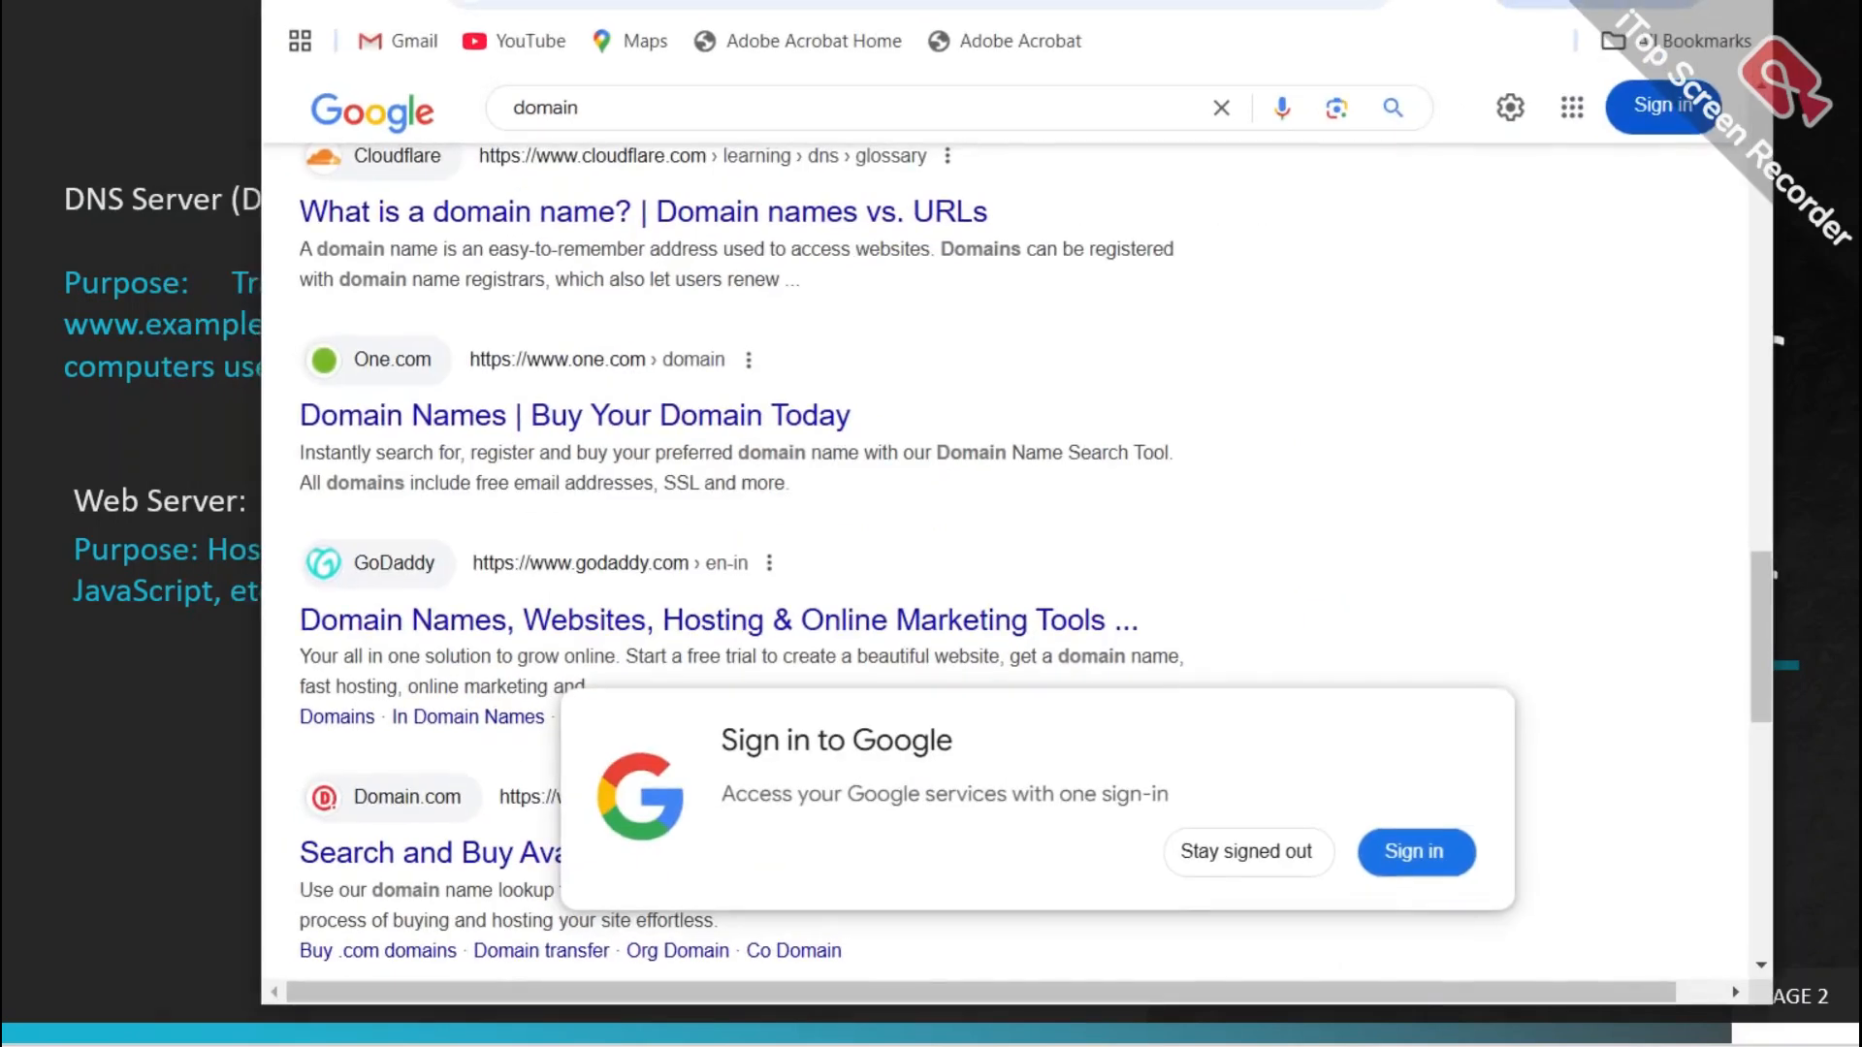
- Review the top of the search results for "domain" and examine the web address of the open YouTube page
scroll(1251, 369, "up", 5)
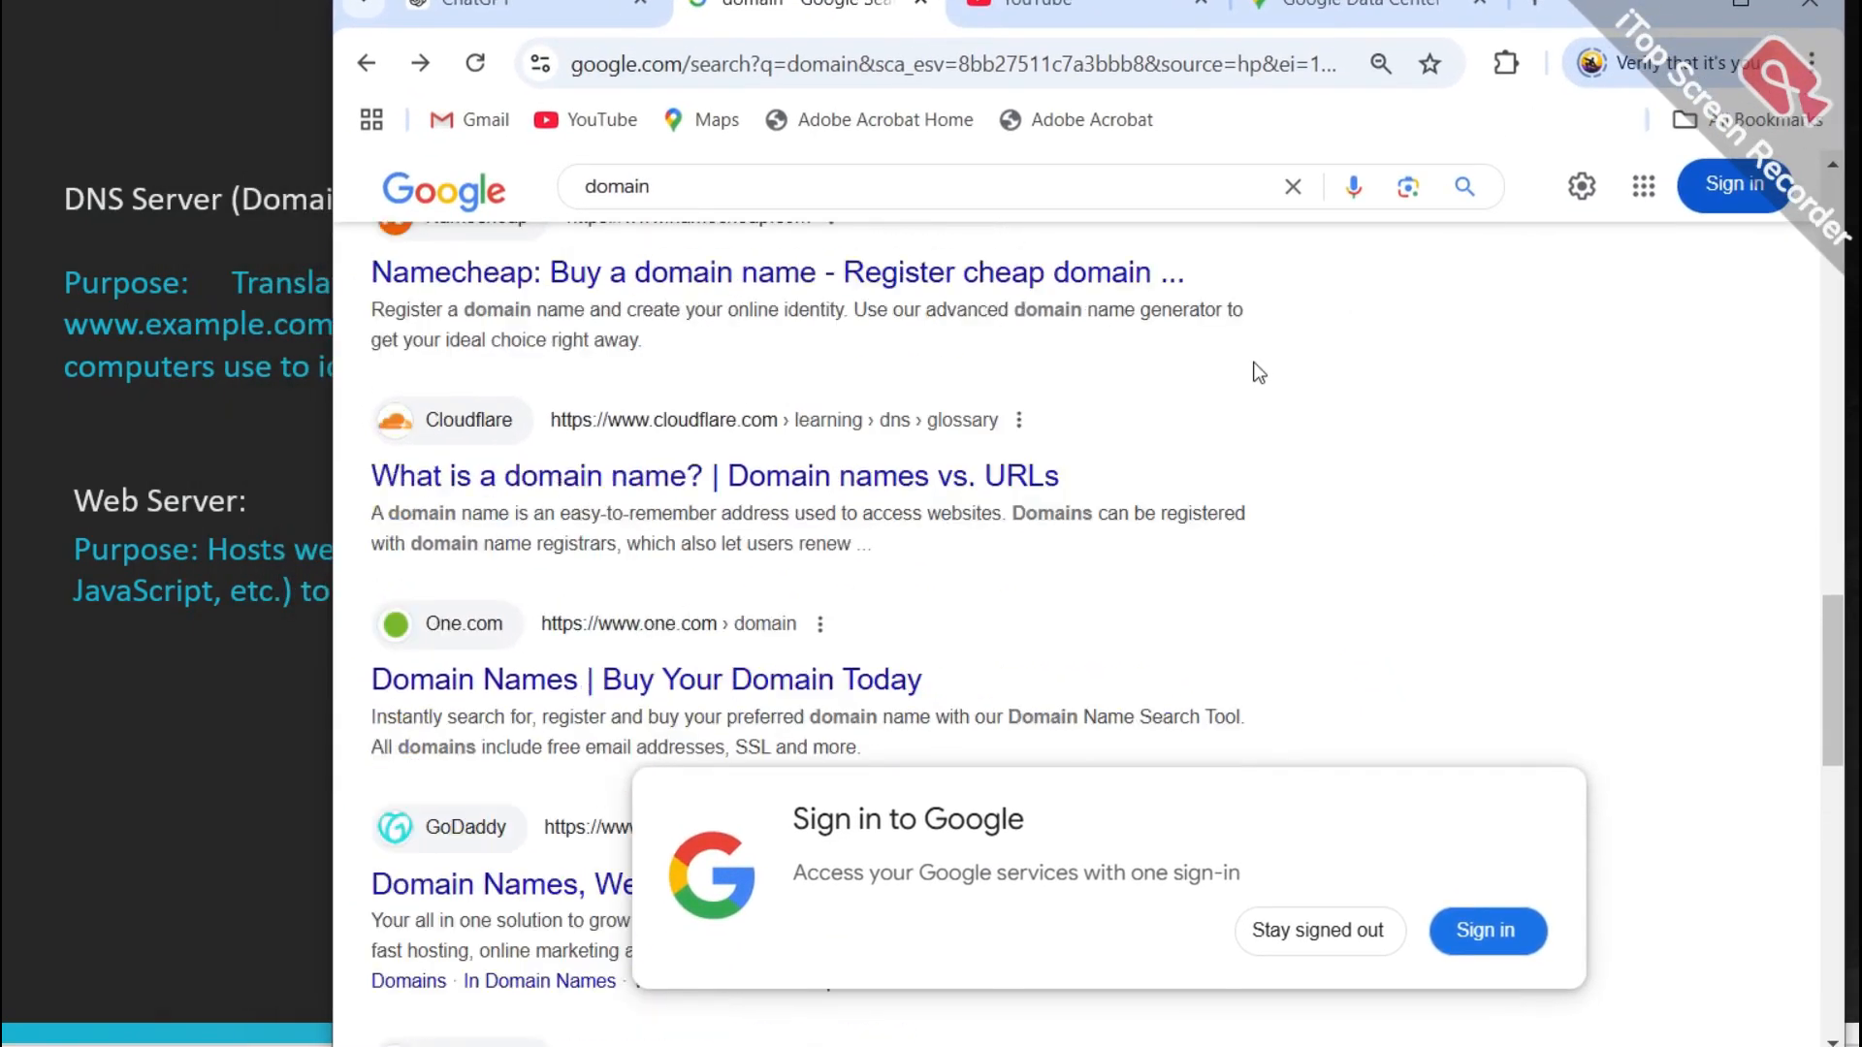
scroll(1191, 417, "up", 4)
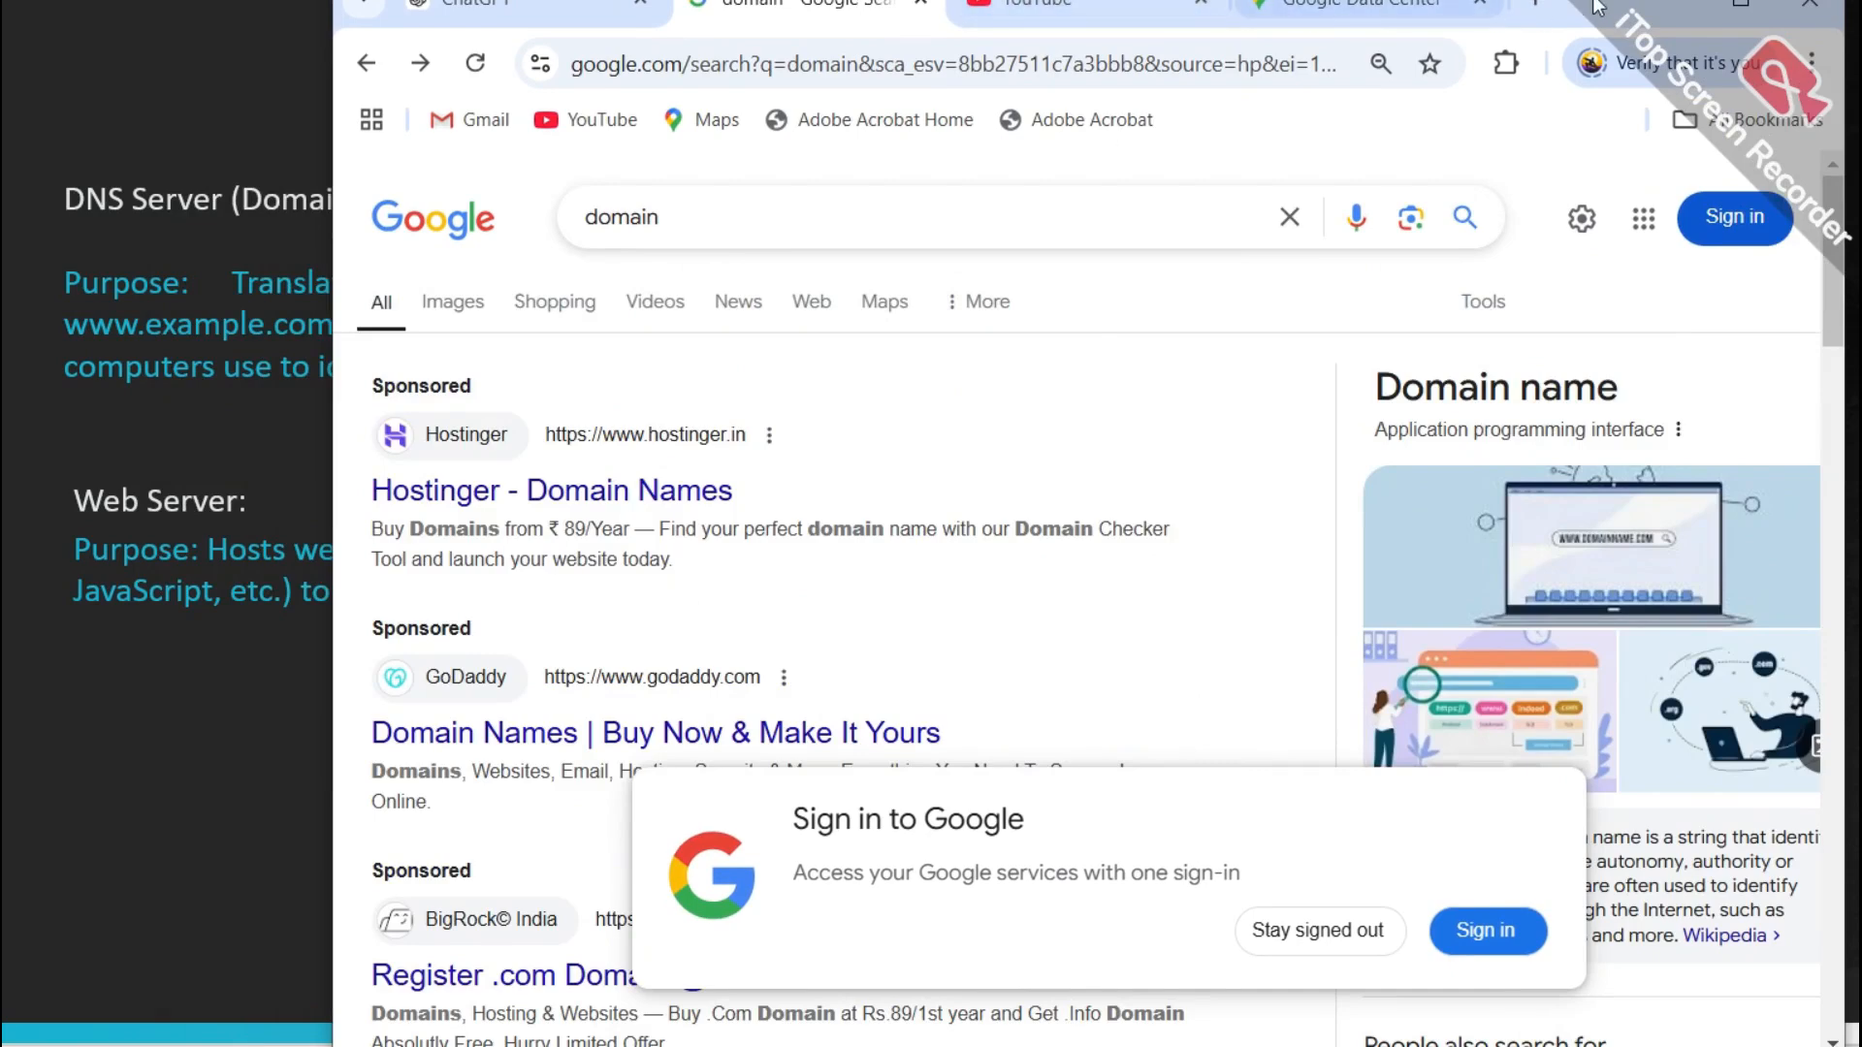
left_click_drag(1598, 8, 1606, 40)
left_click(1102, 43)
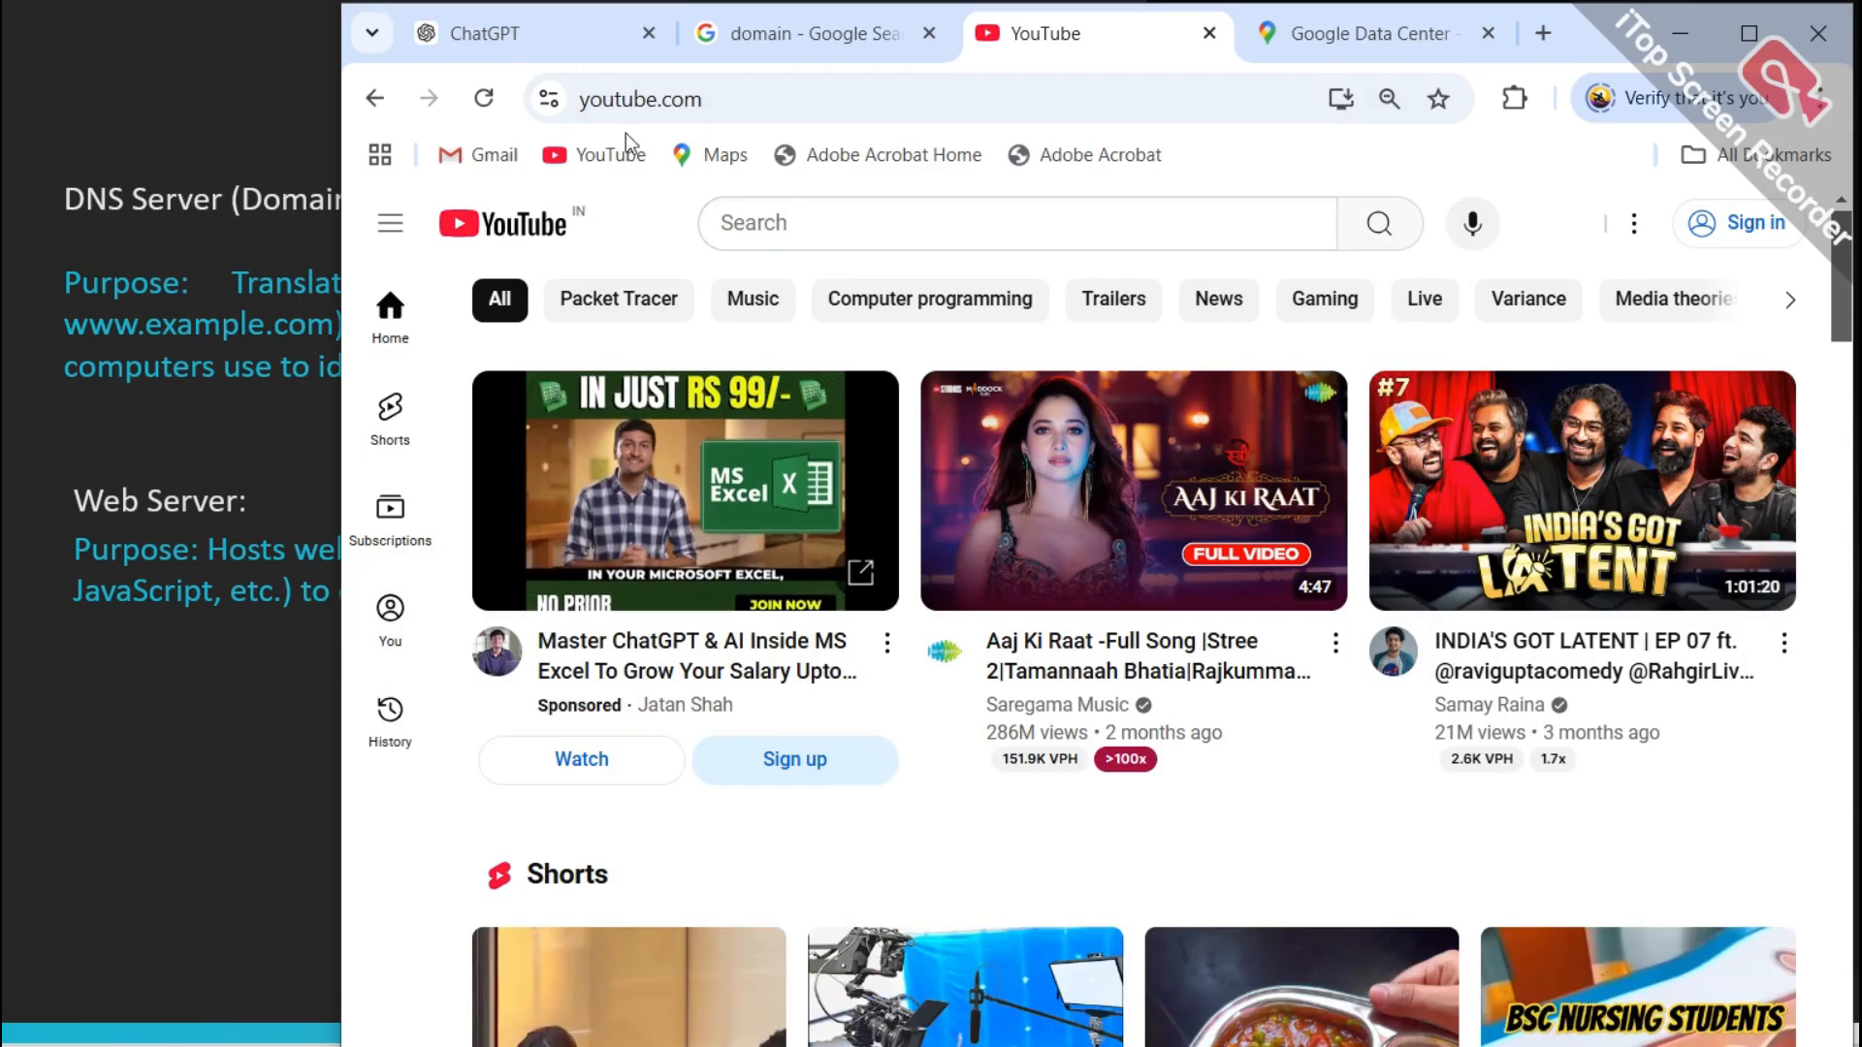
left_click(692, 90)
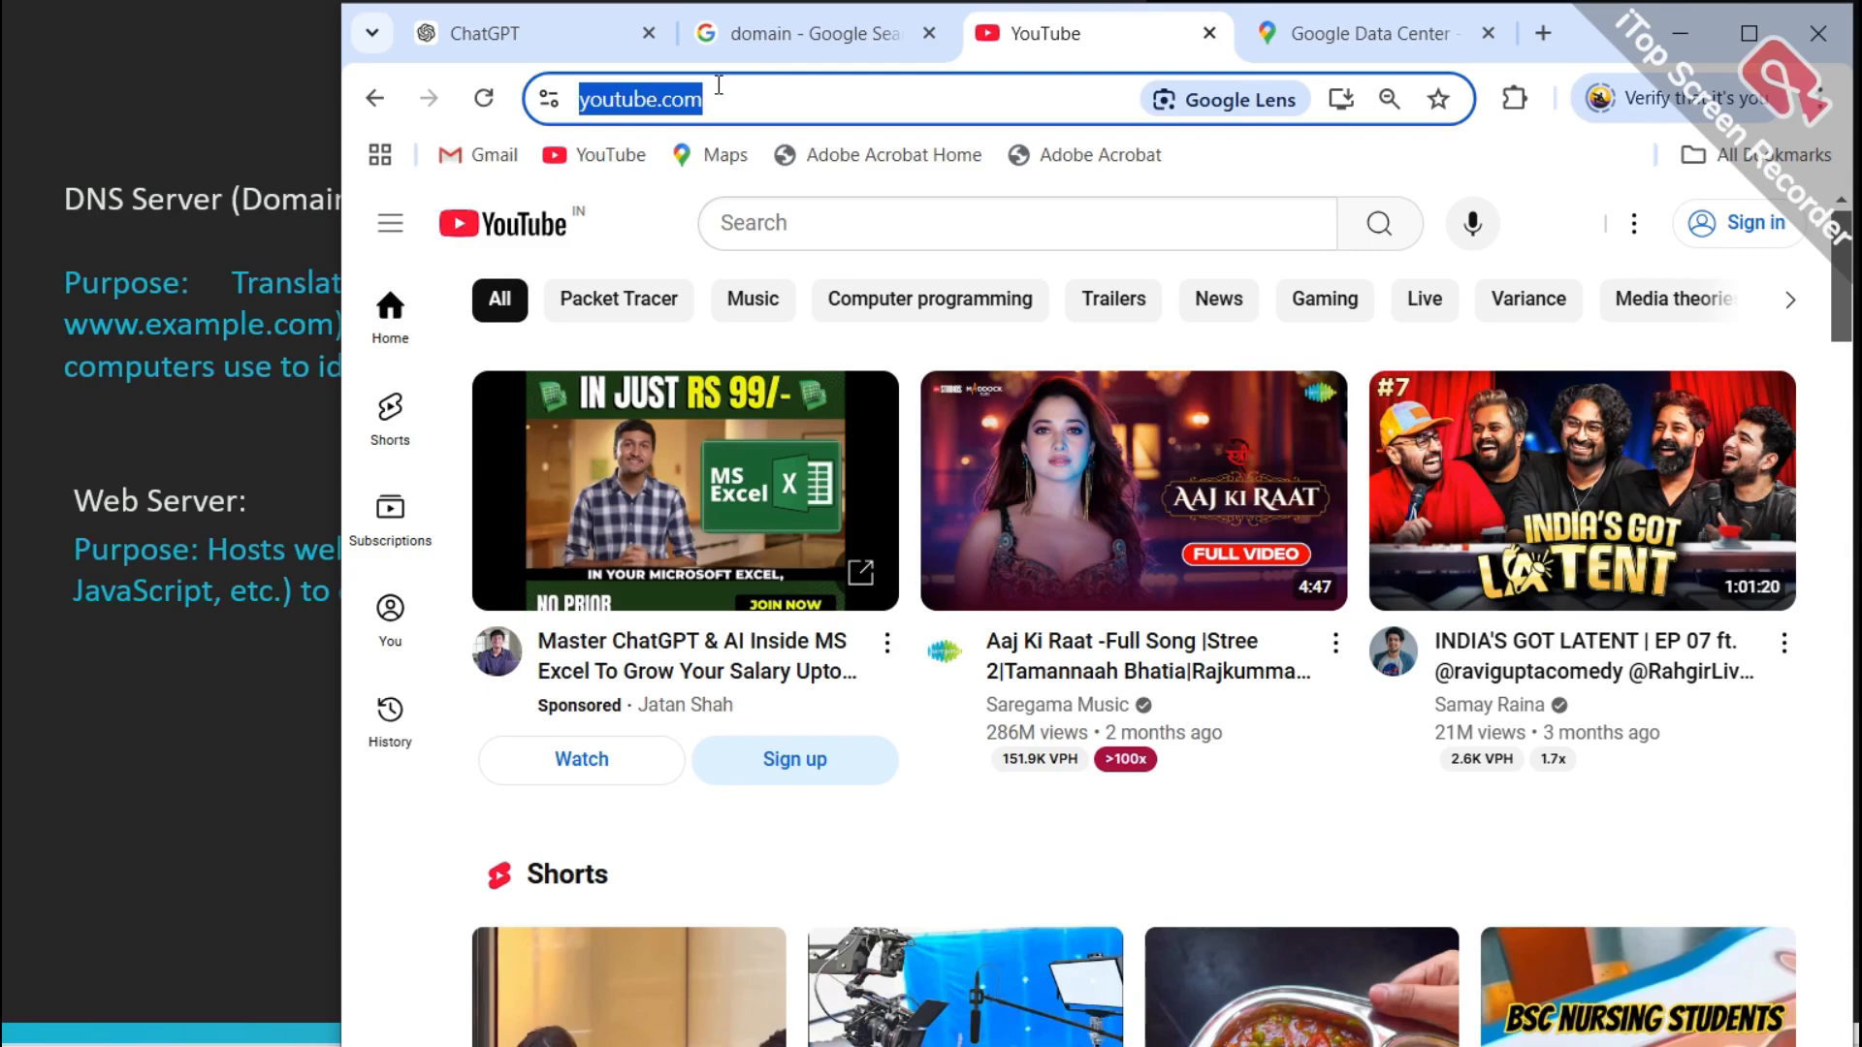
- Search Google for "facebook" in place of the domain results and open the Facebook log in or sign up page
left_click(780, 43)
left_click(783, 78)
type("fa")
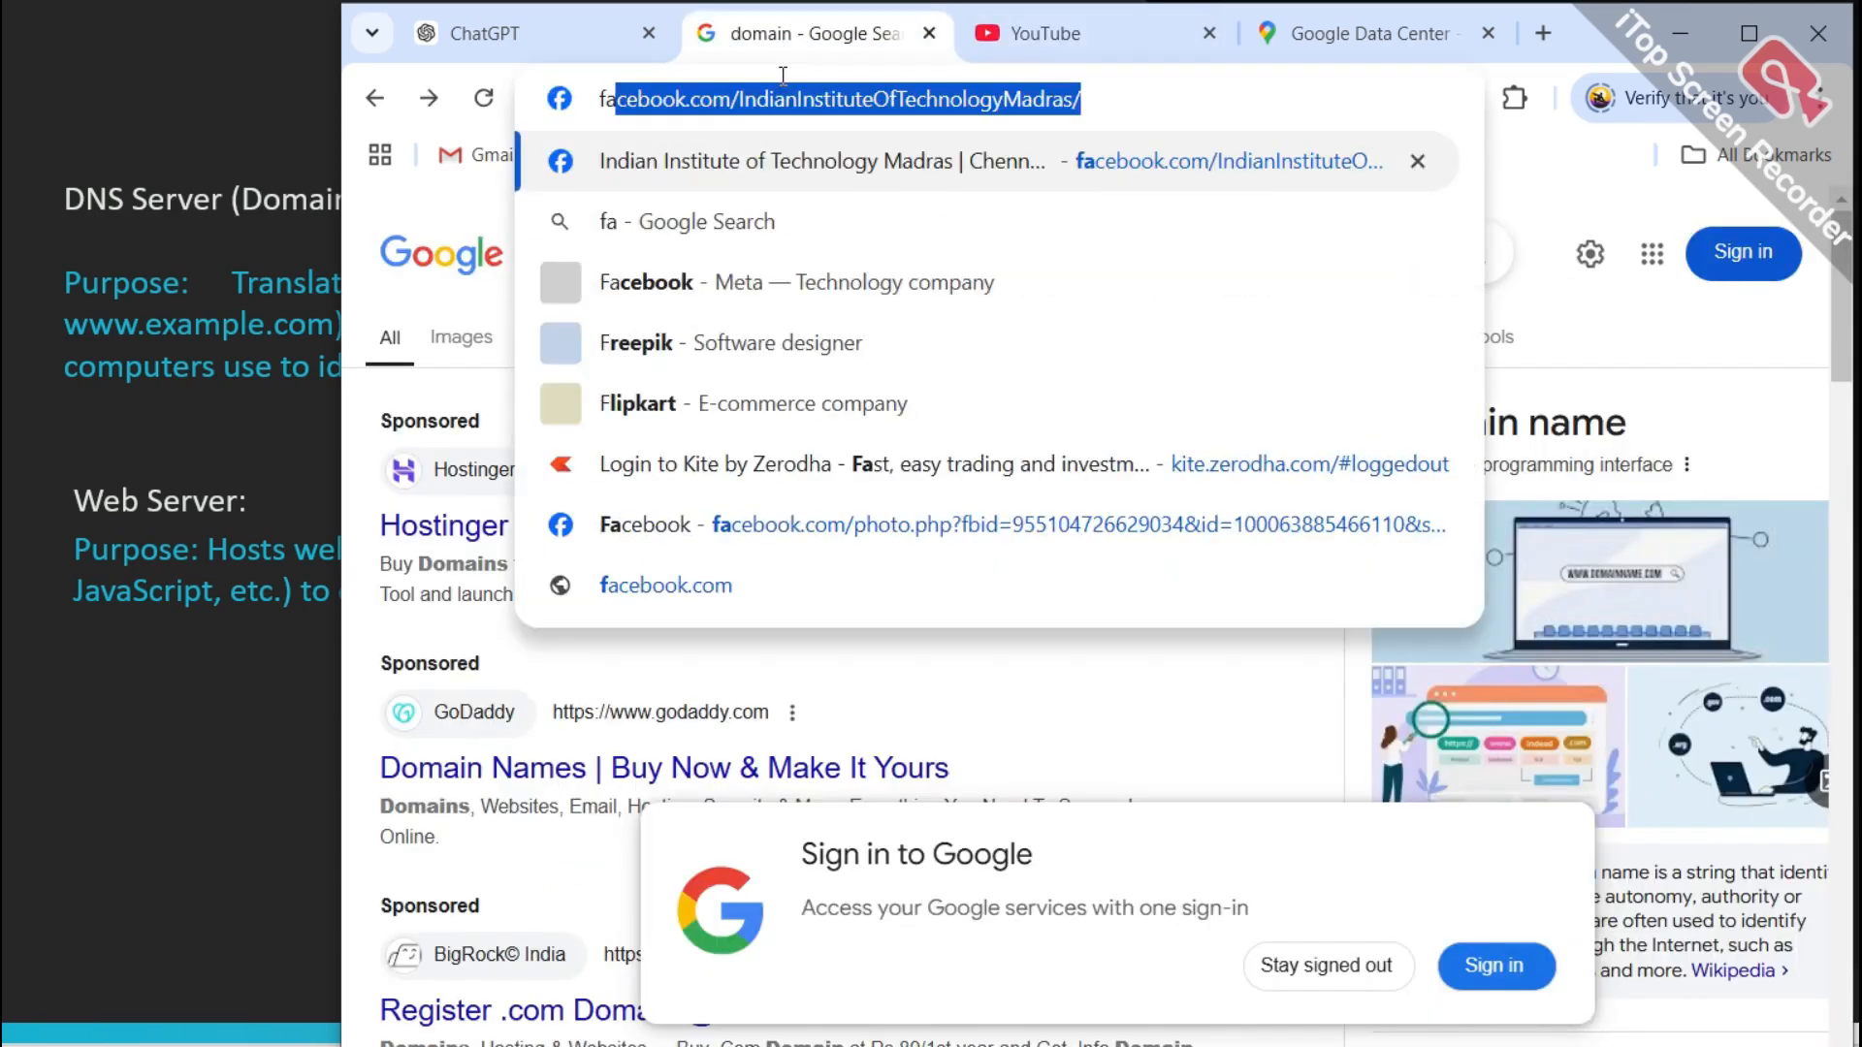
type("ce")
key("Return")
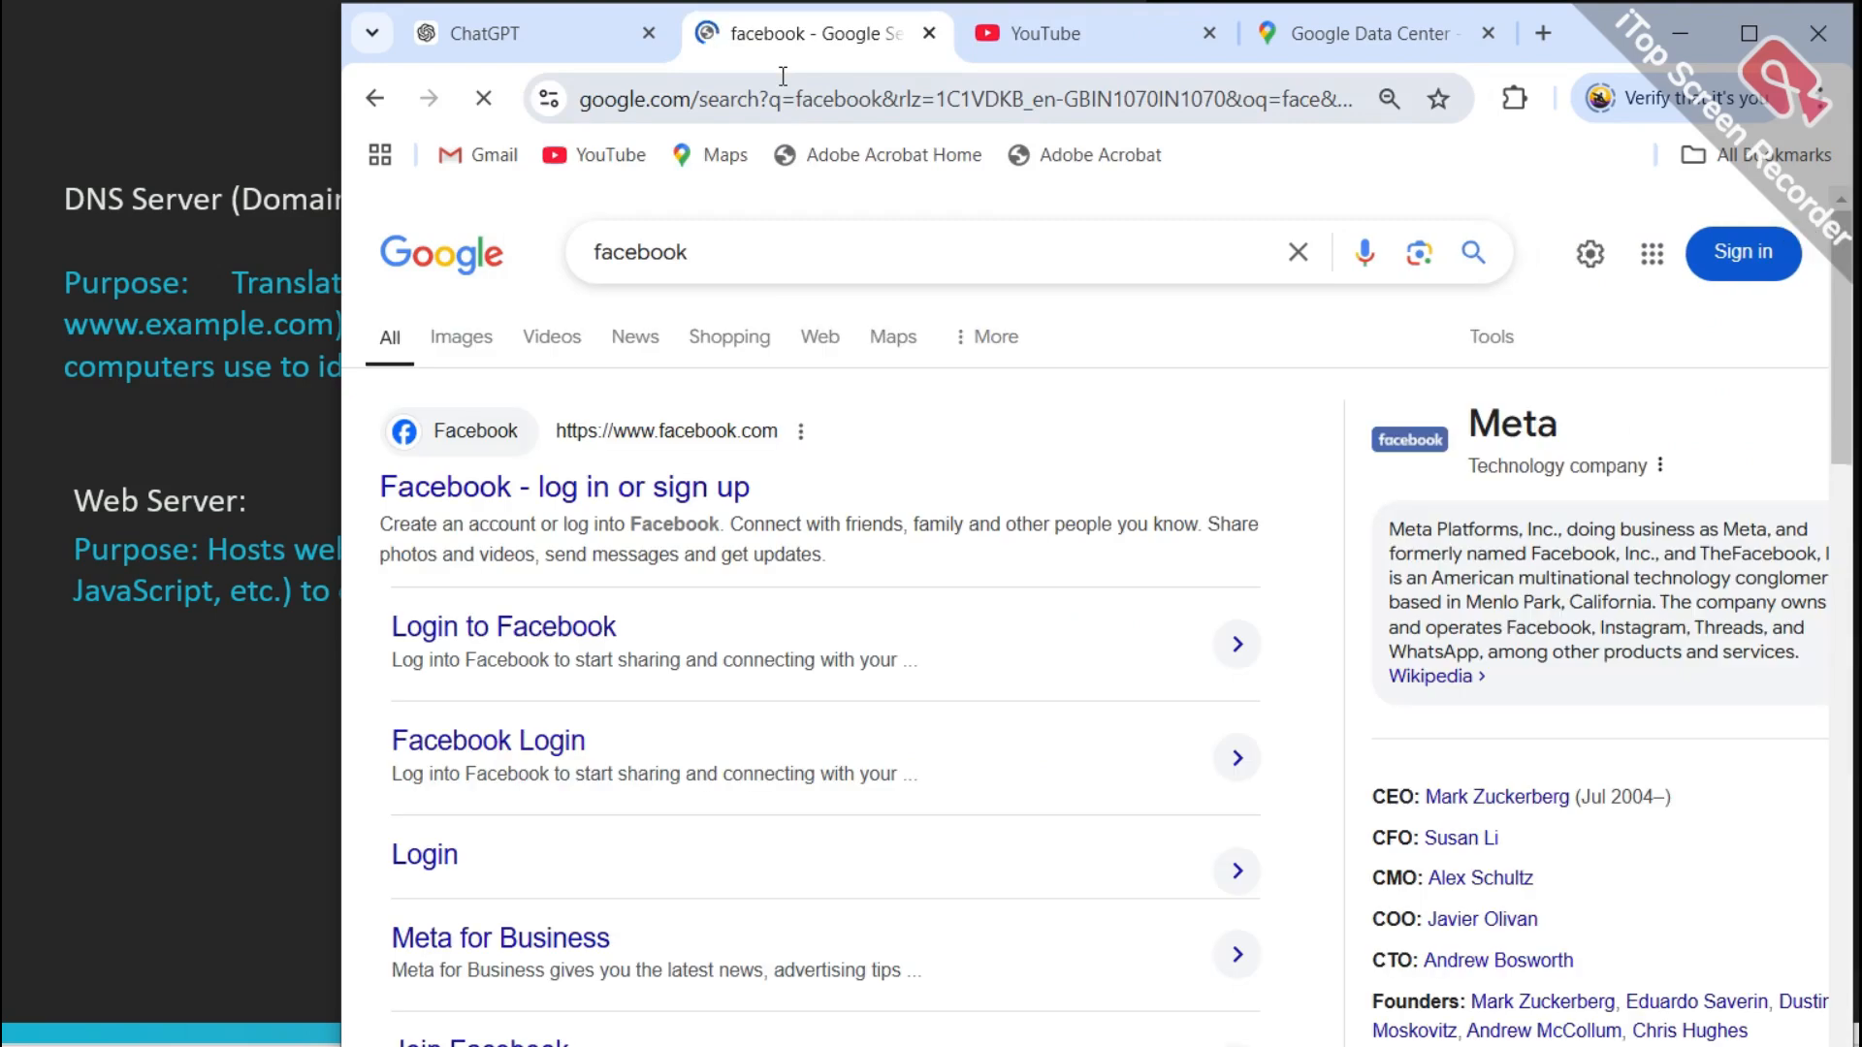
left_click(734, 490)
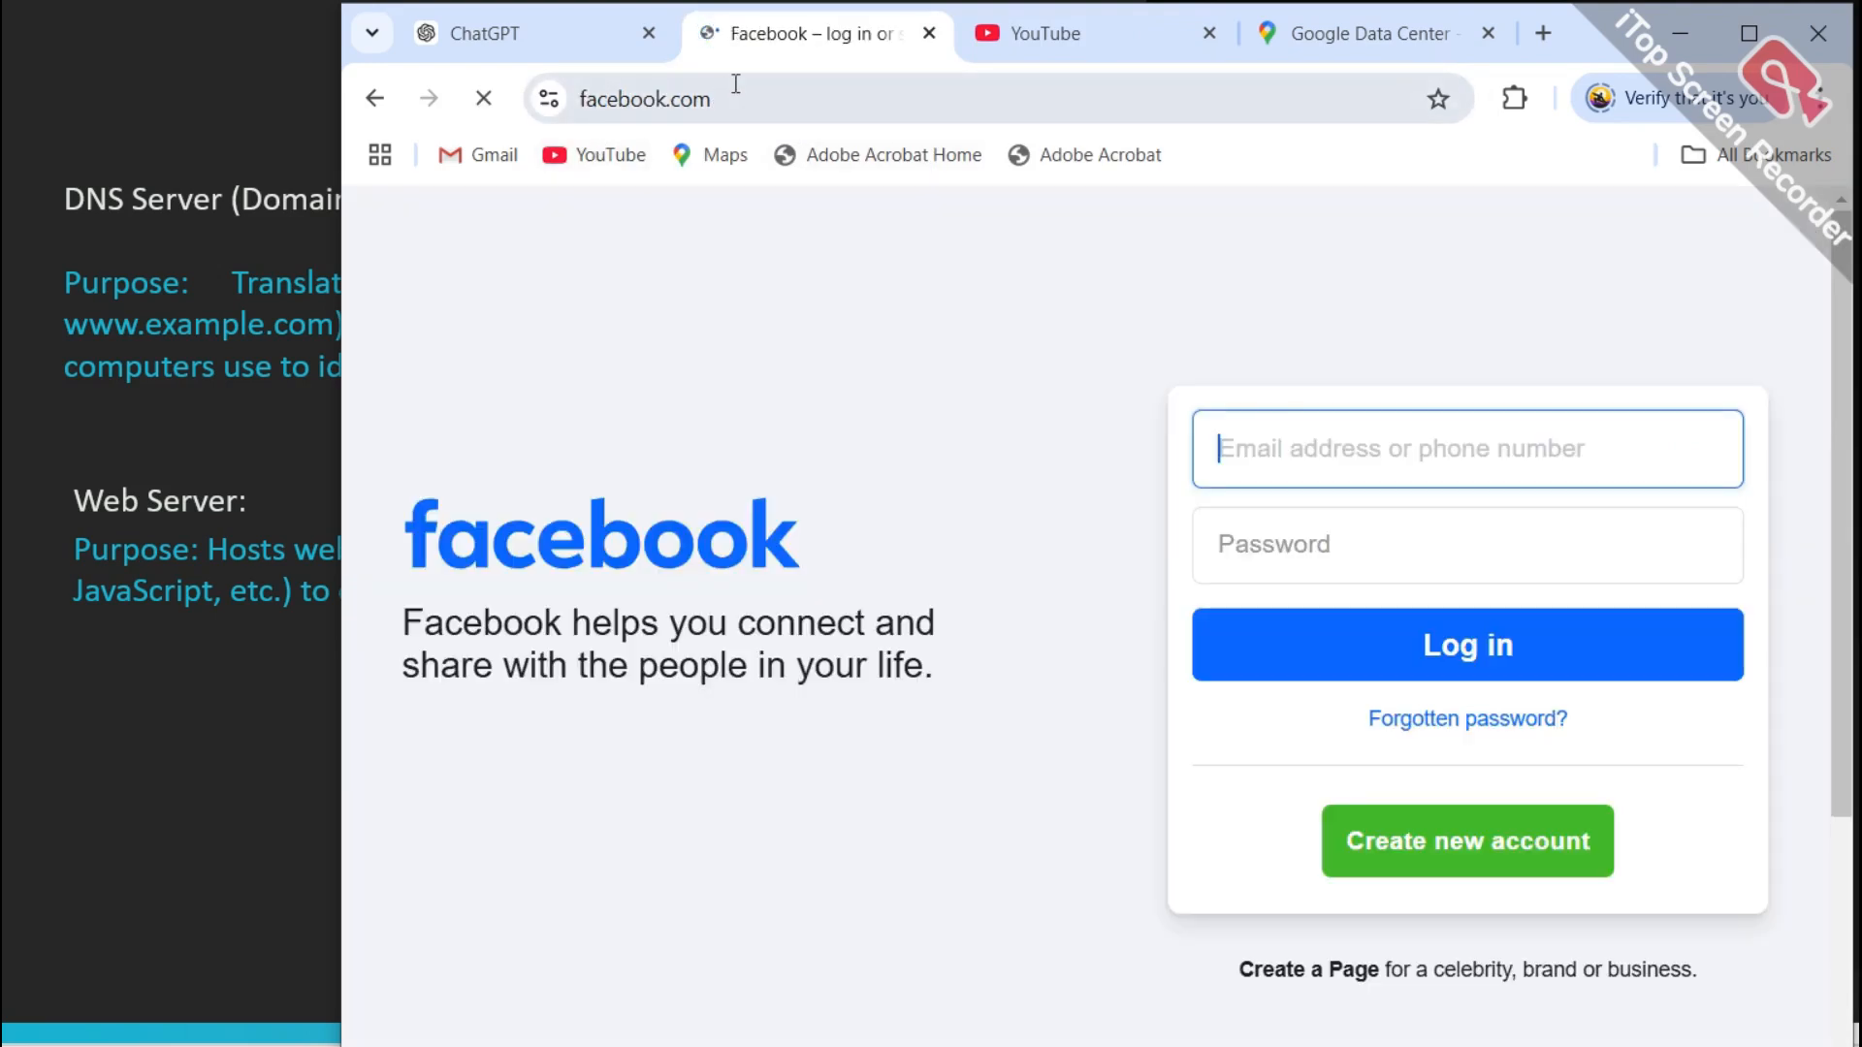
- Examine the Facebook page's web address, its login content and the tagline text under the logo
left_click(729, 97)
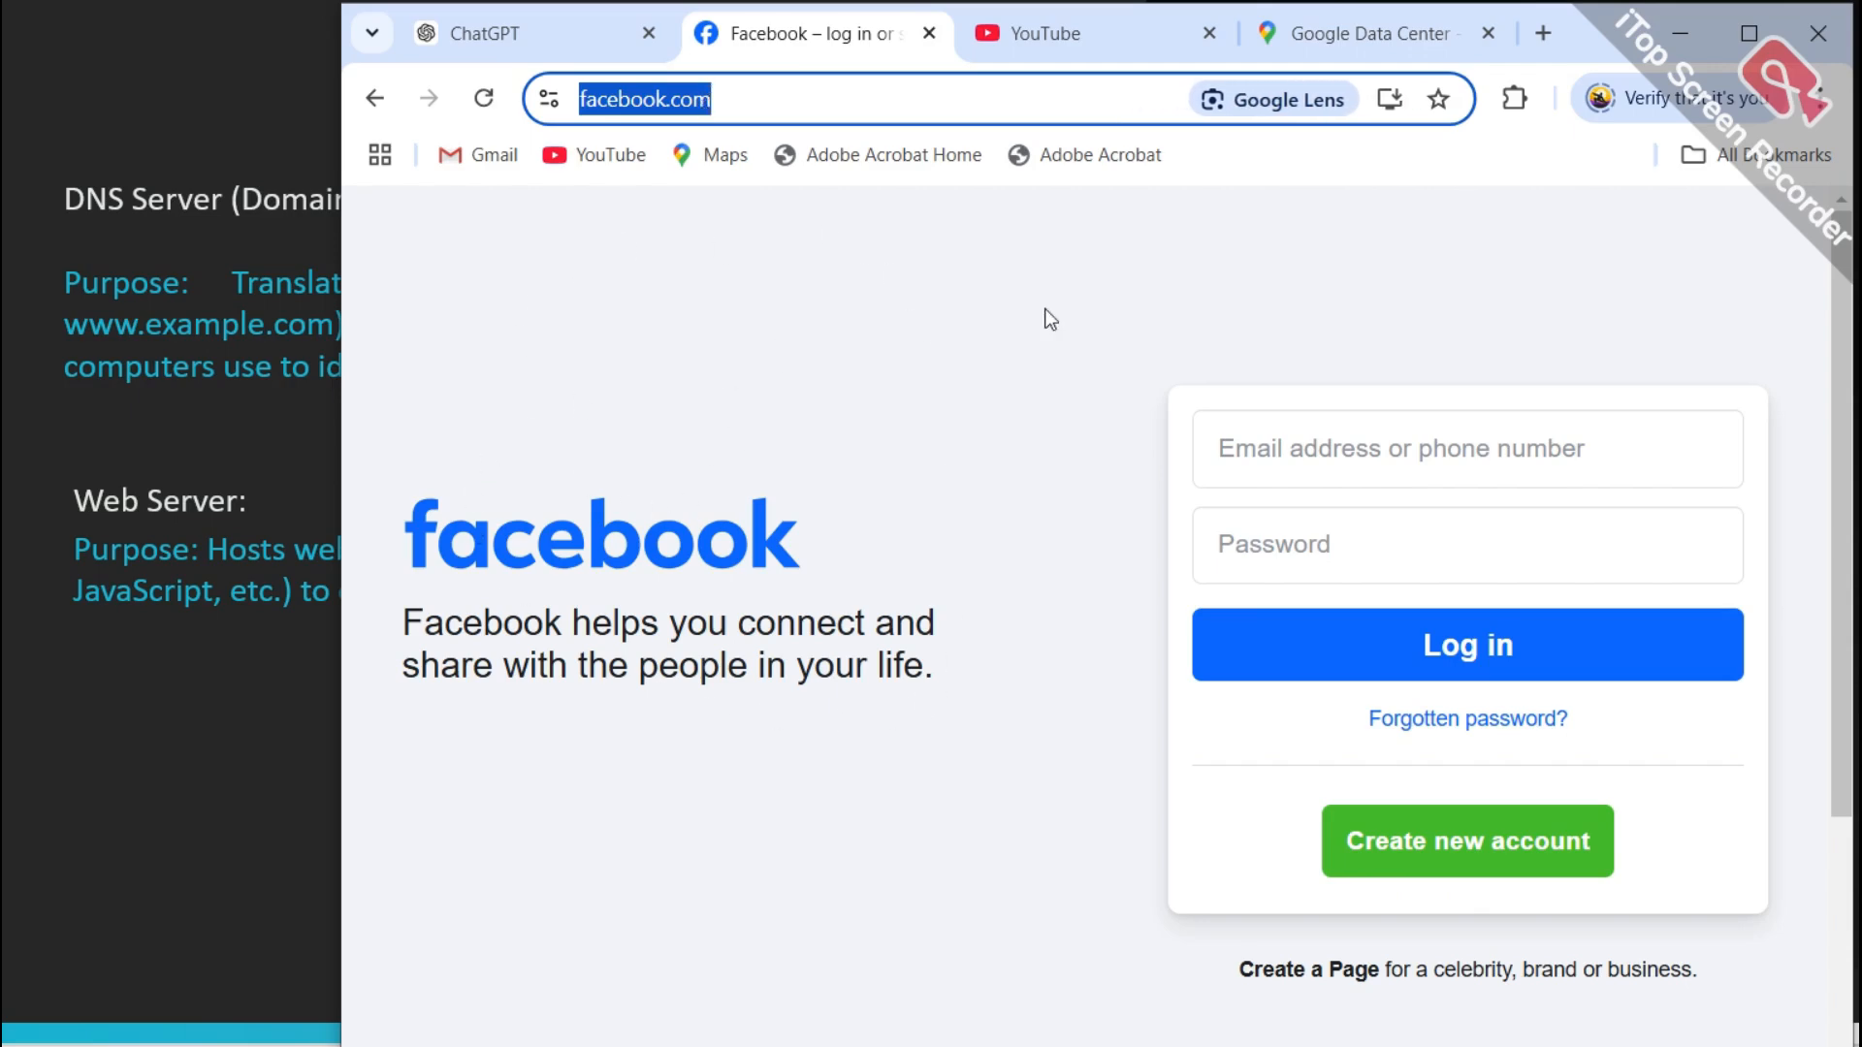
scroll(1156, 456, "down", 3)
scroll(1155, 457, "up", 3)
scroll(1155, 454, "down", 2)
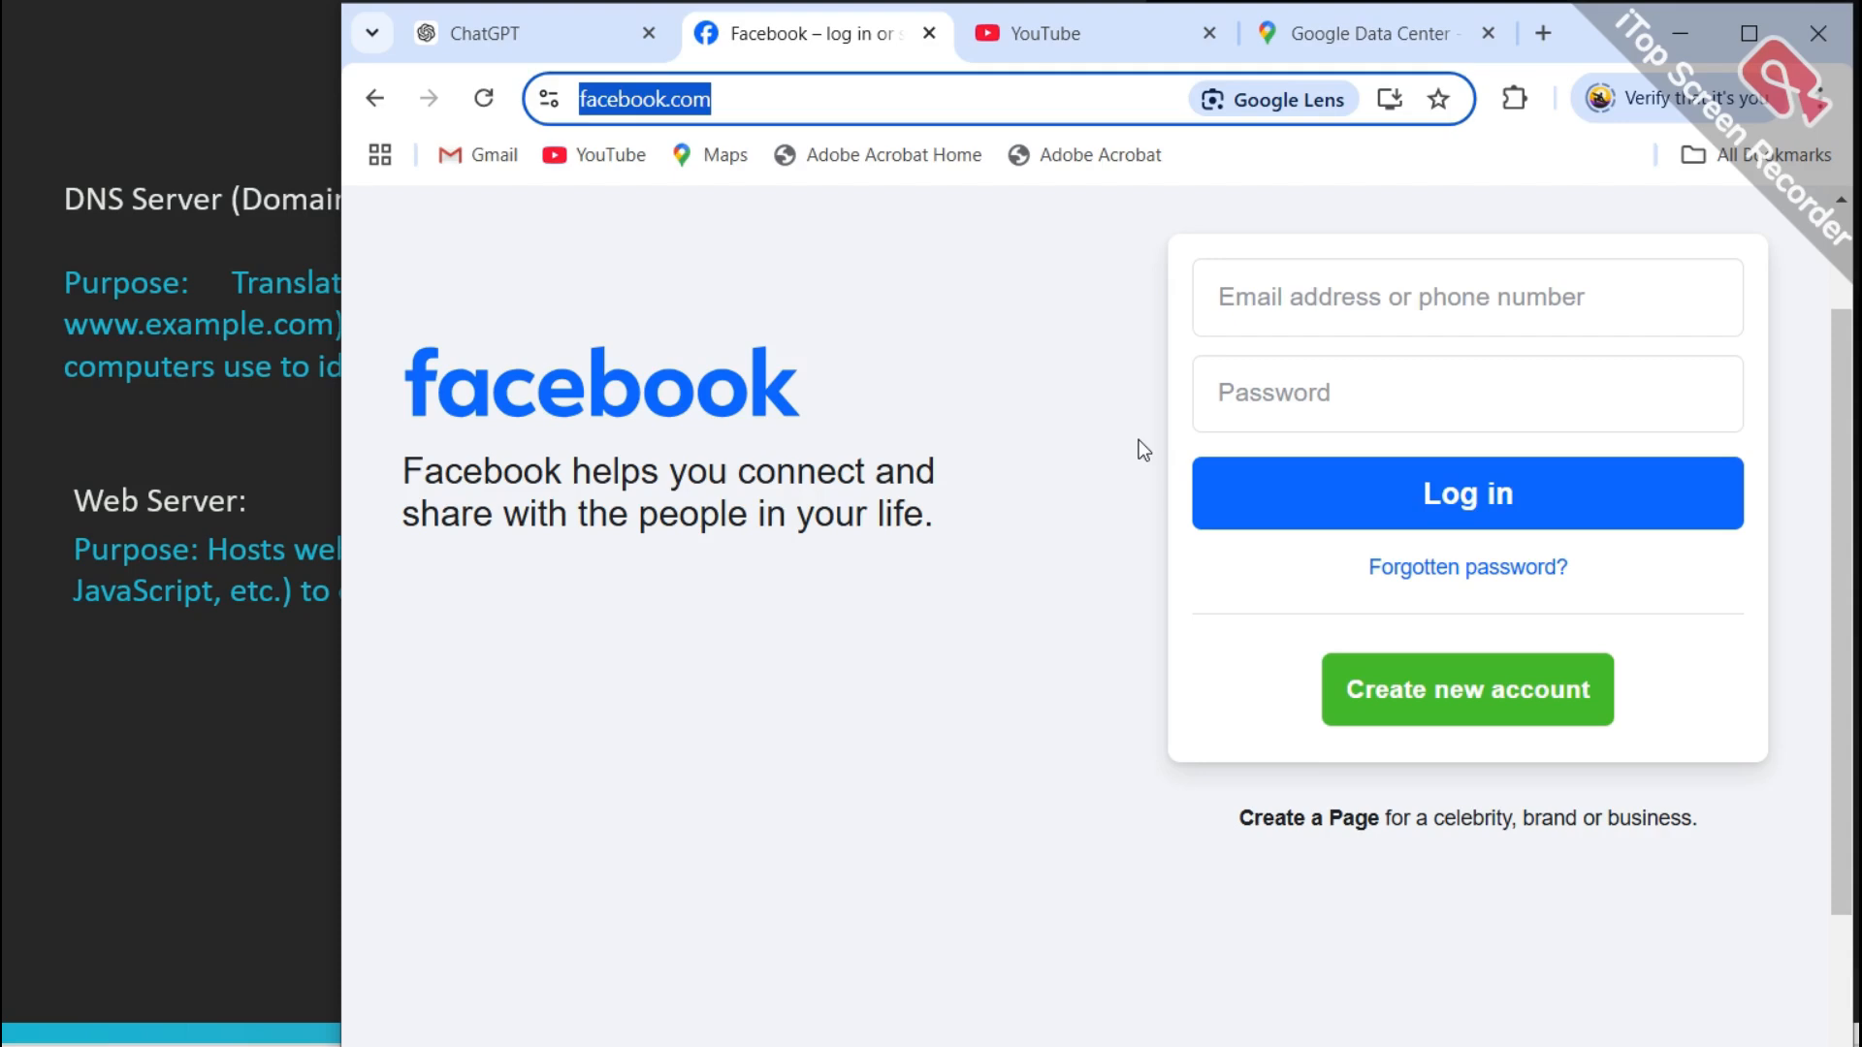
scroll(1144, 450, "up", 1)
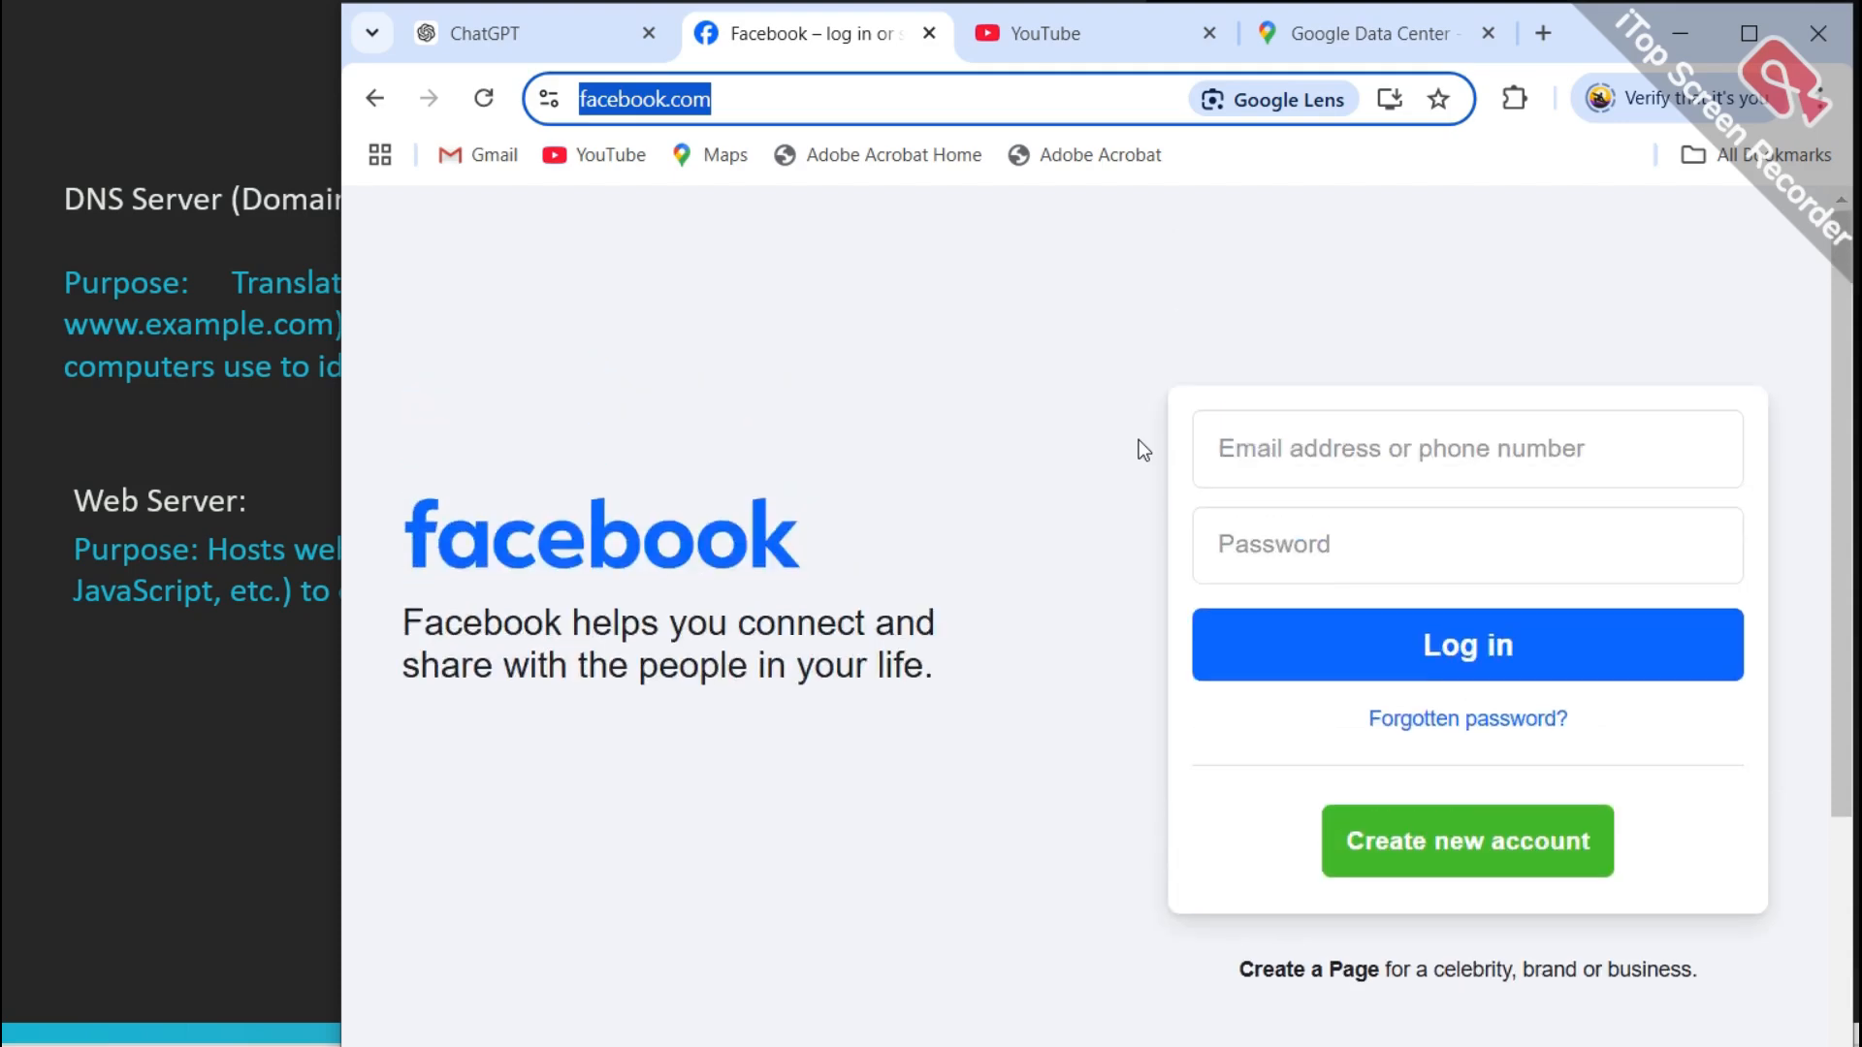
scroll(1144, 450, "down", 2)
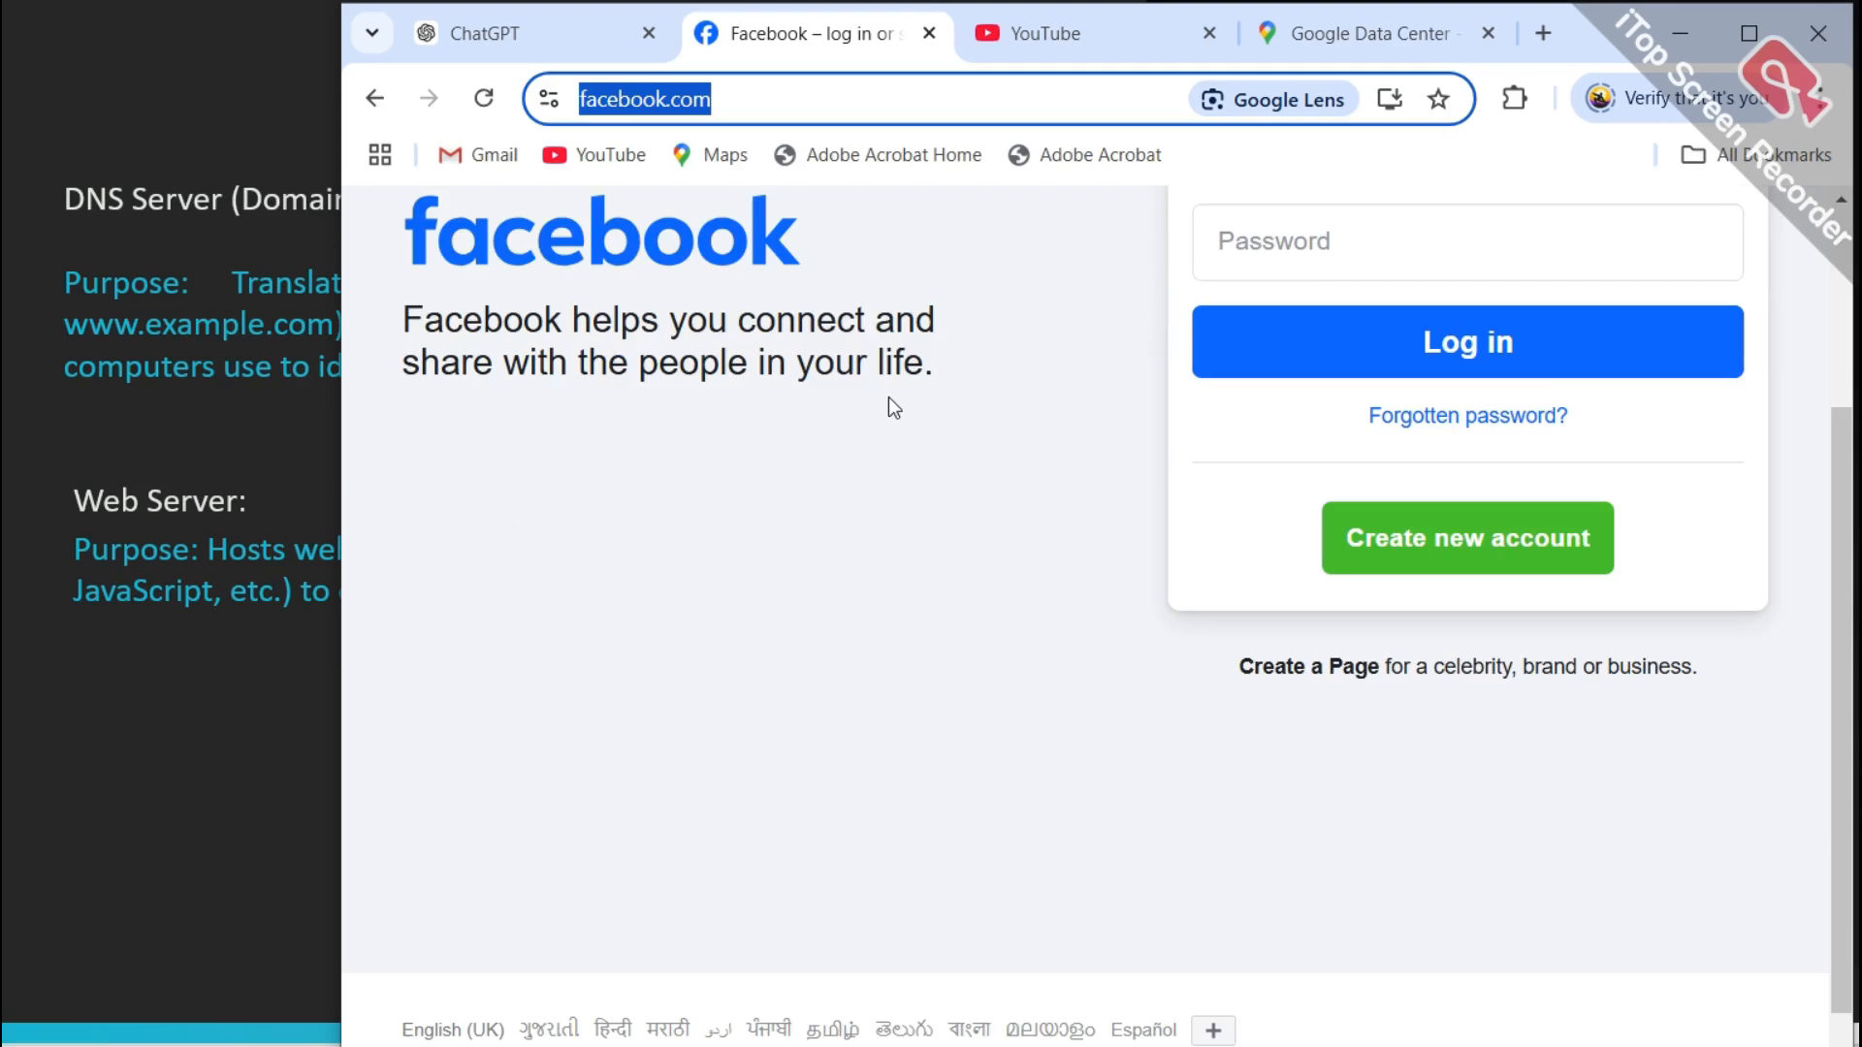
scroll(888, 398, "up", 2)
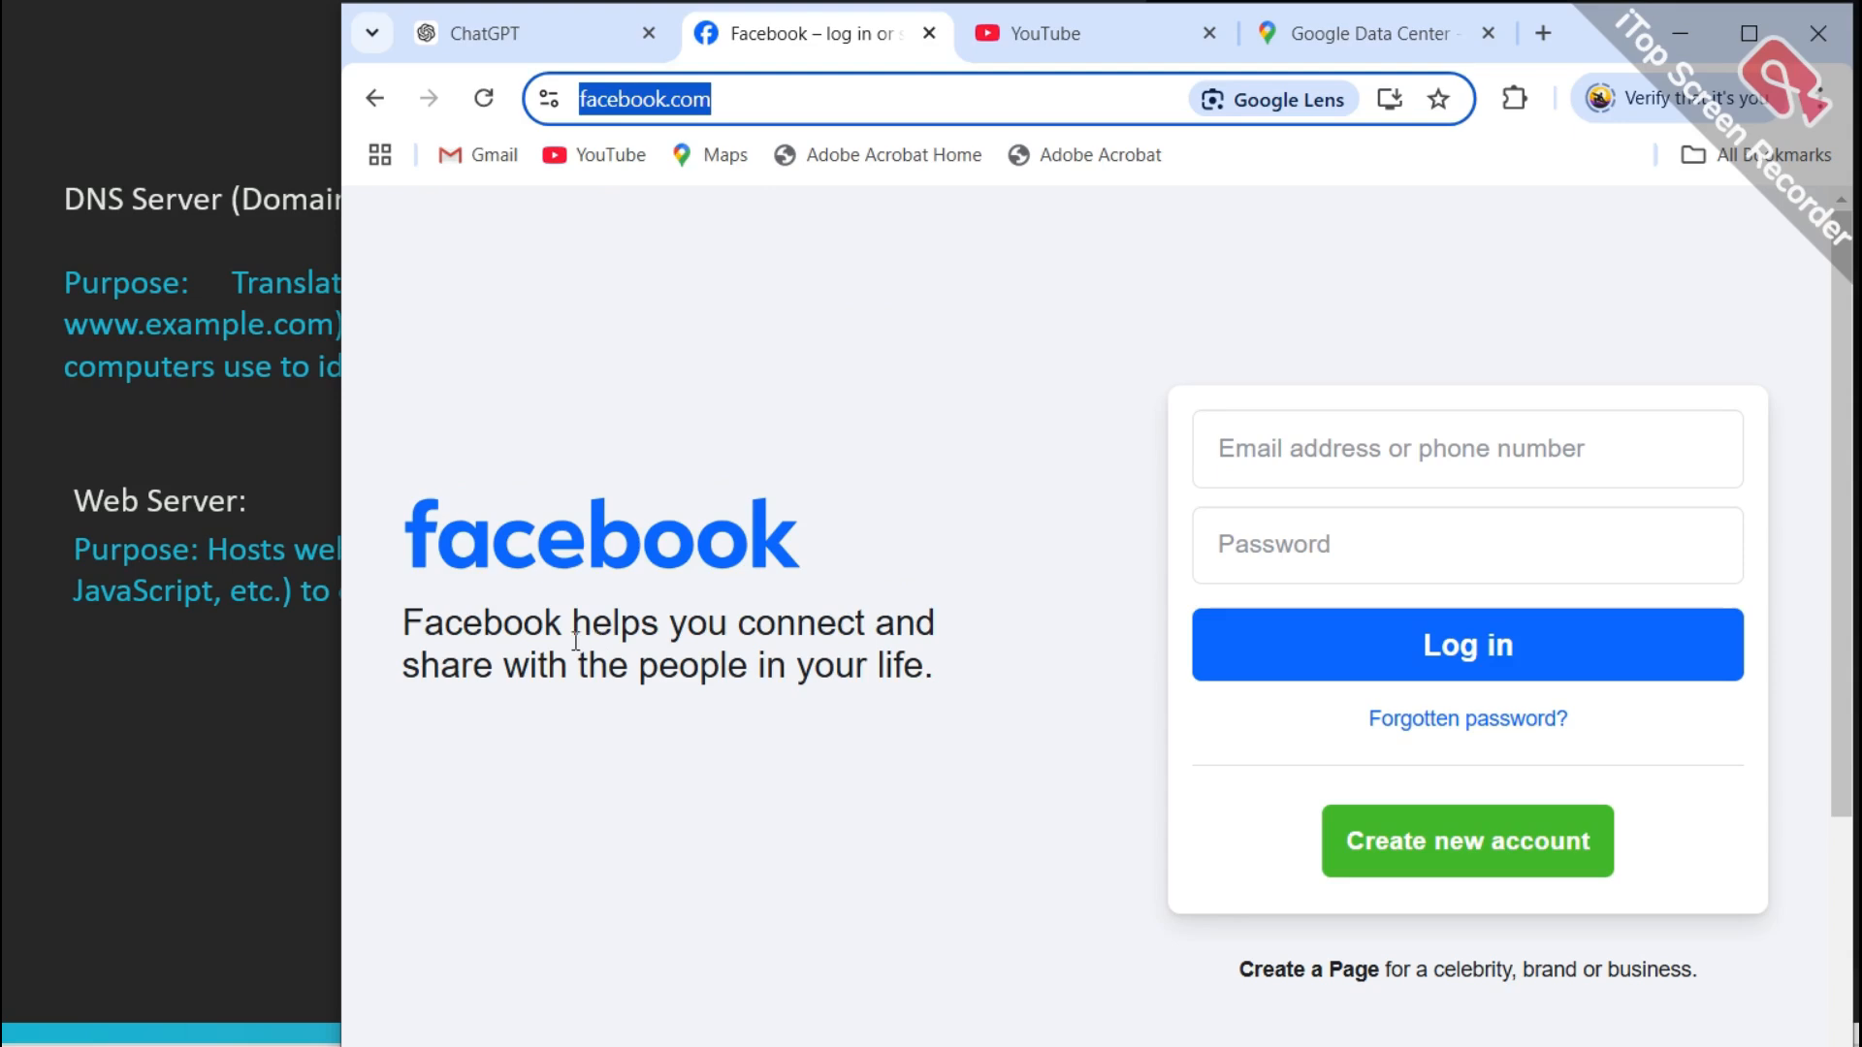
left_click_drag(424, 623, 989, 718)
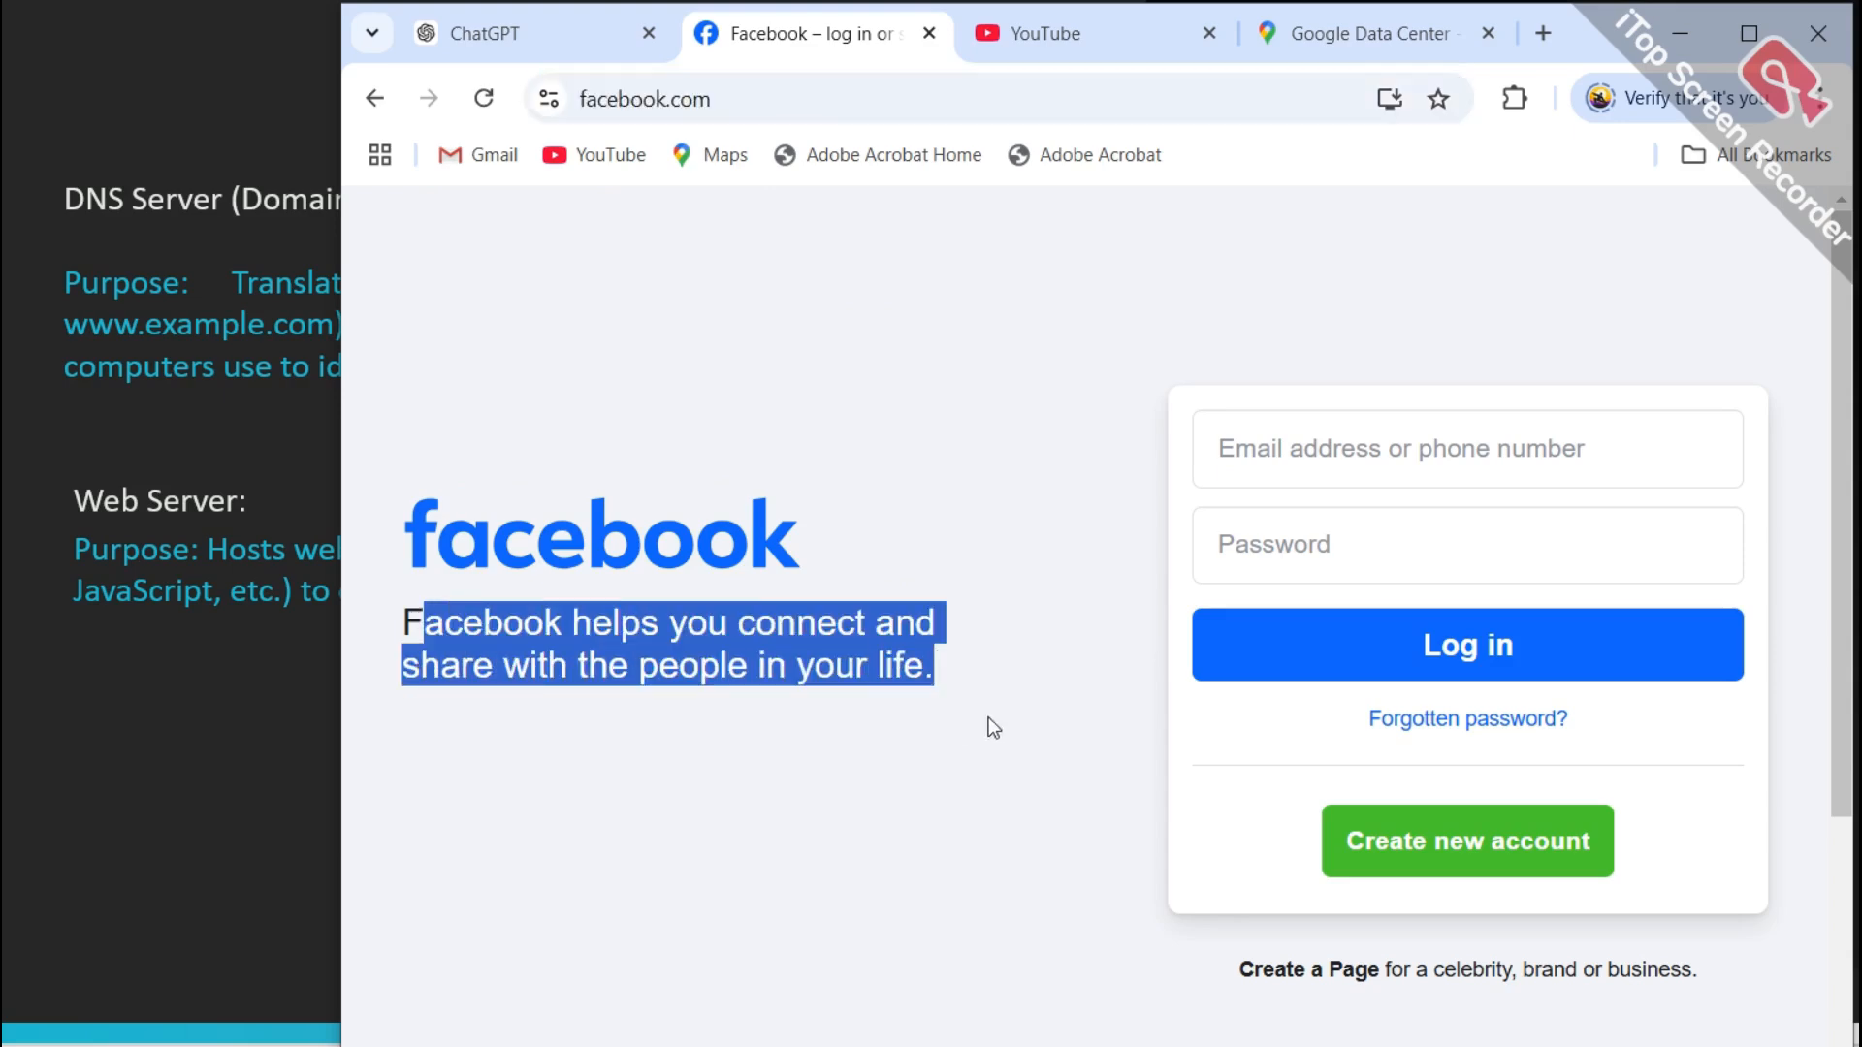
- Return to the search results, reopen the Facebook page, and look over its content and domain name again
left_click(374, 98)
left_click(669, 488)
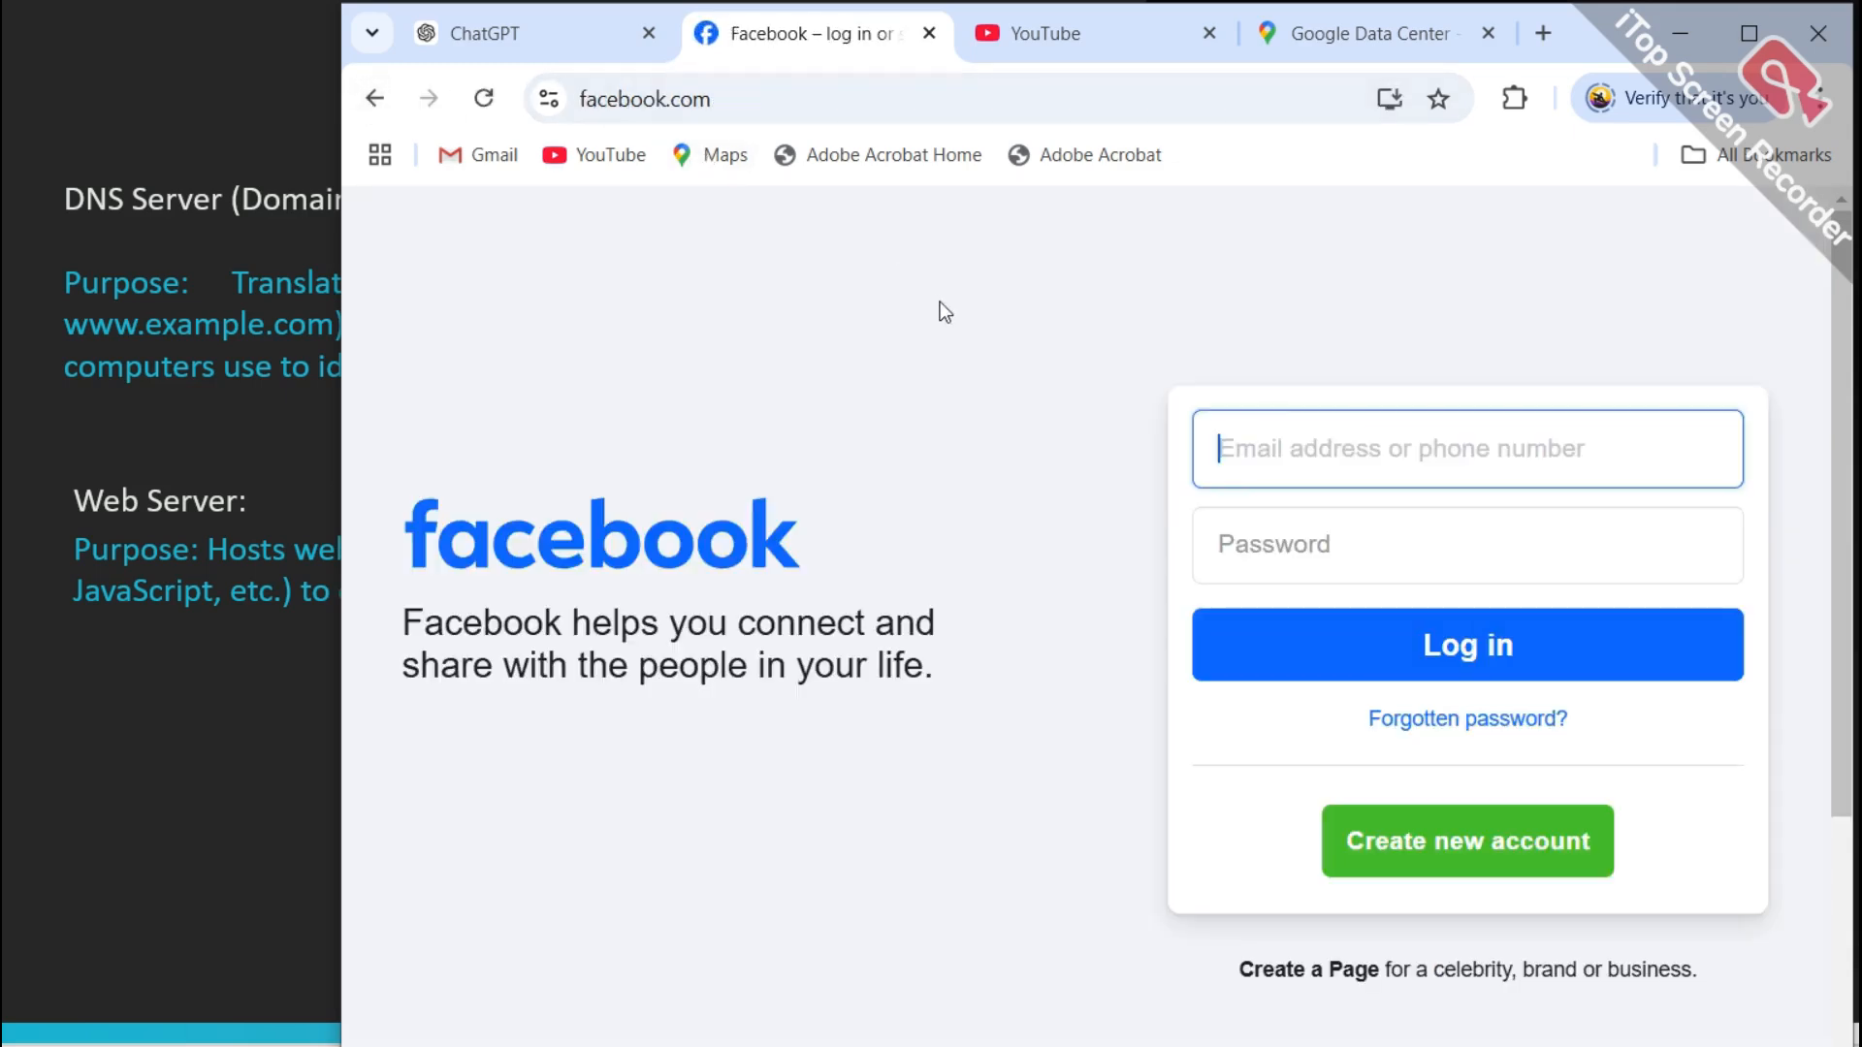
scroll(940, 301, "down", 3)
scroll(933, 330, "up", 3)
scroll(831, 607, "down", 1)
scroll(839, 603, "up", 1)
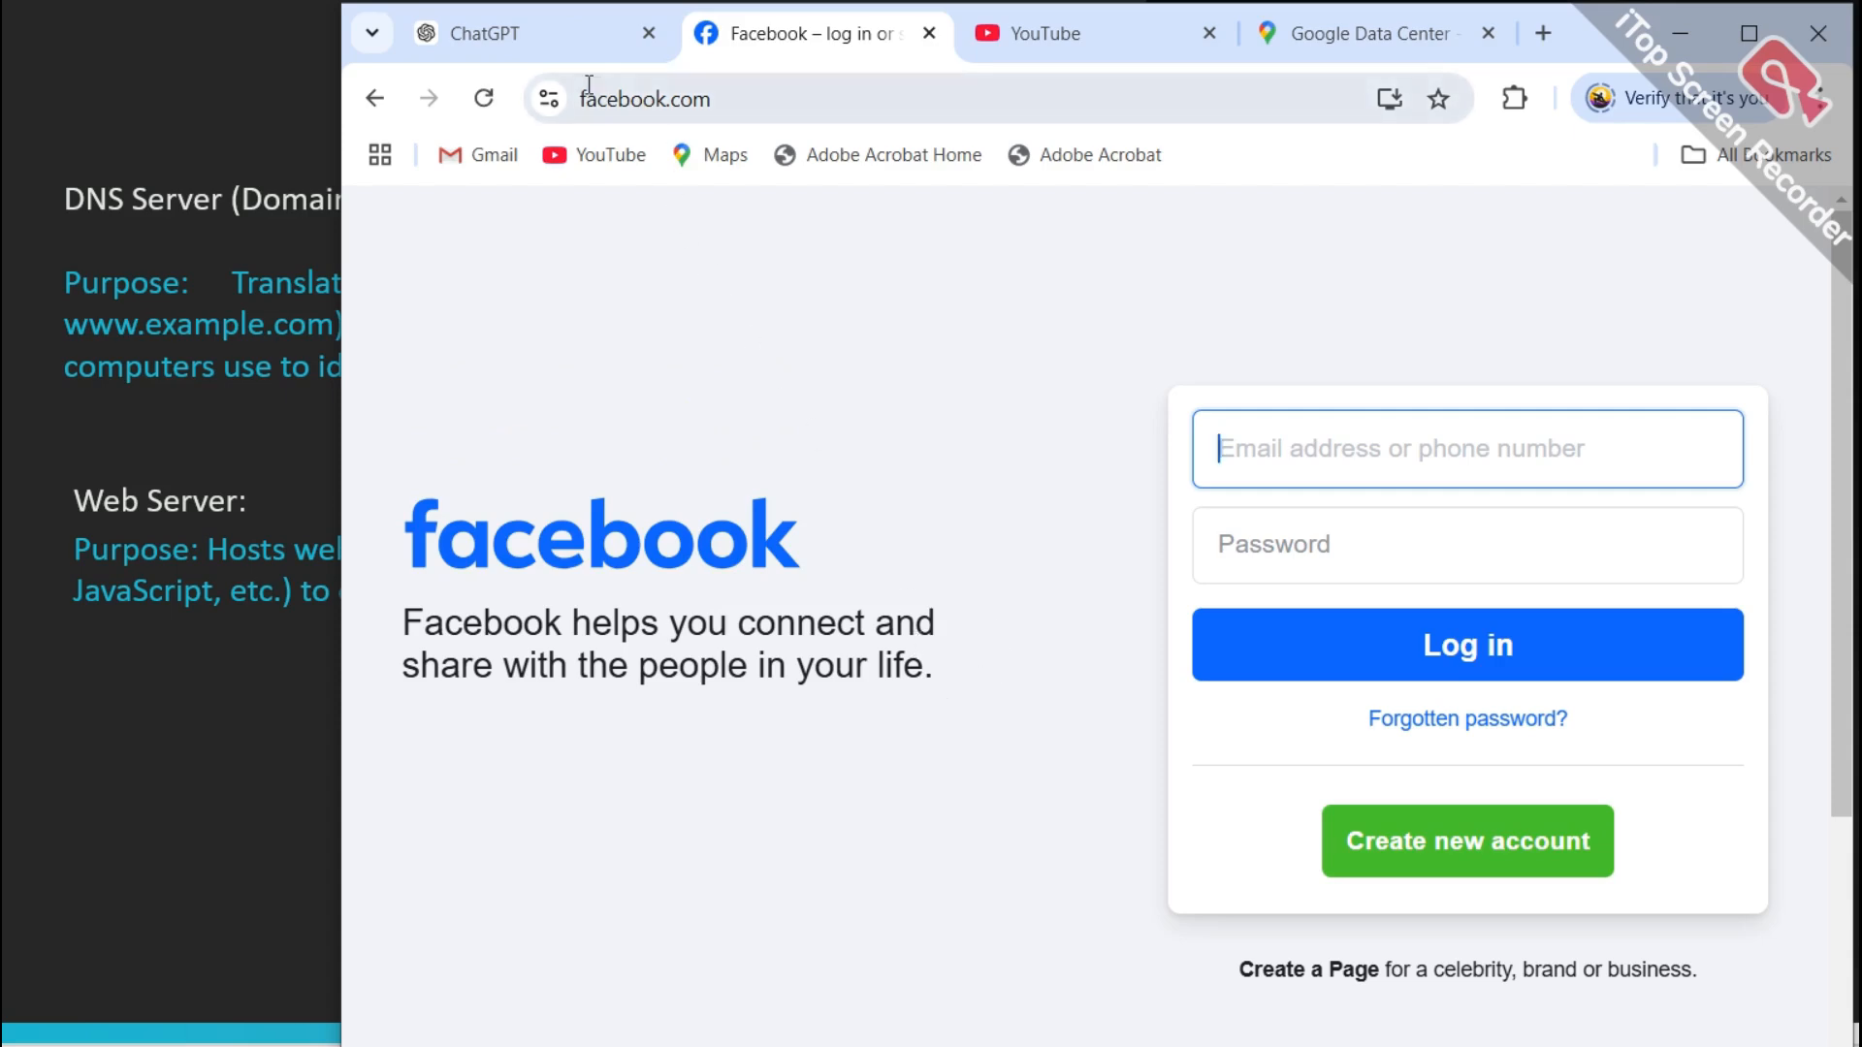
left_click(665, 85)
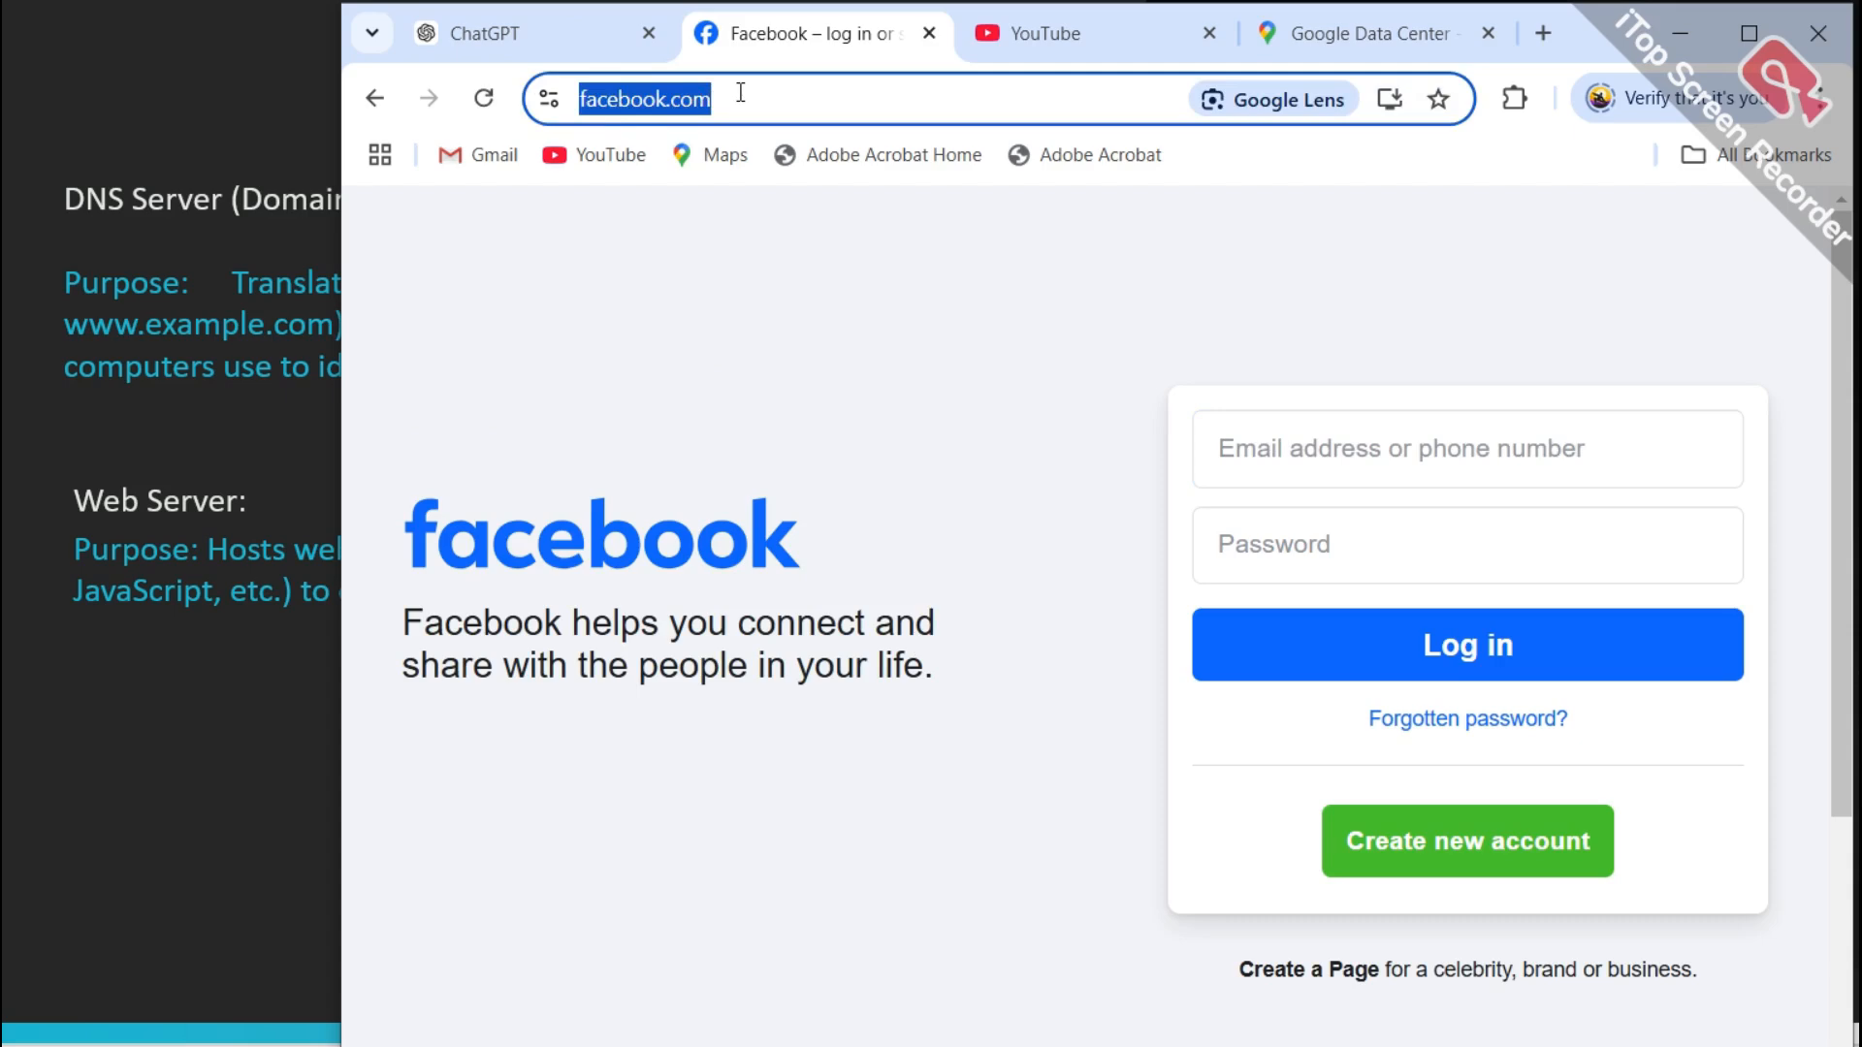
left_click(787, 459)
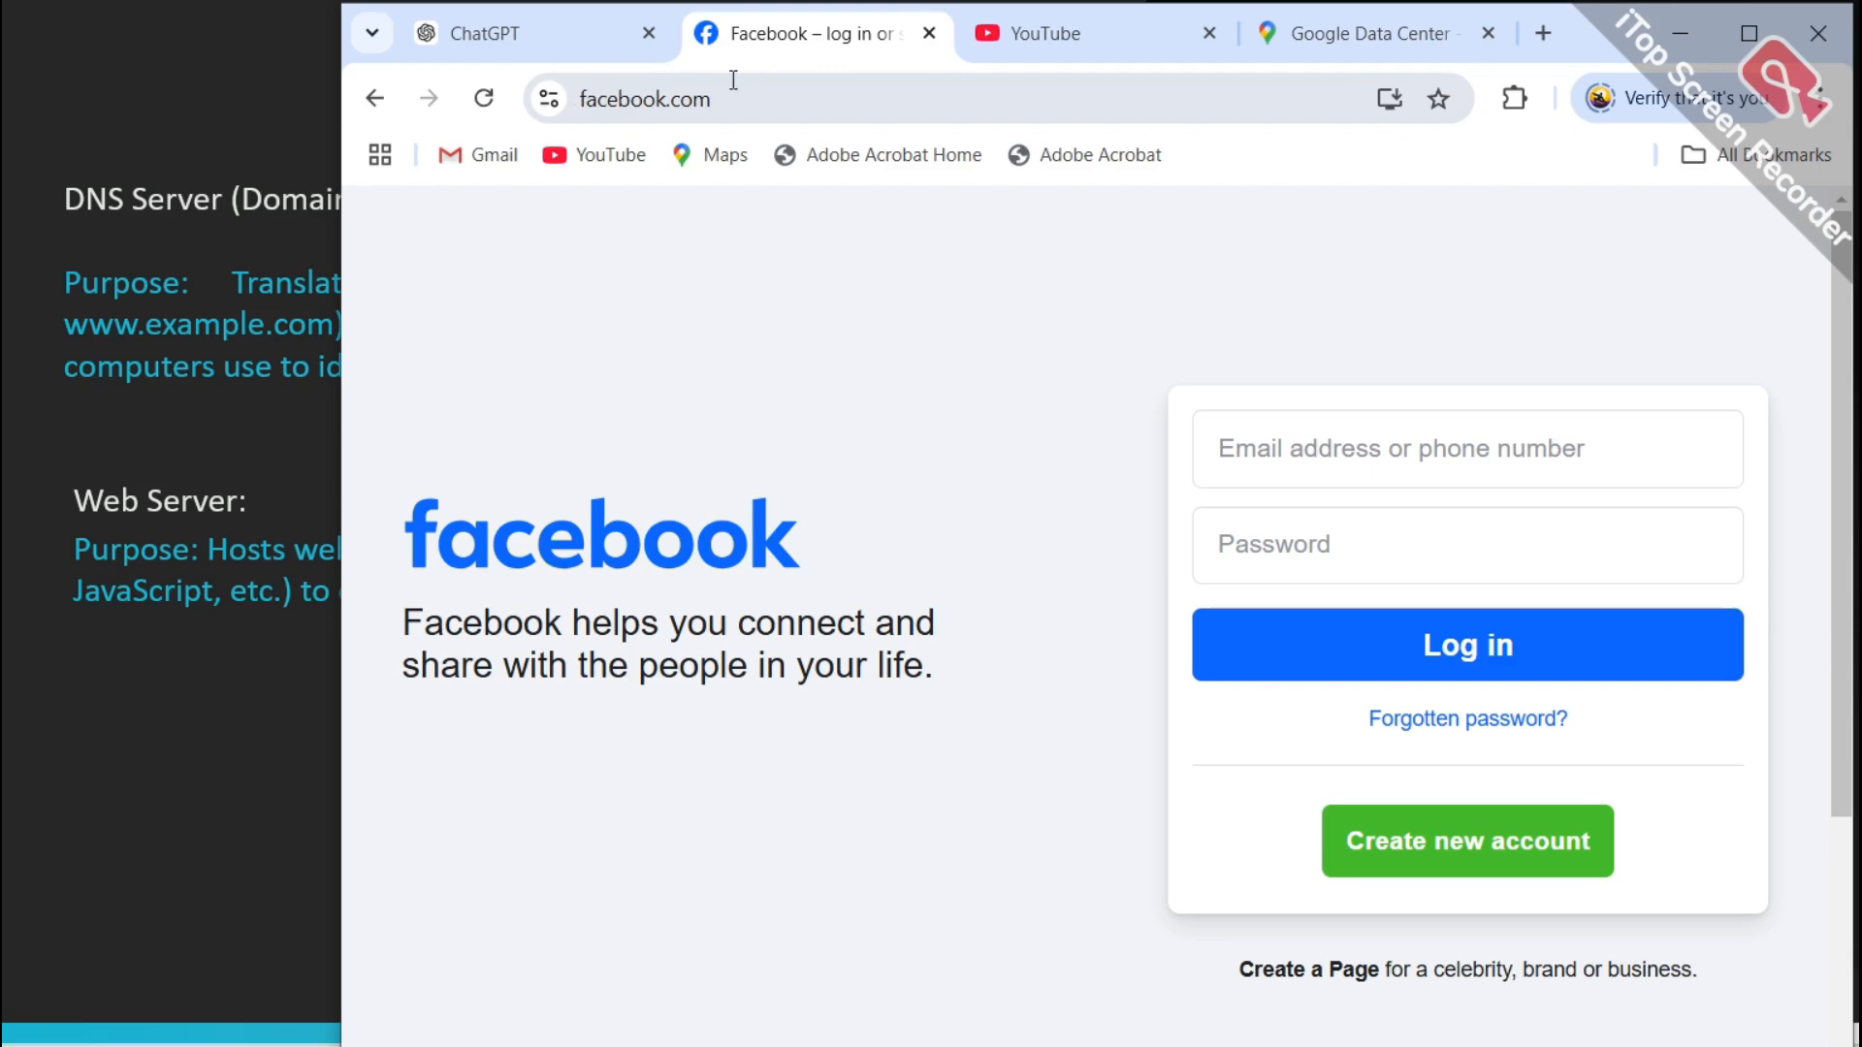
- Search for "wiki" in a new tab and open the Wikipedia article on Wiki
left_click(1534, 33)
type("wii")
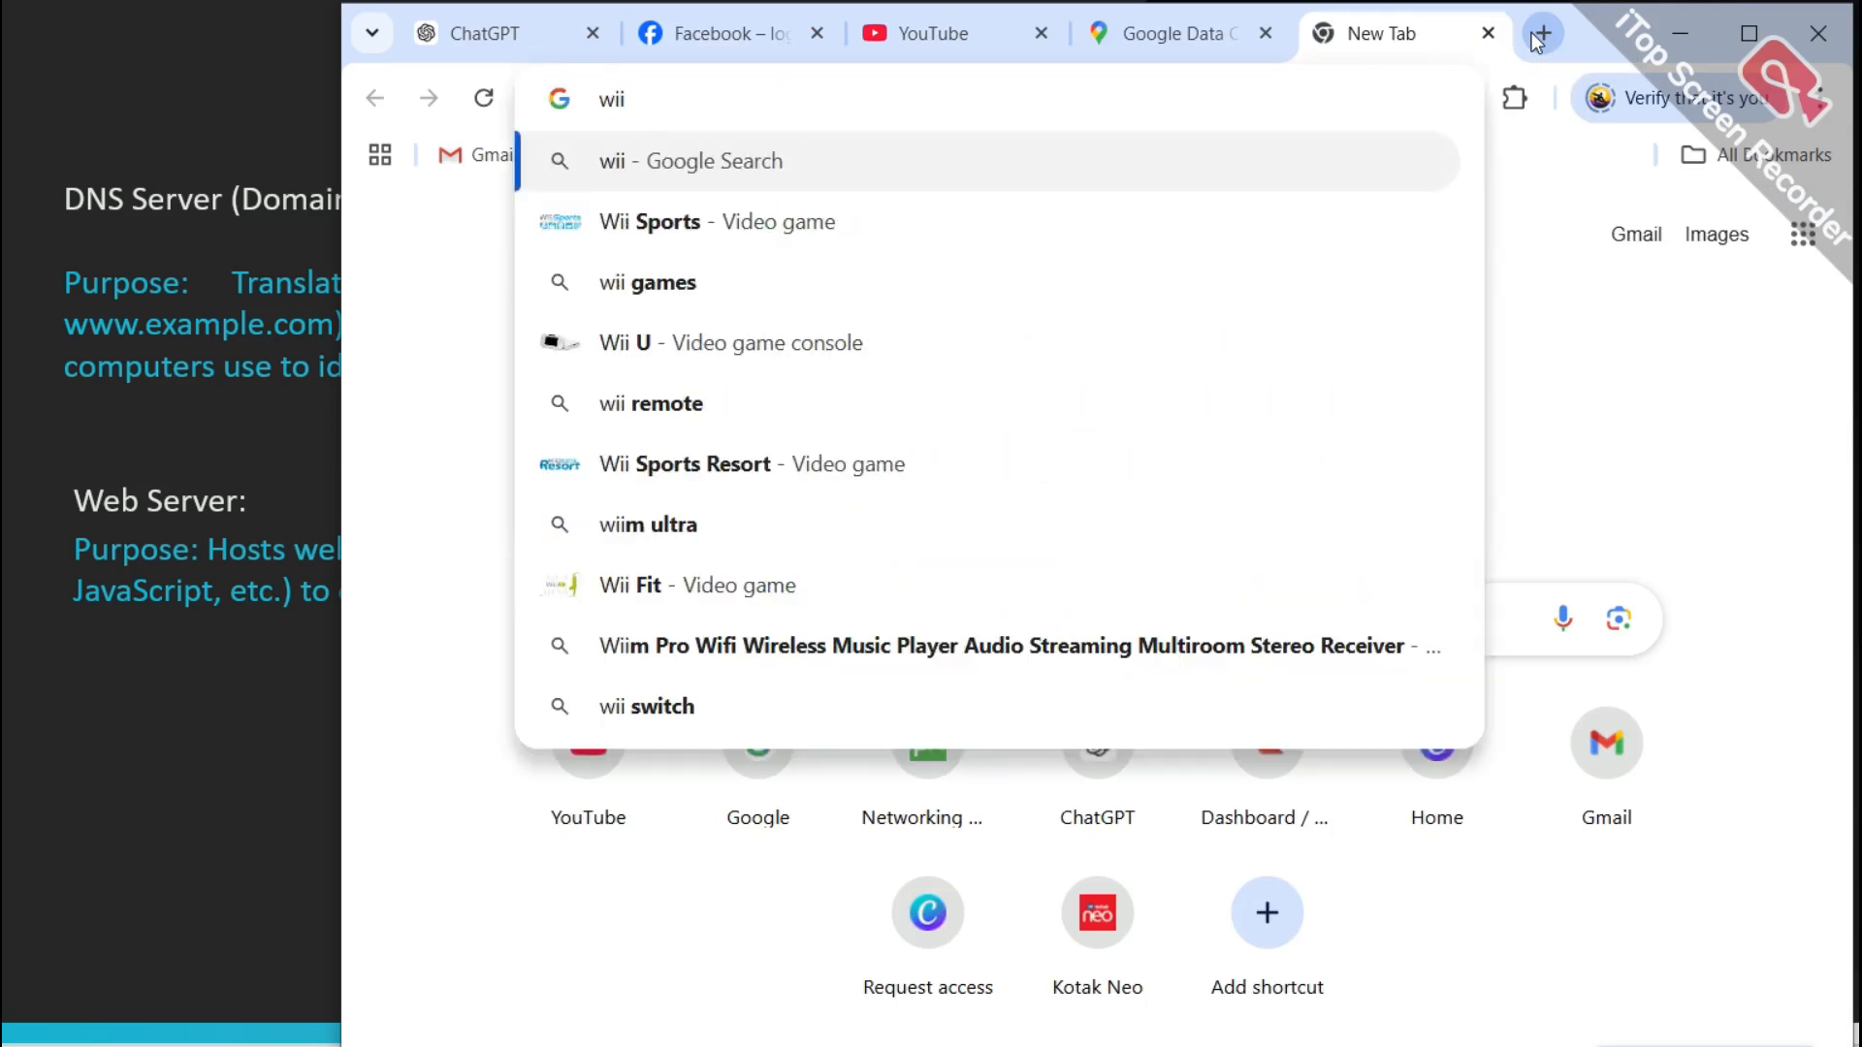
key("BackSpace")
type("ki")
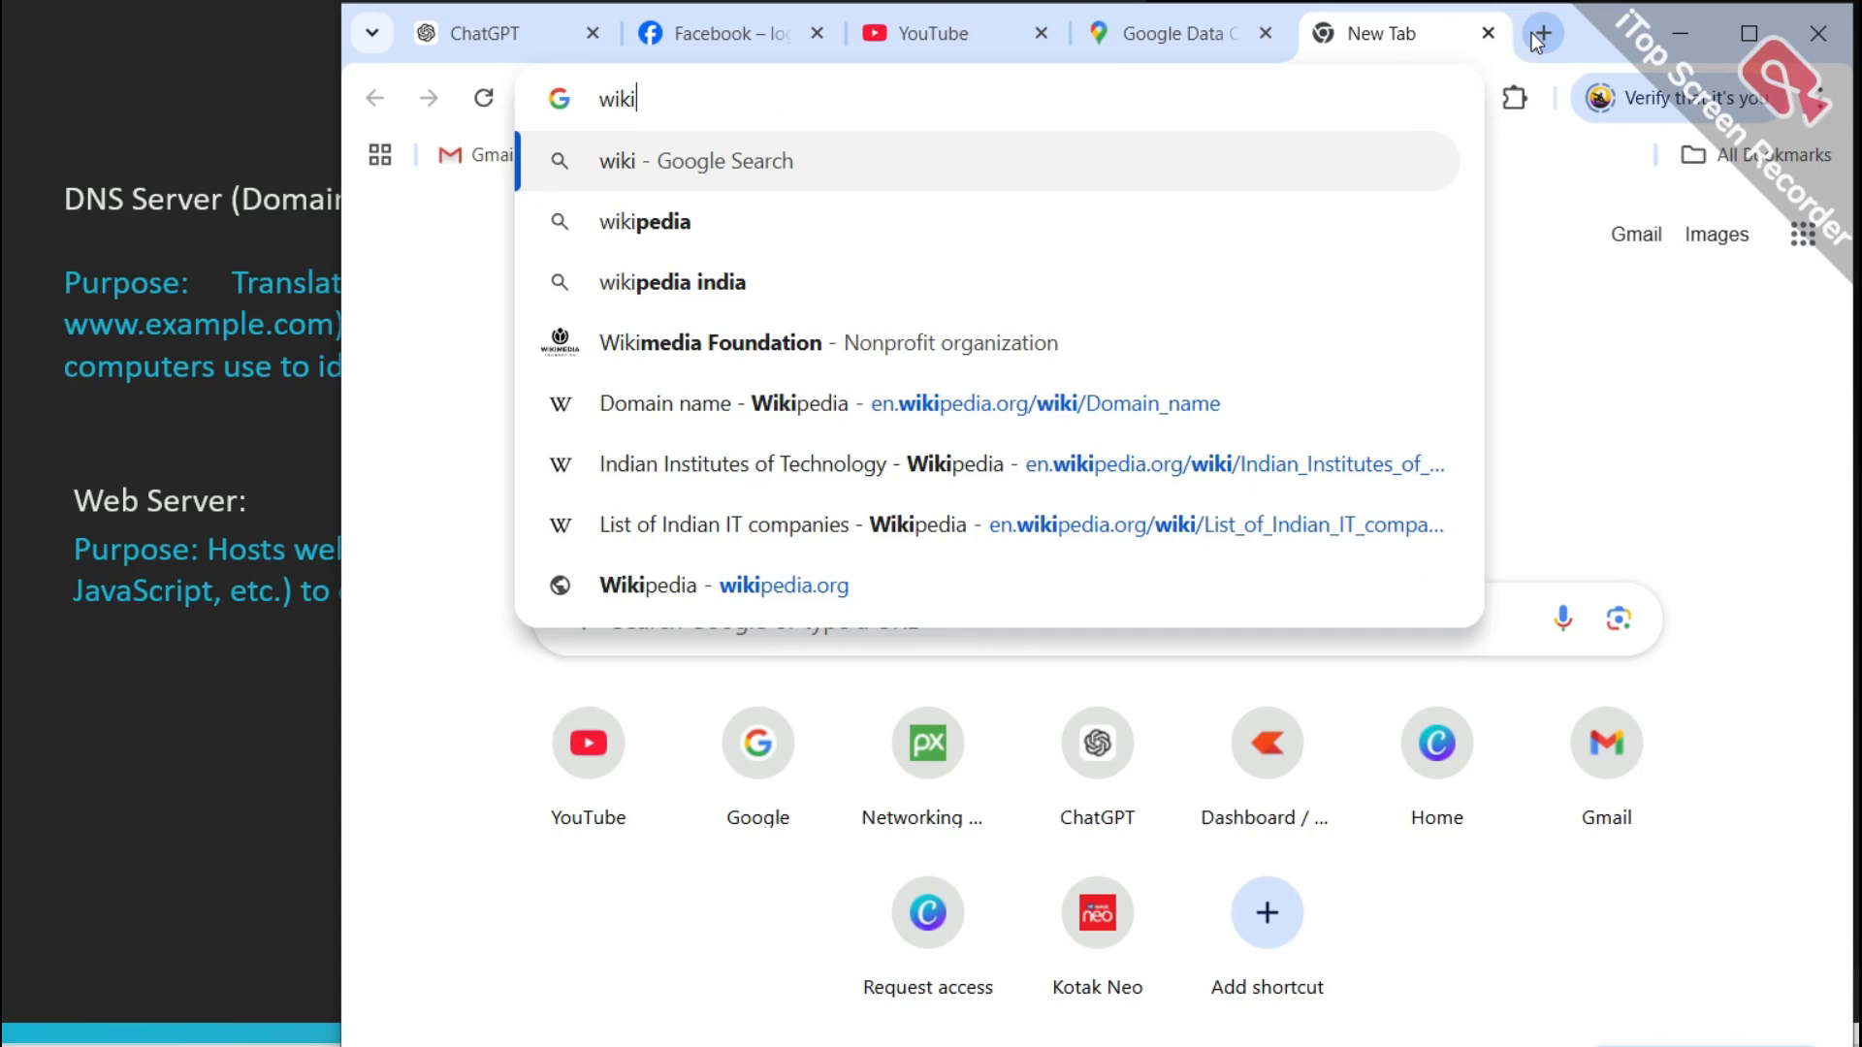
left_click(950, 180)
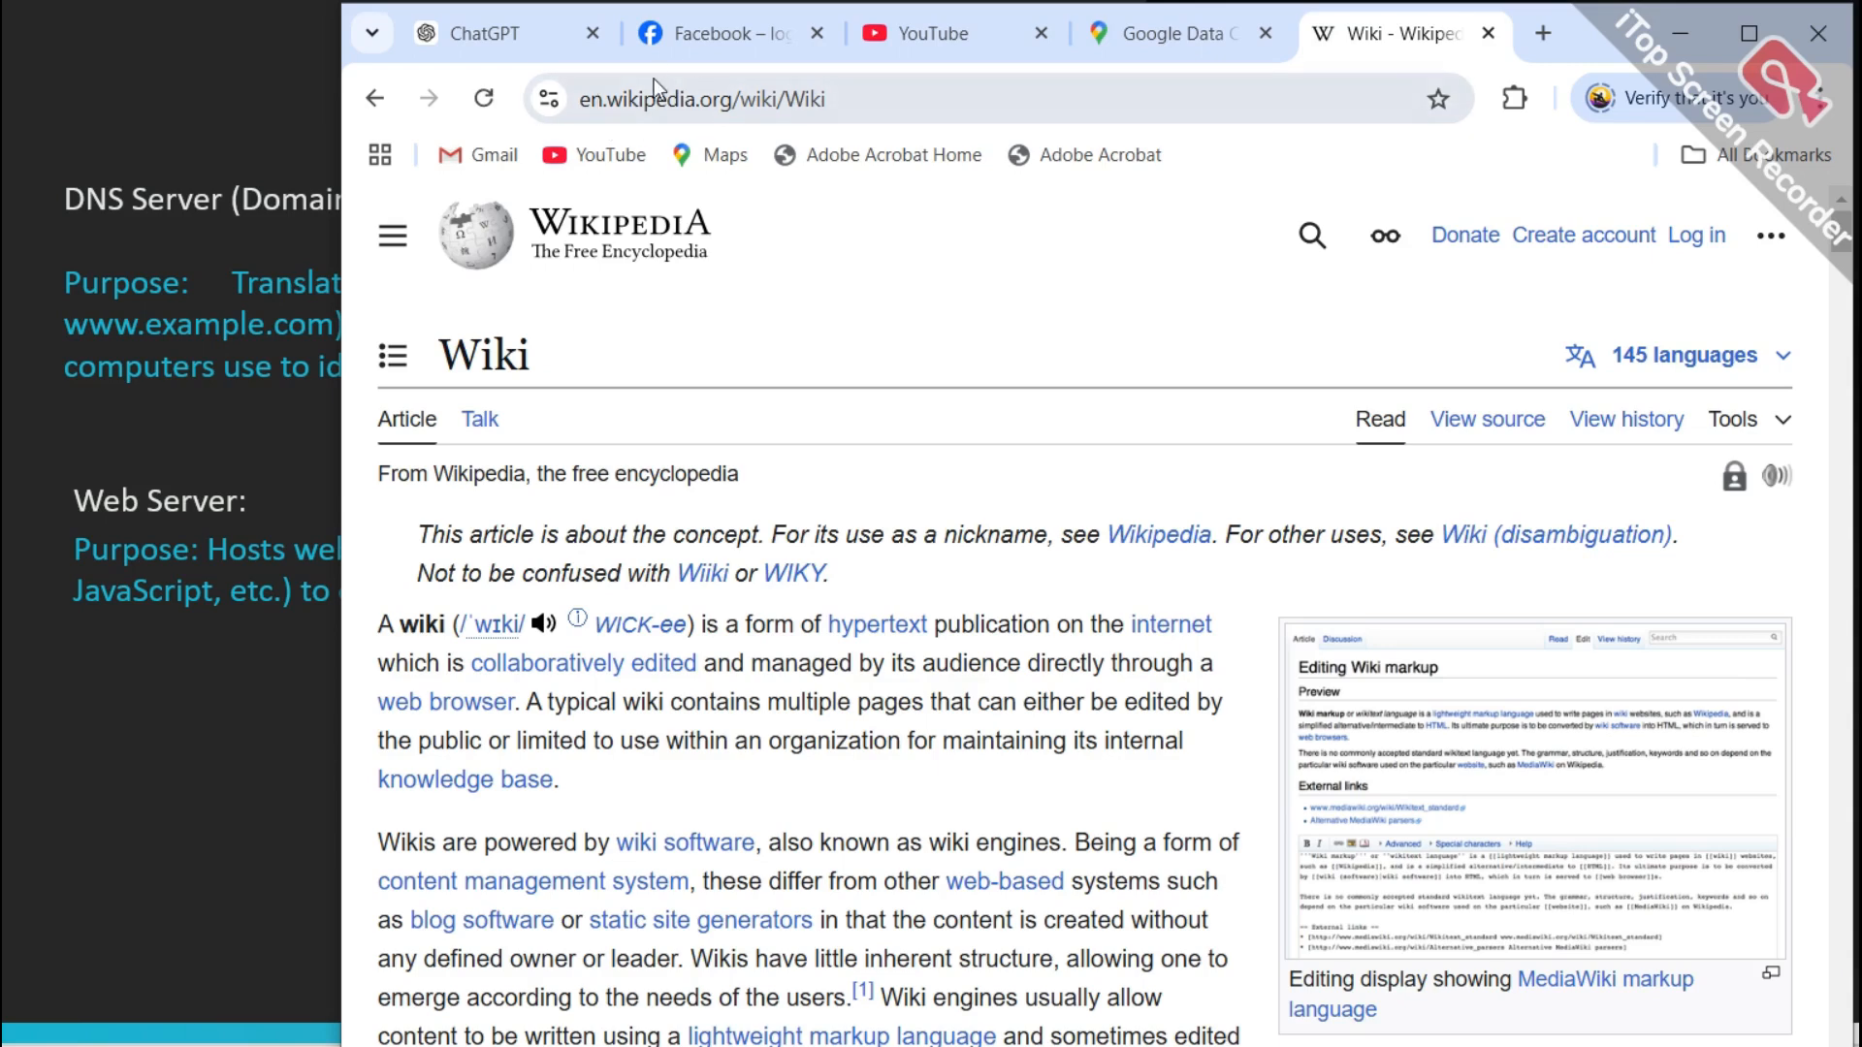
- Go back through the "wiki" search results, reopen the Wiki article and look over its content
left_click(375, 98)
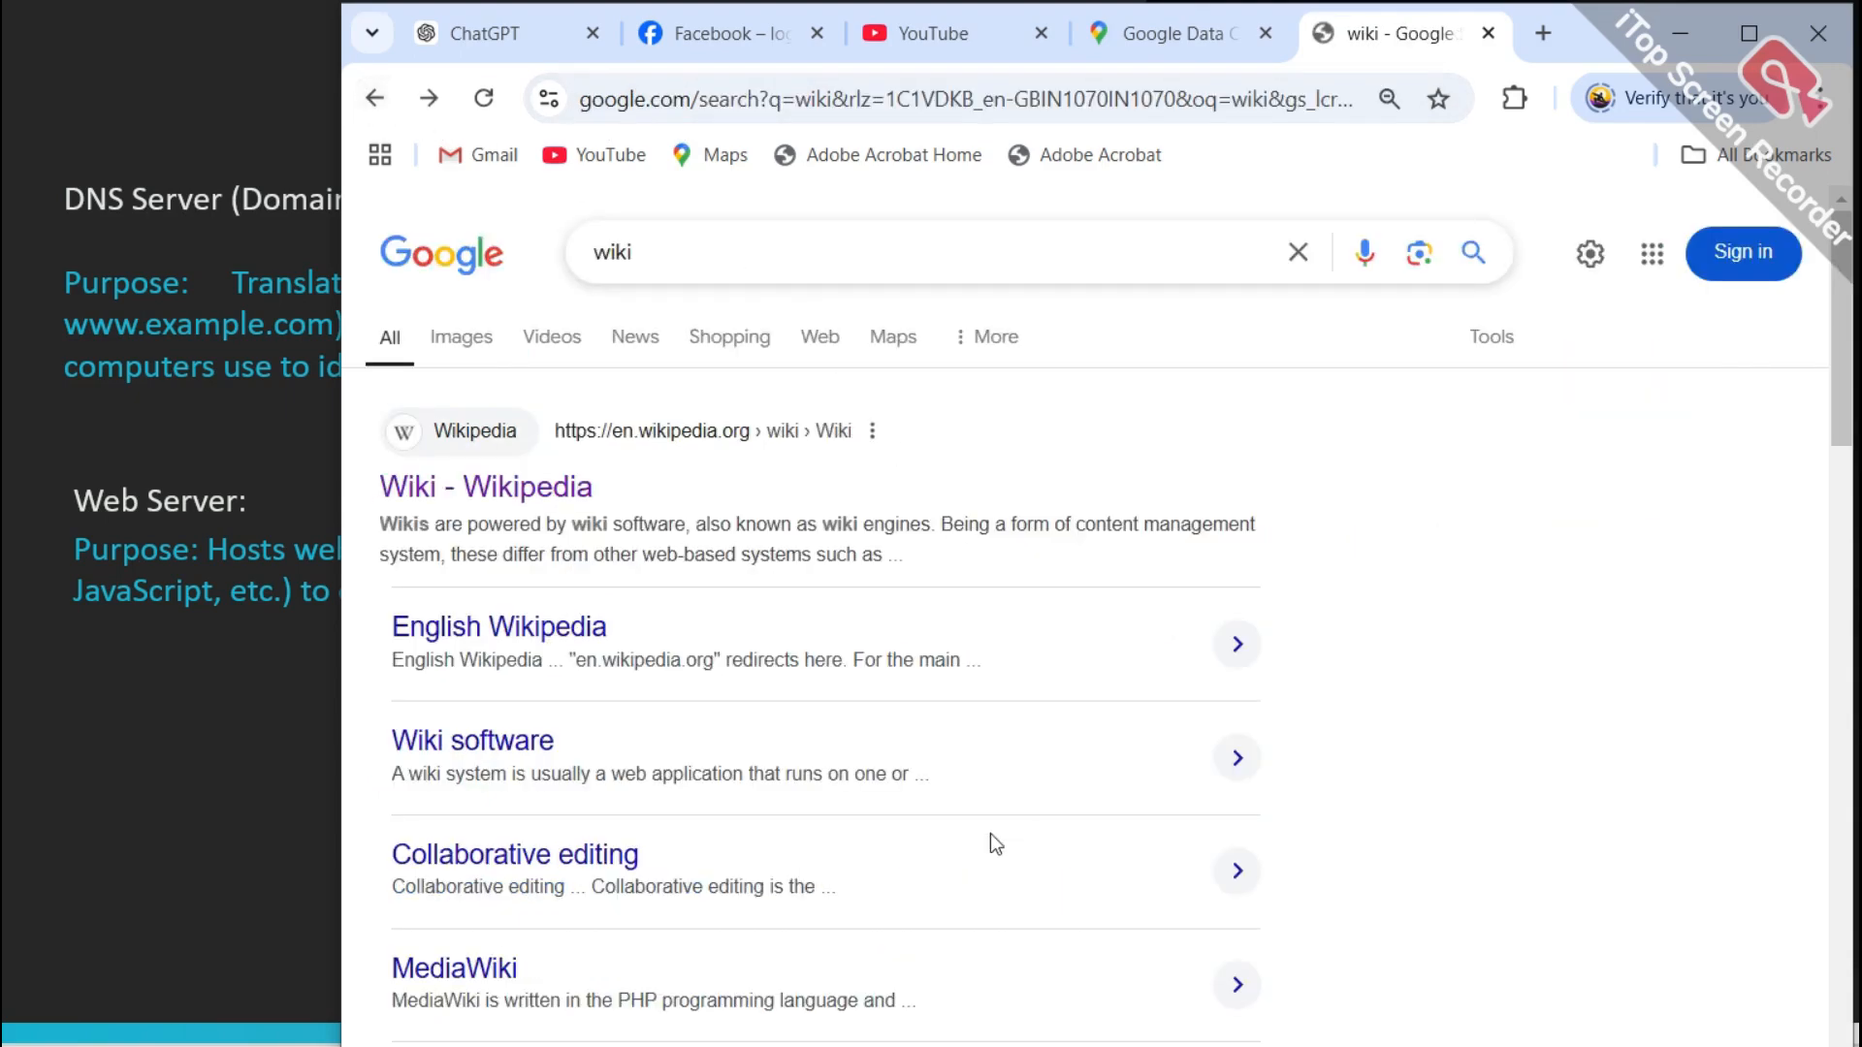
scroll(1159, 699, "down", 9)
scroll(1164, 718, "up", 10)
left_click(546, 492)
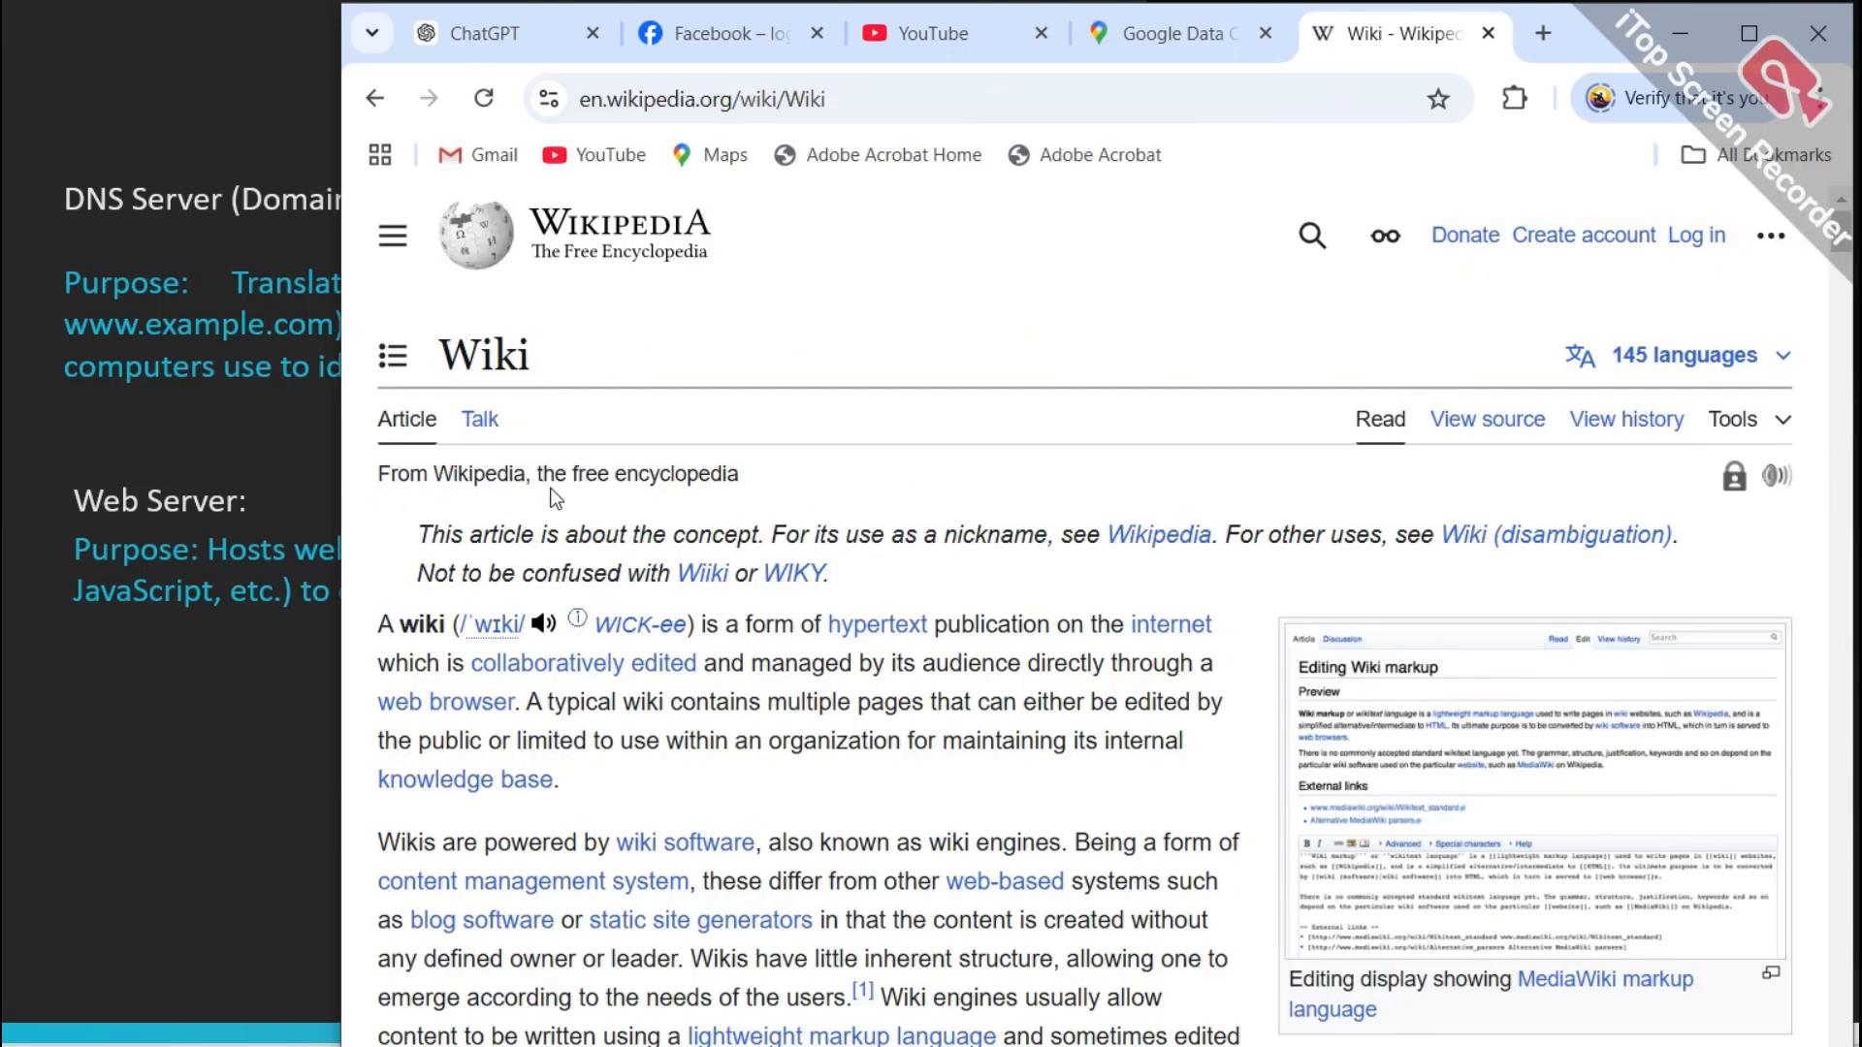
scroll(877, 807, "down", 3)
scroll(868, 794, "up", 3)
- Examine the location of the Google Data Center in Google Maps at continent scale, glancing at the YouTube page in between
left_click(1165, 33)
scroll(1404, 640, "down", 3)
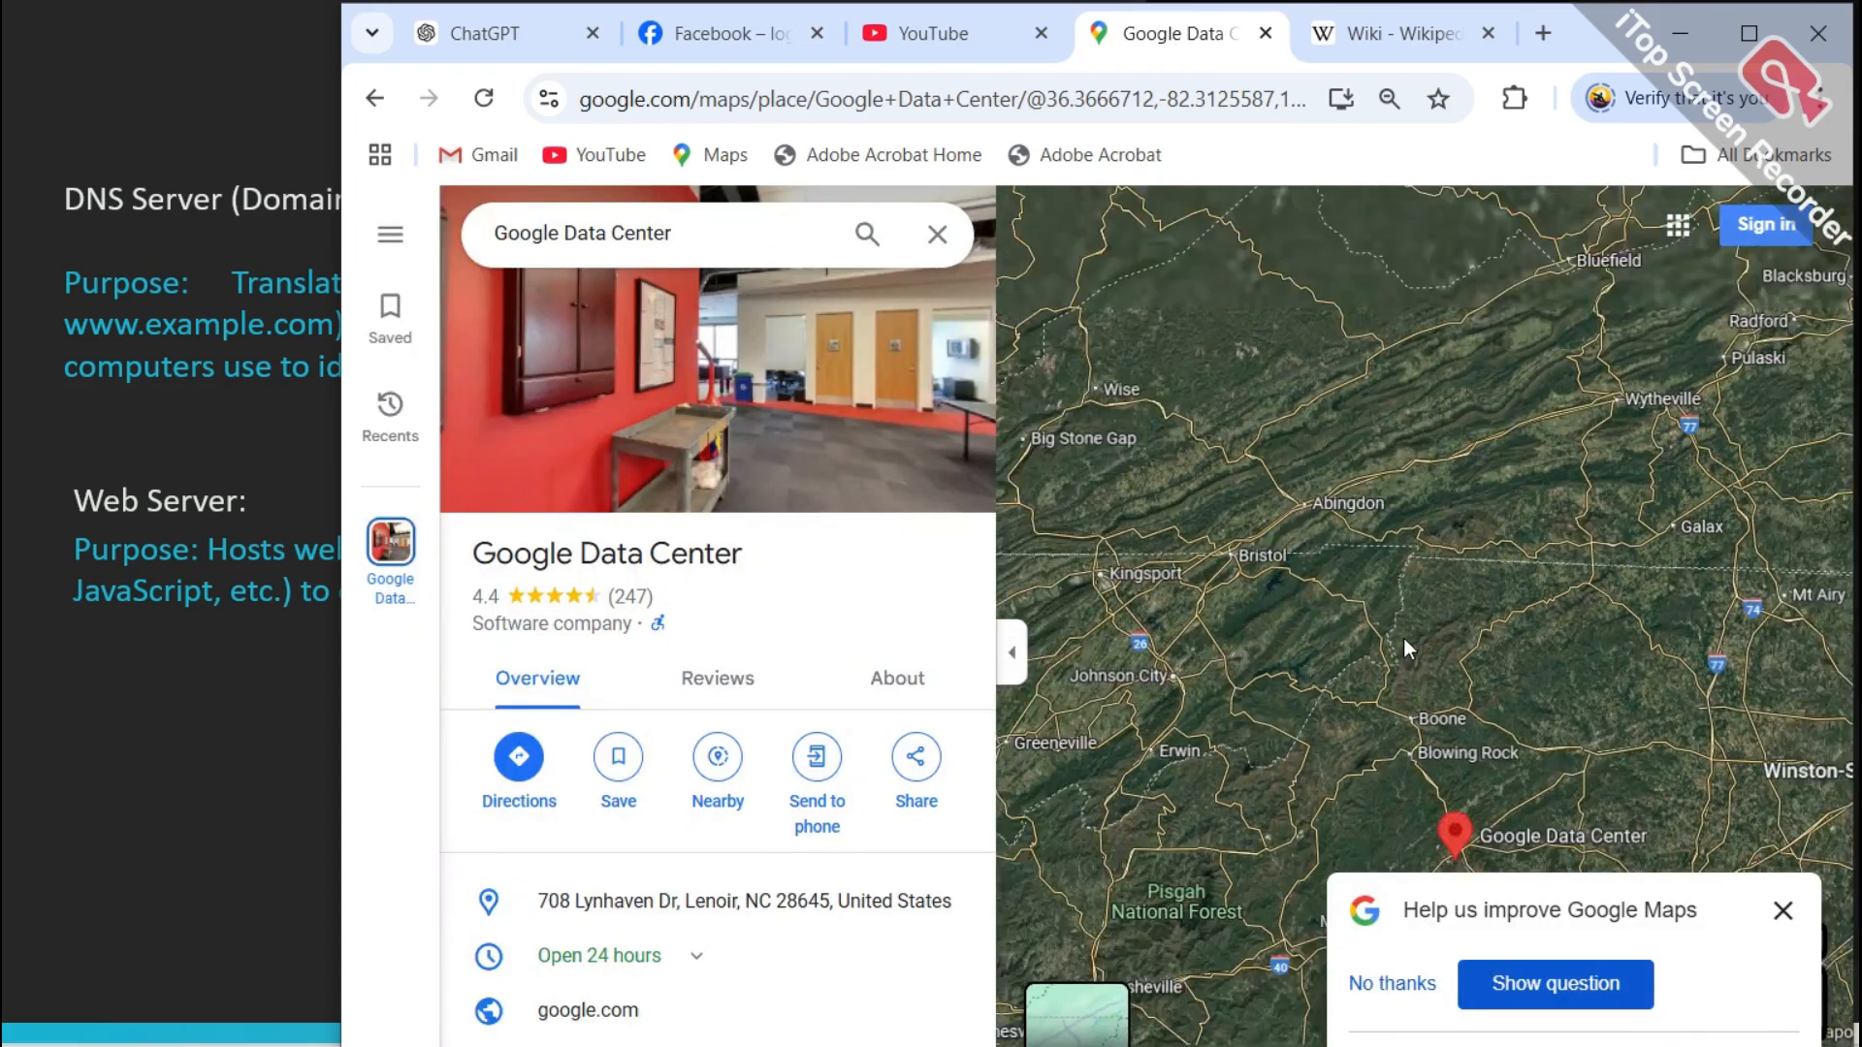
left_click(1753, 40)
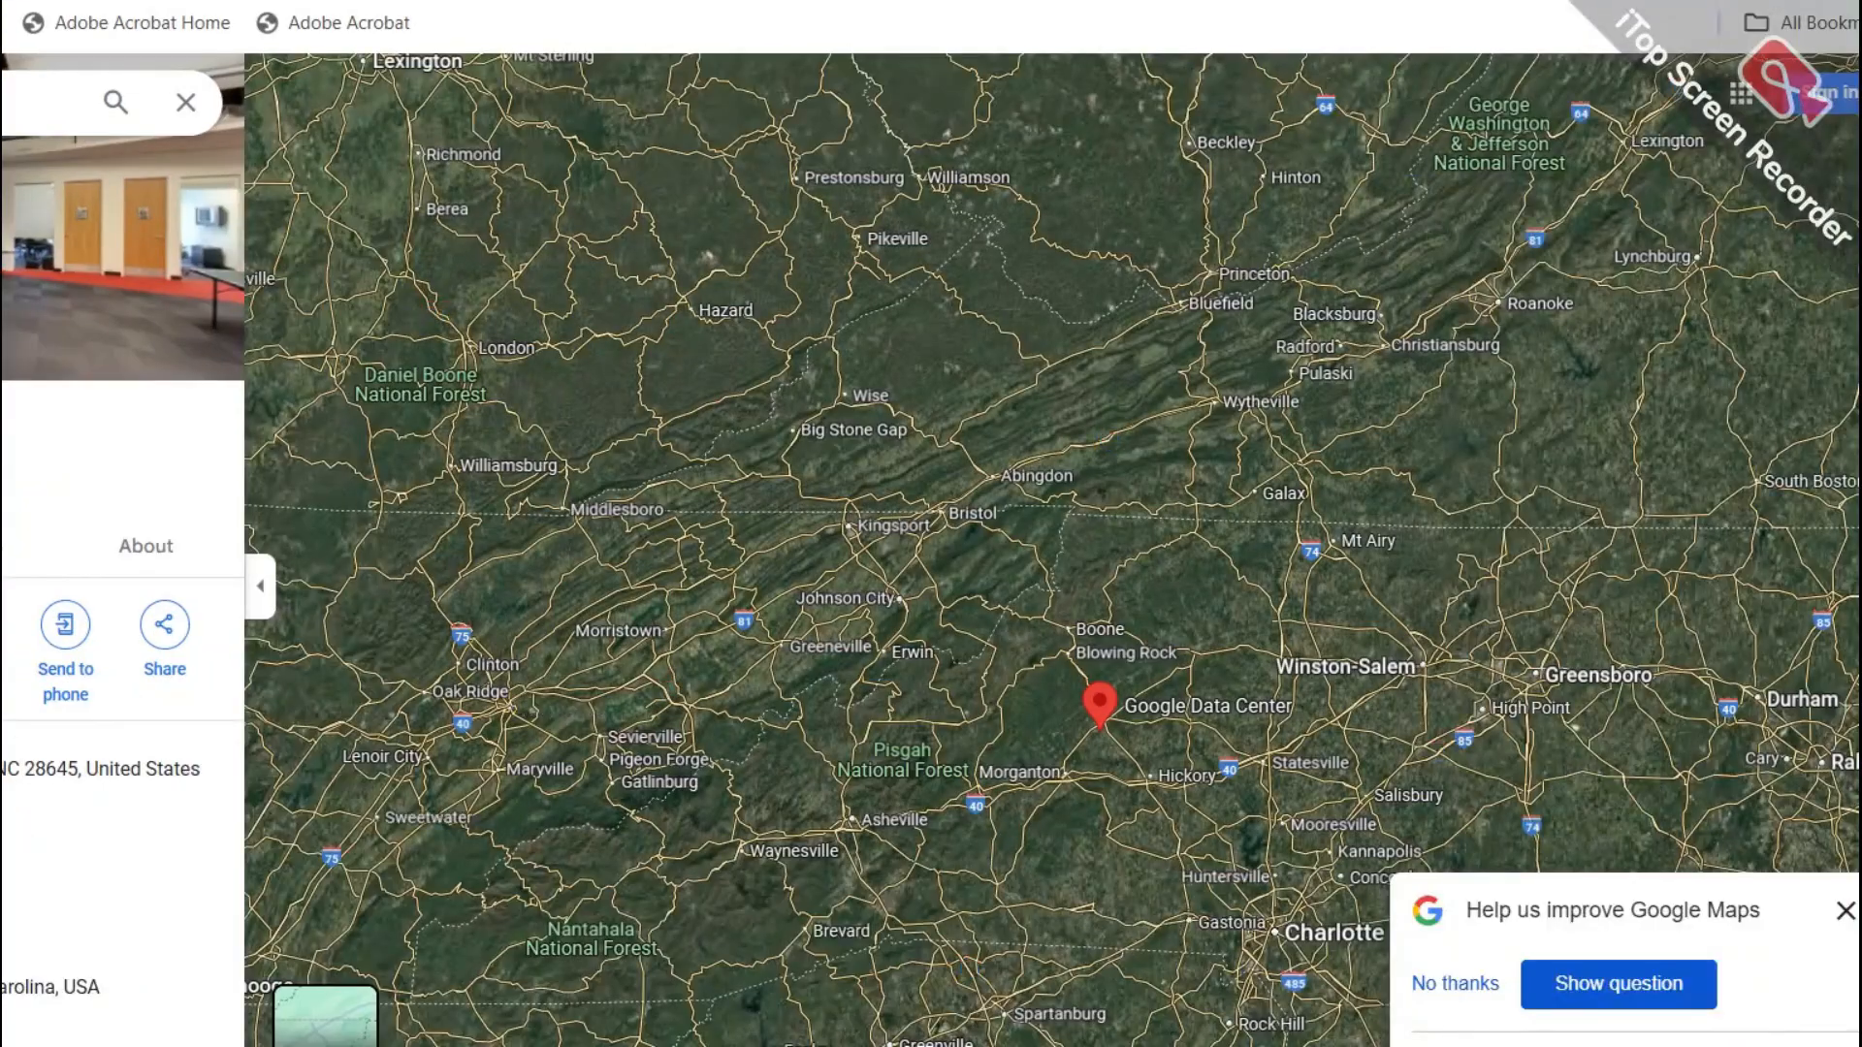
left_click(1739, 2)
scroll(1414, 638, "down", 4)
scroll(1358, 766, "down", 5)
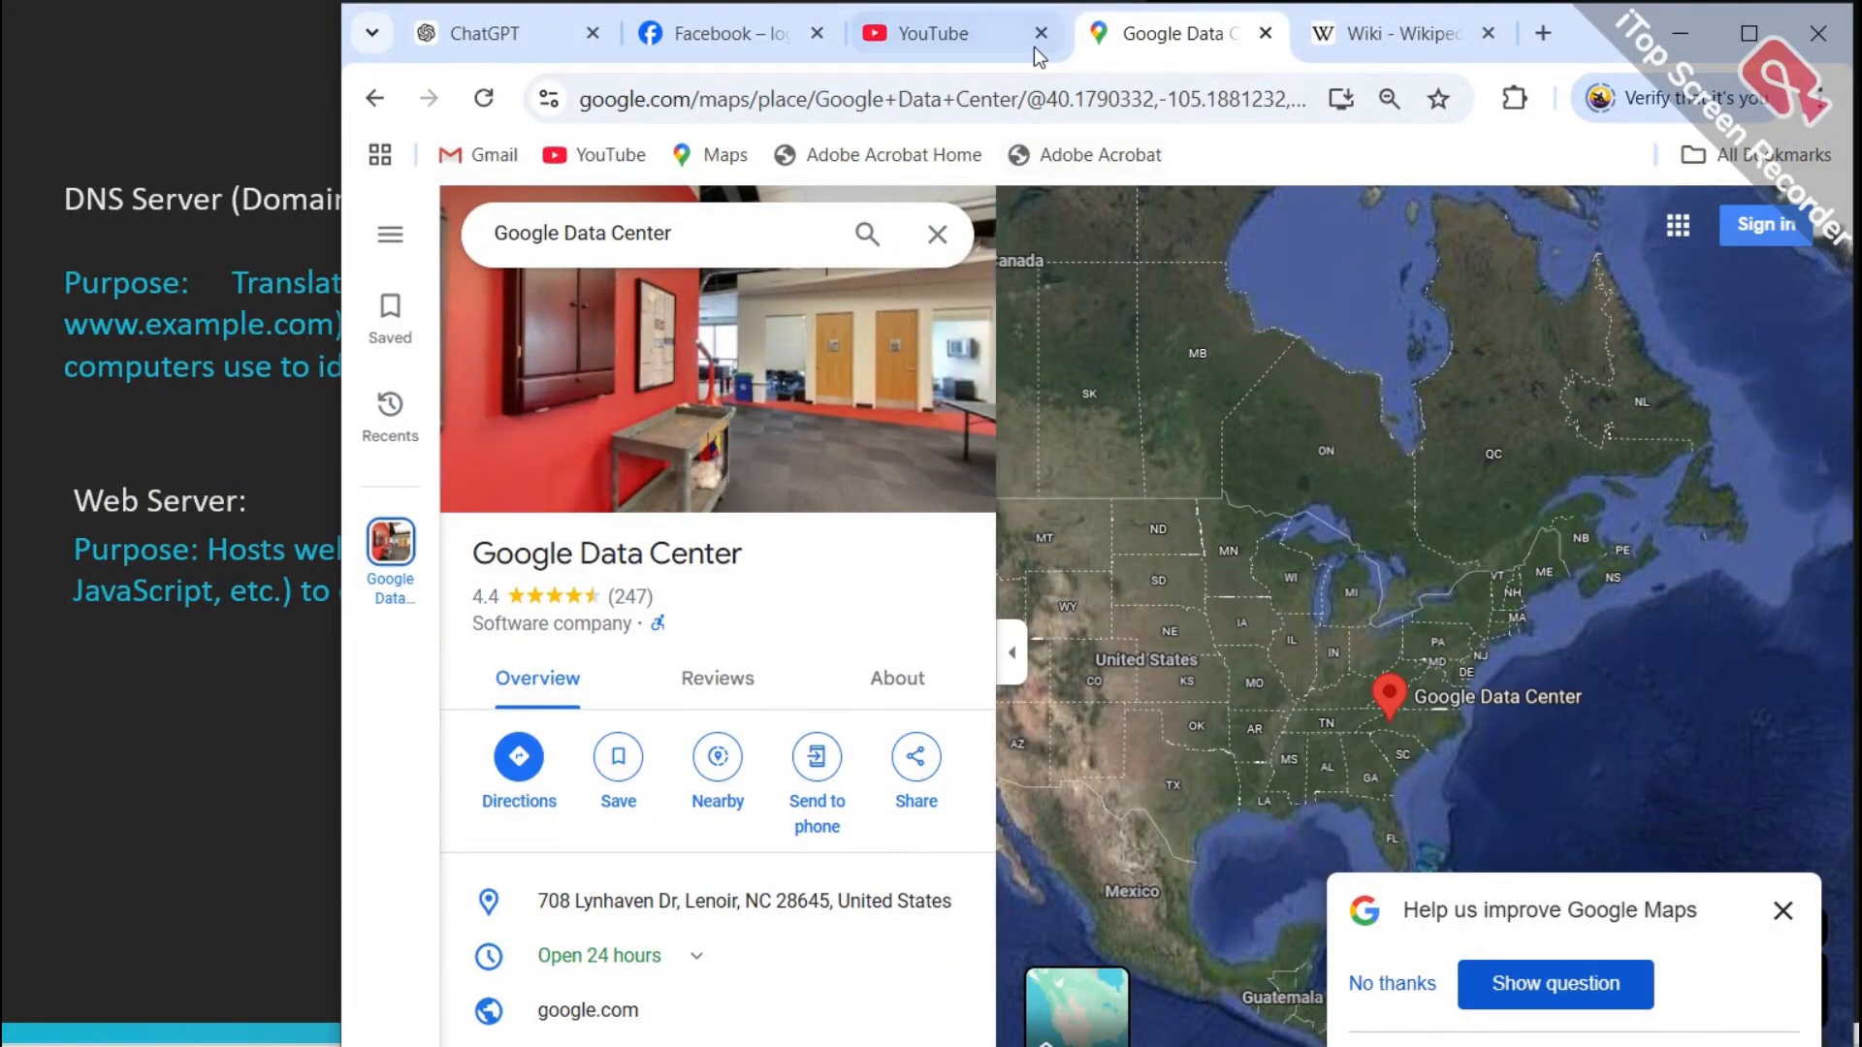
left_click(962, 38)
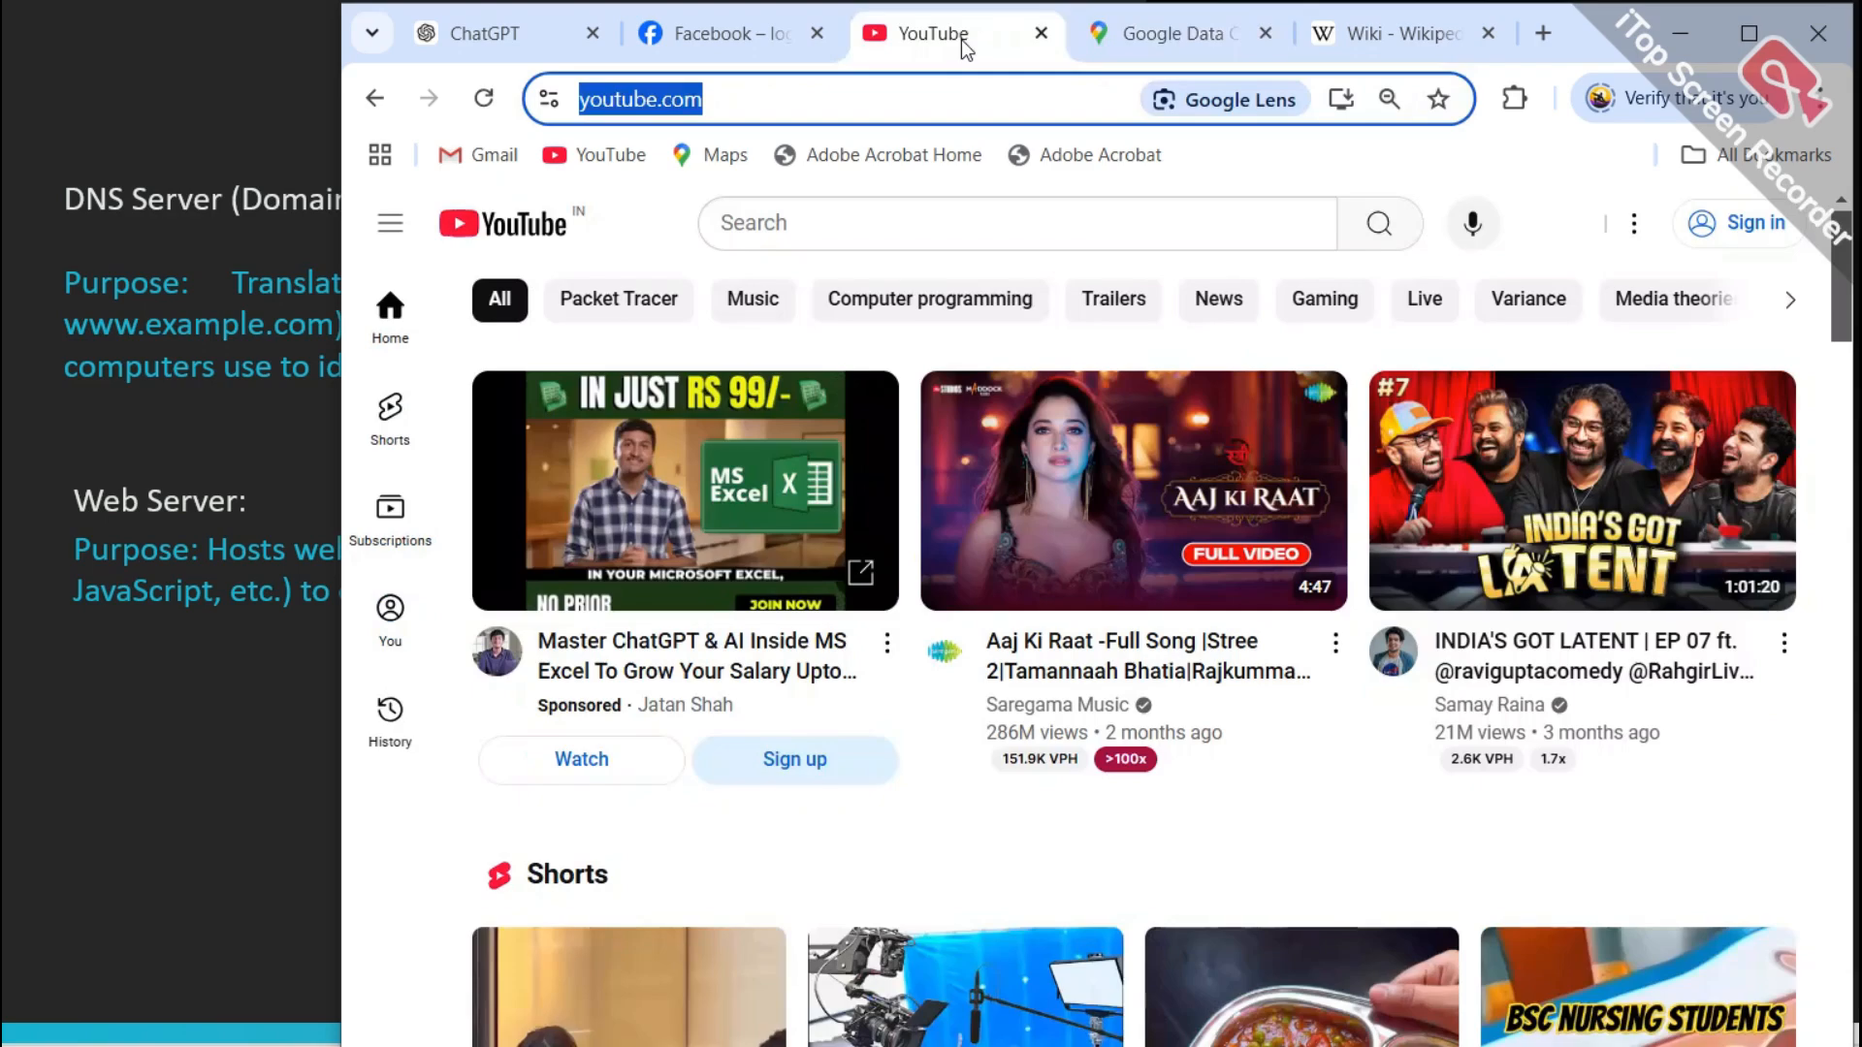
left_click(1178, 33)
scroll(1474, 592, "down", 2)
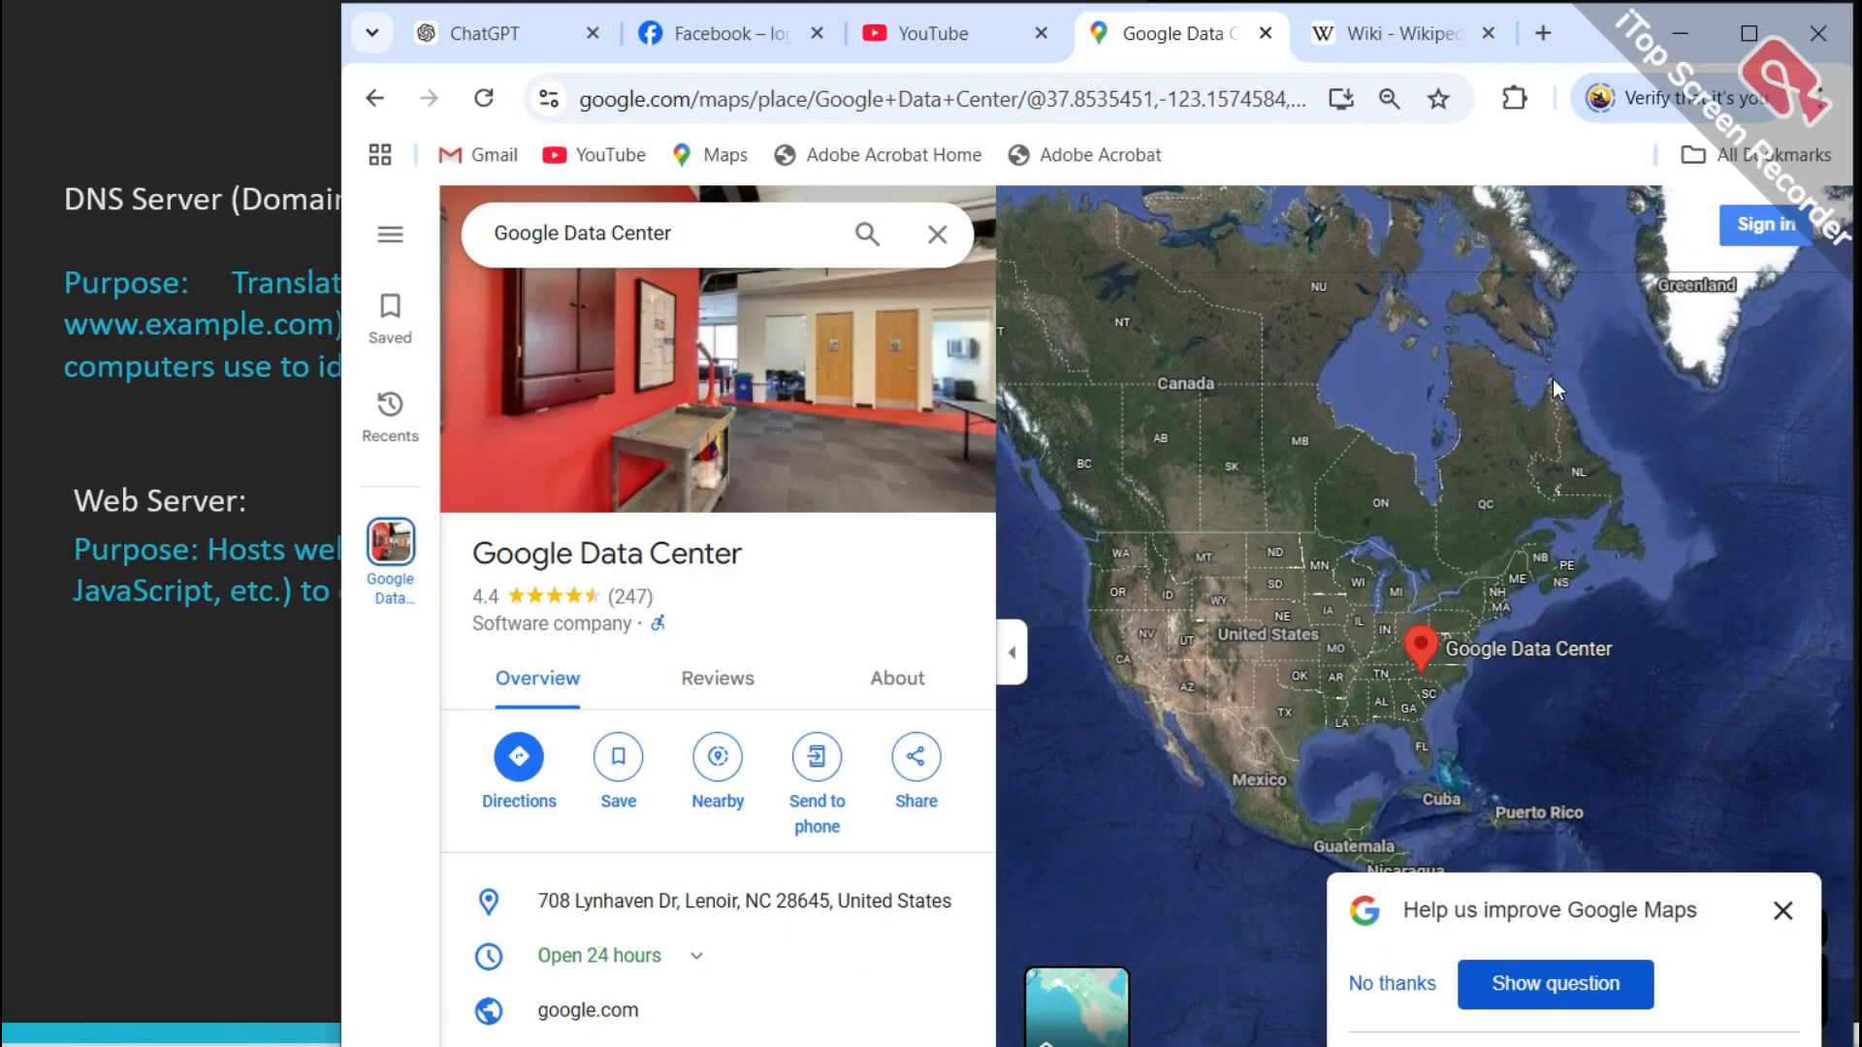
left_click_drag(1605, 26, 1266, 79)
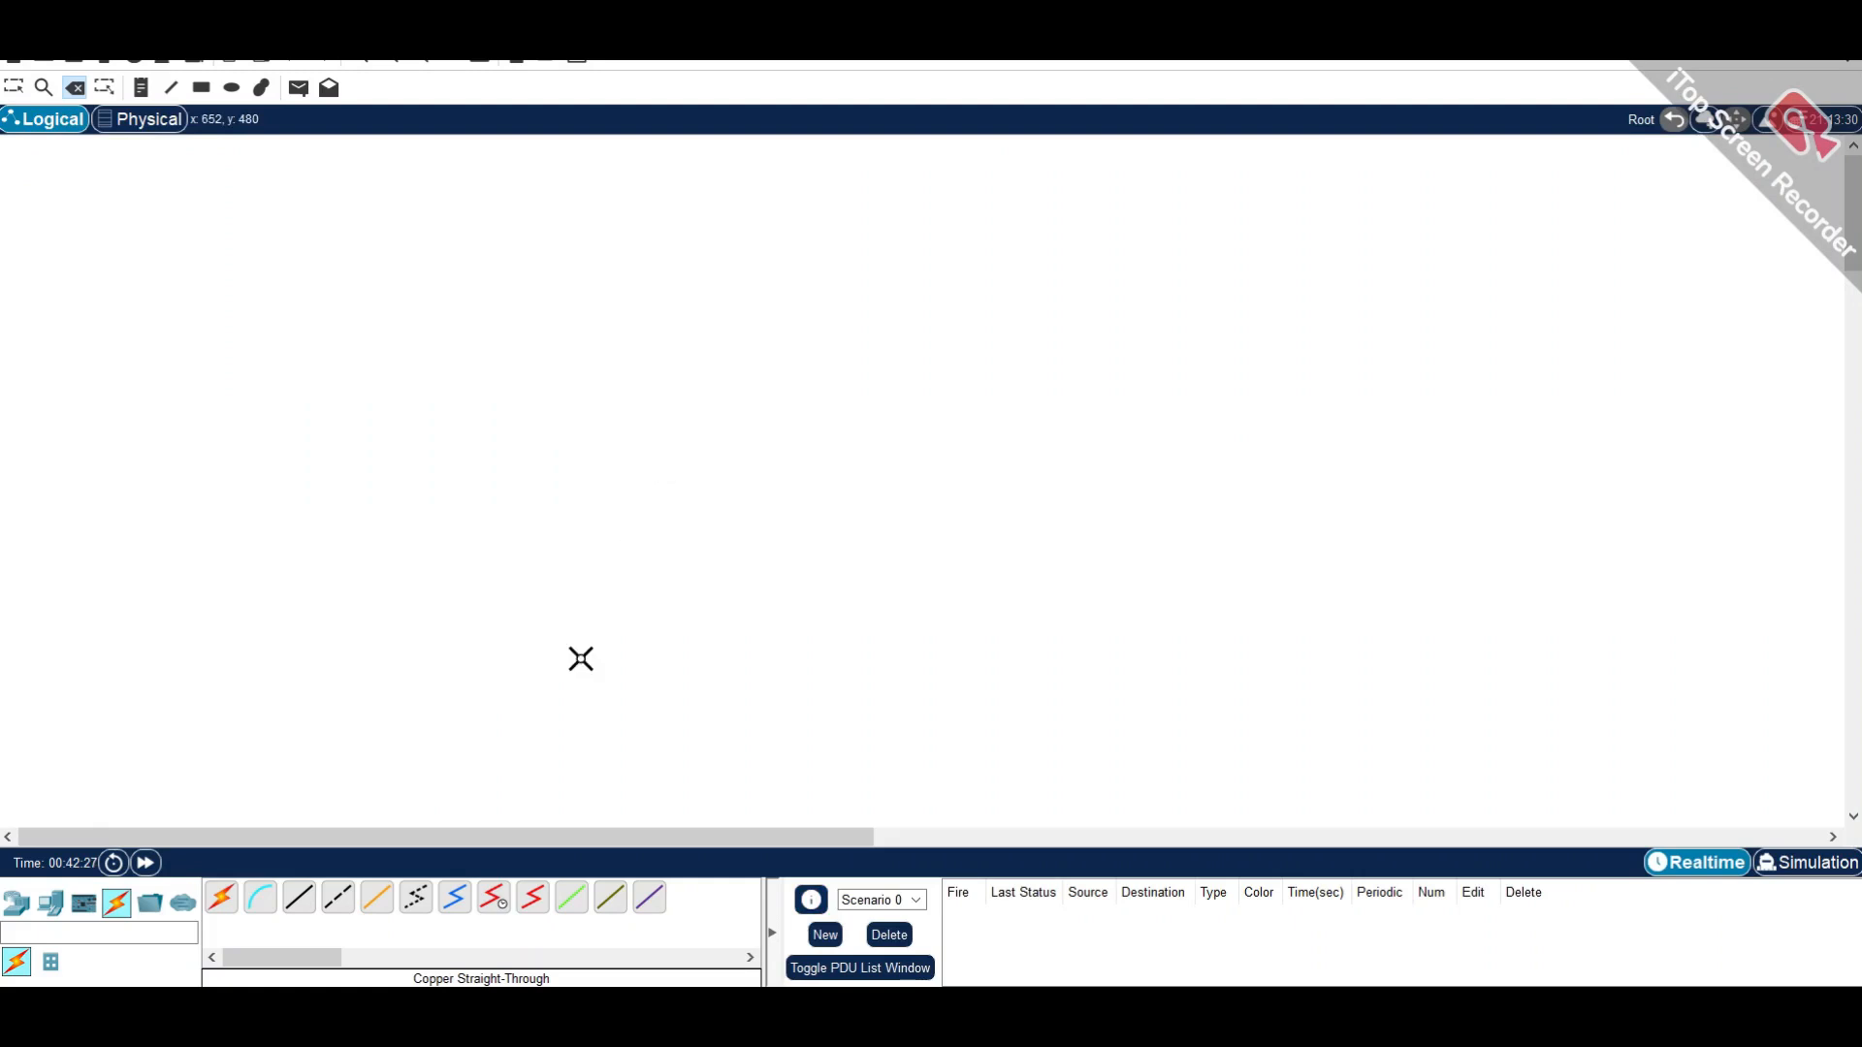
- In Cisco Packet Tracer, place three PCs on the left side of the empty logical workspace
left_click(52, 910)
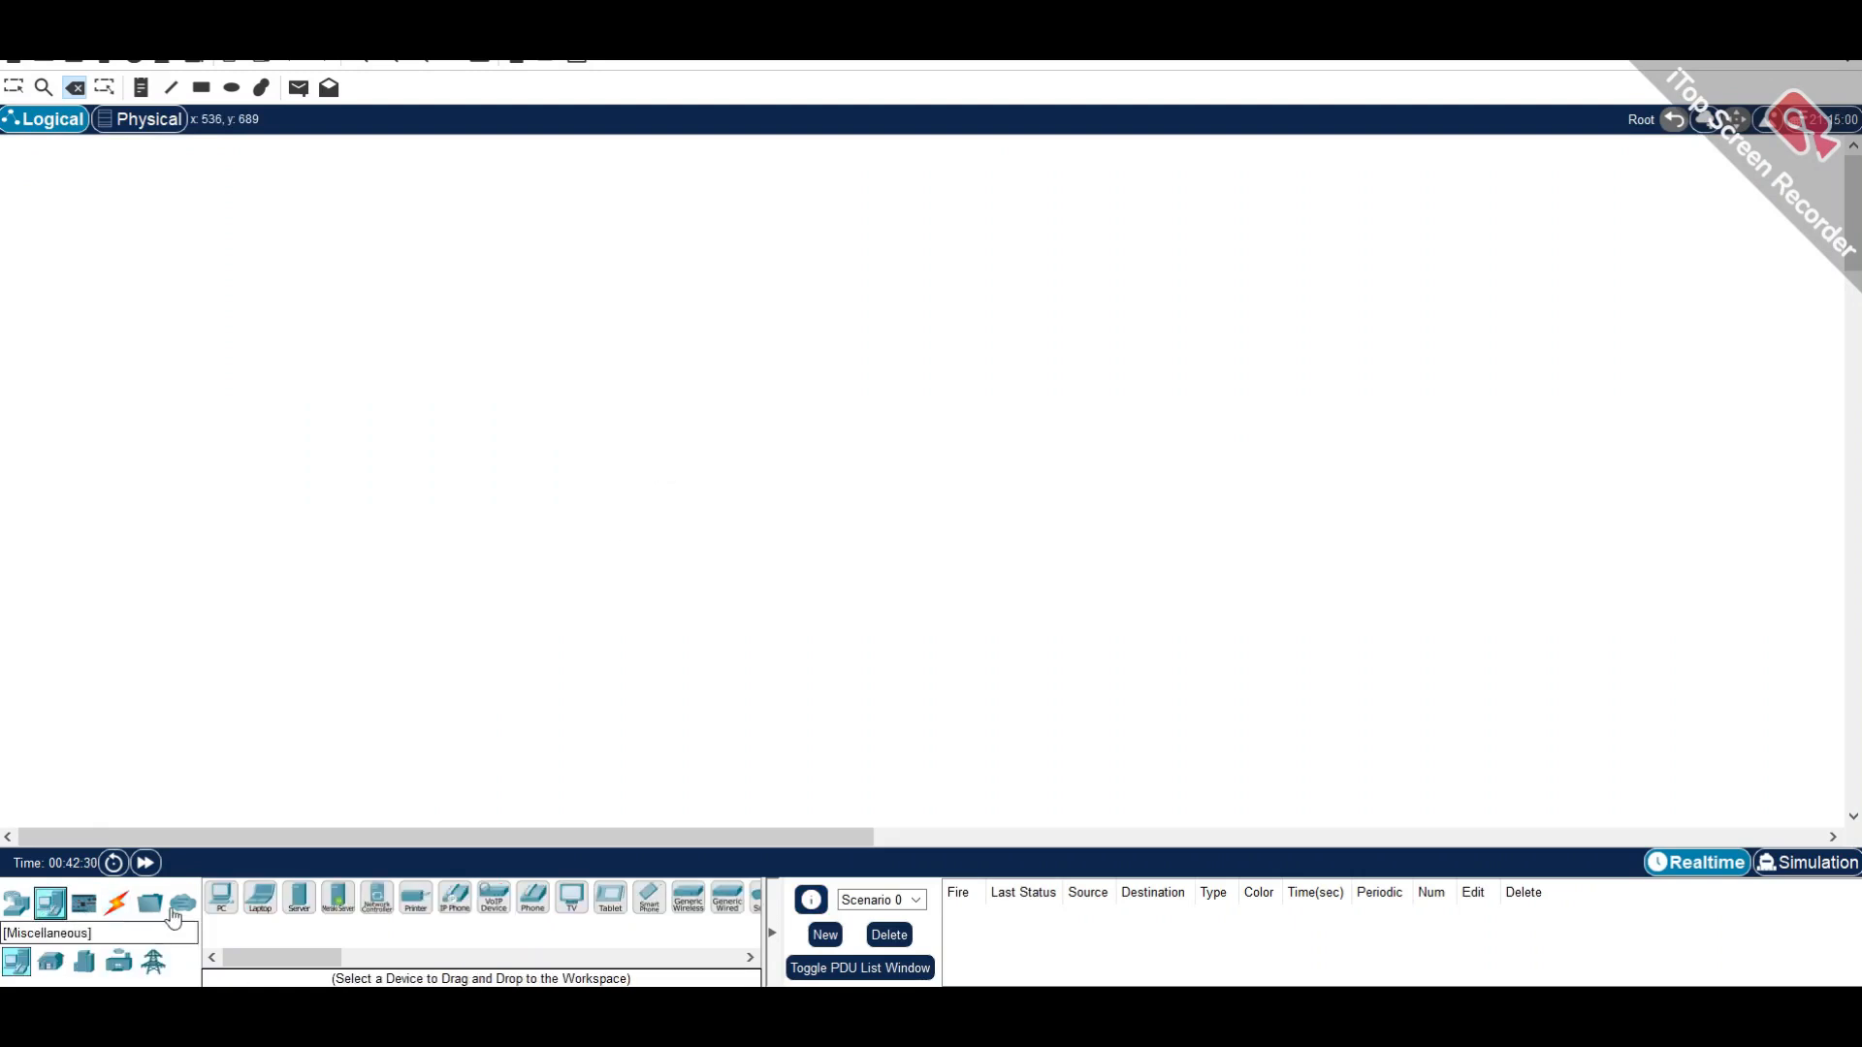
left_click(221, 897)
left_click(147, 354)
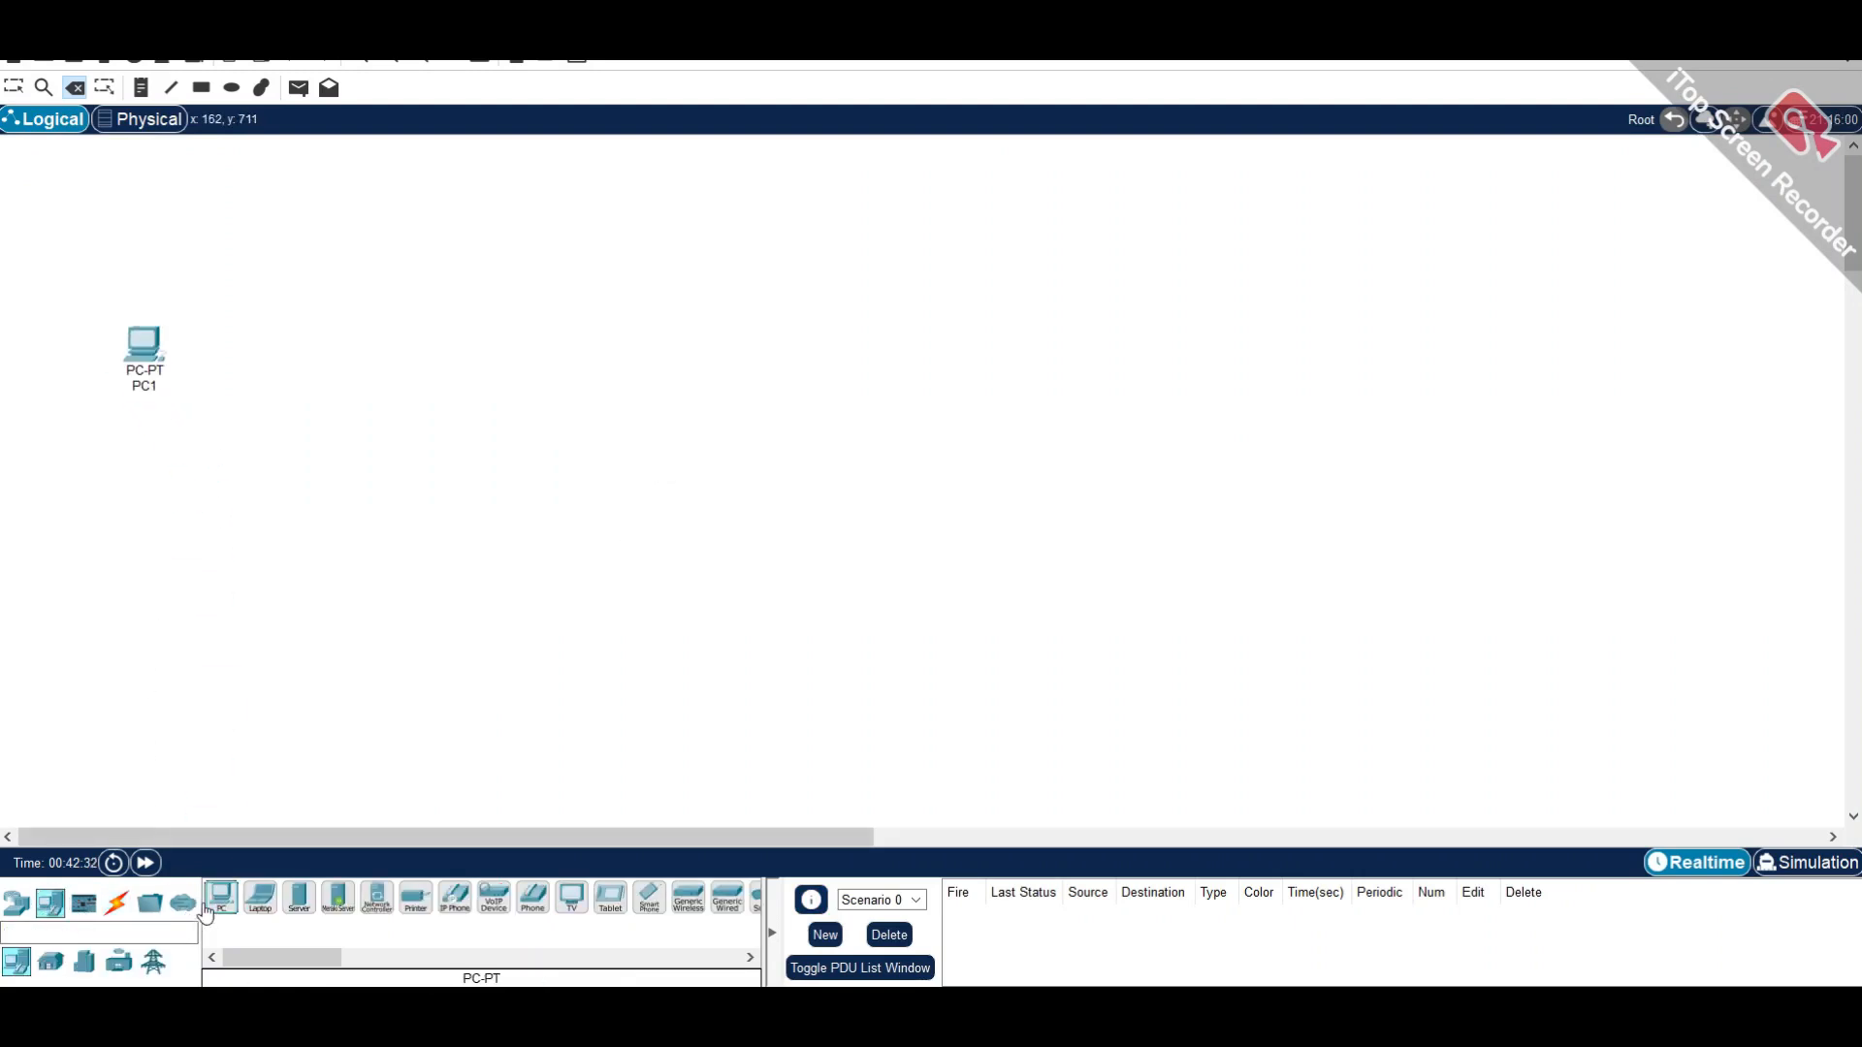
left_click(221, 897)
left_click(147, 504)
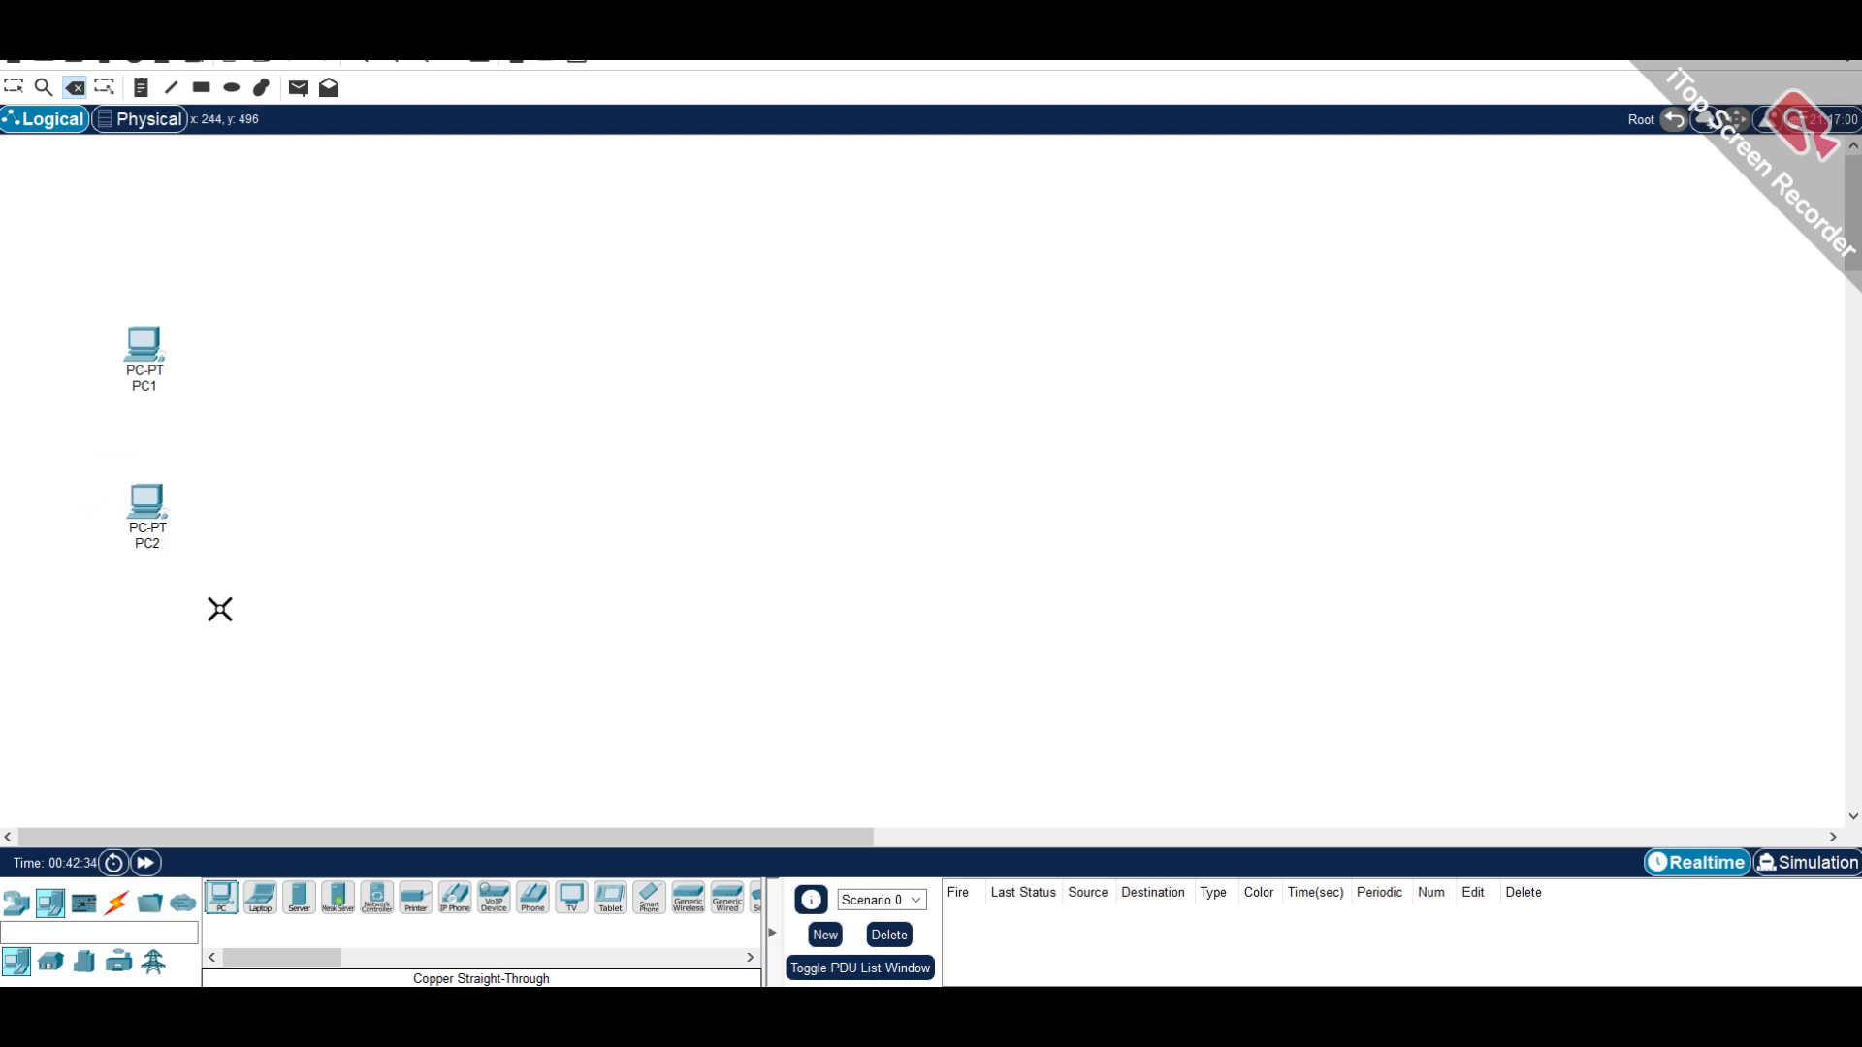
left_click(221, 900)
left_click(263, 606)
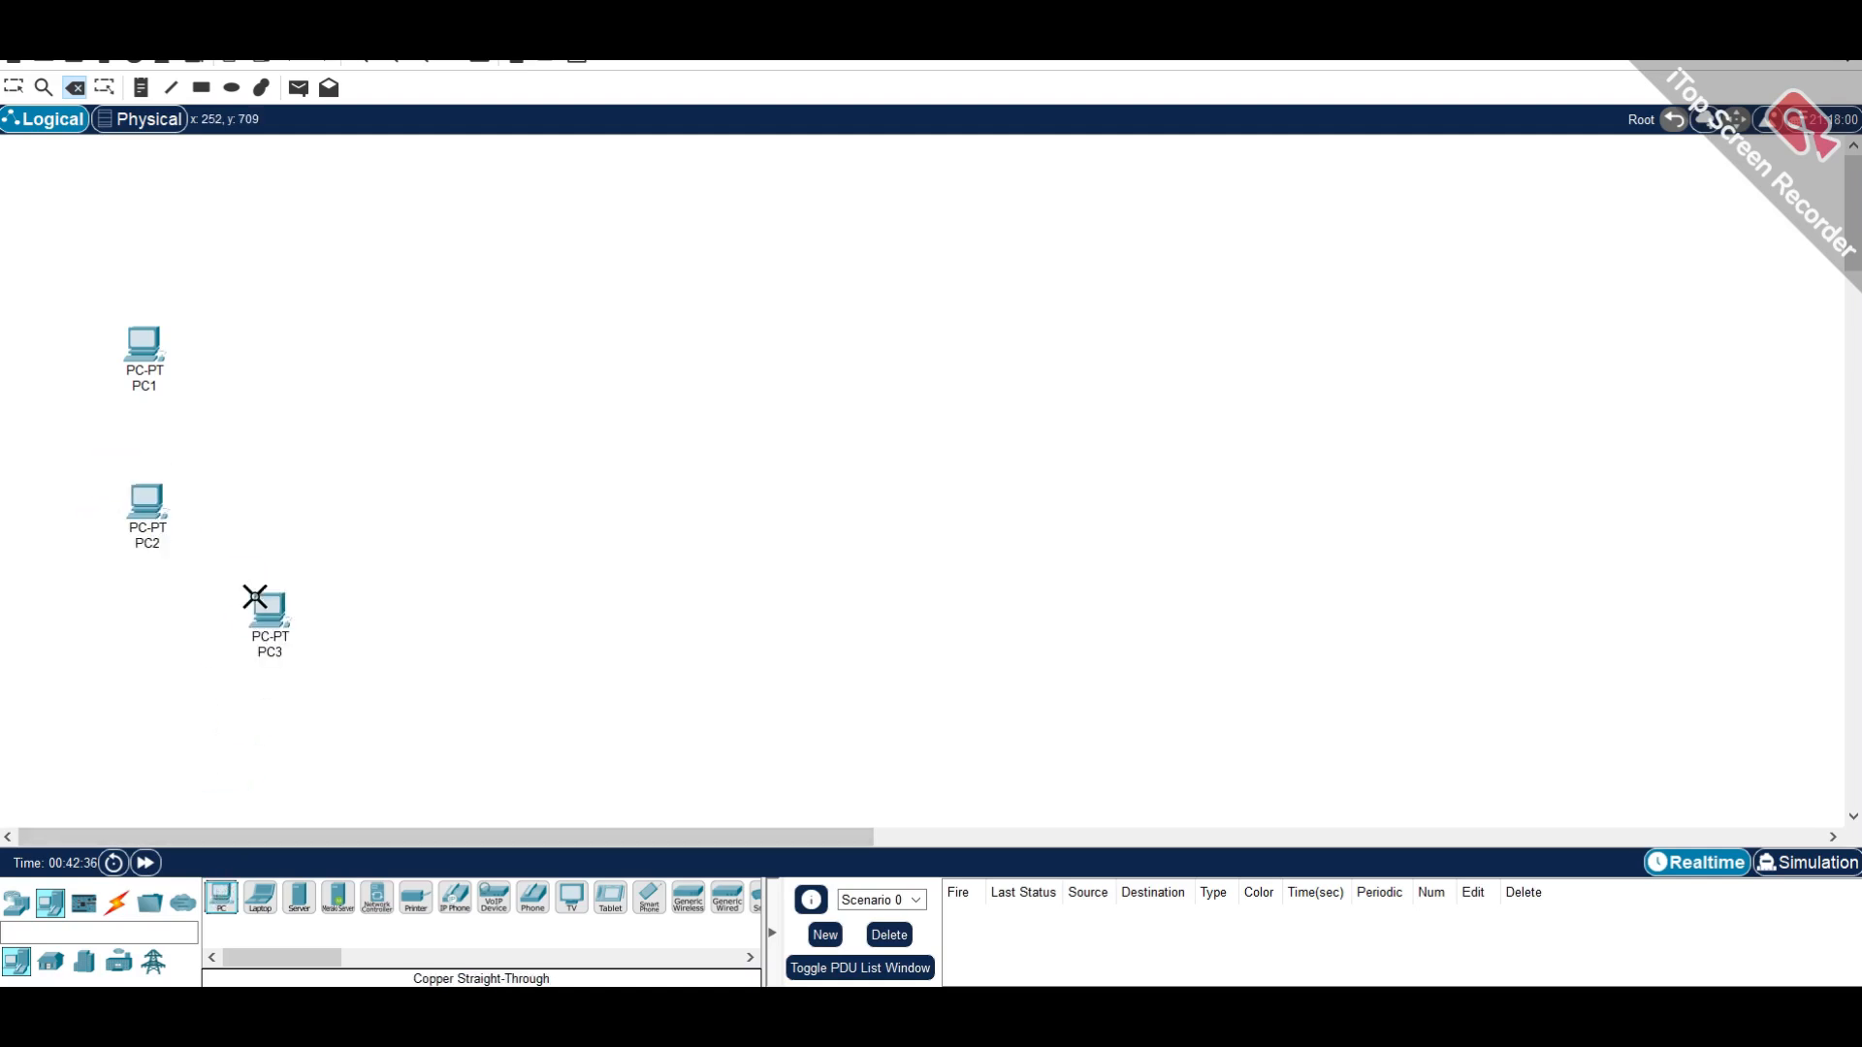
- Place three servers in a triangular arrangement on the right side of the workspace, opposite the PCs
left_click(299, 897)
left_click(1287, 271)
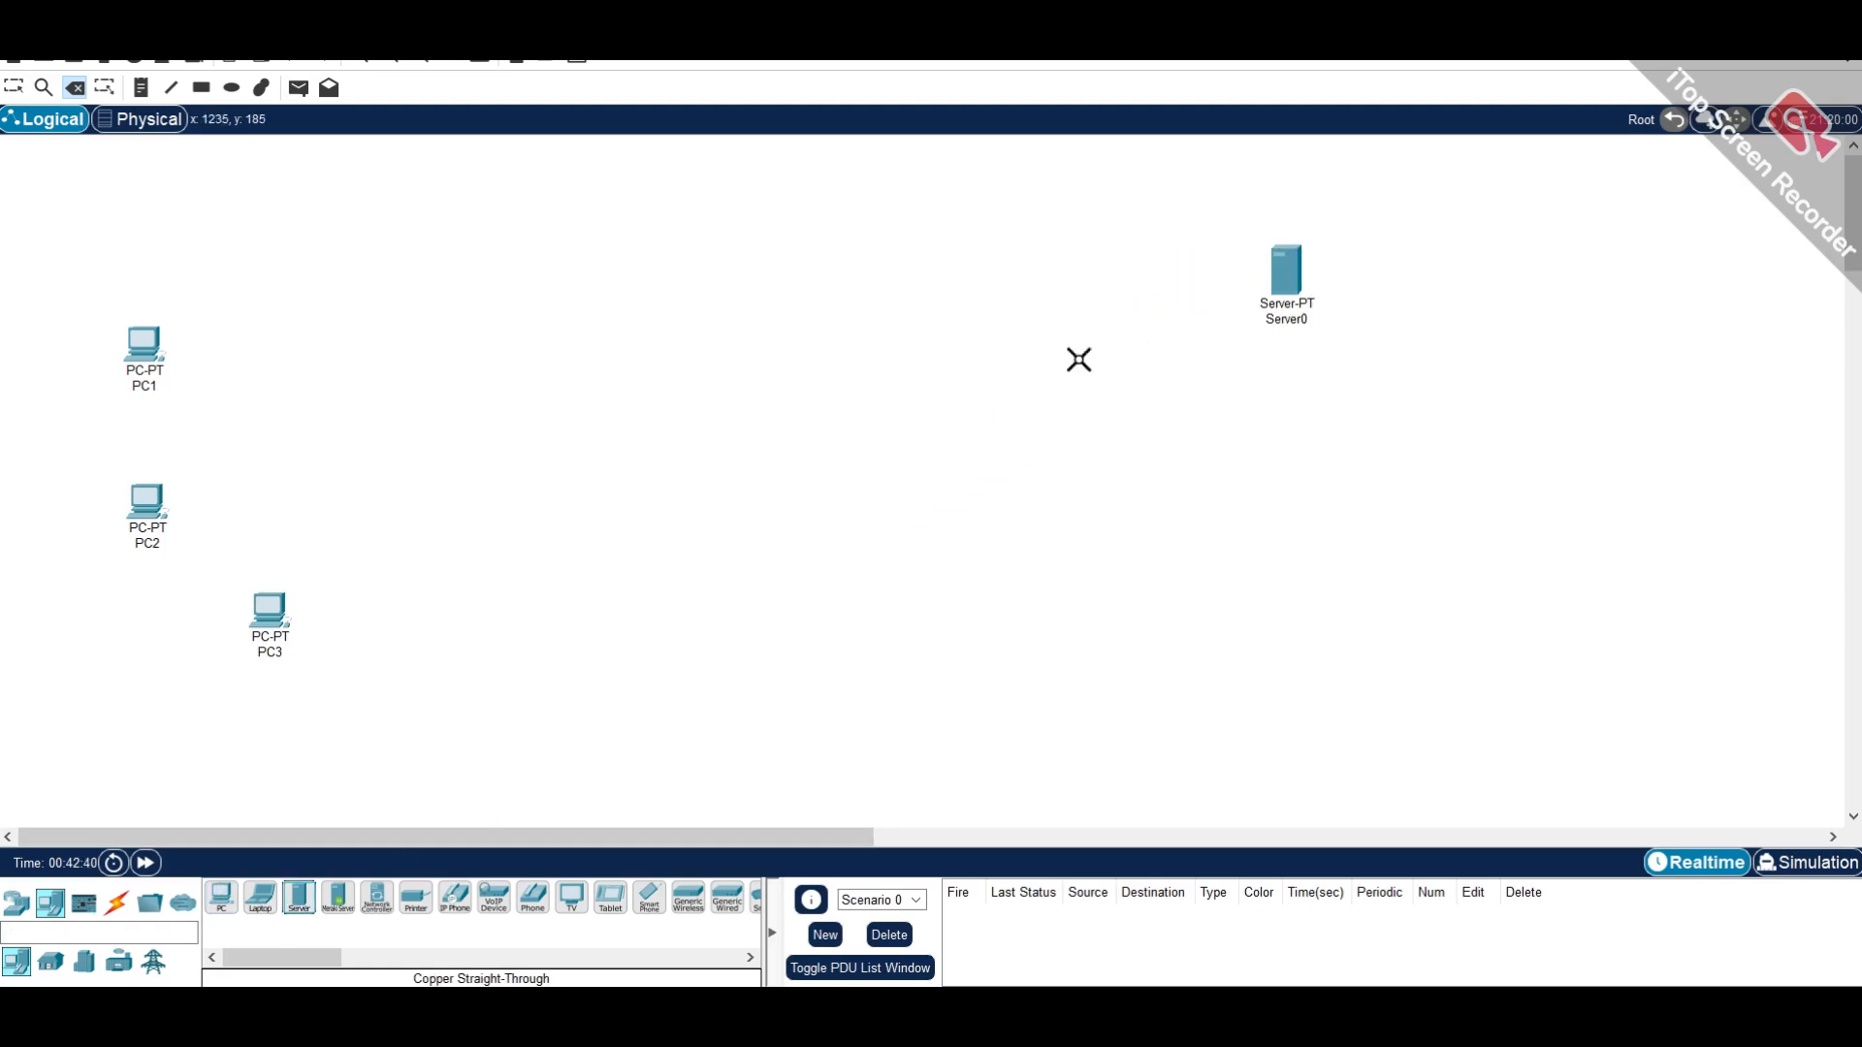
left_click(293, 902)
left_click(1289, 501)
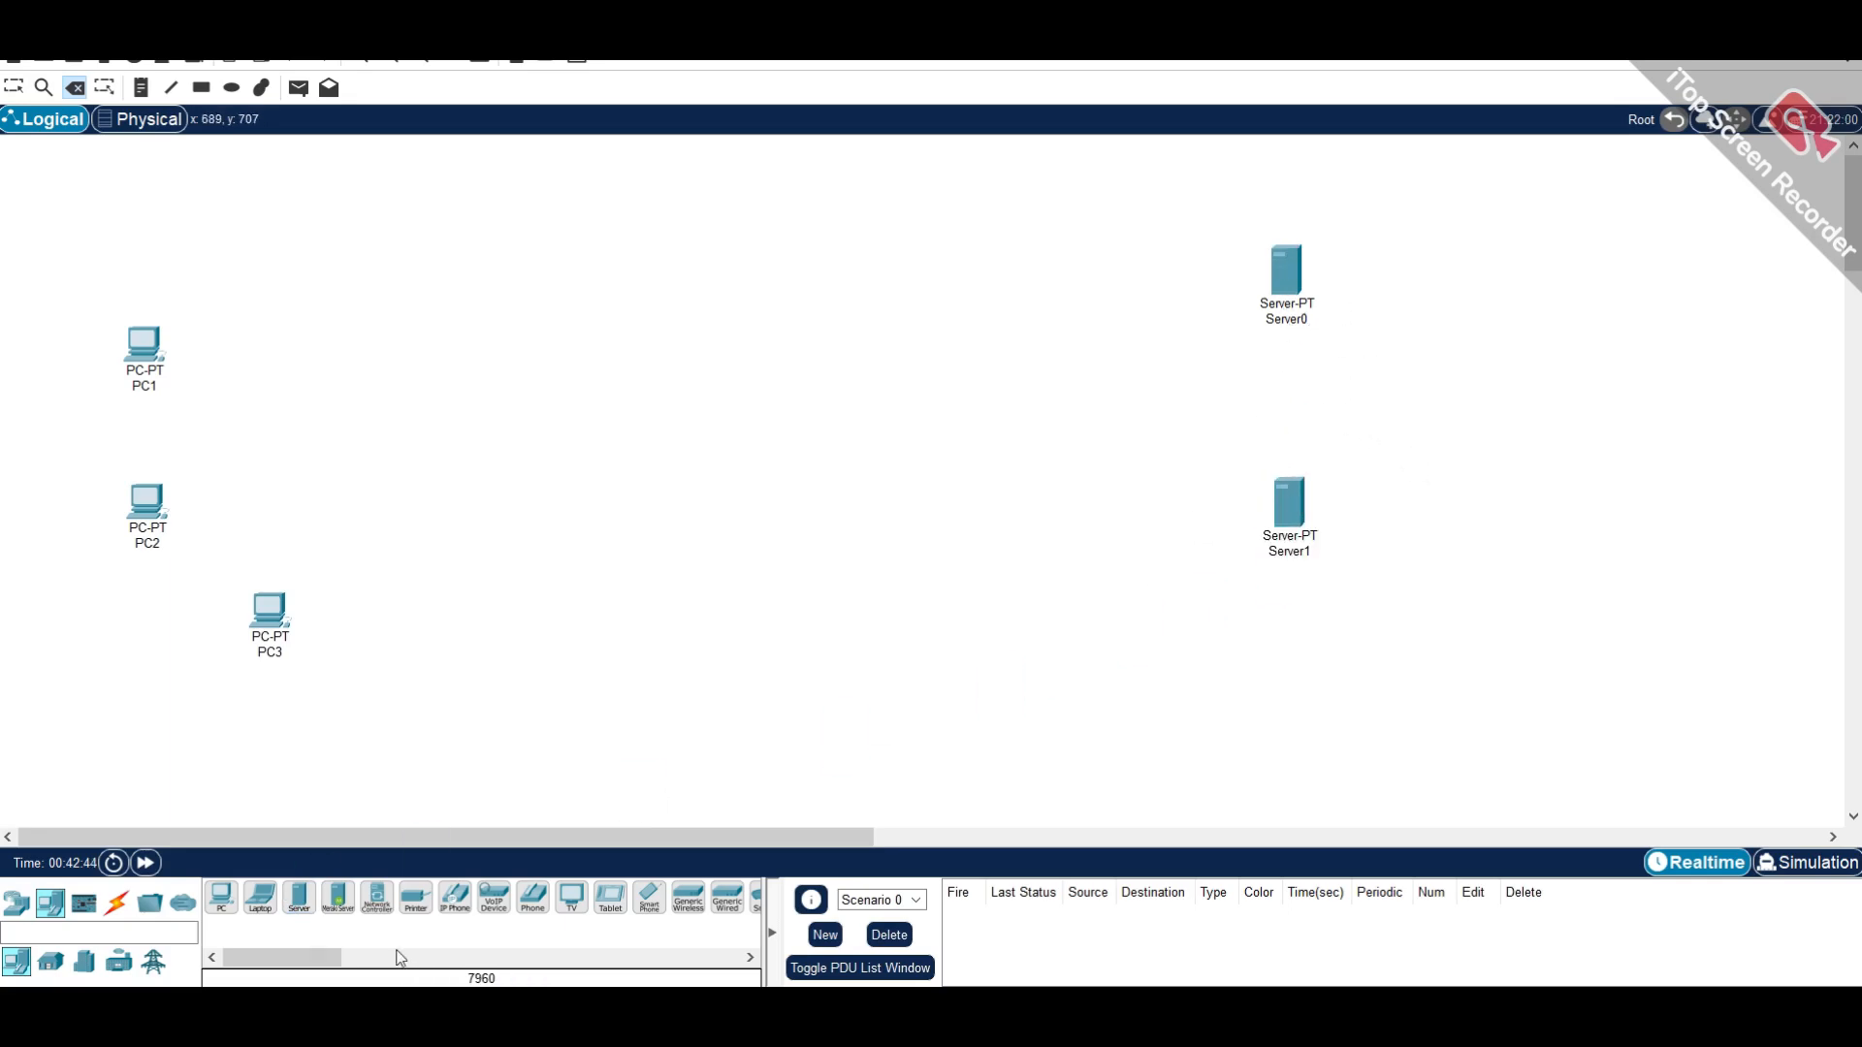
left_click(301, 902)
left_click(1476, 378)
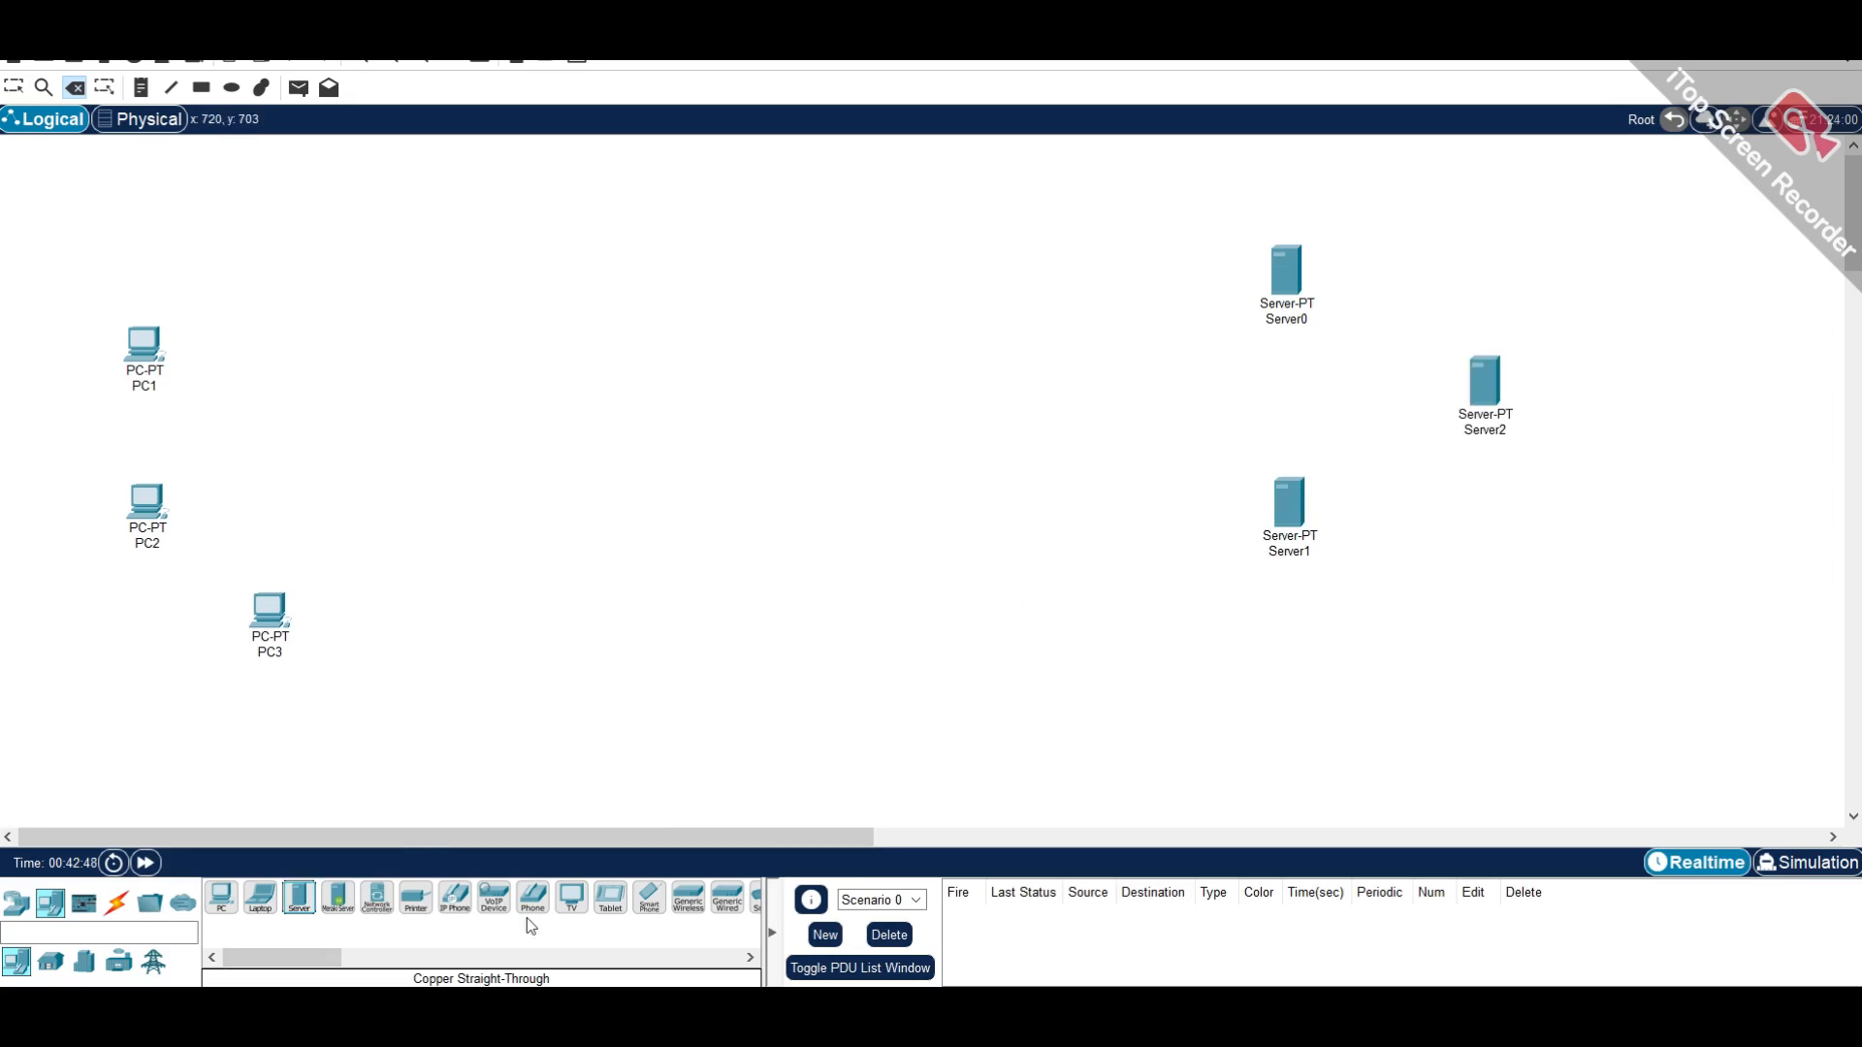
- Place a 2960 switch near the PCs and another near the servers, with a 2901 router between the two groups
left_click(16, 903)
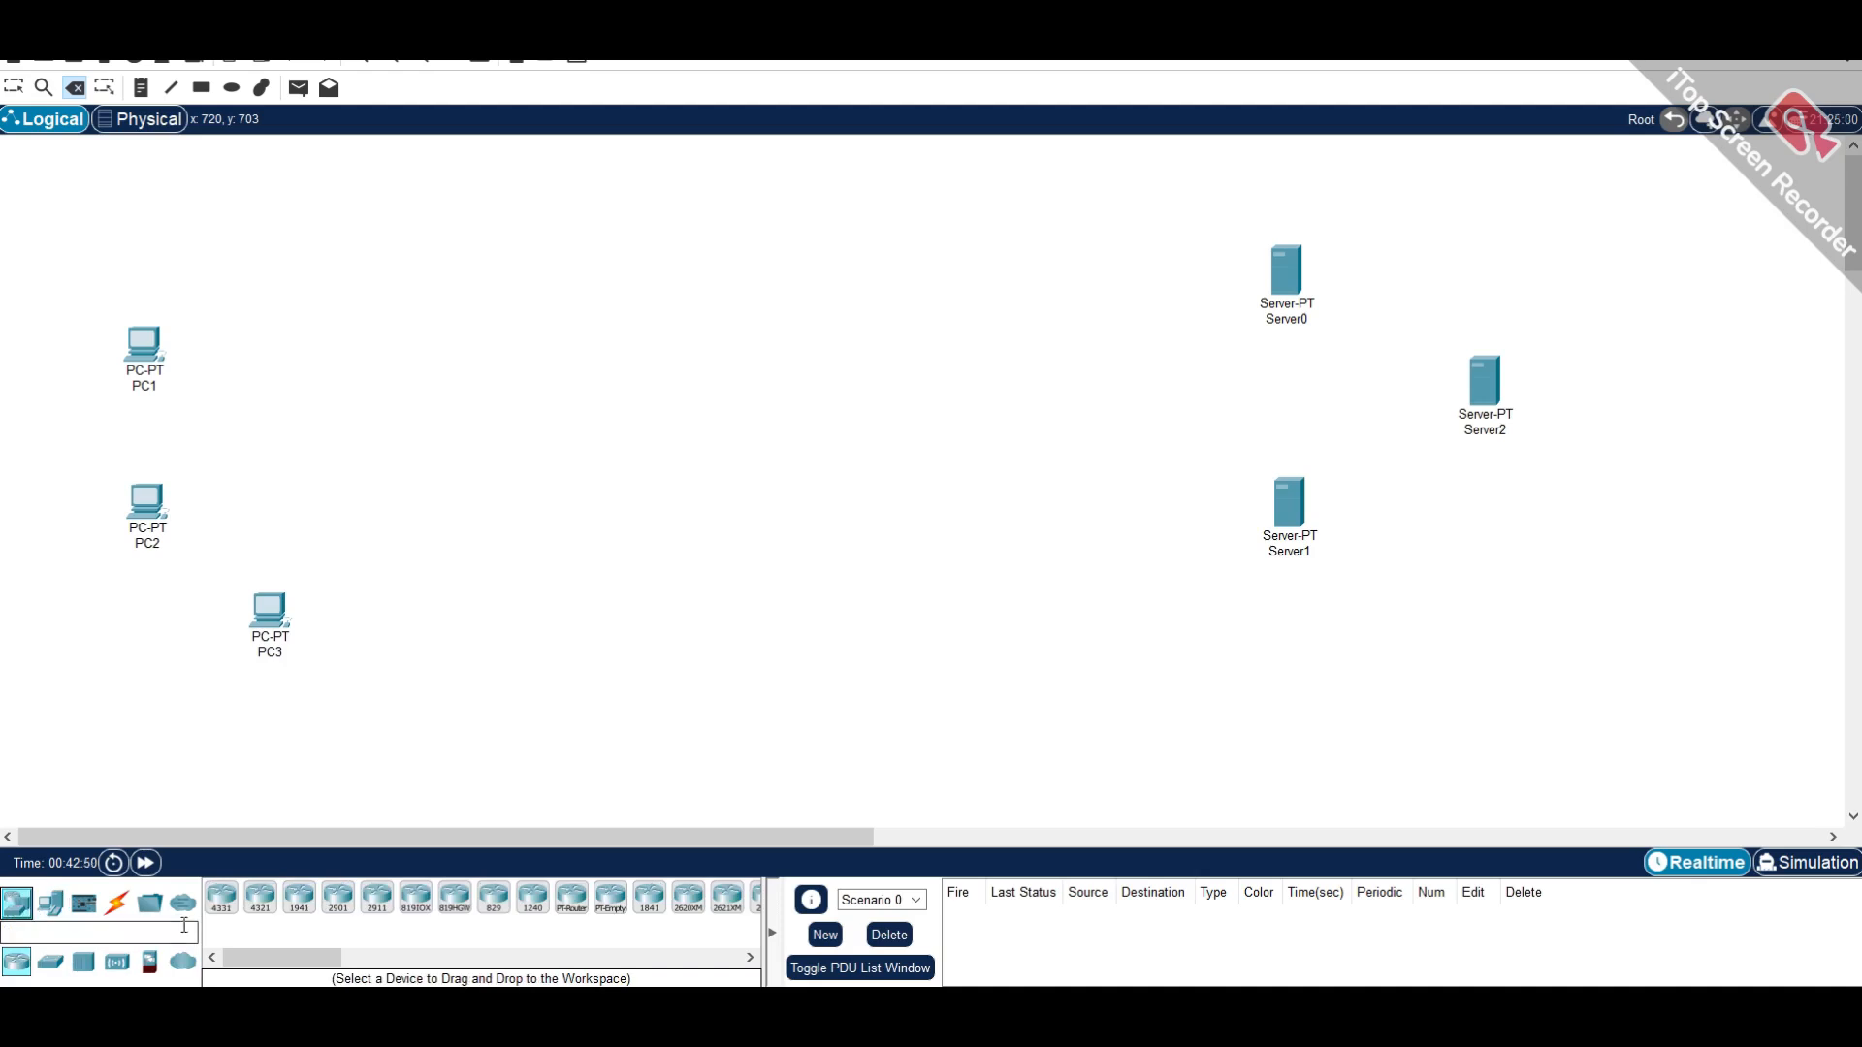
left_click(50, 960)
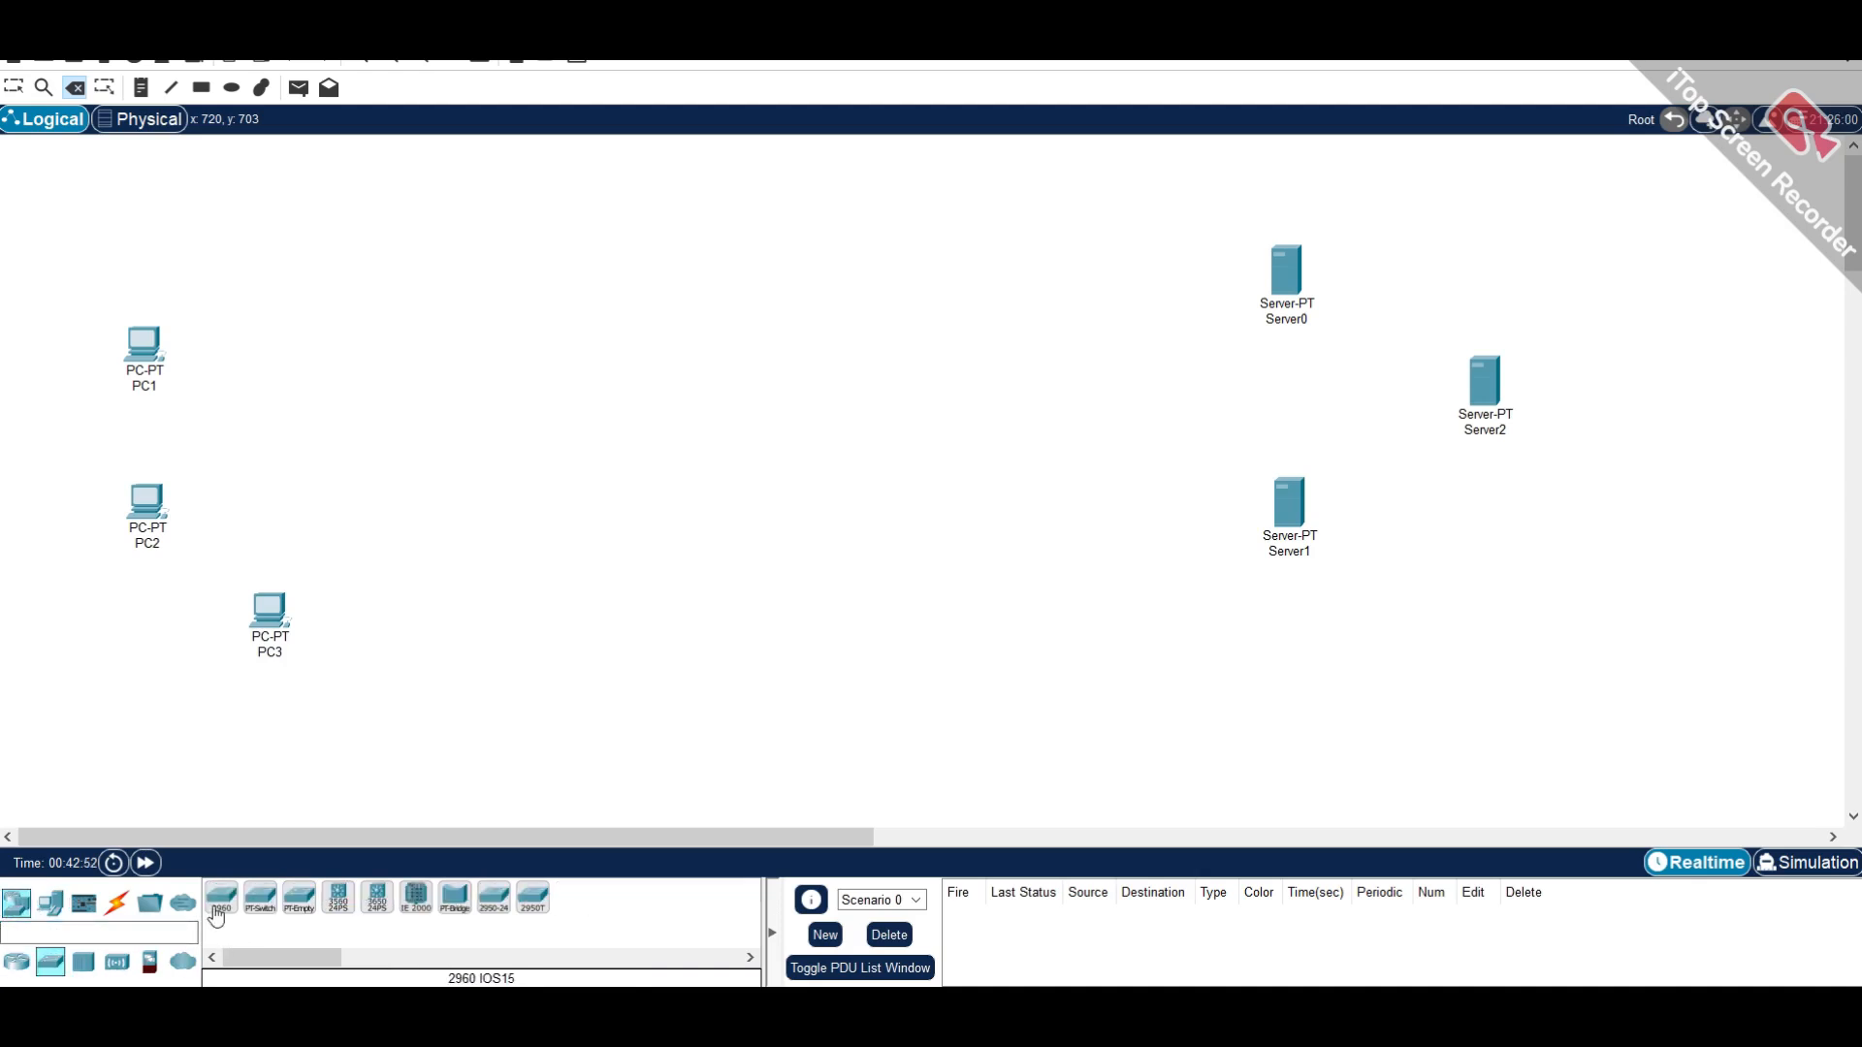
left_click(221, 898)
left_click(283, 420)
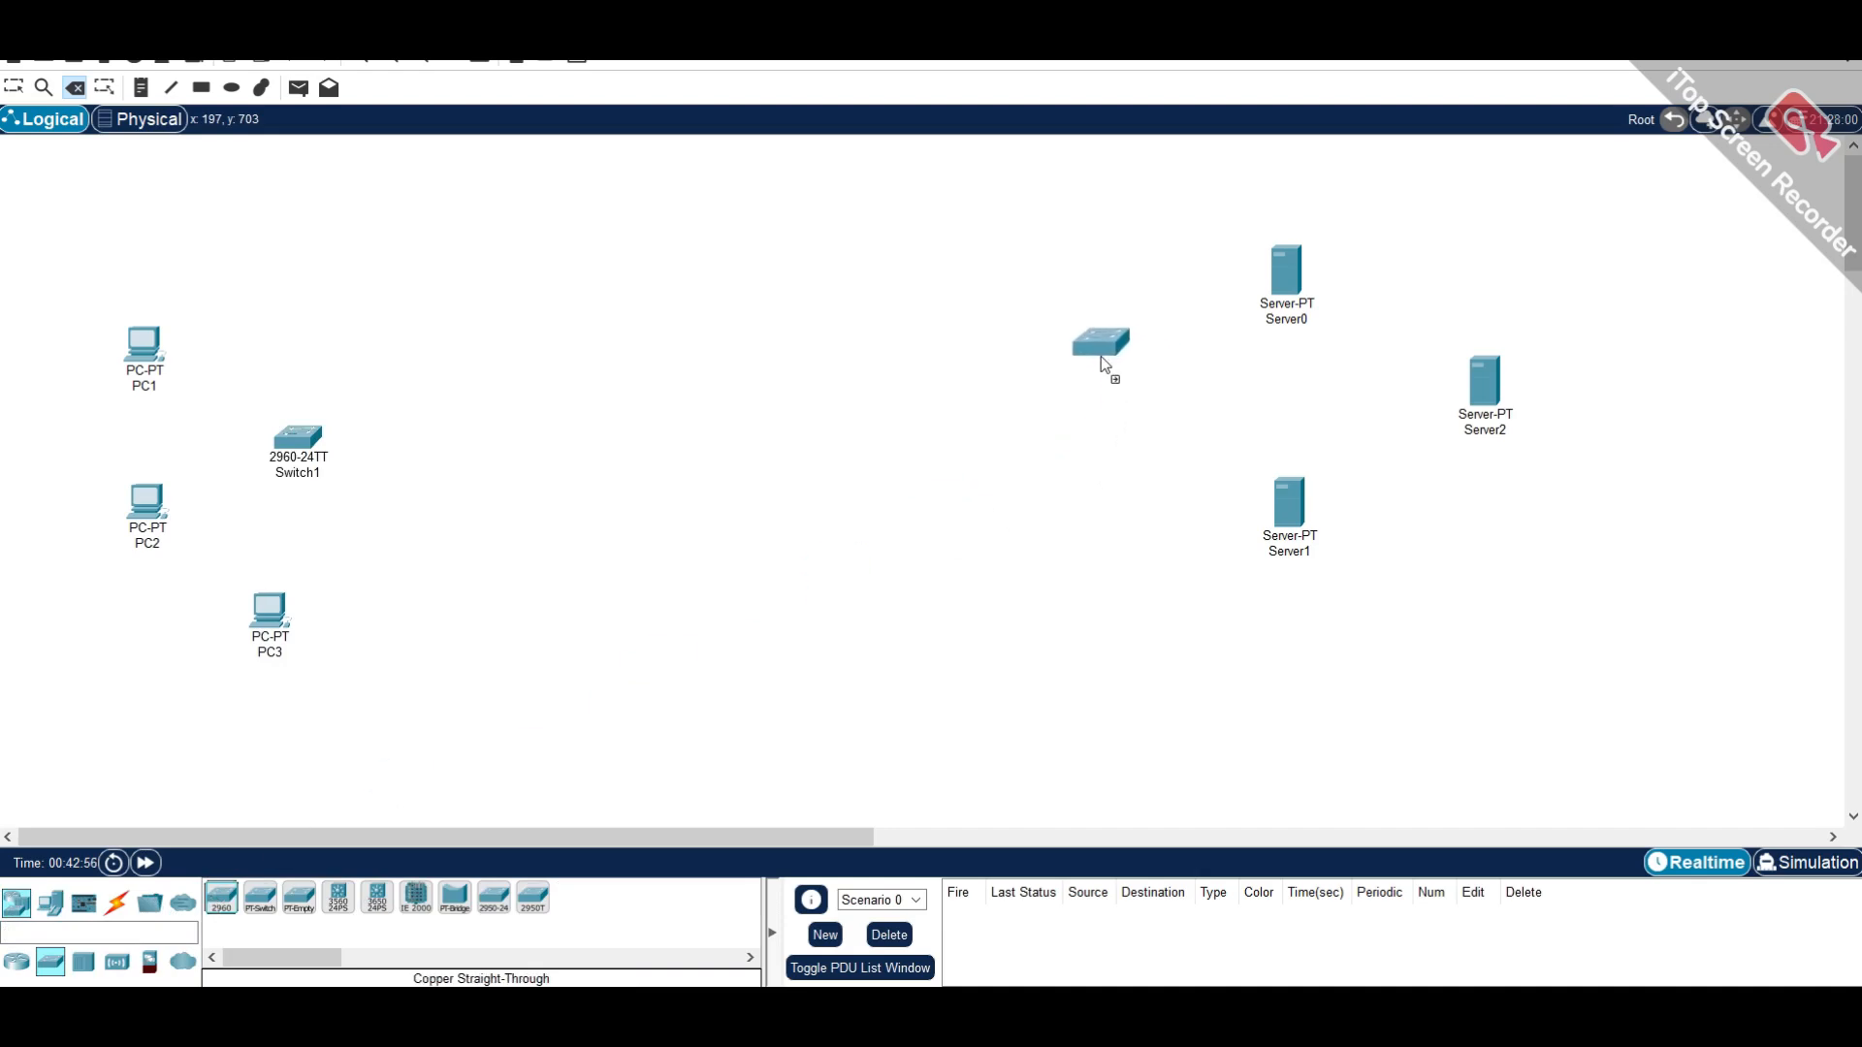
left_click_drag(1120, 370, 1133, 384)
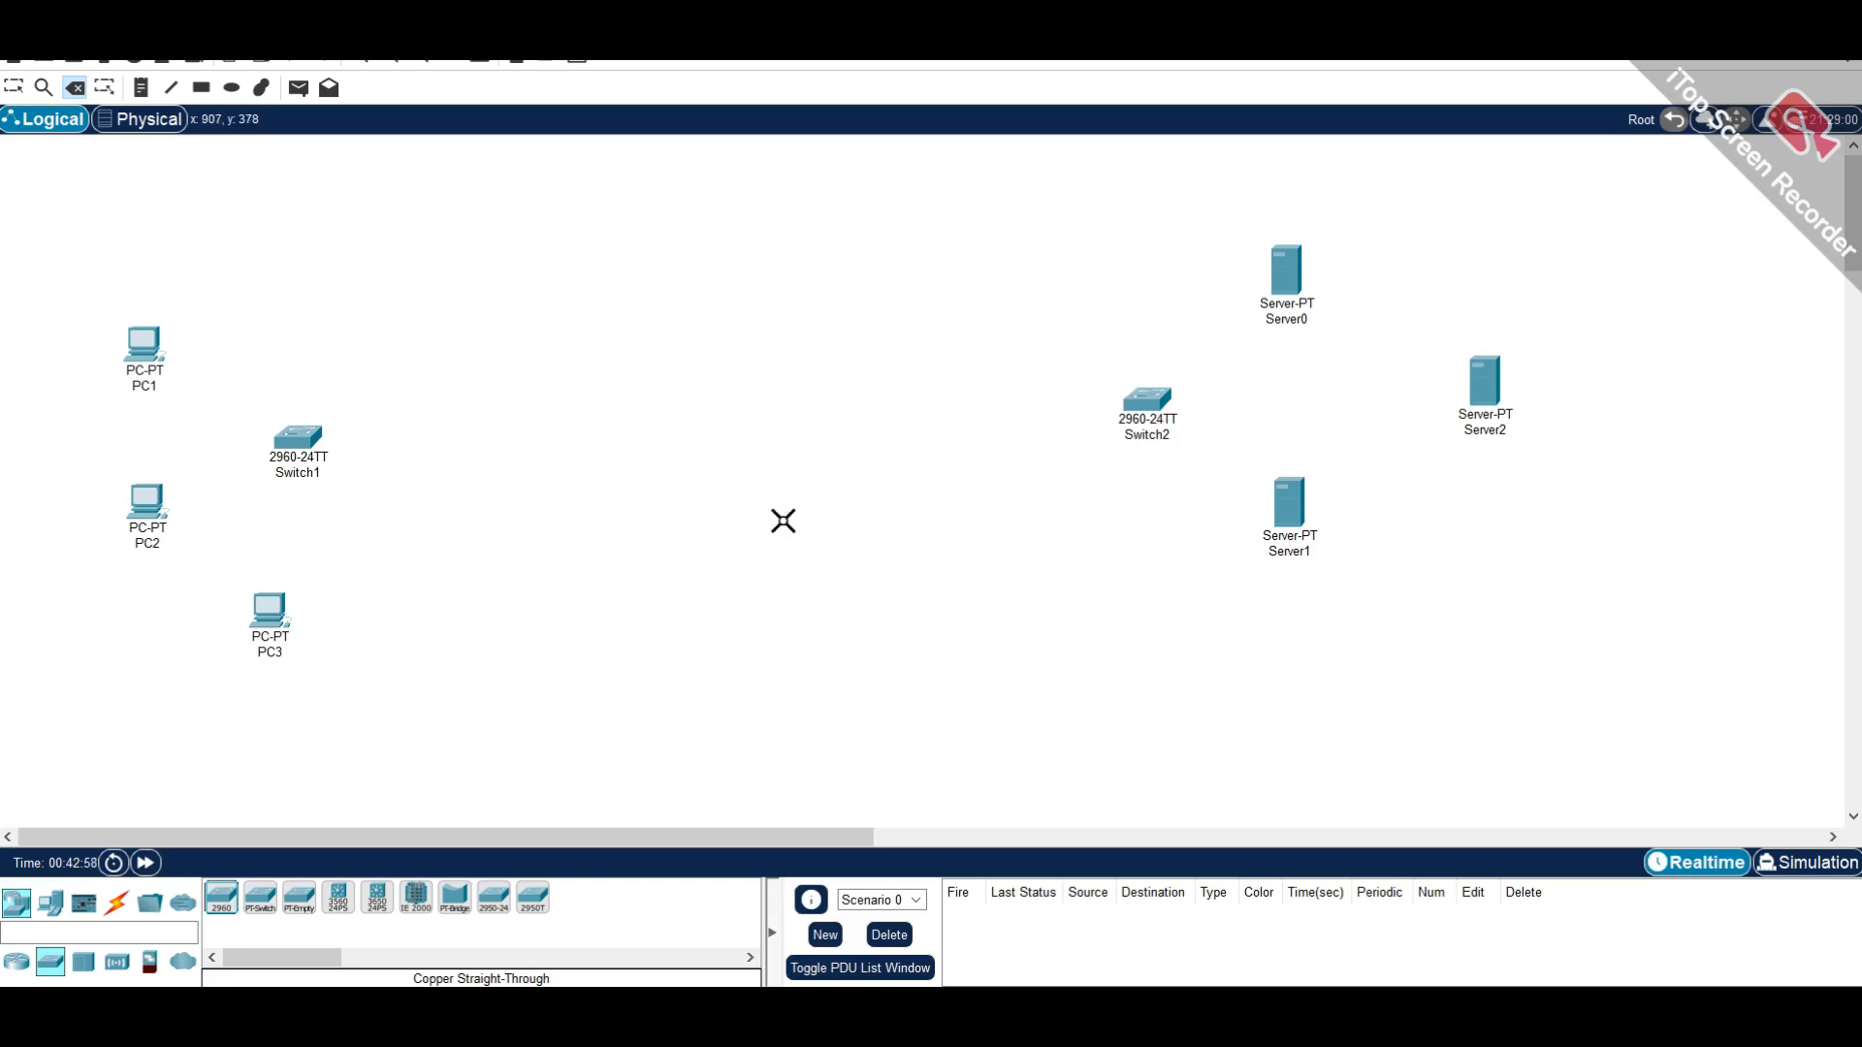
left_click(17, 961)
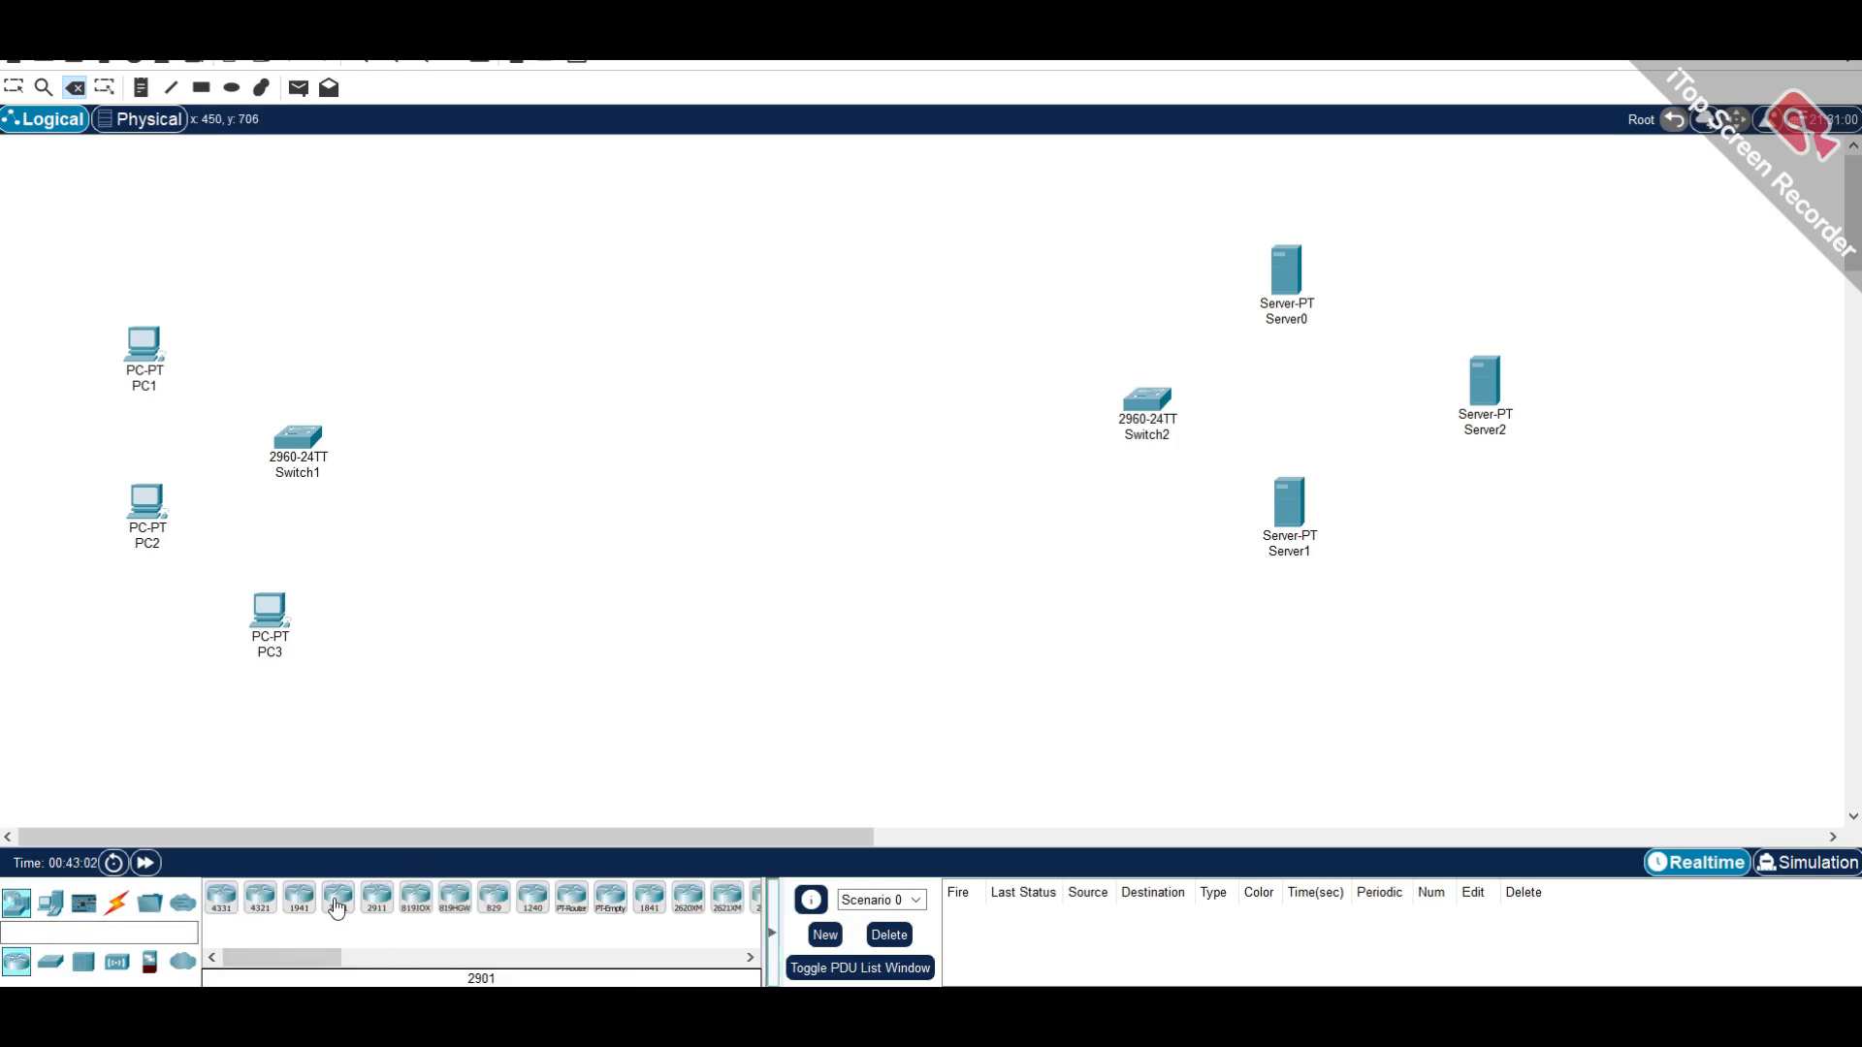
left_click_drag(336, 906, 713, 349)
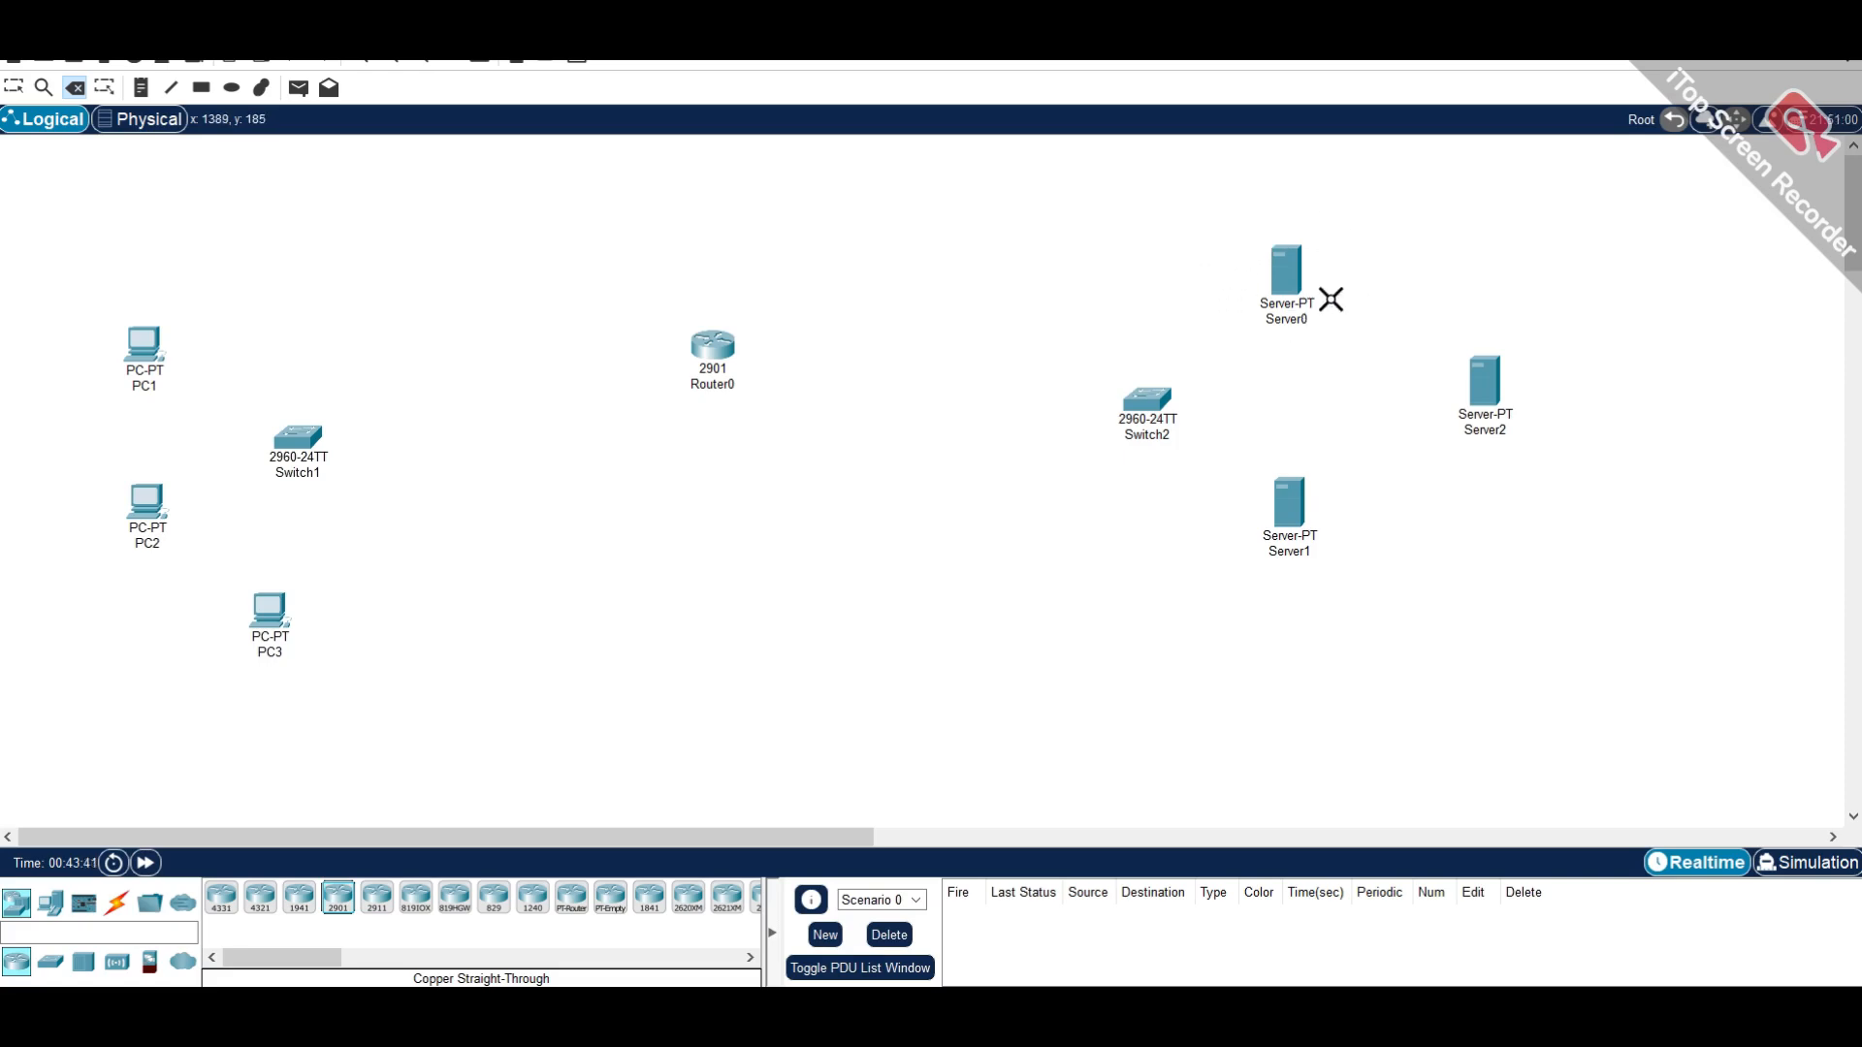
- Connect Switch2 to Server0, Server2 and Server1, using the automatic connection type for each link
mouse_move(1297, 307)
left_click(116, 903)
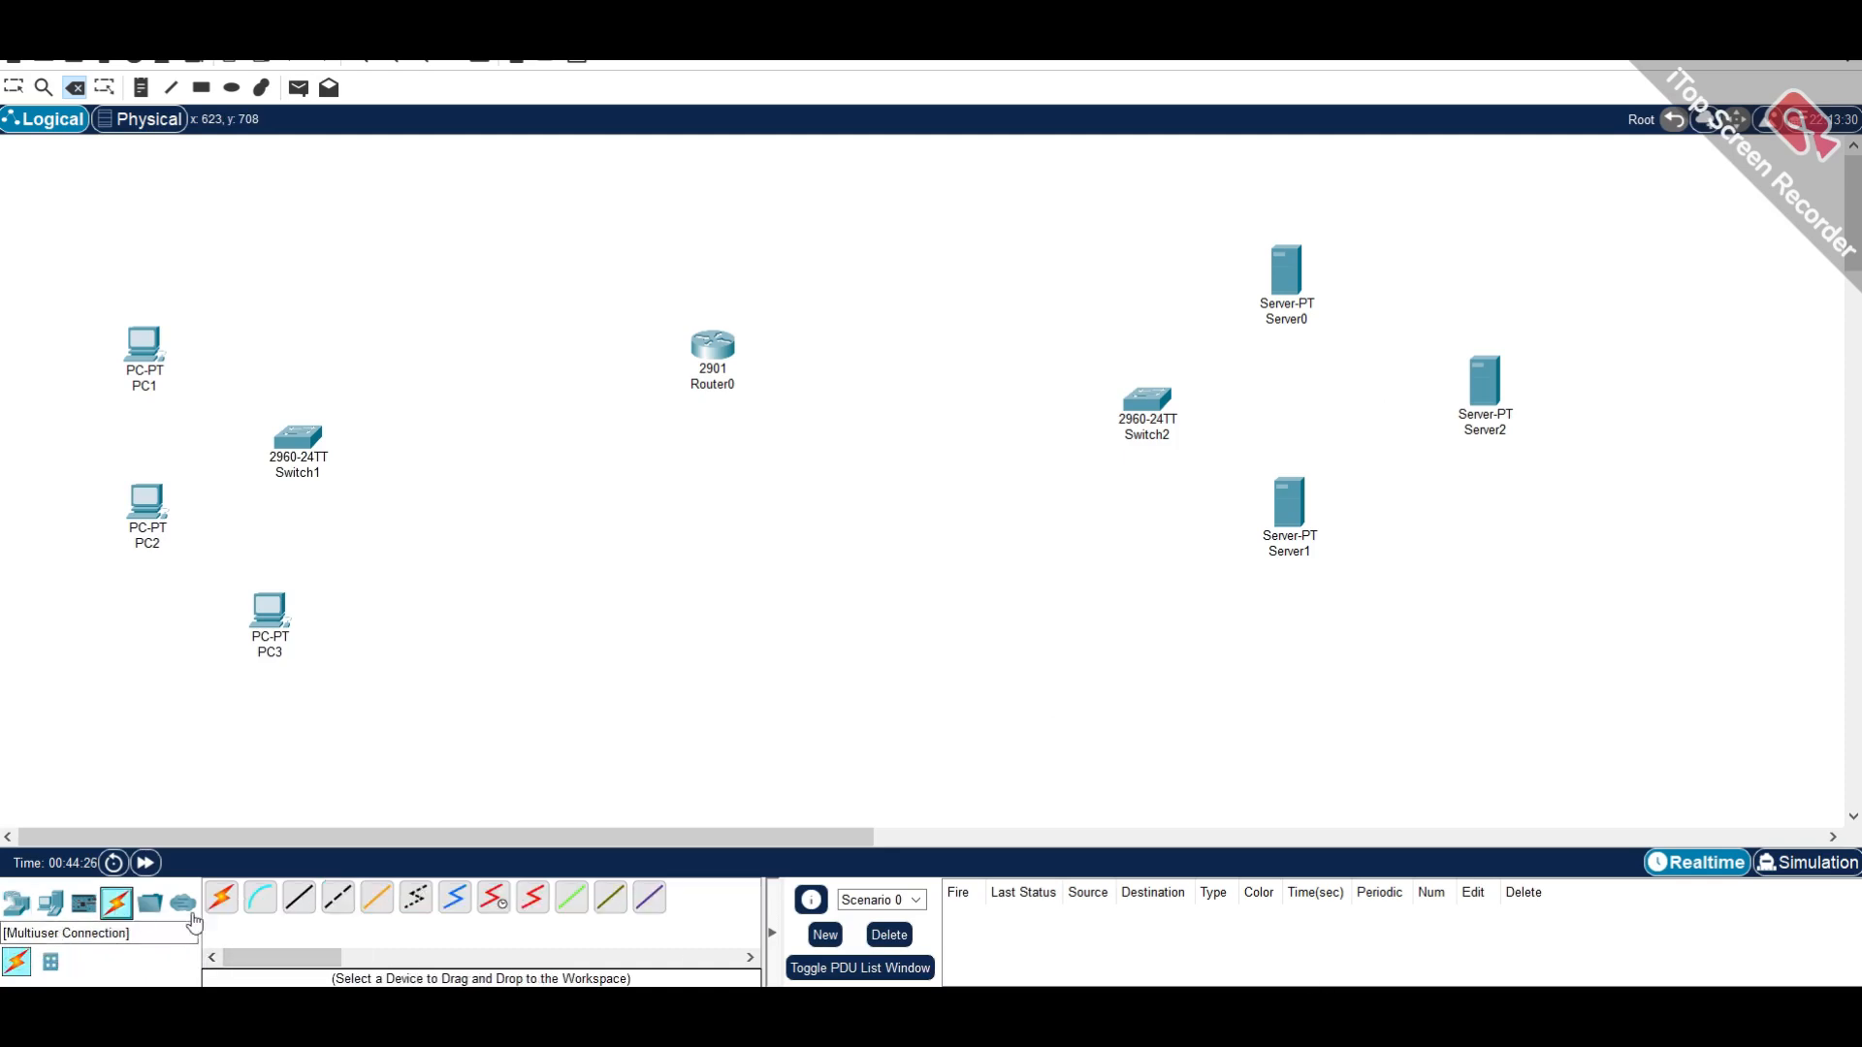
left_click(220, 900)
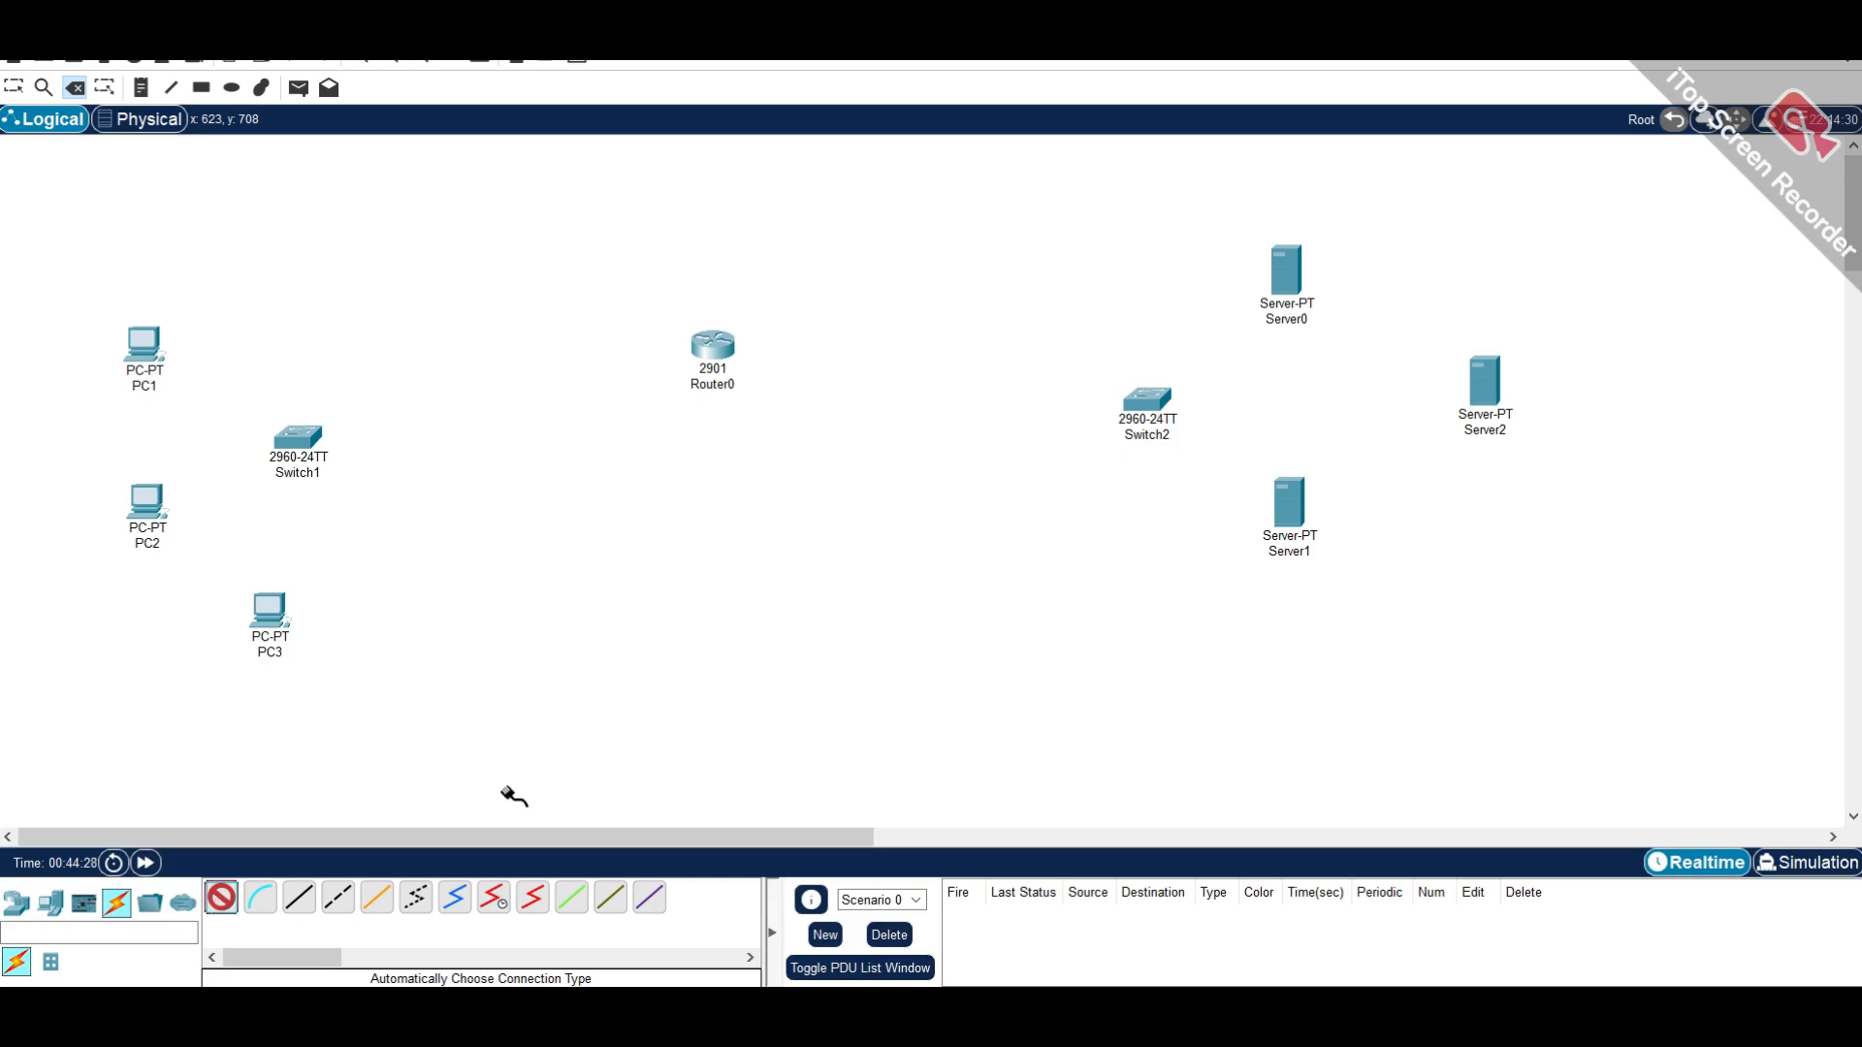
left_click(1147, 399)
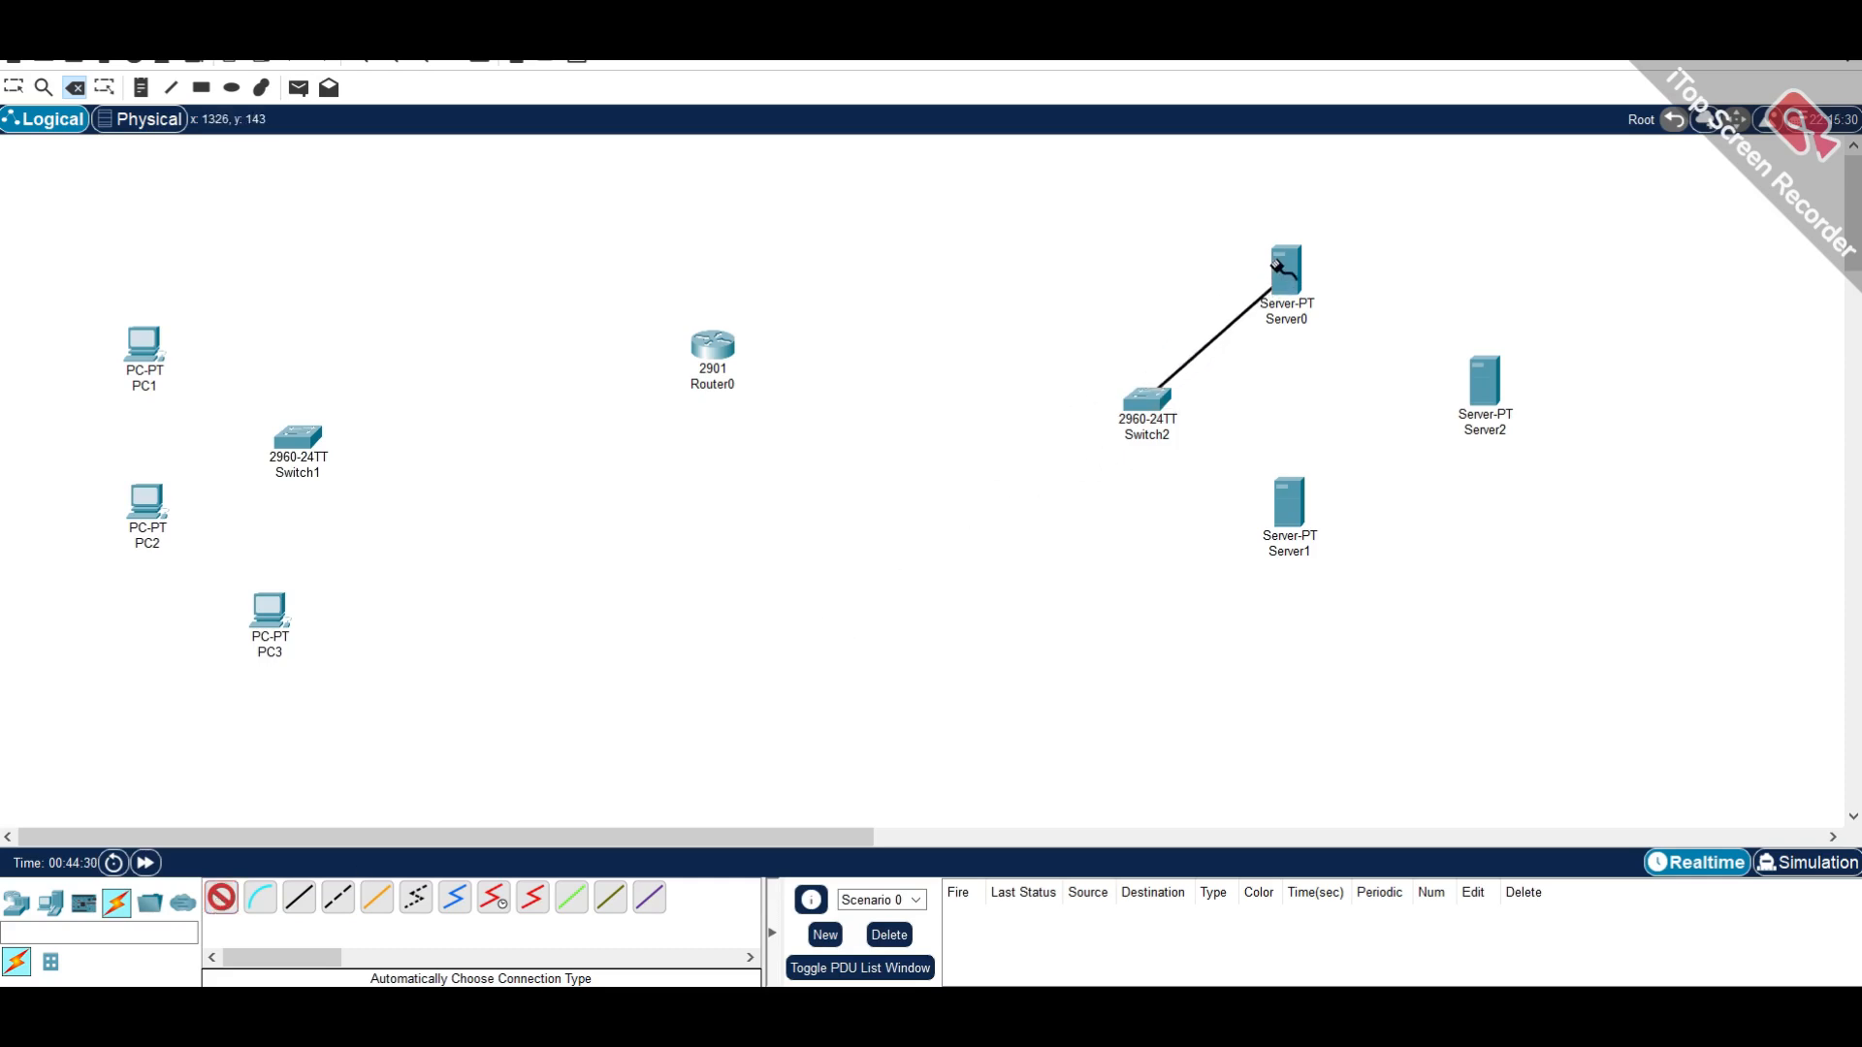
left_click(1280, 268)
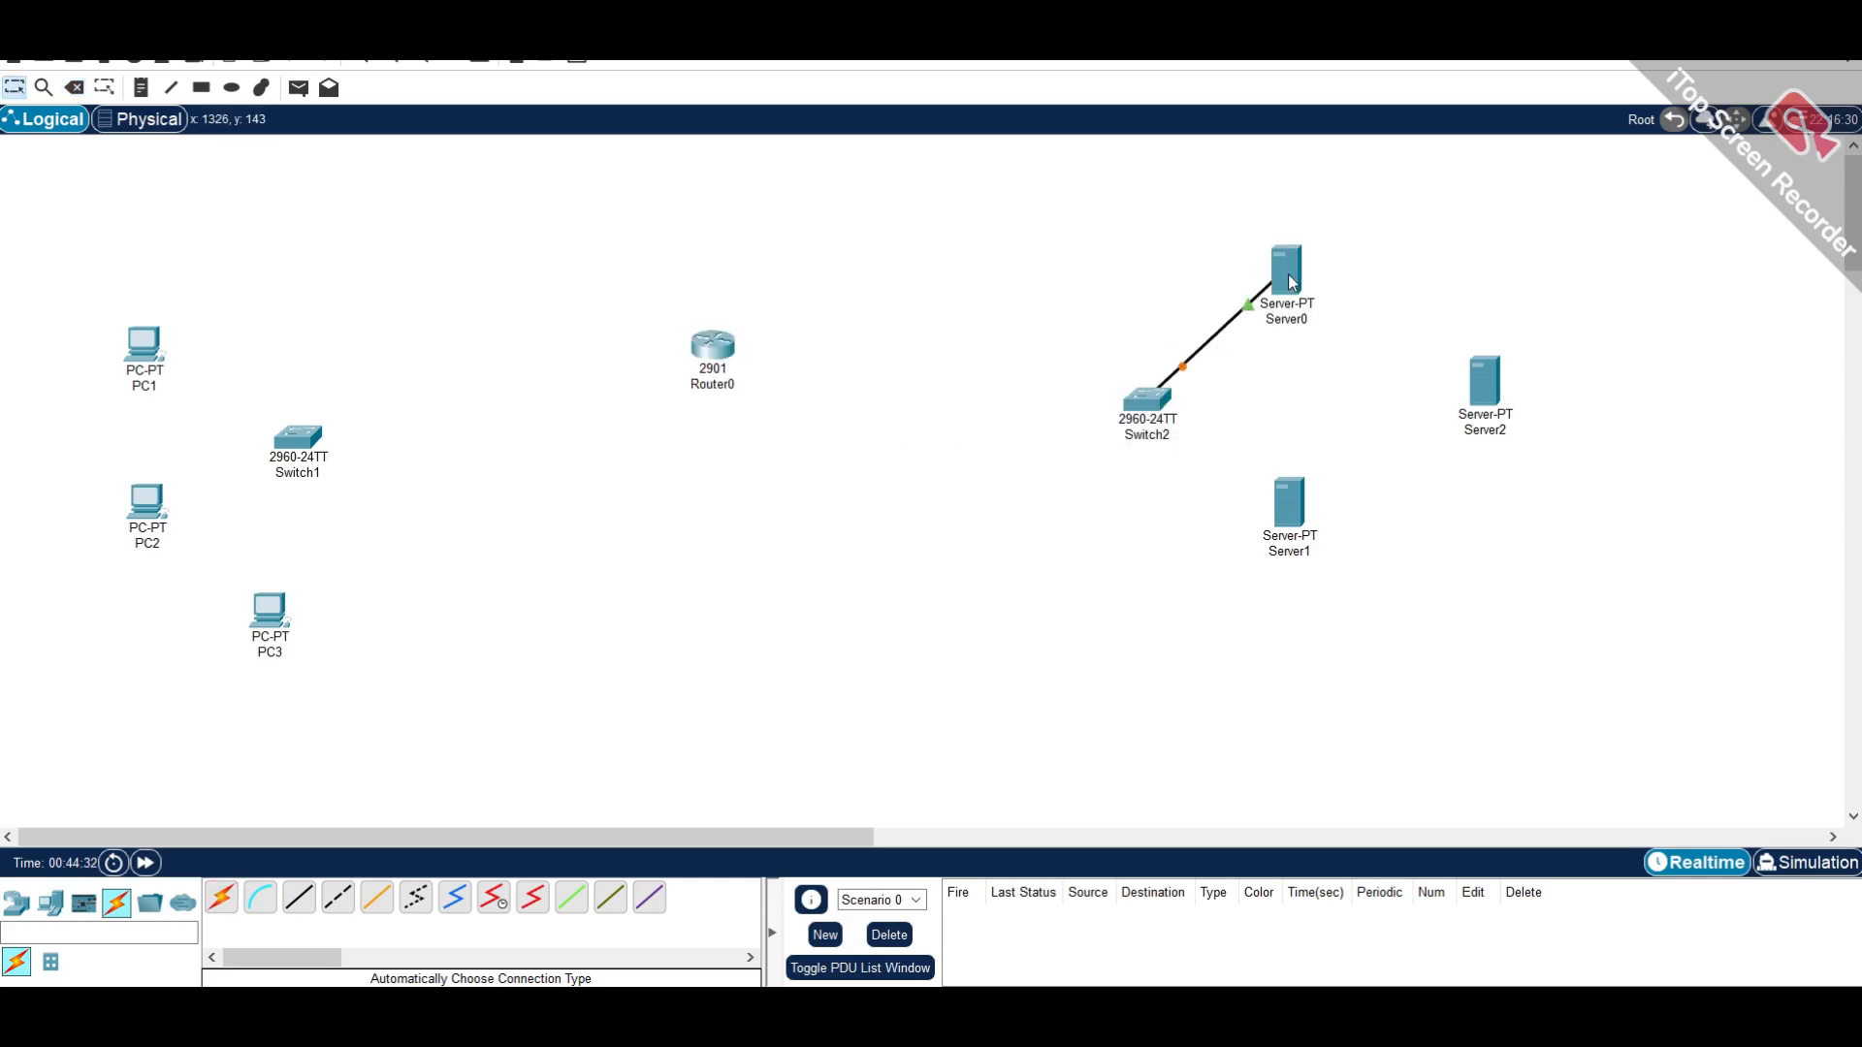
left_click(219, 900)
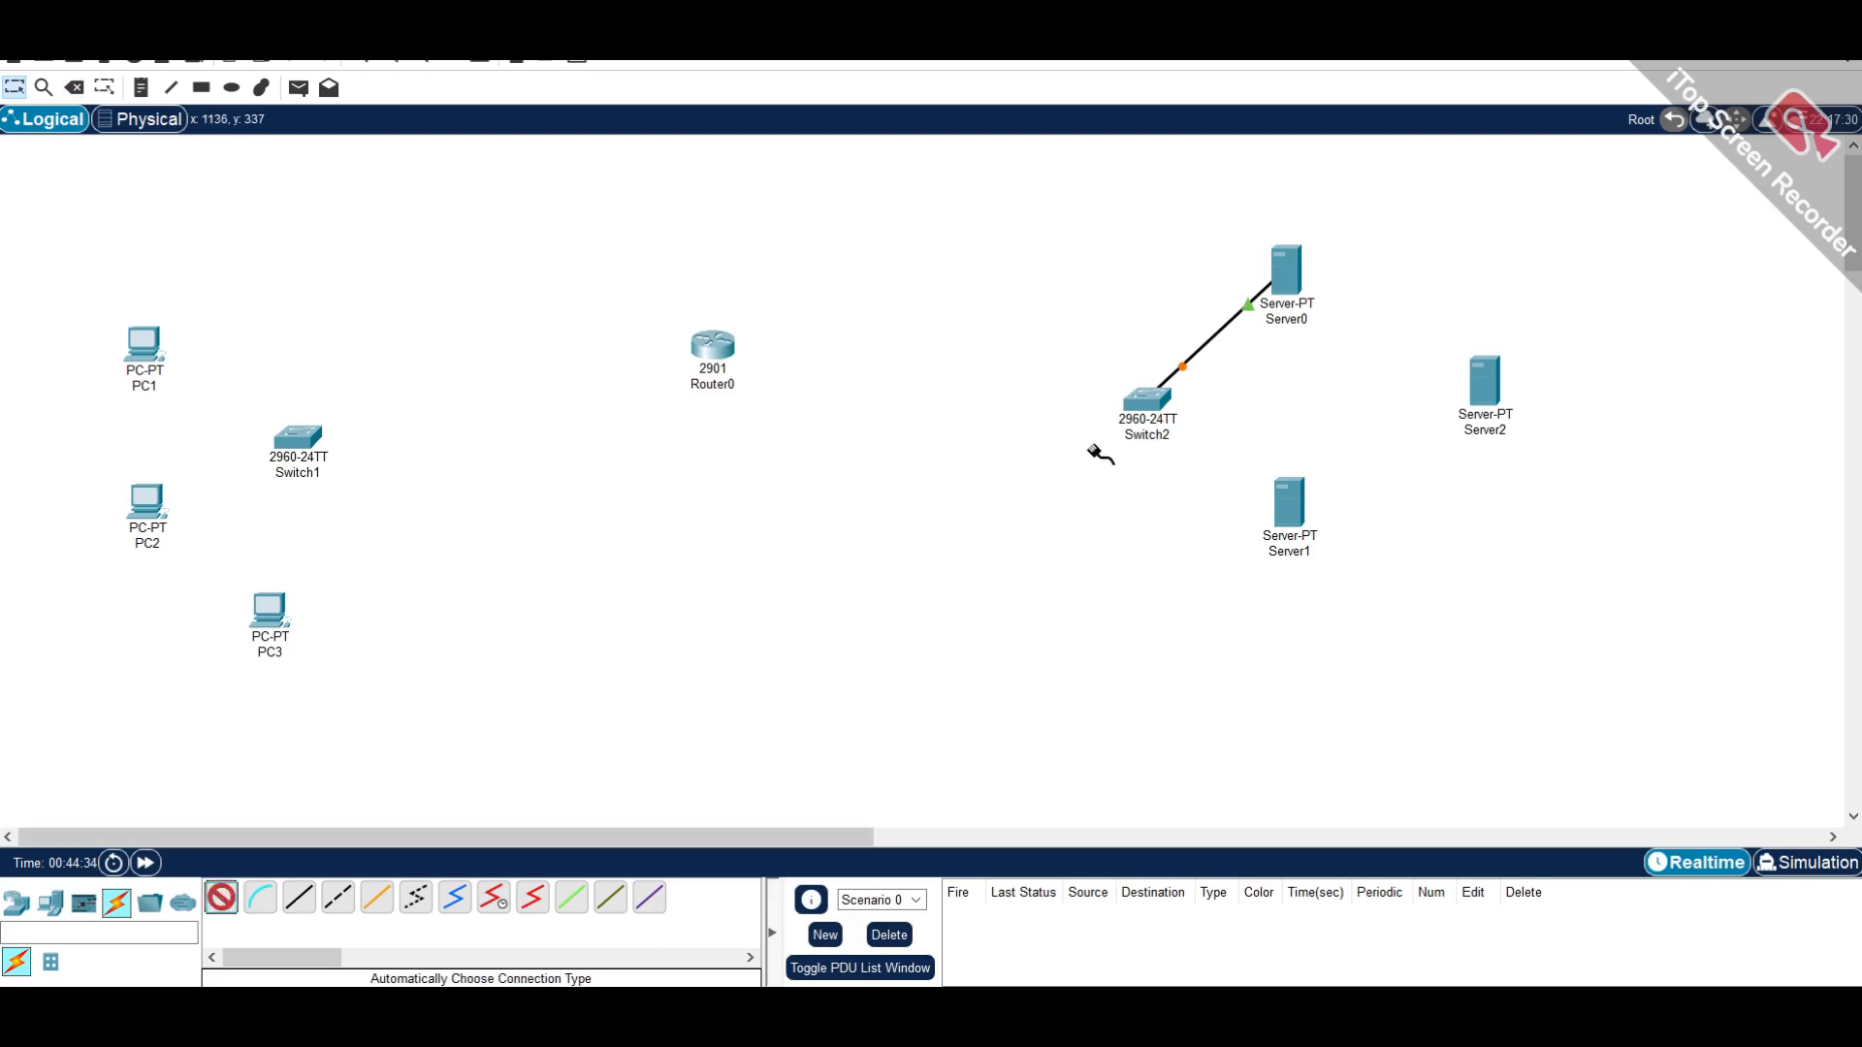
left_click(1147, 400)
left_click(1498, 374)
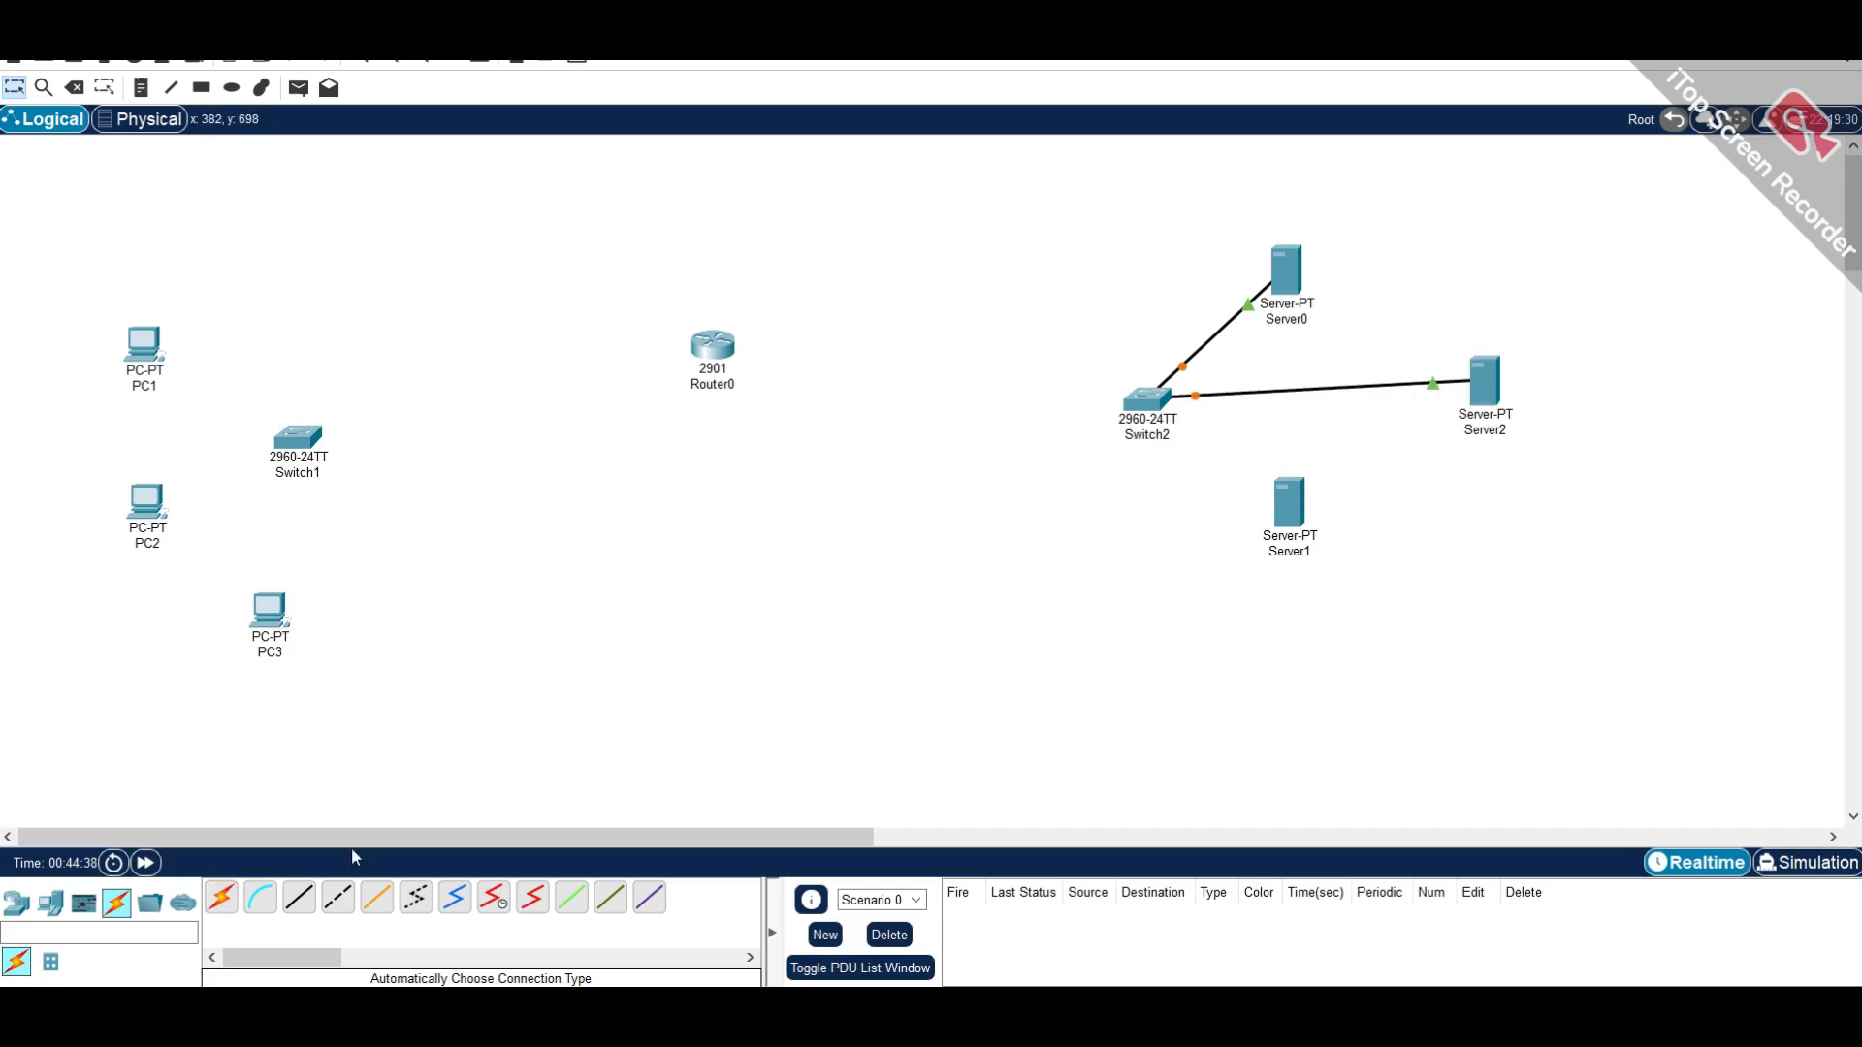
left_click(221, 897)
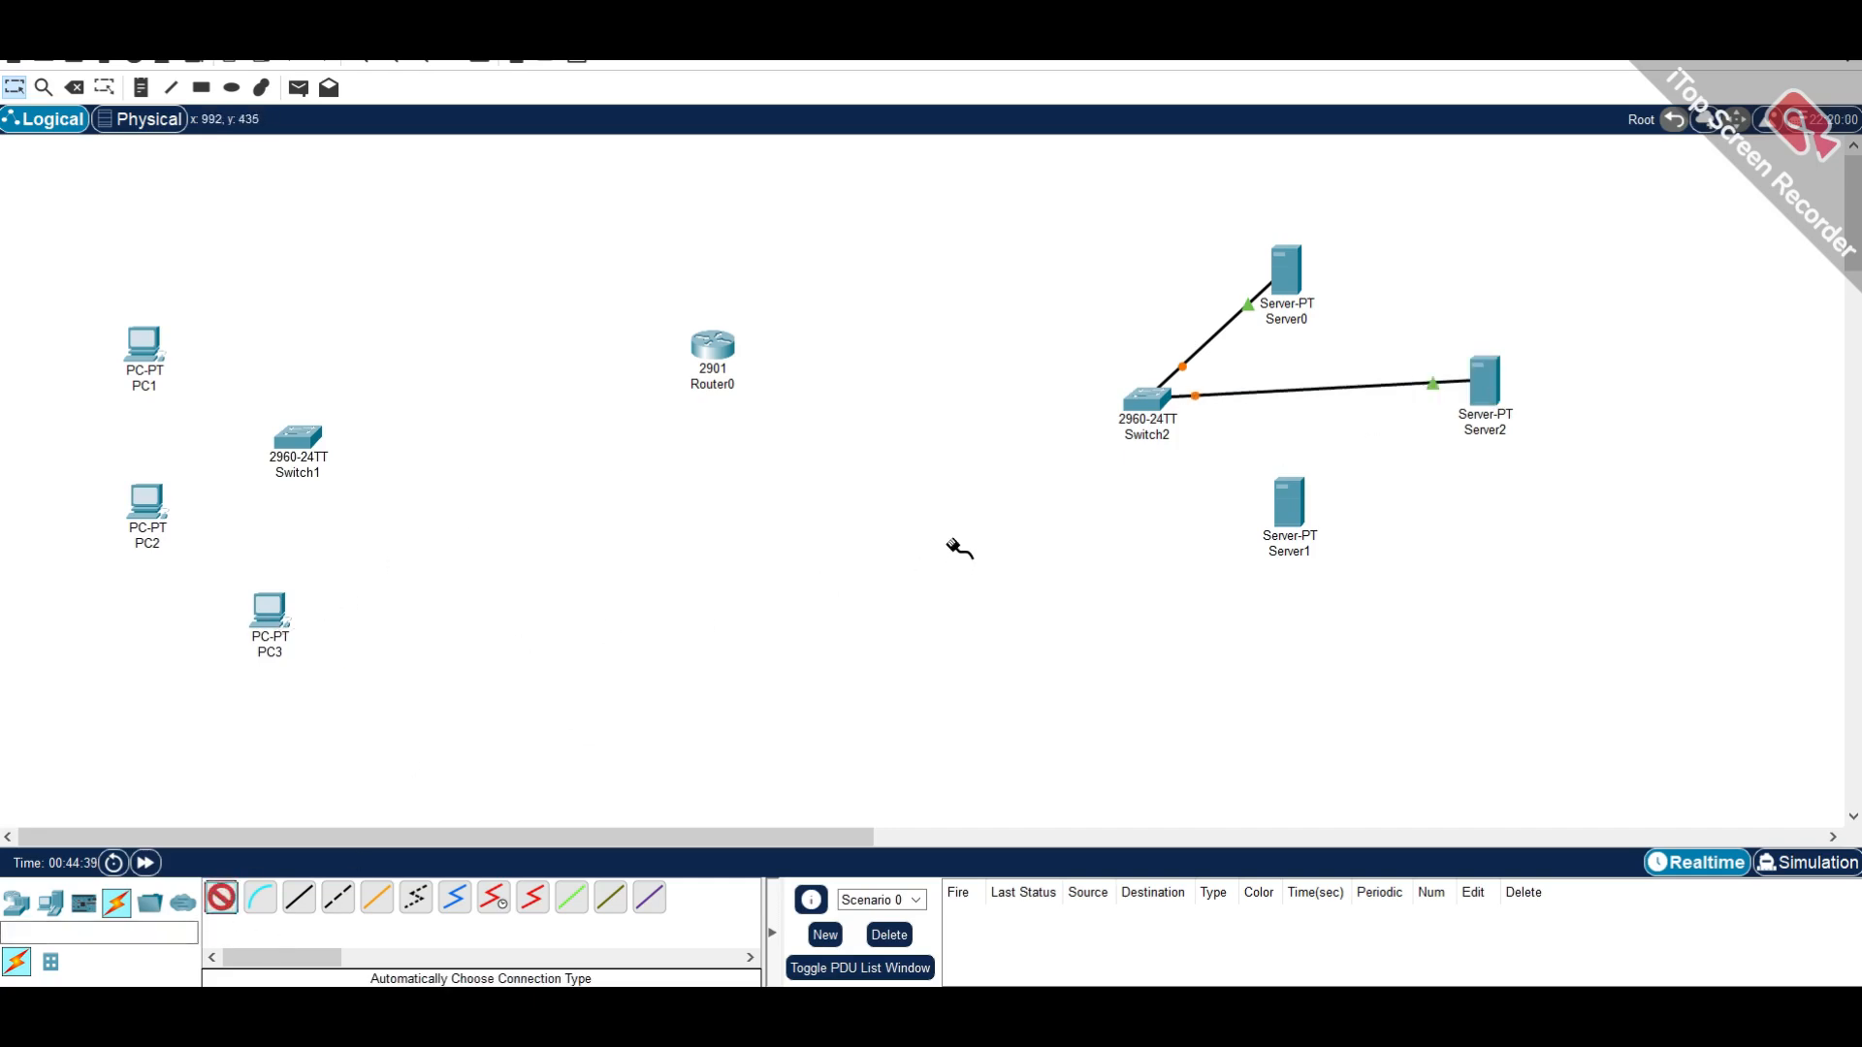
left_click(1138, 394)
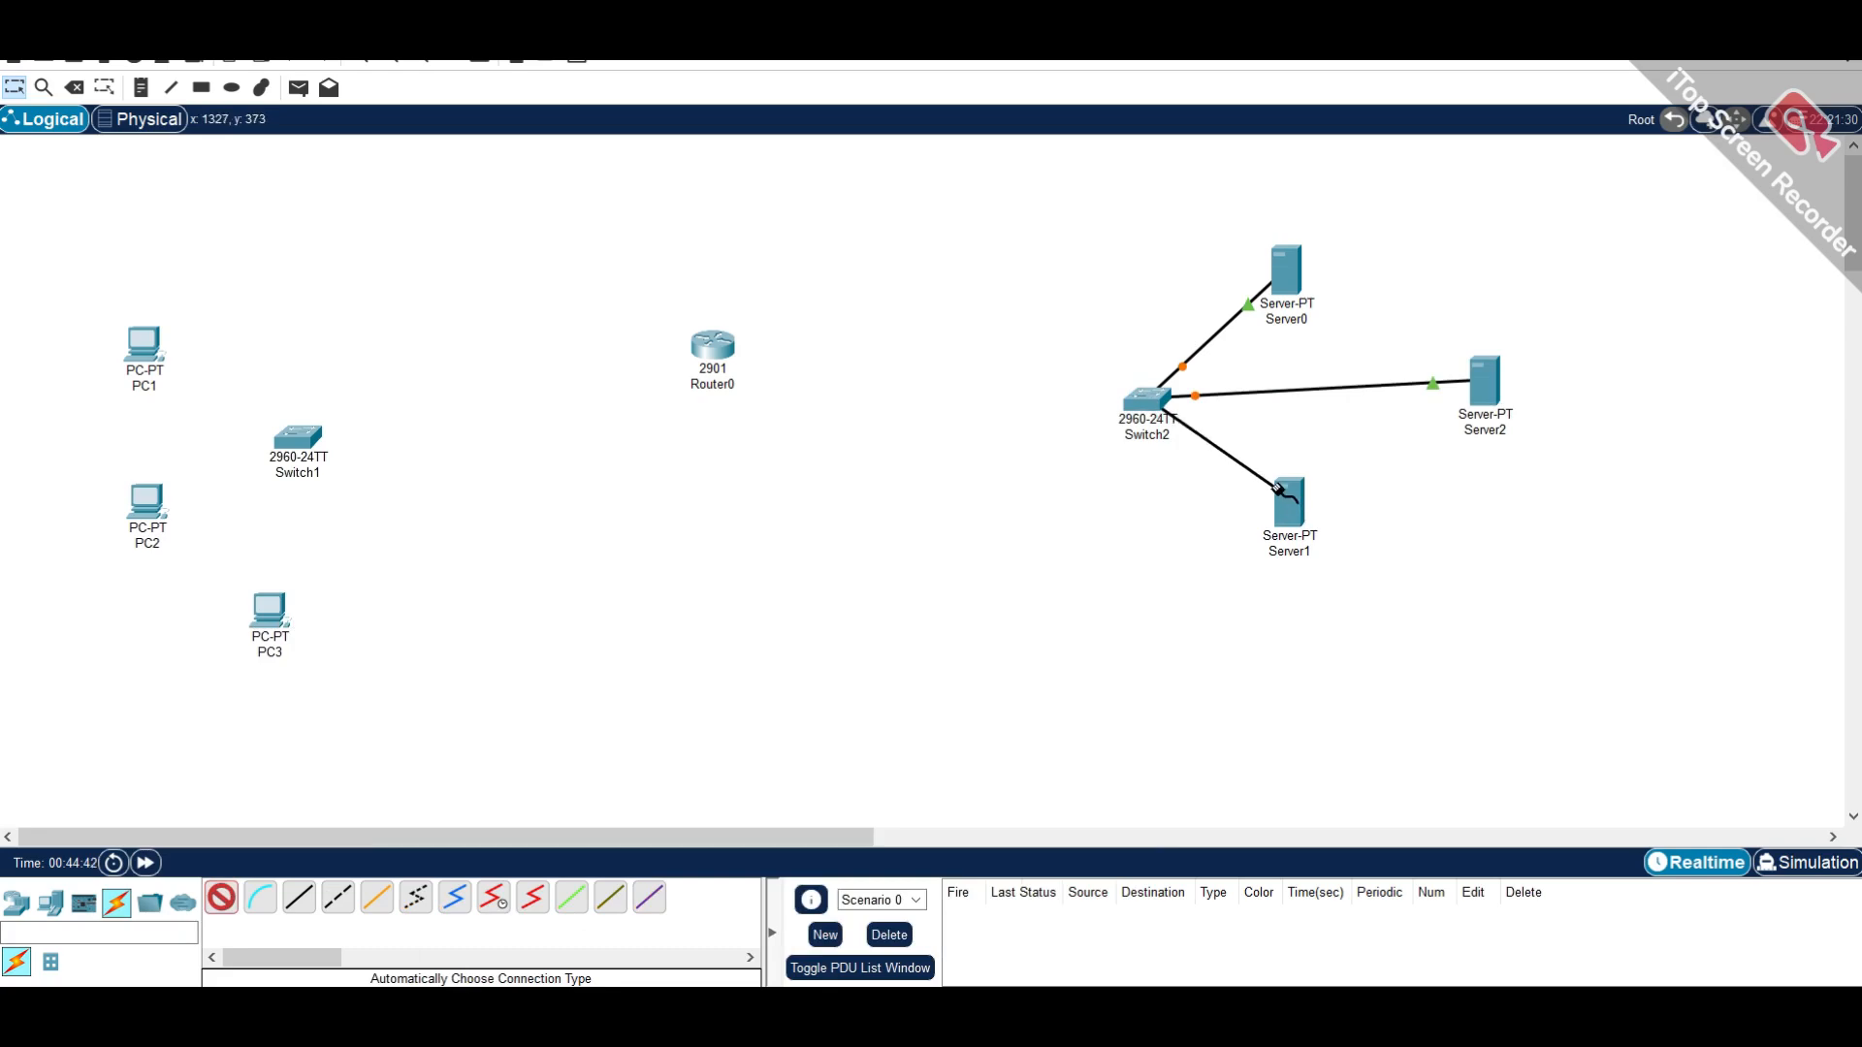
left_click(1287, 499)
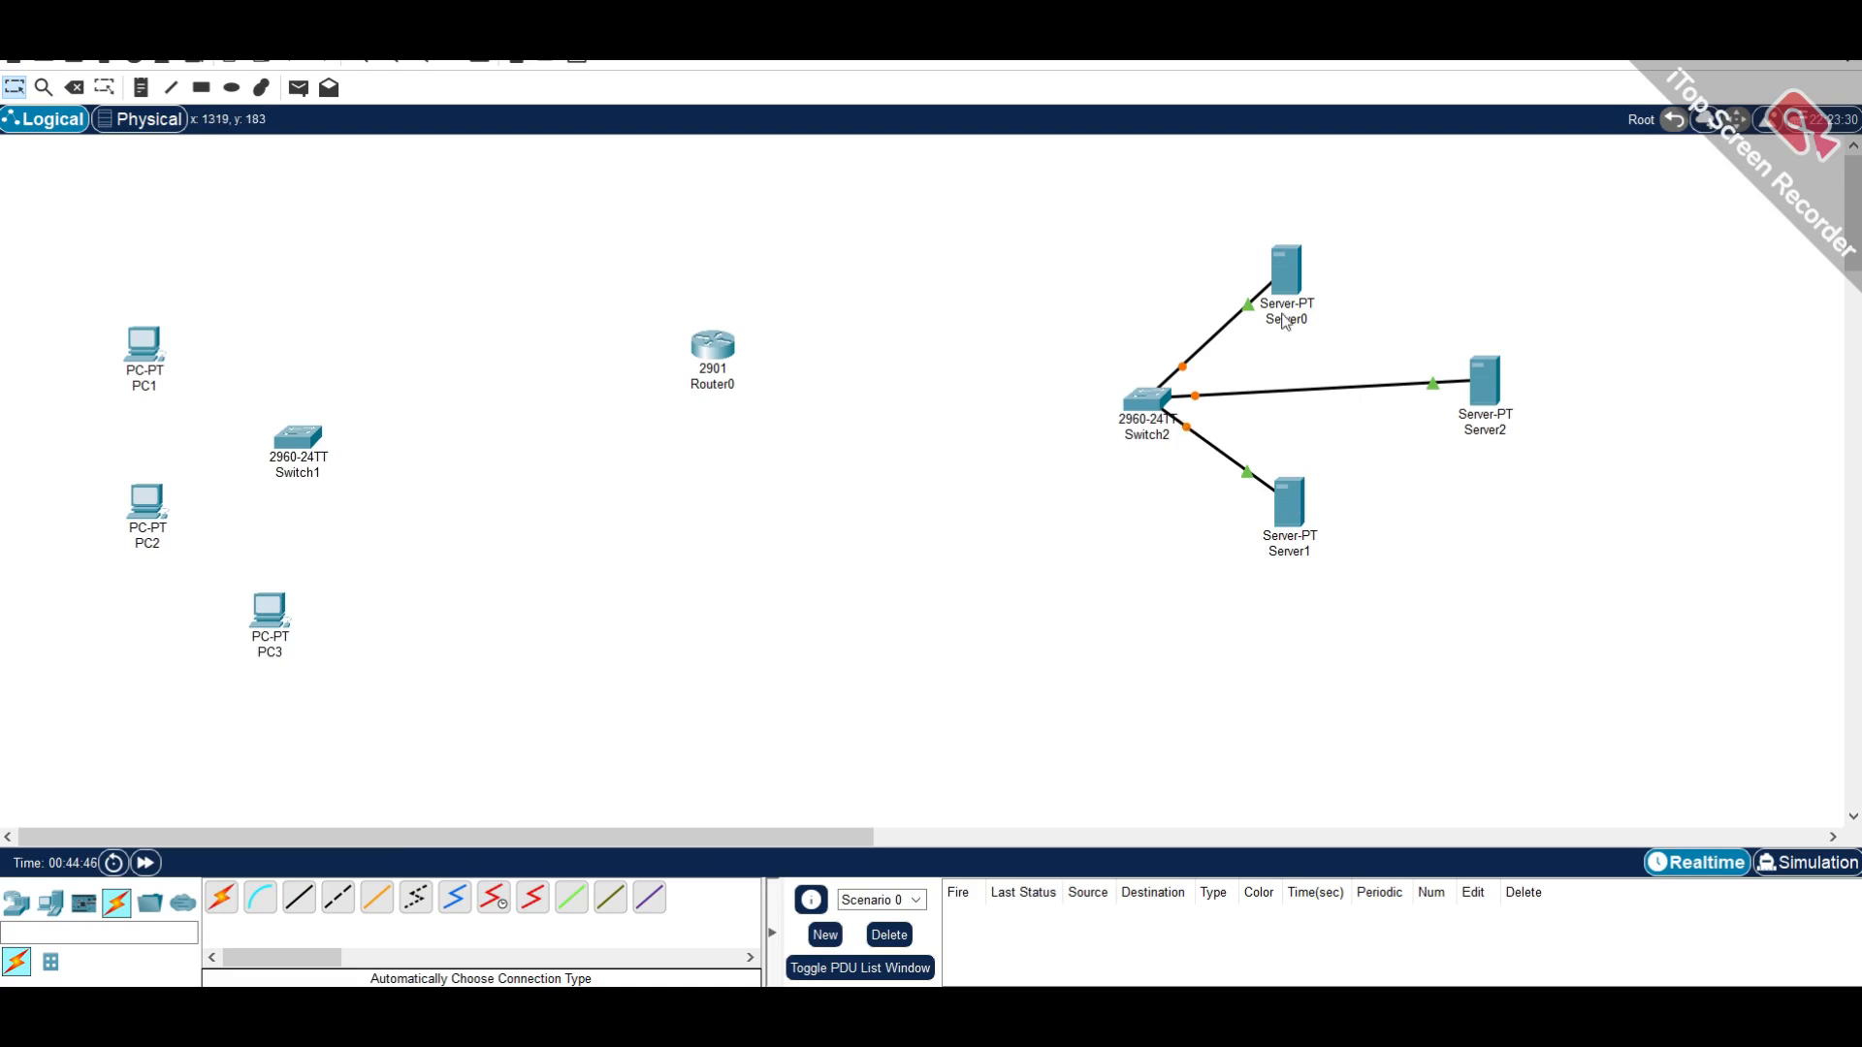
- Connect PC1, PC2 and PC3 to Switch1 with automatically chosen cables
mouse_move(1285, 322)
left_click(222, 897)
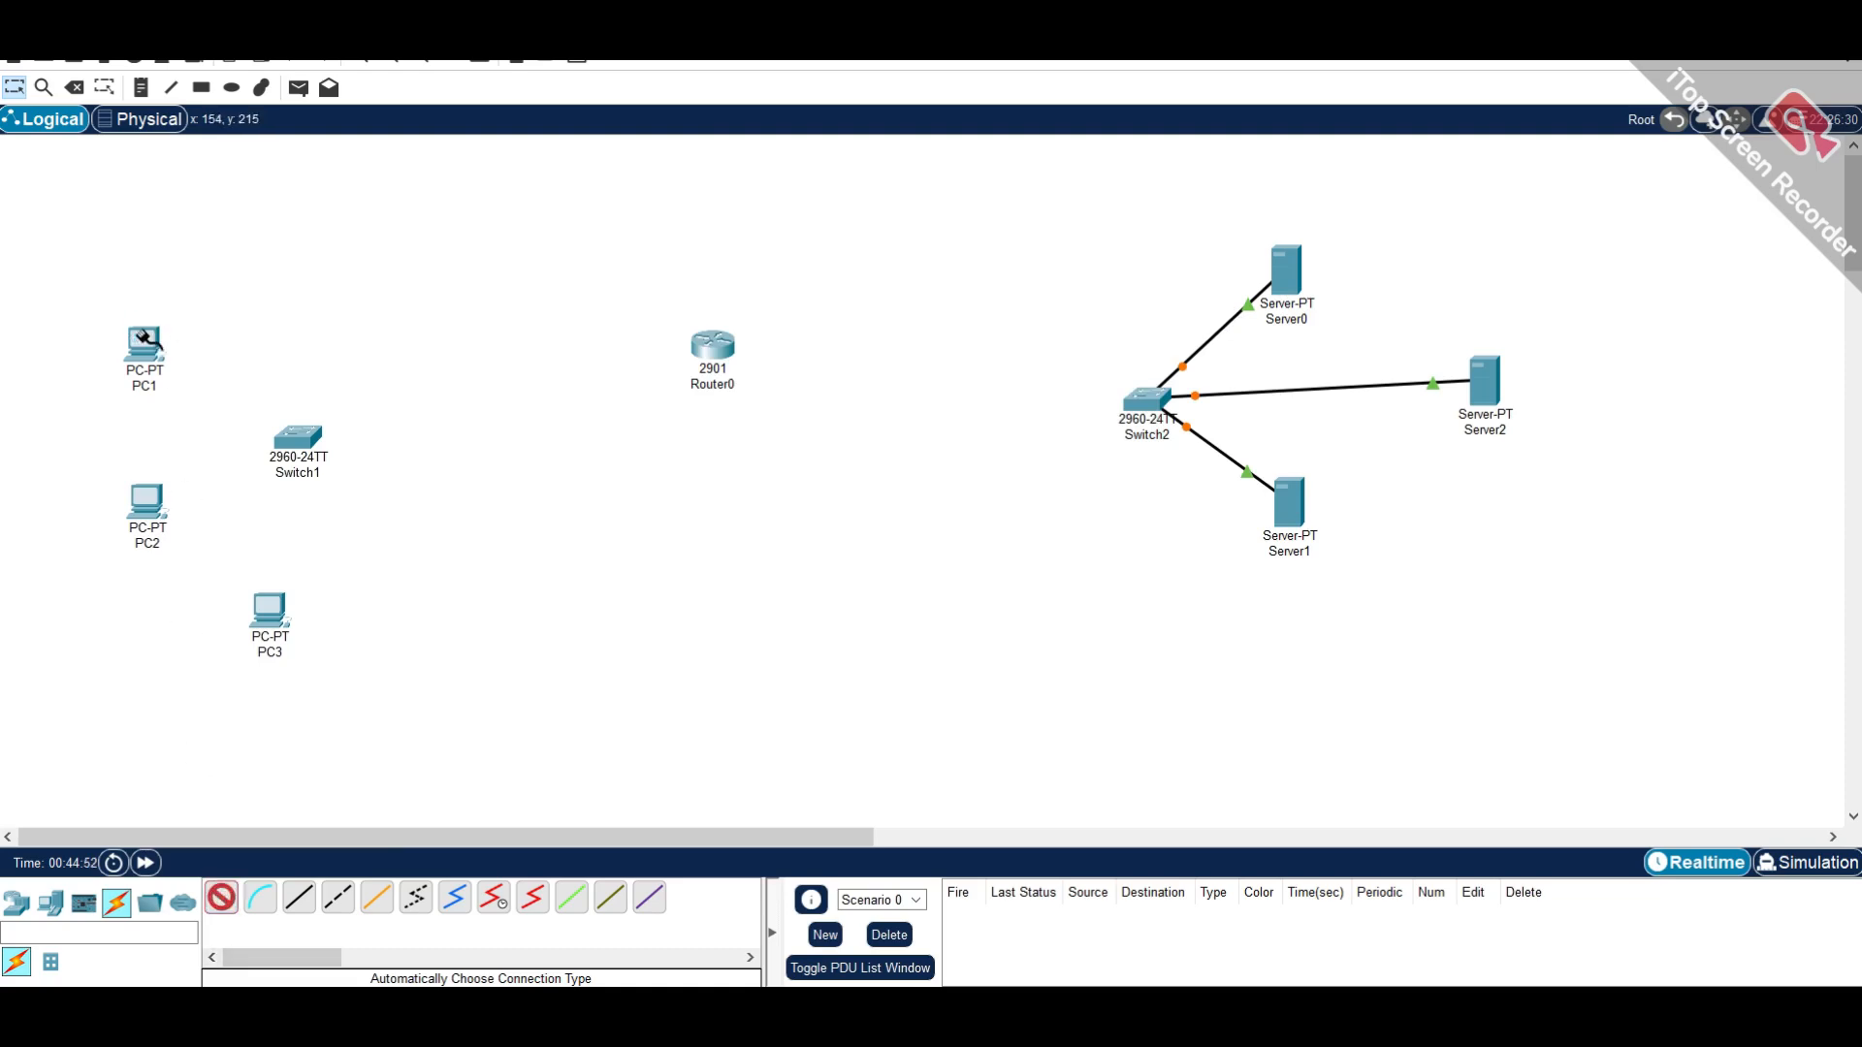
left_click(143, 341)
left_click(278, 427)
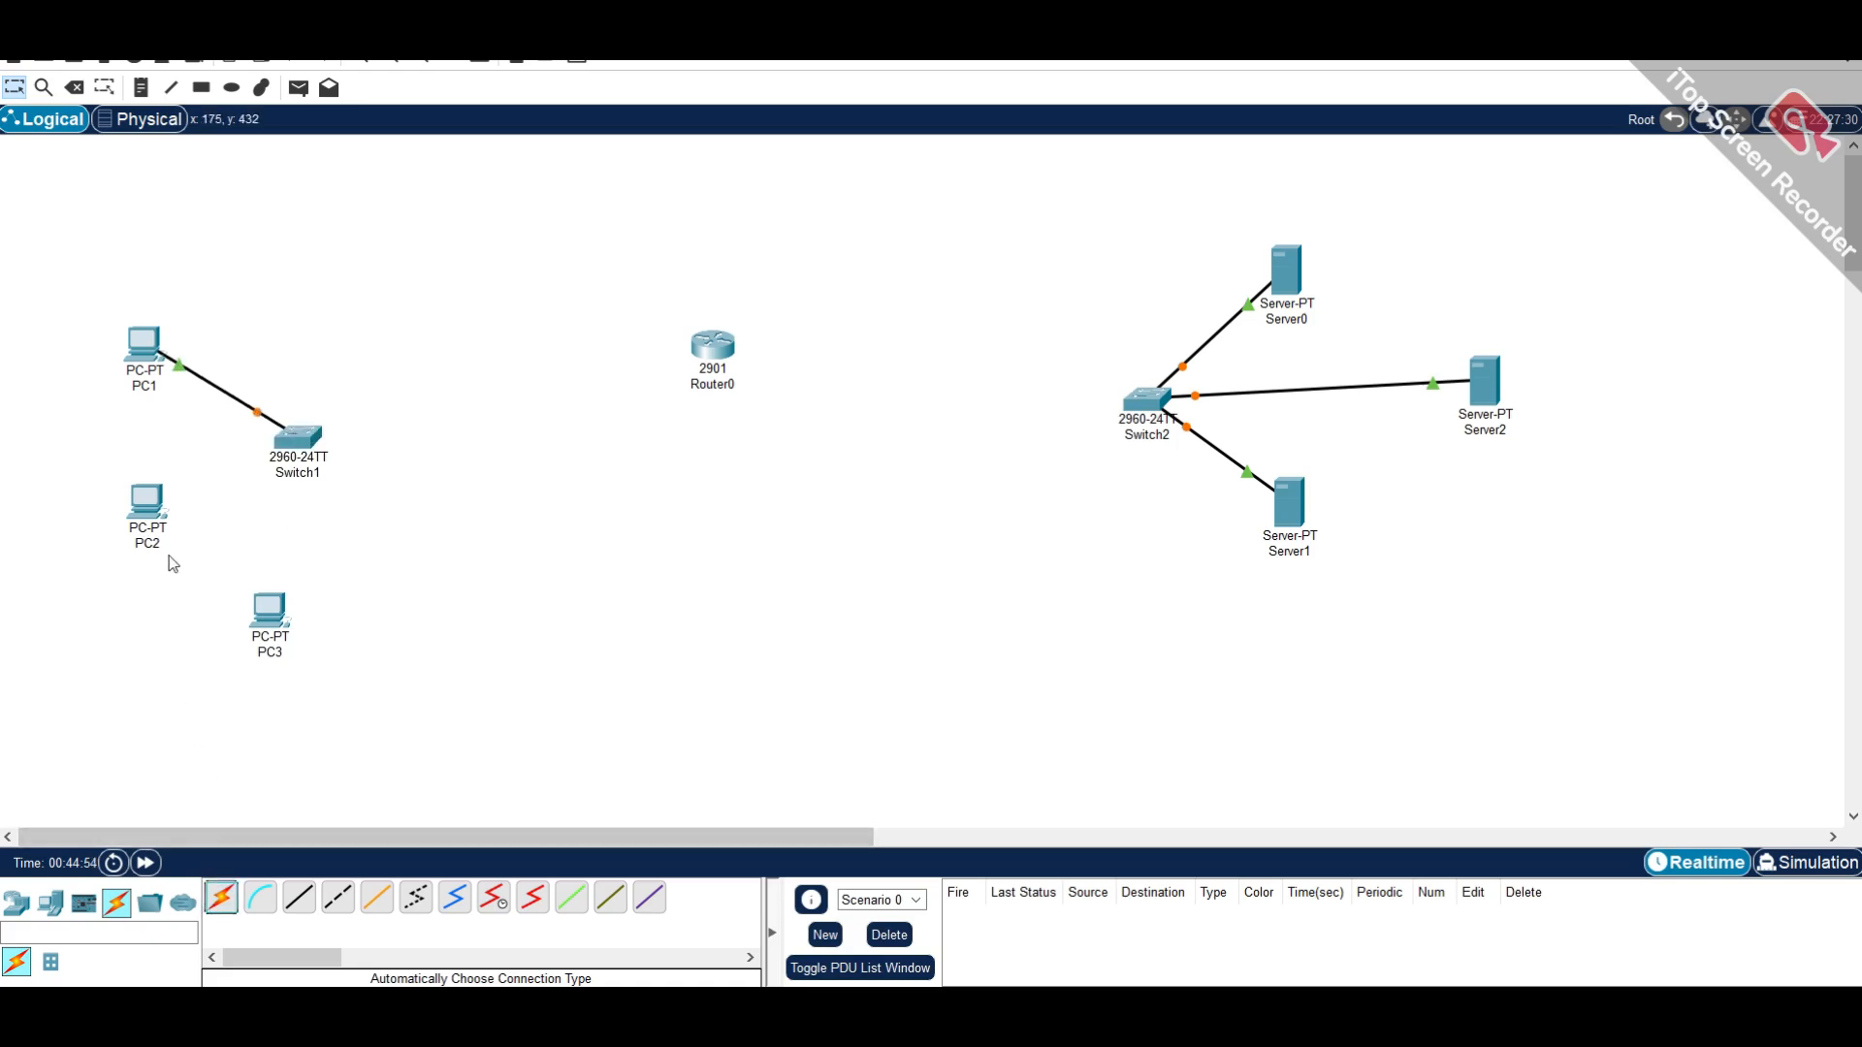
left_click(242, 901)
left_click(147, 500)
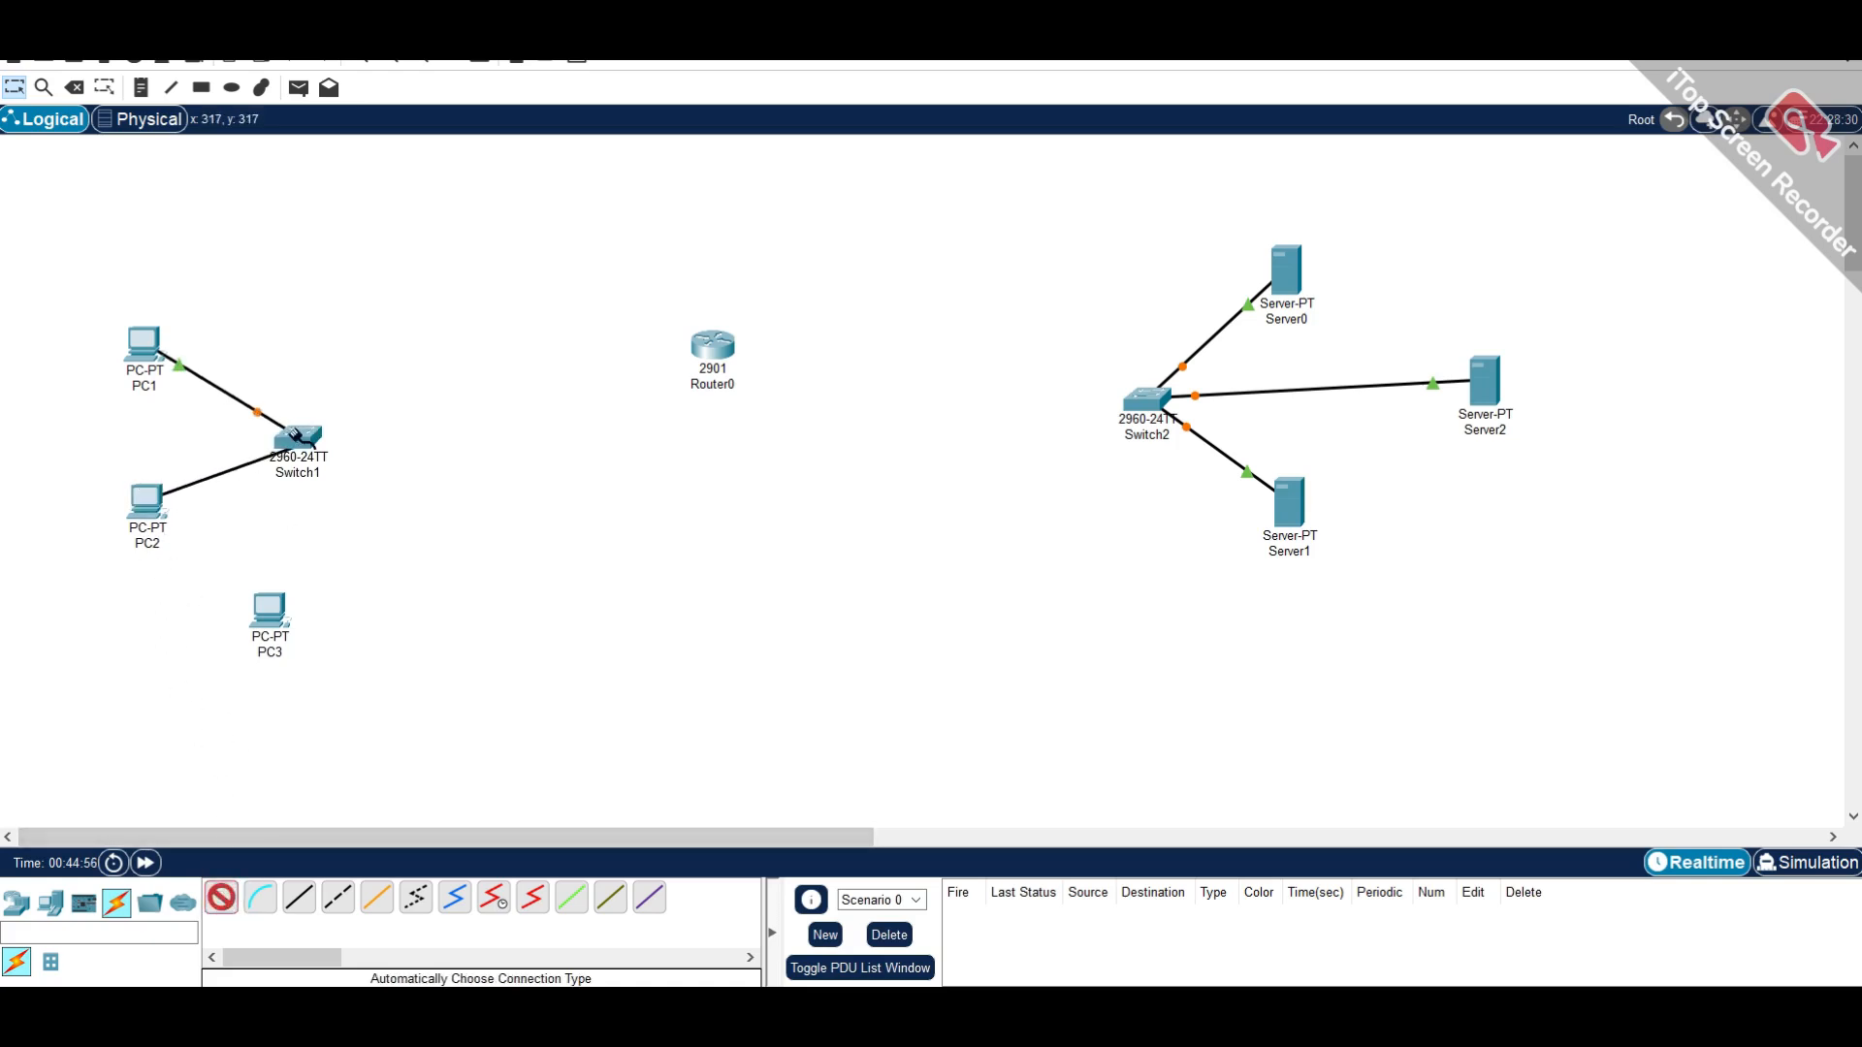
left_click(297, 438)
left_click(221, 897)
left_click(269, 611)
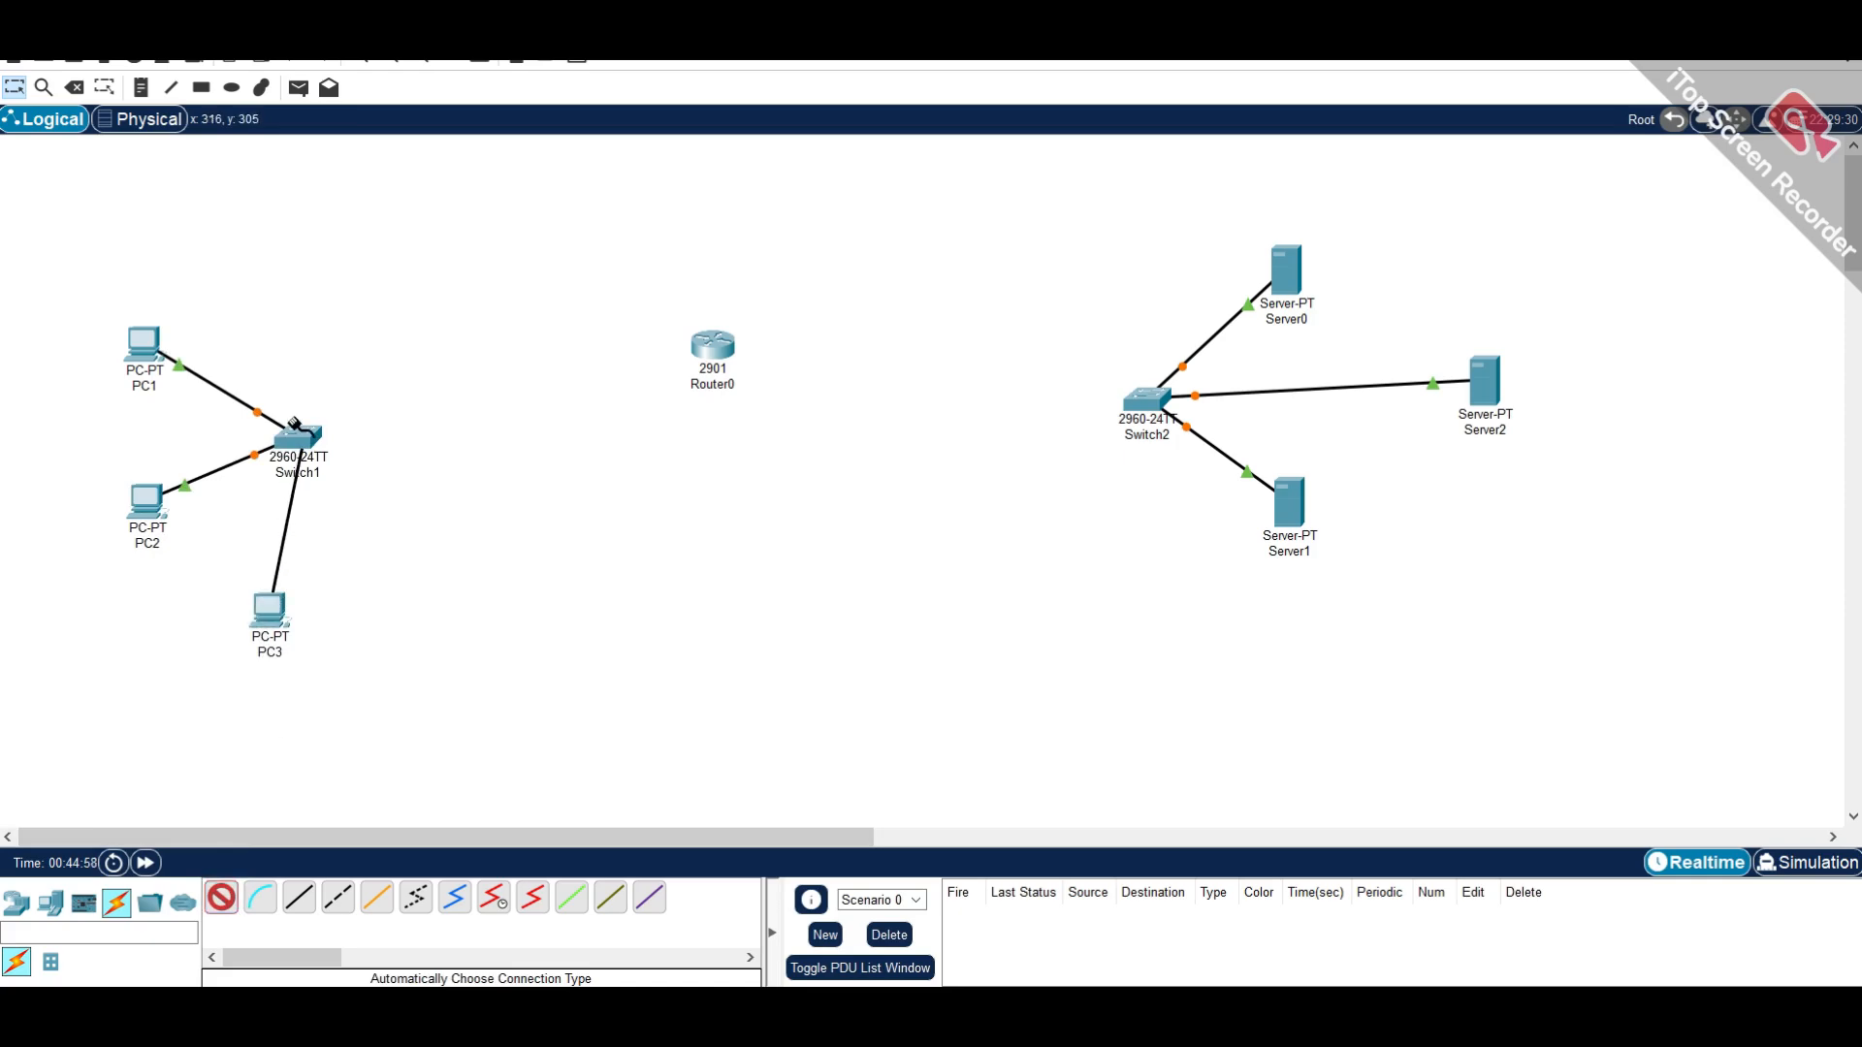
left_click(291, 438)
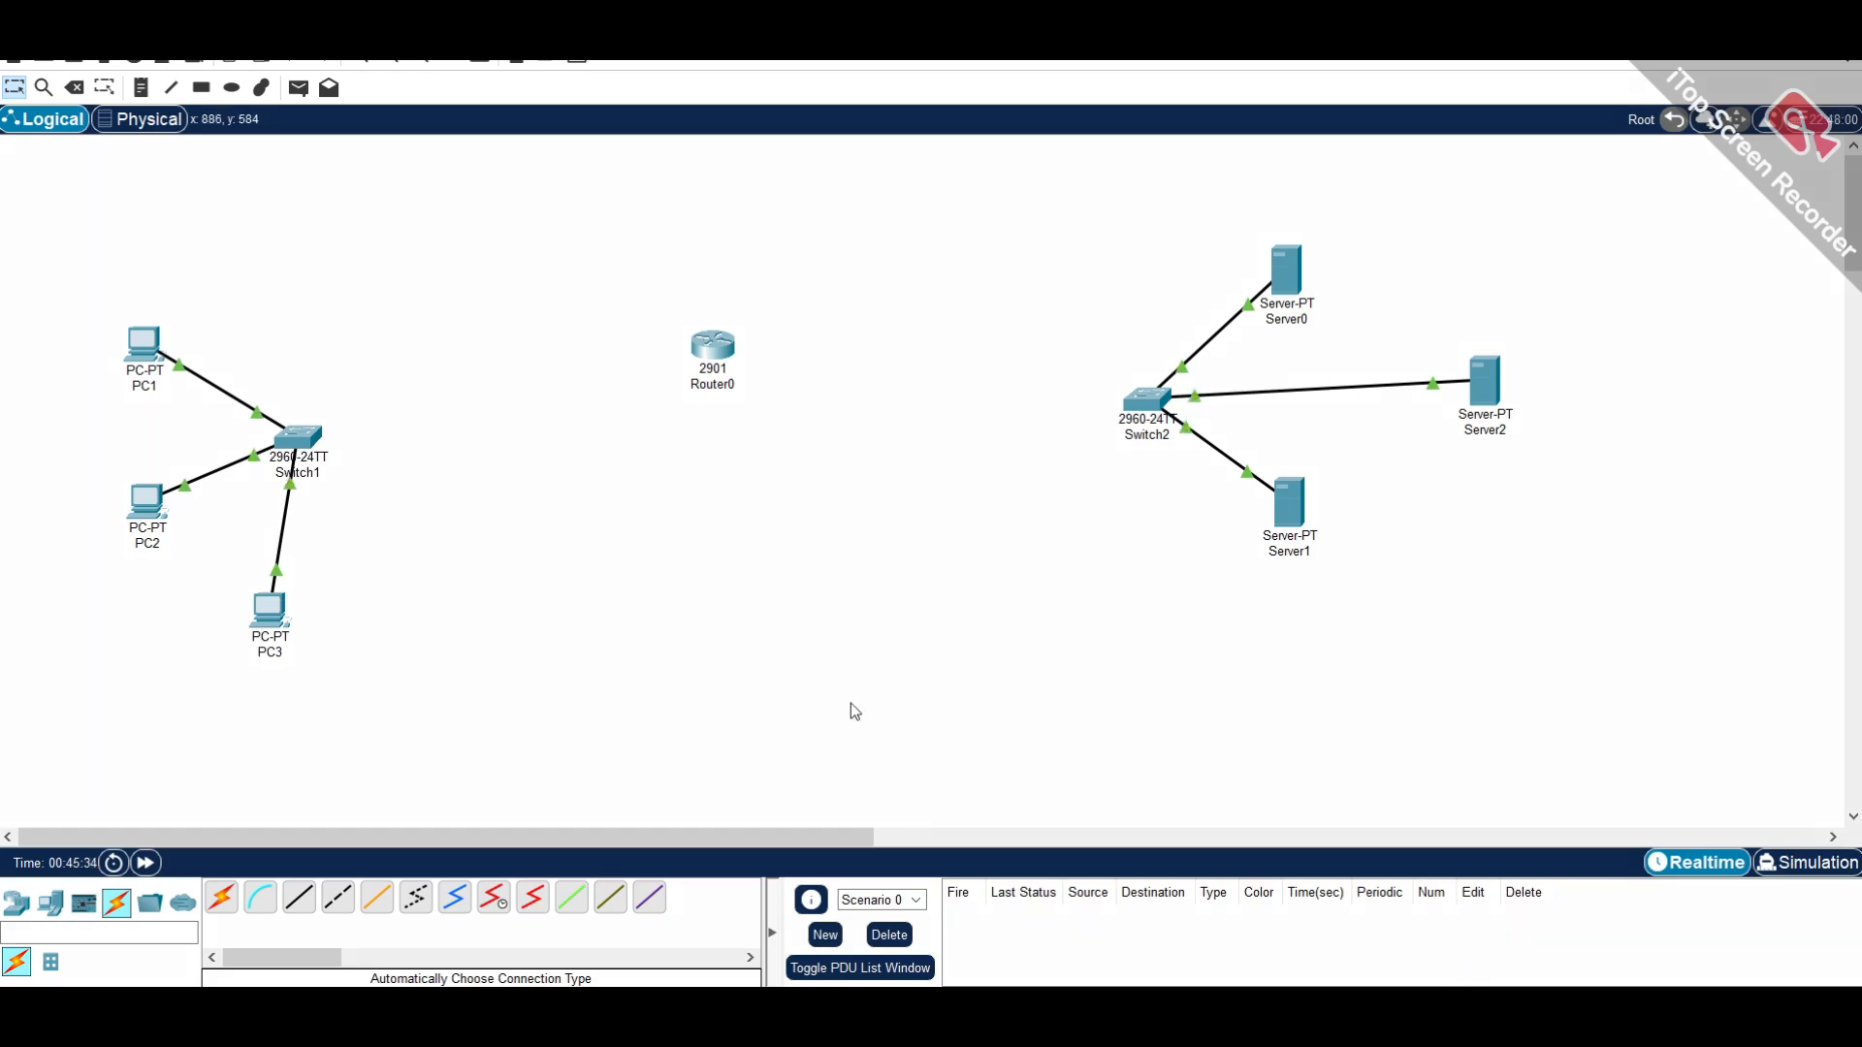
- Rearrange PC1, PC2 and PC3 into a horizontal row below Switch1
left_click_drag(270, 606, 334, 631)
left_click_drag(148, 518, 228, 696)
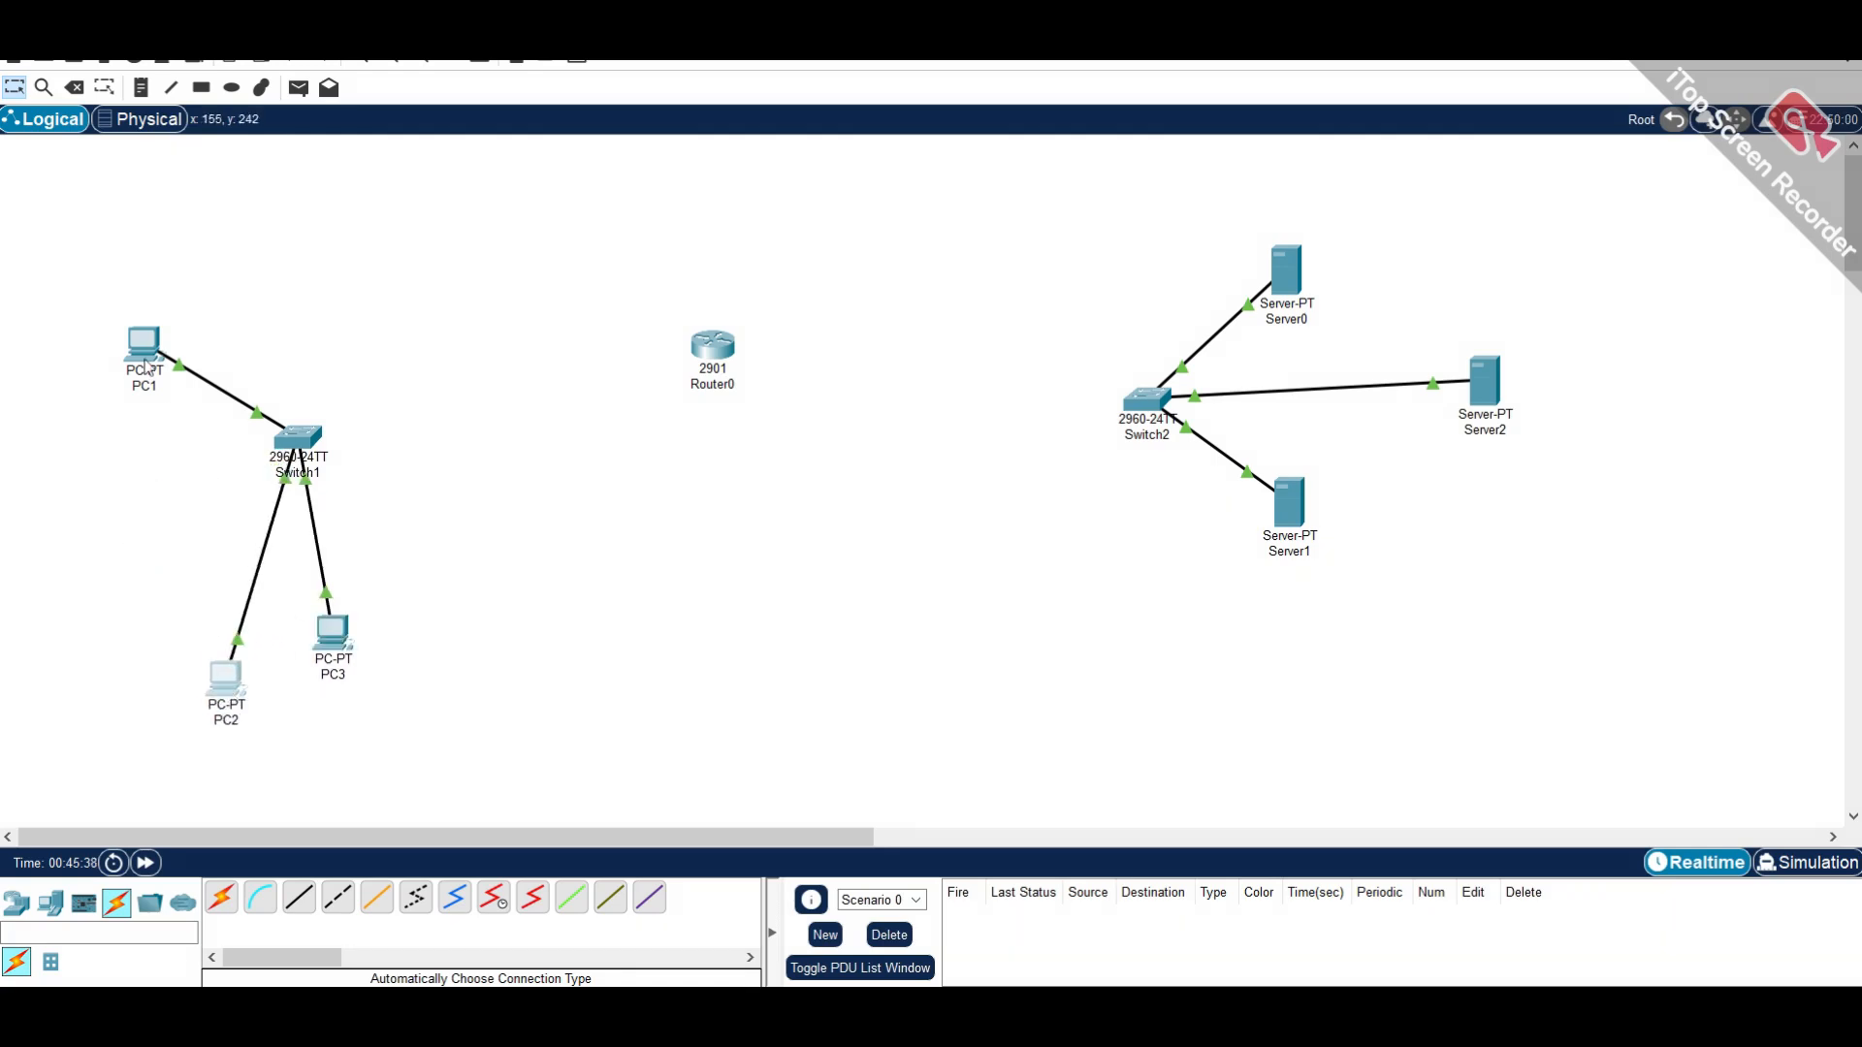
left_click_drag(146, 360, 78, 684)
left_click_drag(245, 679, 224, 683)
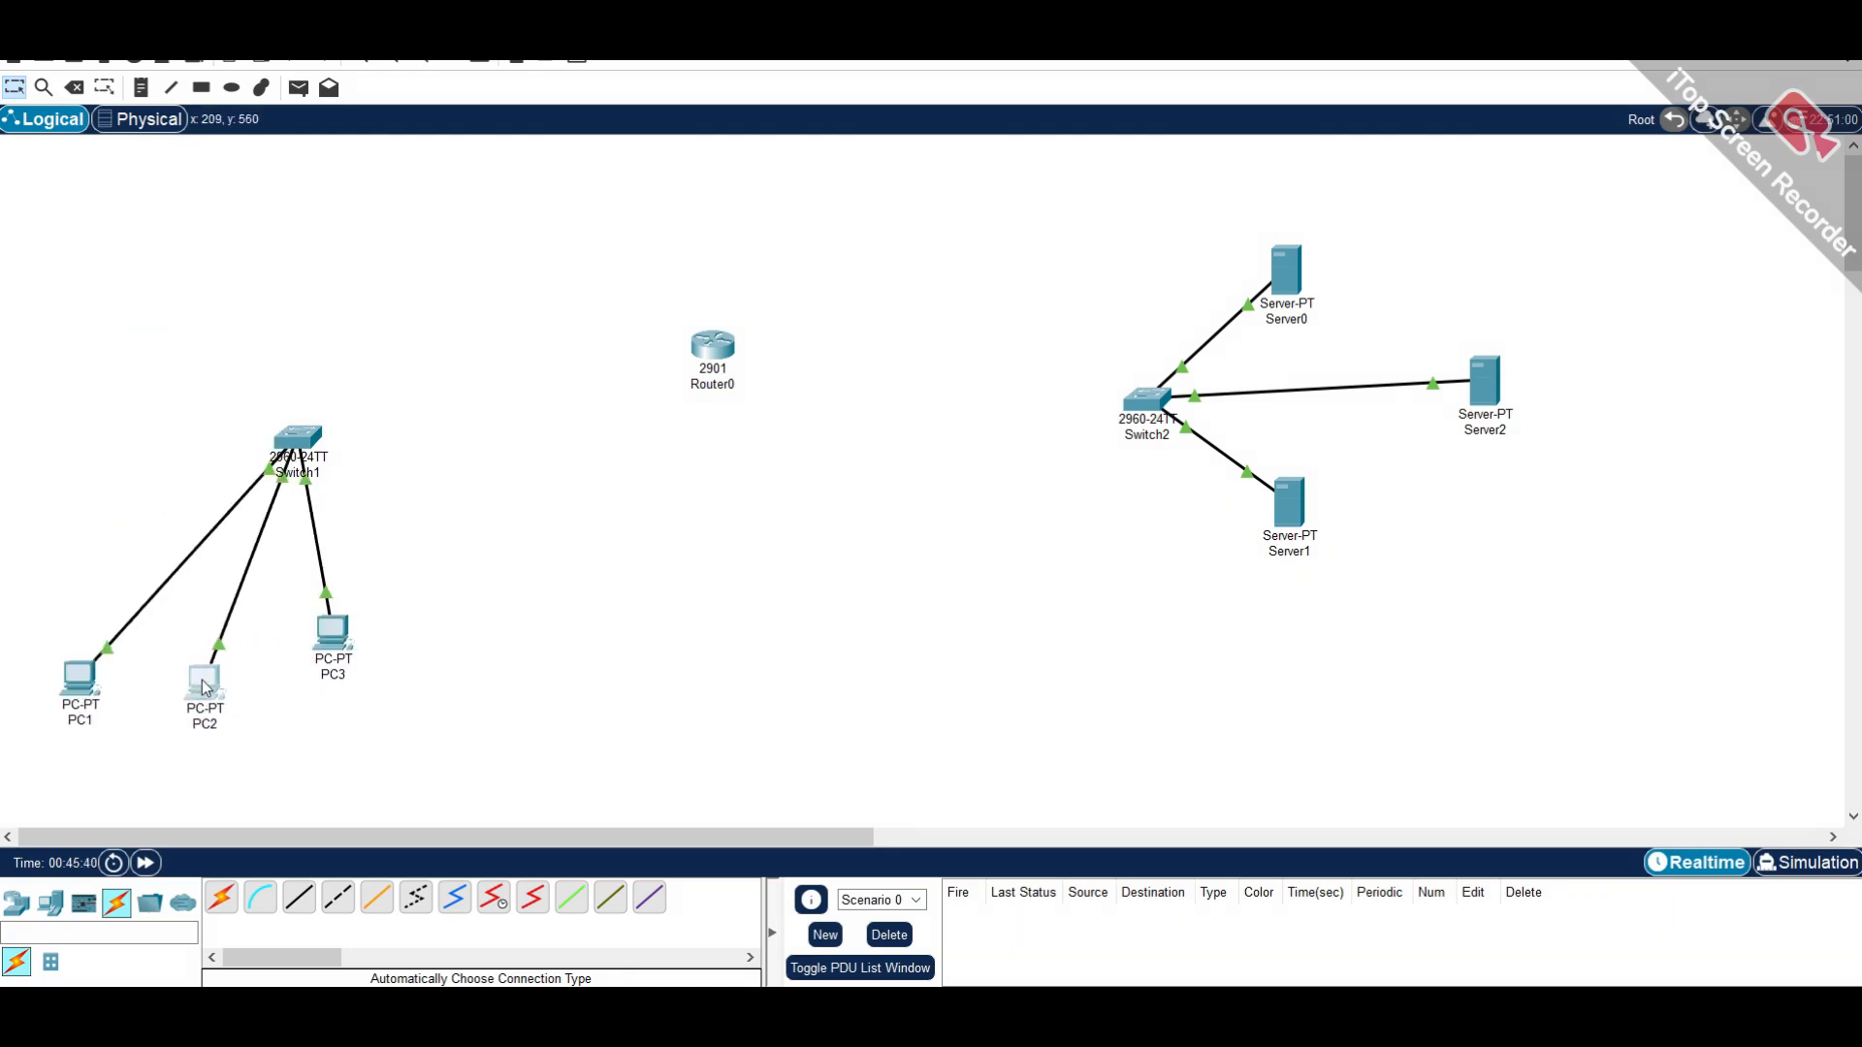
left_click_drag(325, 636, 335, 695)
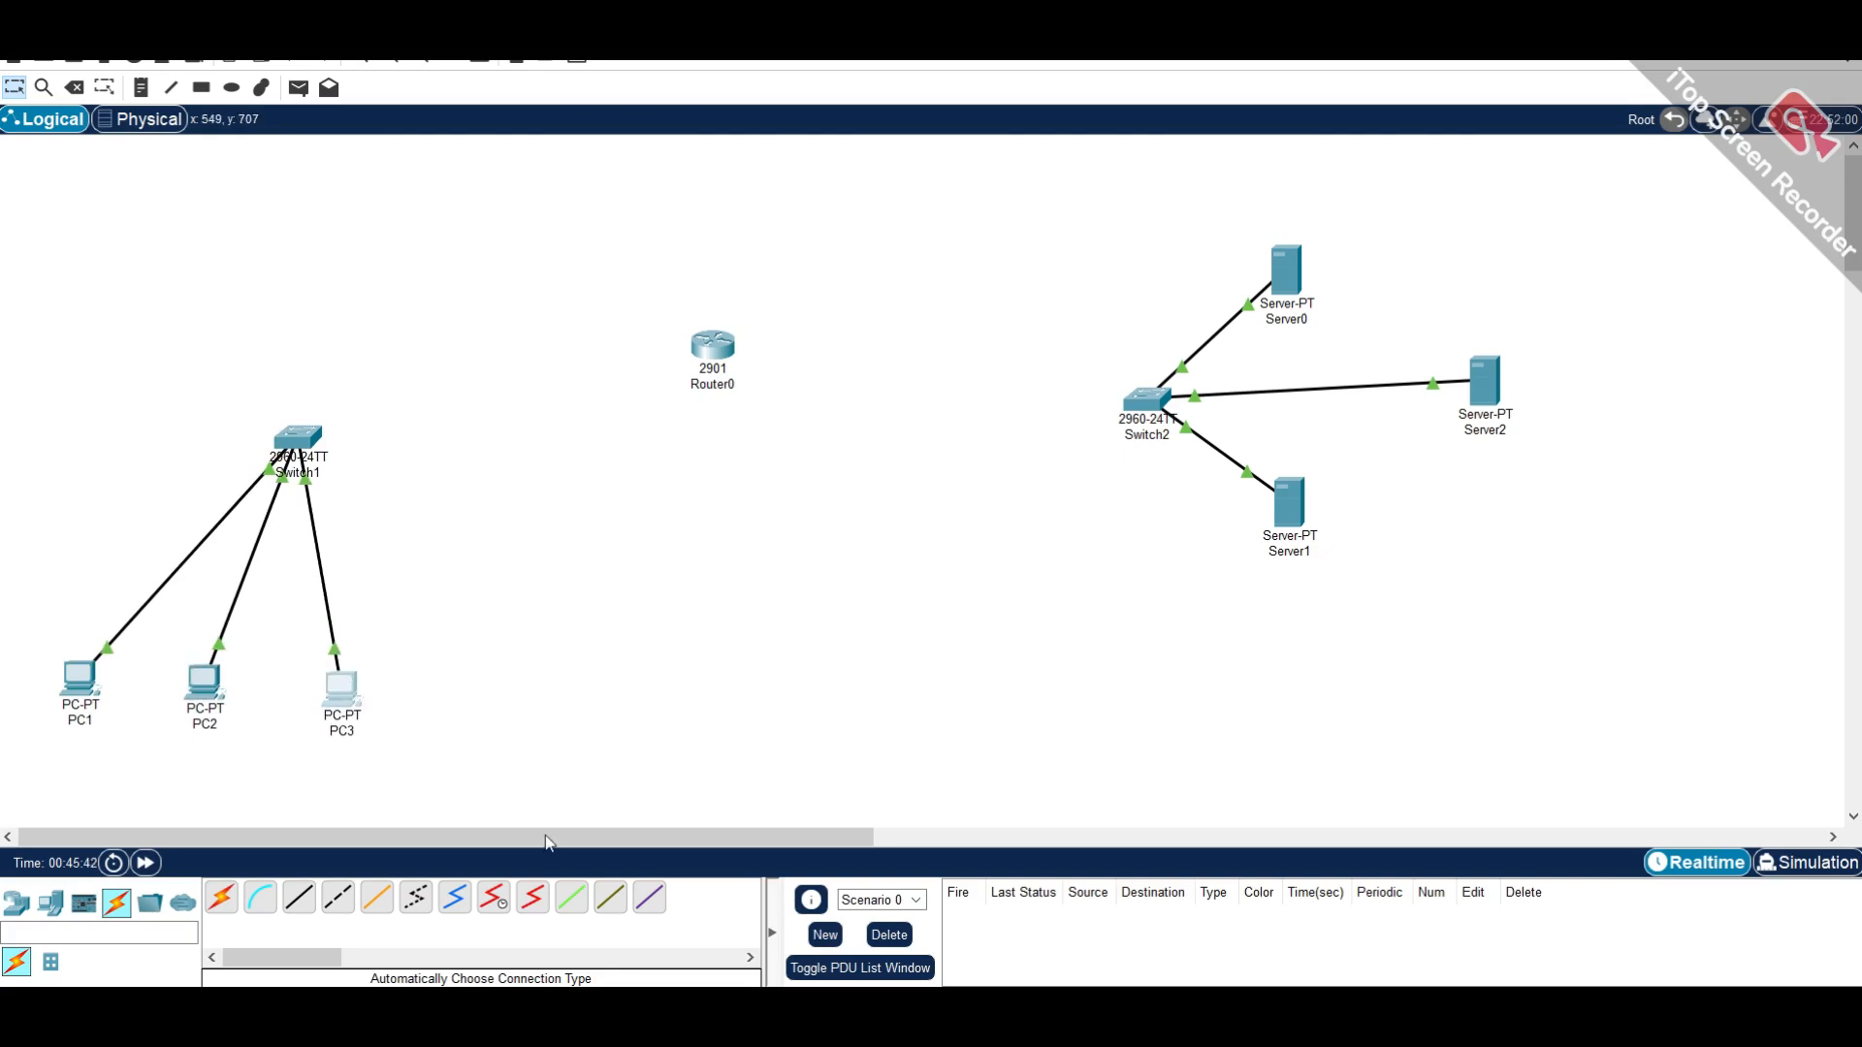
- Link Switch1 and Switch2 to Router0 with automatically chosen cables
left_click(221, 898)
left_click(287, 435)
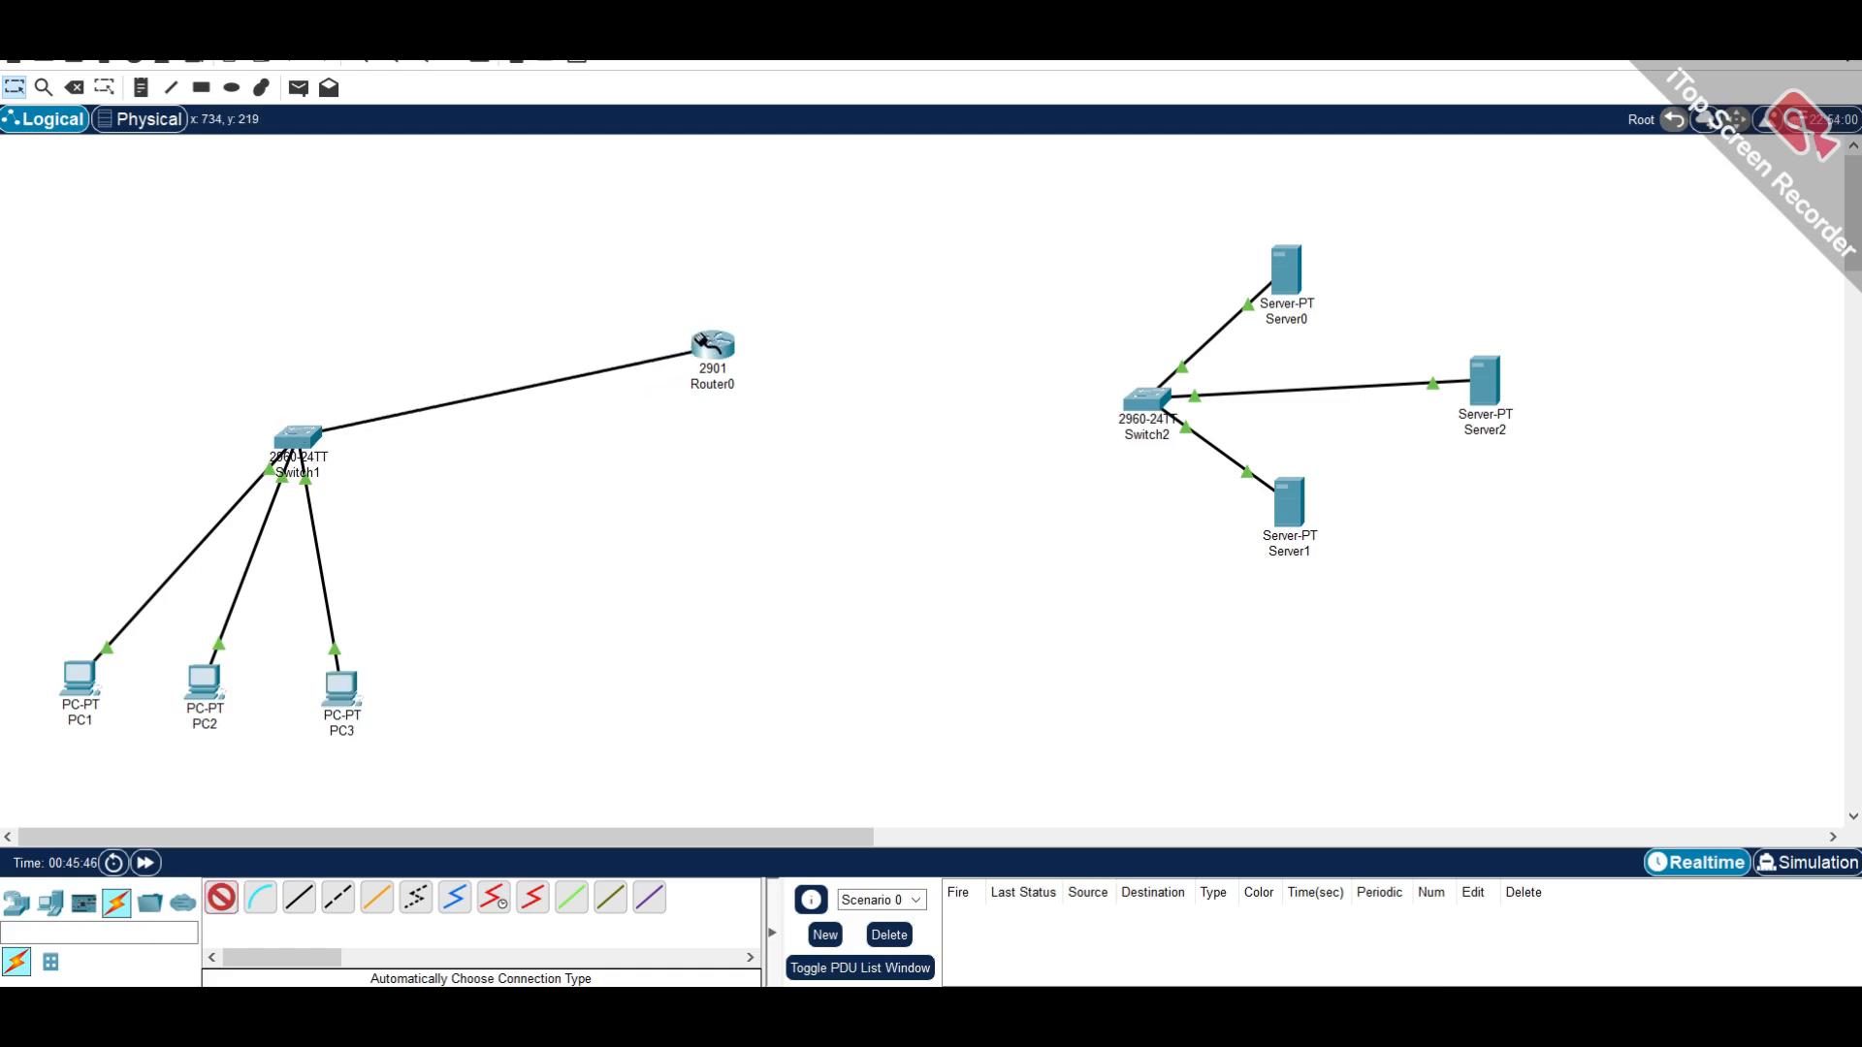
left_click(700, 339)
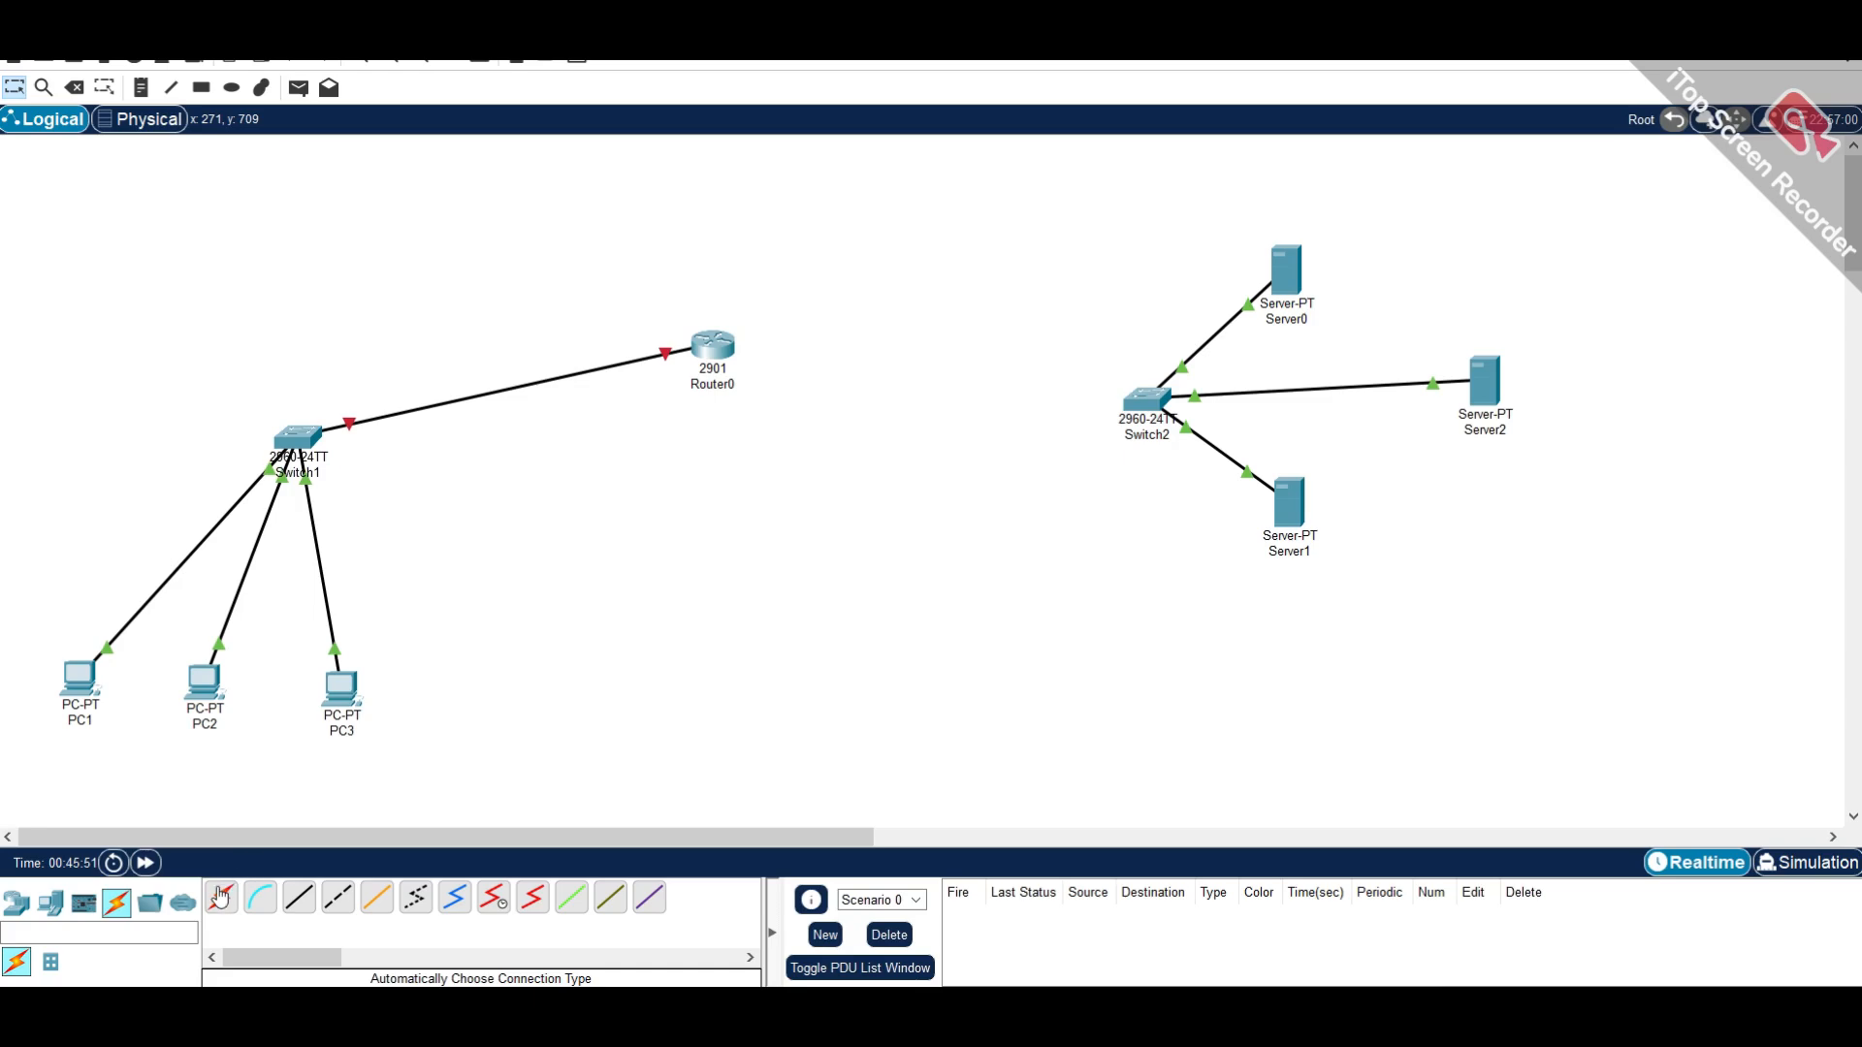
left_click(221, 896)
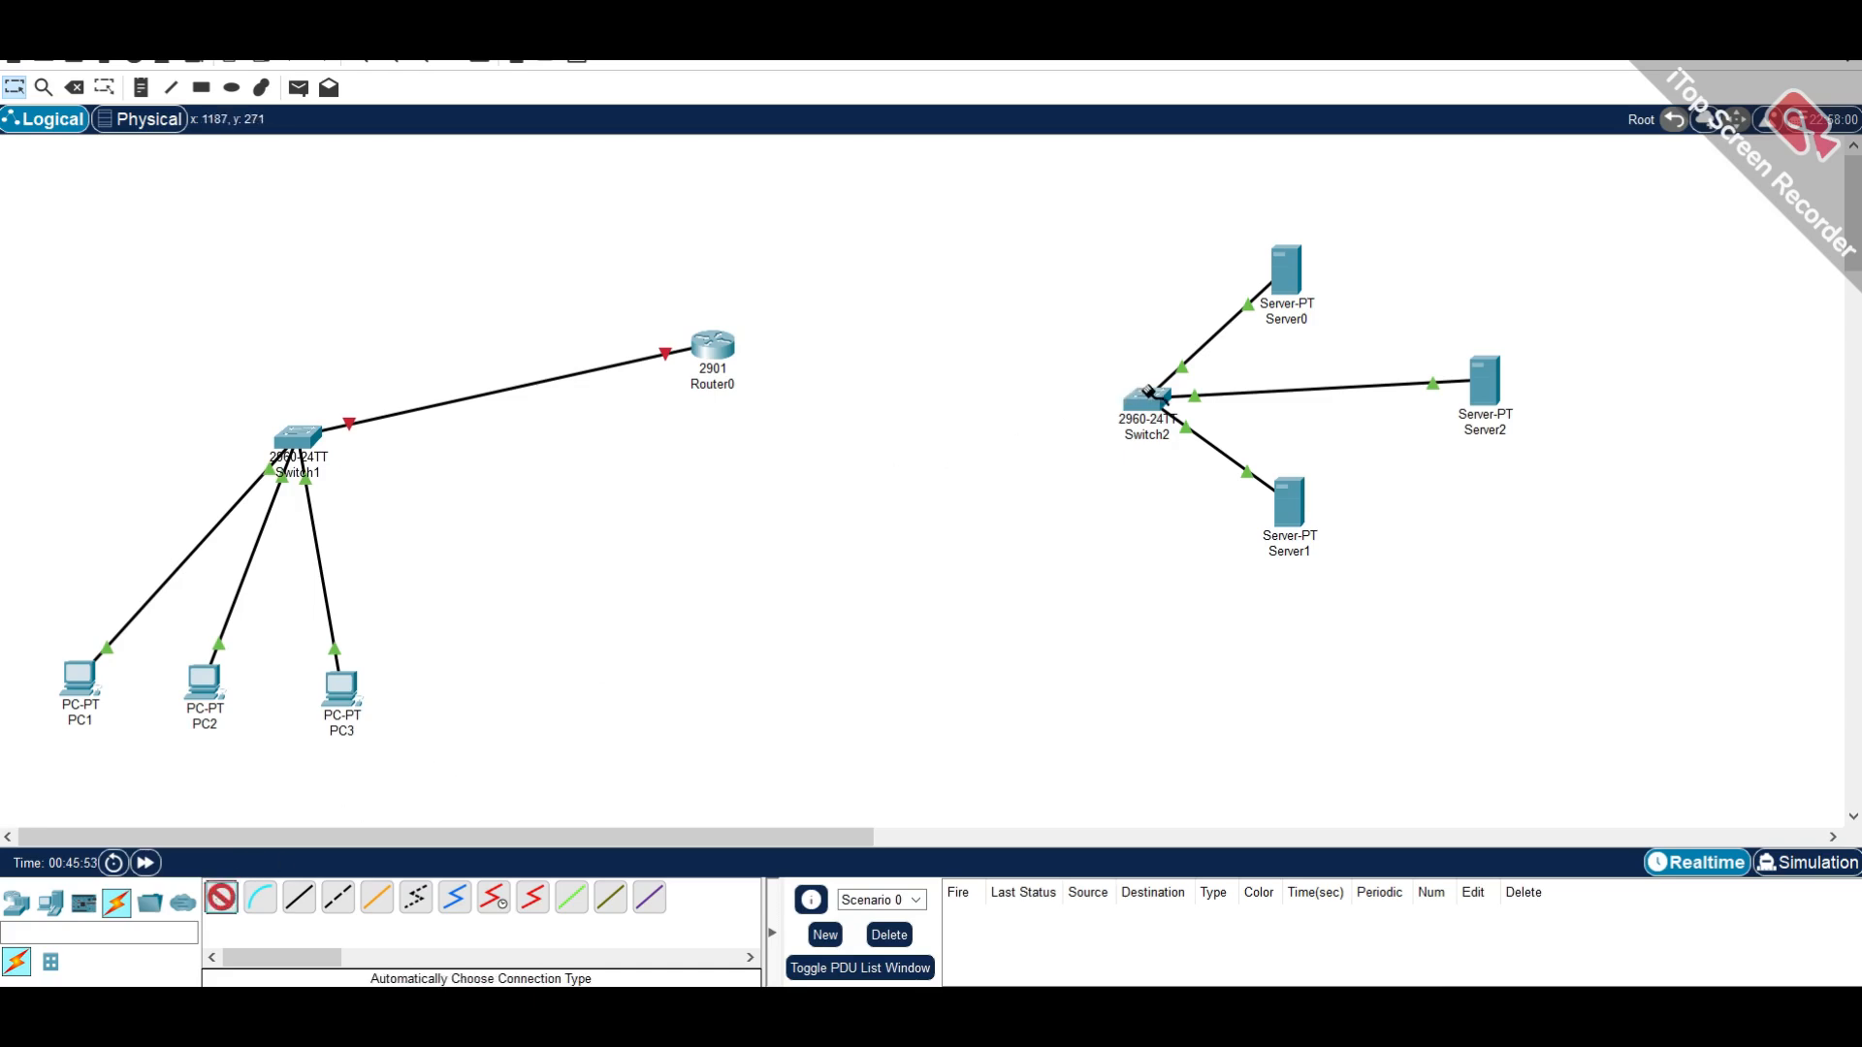
left_click(1132, 393)
left_click(700, 339)
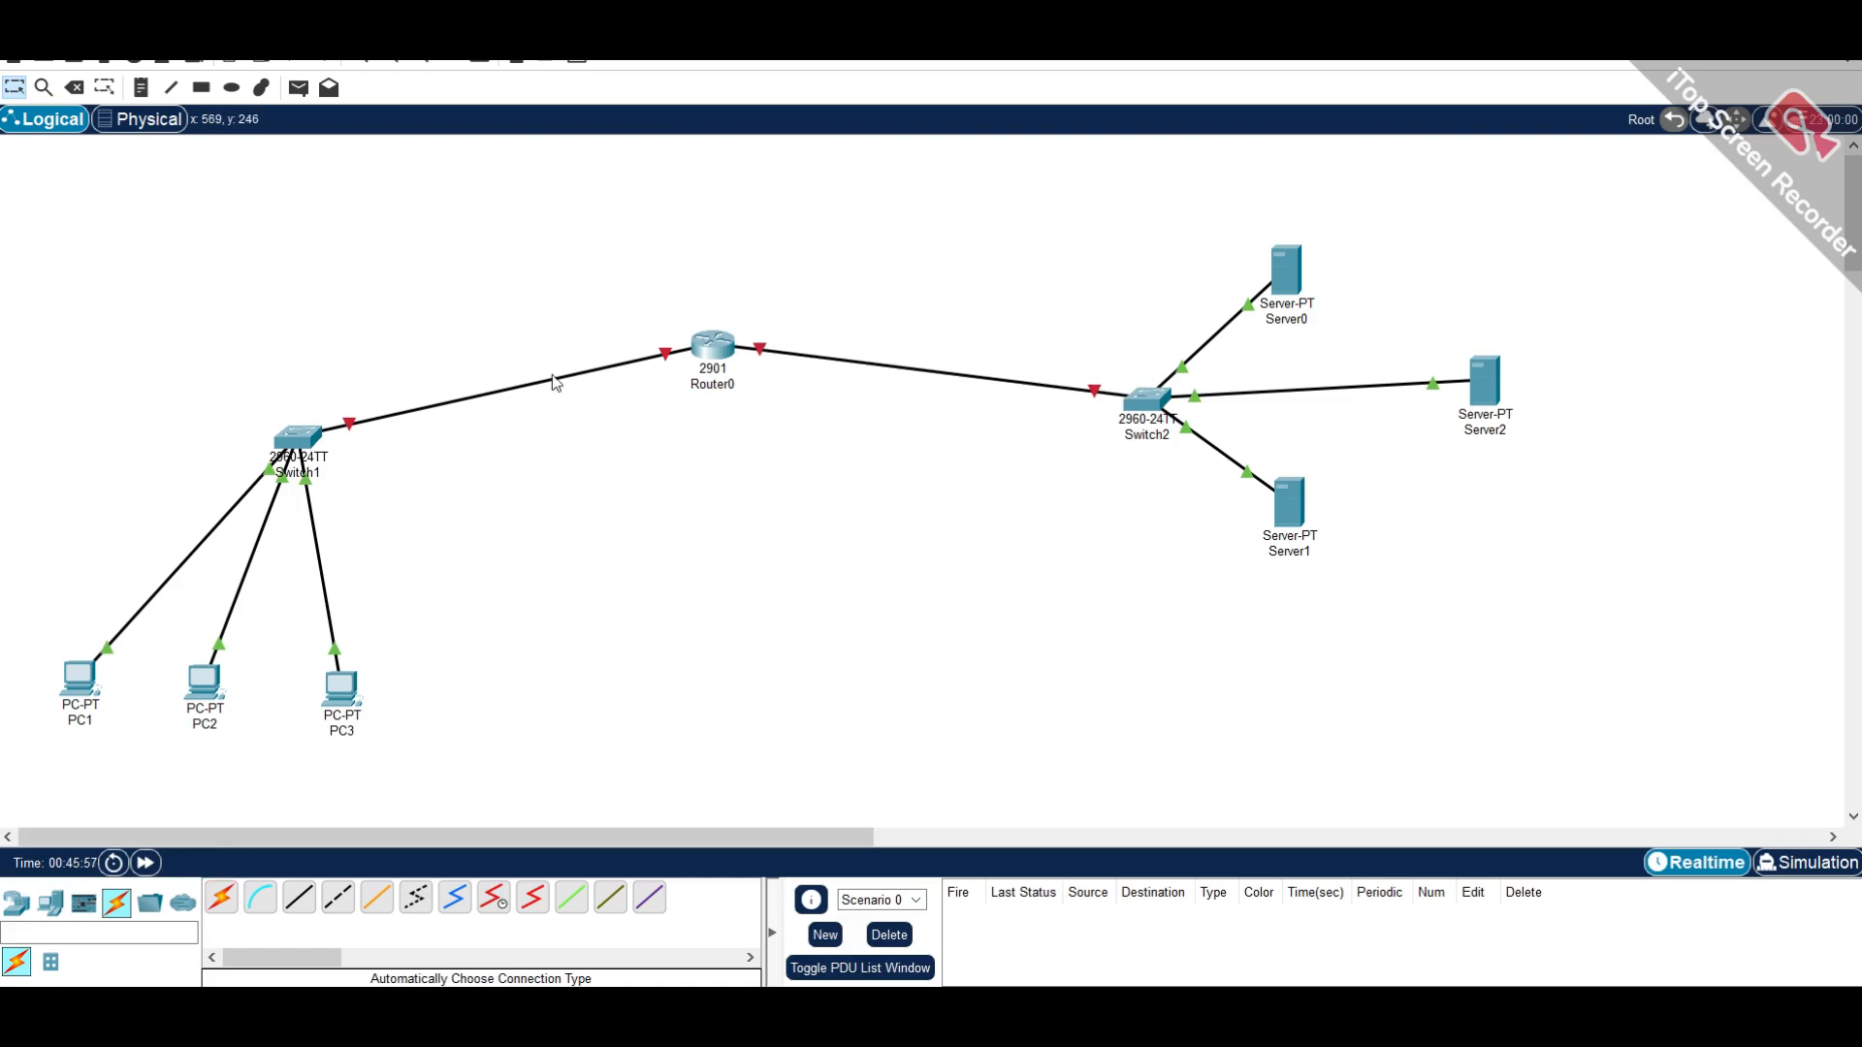
- Rename Server0 as "DHCP SERVER 192.168.1.2"
mouse_move(555, 382)
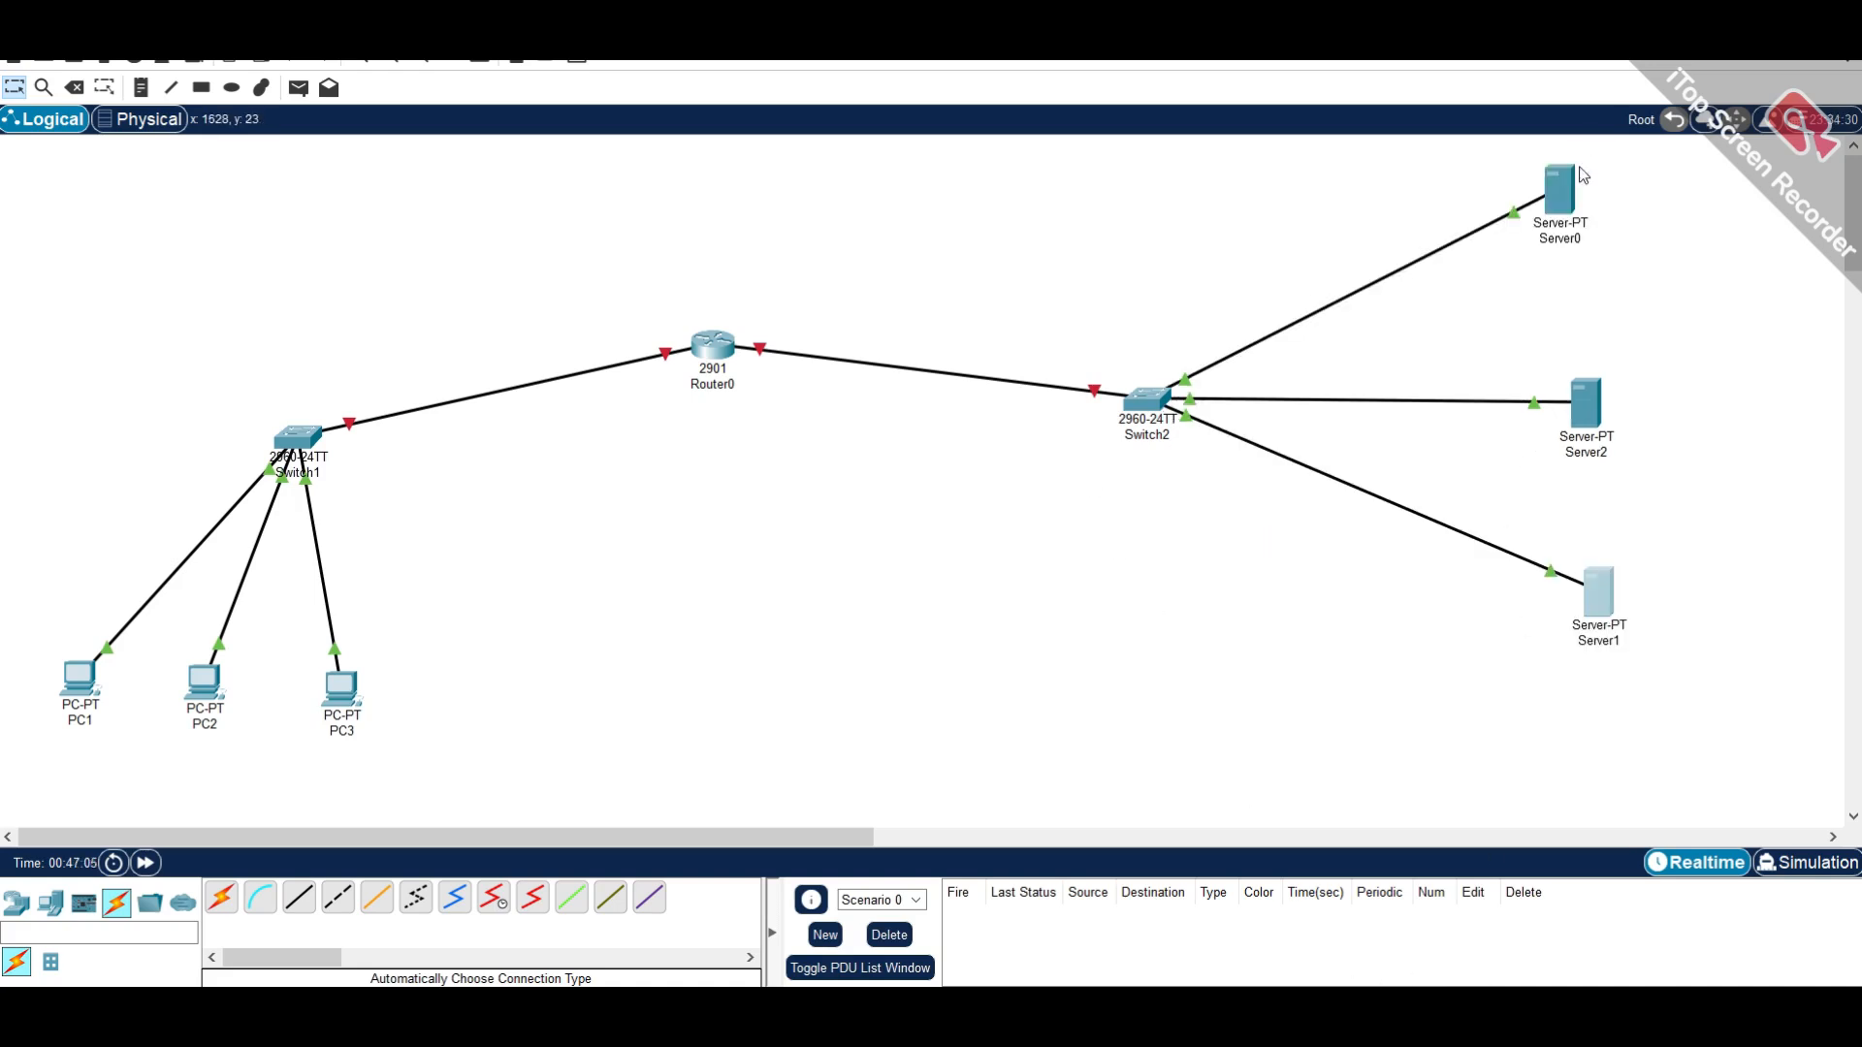
mouse_move(1549, 237)
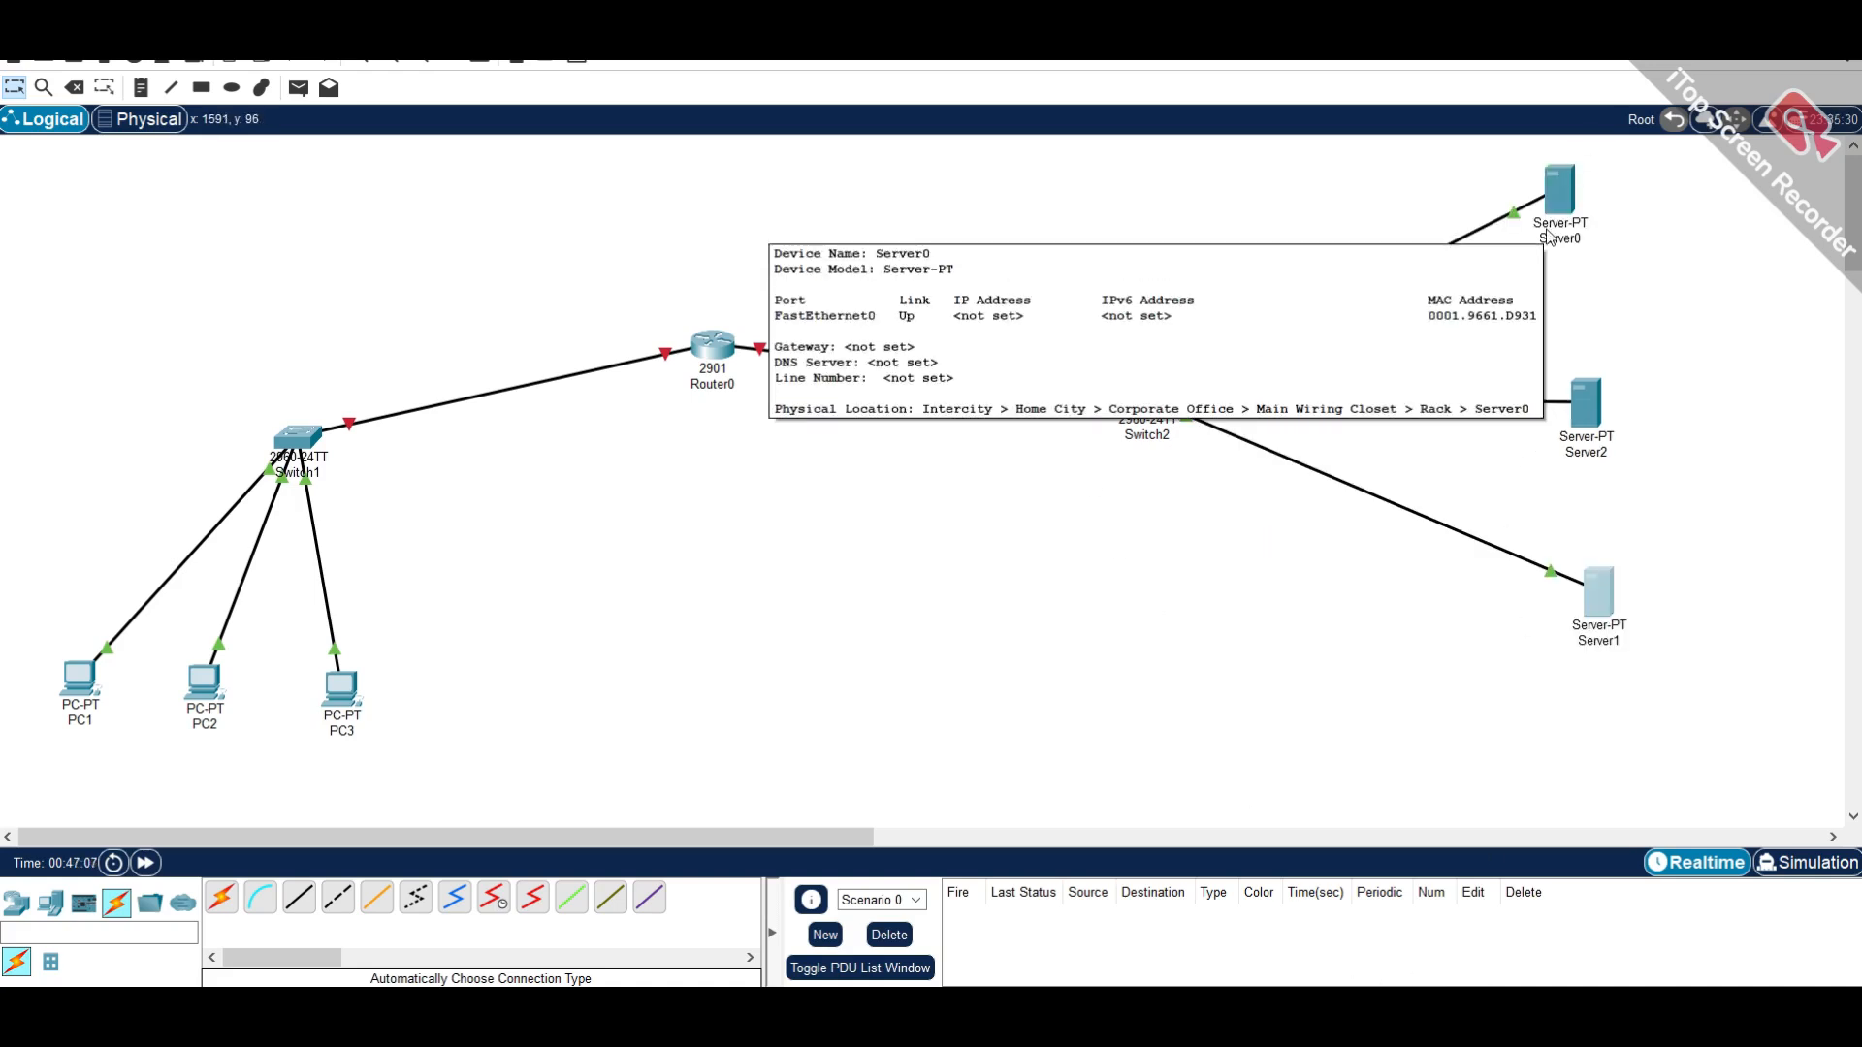
left_click(1561, 239)
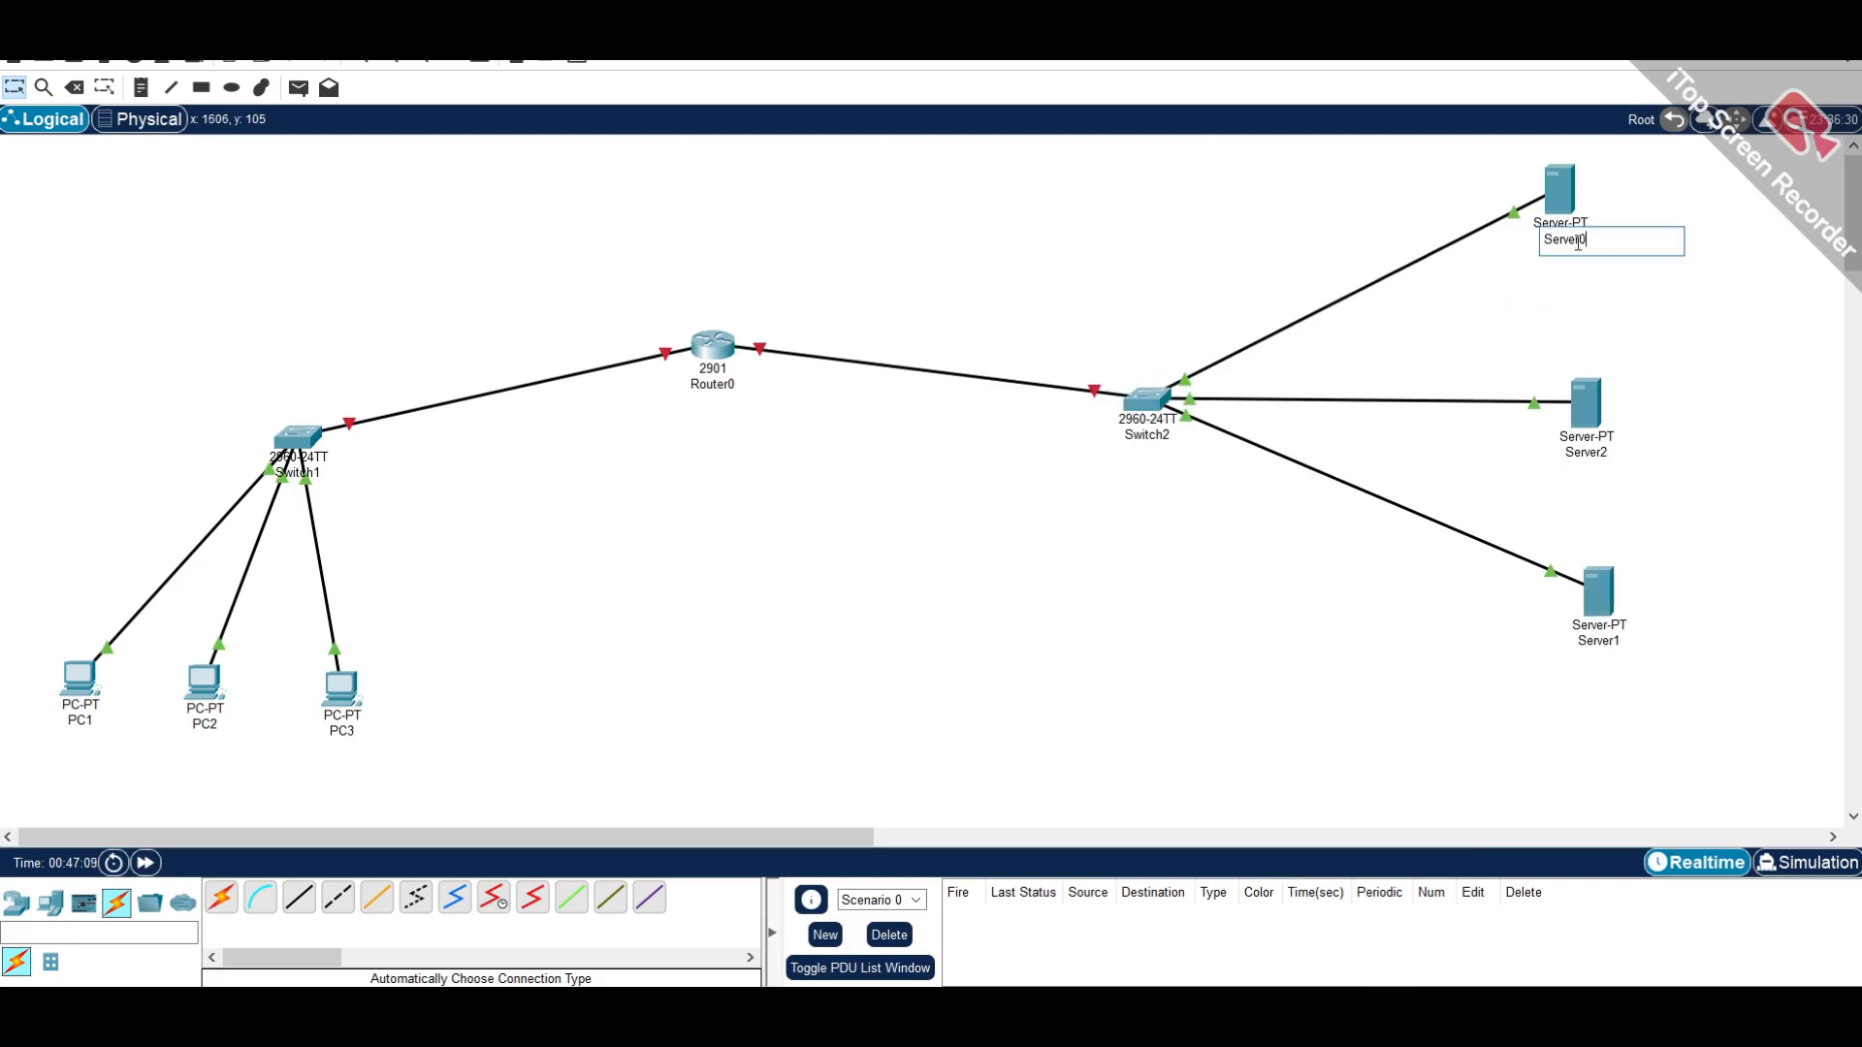
key("Tab")
key("Tab")
key("Tab")
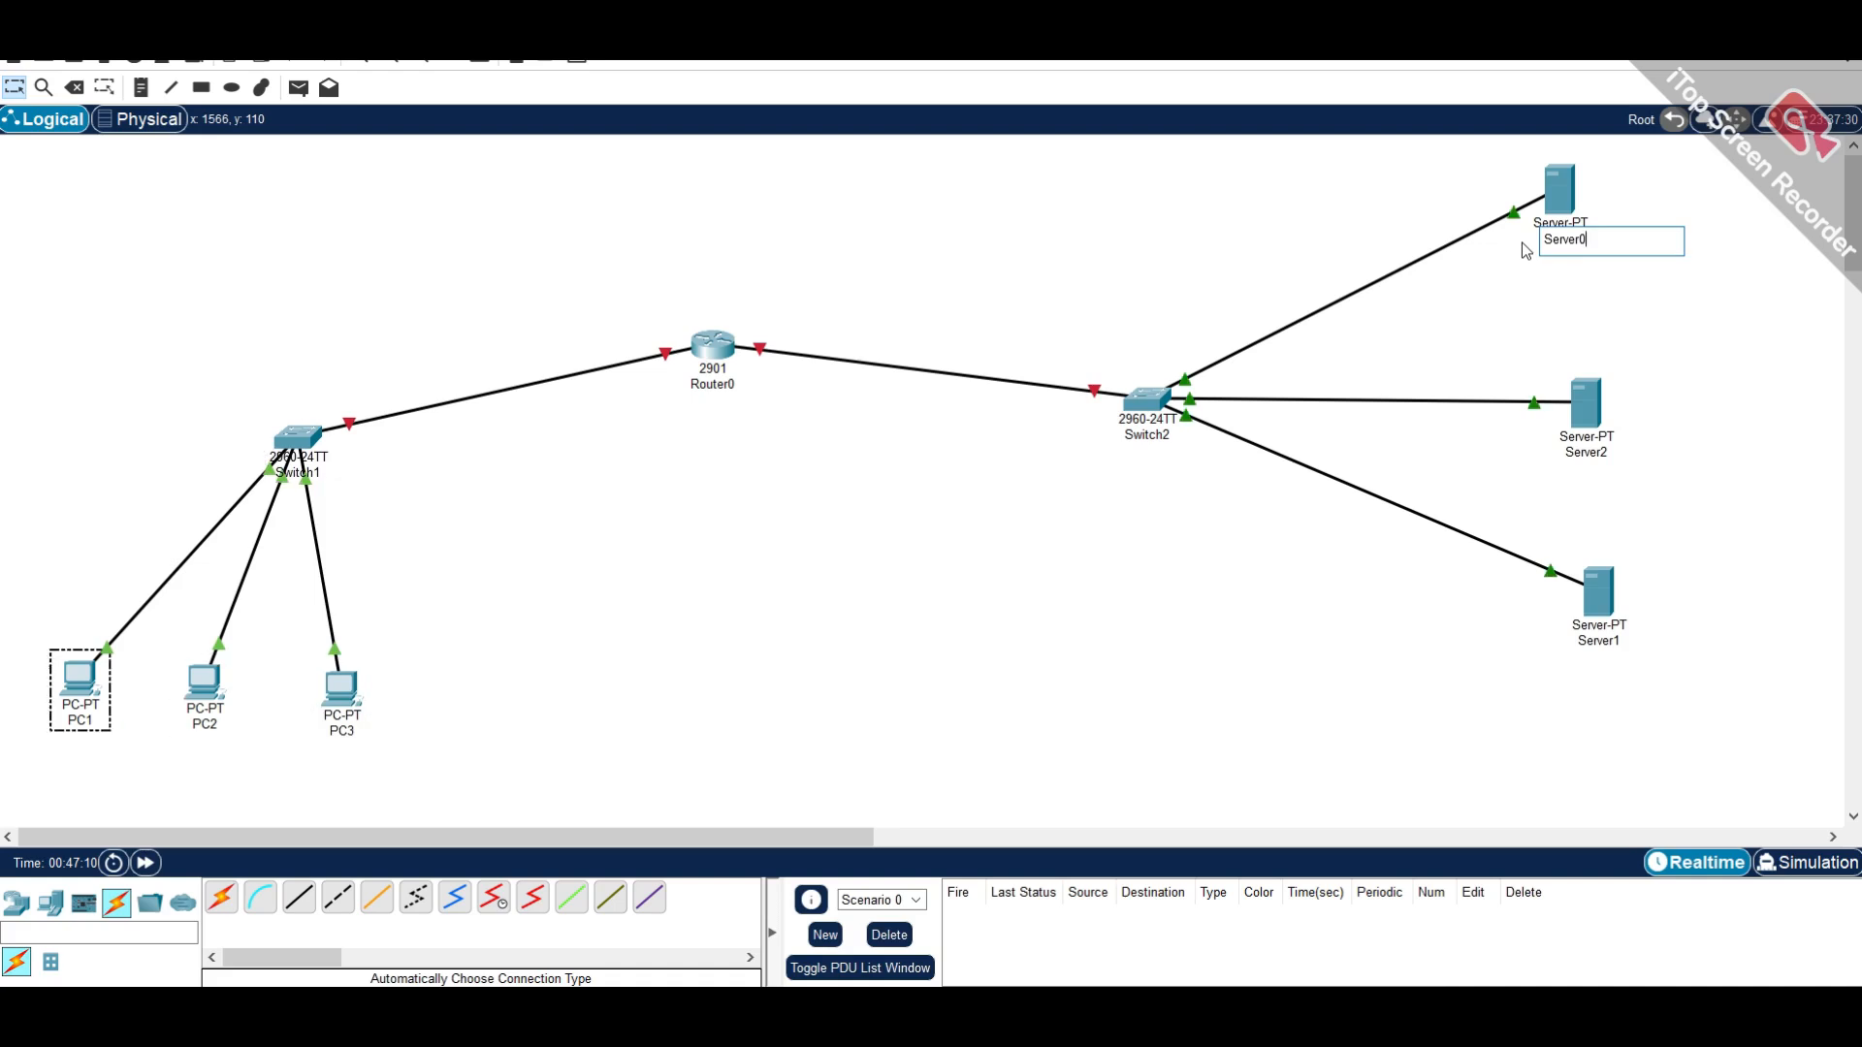
key("BackSpace")
key("BackSpace")
key("BackSpace")
key("BackSpace")
key("BackSpace")
key("BackSpace")
type("DHCP SERVER 192.16")
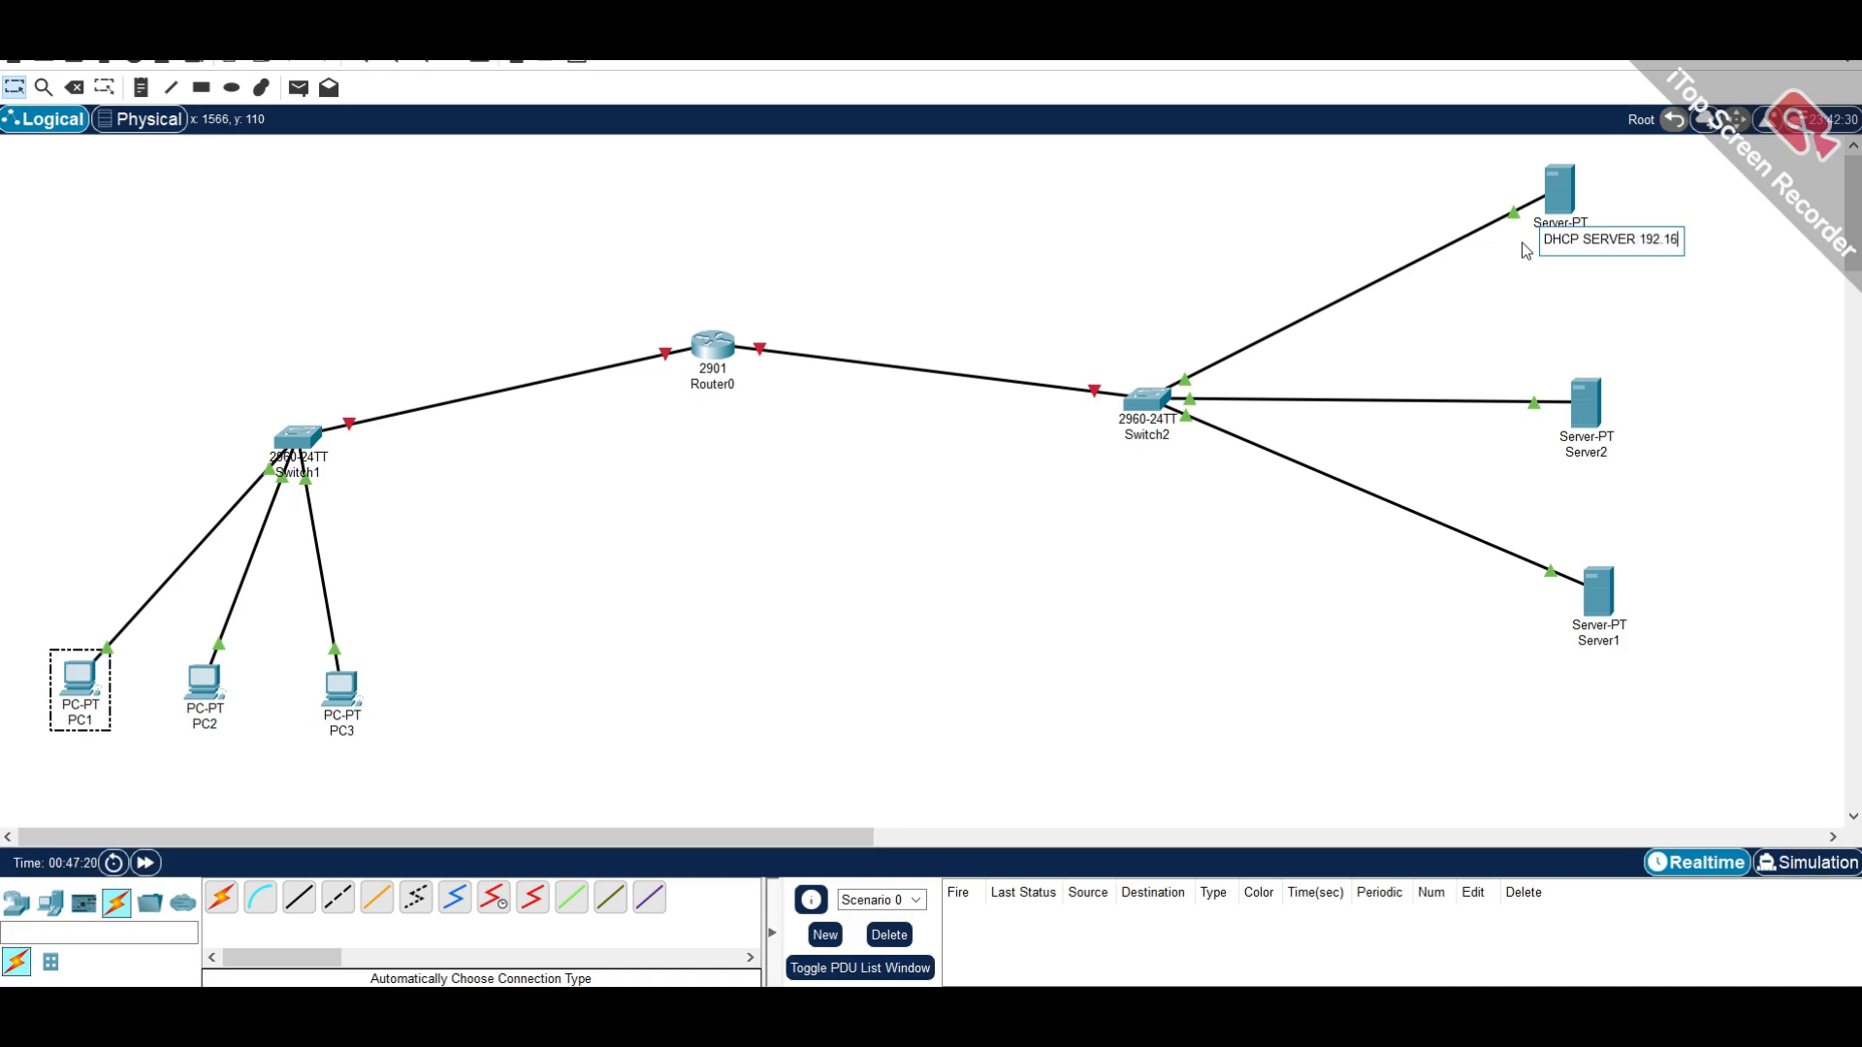
type("8.1.2")
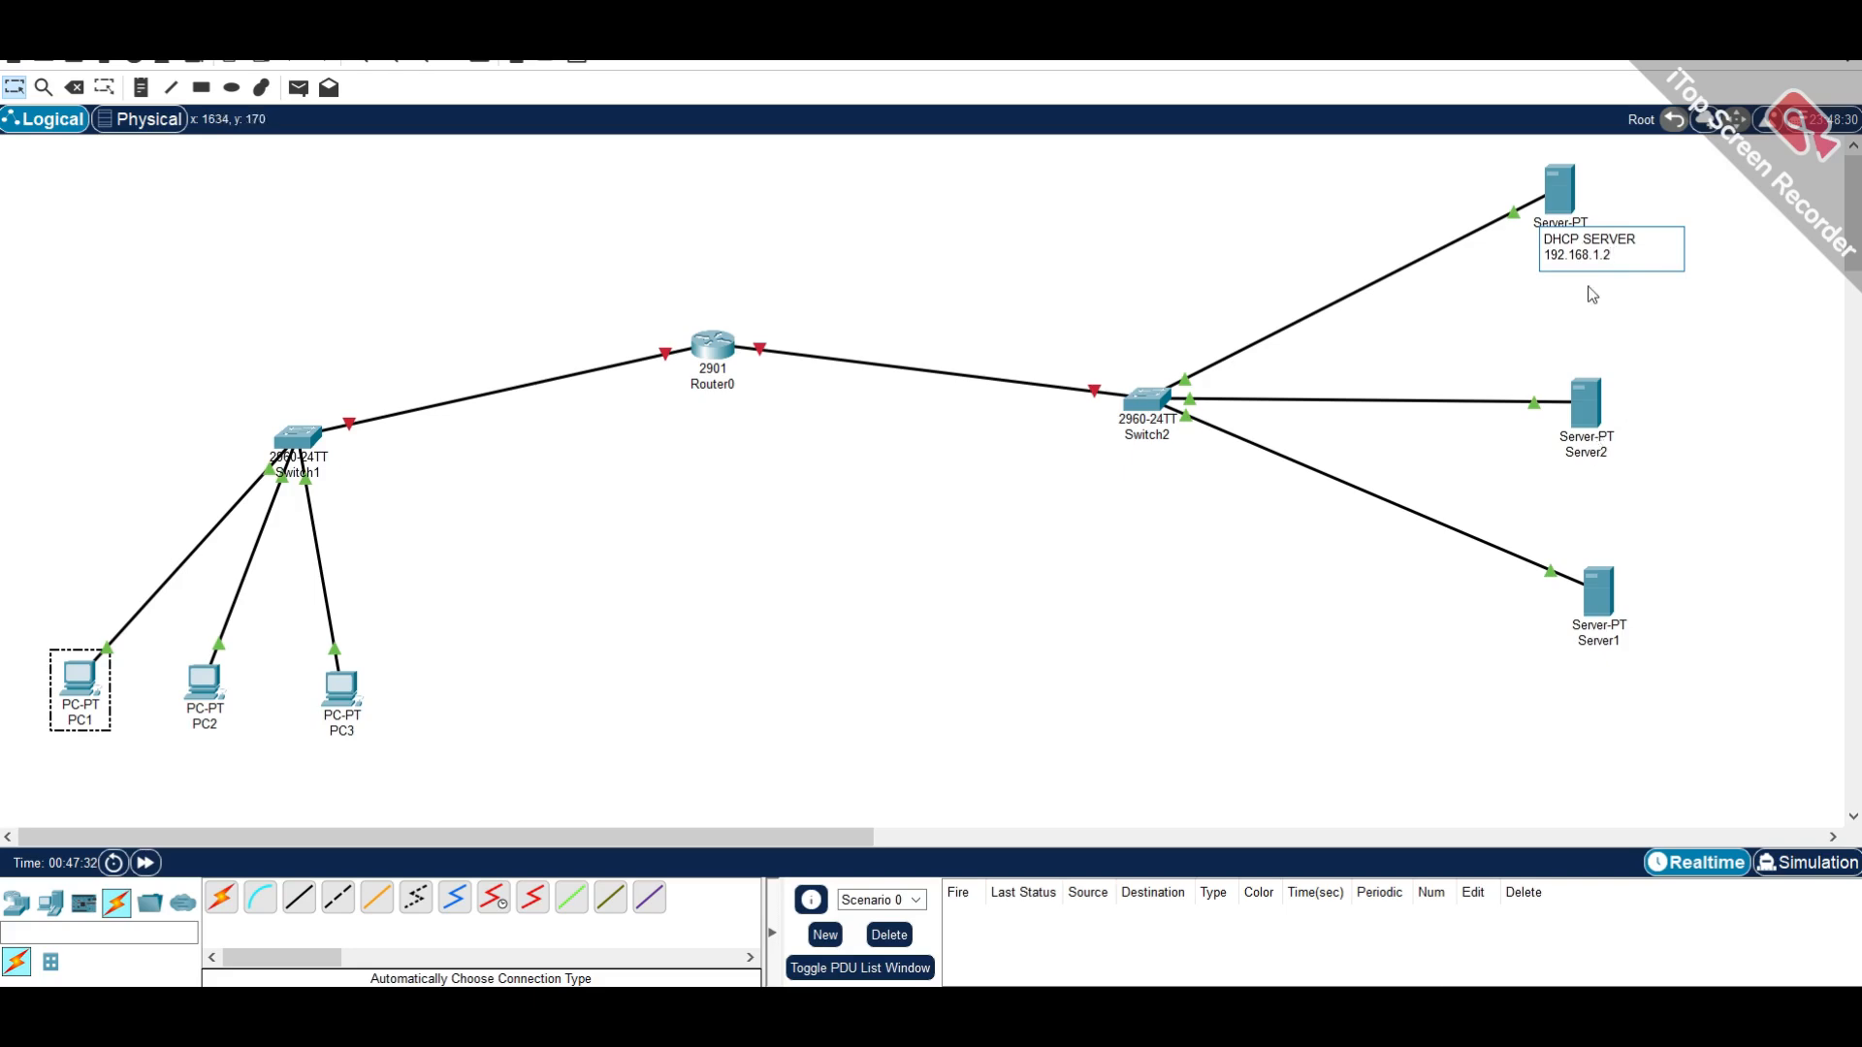
left_click_drag(1612, 255, 1542, 239)
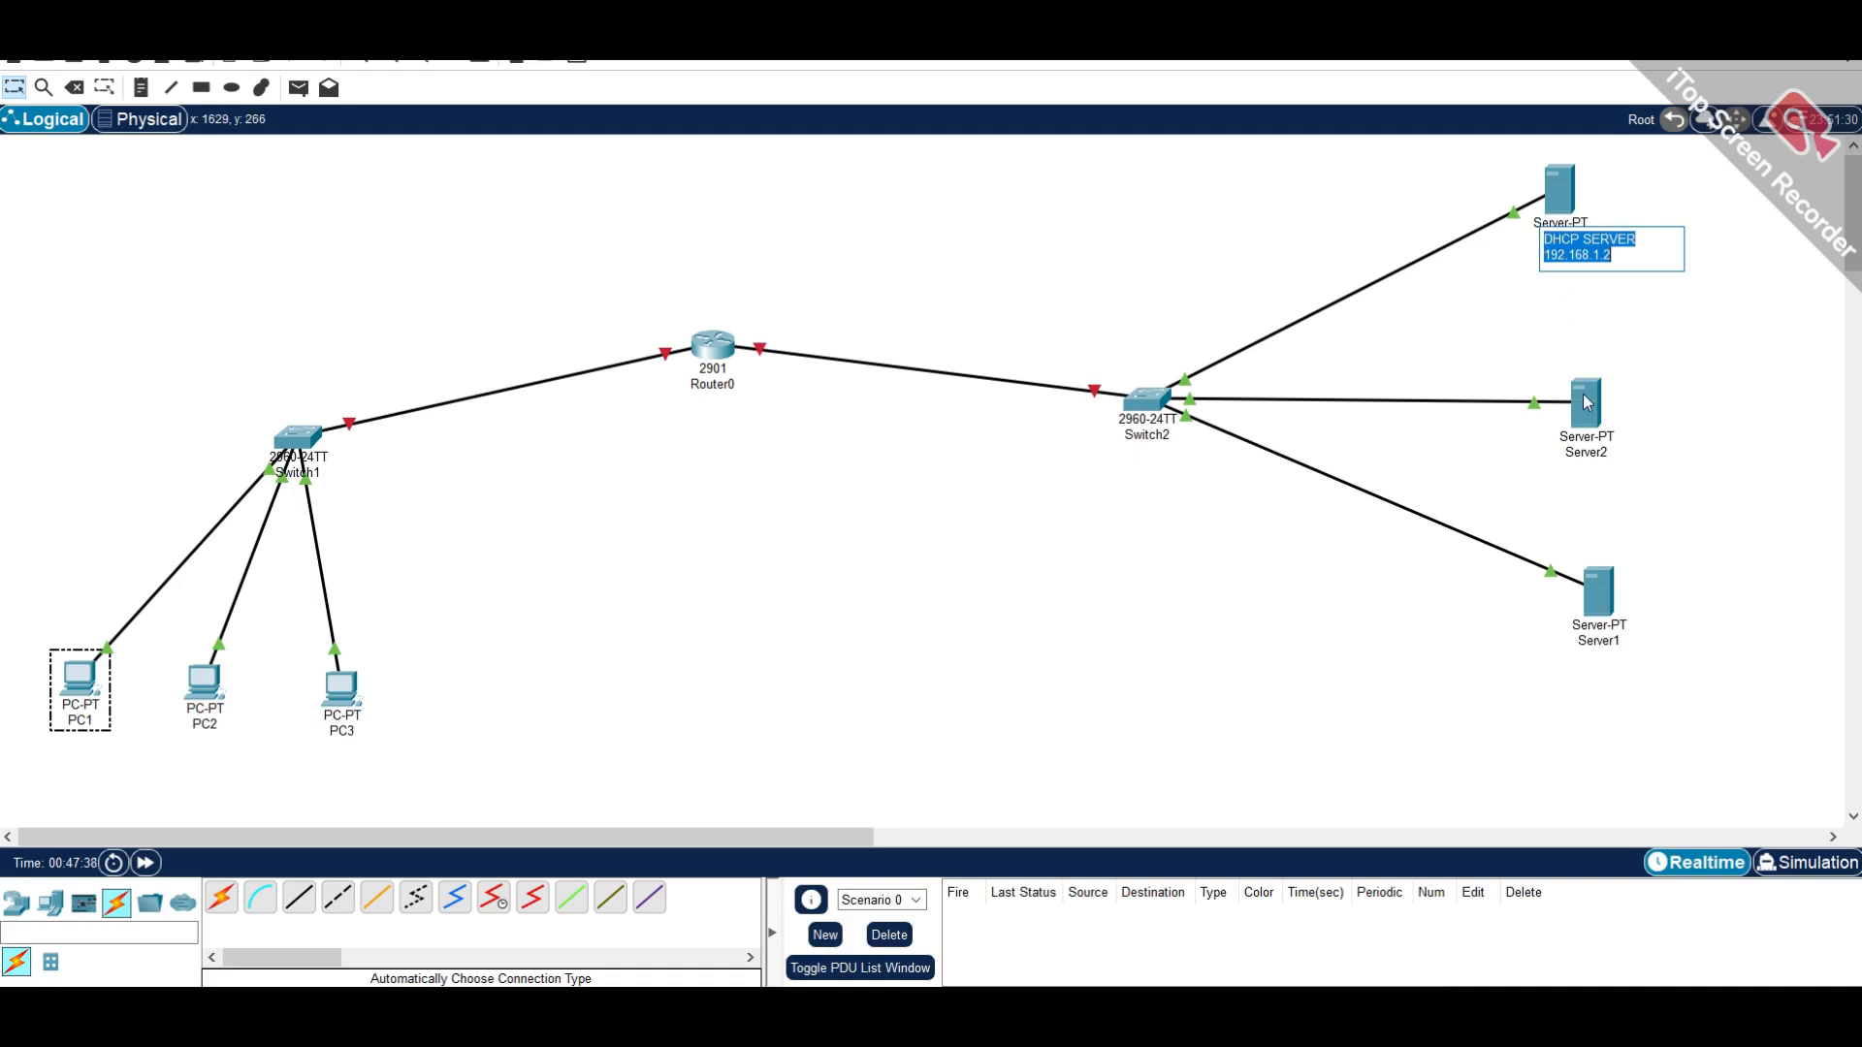
left_click(1587, 404)
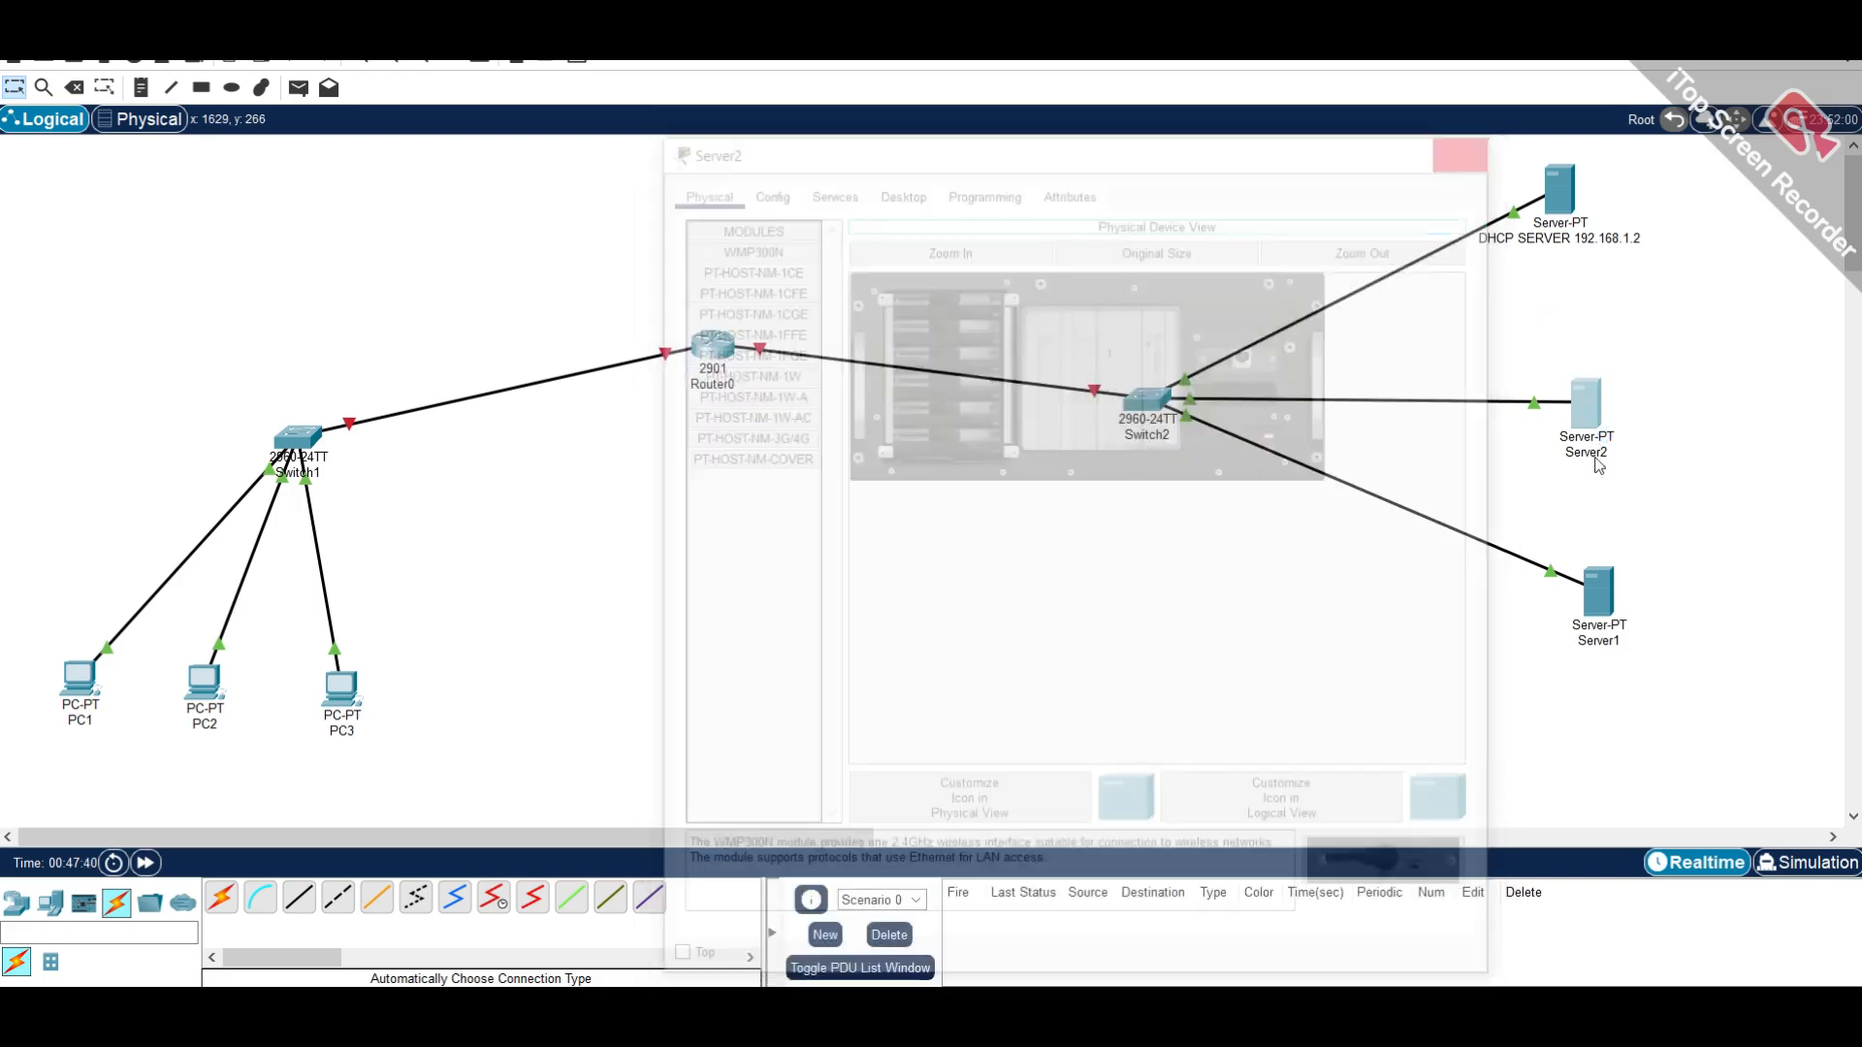
- Rename Server2 as "DNS SERVER 192.168.1.3"
left_click(1600, 449)
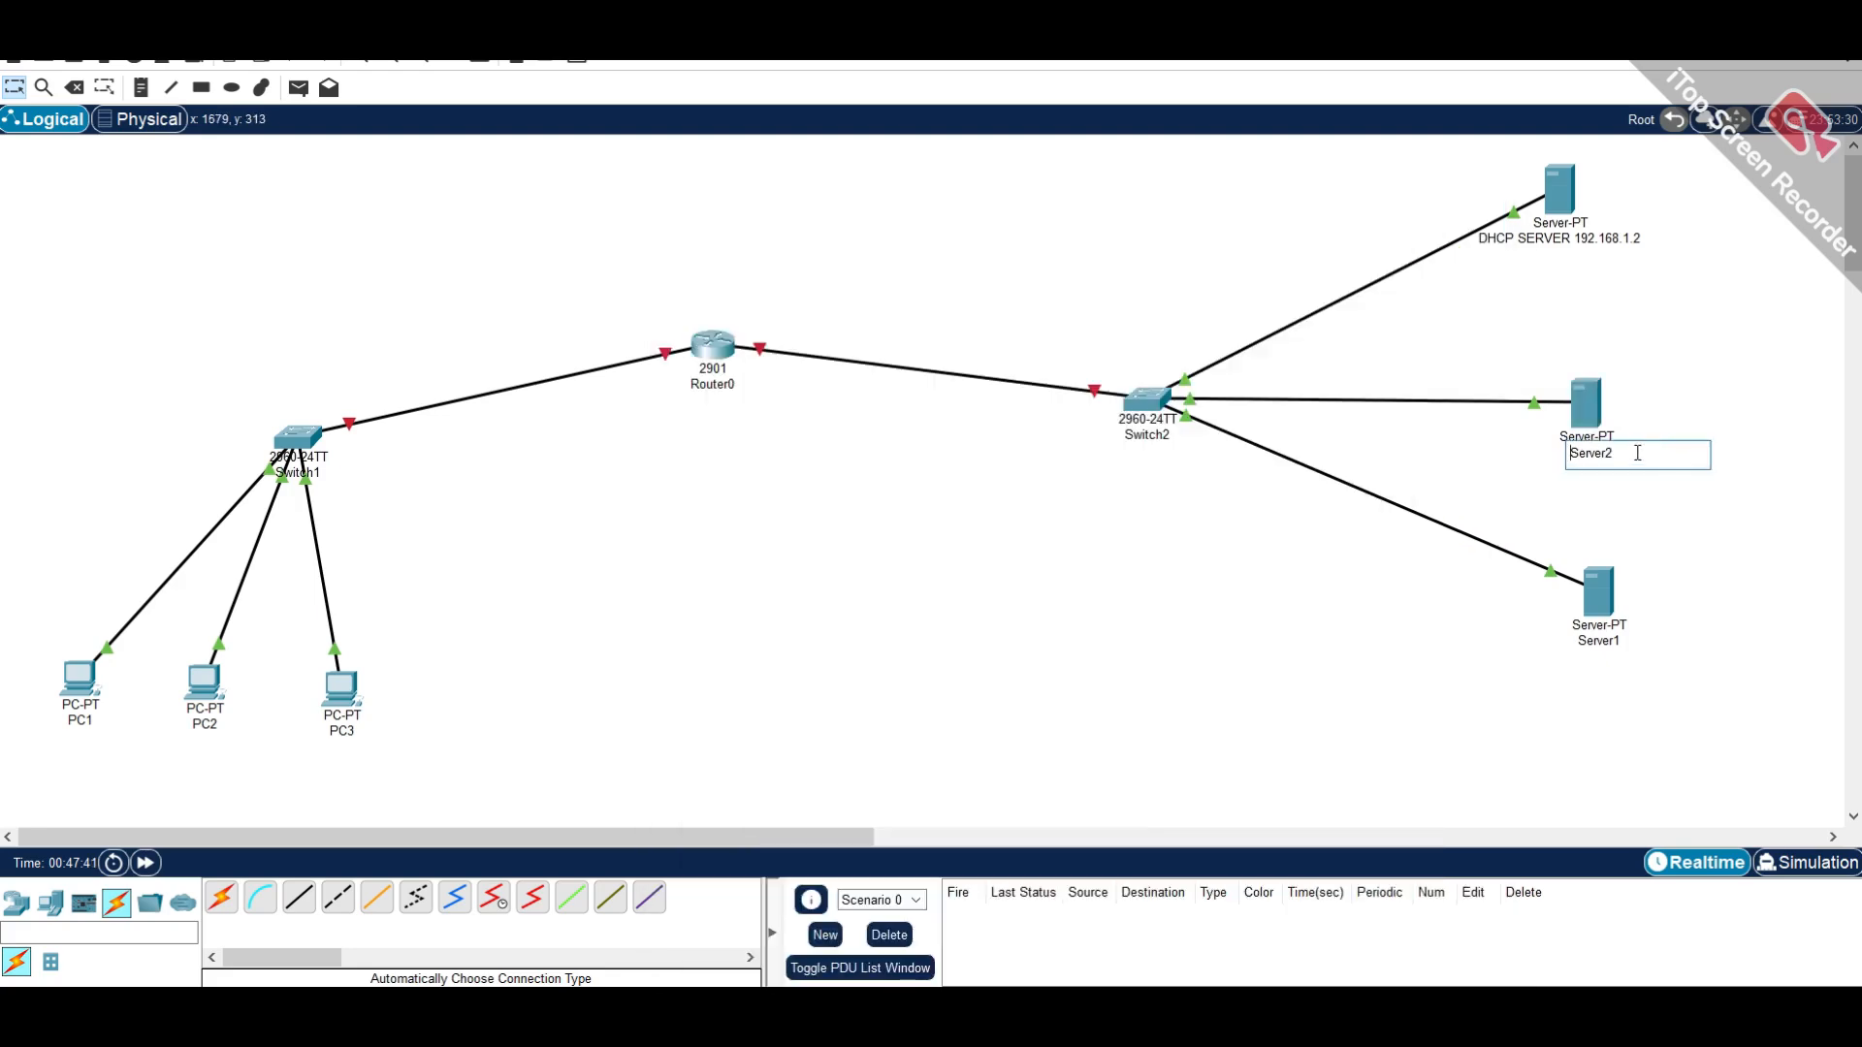
left_click_drag(1638, 452, 1558, 449)
type("d")
key("BackSpace")
type("DNS SERVER")
key("Return")
left_click(1568, 459)
type("192.168.1.3")
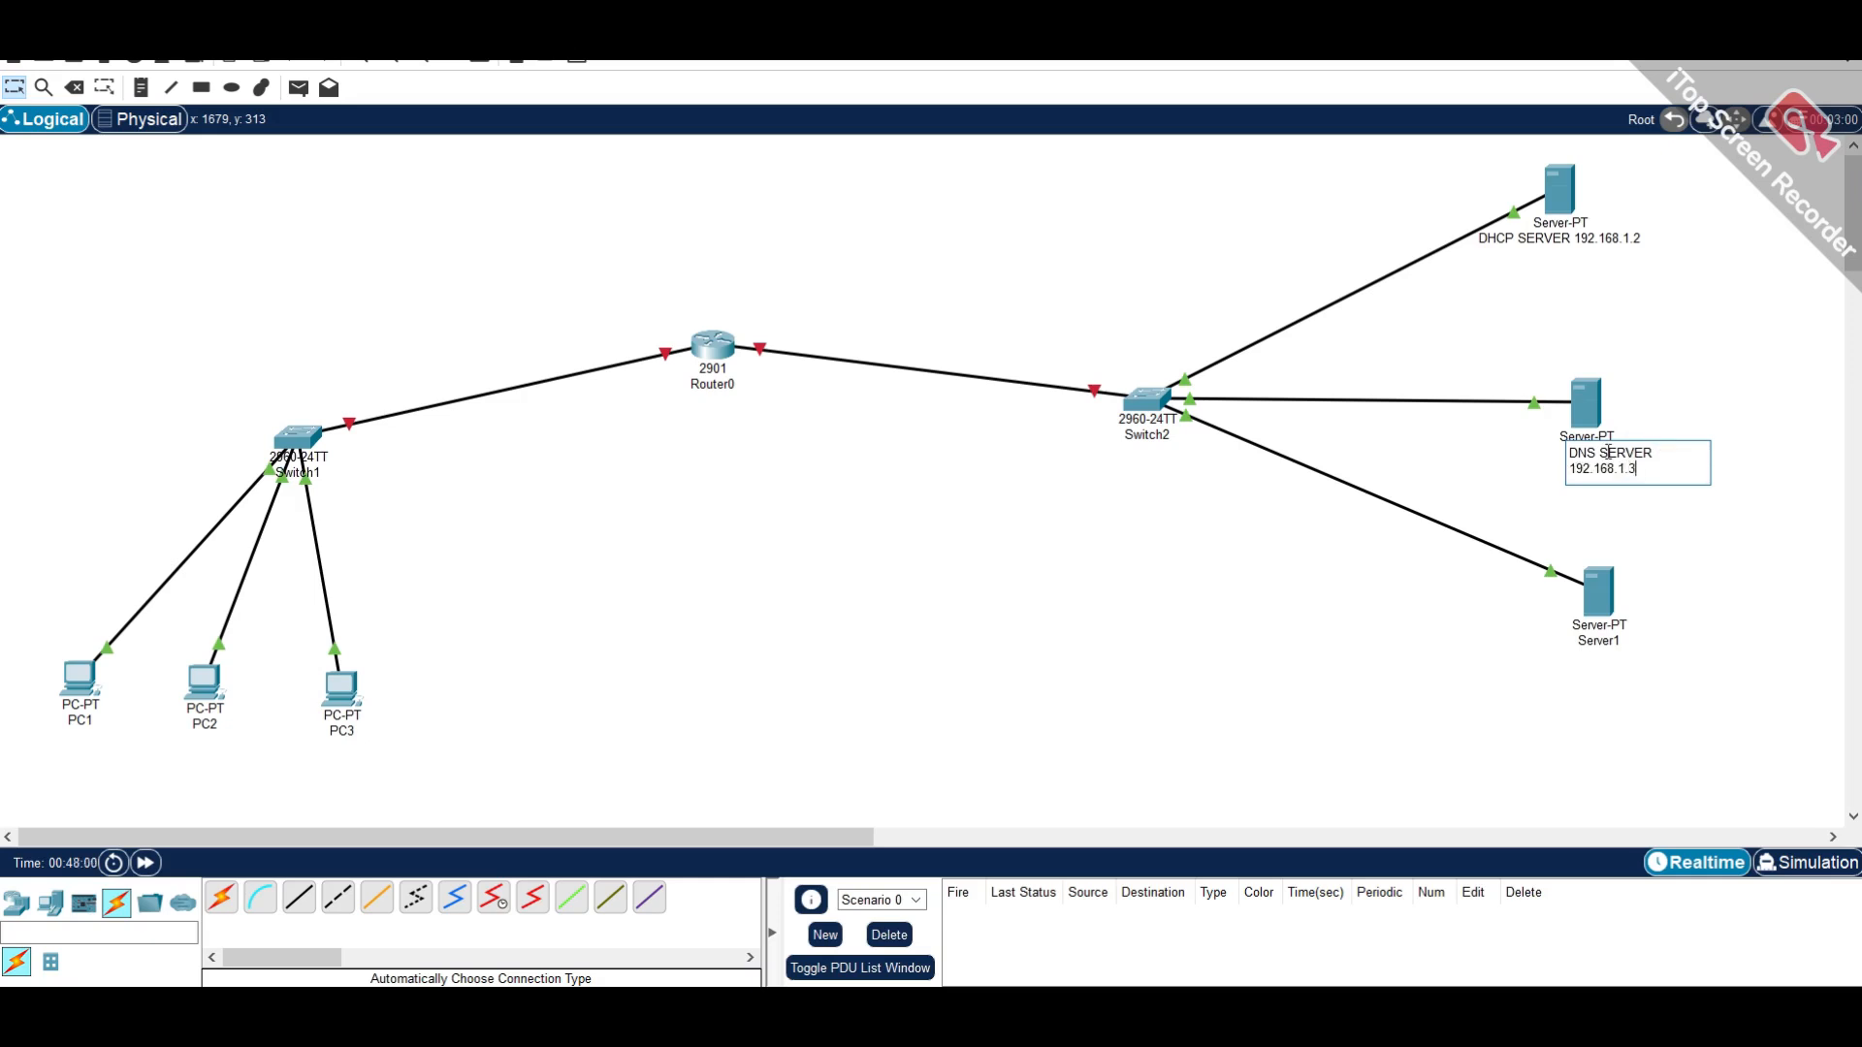
left_click(1653, 366)
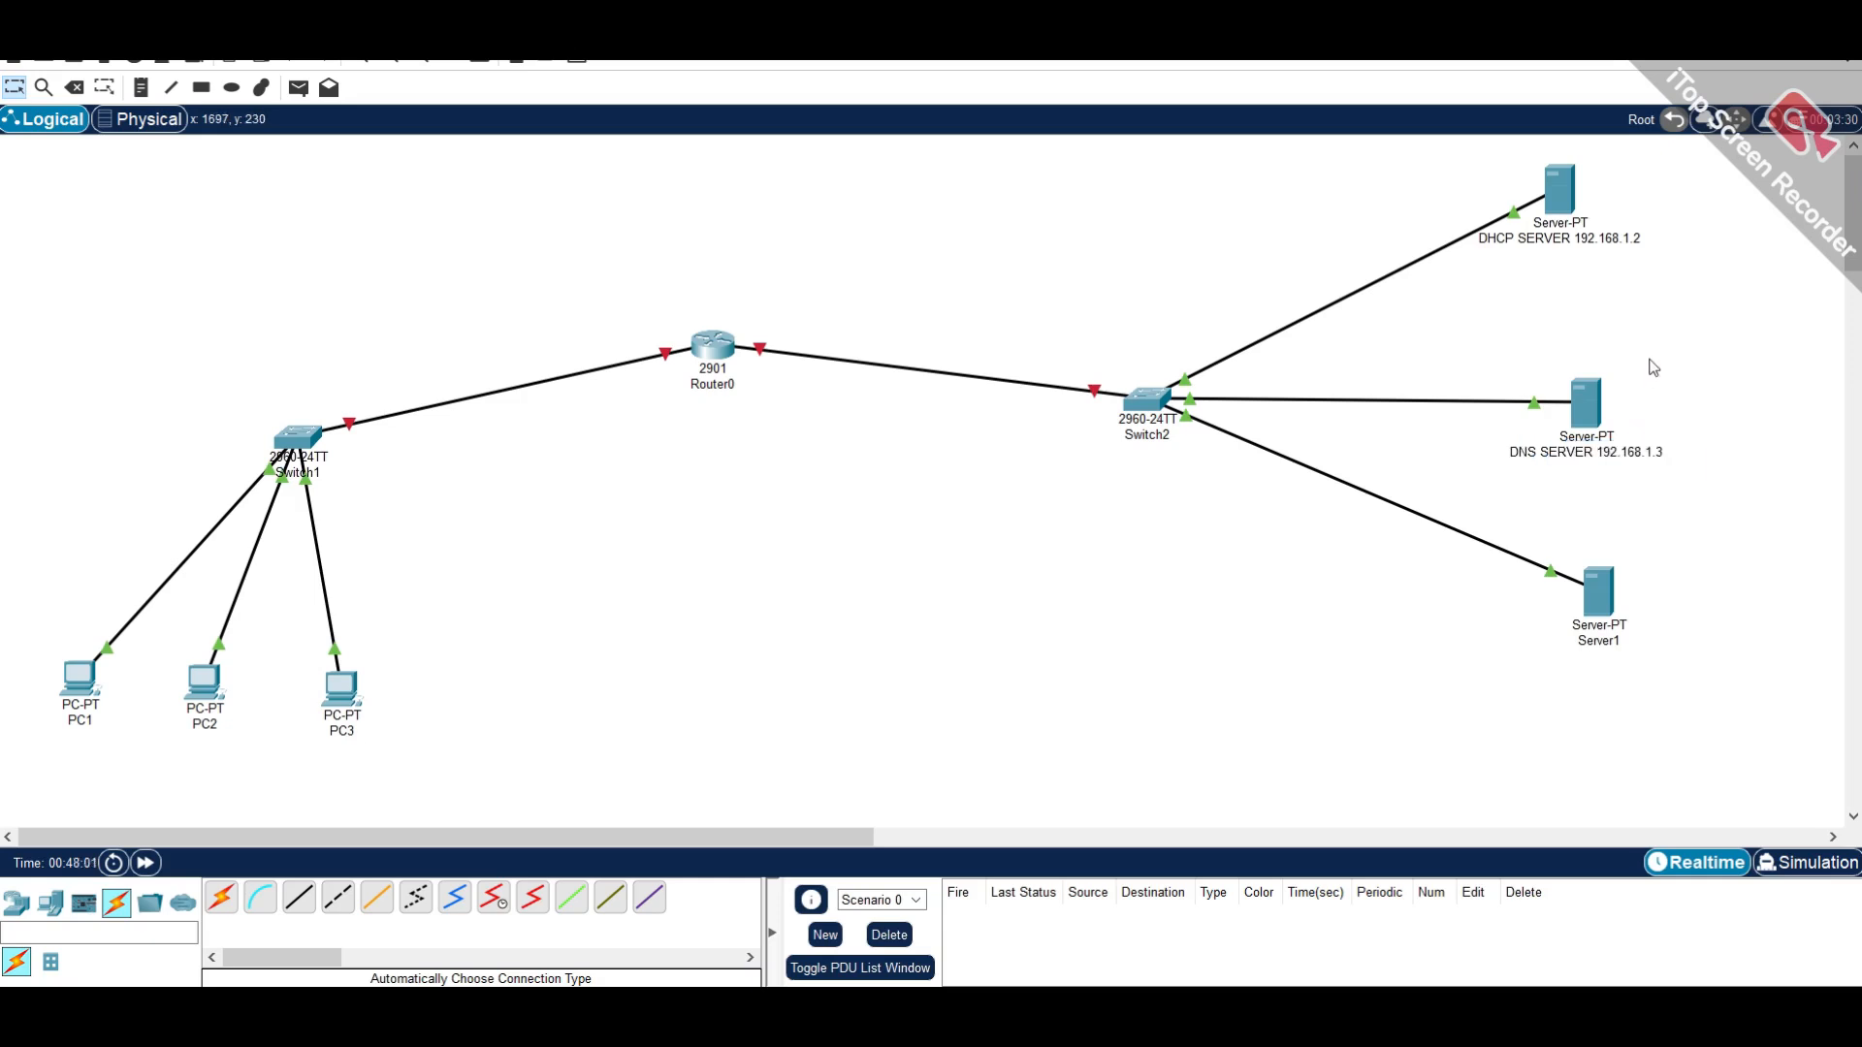
- Save the network as a Packet Tracer activity file named PRAC12 in the saves folder
key("ctrl+s")
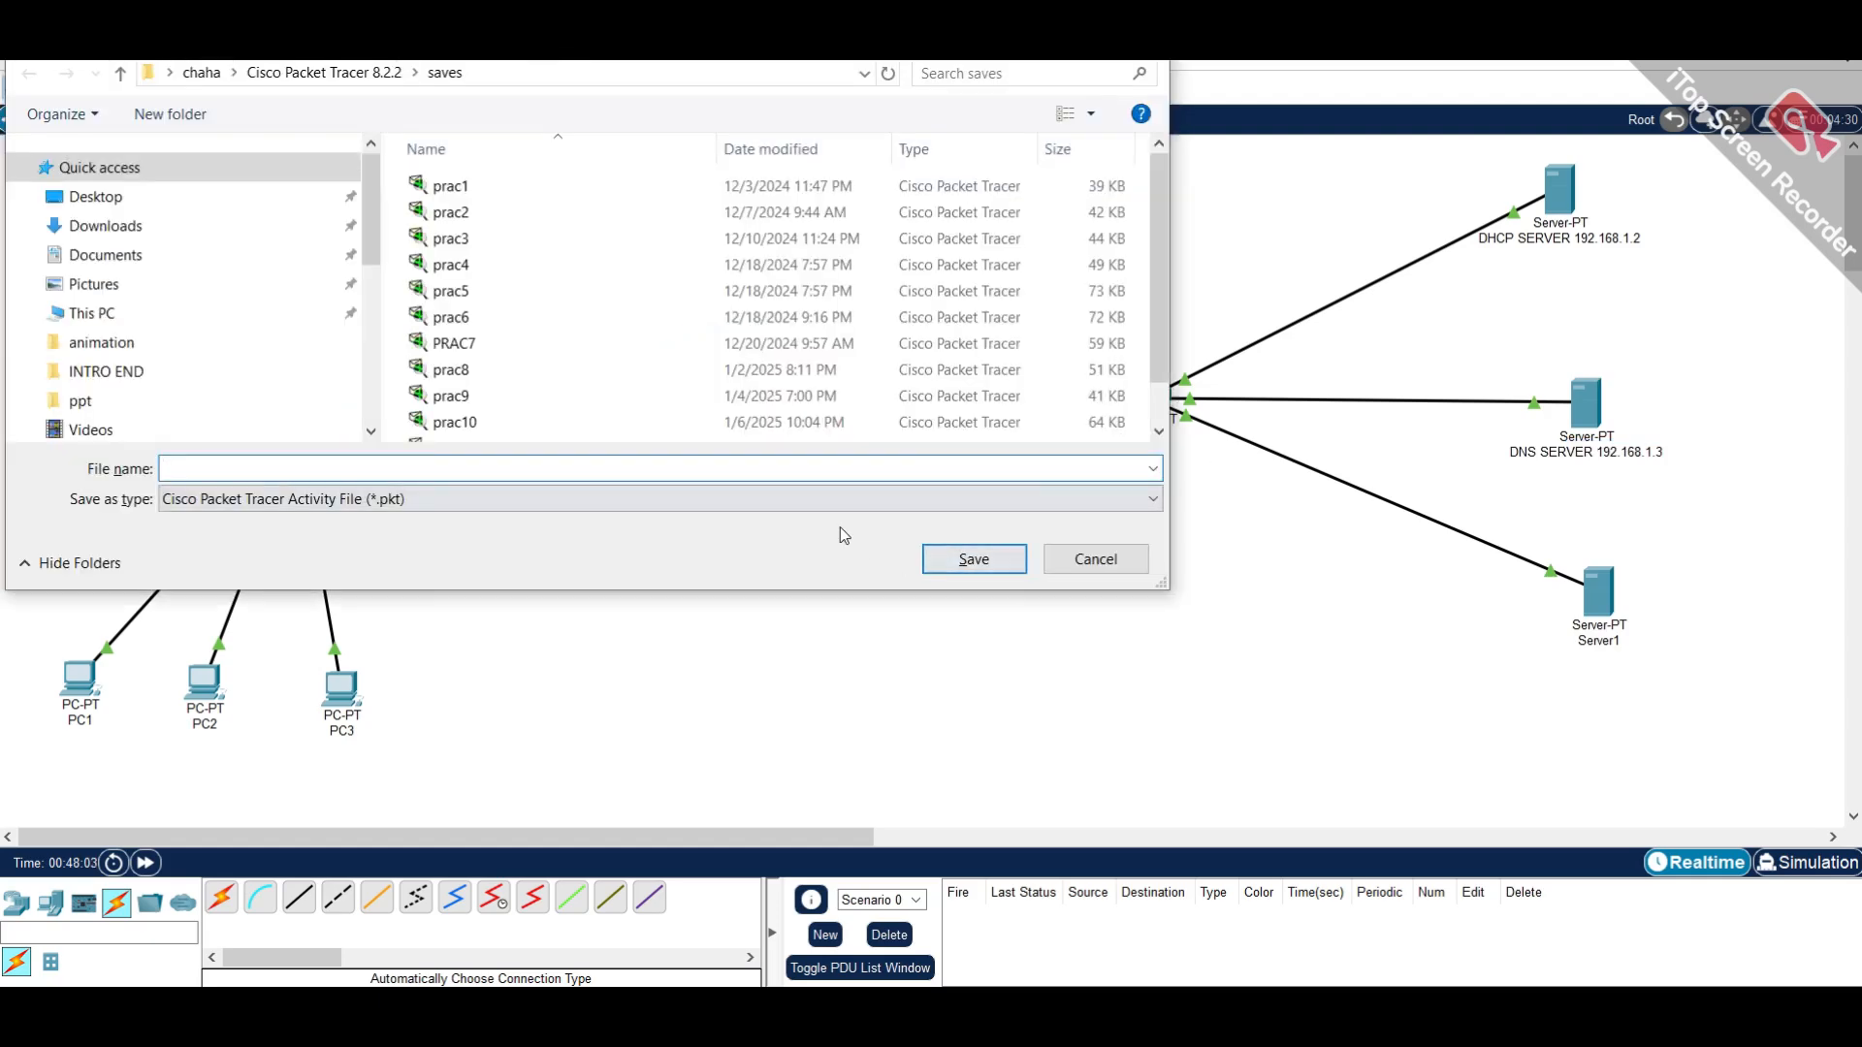
type("PRAC11")
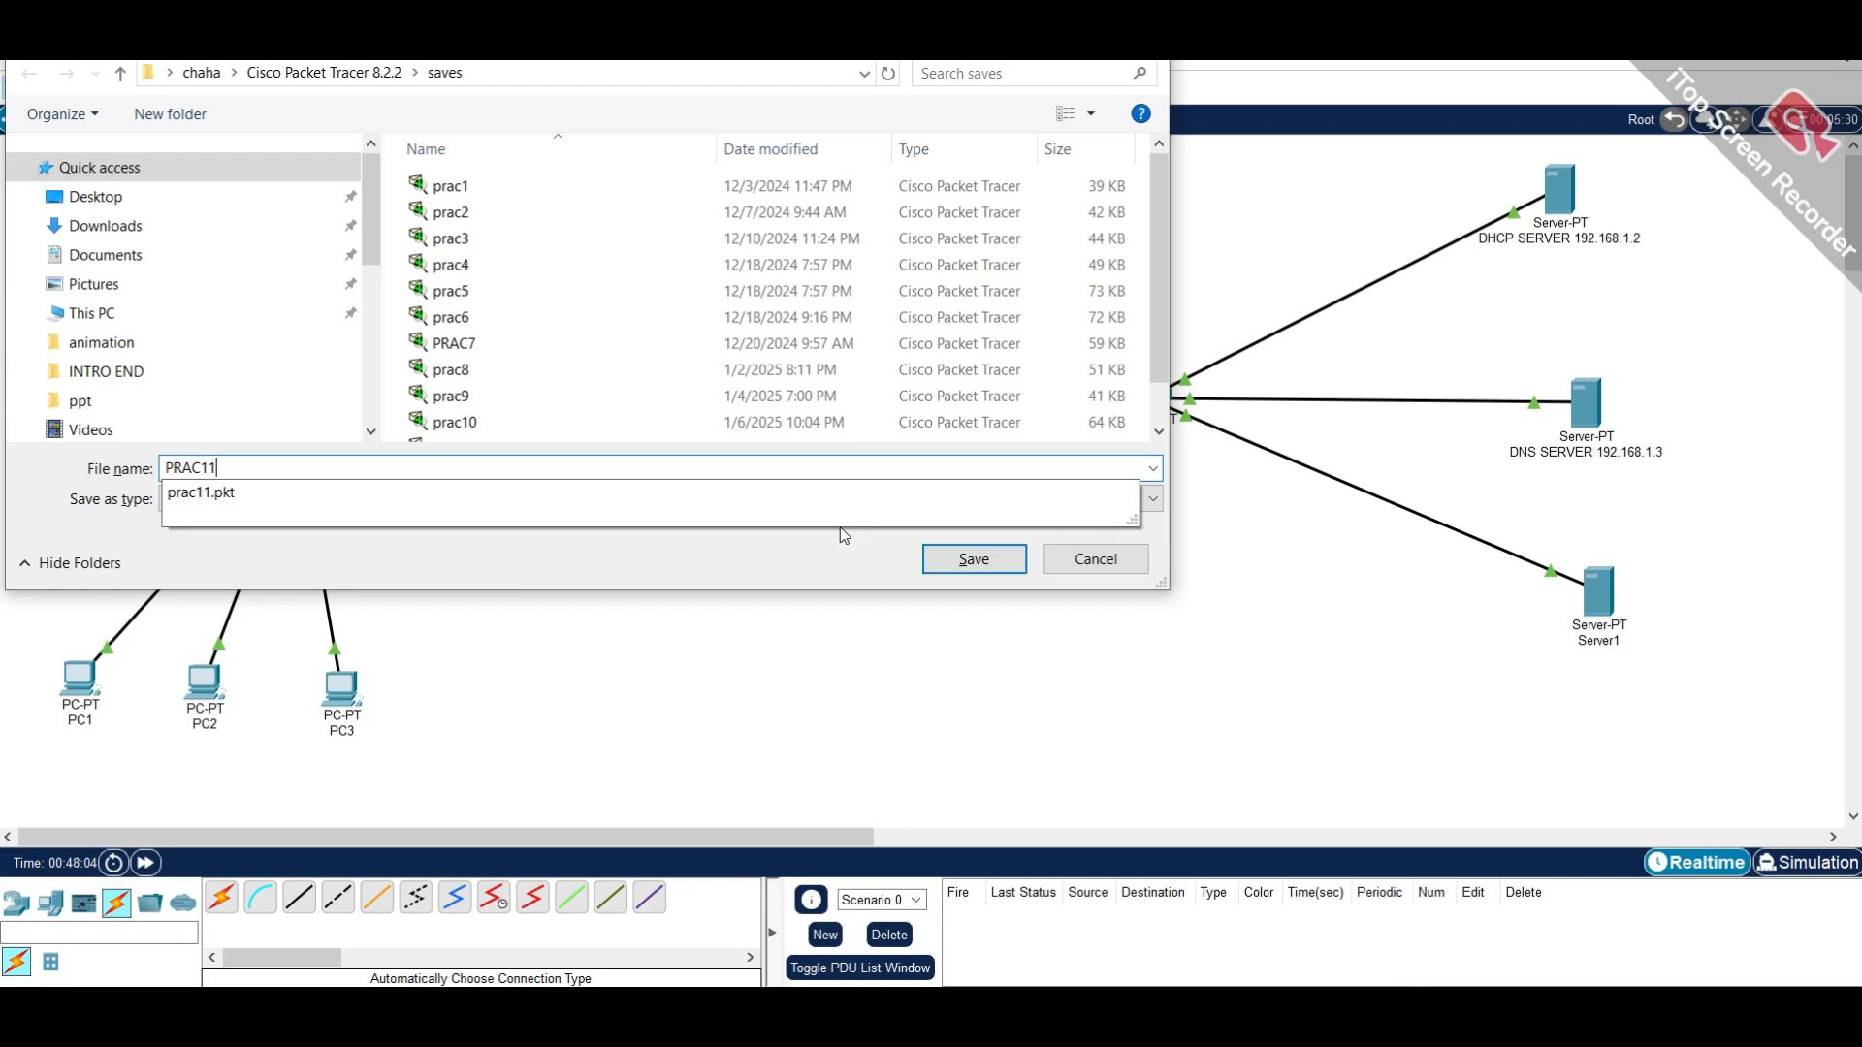
key("BackSpace")
type("2")
key("Return")
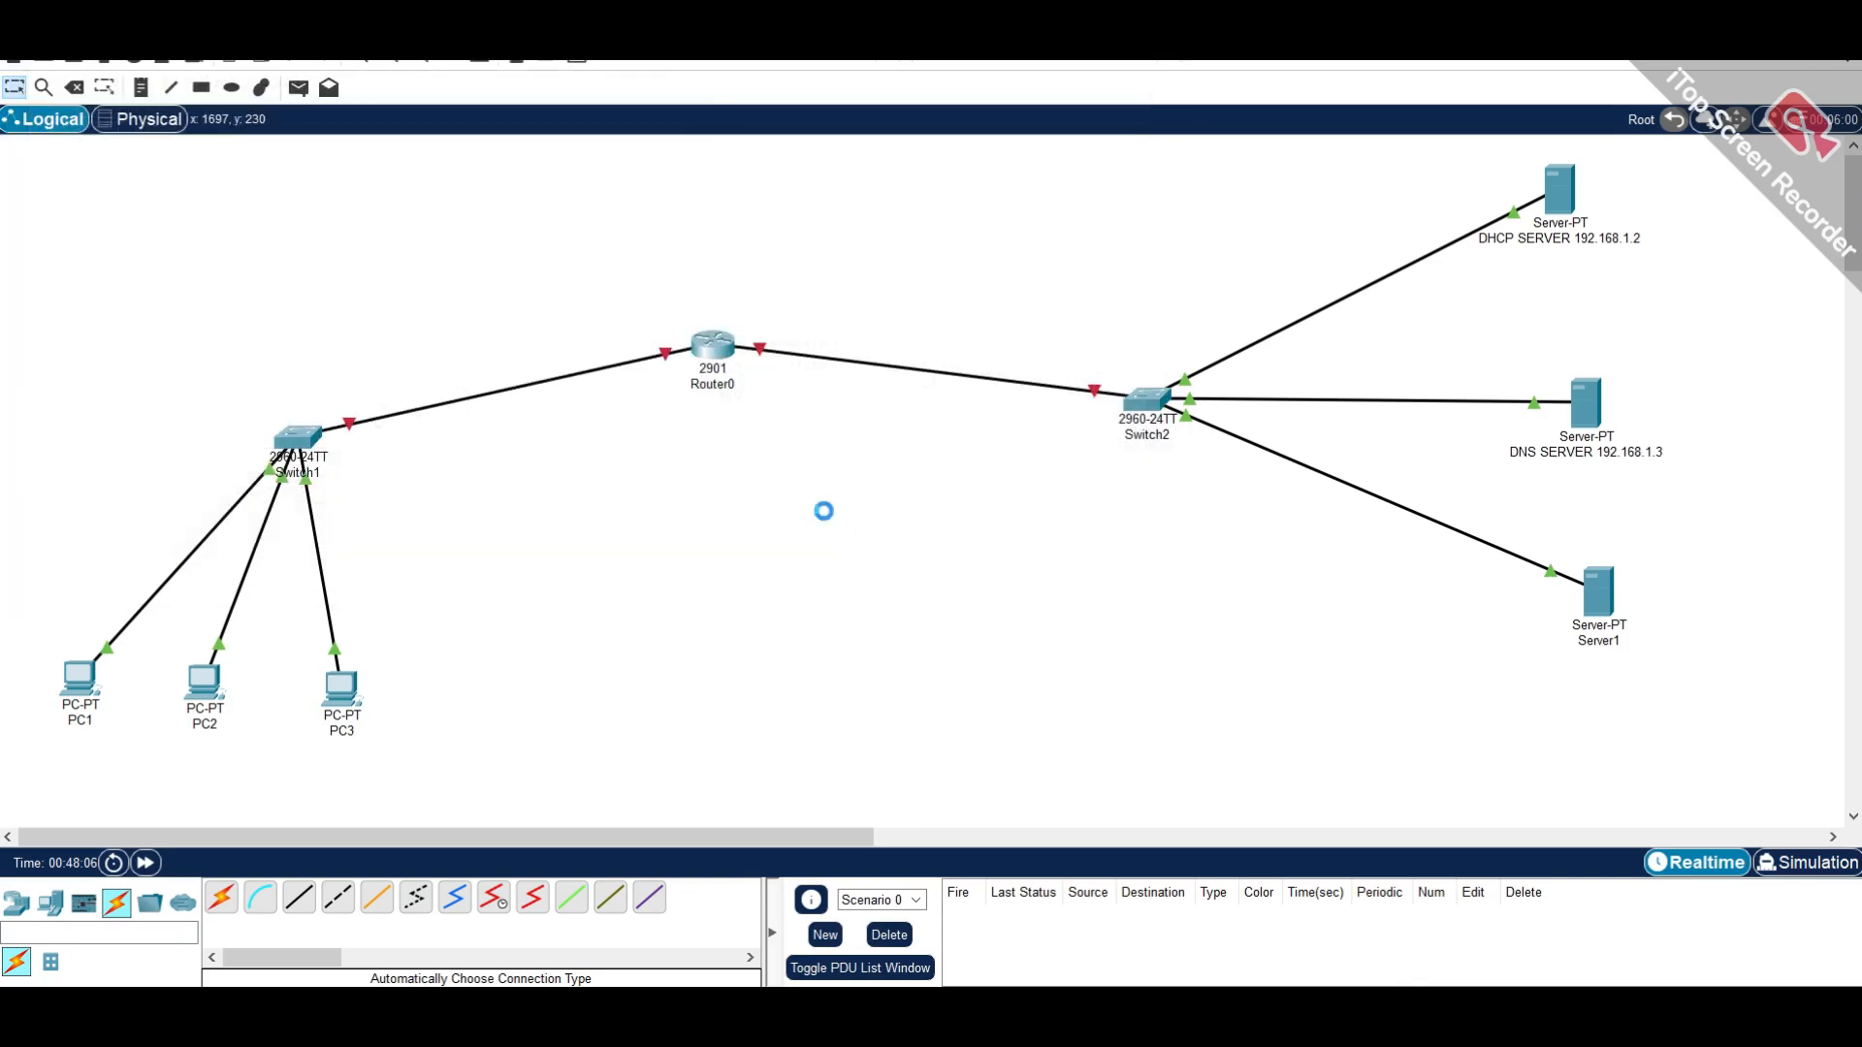
- Rename Server1 as "WEB SERVER 192.168.1.4" and save the file
left_click(1612, 640)
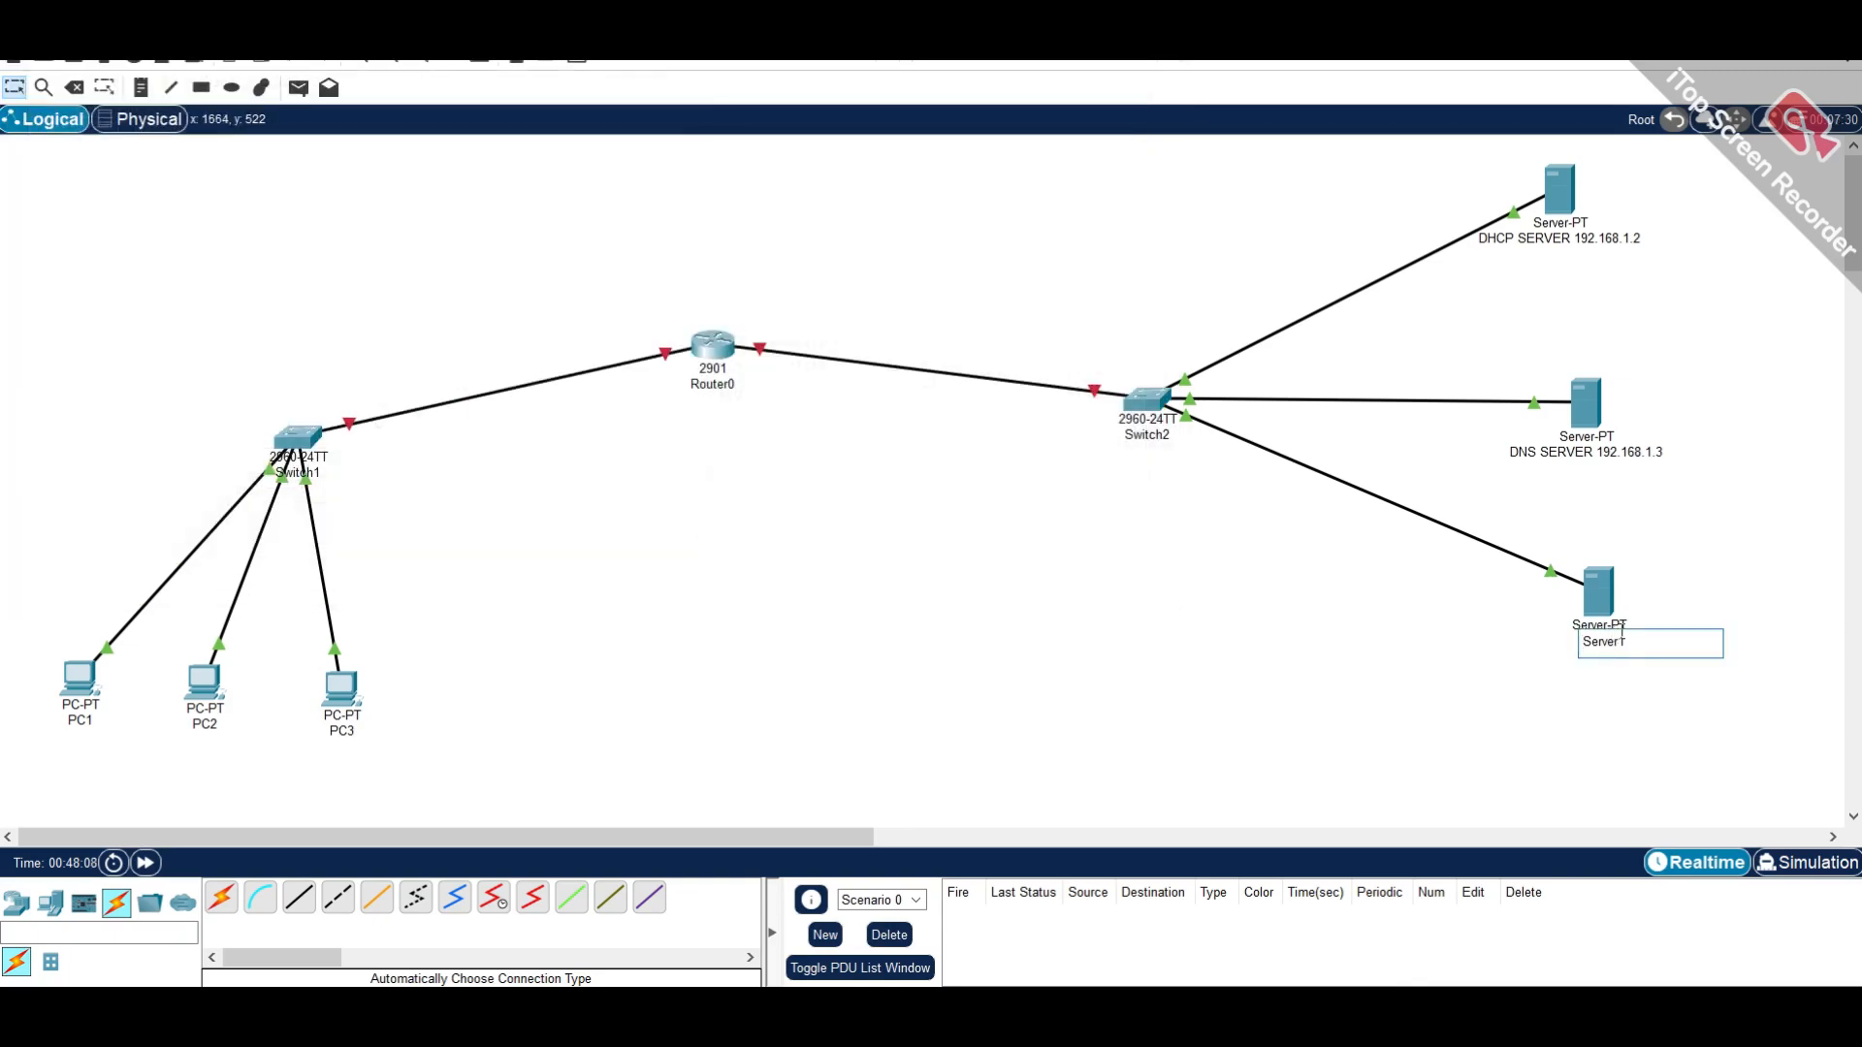
double_click(1605, 644)
type("WEB SERVER")
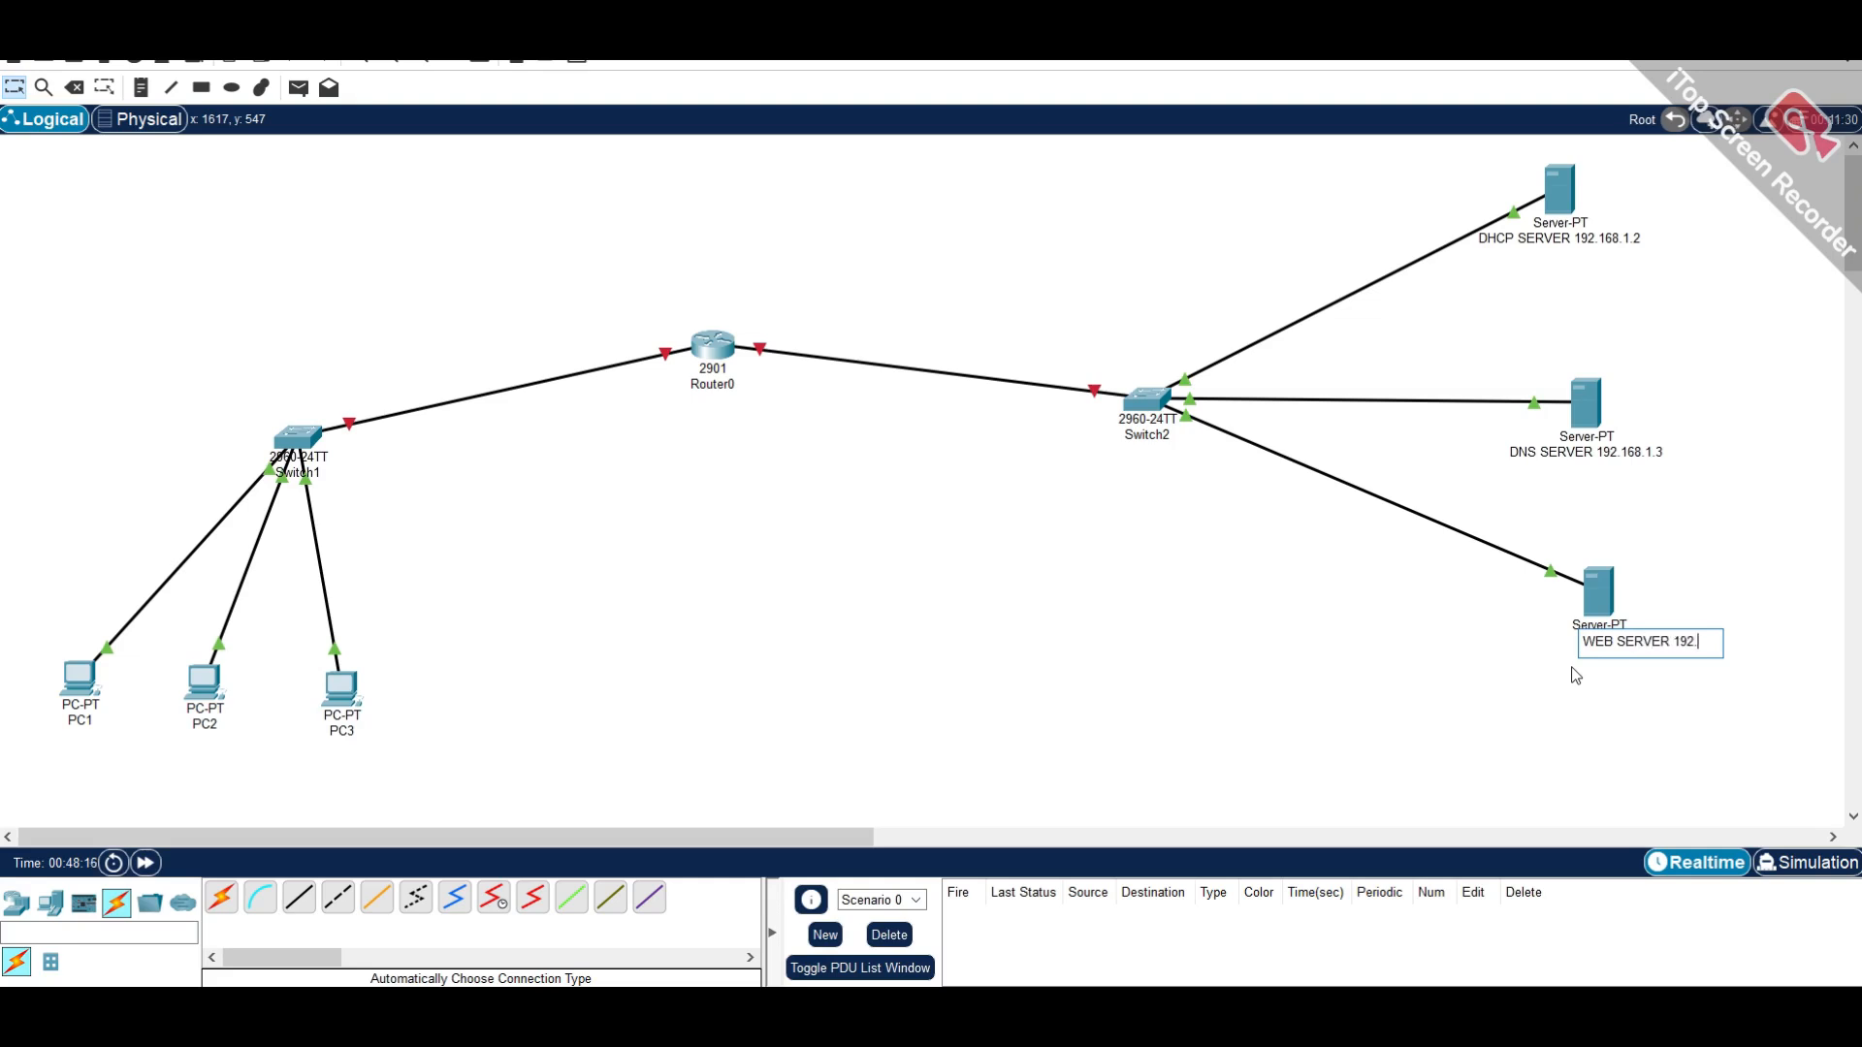
type(" 192.168.1.4")
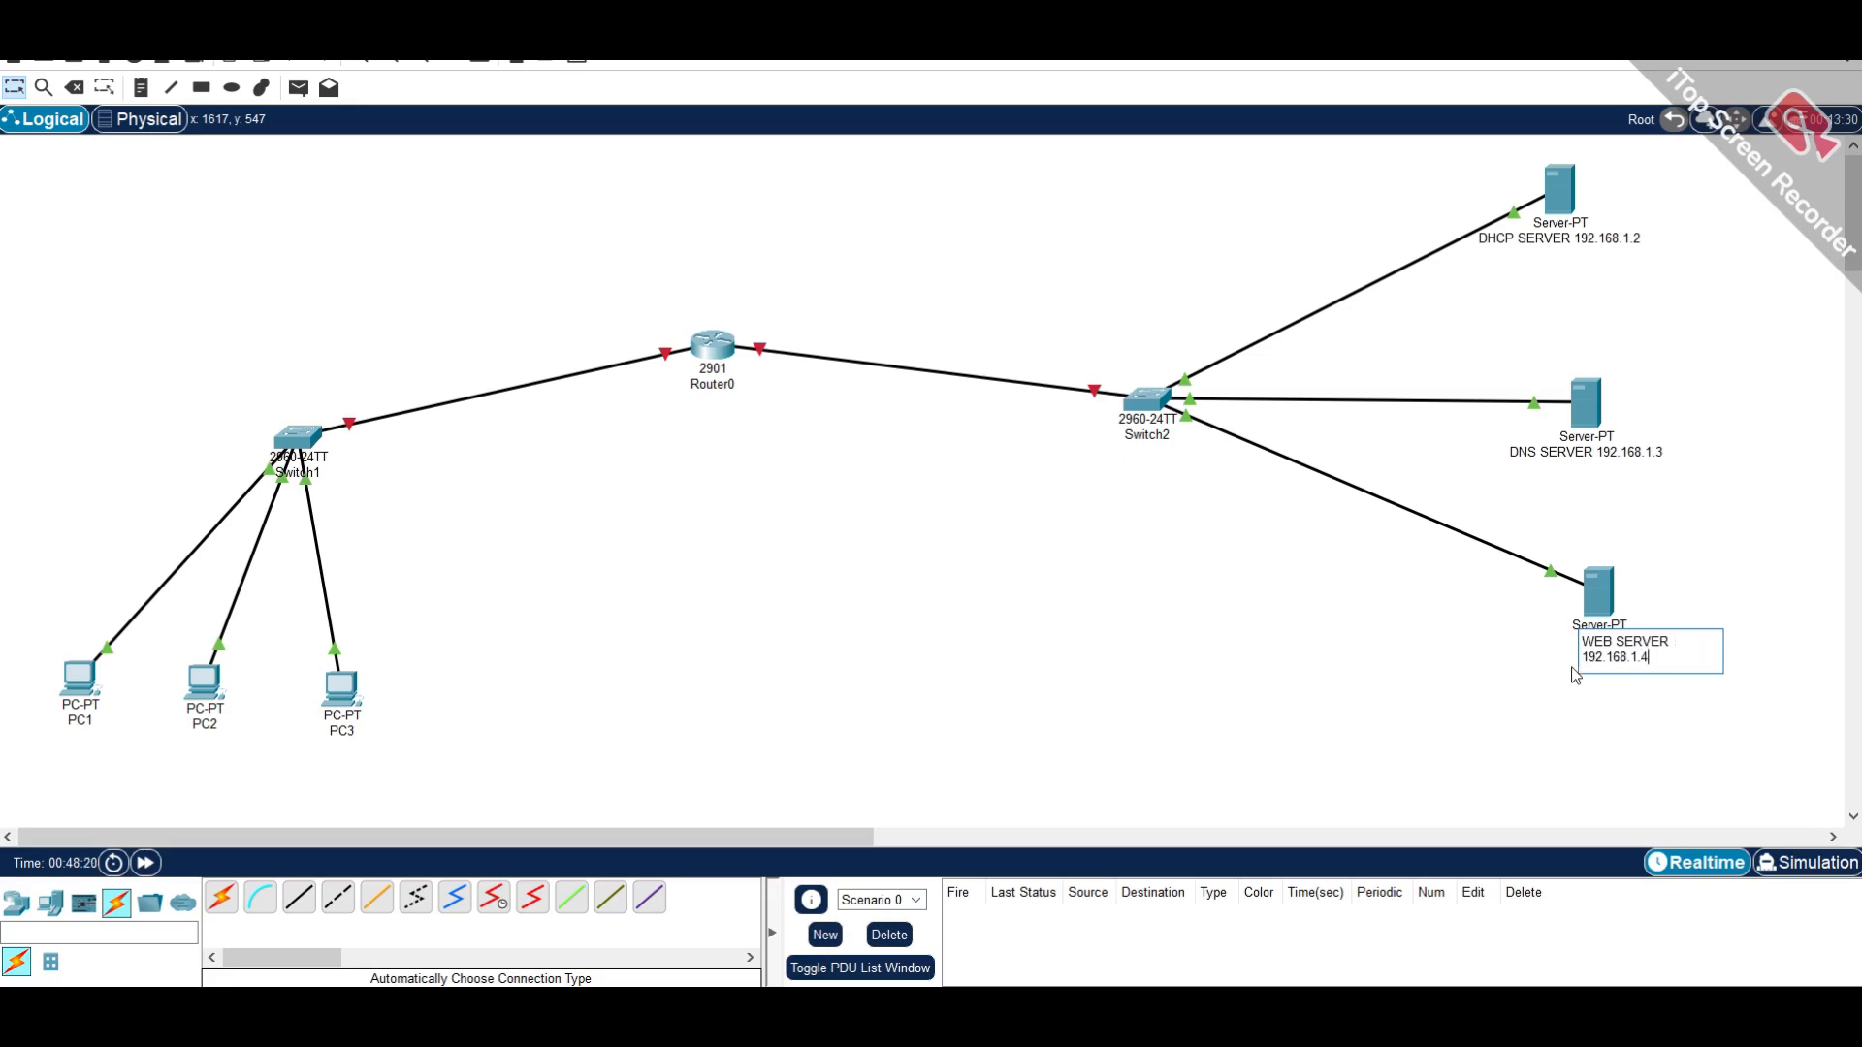
left_click(1742, 479)
key("ctrl+s")
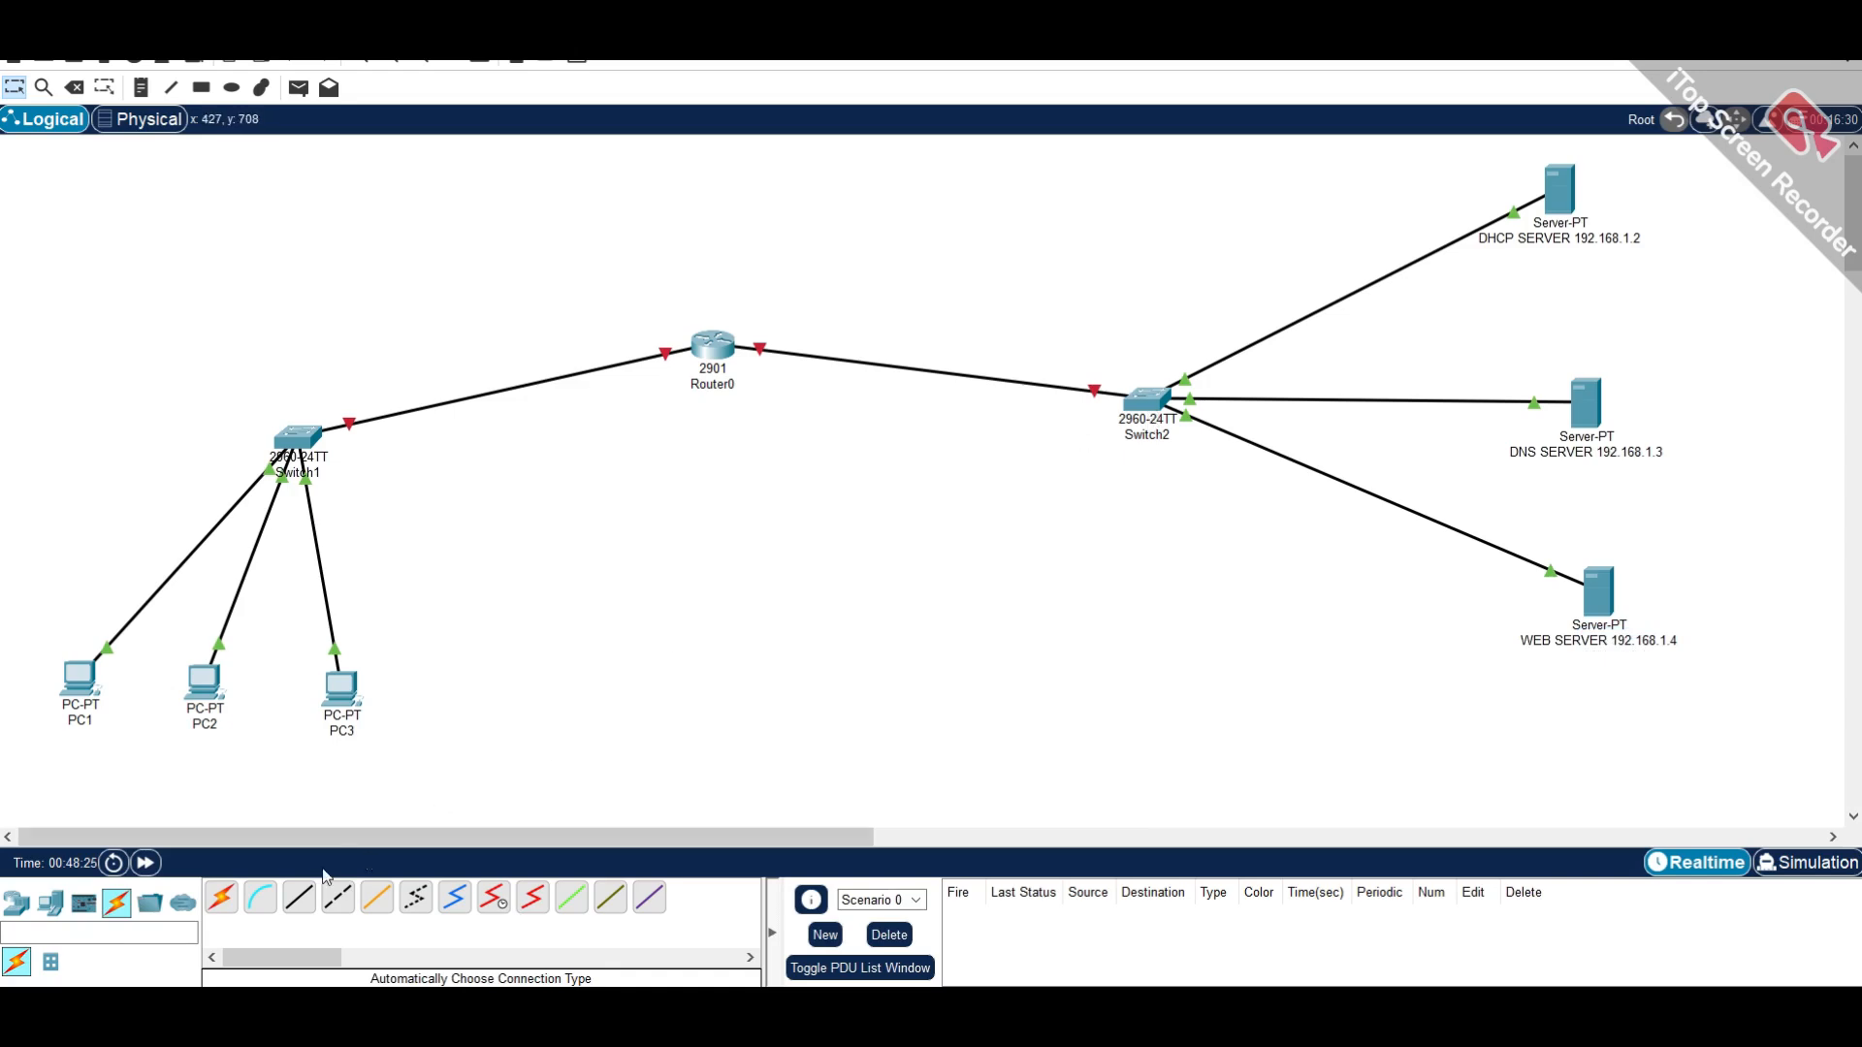
- Add a PC below Switch2 and connect it to Switch2 with an automatically chosen cable
left_click(51, 904)
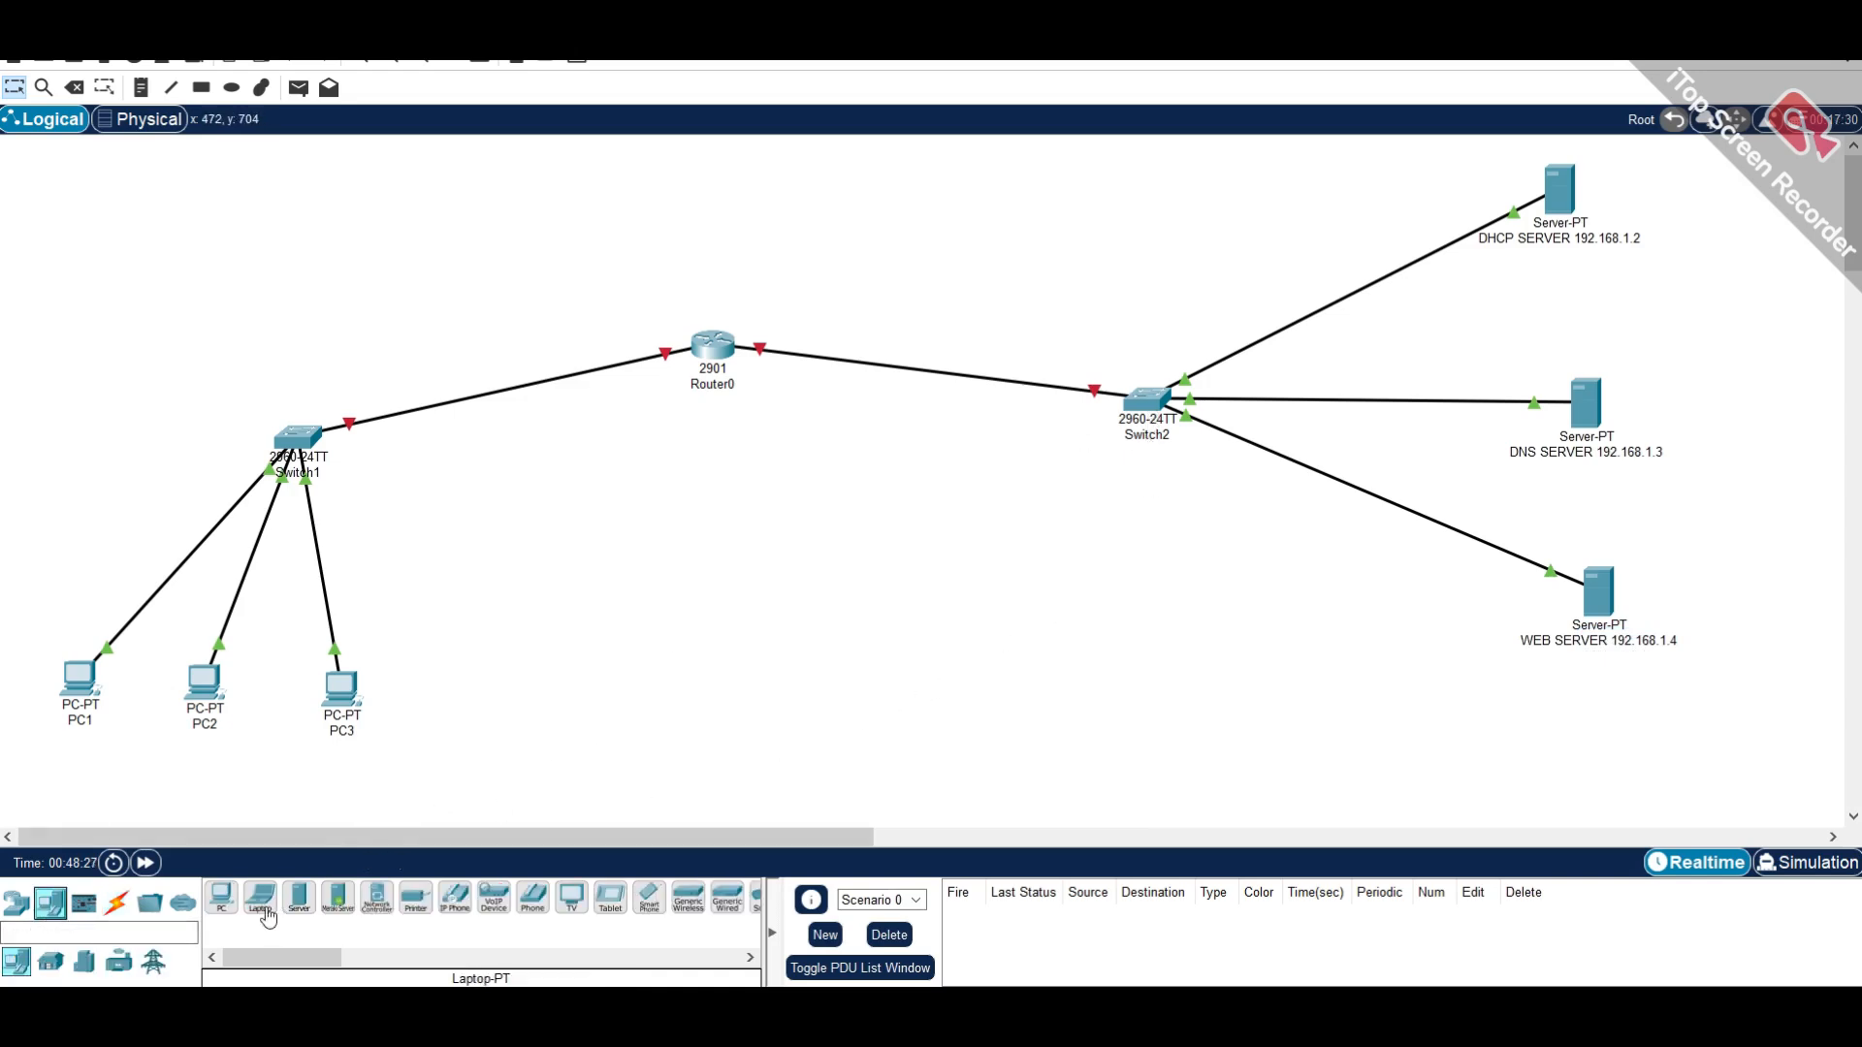
left_click(221, 897)
left_click(1140, 609)
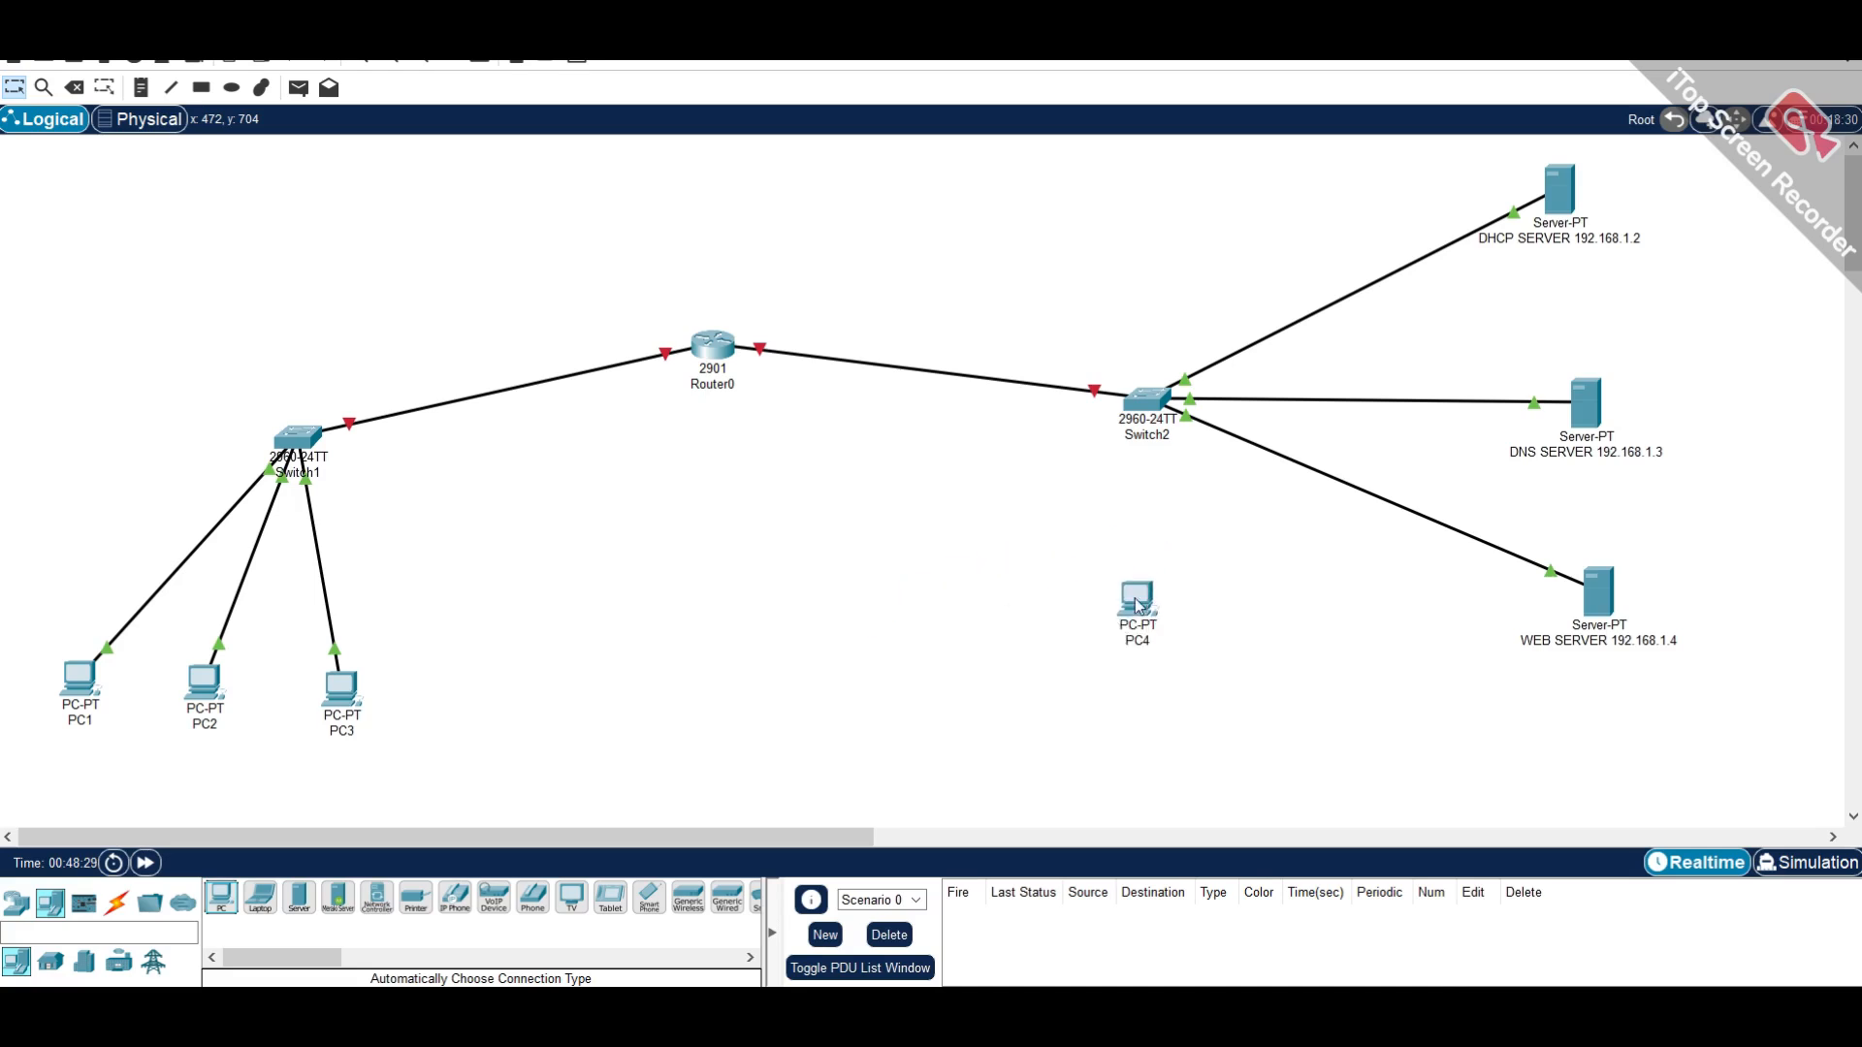
left_click(116, 902)
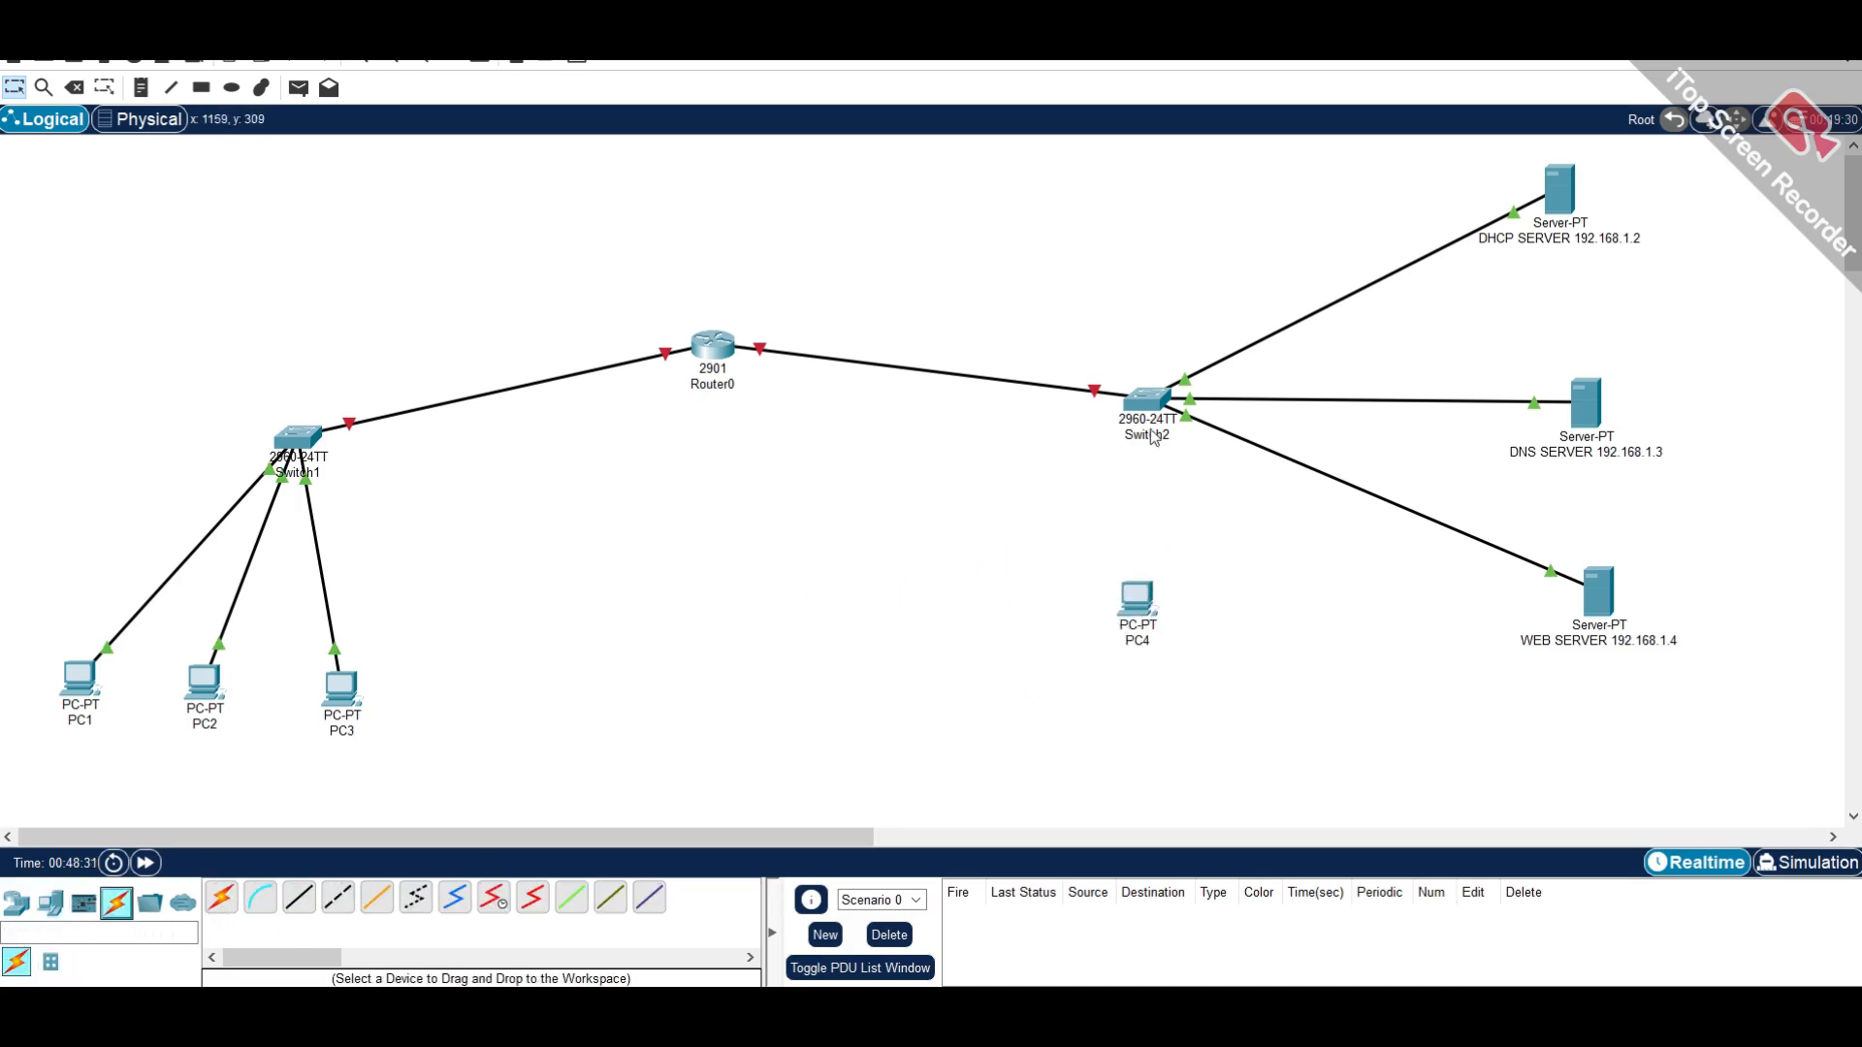
left_click(221, 897)
left_click(1147, 402)
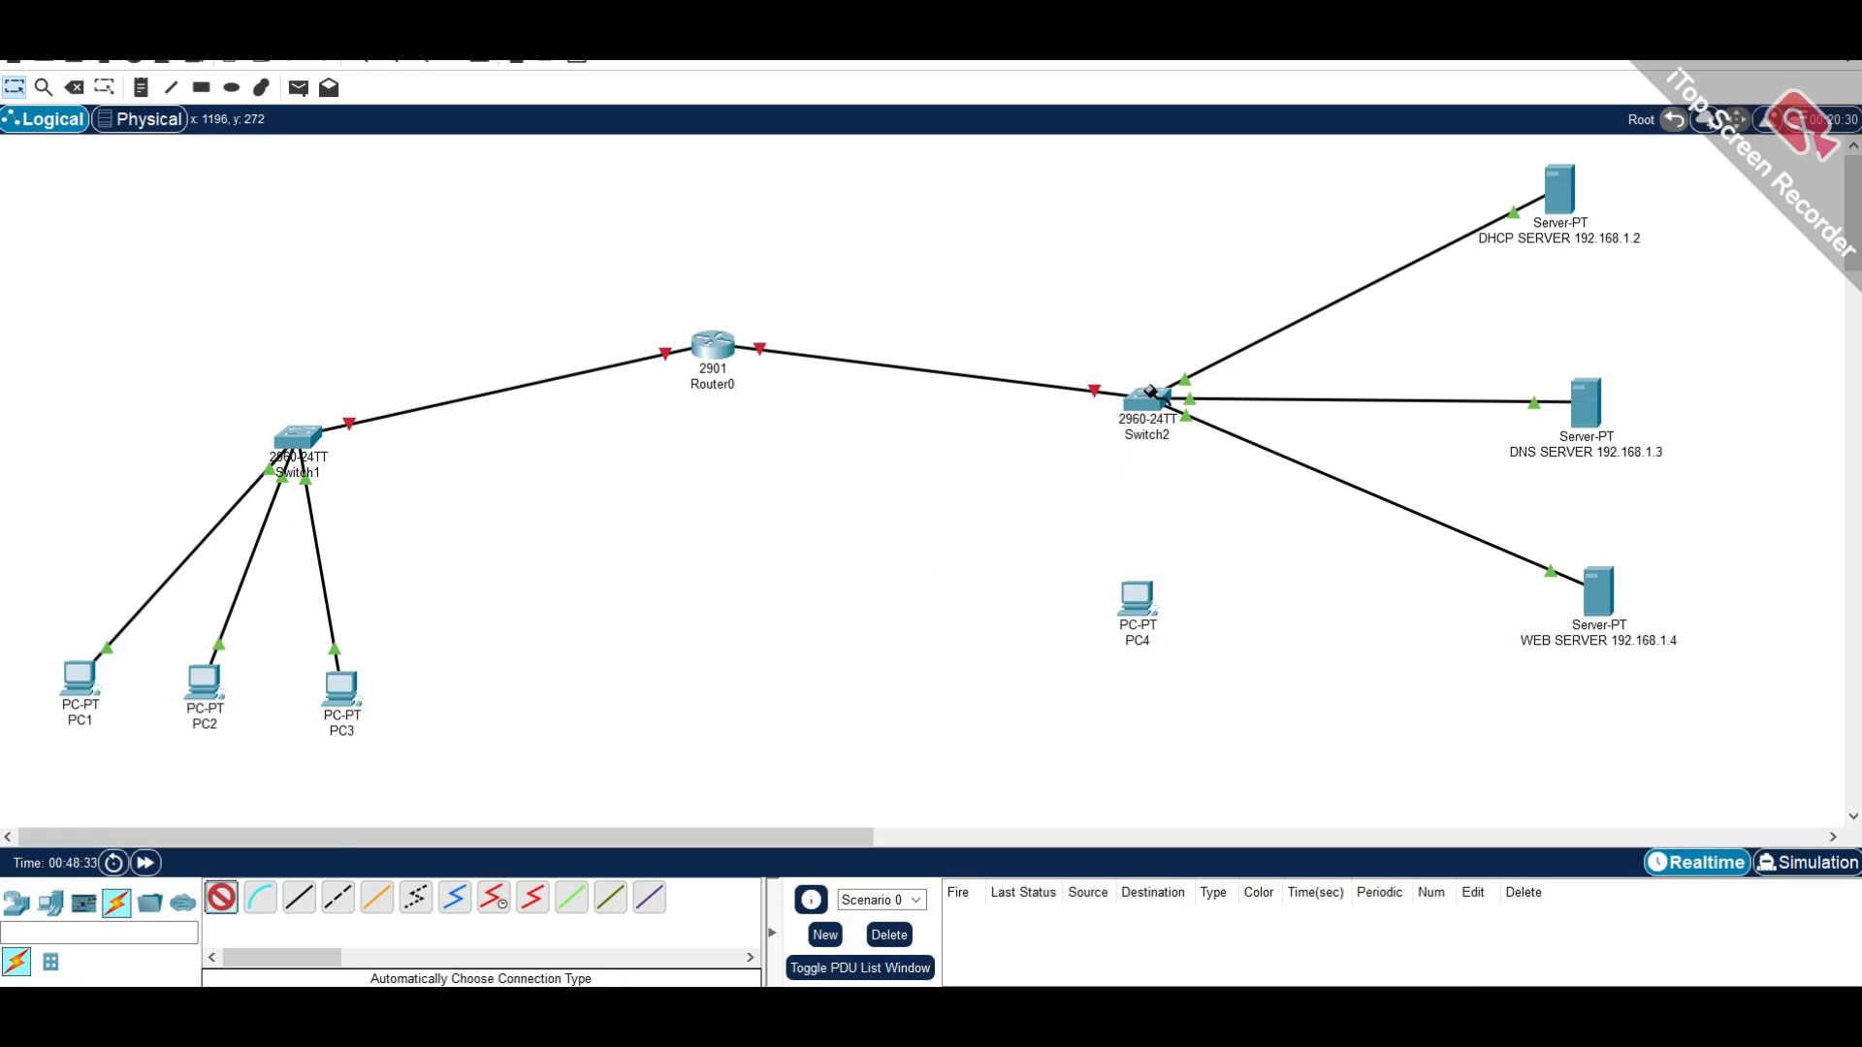
left_click(1136, 596)
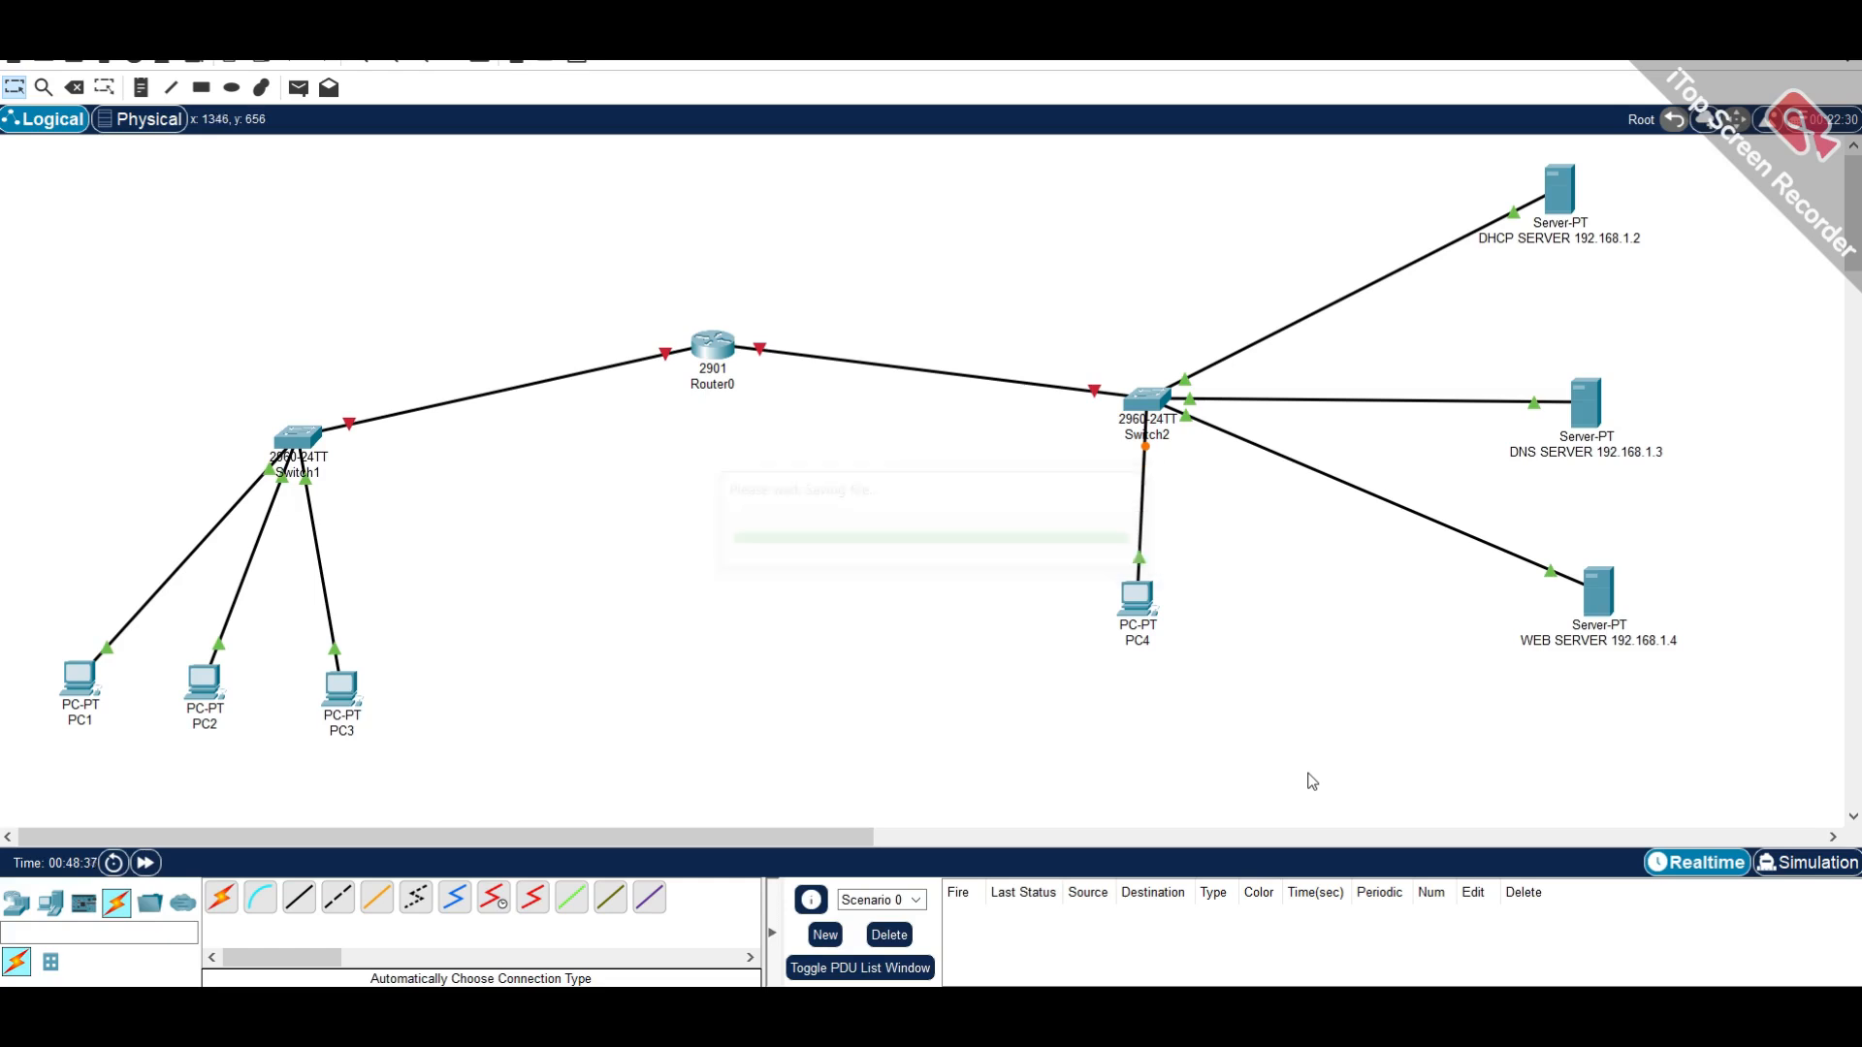
- Draw an orange, unfilled freeform outline around Switch2, PC4 and the three servers
left_click(74, 89)
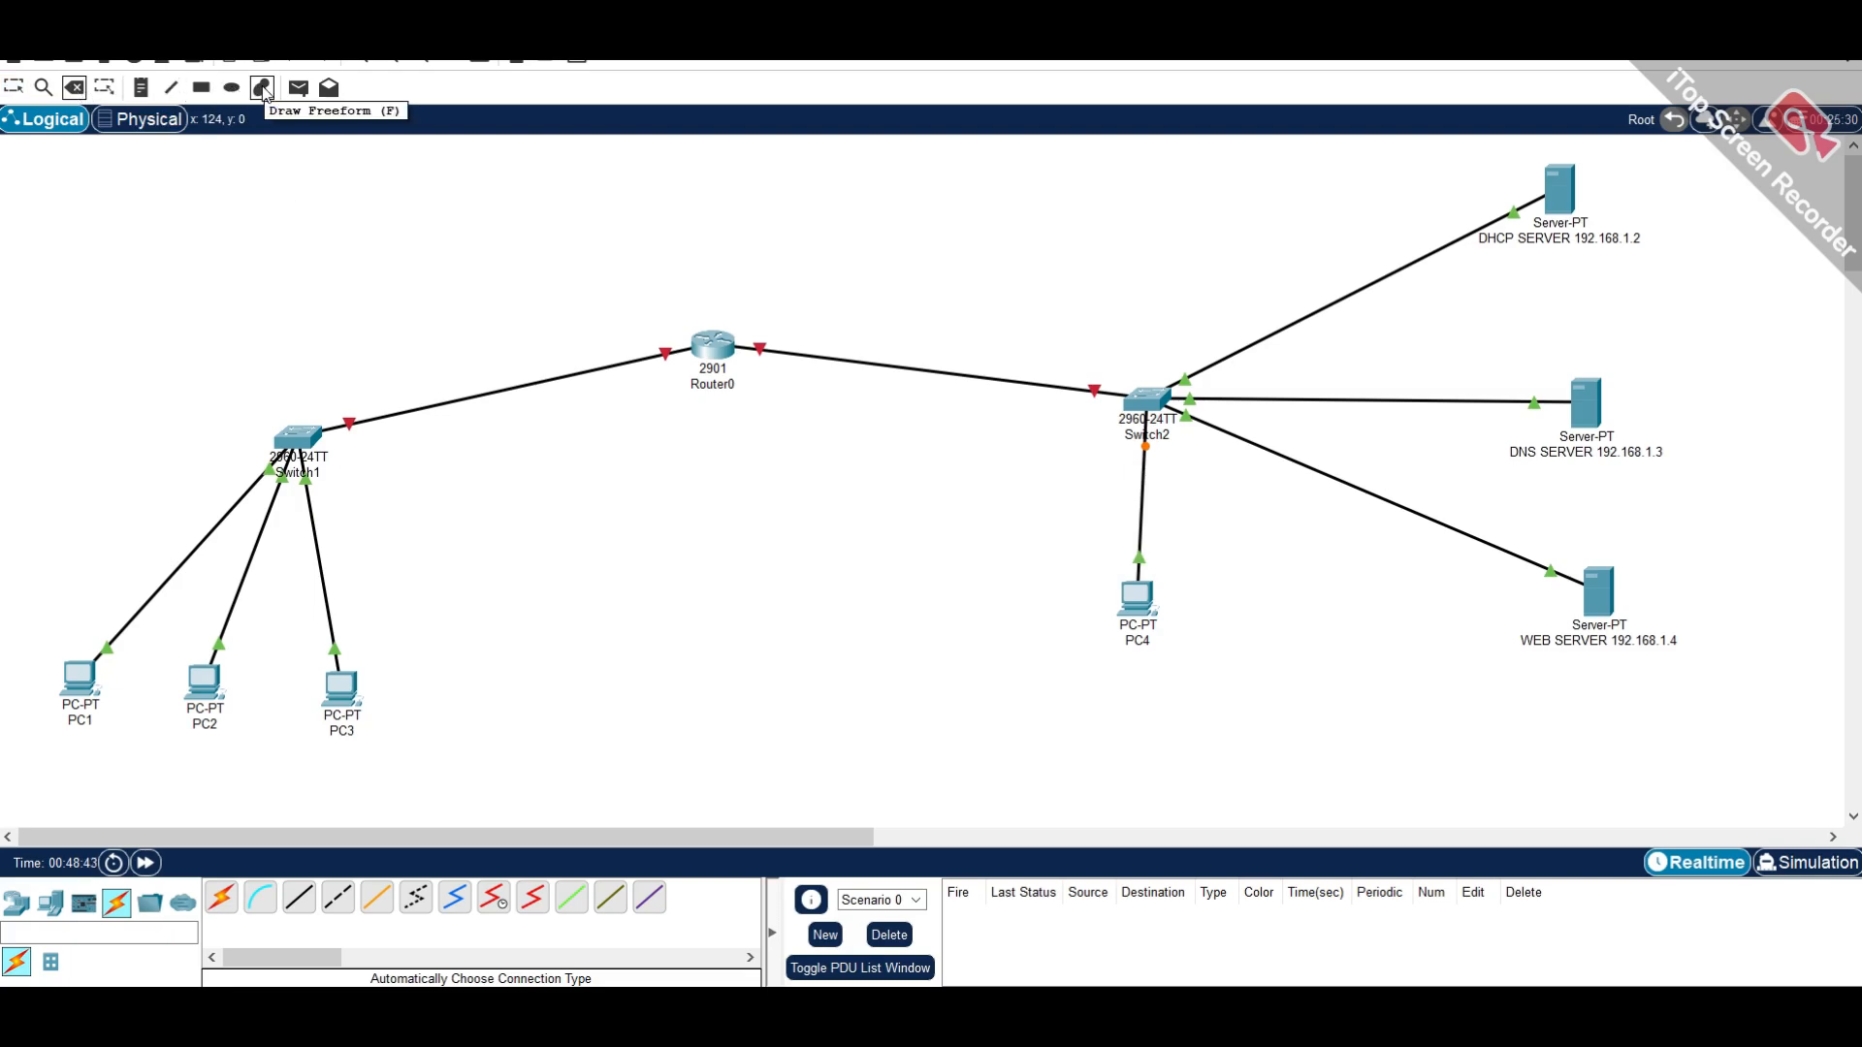
left_click(262, 89)
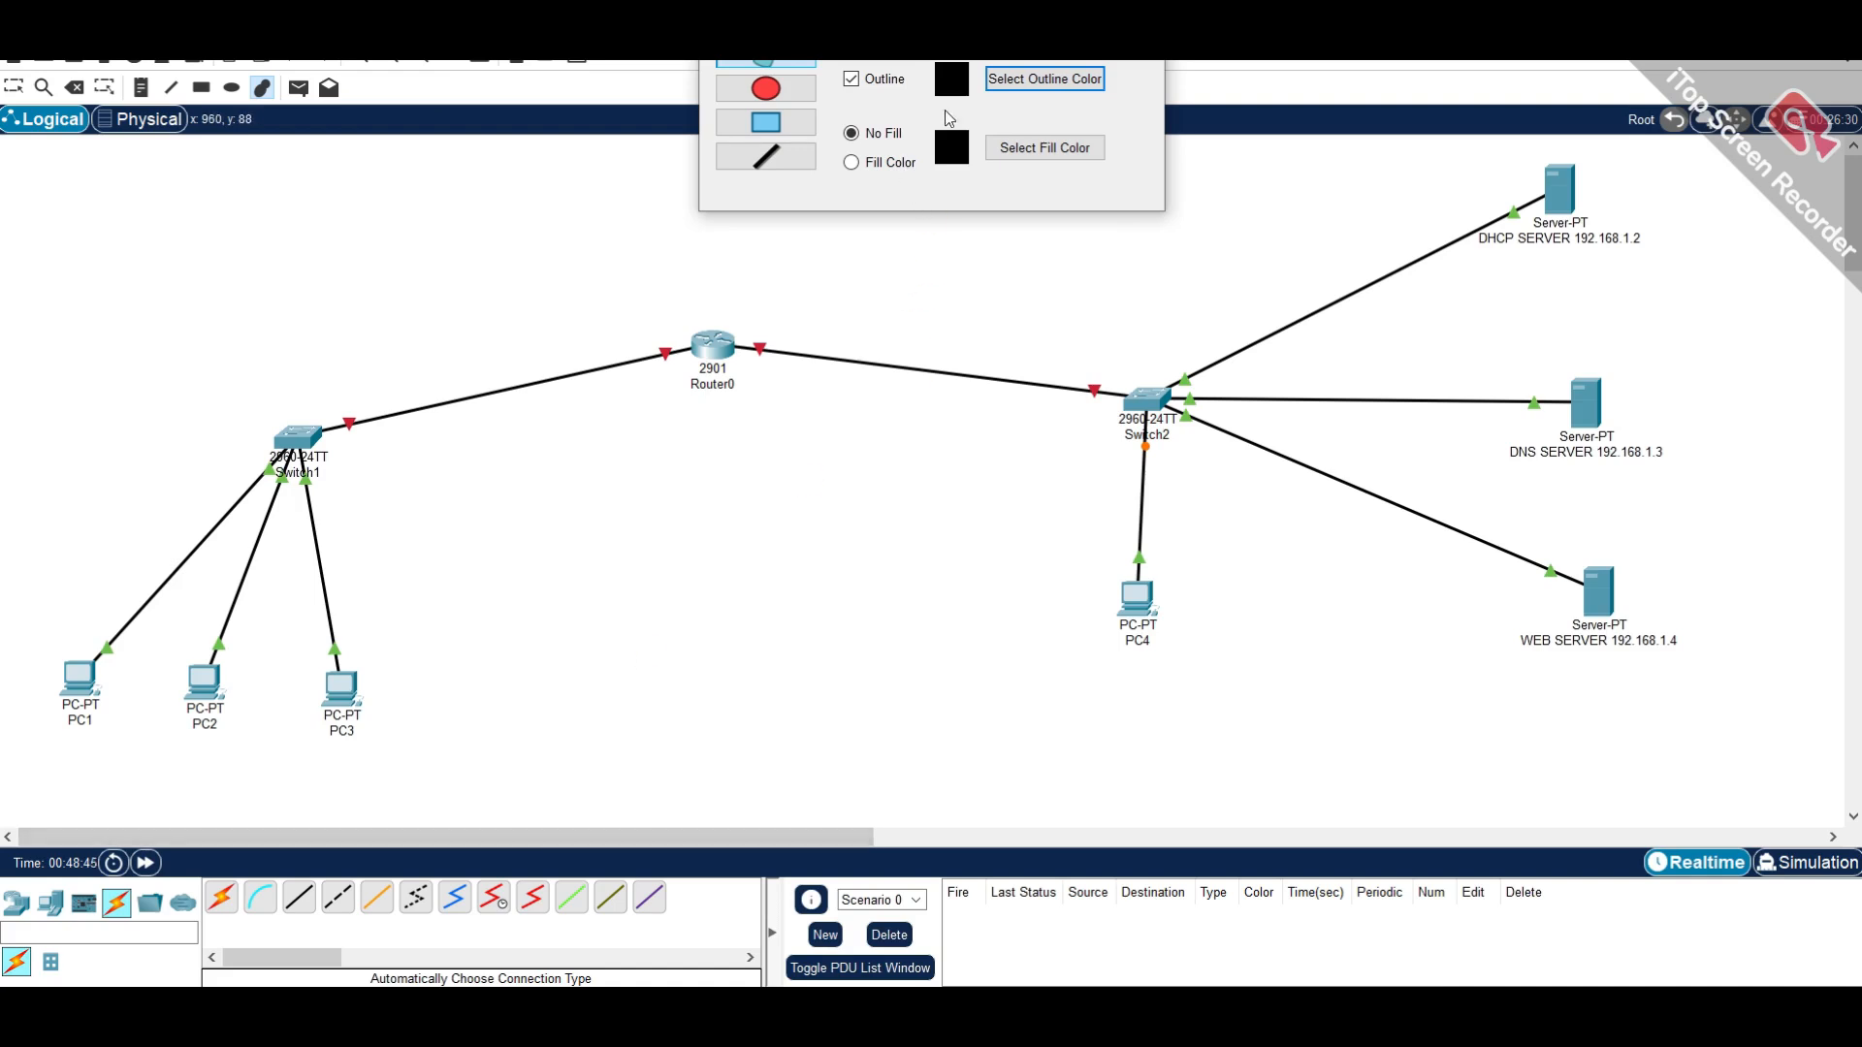
left_click(1028, 82)
left_click(835, 396)
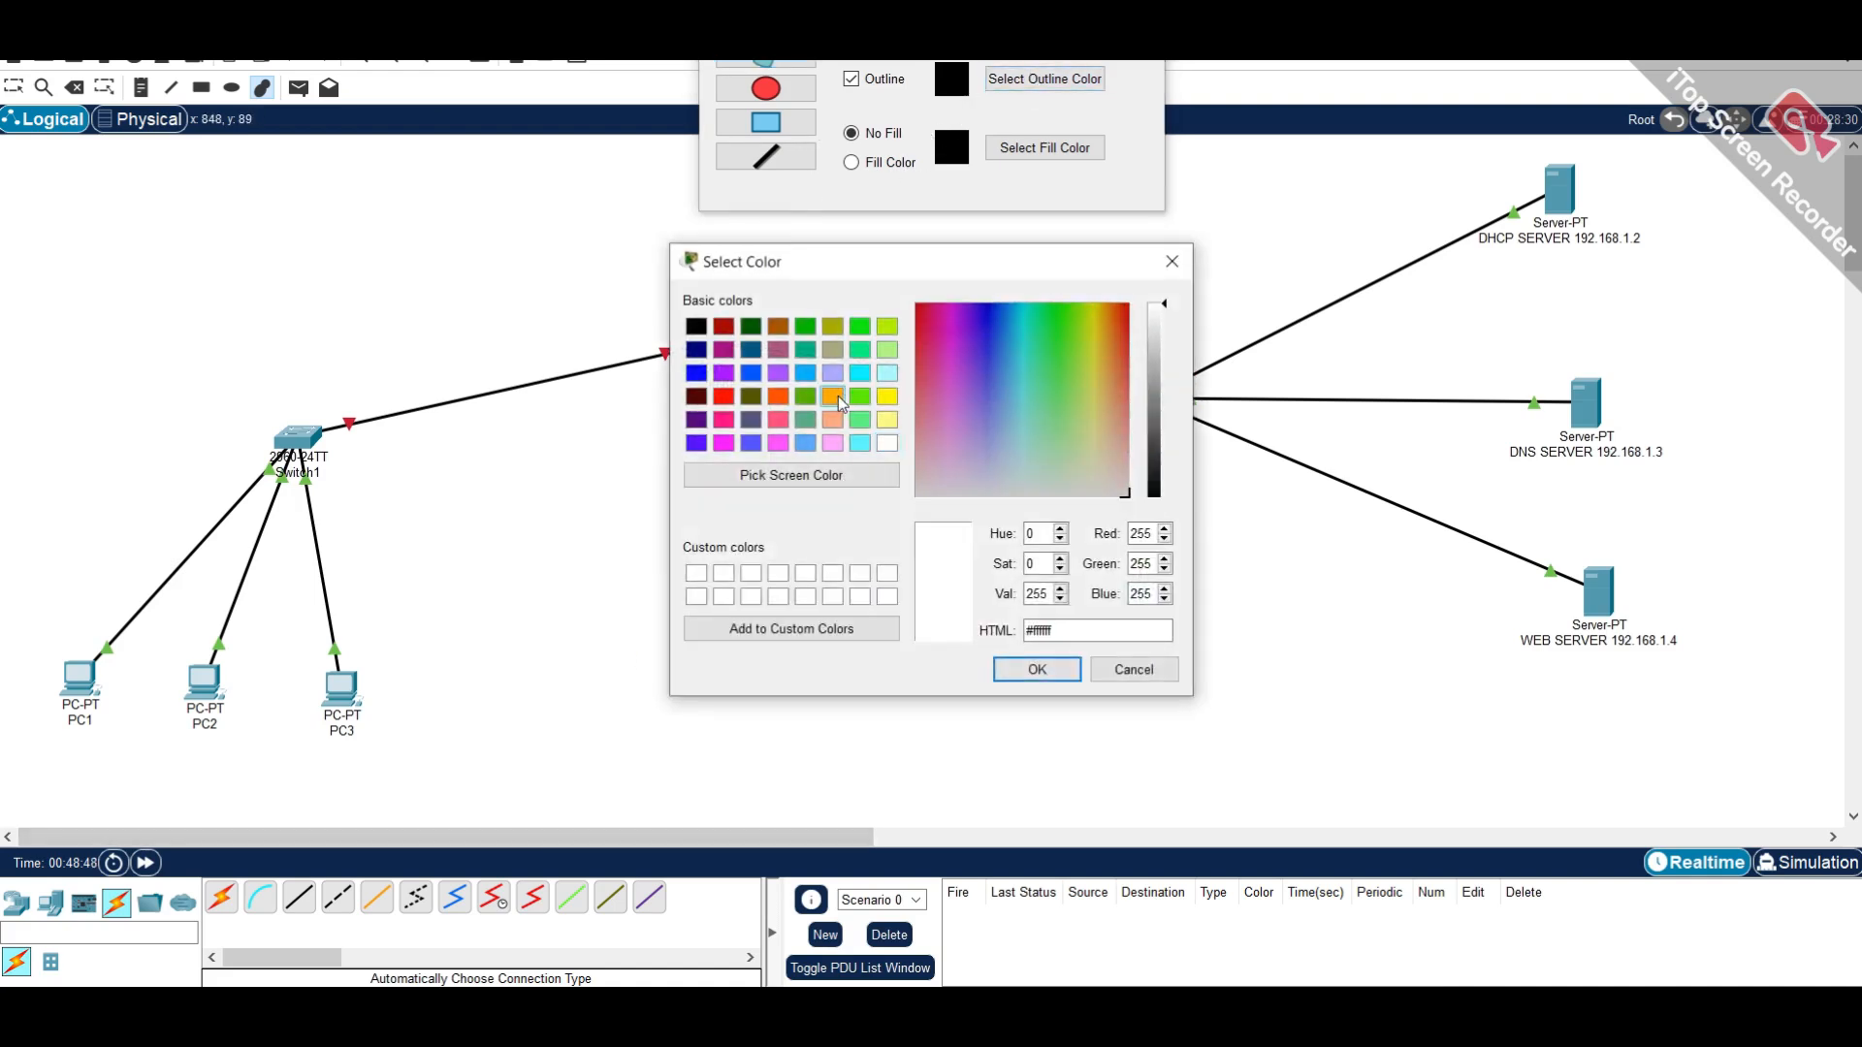
left_click(1020, 675)
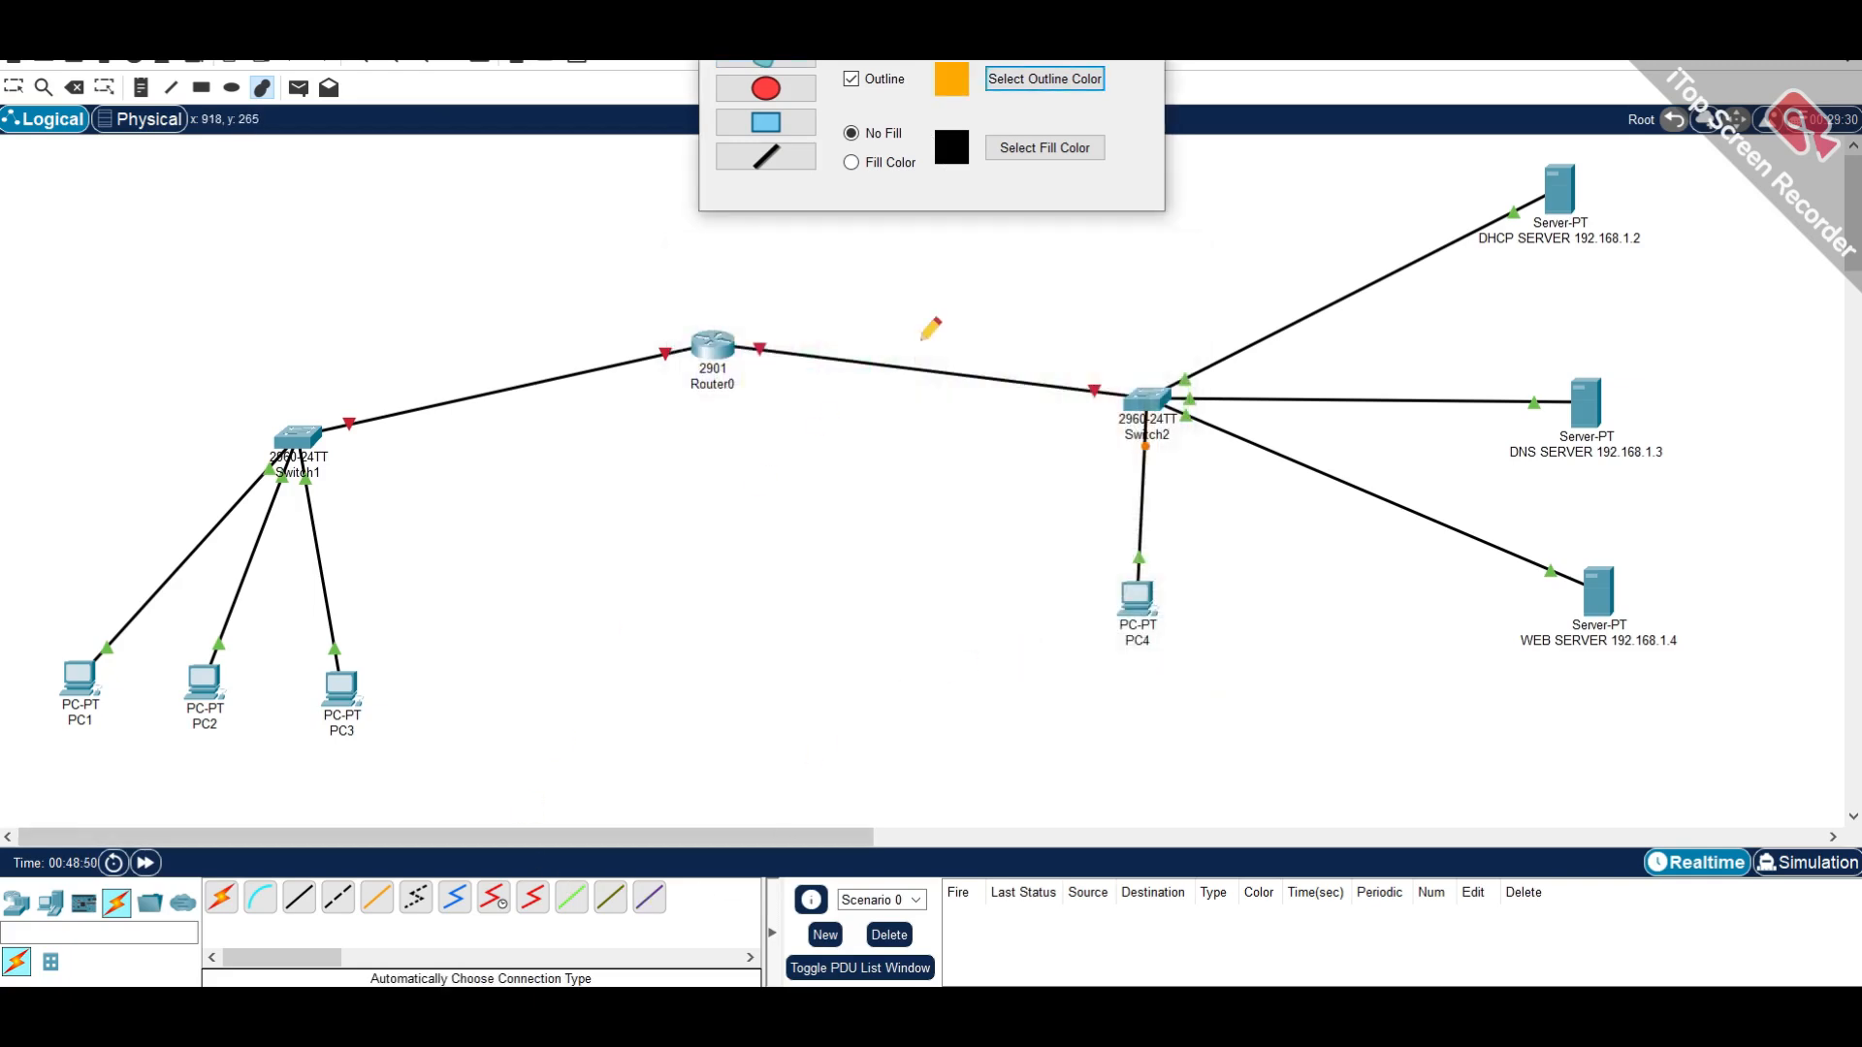
left_click(1142, 21)
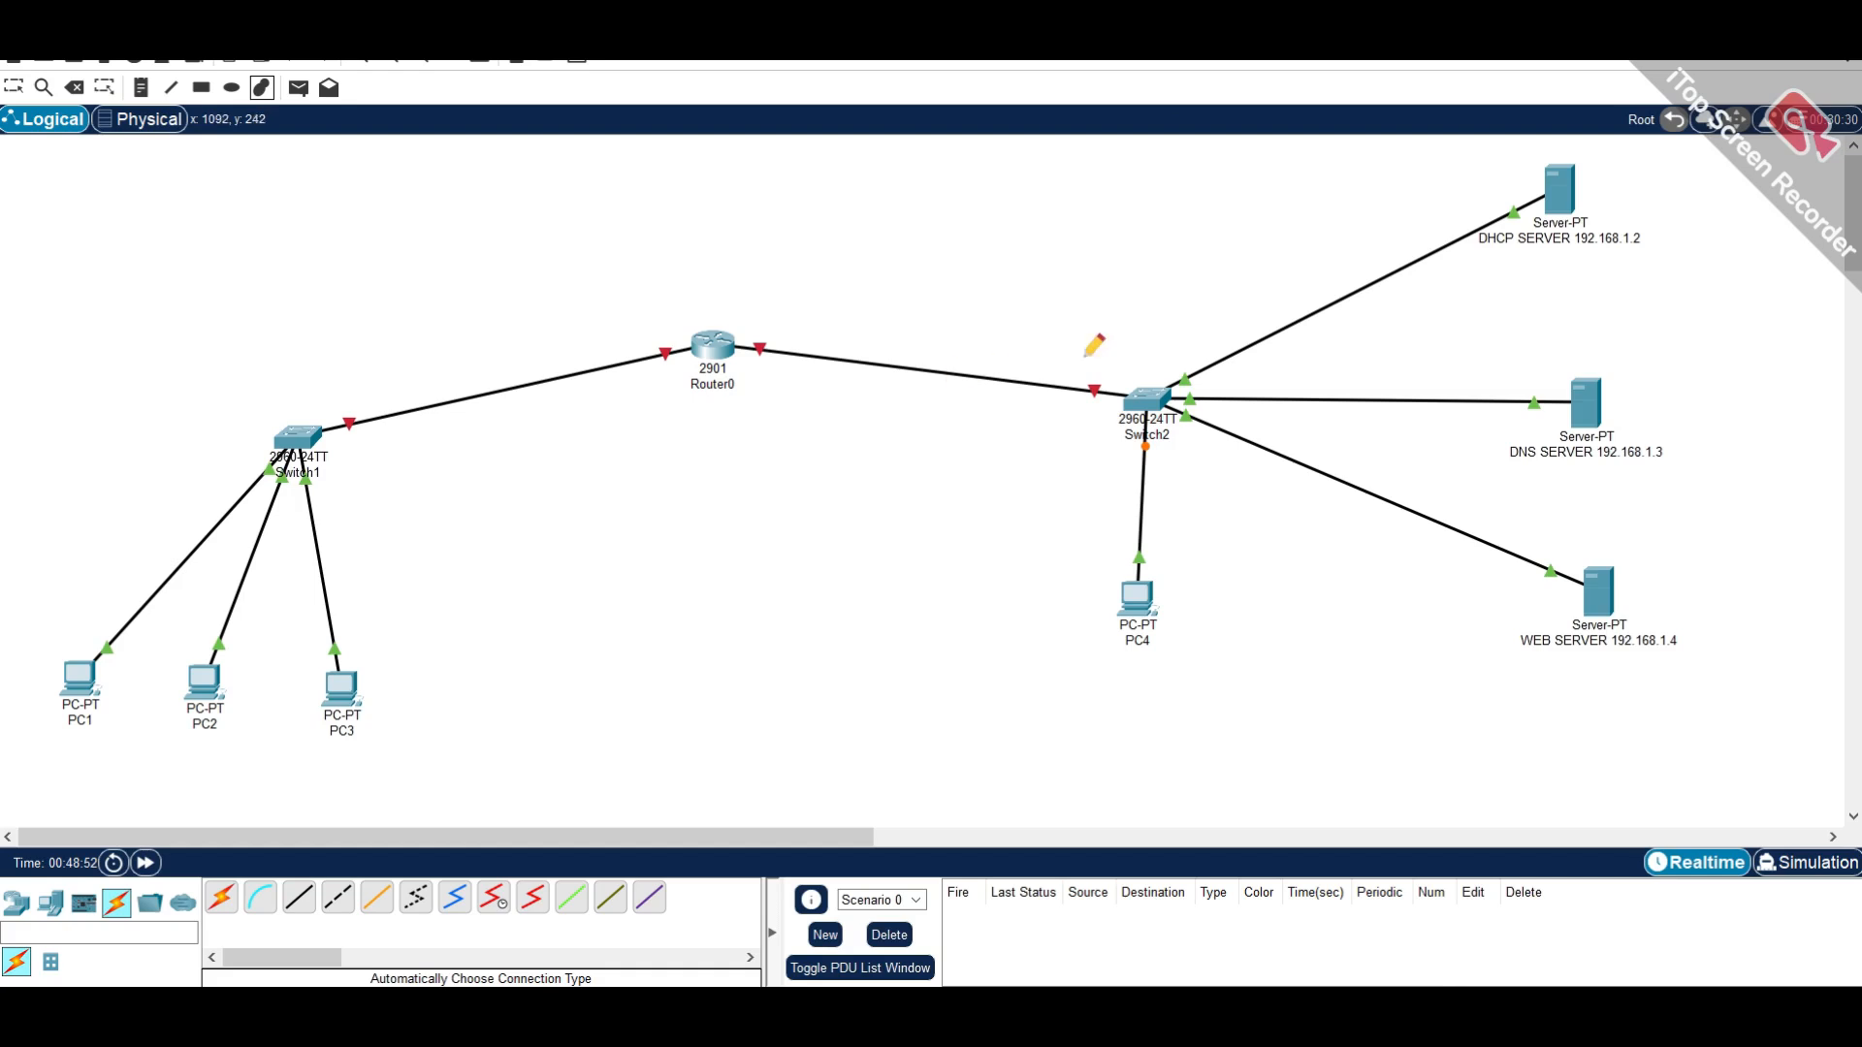
mouse_move(1466, 152)
left_mouse_down()
mouse_move(1258, 174)
mouse_move(1099, 246)
mouse_move(981, 524)
mouse_move(1096, 690)
mouse_move(1358, 781)
mouse_move(1550, 769)
mouse_move(1712, 661)
mouse_move(1792, 485)
mouse_move(1795, 307)
mouse_move(1731, 170)
mouse_move(1635, 145)
mouse_move(1440, 145)
left_mouse_up()
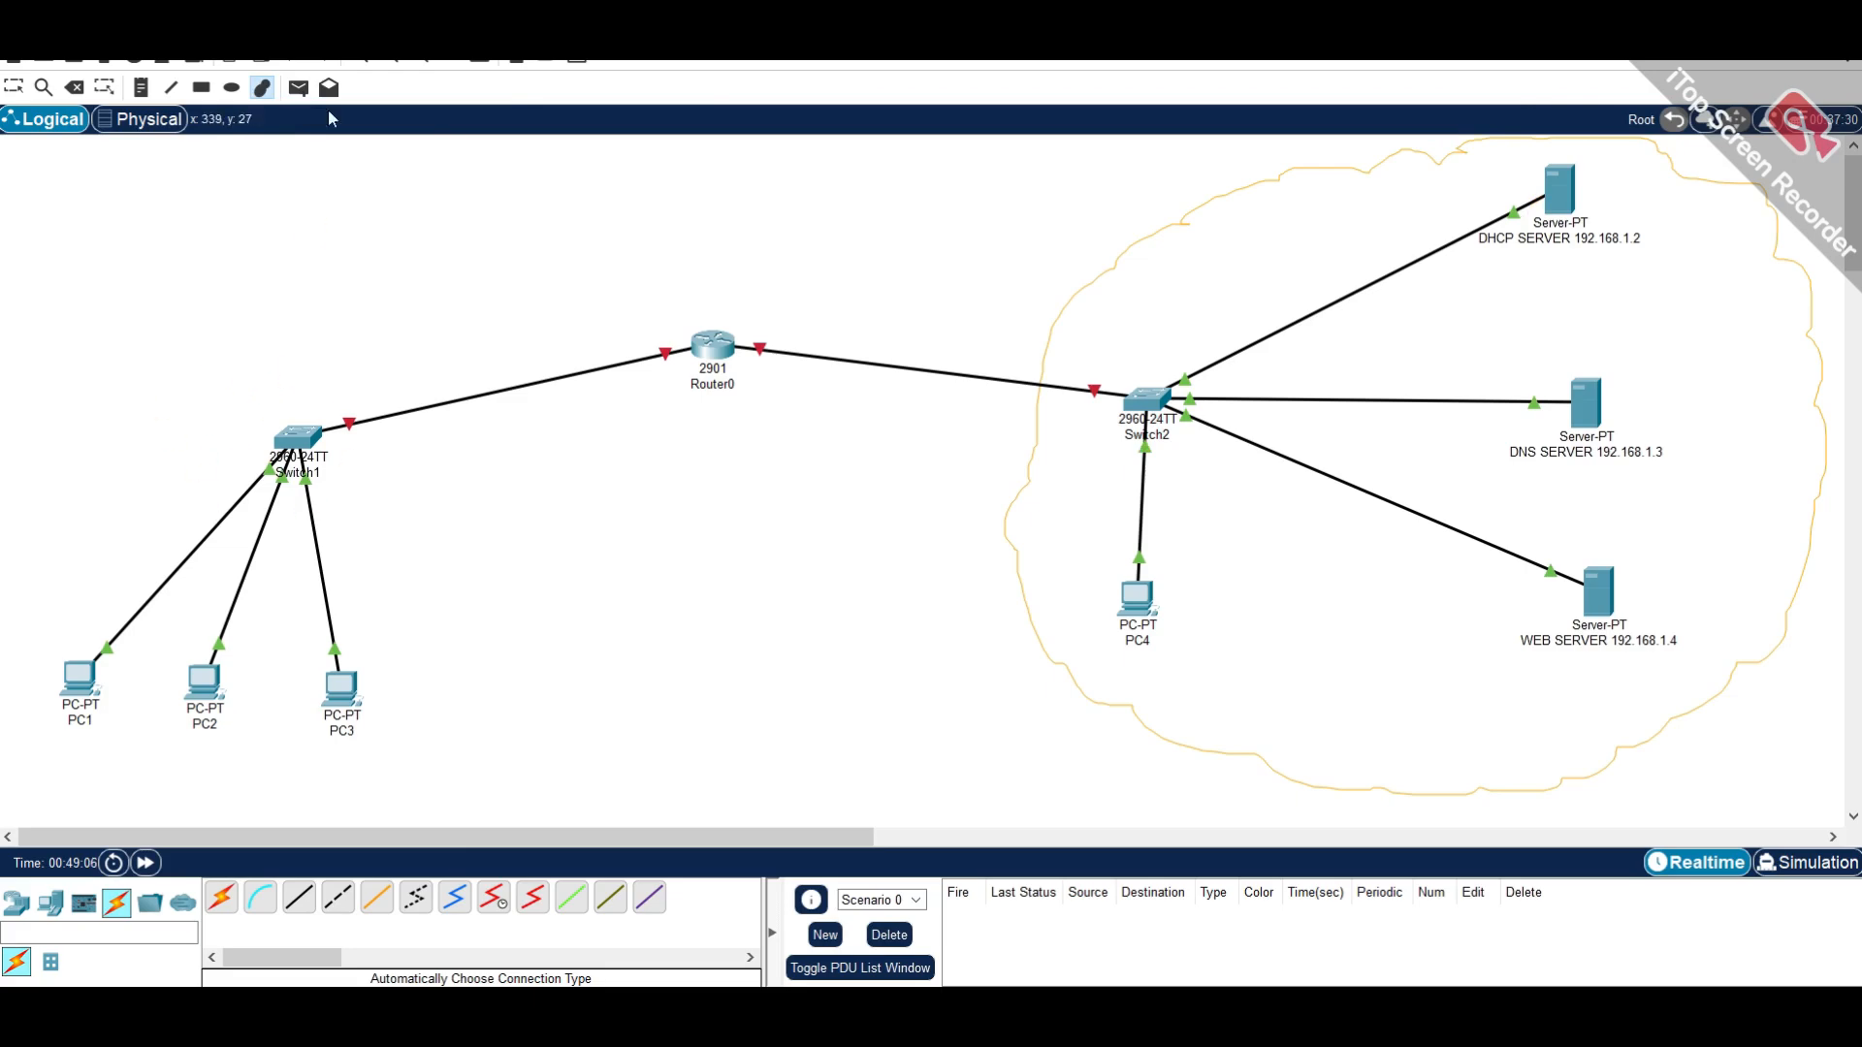
- Draw a pink (#ffaaff), unfilled freeform outline around Switch1, PC1, PC2 and PC3
left_click(262, 87)
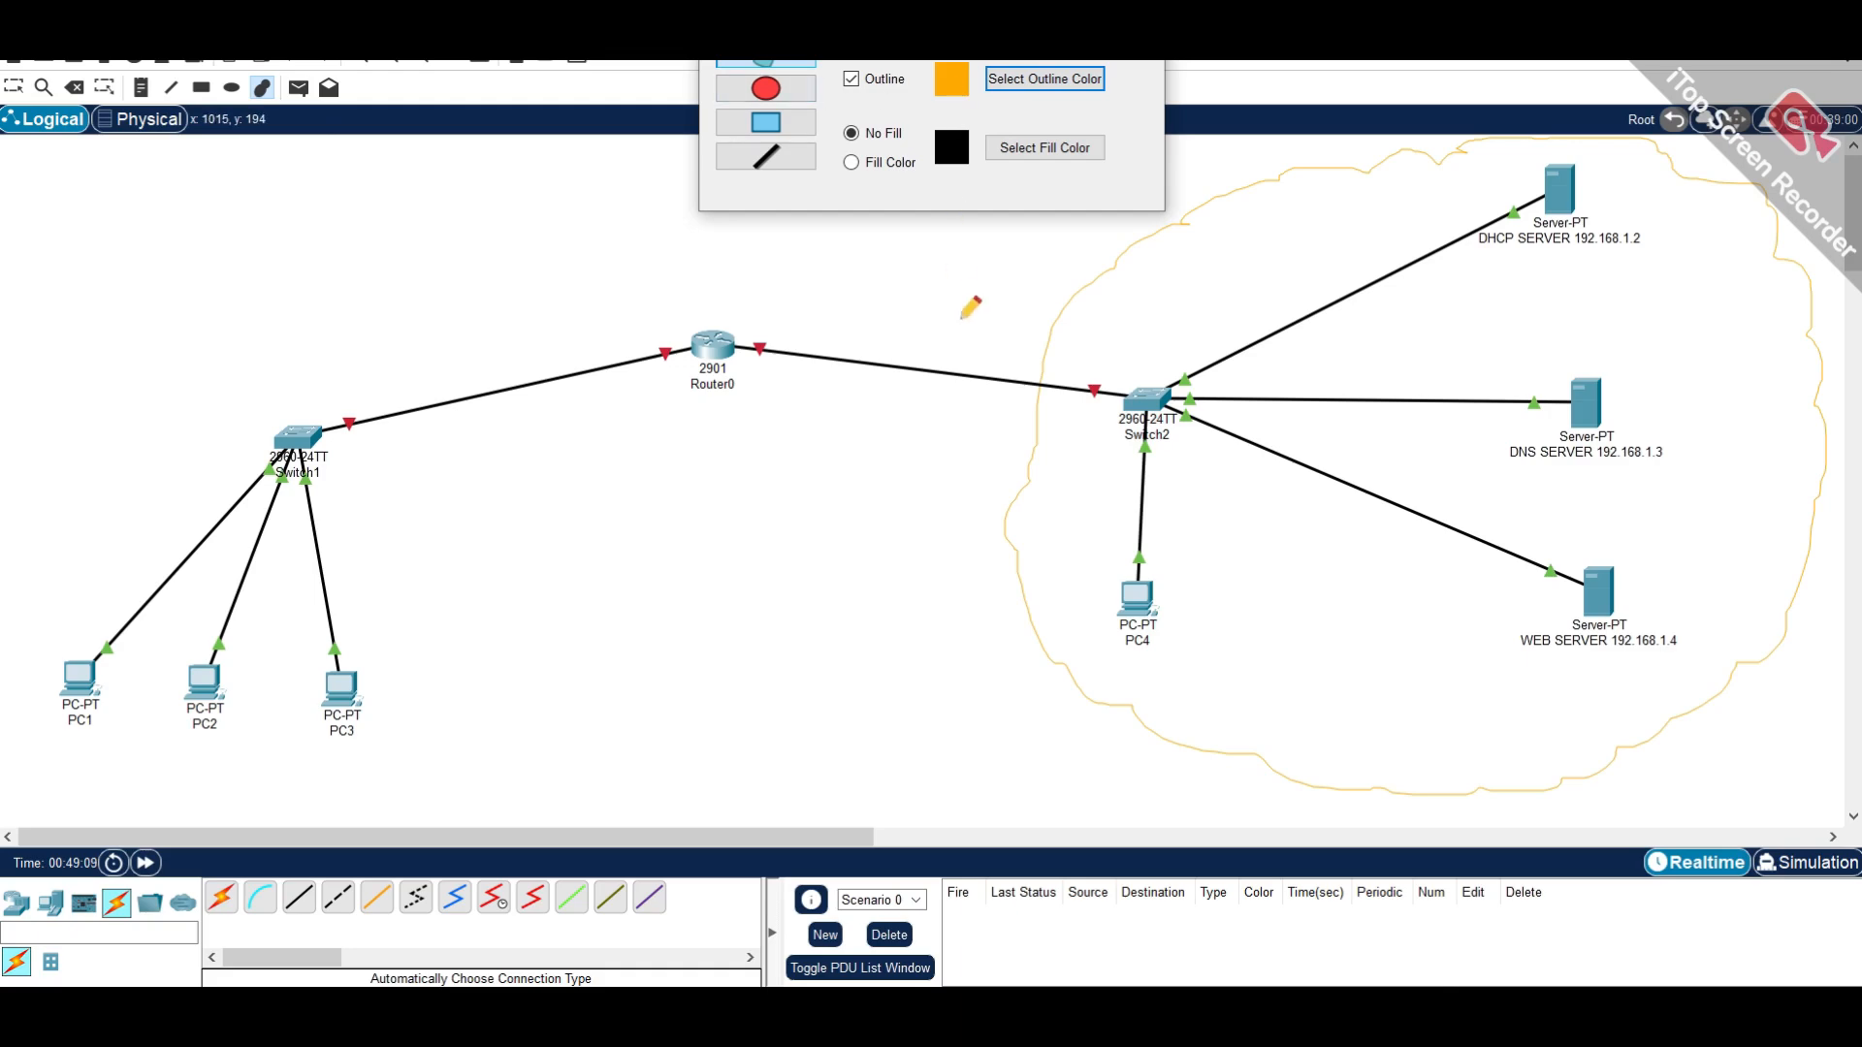
left_click(1045, 78)
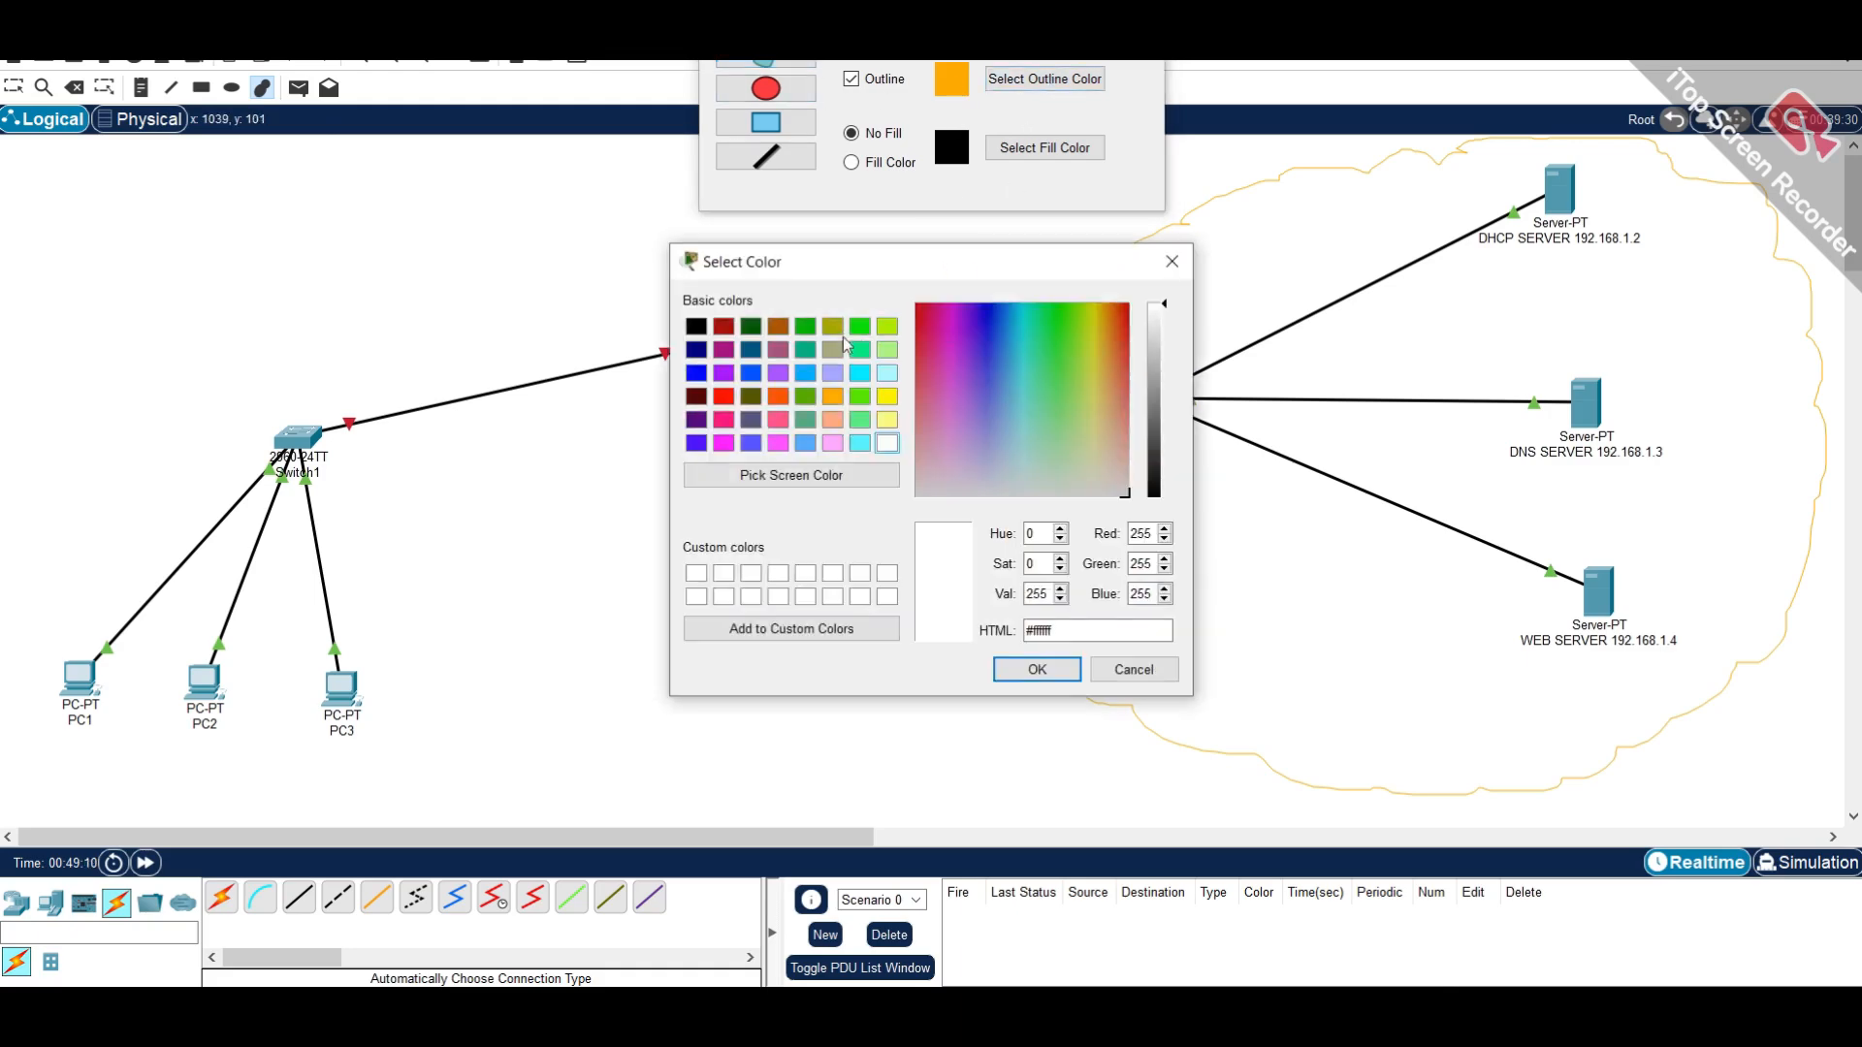
left_click(831, 448)
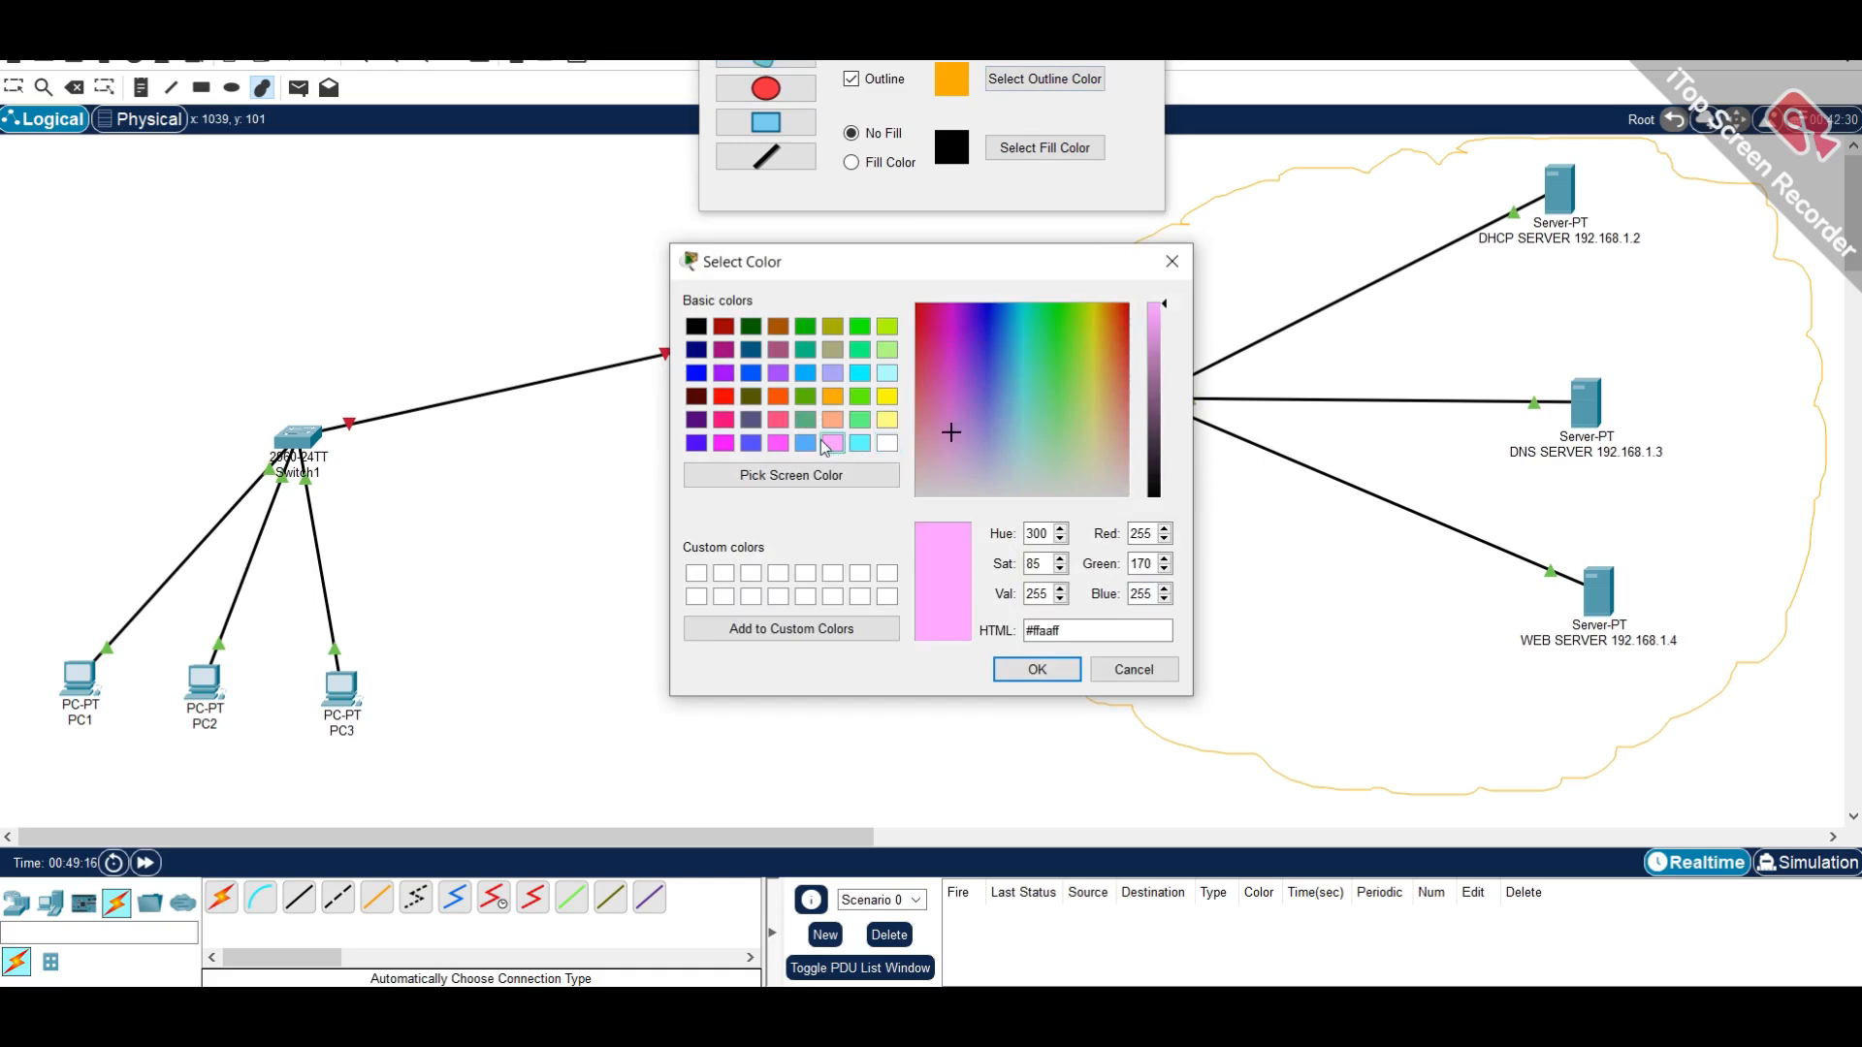
left_click(1036, 667)
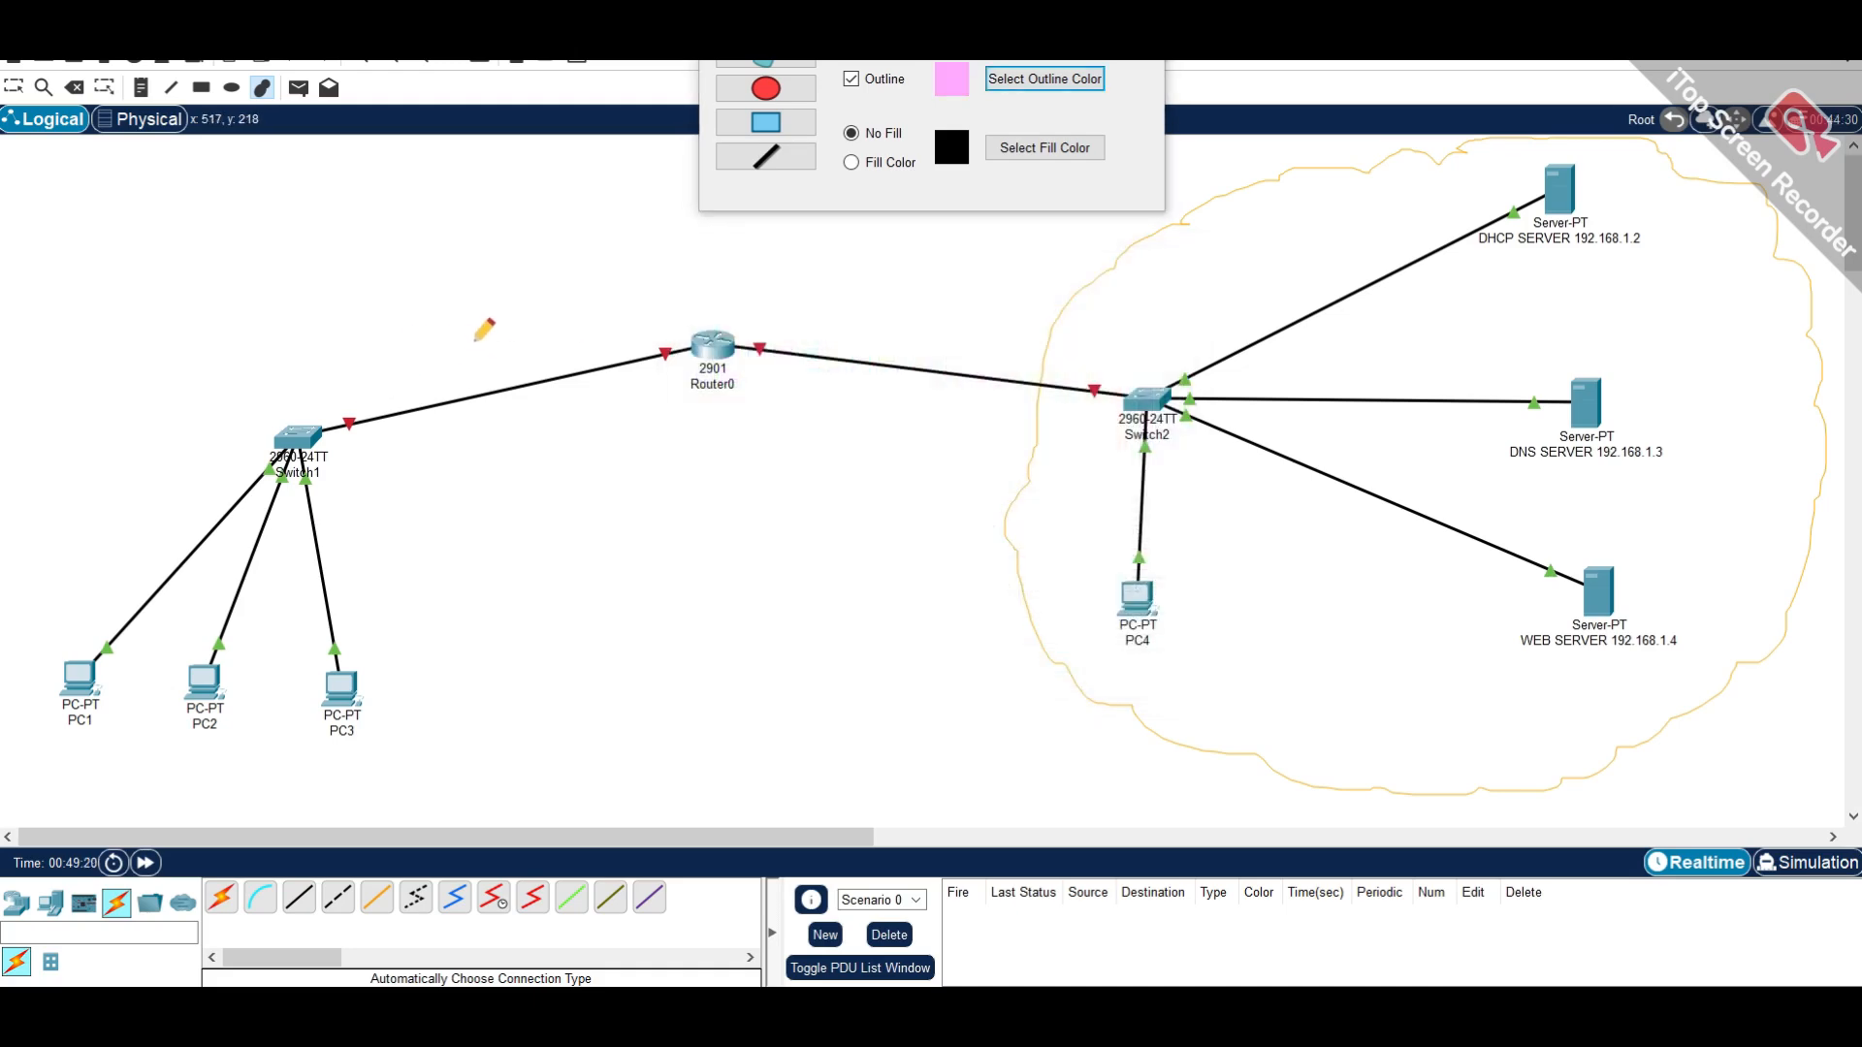
mouse_move(501, 345)
left_mouse_down()
mouse_move(421, 306)
mouse_move(308, 319)
mouse_move(188, 365)
mouse_move(90, 444)
mouse_move(21, 515)
mouse_move(14, 602)
mouse_move(16, 675)
mouse_move(66, 778)
mouse_move(354, 768)
mouse_move(417, 702)
mouse_move(481, 582)
mouse_move(512, 439)
mouse_move(504, 365)
mouse_move(456, 309)
left_mouse_up()
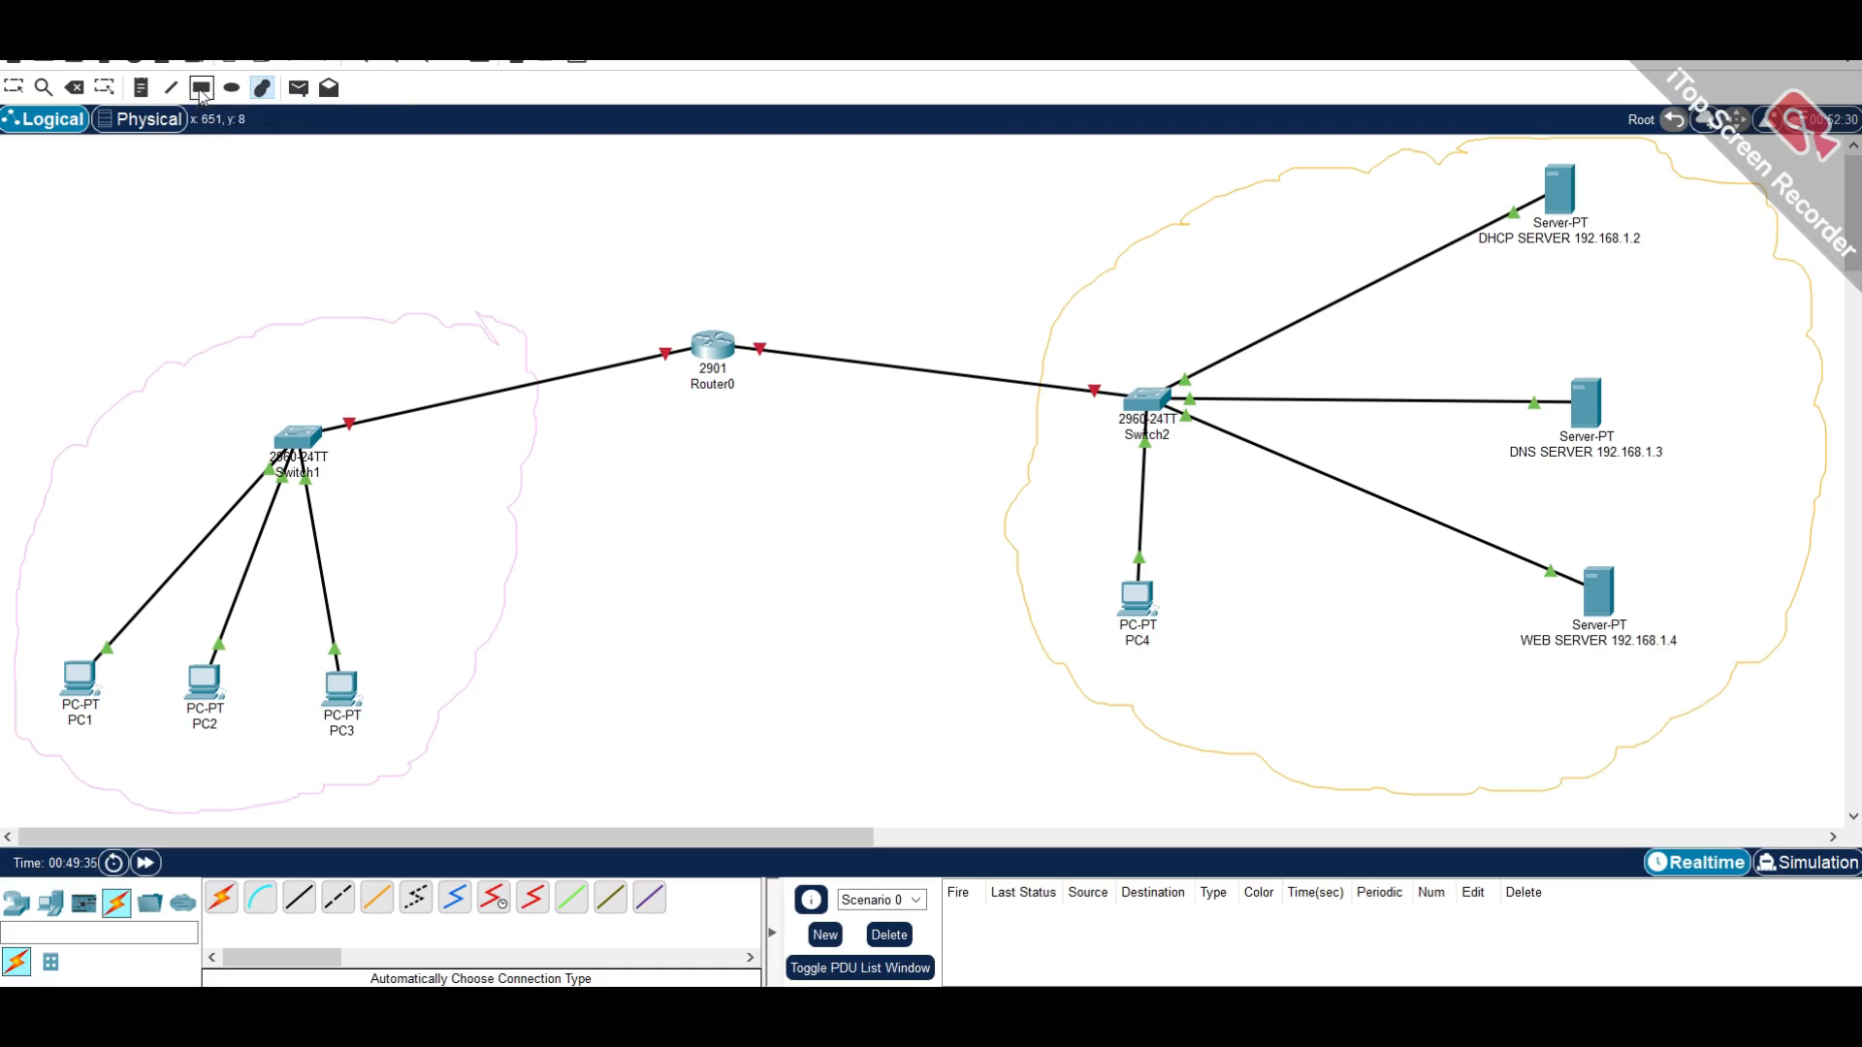
left_click(202, 87)
left_click(1142, 15)
- Place a note reading "192.168.1" at the upper edge of the orange outline, above Switch2
left_click(143, 88)
left_click(1092, 249)
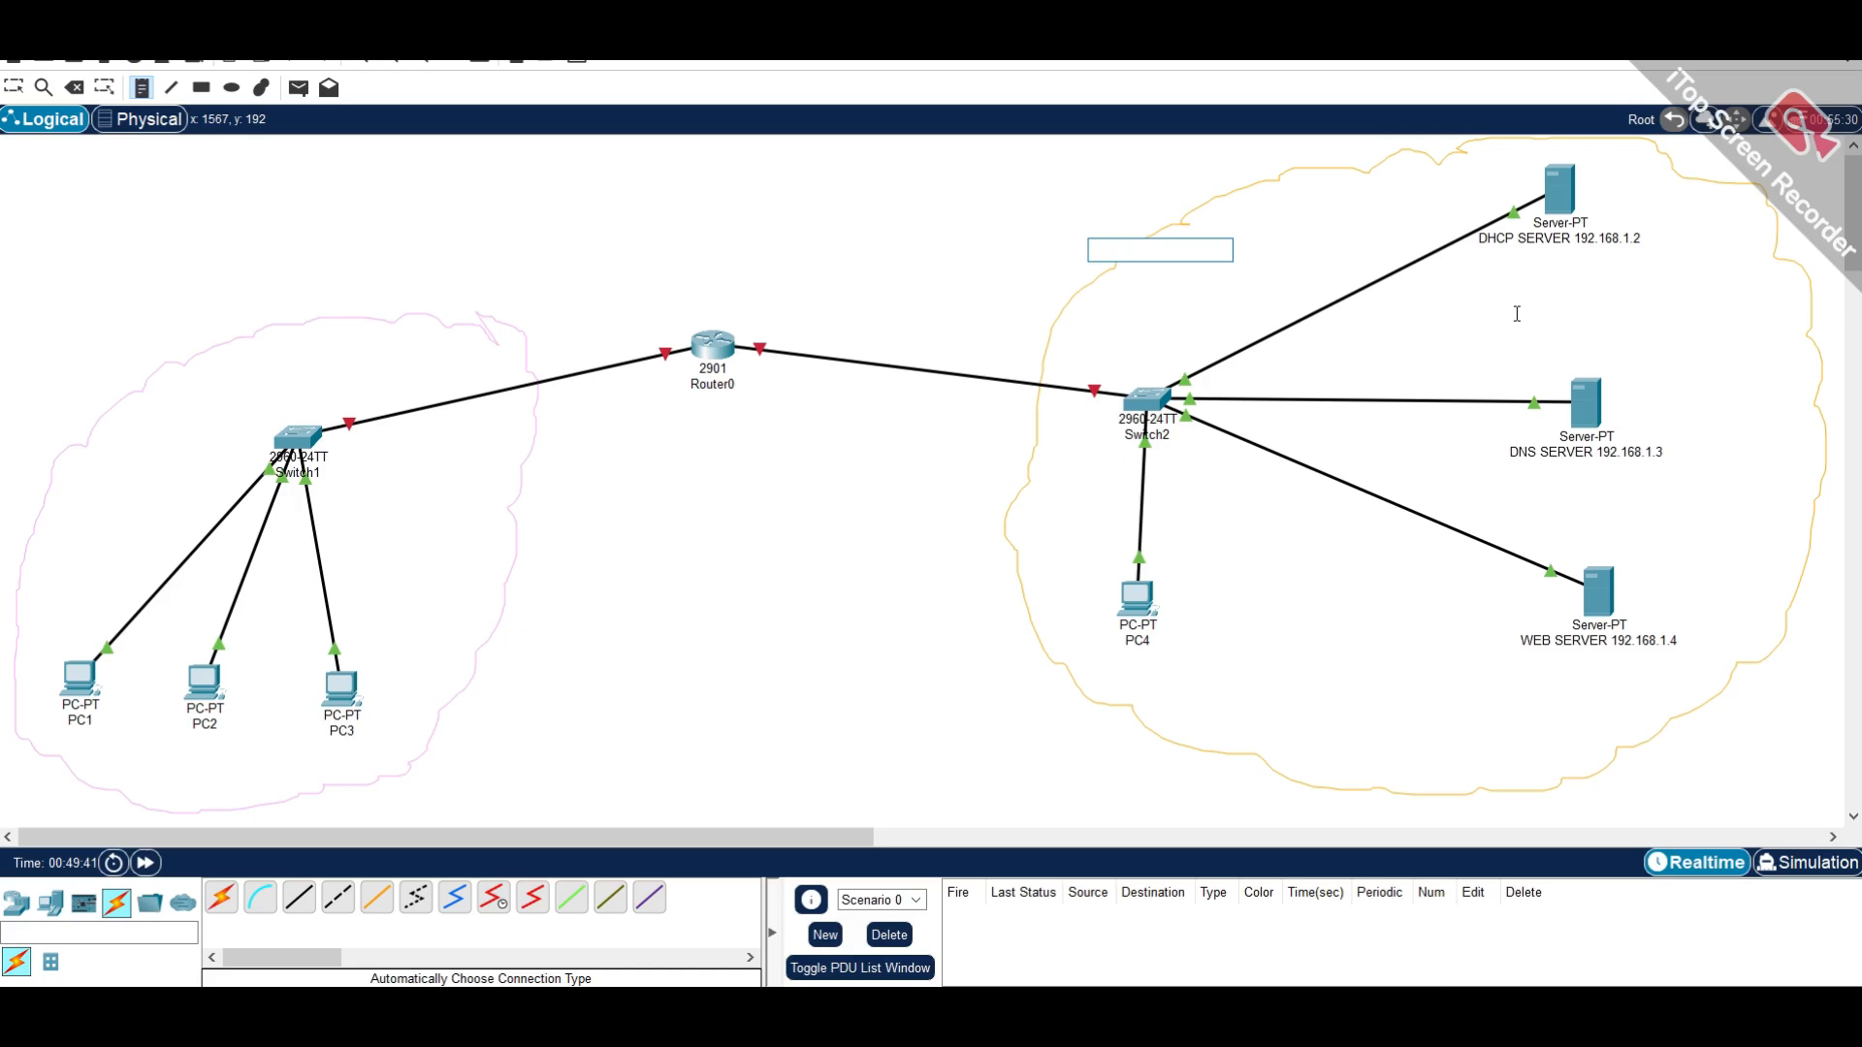
type("192.")
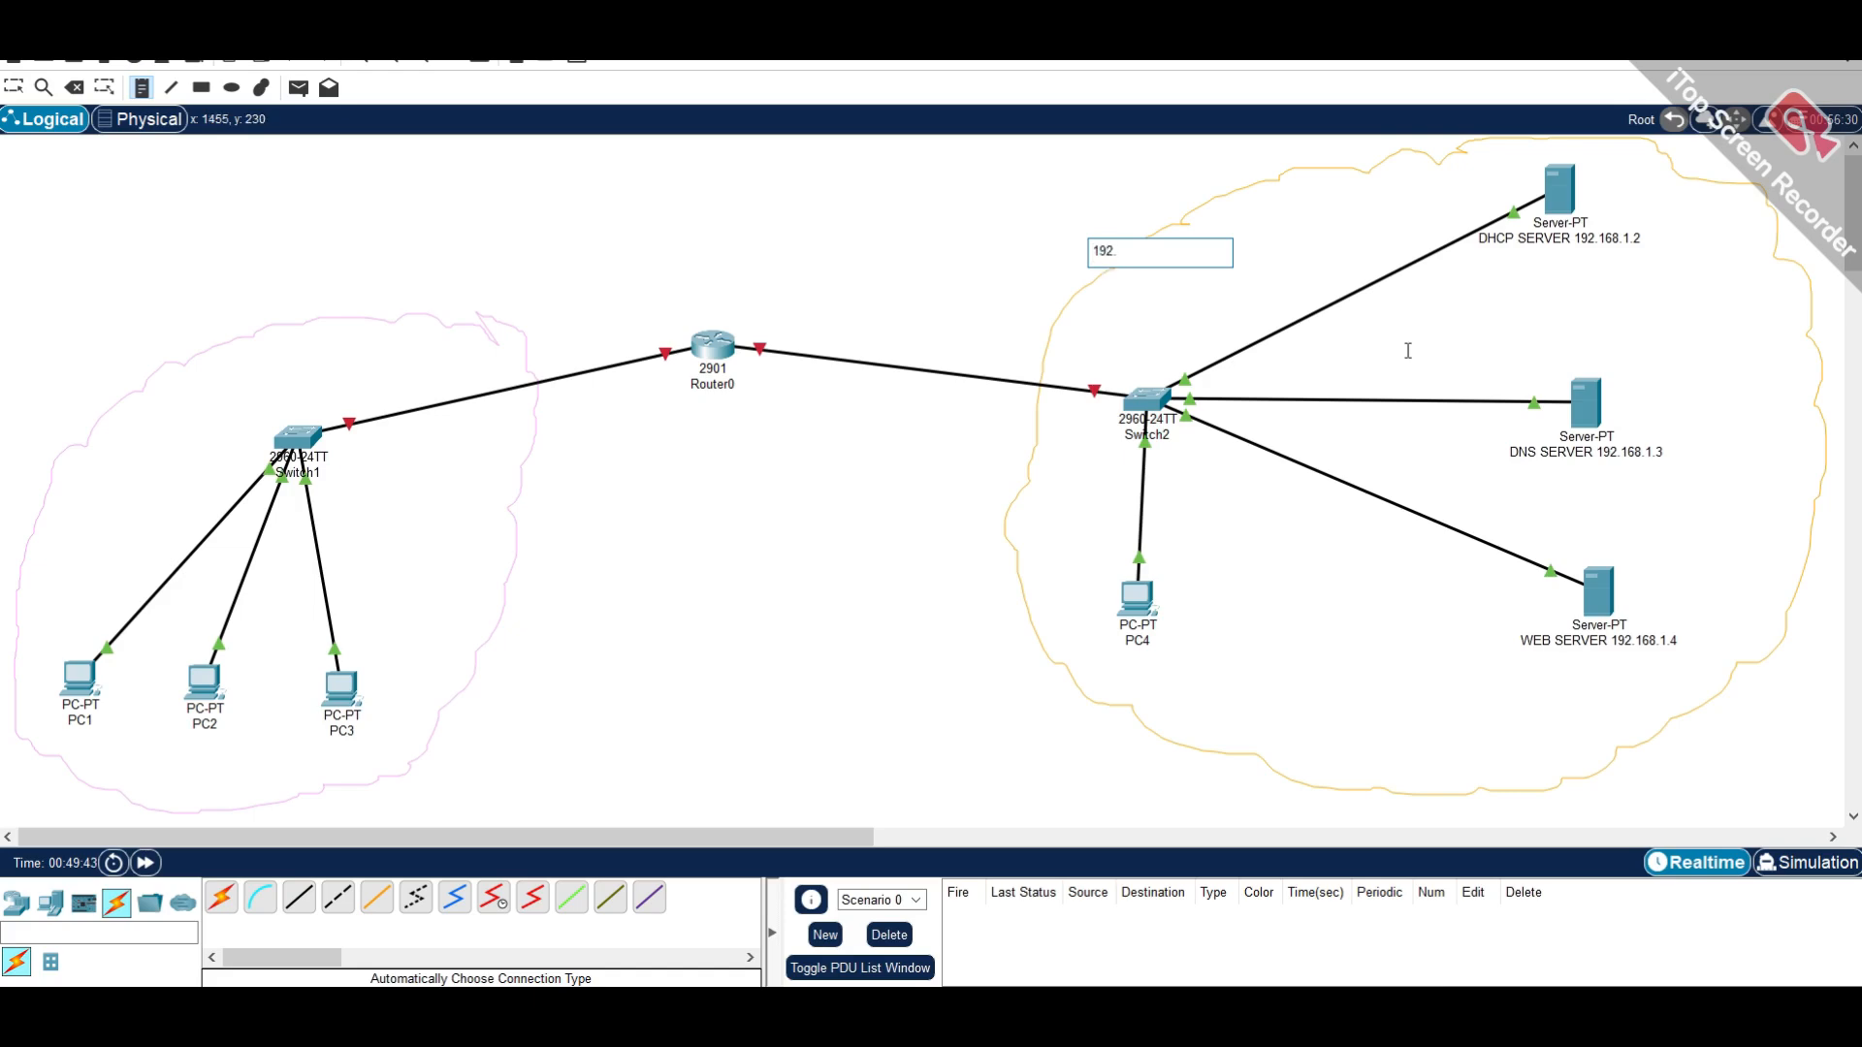
type("16")
type("8.1")
left_click(1081, 204)
- Place a note reading "192.168.2" inside the pink outline, above the link from Switch1 to Router0
left_click(442, 364)
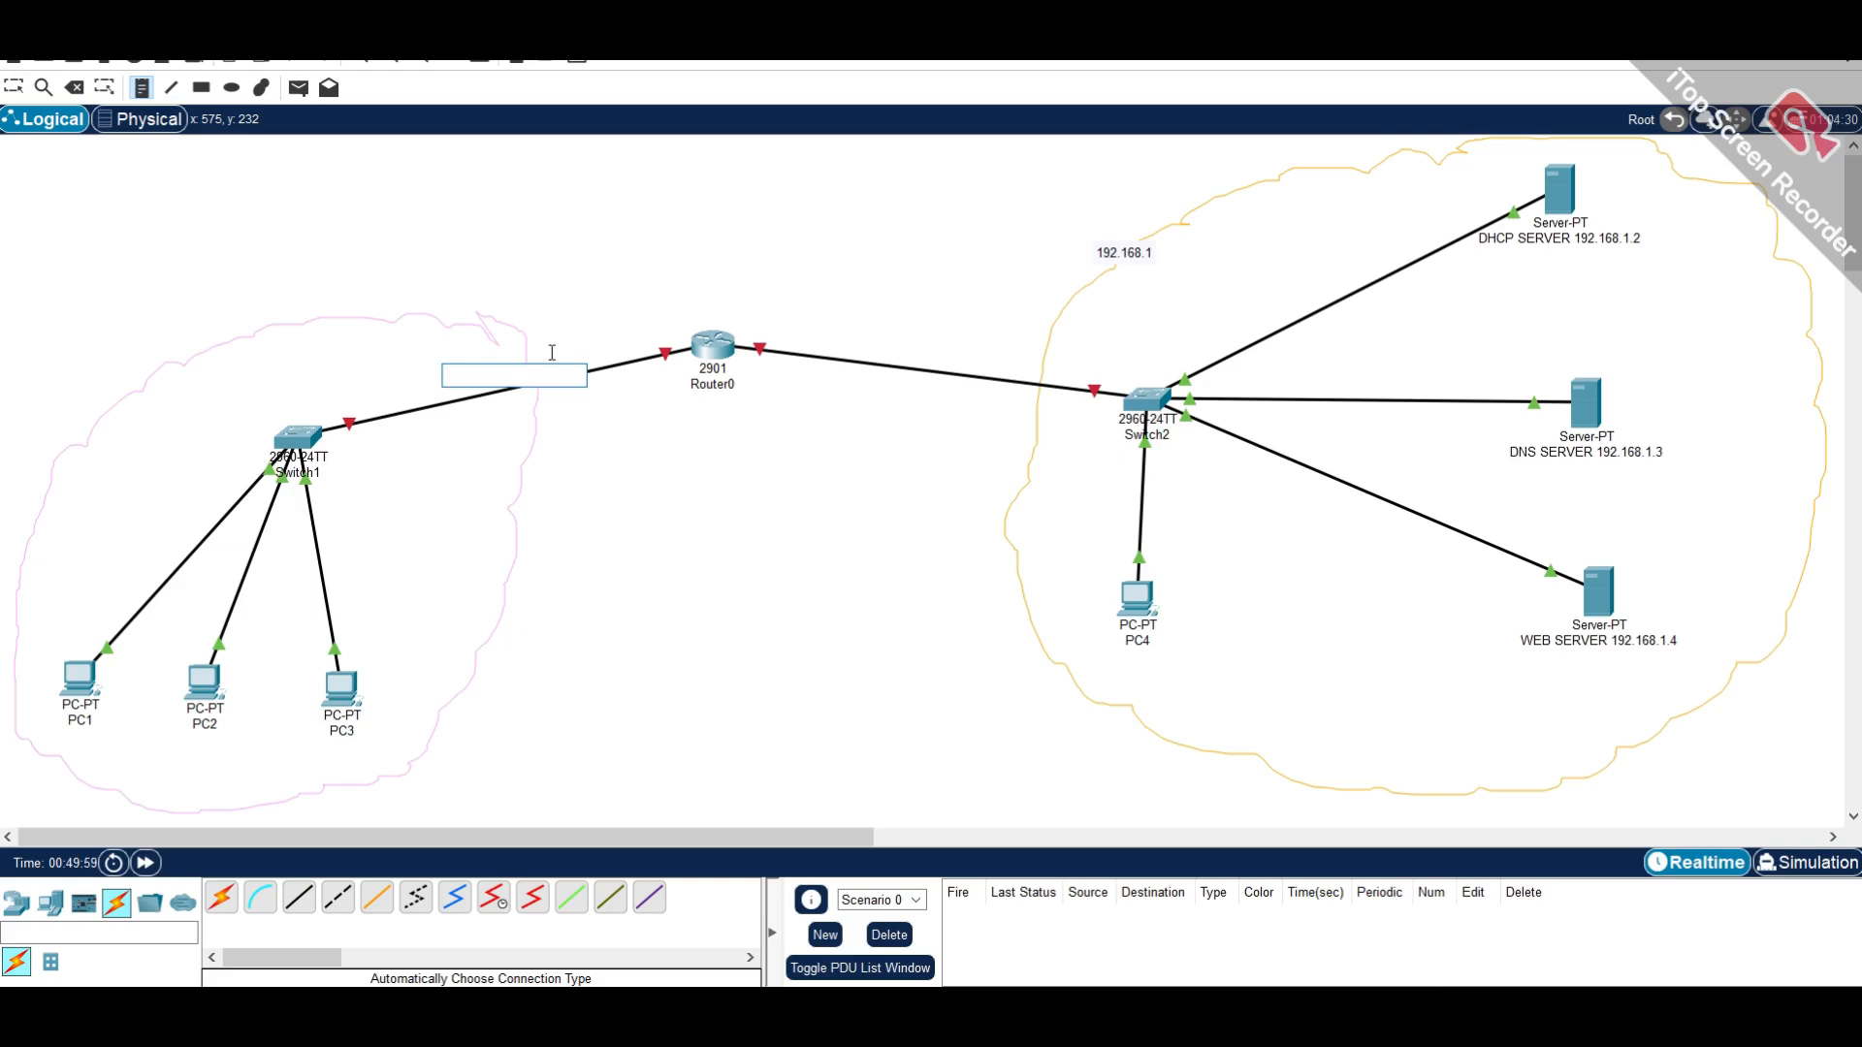
type("192.168.2")
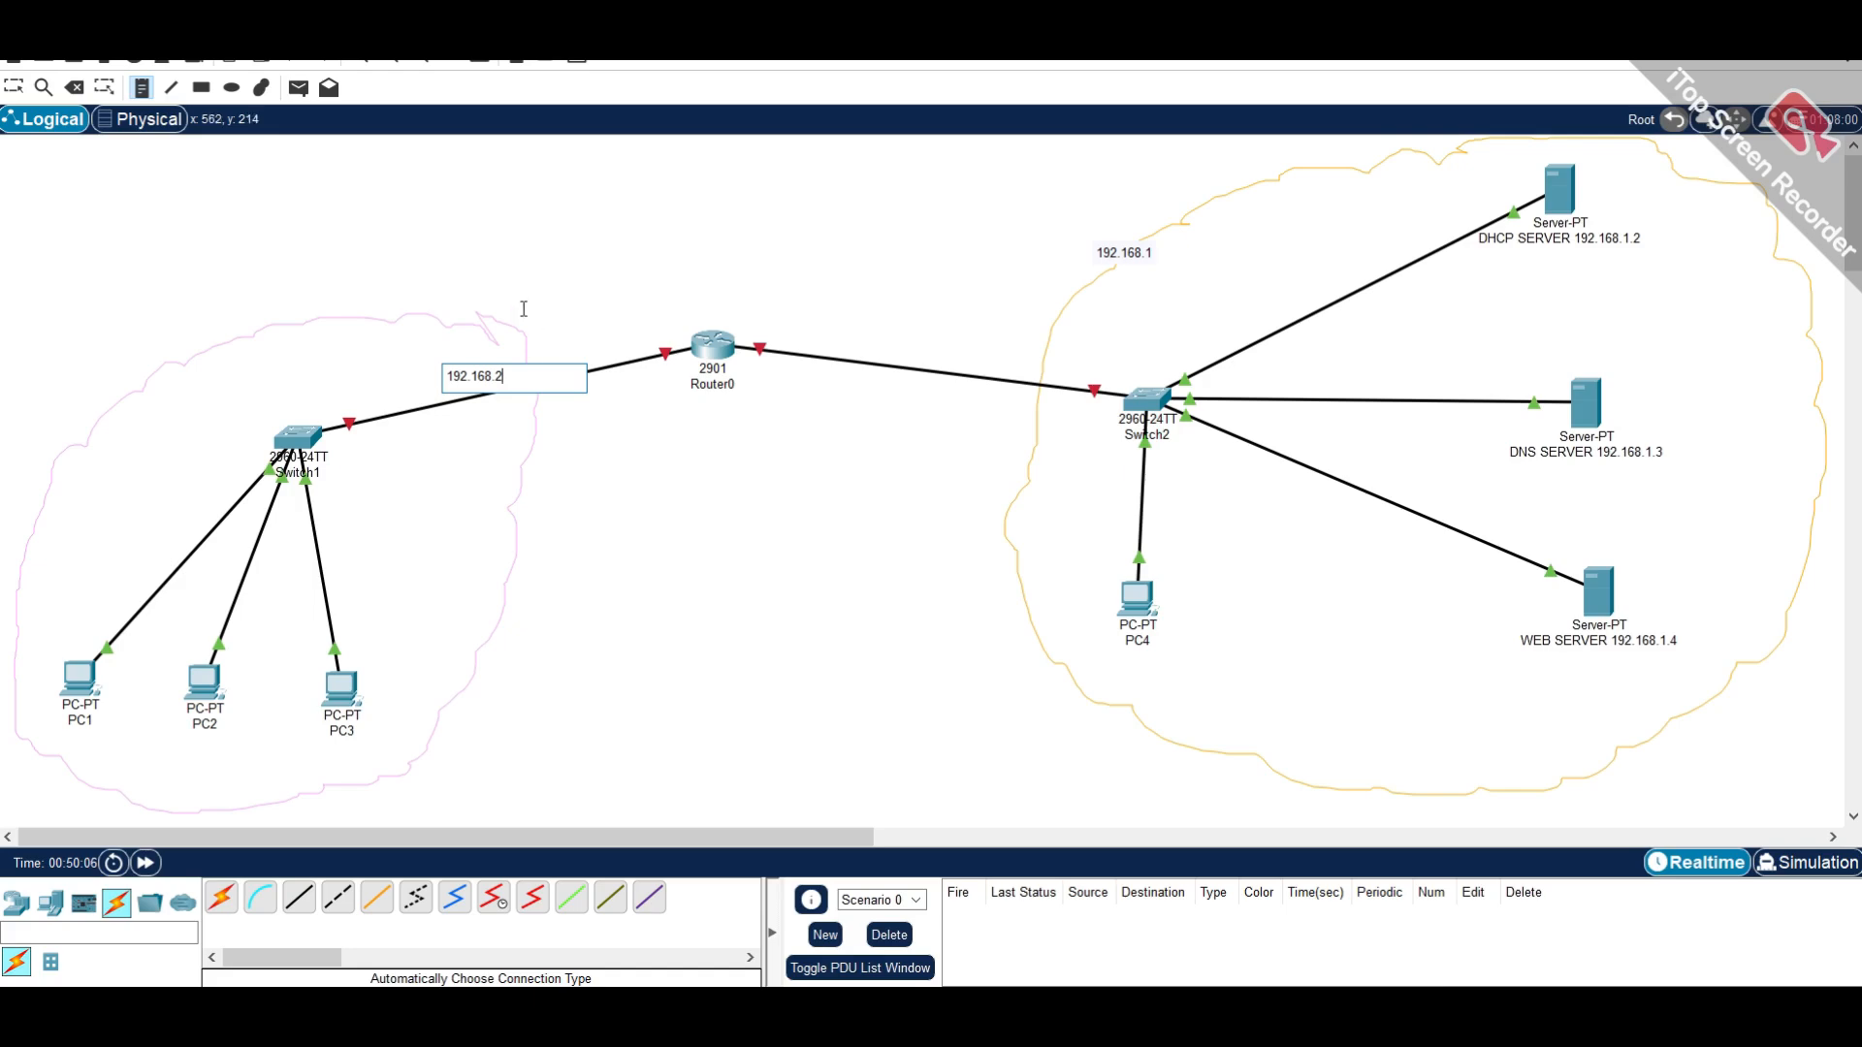
left_click(597, 284)
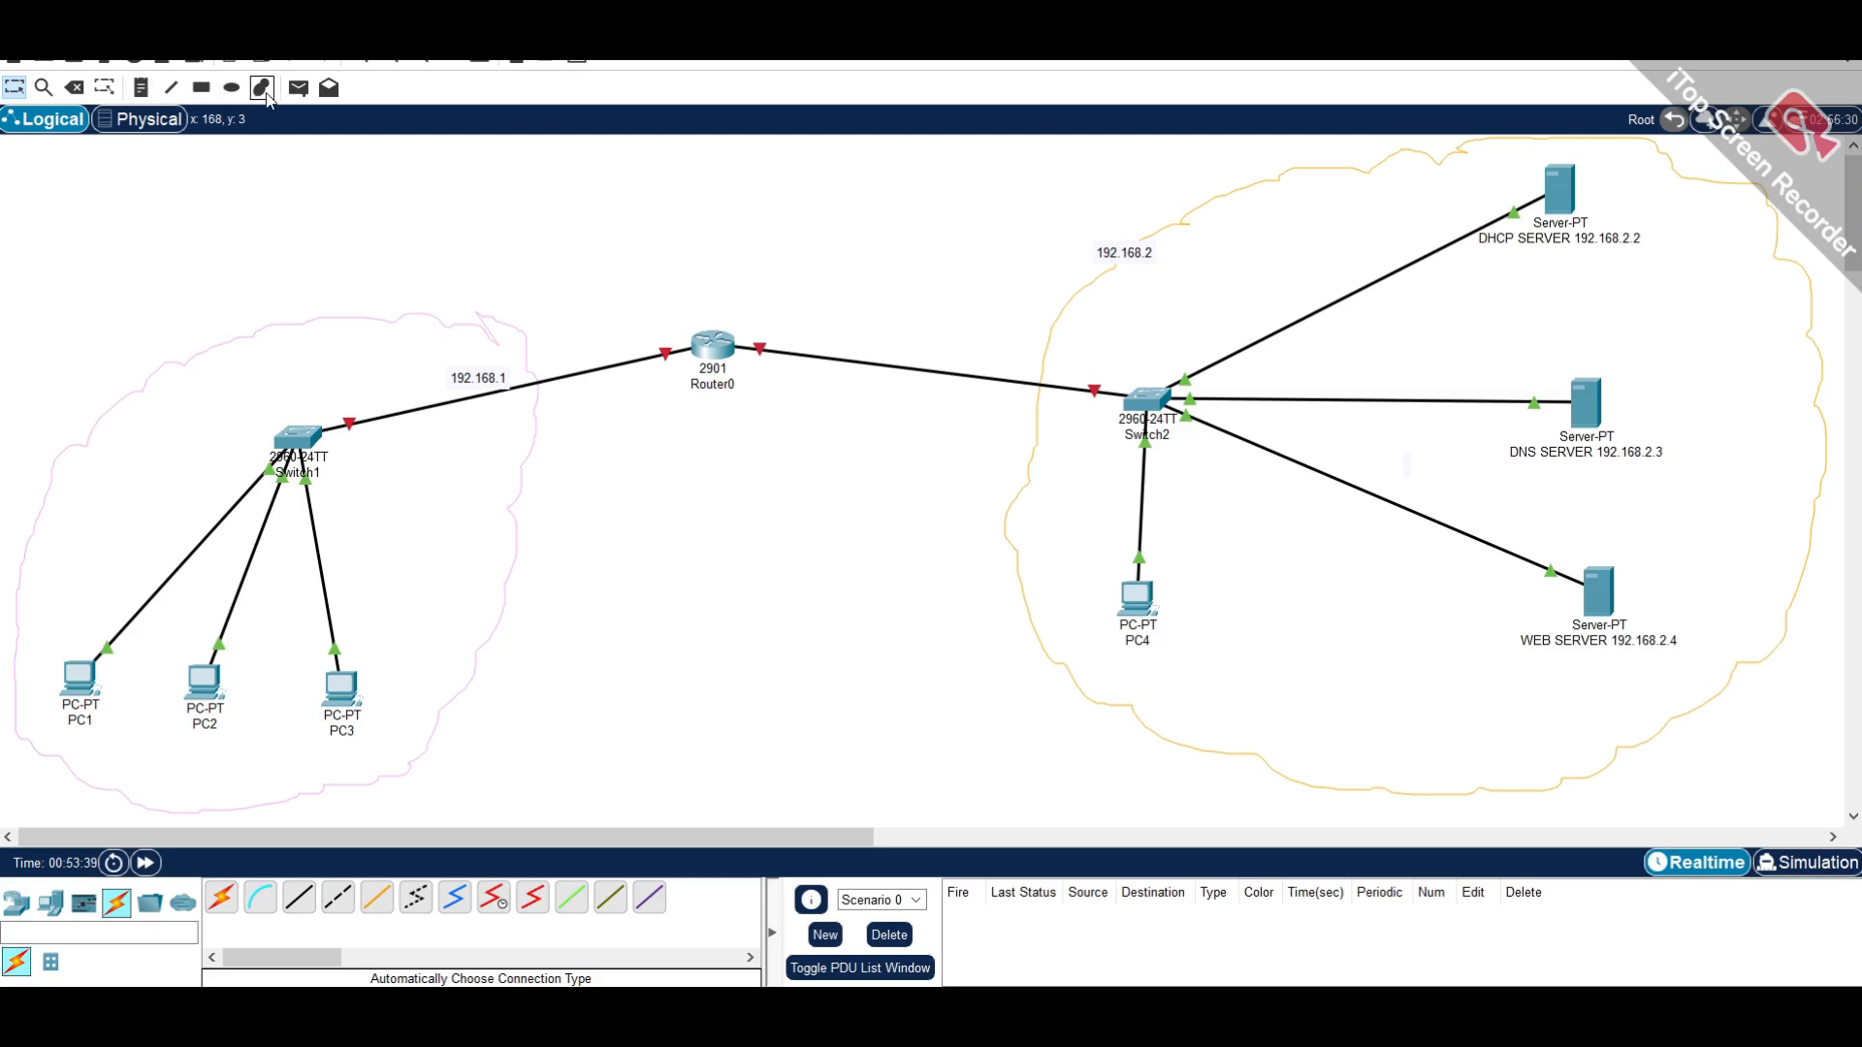
- Label Router0's link to Switch1 with the note "192.168.1.1" and its link to Switch2 with "192.168.2.1"
left_click(141, 87)
left_click(610, 312)
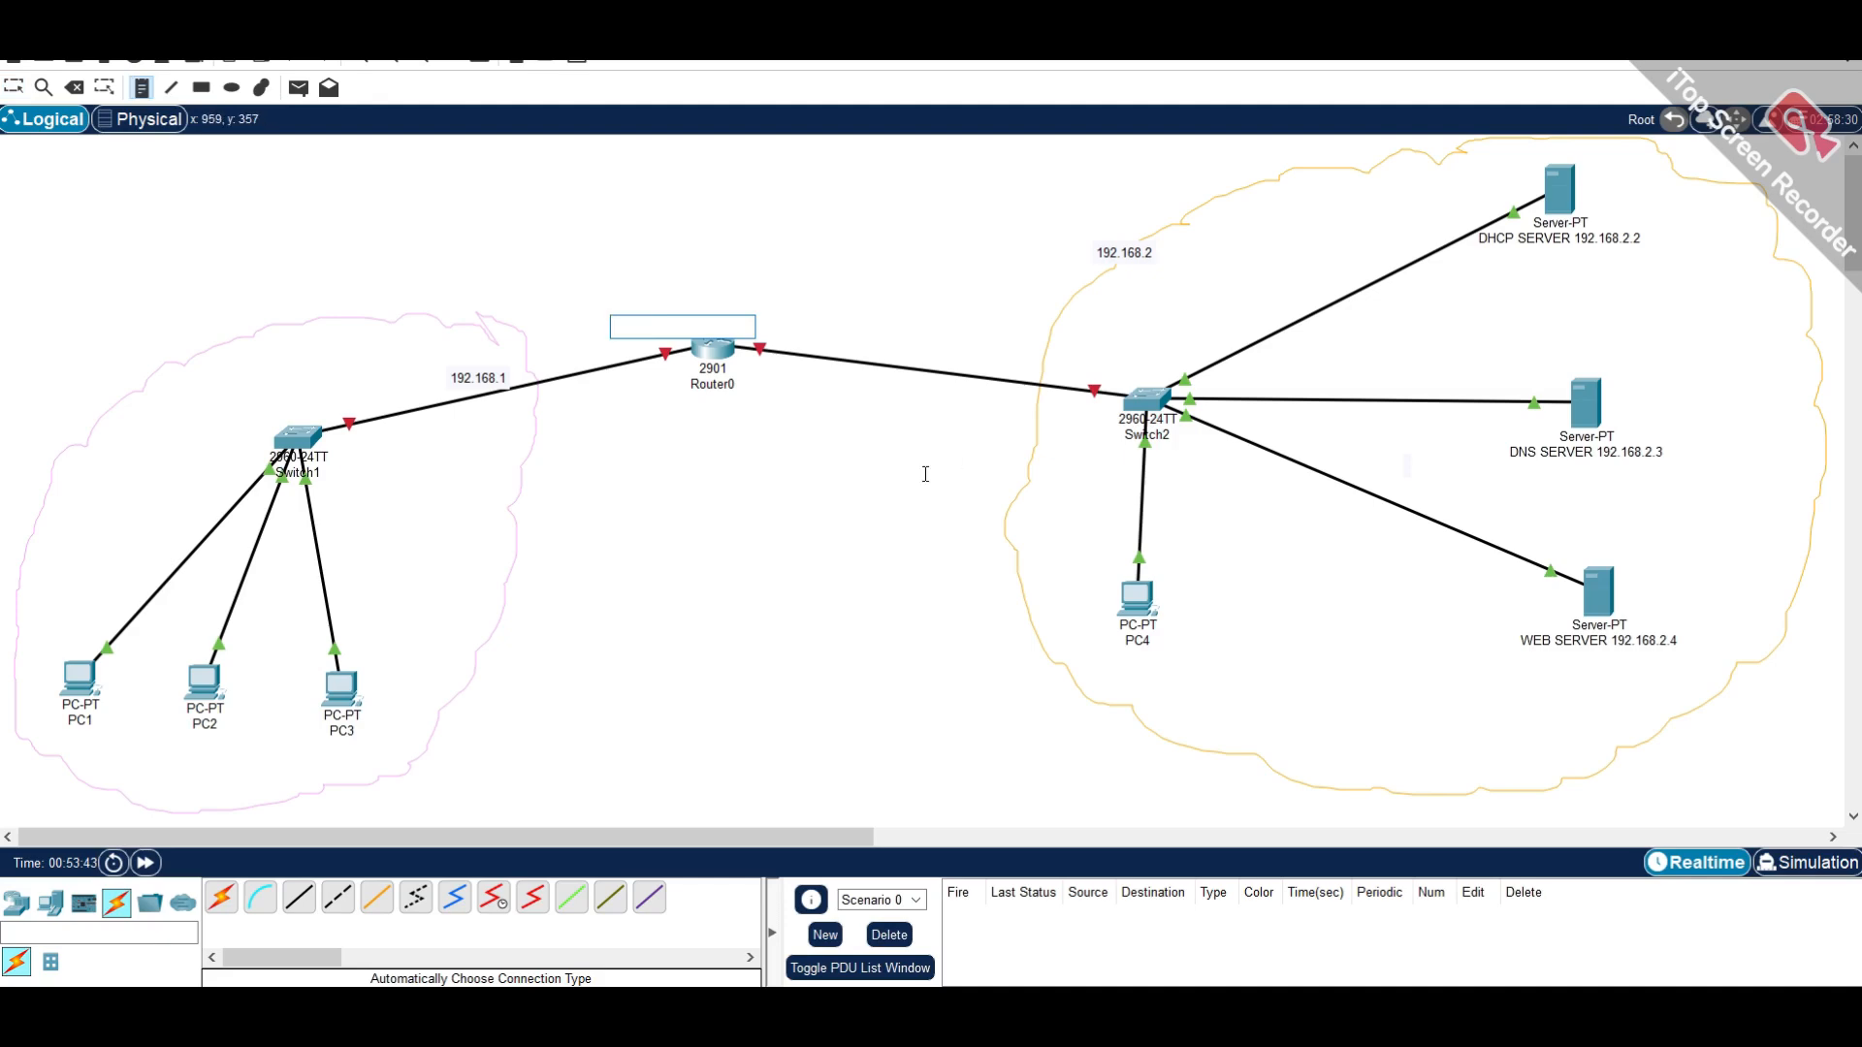
type("192.168.1.1")
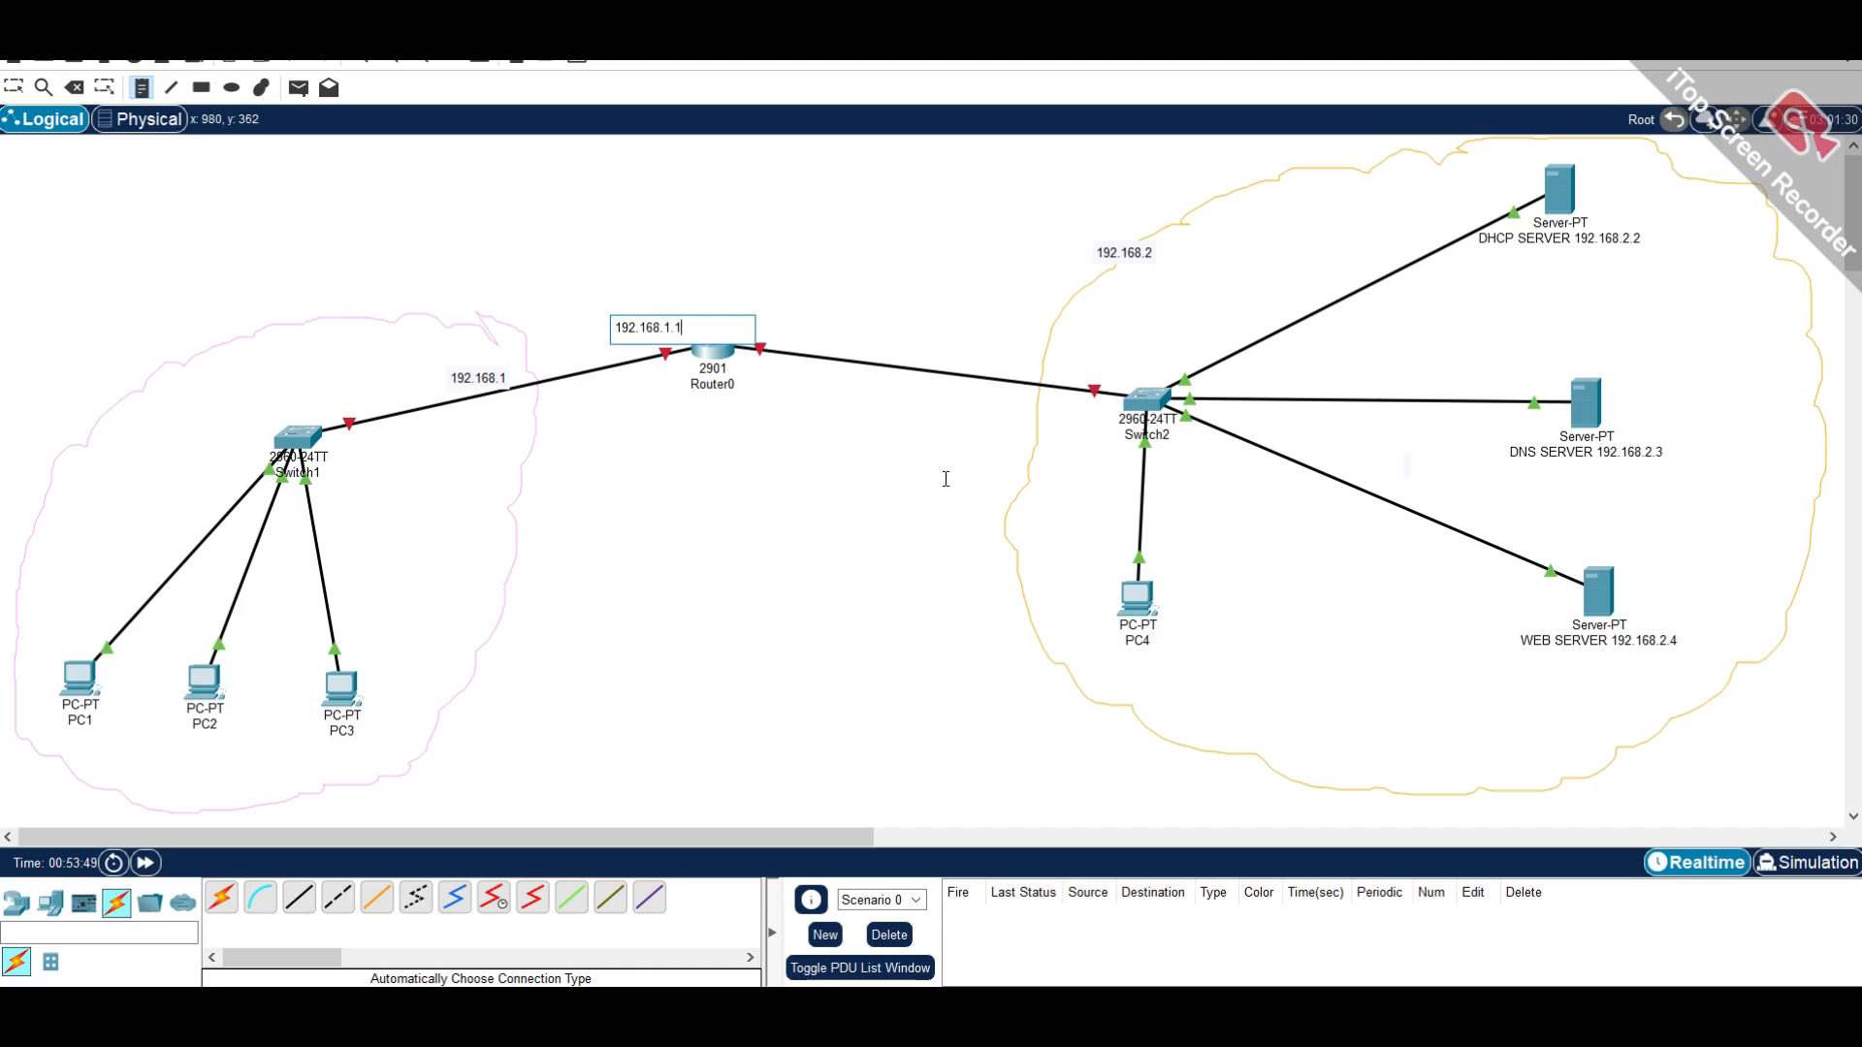
left_click(801, 263)
left_click(840, 328)
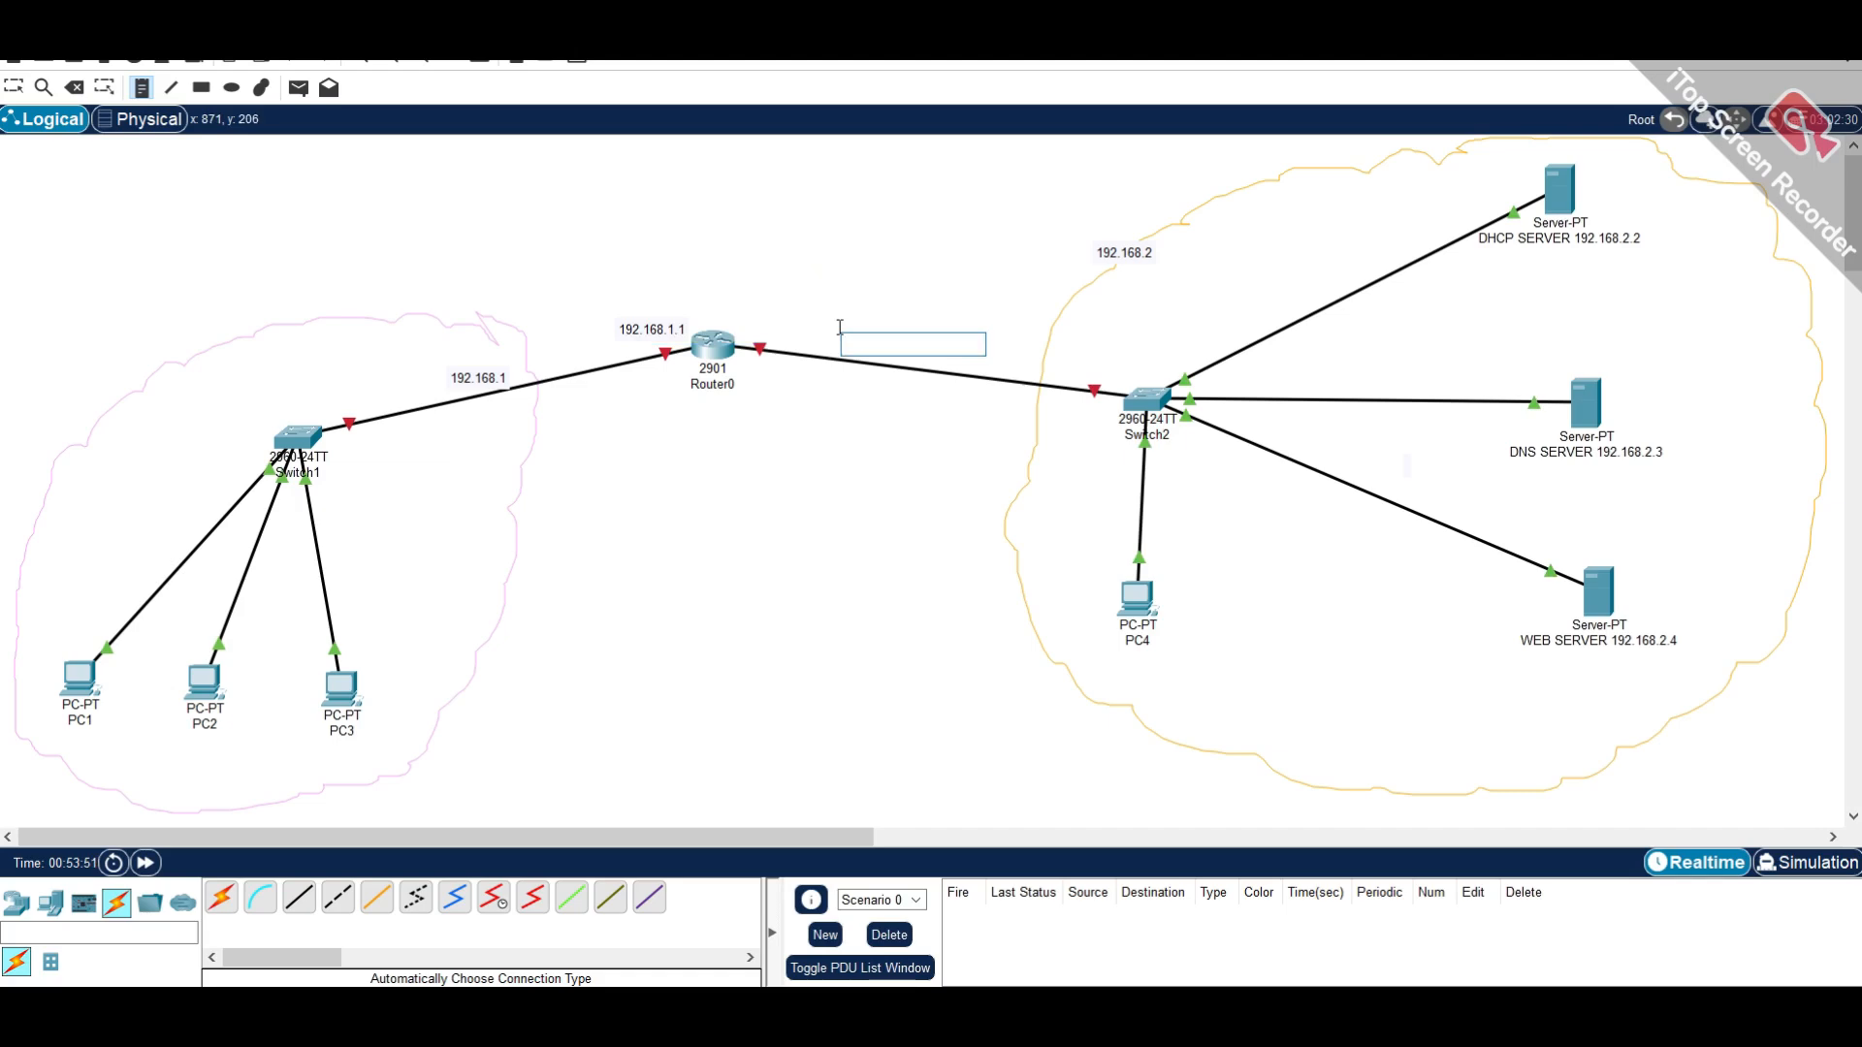
type("192.168.2.1")
left_click(1040, 258)
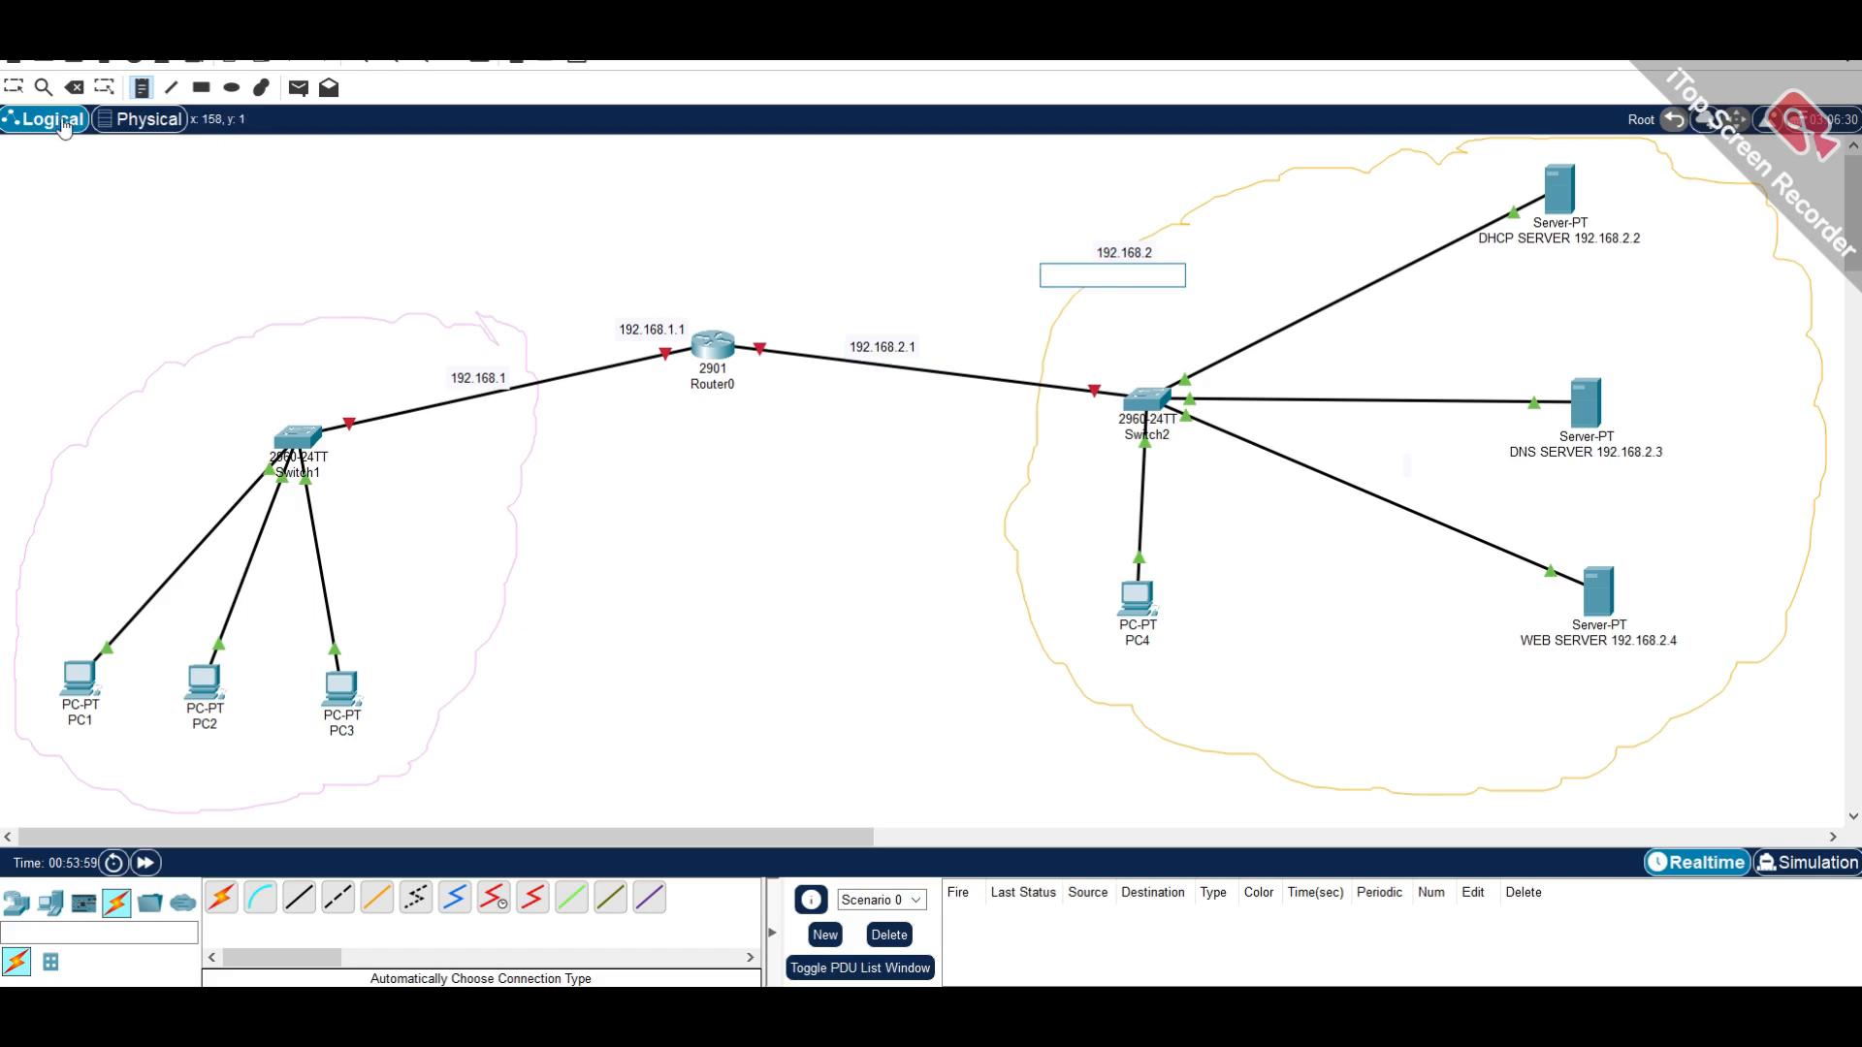
- Reposition the "192.168.1.1" and "192.168.2.1" notes on either side of Router0, clear of its links
left_click(14, 87)
left_click_drag(648, 330, 618, 332)
left_click_drag(848, 358, 799, 327)
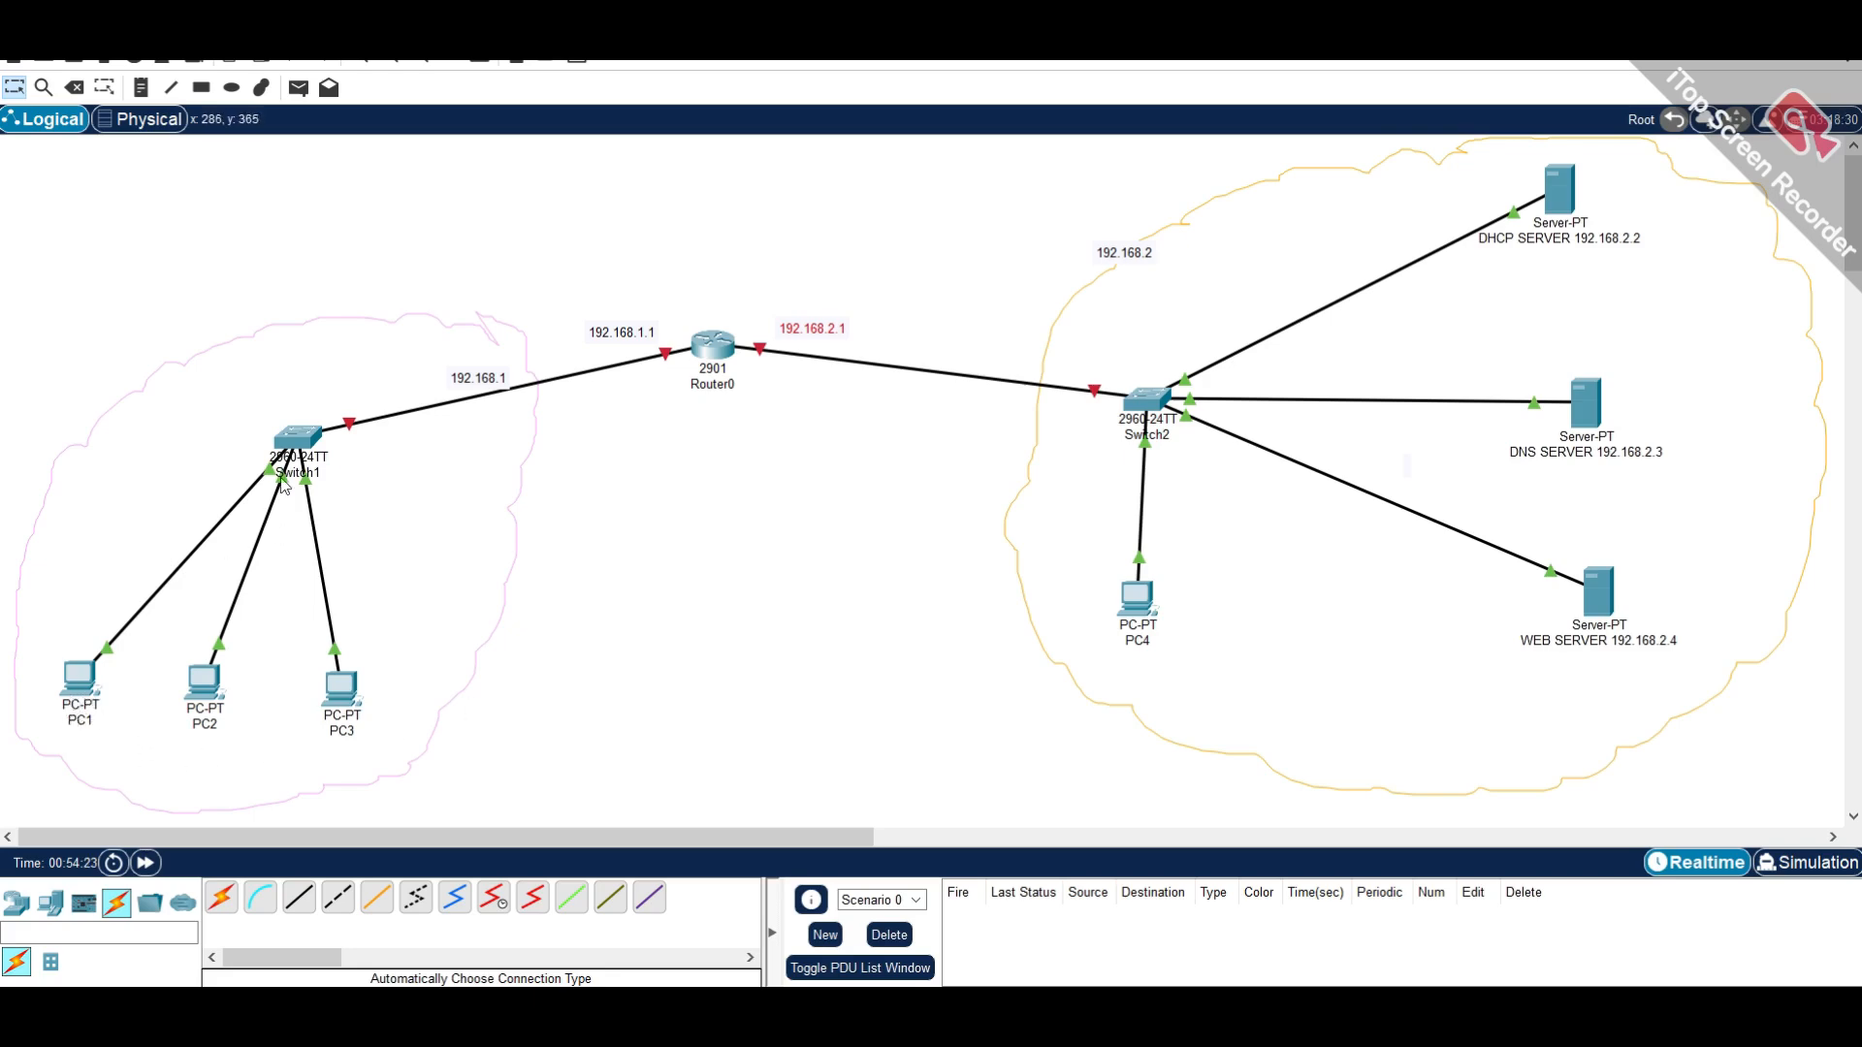
- Rearrange the devices by moving Switch1 down closer to its PCs, spacing out PC2 and PC3, and nudging Router0
left_click_drag(308, 444, 214, 516)
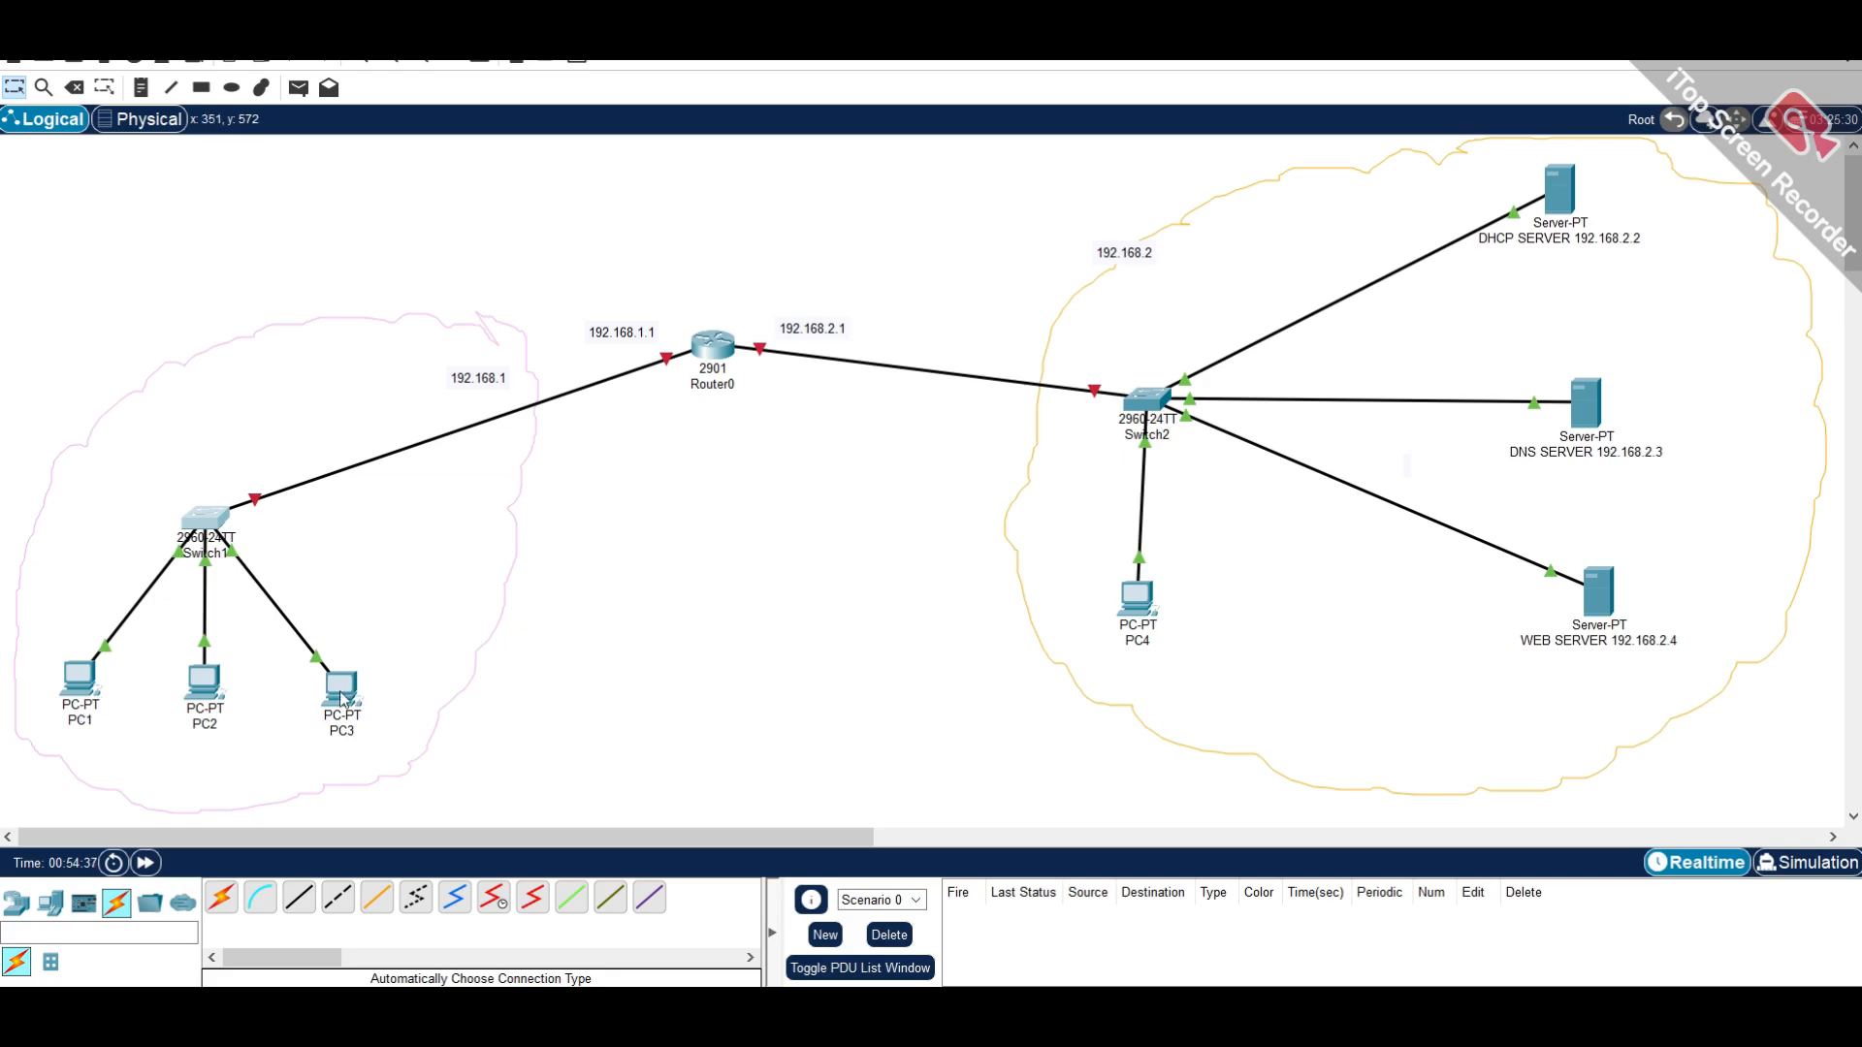
left_click_drag(341, 692, 345, 663)
left_click_drag(233, 694, 266, 705)
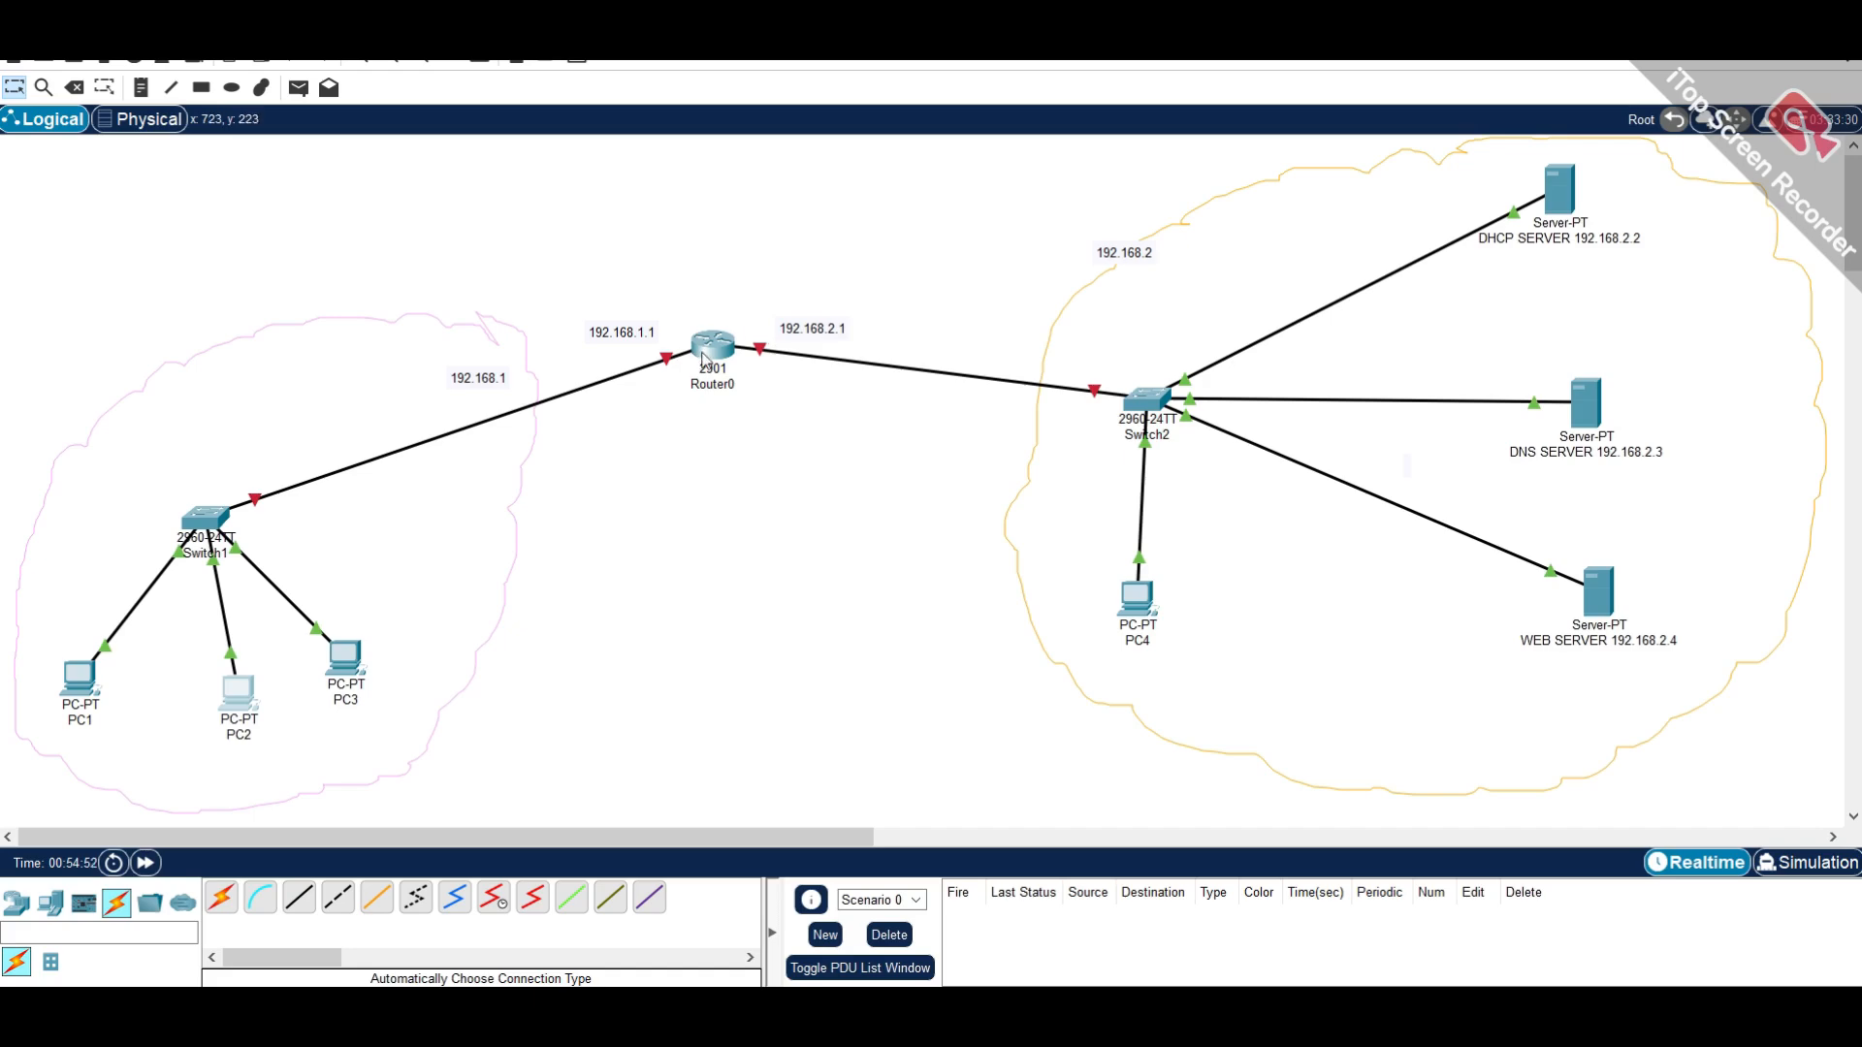
mouse_move(714, 351)
mouse_move(716, 351)
left_mouse_down()
mouse_move(696, 315)
mouse_move(726, 348)
left_mouse_up()
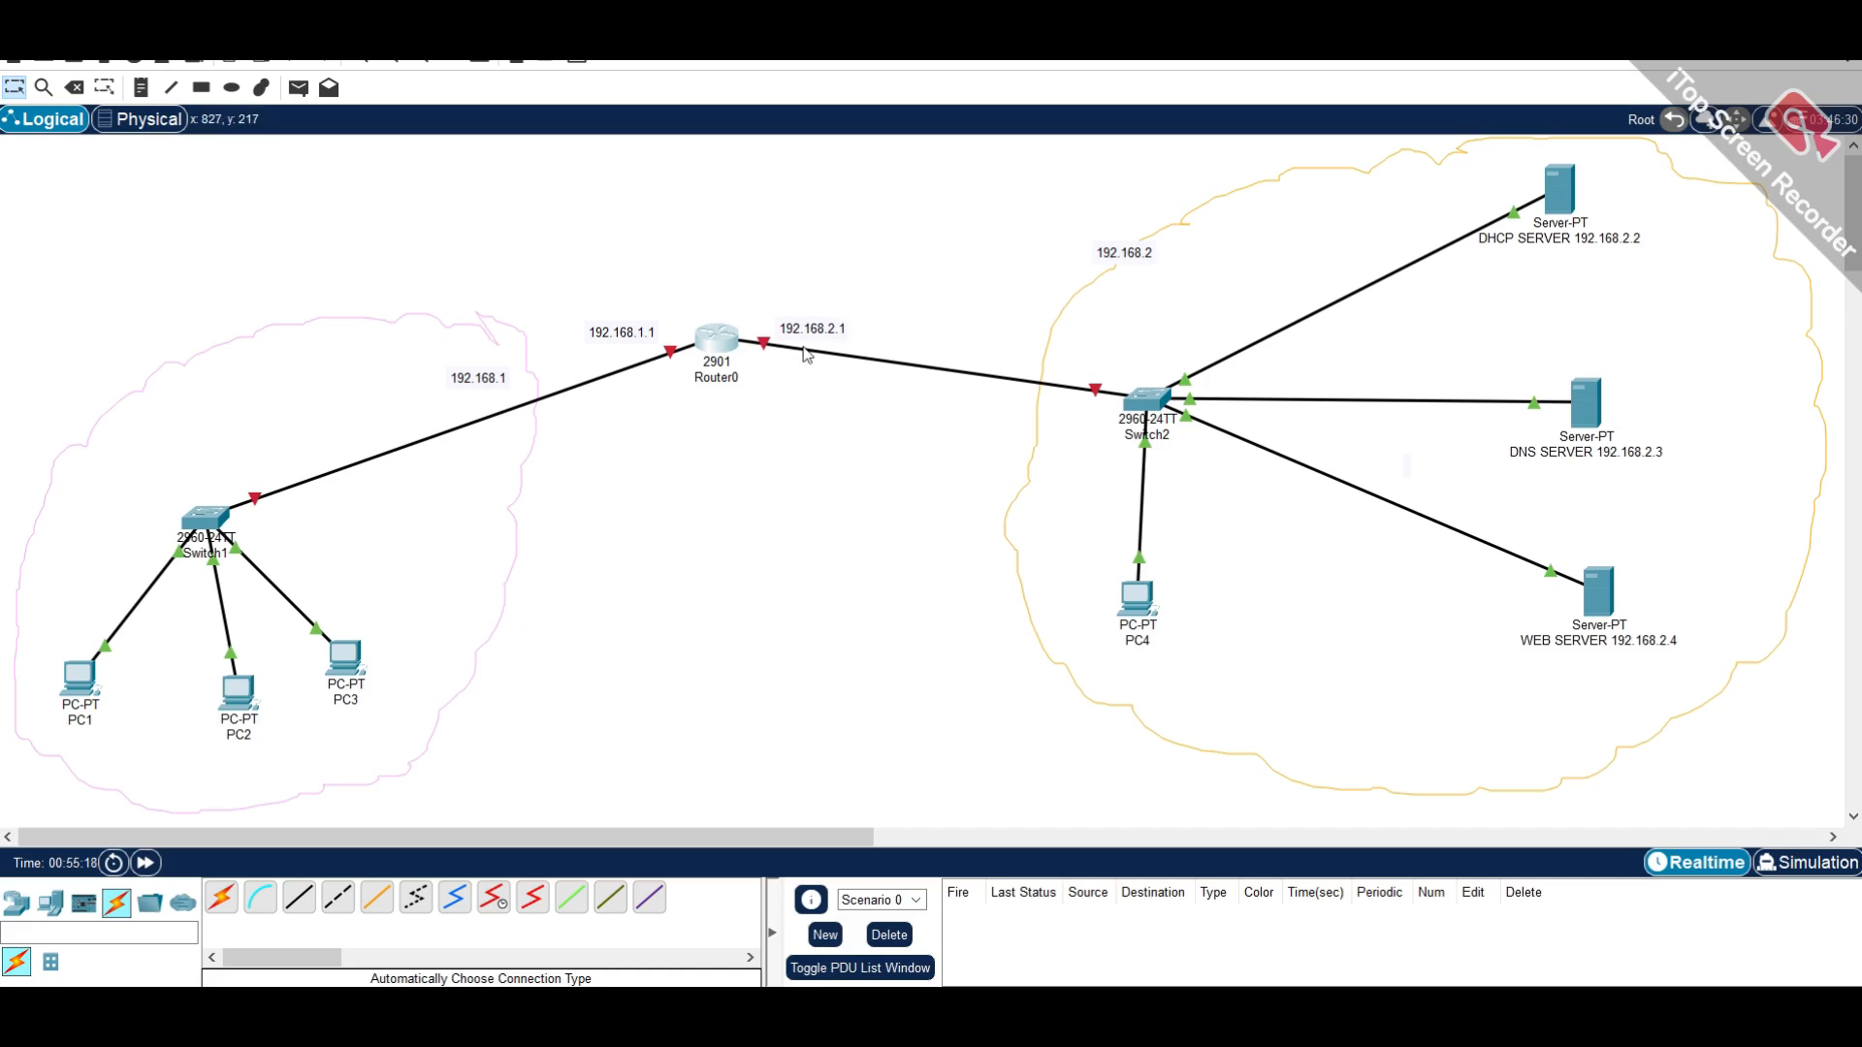
mouse_move(804, 349)
left_click(718, 344)
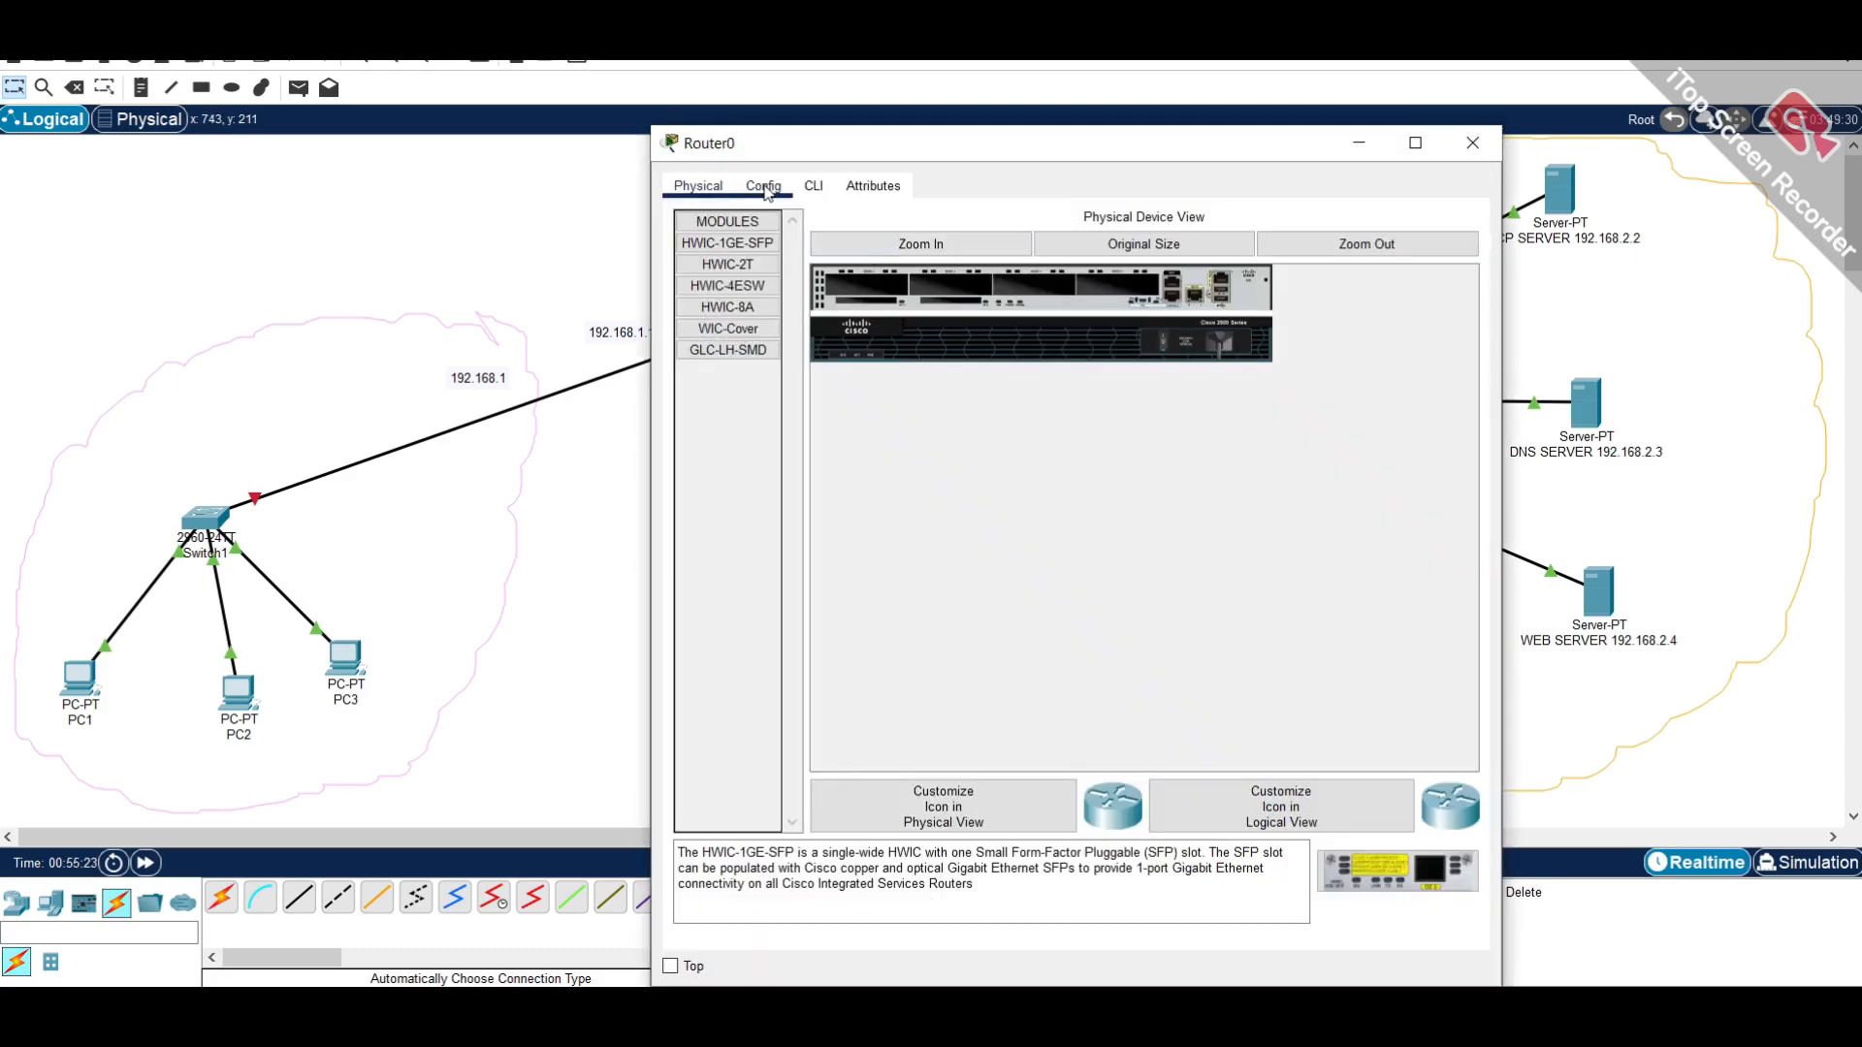
left_click(764, 186)
left_click_drag(942, 145, 1191, 254)
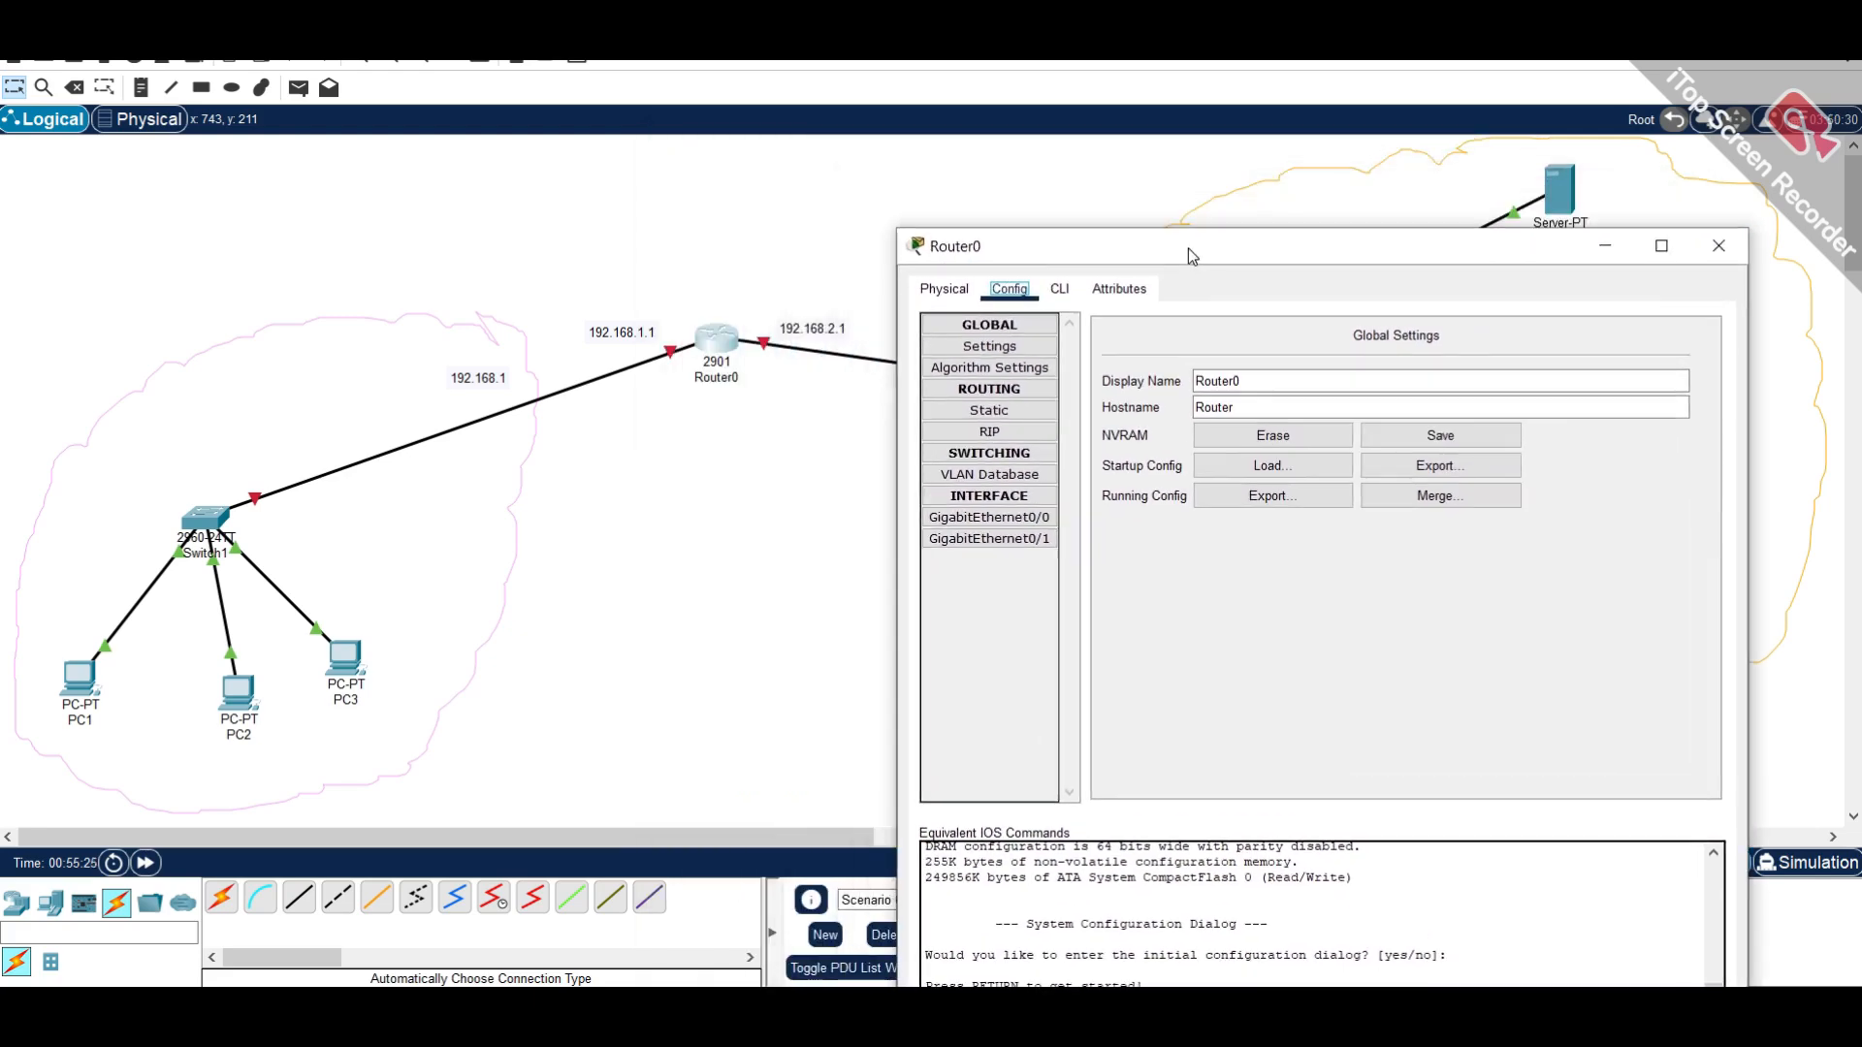
left_click(1020, 517)
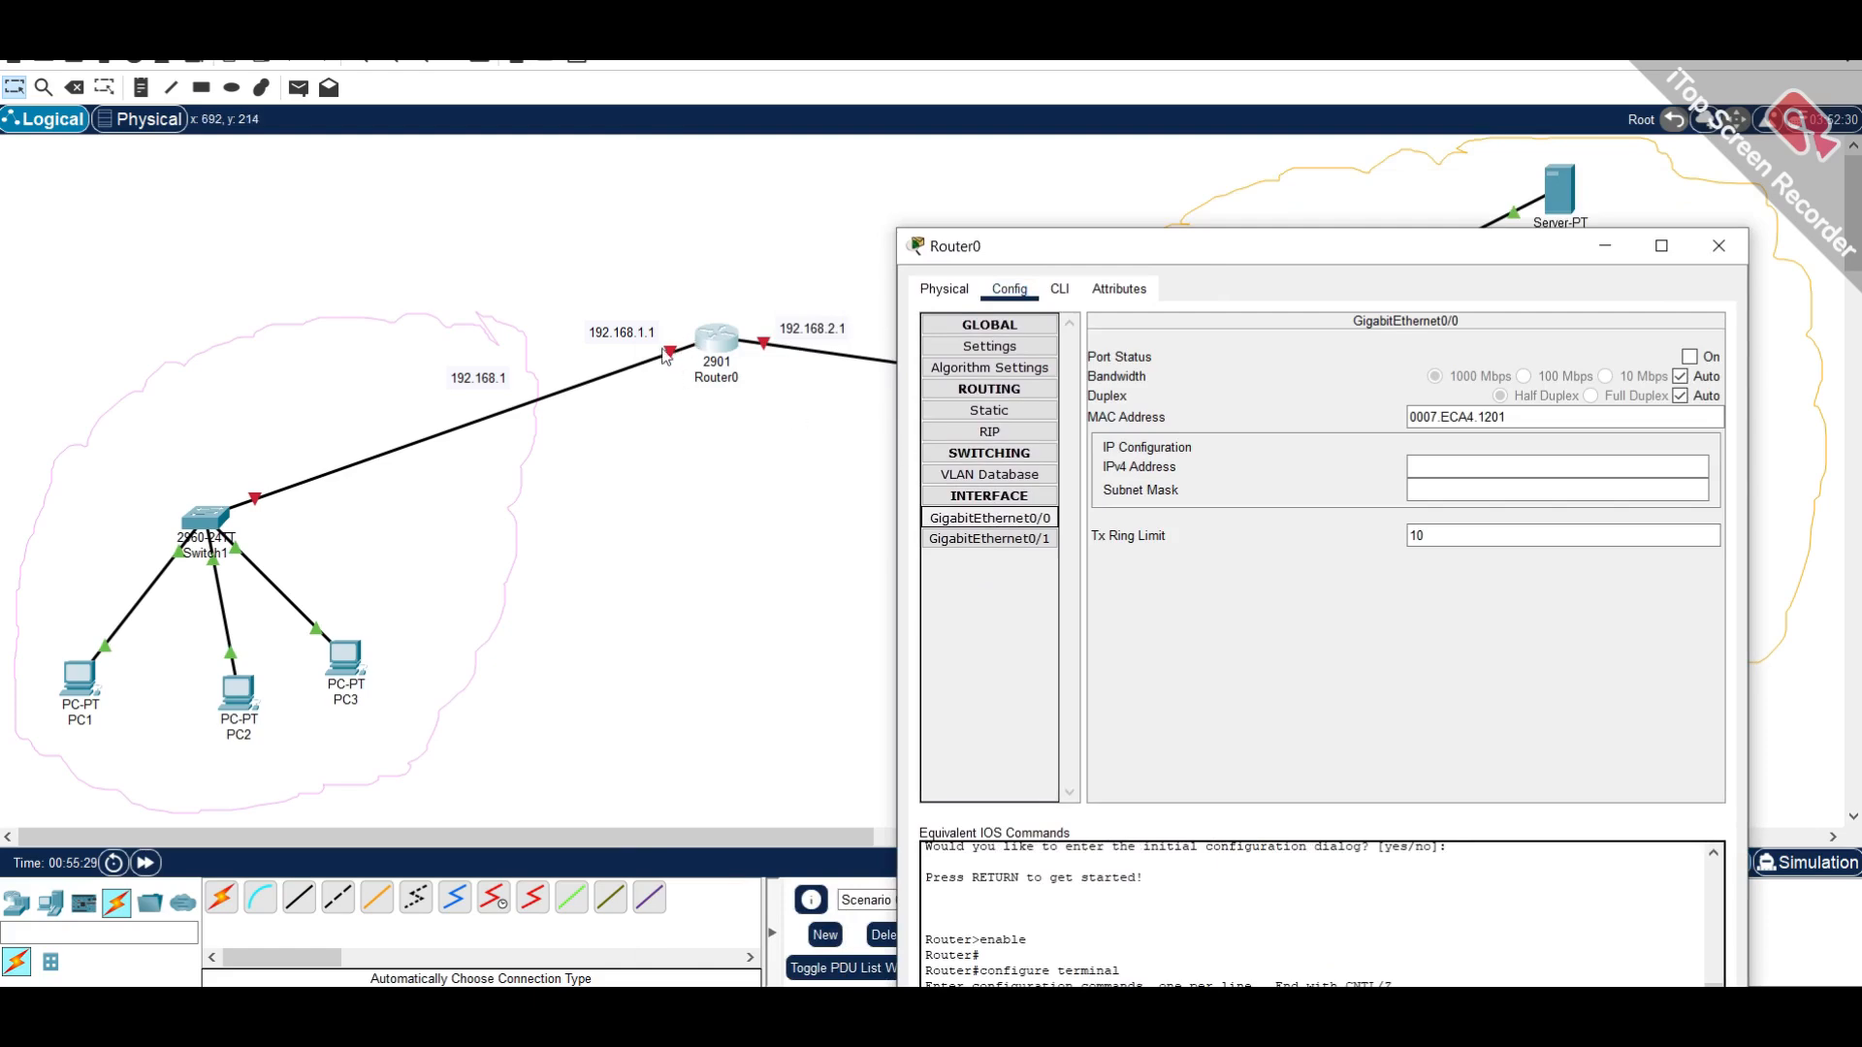
left_click_drag(1173, 226, 1262, 247)
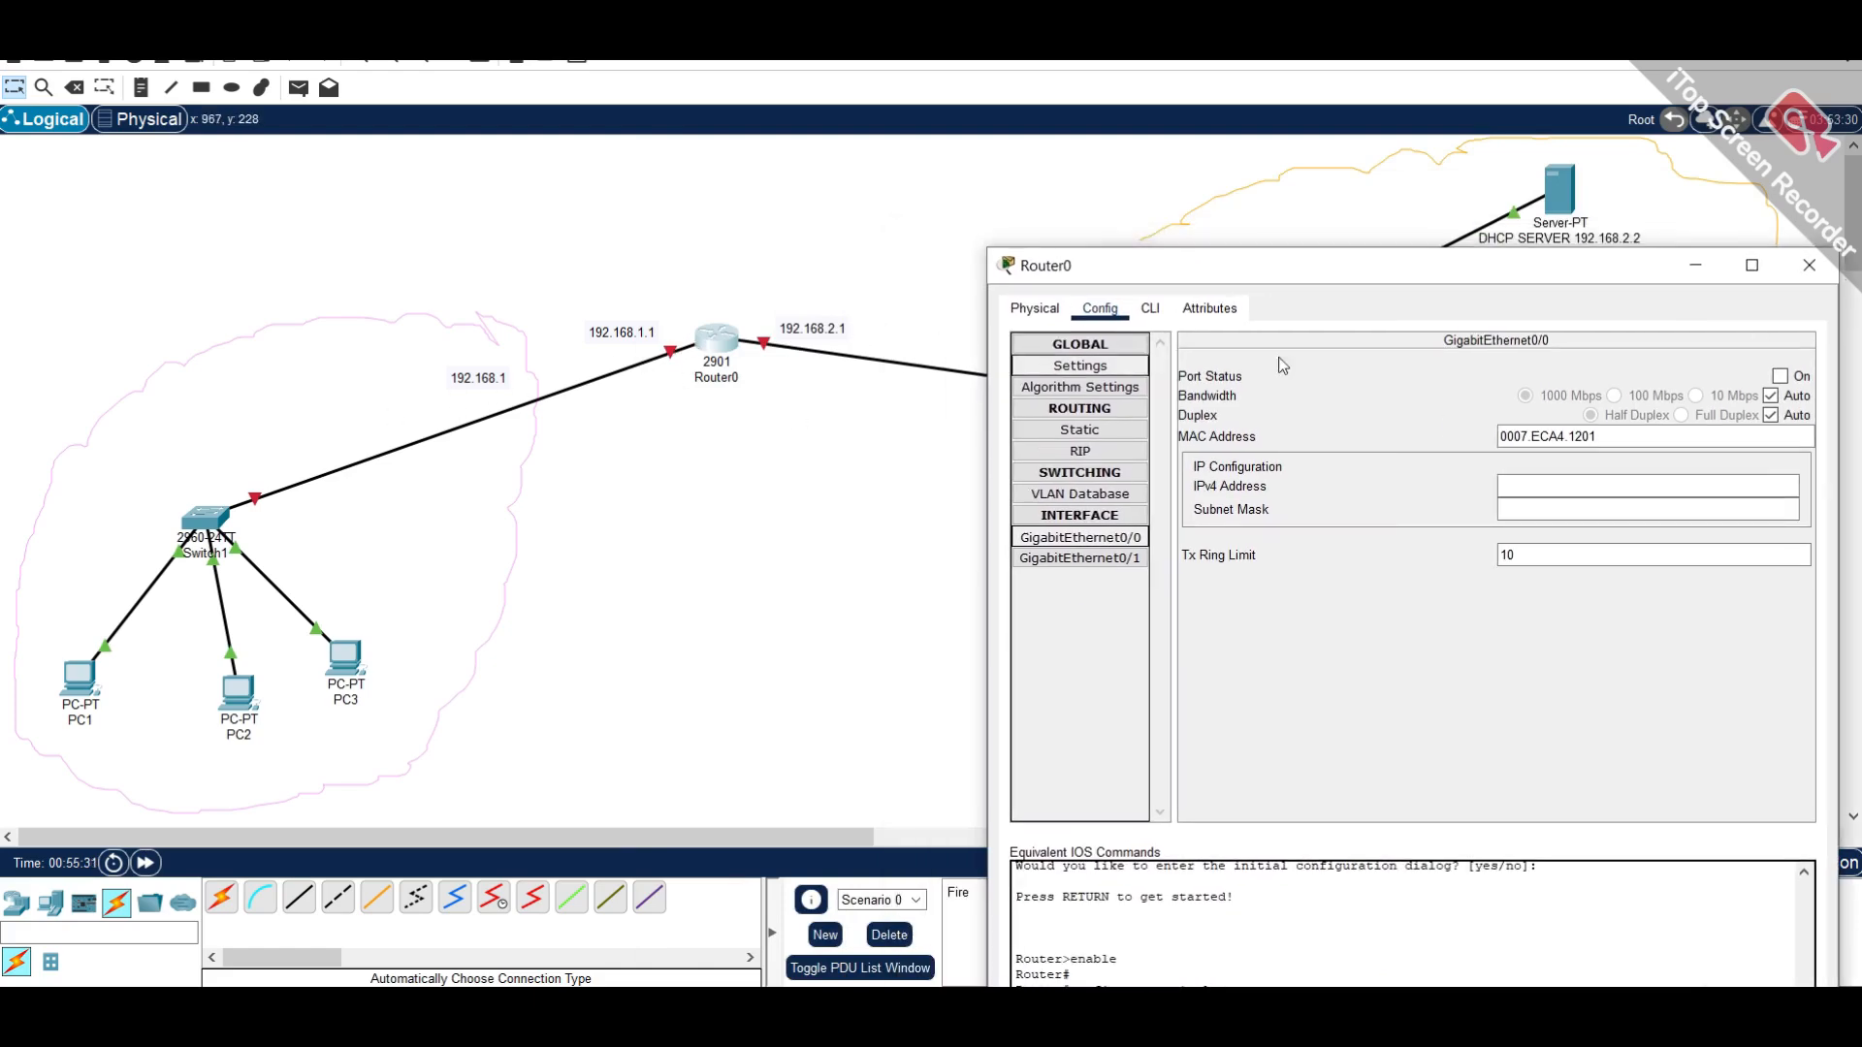
left_click(1808, 264)
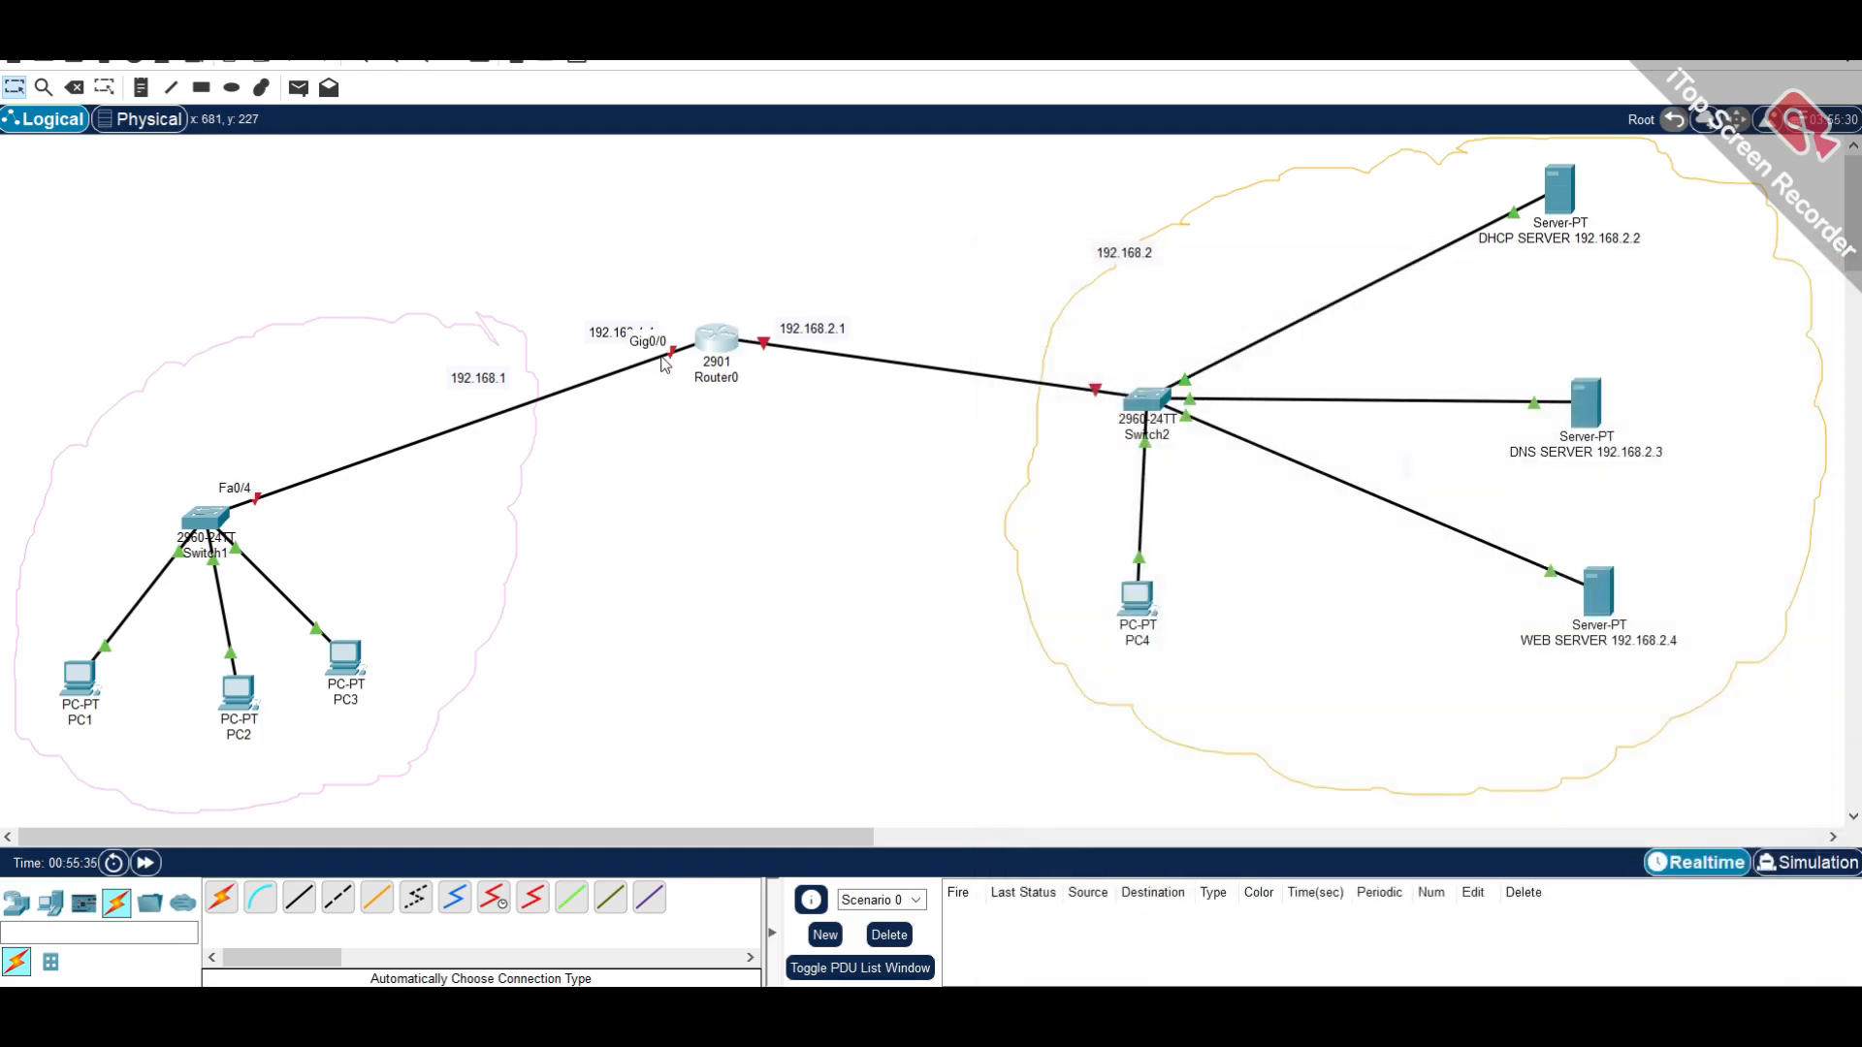
- Configure Router0's GigabitEthernet0/0 with IPv4 address 192.168.1.1 and subnet mask 255.255.255.0, and switch the port on
left_click(720, 339)
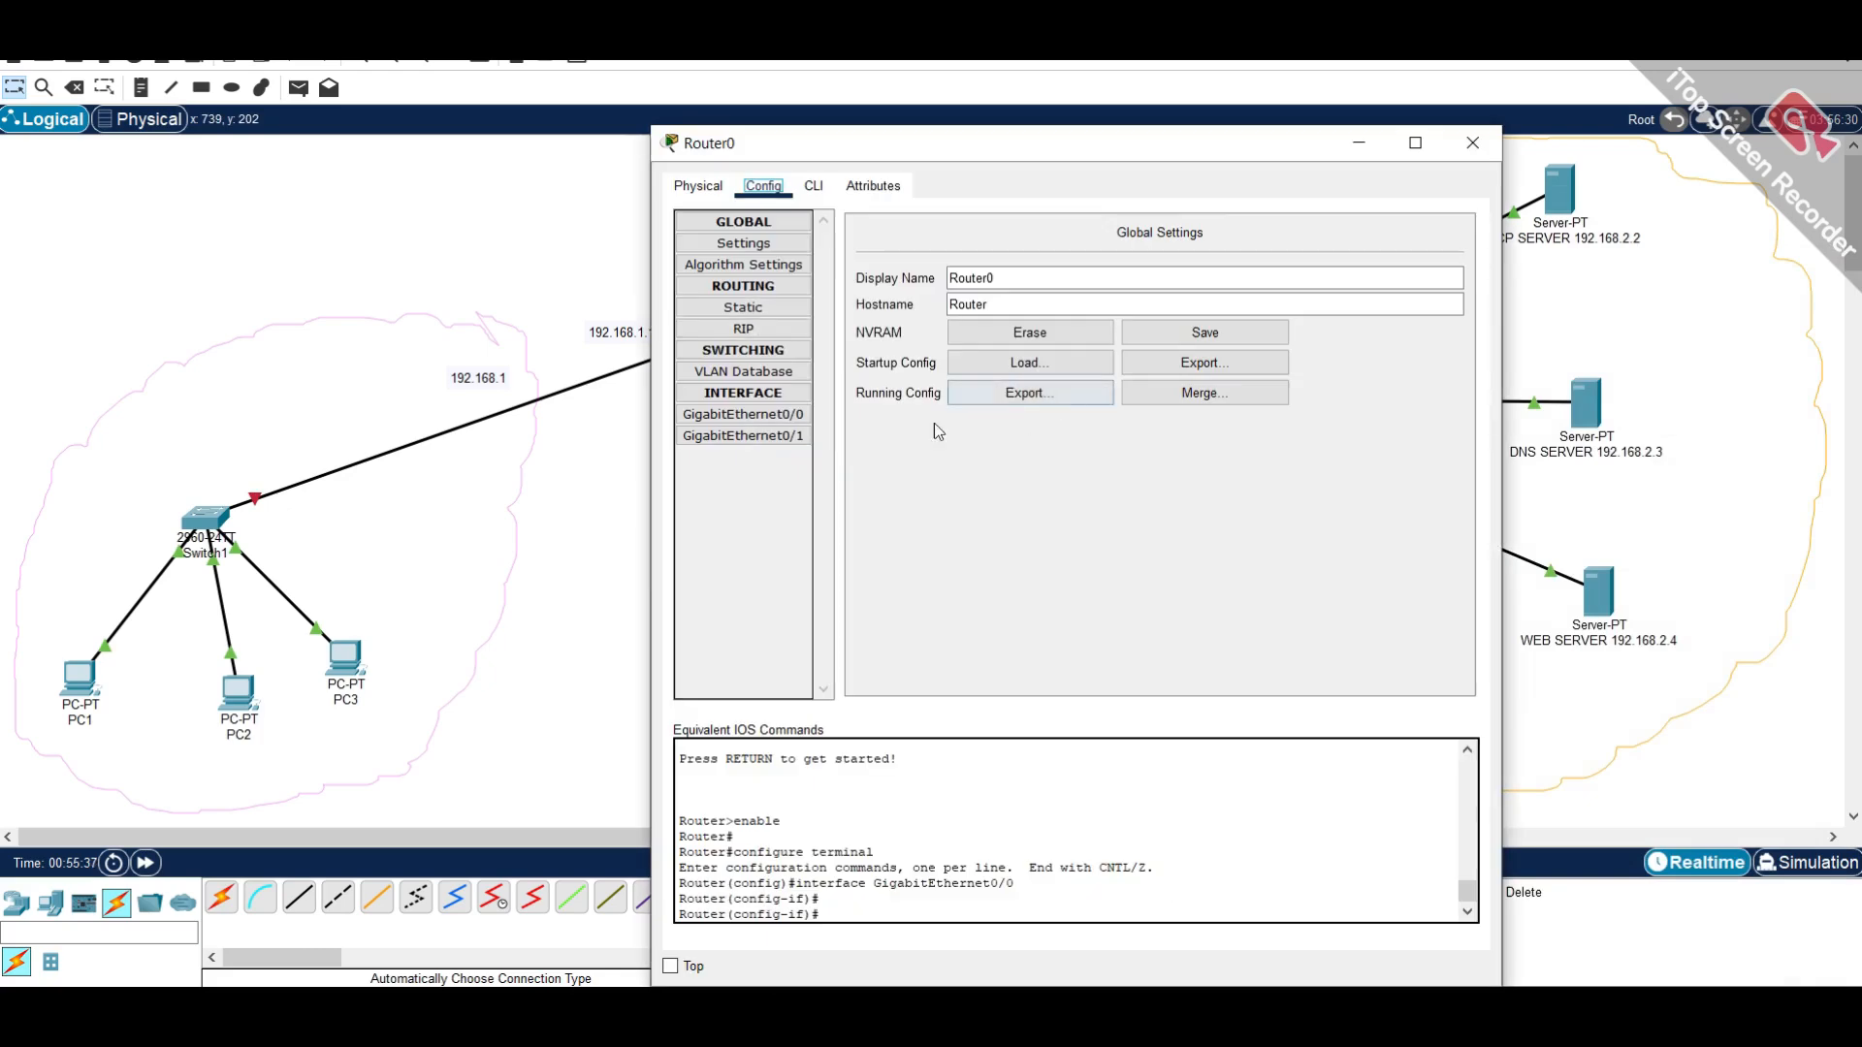
left_click(743, 414)
left_click_drag(1085, 143, 1270, 270)
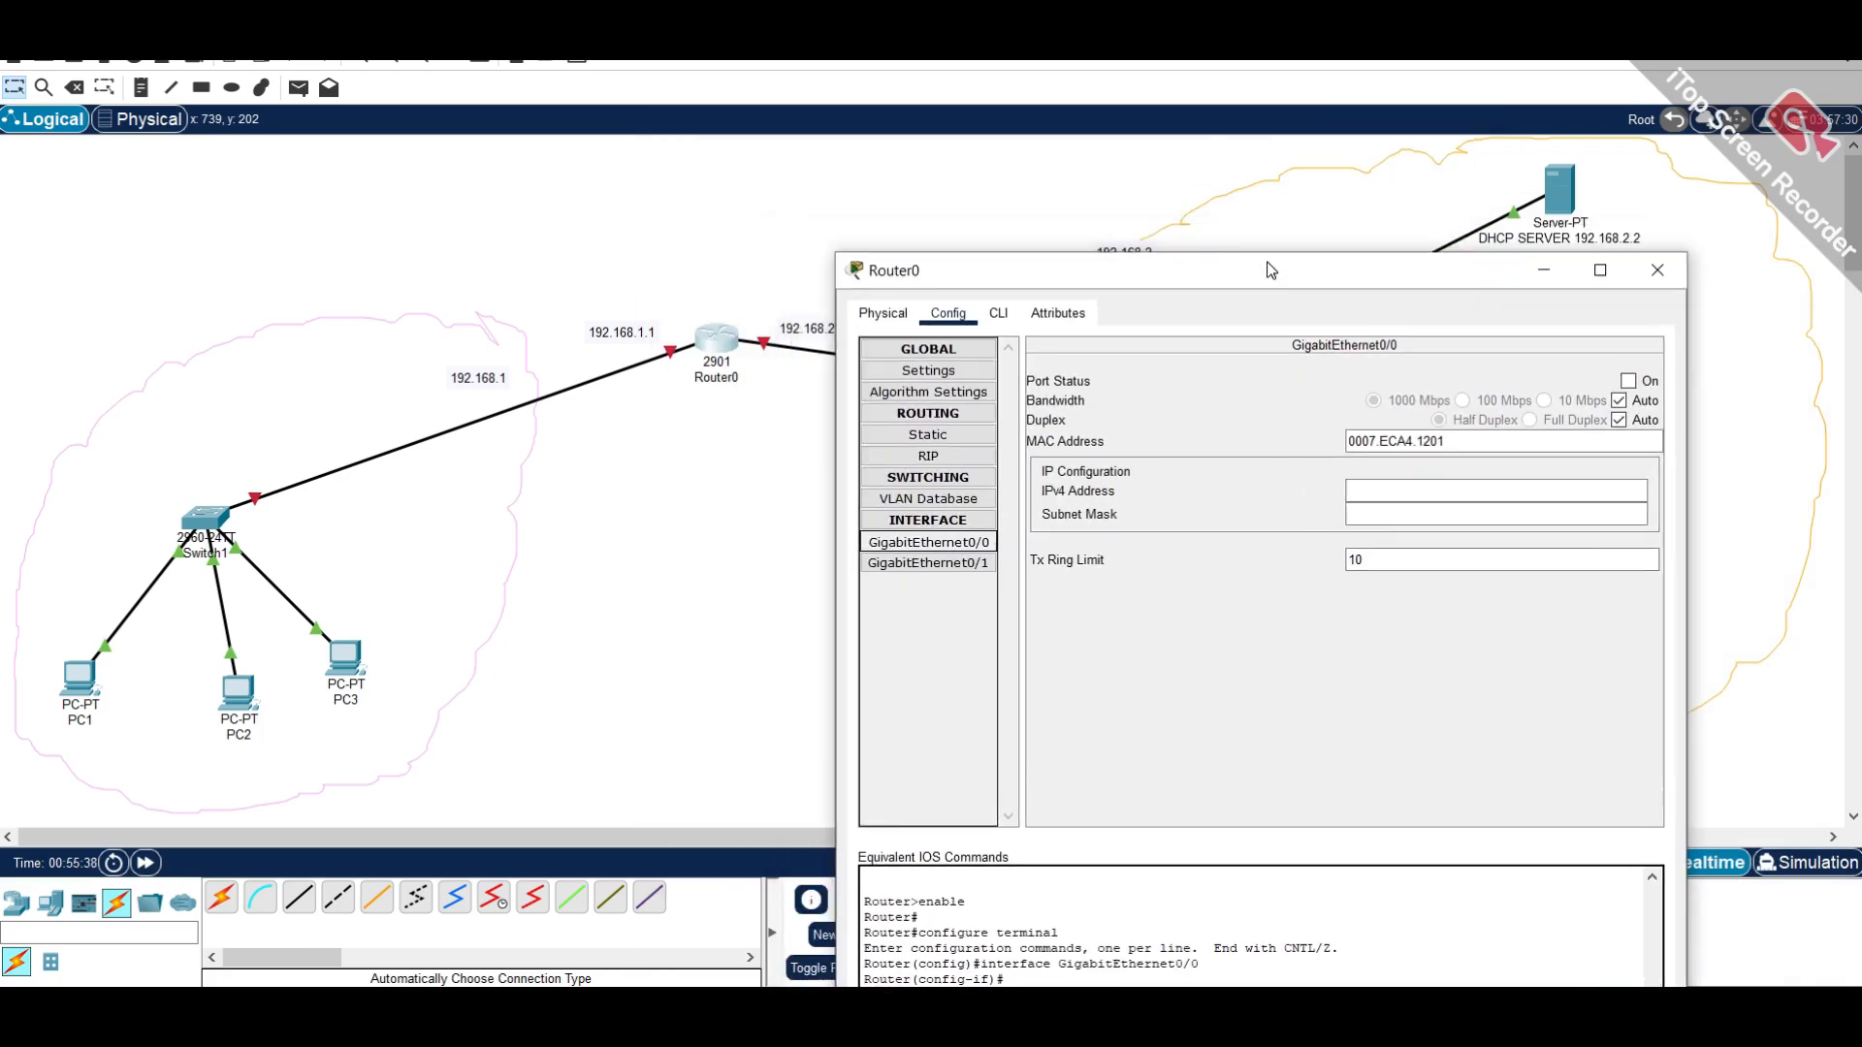
left_click(1419, 486)
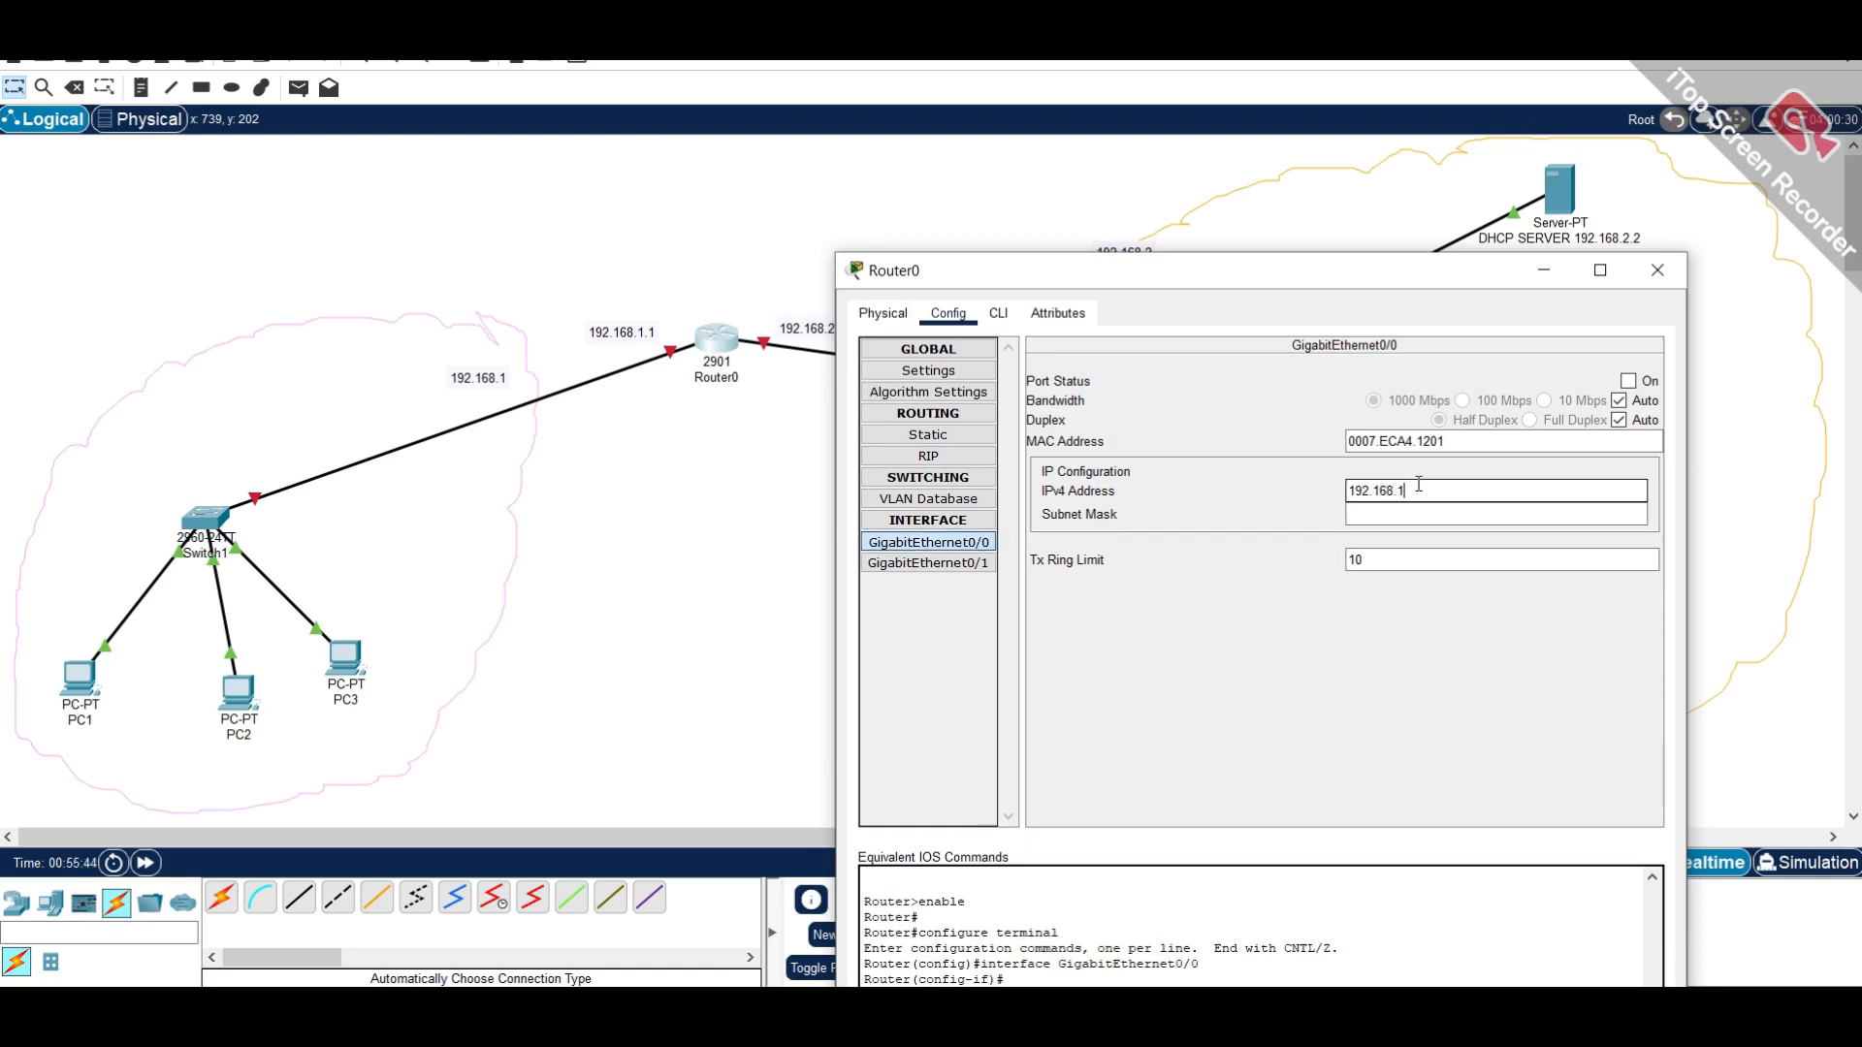
type("192.168.1.1")
key("Tab")
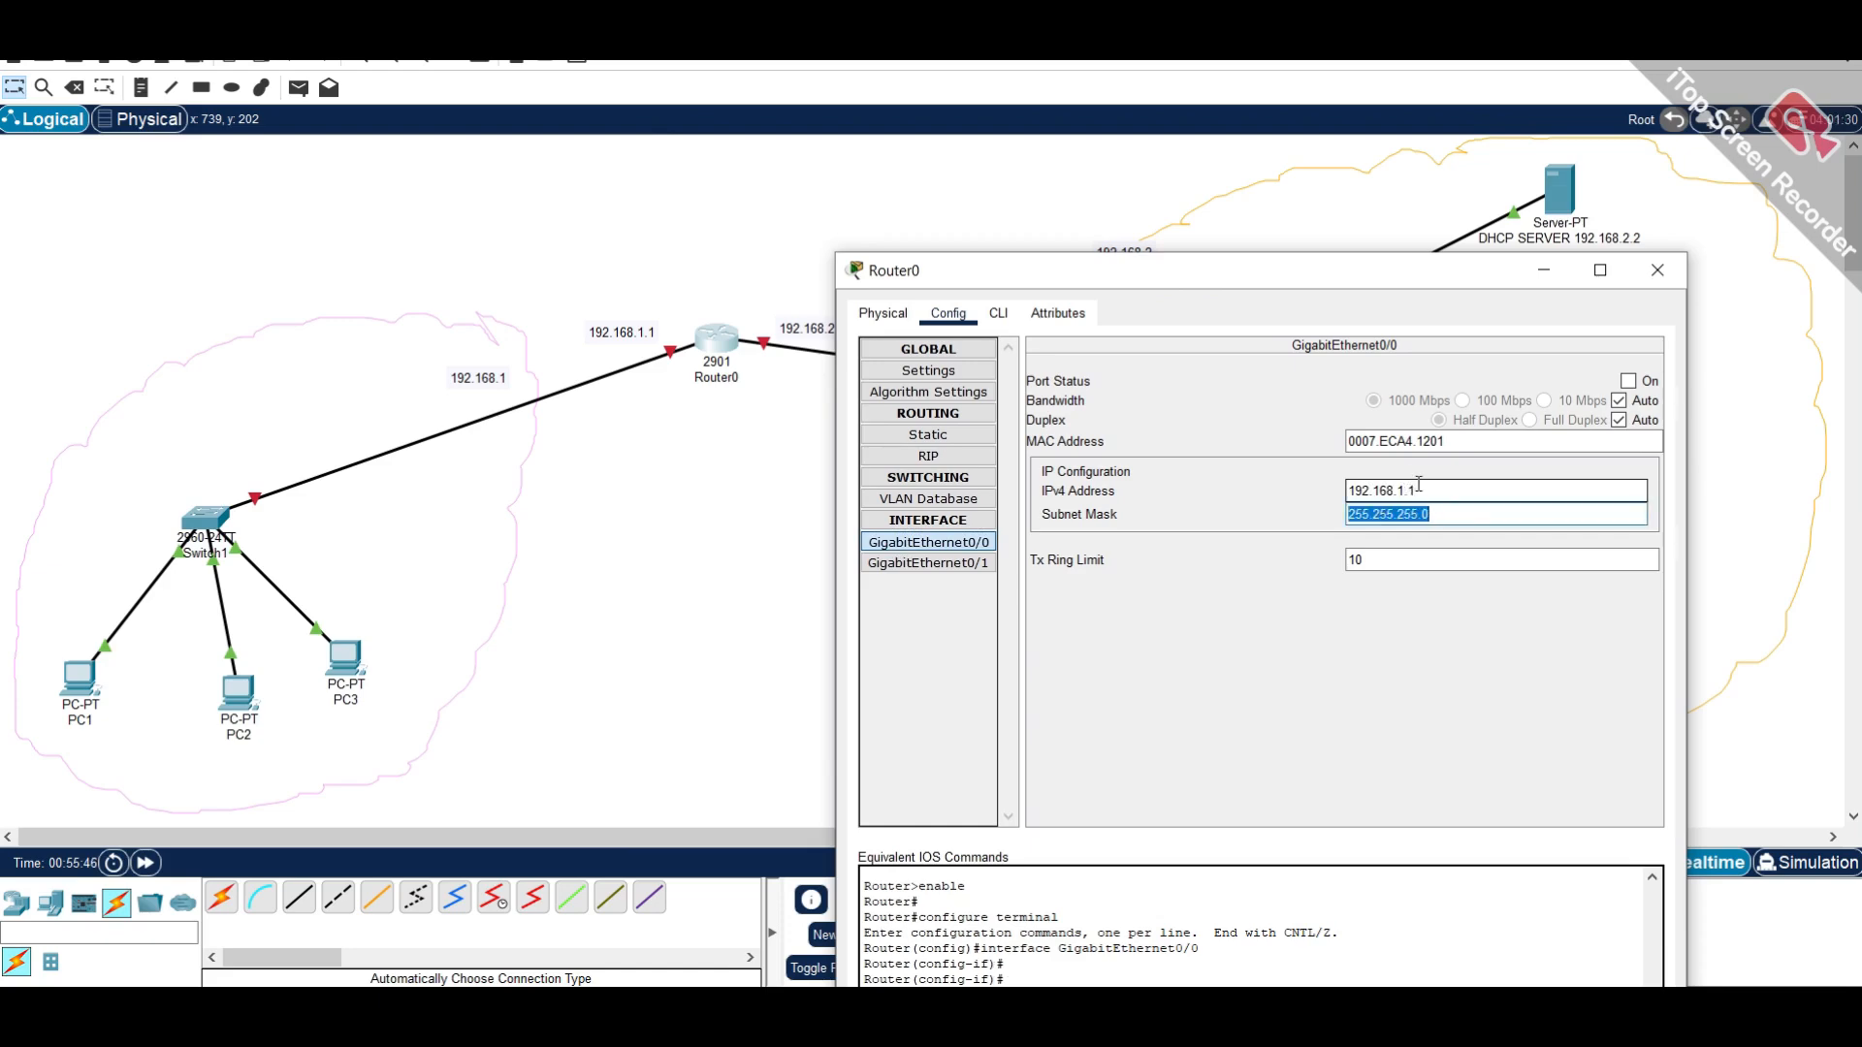
left_click(1417, 487)
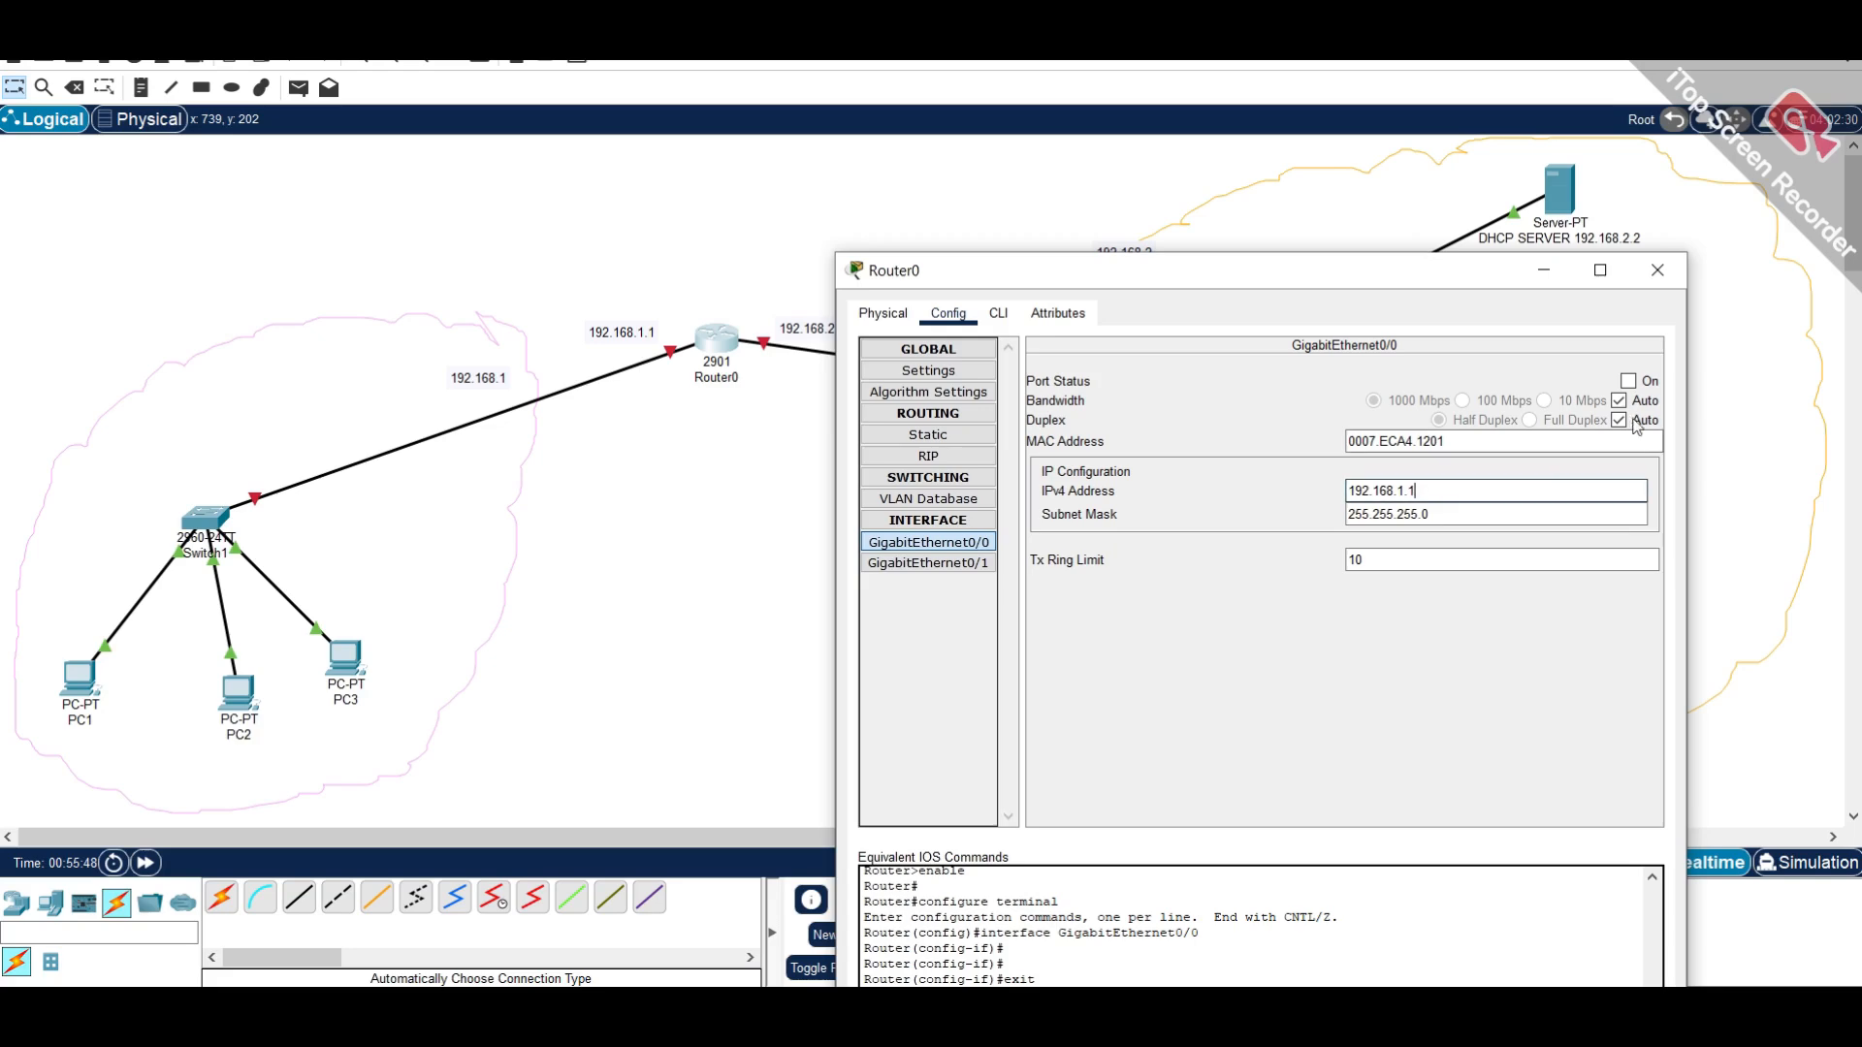
left_click(1630, 382)
left_click_drag(1457, 271, 1398, 187)
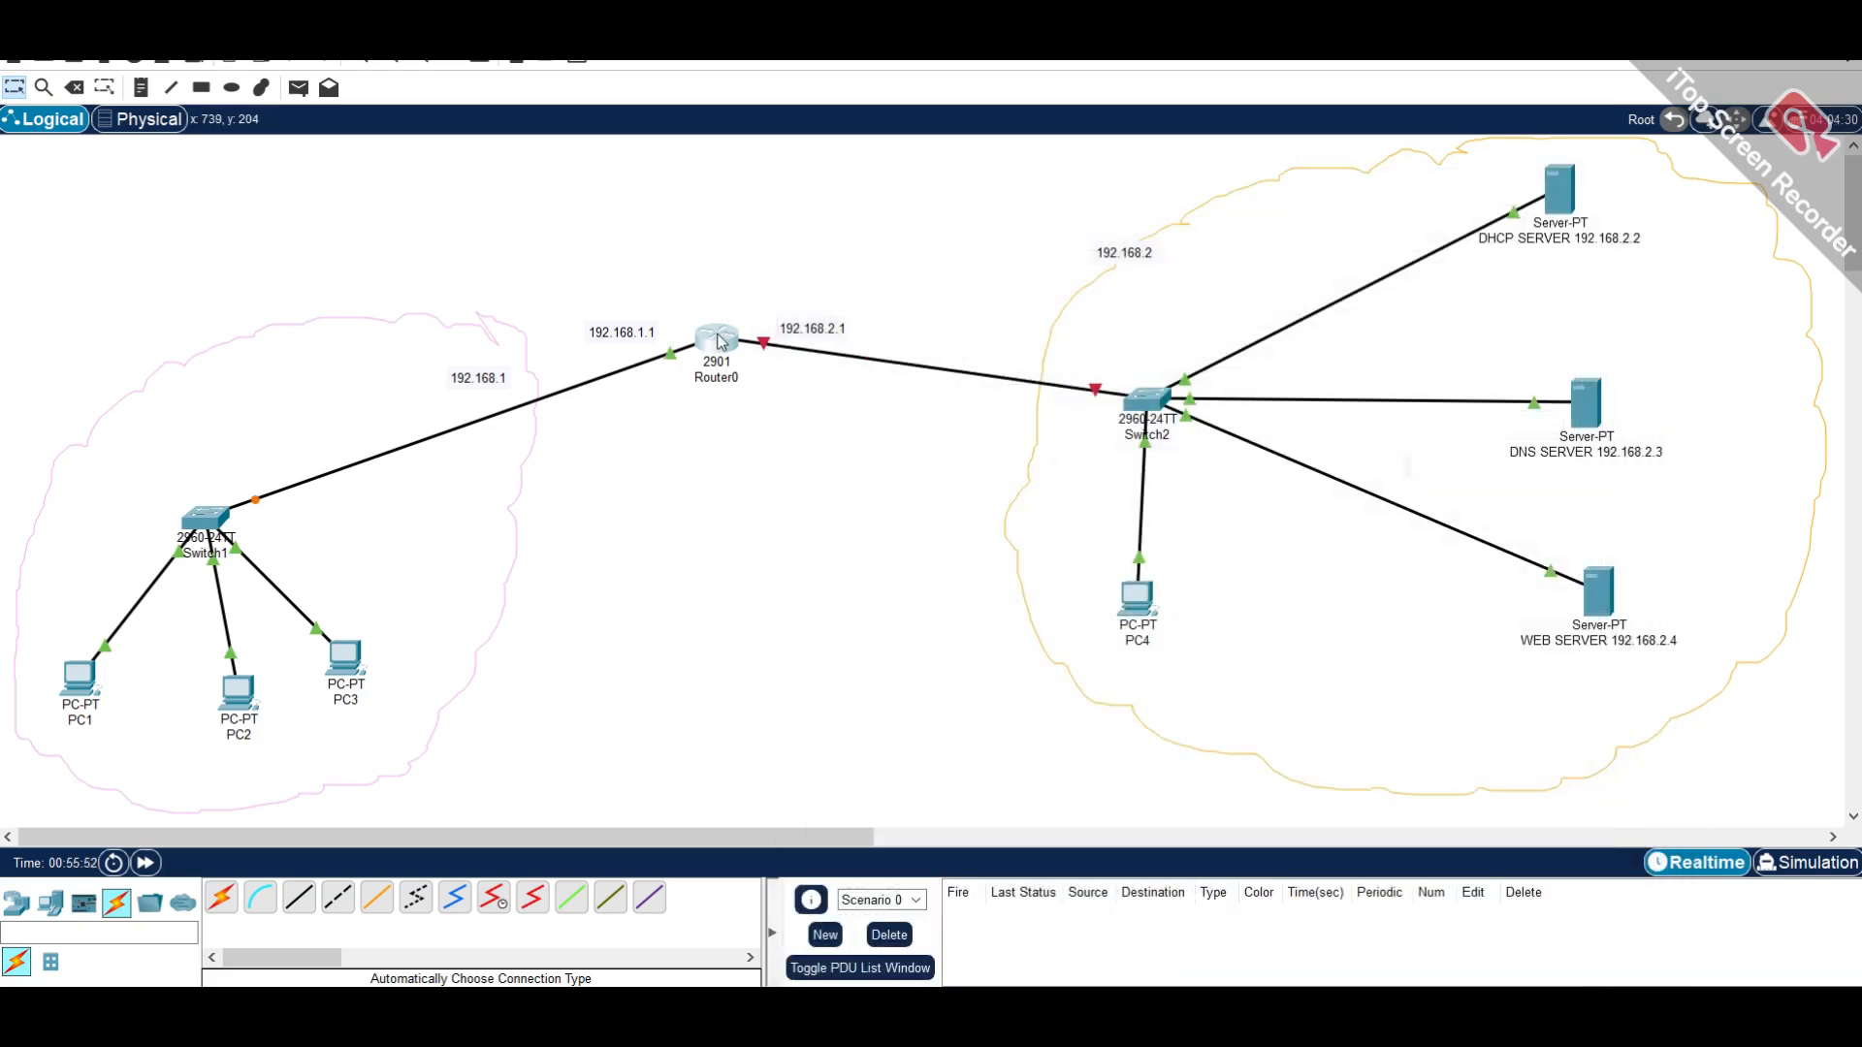
- Configure Router0's GigabitEthernet0/1 with IPv4 address 192.168.2.1 and subnet mask 255.255.255.0, and switch the port on
left_click(717, 337)
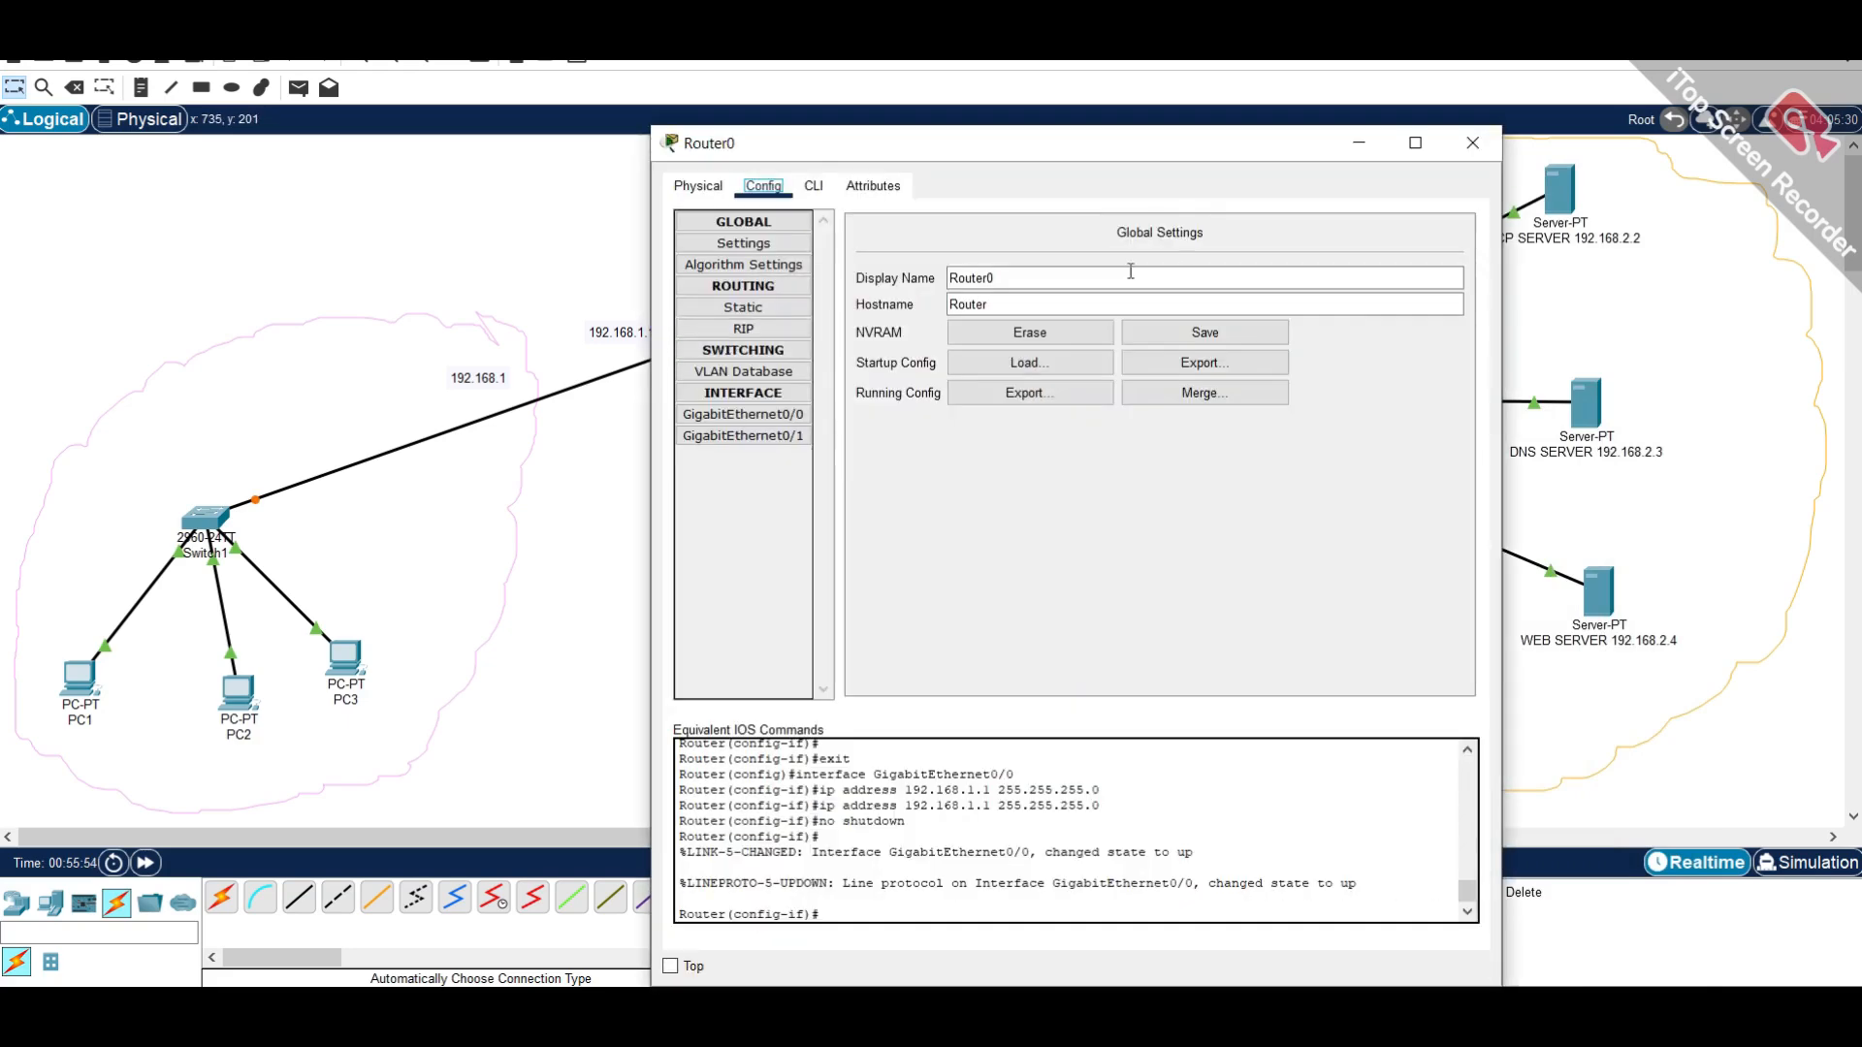
left_click(771, 437)
left_click_drag(1023, 145, 502, 205)
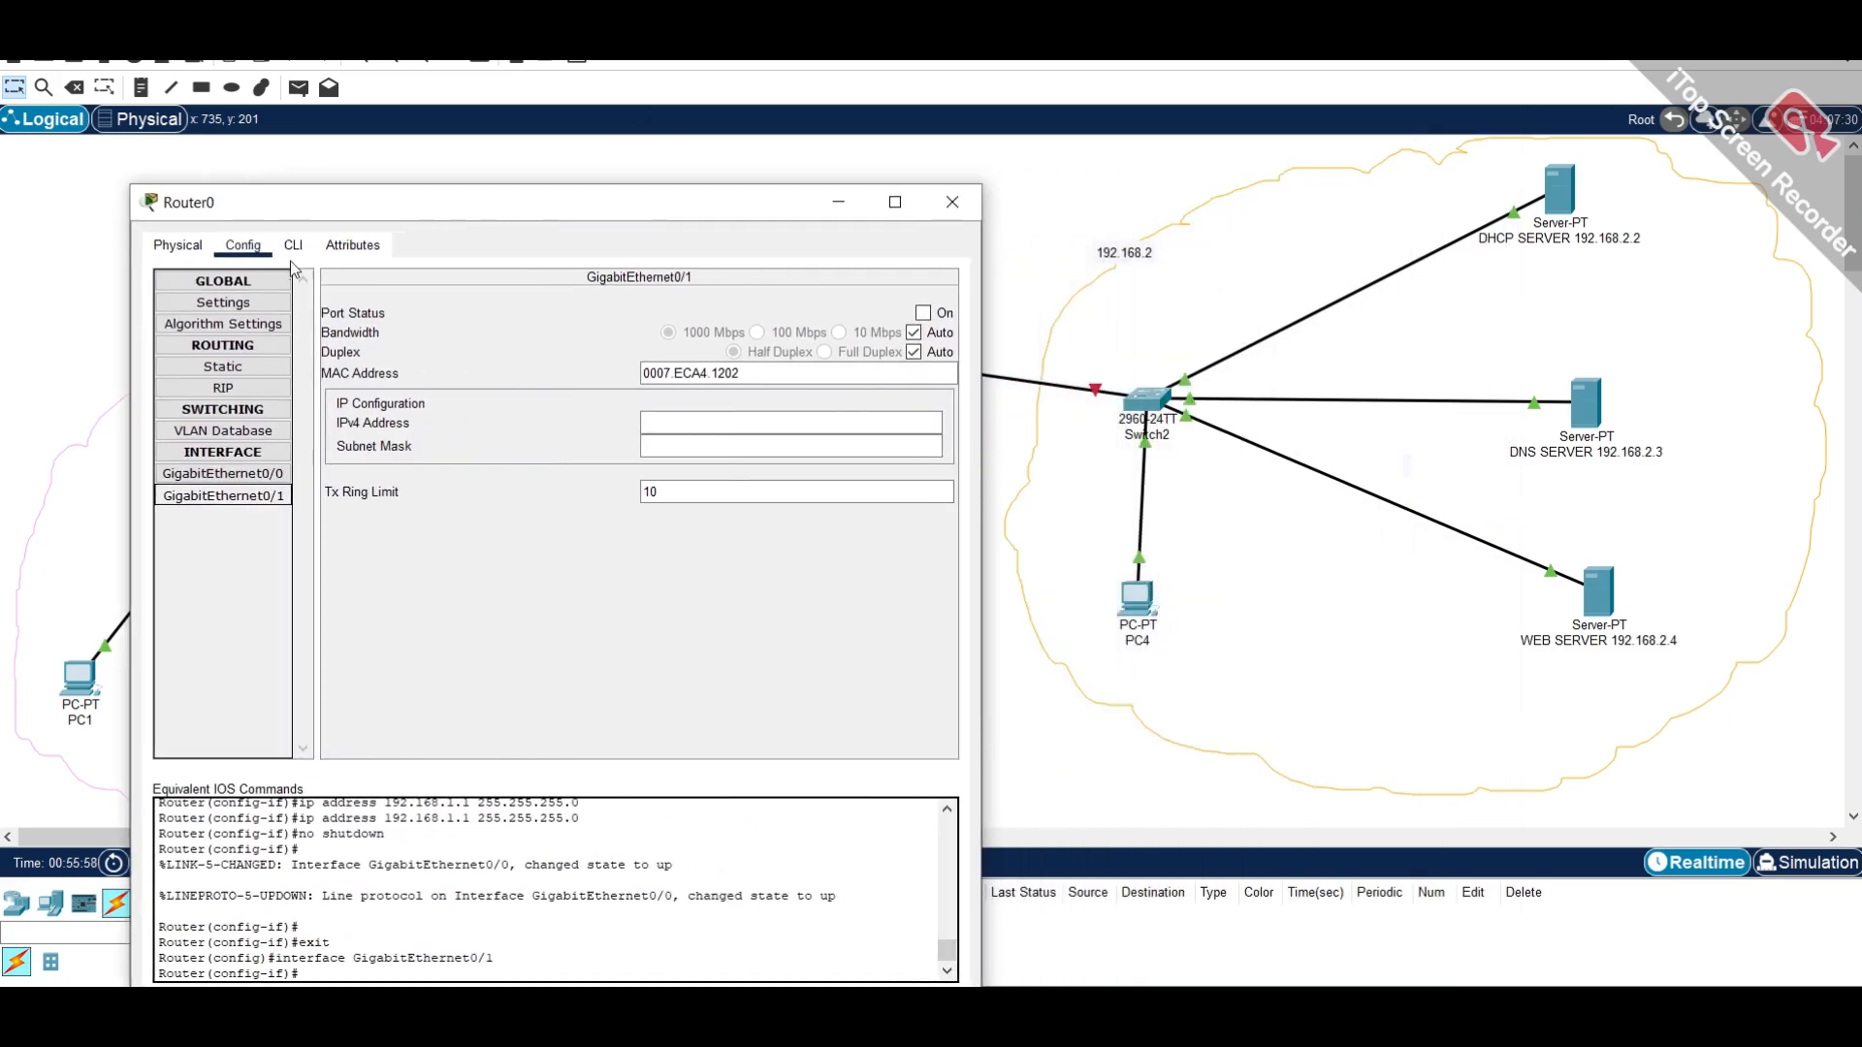
left_click(805, 423)
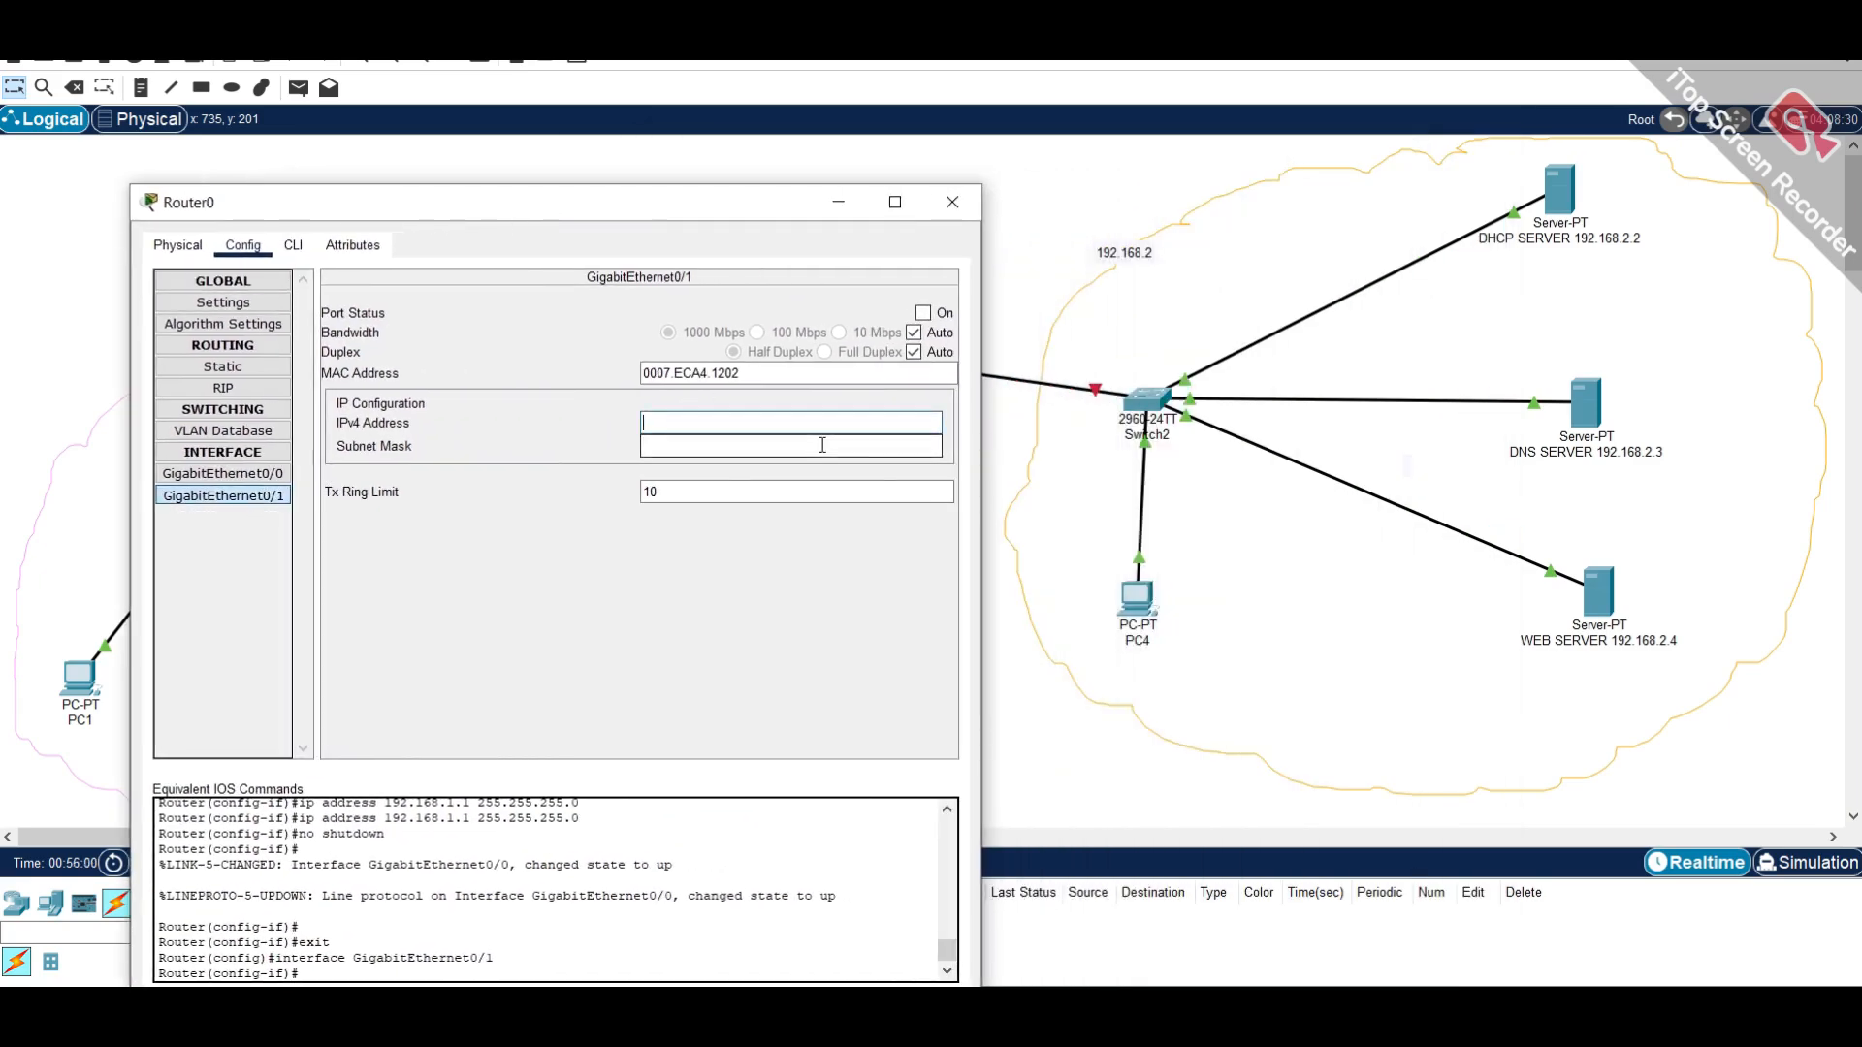
type("192")
type(".168.2")
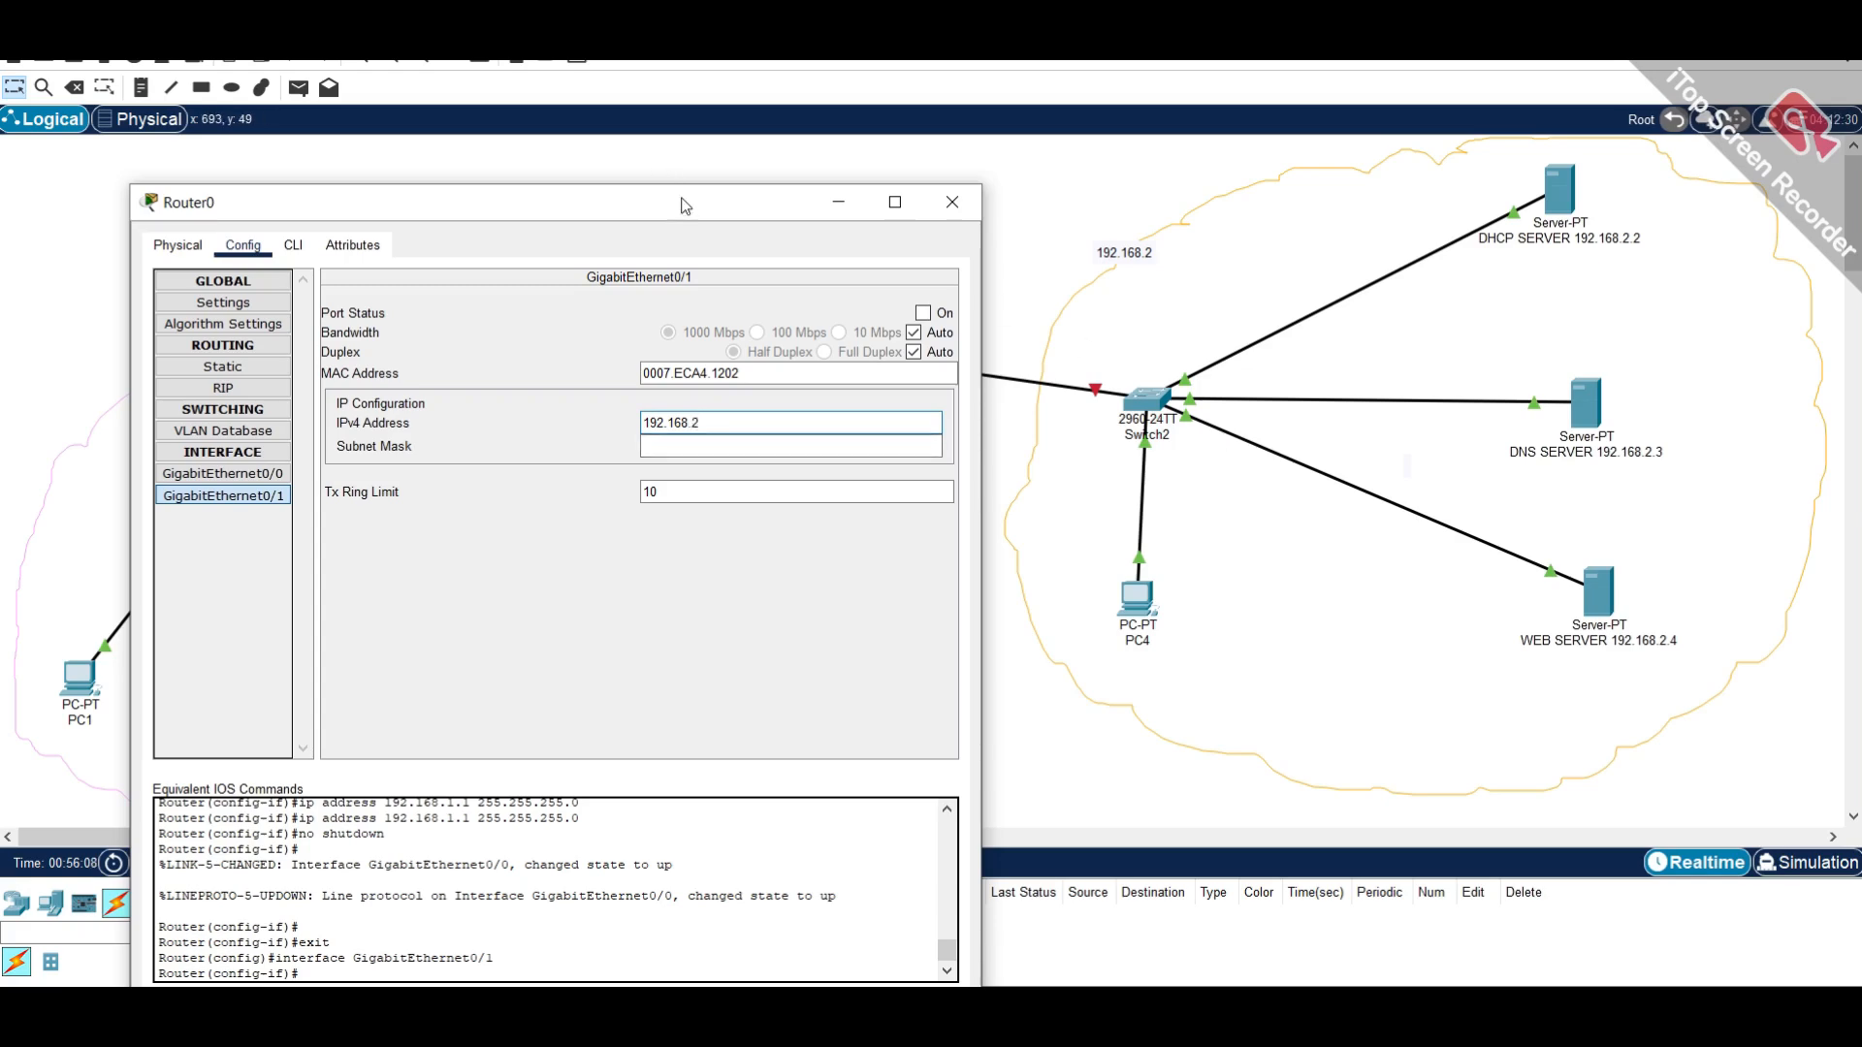
left_click_drag(684, 206, 427, 206)
type(".1")
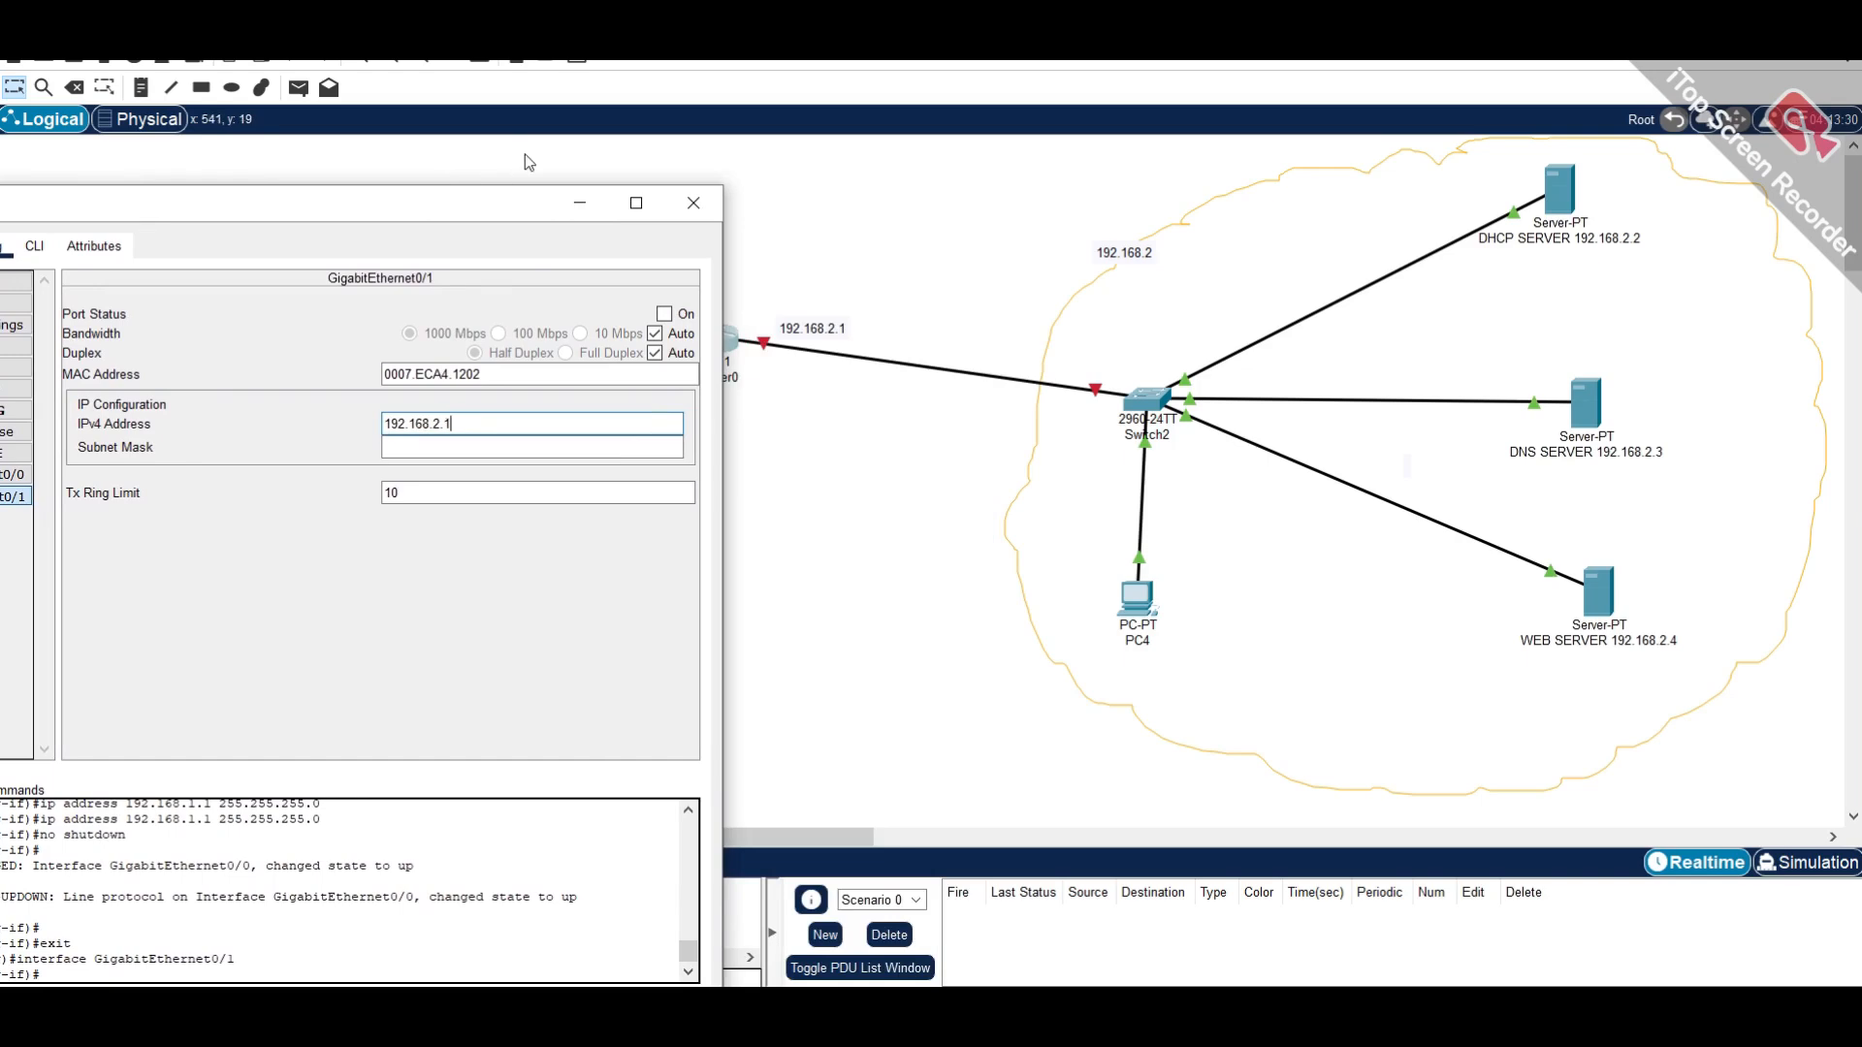
key("Tab")
left_click(665, 314)
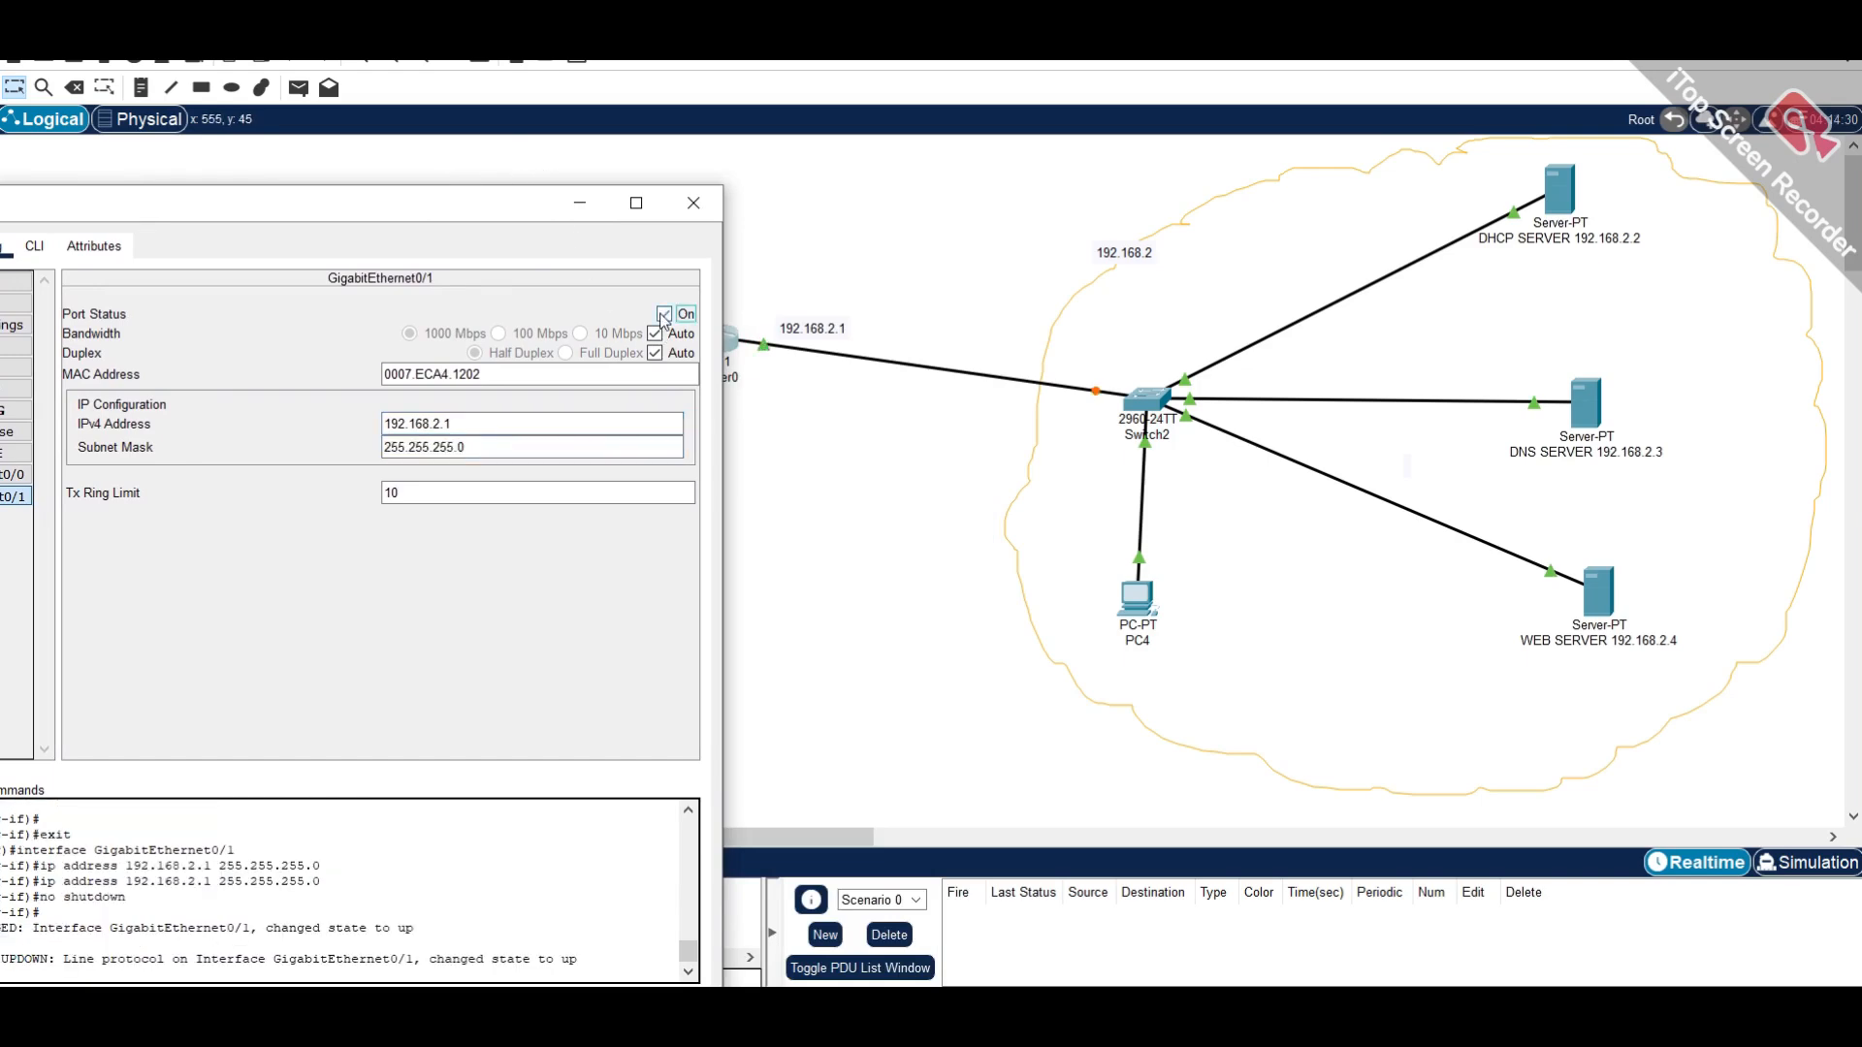
- Review Router0's static and RIP routing settings, then close its configuration without adding any routes
left_click_drag(500, 194, 956, 141)
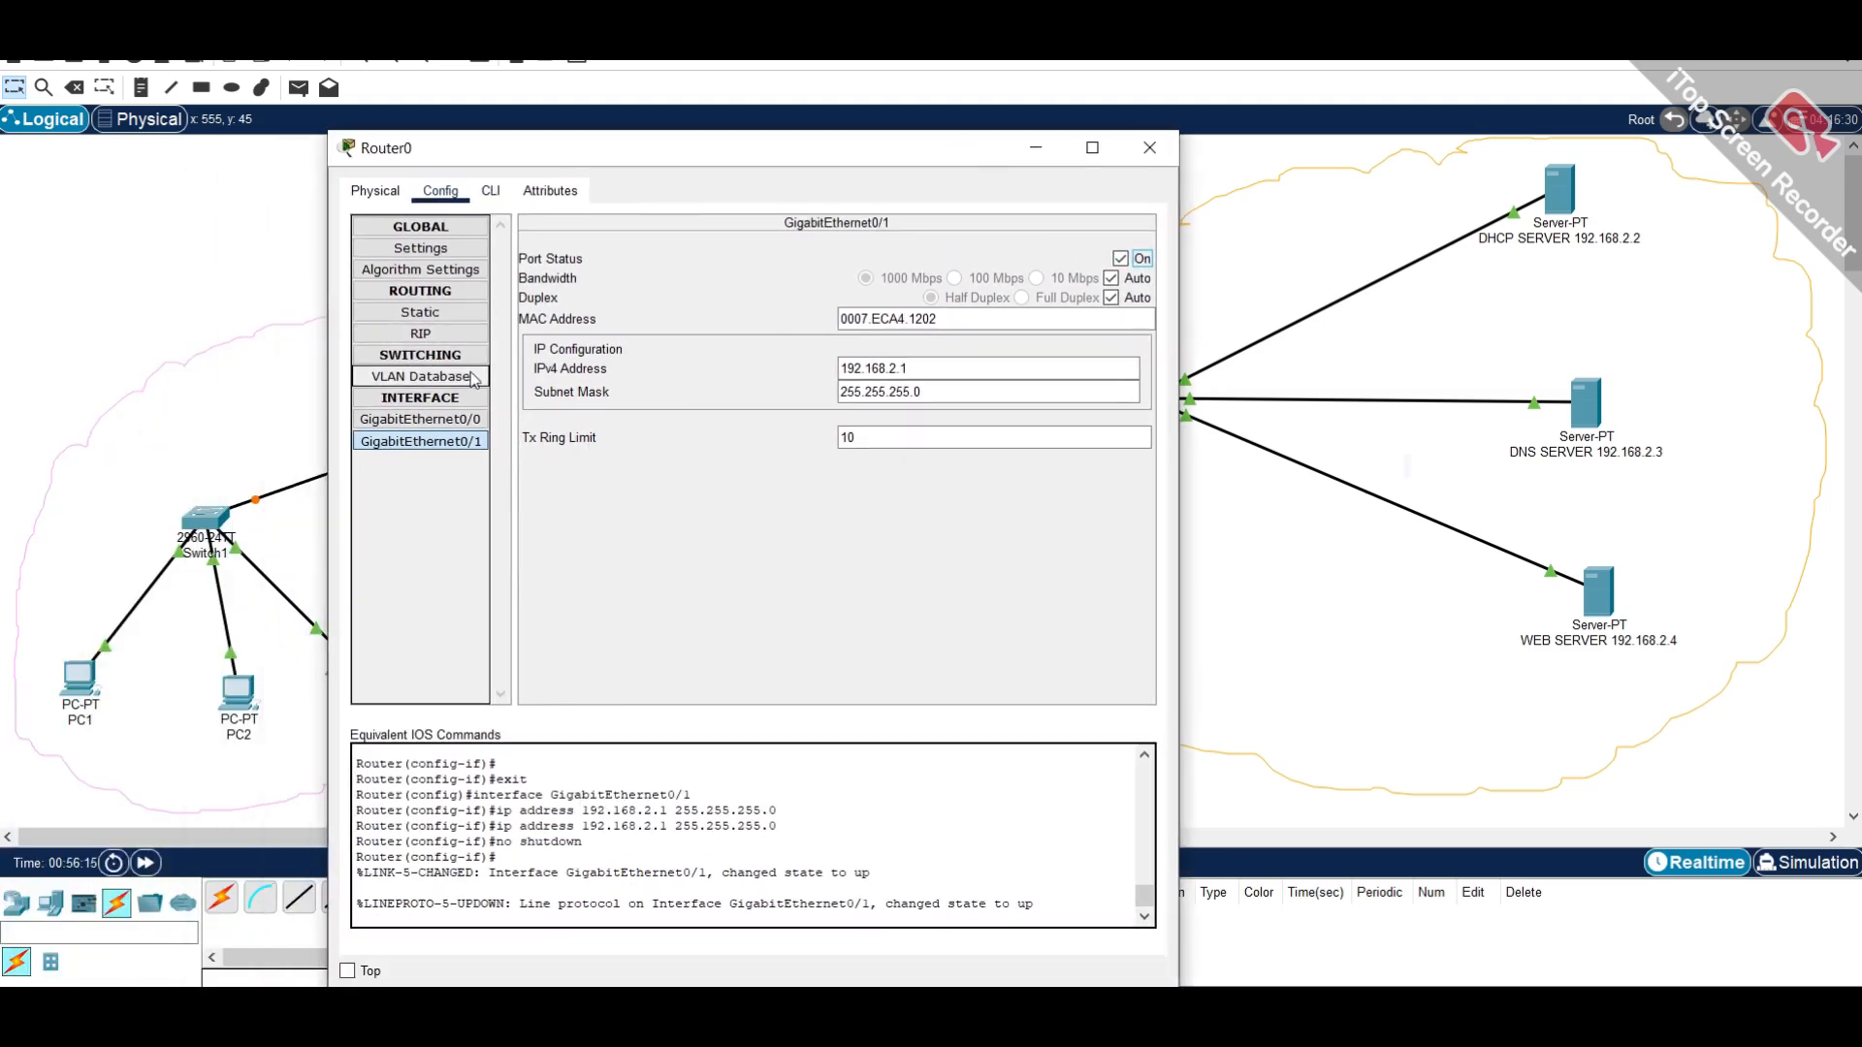
left_click(456, 313)
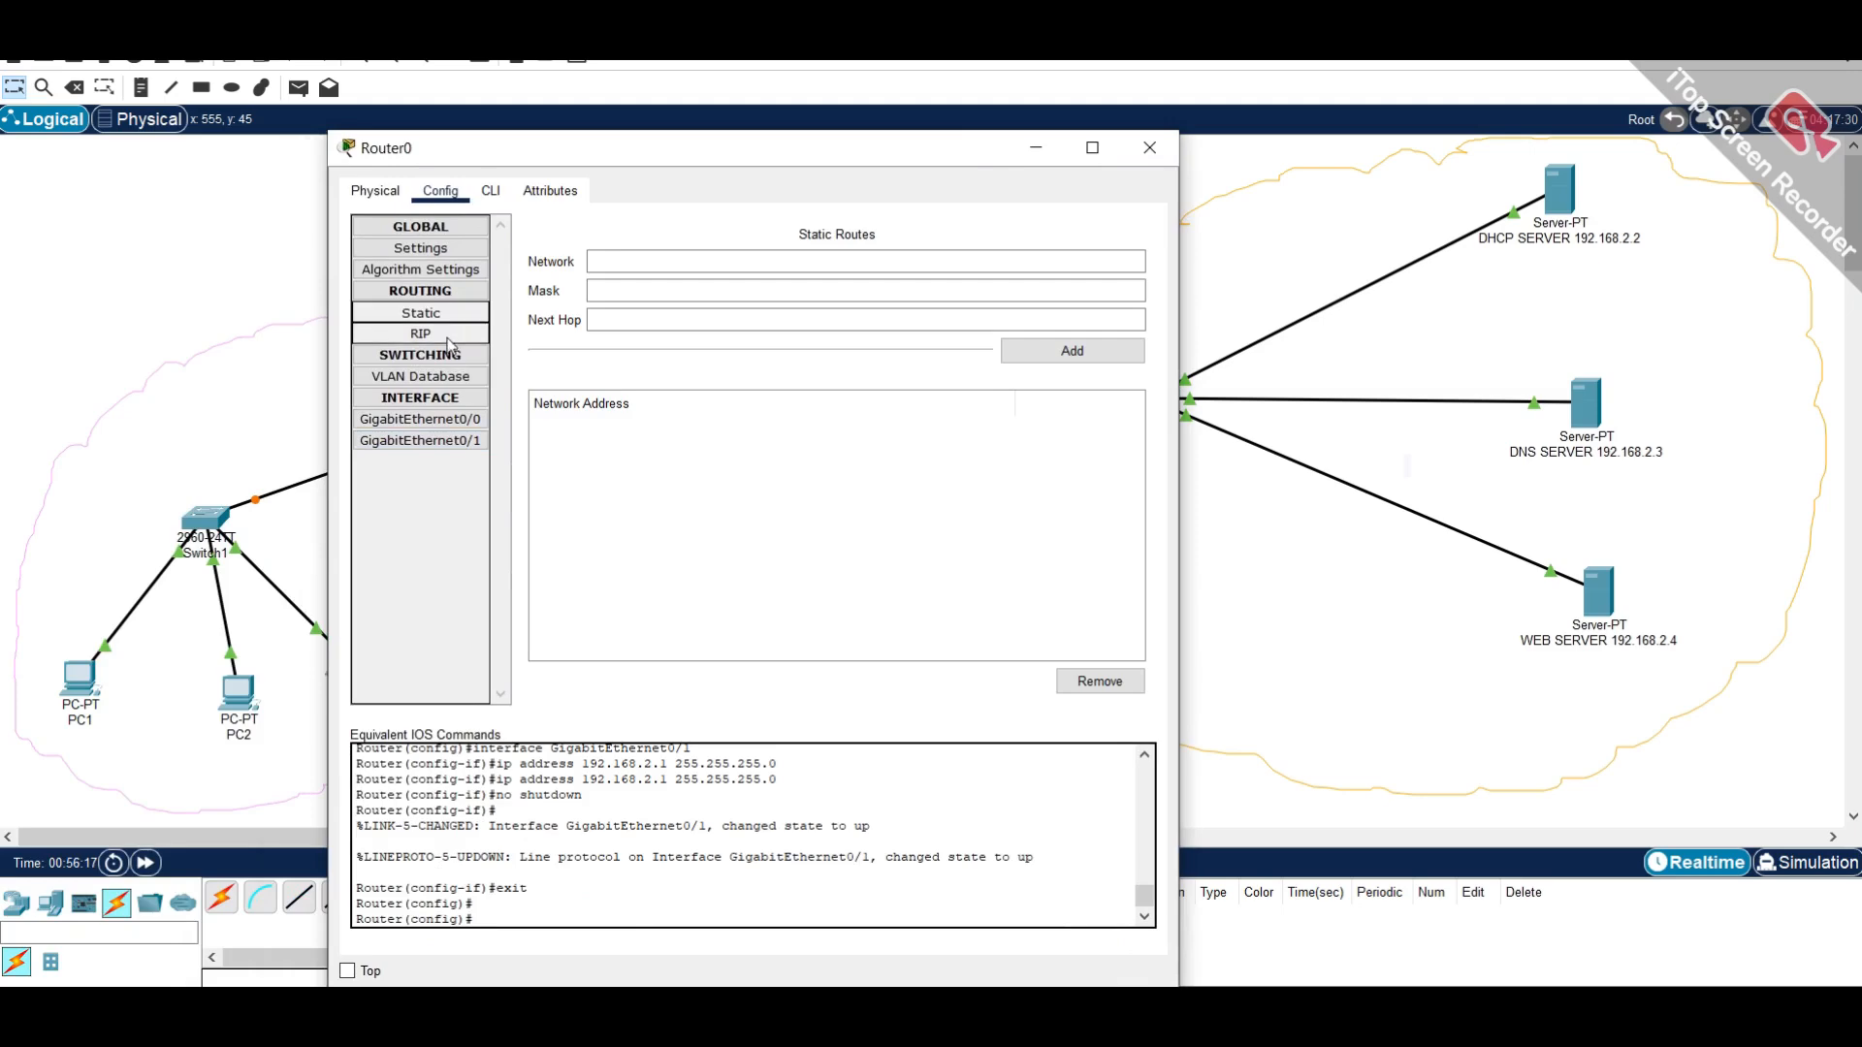
left_click(490, 192)
left_click(440, 190)
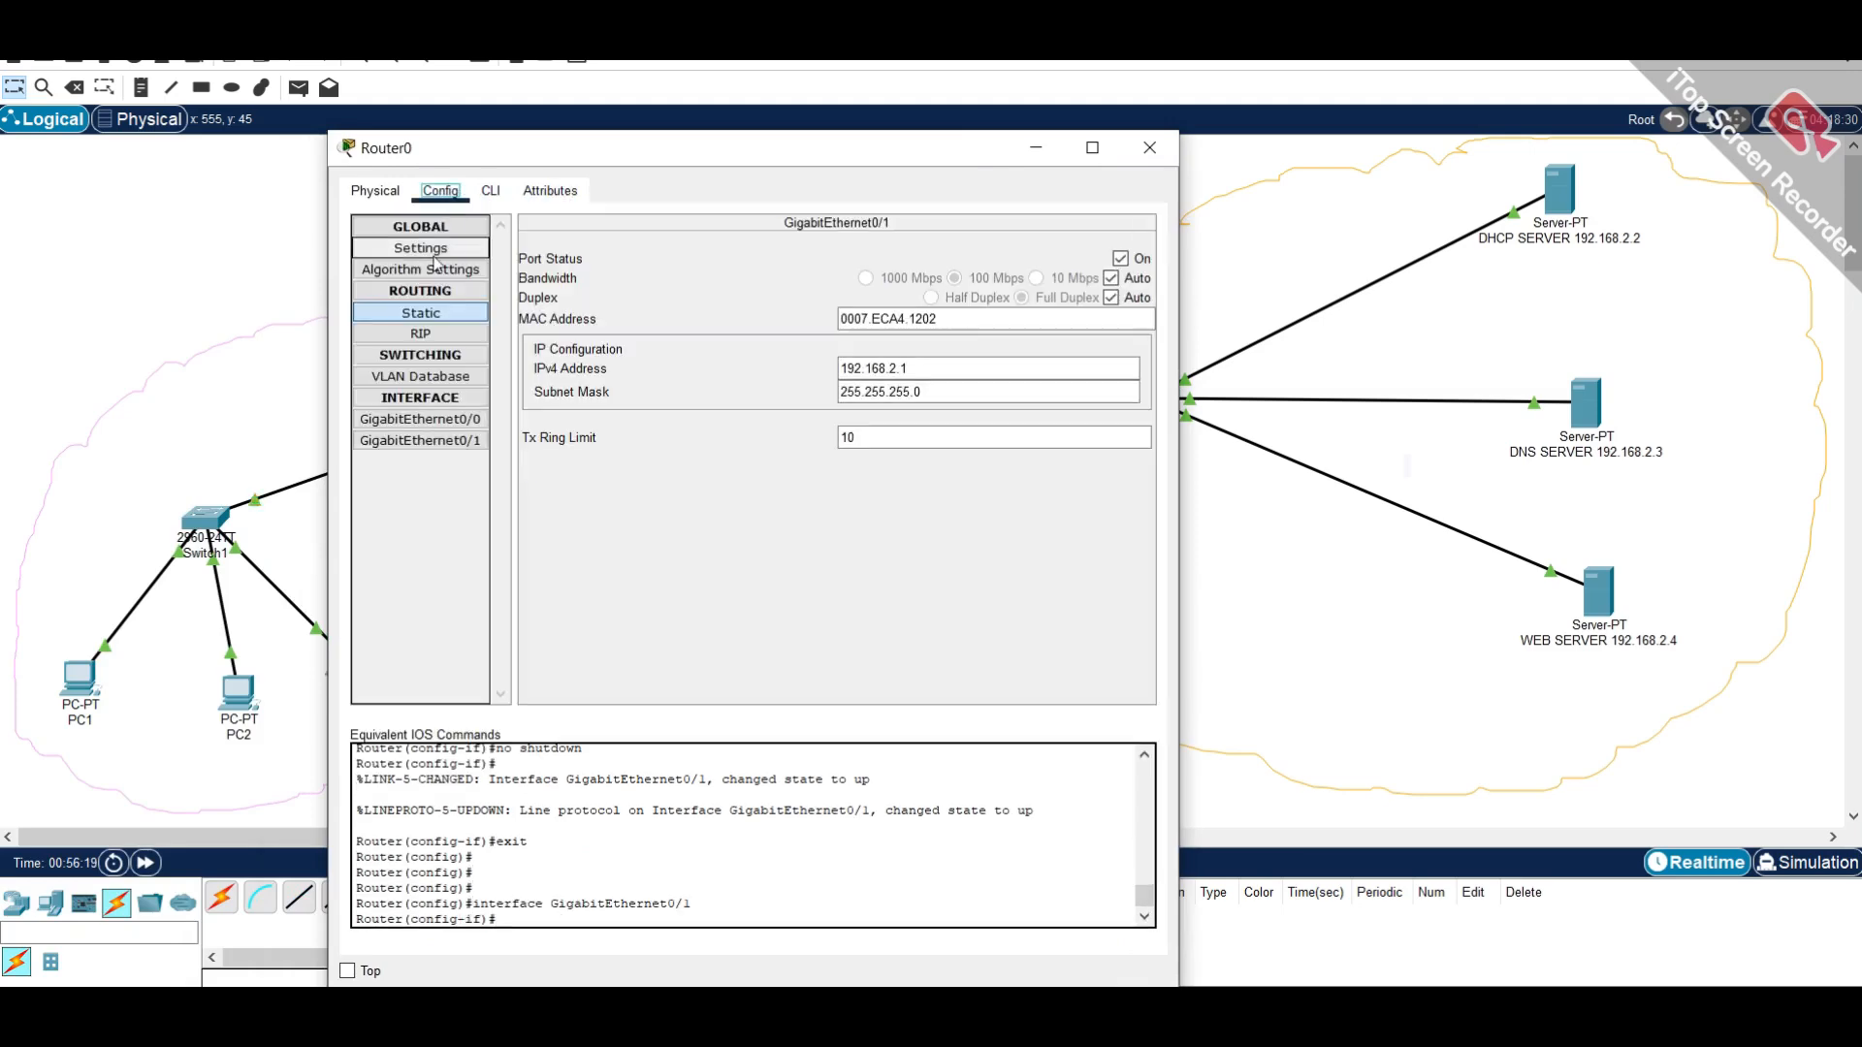
left_click(441, 315)
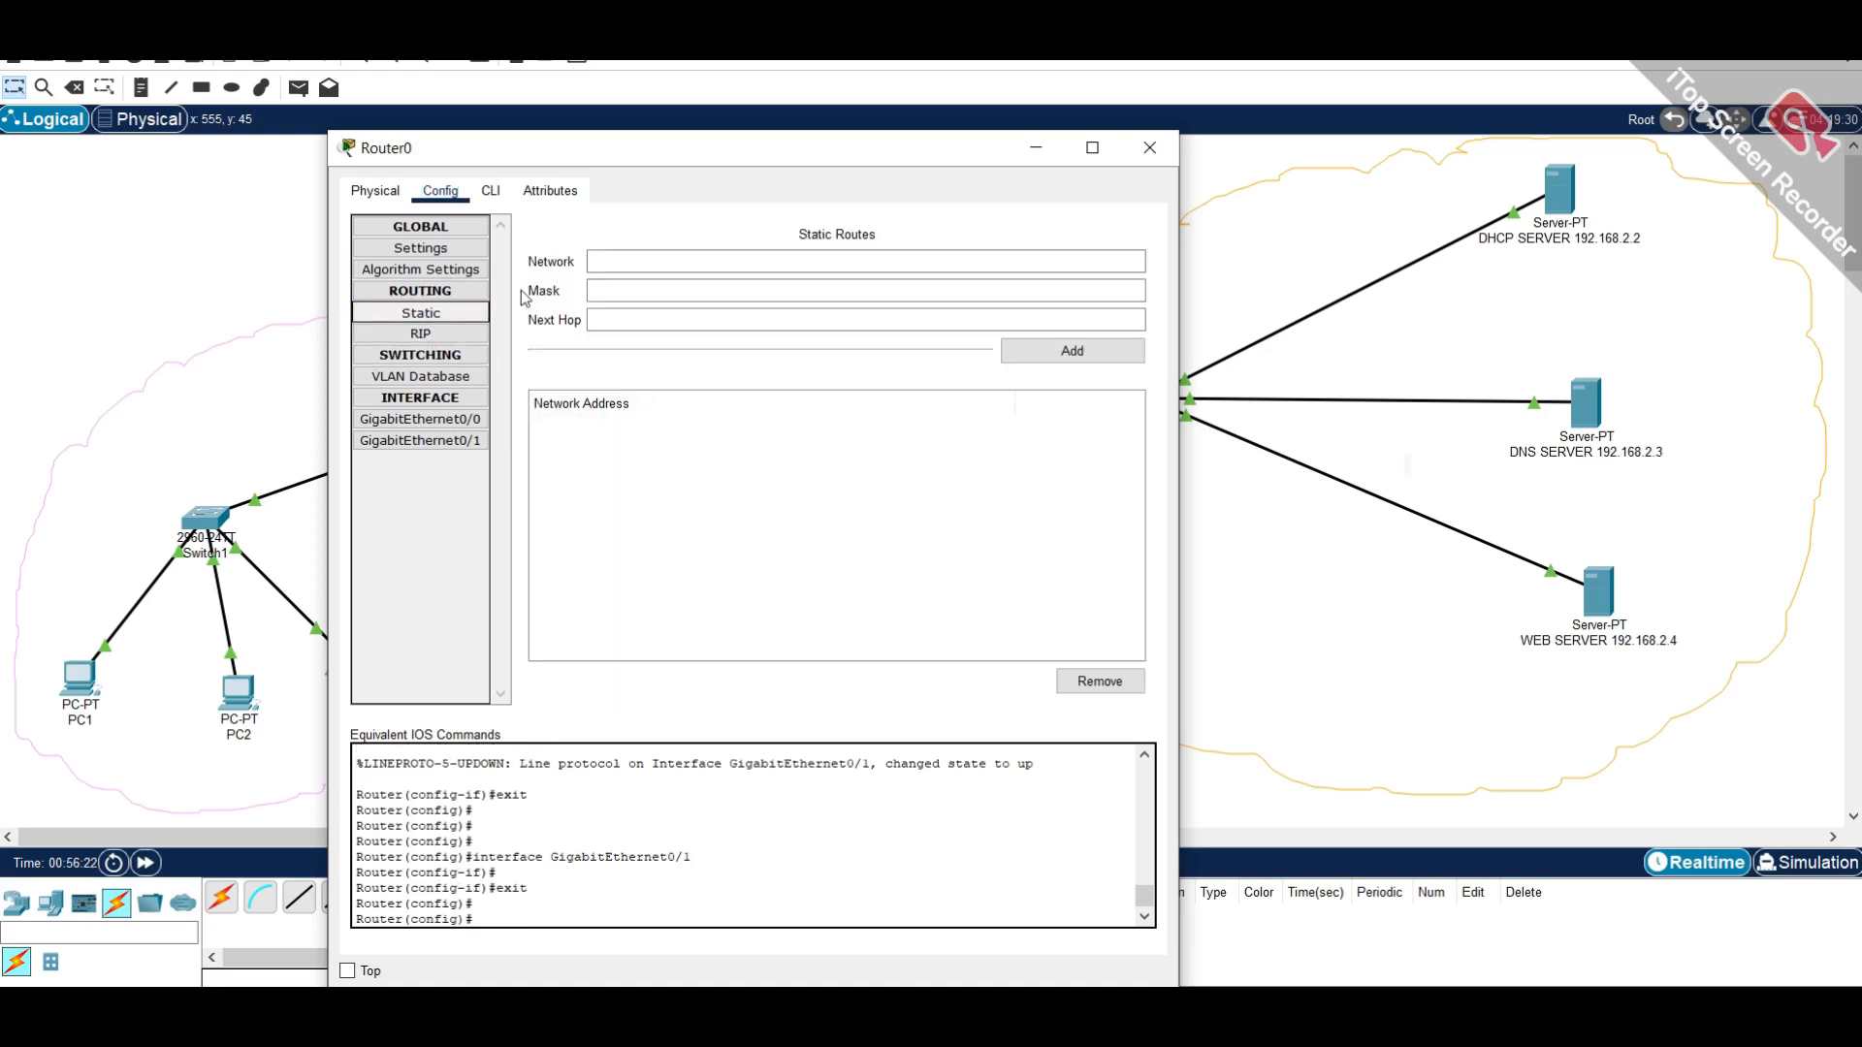
left_click(457, 333)
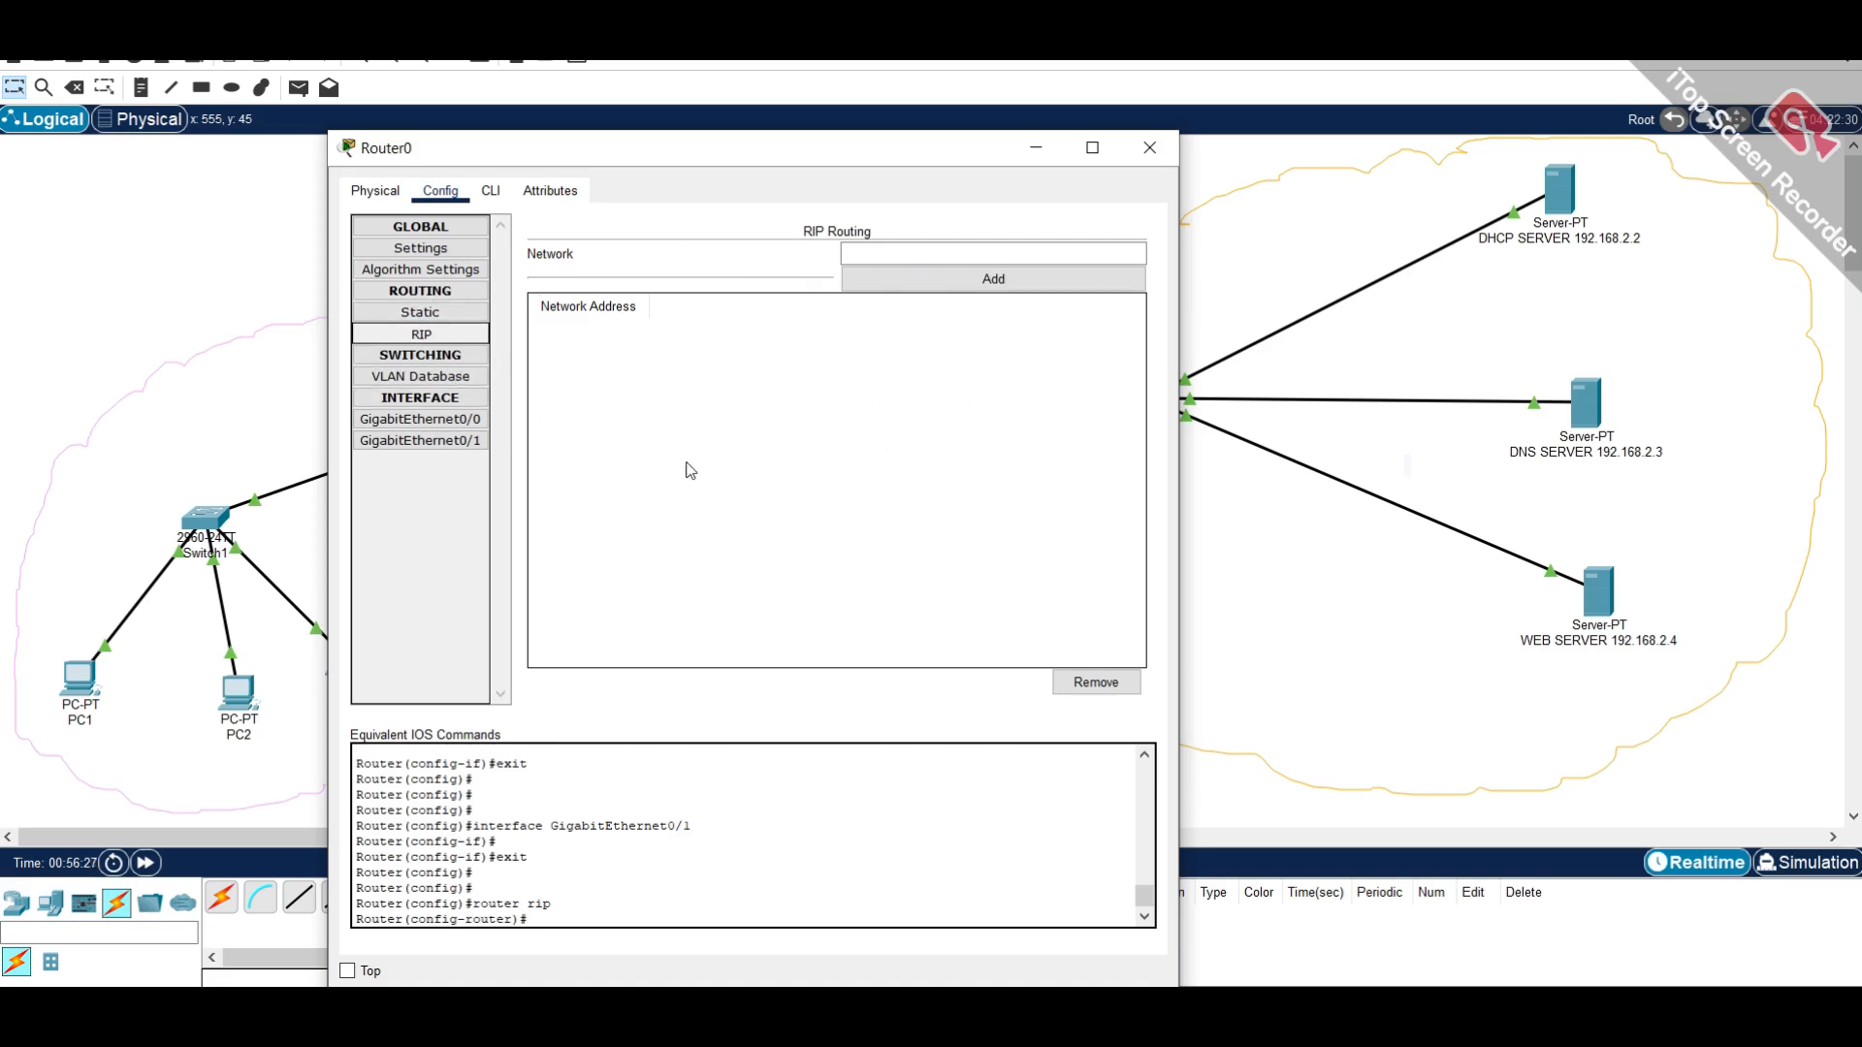
left_click(473, 318)
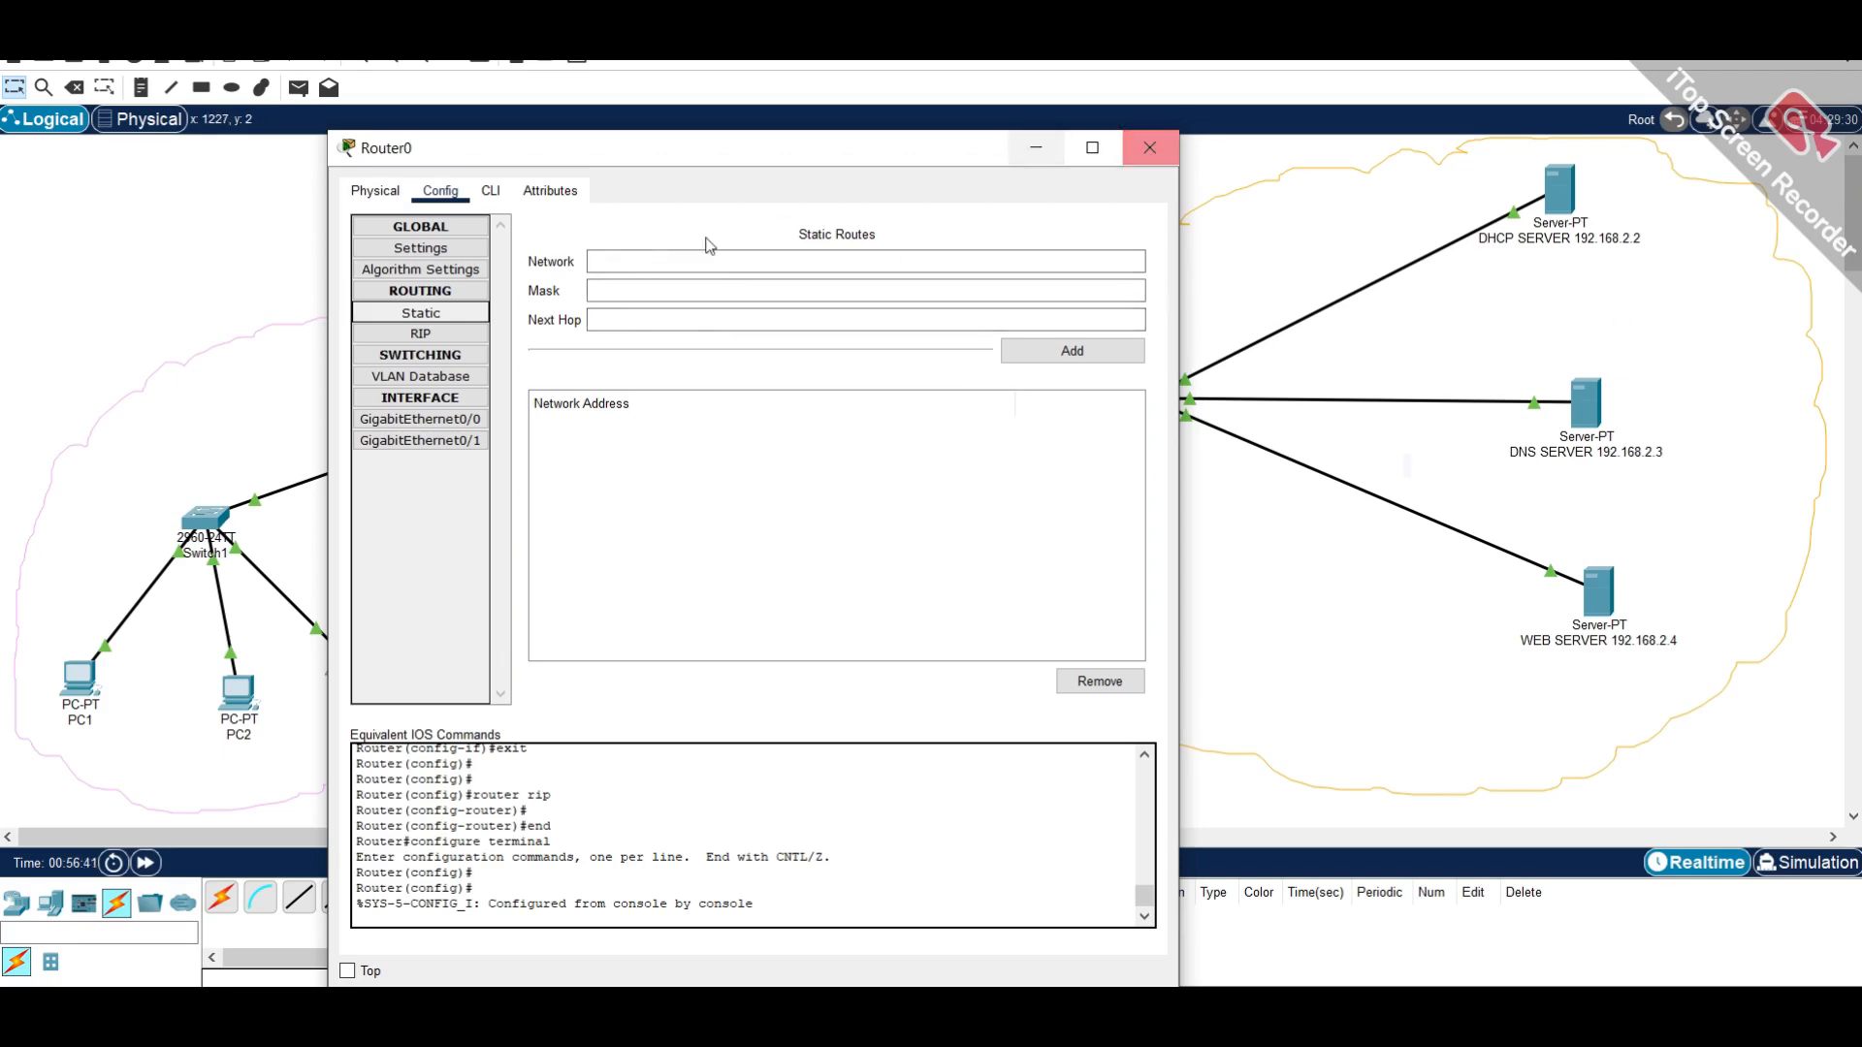
left_click(462, 336)
left_click_drag(815, 161, 1157, 231)
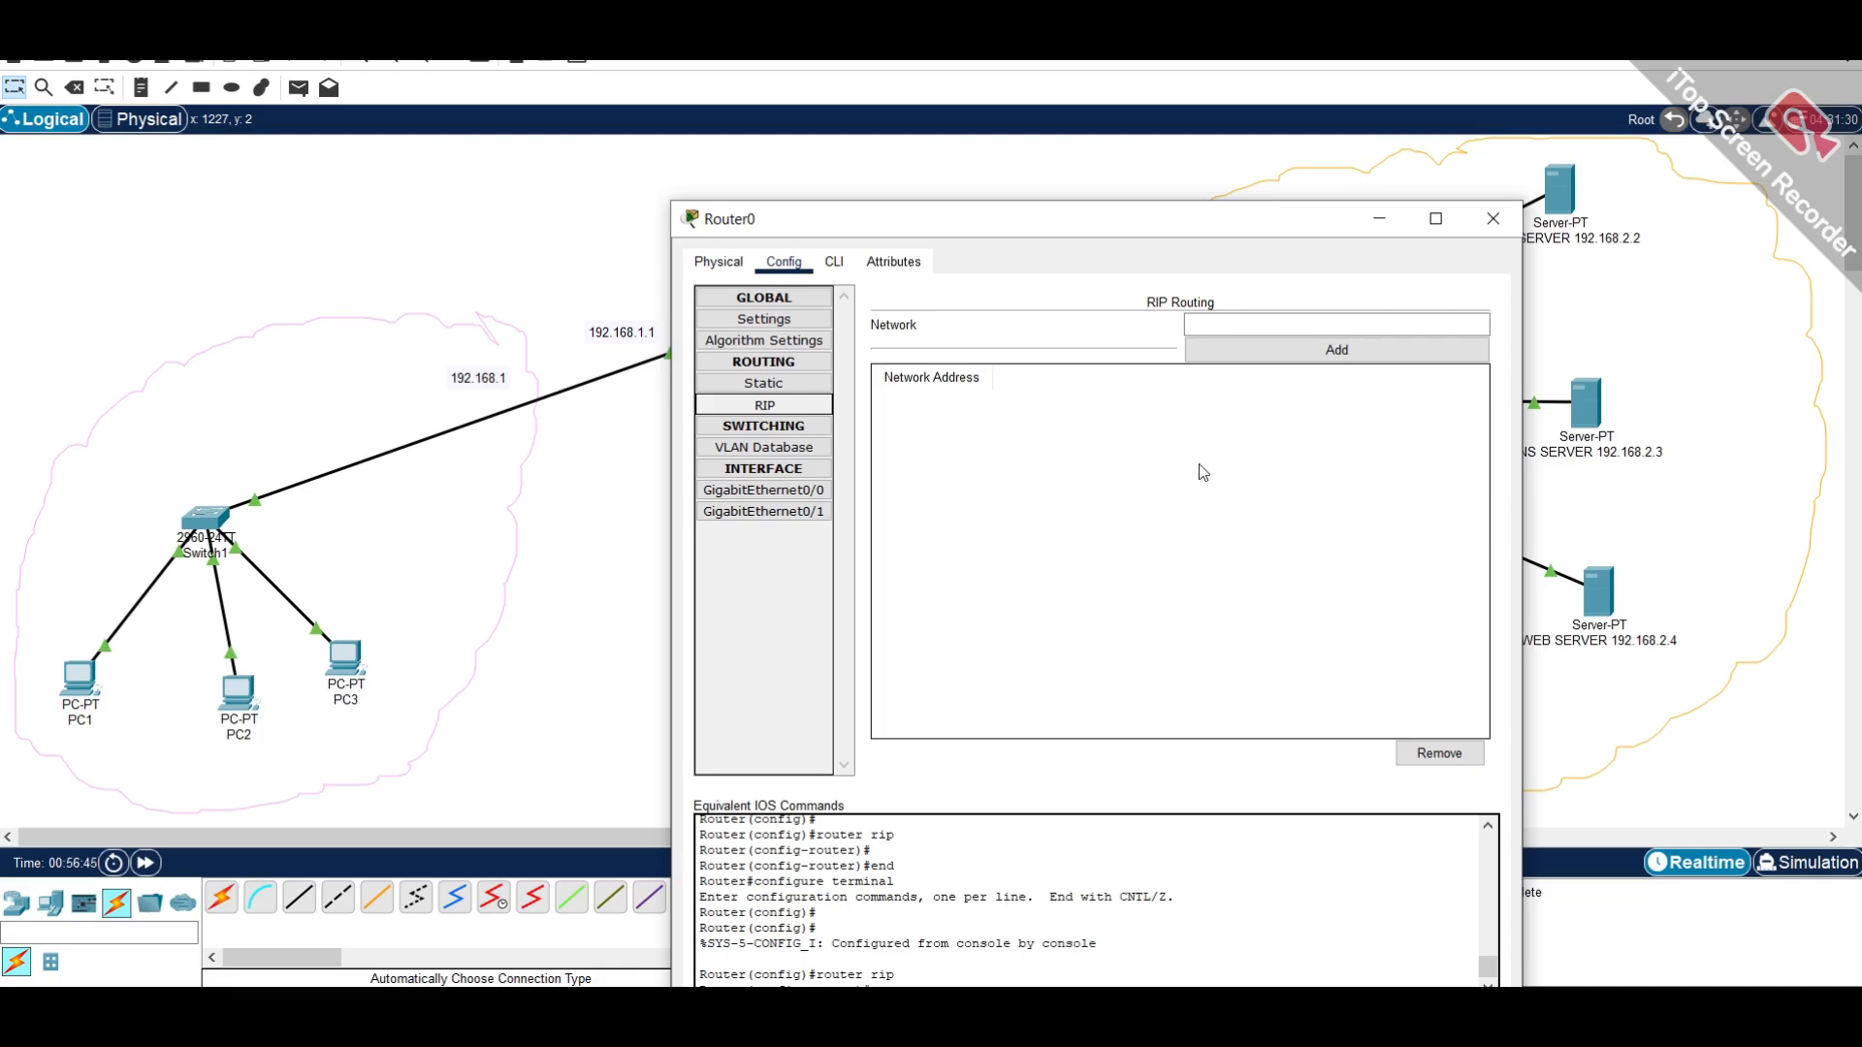
left_click(1493, 218)
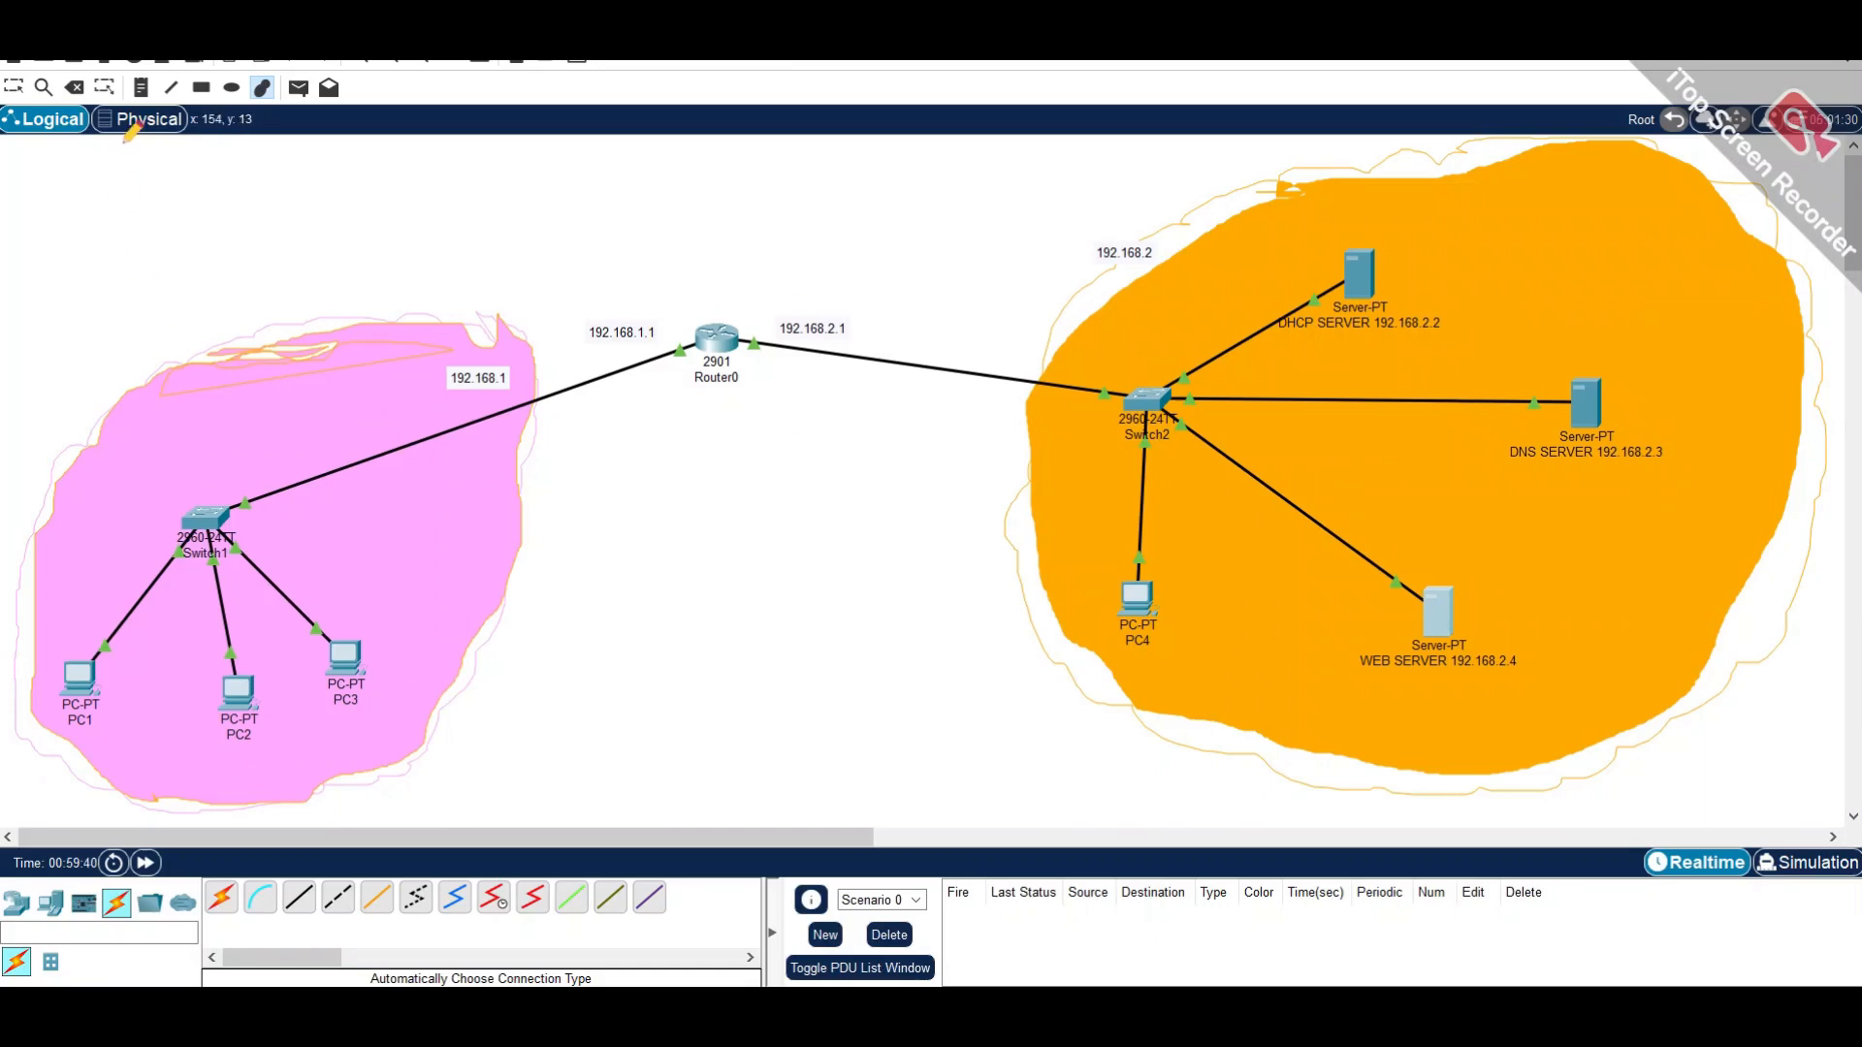
- Leave the freeform drawing tool and return to selecting devices in the workspace
left_click(13, 87)
left_click(72, 684)
left_click(698, 707)
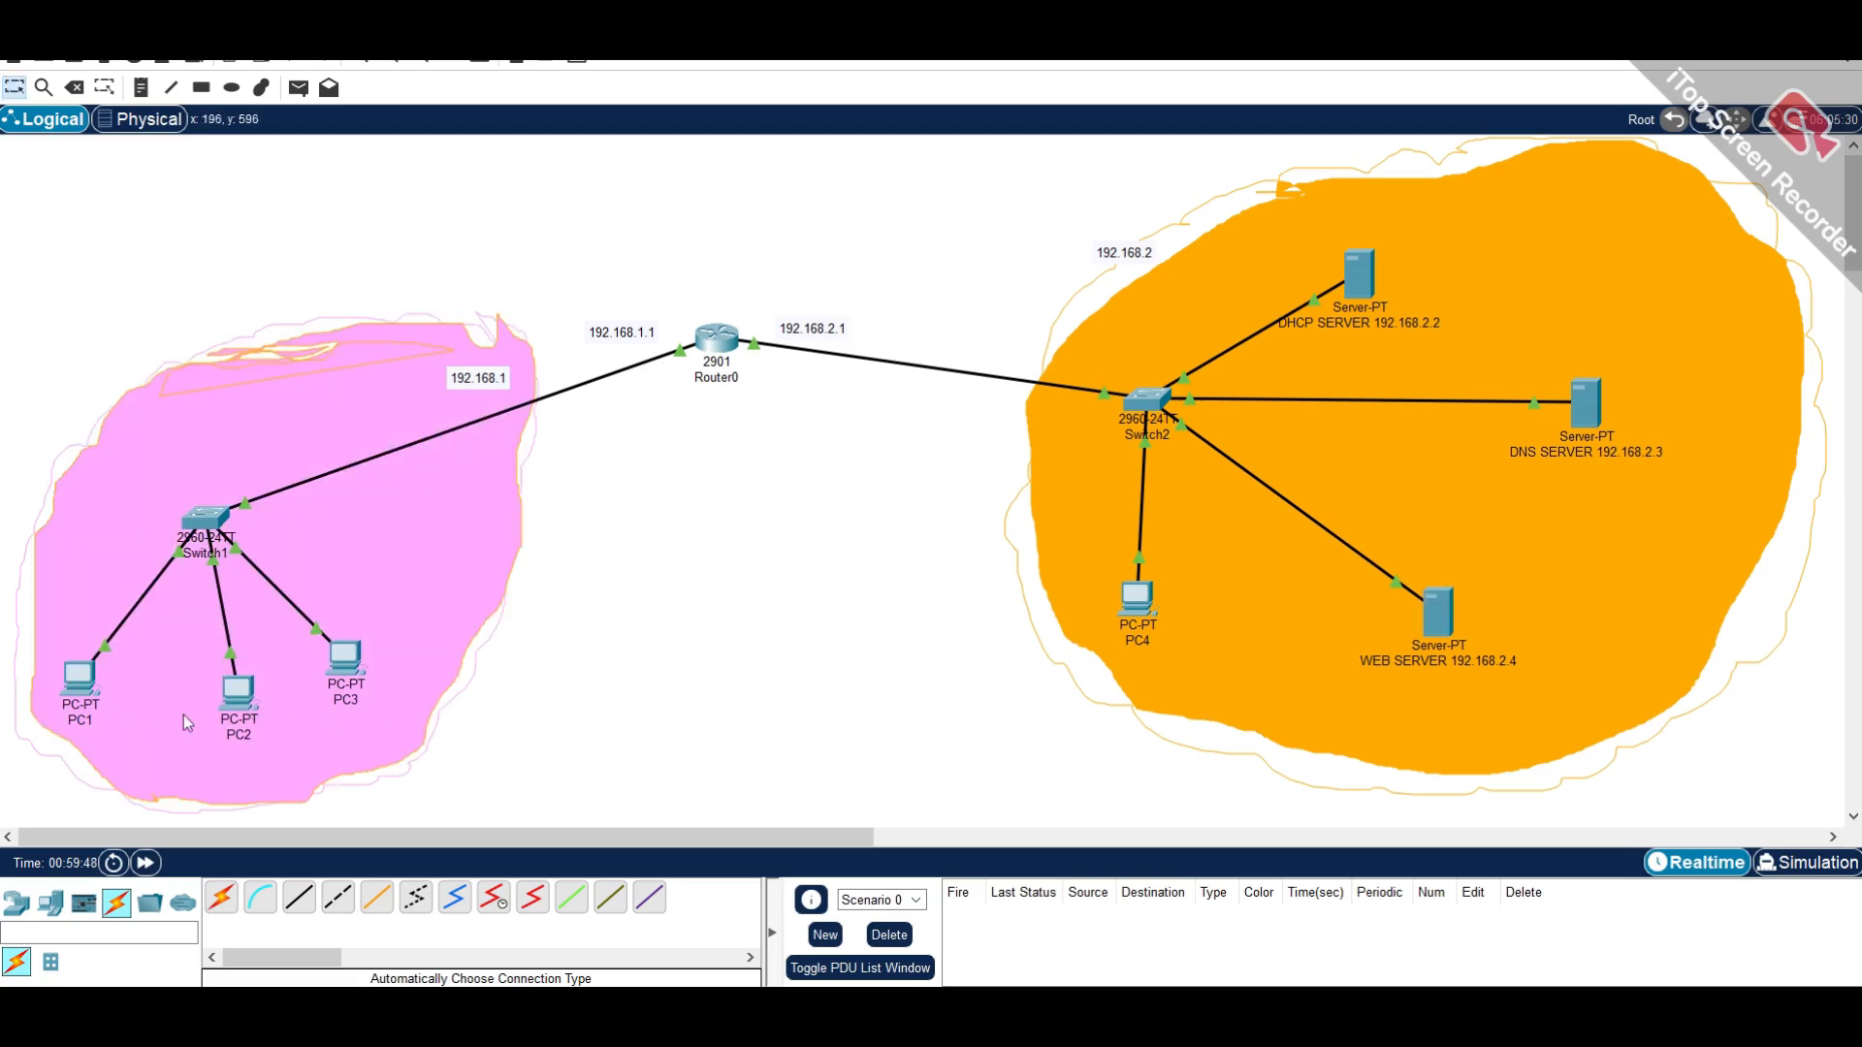
left_click(15, 88)
- Examine PC2's IP configuration, including its DHCP and static options, and close it without changing anything
left_click(251, 717)
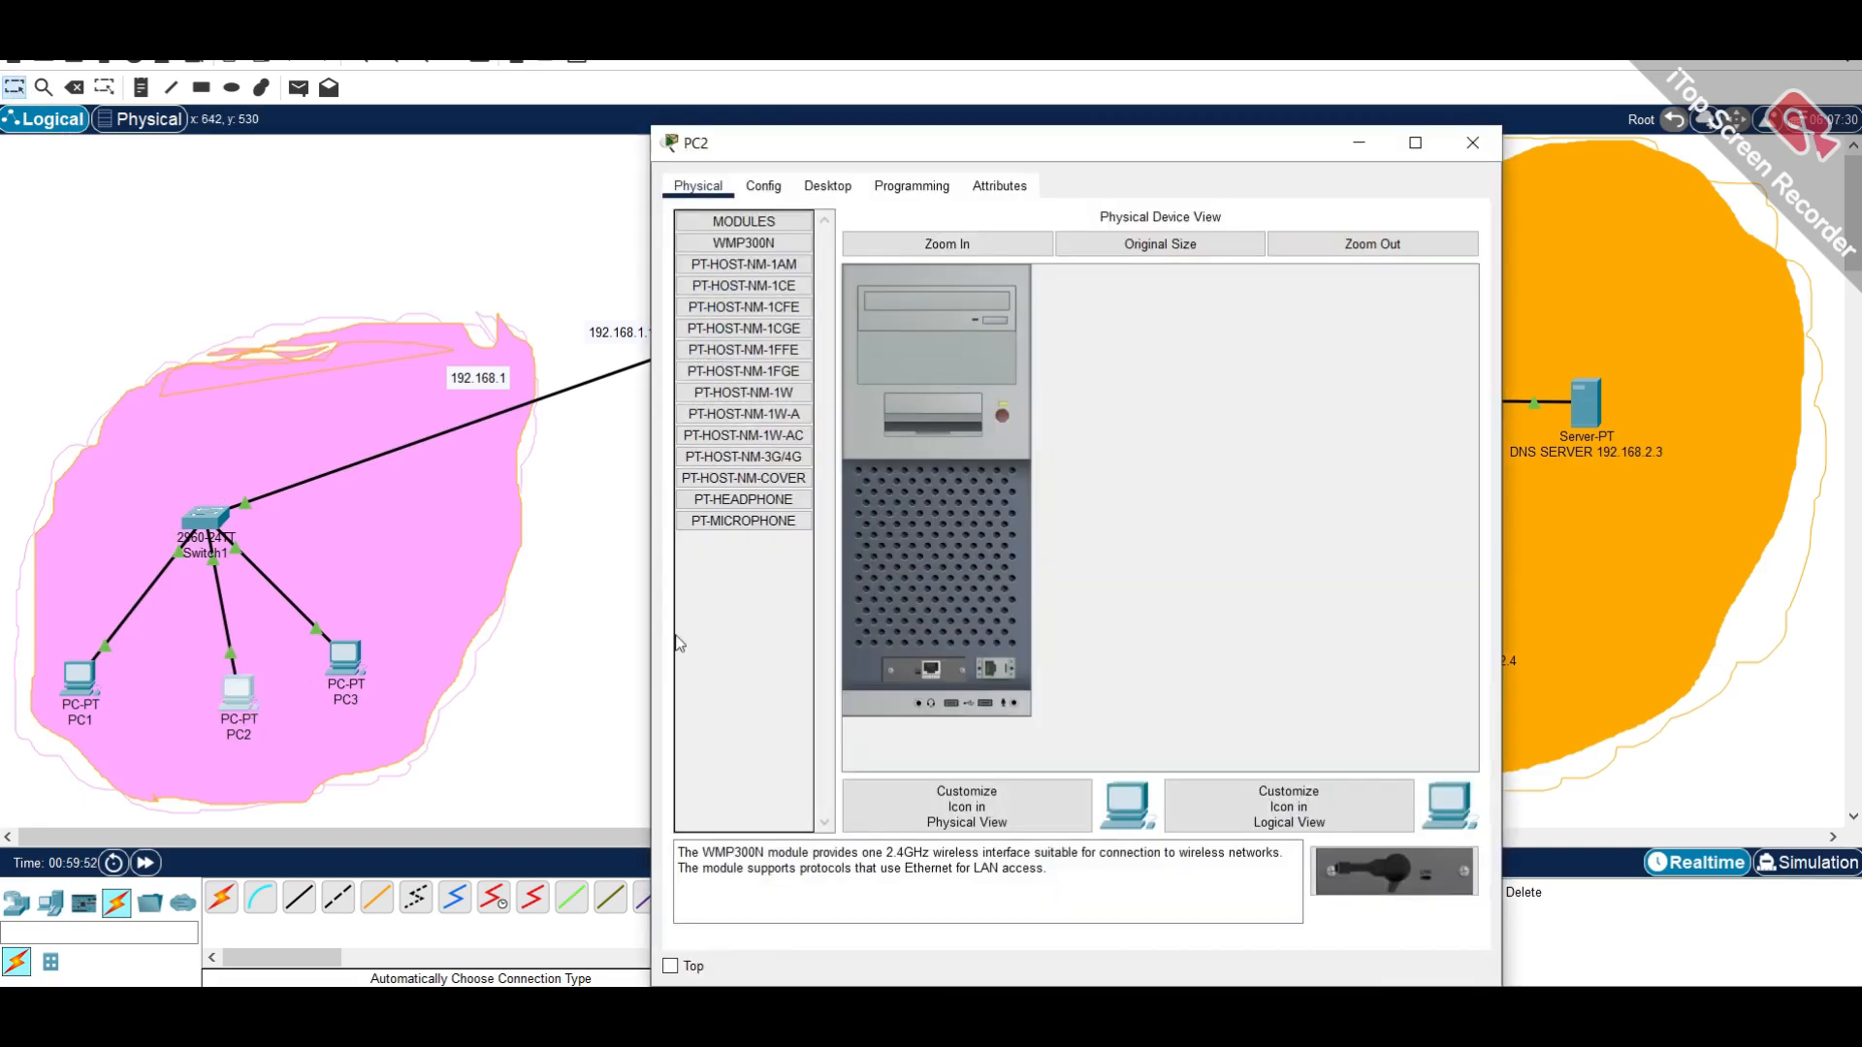
left_click(763, 187)
left_click(833, 189)
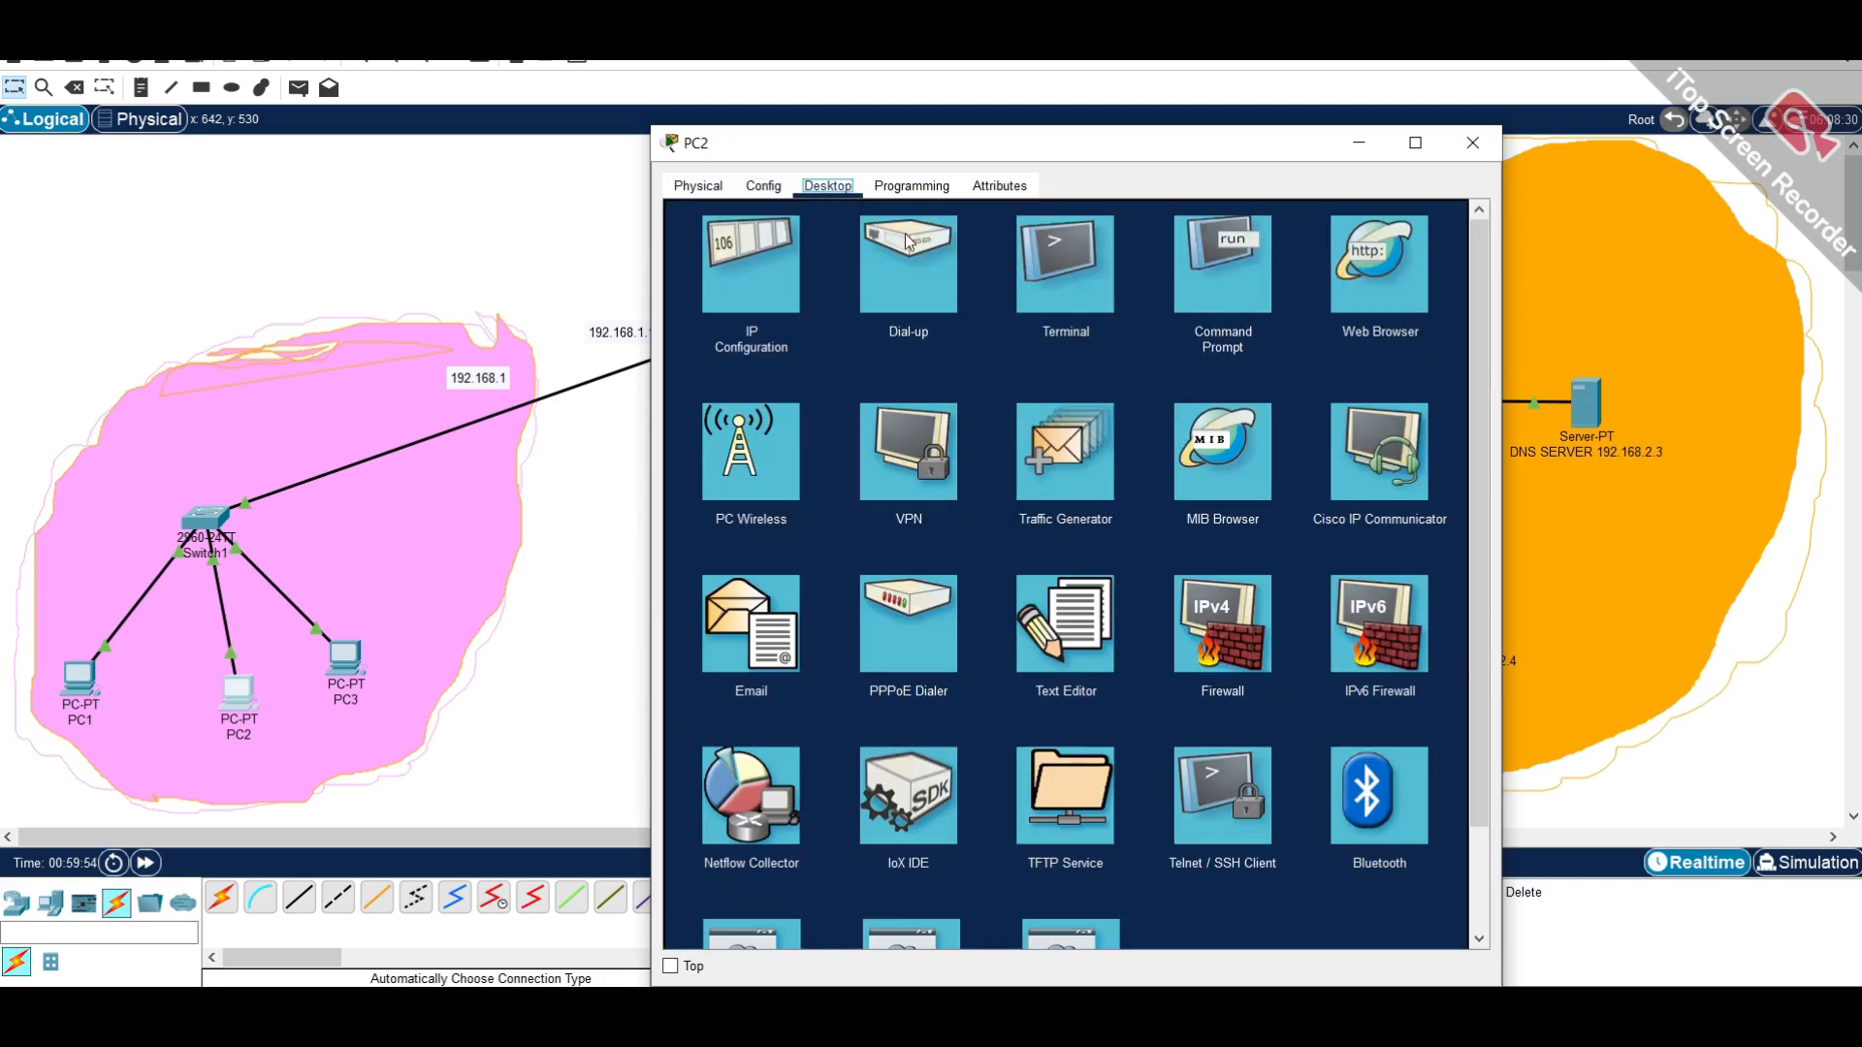
left_click(756, 267)
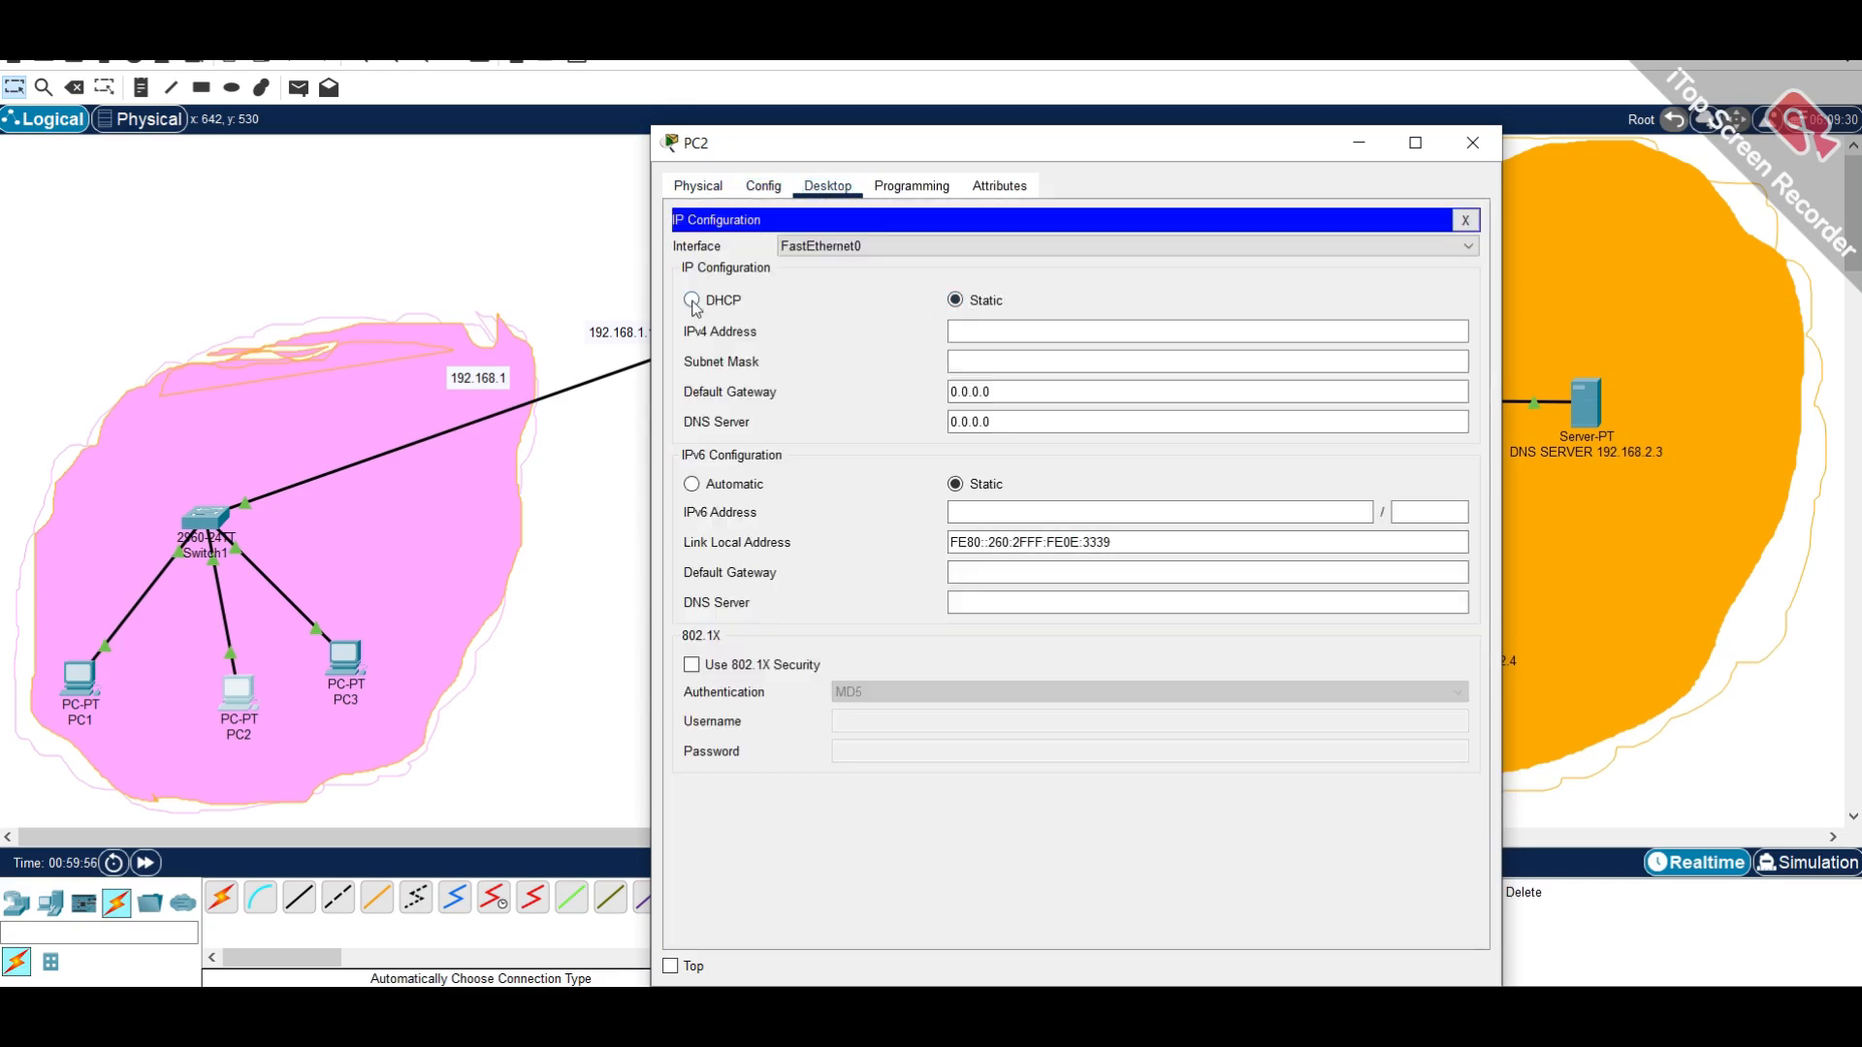
left_click_drag(1132, 151, 857, 230)
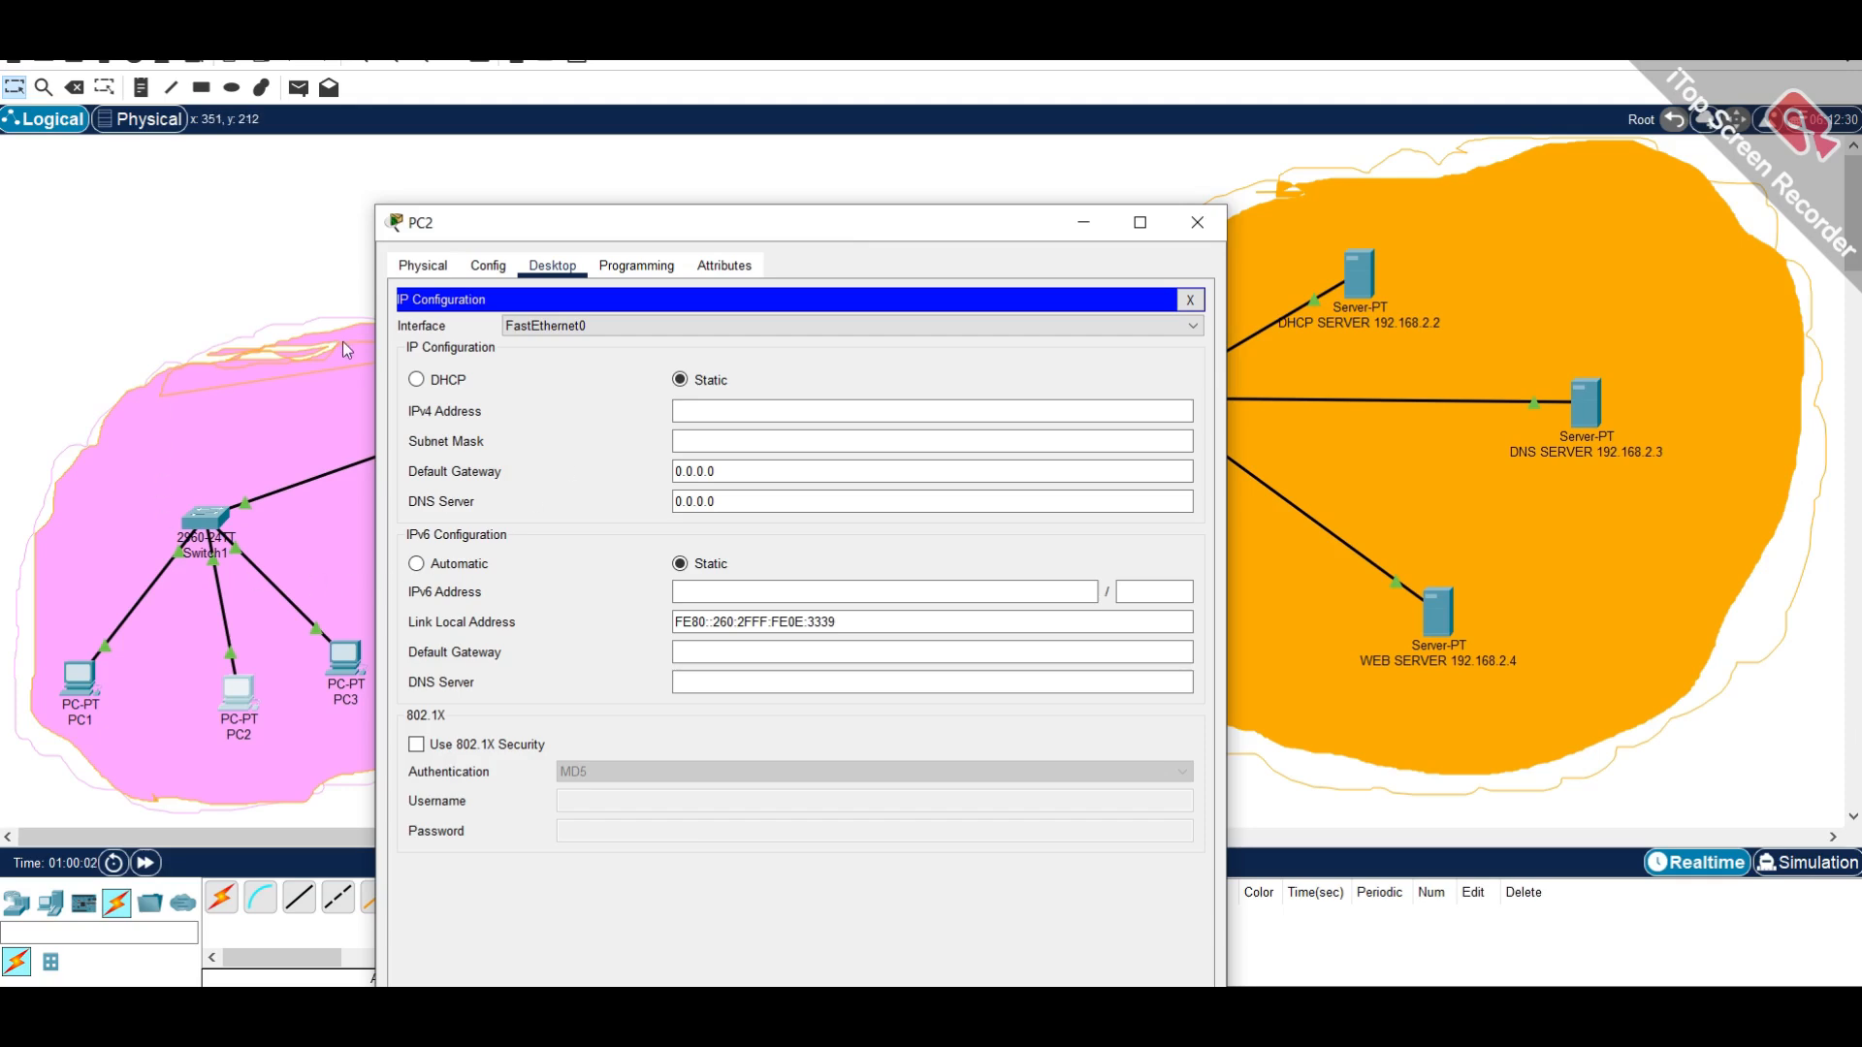
left_click_drag(966, 233, 976, 286)
left_click(737, 487)
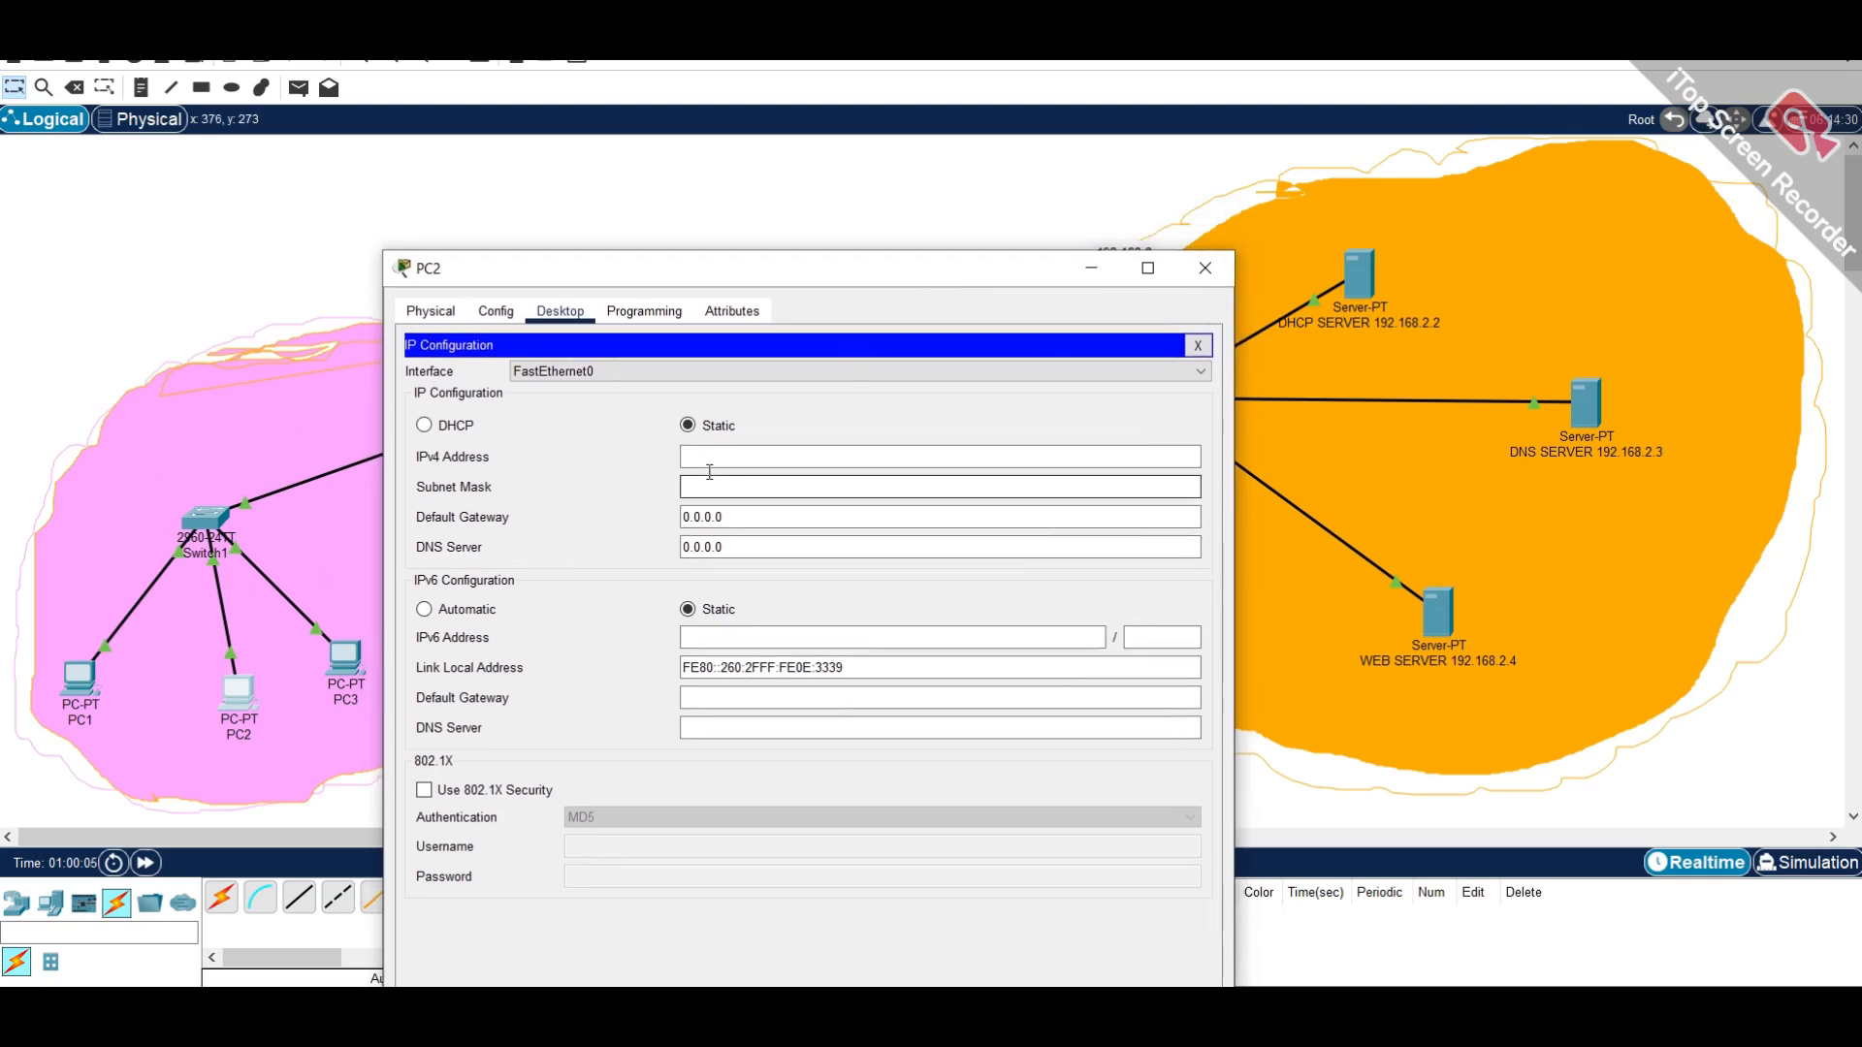
left_click(735, 457)
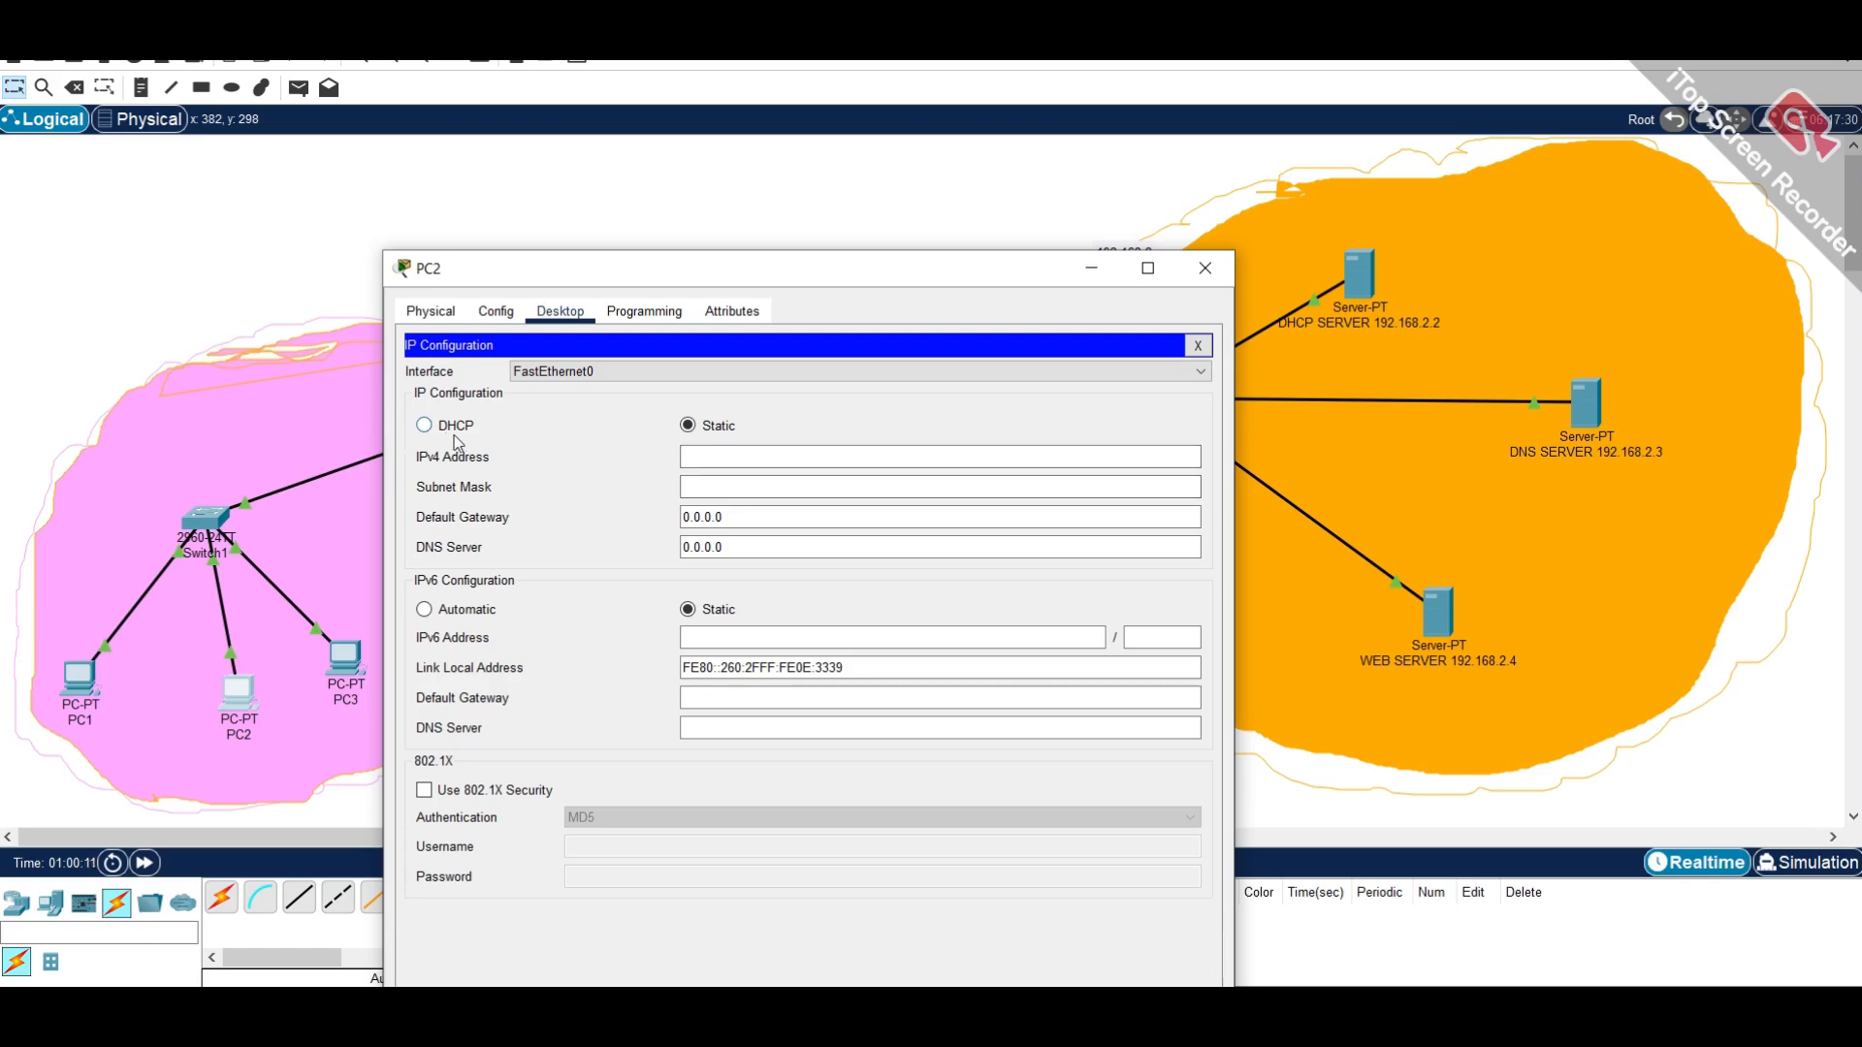
left_click_drag(767, 278, 446, 189)
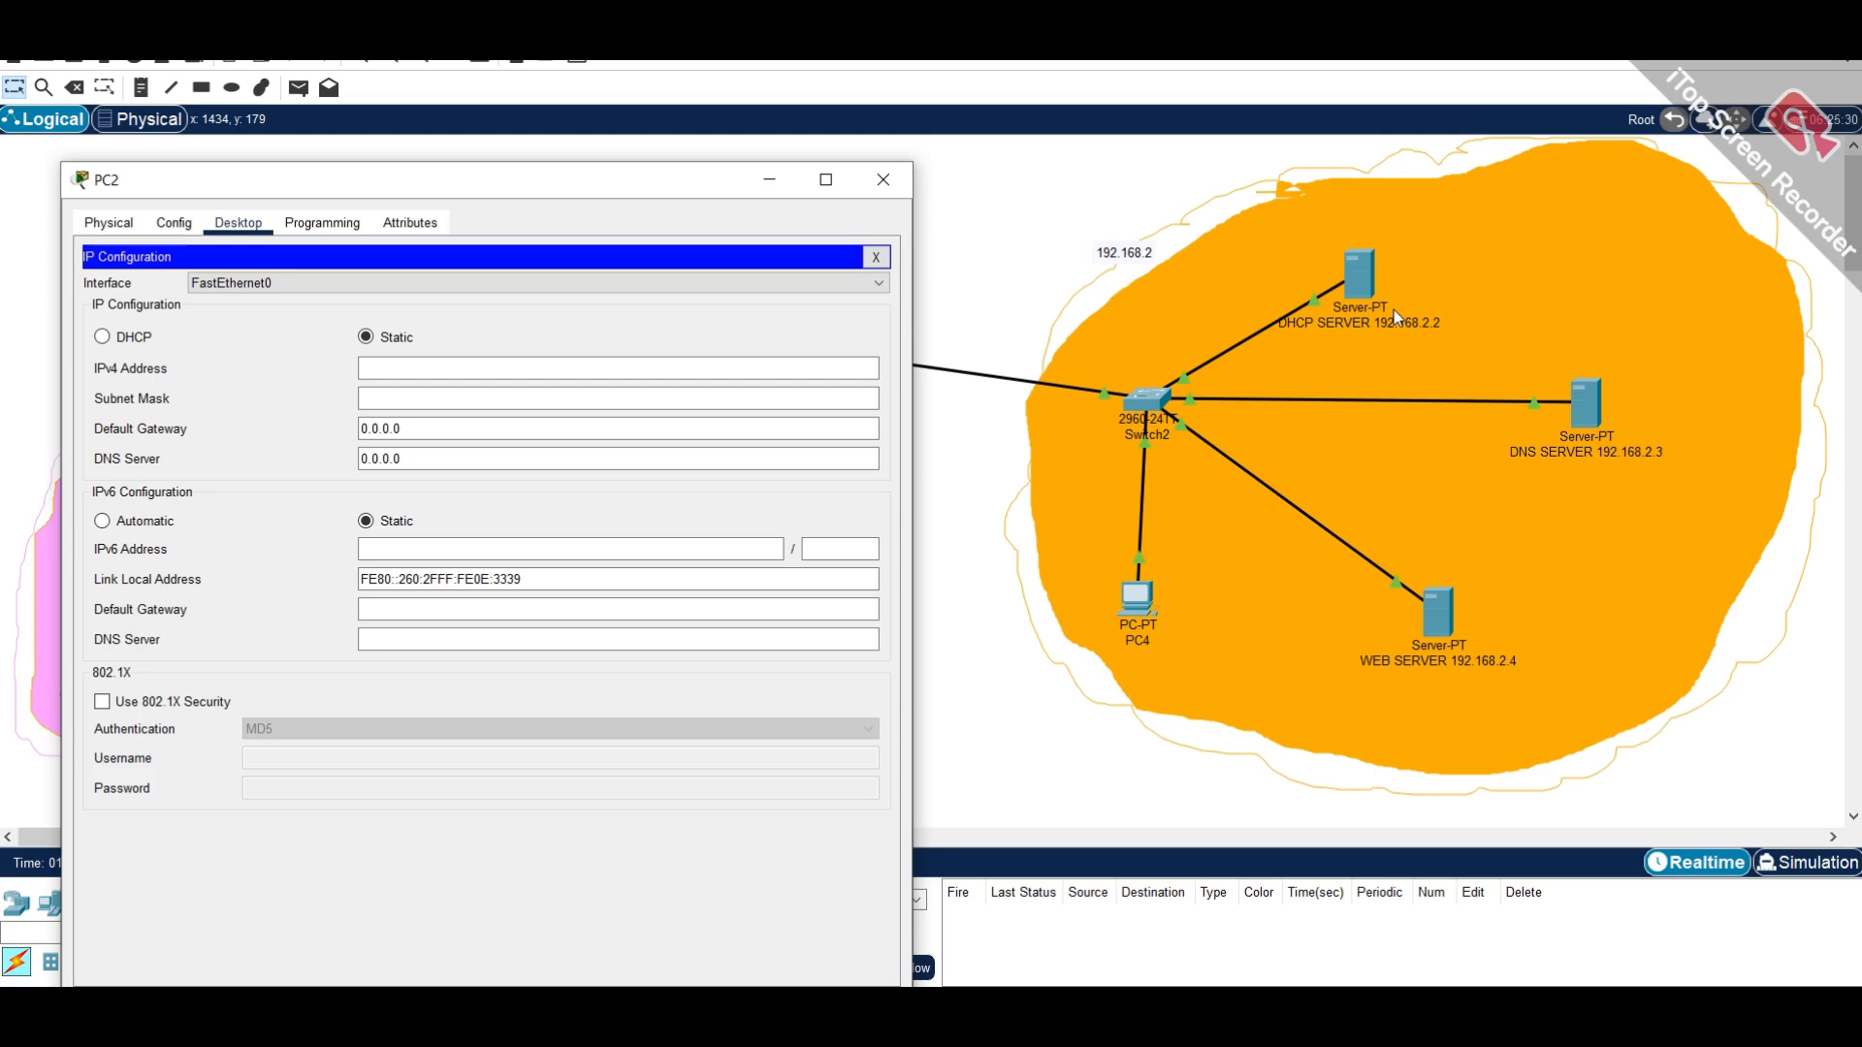
left_click(892, 185)
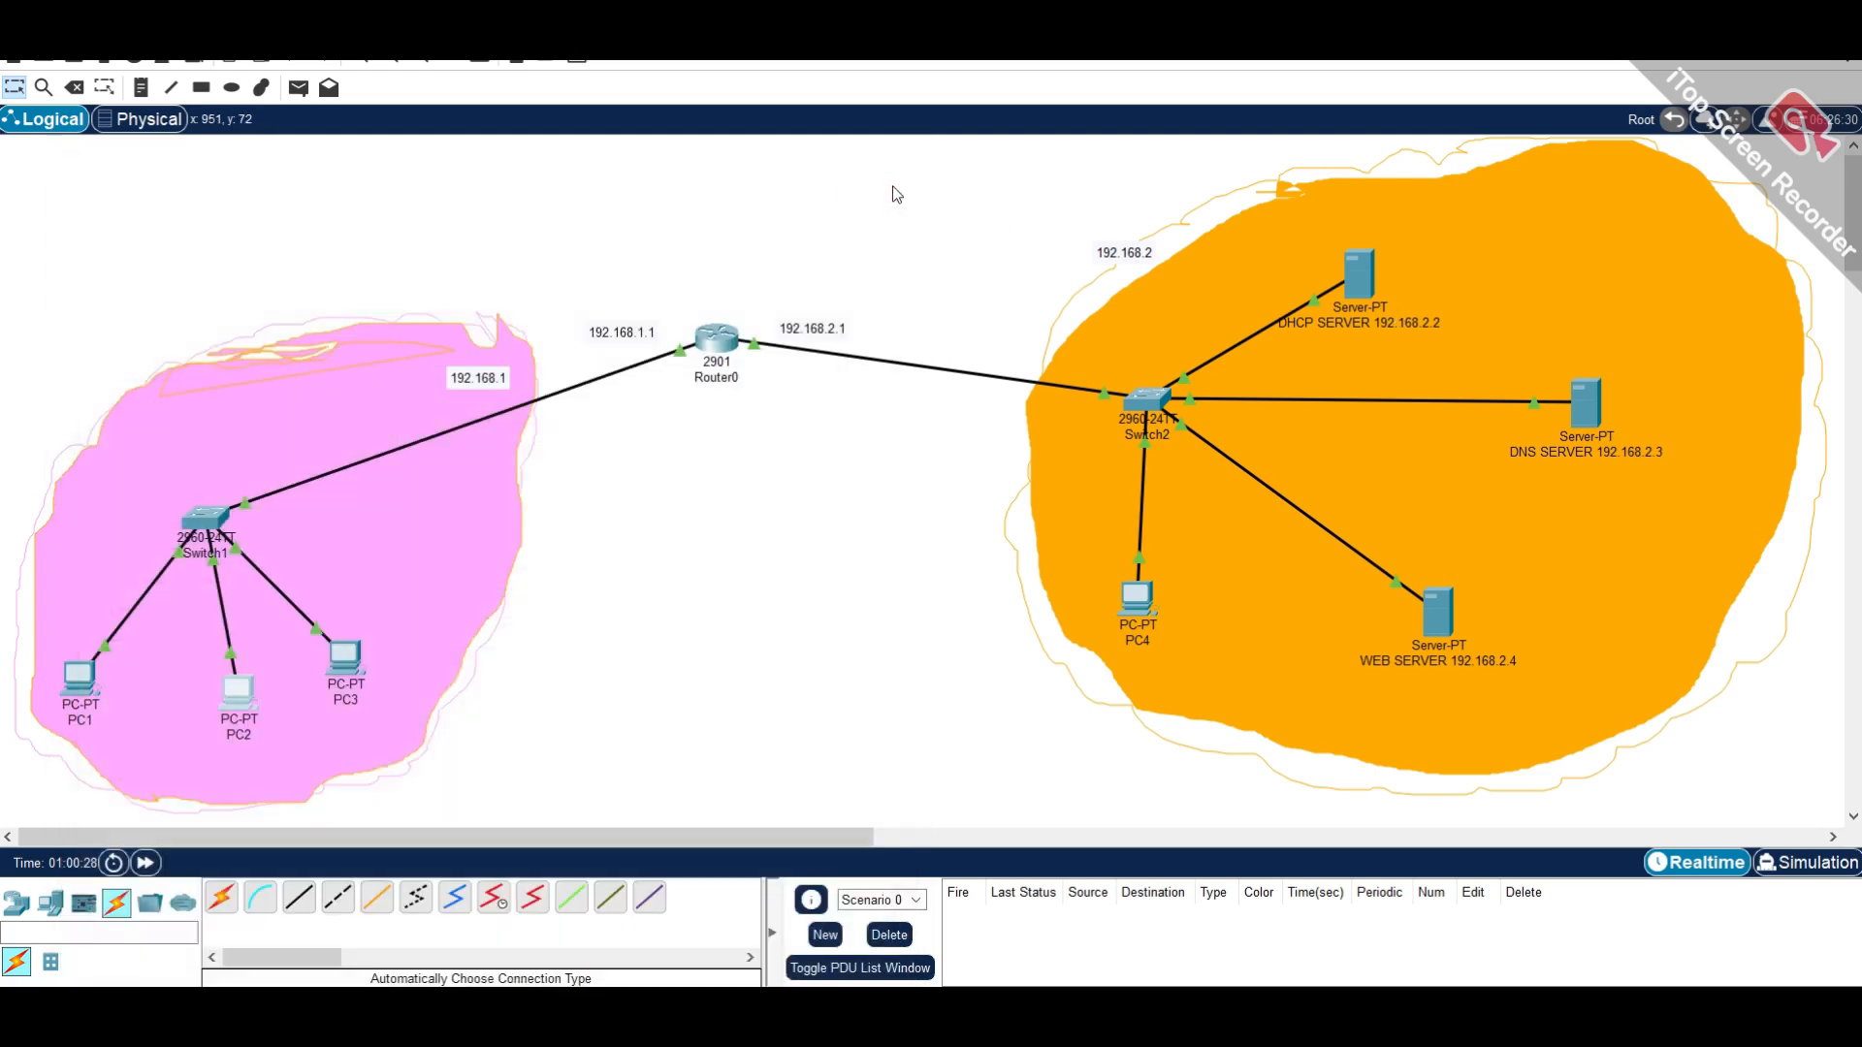
- Review the DHCP service settings of the DHCP server and its default serverPool
left_click(1357, 270)
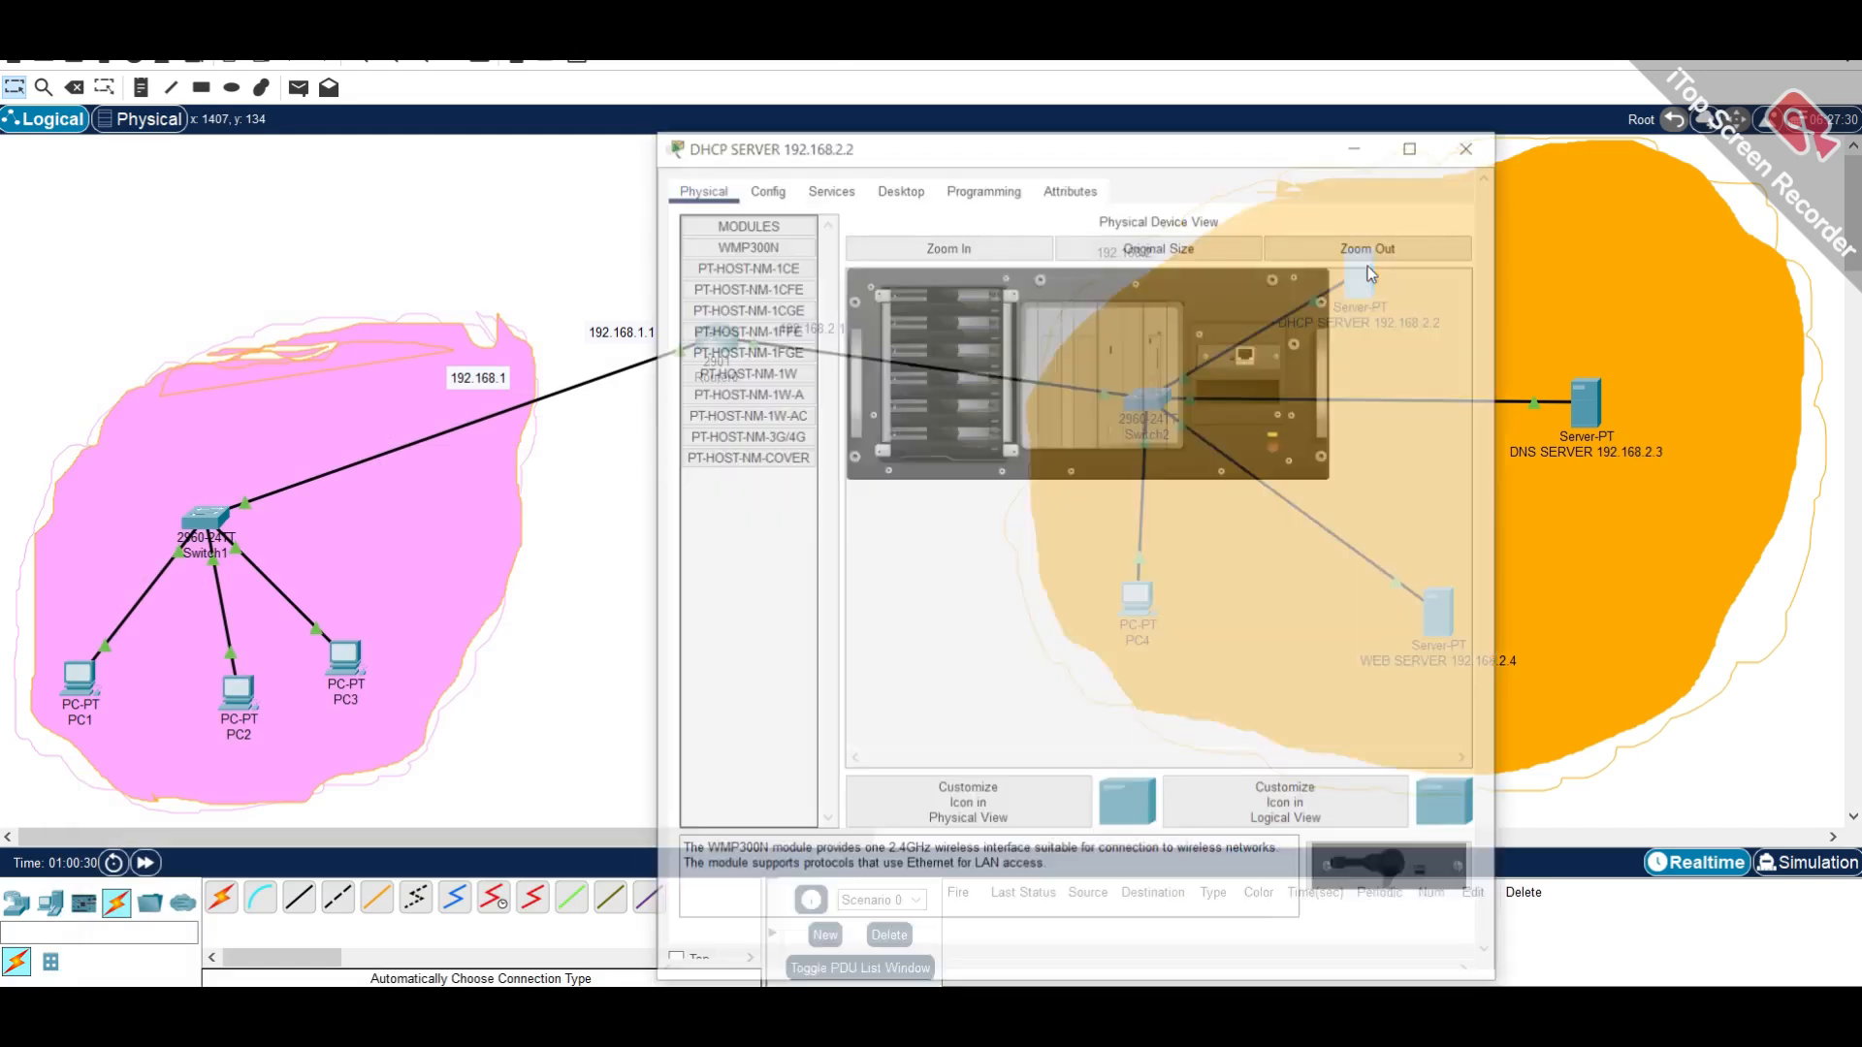
left_click(763, 185)
left_click(827, 185)
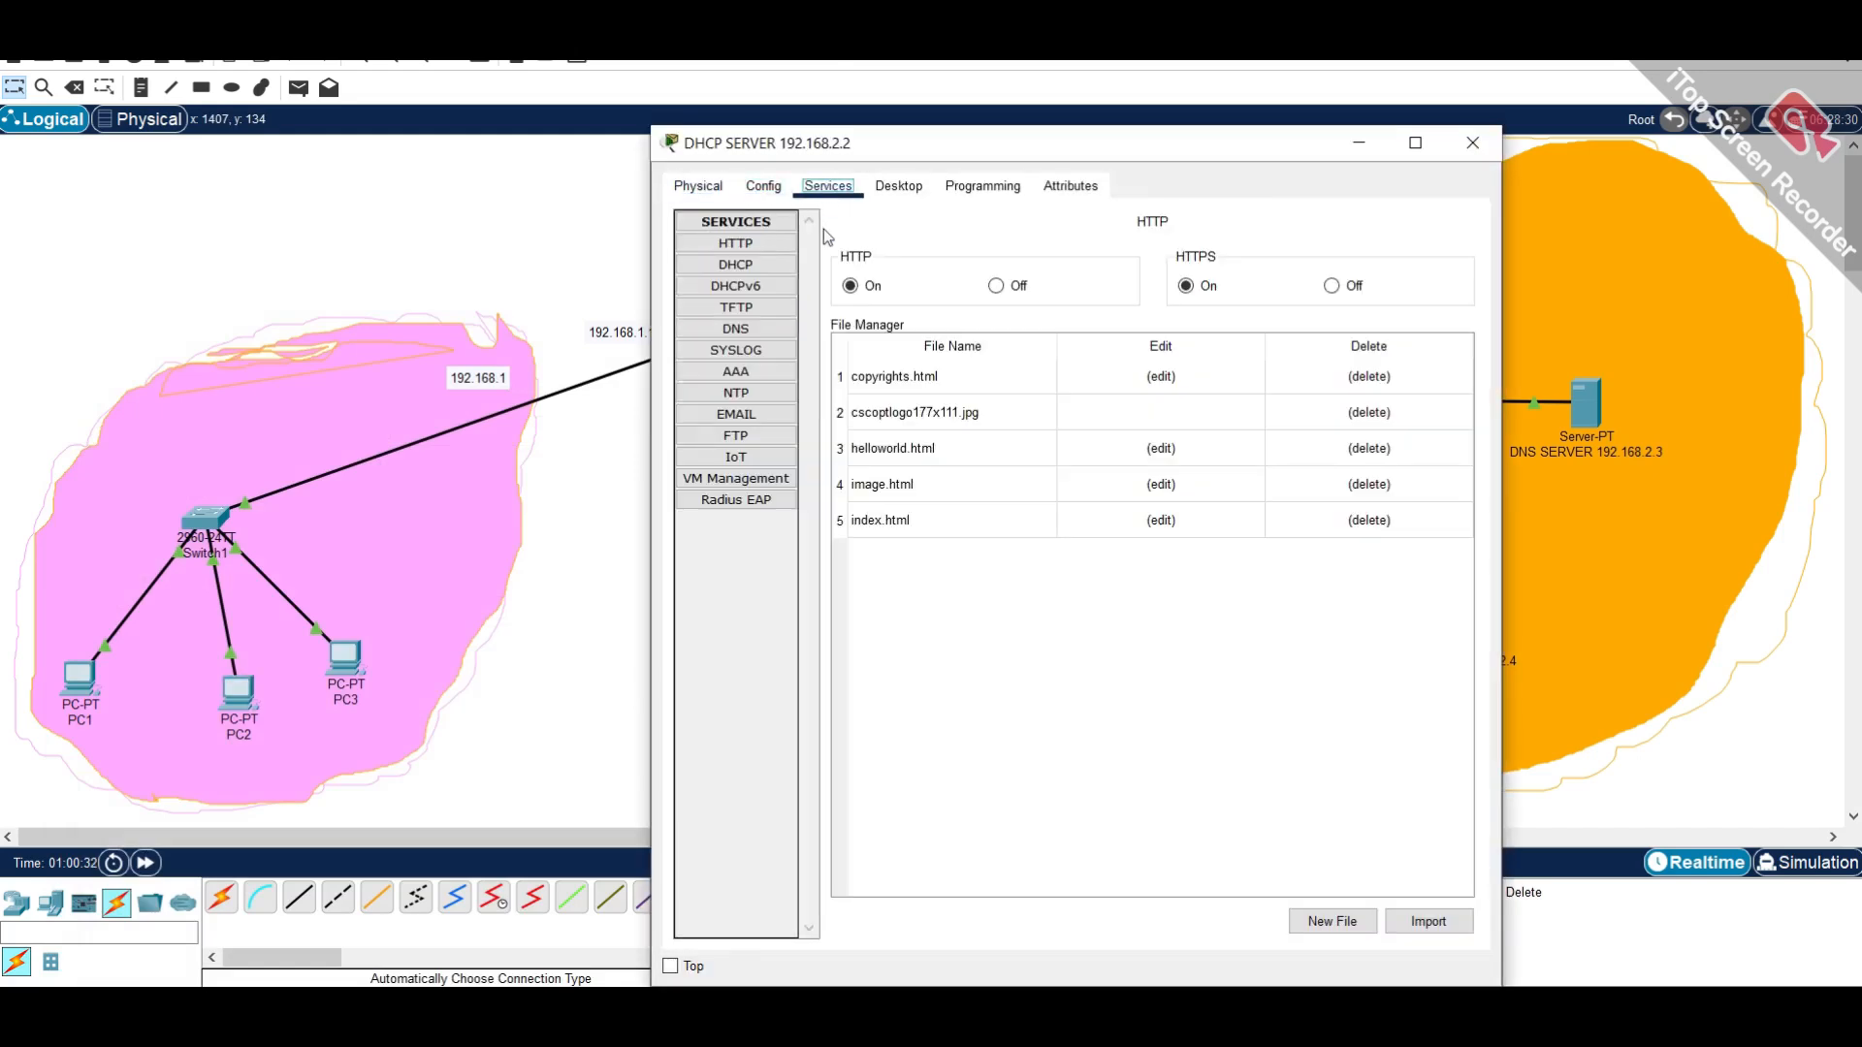
left_click(765, 266)
left_click_drag(1010, 150, 563, 297)
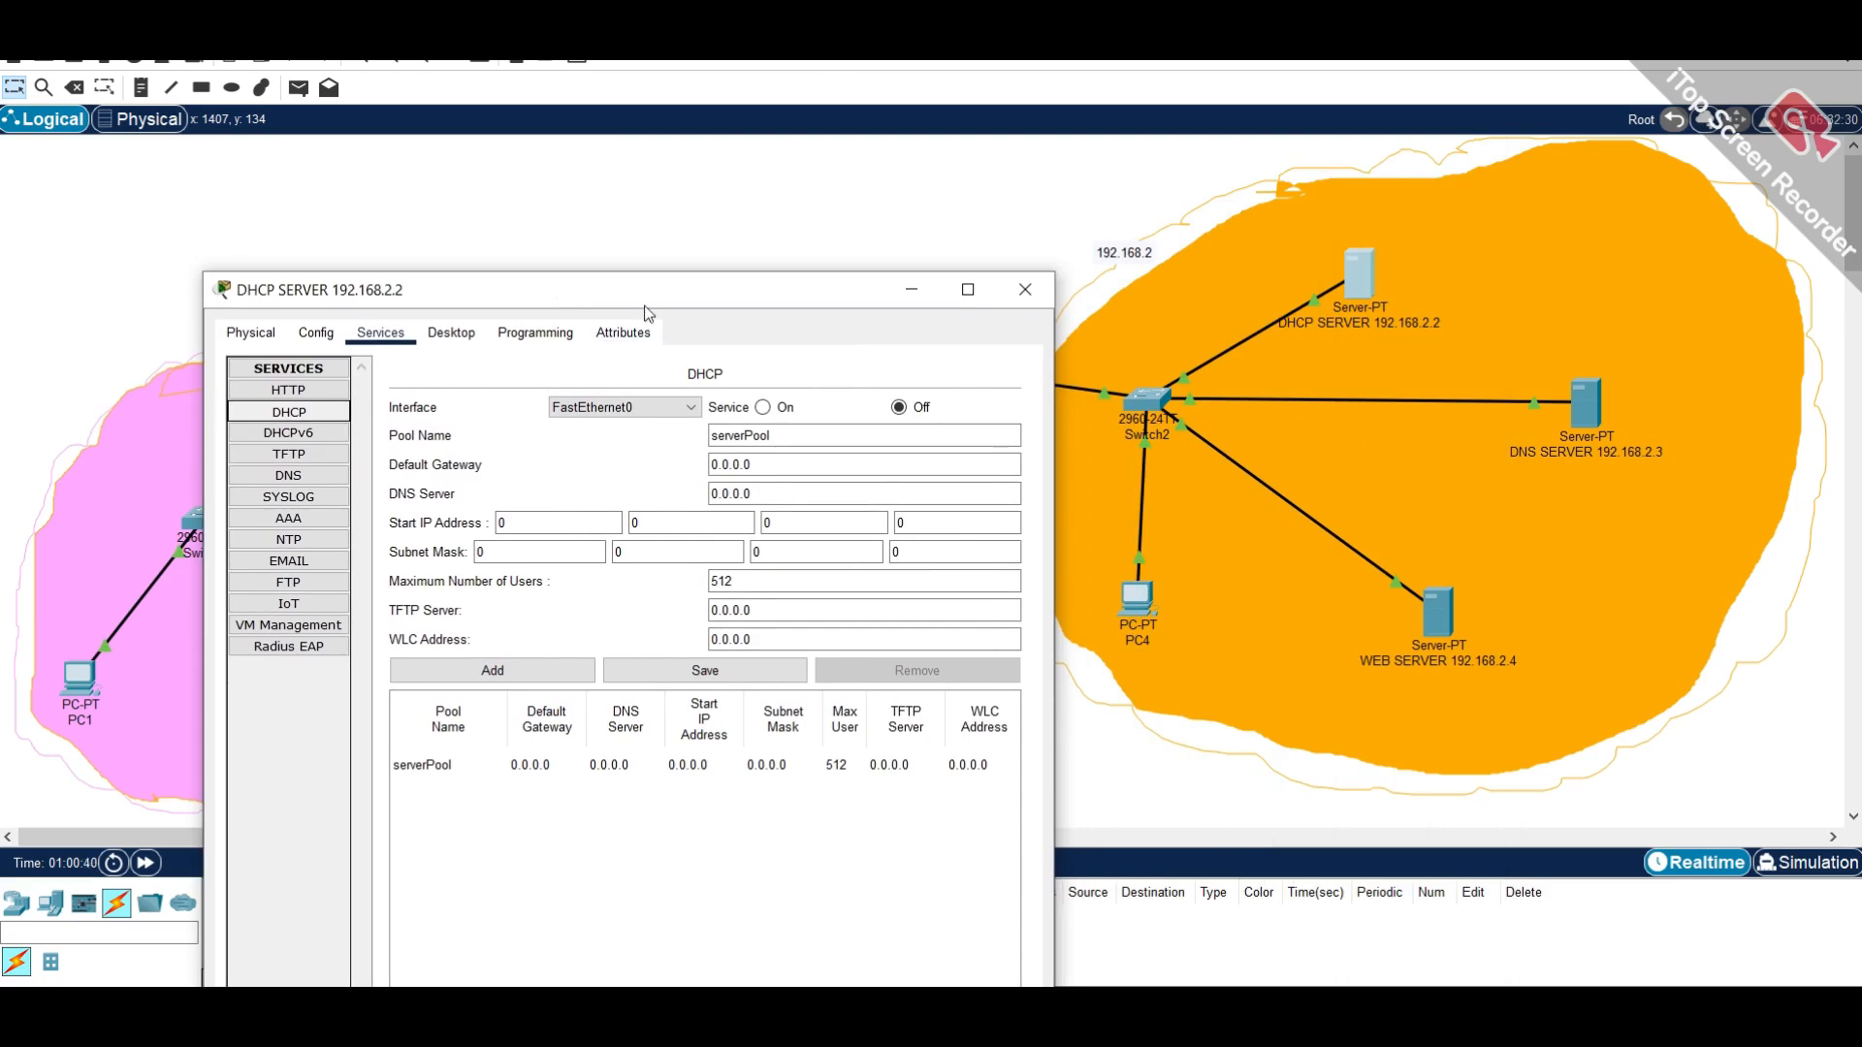
left_click_drag(648, 296, 1054, 267)
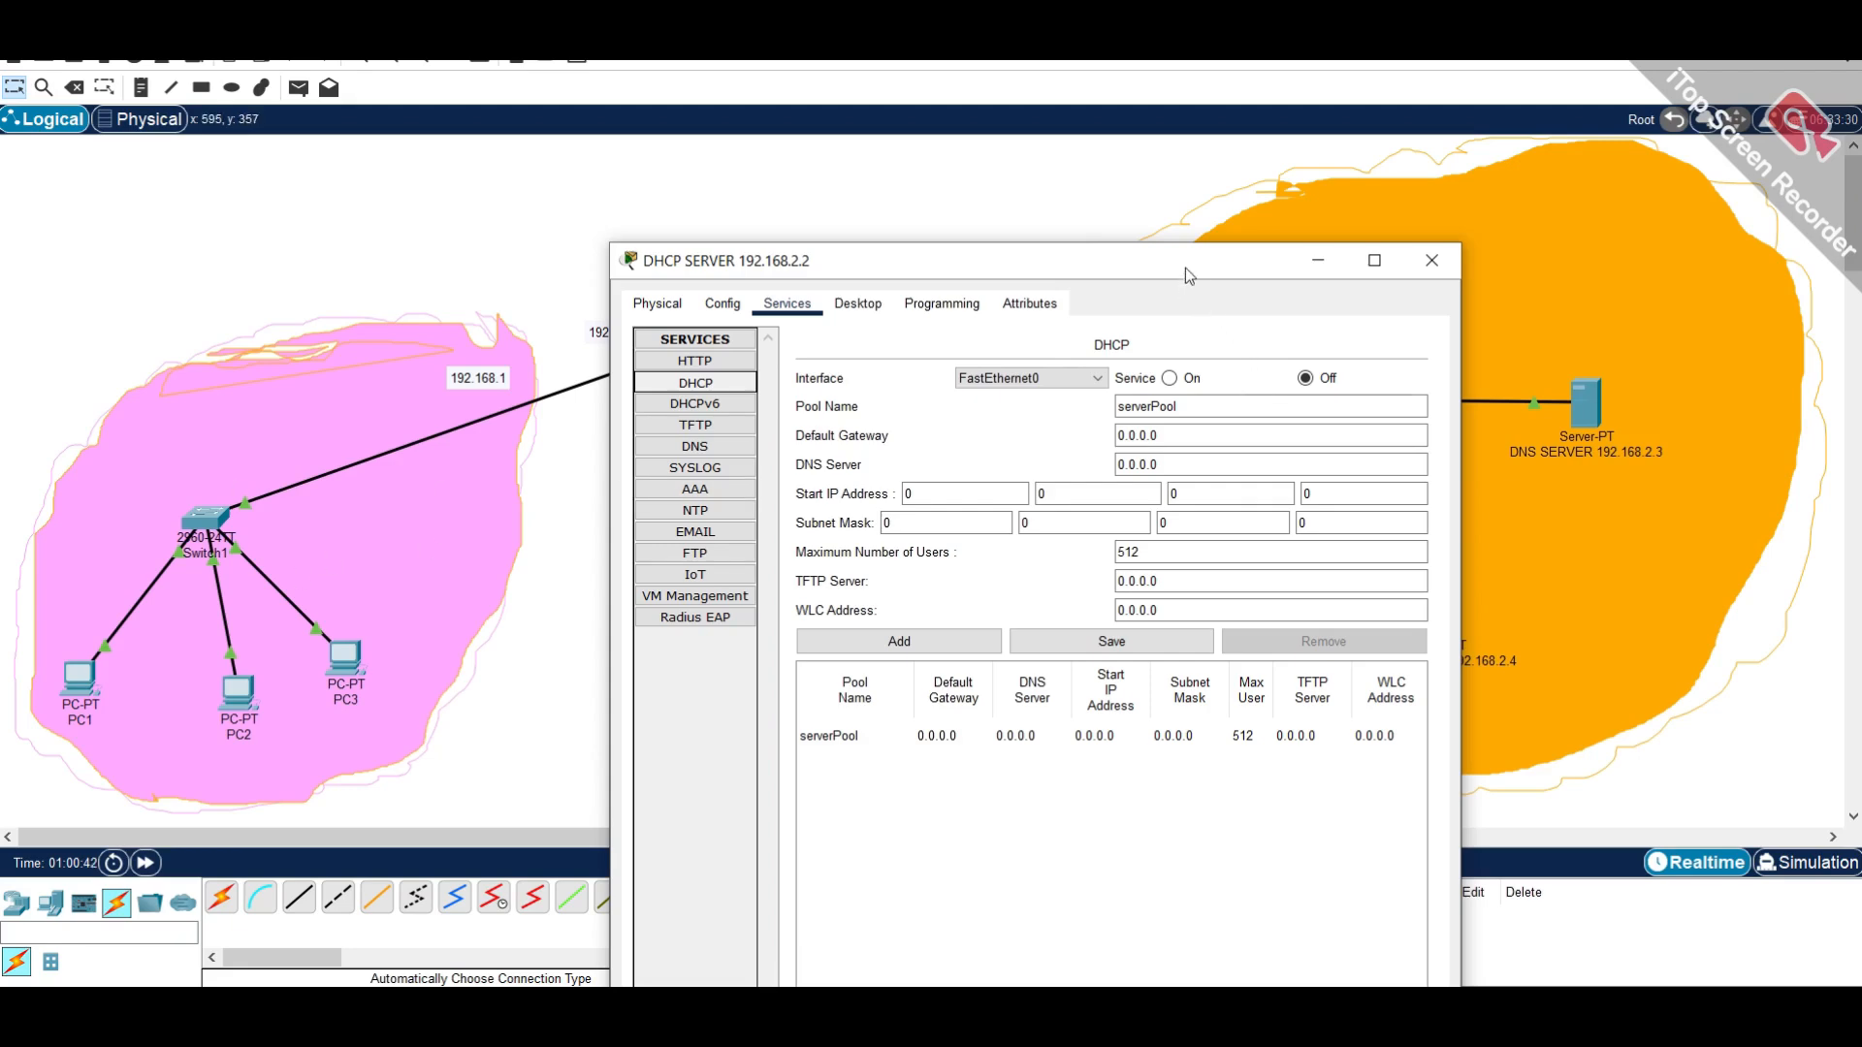
left_click_drag(1185, 266, 854, 292)
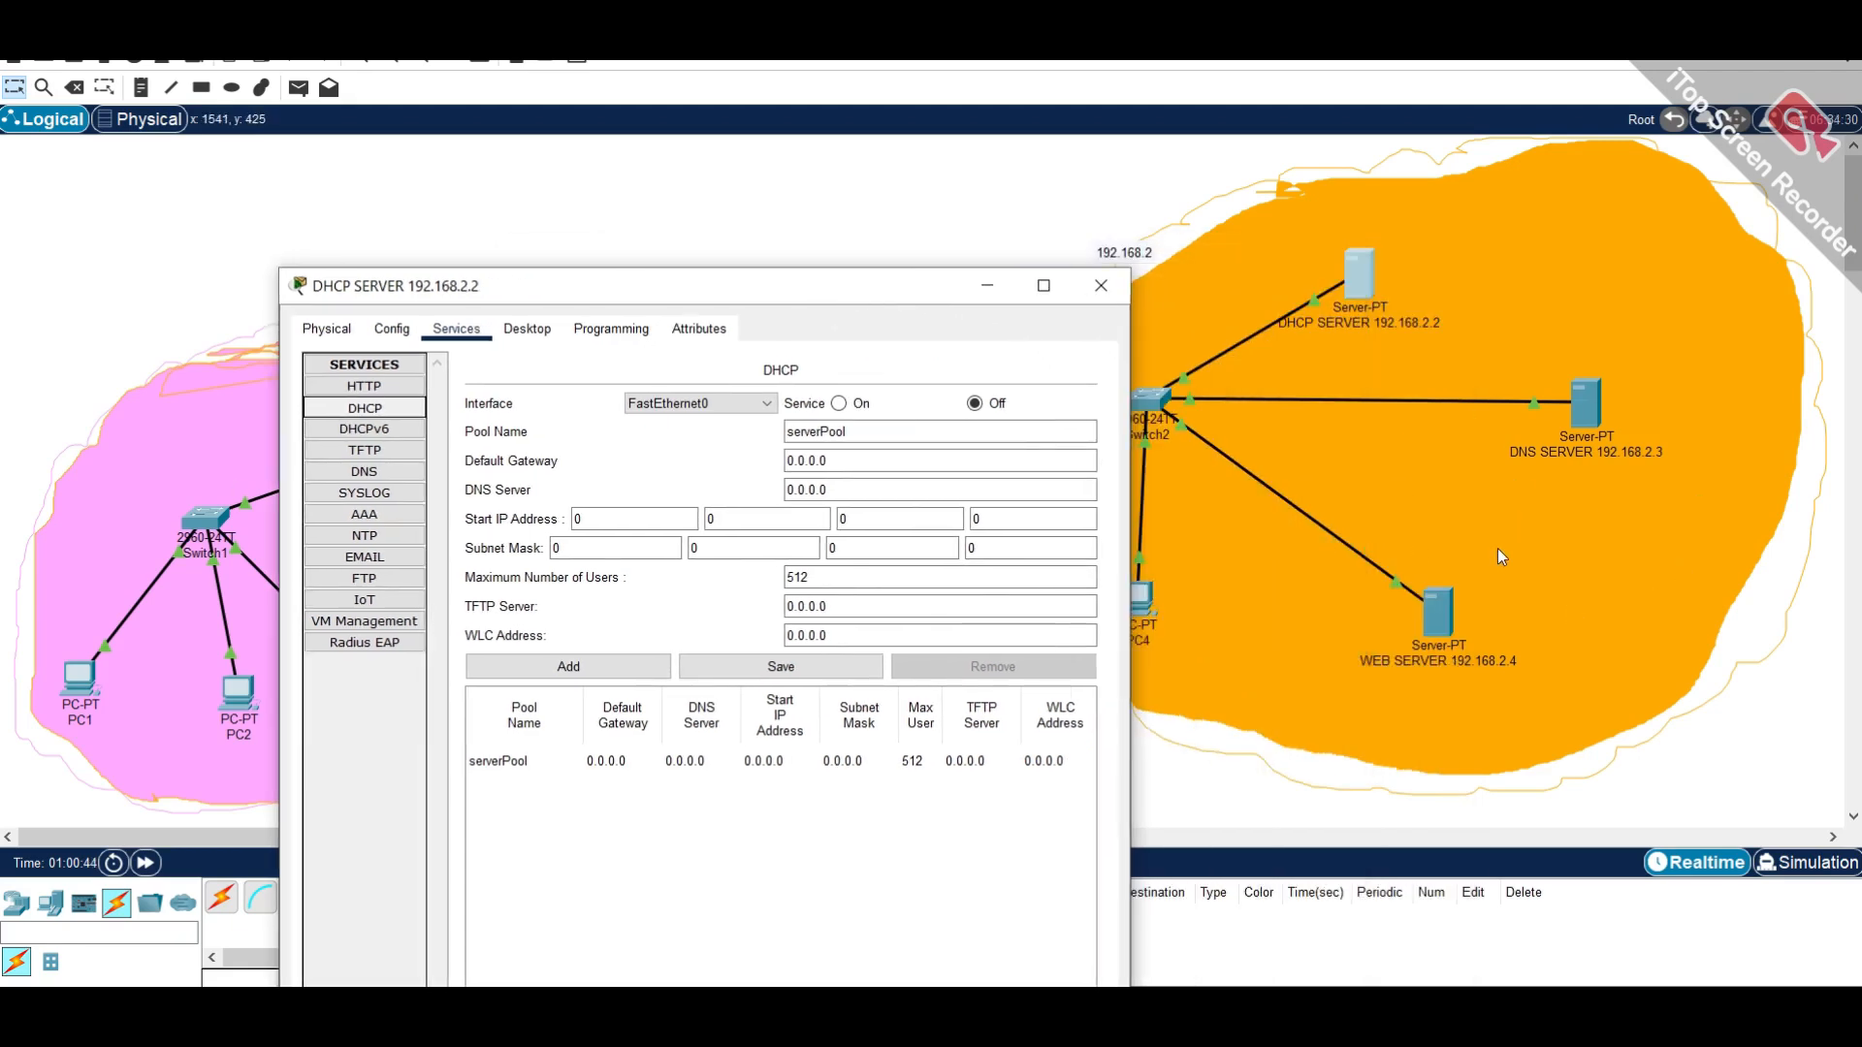
- Assign the DHCP server the static IPv4 address 192.168.2.2 with subnet mask 255.255.255.0
left_click(527, 328)
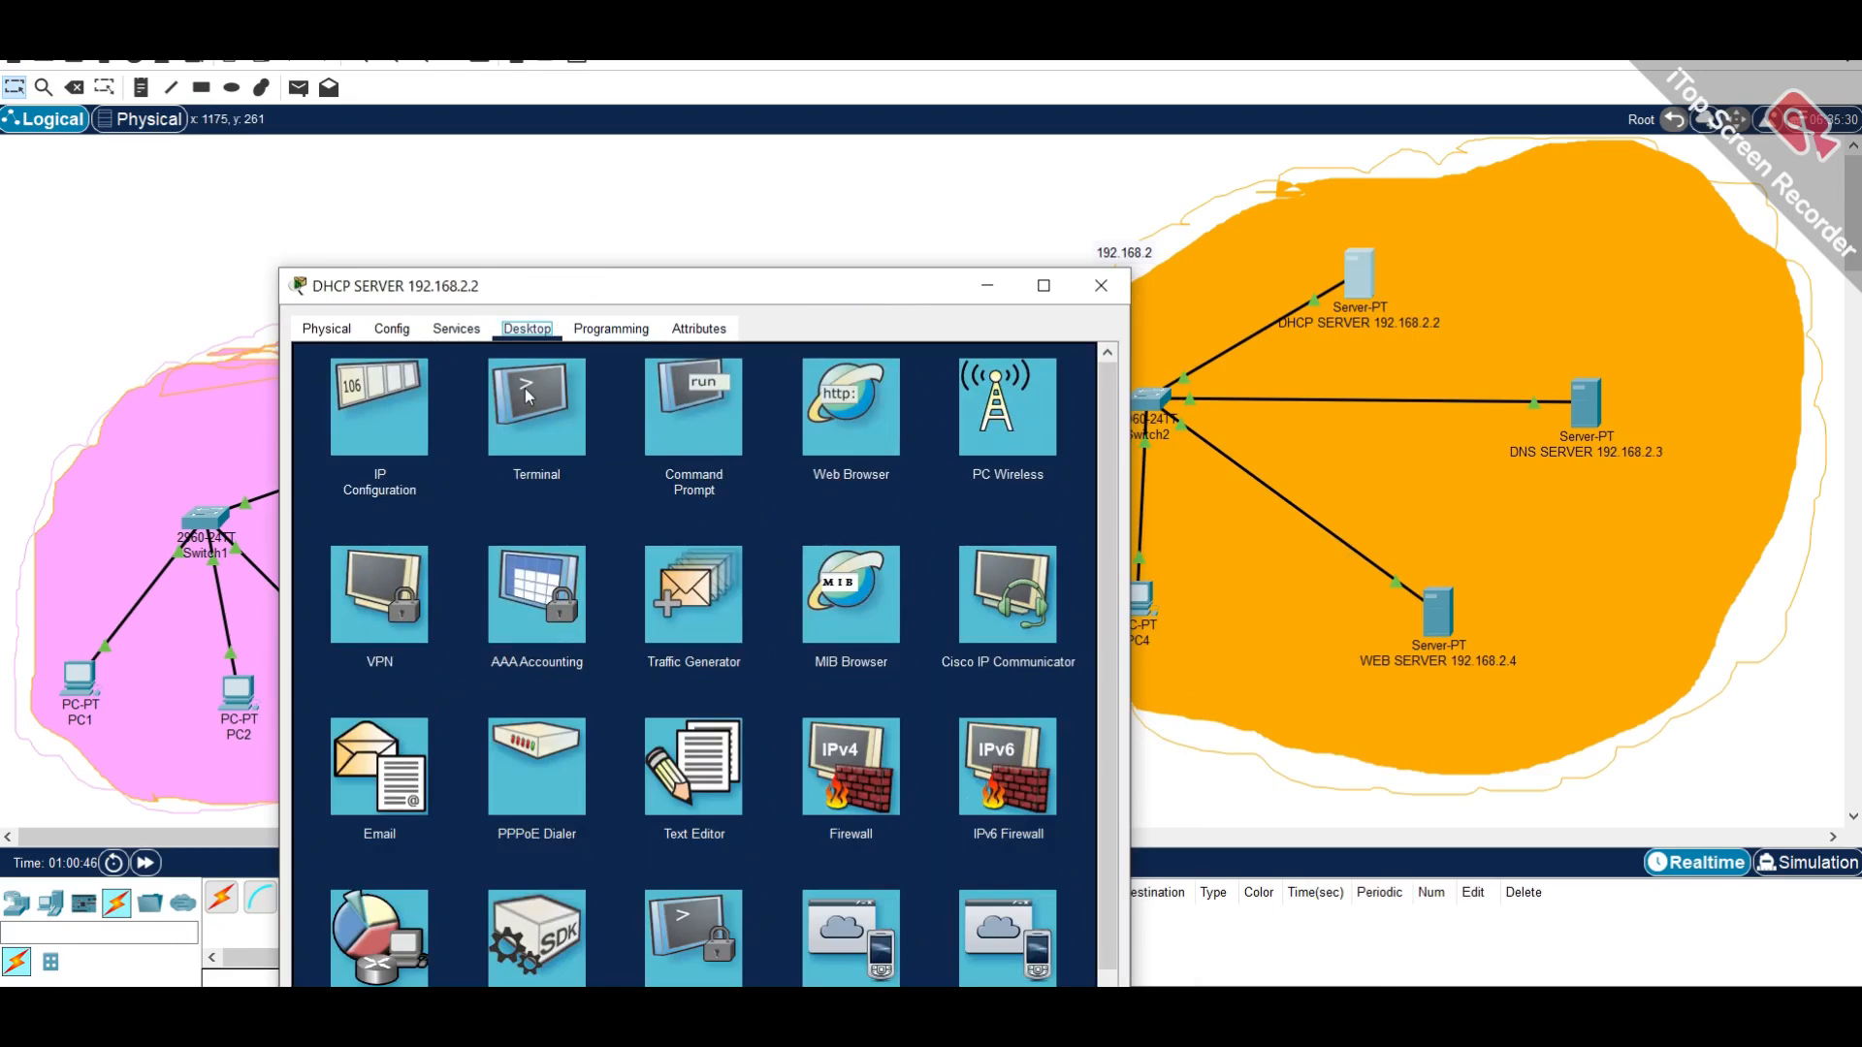
left_click(379, 407)
left_click_drag(1079, 291, 913, 247)
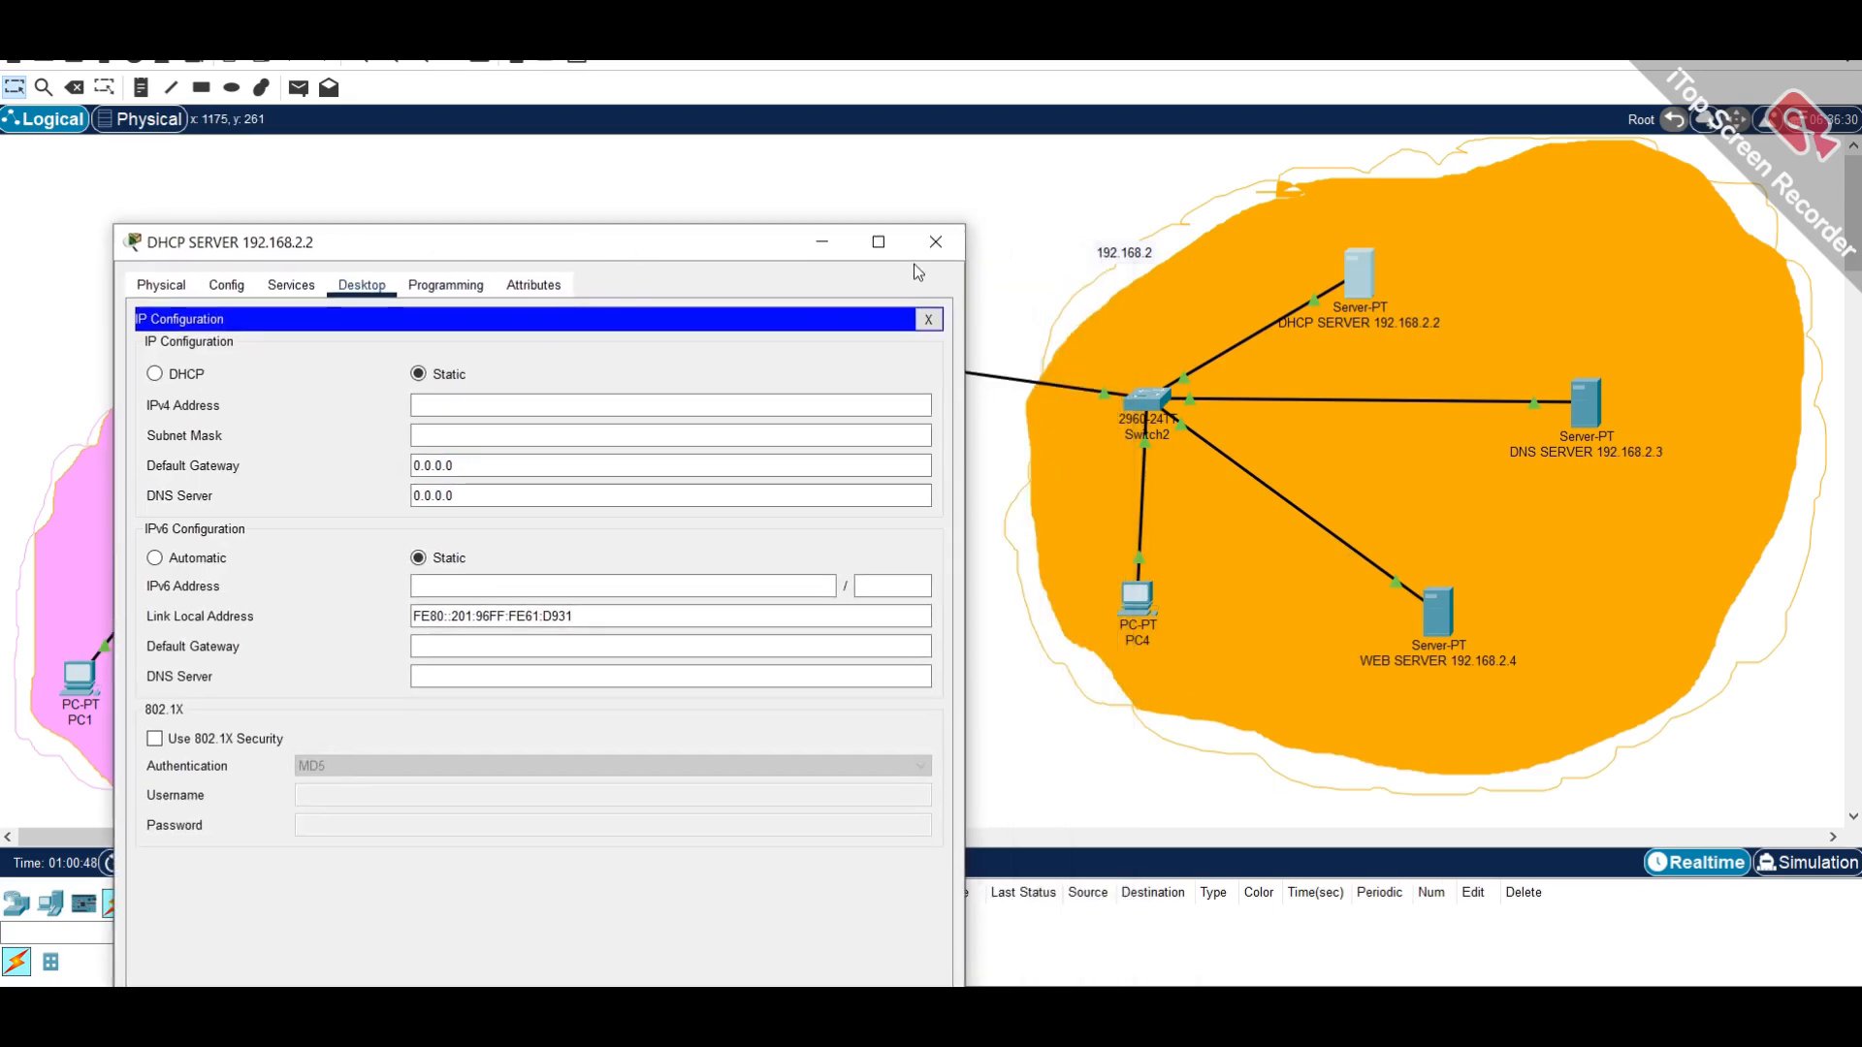
left_click(844, 414)
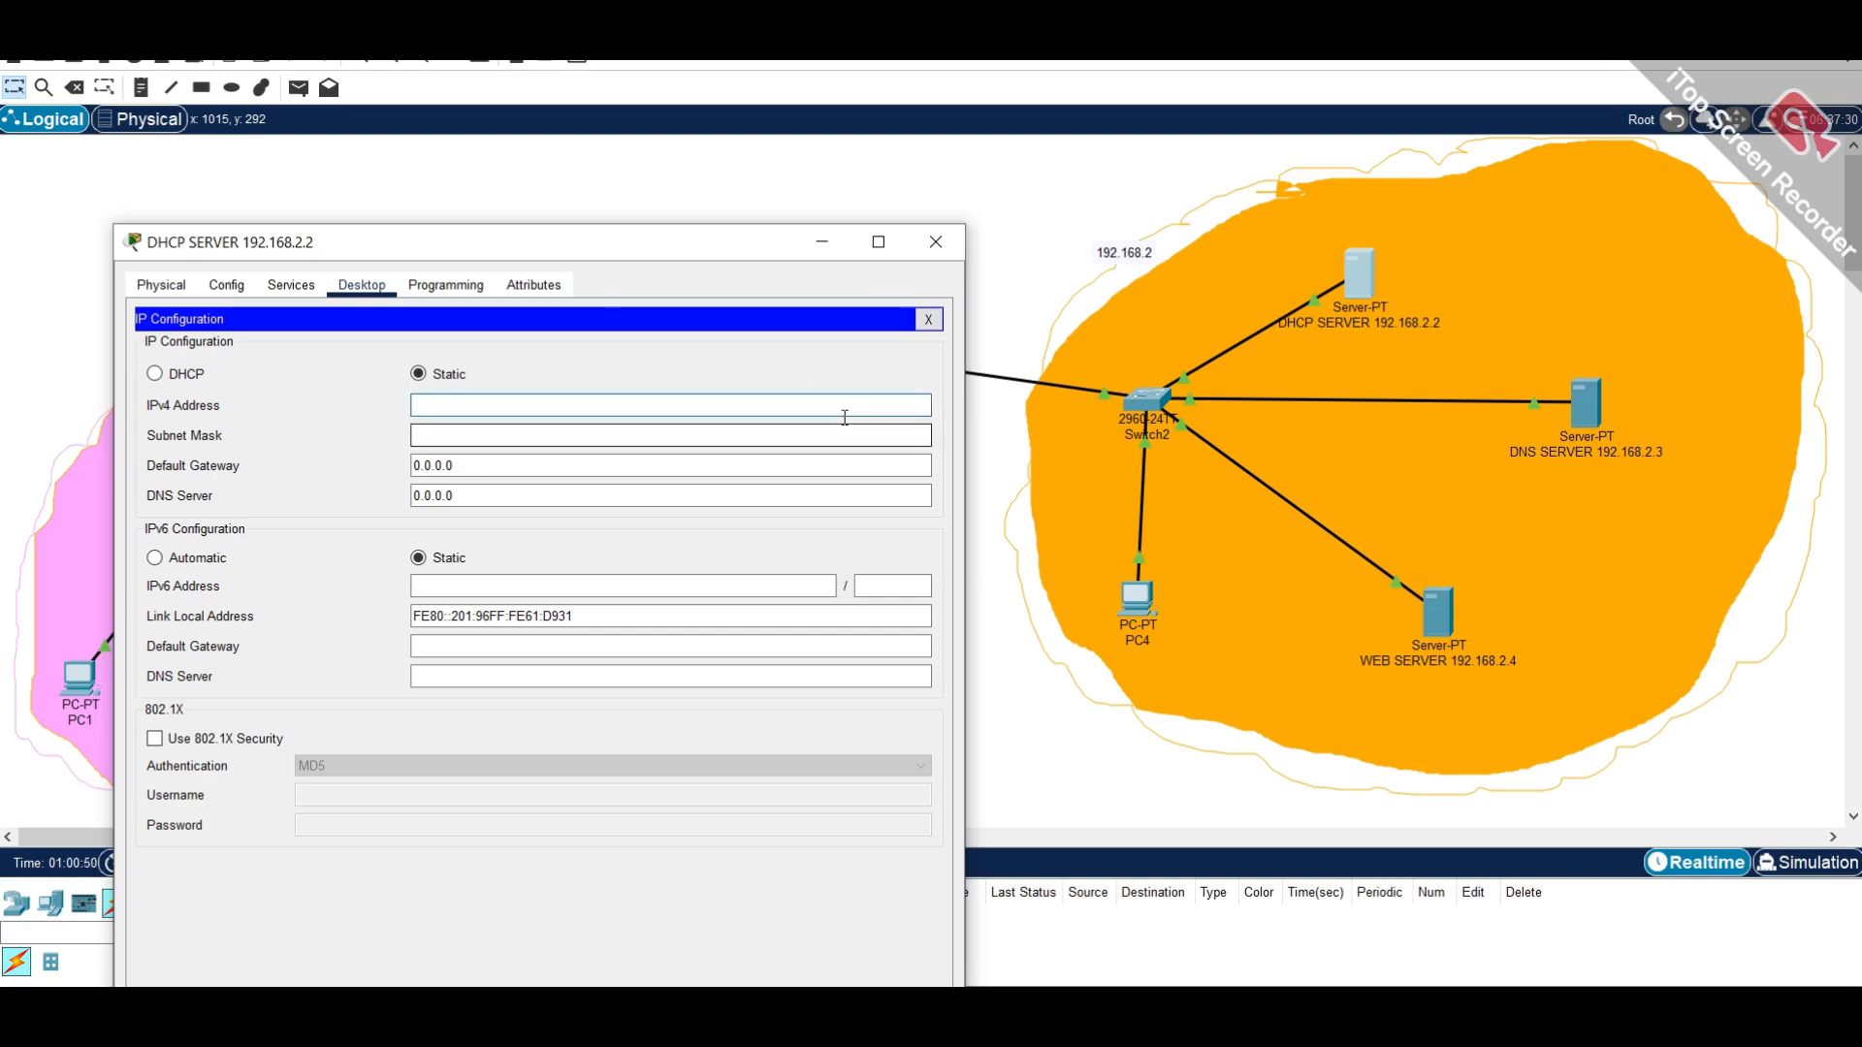
type("192.168.2.2")
key("Tab")
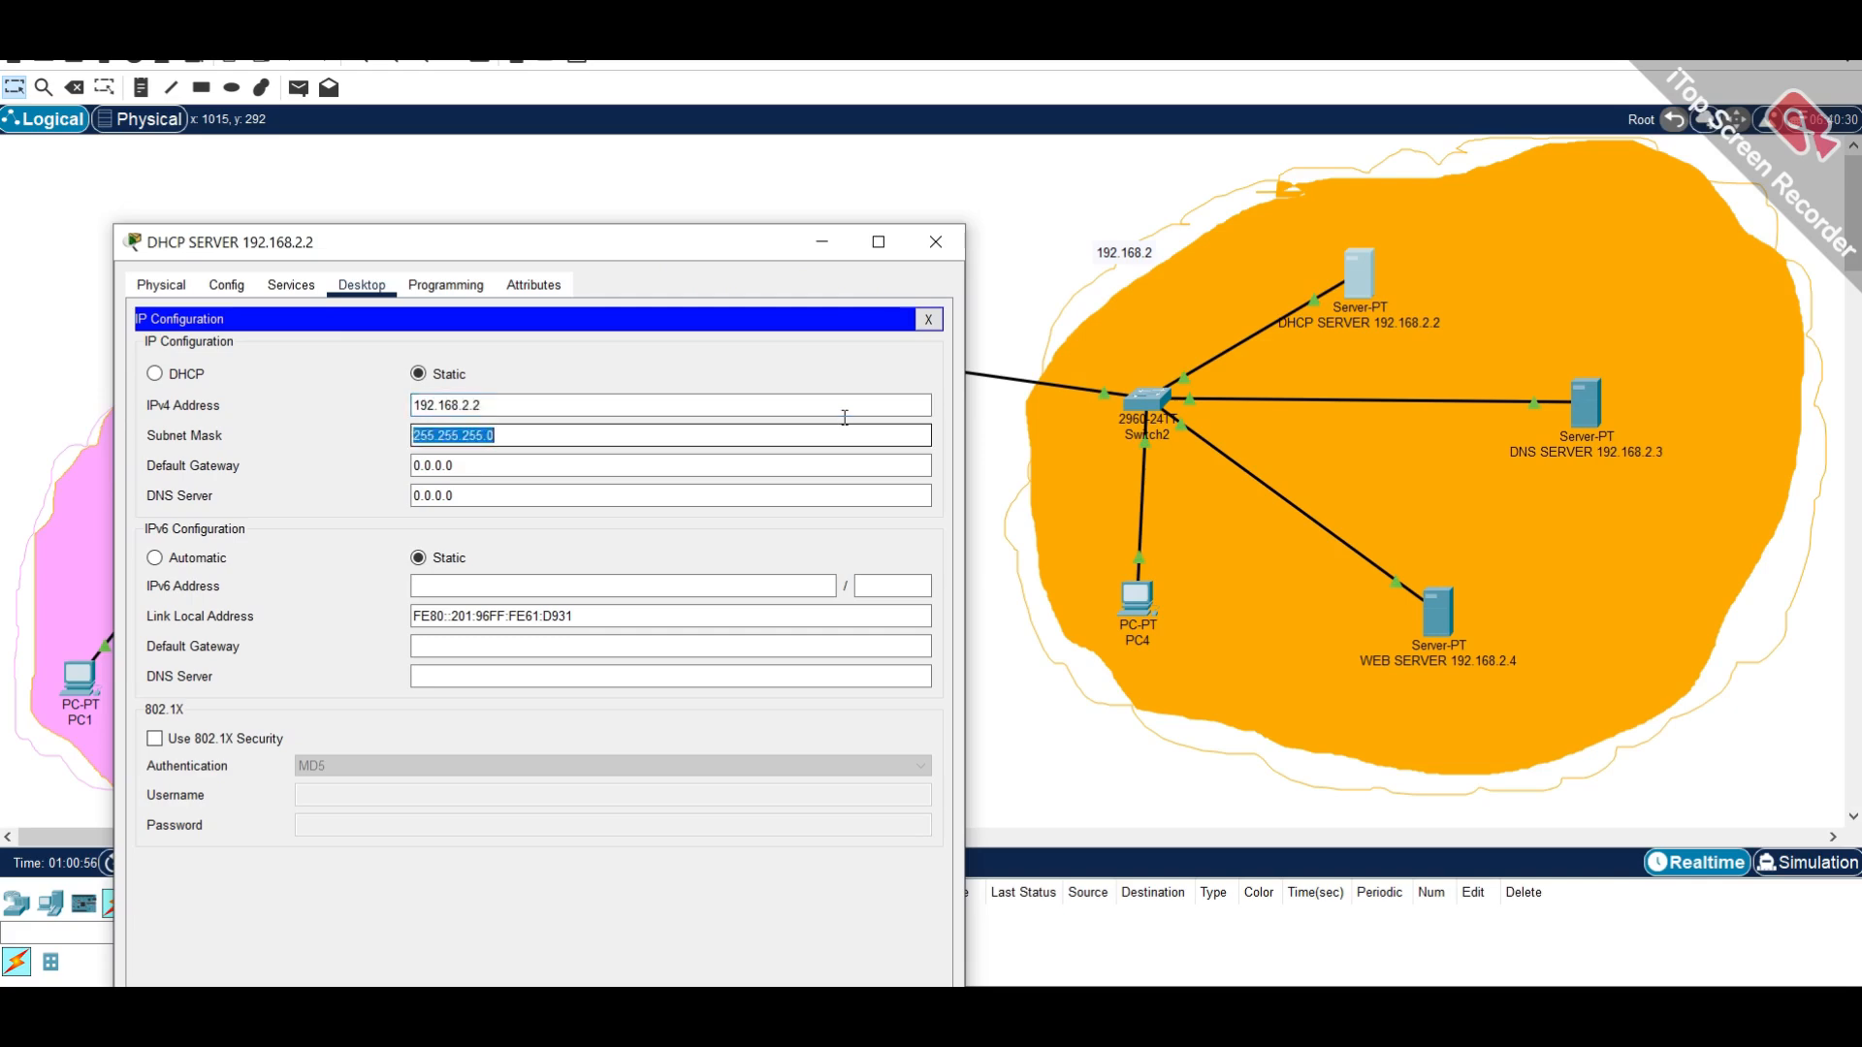
key("Tab")
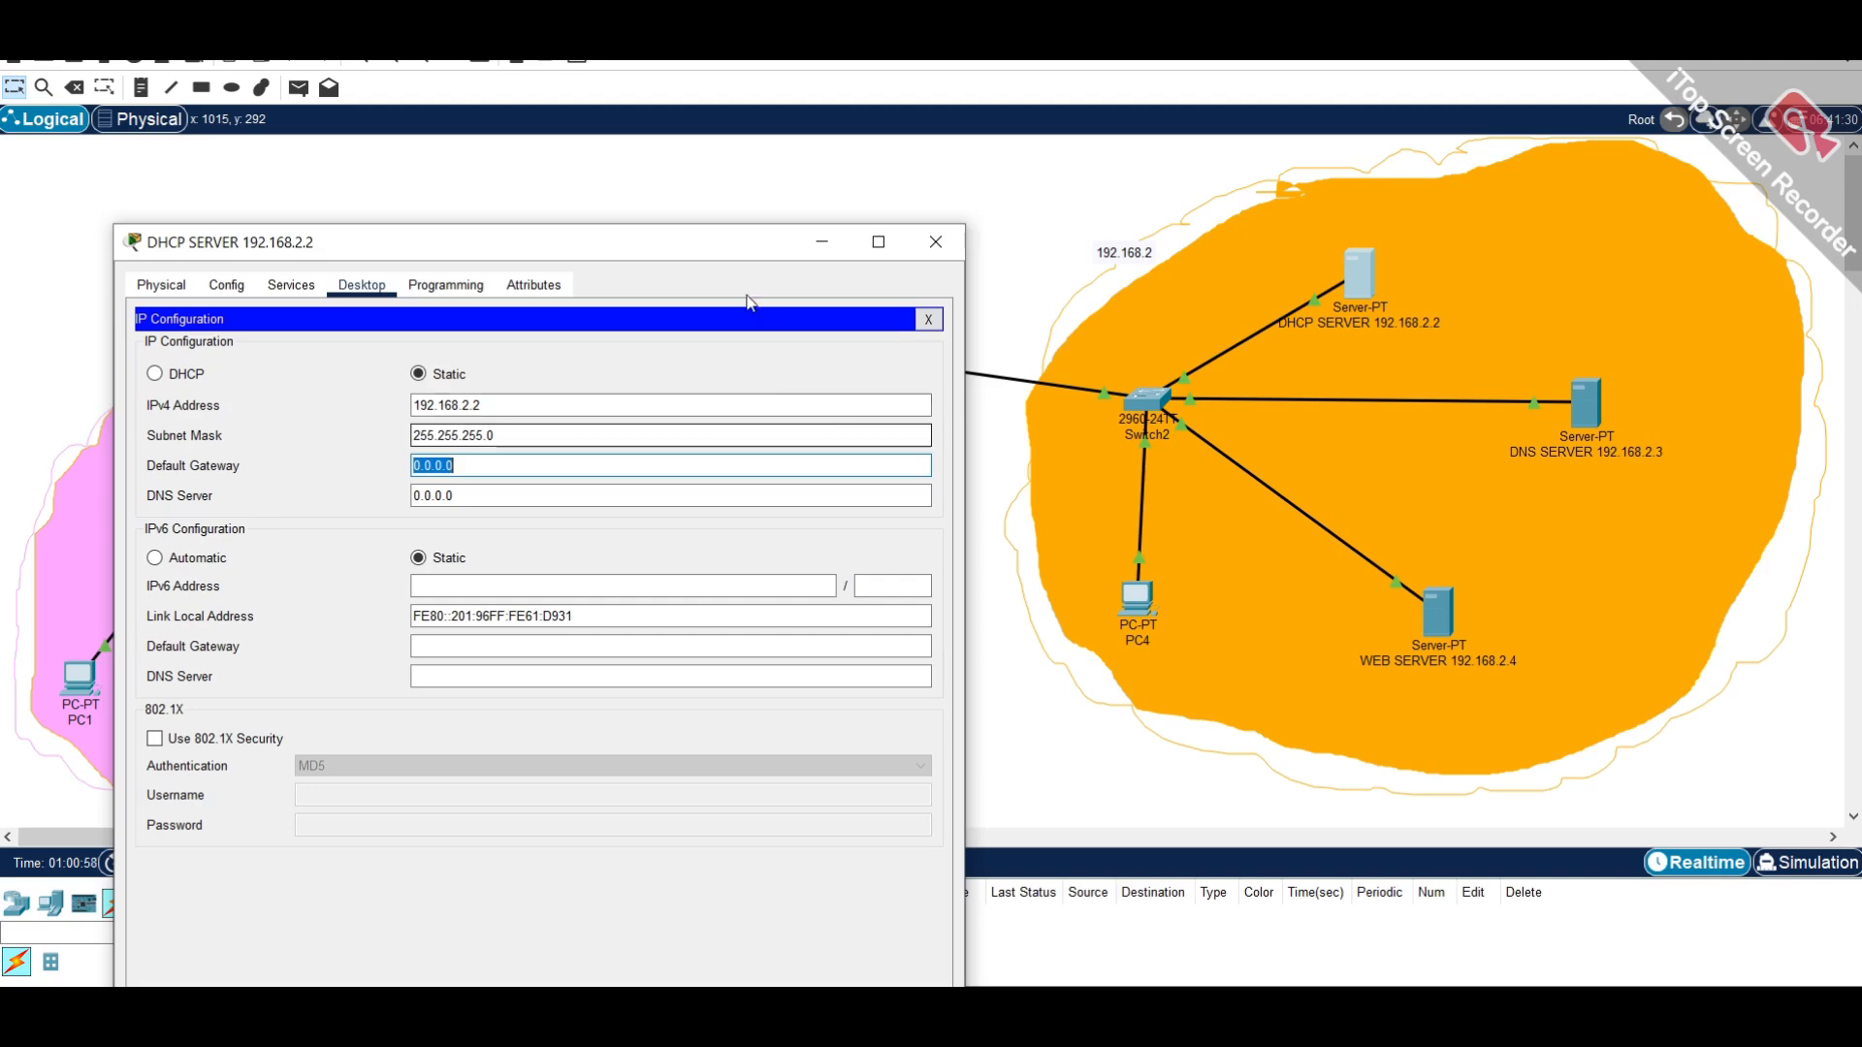
- Set the DHCP server's own IPv4 default gateway to 192.168.2.1
left_click_drag(745, 242, 550, 190)
type("1")
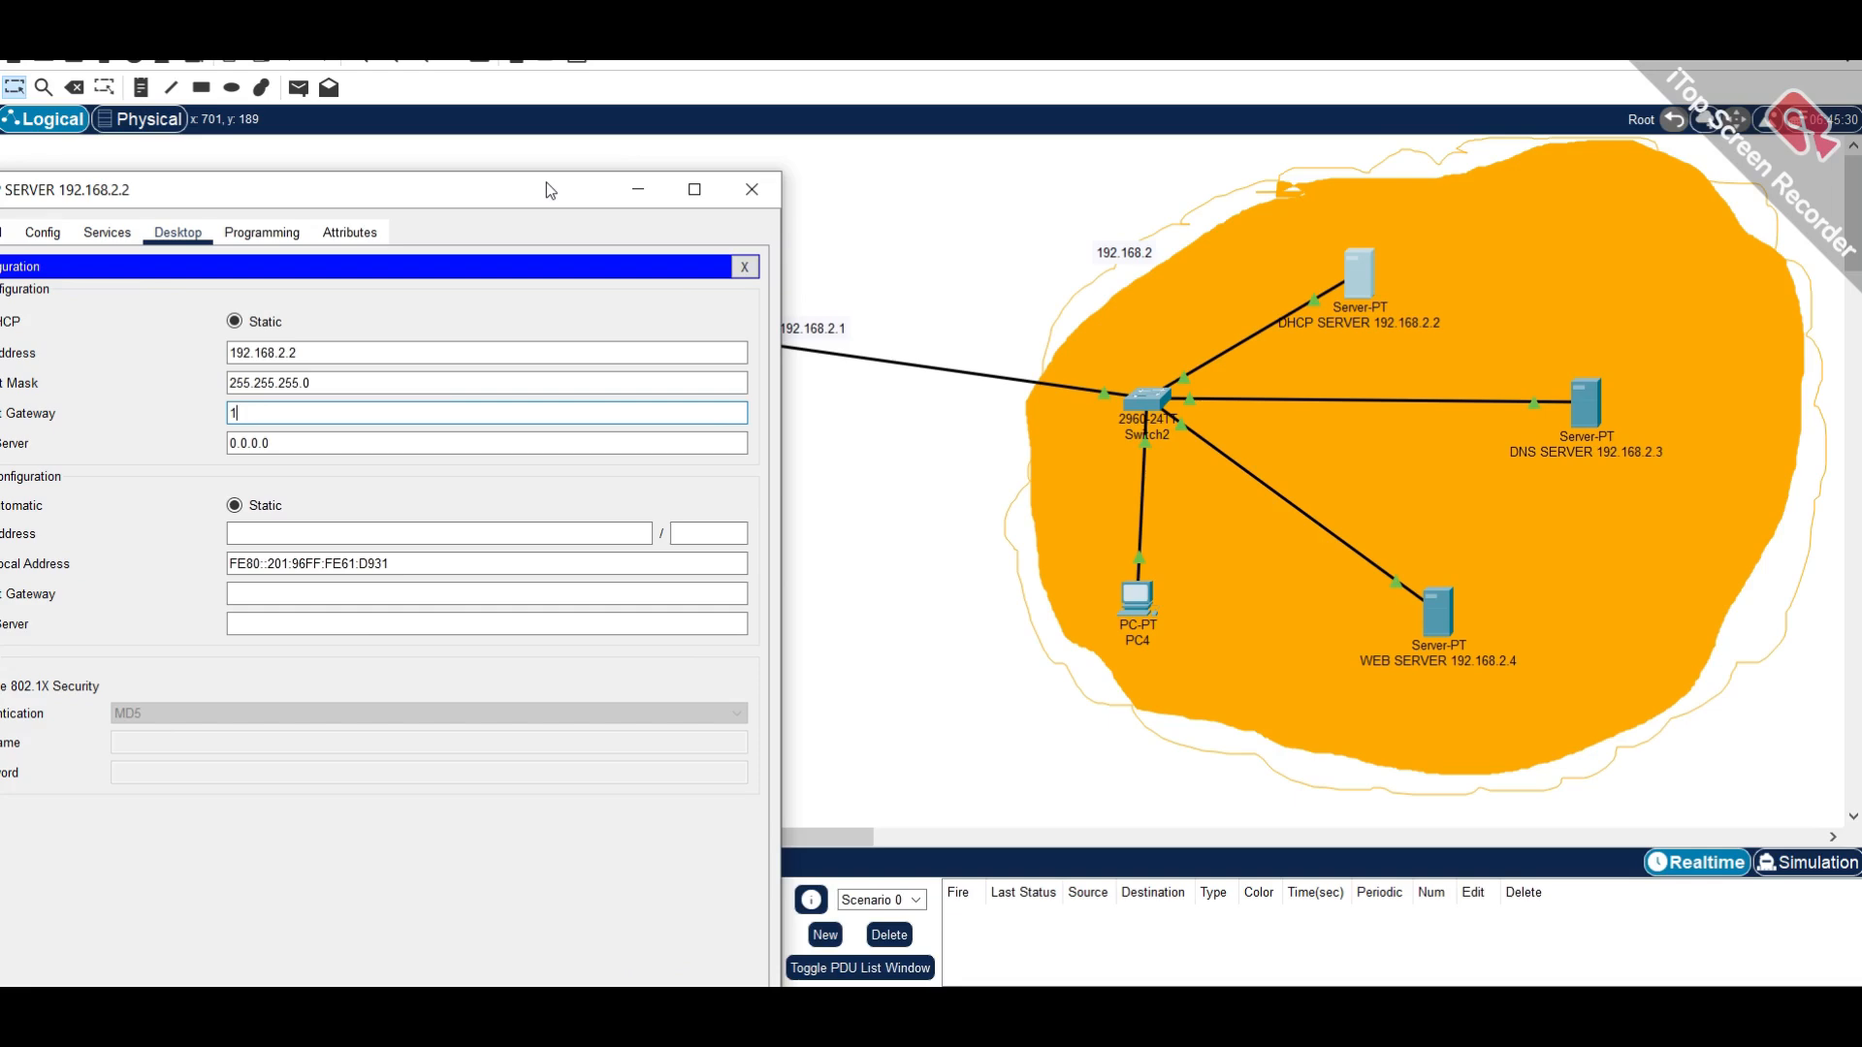
type("92.168.2.1")
key("Tab")
- Set the DNS server address in the DHCP server's IP configuration to 192.168.2.3
left_click_drag(487, 198, 621, 170)
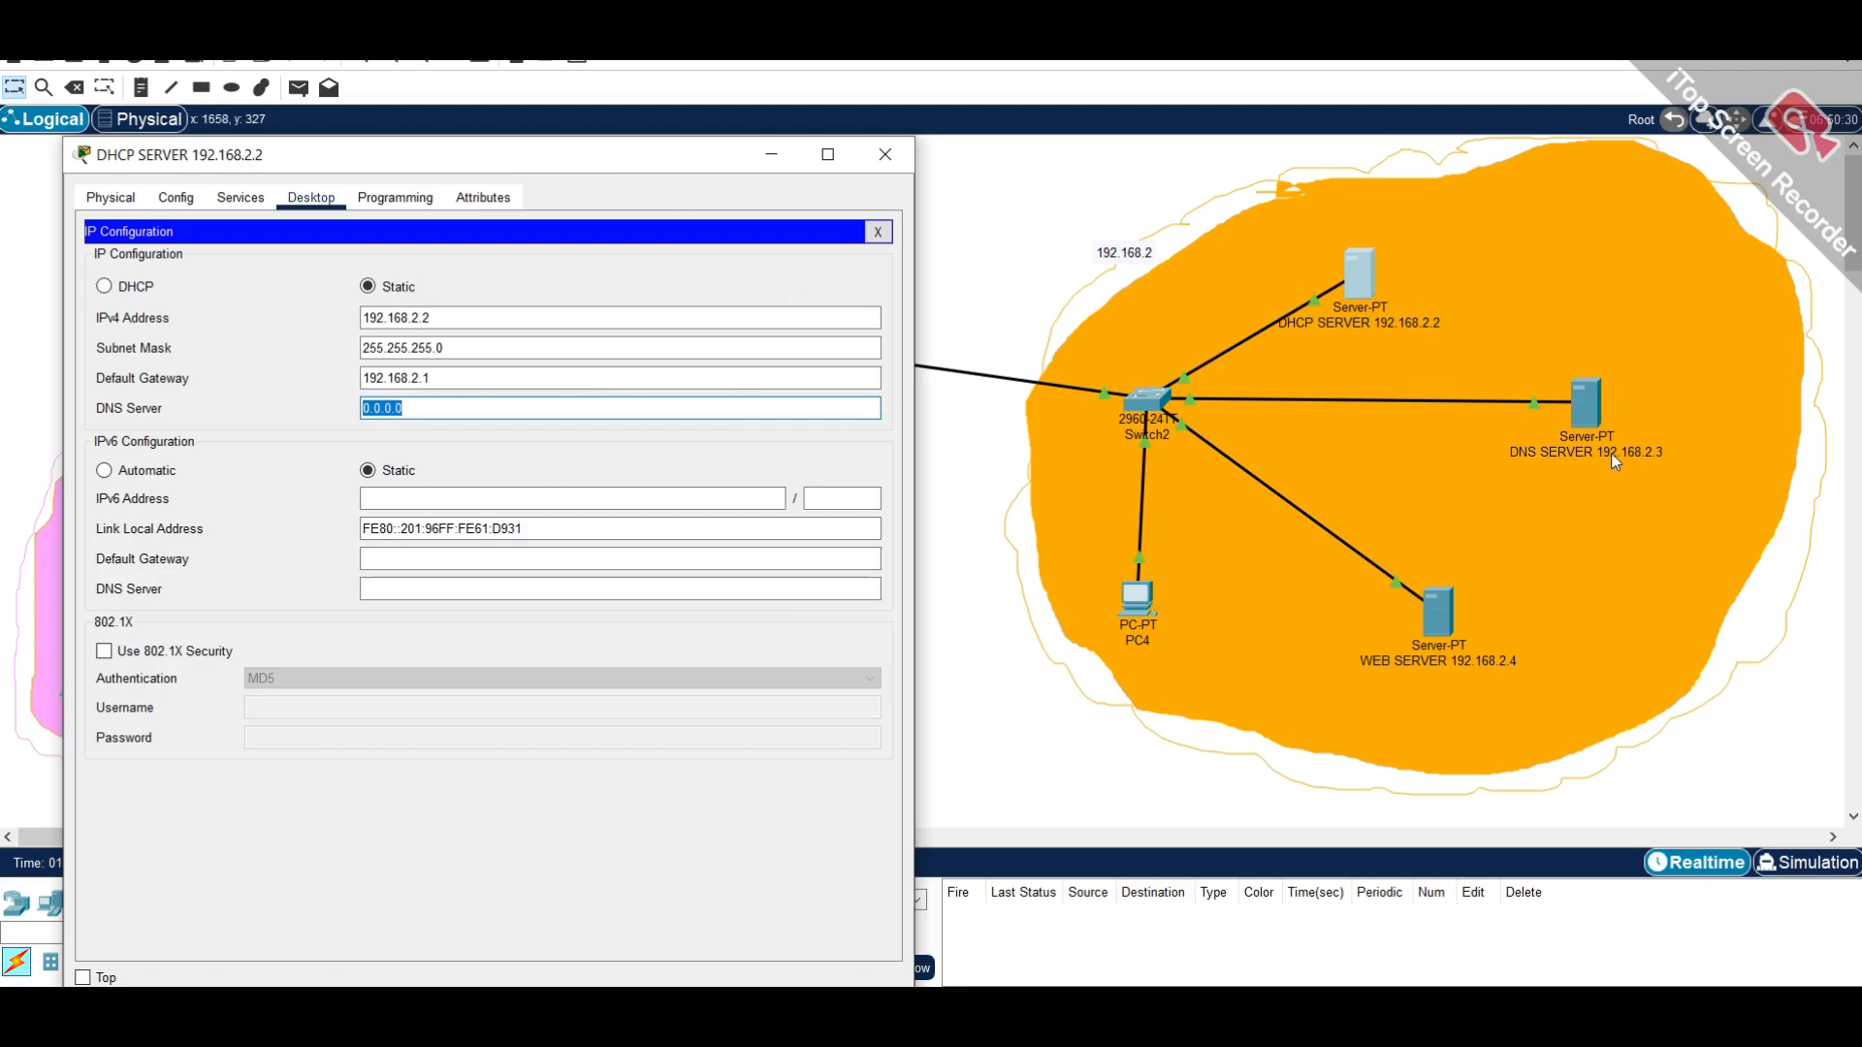
left_click_drag(465, 376, 283, 369)
key("ctrl+c")
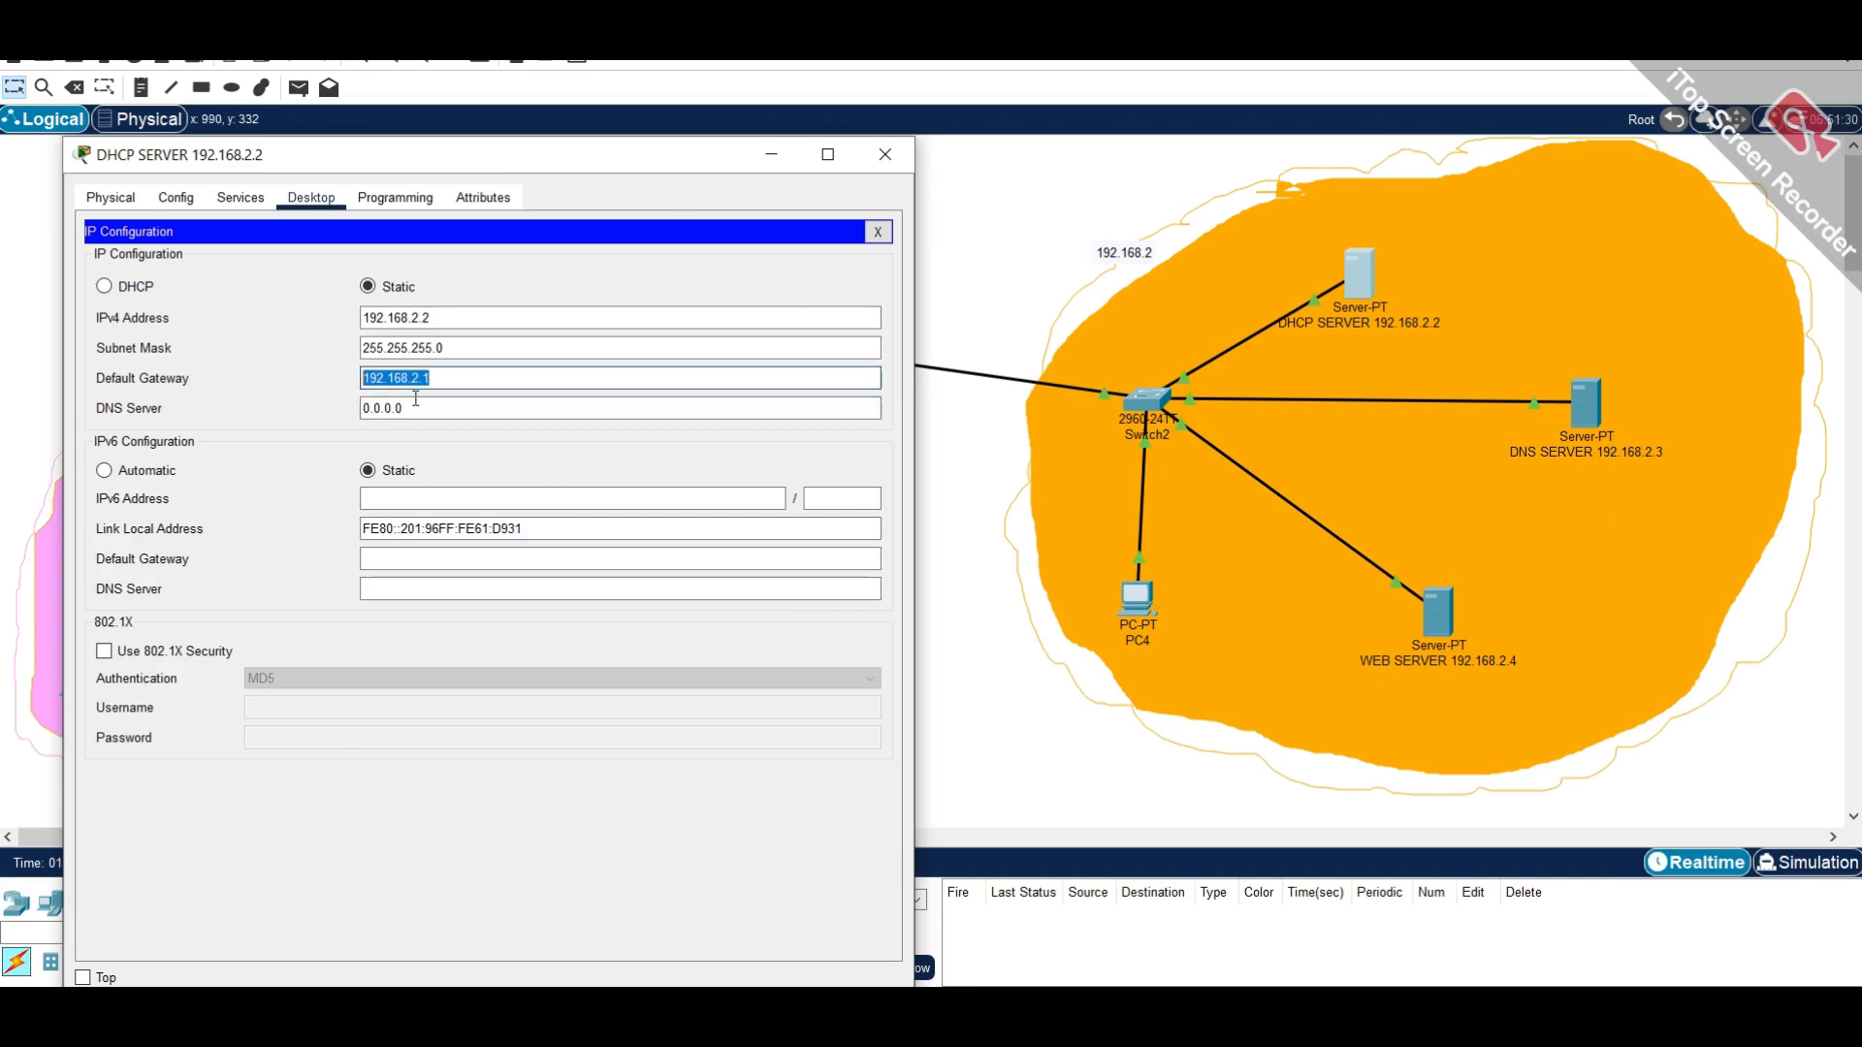
left_click_drag(416, 406, 302, 408)
key("ctrl+v")
key("BackSpace")
type("3")
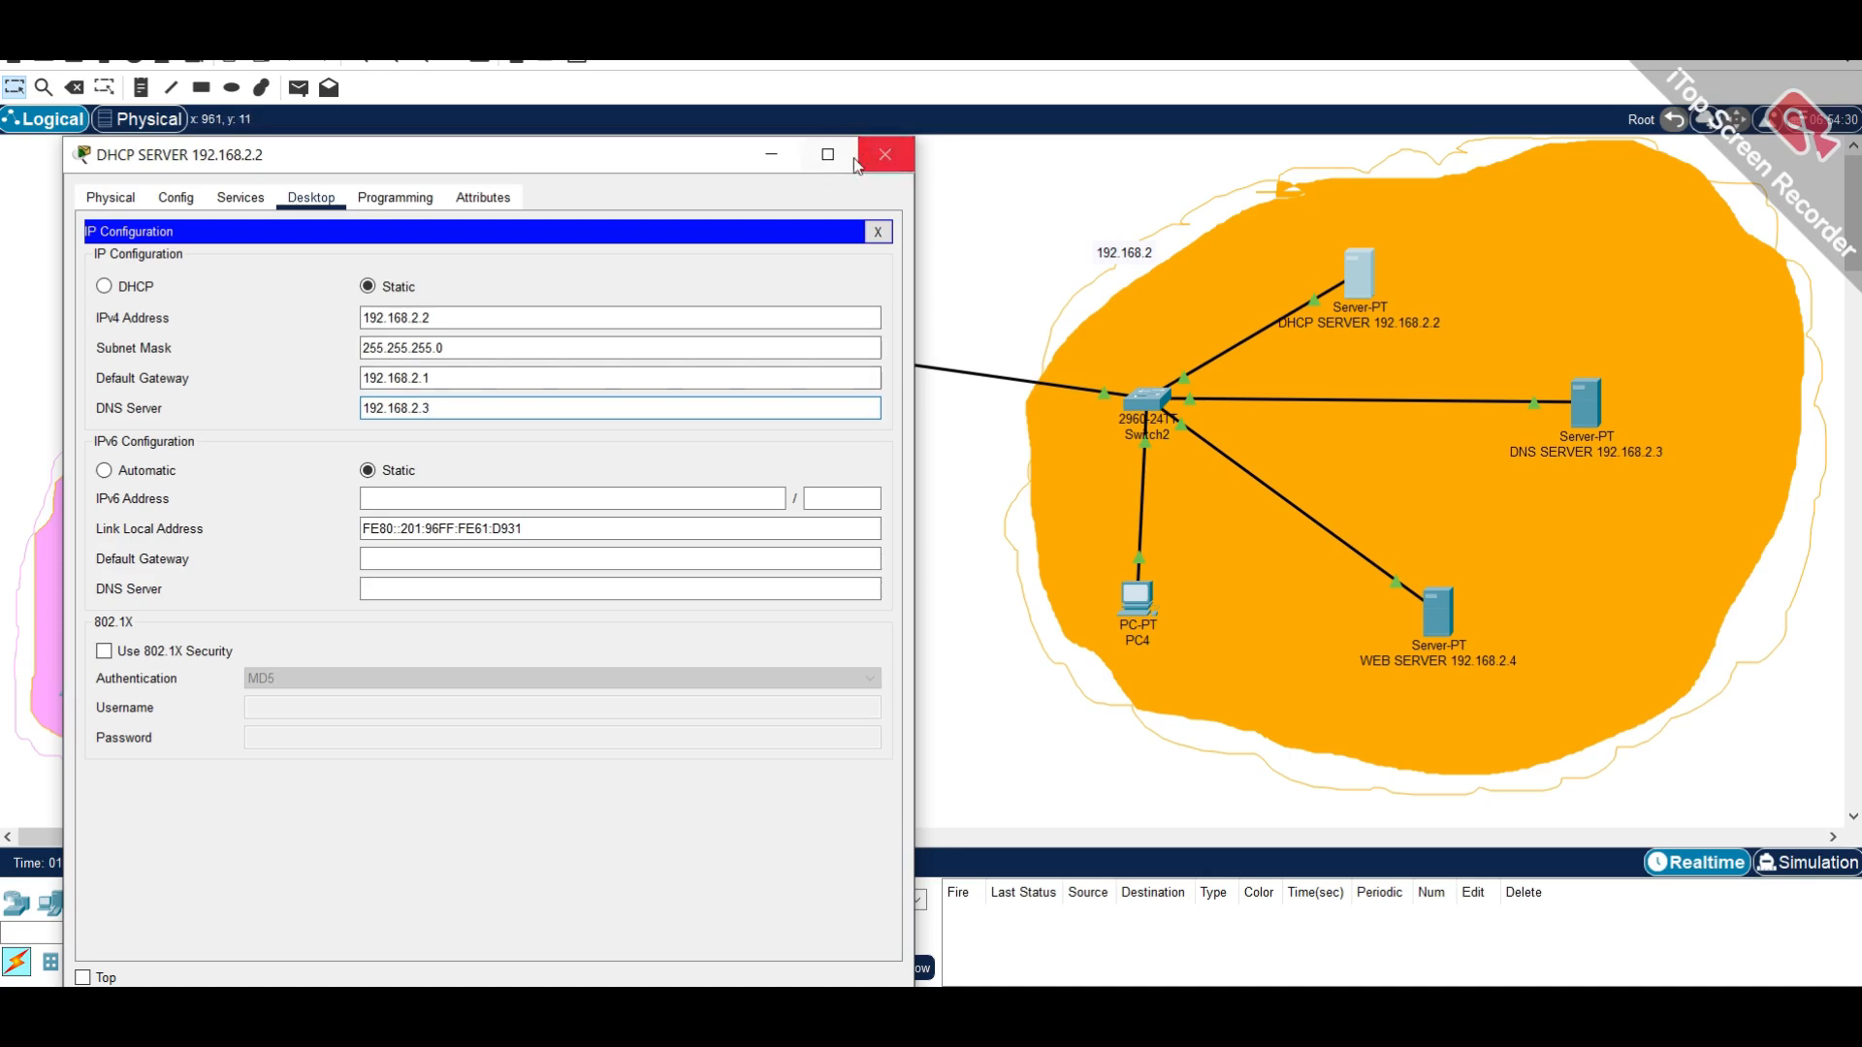
- In the DHCP server's DHCP service, enter 192.168.1.1 as the pool's default gateway
left_click(410, 202)
left_click(318, 202)
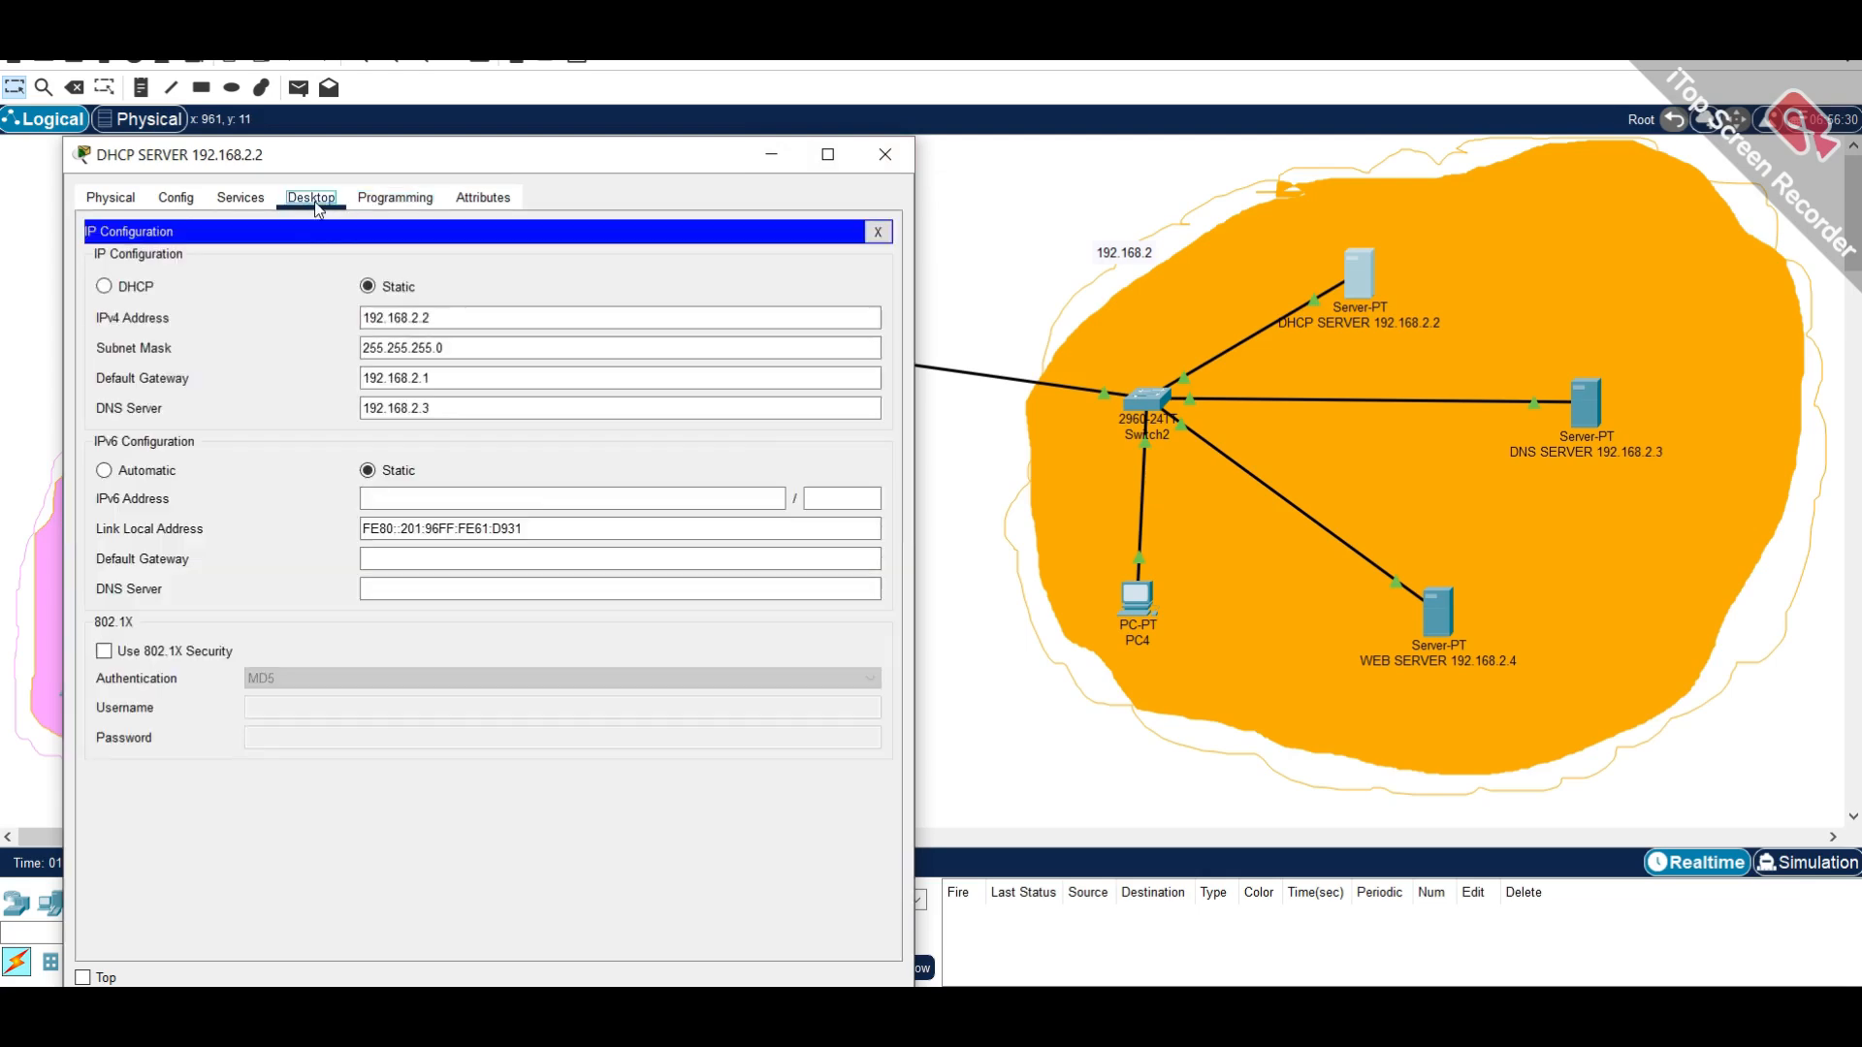
left_click(366, 201)
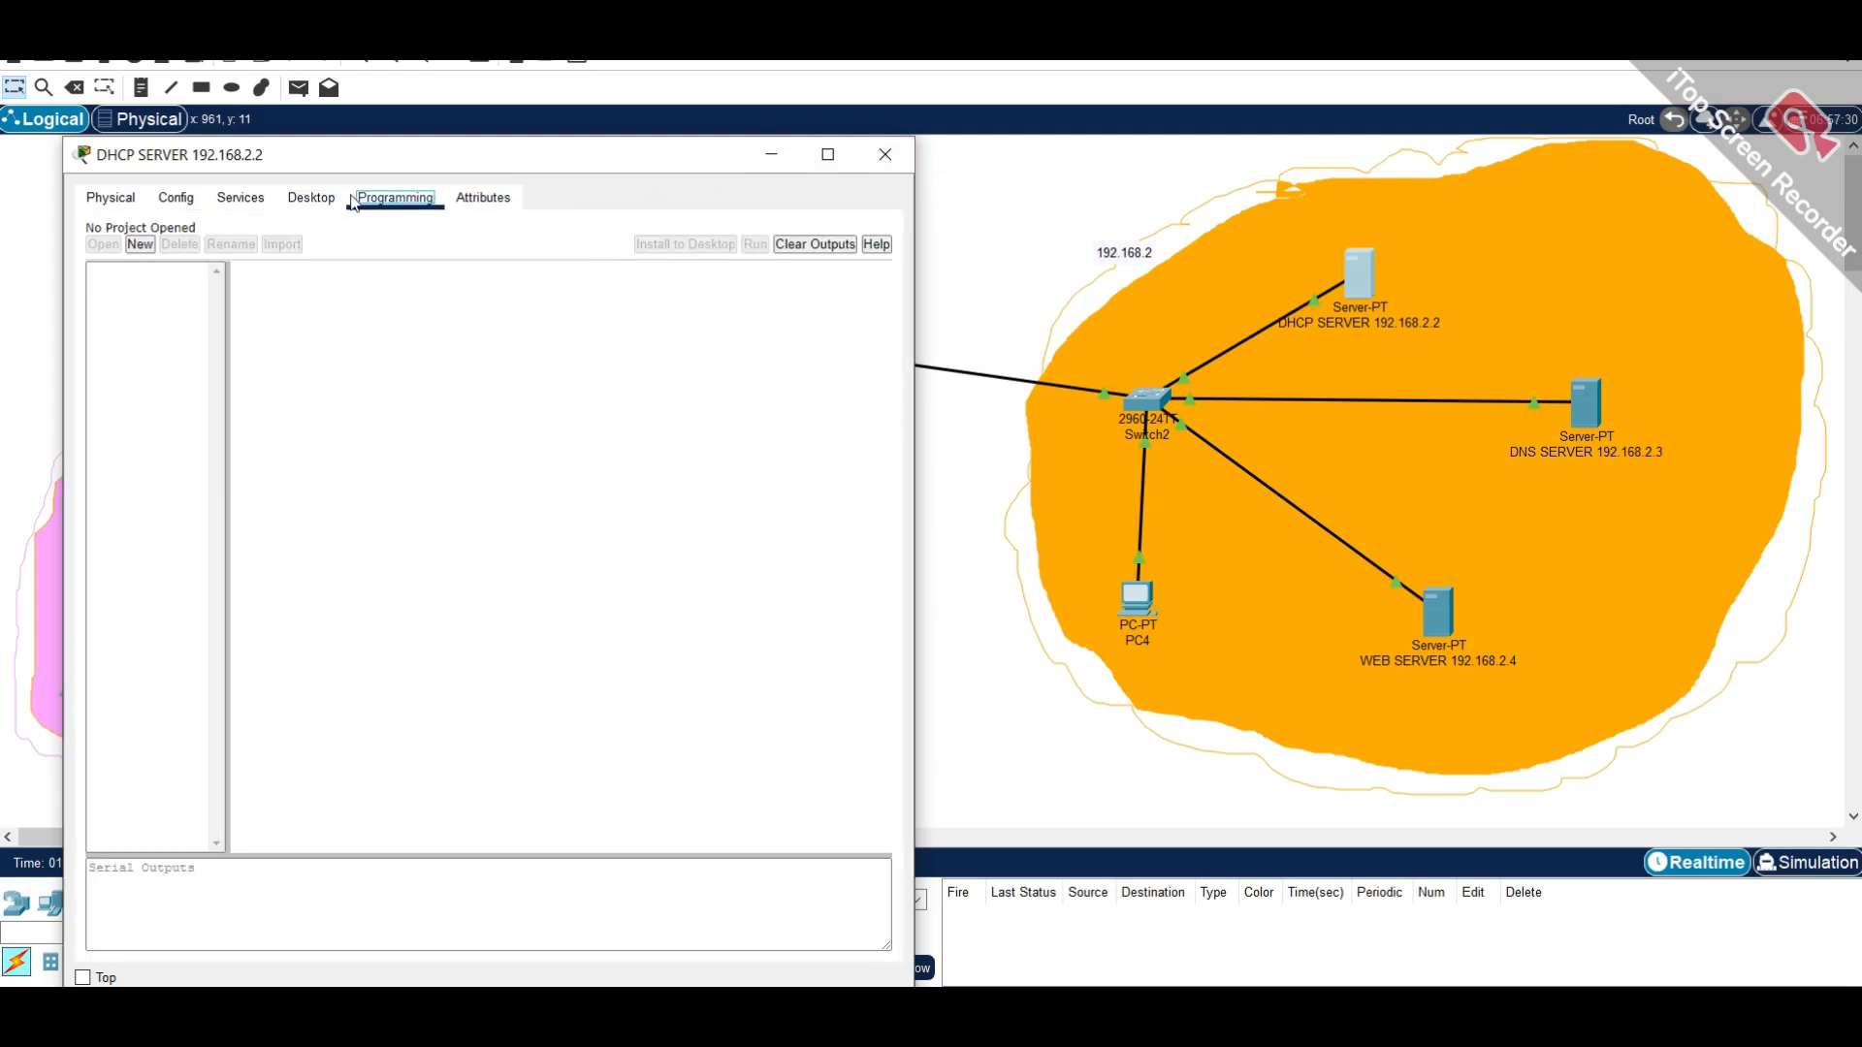
left_click(241, 200)
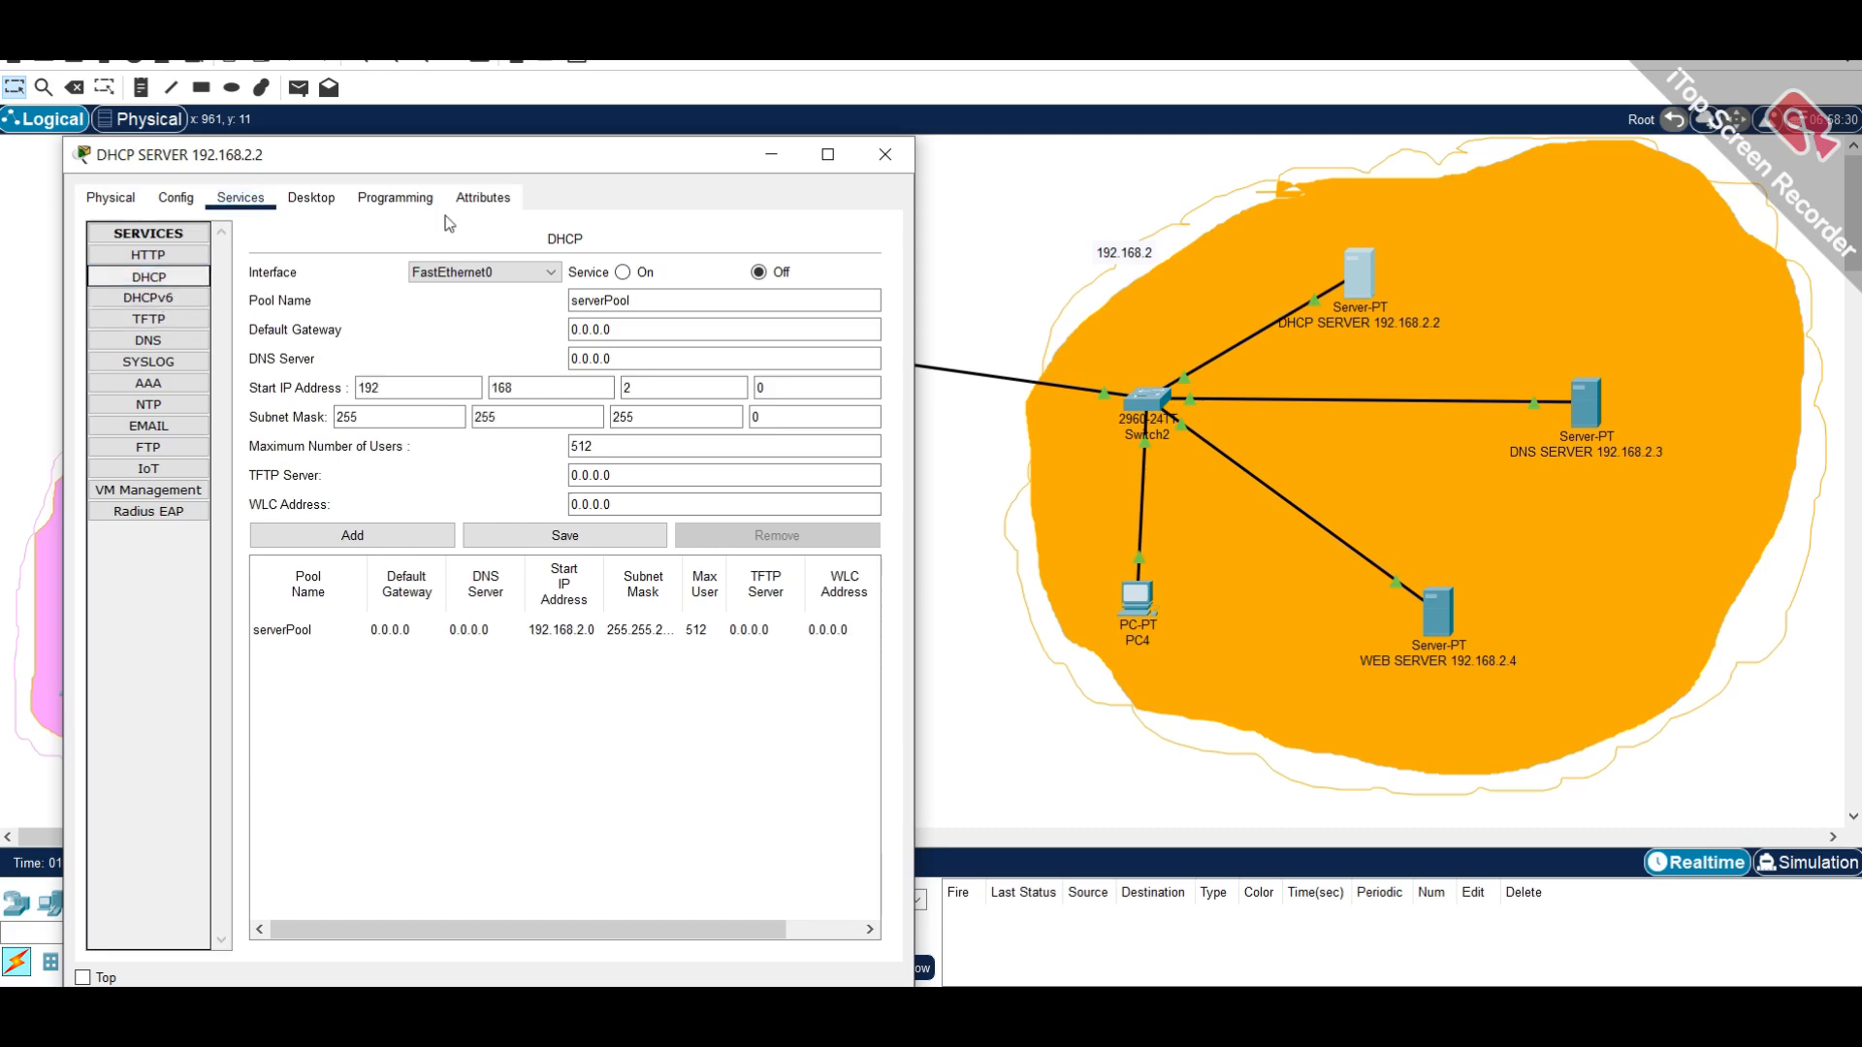
left_click_drag(586, 158, 546, 164)
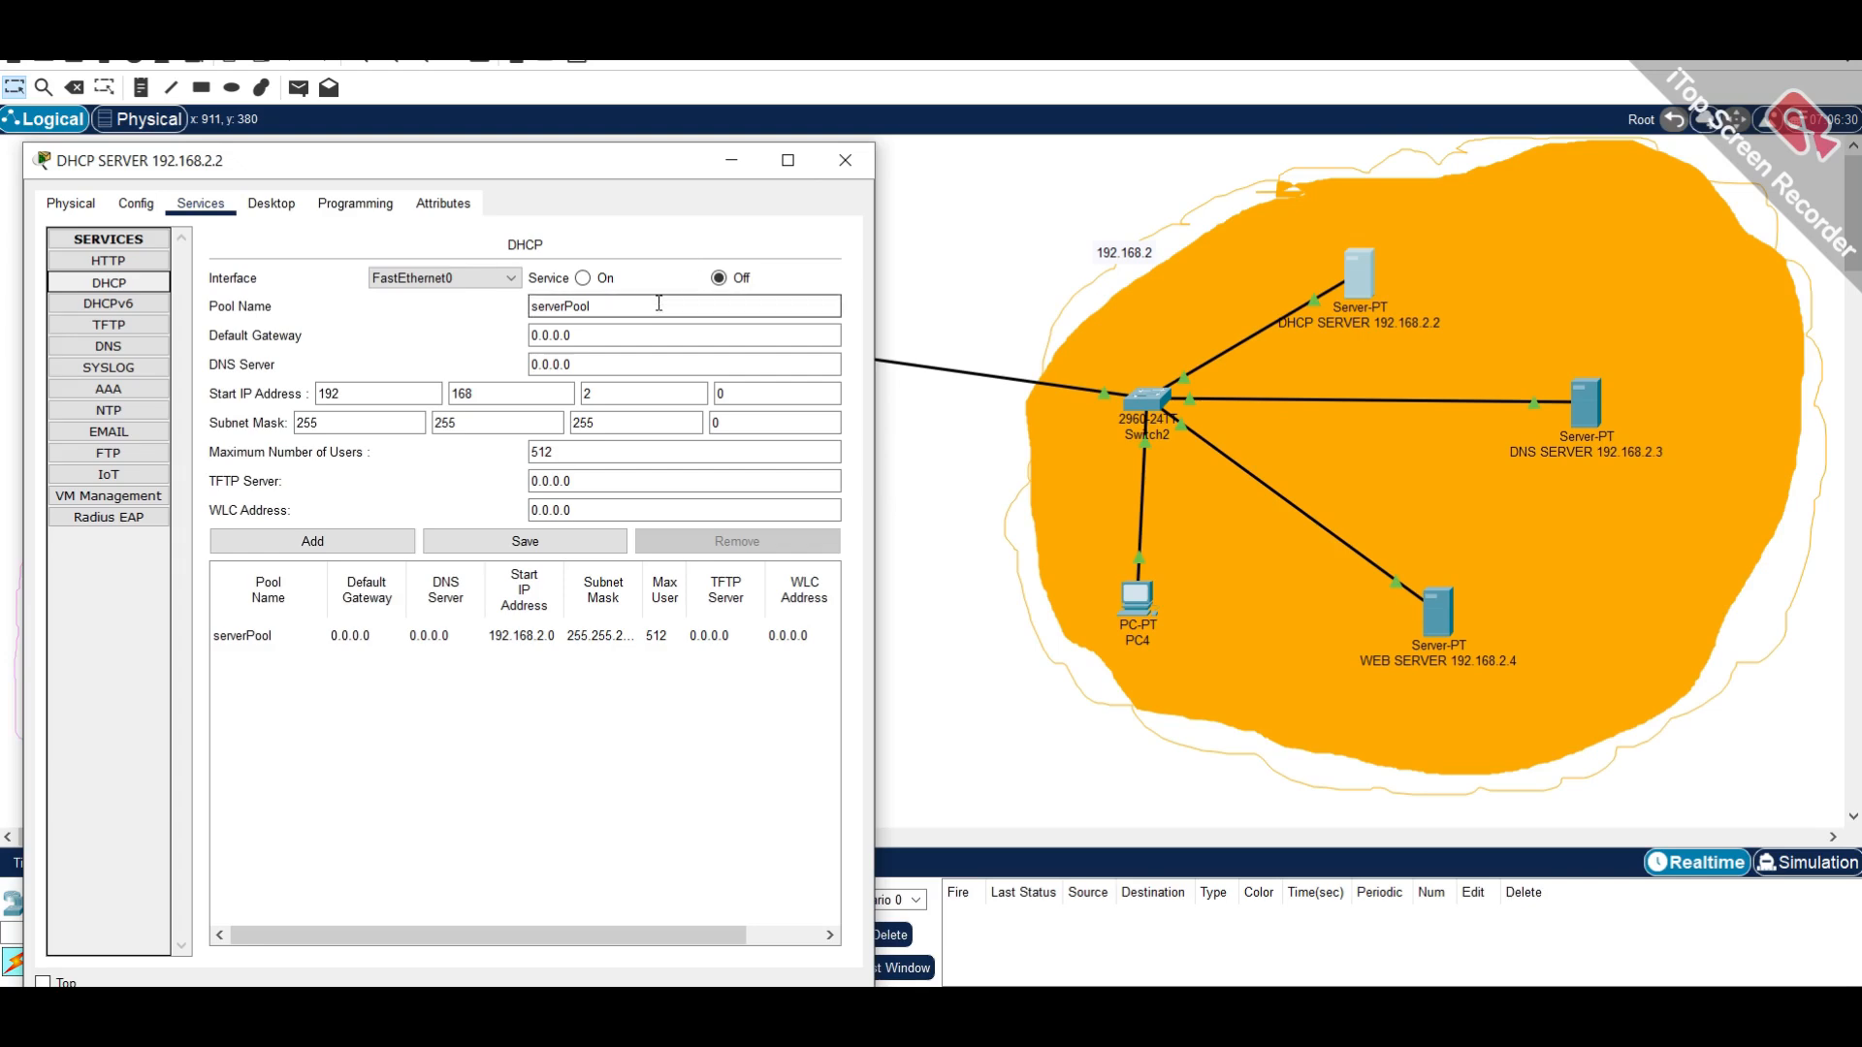
left_click_drag(655, 304, 477, 299)
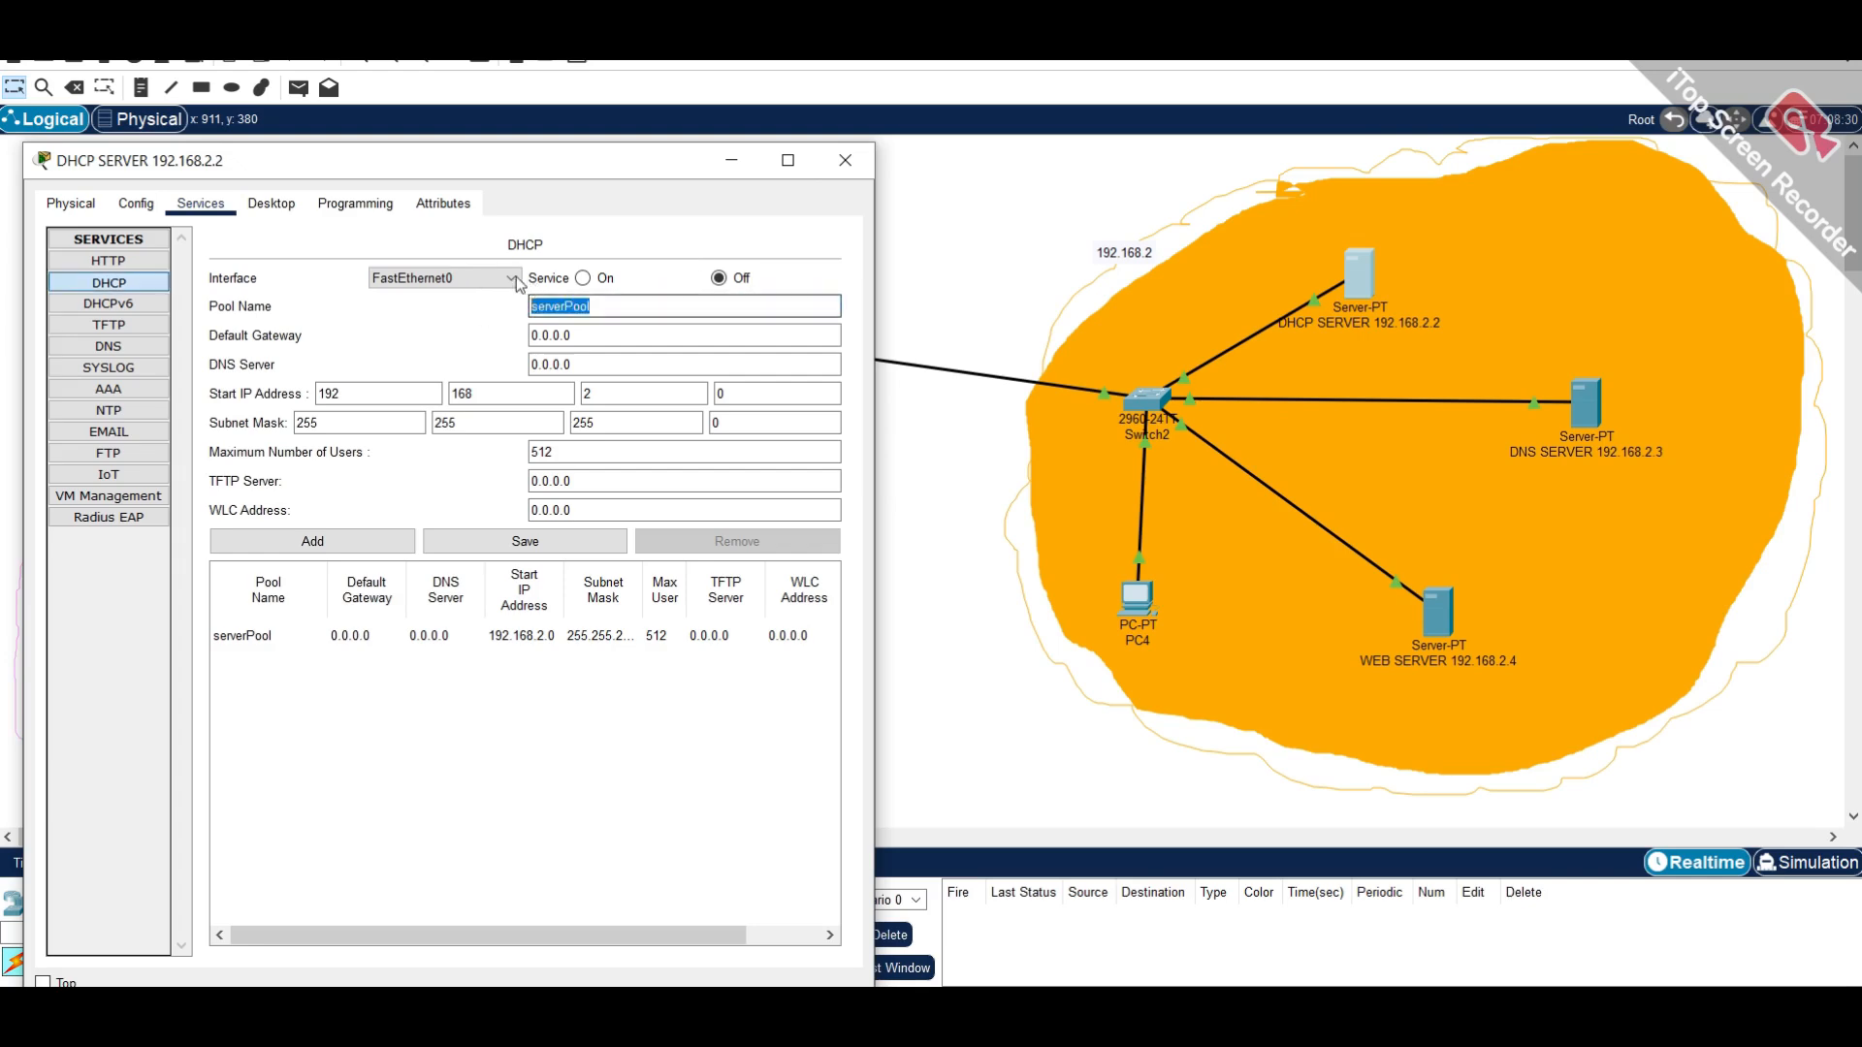
key("Tab")
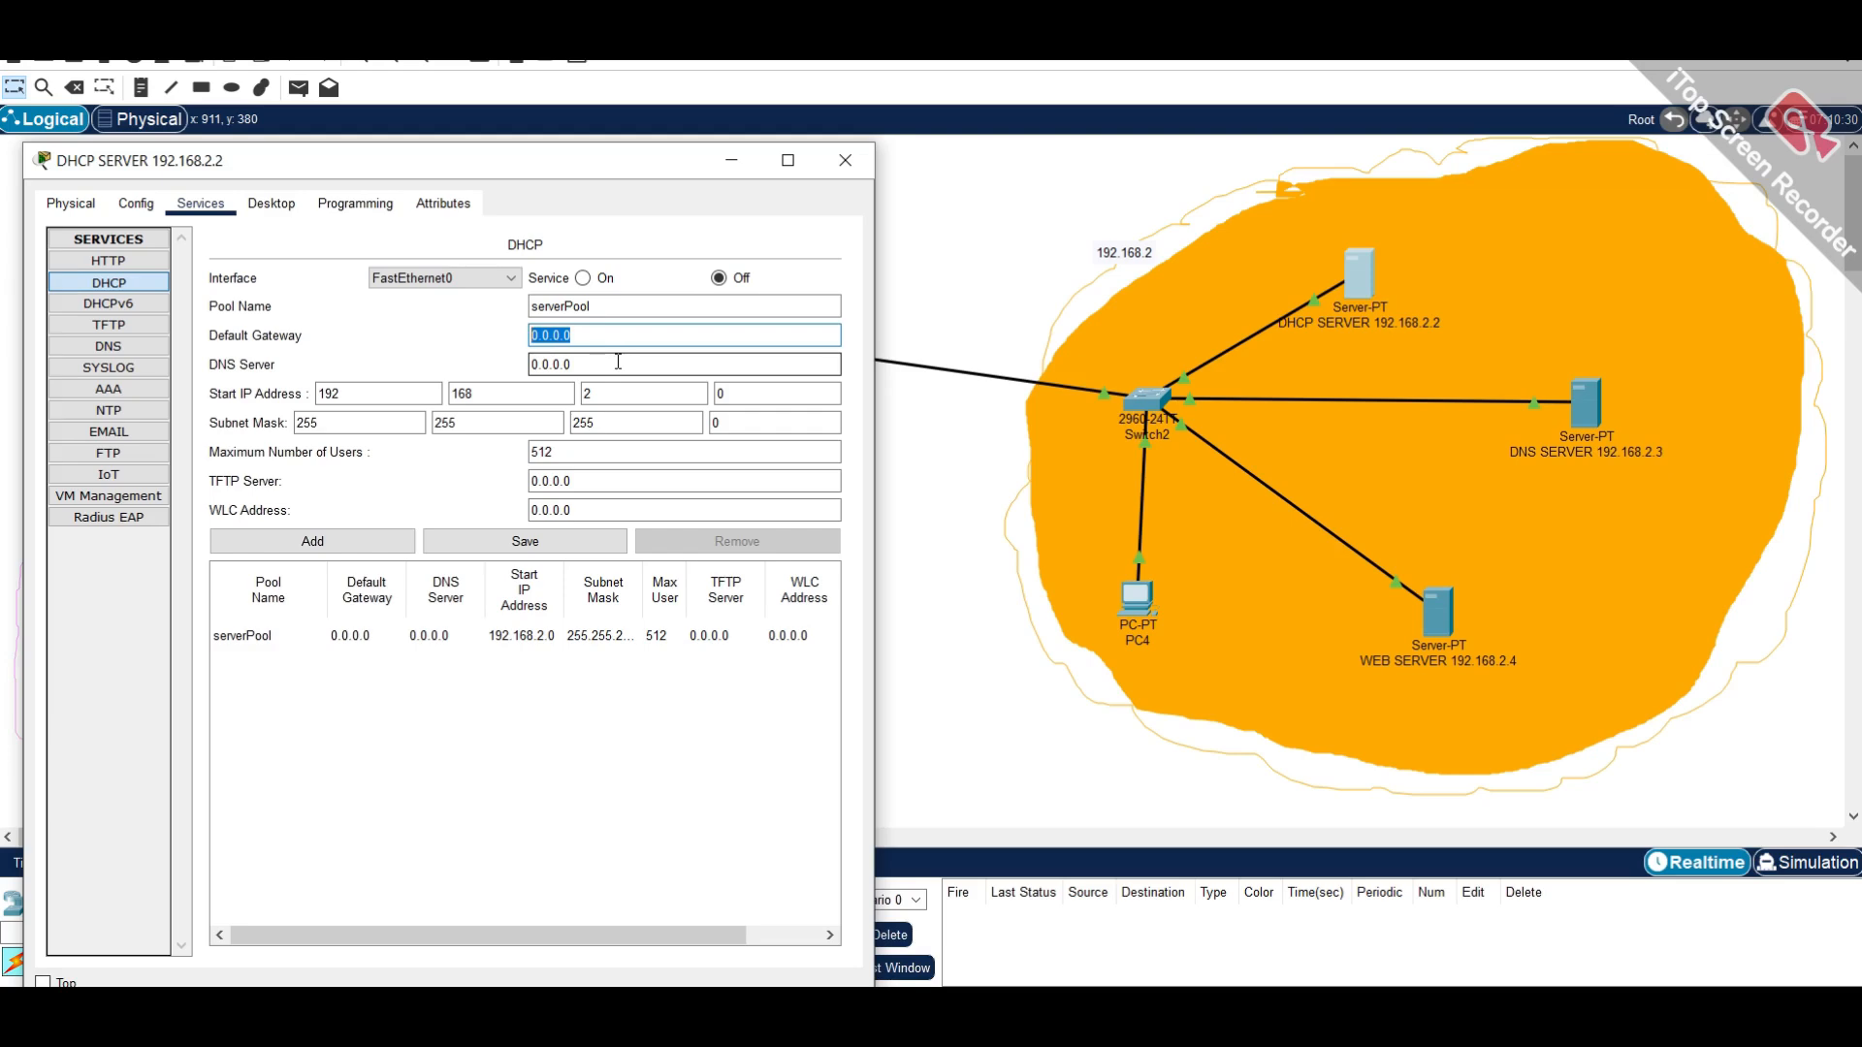
type("192.168.")
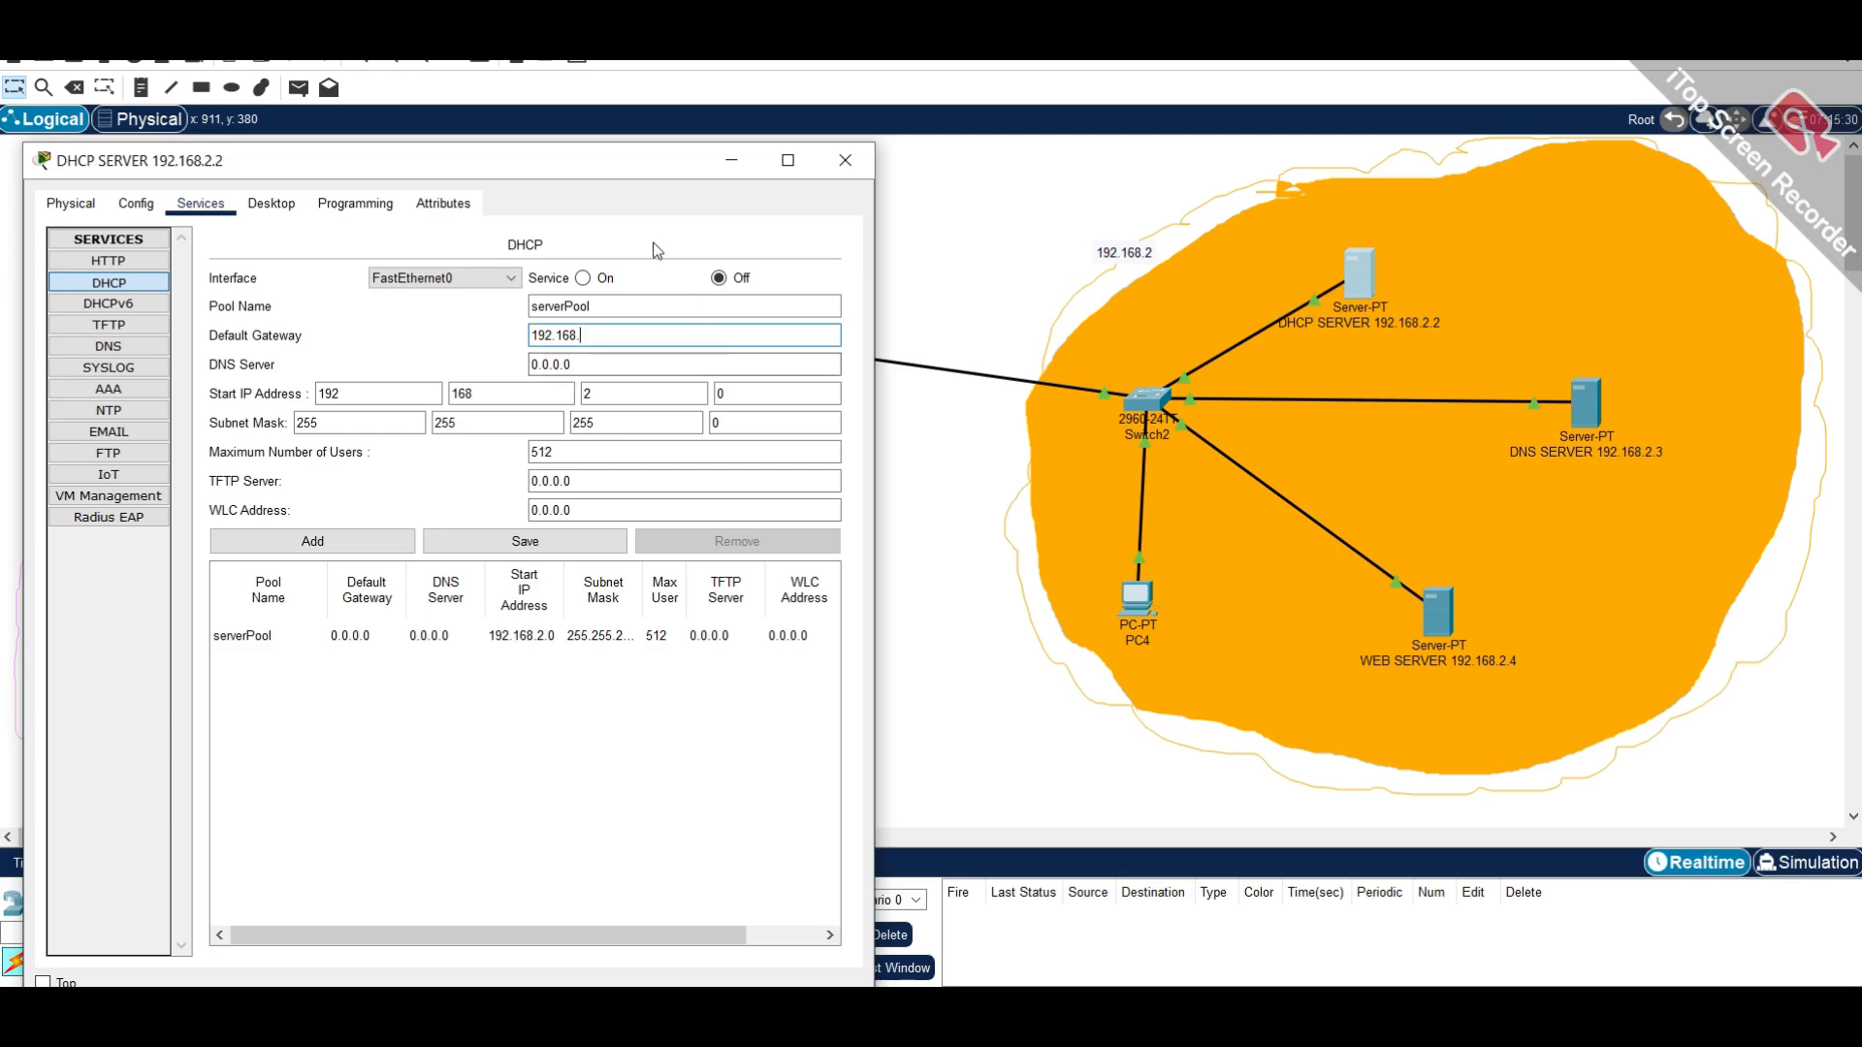
left_click_drag(619, 169, 486, 167)
type(".")
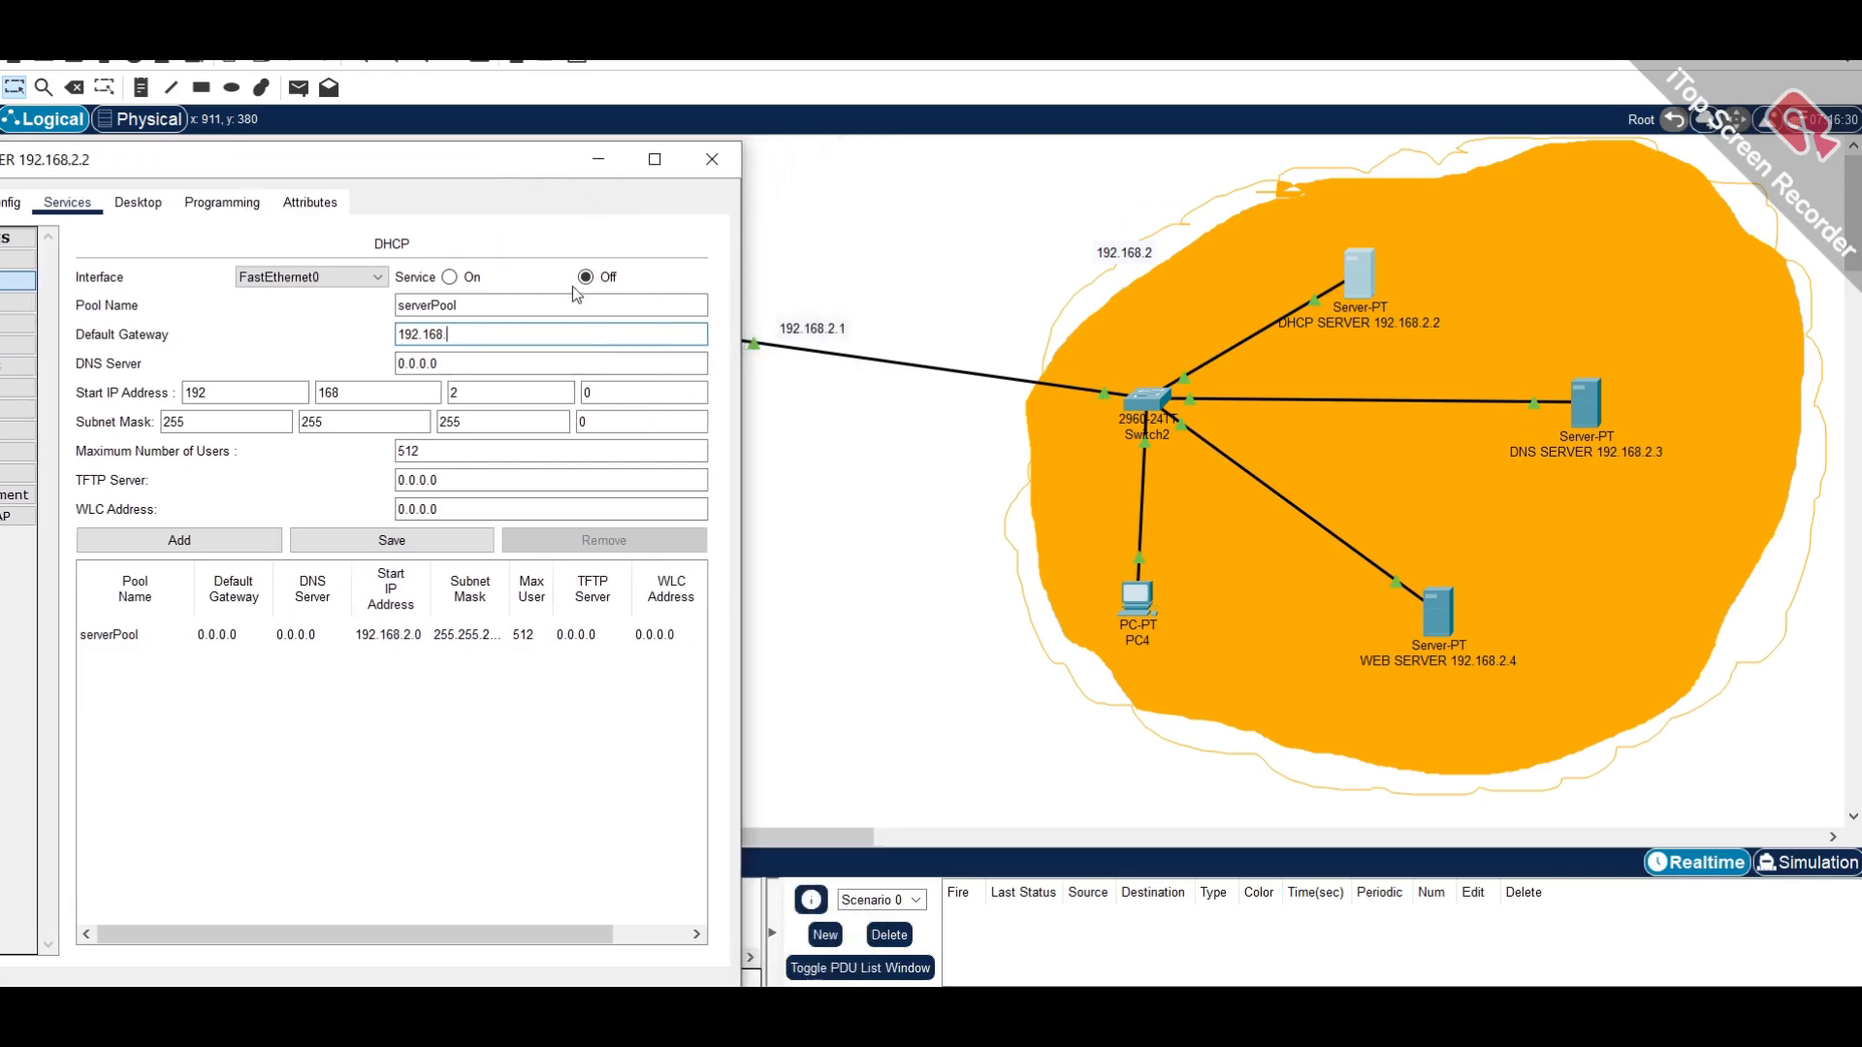
type("1.1")
- Name the new DHCP pool for the 192.168.1 subnet serverPool1
left_click_drag(502, 163, 1236, 132)
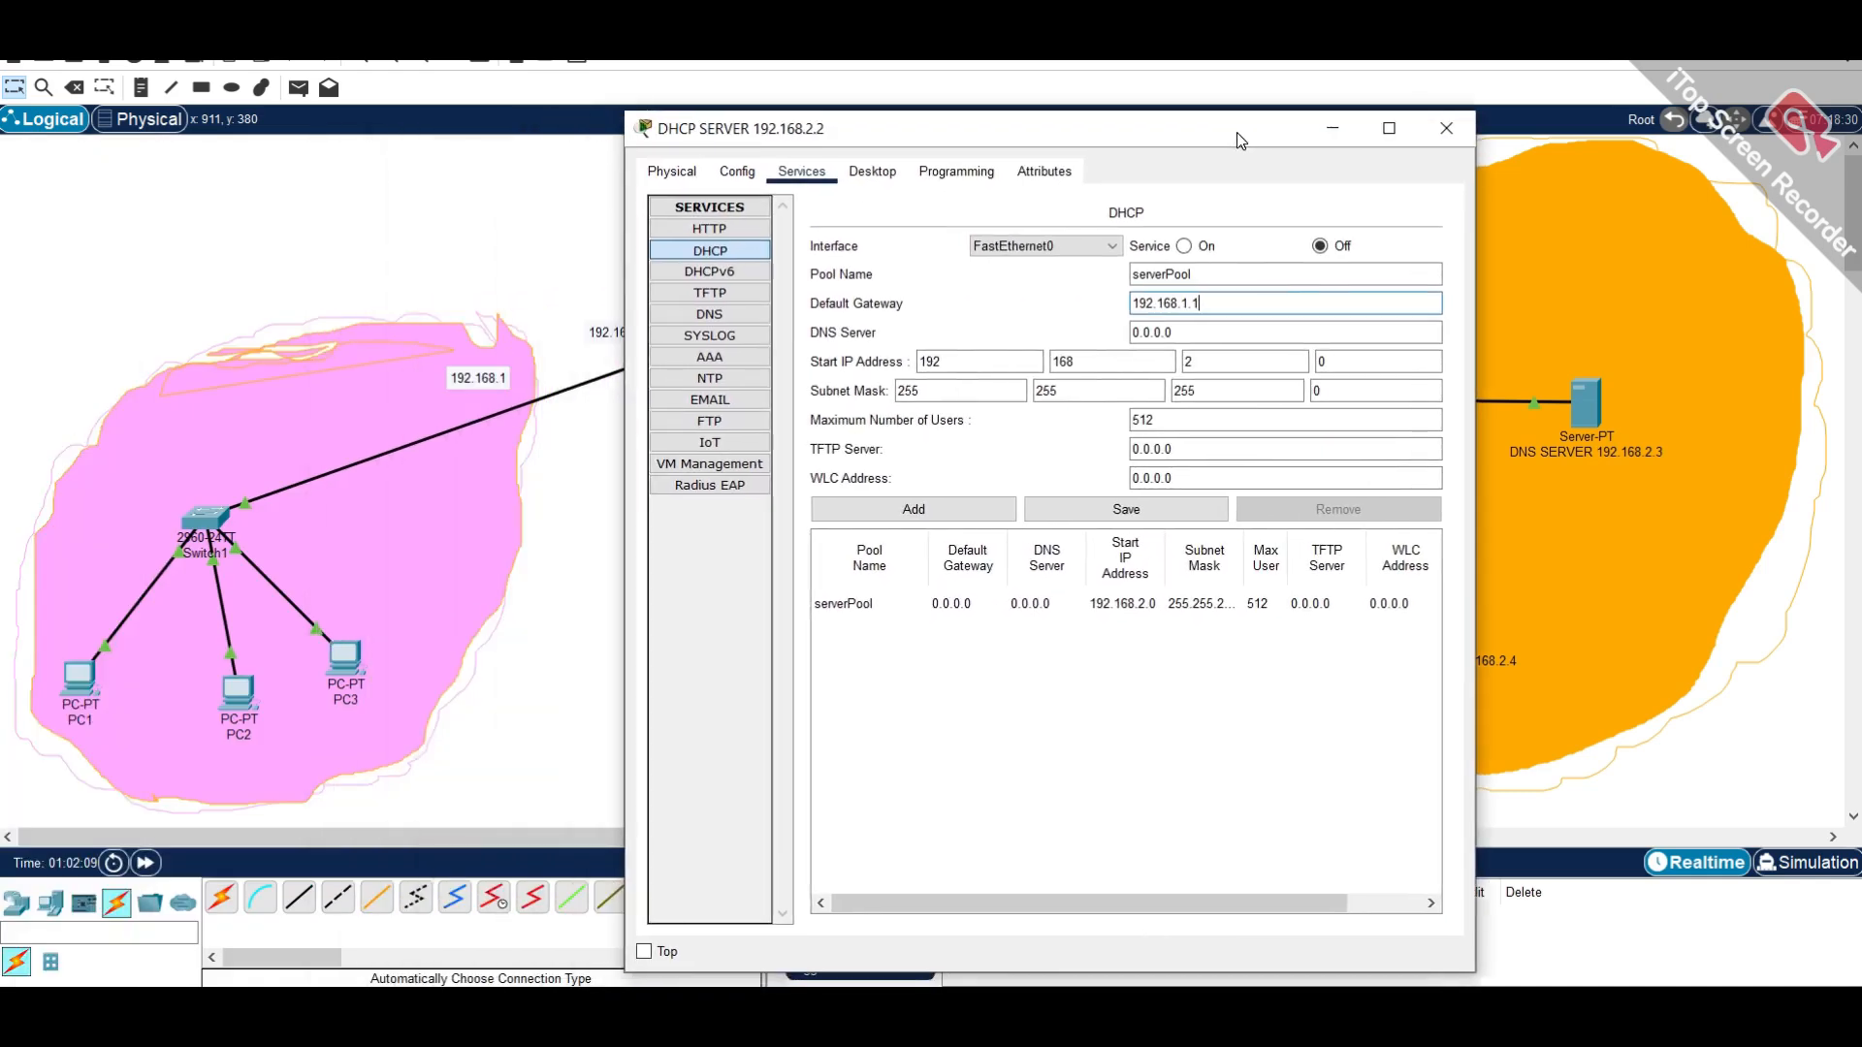
left_click(1209, 271)
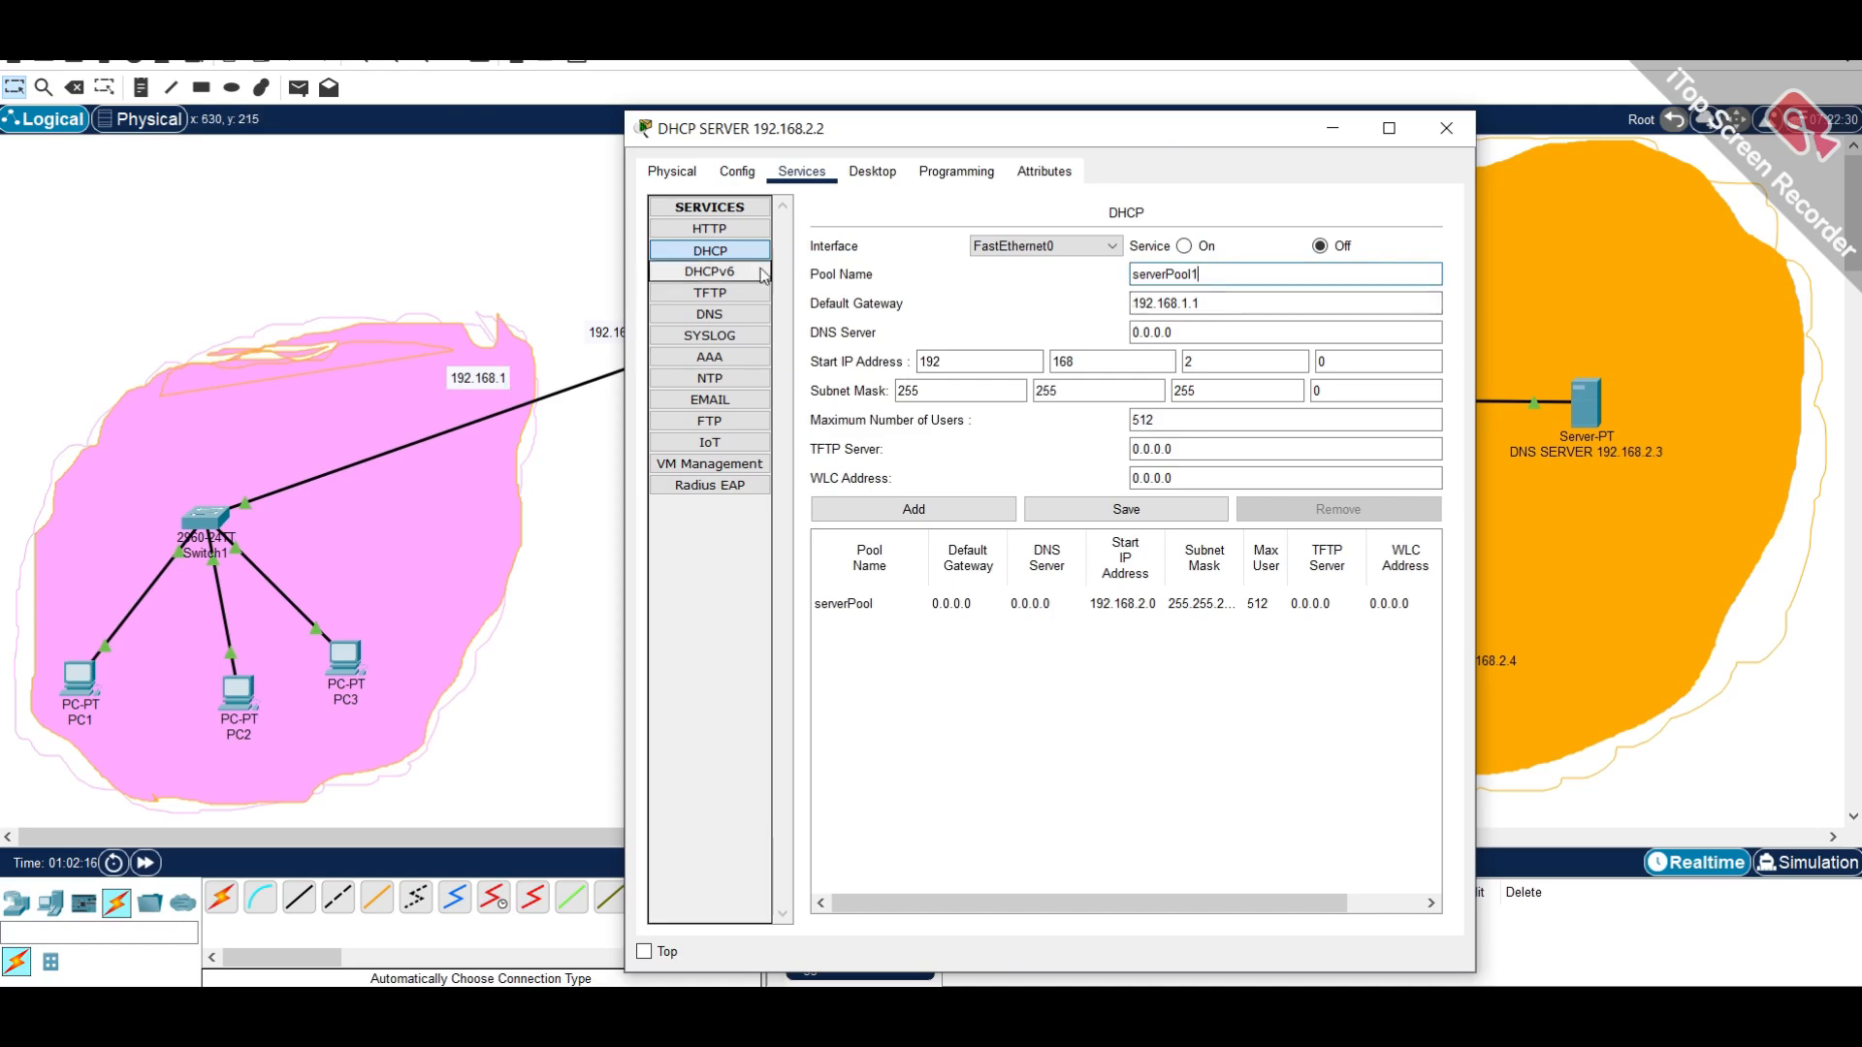
left_click_drag(912, 134, 1028, 131)
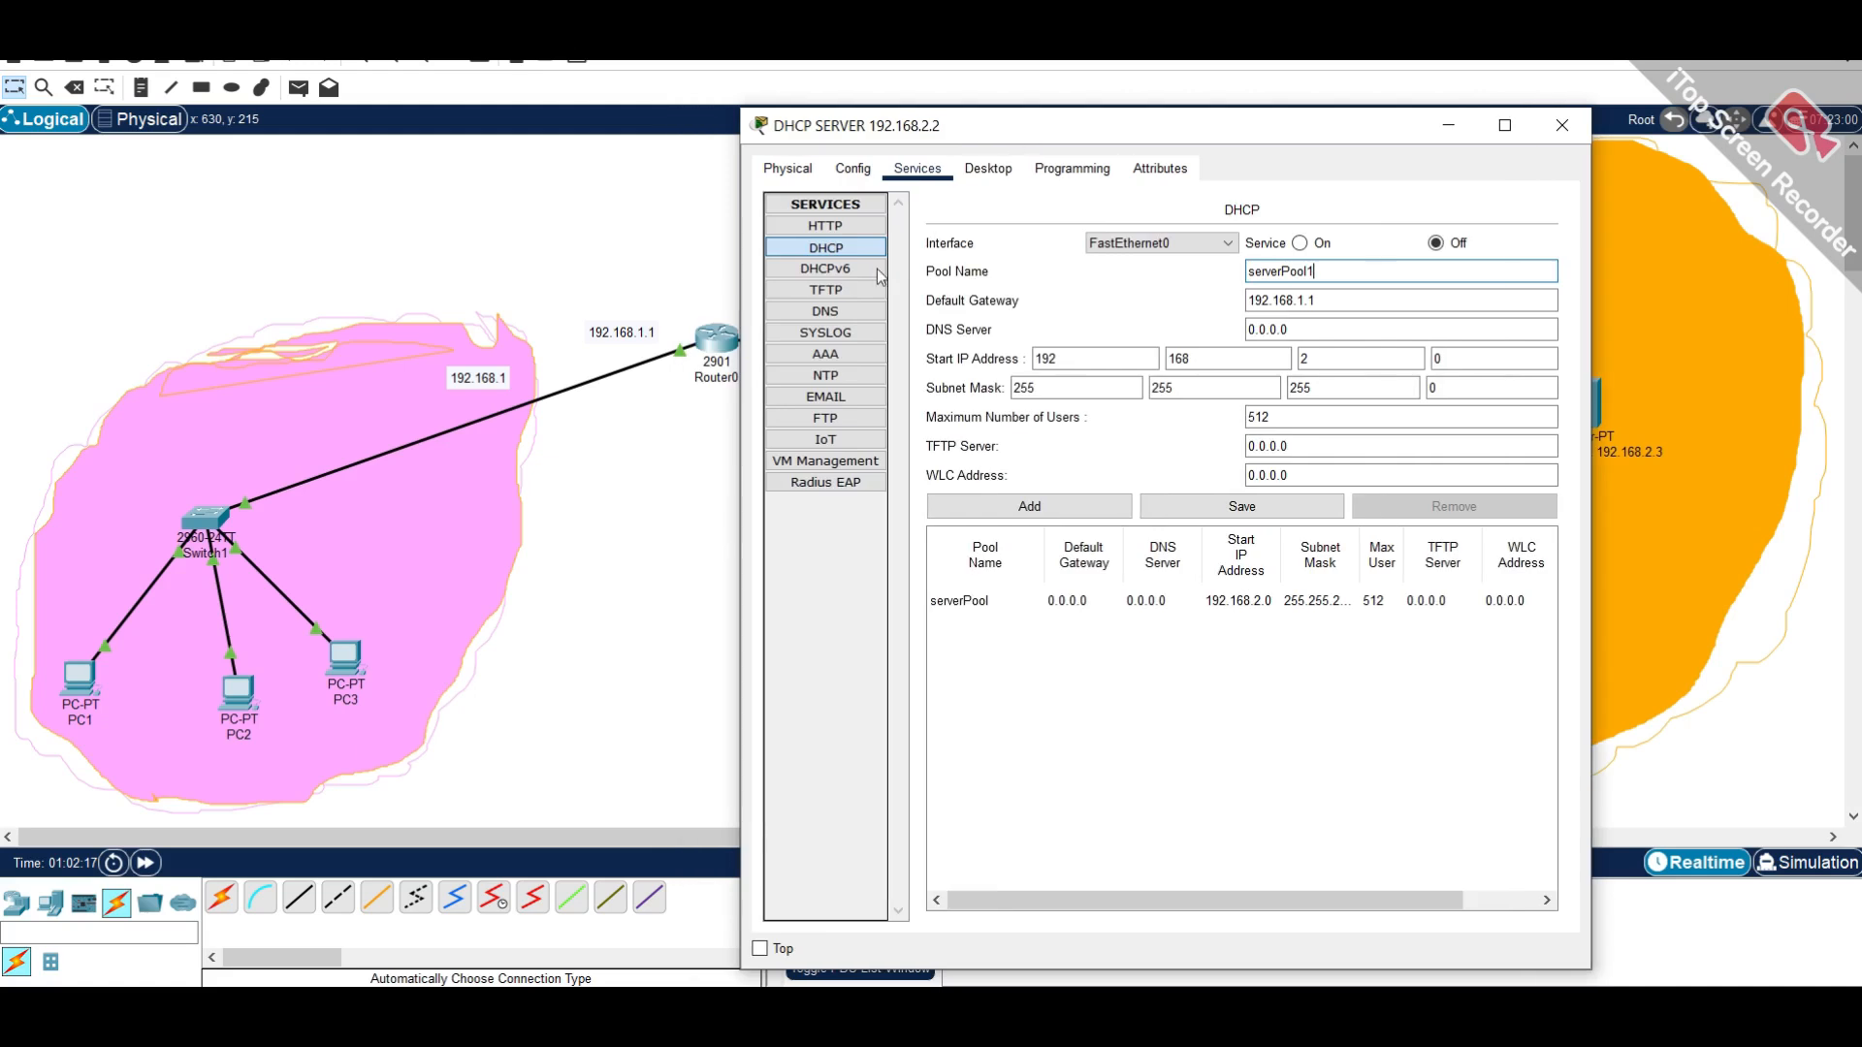
- Set the DNS server of serverPool1 to 192.168.2.3
left_click(1287, 320)
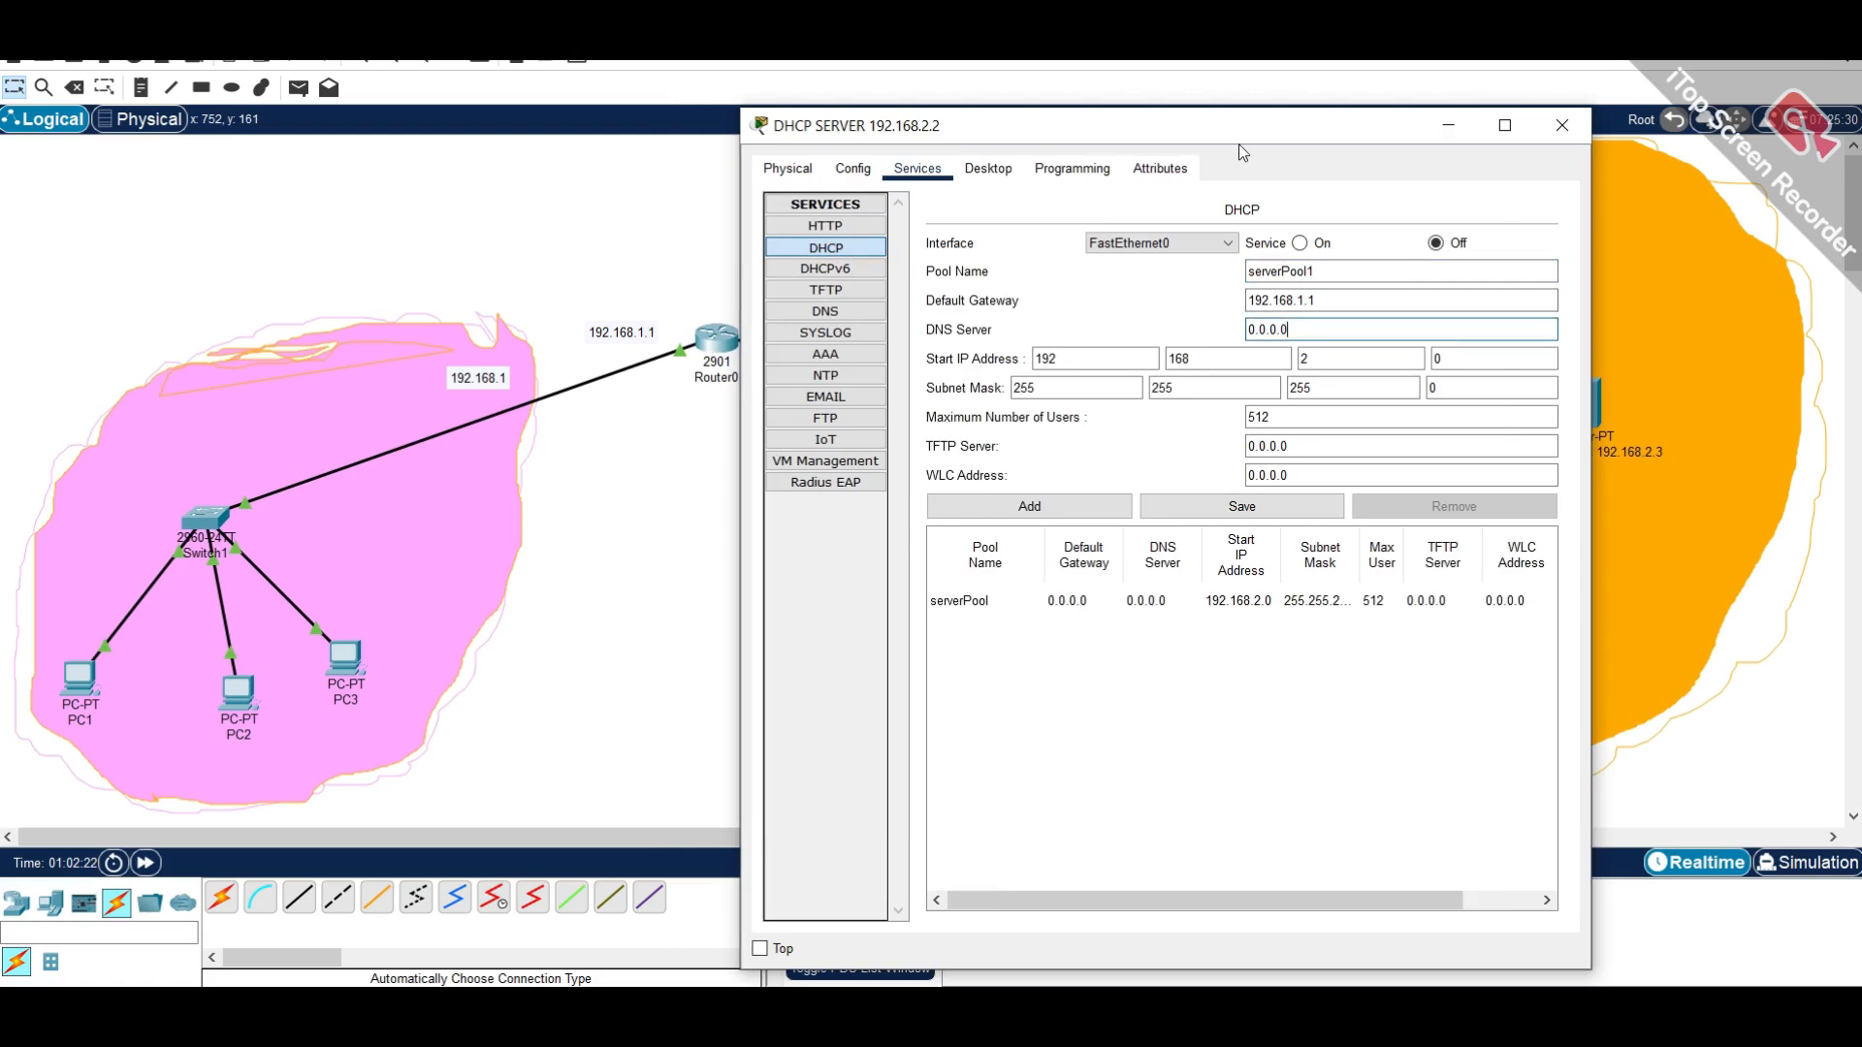
left_click_drag(1238, 144, 972, 155)
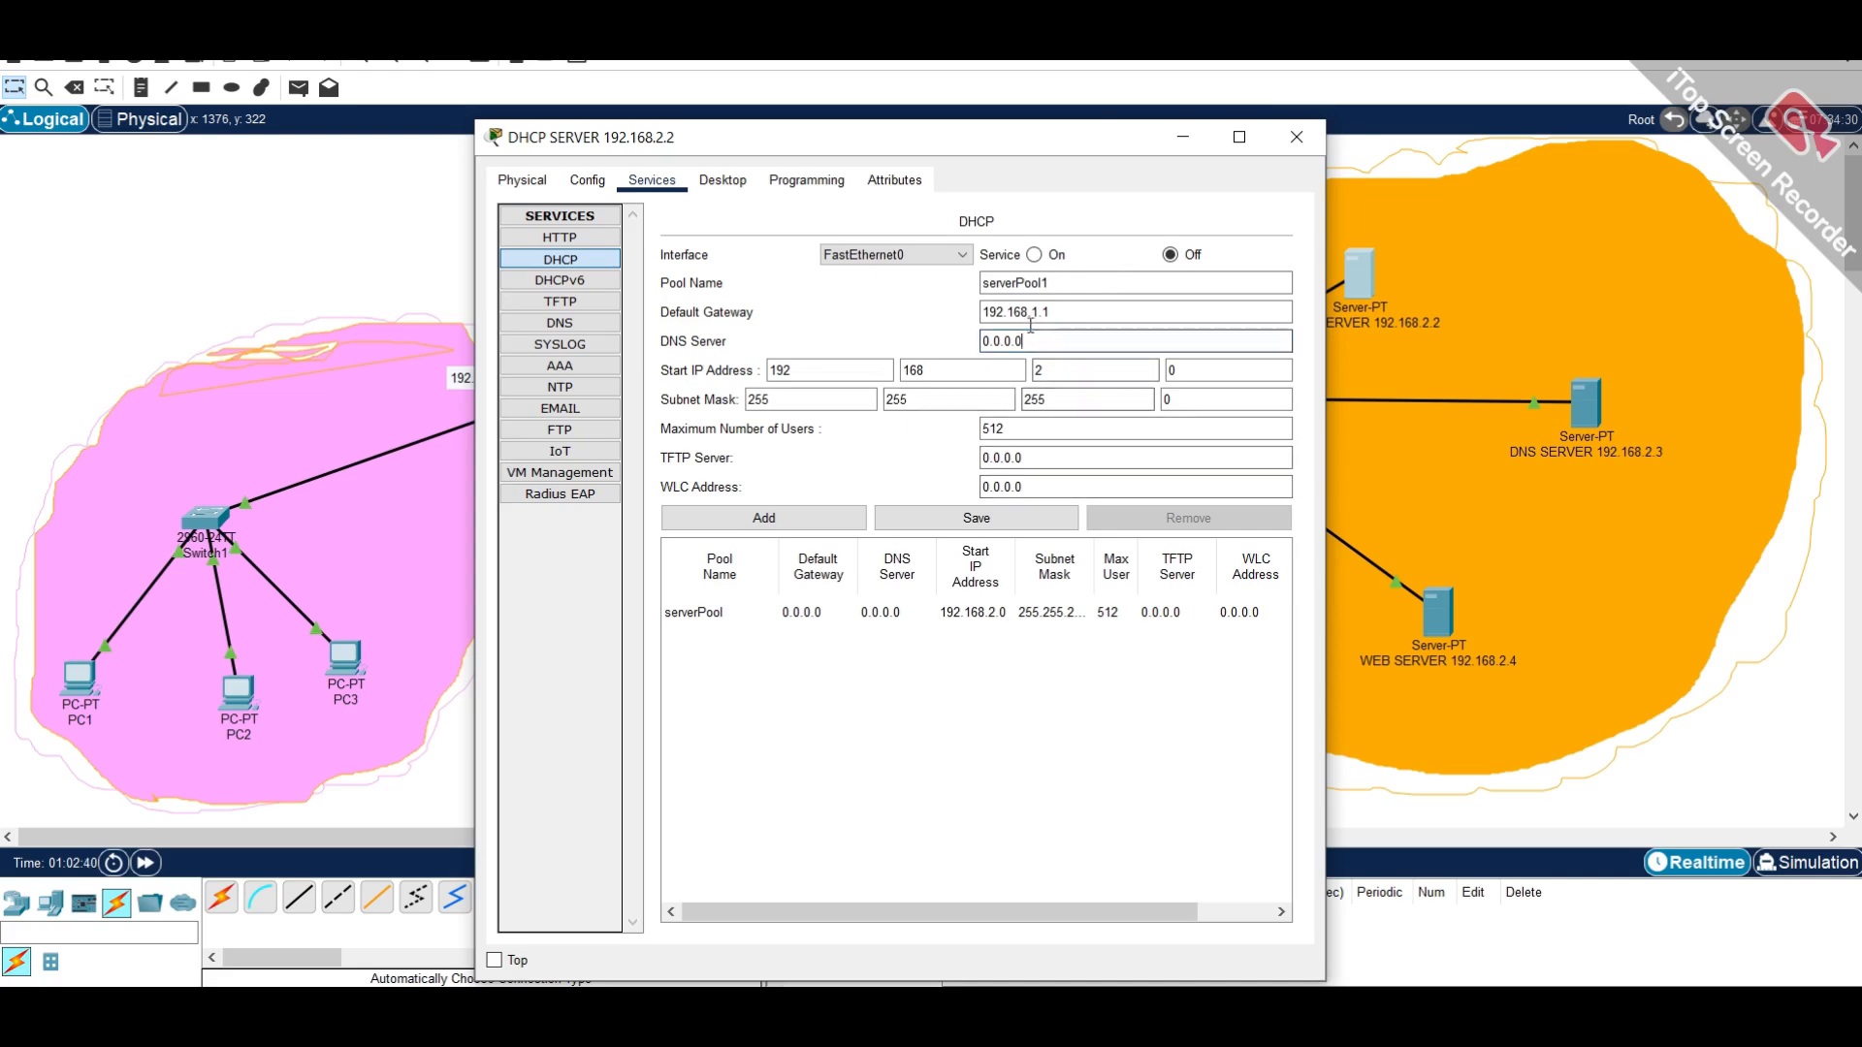
left_click_drag(1030, 340, 980, 340)
left_click_drag(1011, 137, 863, 137)
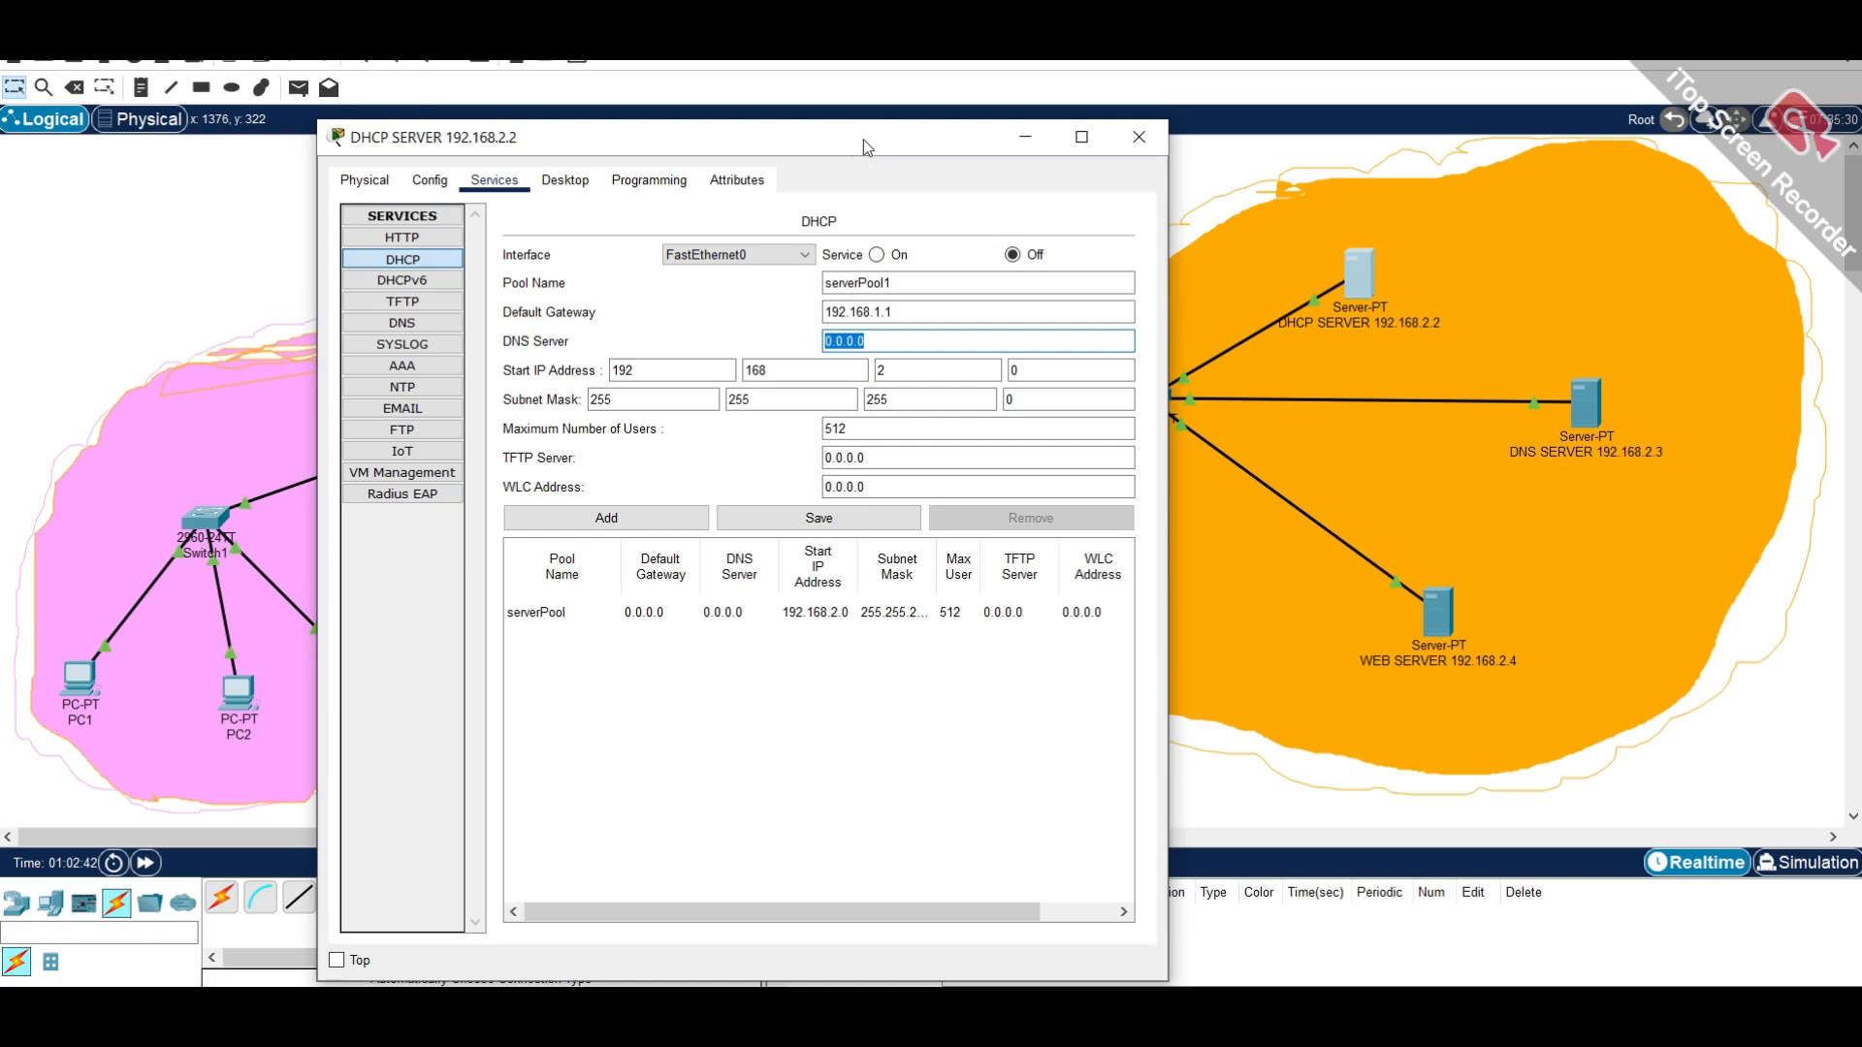
type("192.168.2.1")
key("Tab")
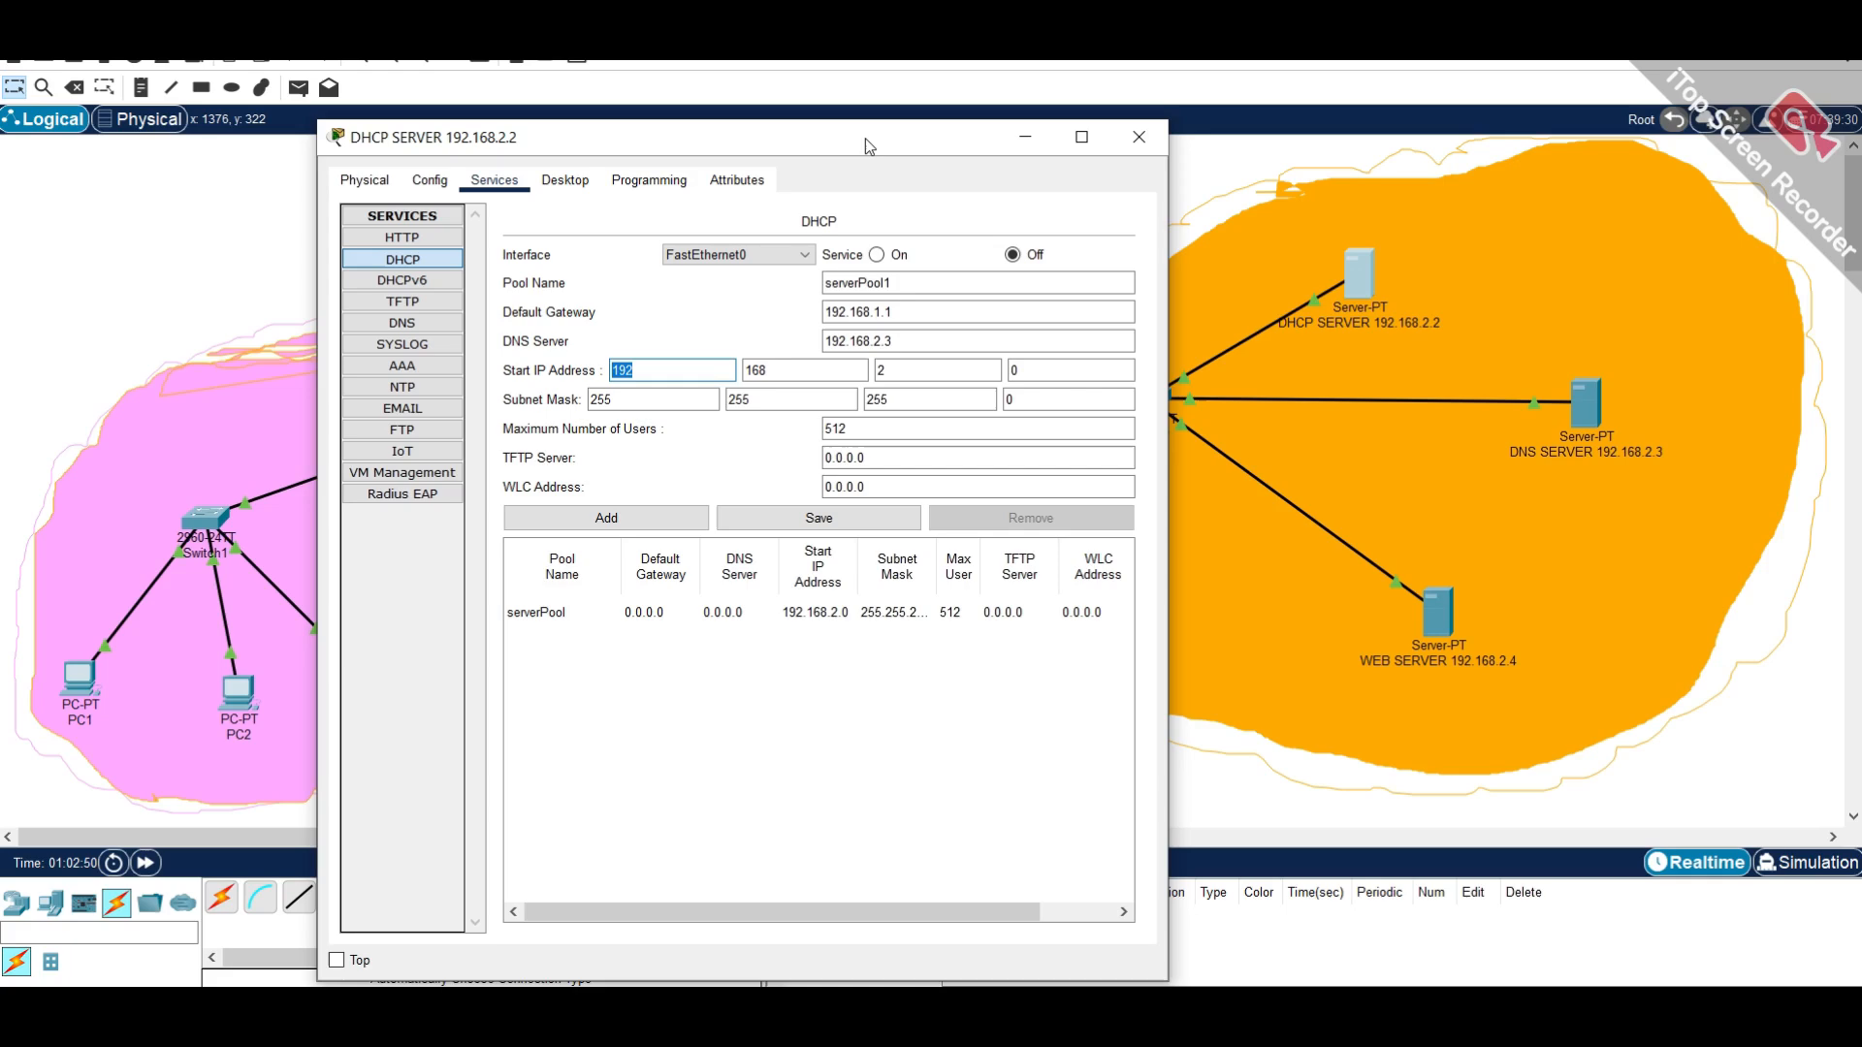
- Set the start IP address of serverPool1 to 192.168.1.5
double_click(897, 367)
type("1")
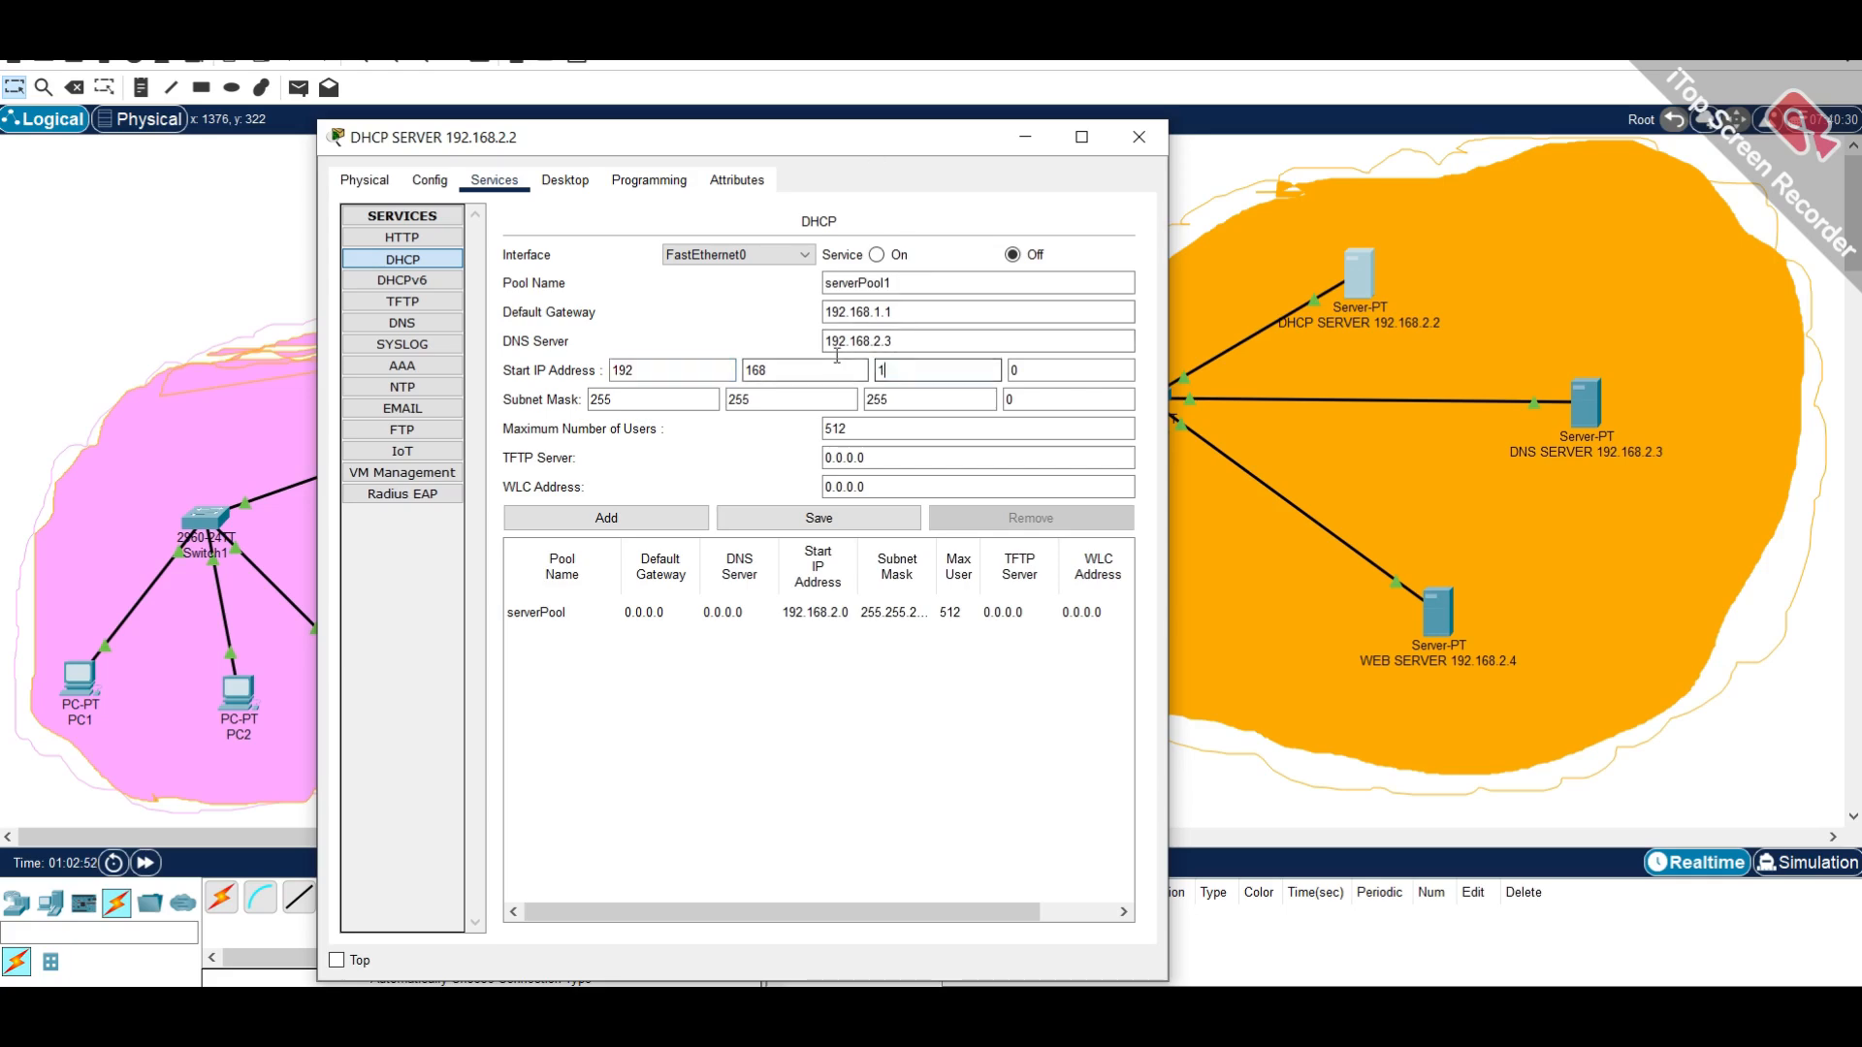
key("Tab")
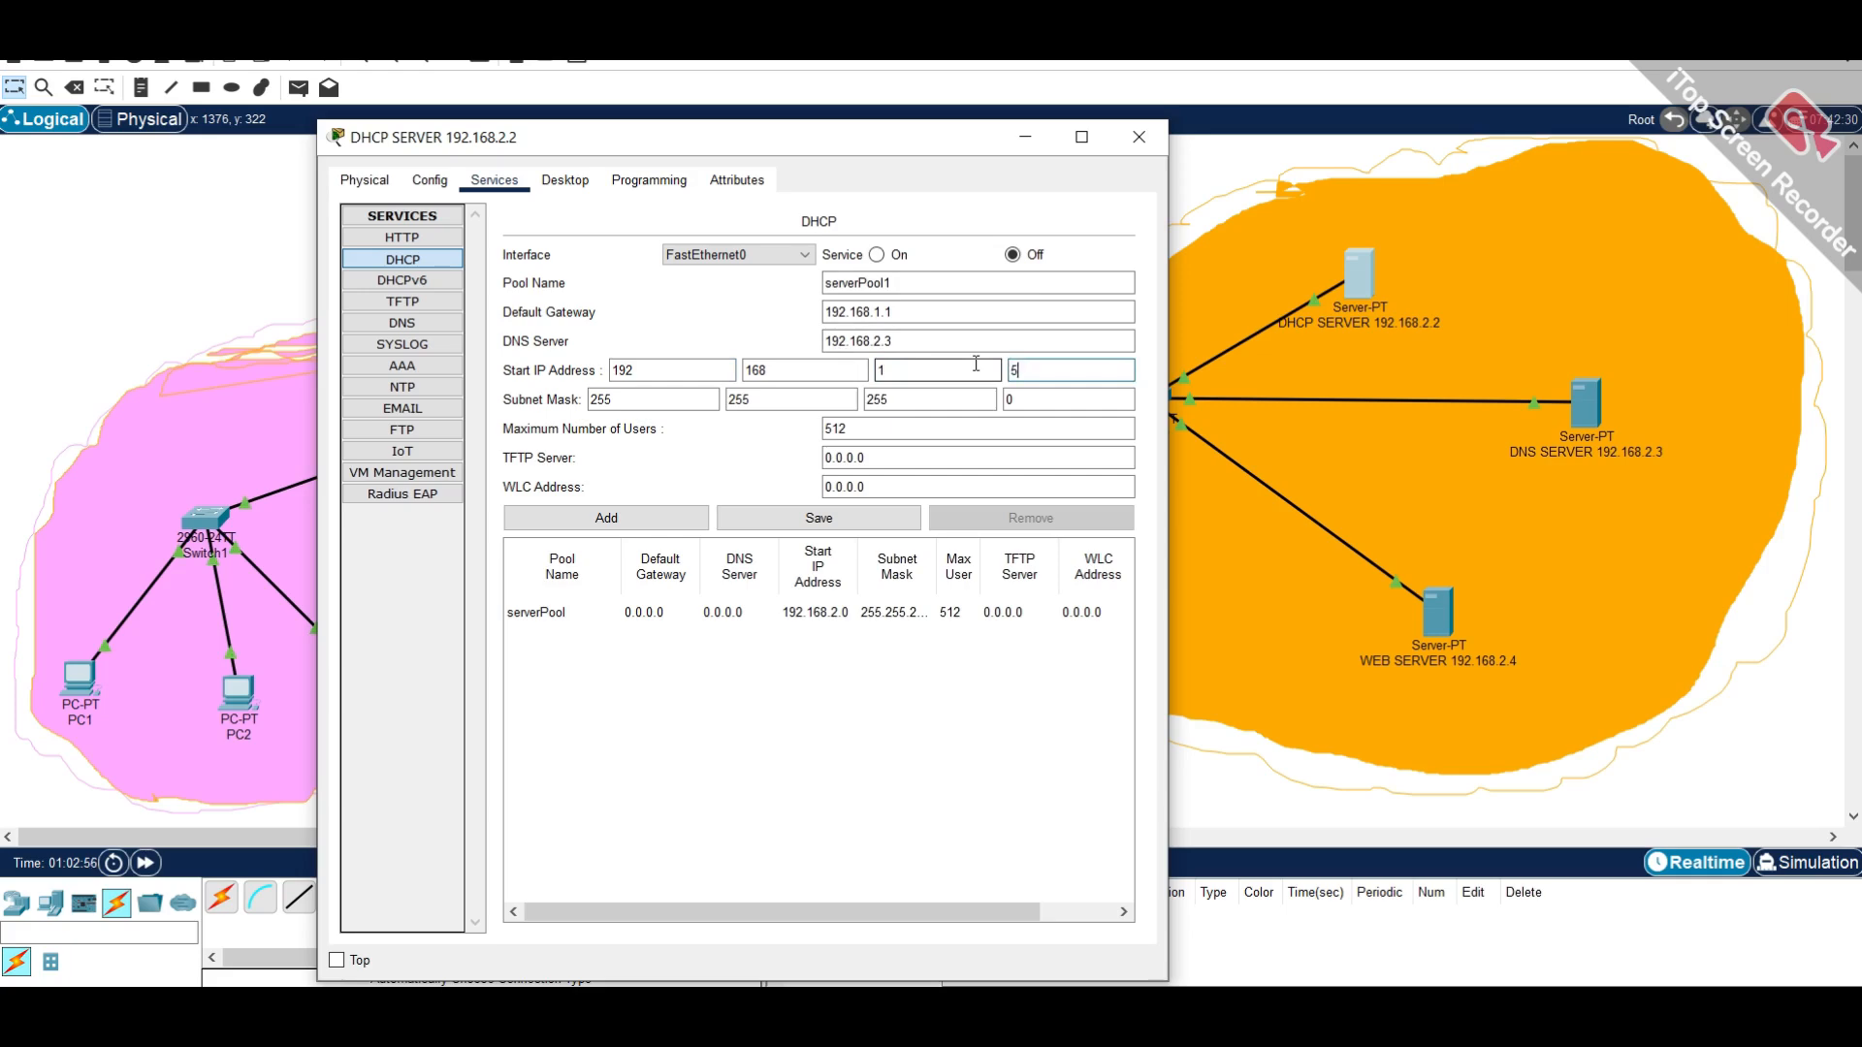
- Limit serverPool1 to a maximum of 50 users
key("Tab")
key("Tab")
key("Tab")
key("Tab")
key("Tab")
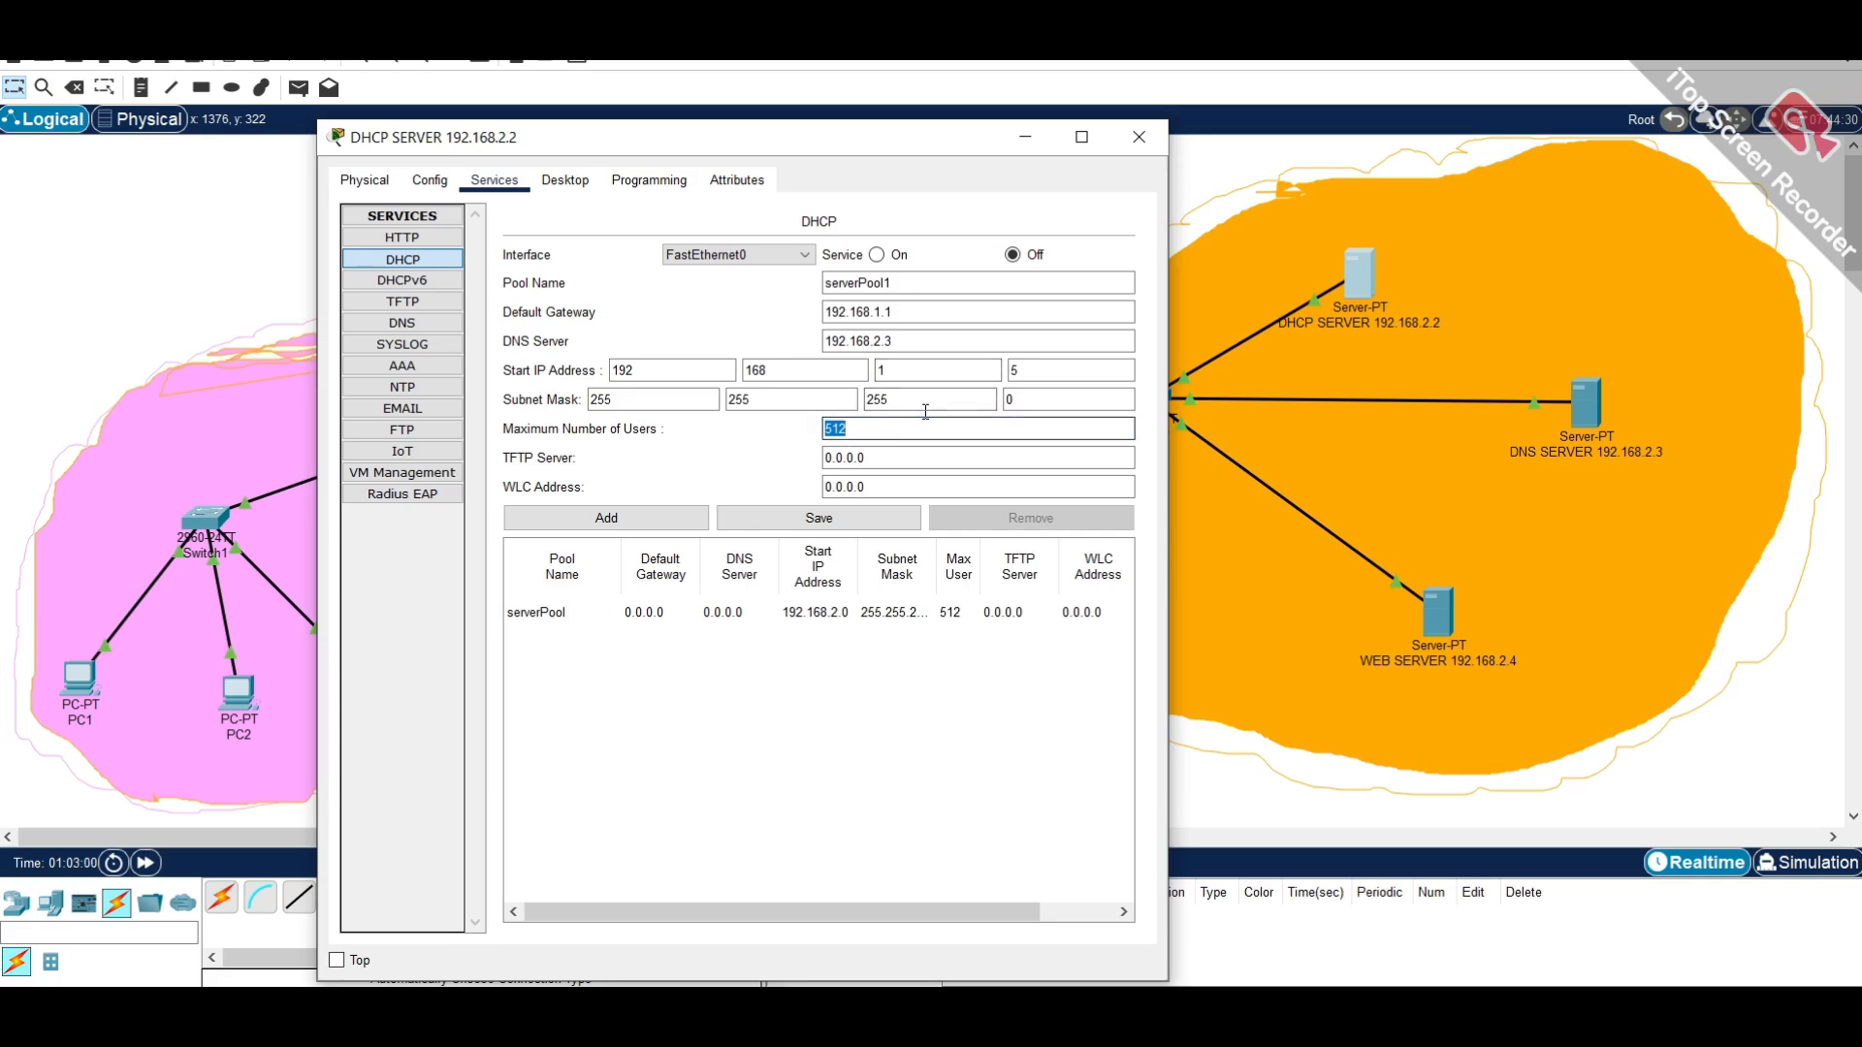
type("50")
left_click_drag(839, 147, 1119, 116)
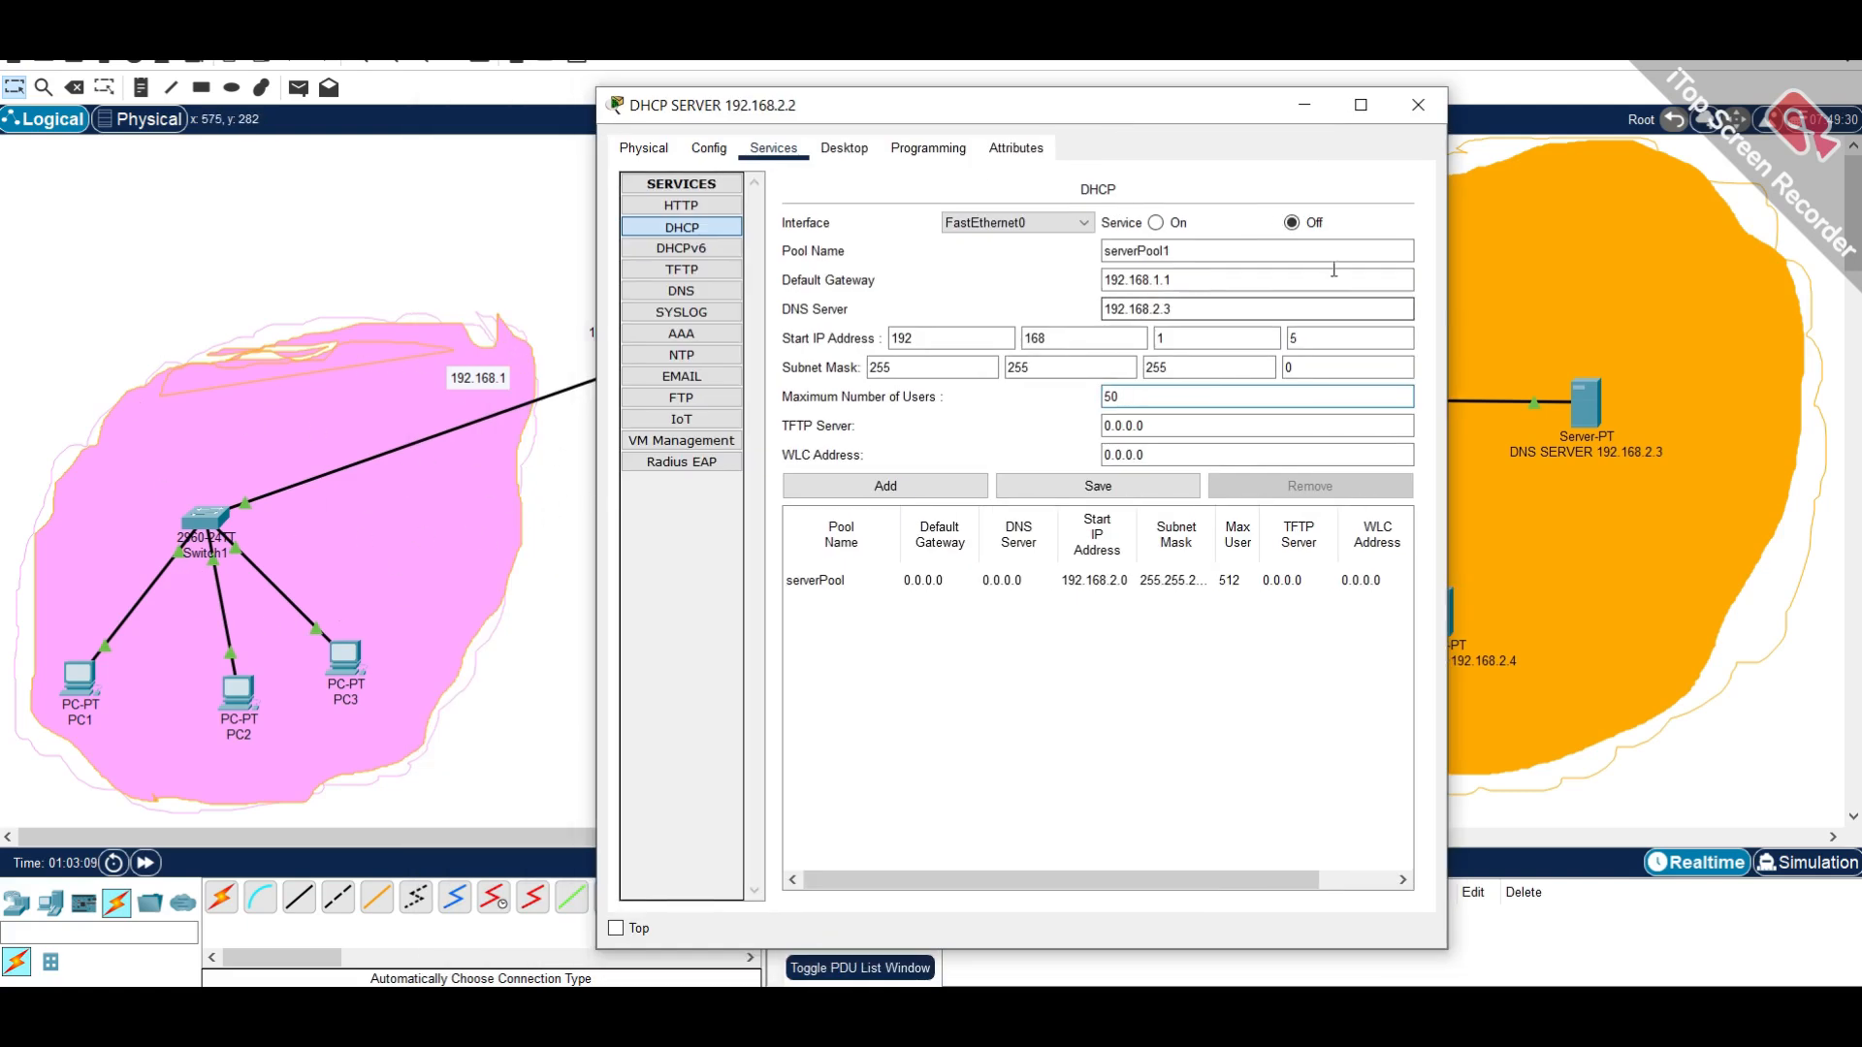
- Add and save serverPool1 as a new pool, and turn the DHCP service on
left_click(931, 487)
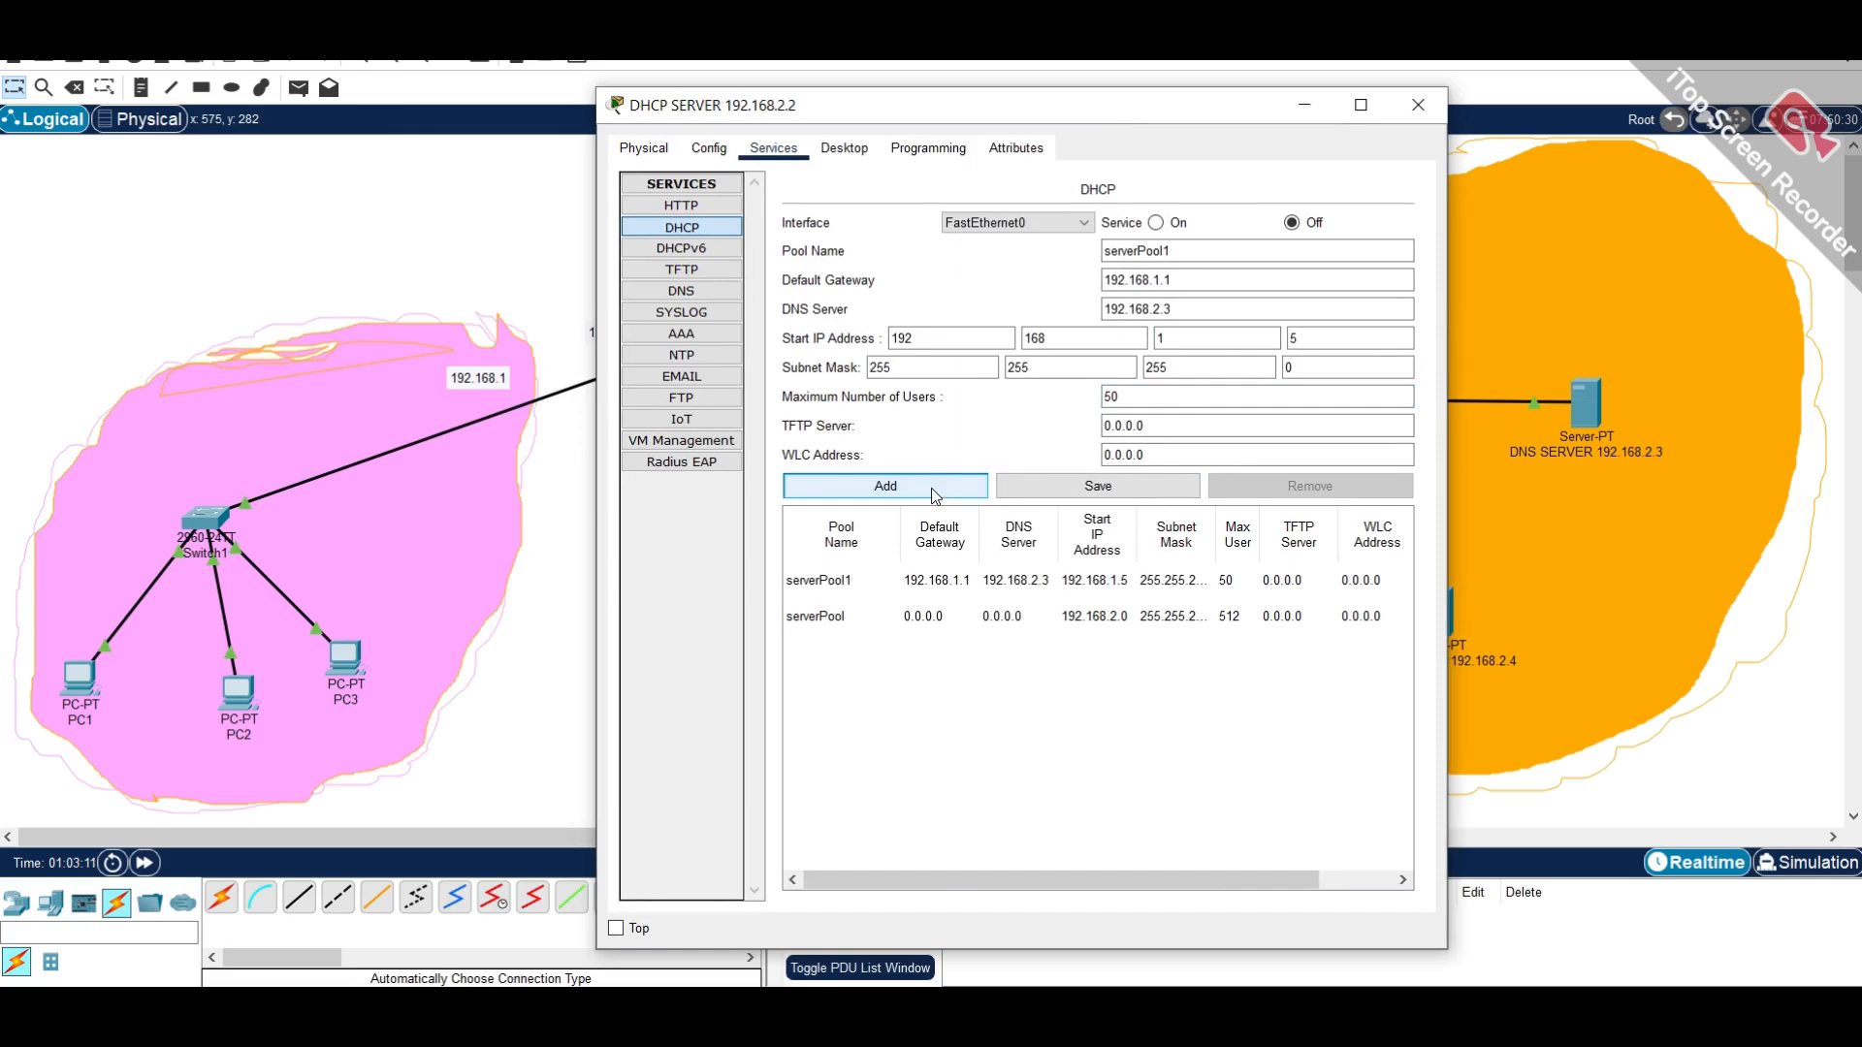
left_click(1128, 495)
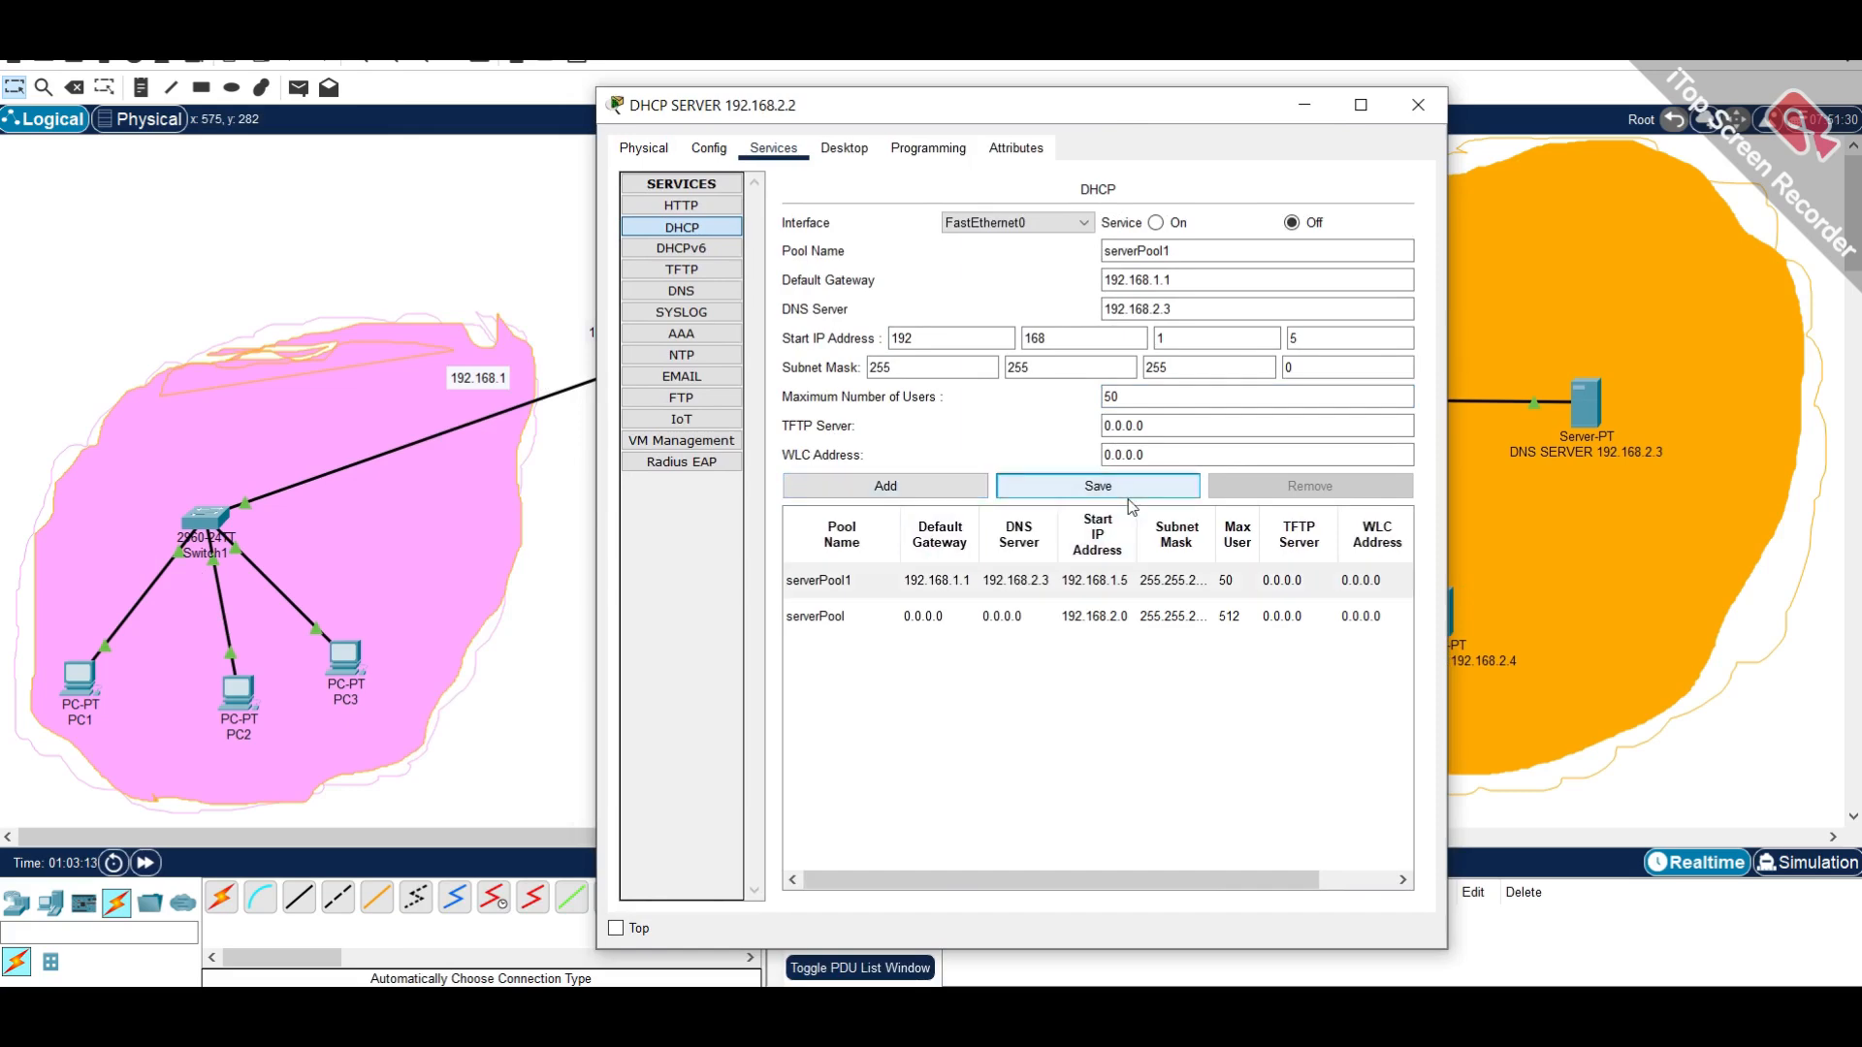
left_click(1173, 224)
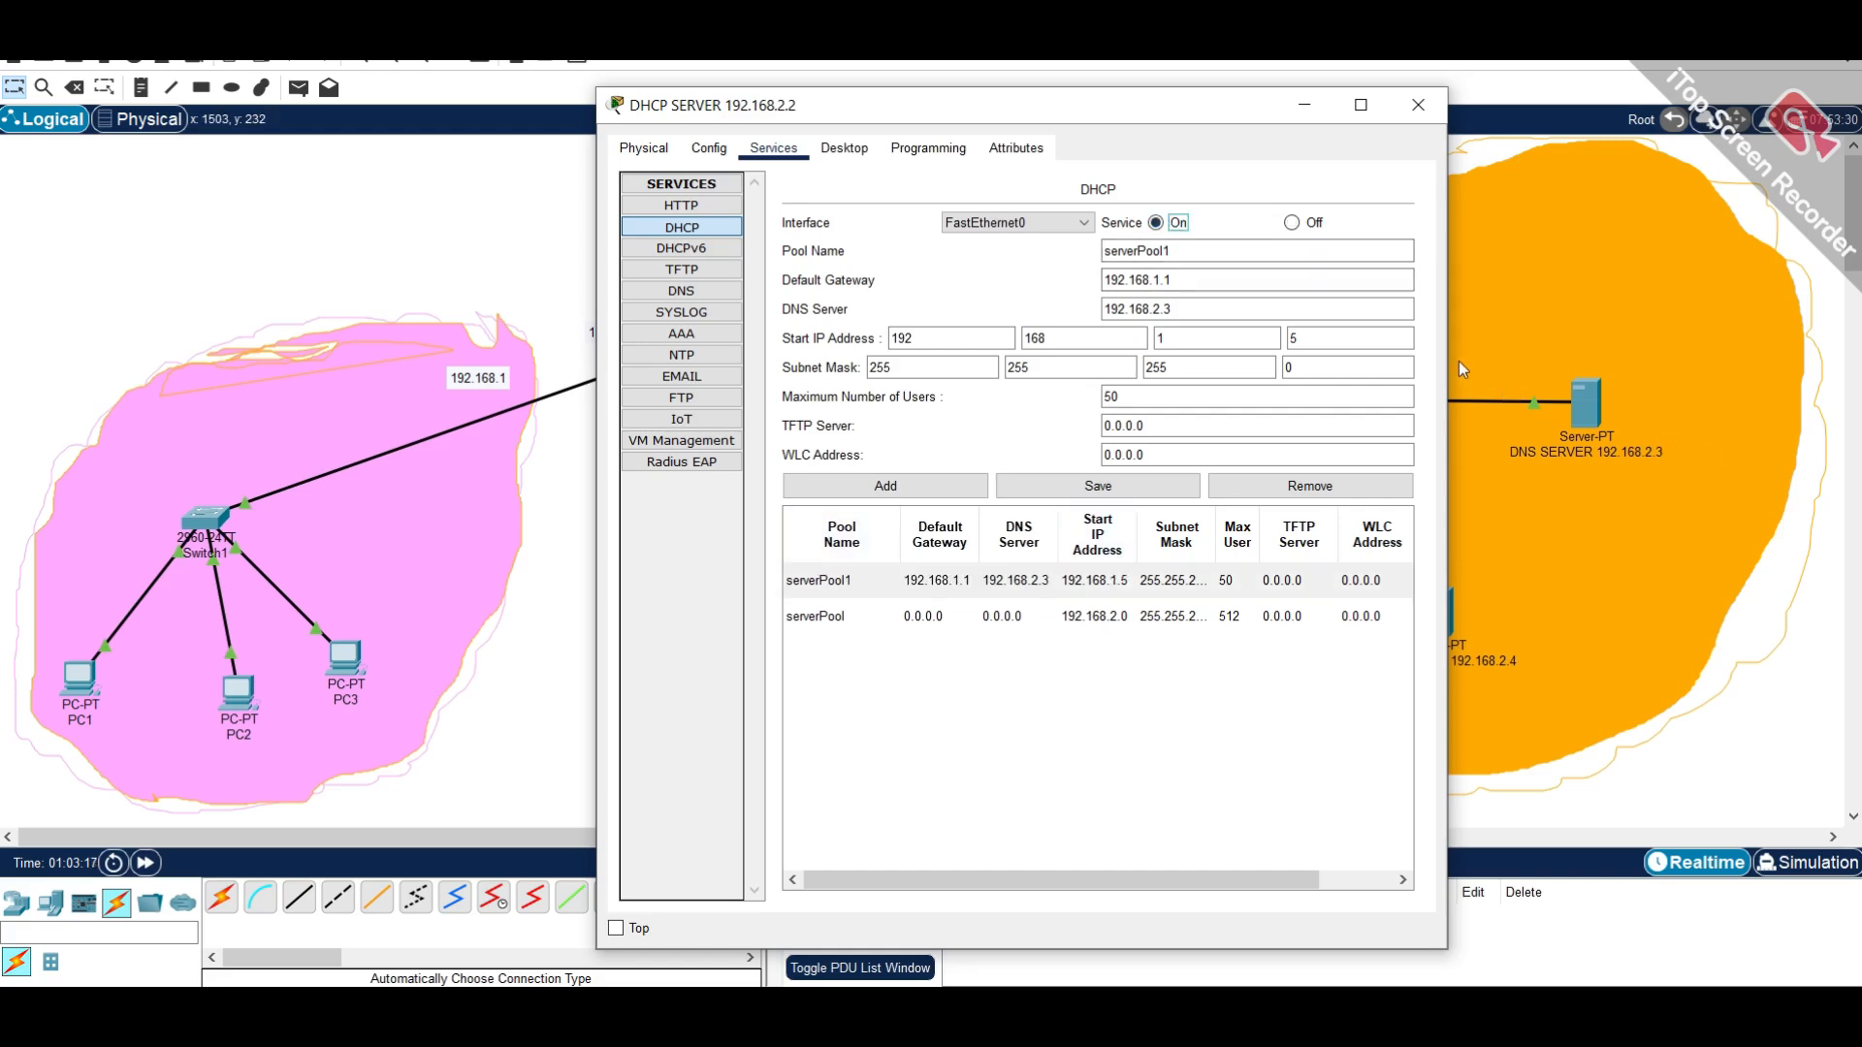
- Widen the DHCP server window and load the existing serverPool entry for editing
left_click_drag(1451, 351, 1848, 346)
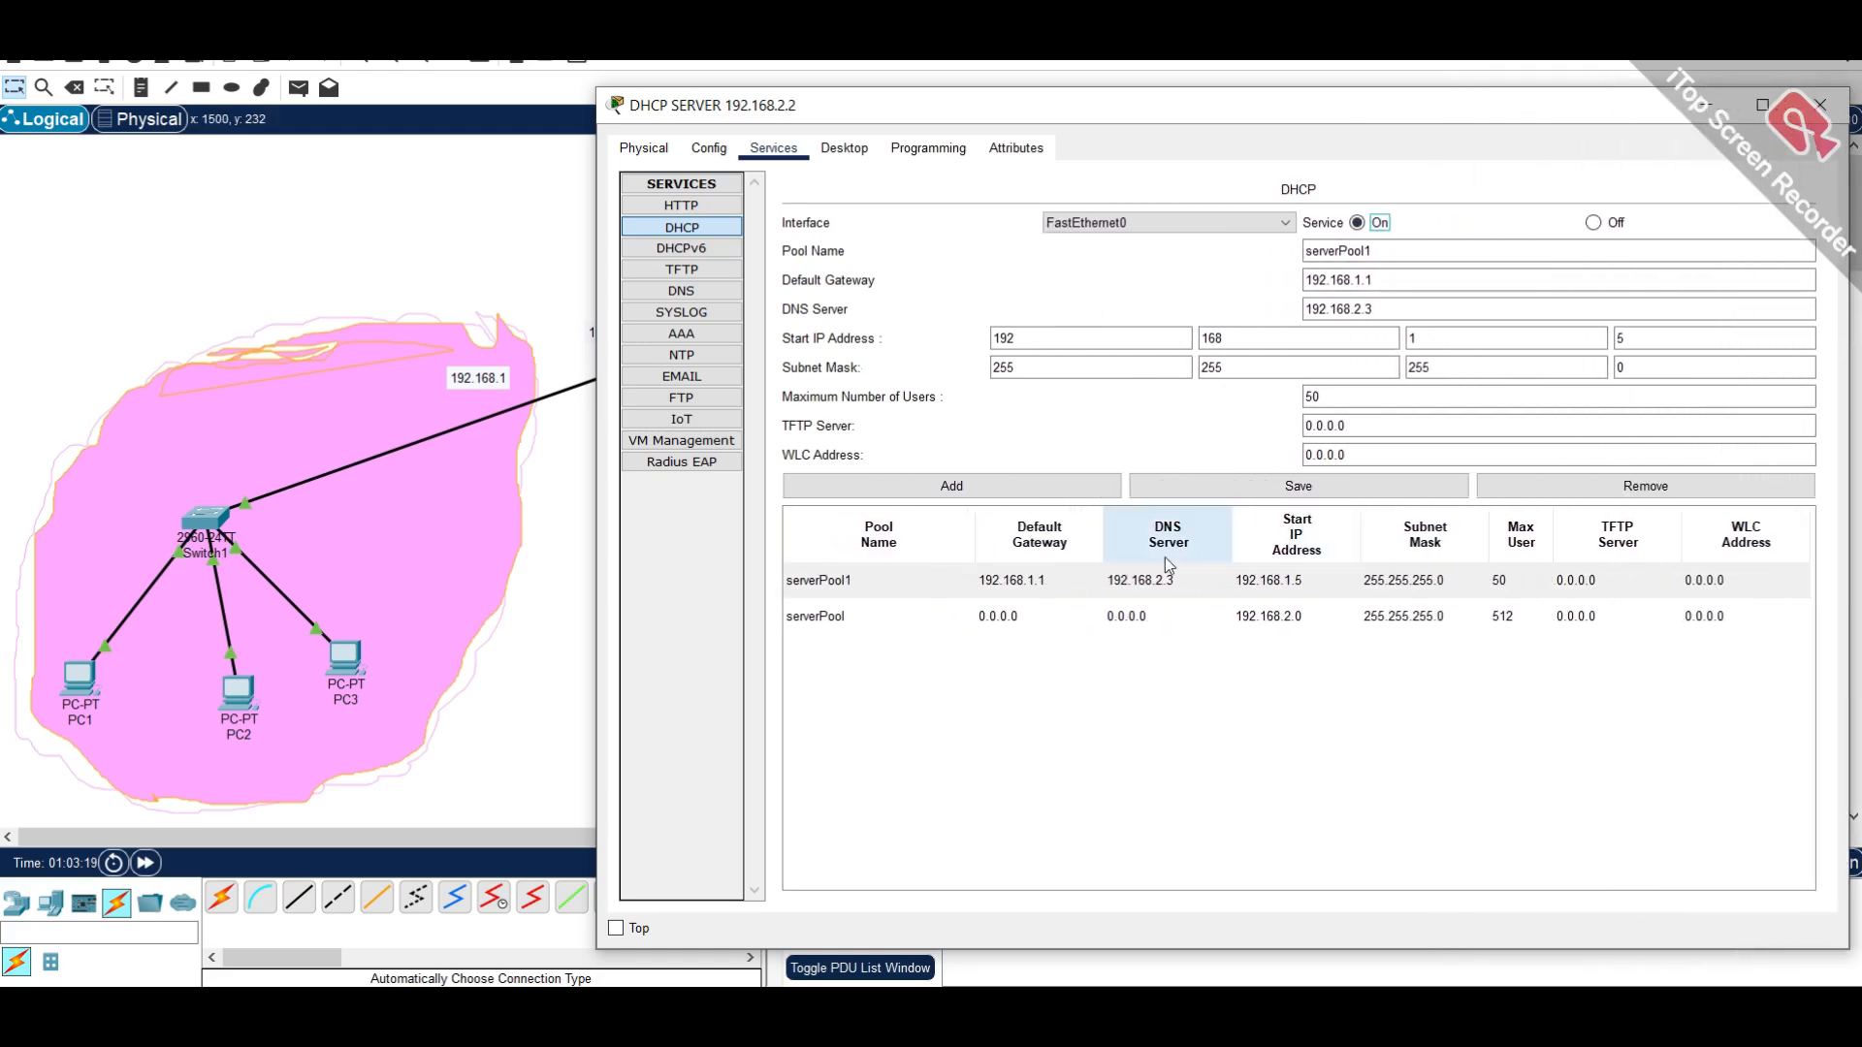
left_click(1015, 617)
left_click(1439, 248)
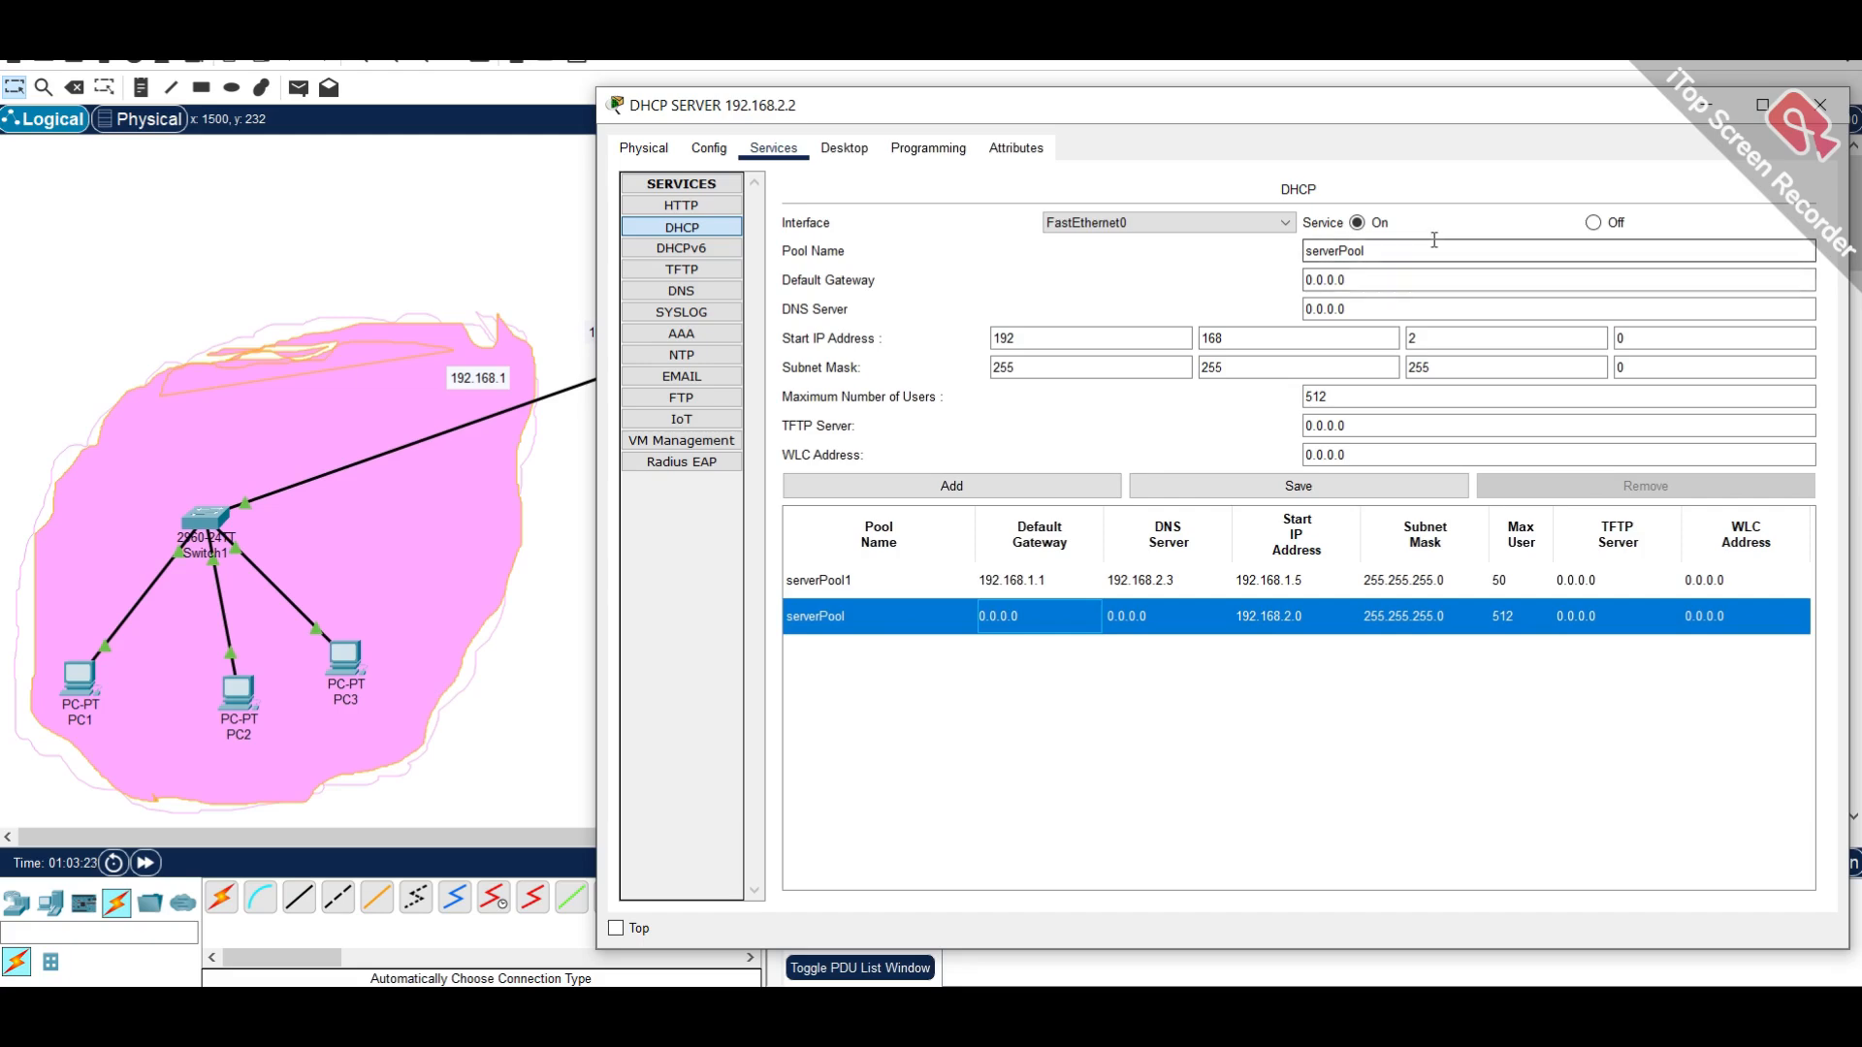
type("2")
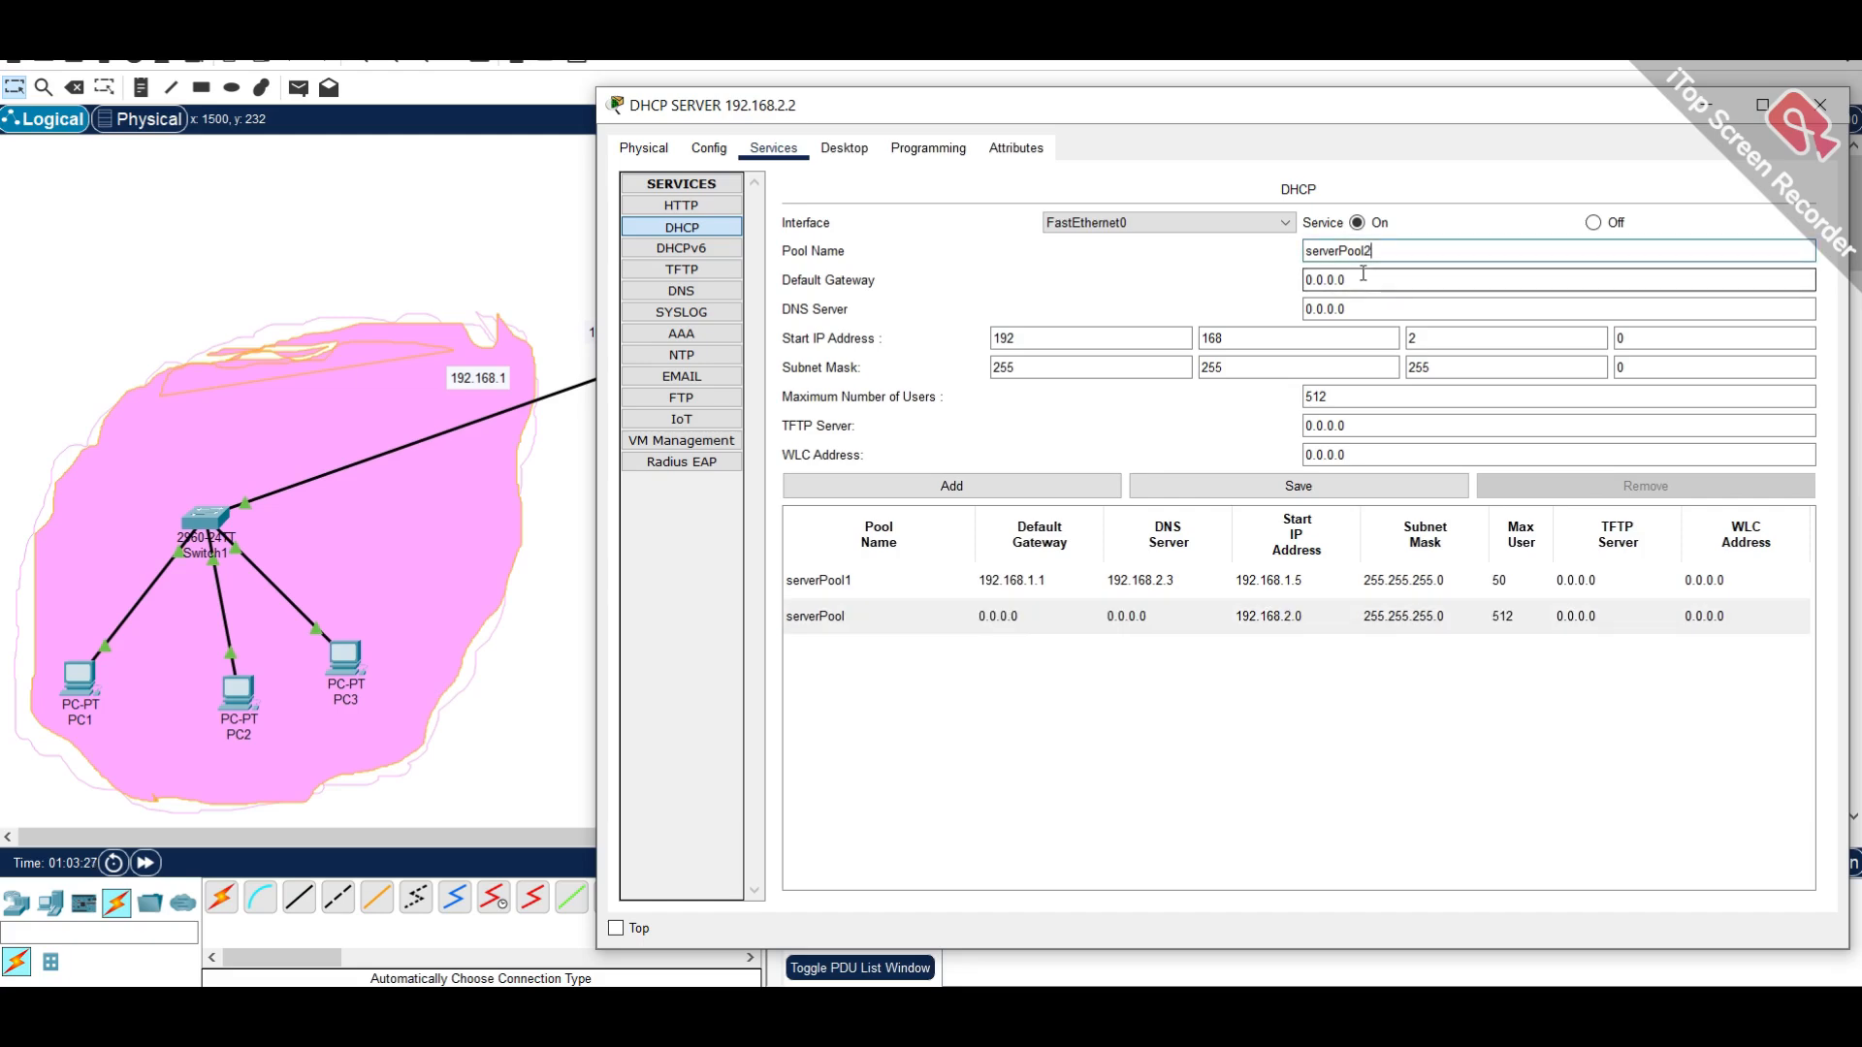
key("BackSpace")
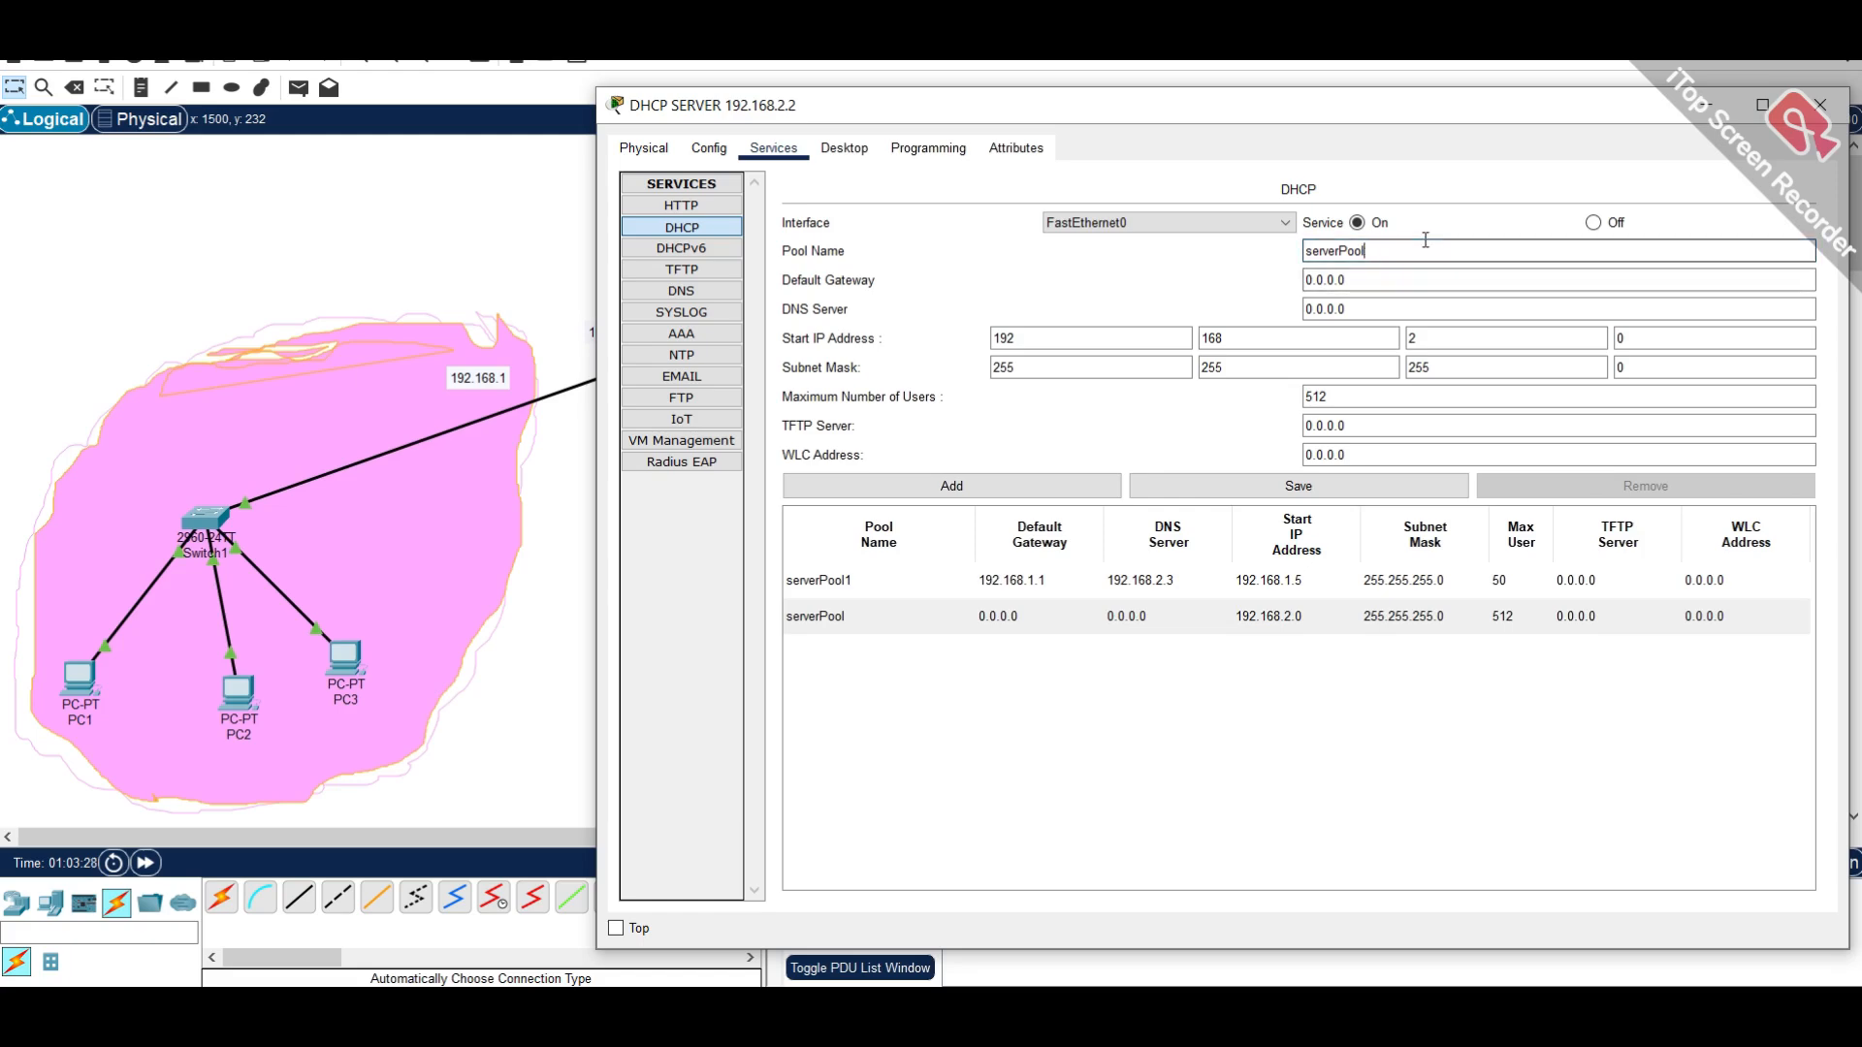
- Set the default gateway of serverPool to 192.168.2.1
key("Tab")
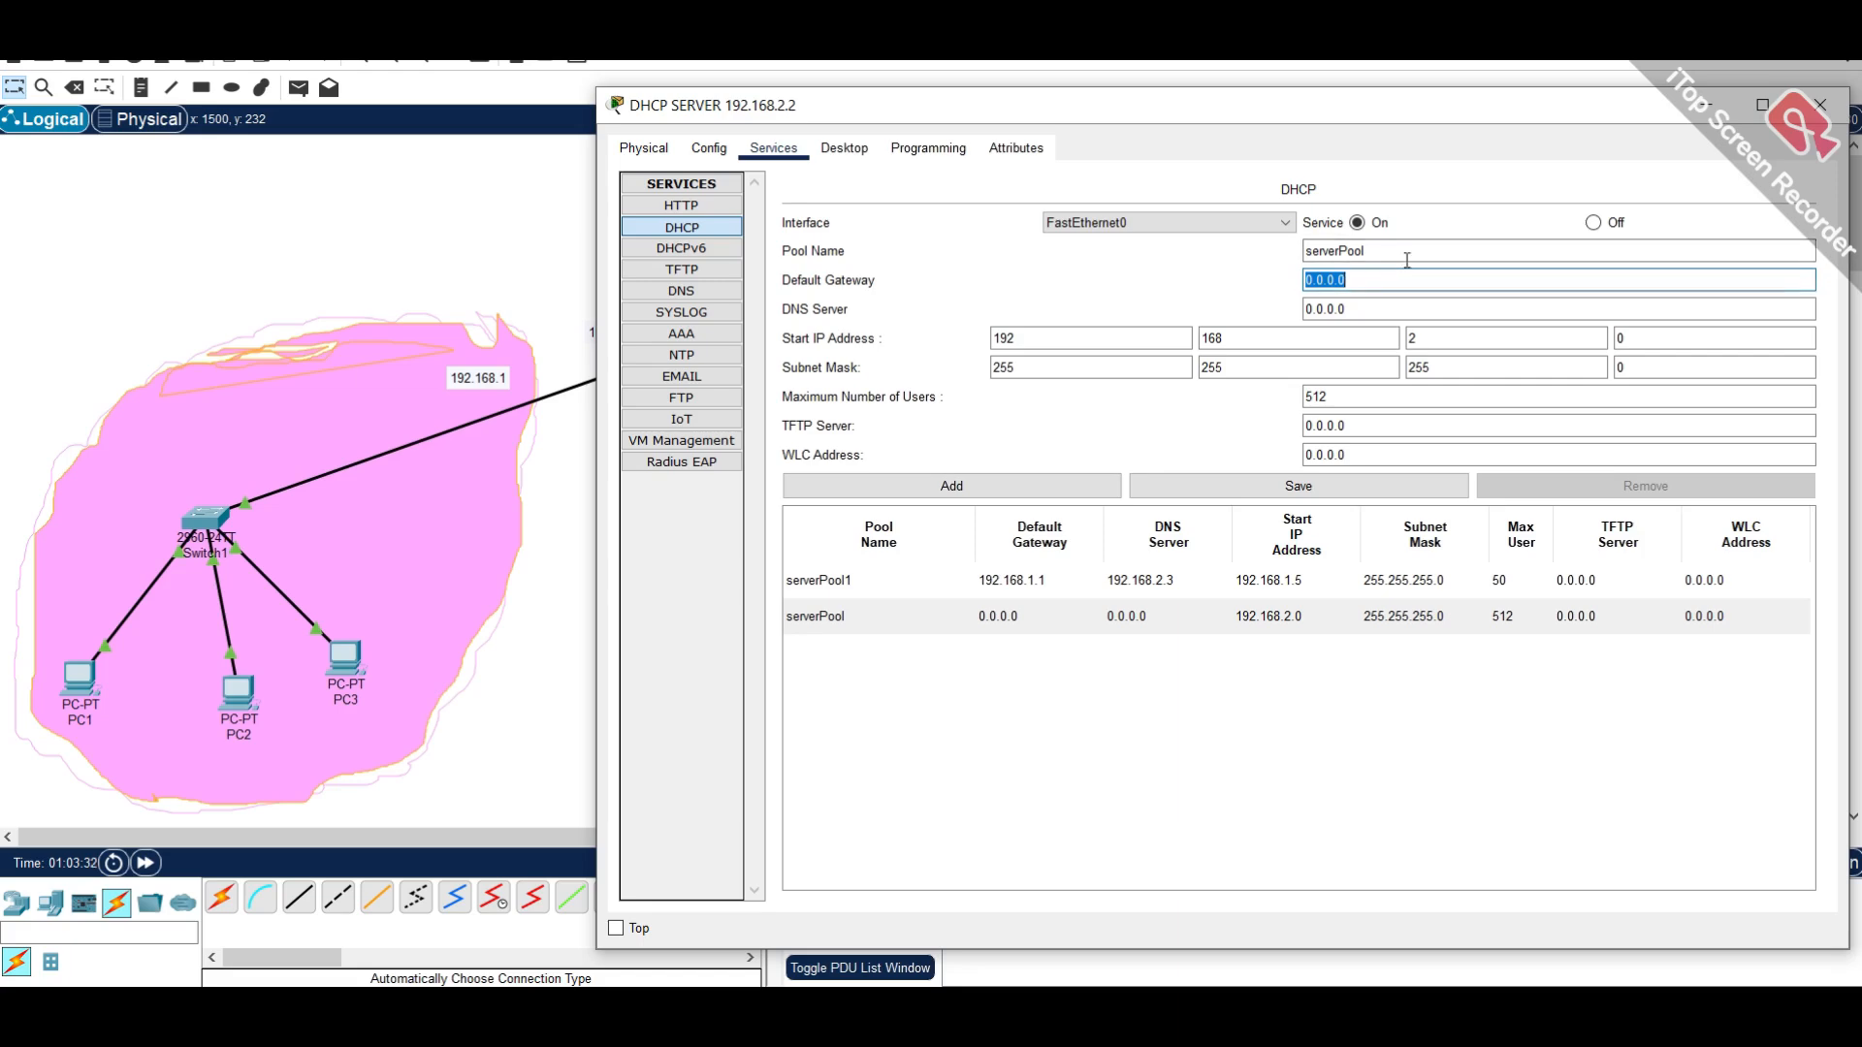
type("192.168")
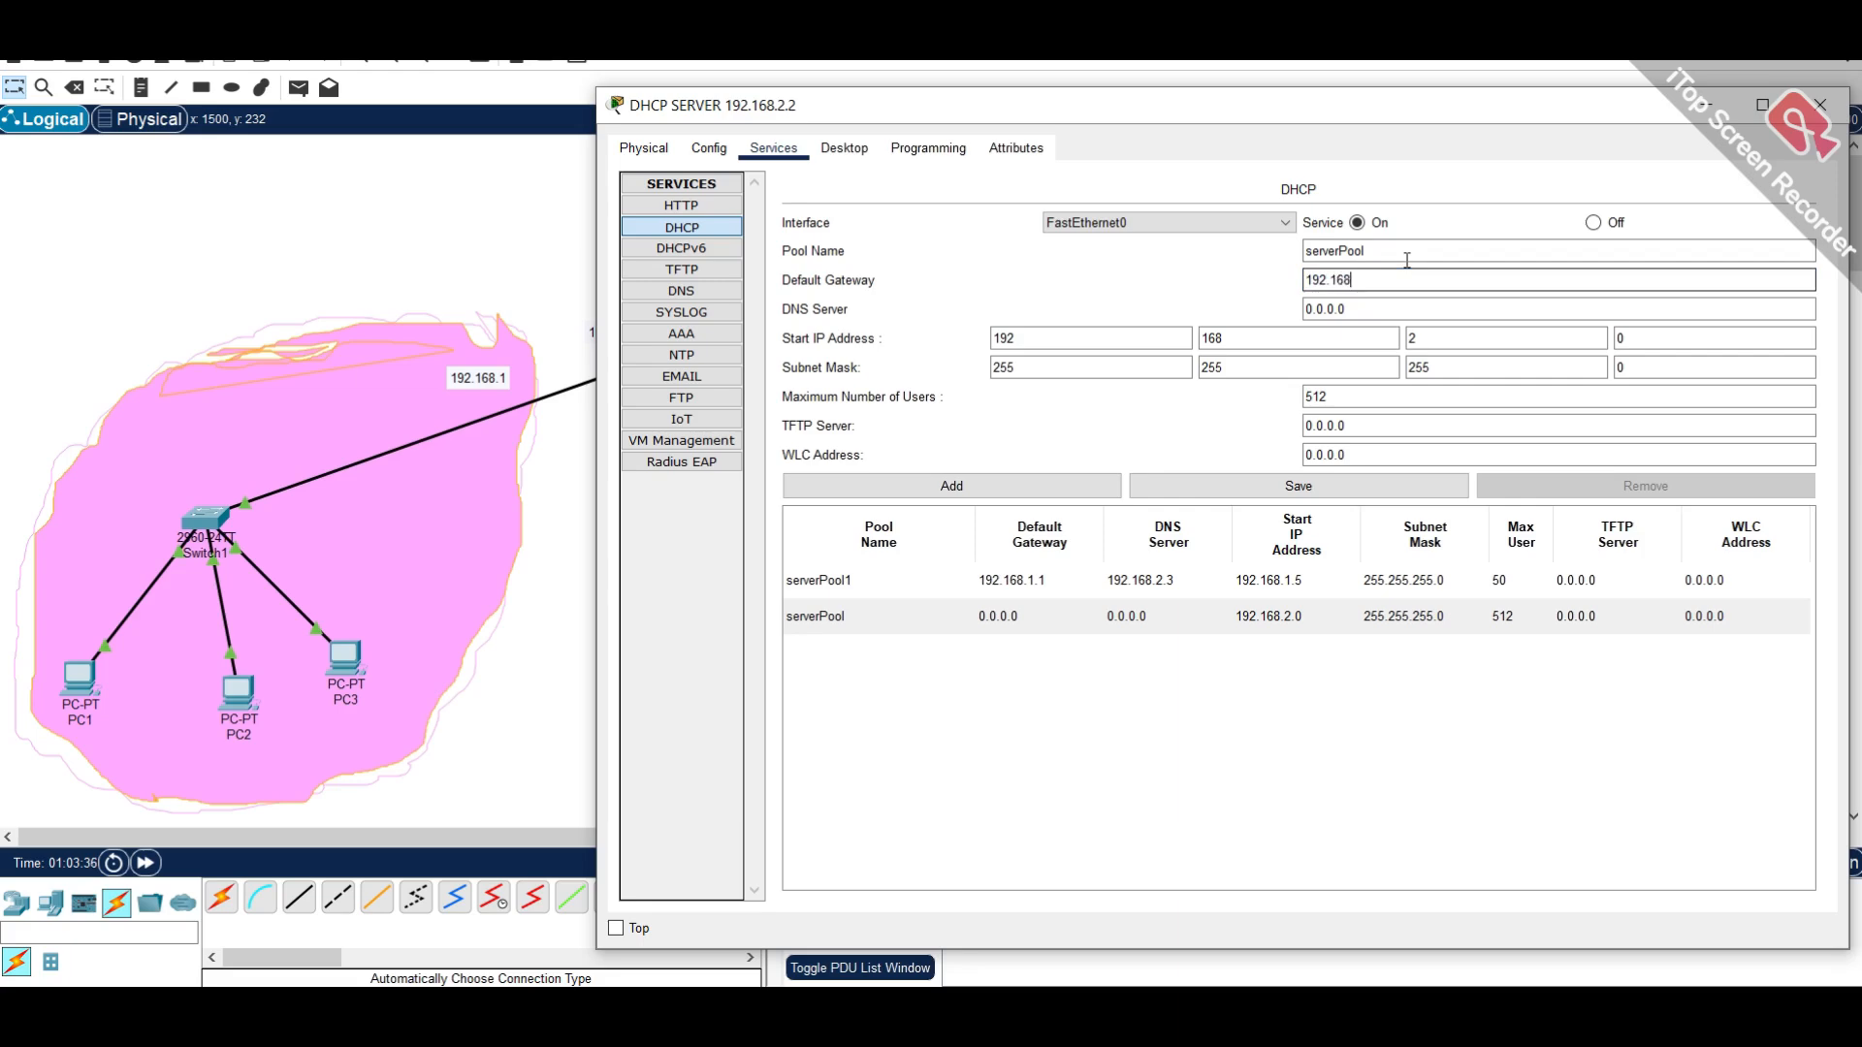
type(".2.1")
left_click_drag(1379, 117, 556, 117)
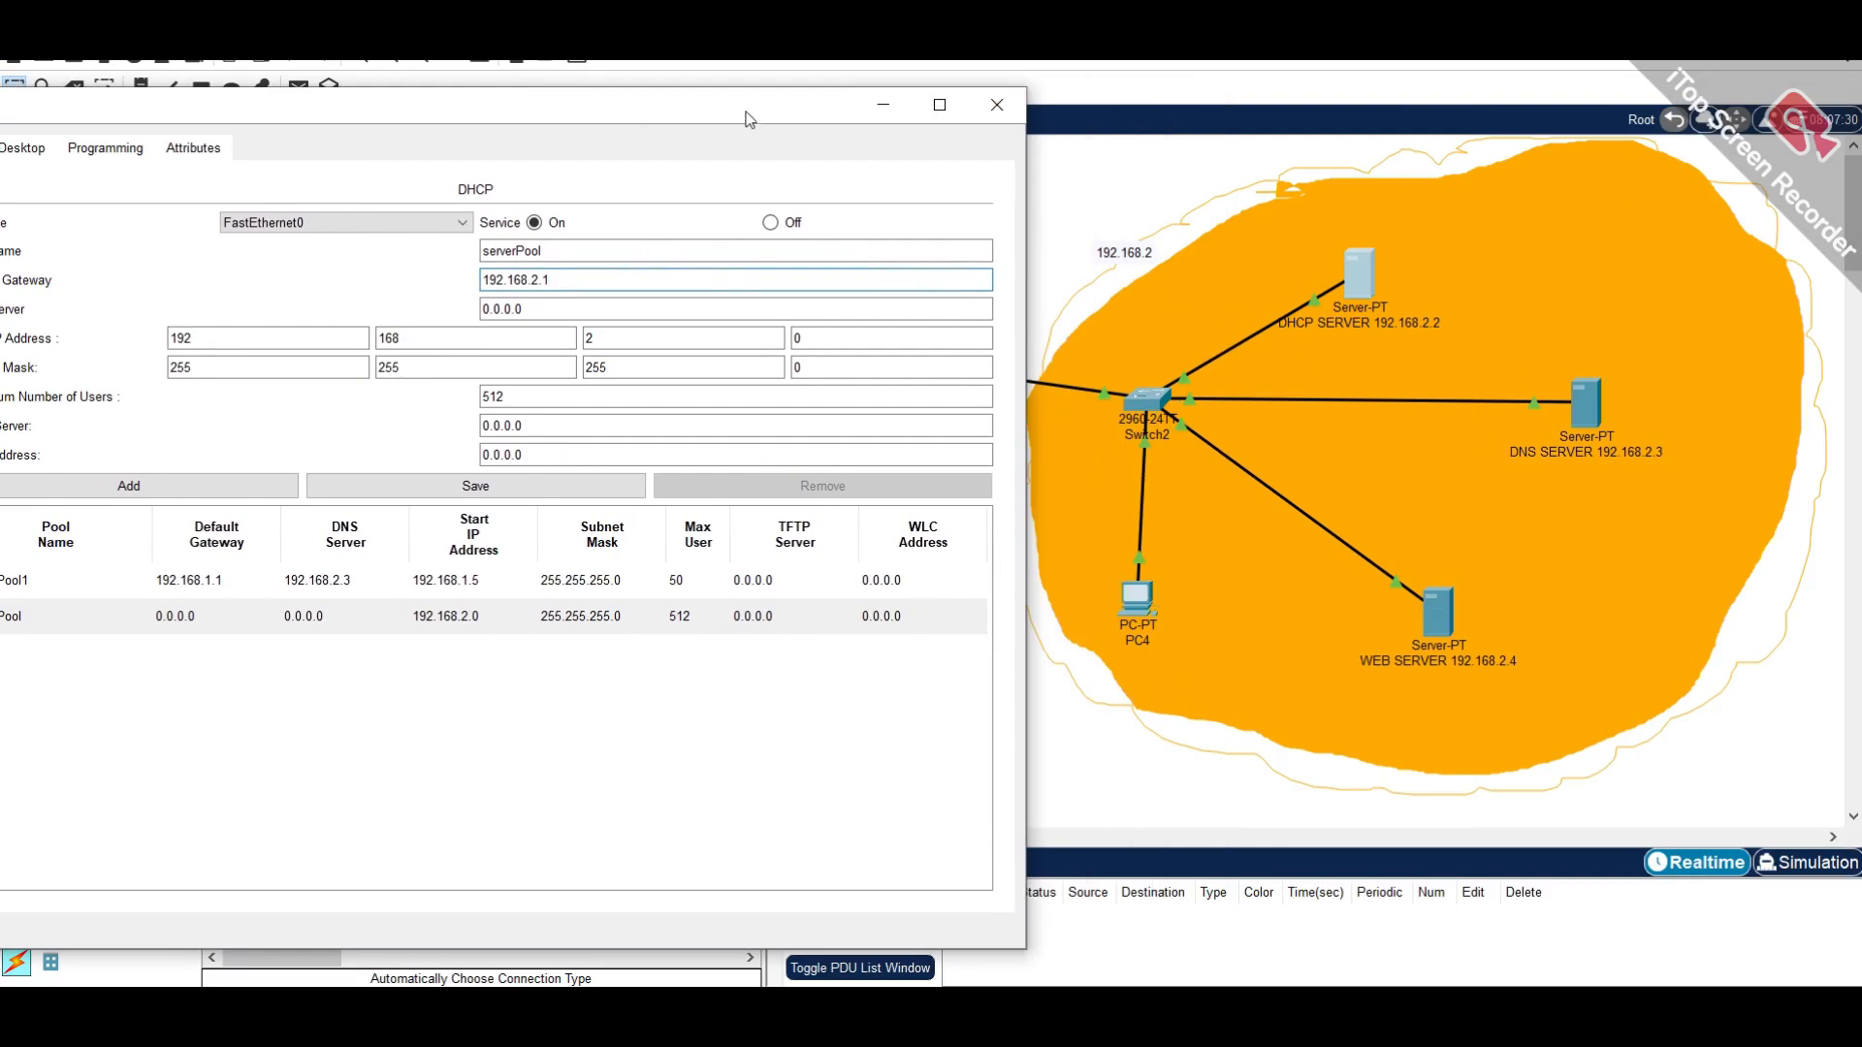
left_click_drag(749, 118, 922, 127)
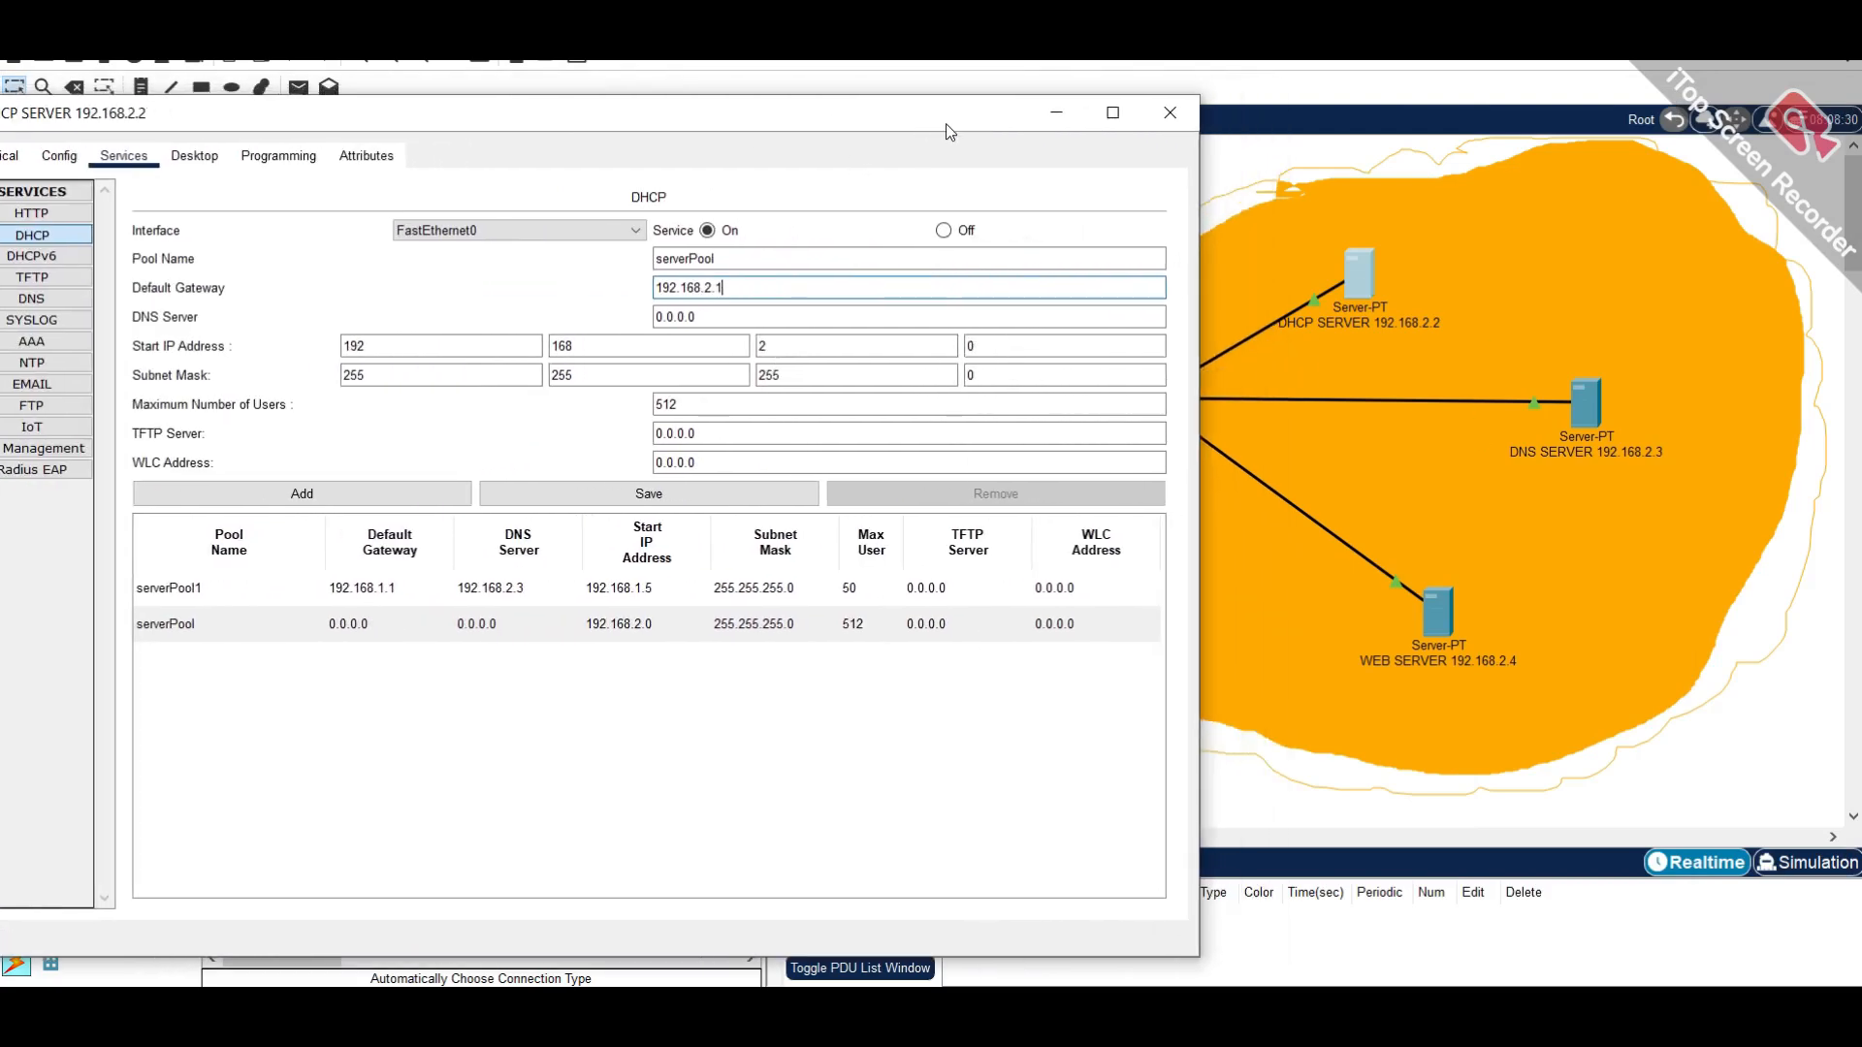
- Set the DNS server of serverPool to 192.168.2.3
key("Tab")
type("192.168.2.1")
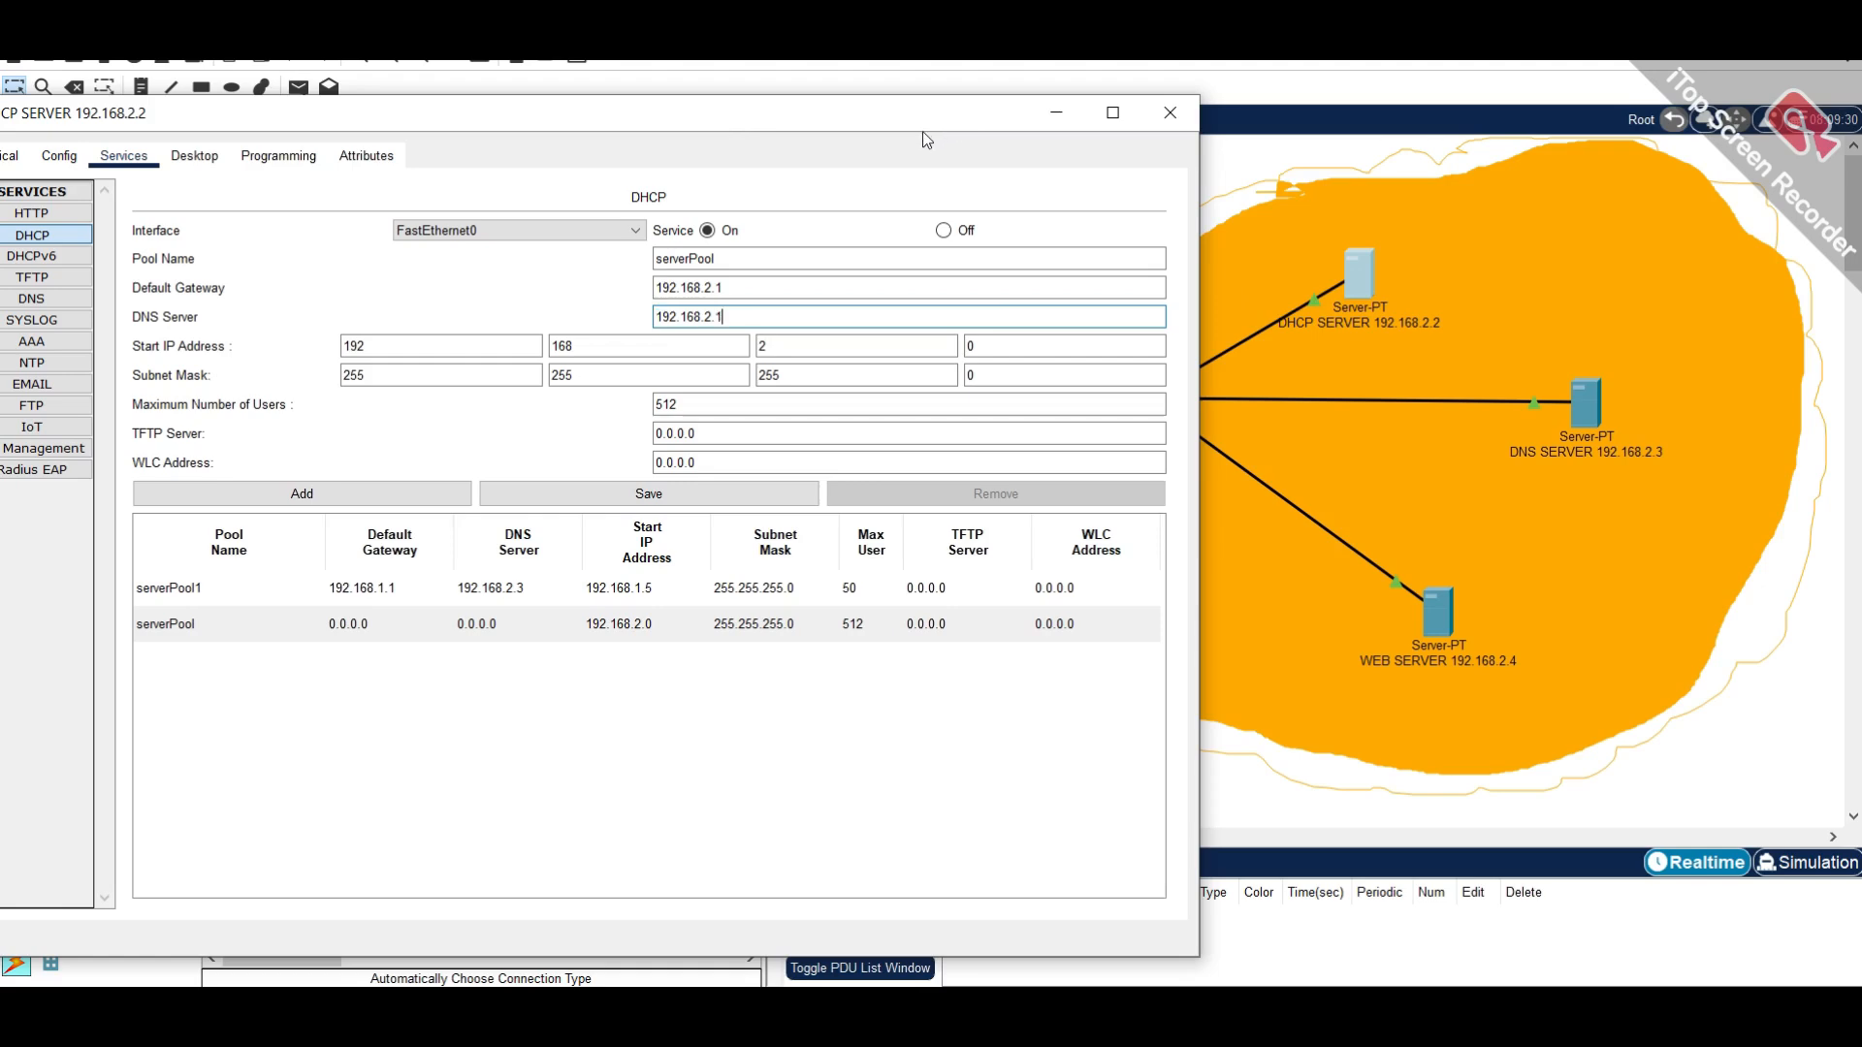
key("BackSpace")
type("3")
- Set the start IP address of serverPool to 192.168.2.10
key("Tab")
key("Tab")
key("Tab")
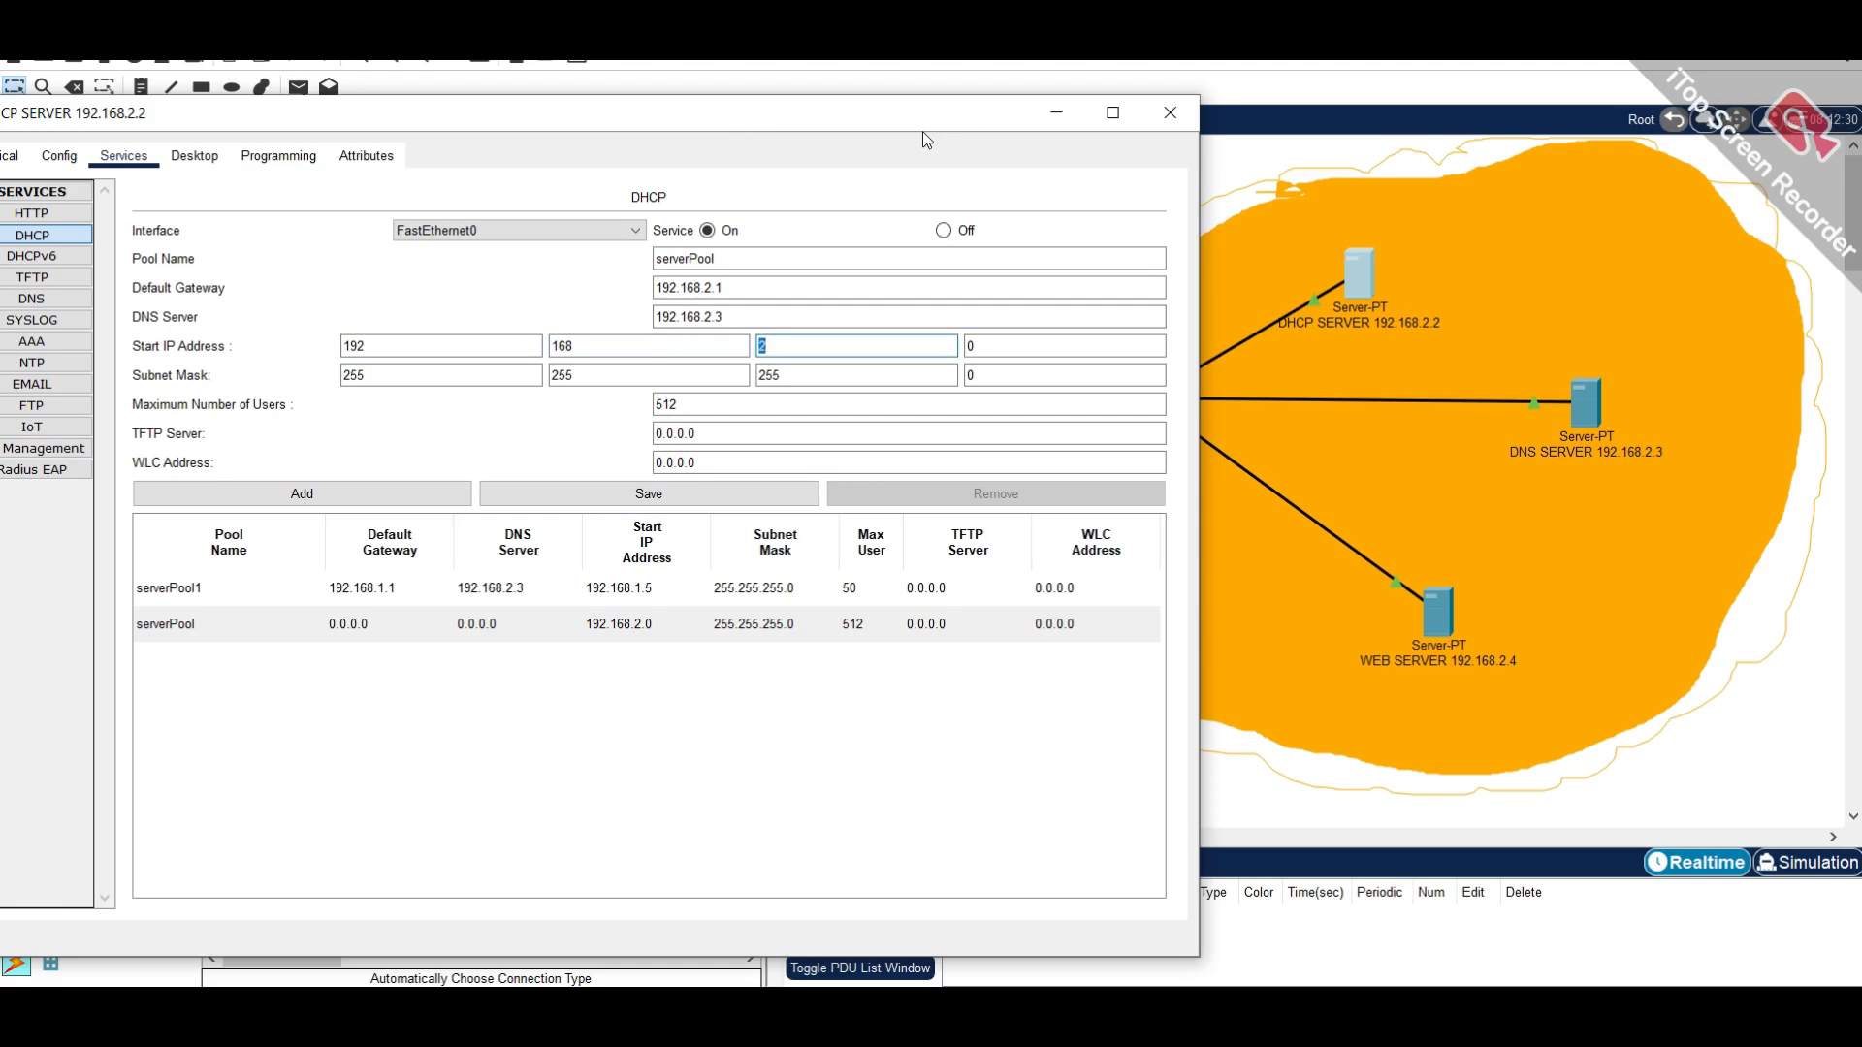
key("Tab")
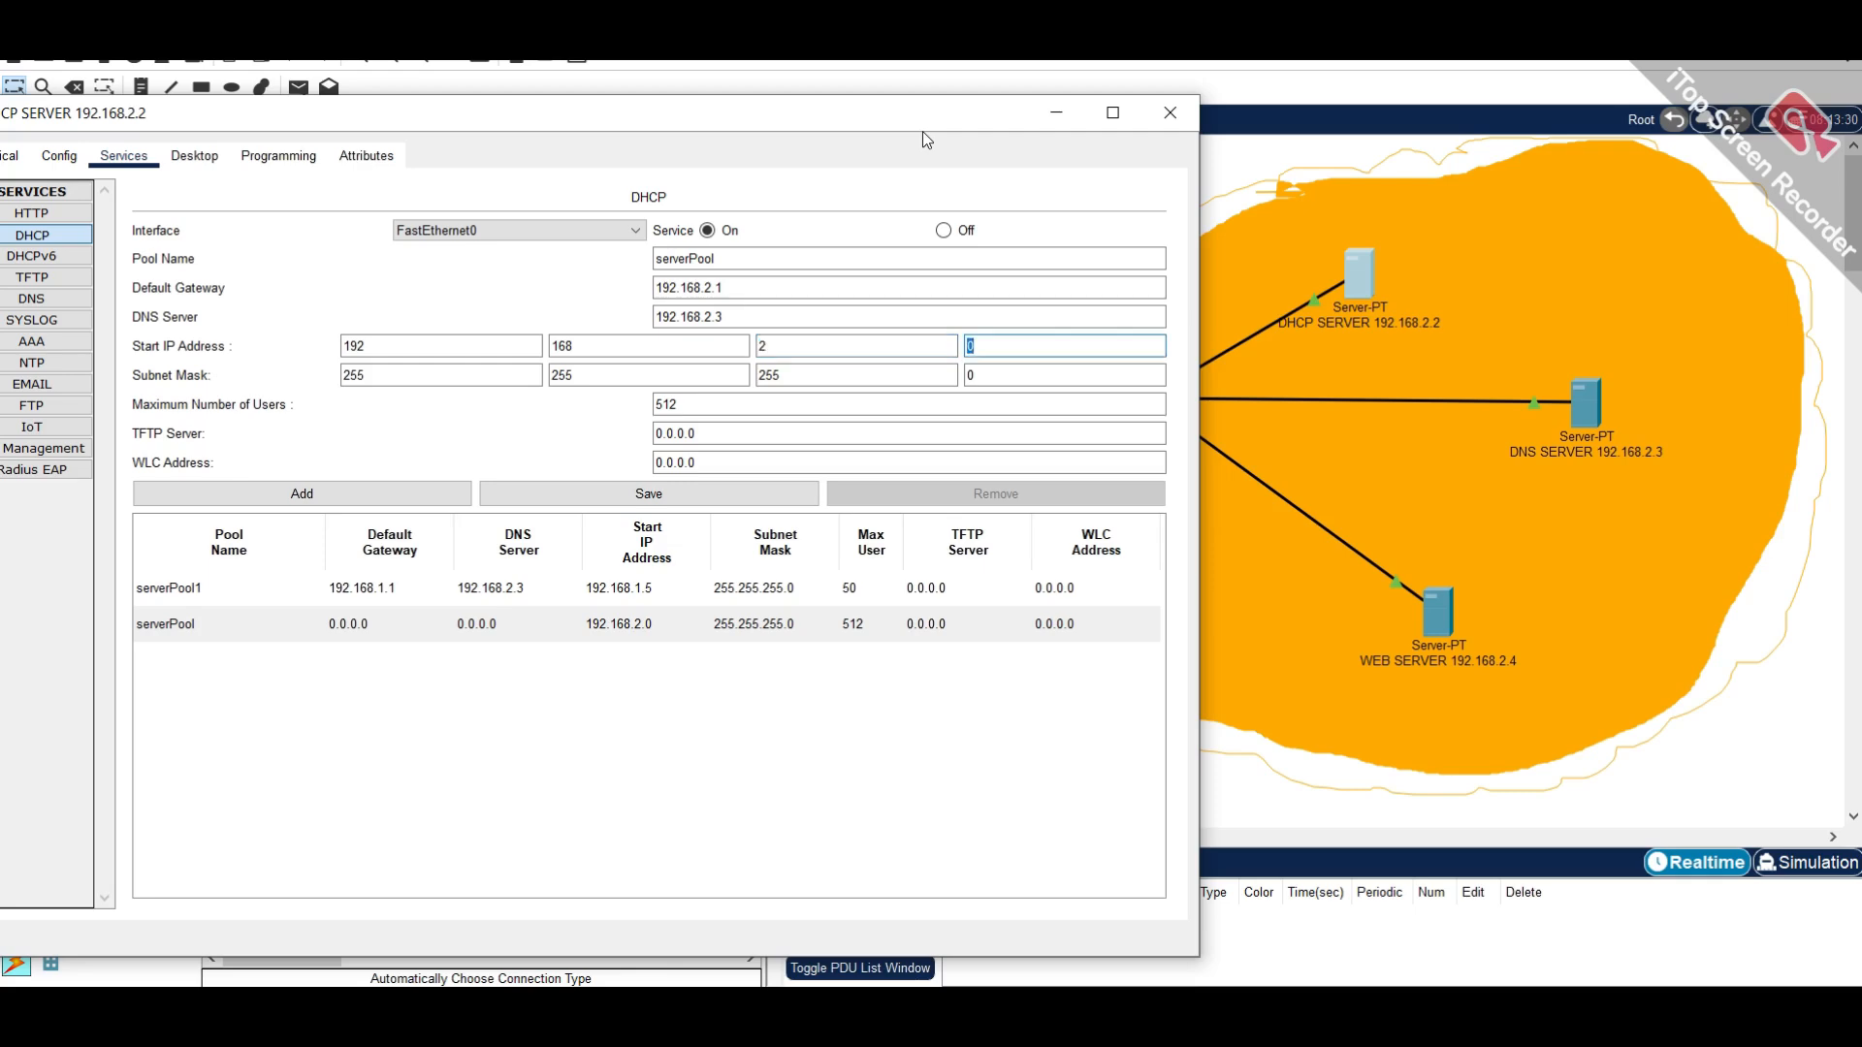
type("10")
- Limit serverPool to a maximum of 50 users and save the pool's changes
key("Tab")
key("Tab")
key("Tab")
key("Tab")
key("Tab")
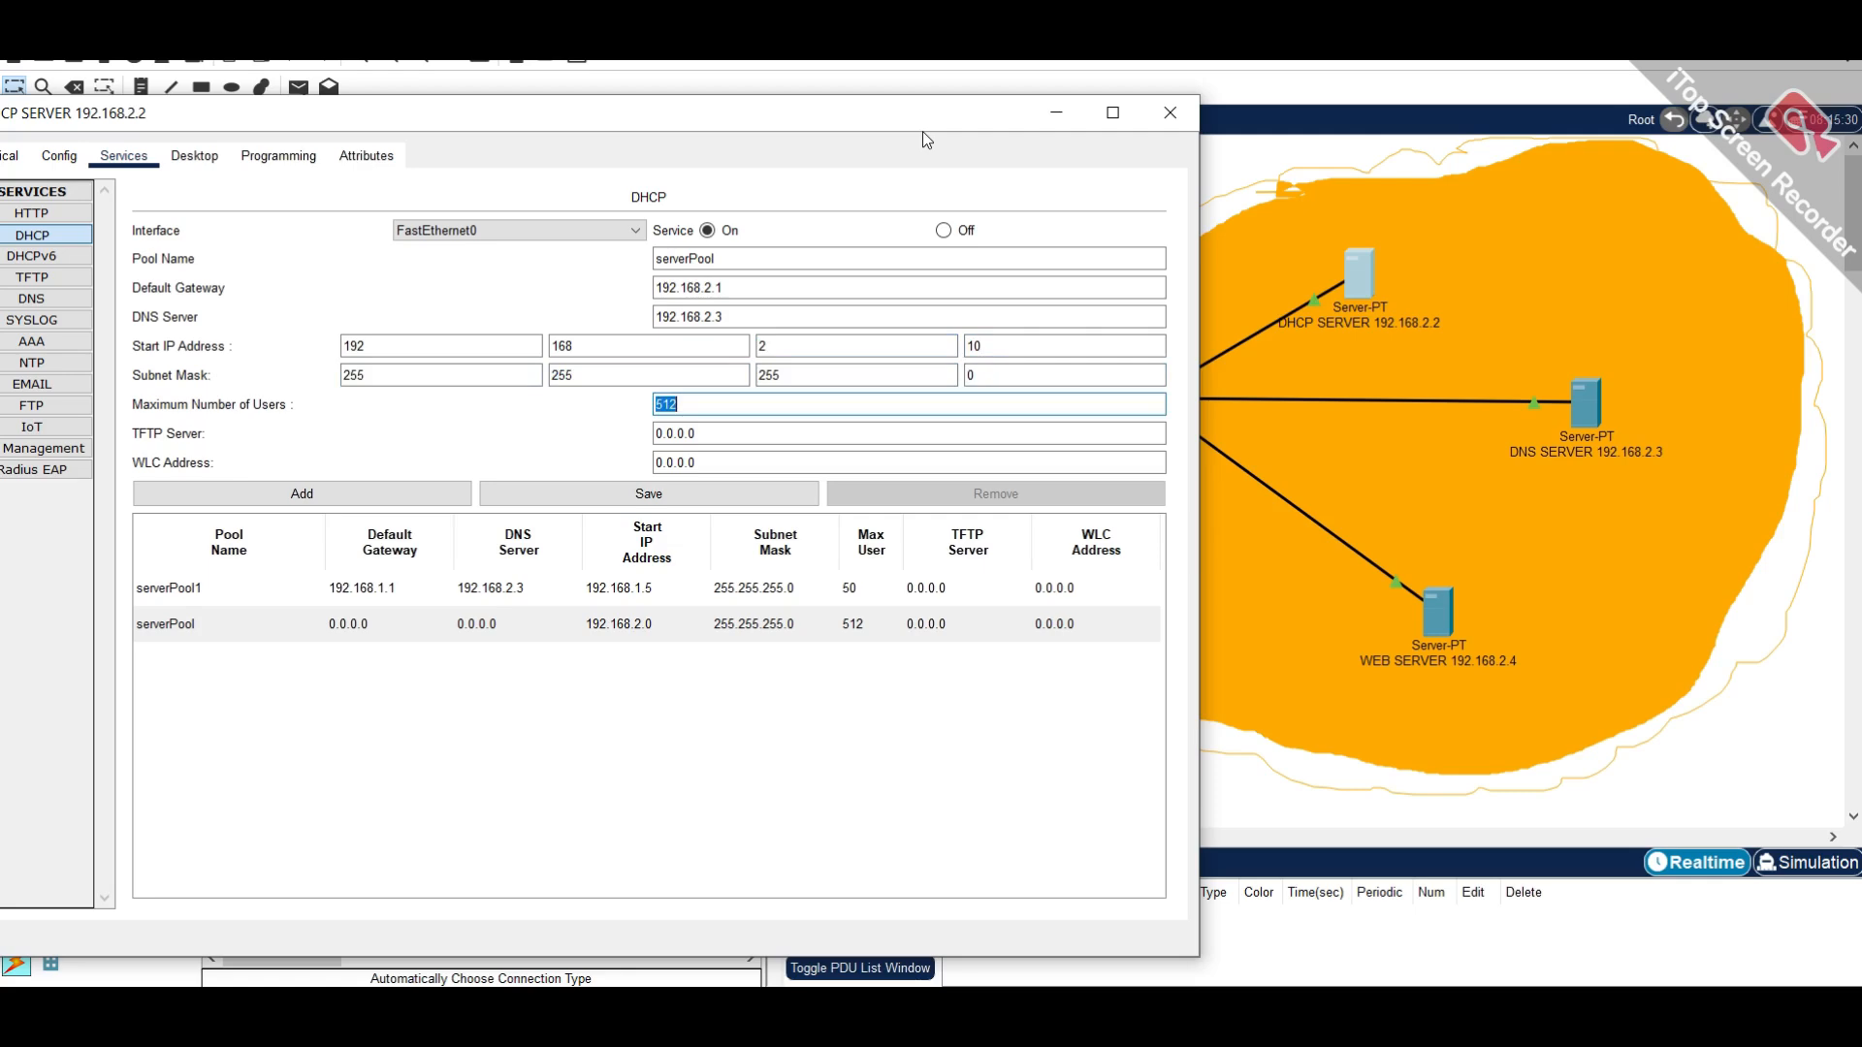
type("50")
left_click(756, 500)
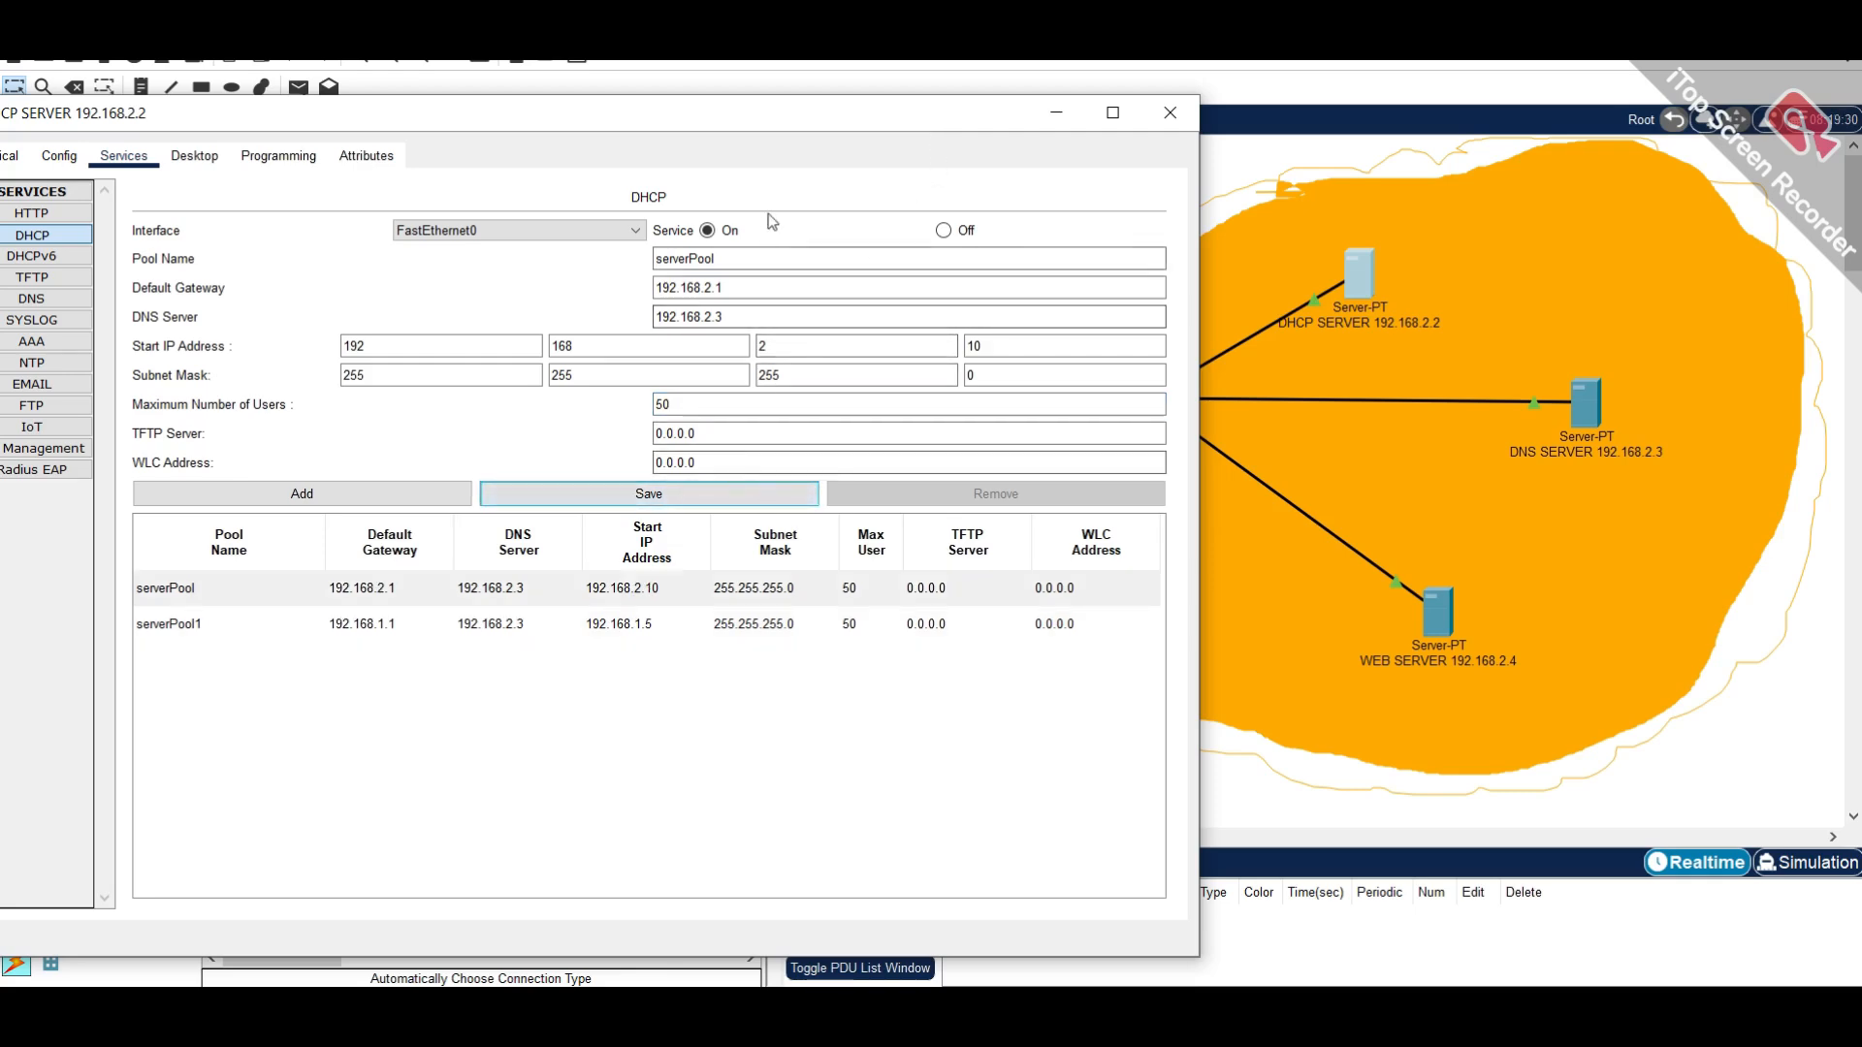
- Review the settings of serverPool and serverPool1 and save each pool again
left_click_drag(785, 116, 938, 114)
left_click(795, 587)
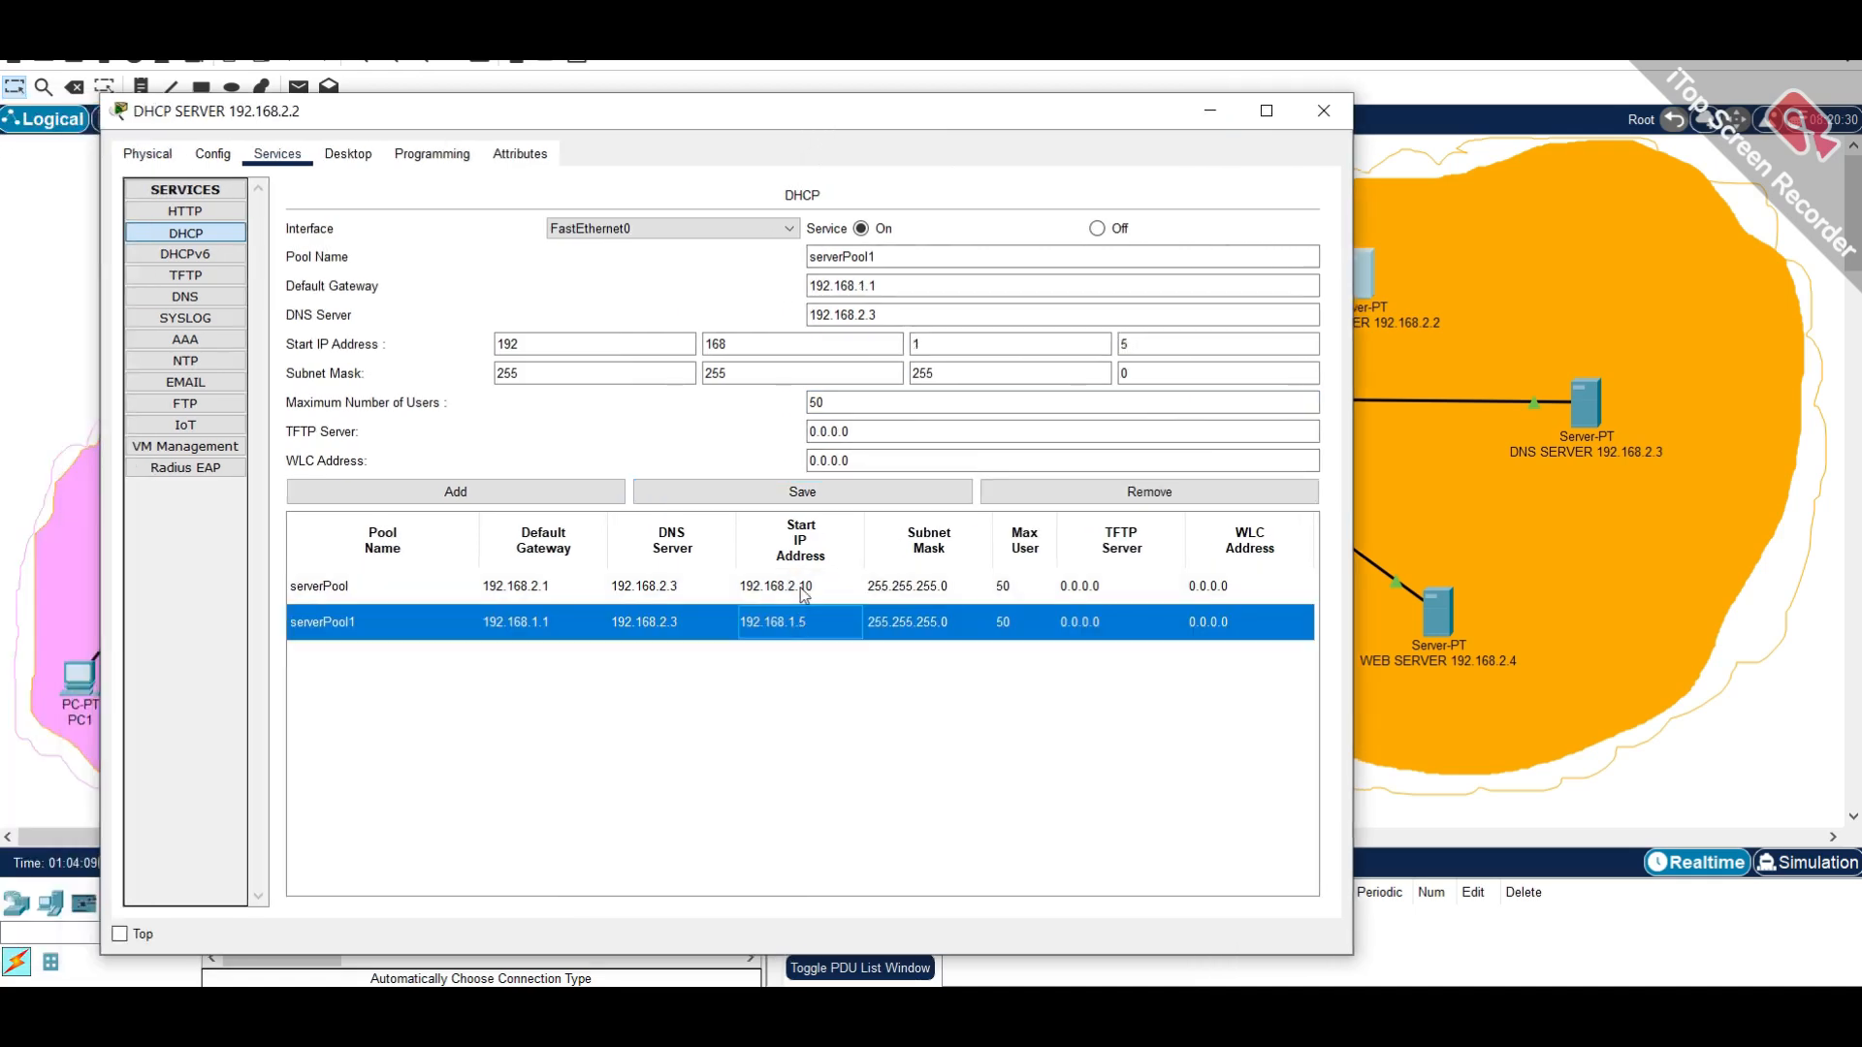
left_click(808, 622)
left_click(729, 594)
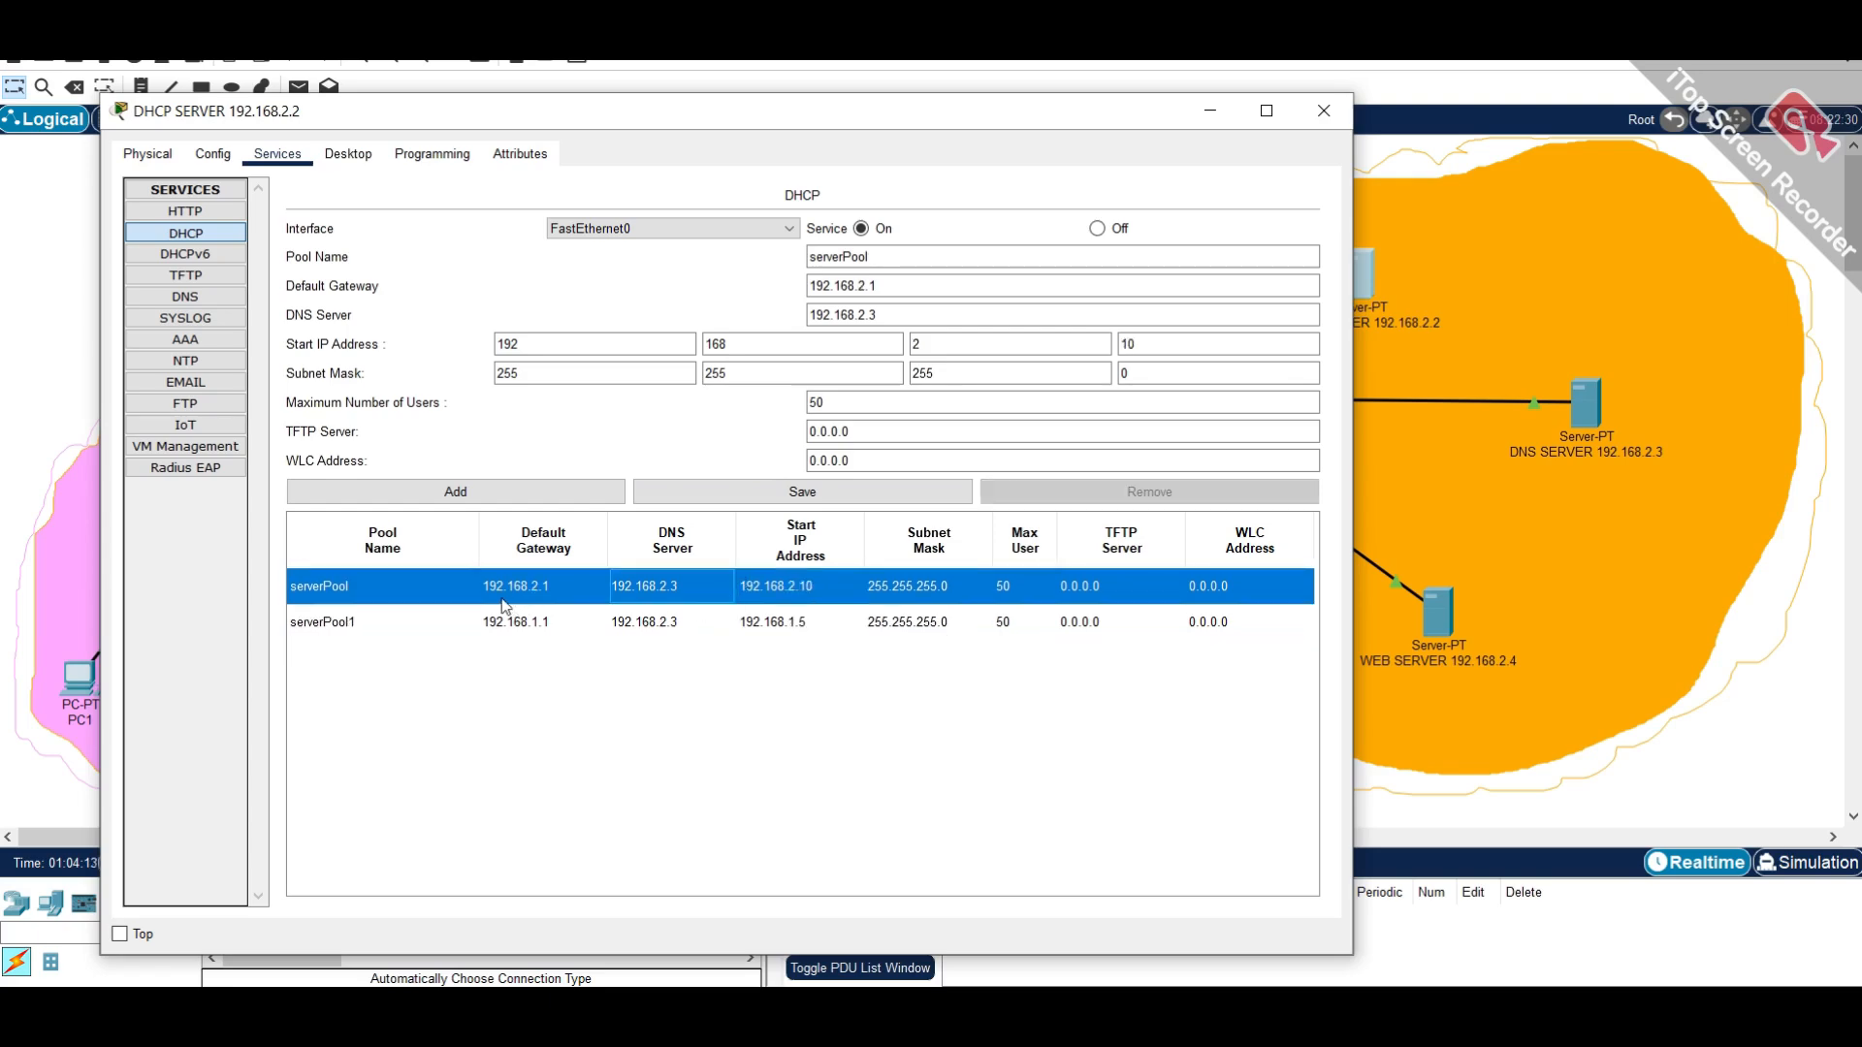
left_click(826, 494)
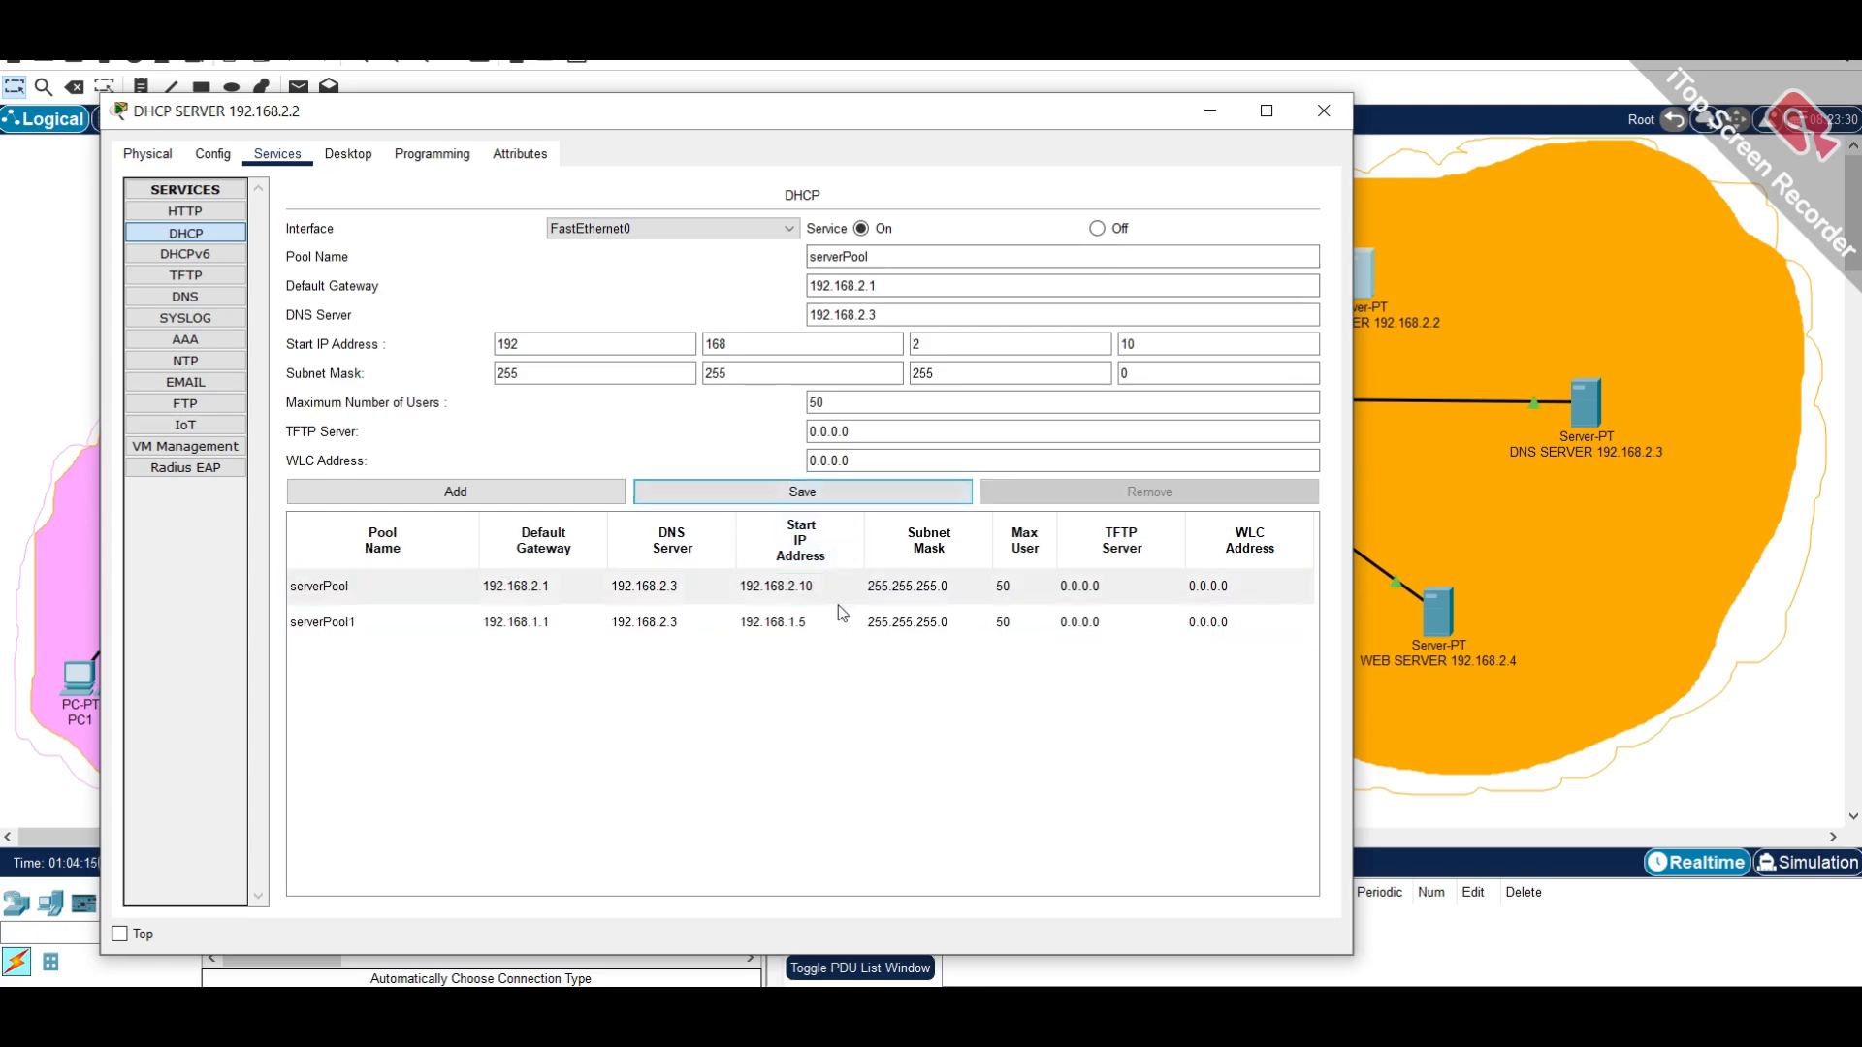
left_click(842, 621)
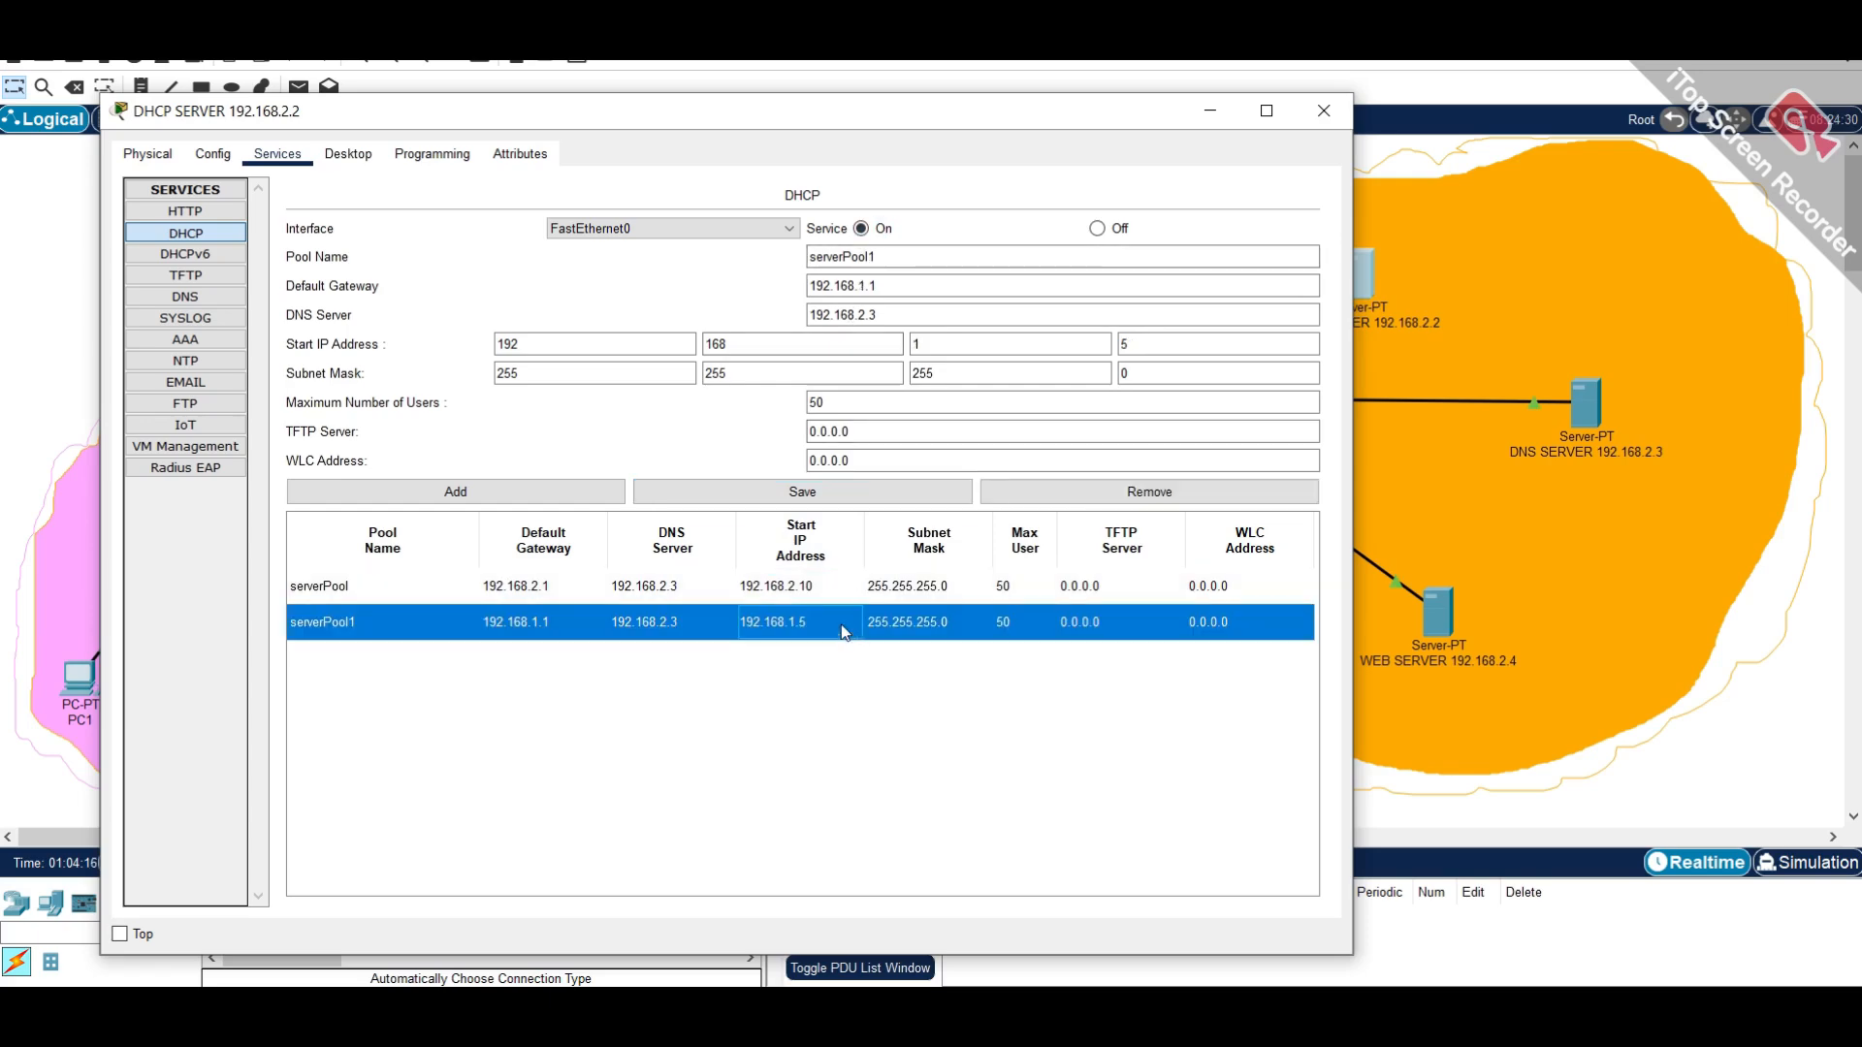
left_click(853, 500)
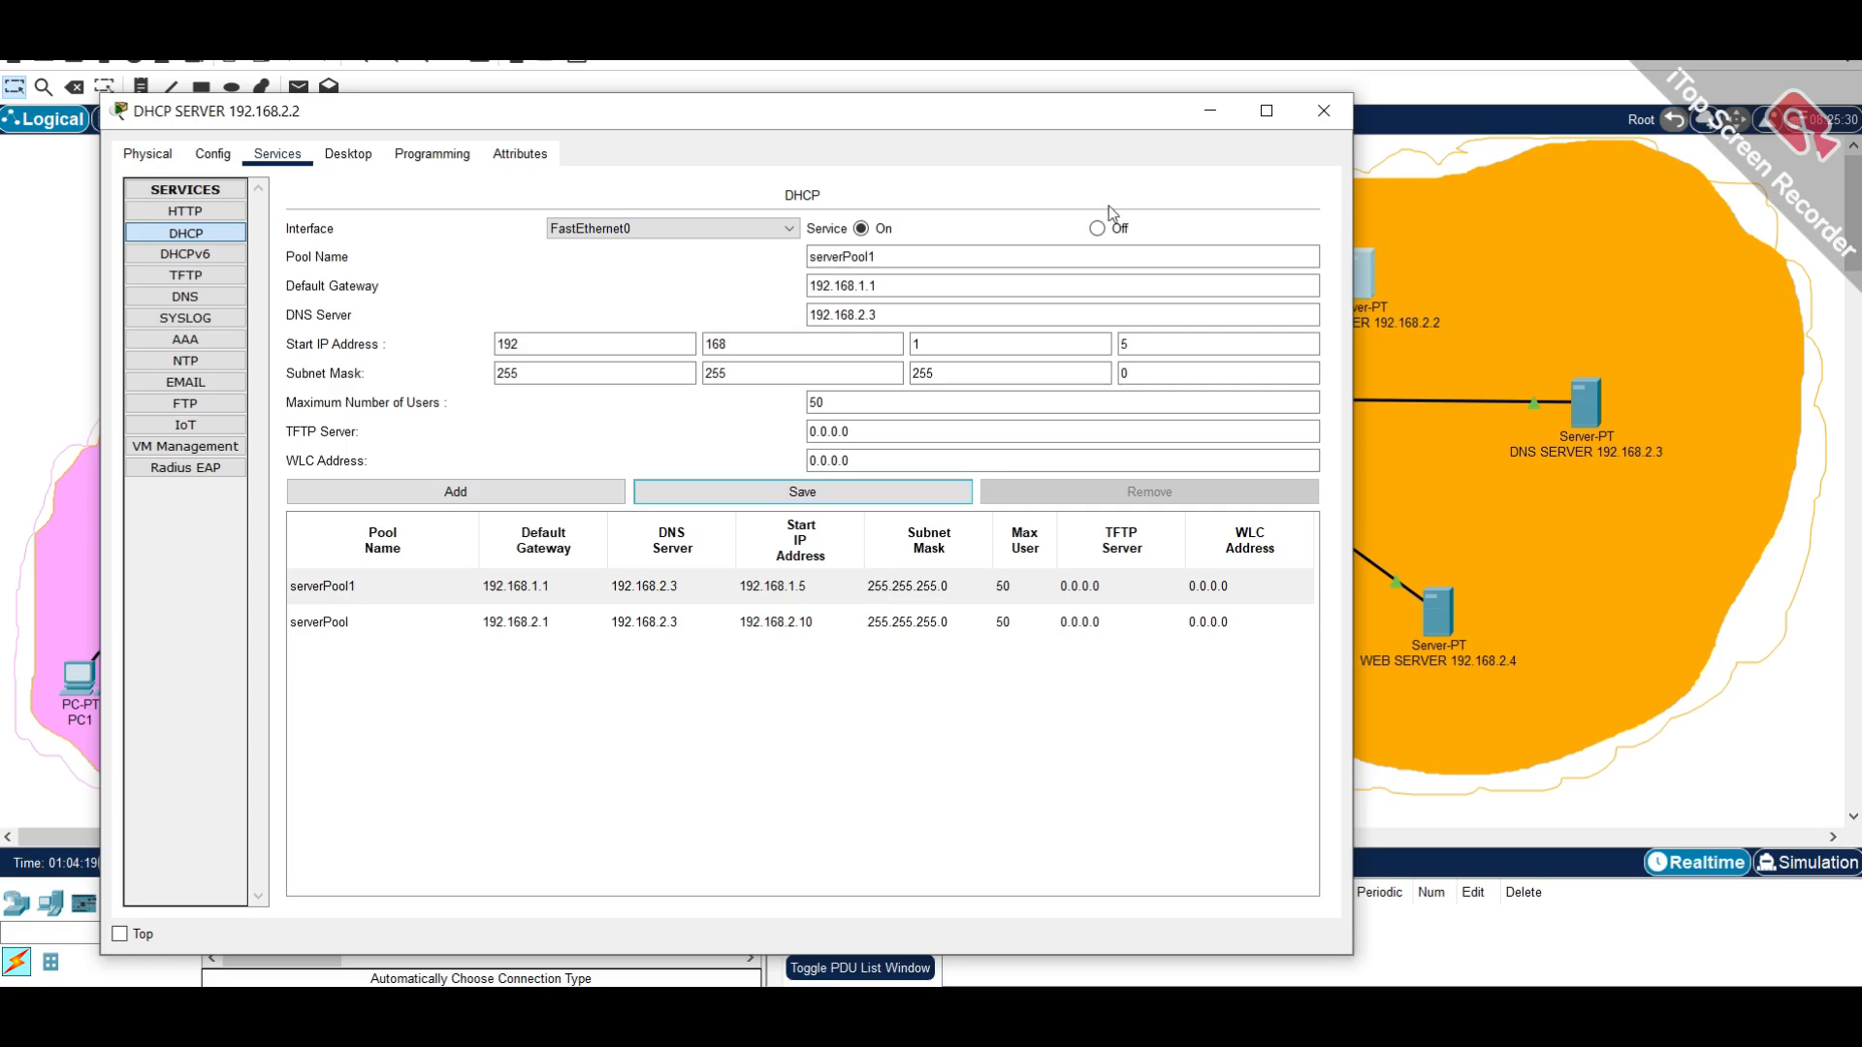
- Close the DHCP server's configuration window
left_click_drag(1049, 116, 1162, 88)
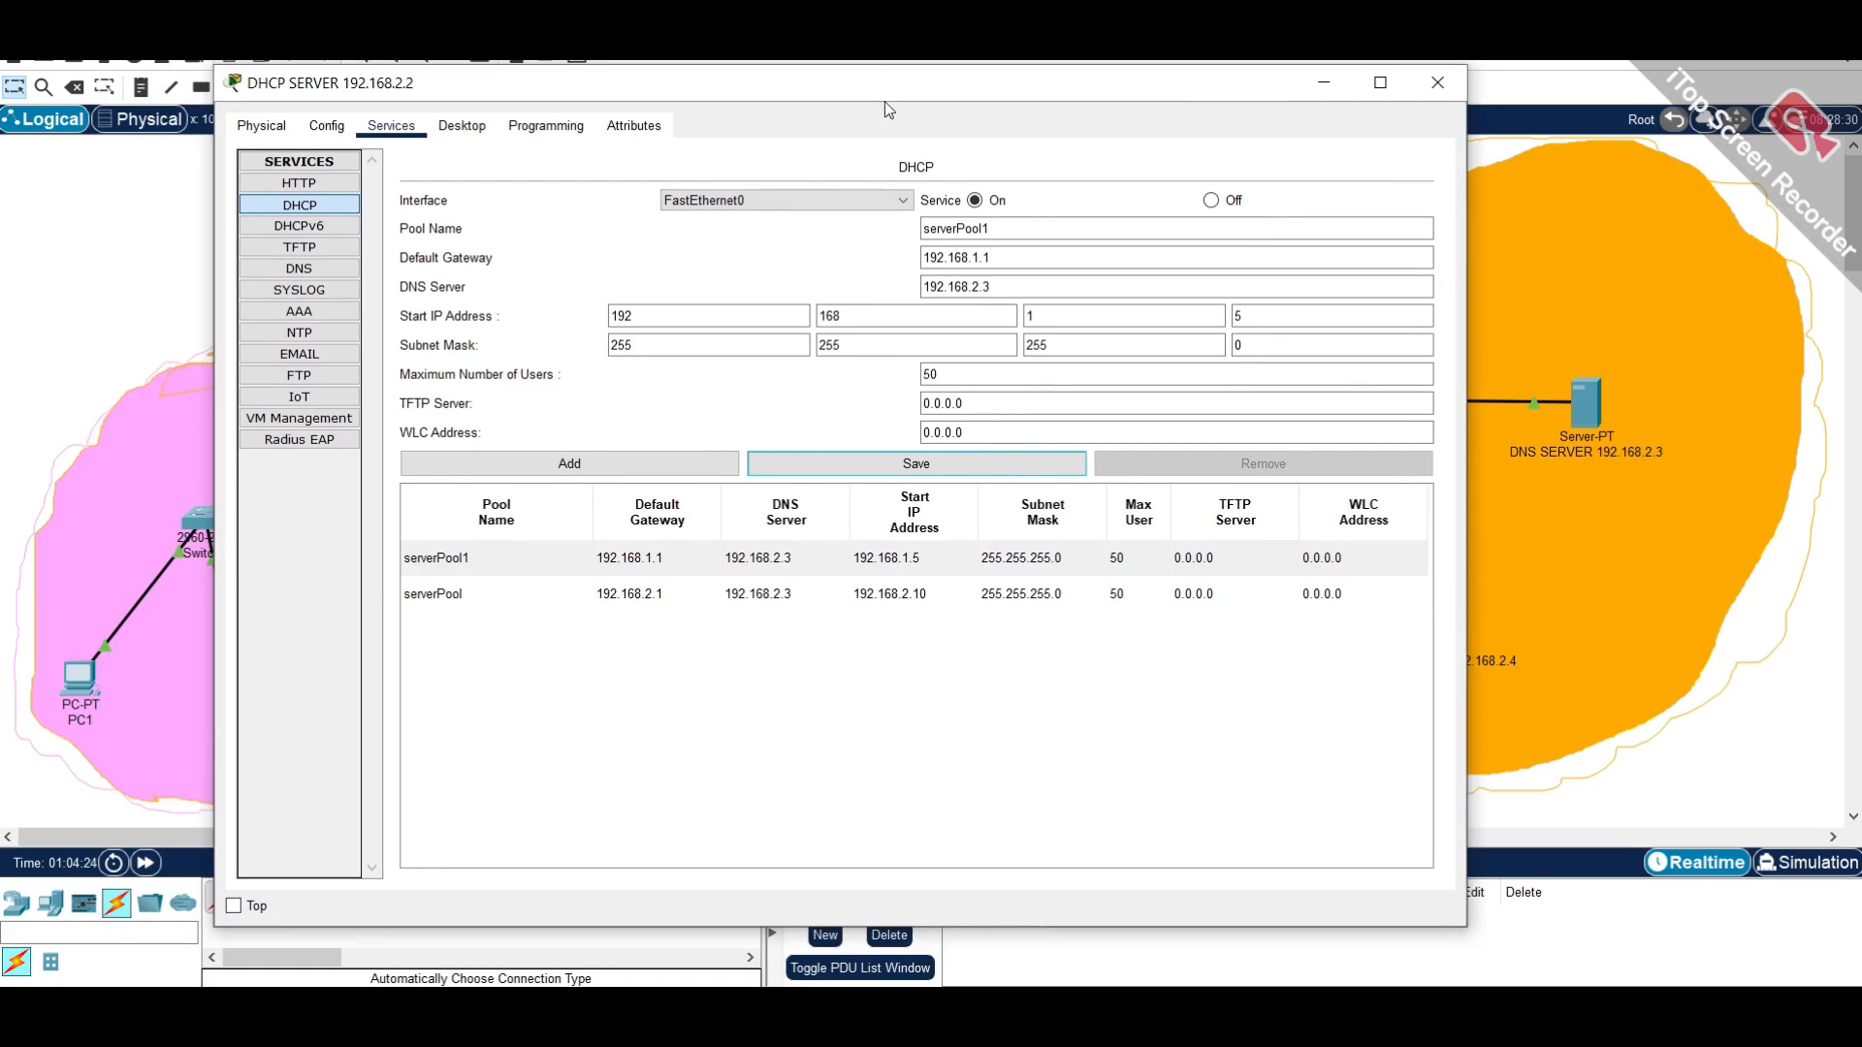
left_click_drag(884, 101, 982, 155)
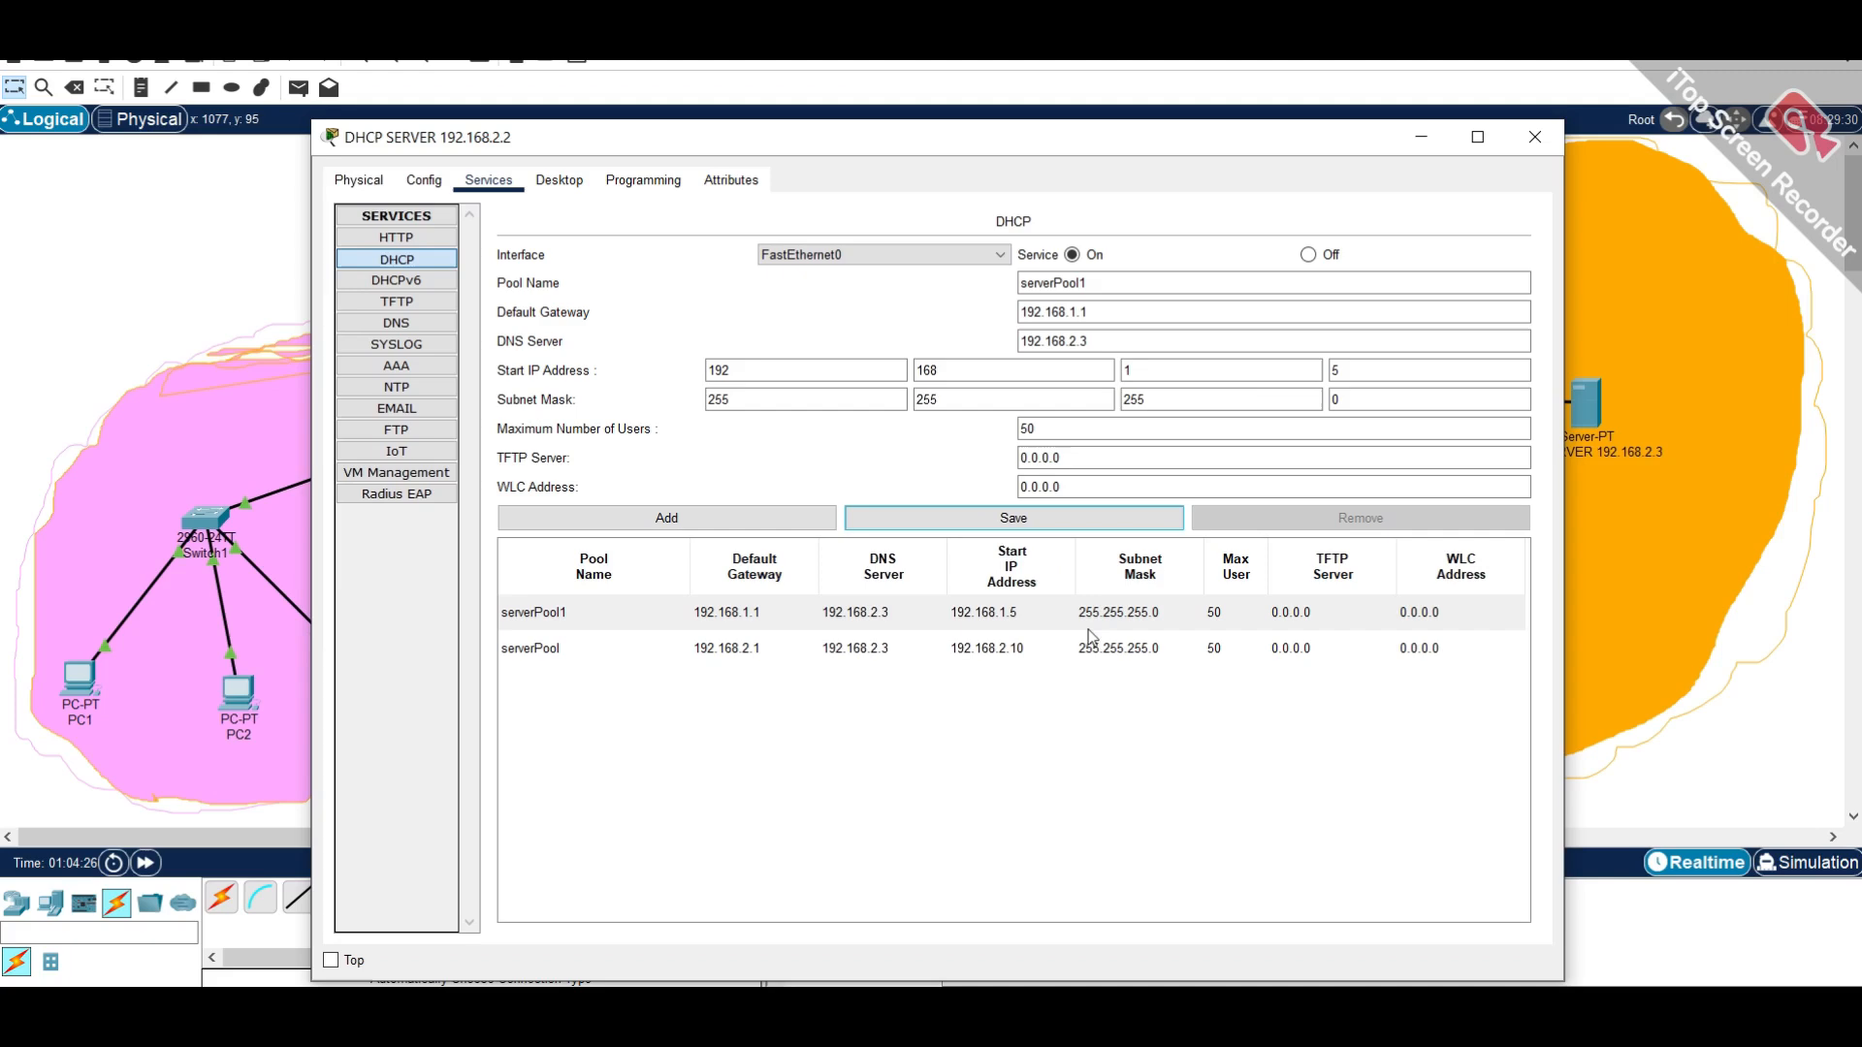
left_click(1530, 141)
left_click(87, 683)
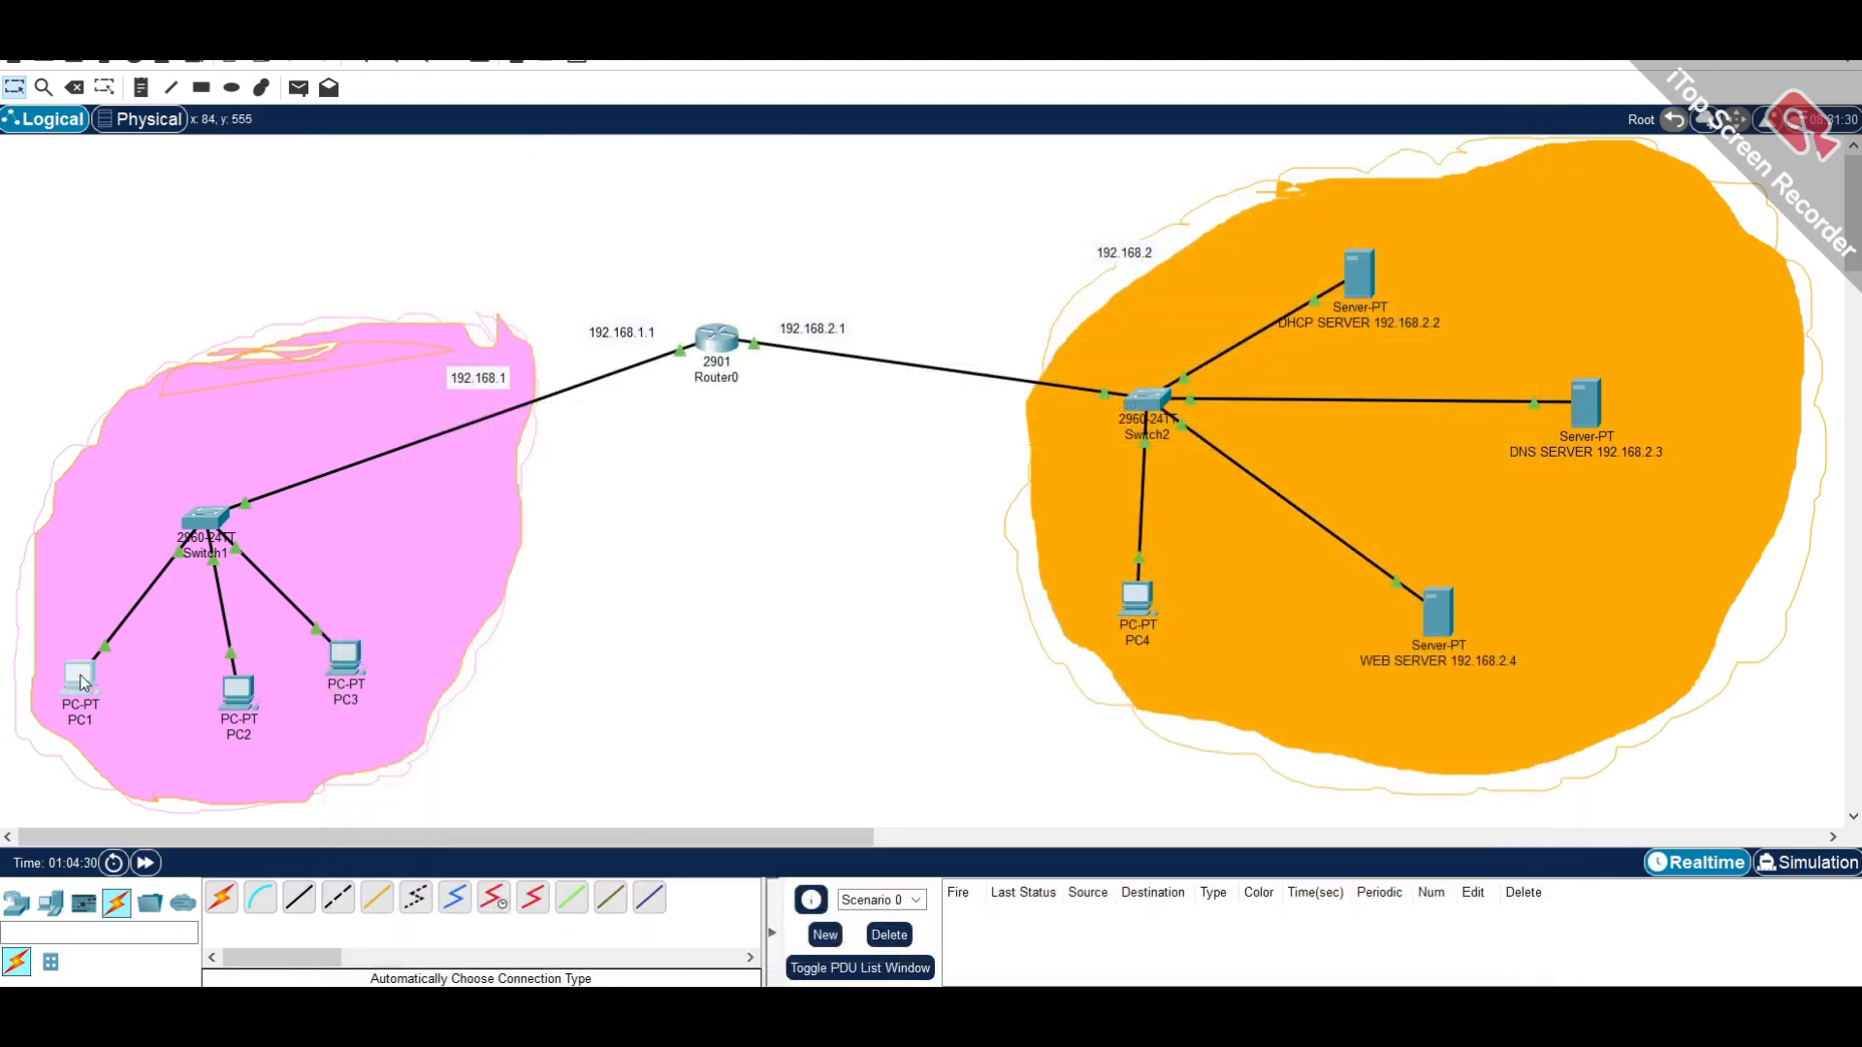
left_click(775, 189)
left_click(826, 185)
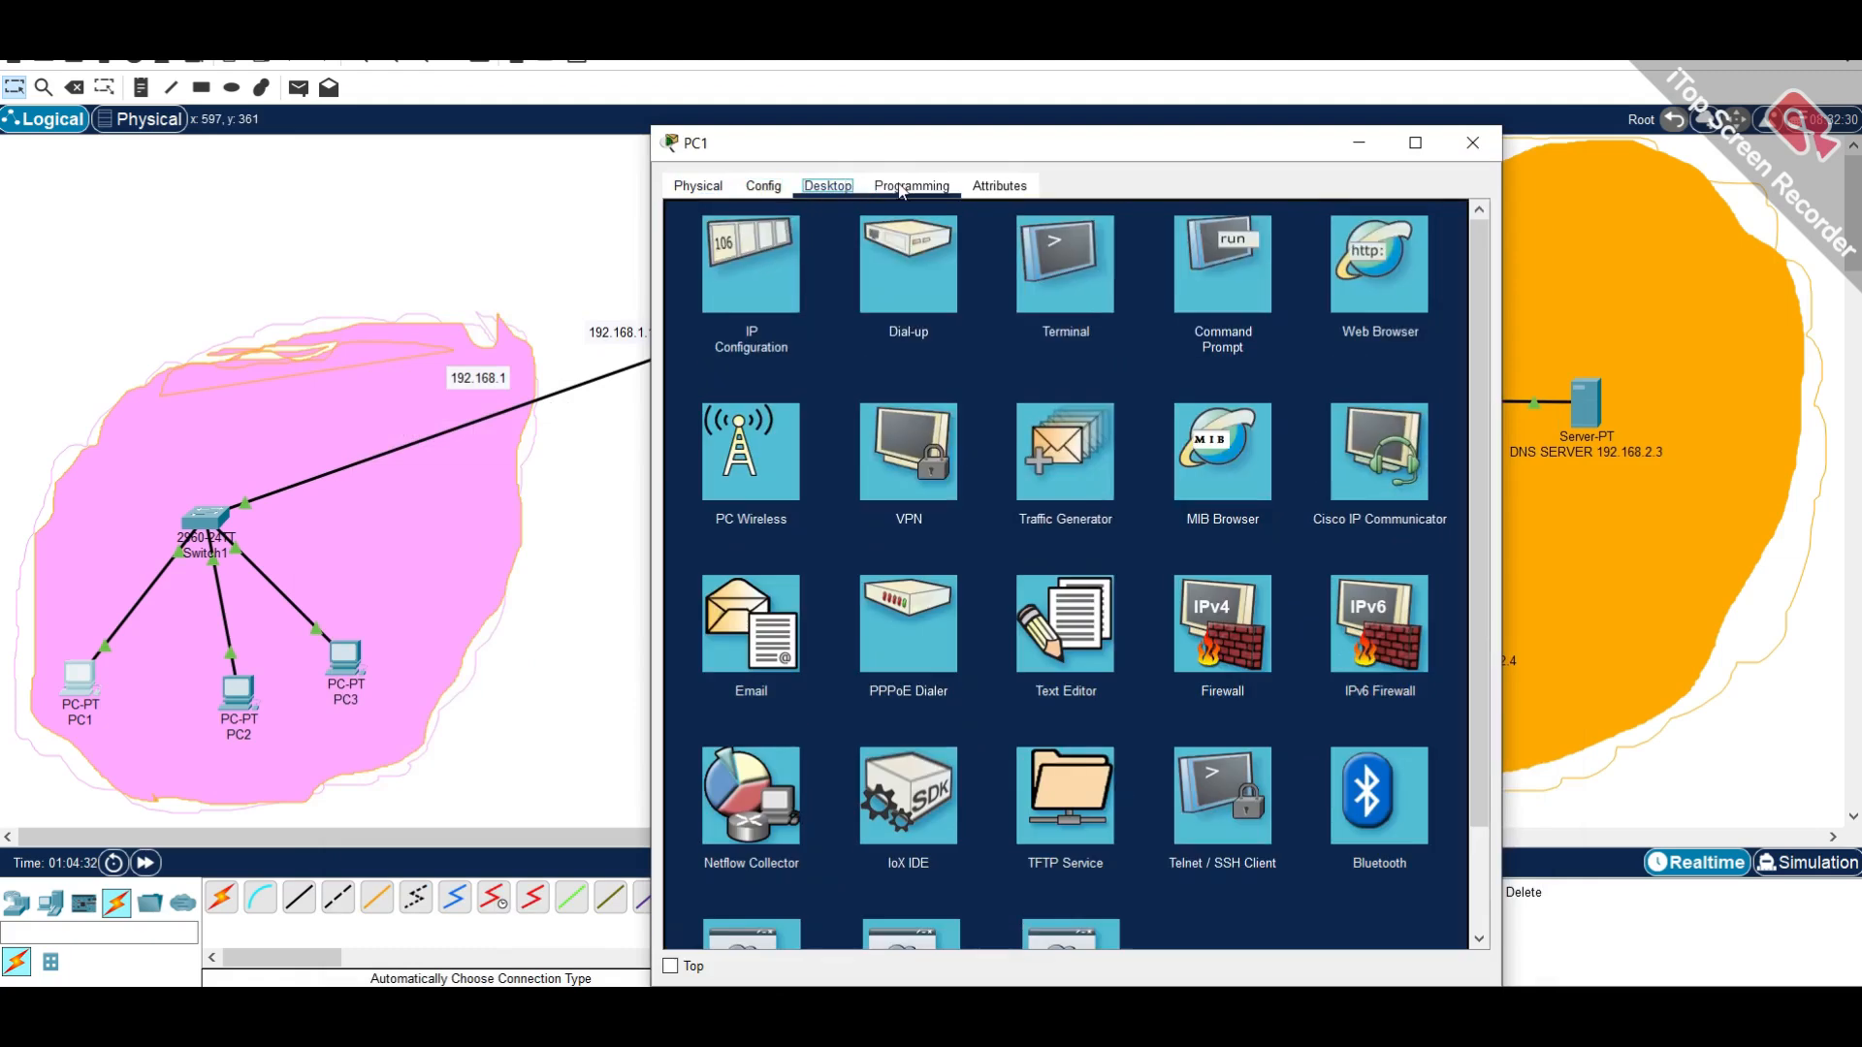
left_click_drag(1195, 149, 1376, 204)
left_click_drag(1243, 217, 935, 226)
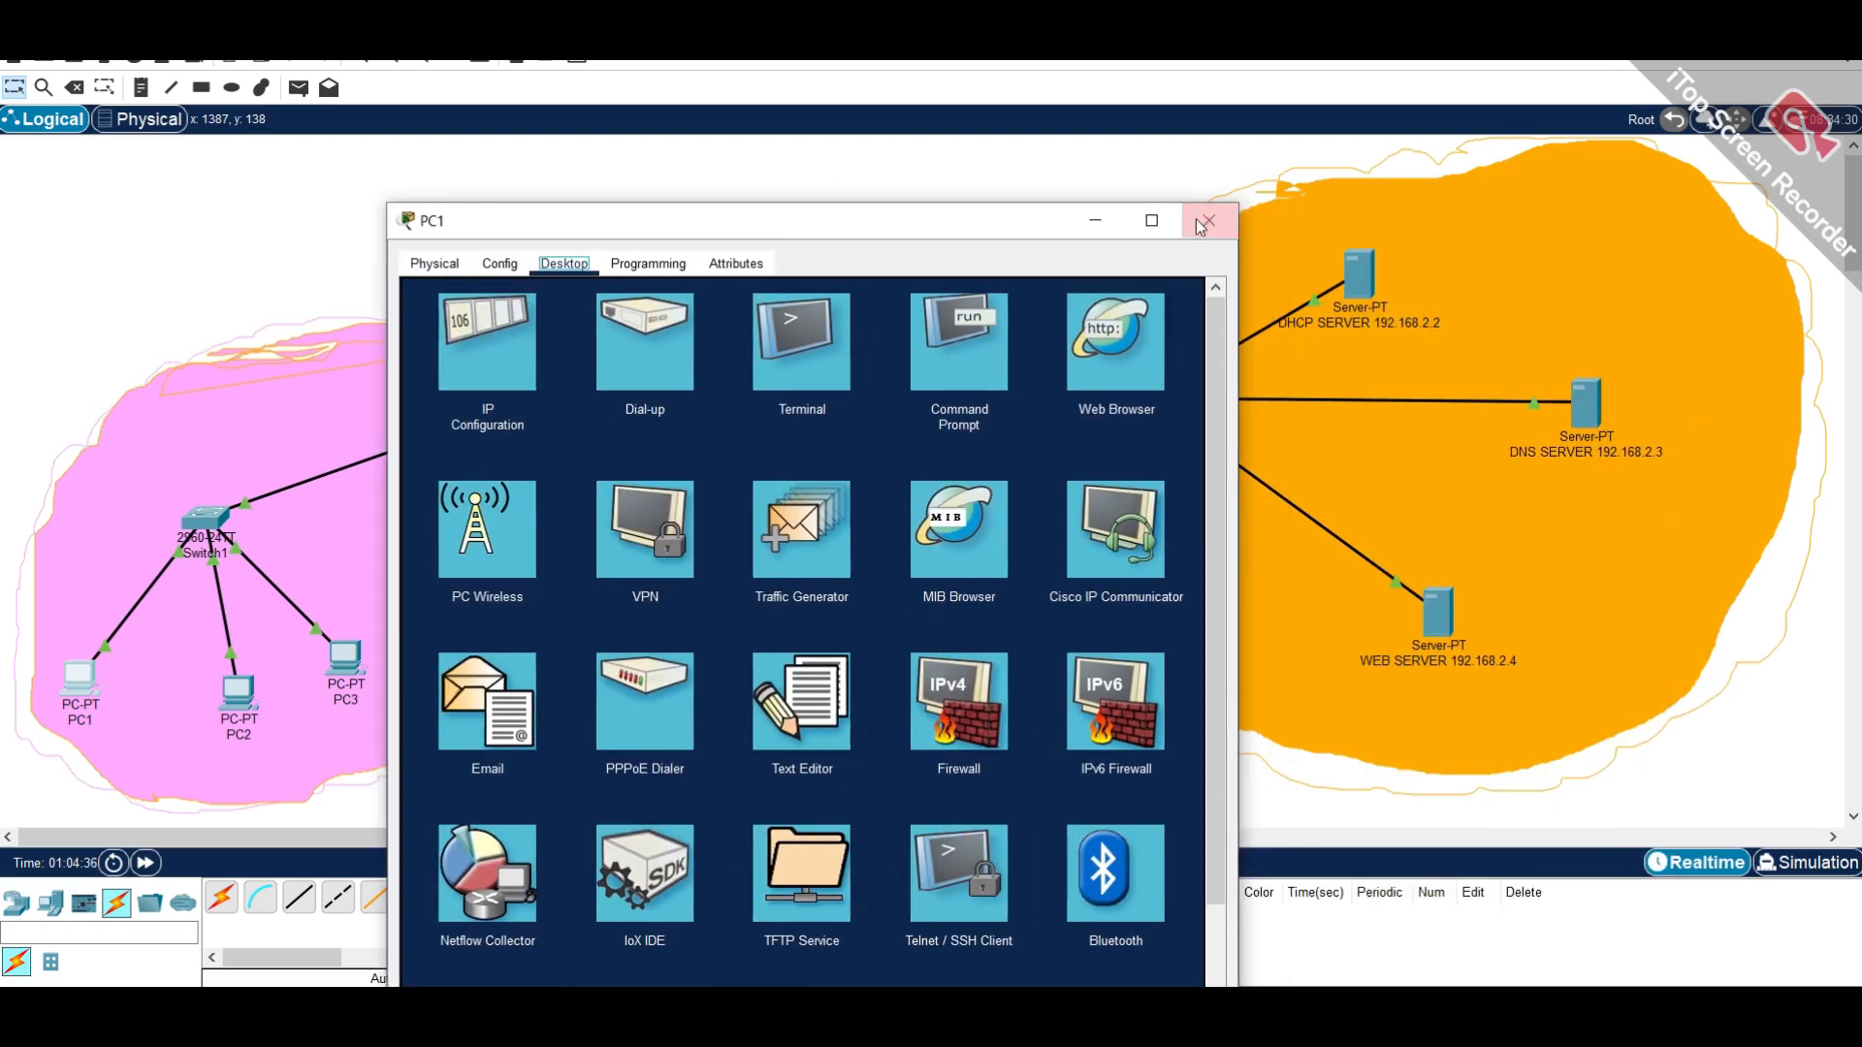
left_click(1203, 224)
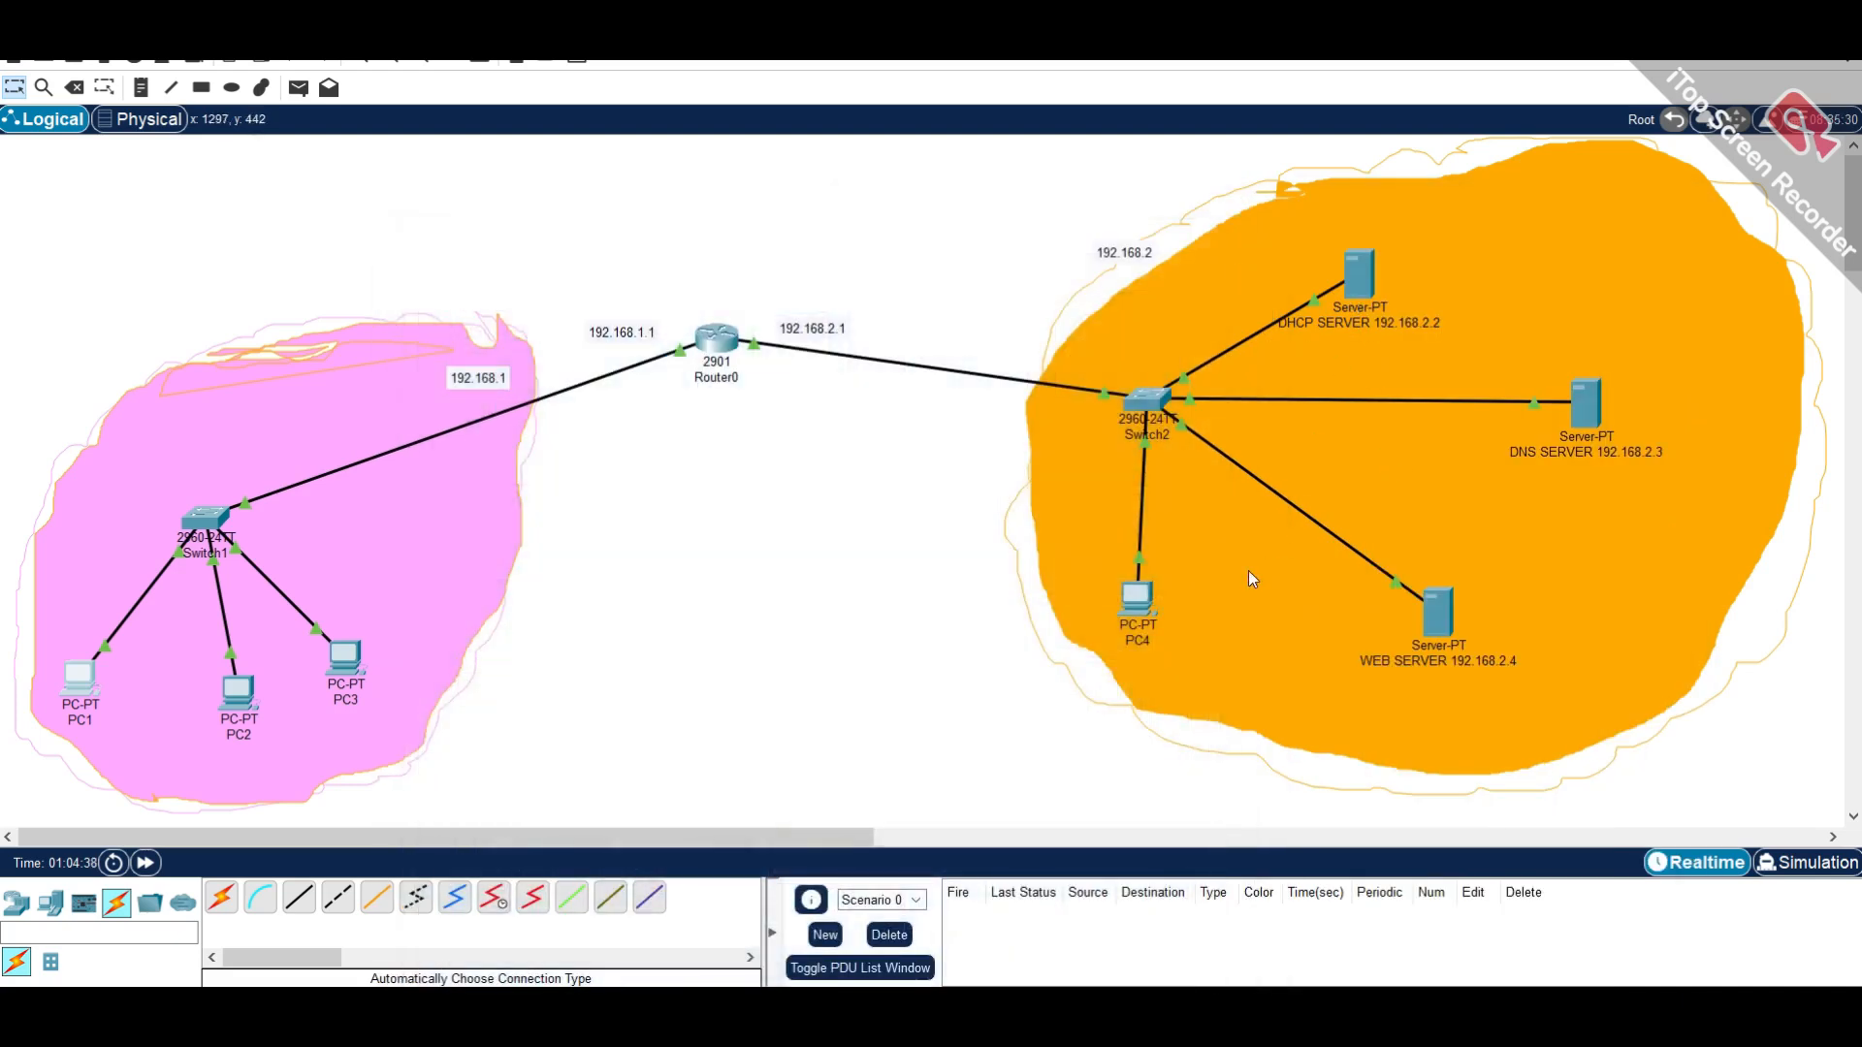
- Open the configuration window of PC4 in the 192.168.2 network
left_click(1137, 602)
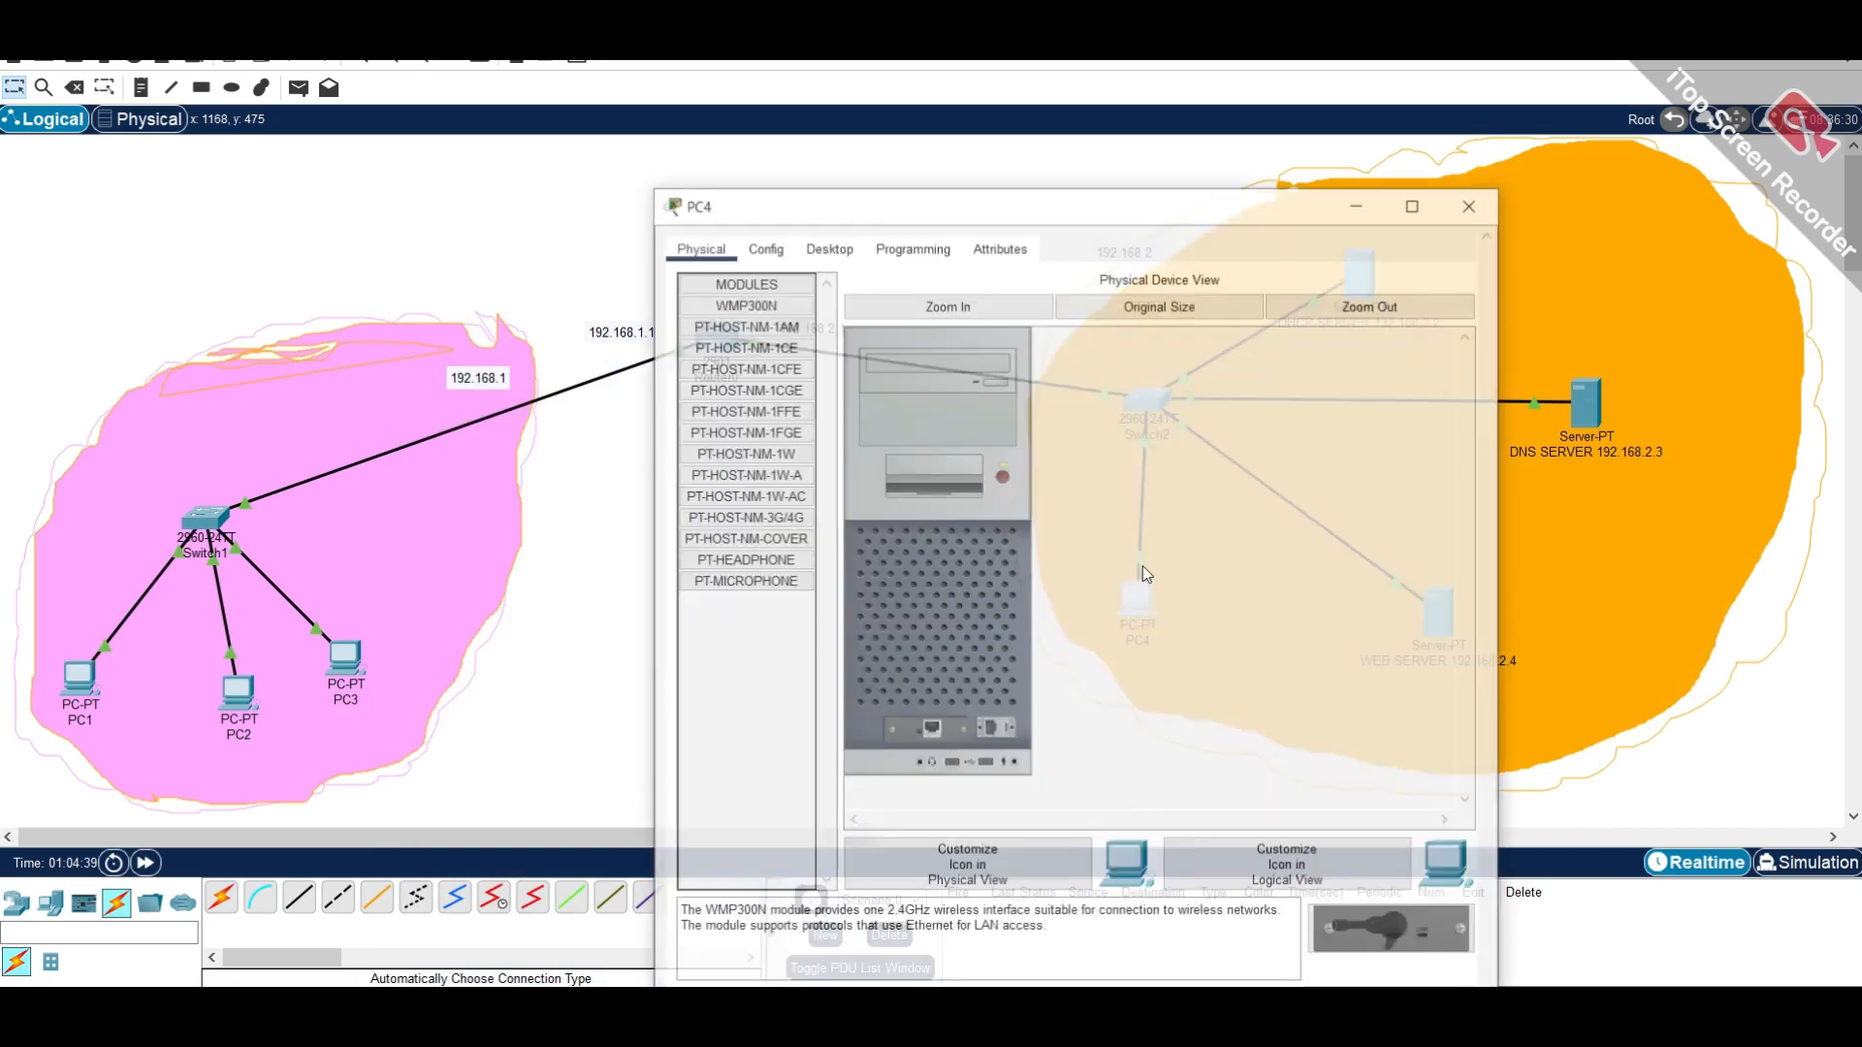
- Switch PC4's FastEthernet0 IP configuration to DHCP and close the device window once it has requested an address
left_click(827, 185)
left_click(748, 250)
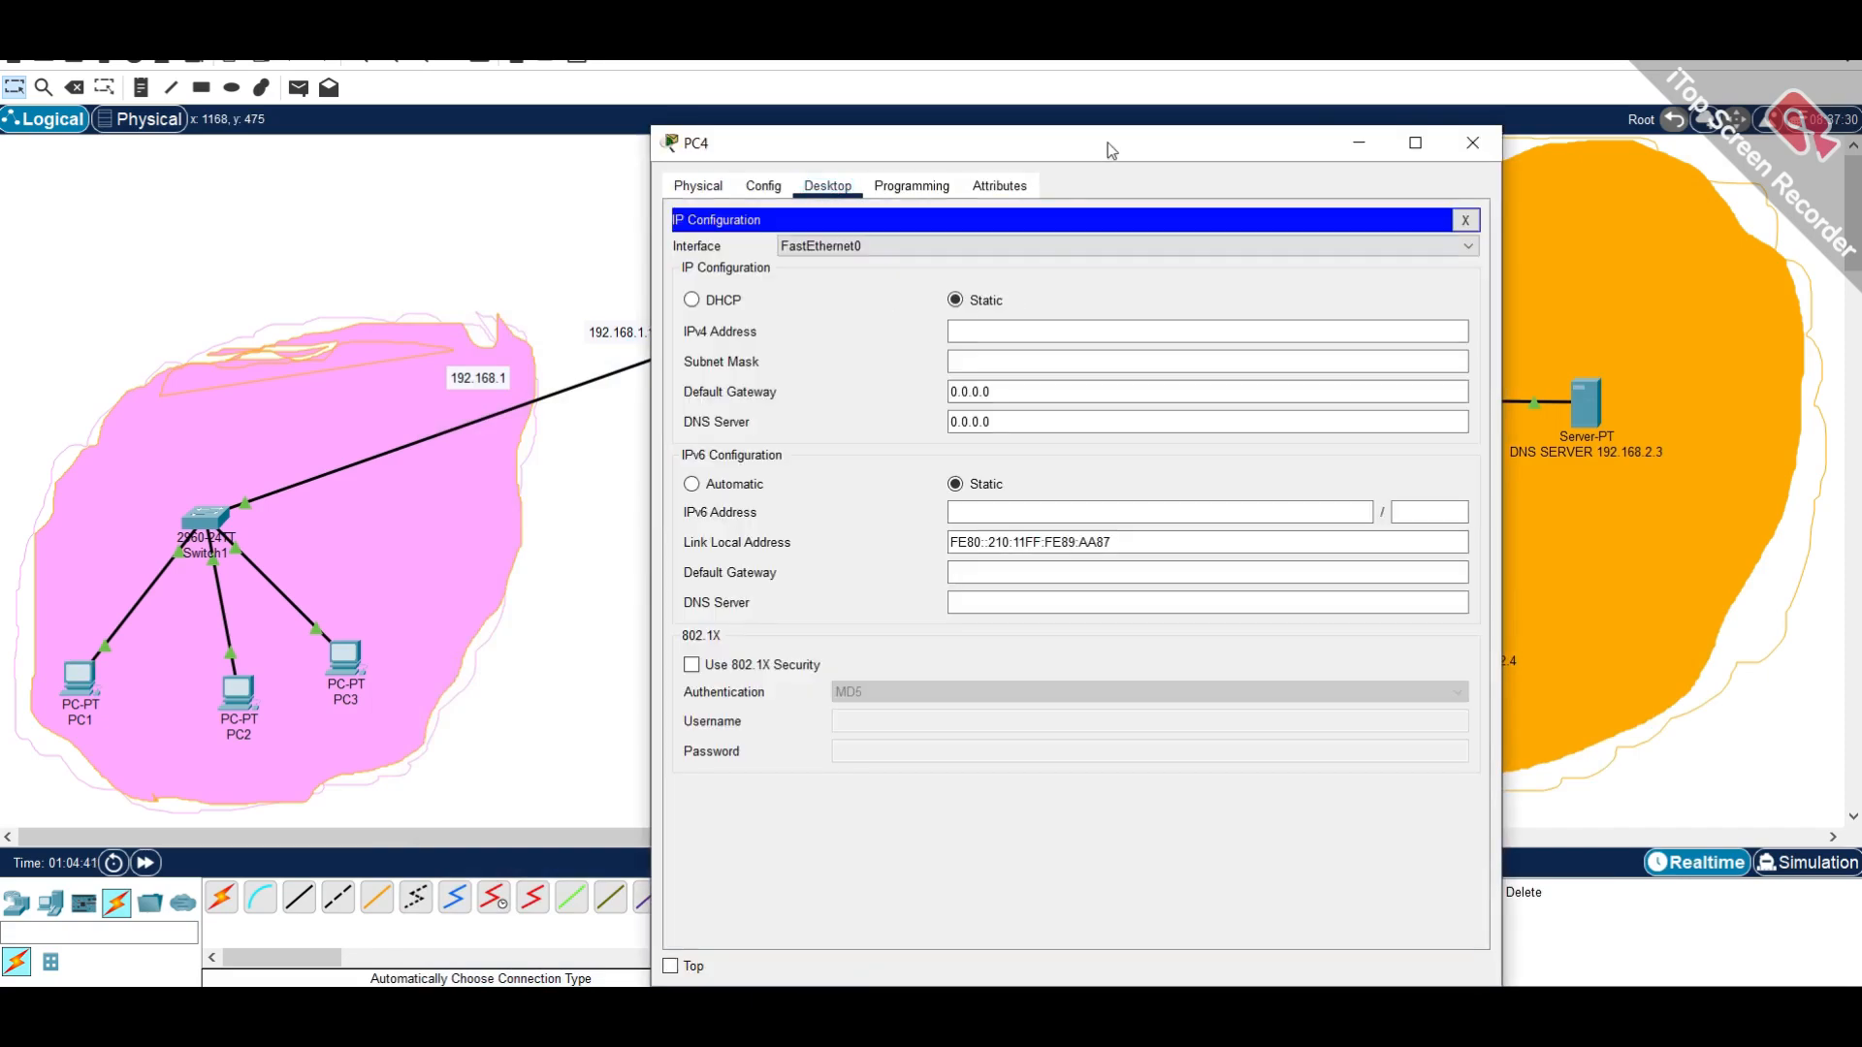
left_click_drag(1079, 144, 555, 124)
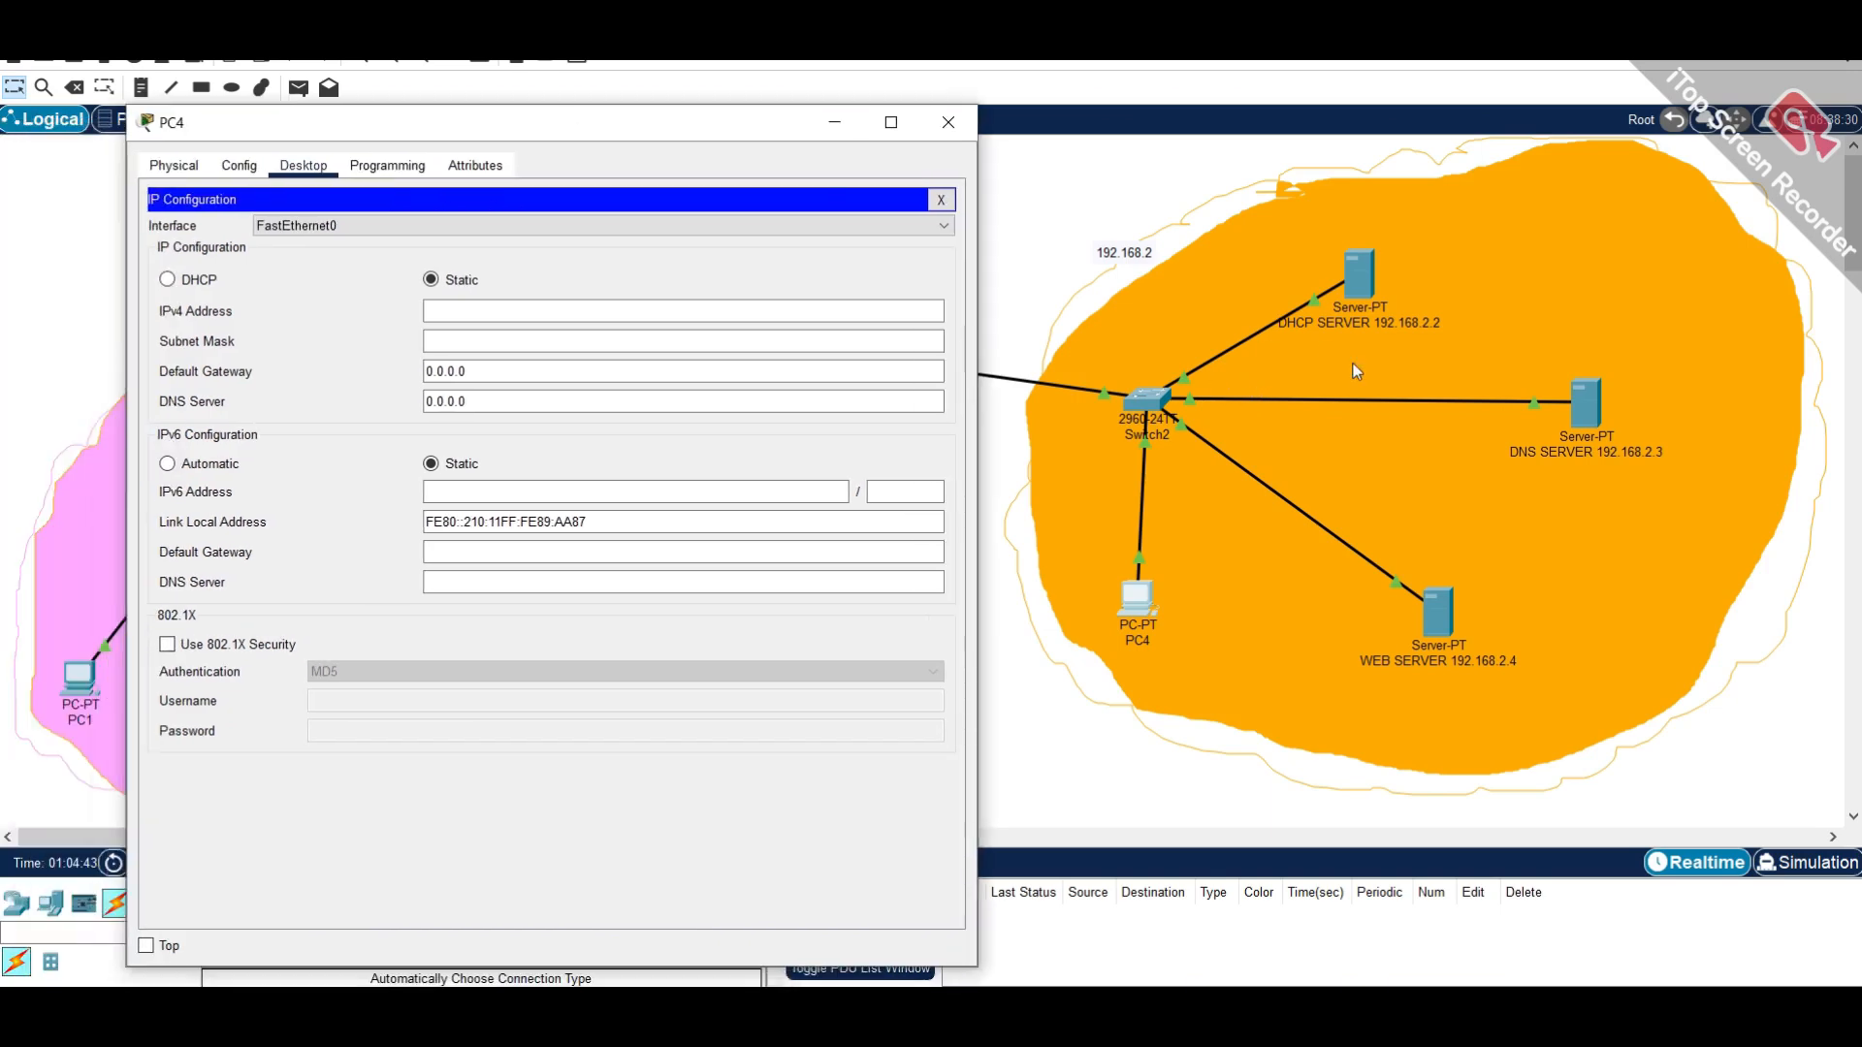
left_click(168, 281)
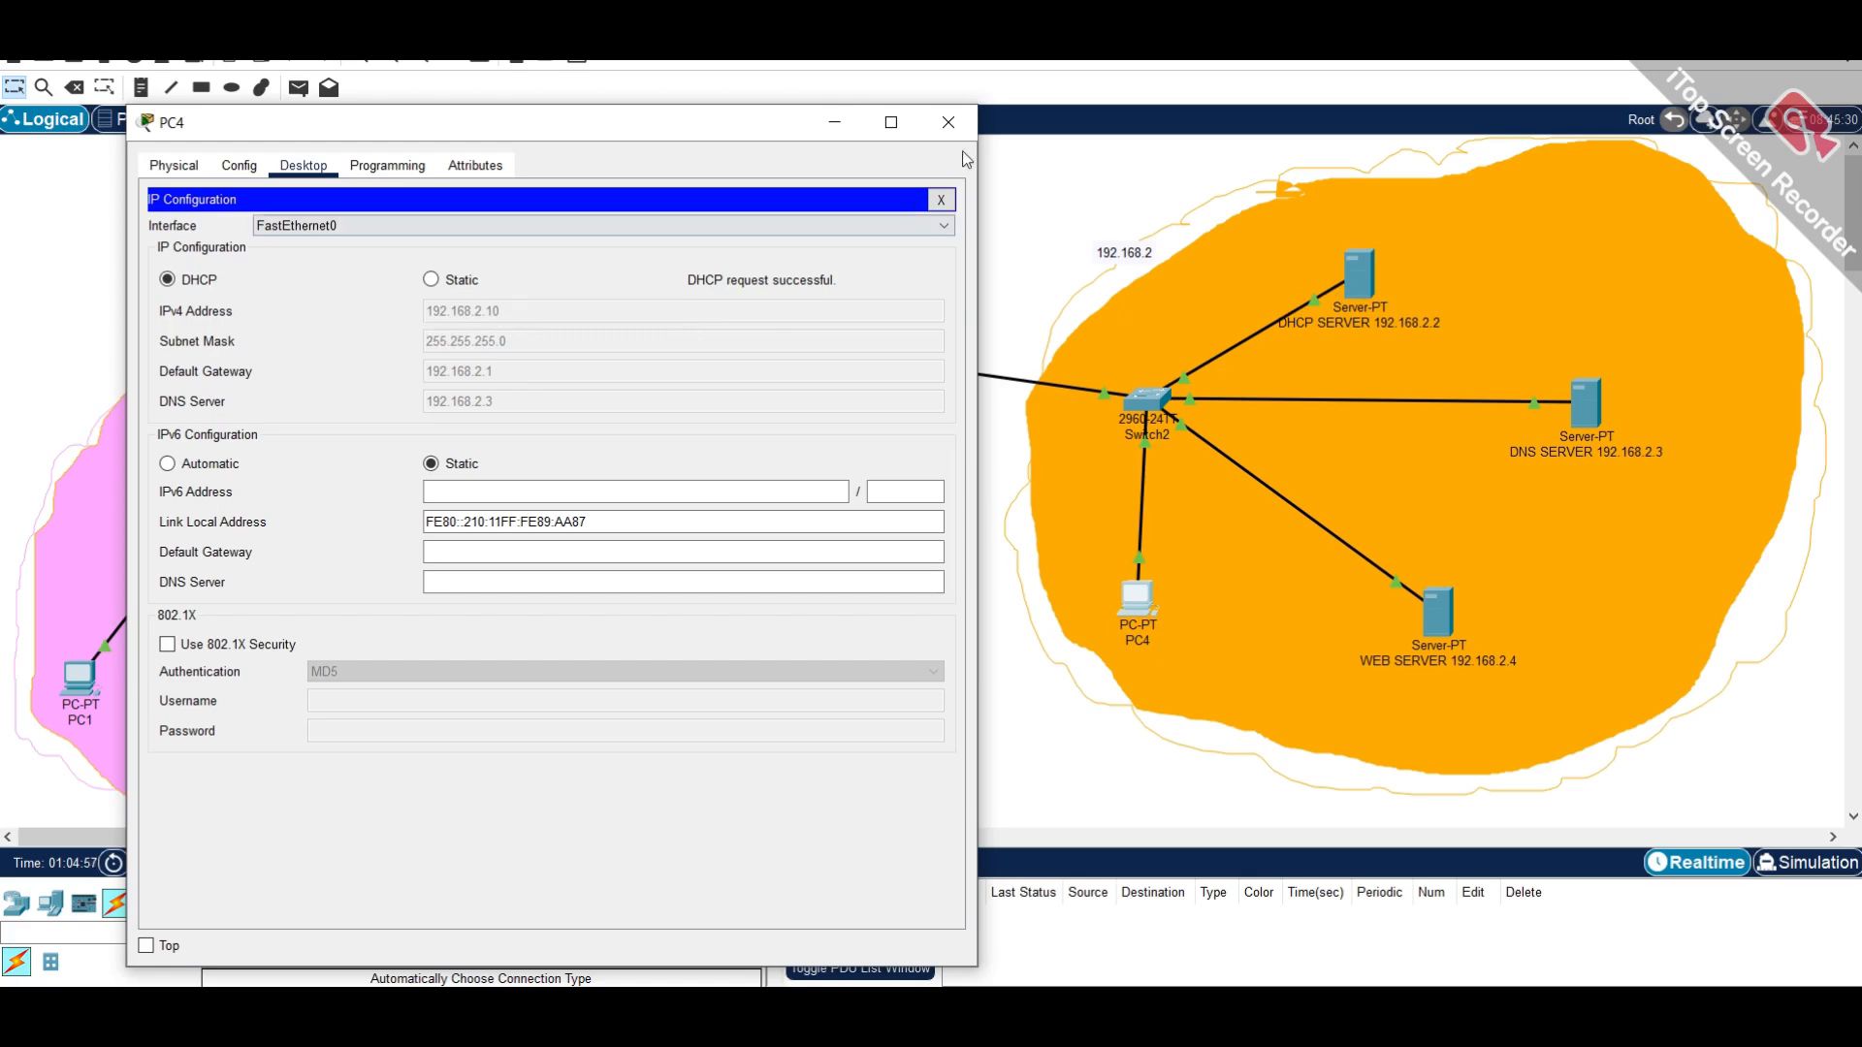
left_click(947, 122)
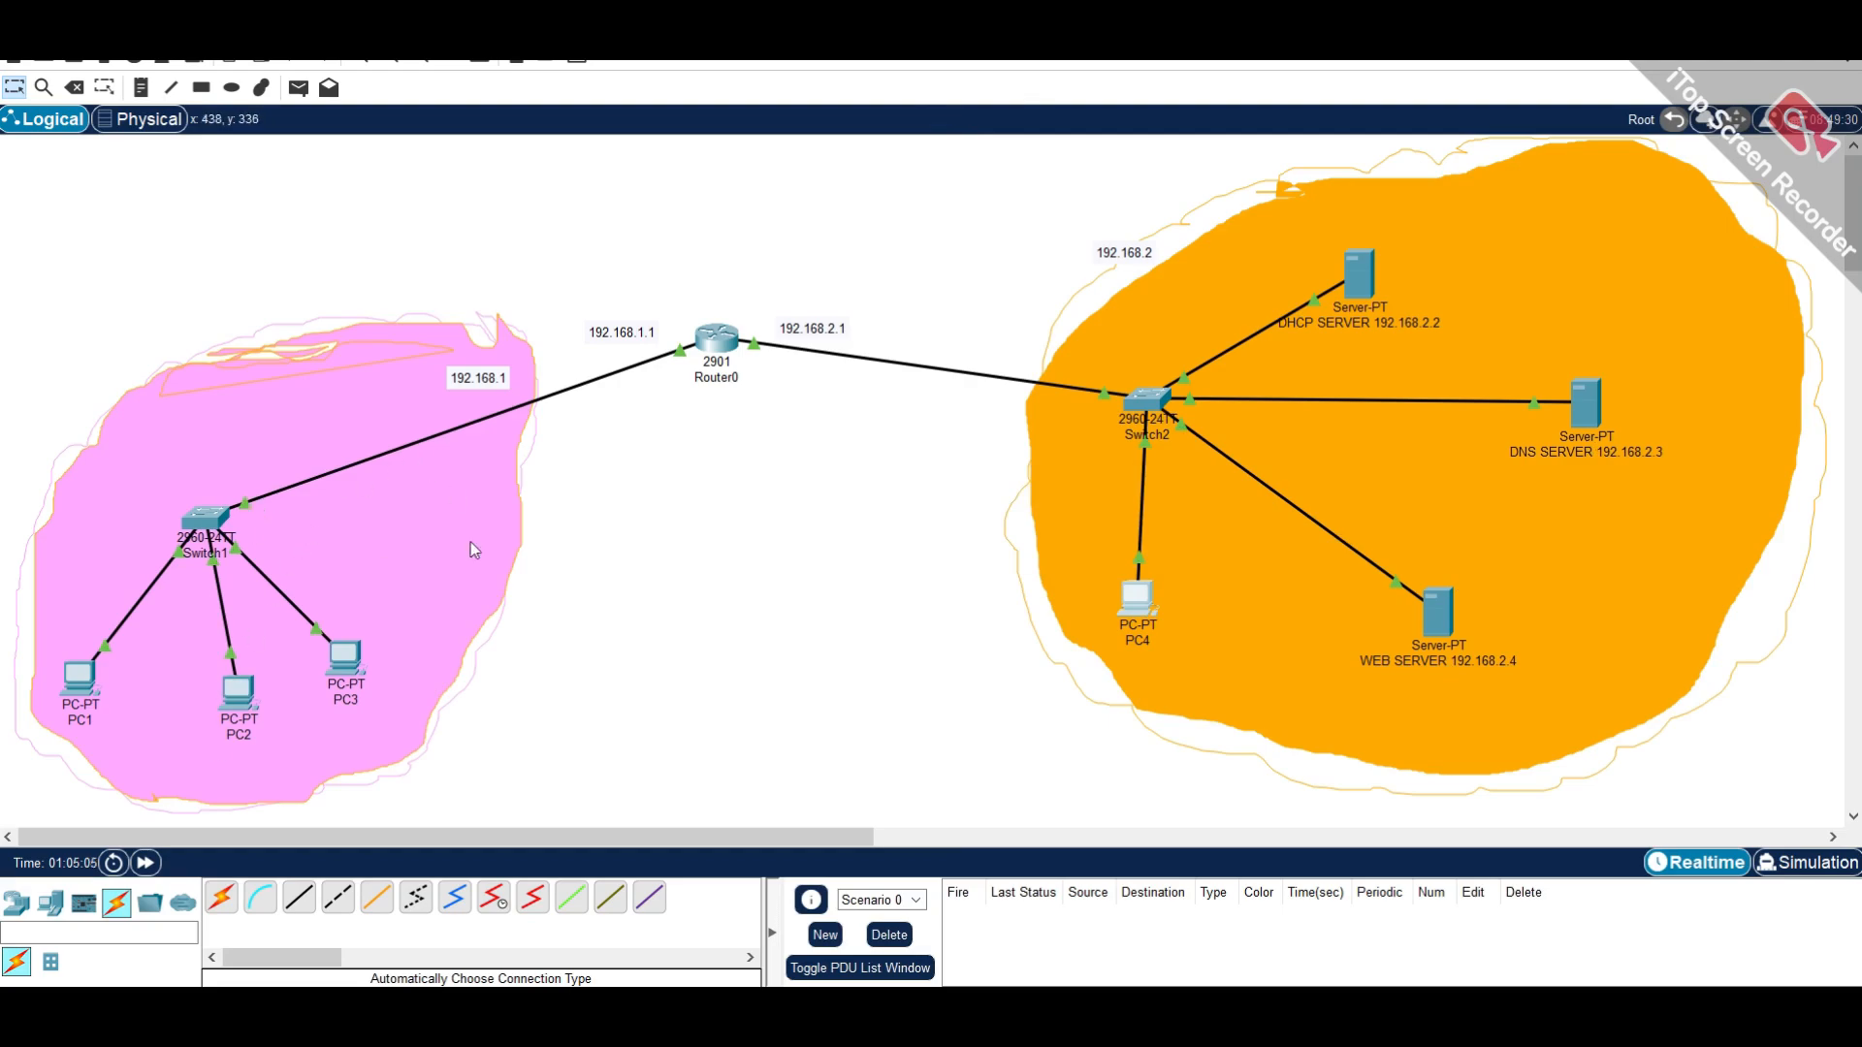
- Switch PC2's FastEthernet0 IP configuration to DHCP
left_click(249, 698)
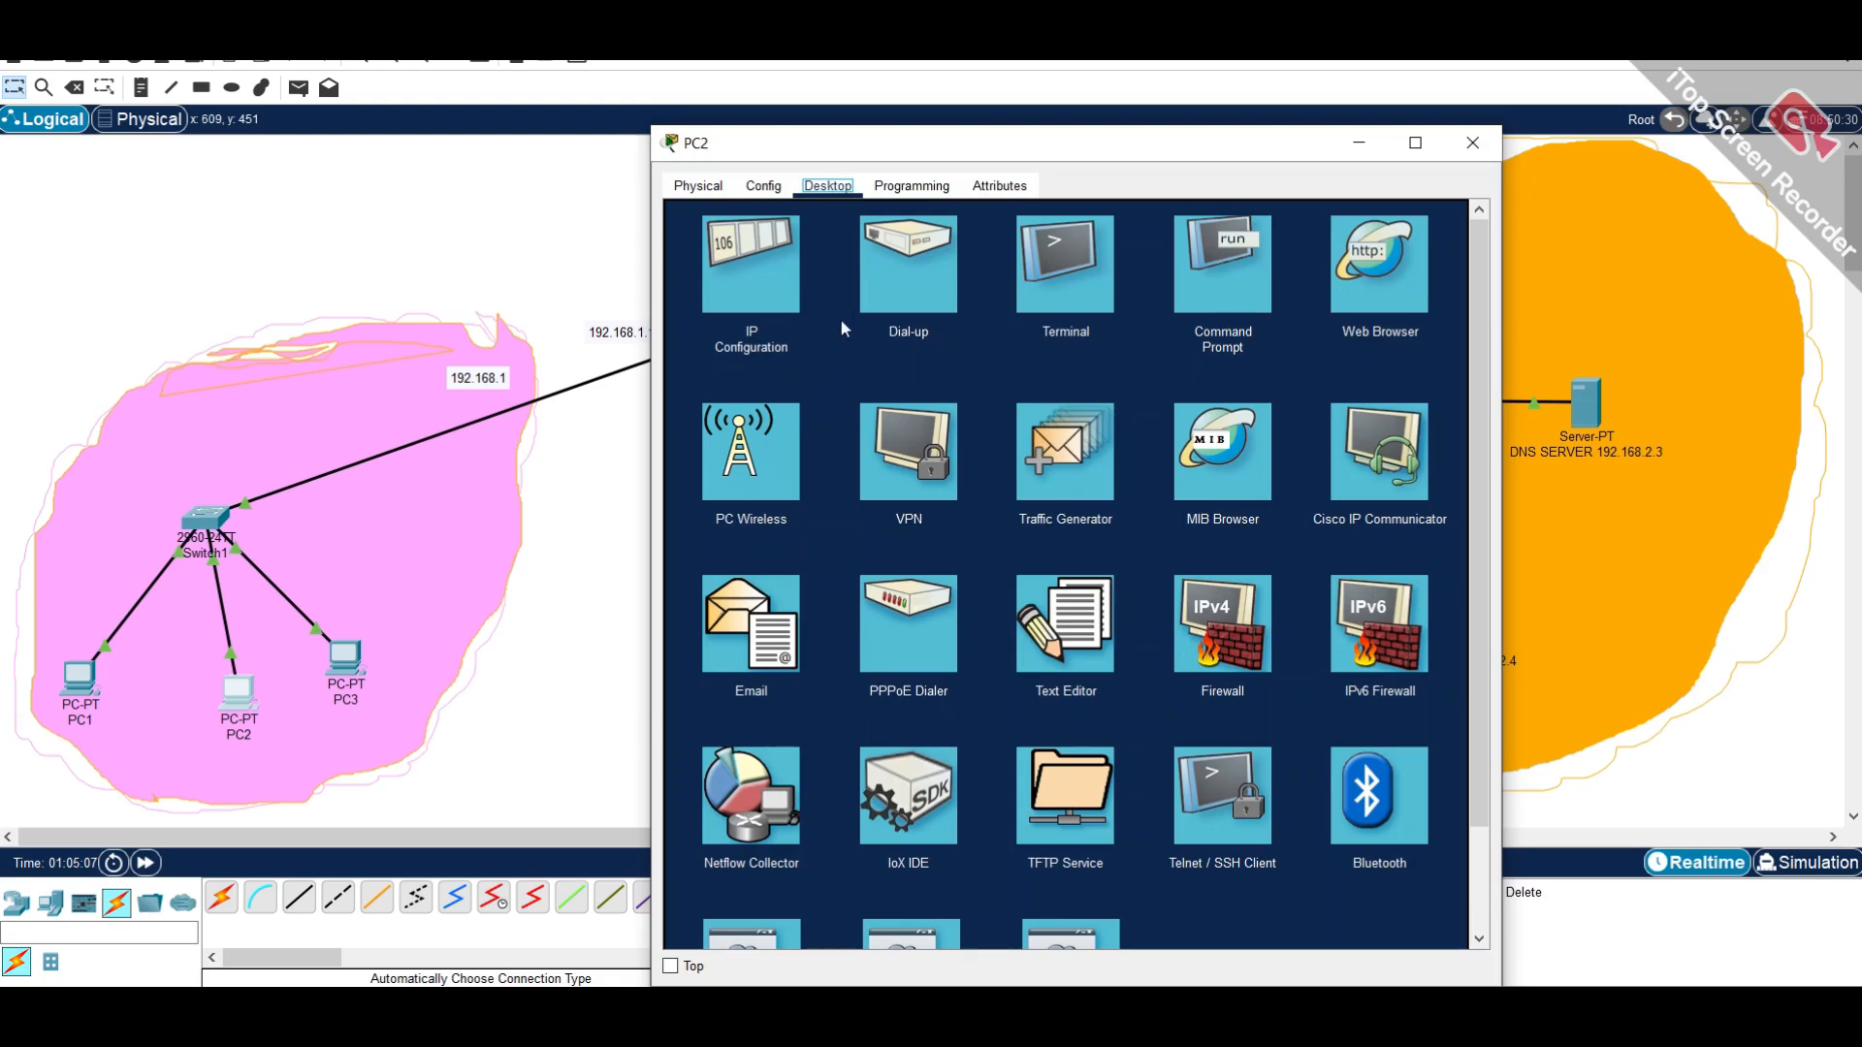
left_click(766, 290)
left_click(729, 302)
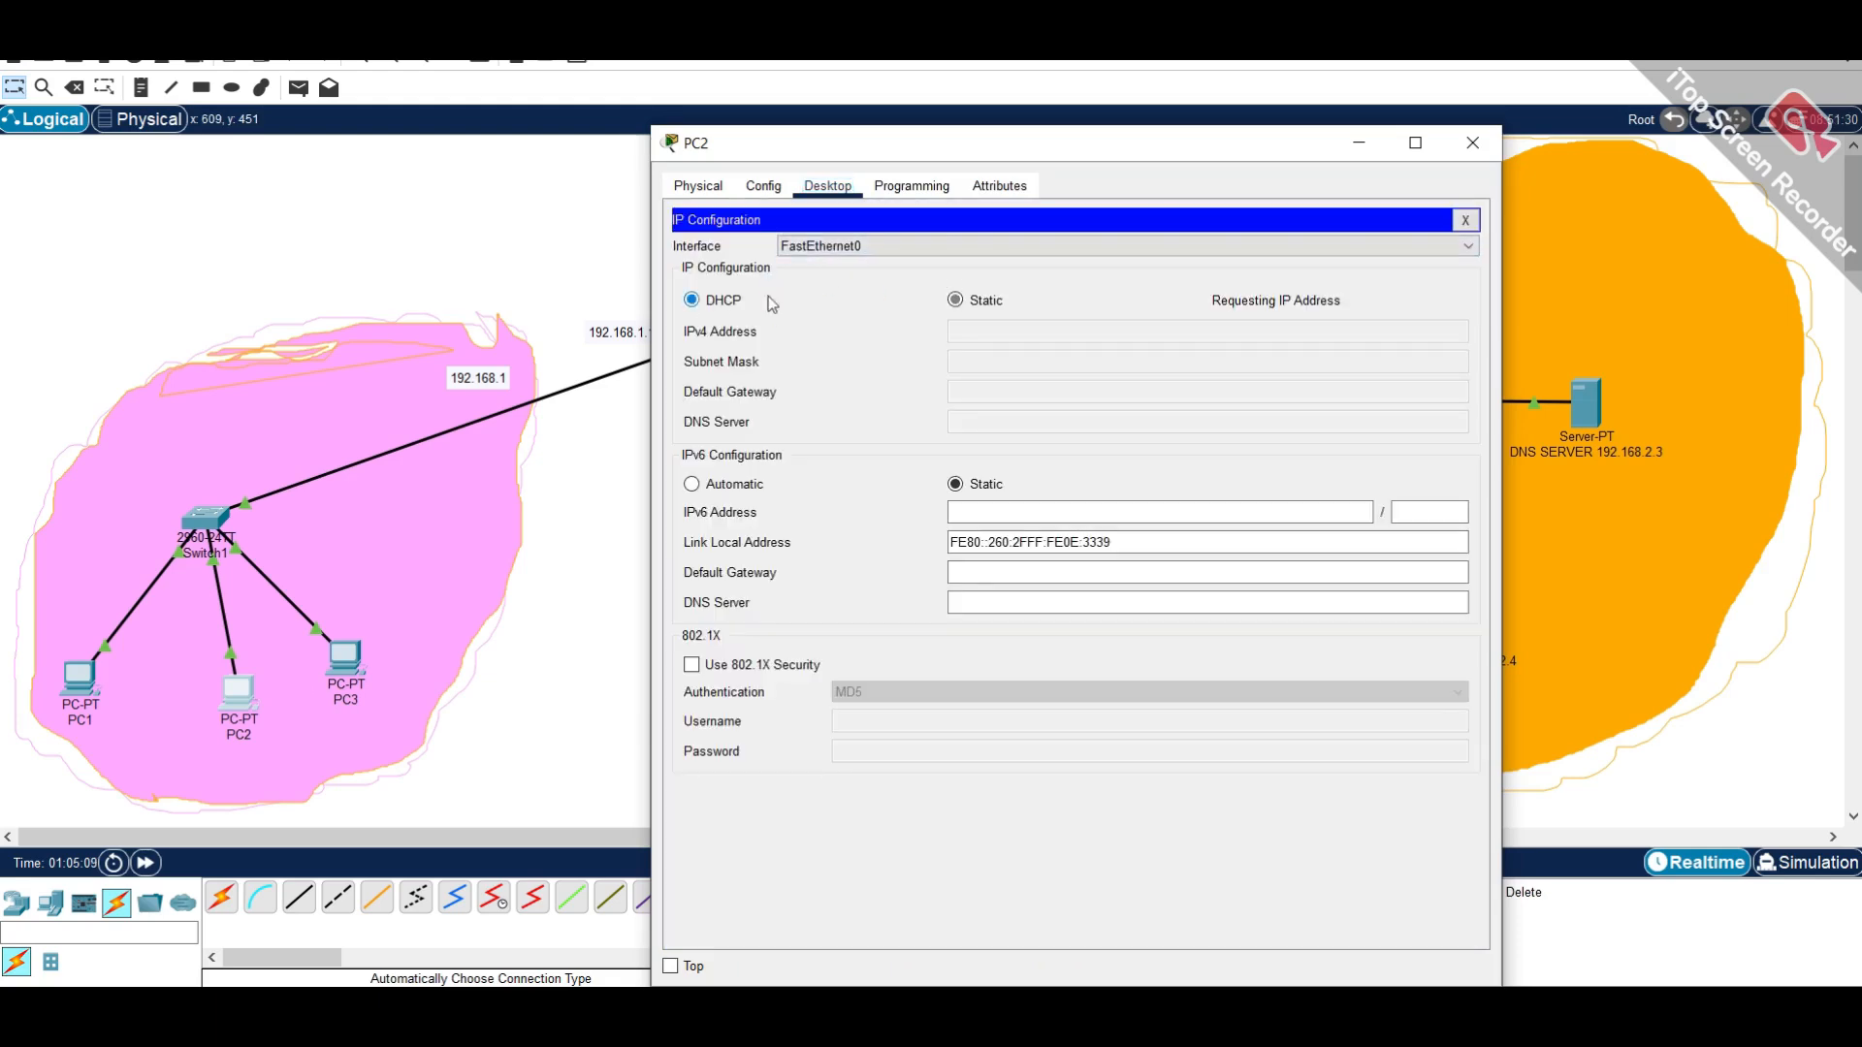
left_click_drag(1176, 148, 631, 120)
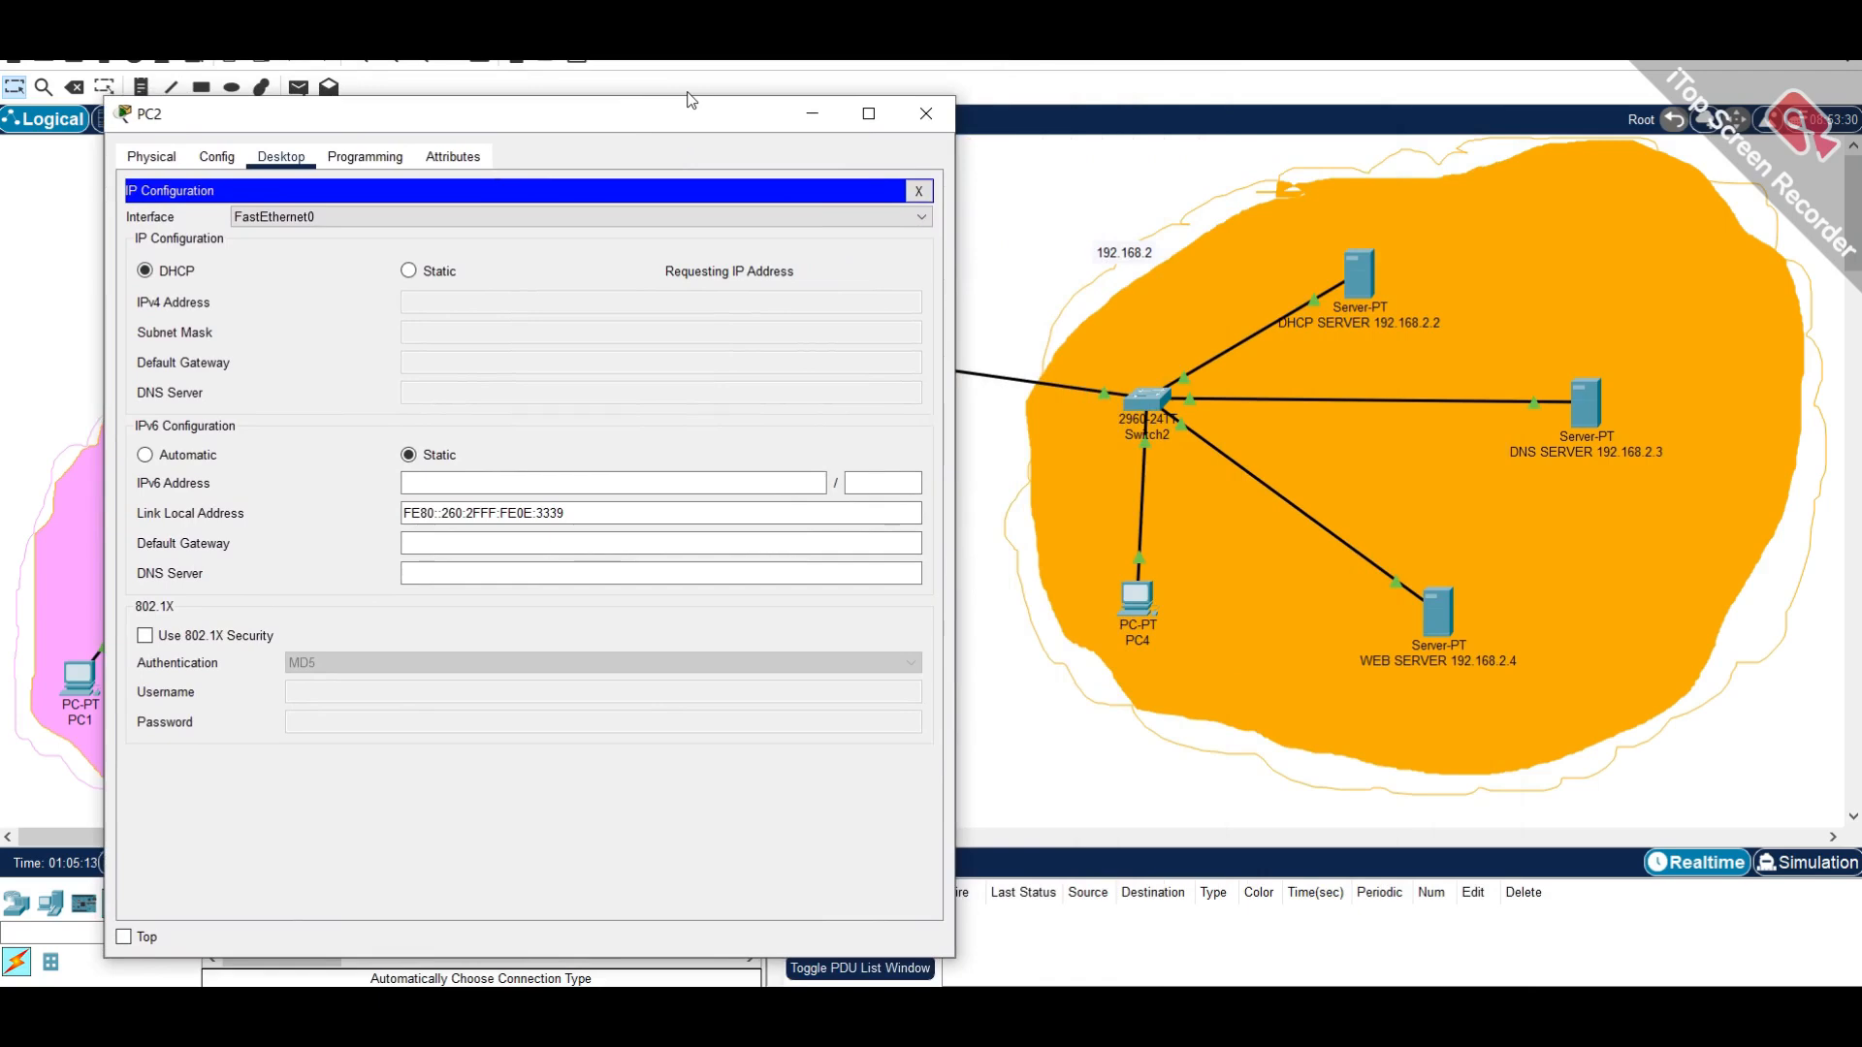
left_click(926, 113)
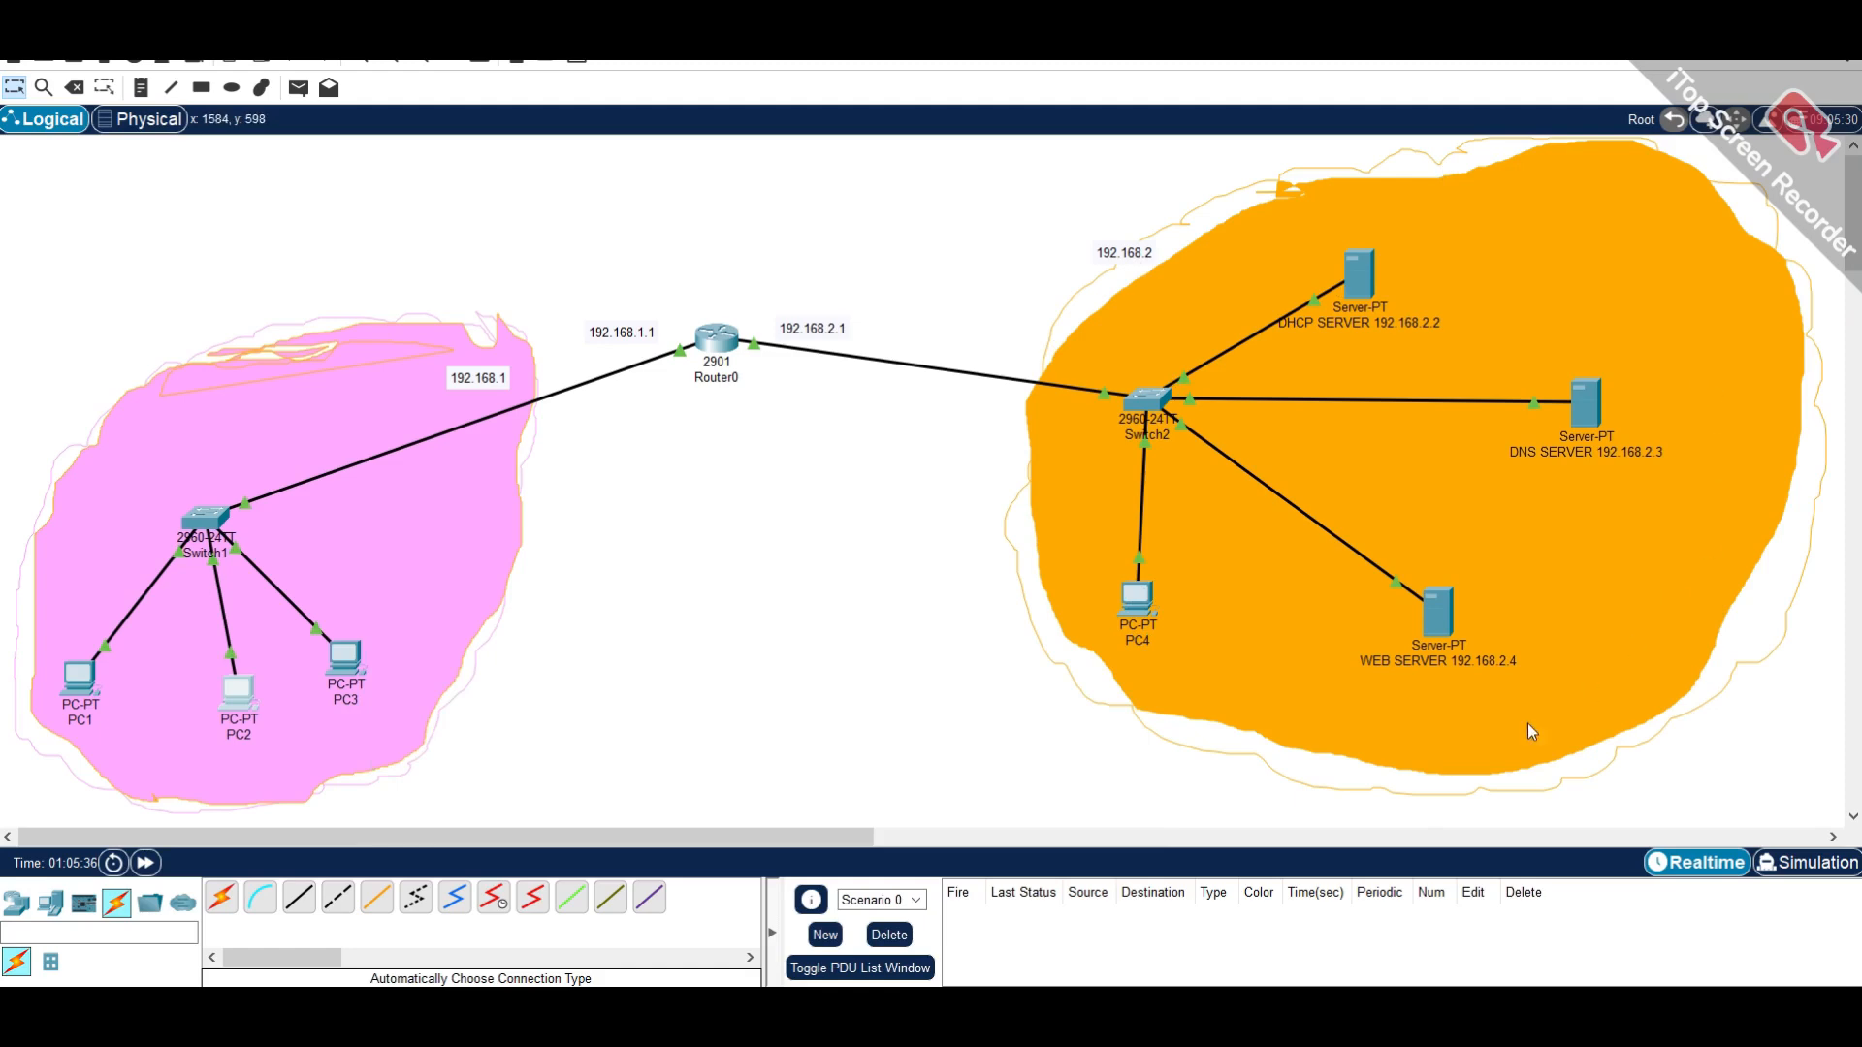
- Check the outcome of PC2's DHCP request in its IP configuration and its network details in the topology
mouse_move(1138, 592)
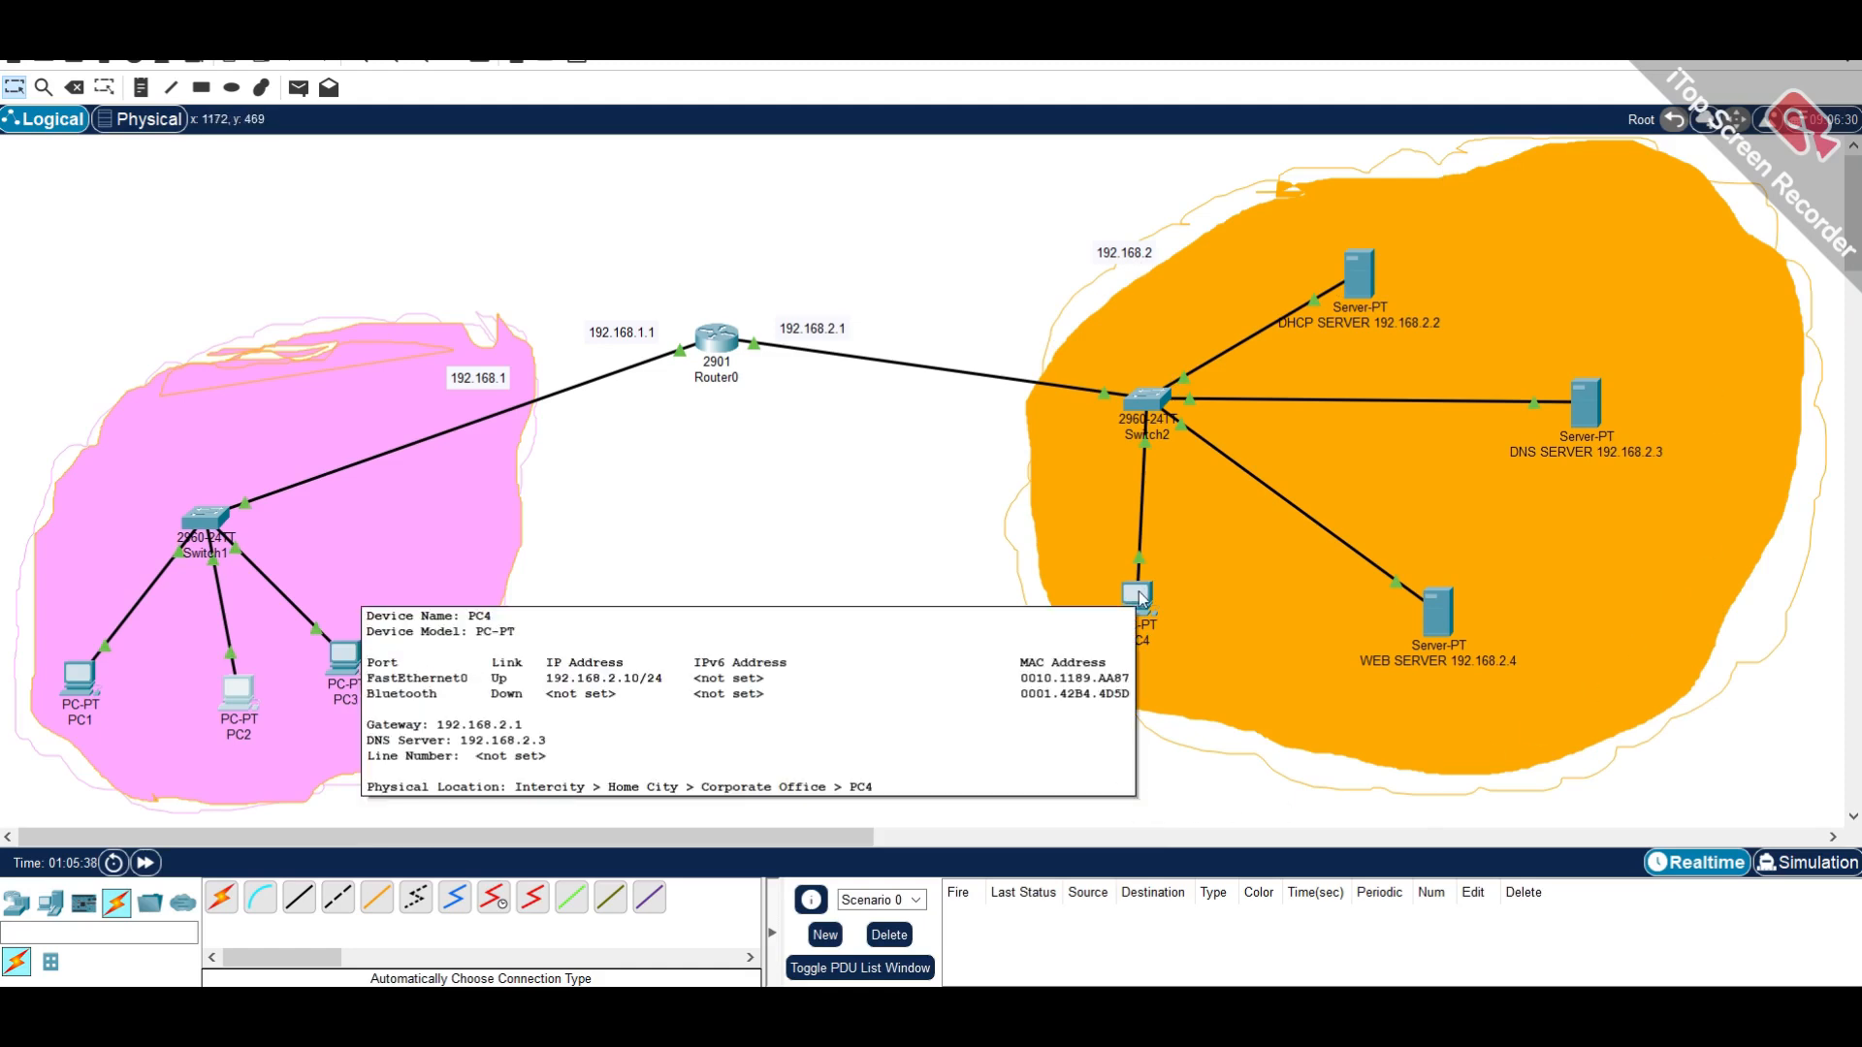
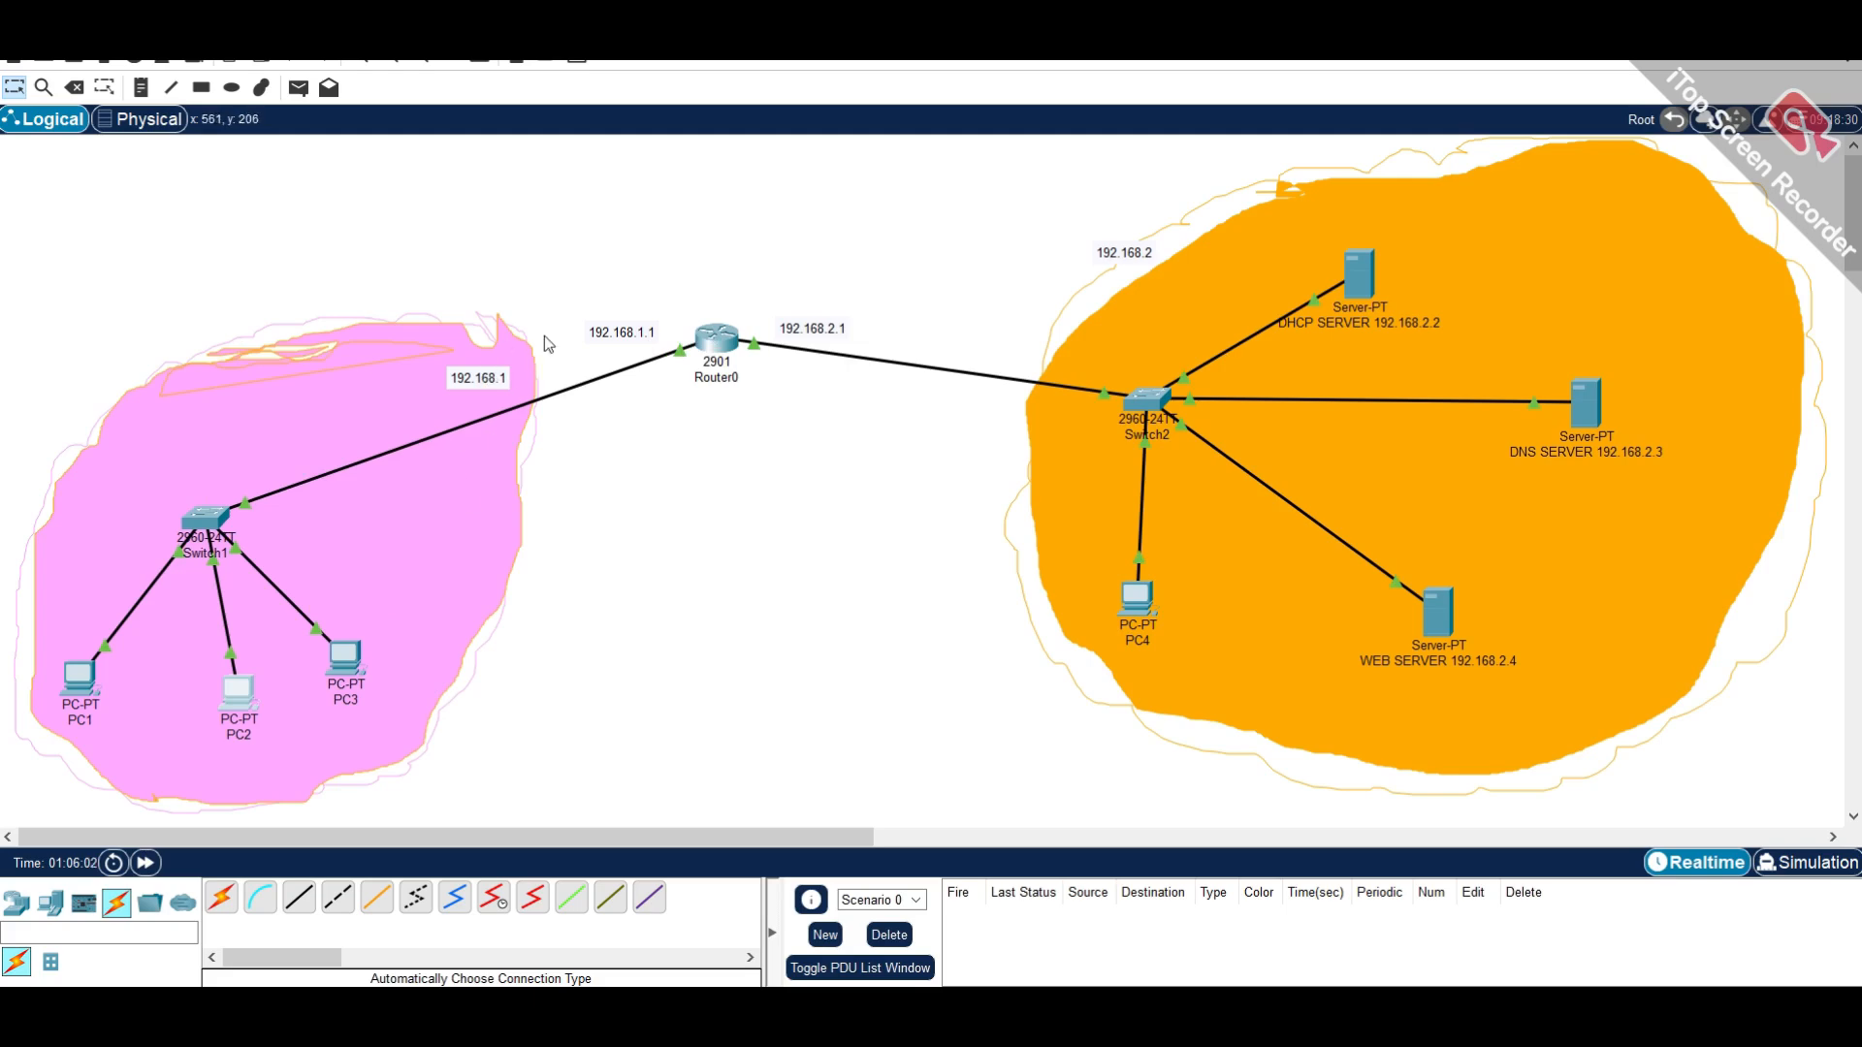
mouse_move(719, 341)
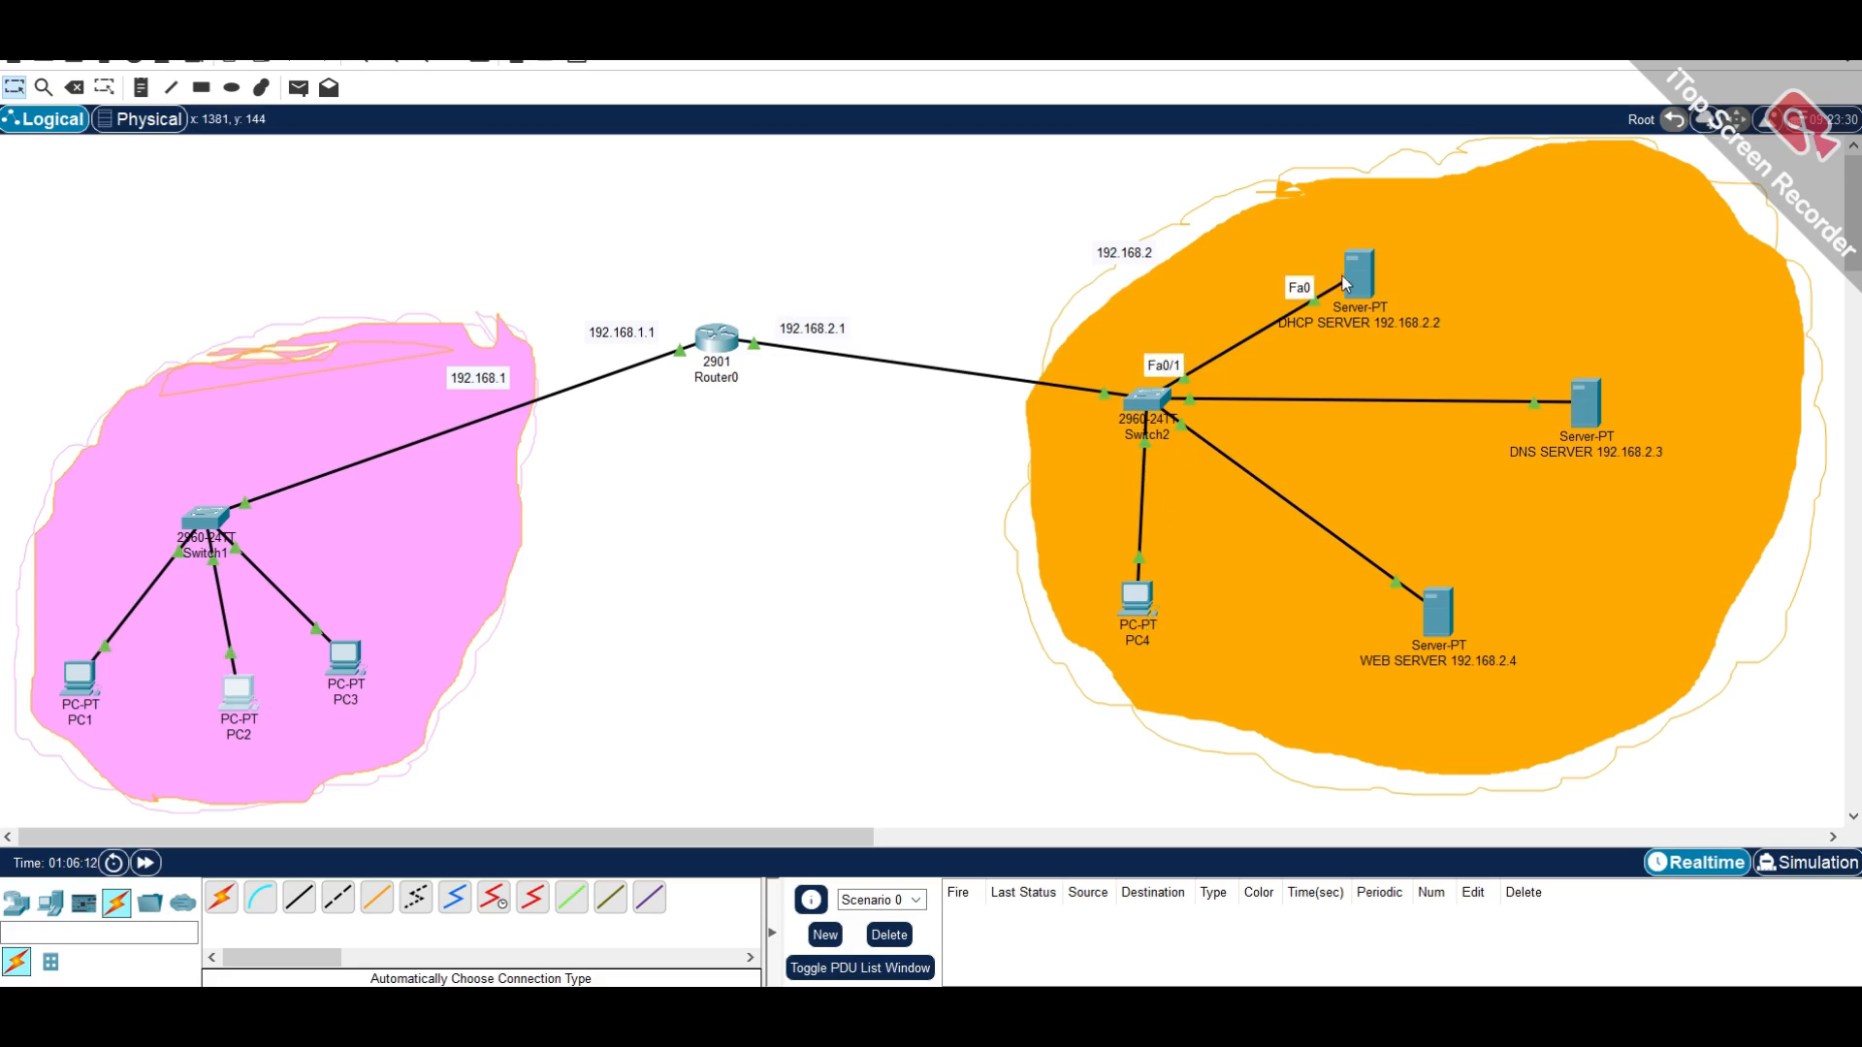
mouse_move(1344, 283)
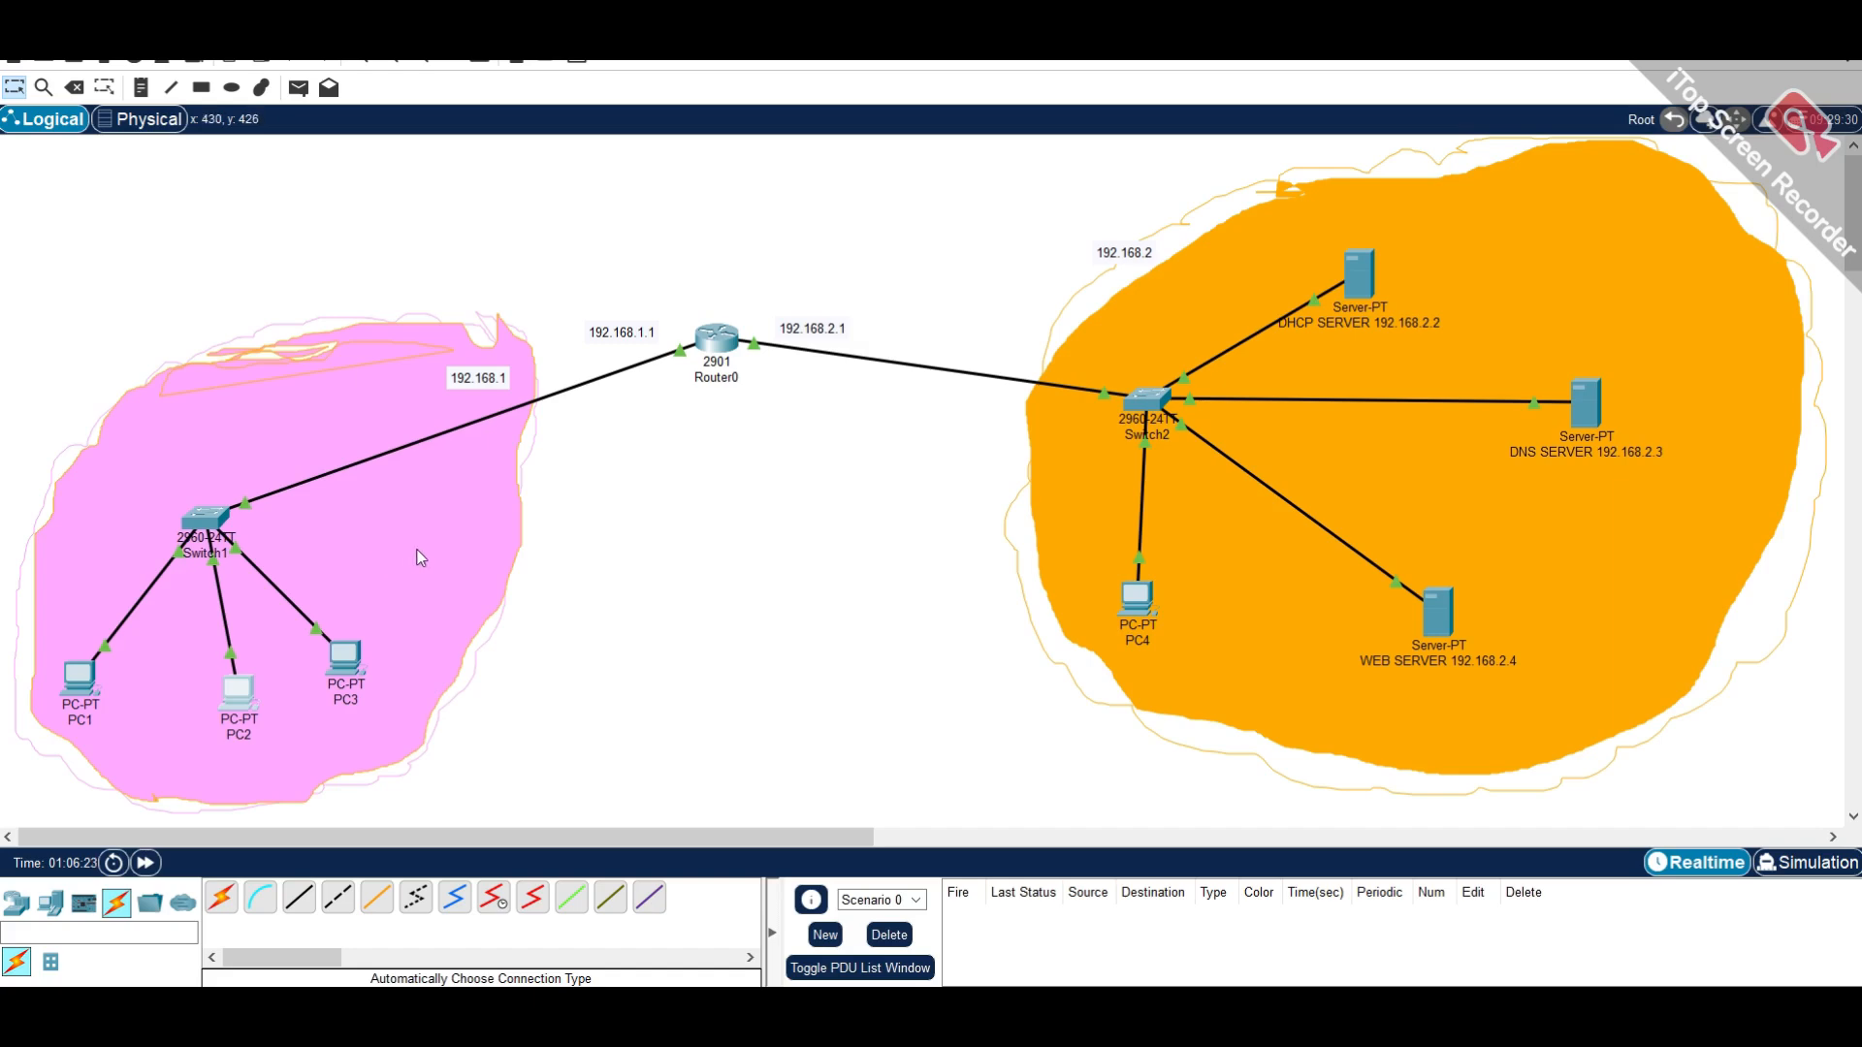
mouse_move(209, 524)
left_mouse_down()
mouse_move(245, 523)
mouse_move(231, 534)
left_mouse_up()
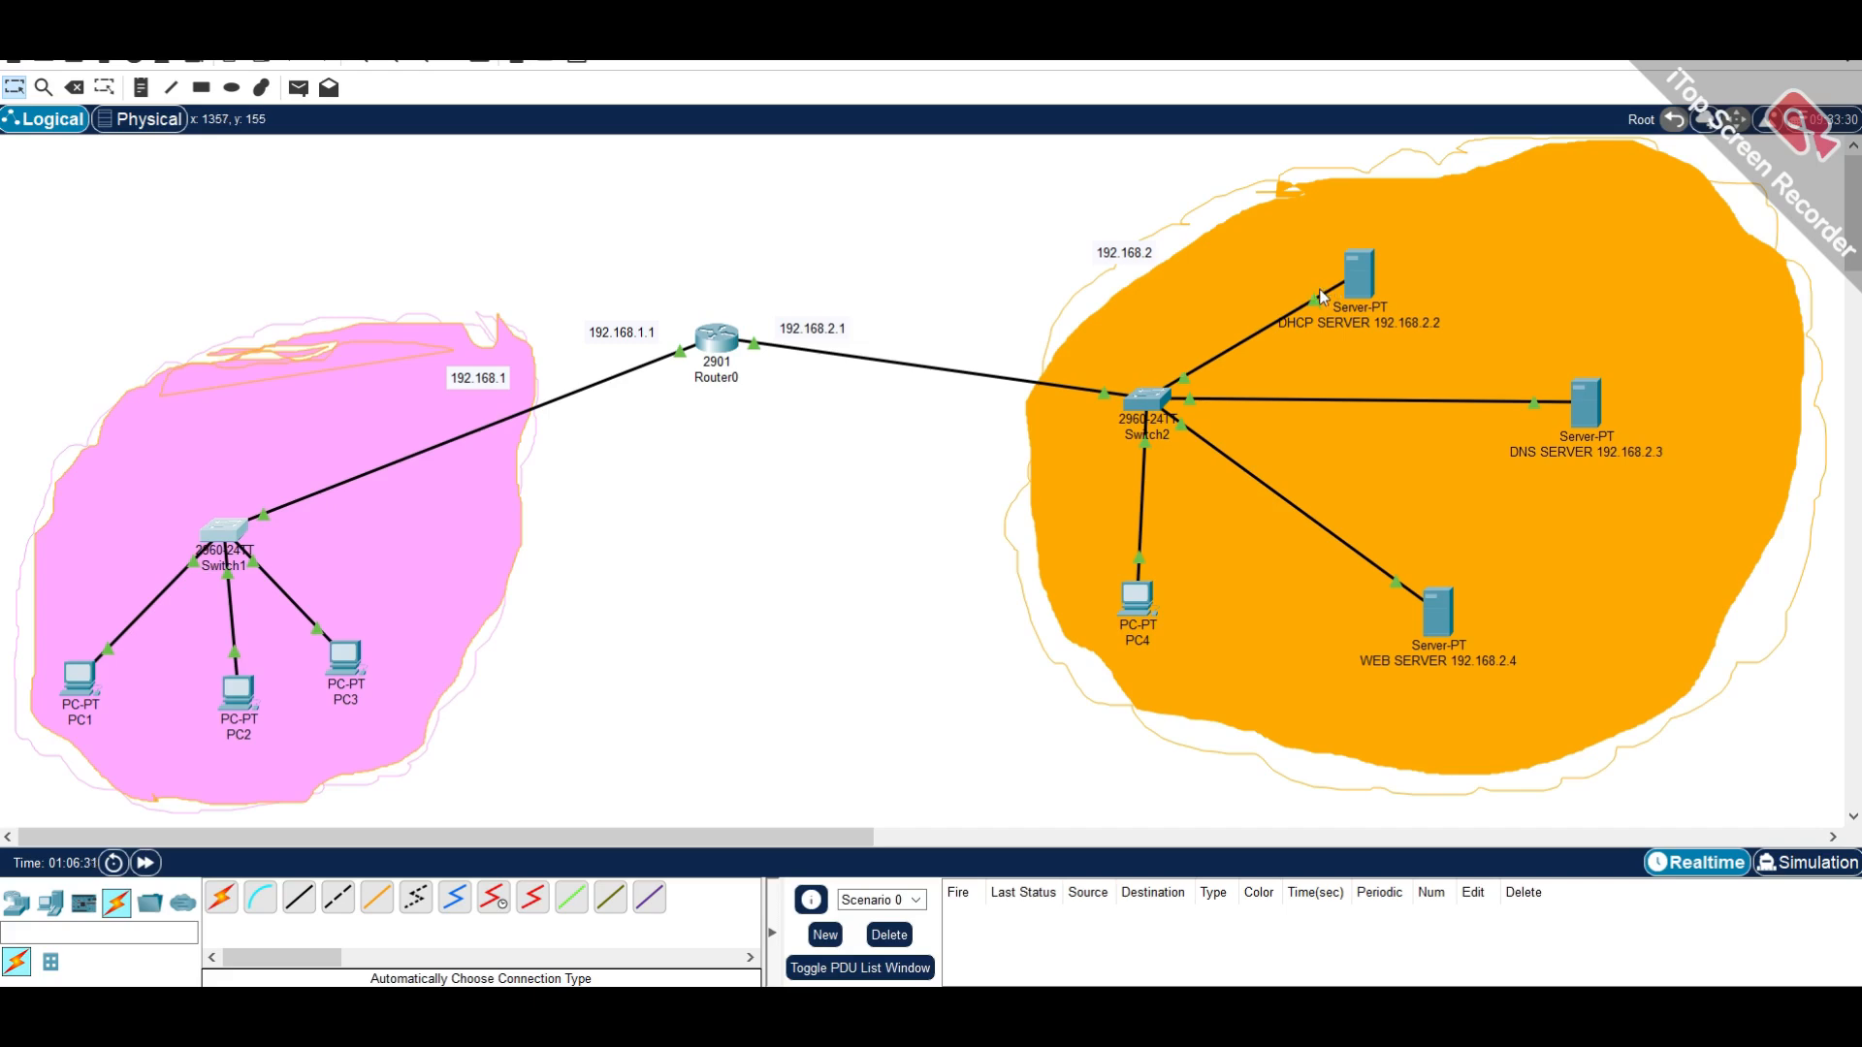
left_click(1140, 936)
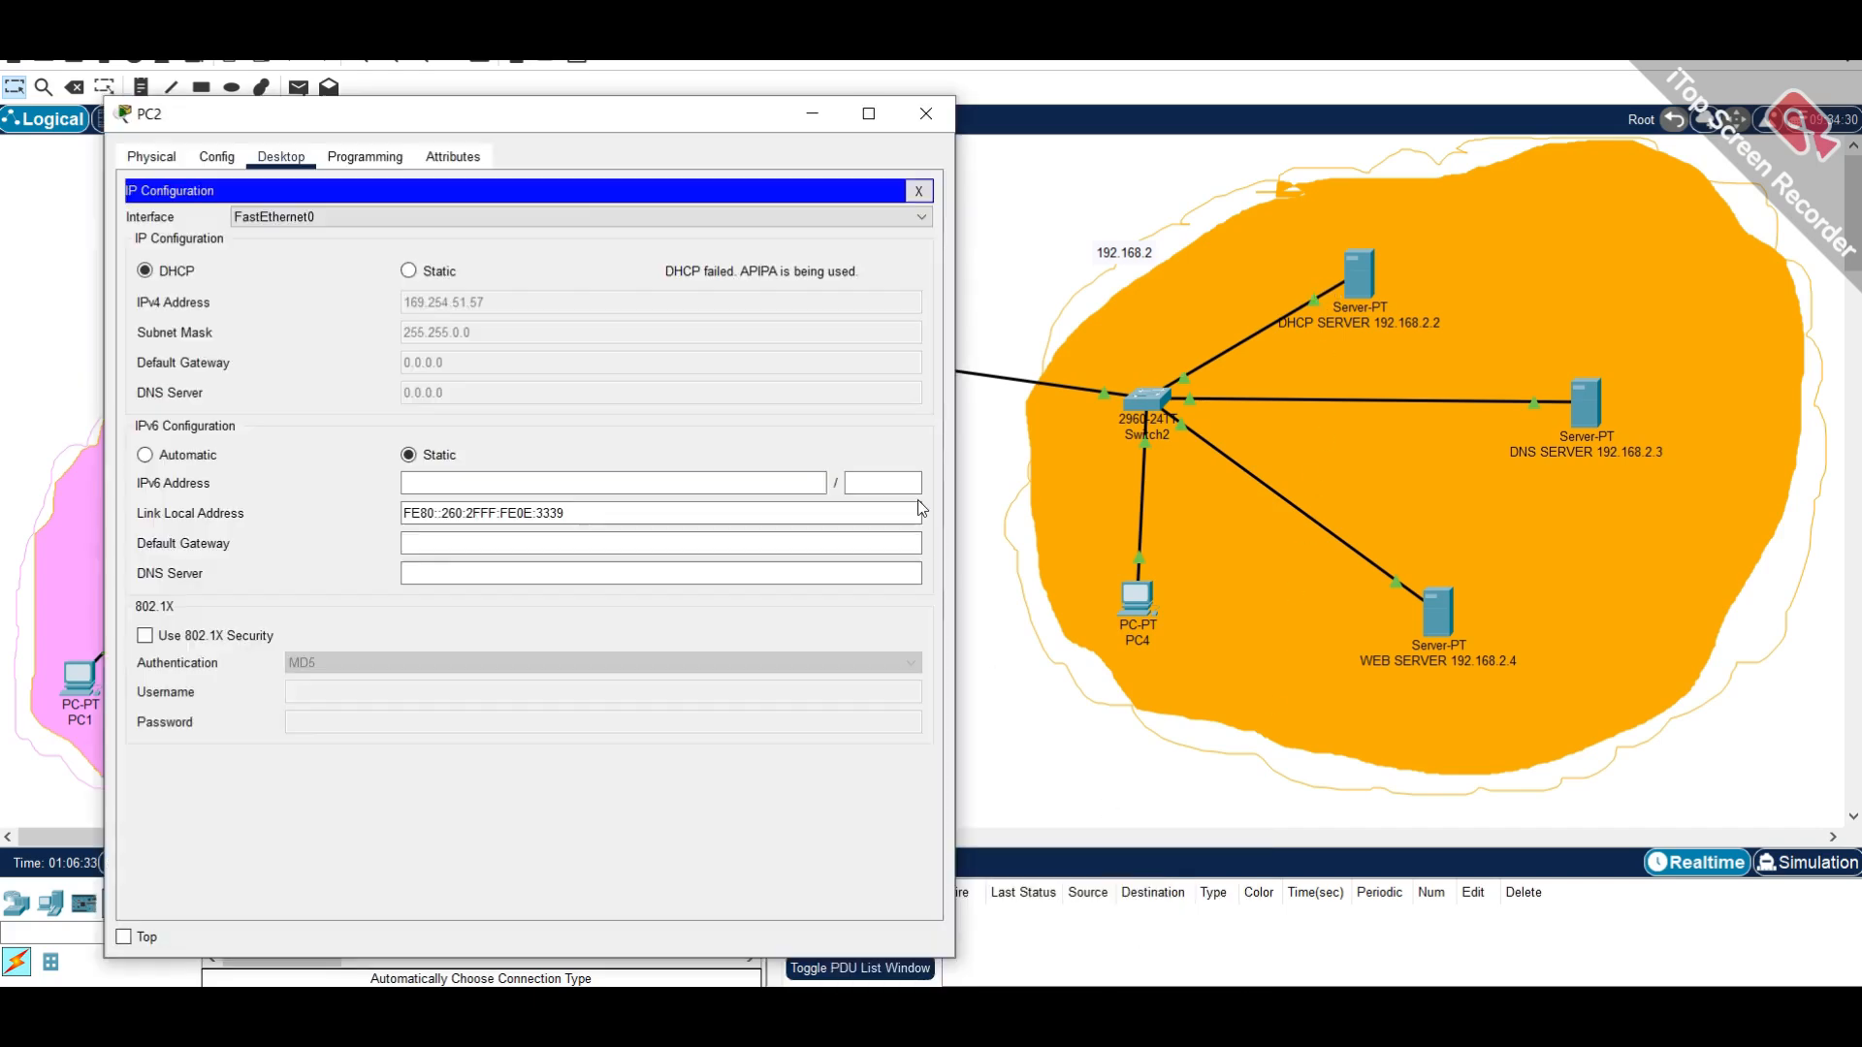
left_click_drag(700, 126, 674, 187)
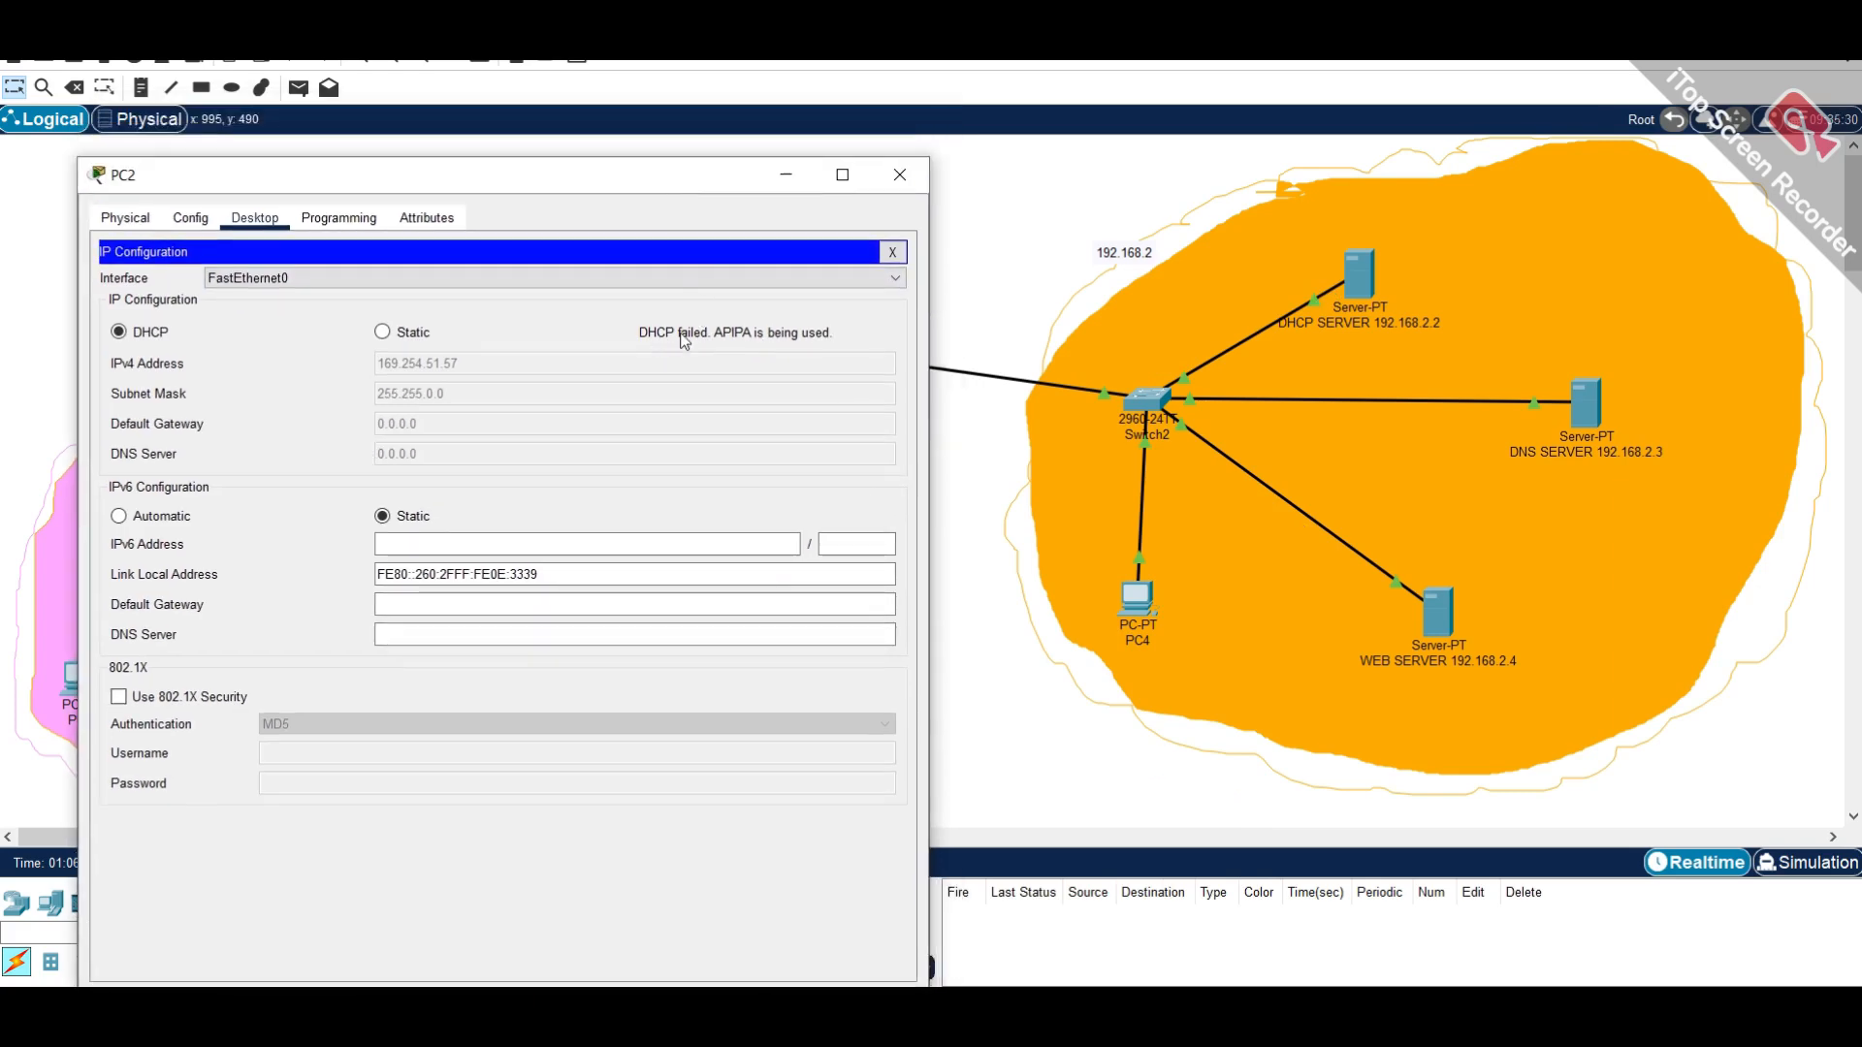
left_click(900, 175)
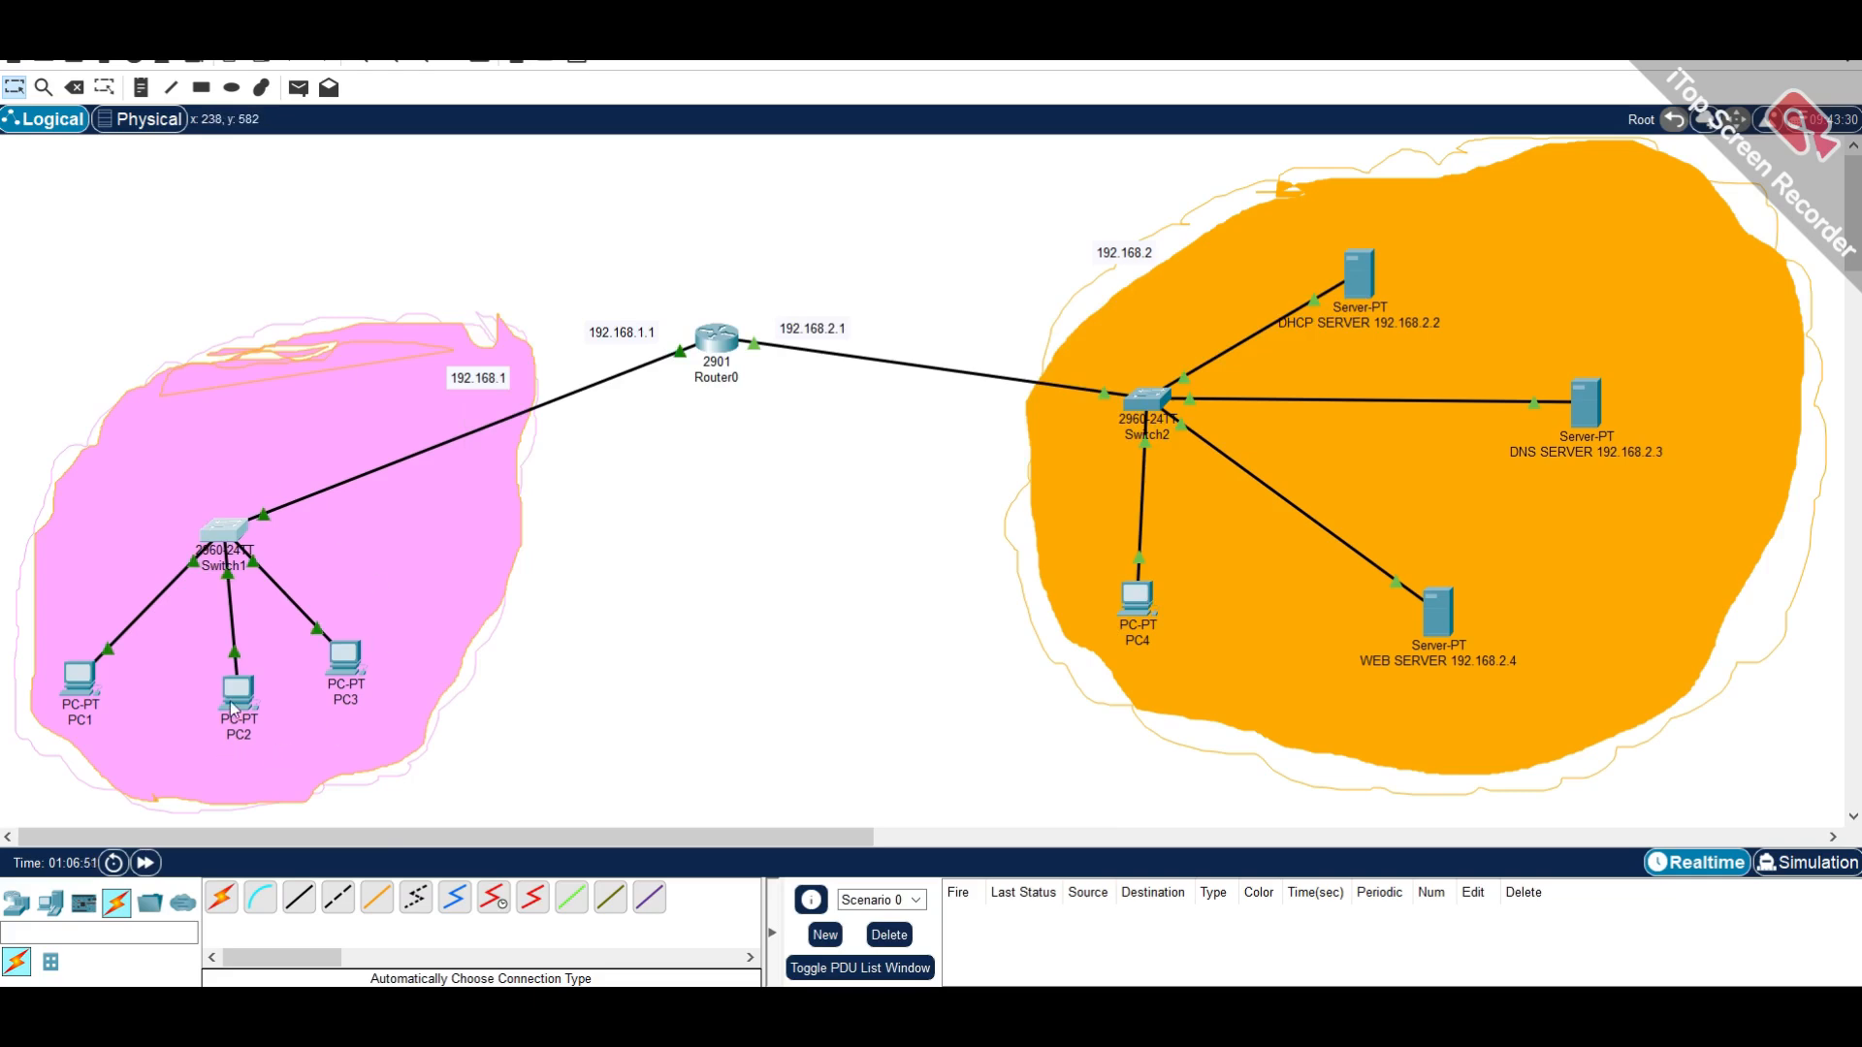
mouse_move(232, 709)
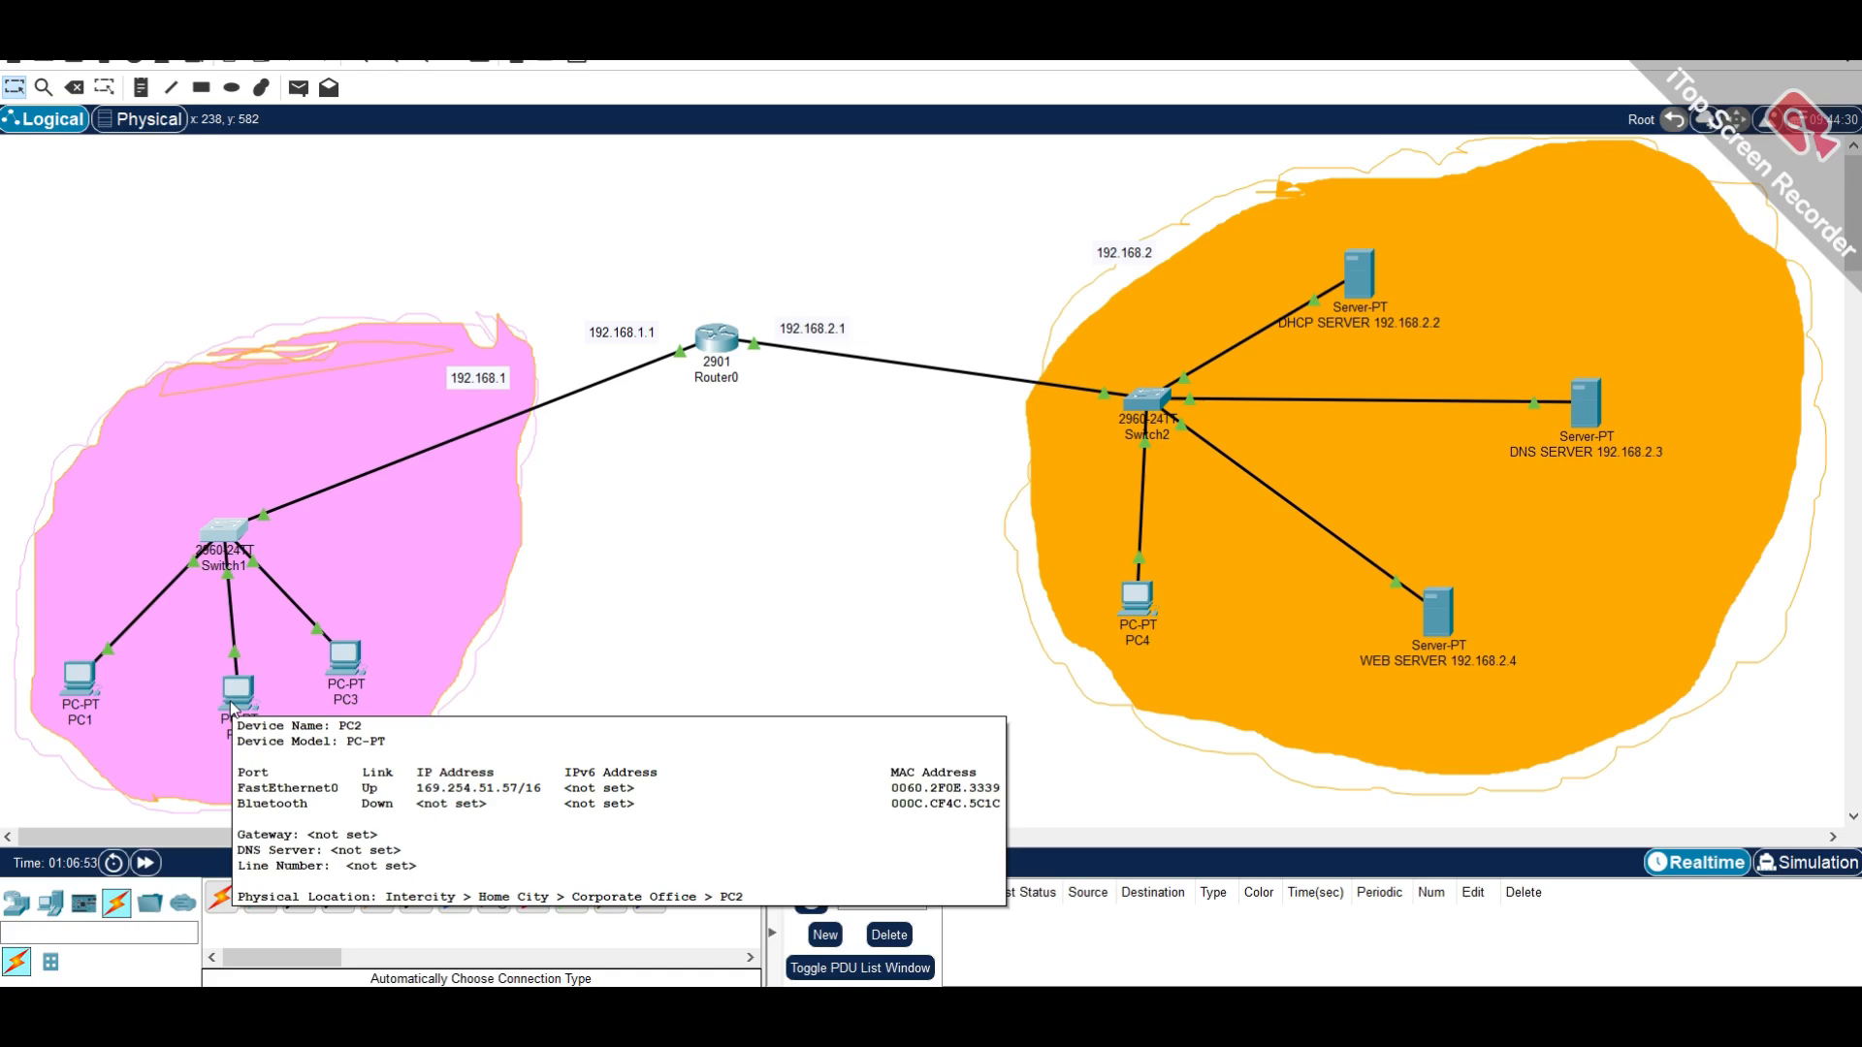
- Repeat PC2's DHCP request by toggling its IP configuration to Static and back to DHCP
left_click(301, 89)
left_click(16, 87)
left_click(238, 690)
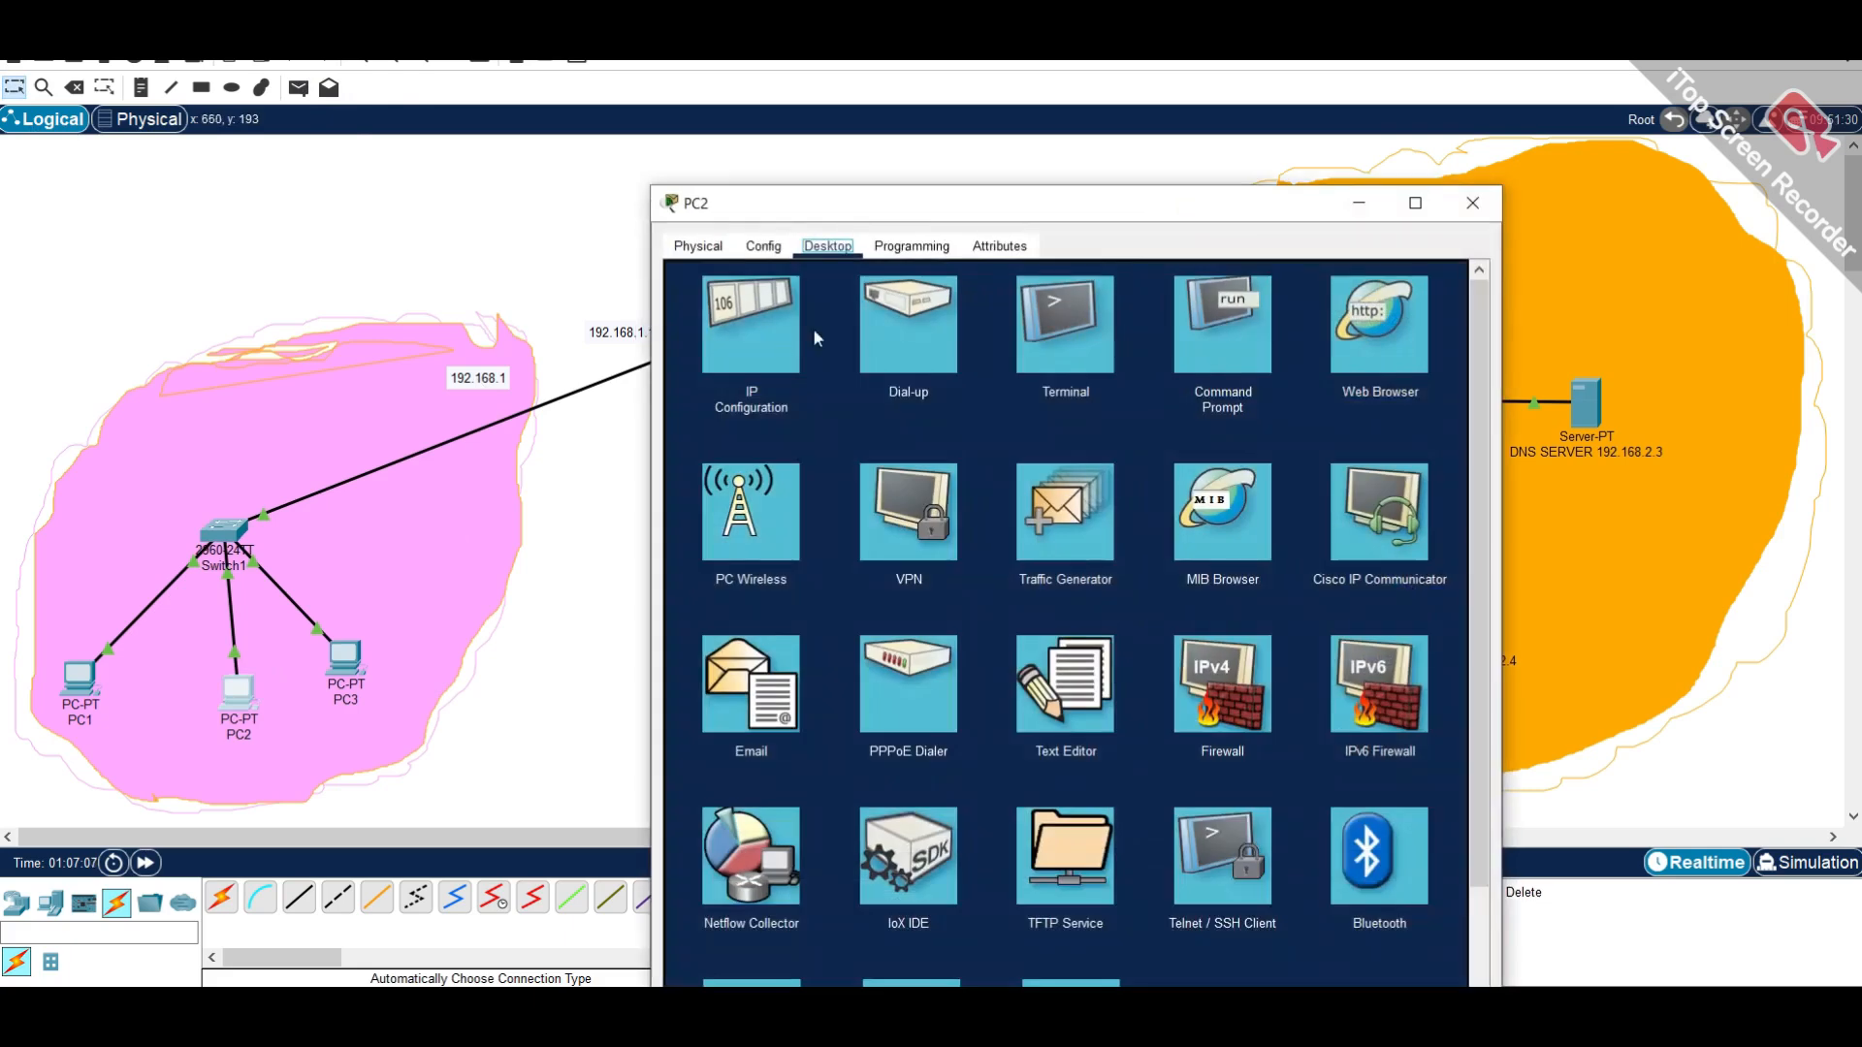
left_click(766, 318)
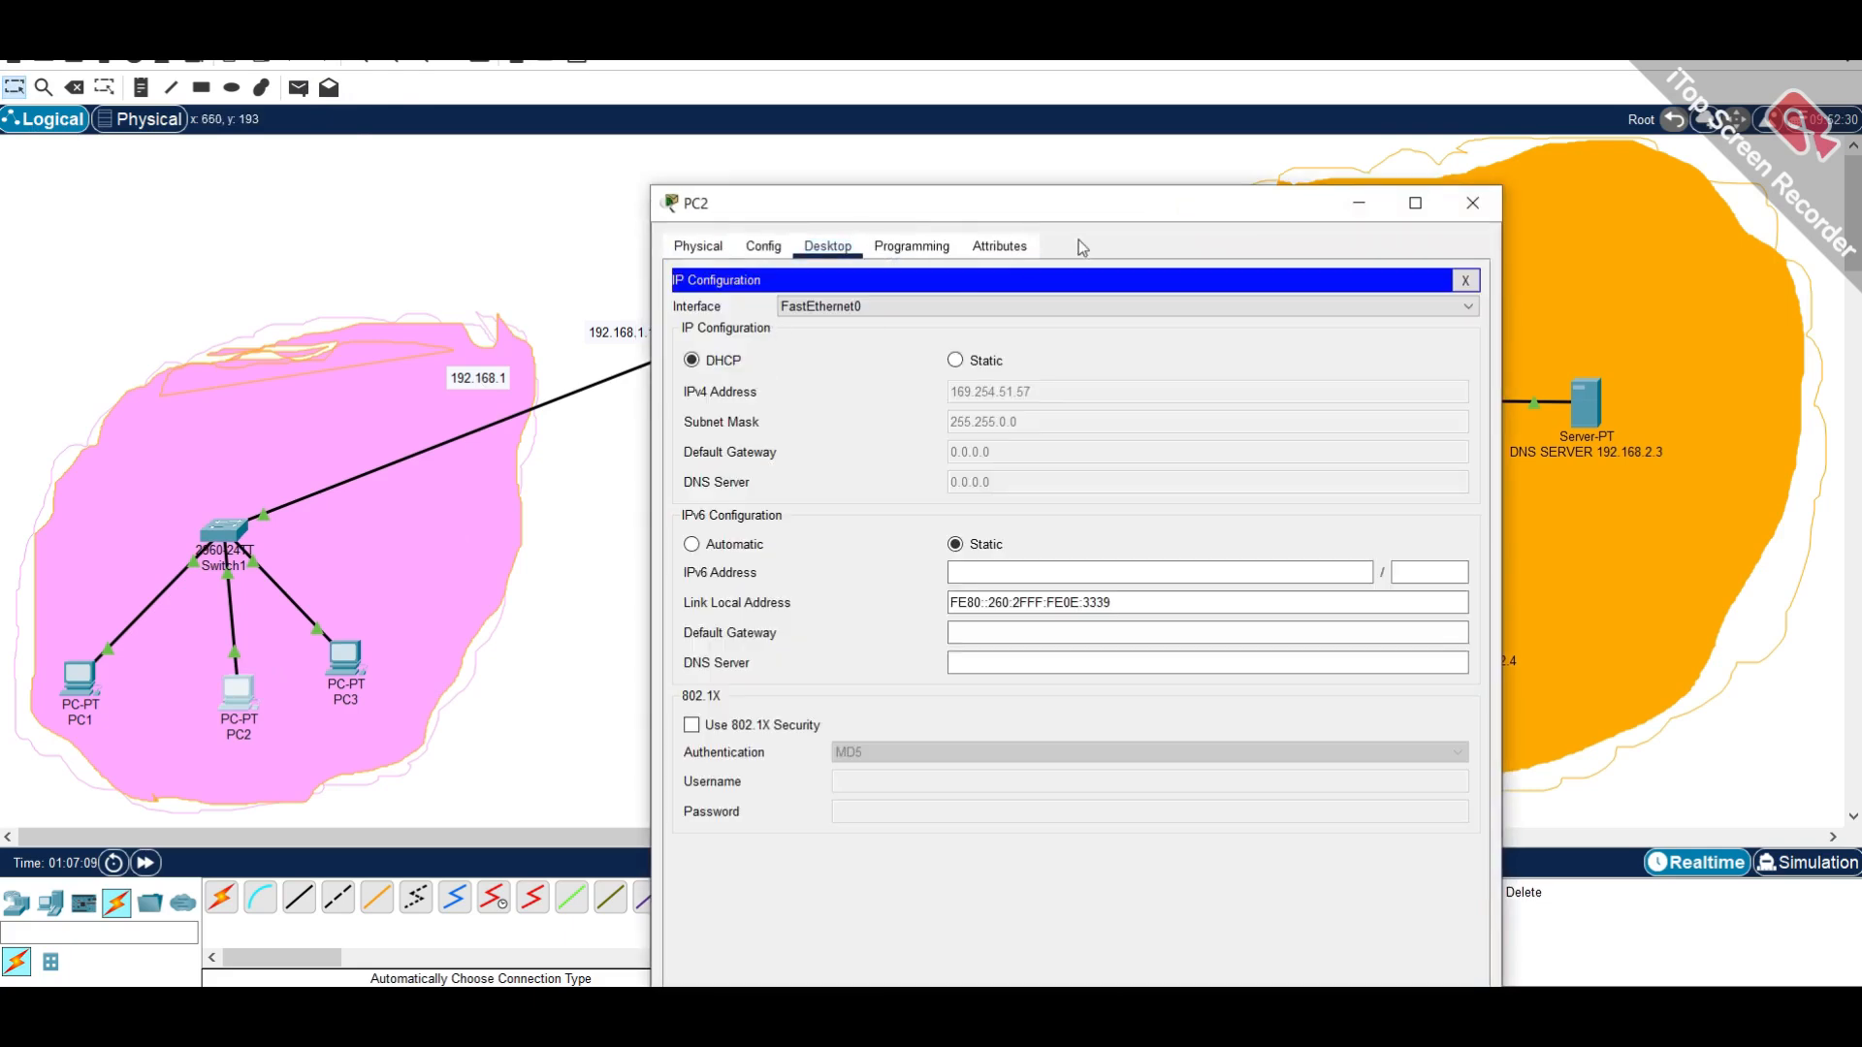
left_click_drag(1058, 205, 813, 159)
left_click(734, 312)
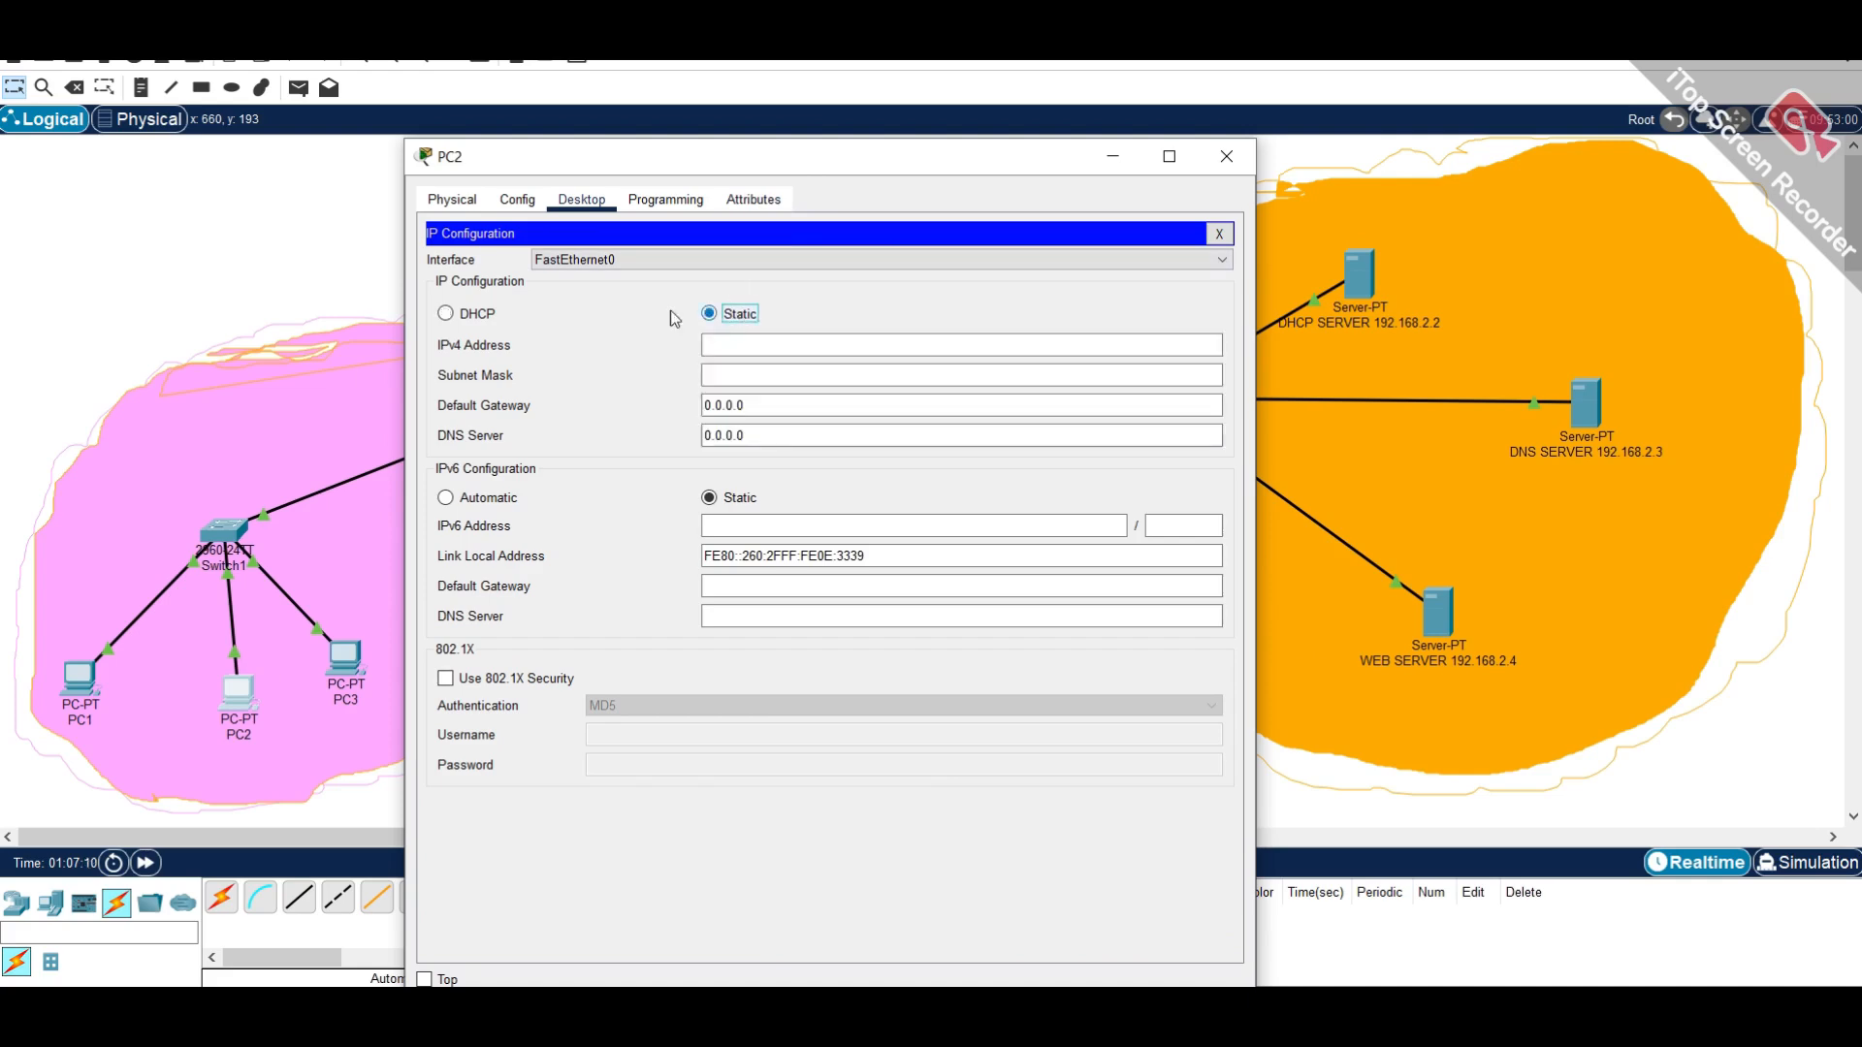
left_click(465, 318)
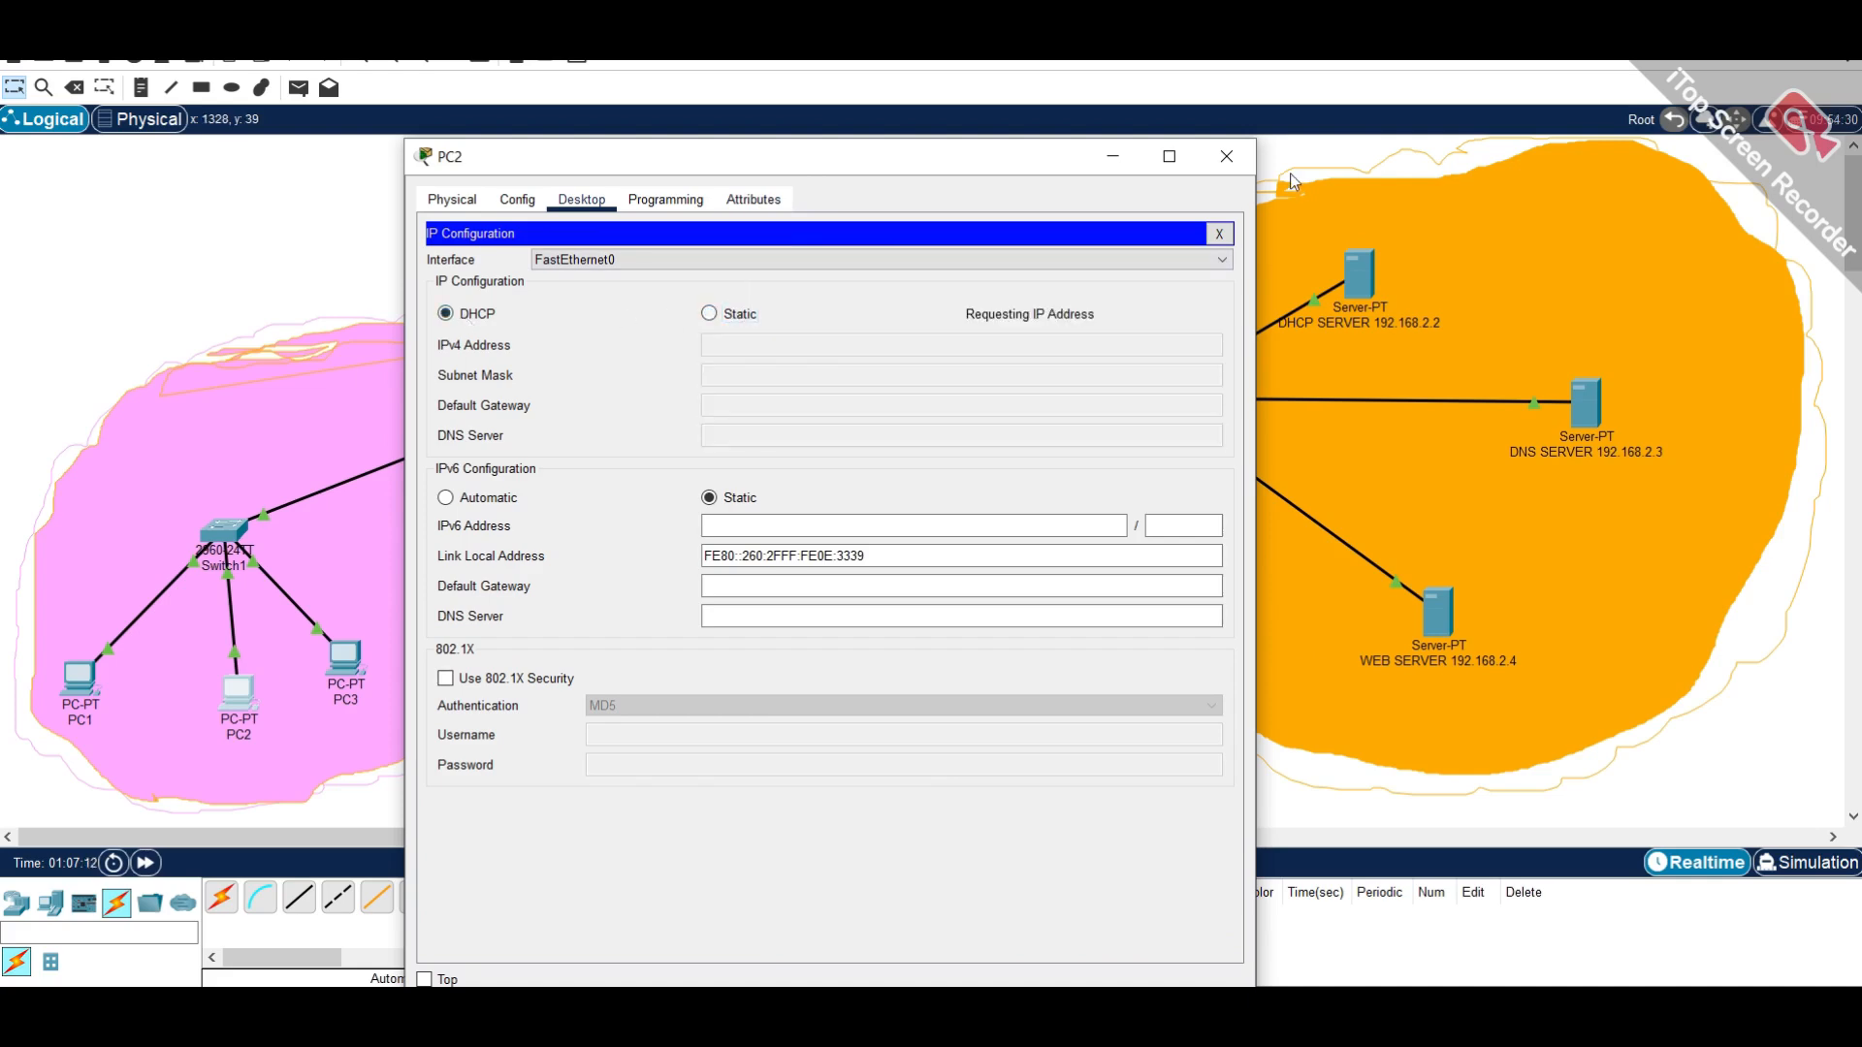
left_click(1227, 156)
- Enter Simulation mode and set PC1's IP configuration to DHCP to generate a request packet
left_click(1800, 868)
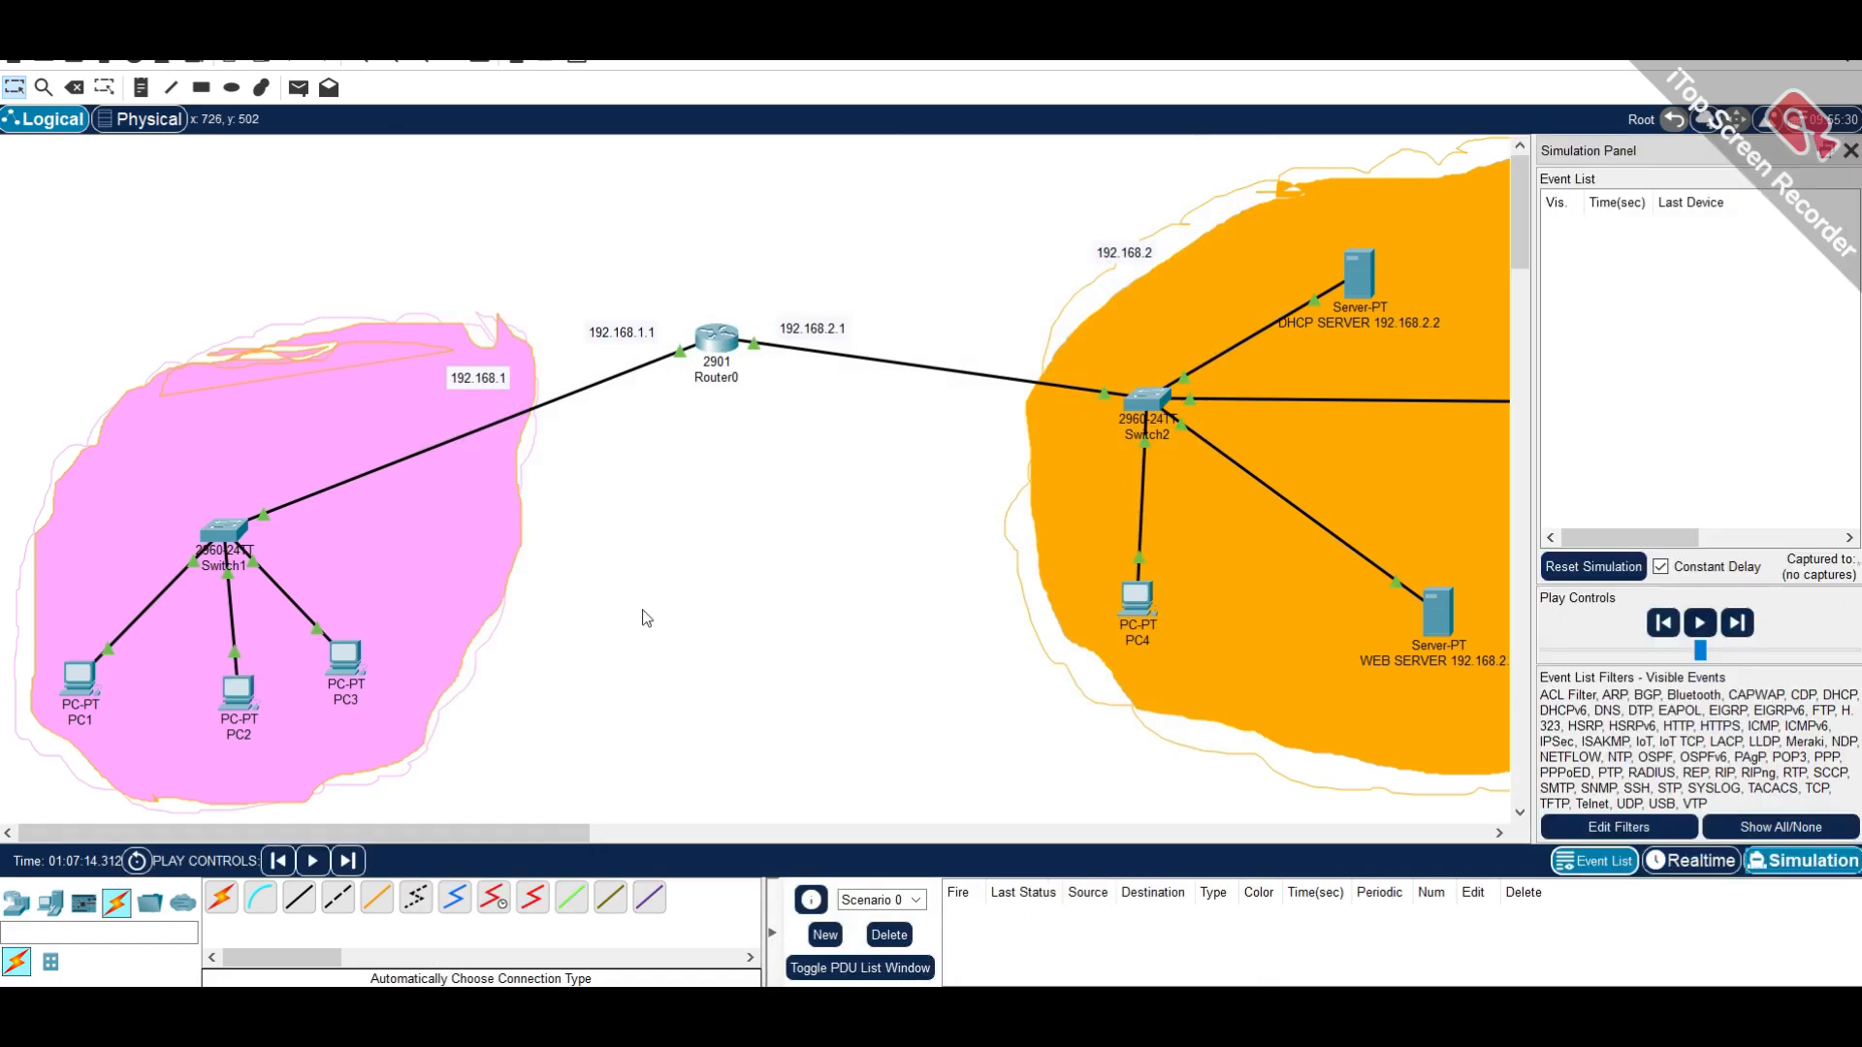
left_click(297, 90)
left_click(79, 675)
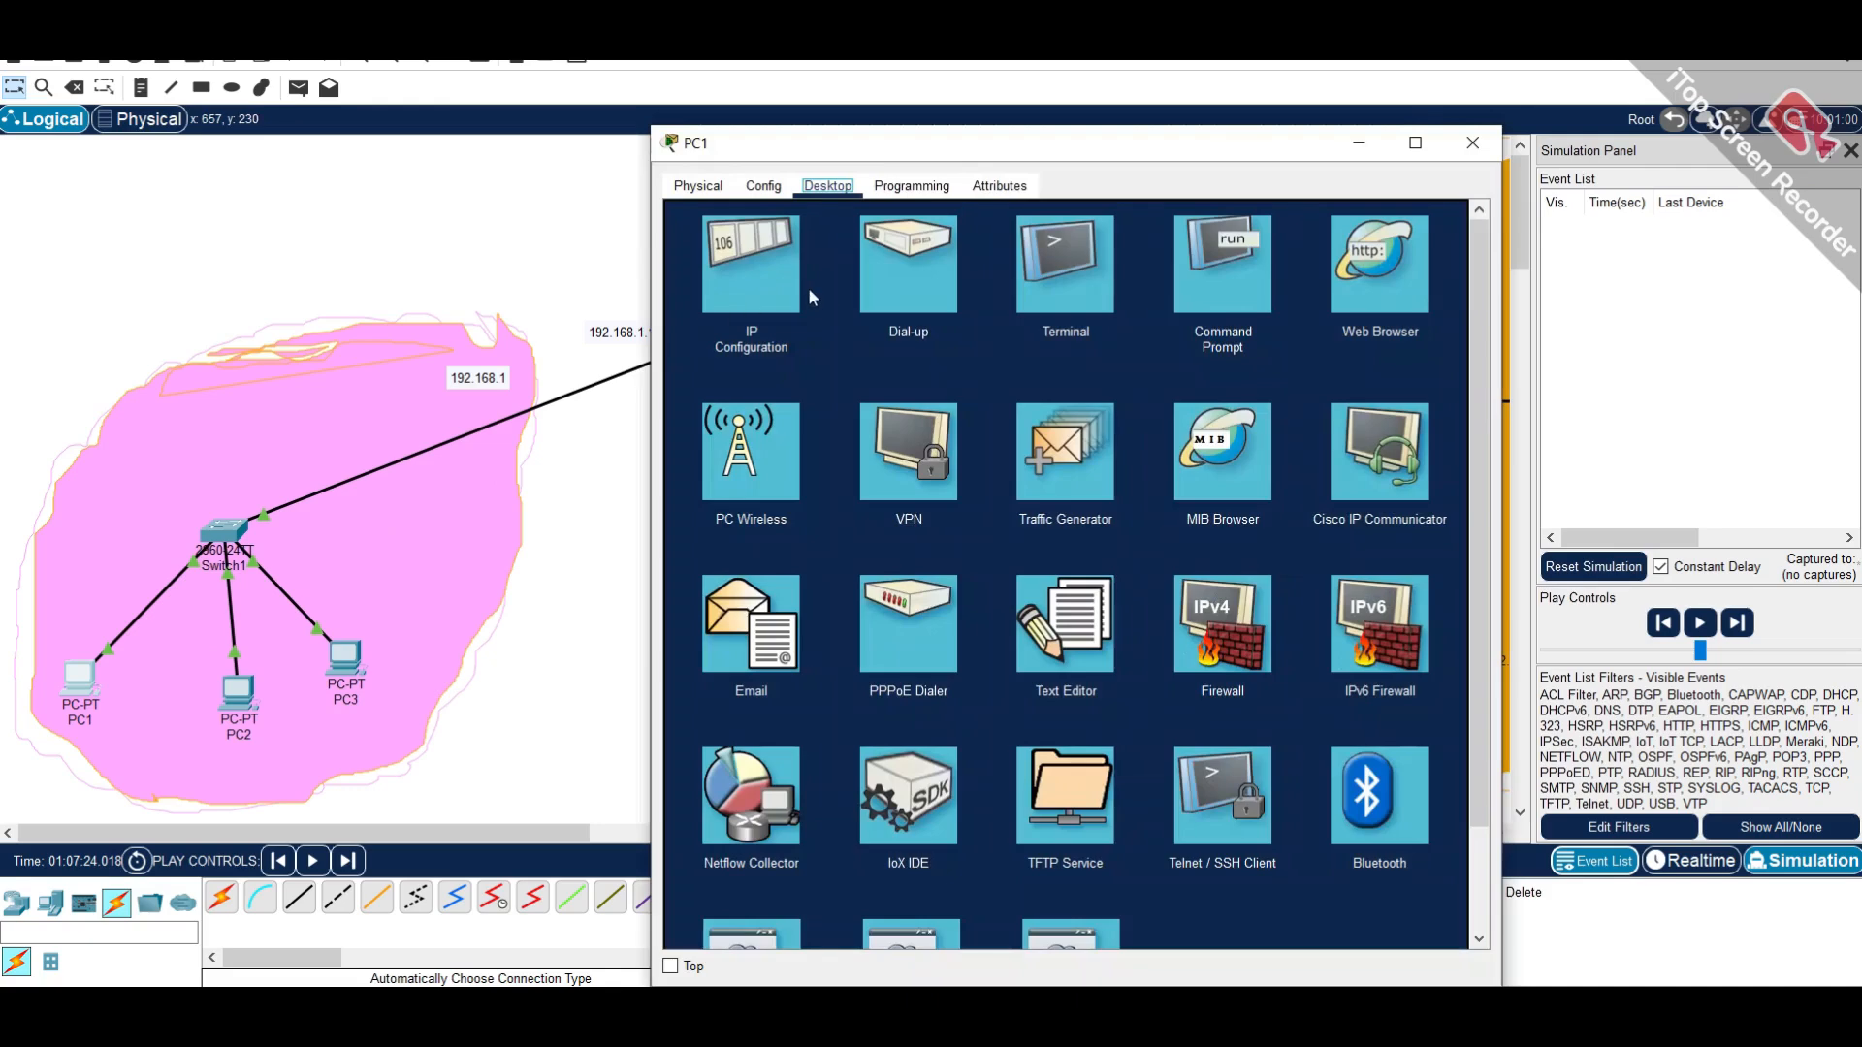
left_click(752, 272)
left_click(719, 300)
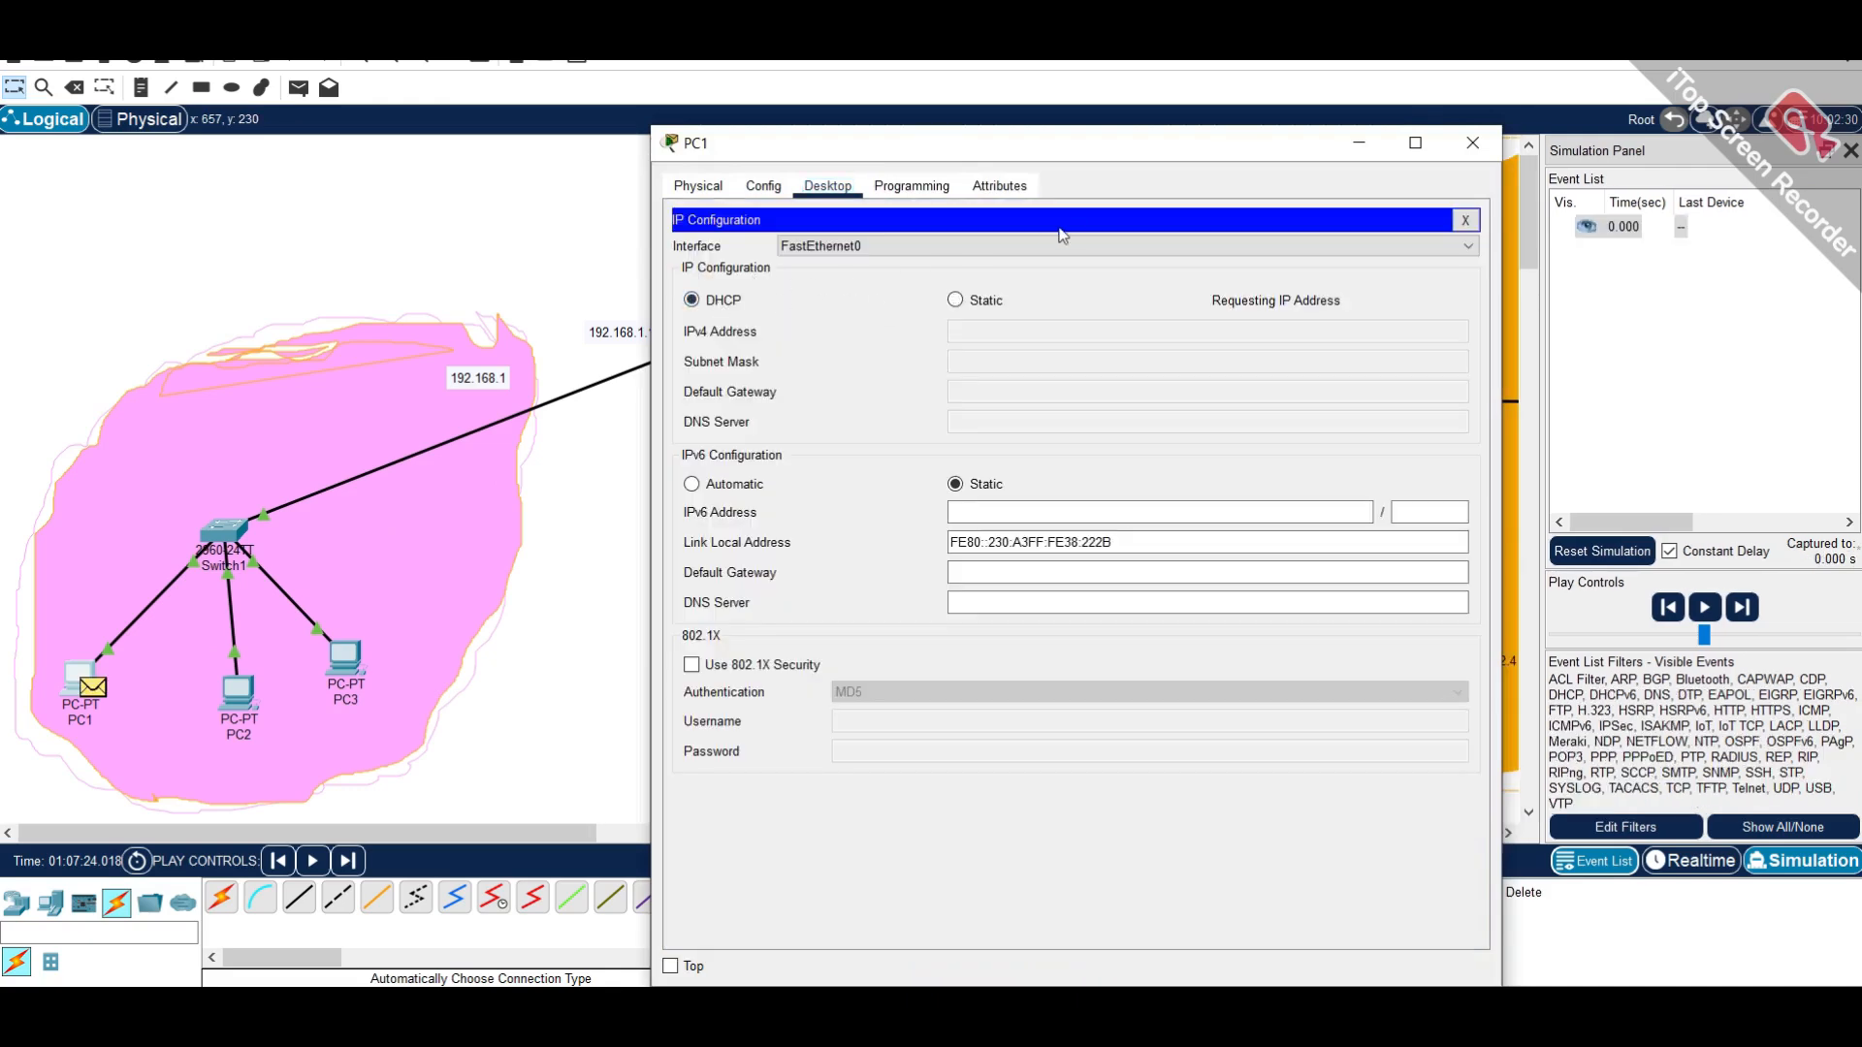
left_click(1472, 144)
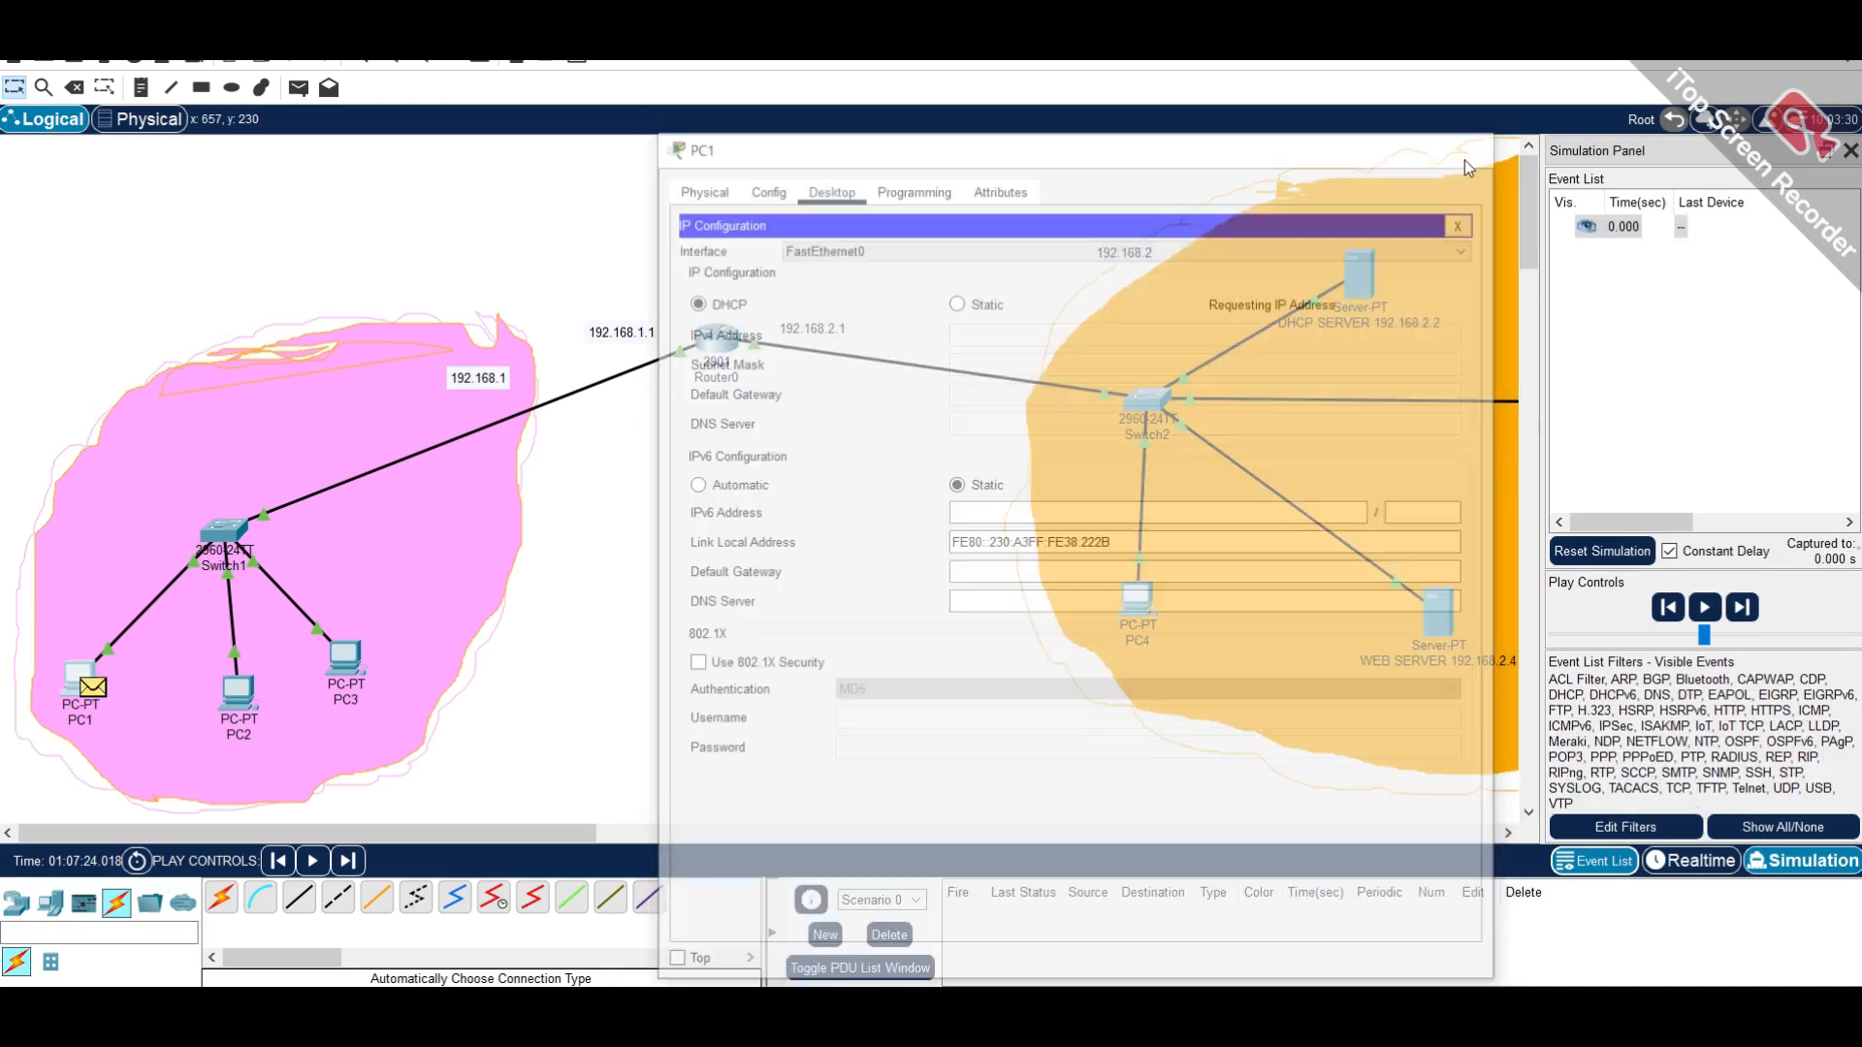
- Inspect the DHCP packet at PC1, examining its OSI layers and the source IP in the outbound PDU details
left_click(94, 689)
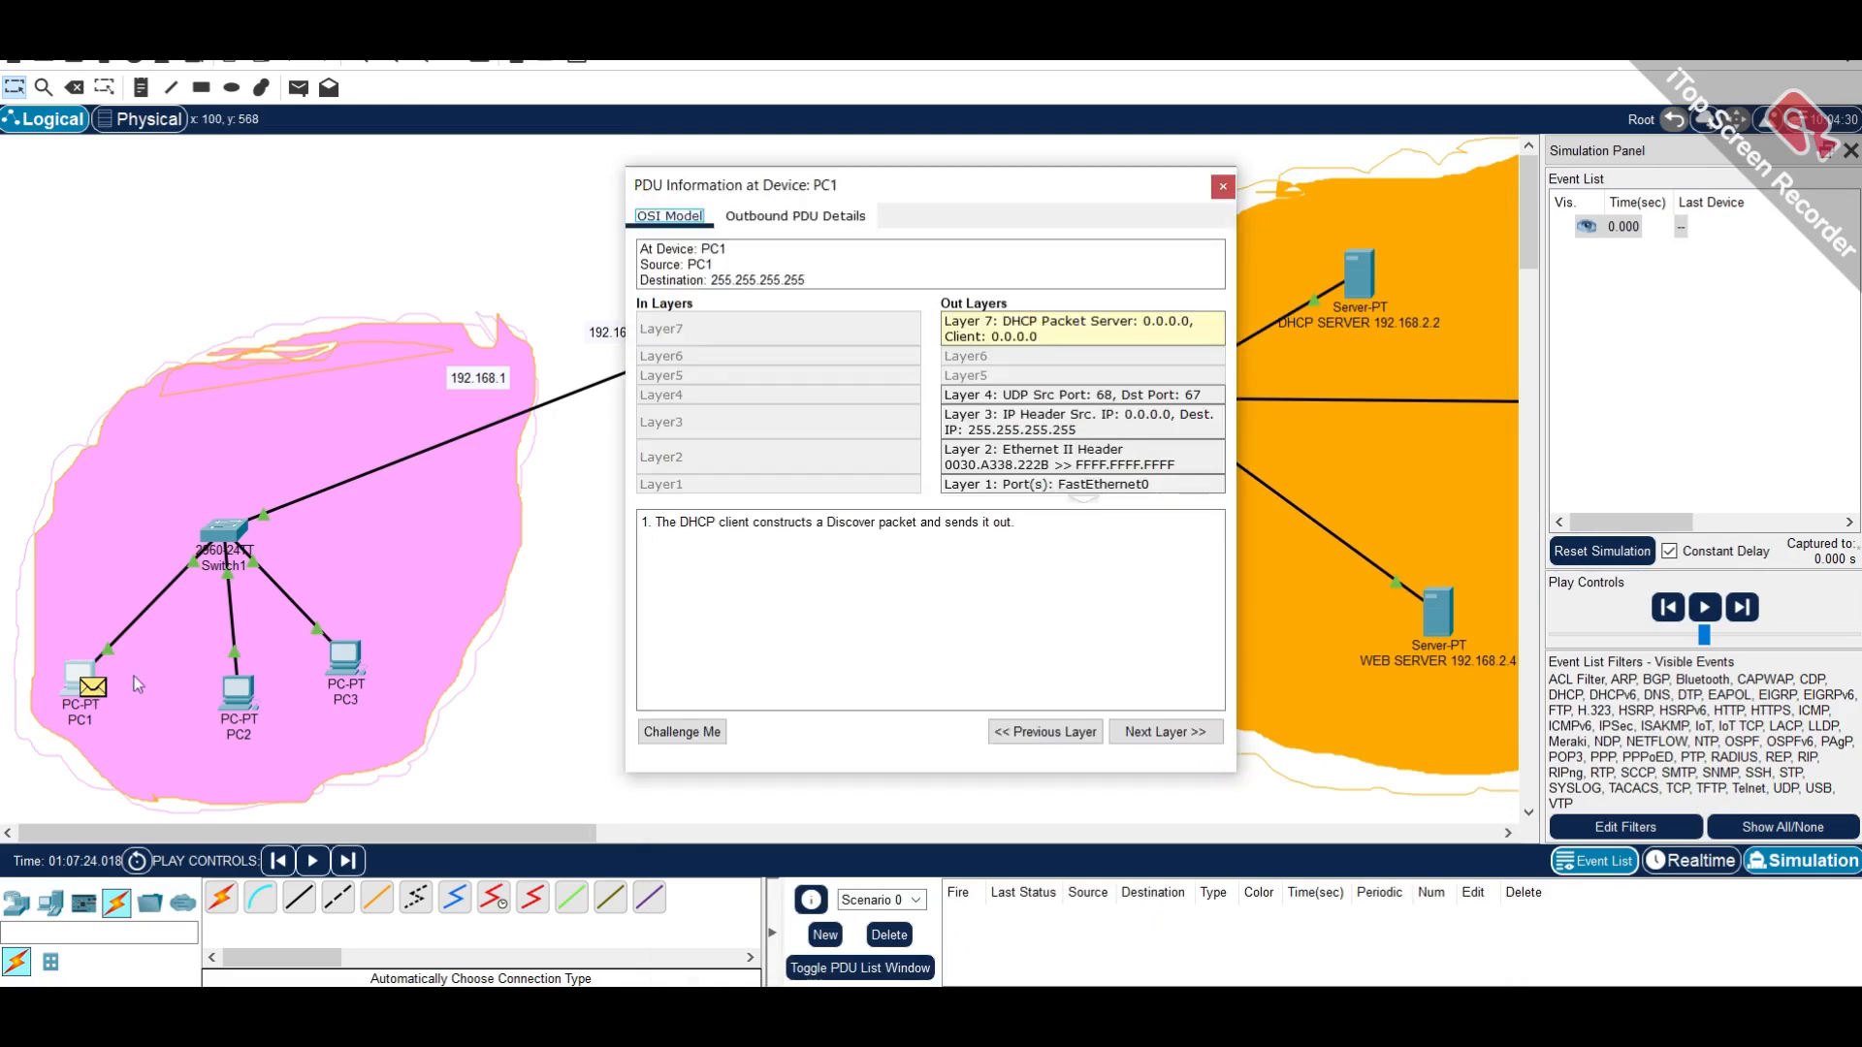
left_click_drag(916, 189, 751, 272)
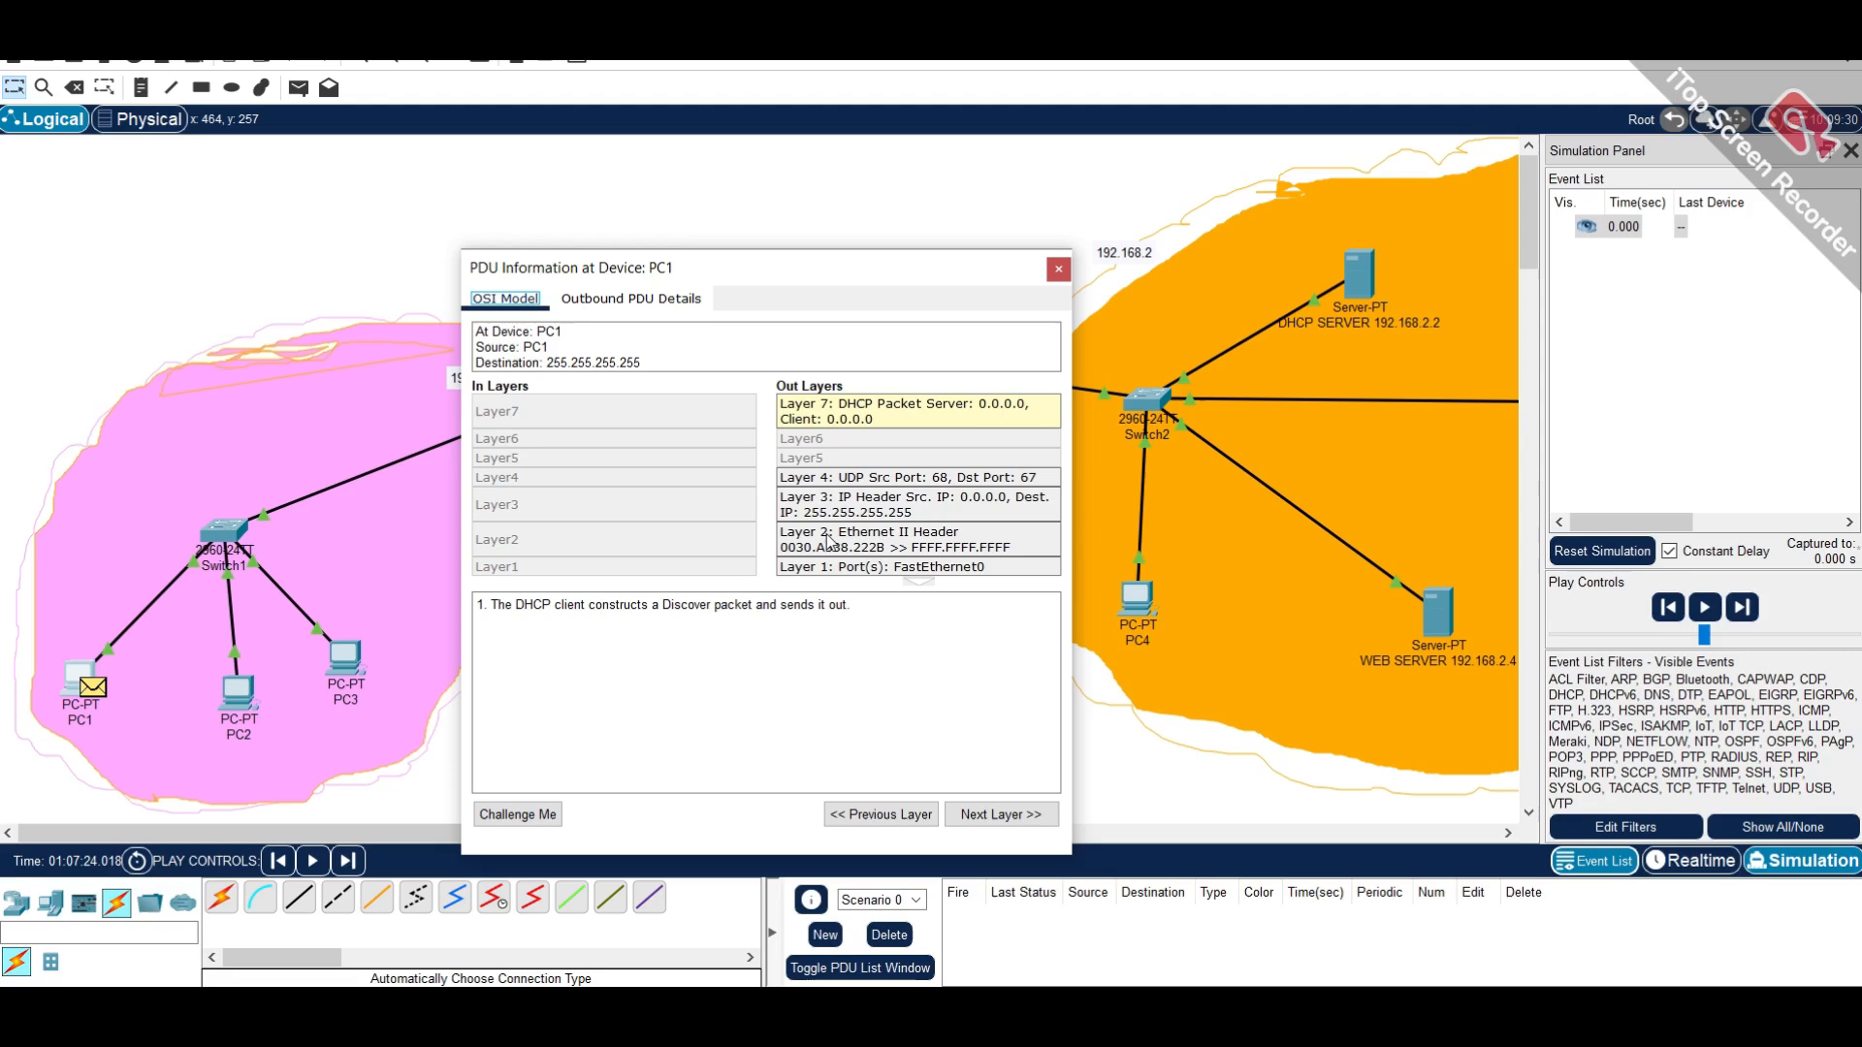
left_click(663, 303)
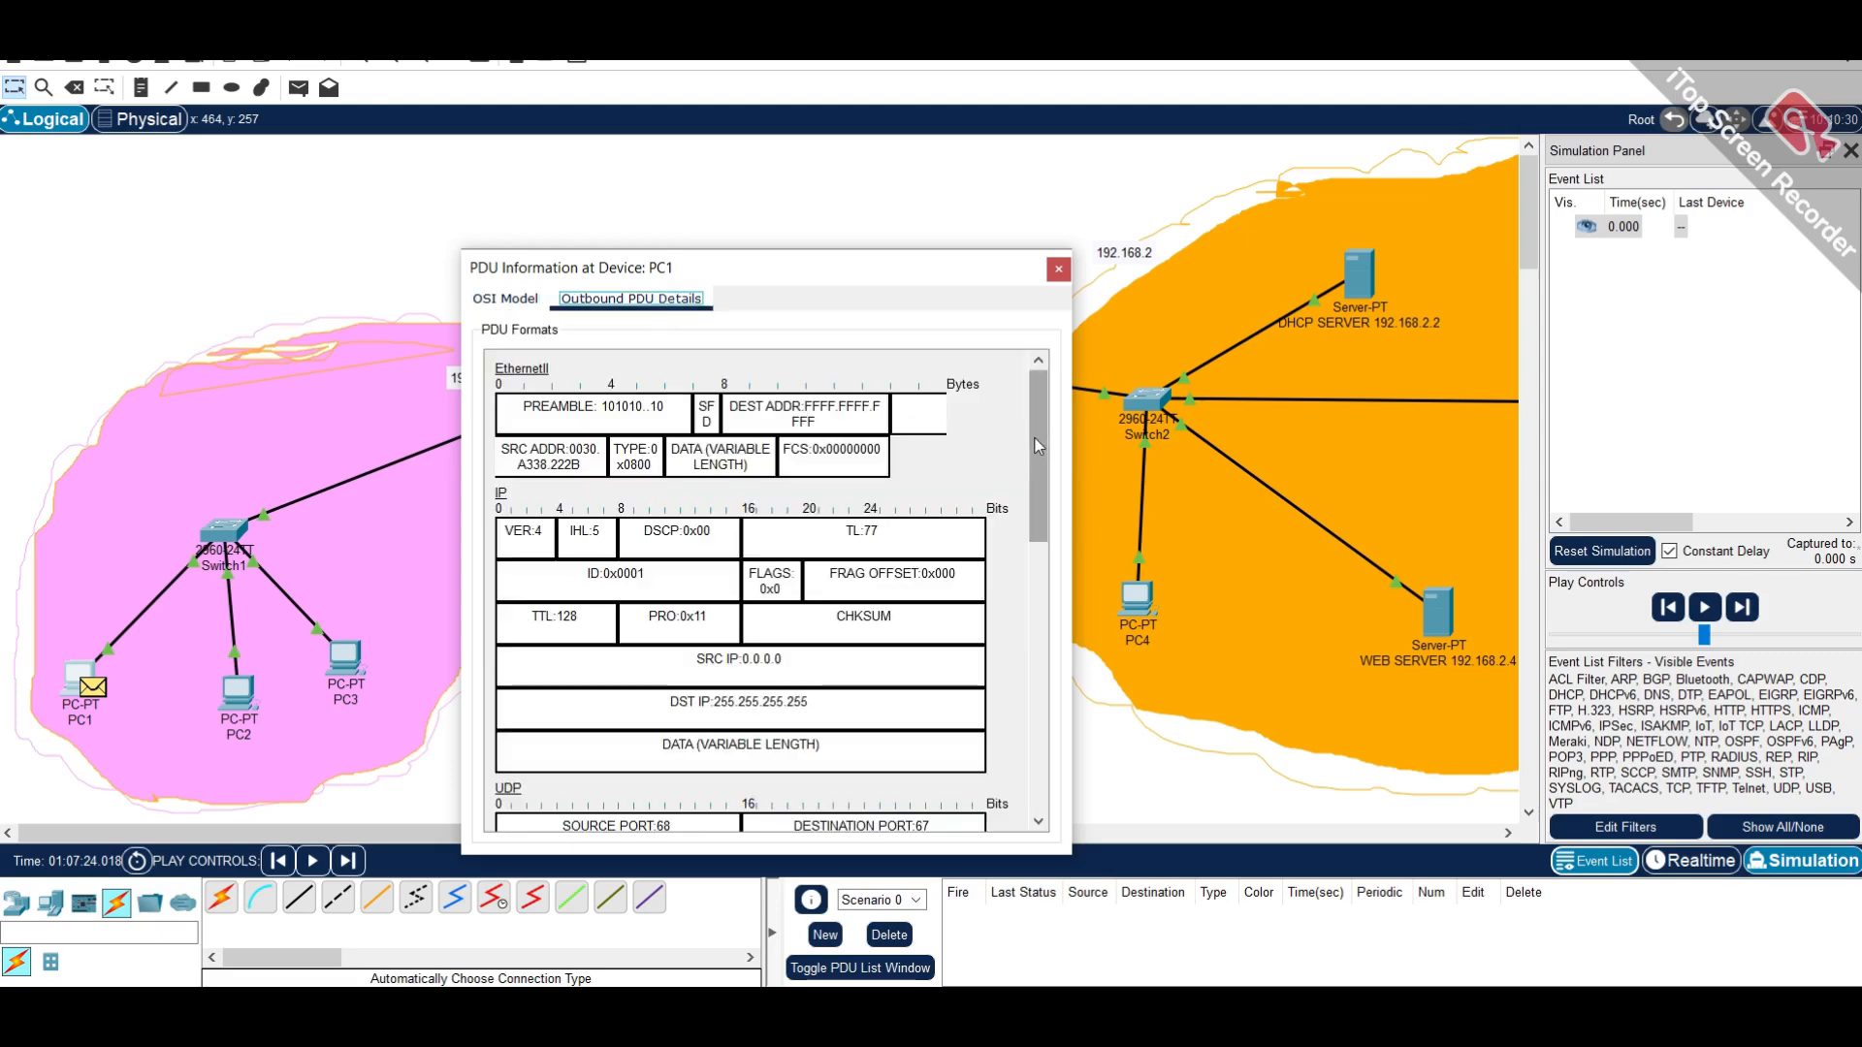
mouse_move(1042, 446)
left_mouse_down()
mouse_move(1045, 485)
mouse_move(1045, 446)
left_mouse_up()
scroll(1044, 456, "down", 2)
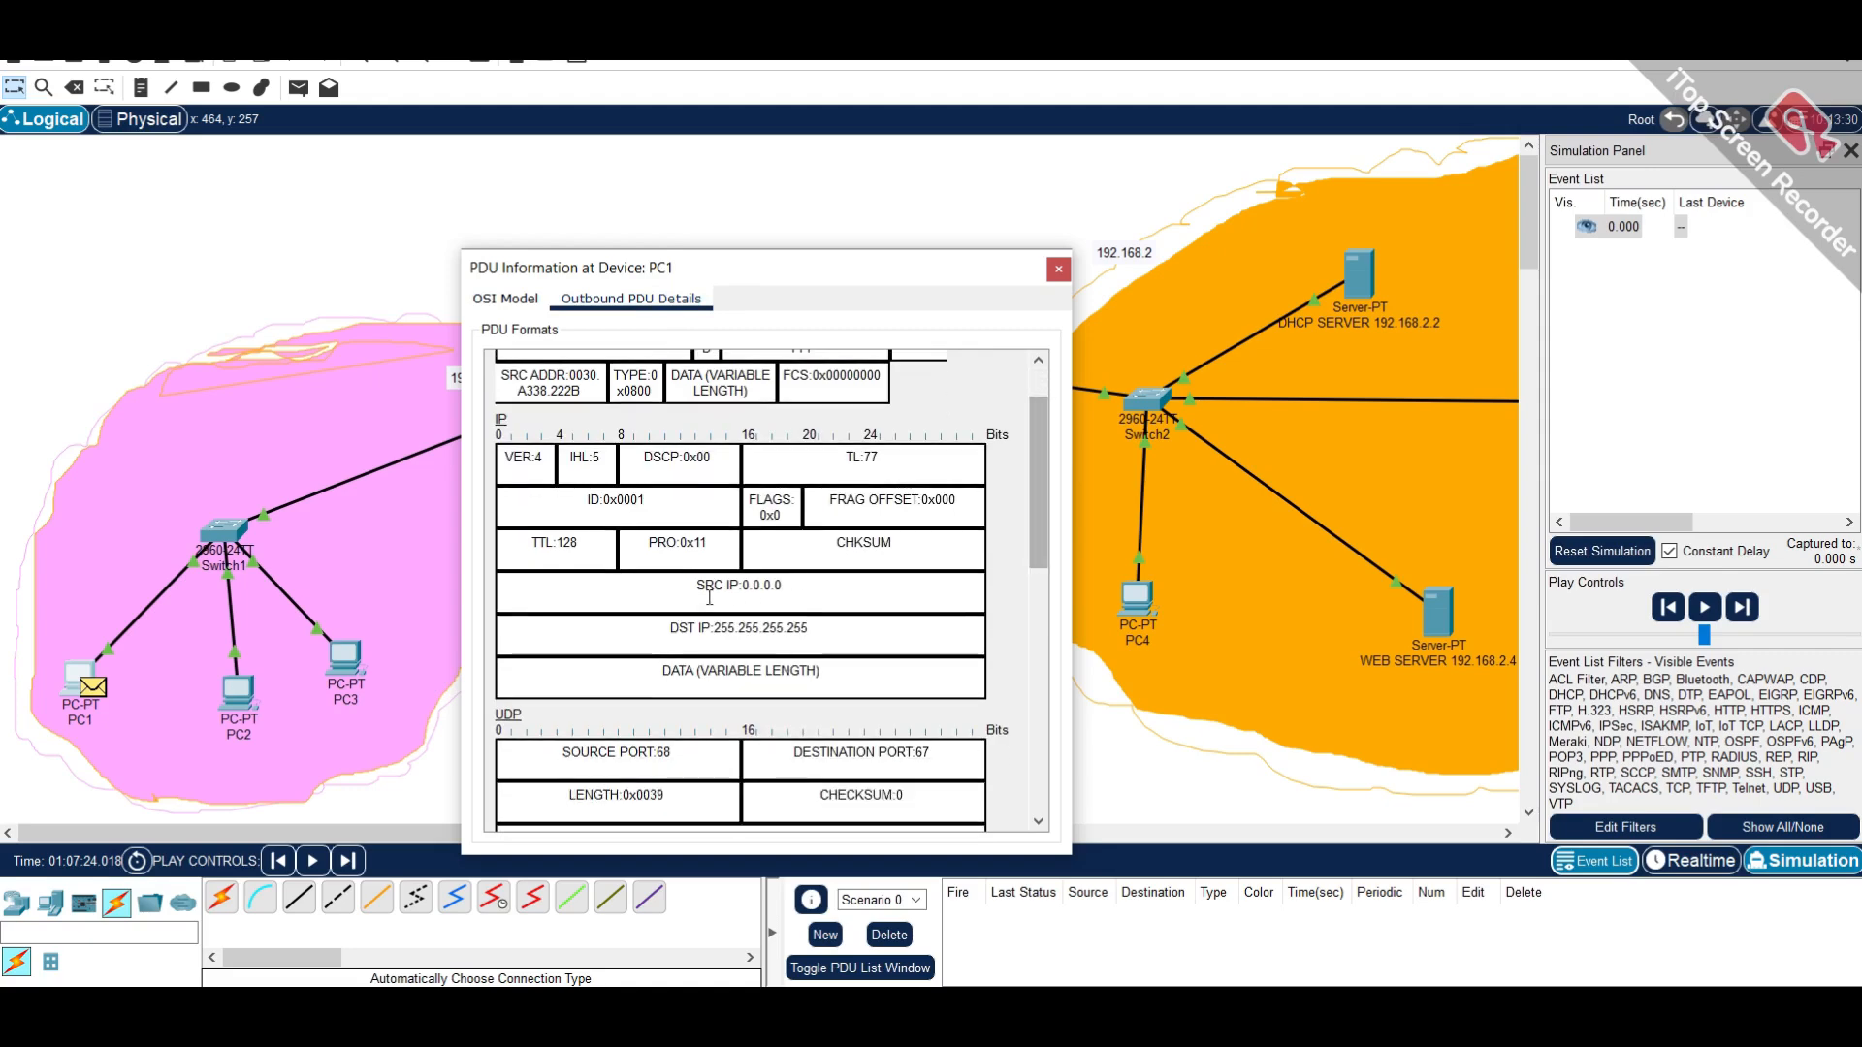
left_click_drag(688, 579, 792, 574)
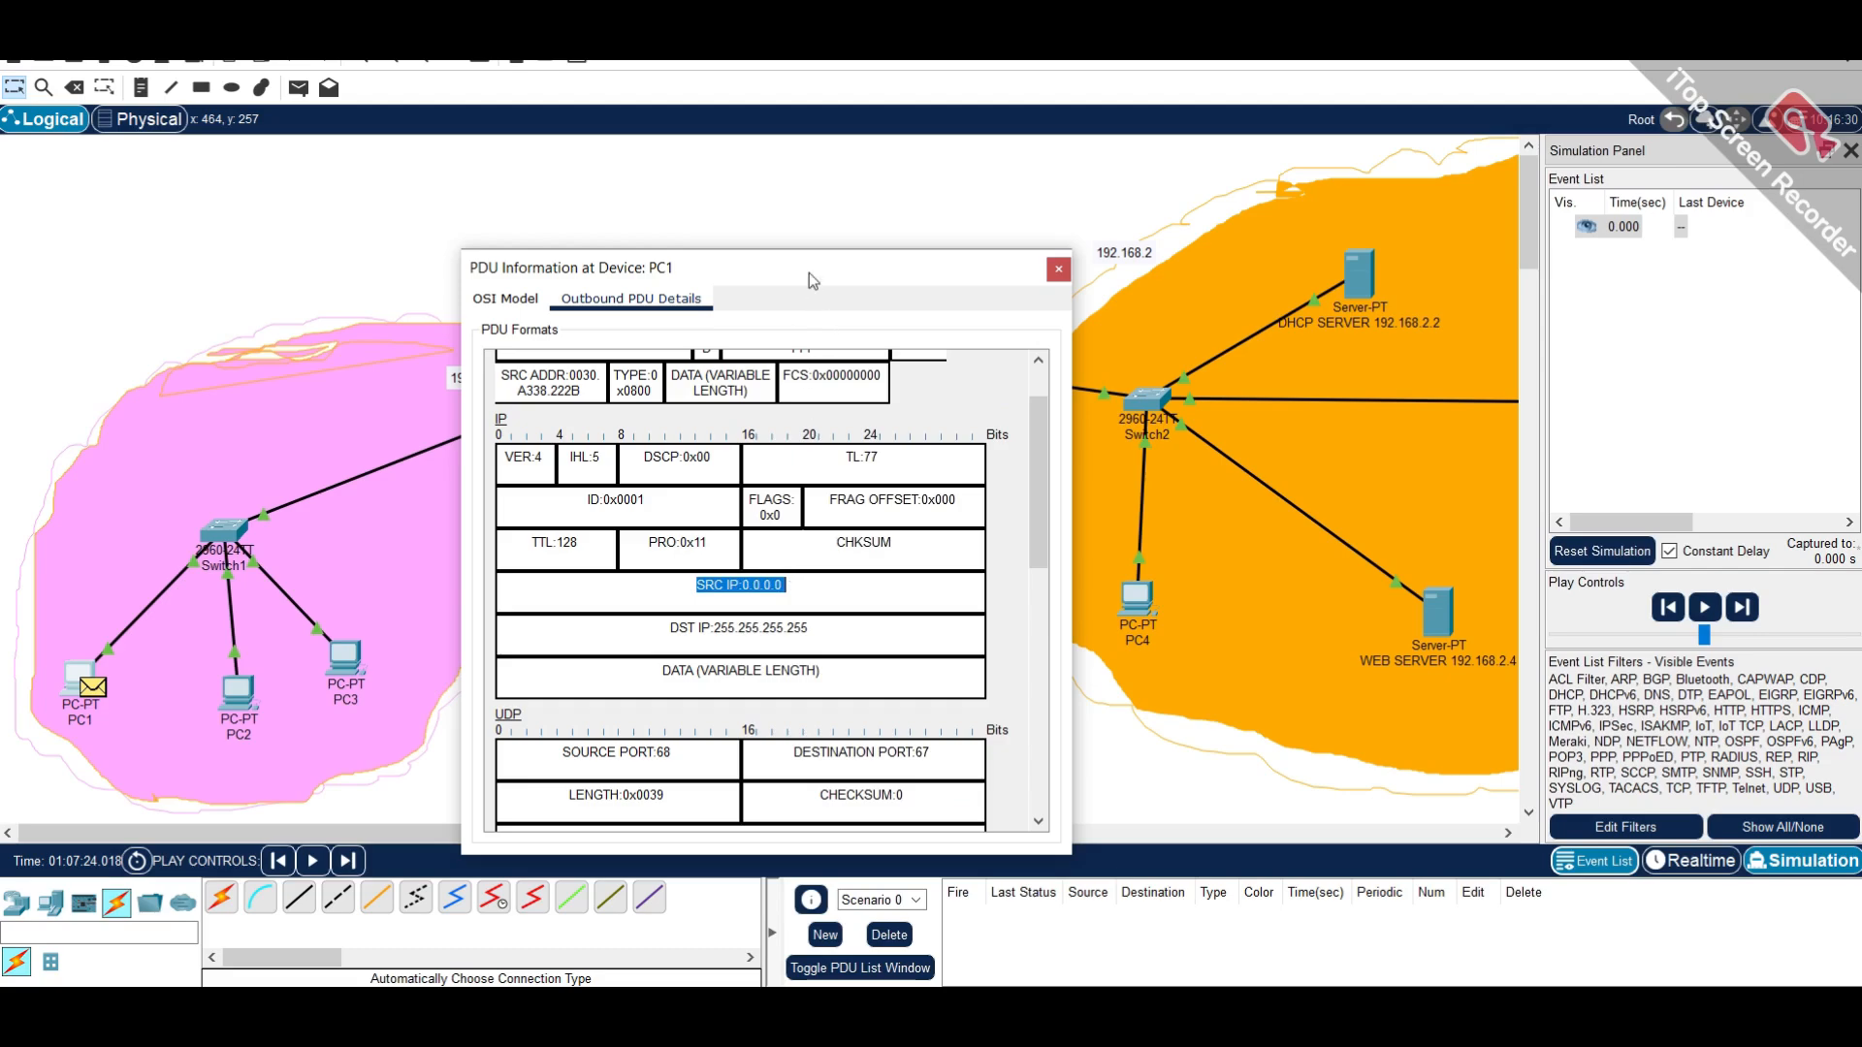
- Examine the destination IP in the IP header of PC1's outbound DHCP packet
left_click_drag(809, 272, 883, 257)
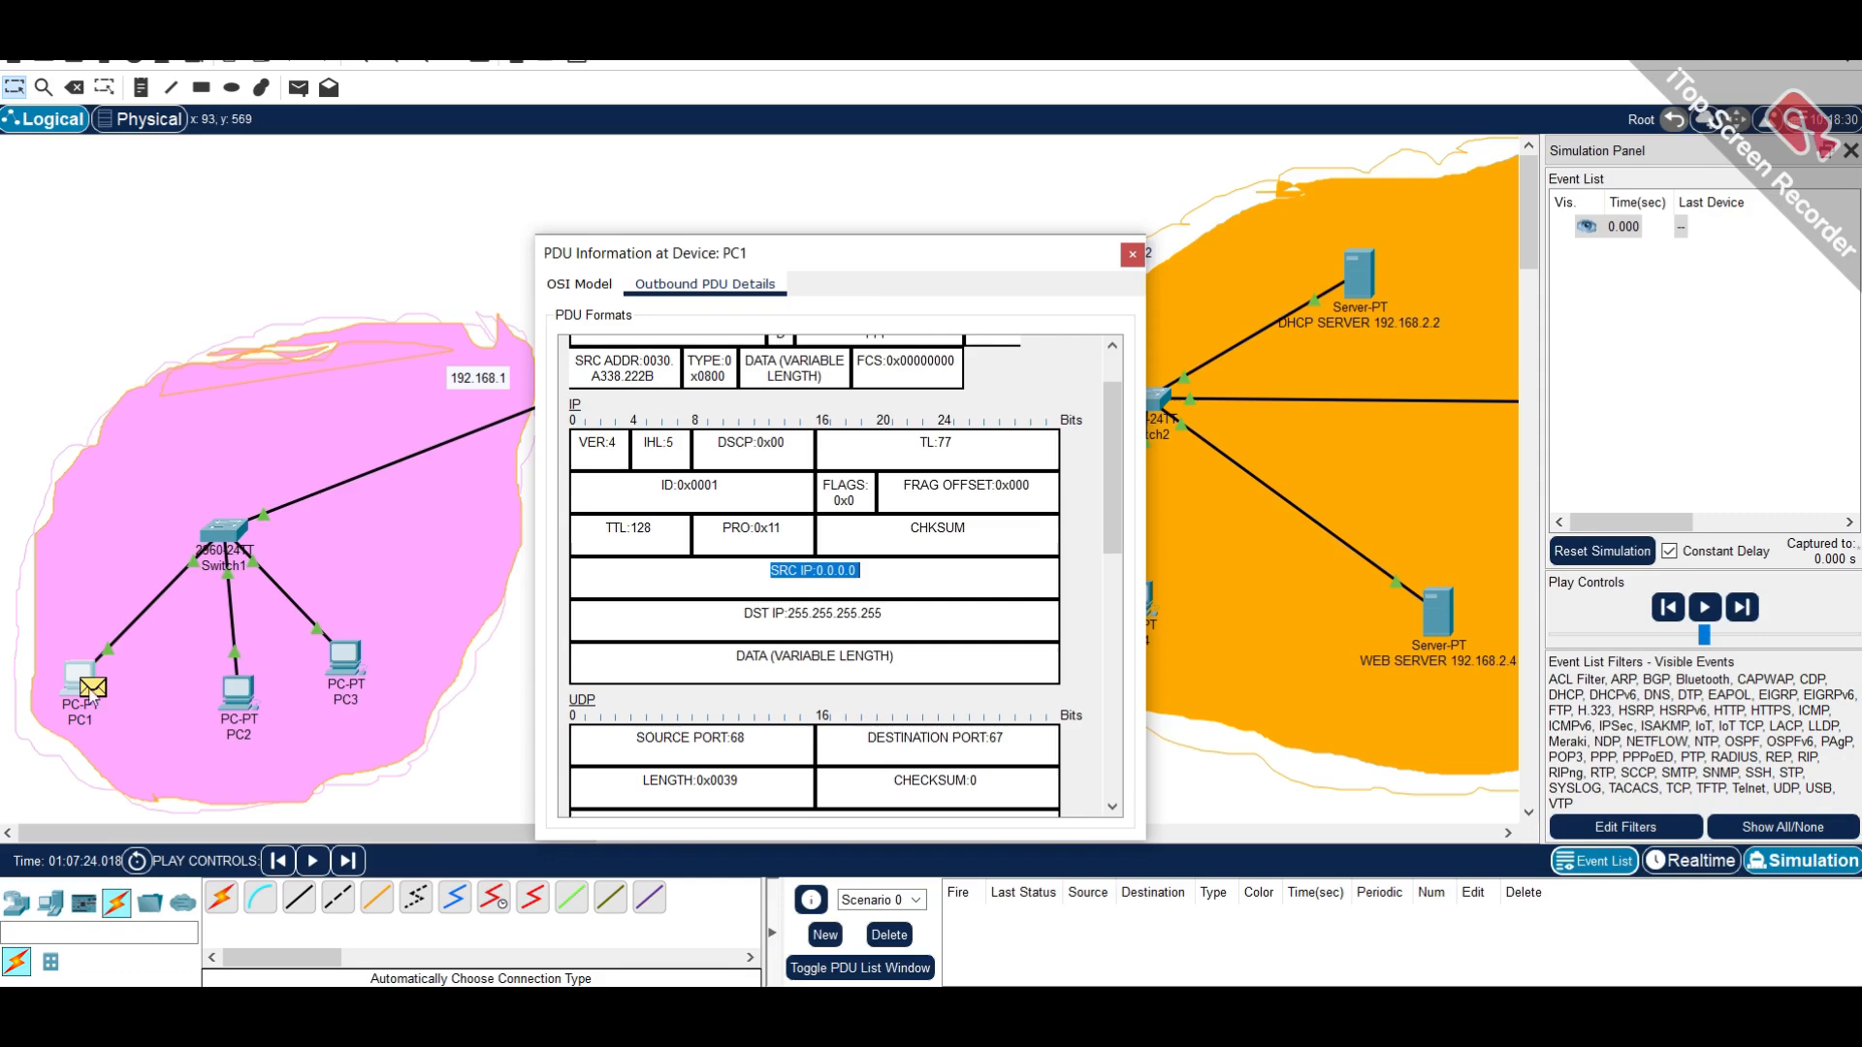
left_click_drag(1109, 516, 1113, 537)
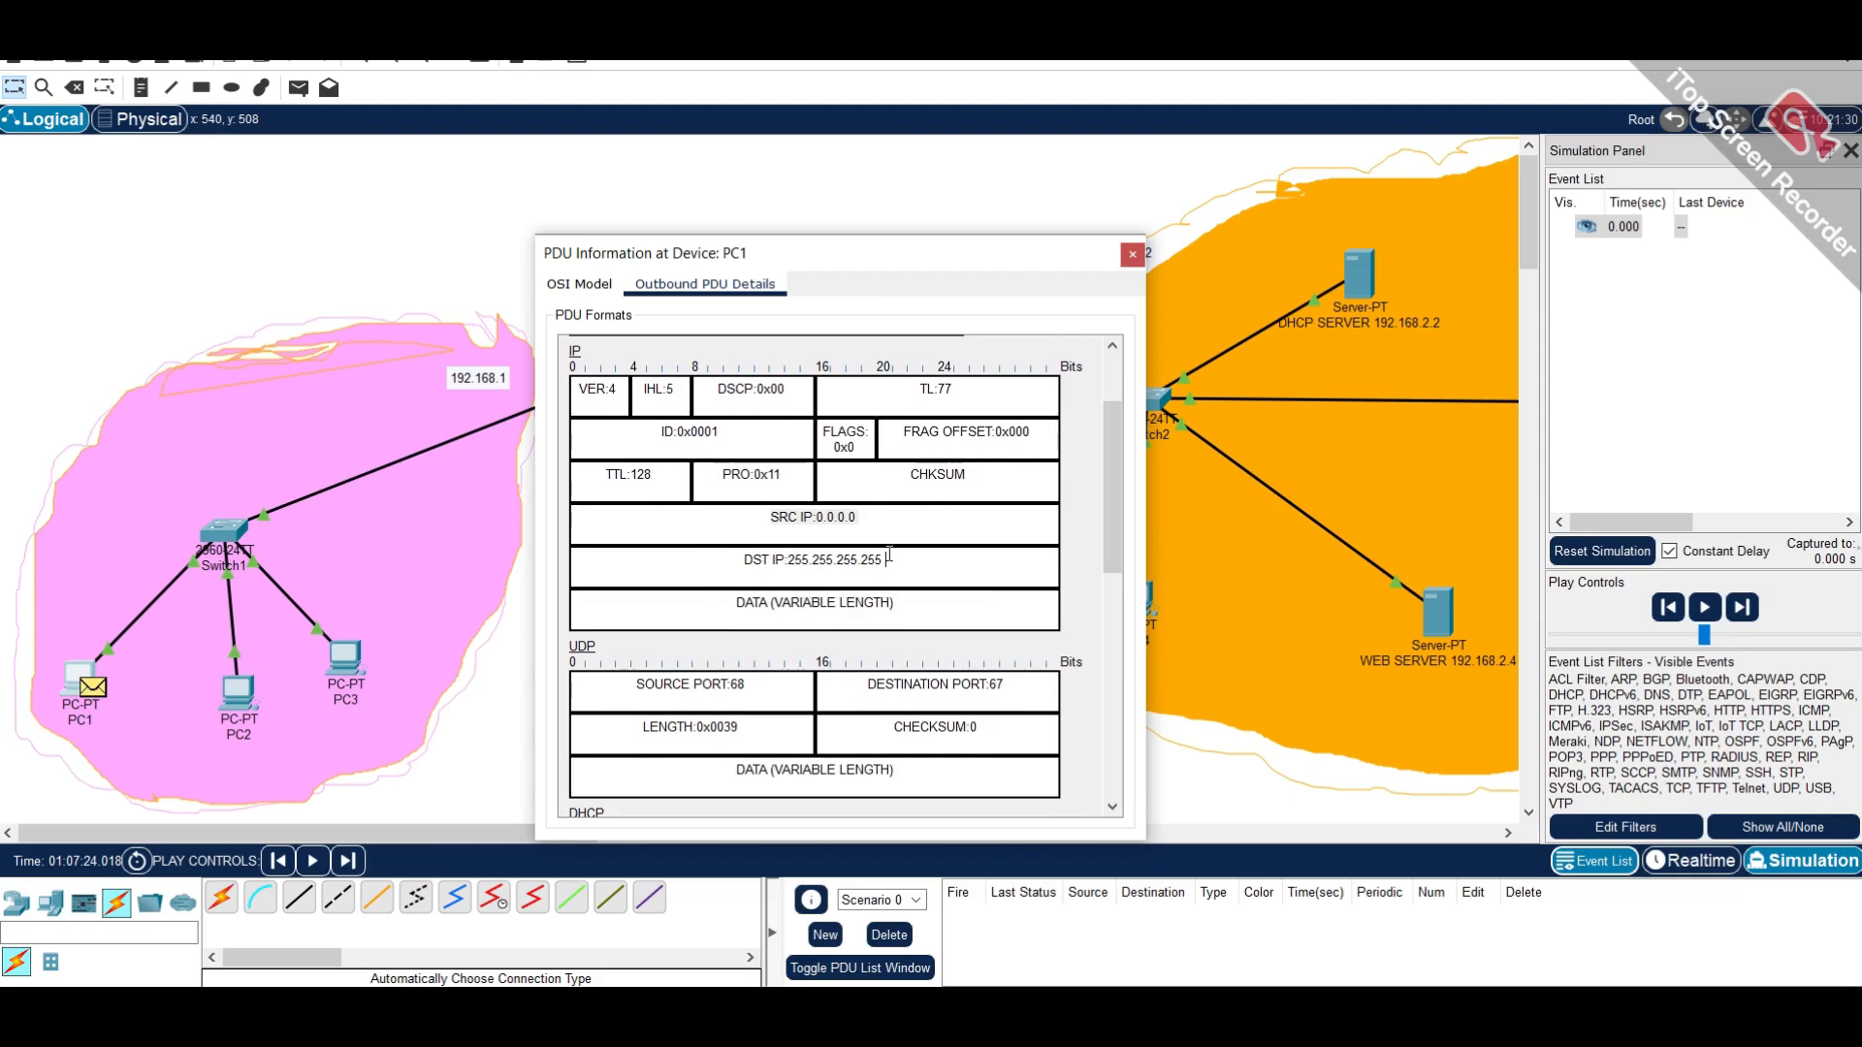
left_click_drag(885, 558, 735, 559)
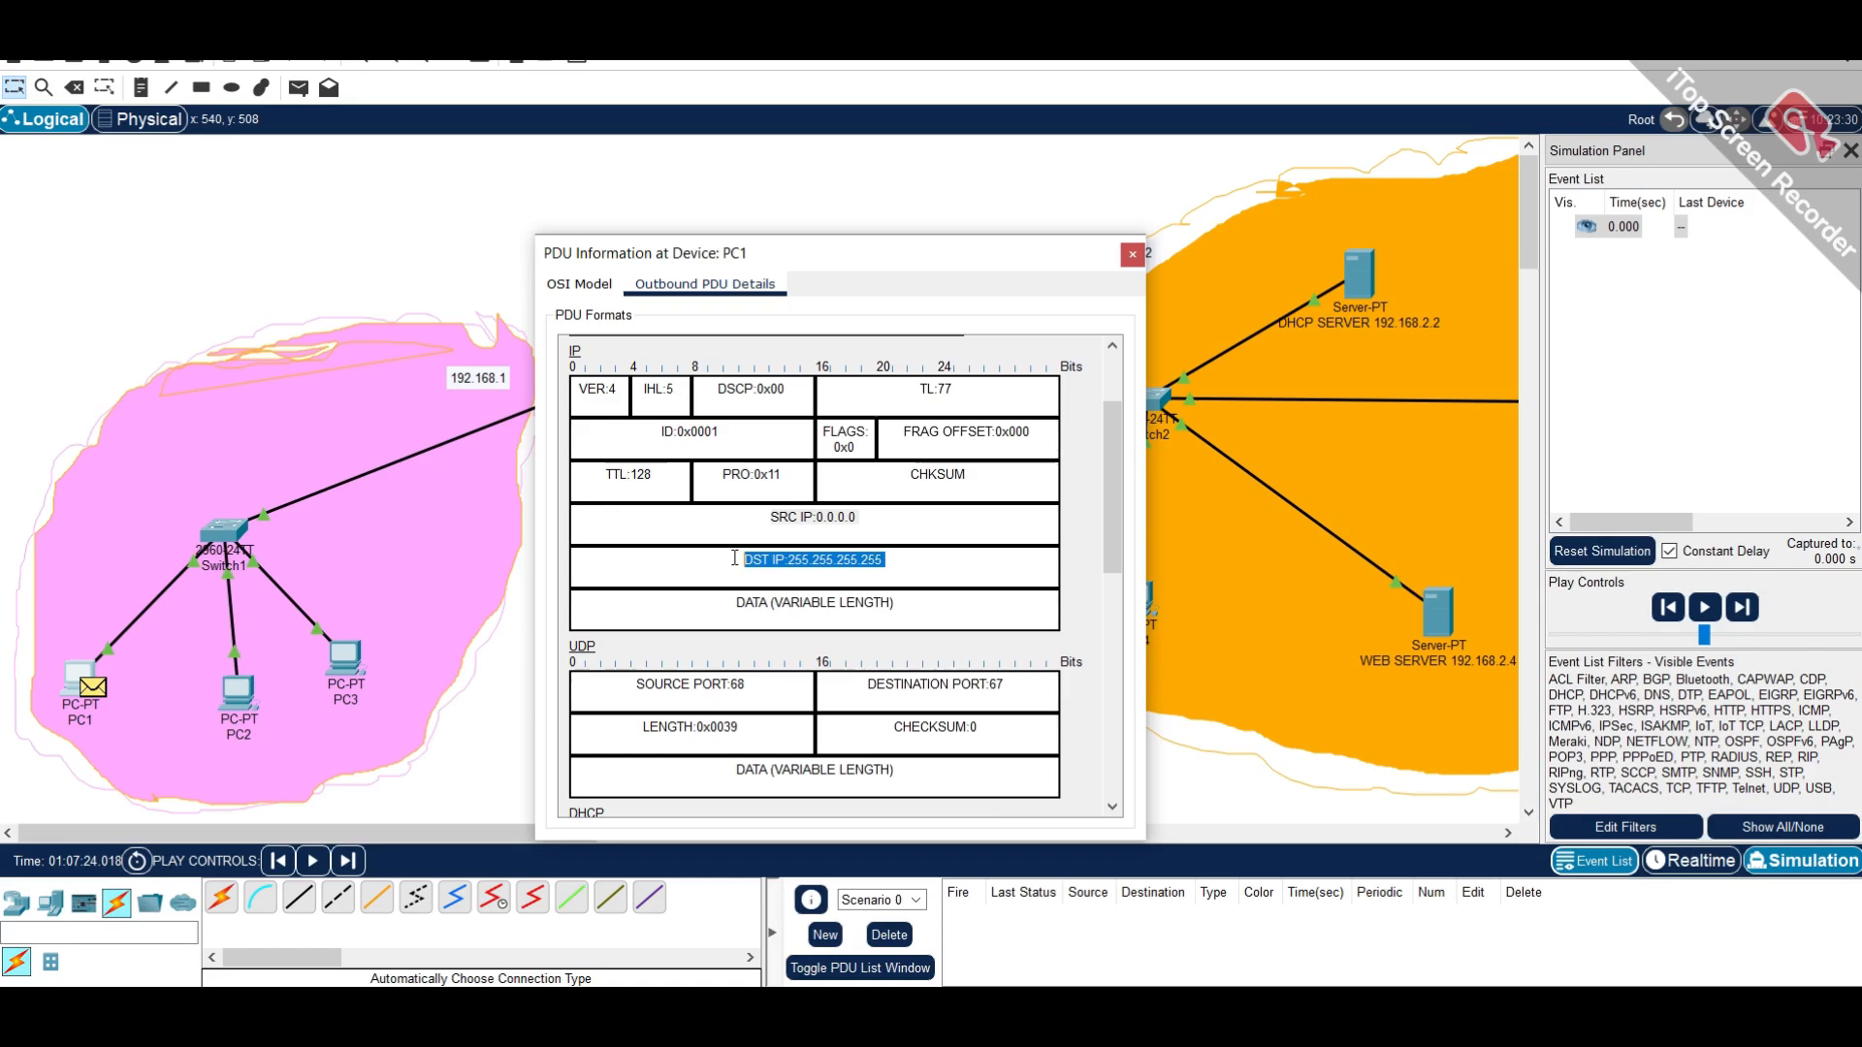
left_click_drag(899, 255, 905, 314)
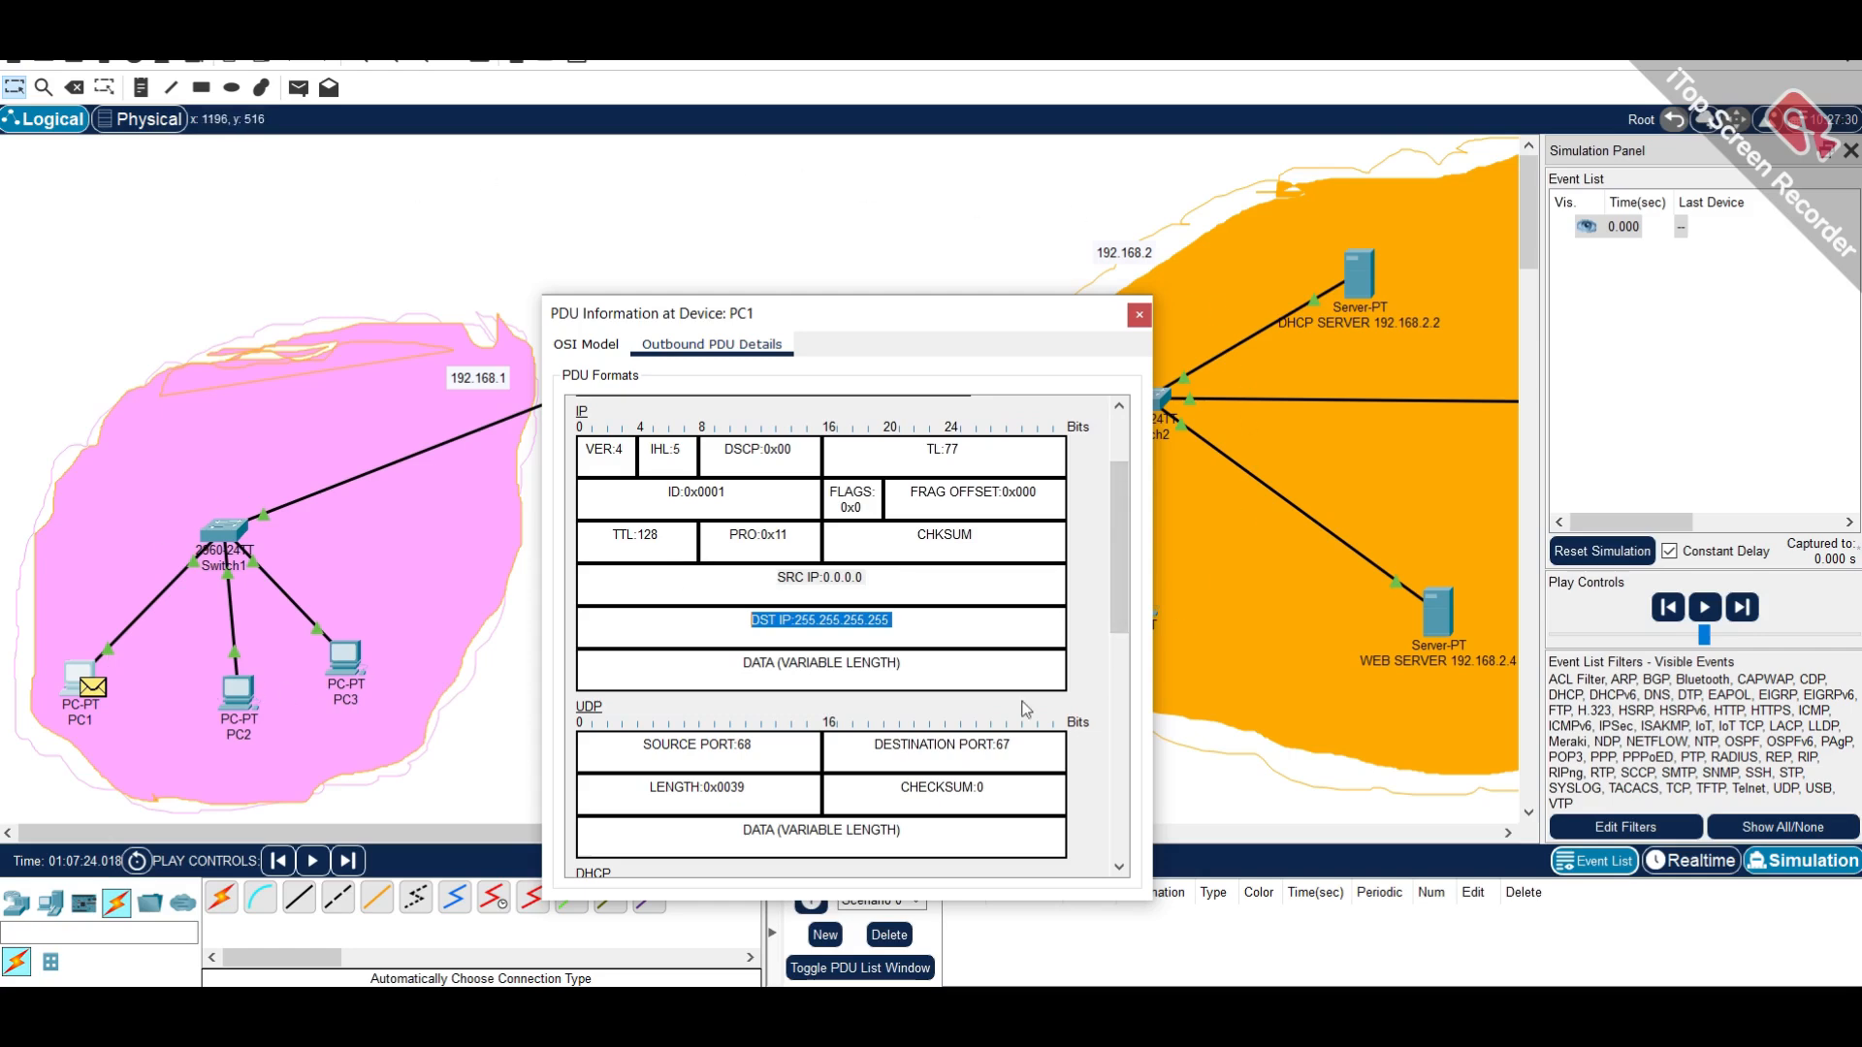
left_click_drag(877, 316, 964, 399)
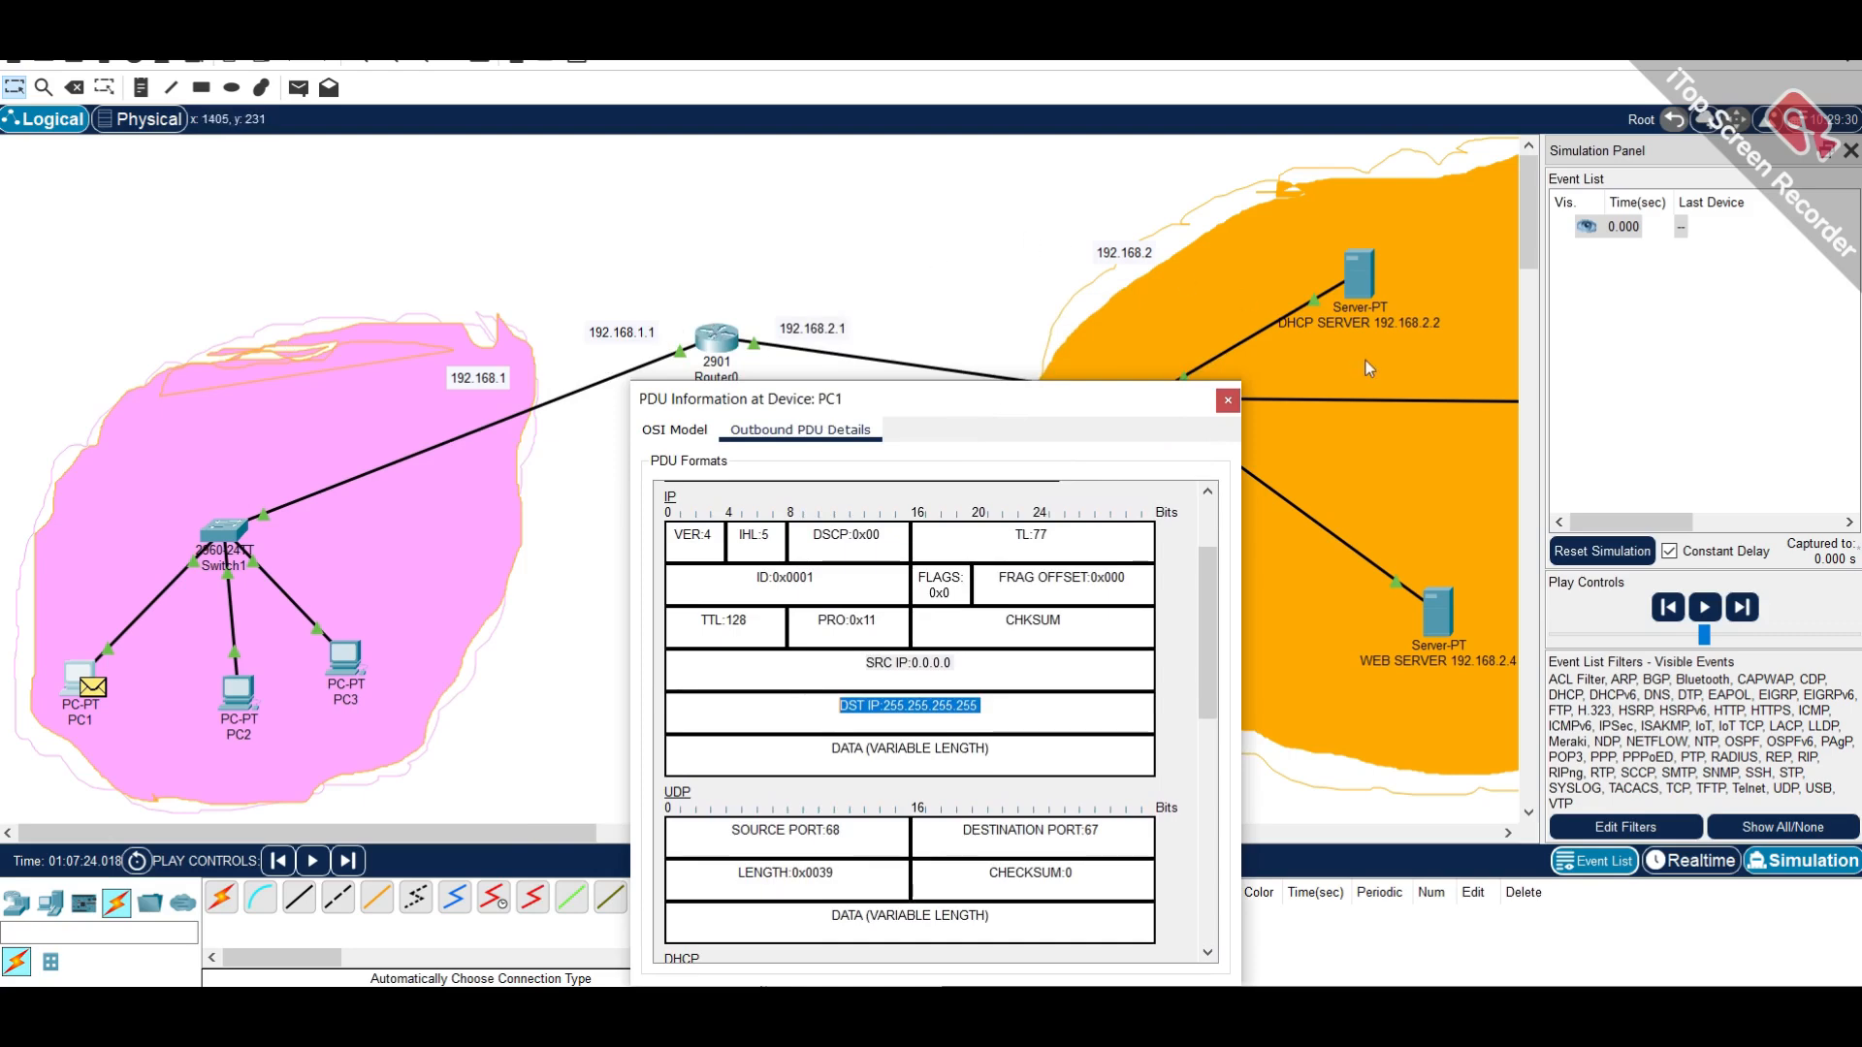
- Examine the UDP and DHCP sections of PC1's outbound PDU details, then close the PDU information
left_click_drag(1094, 399, 979, 267)
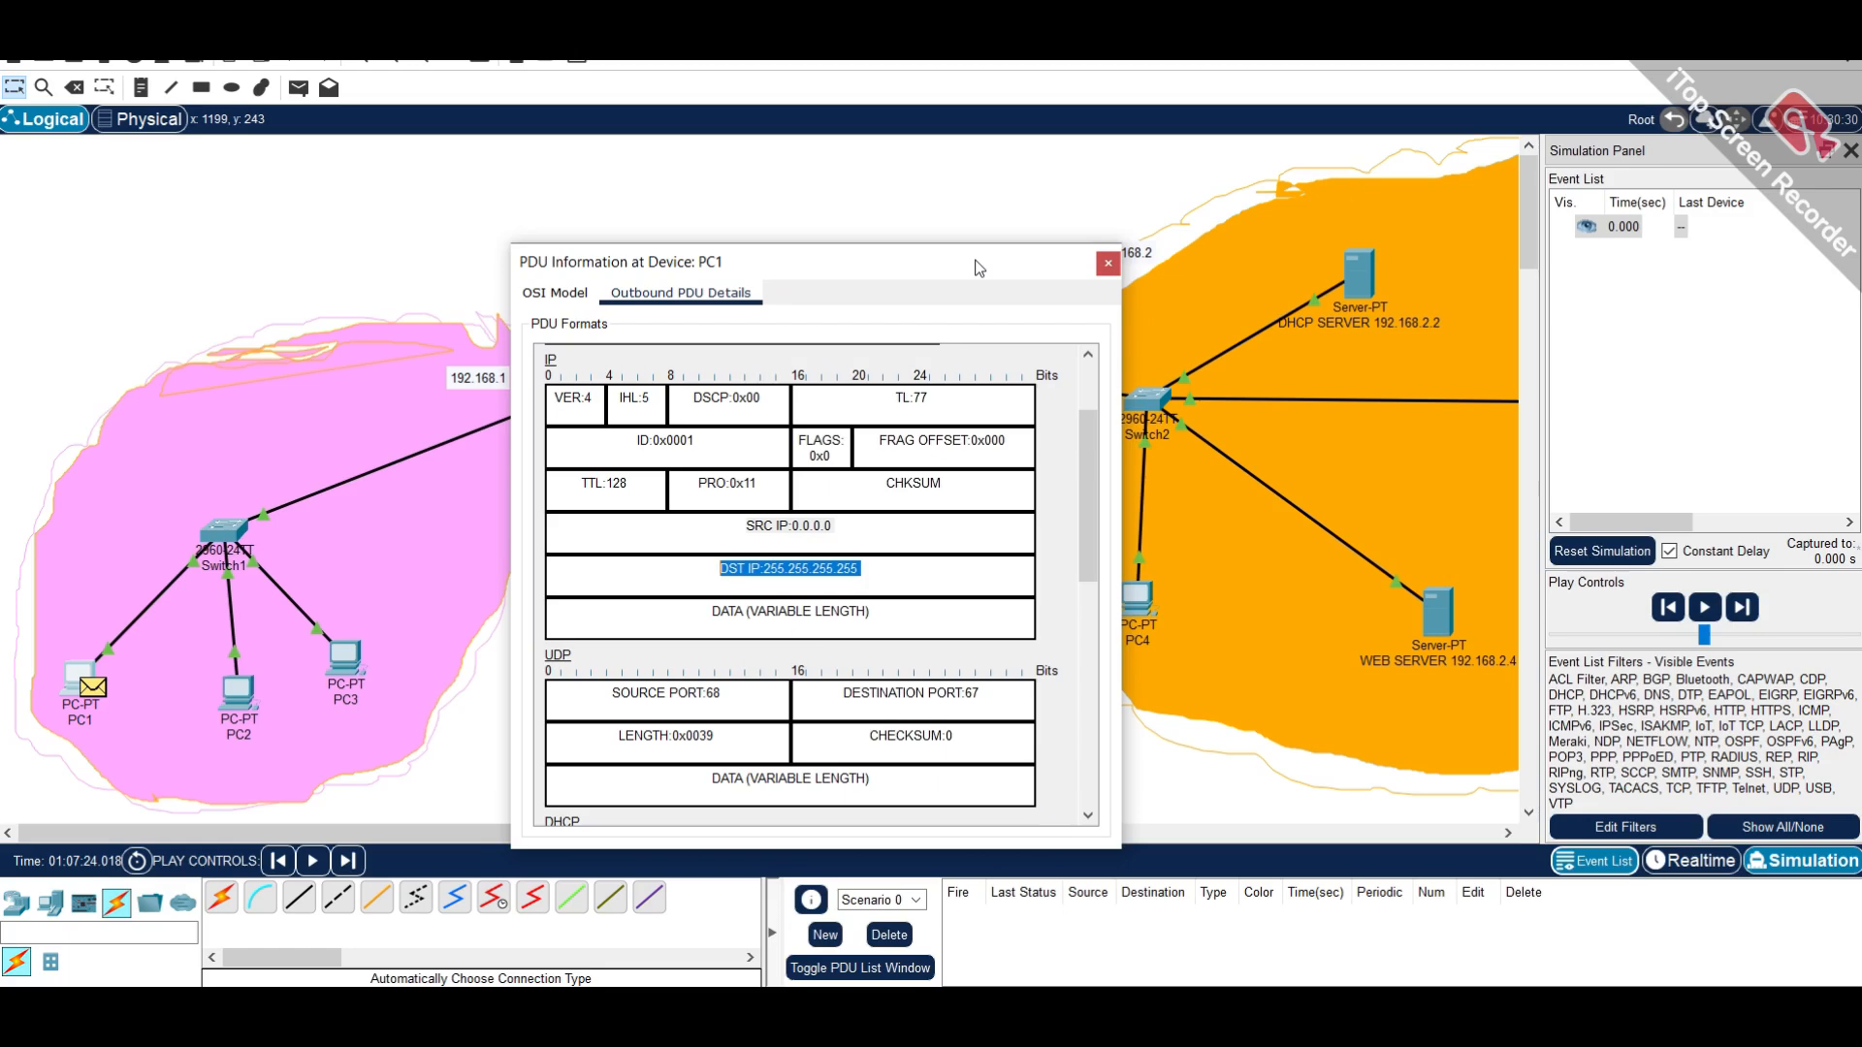
left_click_drag(1090, 438, 1090, 446)
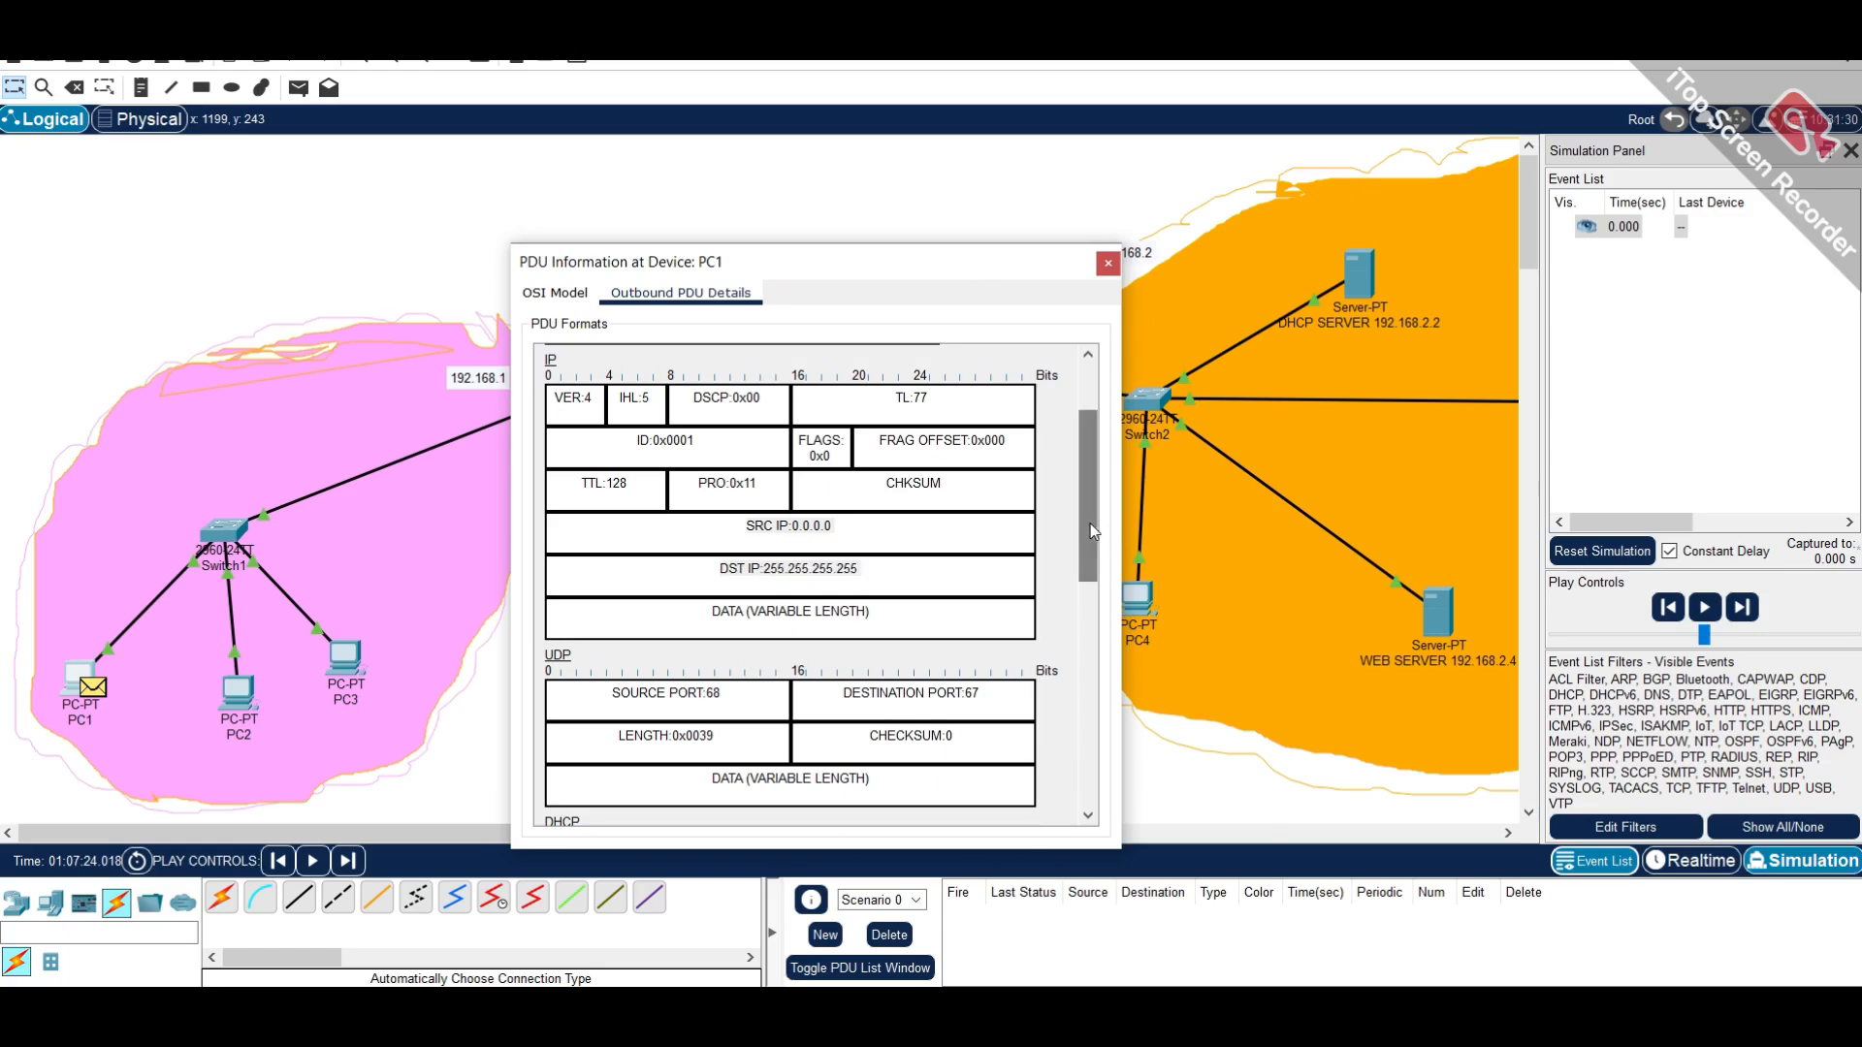
left_click_drag(925, 277, 624, 256)
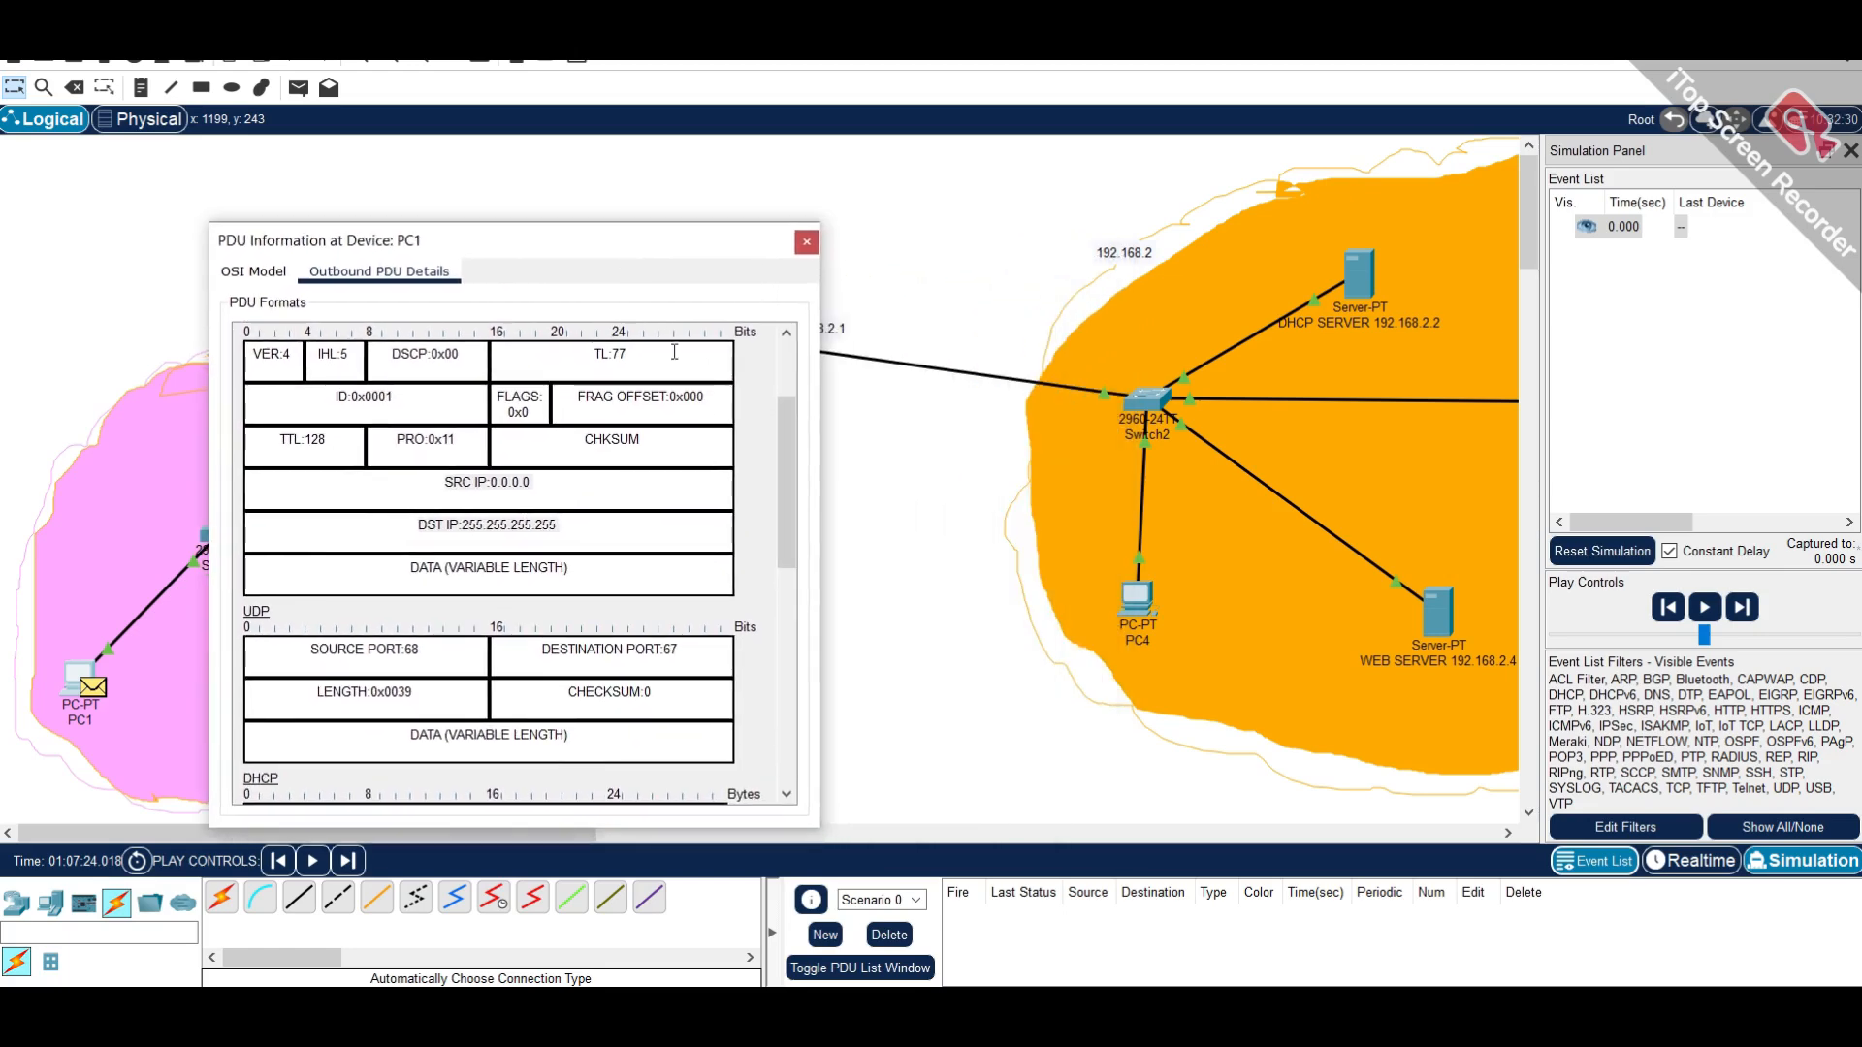
left_click_drag(785, 493, 794, 554)
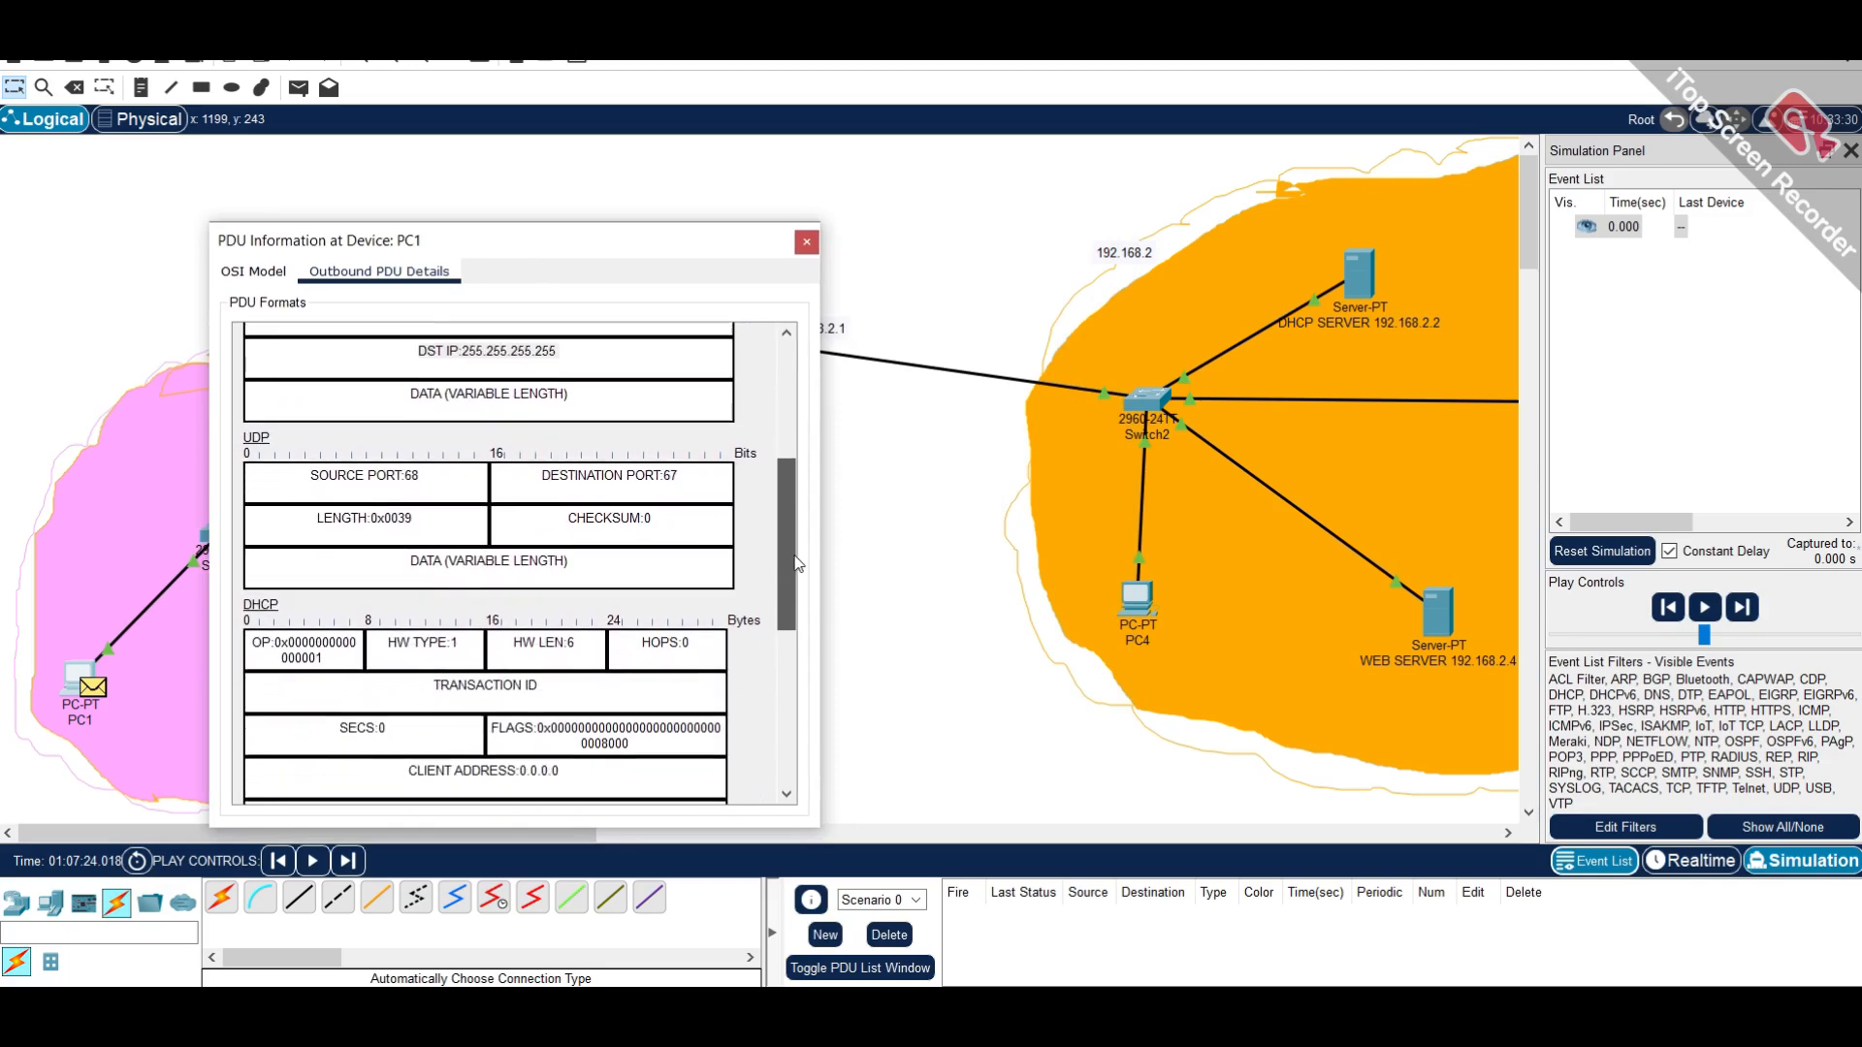
left_click(805, 242)
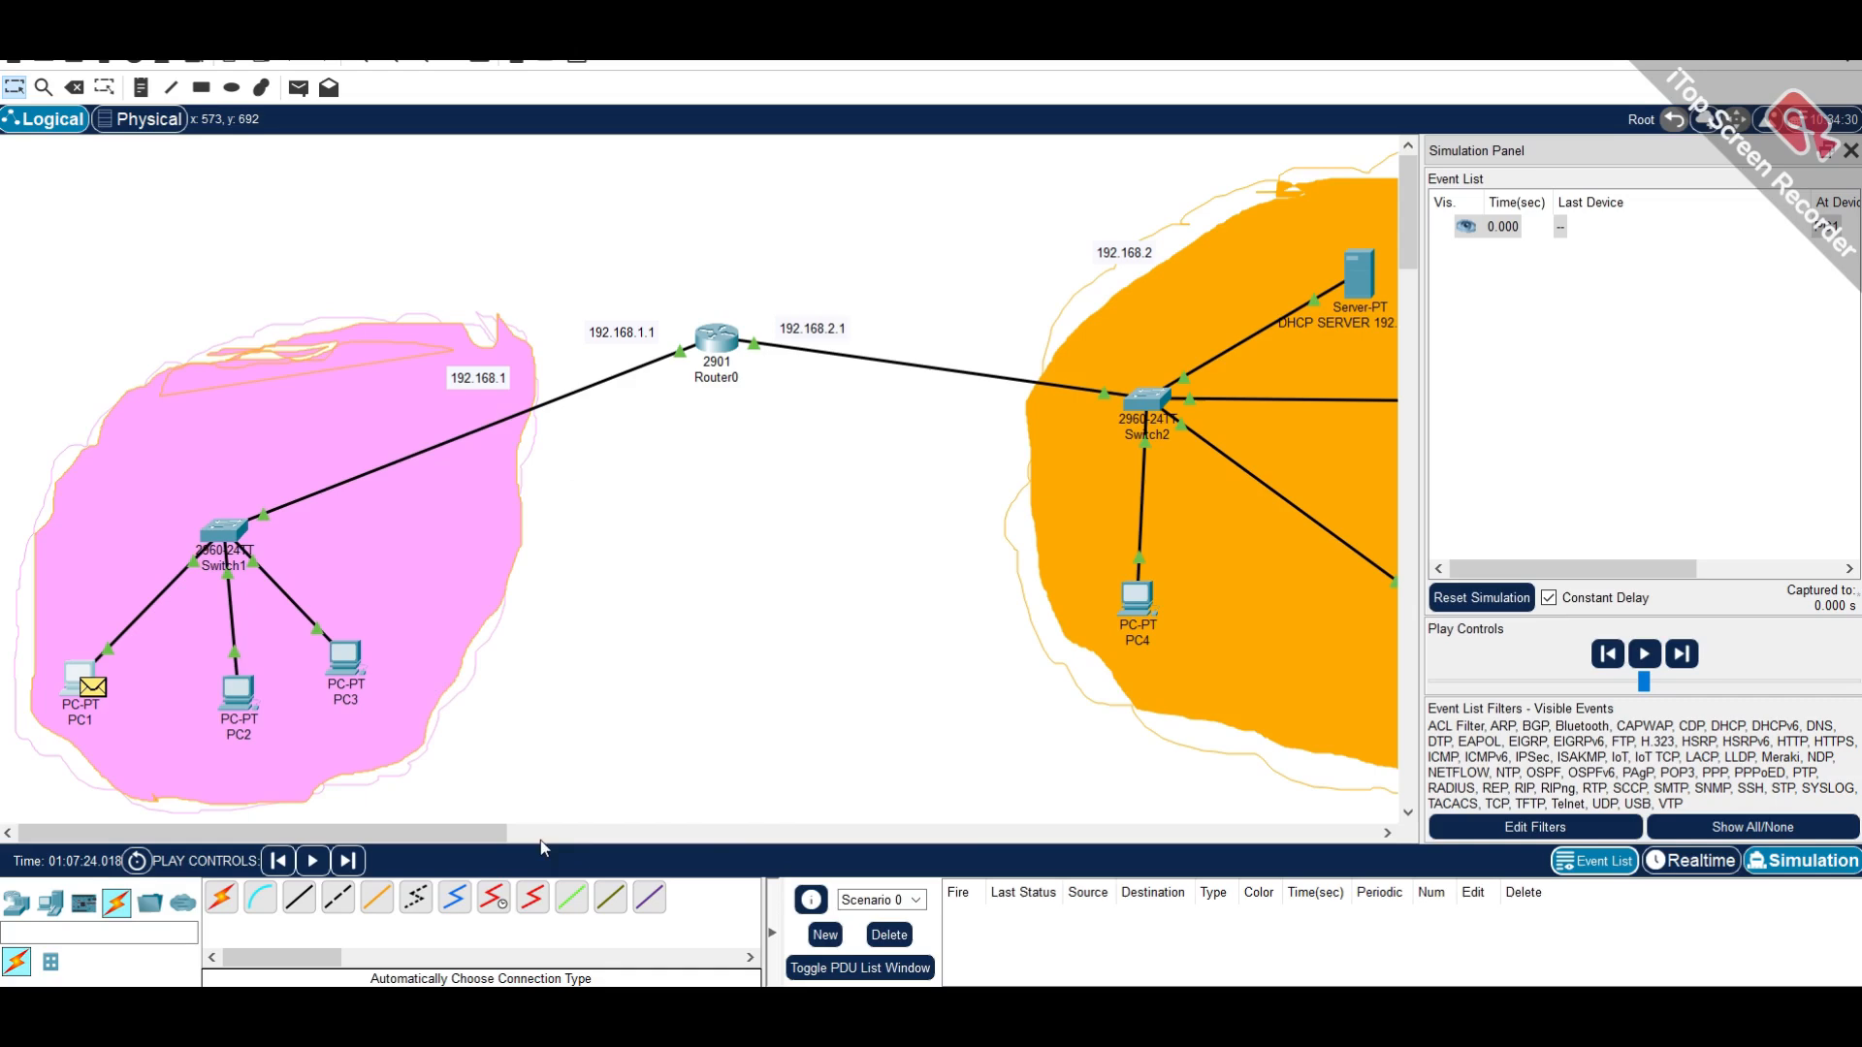
- Advance the simulation event by event to follow PC1's DHCP packet through Switch1 to Router0, then close the simulation event list
left_click(338, 865)
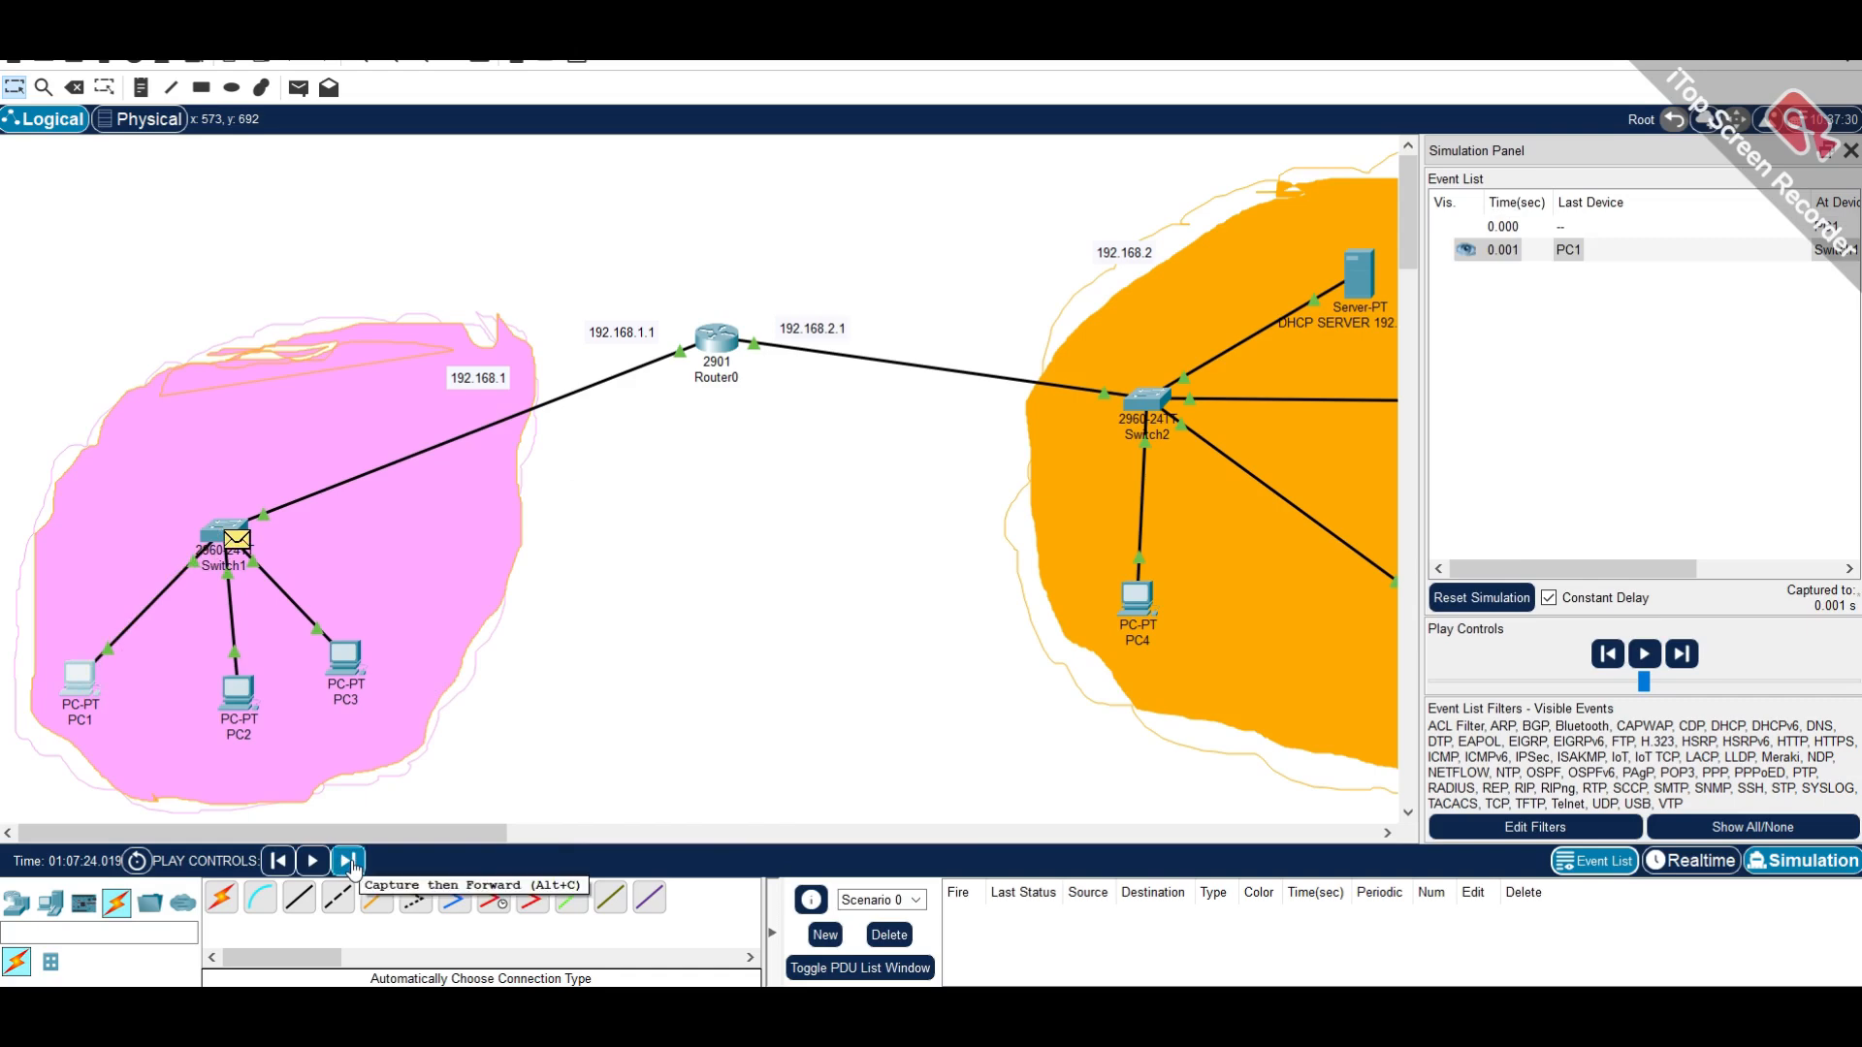
left_click(349, 863)
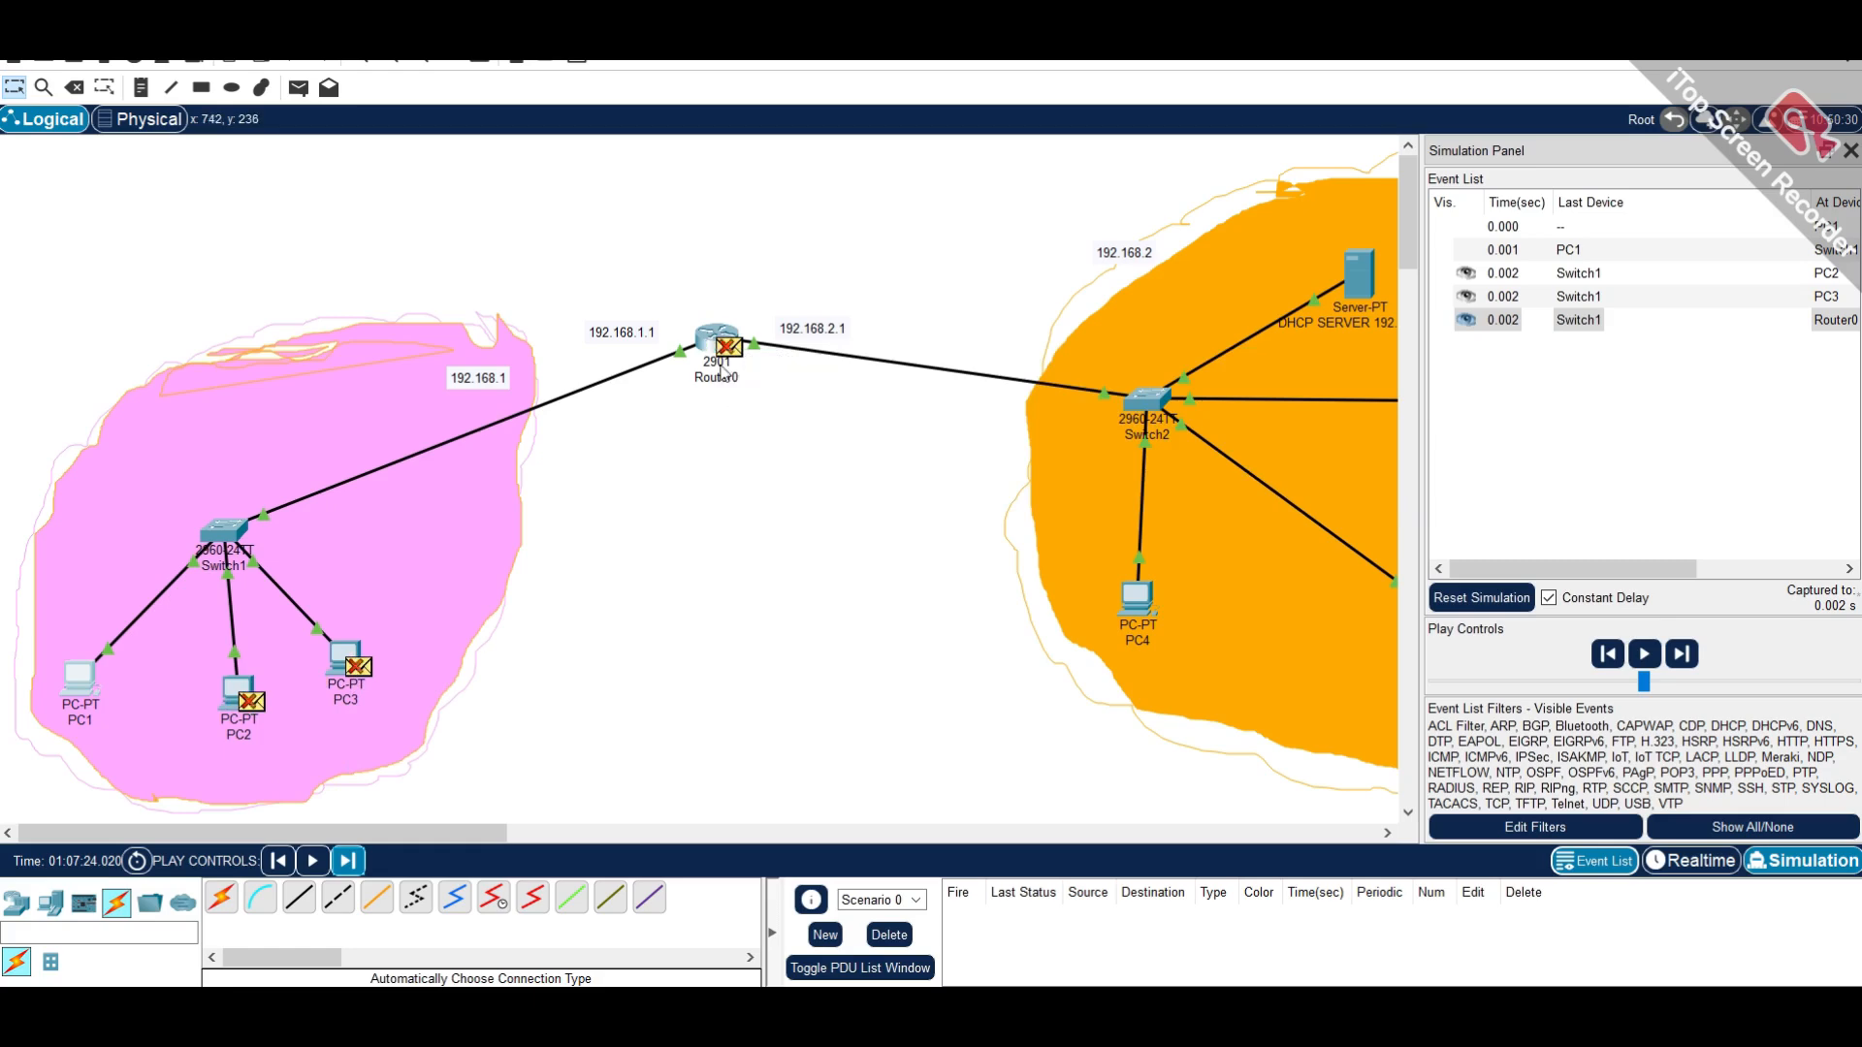
mouse_move(722, 370)
mouse_move(915, 369)
left_click(347, 860)
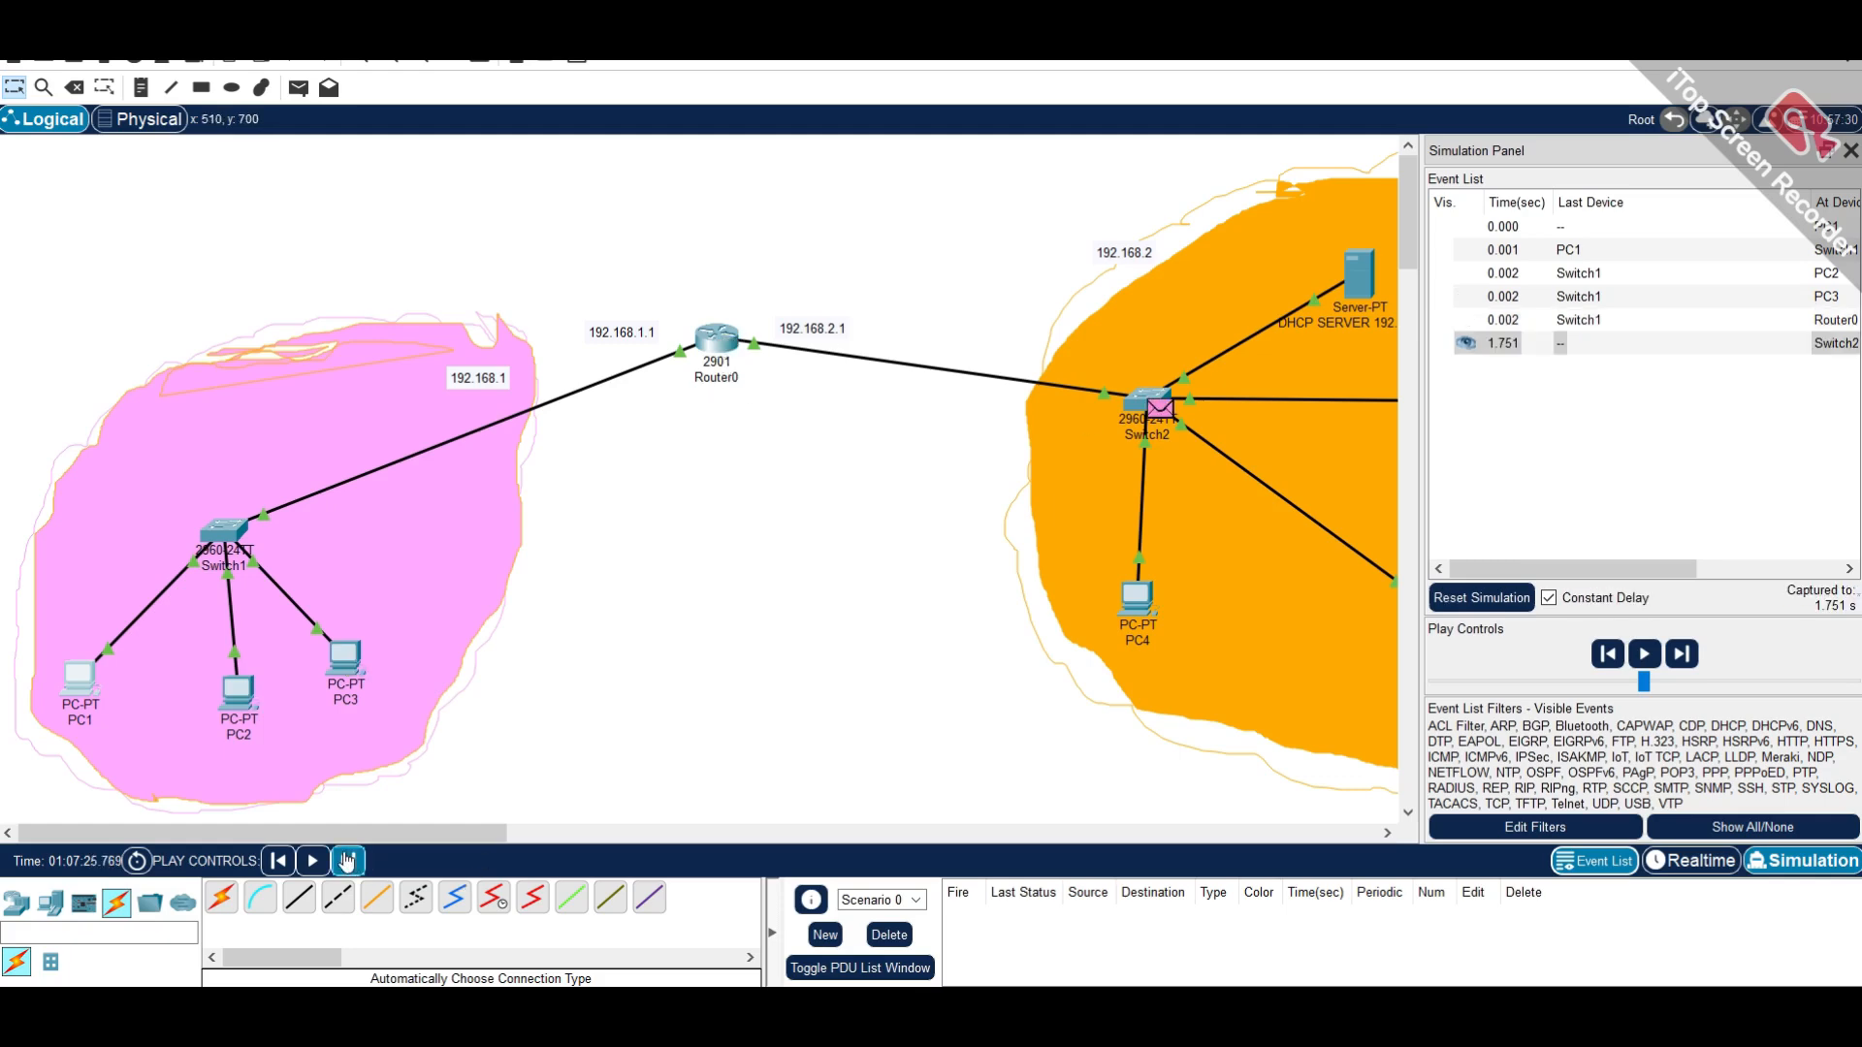
left_click(1849, 152)
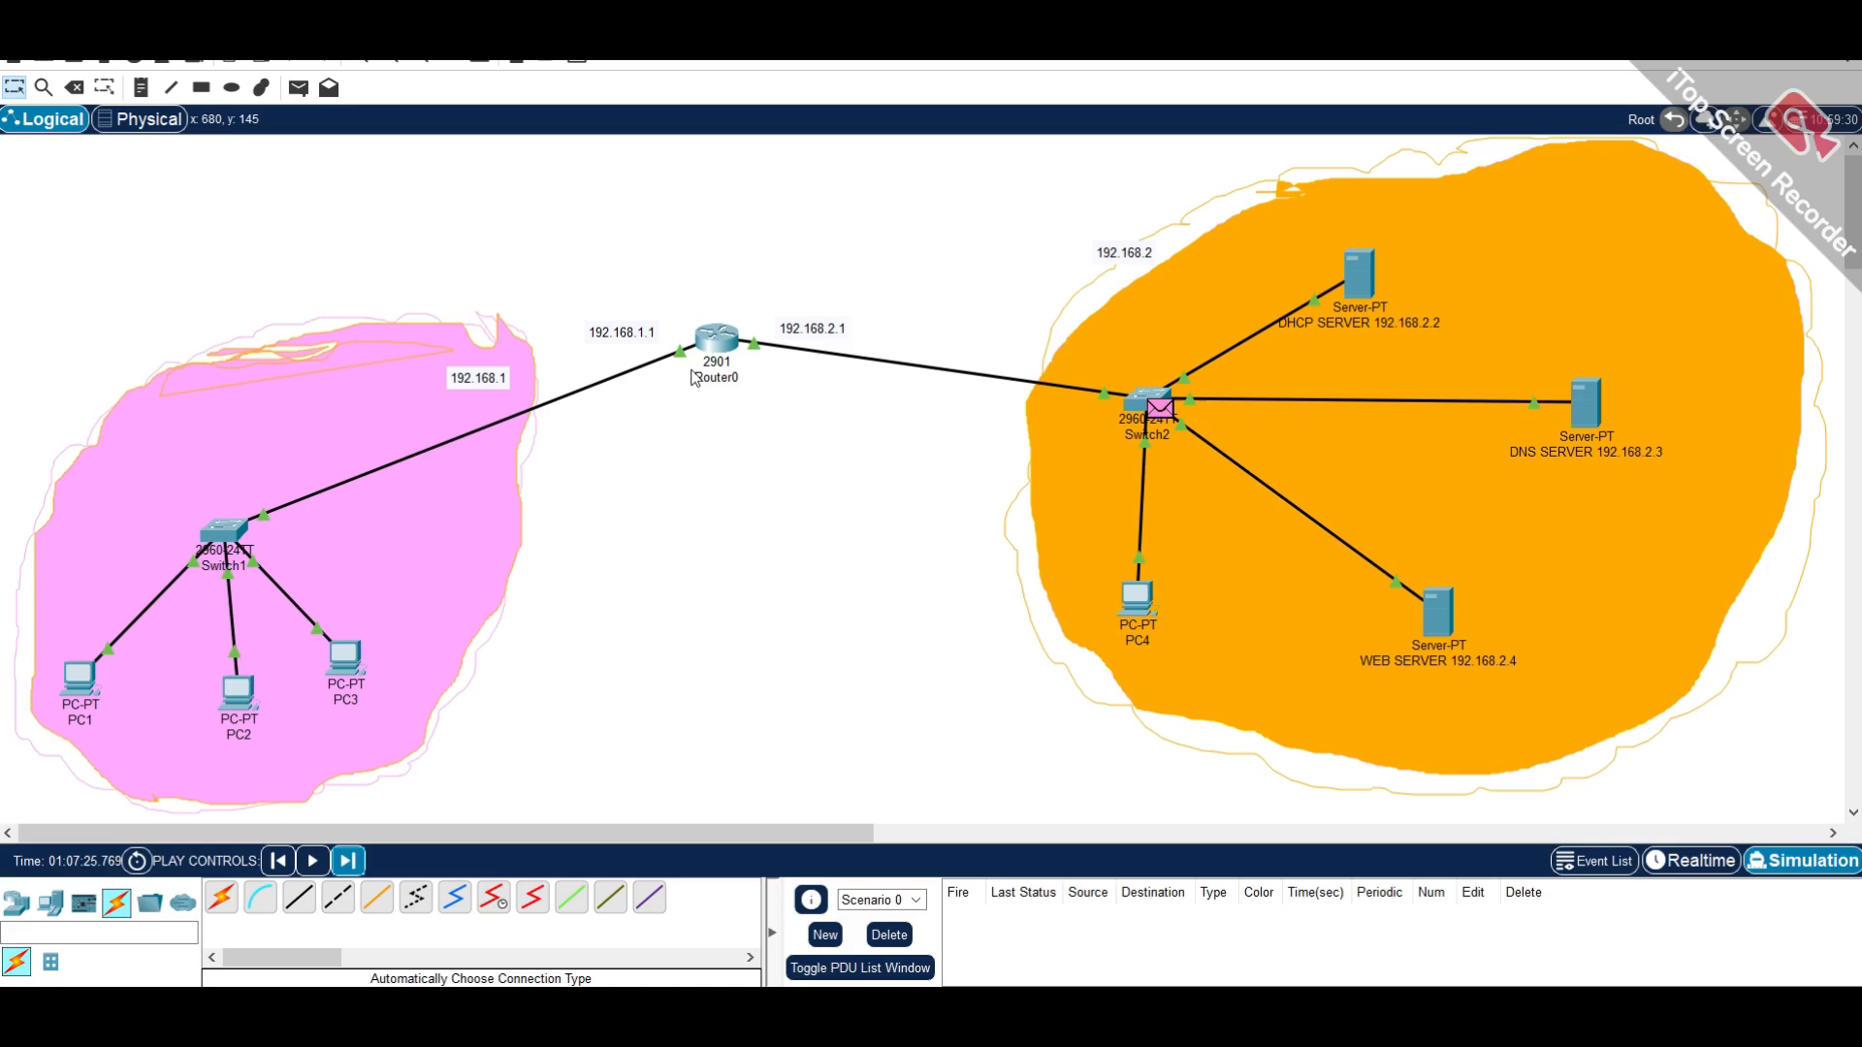
- Open Router0's command line and enter configuration mode for interface GigabitEthernet0/0
left_click(297, 87)
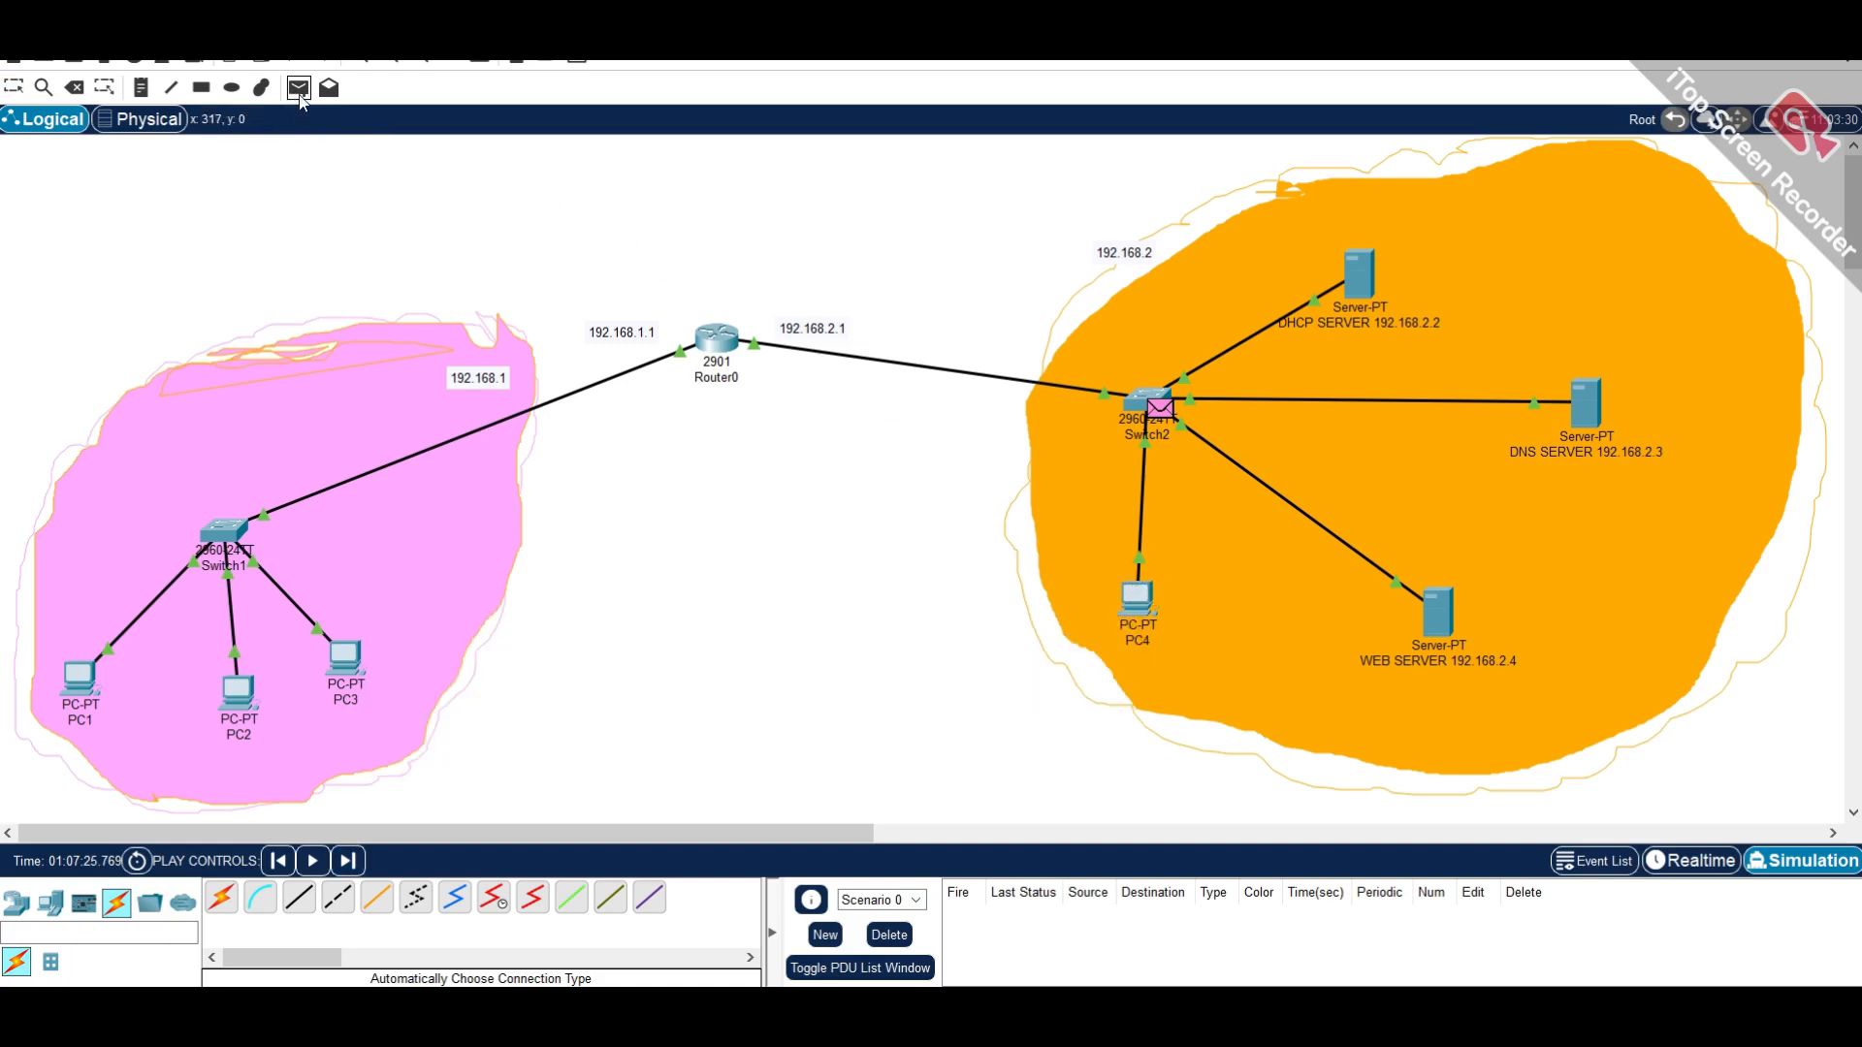
left_click(14, 90)
left_click(717, 341)
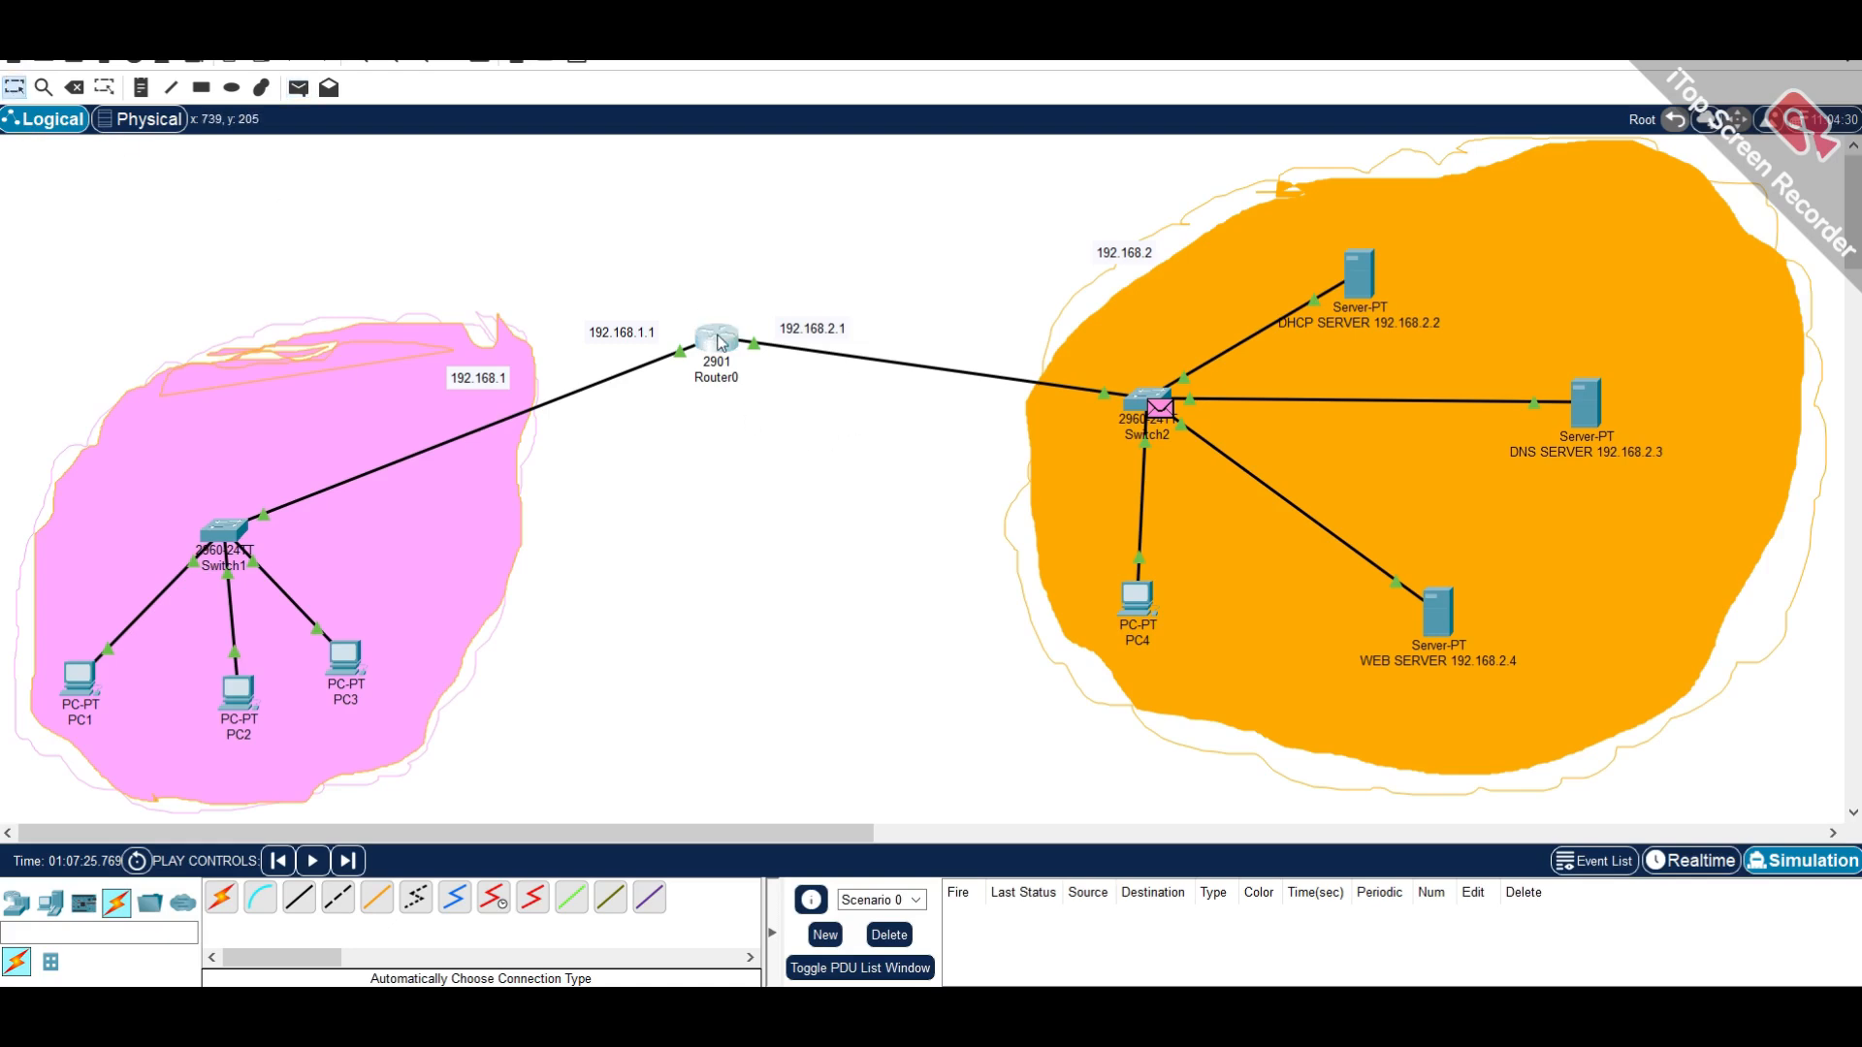
left_click_drag(957, 143, 426, 192)
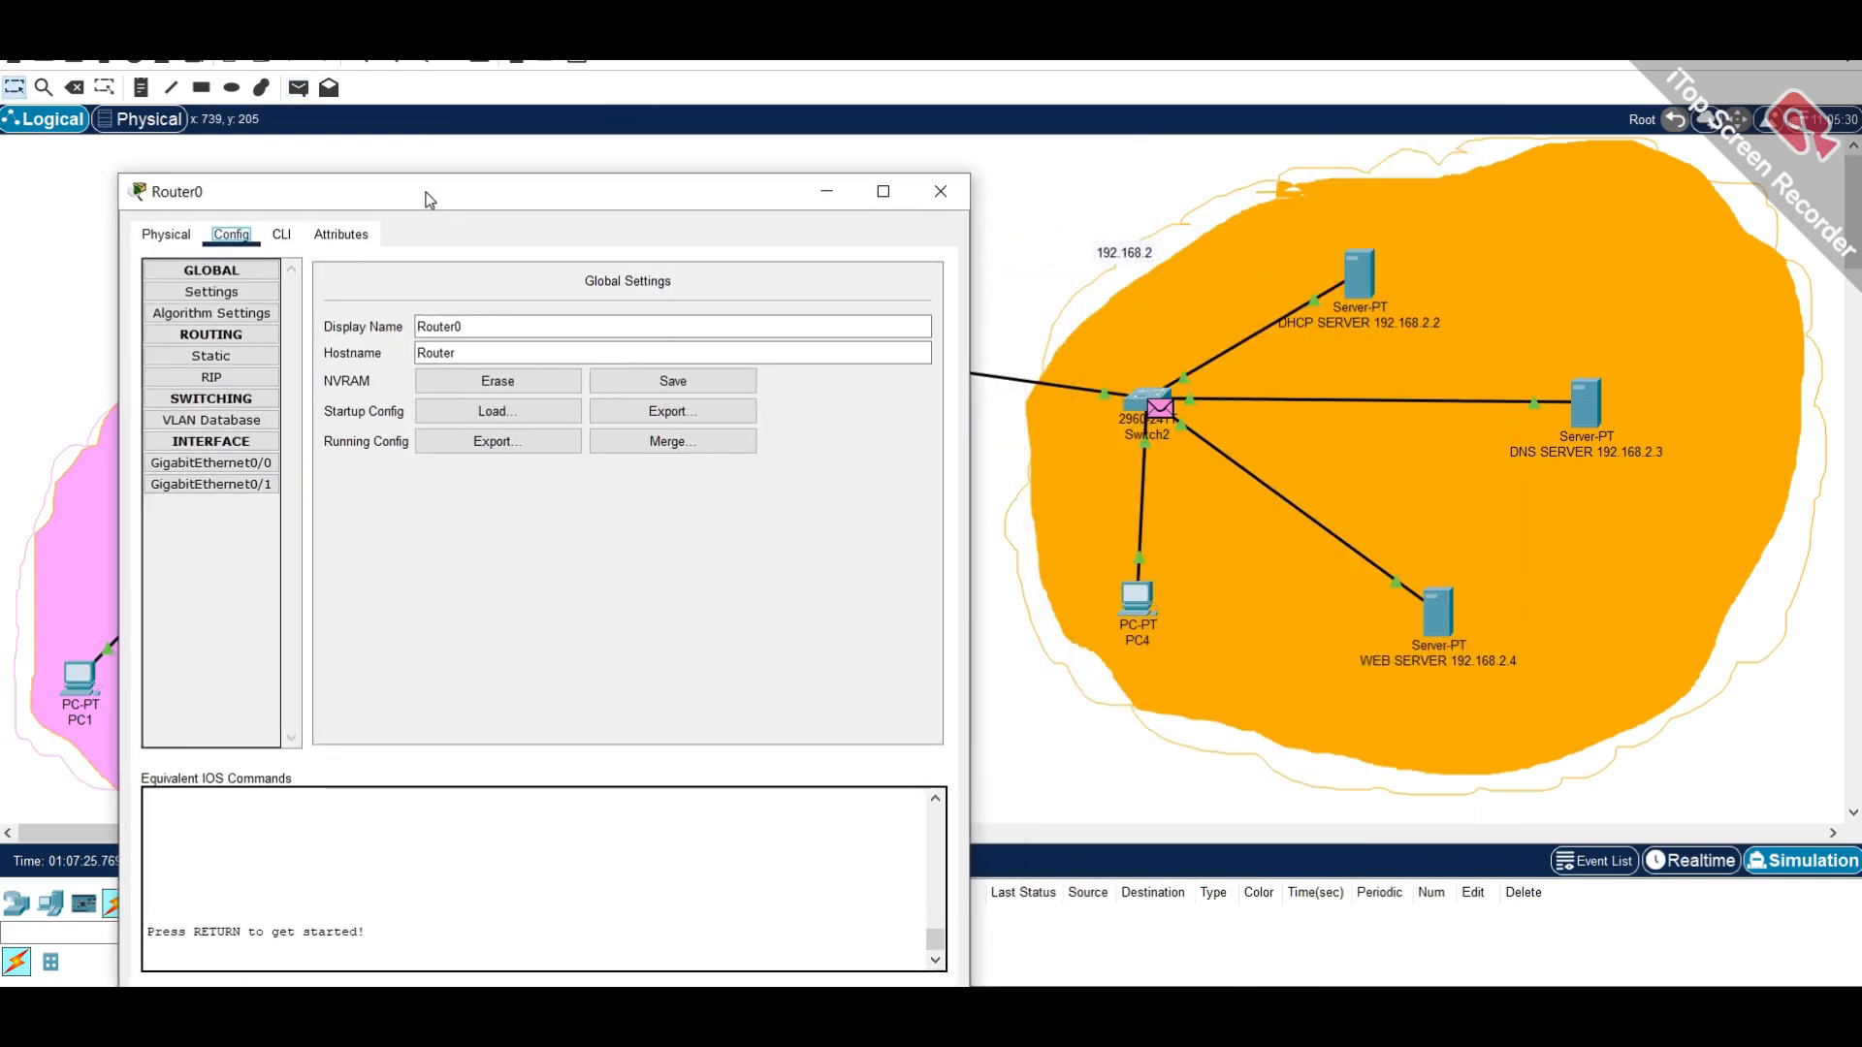
left_click(281, 235)
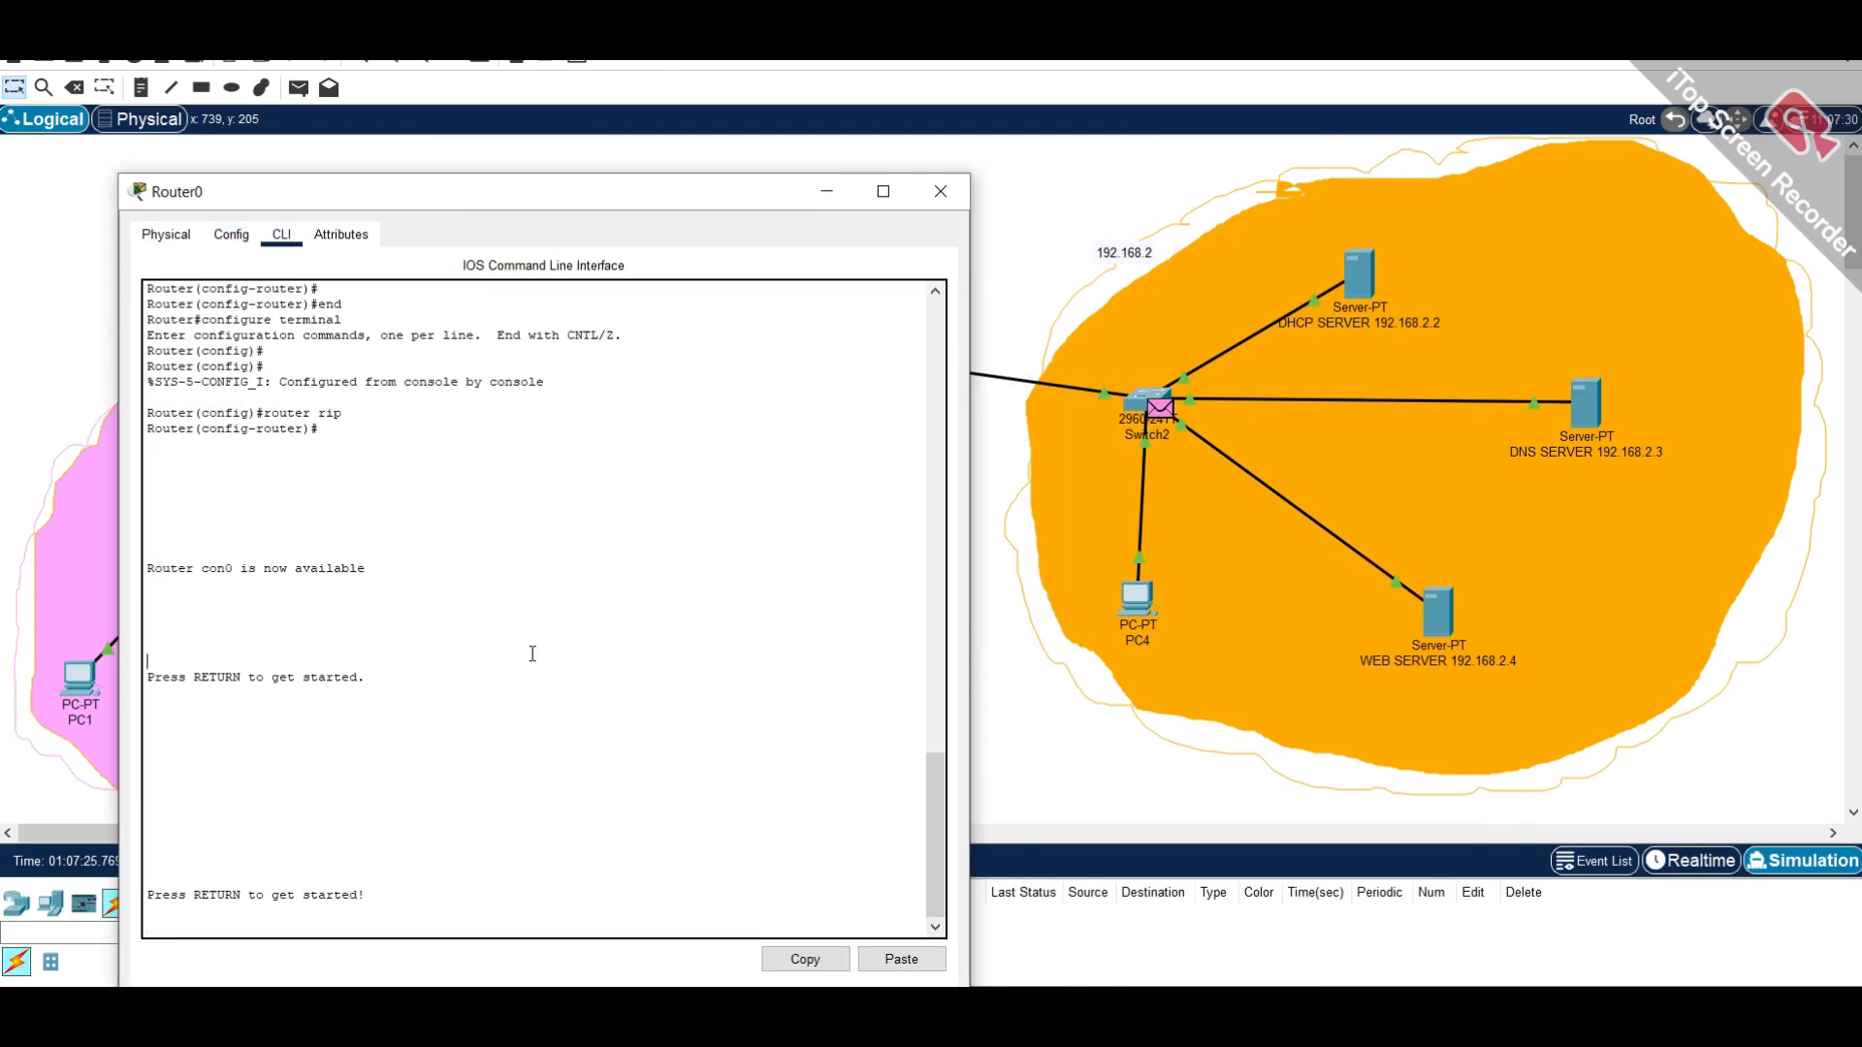
left_click(232, 236)
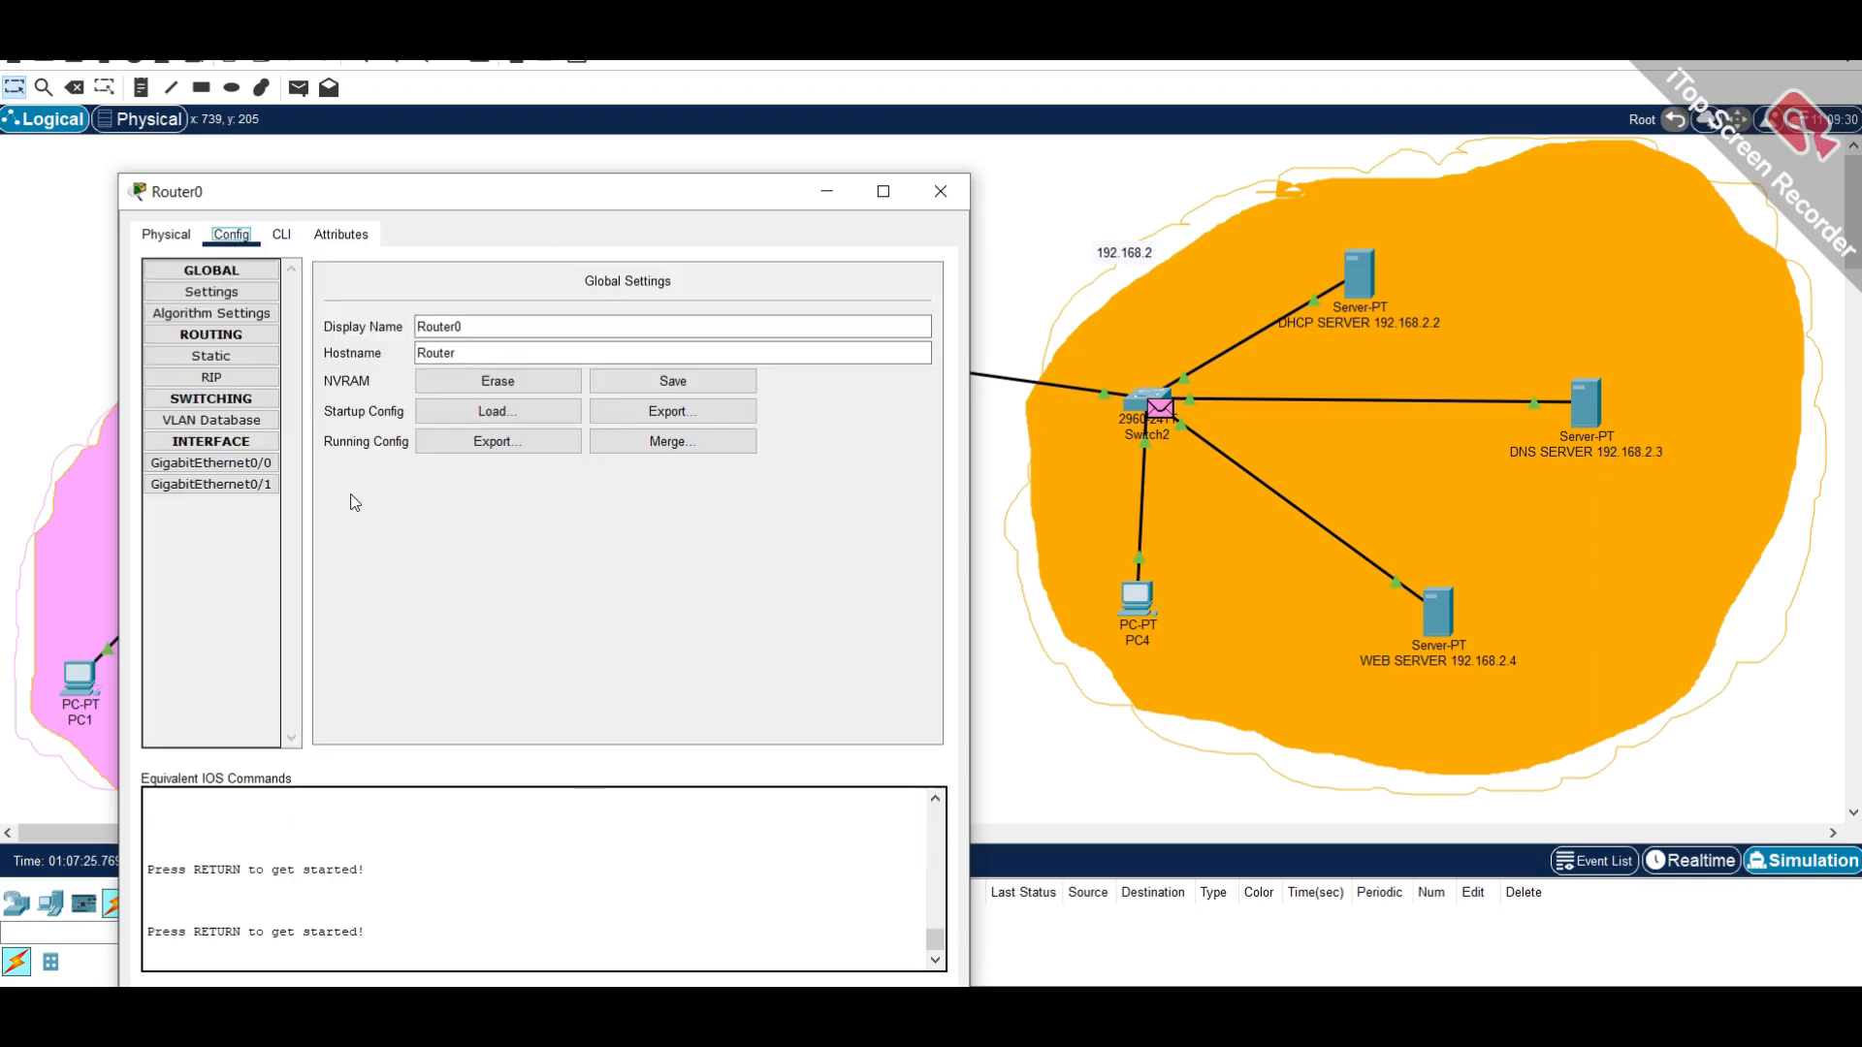
left_click_drag(831, 206, 952, 202)
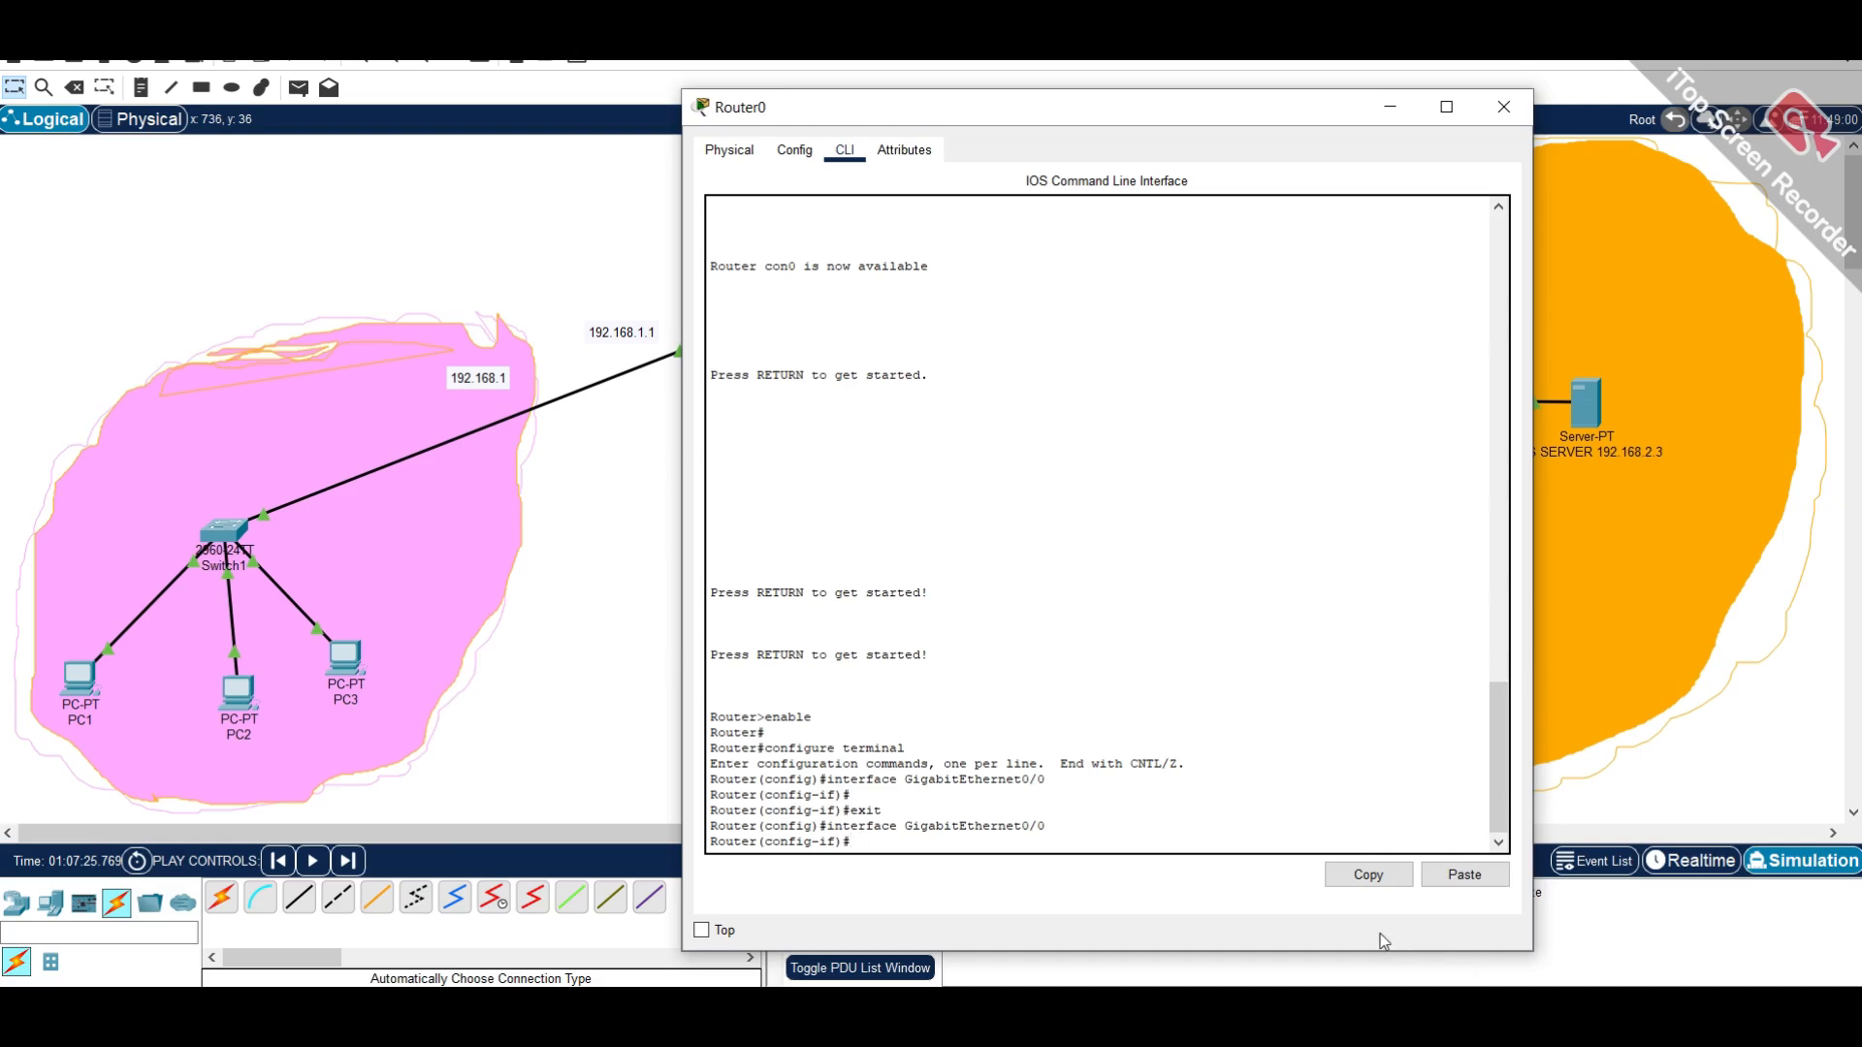
- Configure ip helper-address 192.168.2.2 on Router0's GigabitEthernet0/0 interface, leaving out the subnet mask
type("helper-address")
left_click_drag(1227, 90, 936, 84)
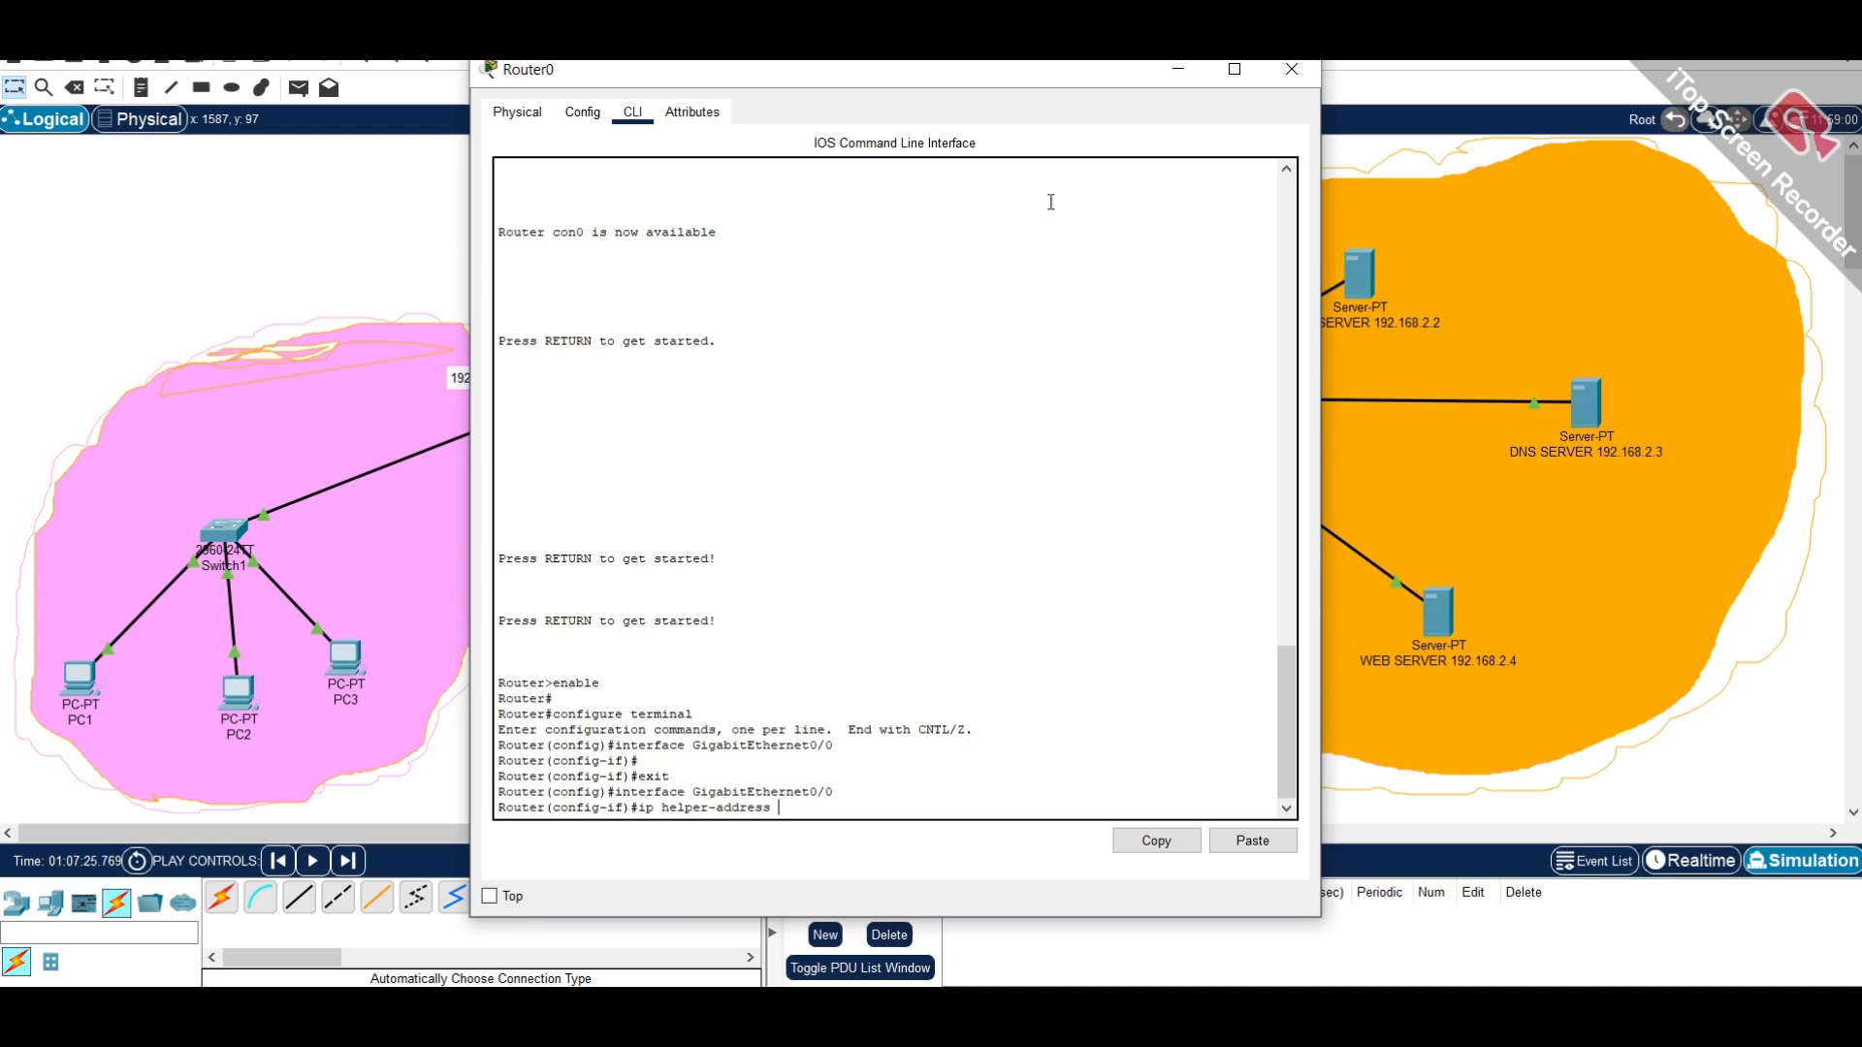
type("192.168.2.2 255.255.255.0")
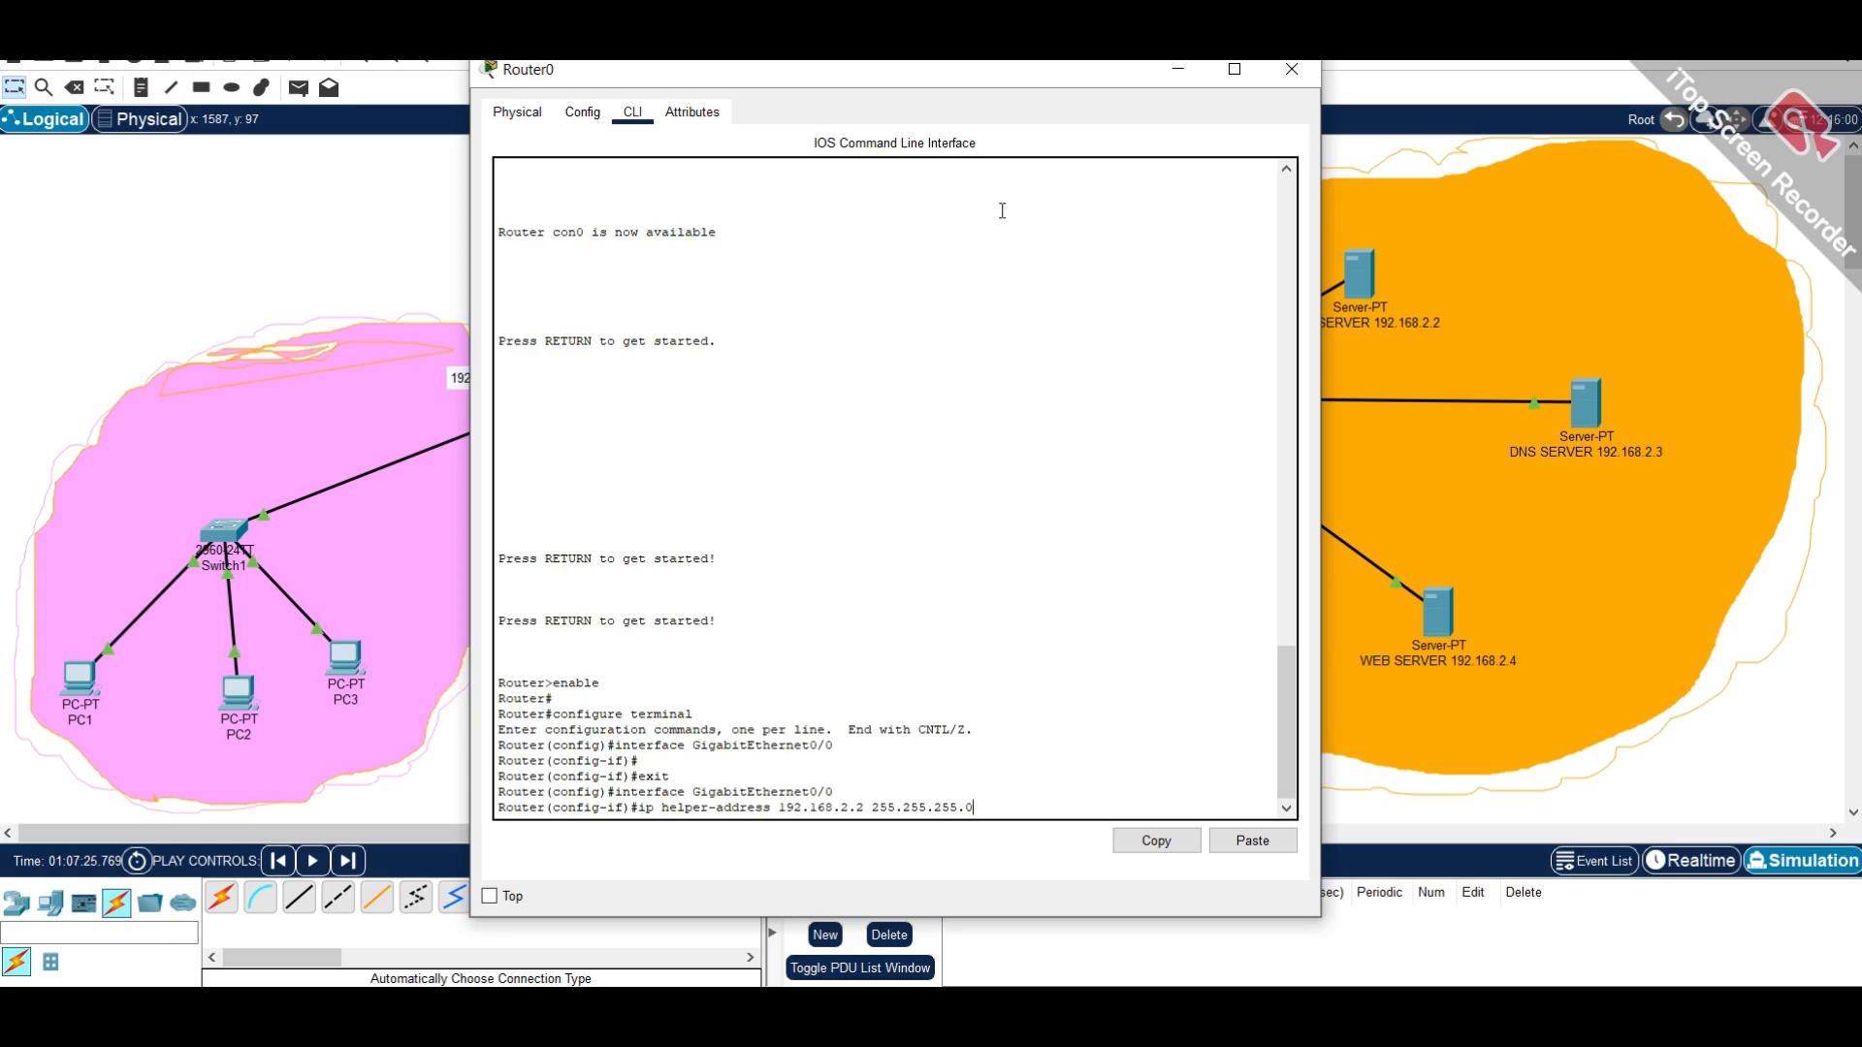
key("BackSpace")
key("BackSpace")
key("BackSpace")
key("BackSpace")
key("BackSpace")
key("BackSpace")
key("BackSpace")
key("BackSpace")
key("BackSpace")
key("BackSpace")
key("BackSpace")
key("BackSpace")
key("BackSpace")
key("BackSpace")
key("Return")
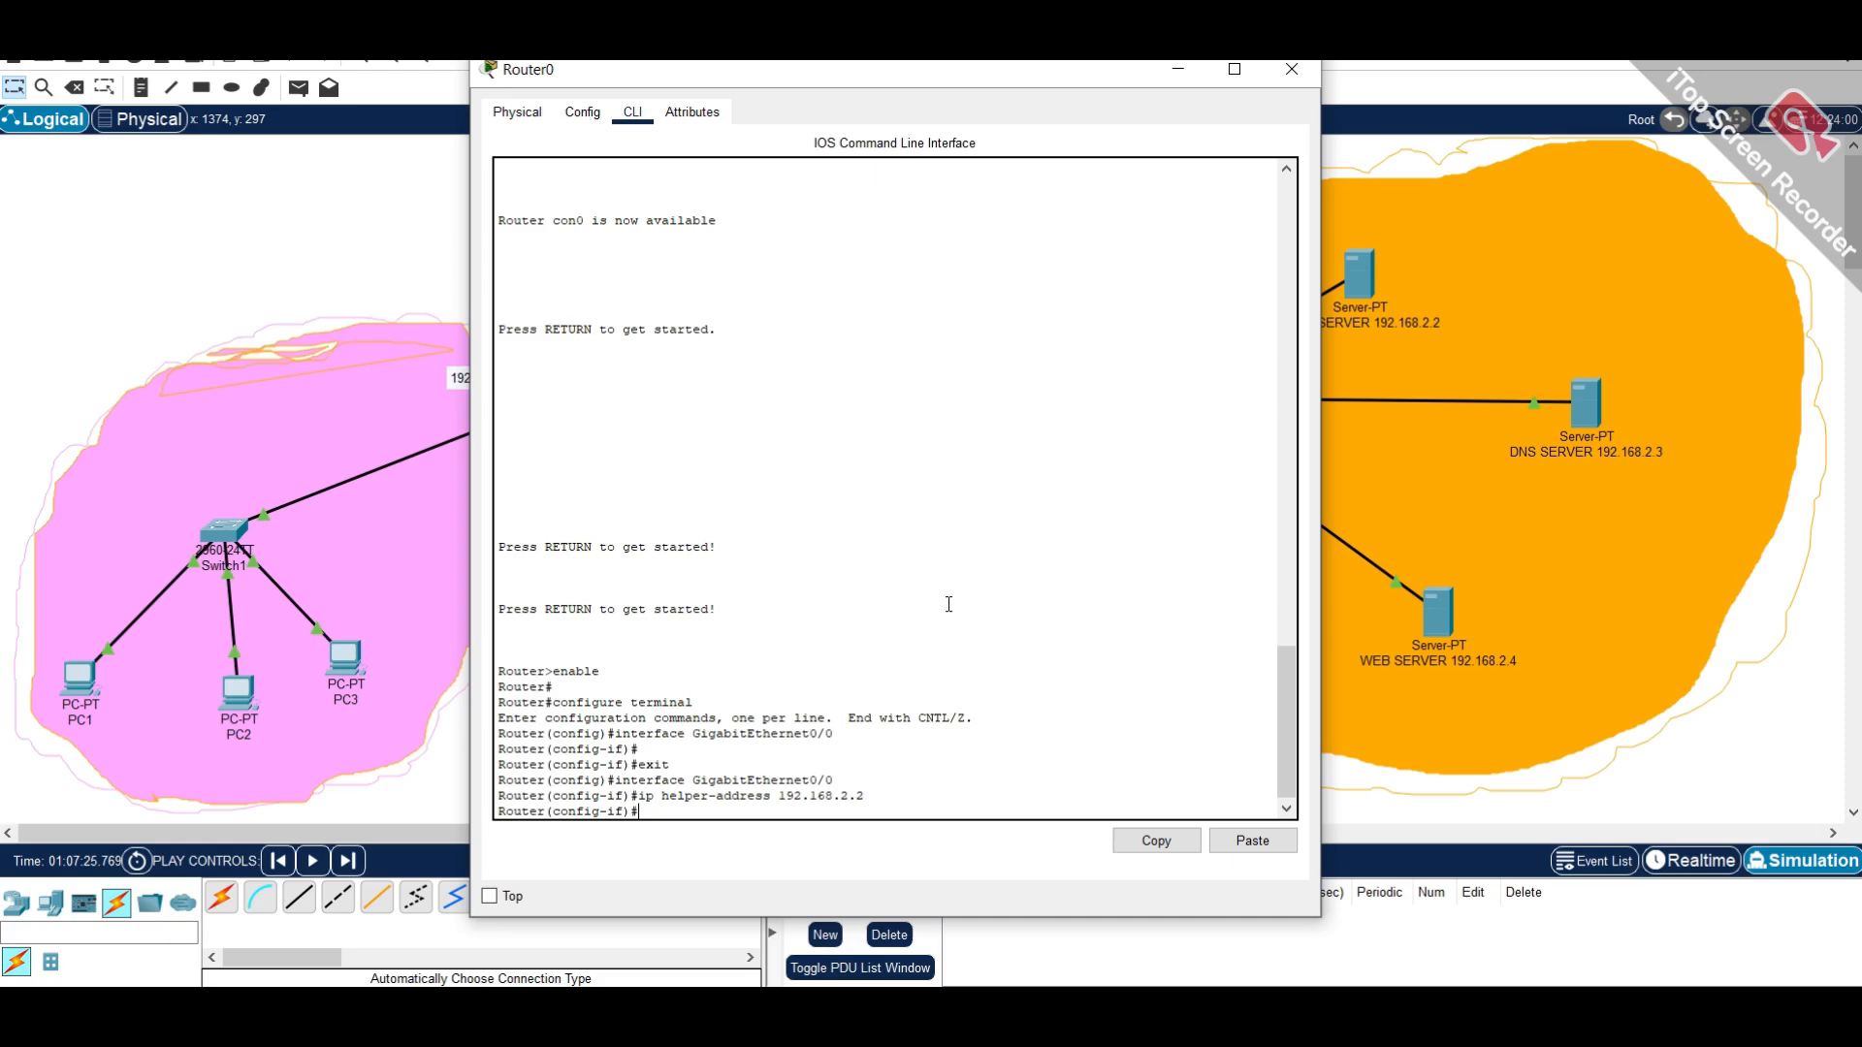
- Enter "no sh" on Router0's GigabitEthernet0/0 and restart the interface by toggling its port status off and on
type("no sh")
key("Return")
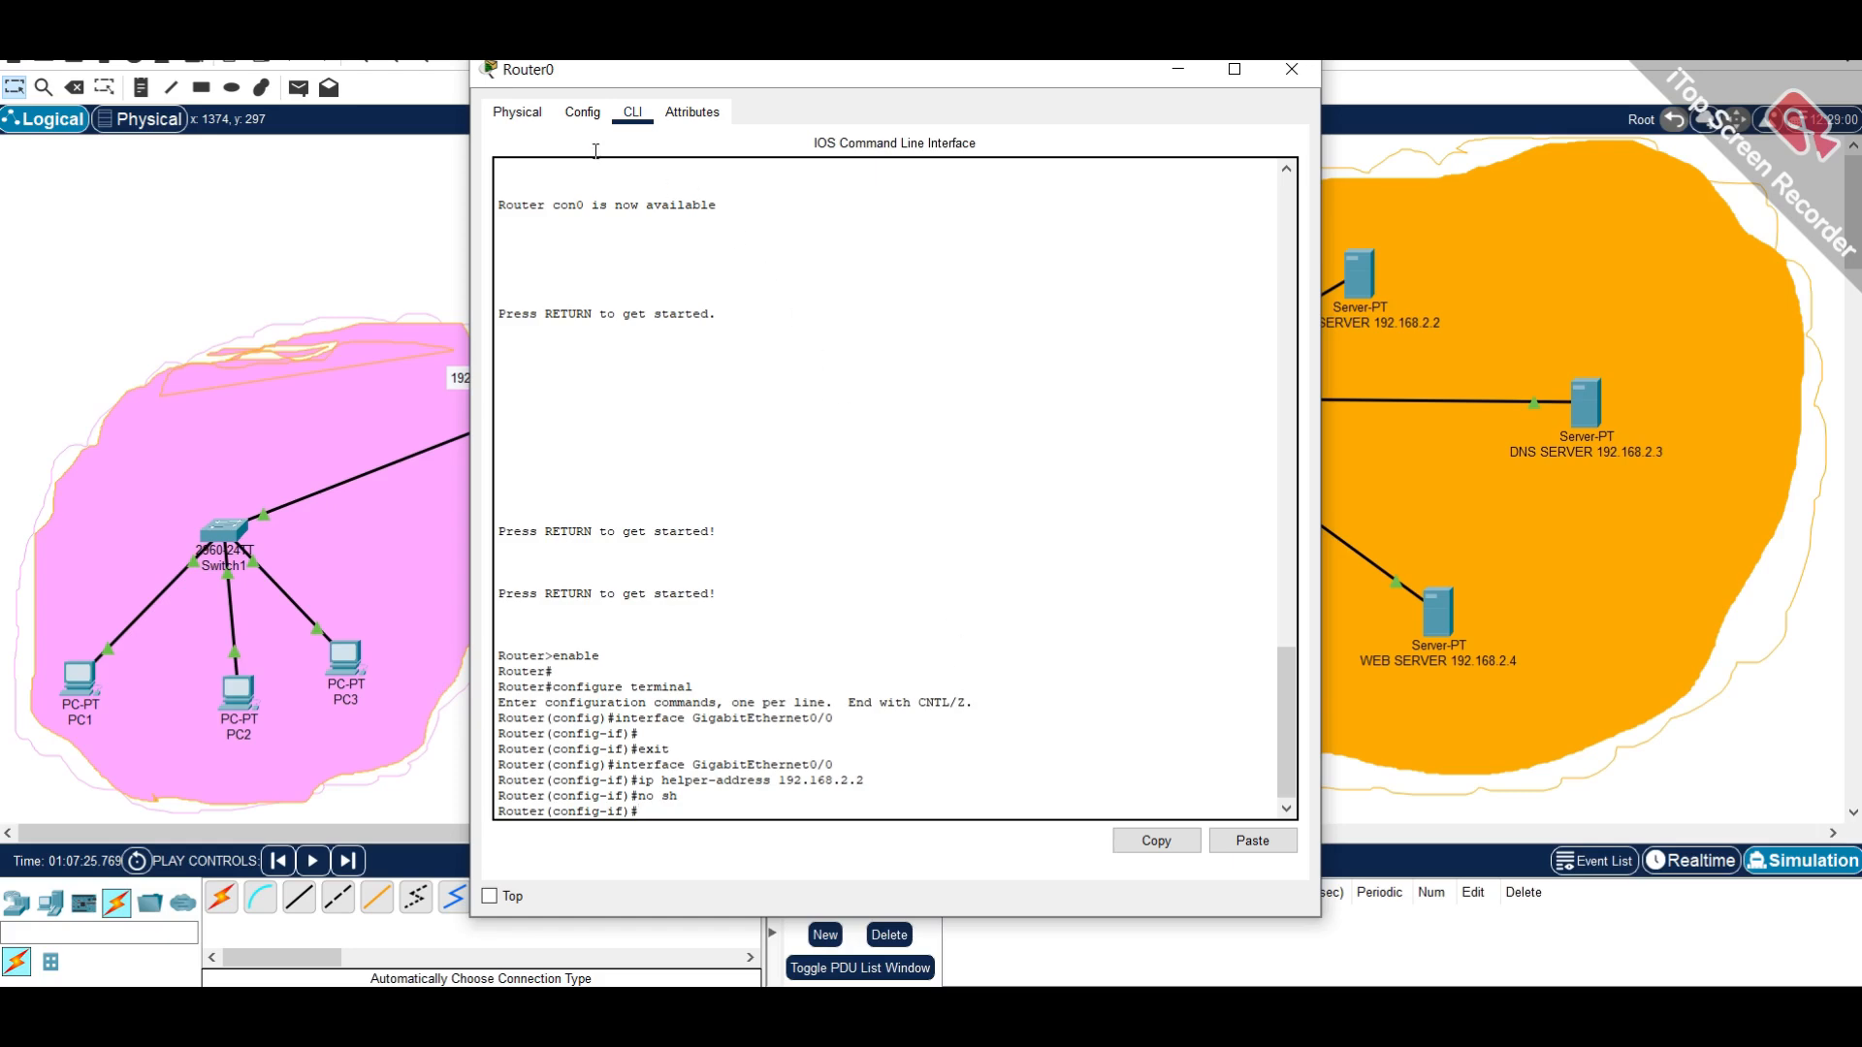
left_click(583, 113)
left_click(1261, 180)
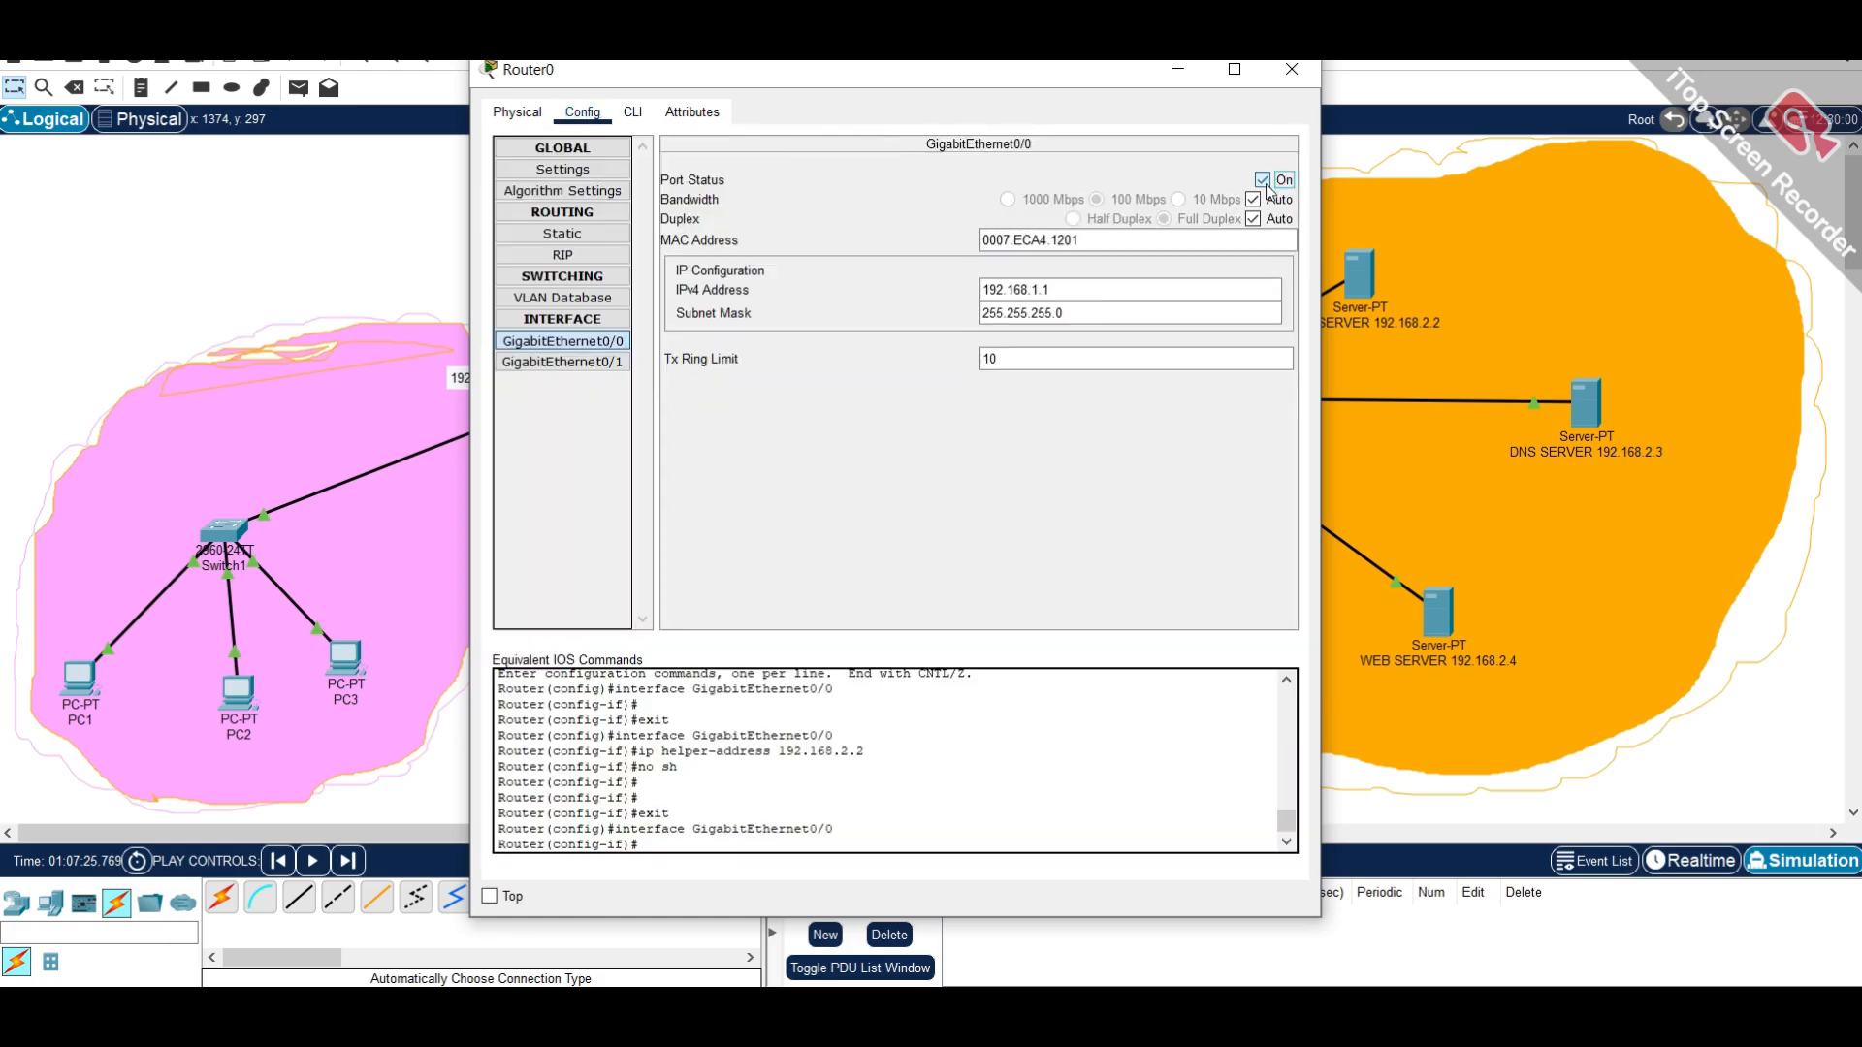
double_click(1265, 182)
left_click(1262, 180)
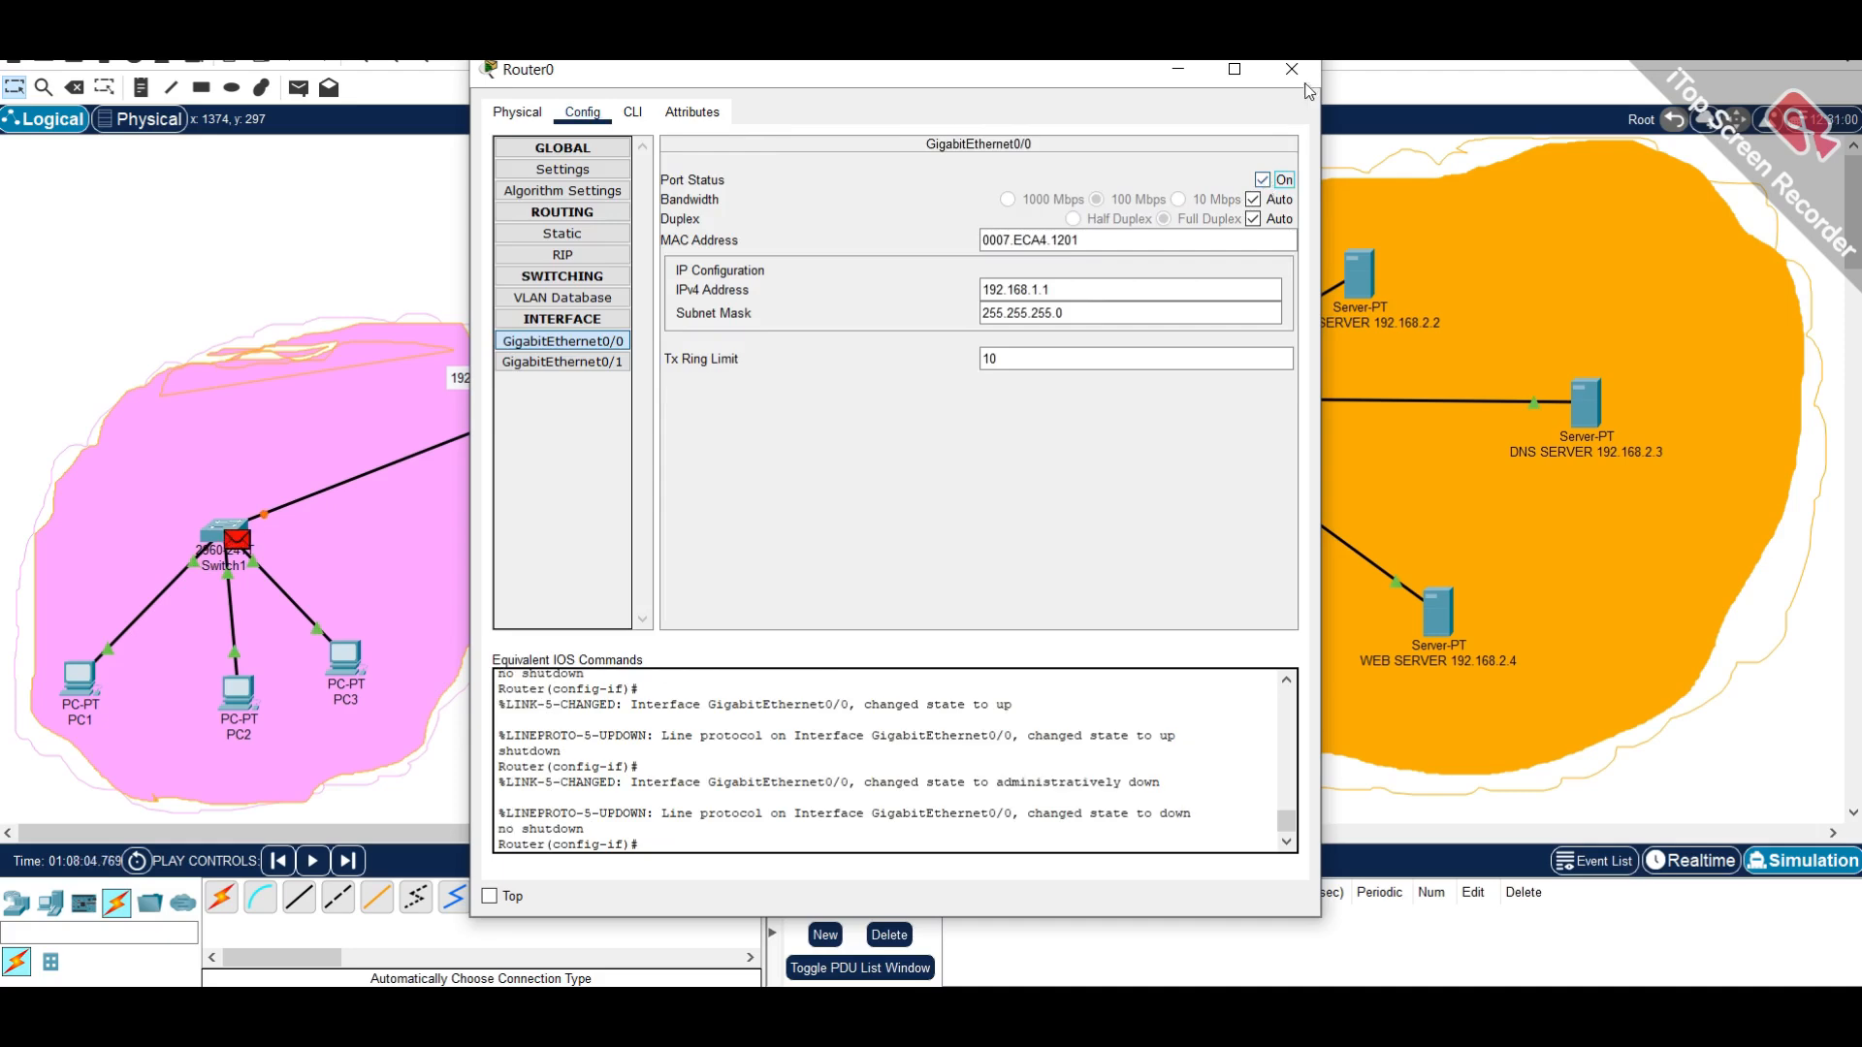
left_click(1292, 72)
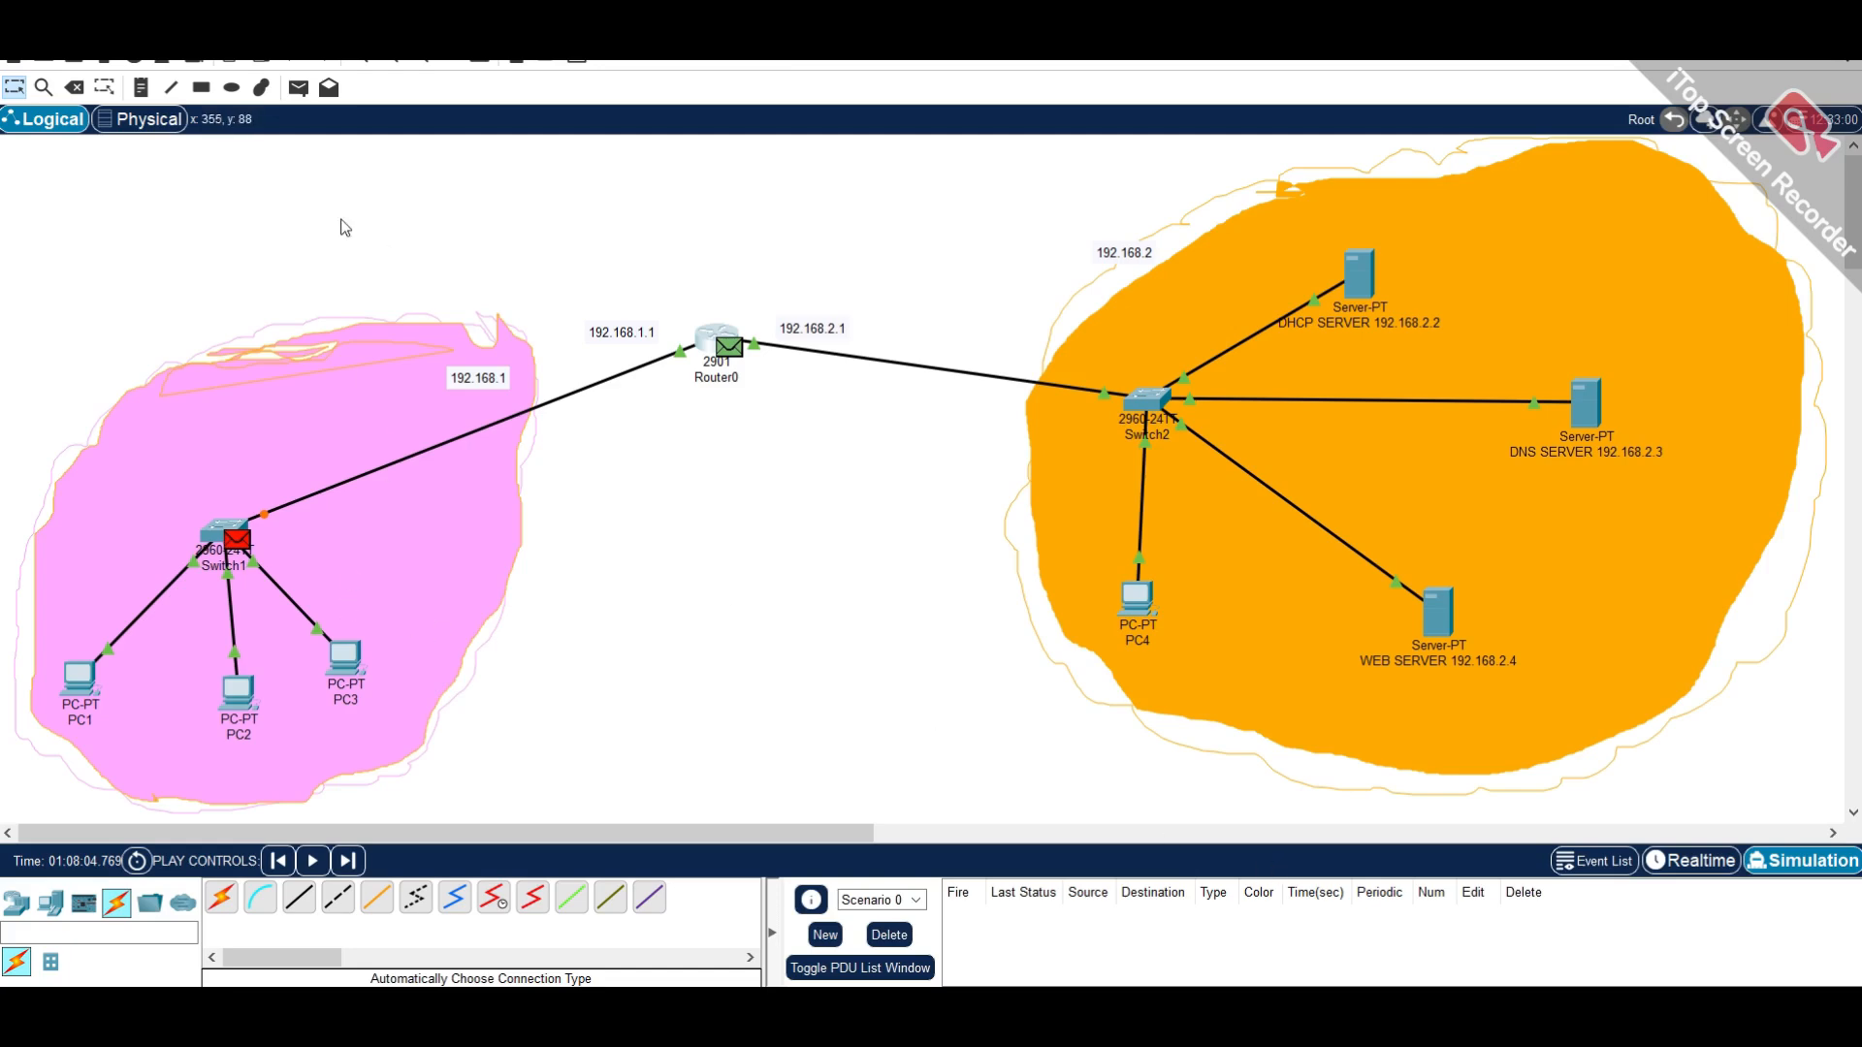
- Generate a new DHCP request from PC1 by switching its IP configuration to Static and back to DHCP
left_click(80, 681)
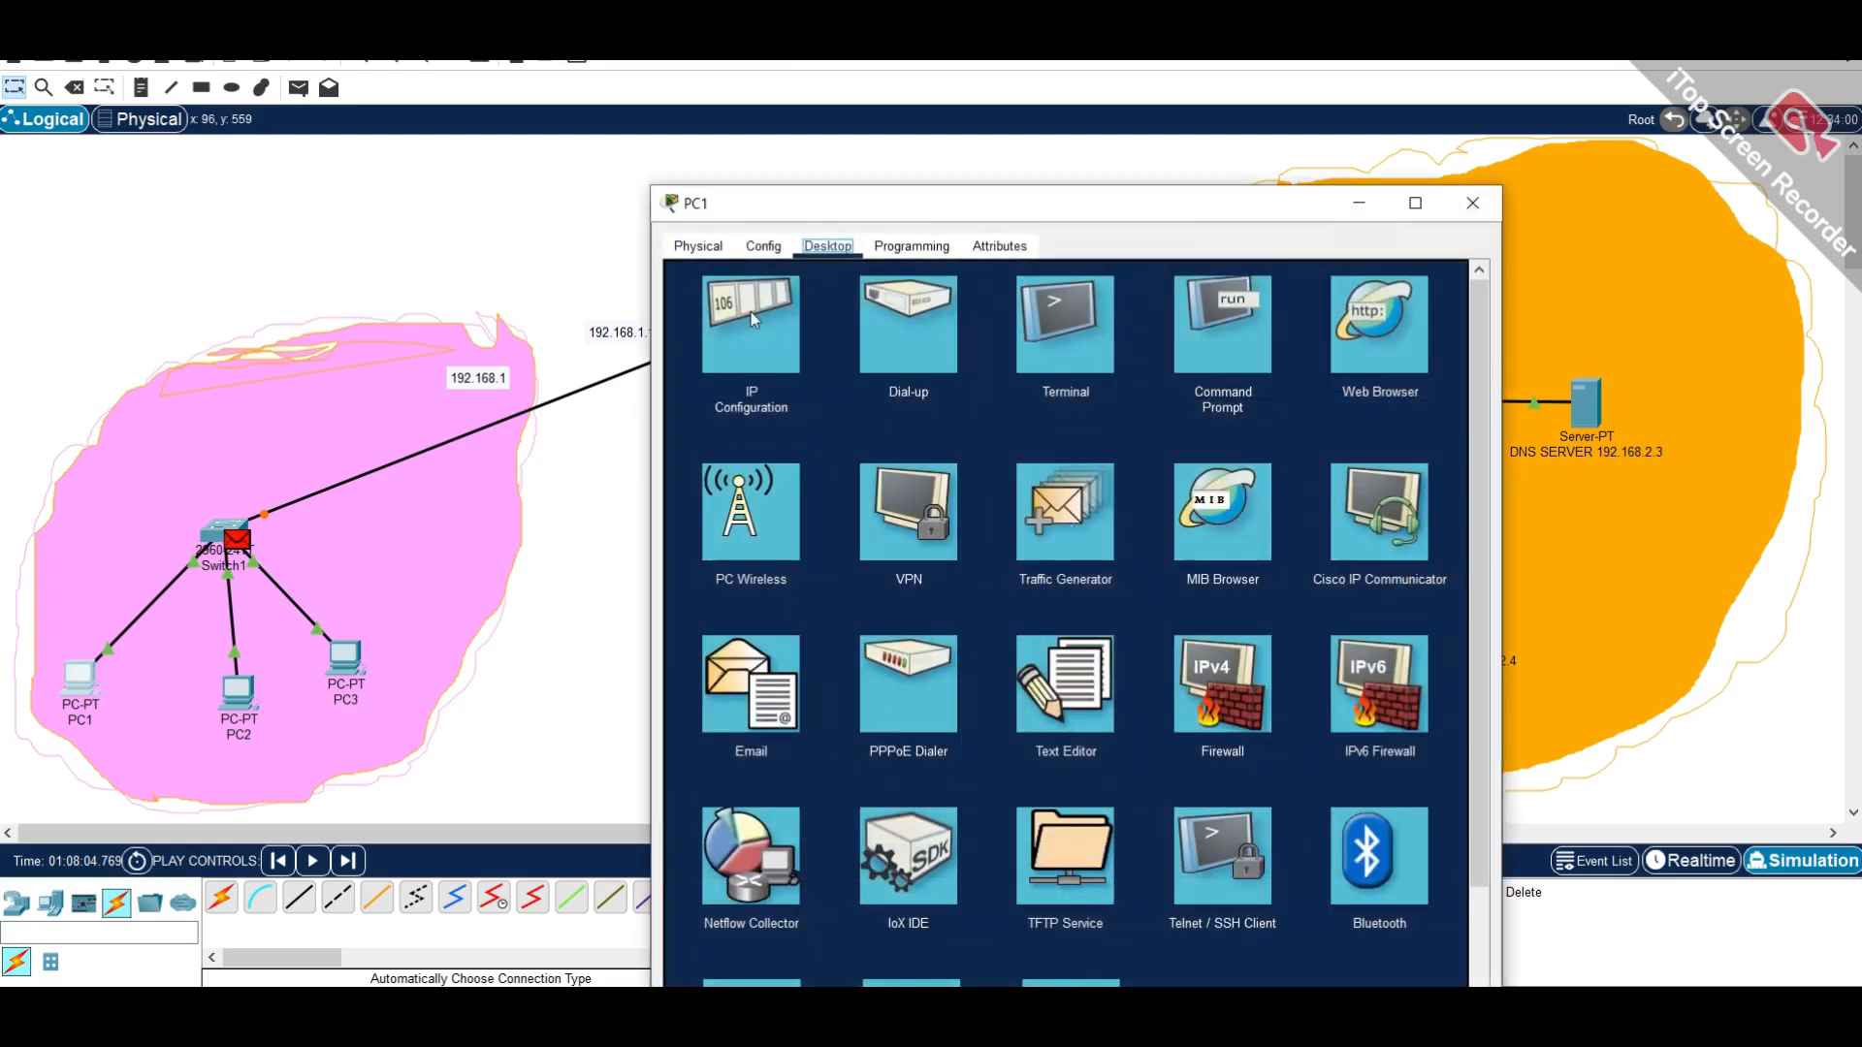
left_click(749, 315)
left_click(989, 361)
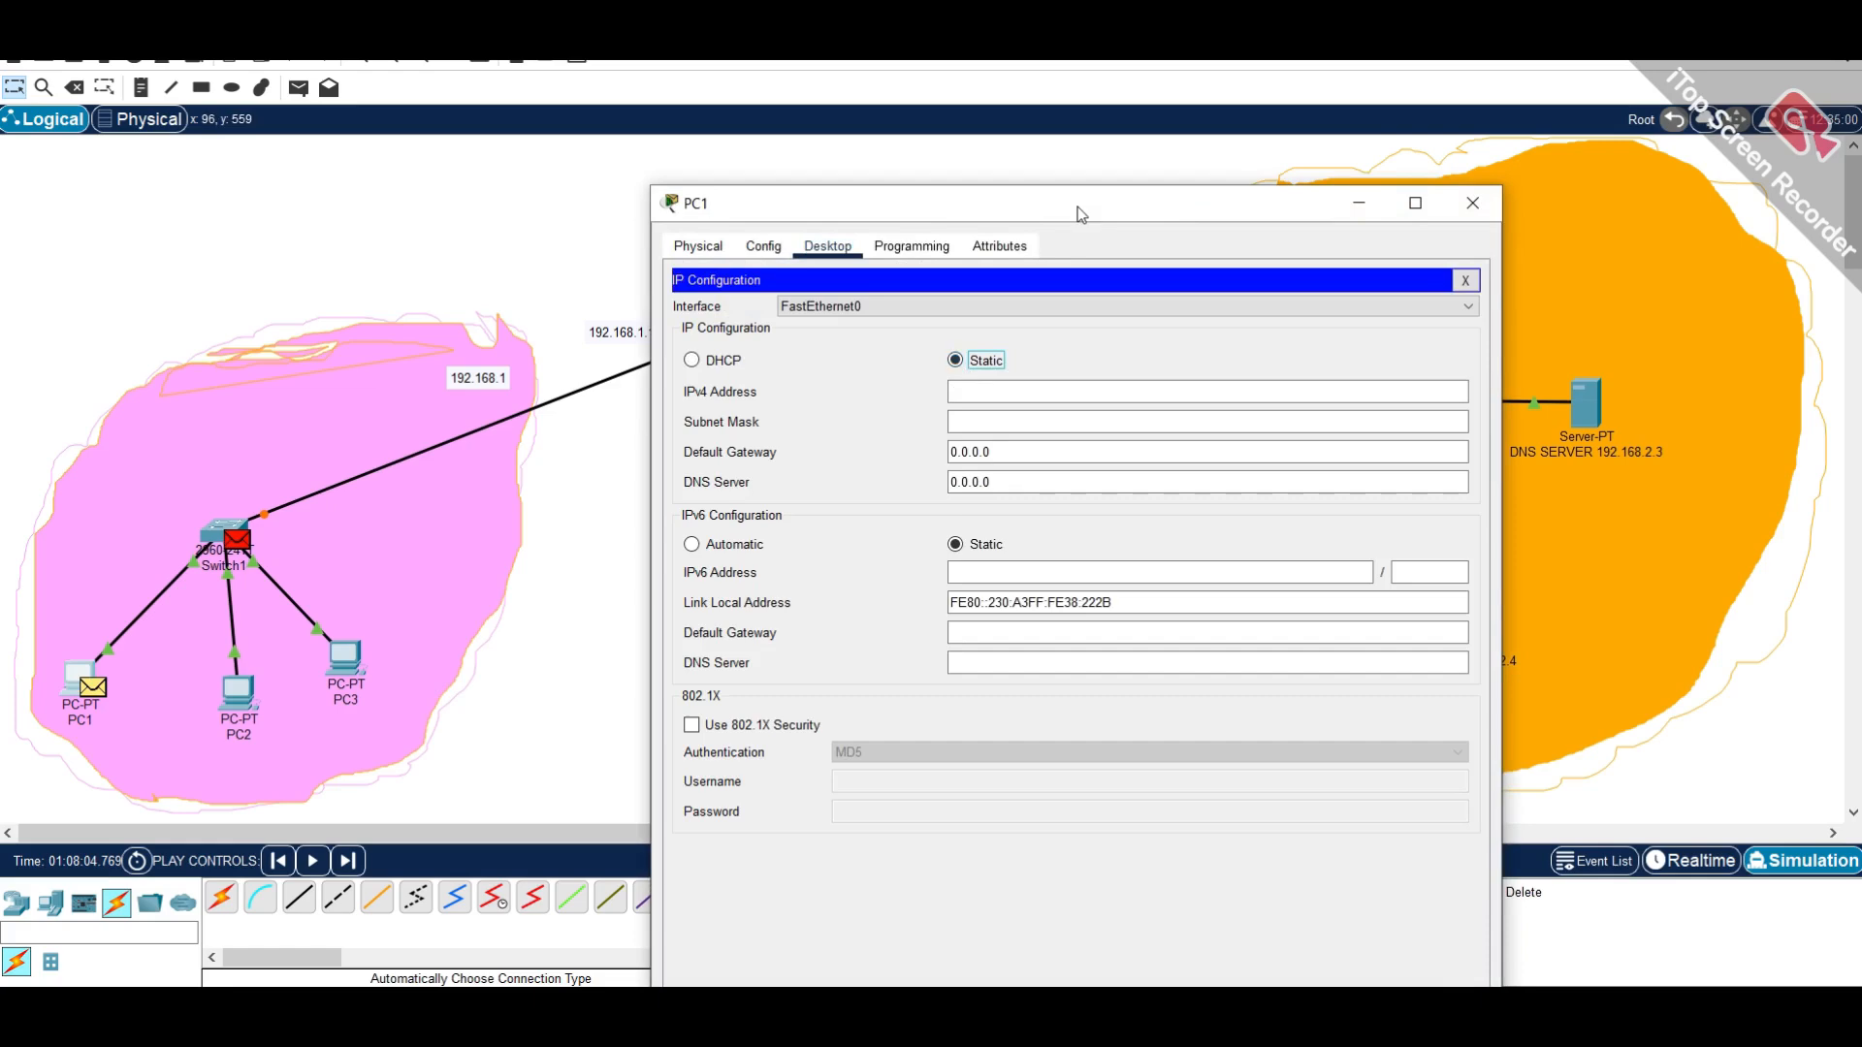
left_click_drag(1079, 206, 674, 107)
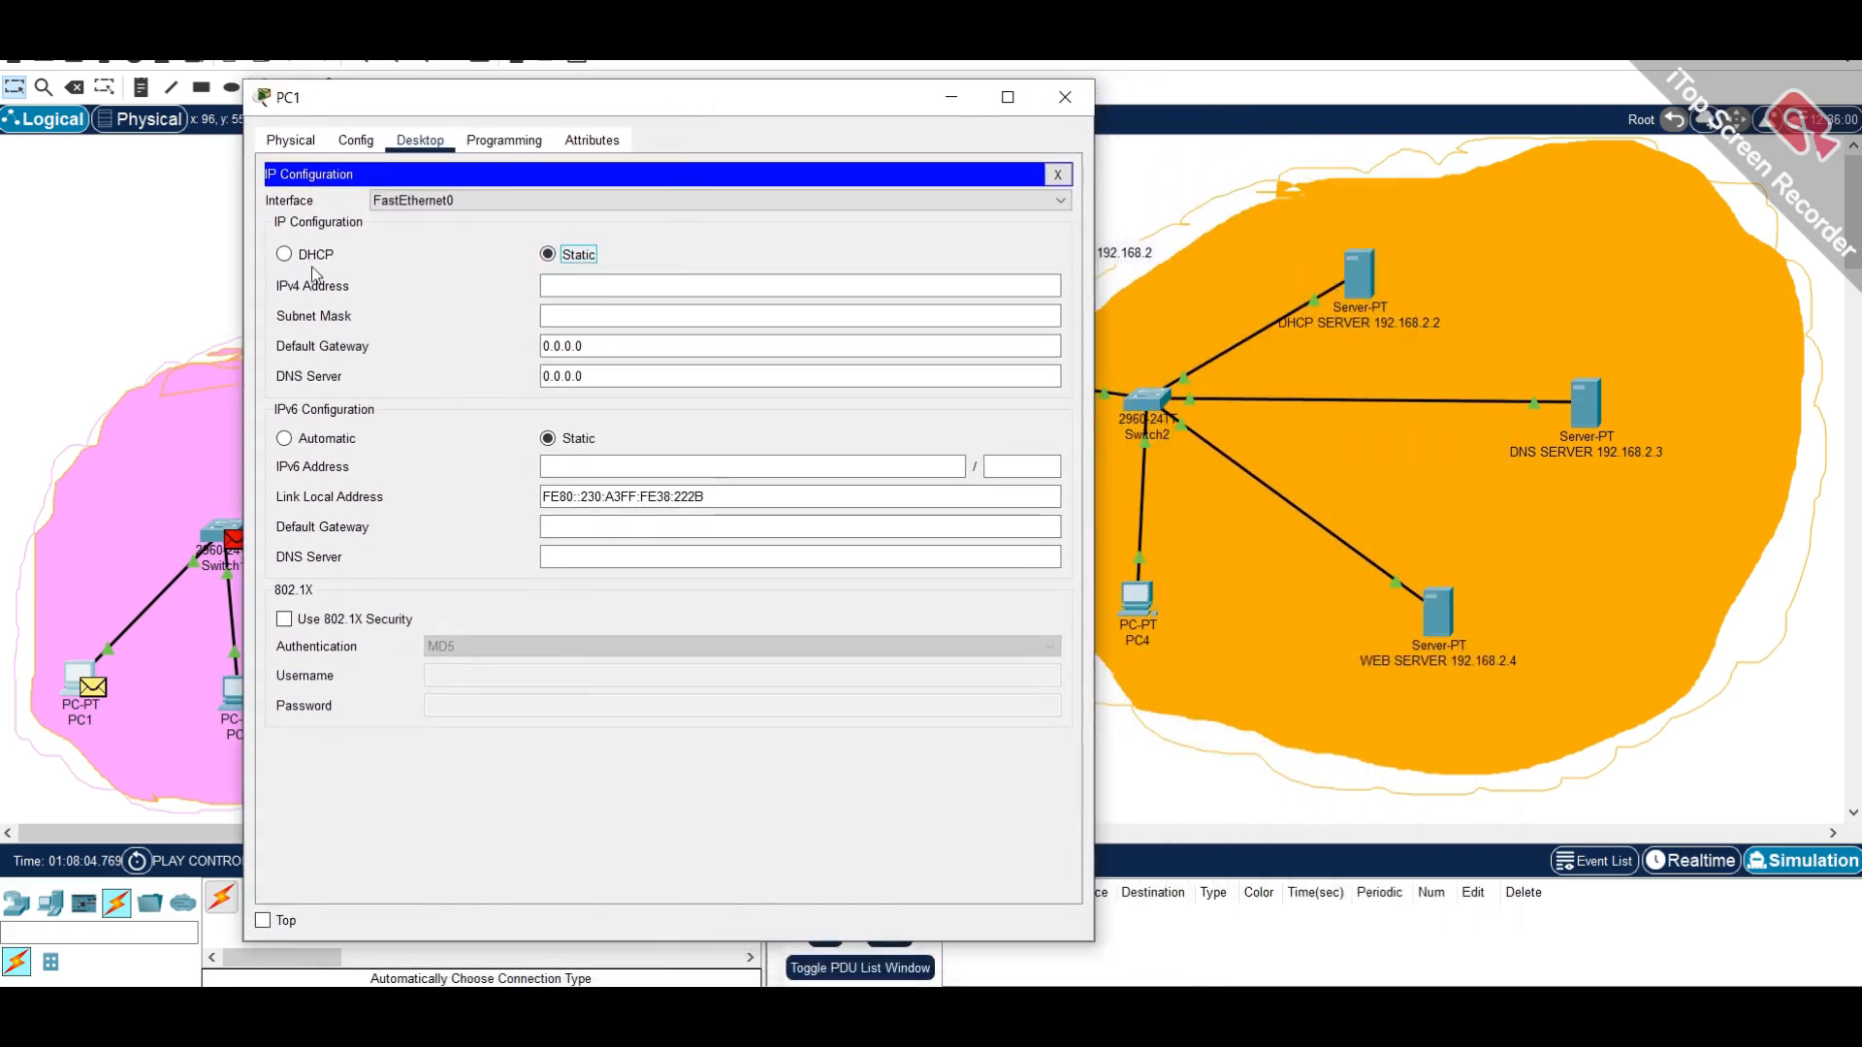
left_click(283, 258)
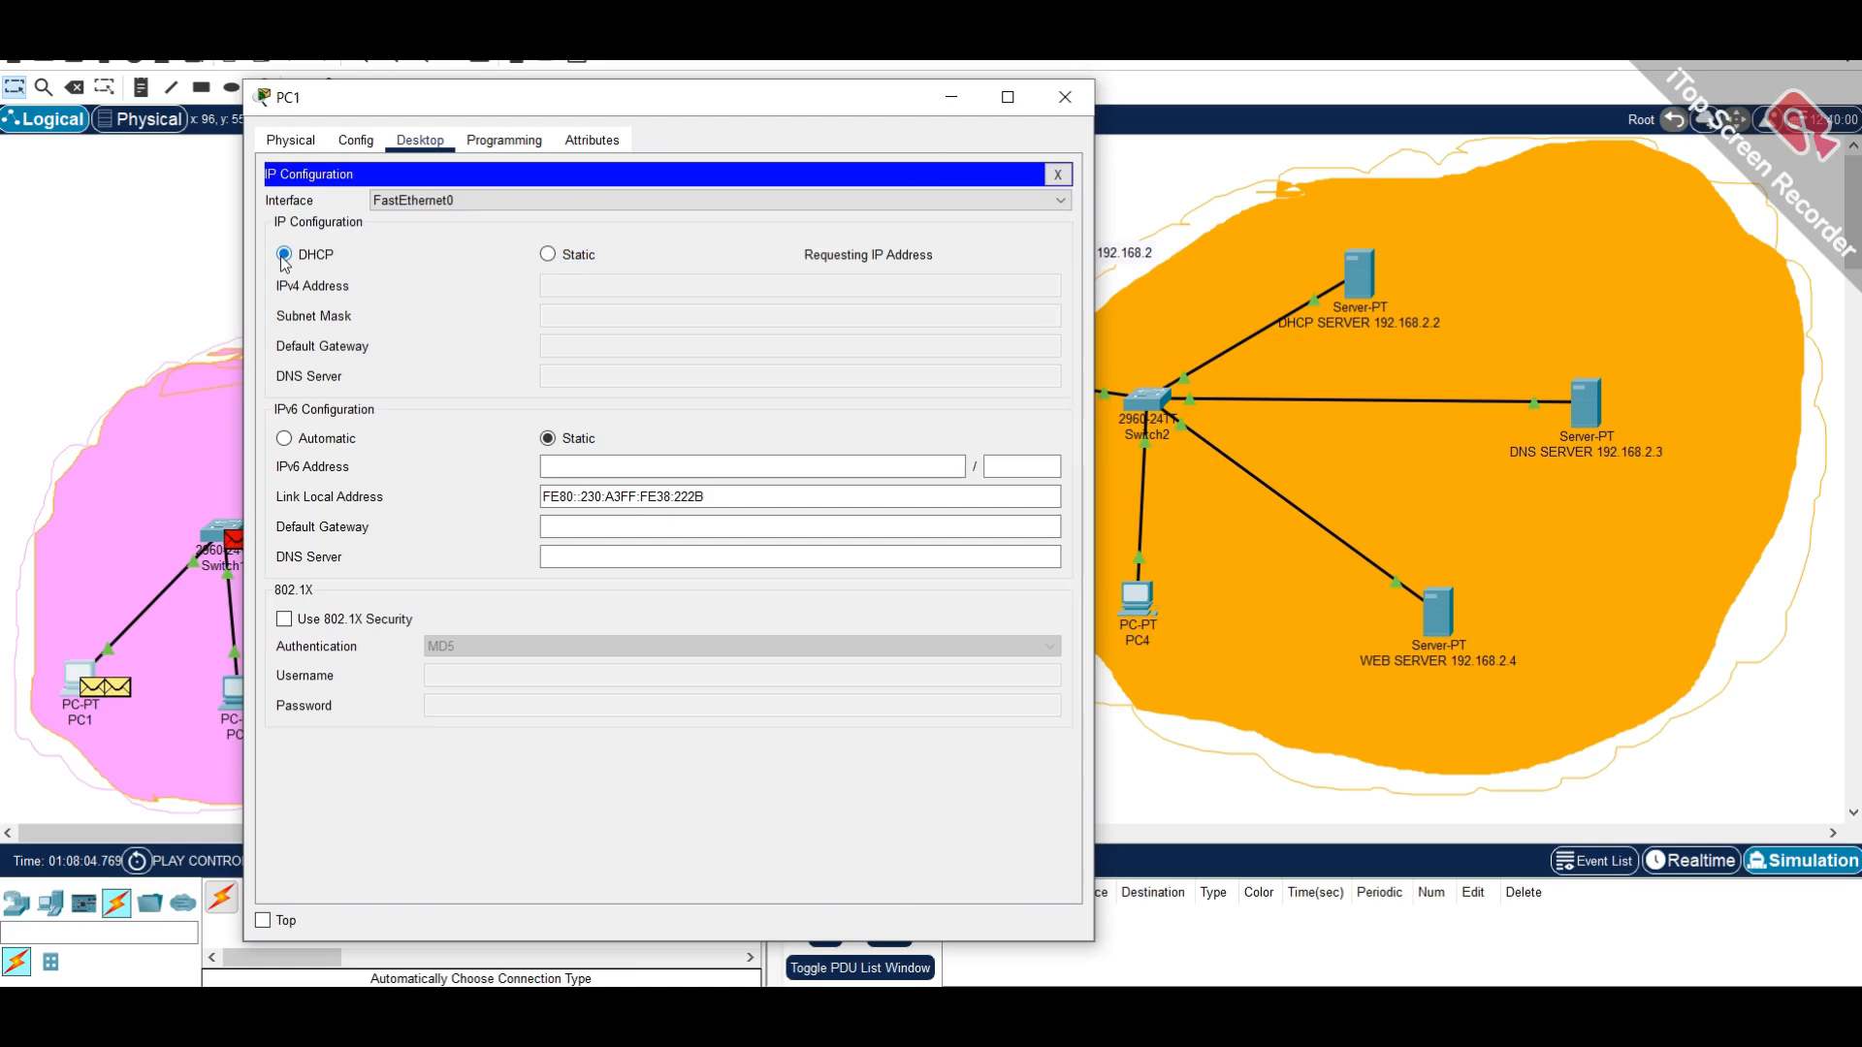
mouse_move(1040, 1008)
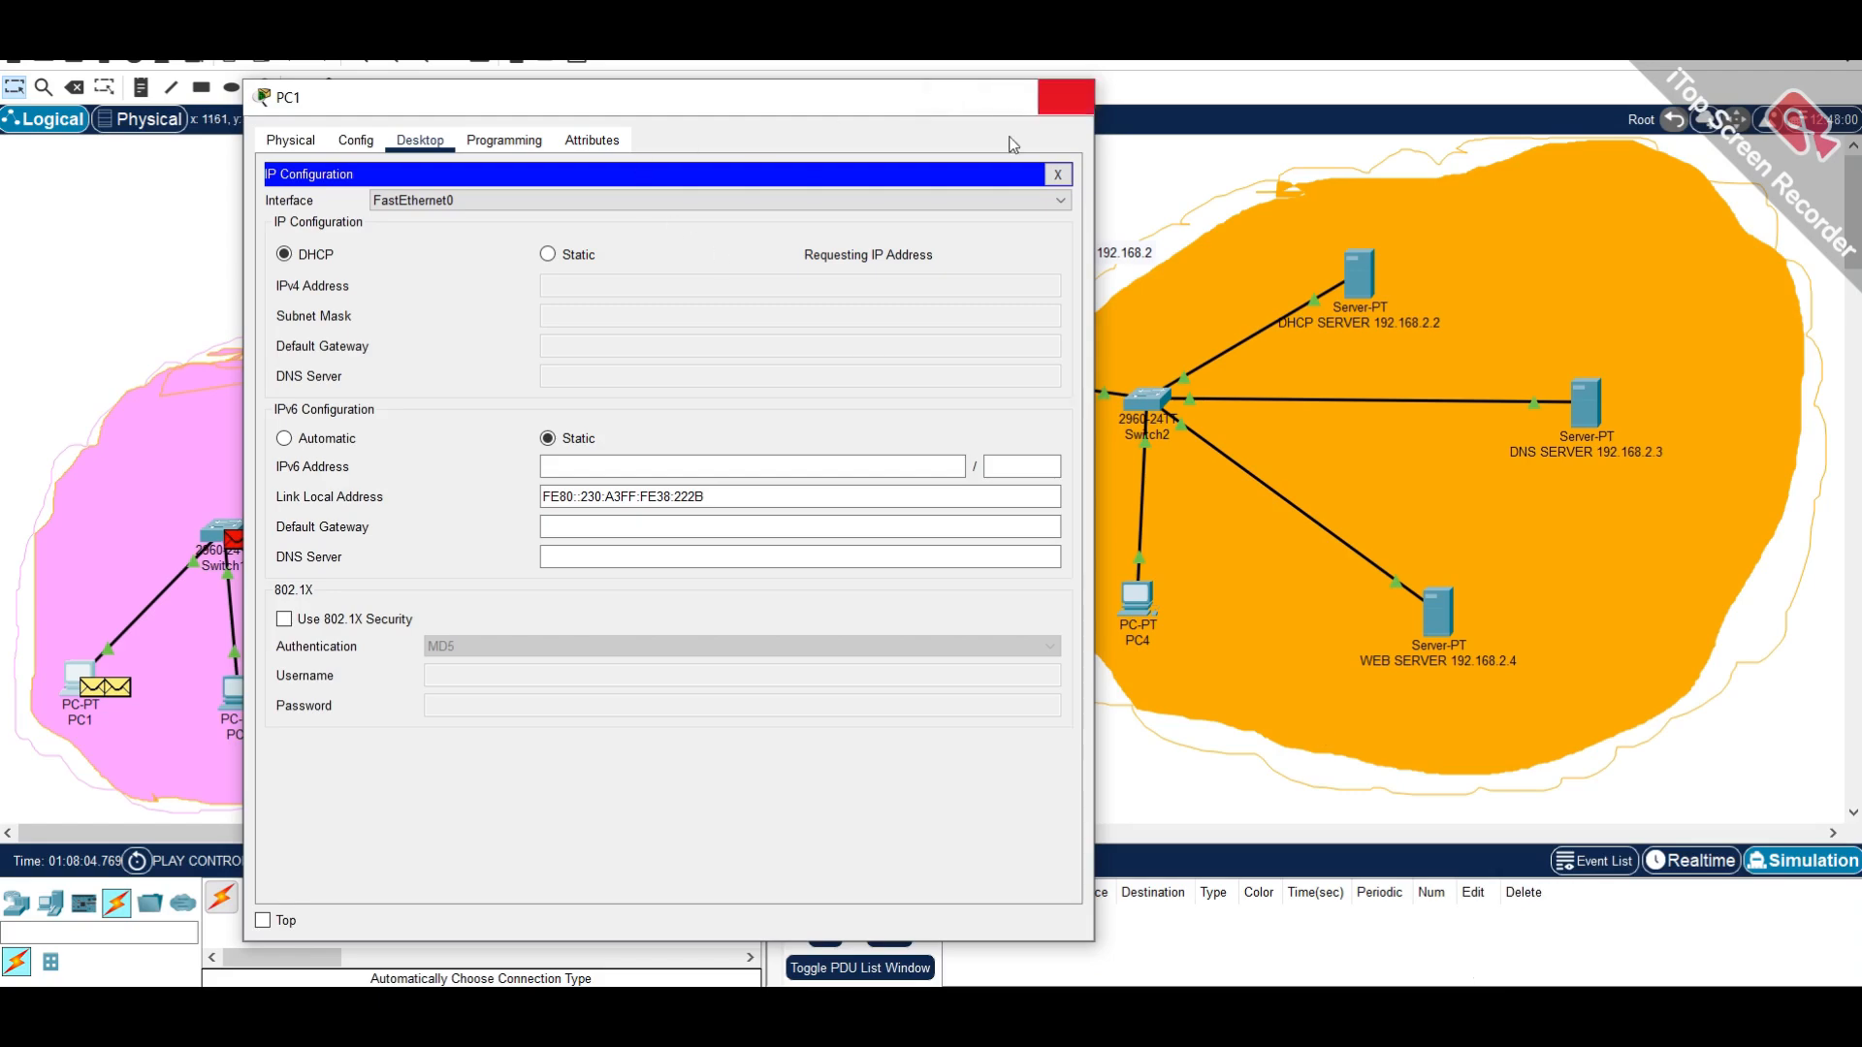
left_click(1065, 97)
- Set PC3's IP configuration to DHCP and check the address settings it obtains
left_click(361, 667)
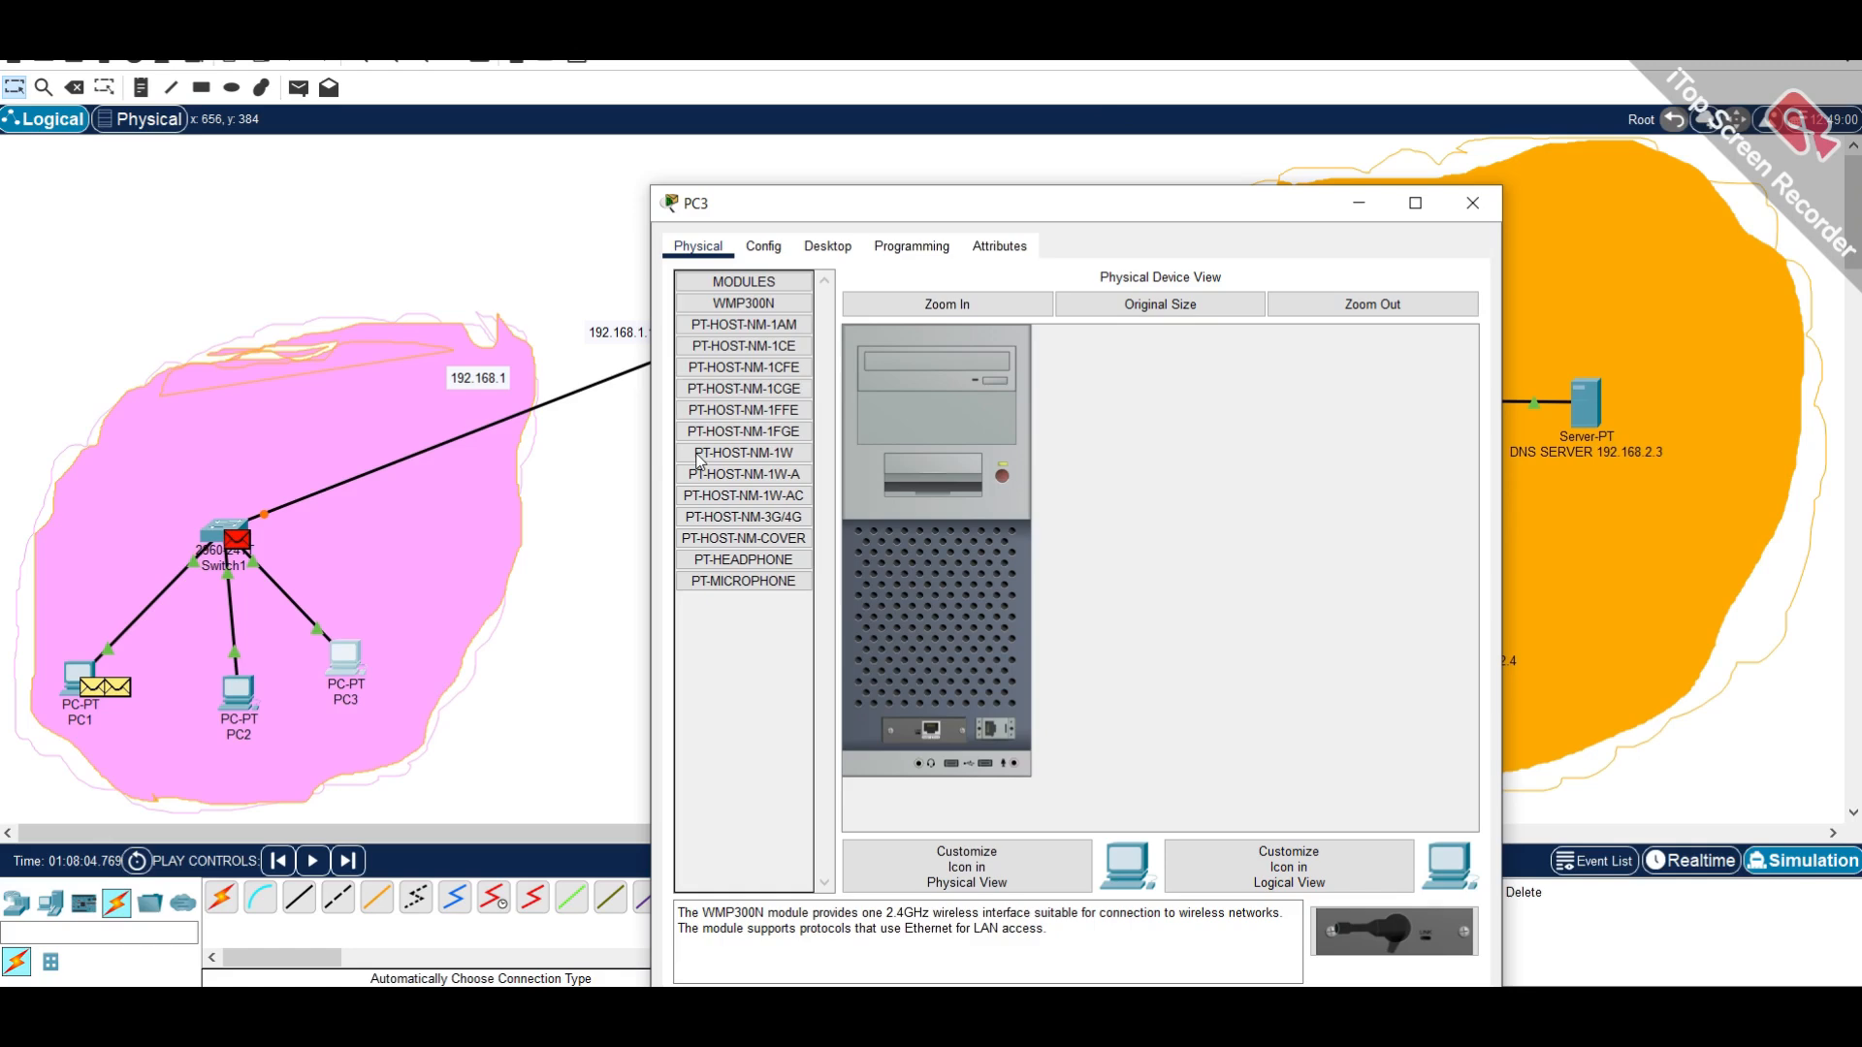
left_click(827, 246)
left_click(711, 339)
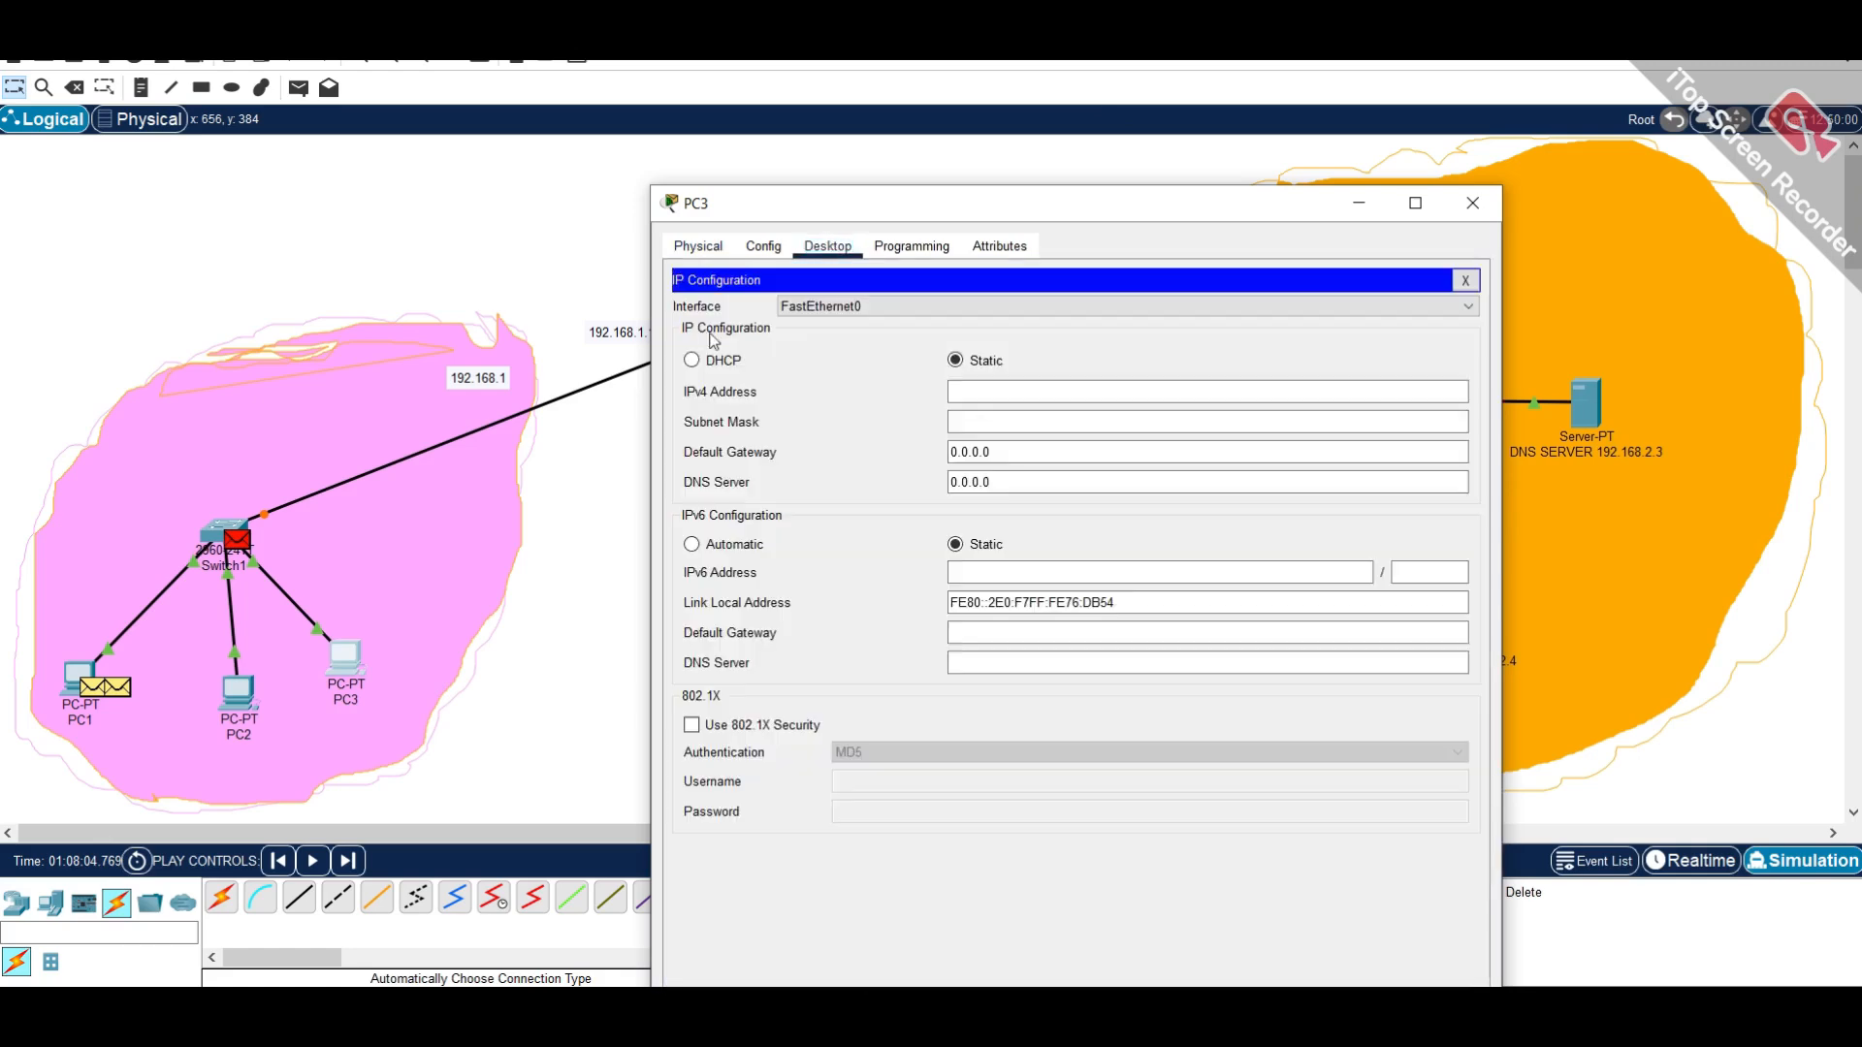
left_click(719, 366)
left_click_drag(1006, 212, 543, 118)
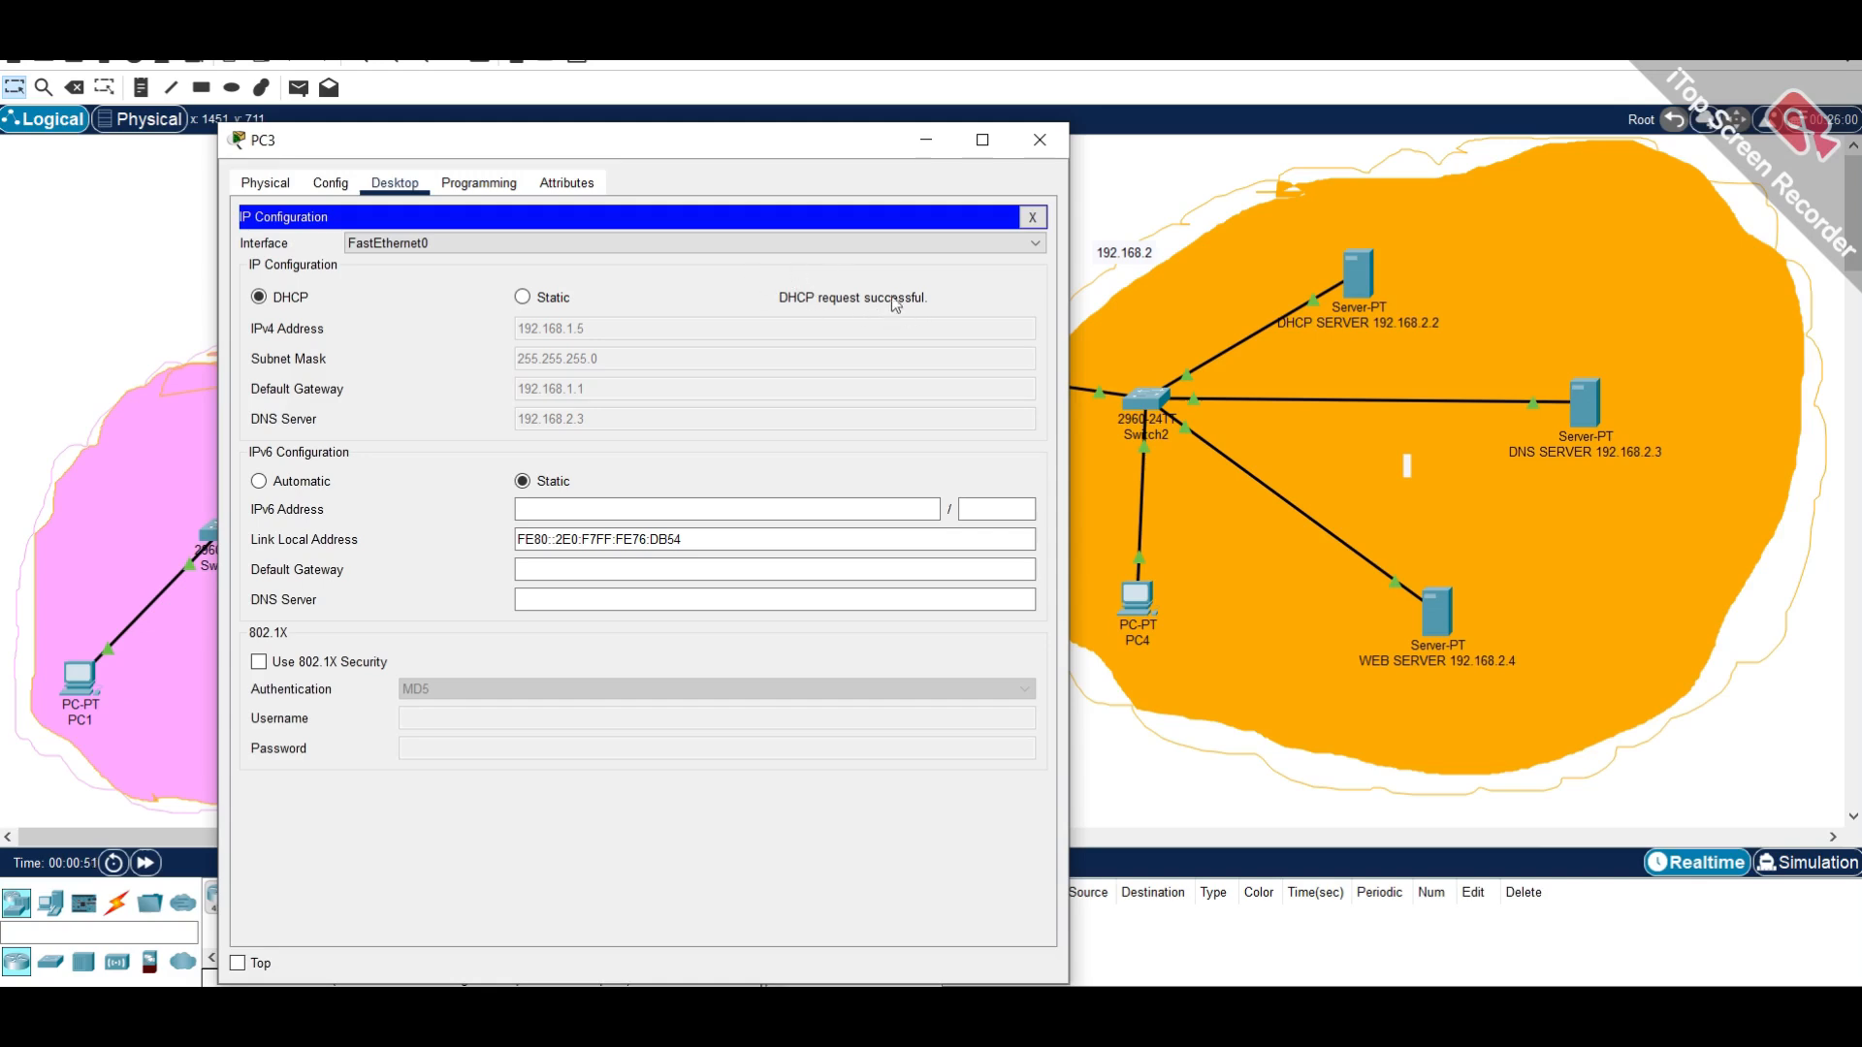
left_click(1039, 139)
- Set PC2's IP configuration to DHCP and check the address settings it obtains
left_click(232, 696)
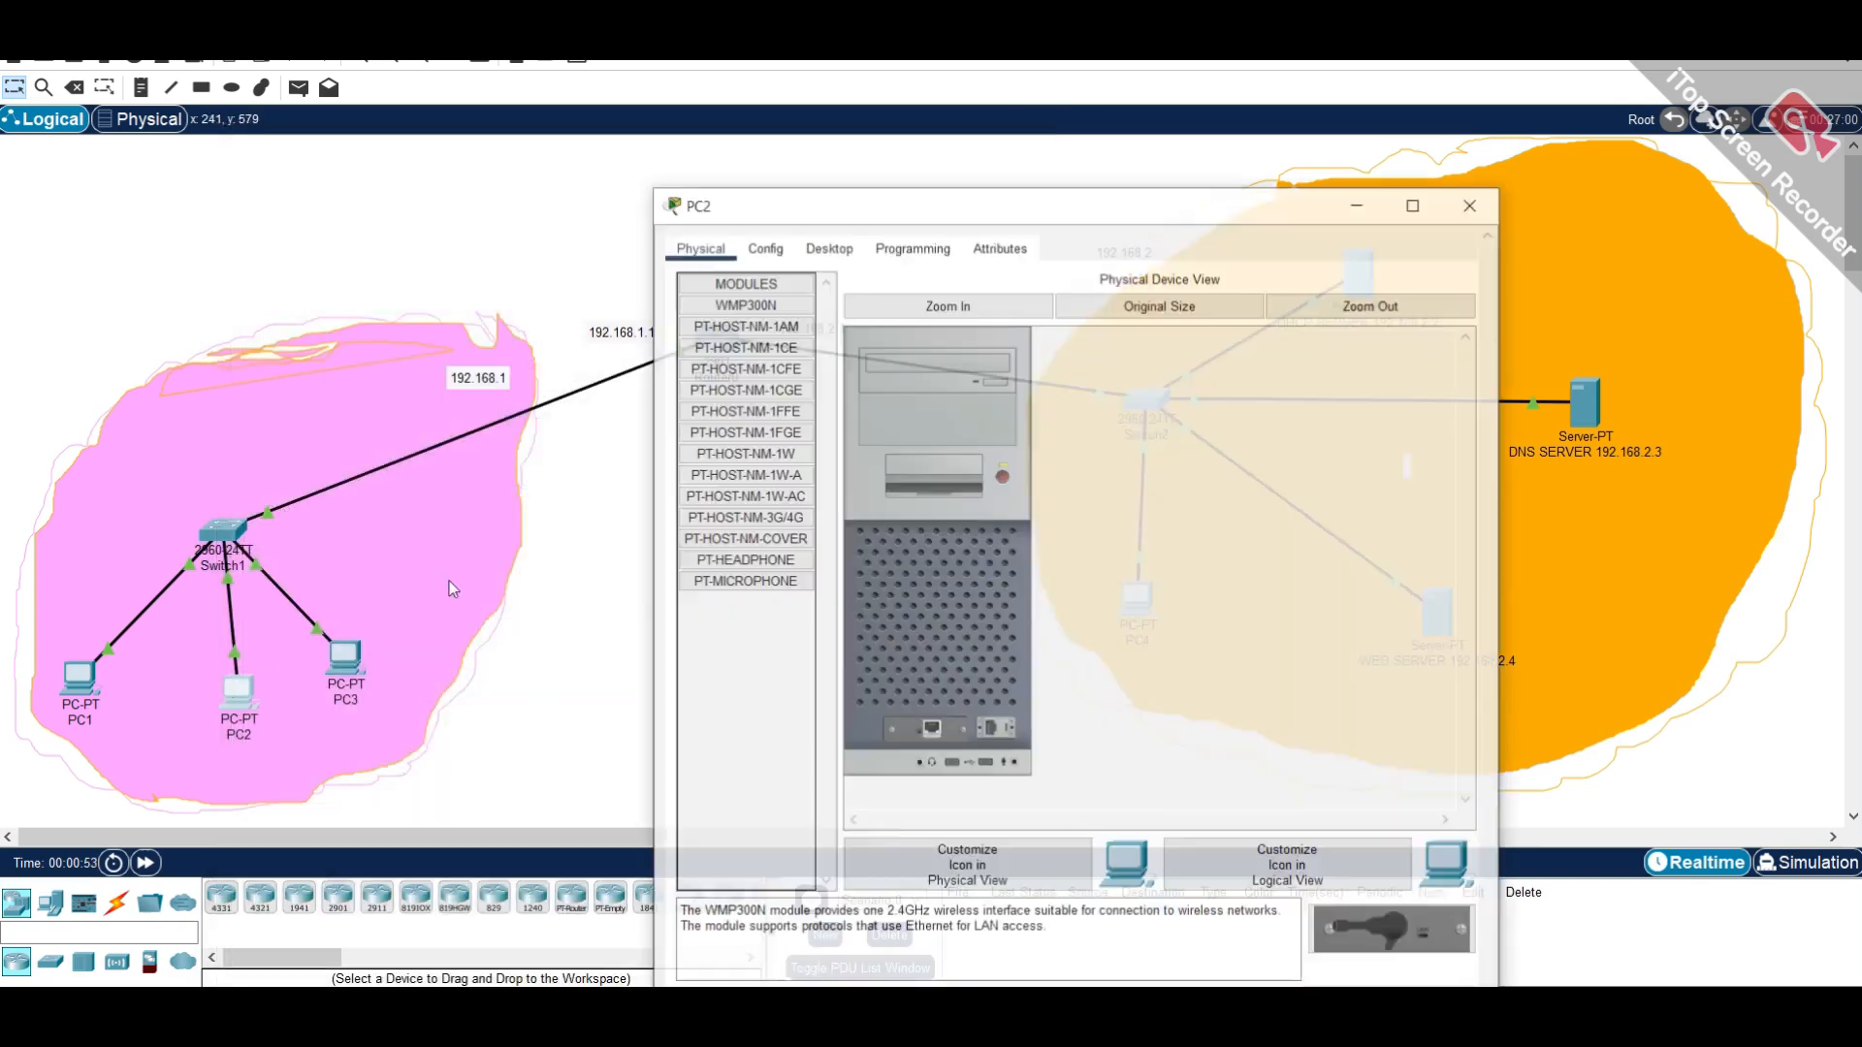
left_click(763, 185)
left_click(827, 185)
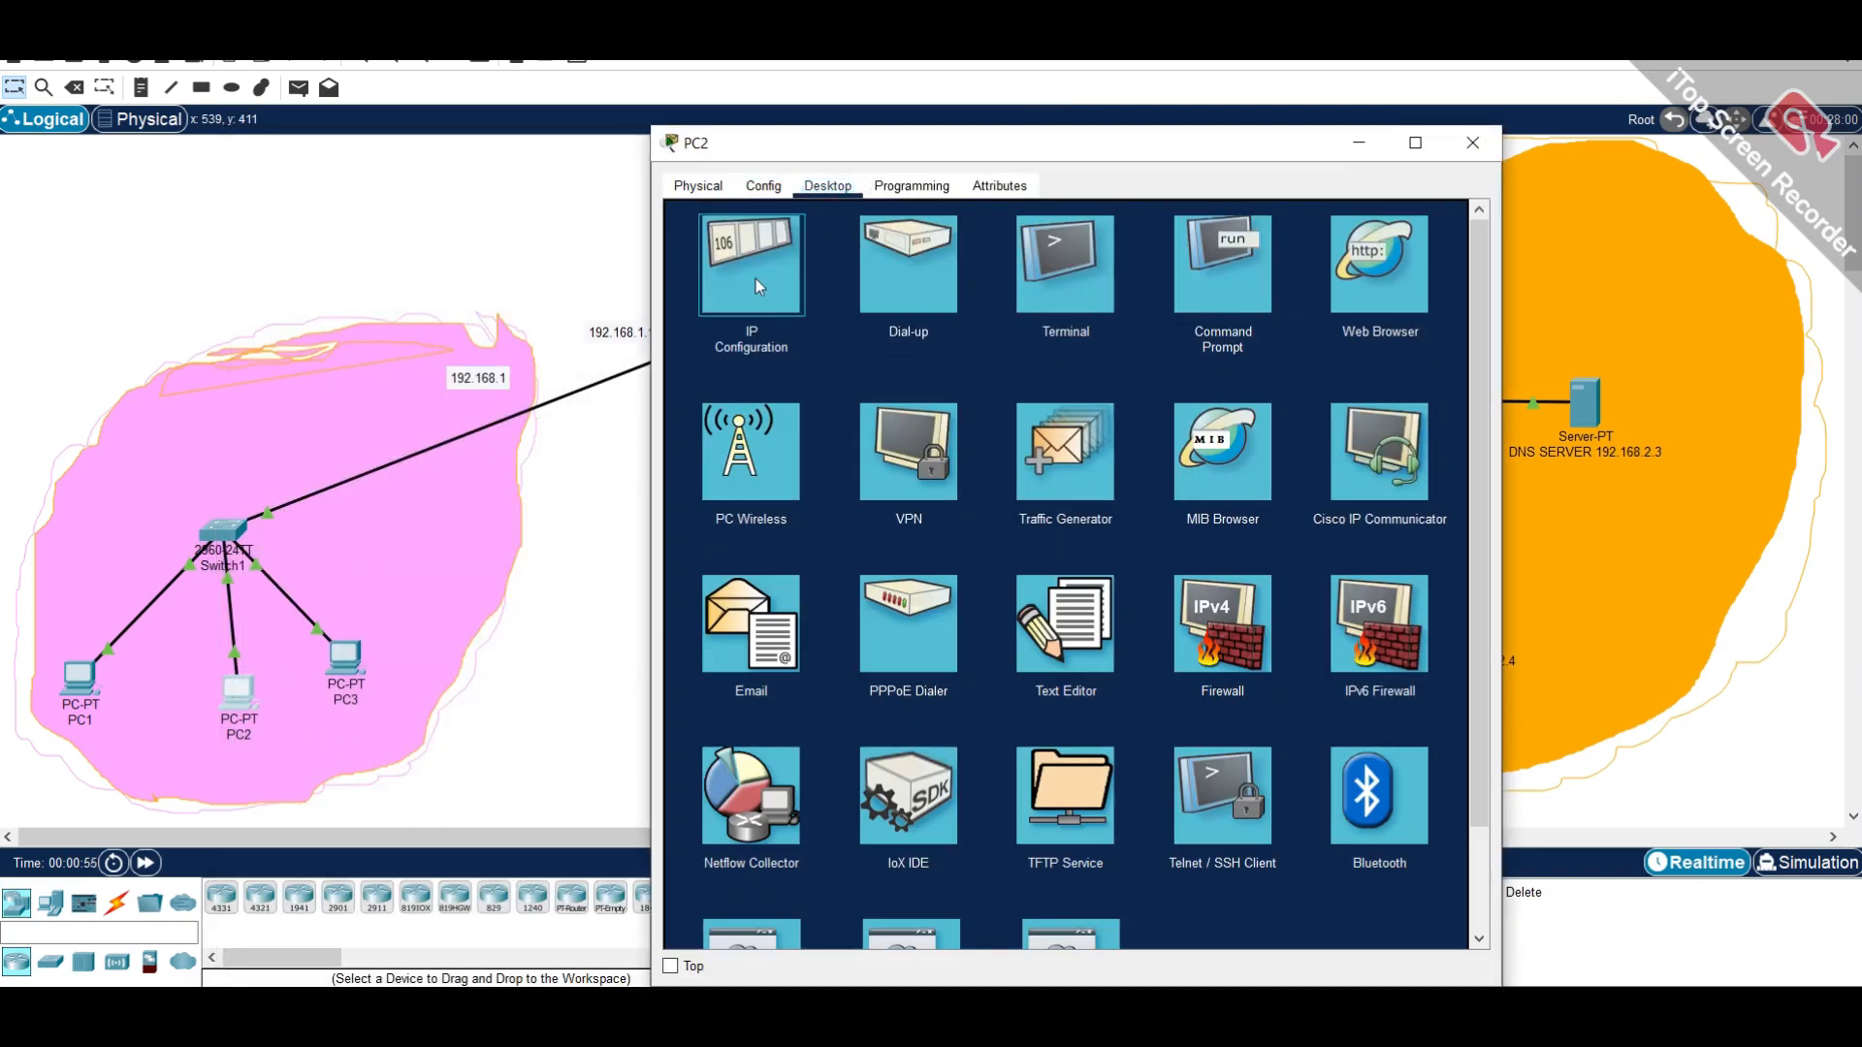
left_click(759, 287)
left_click(692, 300)
left_click_drag(1019, 143, 451, 178)
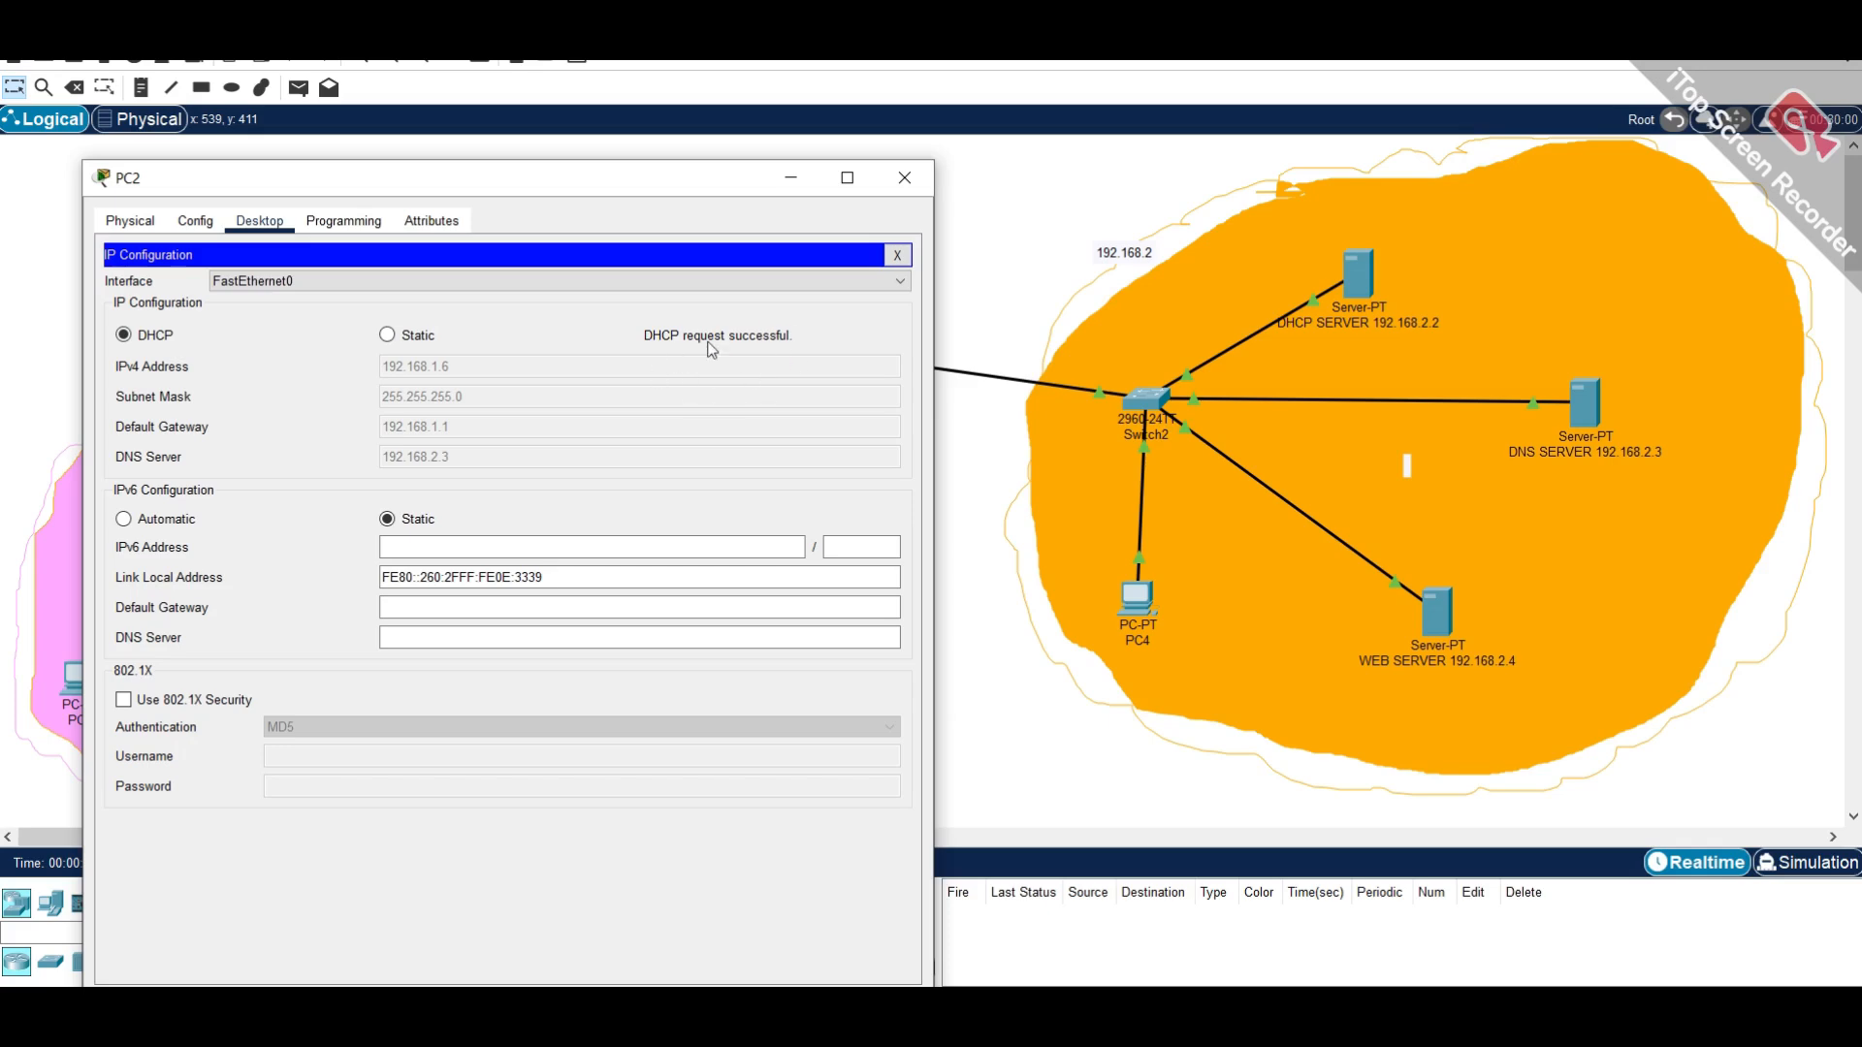
left_click(903, 178)
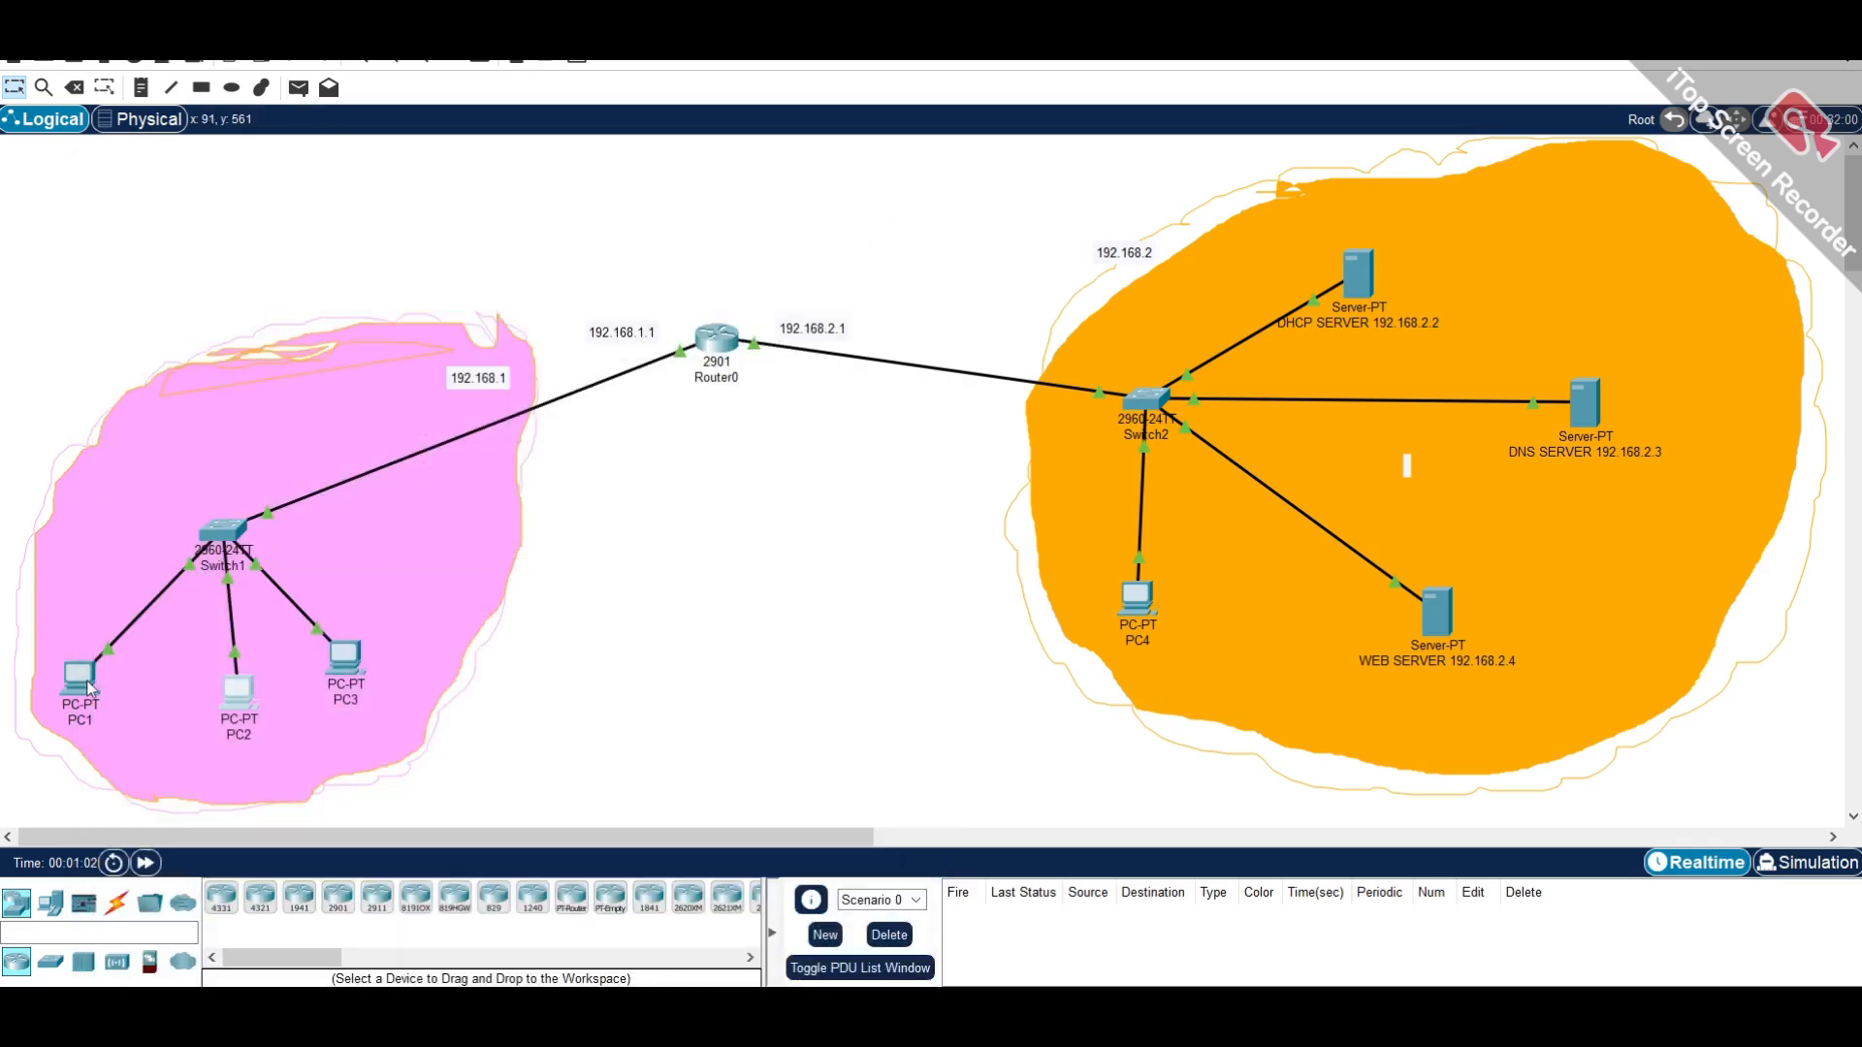
- Renew PC1's DHCP-assigned address by switching its IP configuration to Static and back to DHCP
mouse_move(90, 687)
left_click(80, 673)
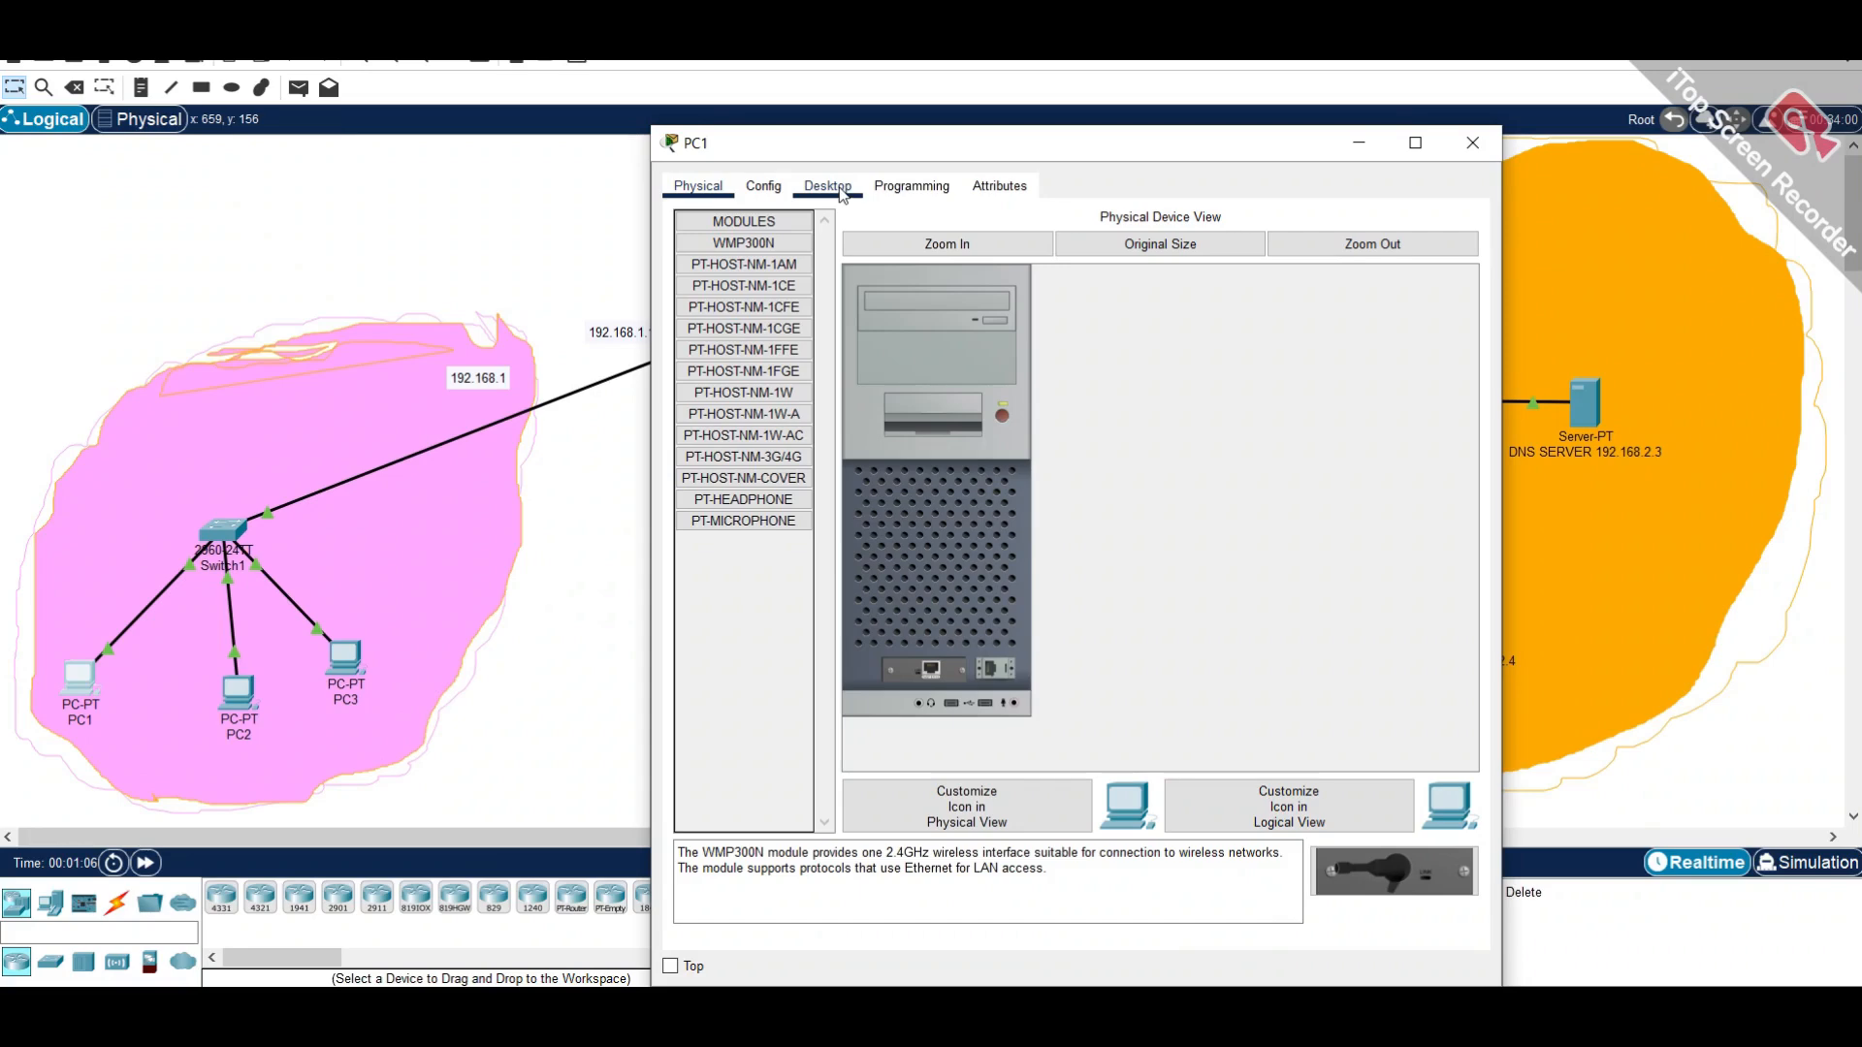
left_click(832, 187)
left_click(754, 264)
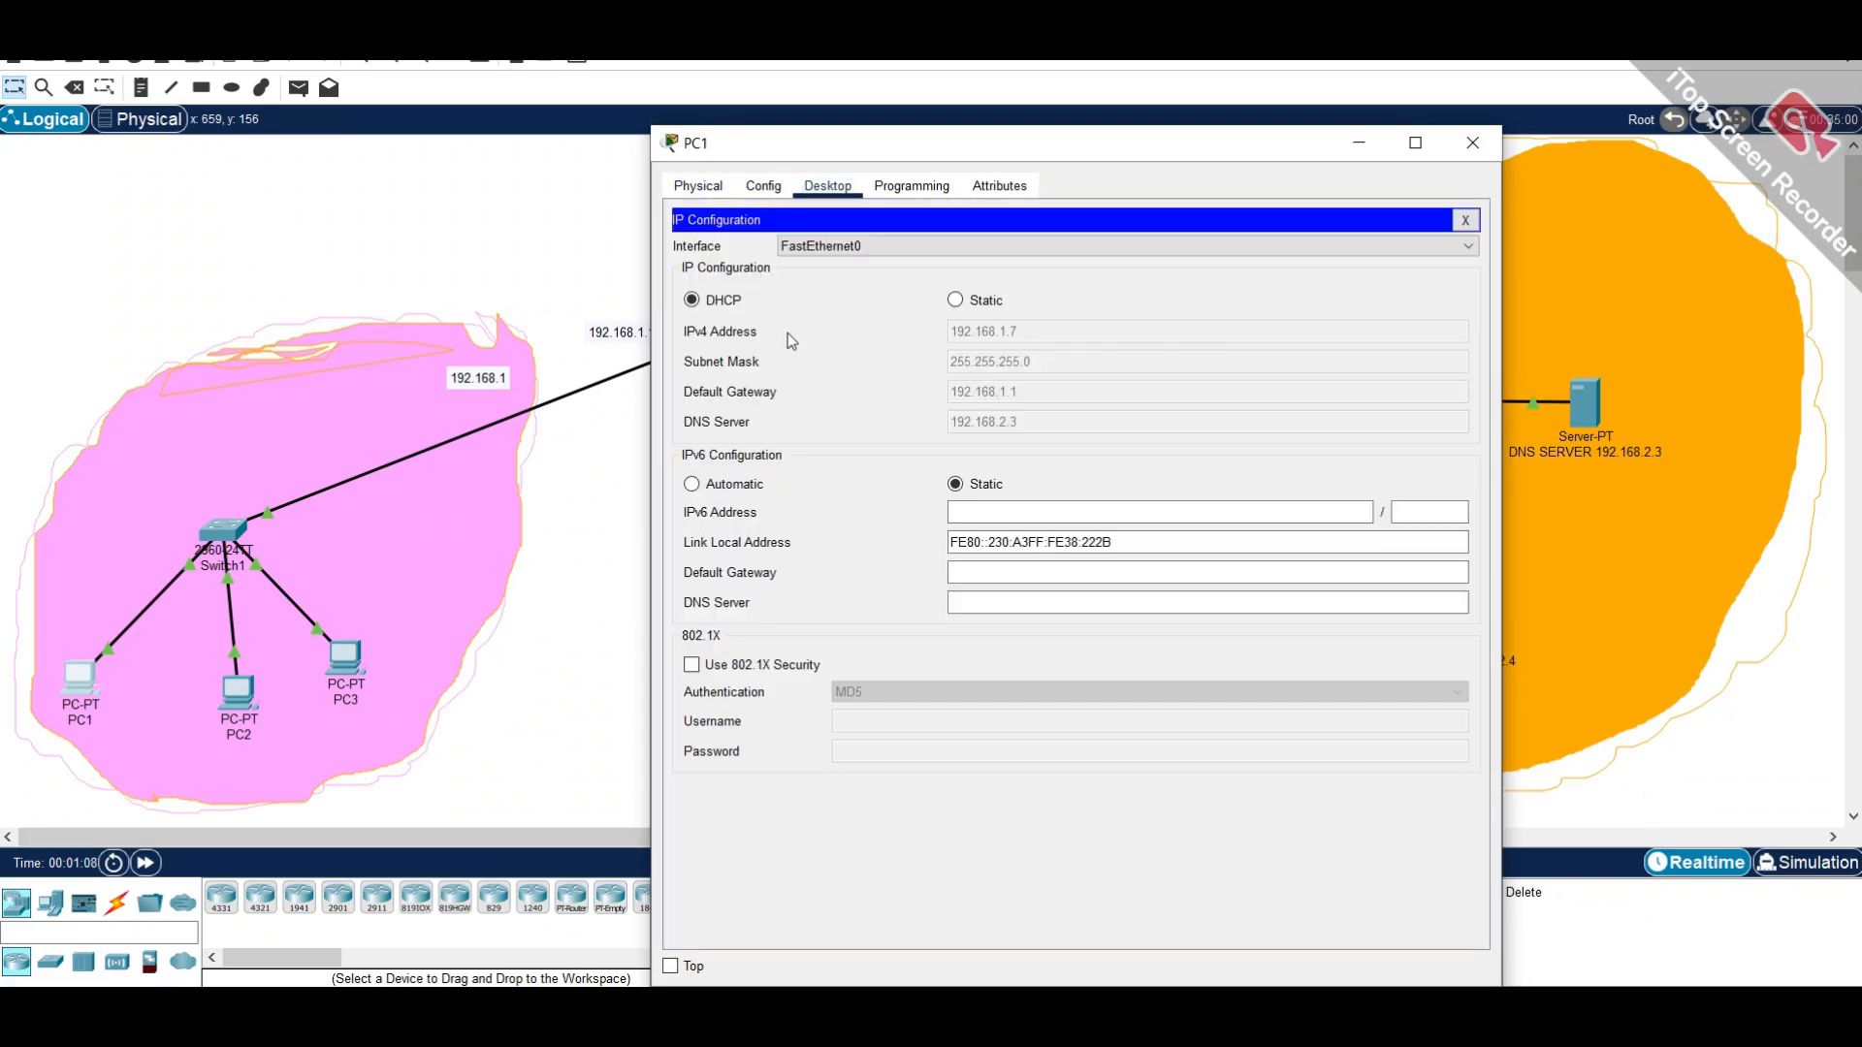
left_click(981, 299)
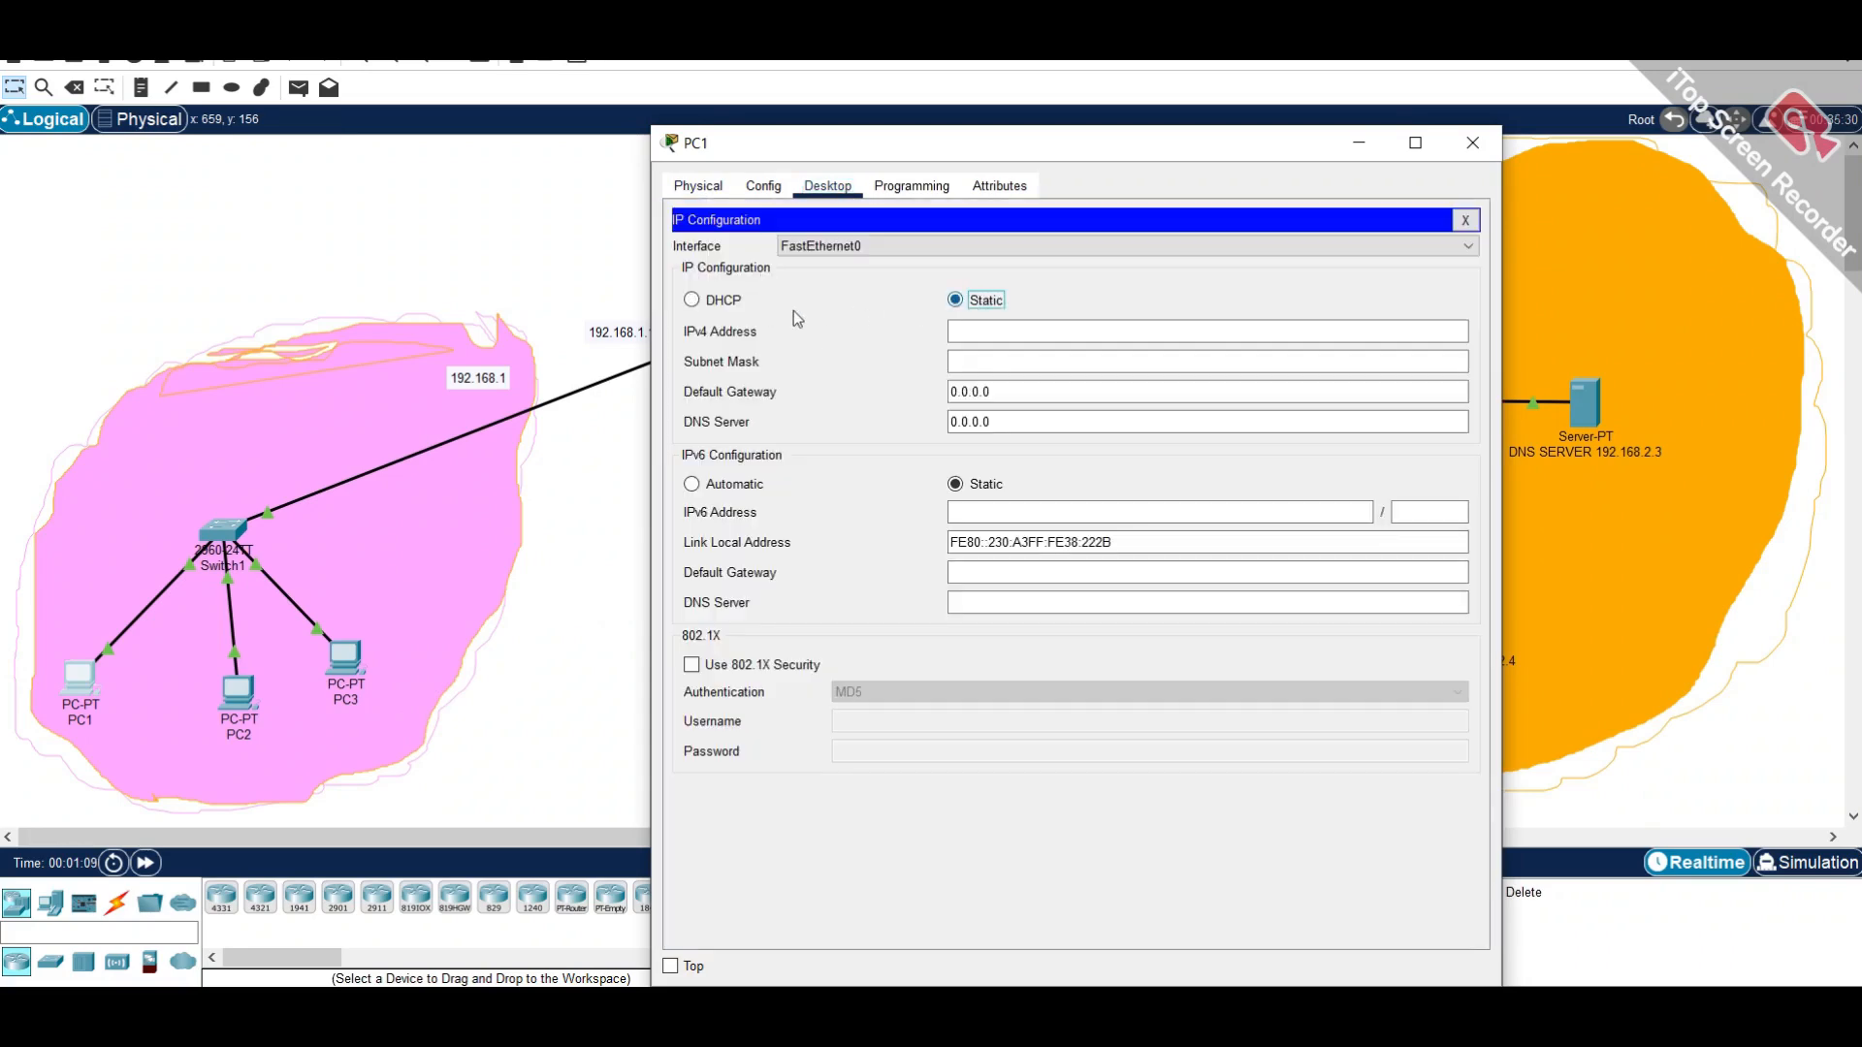
left_click(711, 303)
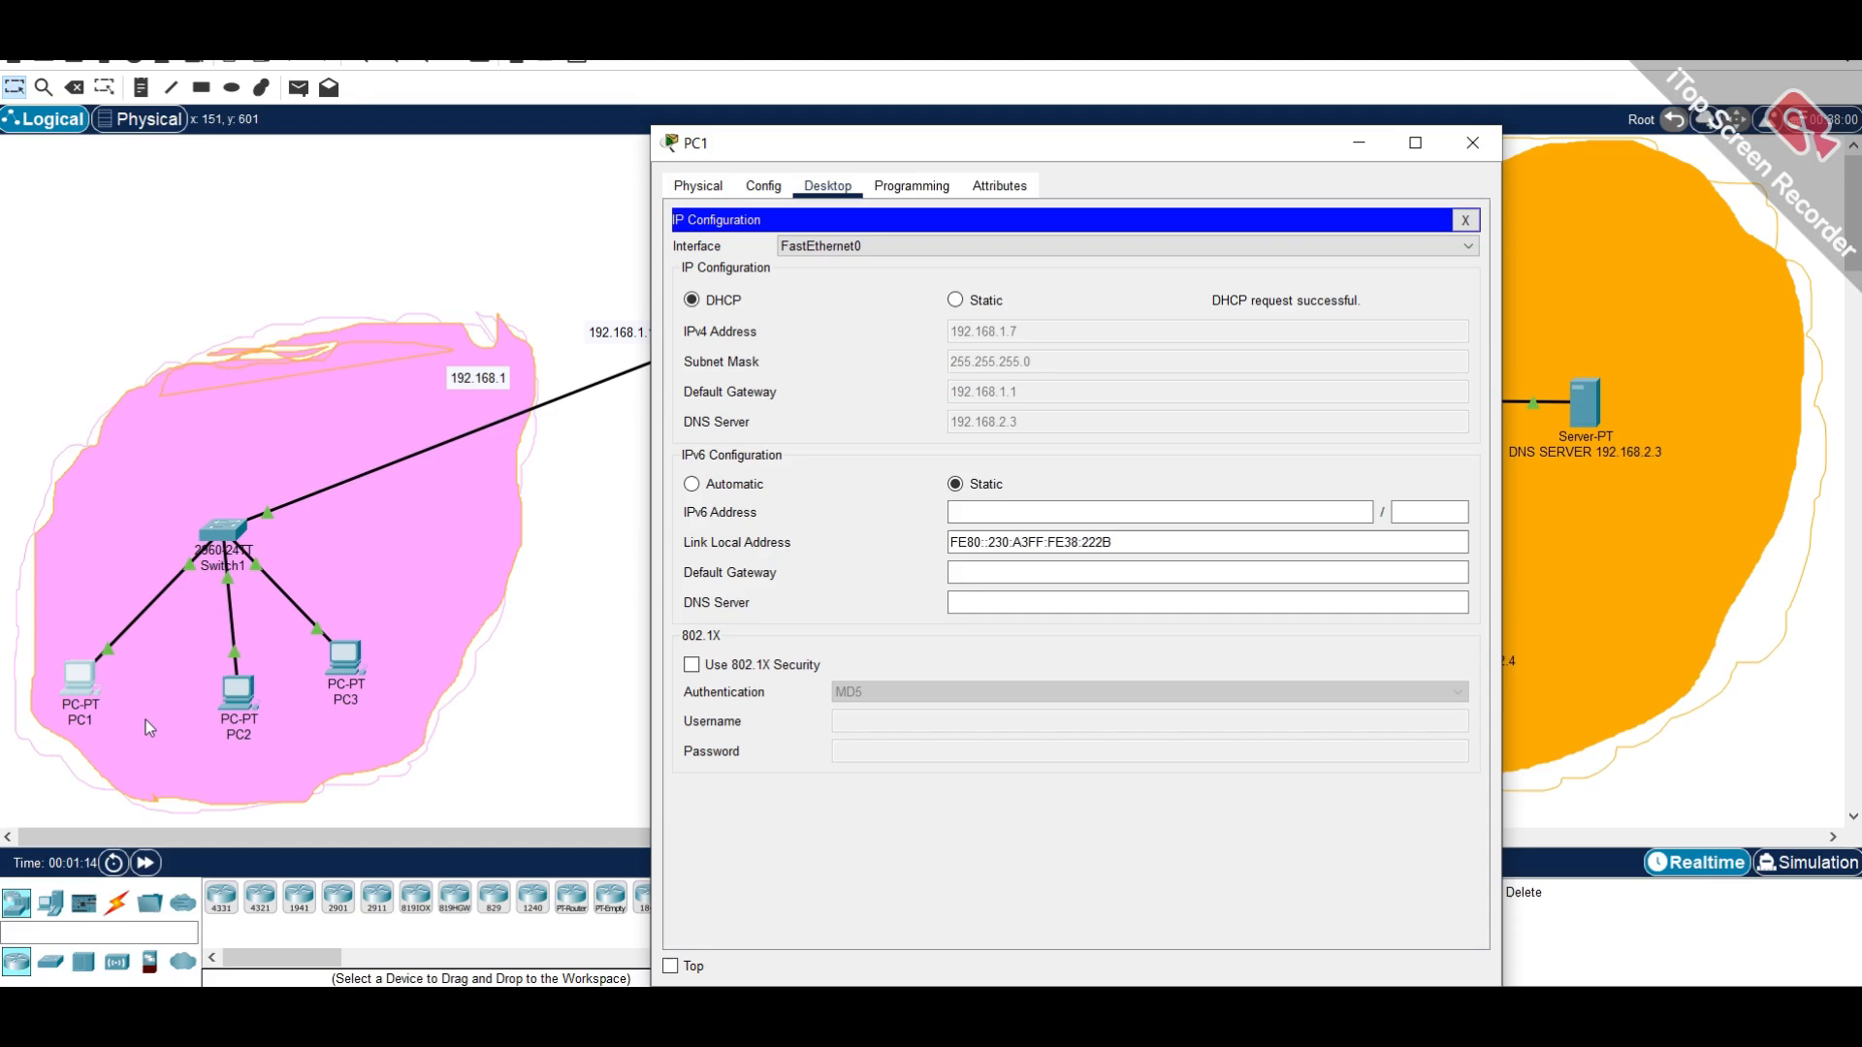
left_click(1473, 141)
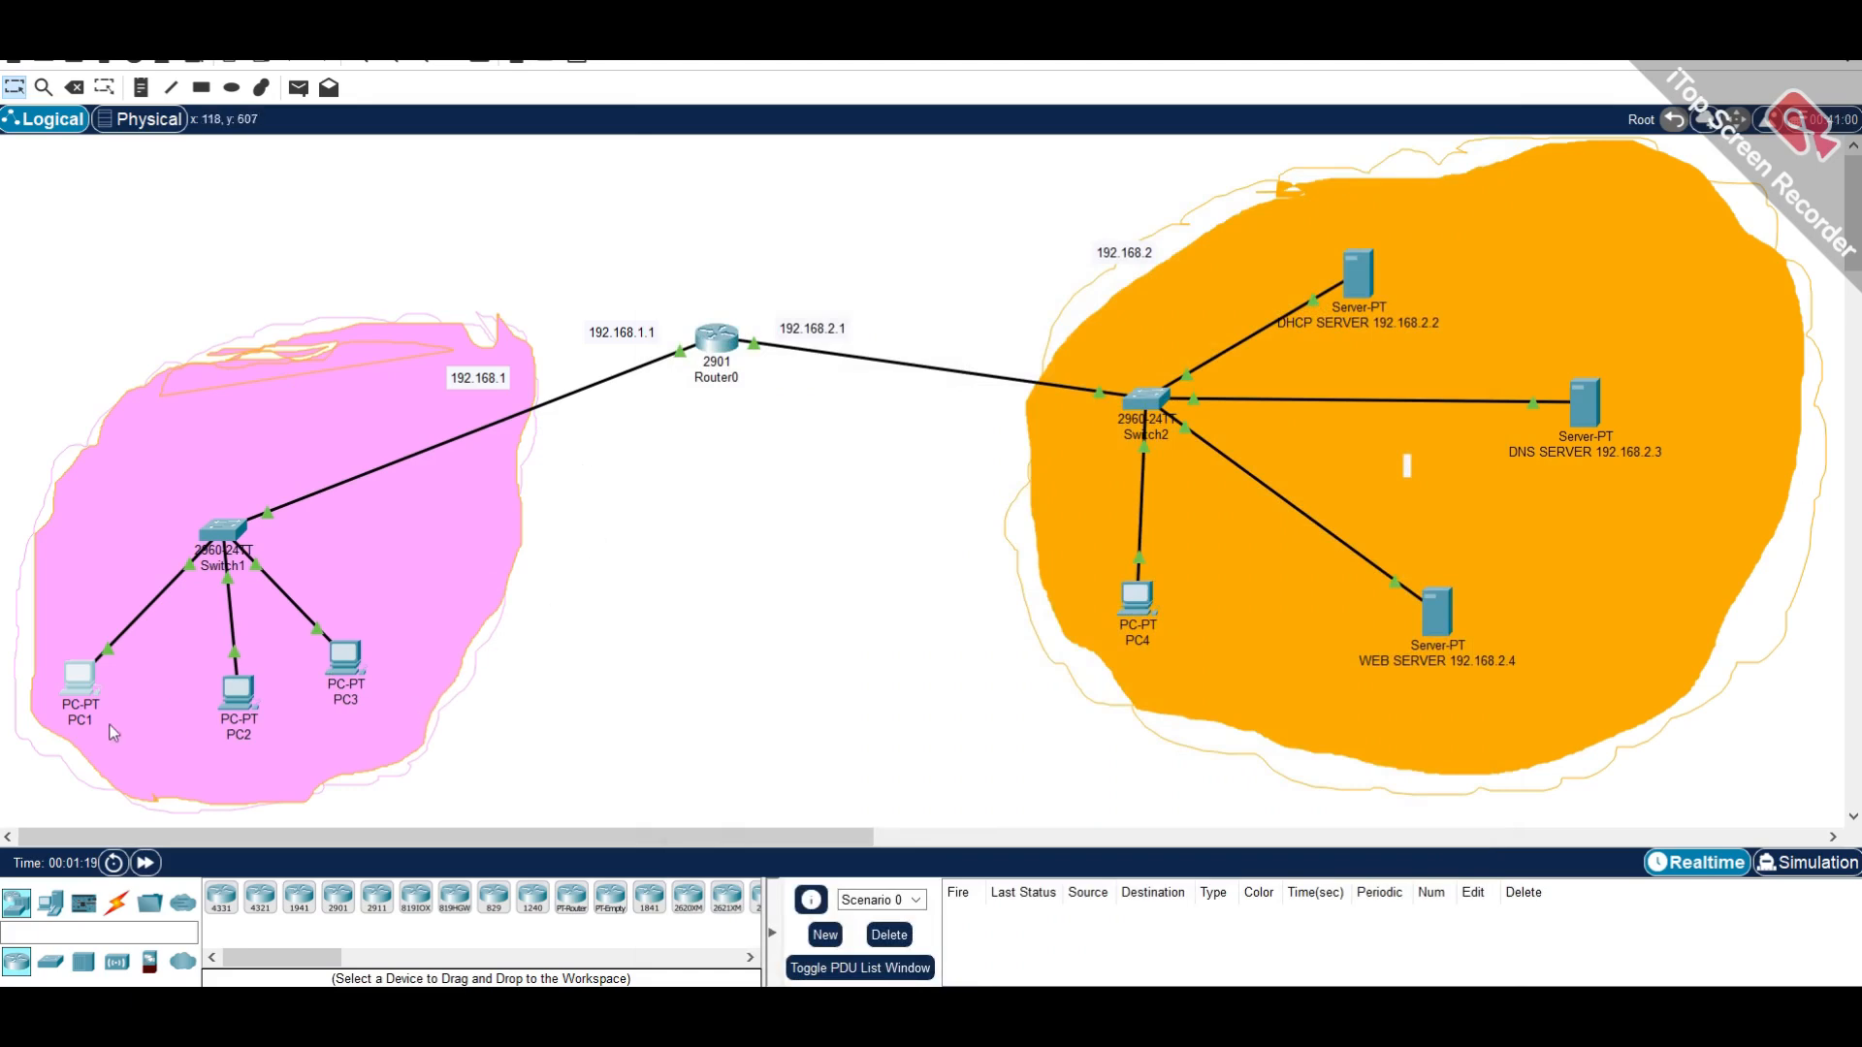
- Test connectivity by sending a simple PDU from PC1 to Router0 and another from PC2 to Router0
mouse_move(83, 688)
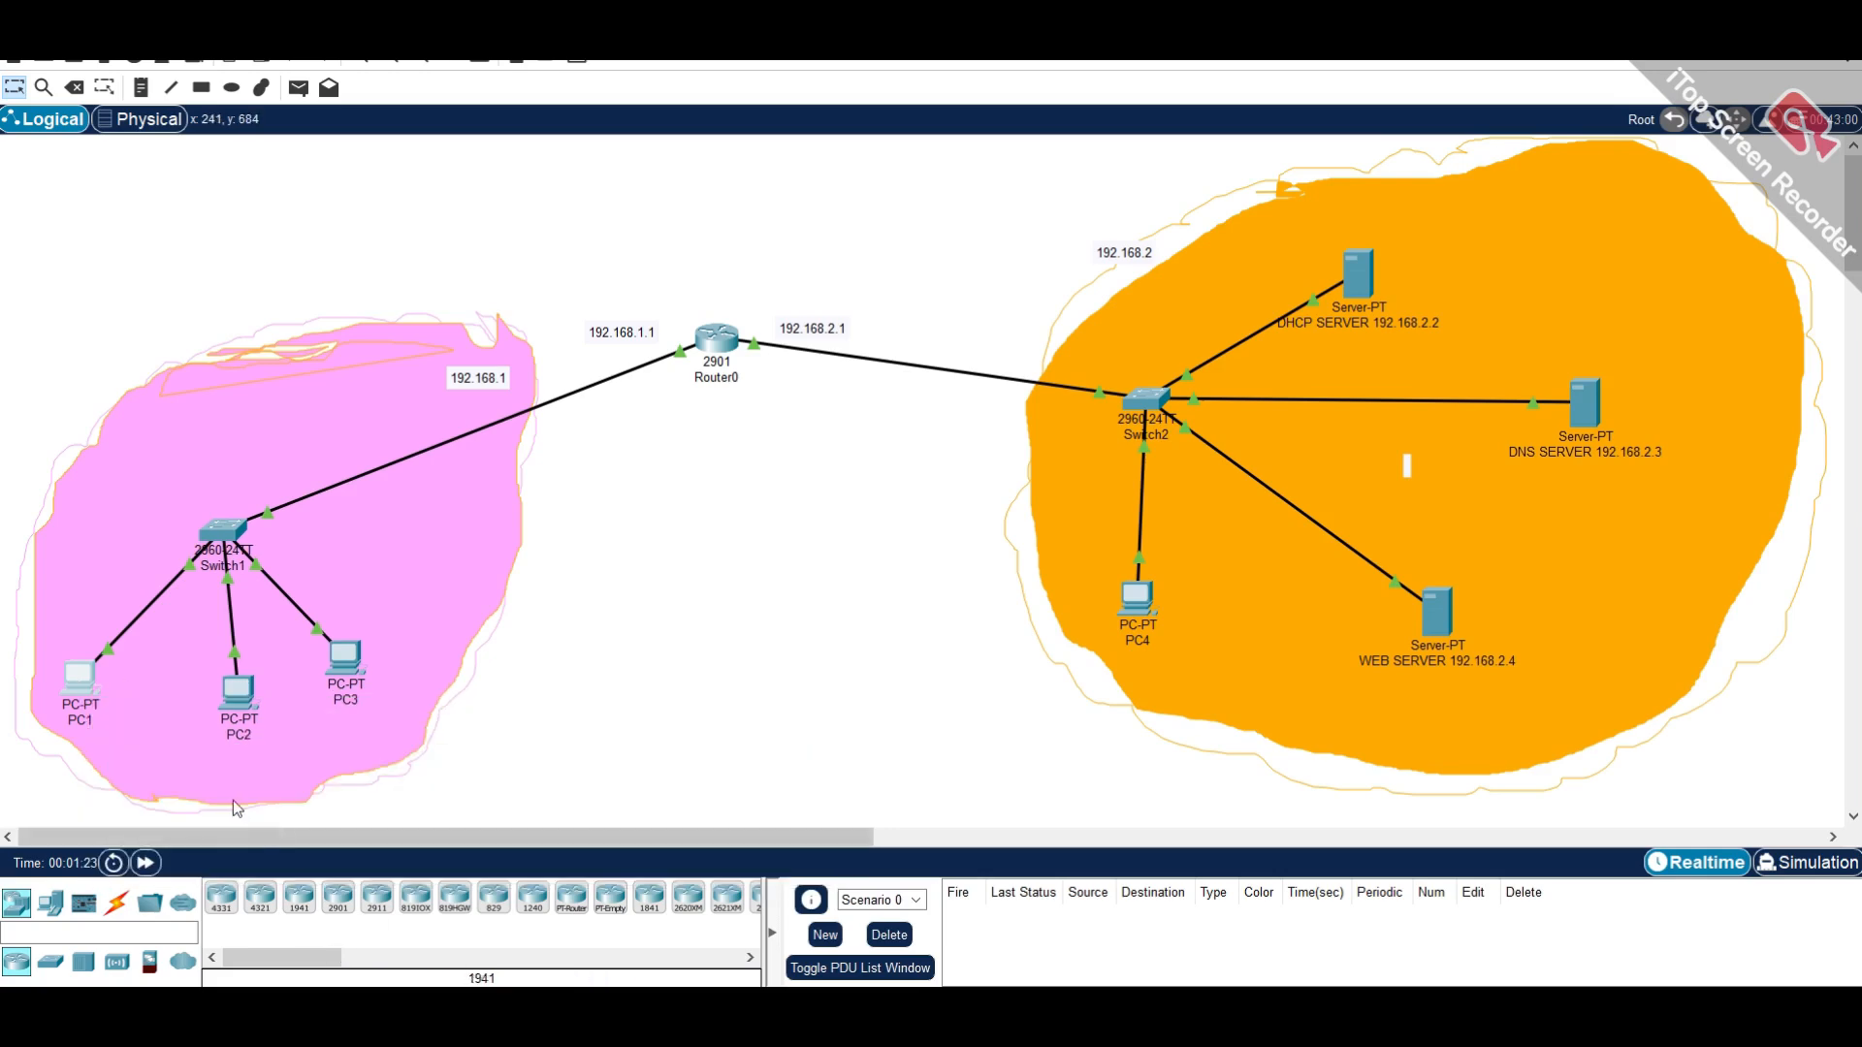
left_click(298, 88)
left_click(81, 677)
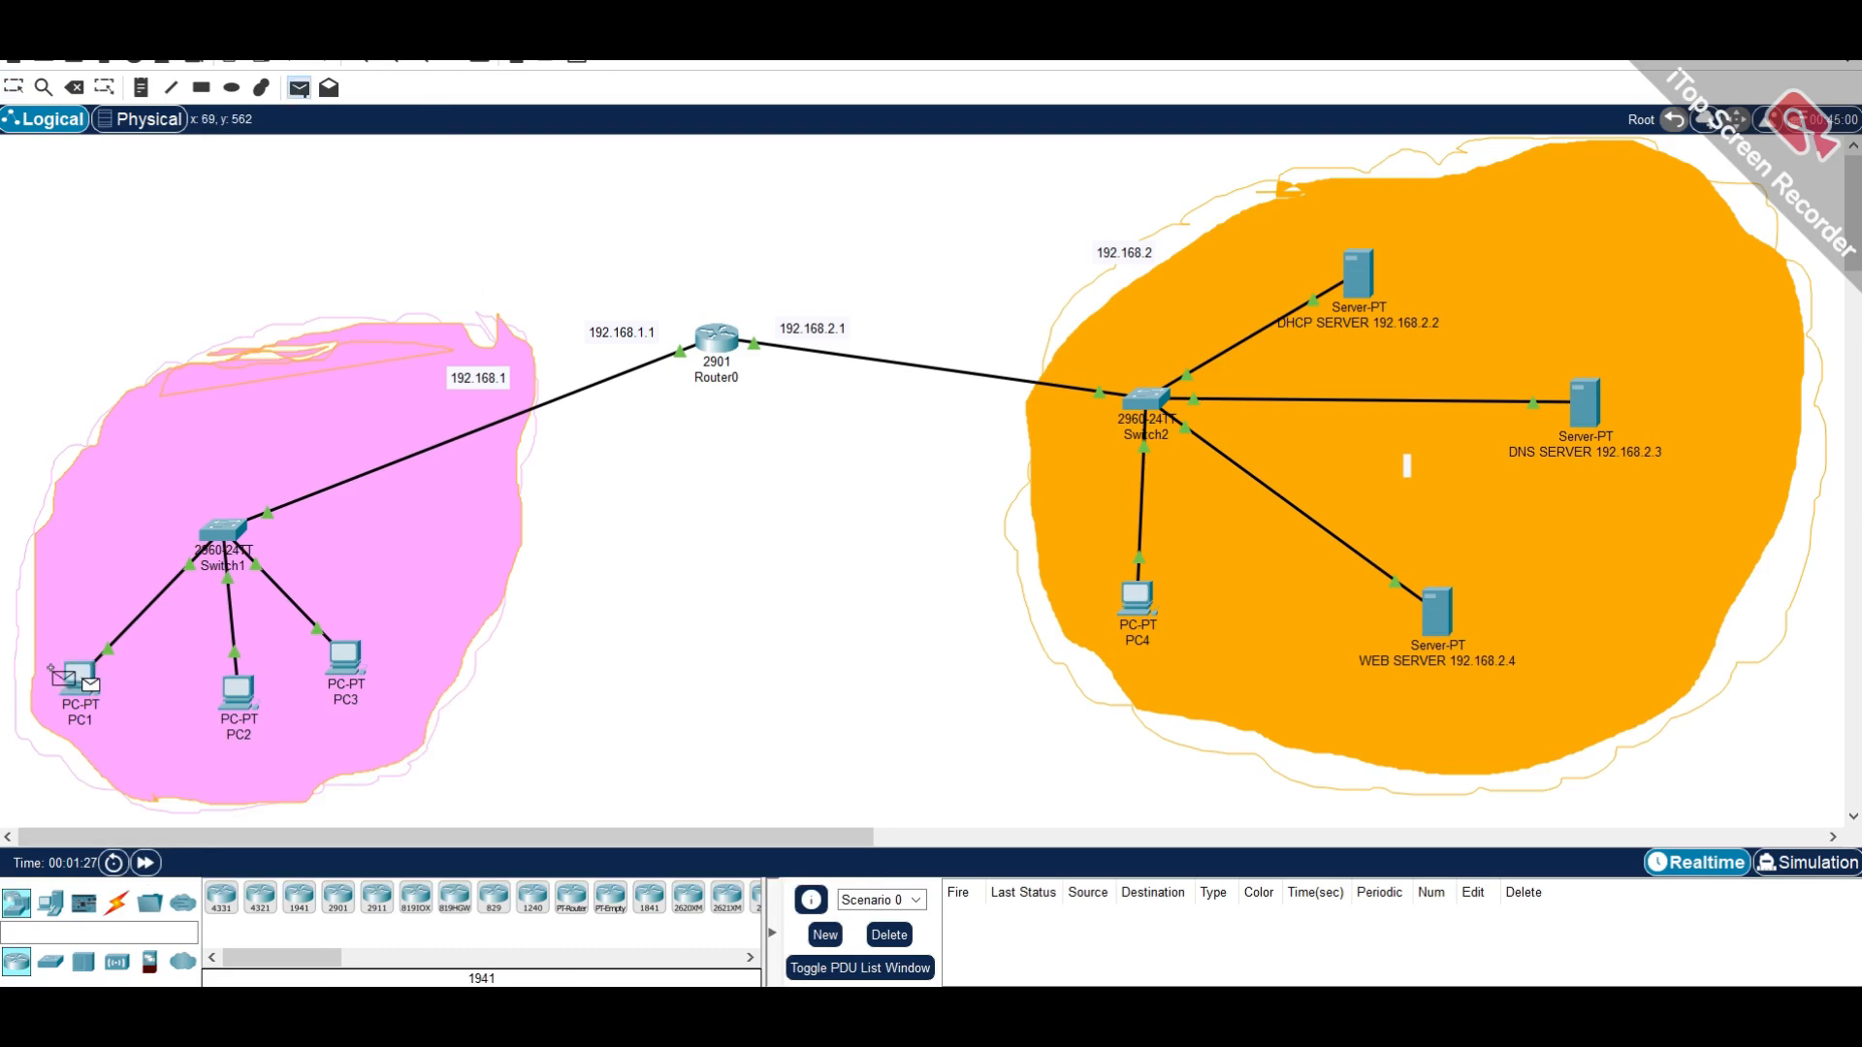
left_click(700, 347)
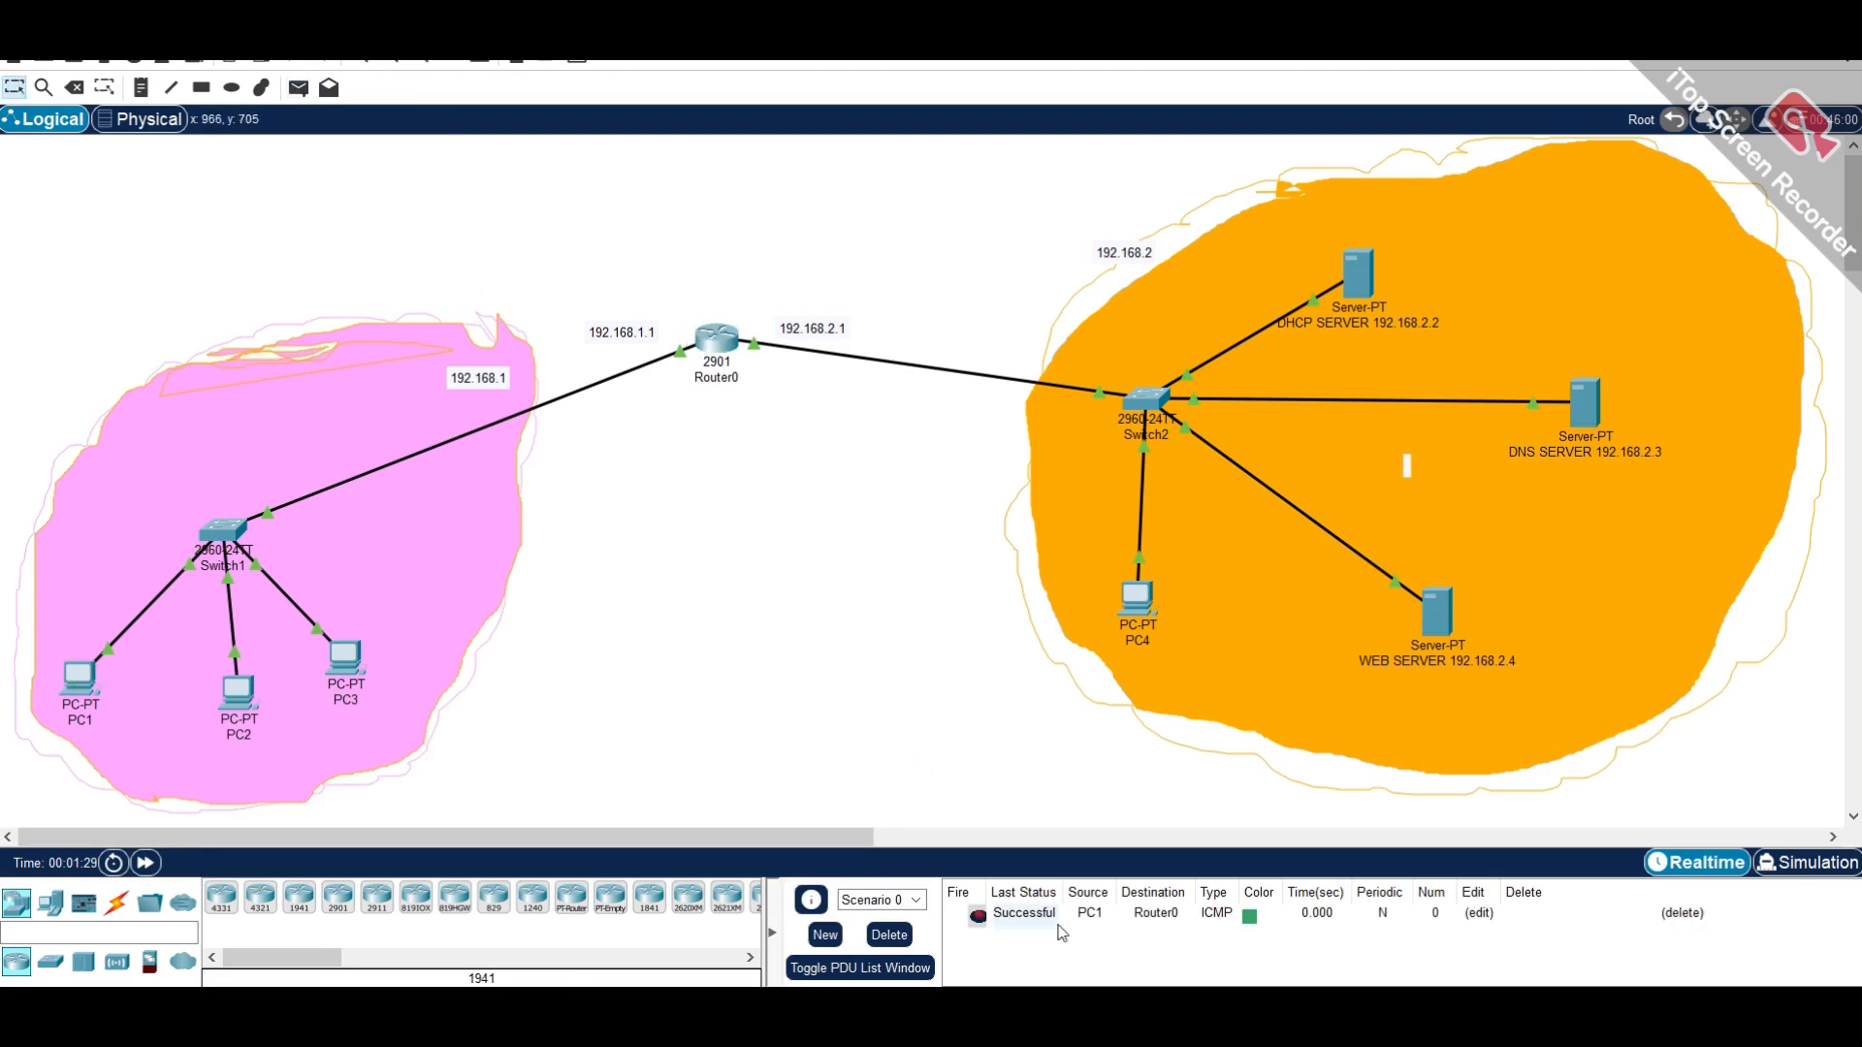
left_click(298, 87)
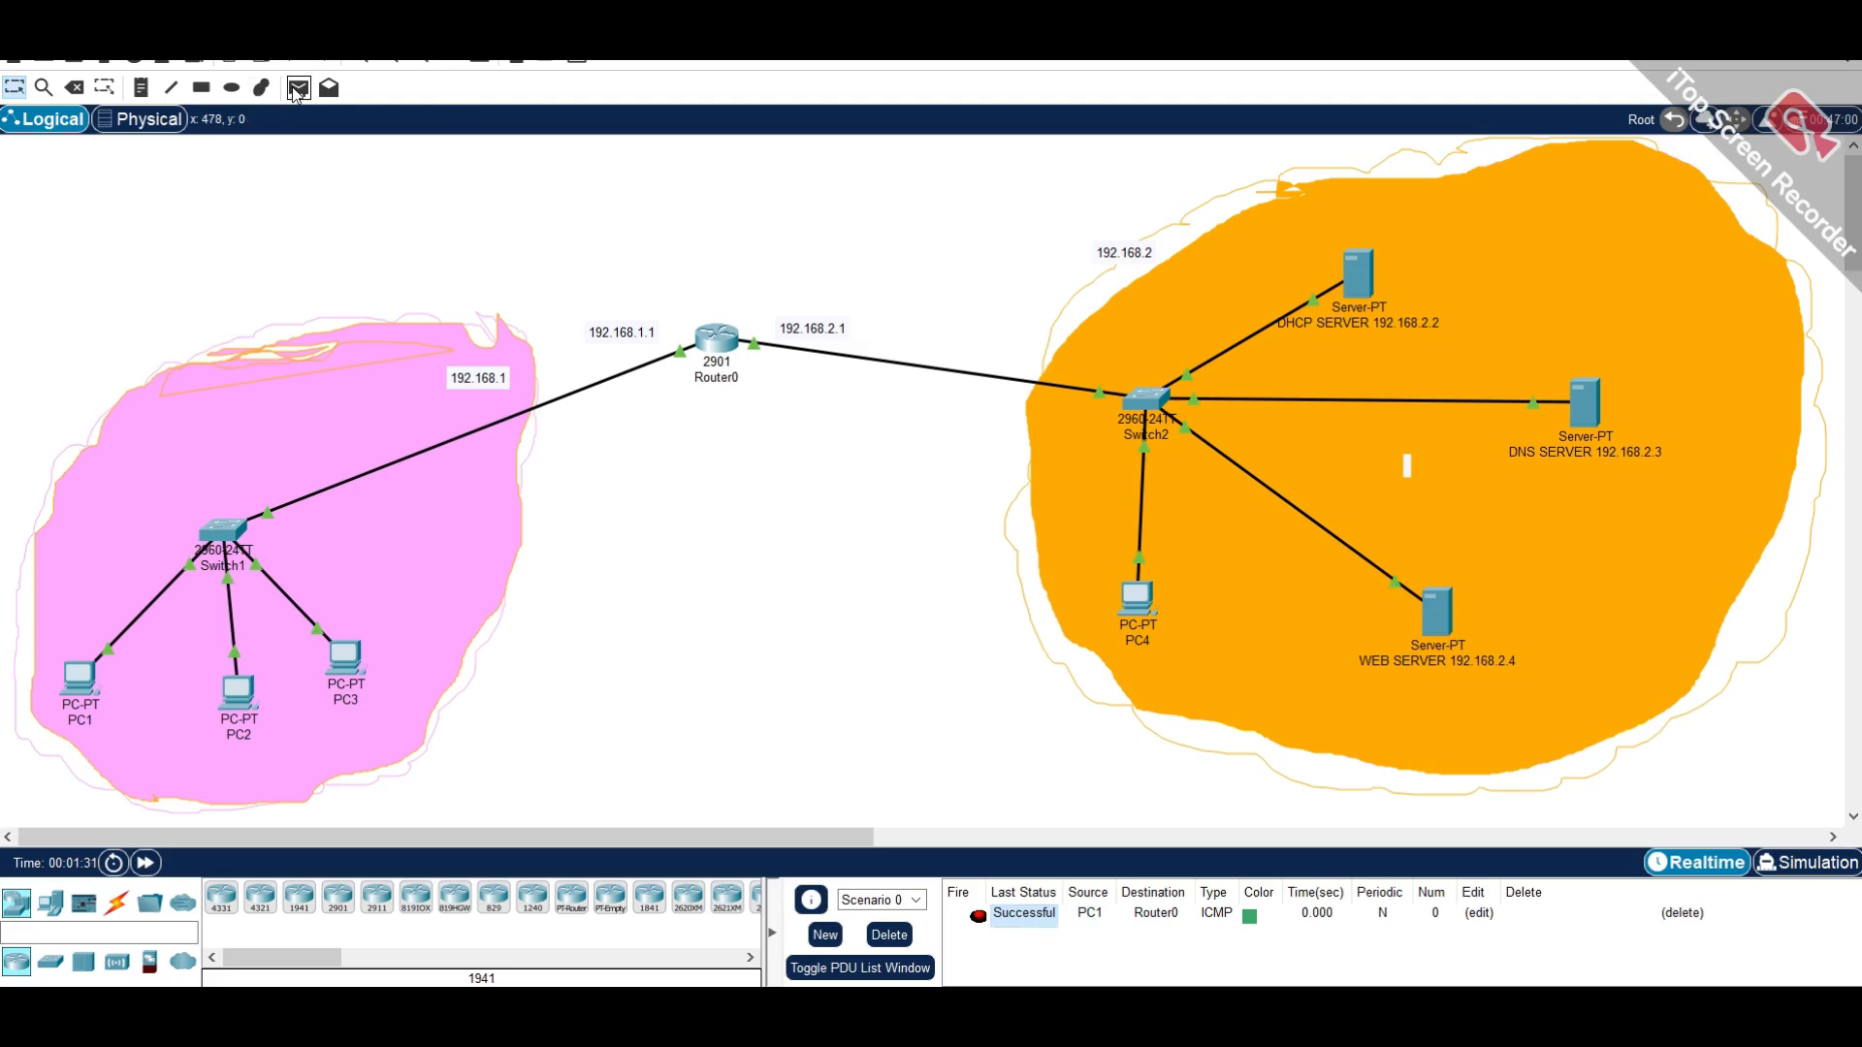
left_click(231, 683)
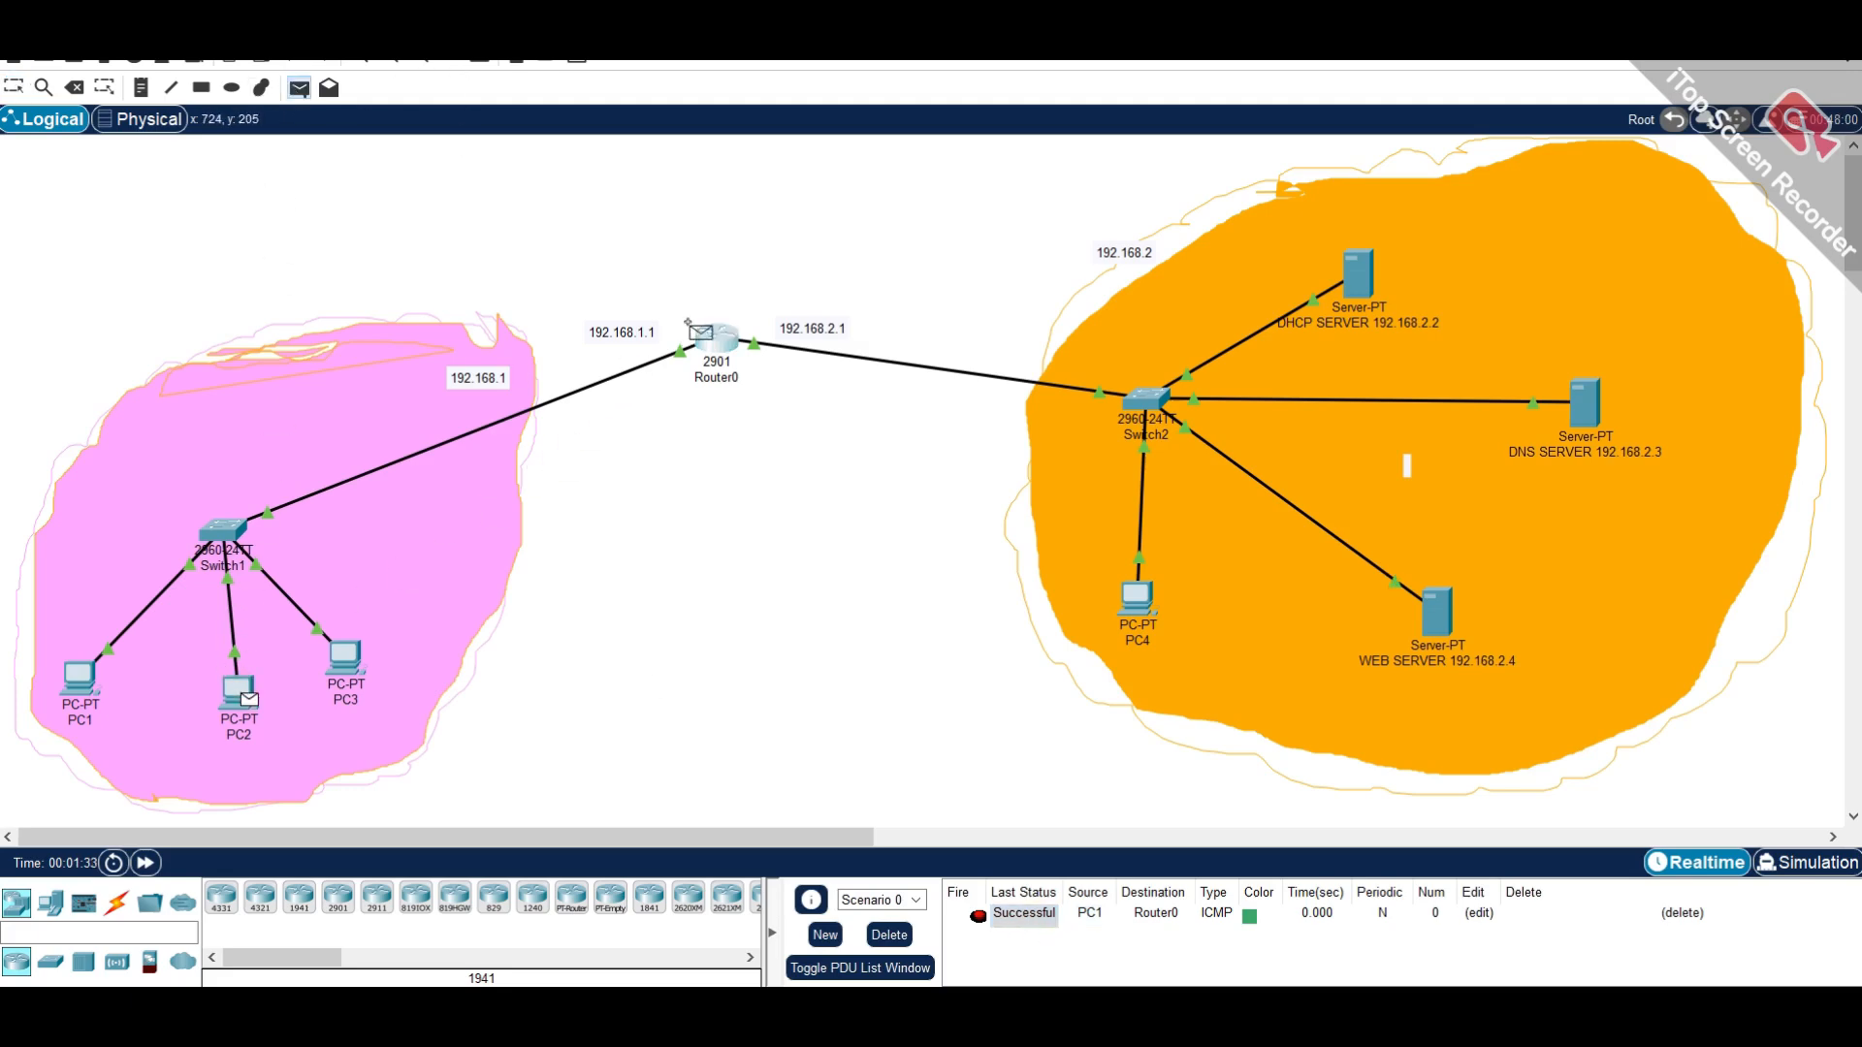
left_click(711, 341)
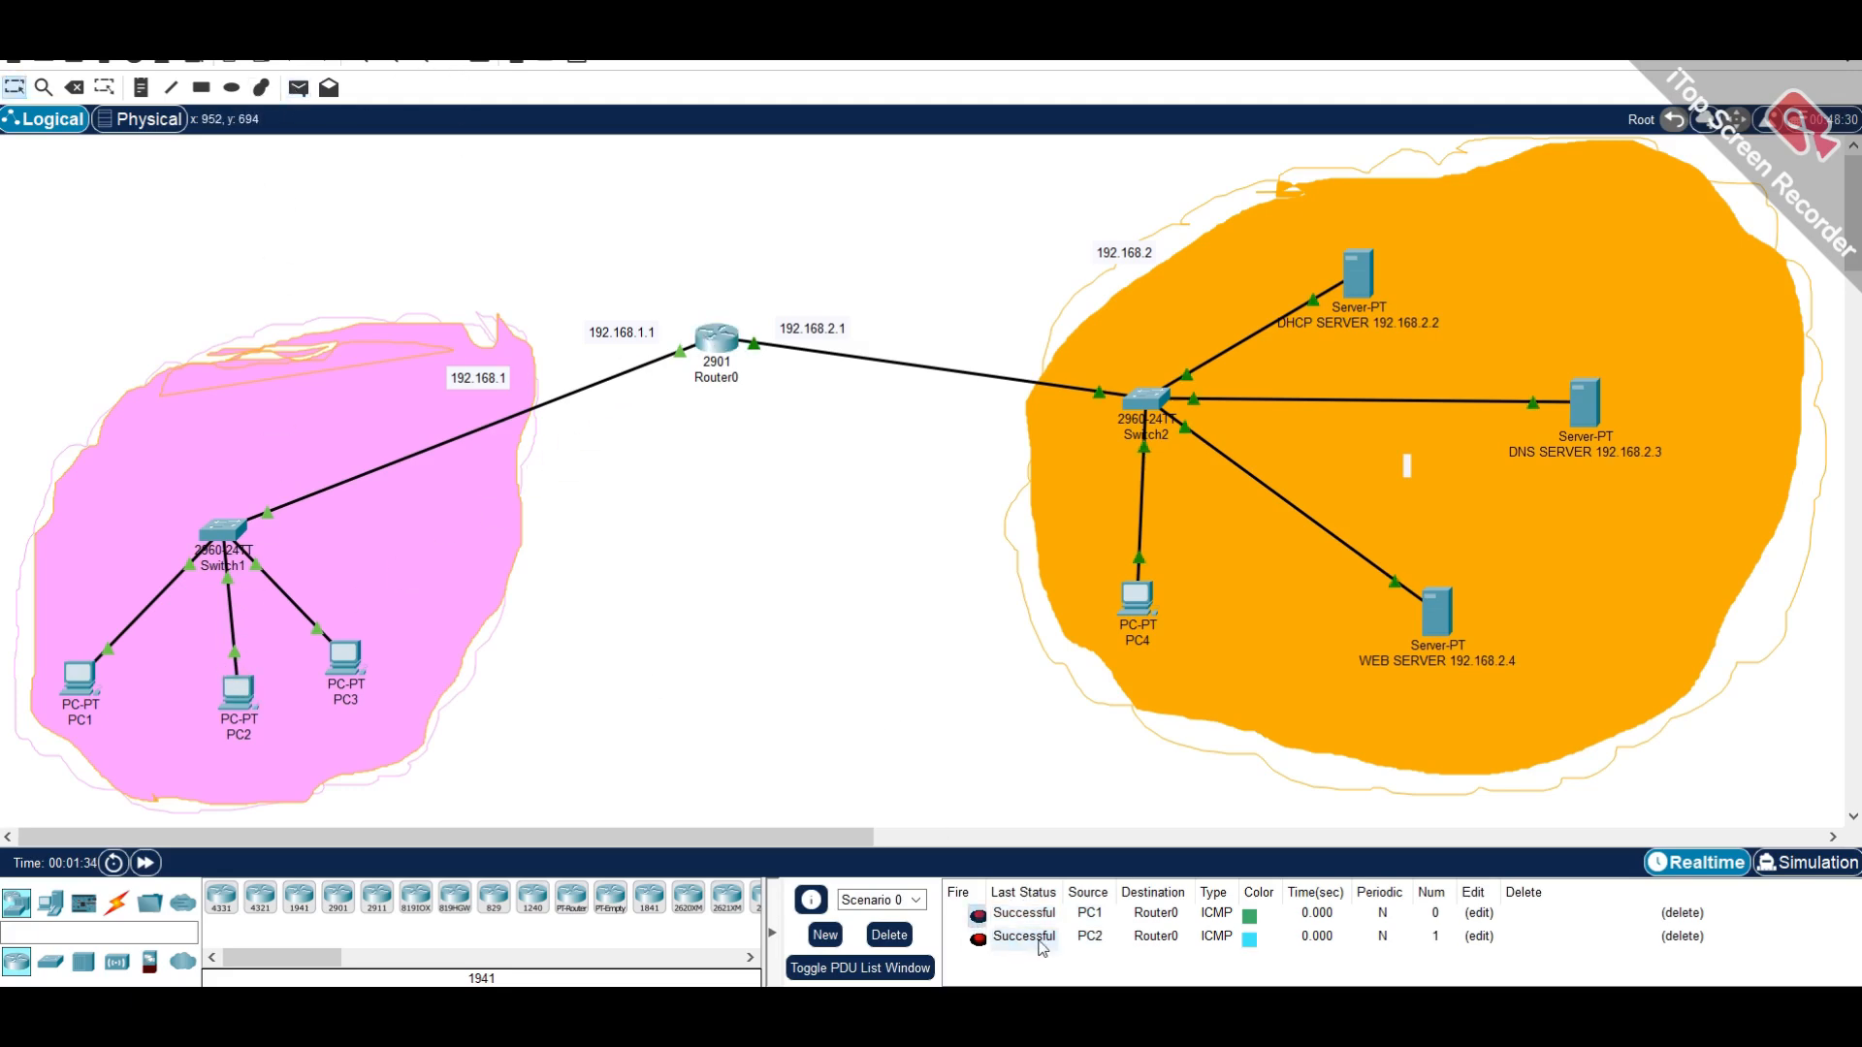
- Send a simple PDU from PC3 to PC1 and delete the scenario's PDU list after checking the result
left_click(297, 87)
left_click(338, 651)
left_click(78, 677)
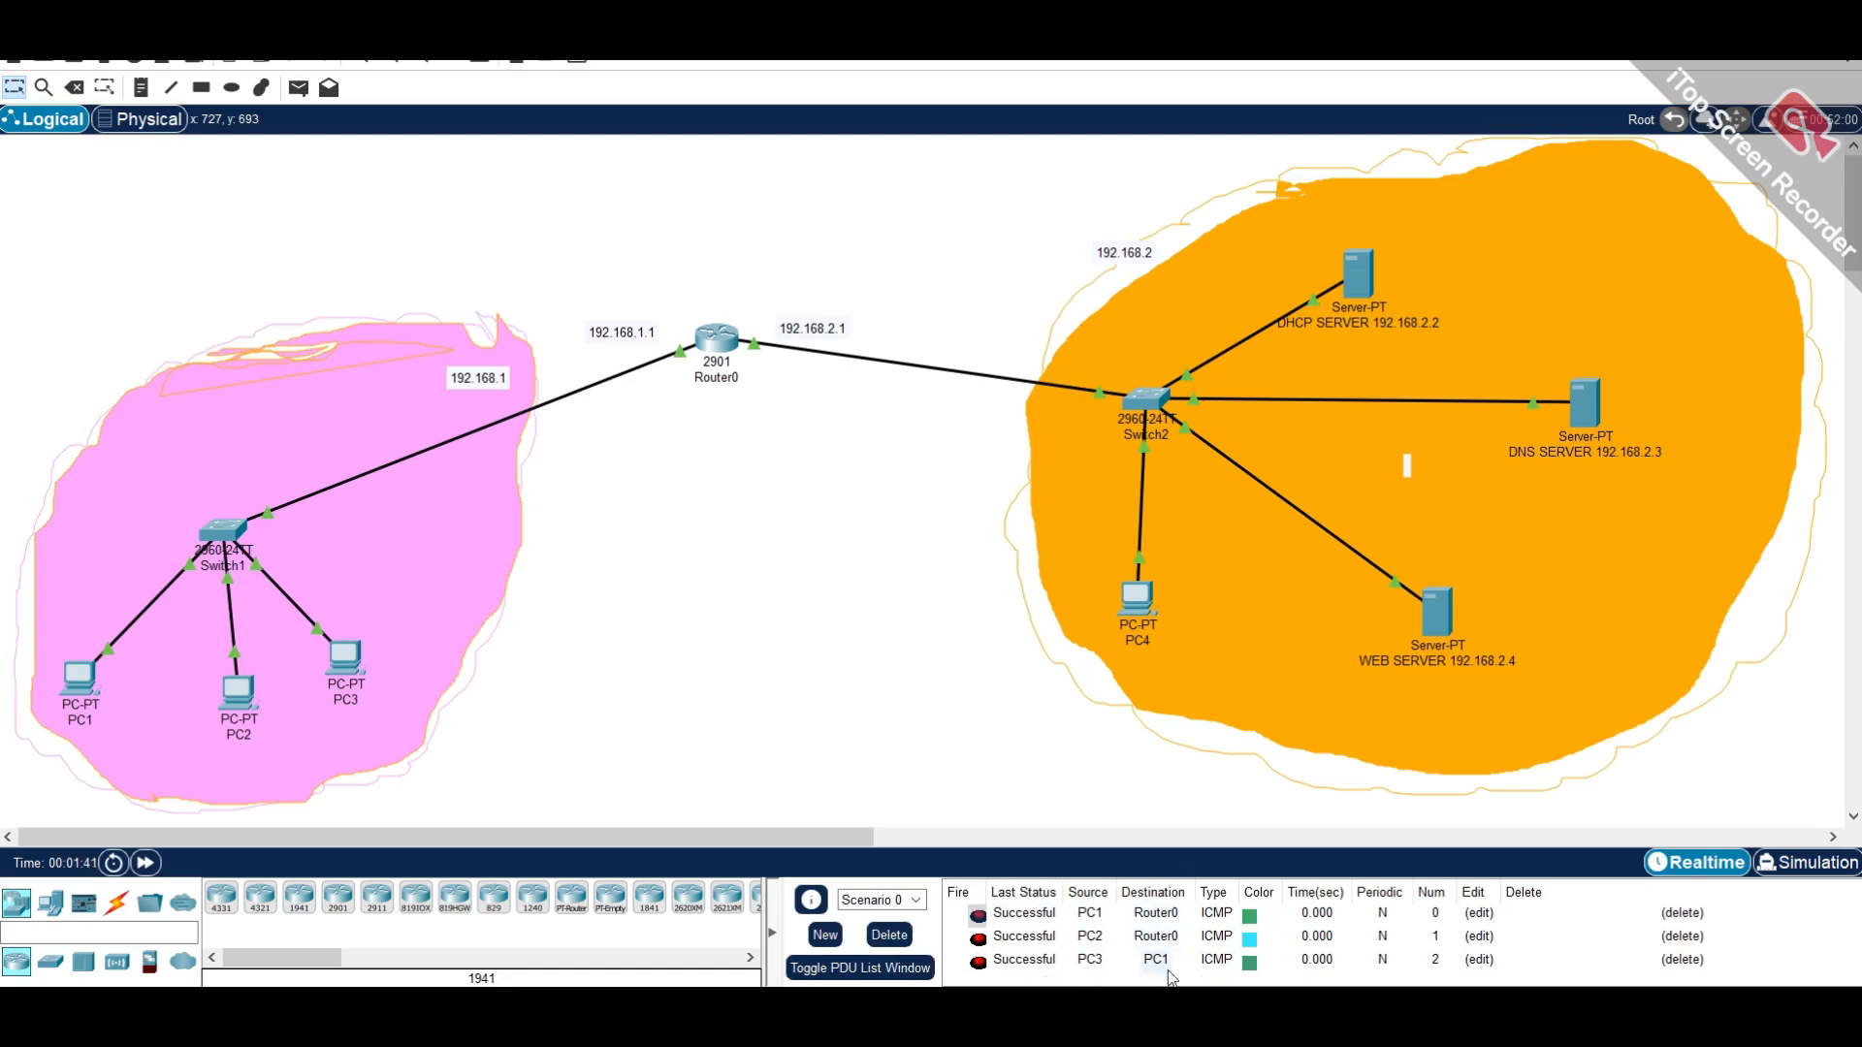
left_click(889, 934)
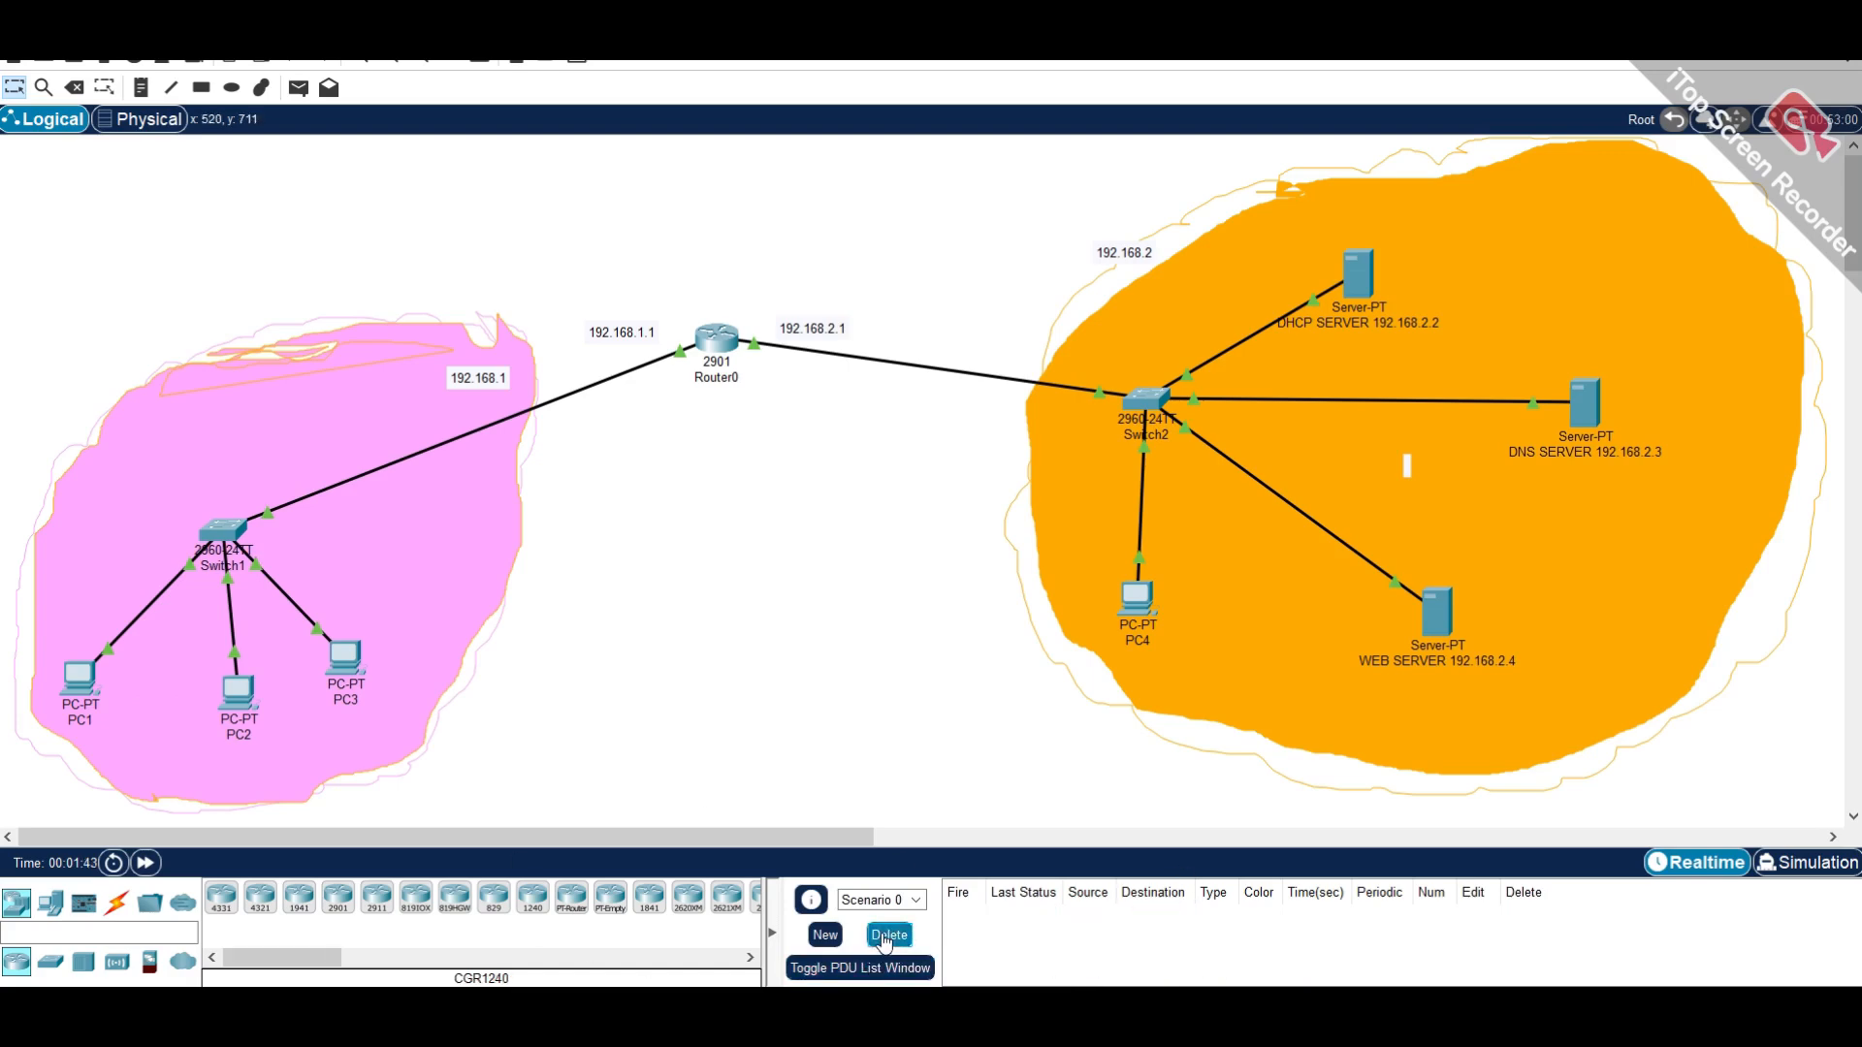
- Send a simple PDU from PC3 to PC4 and play its route through the network in simulation mode
left_click(303, 92)
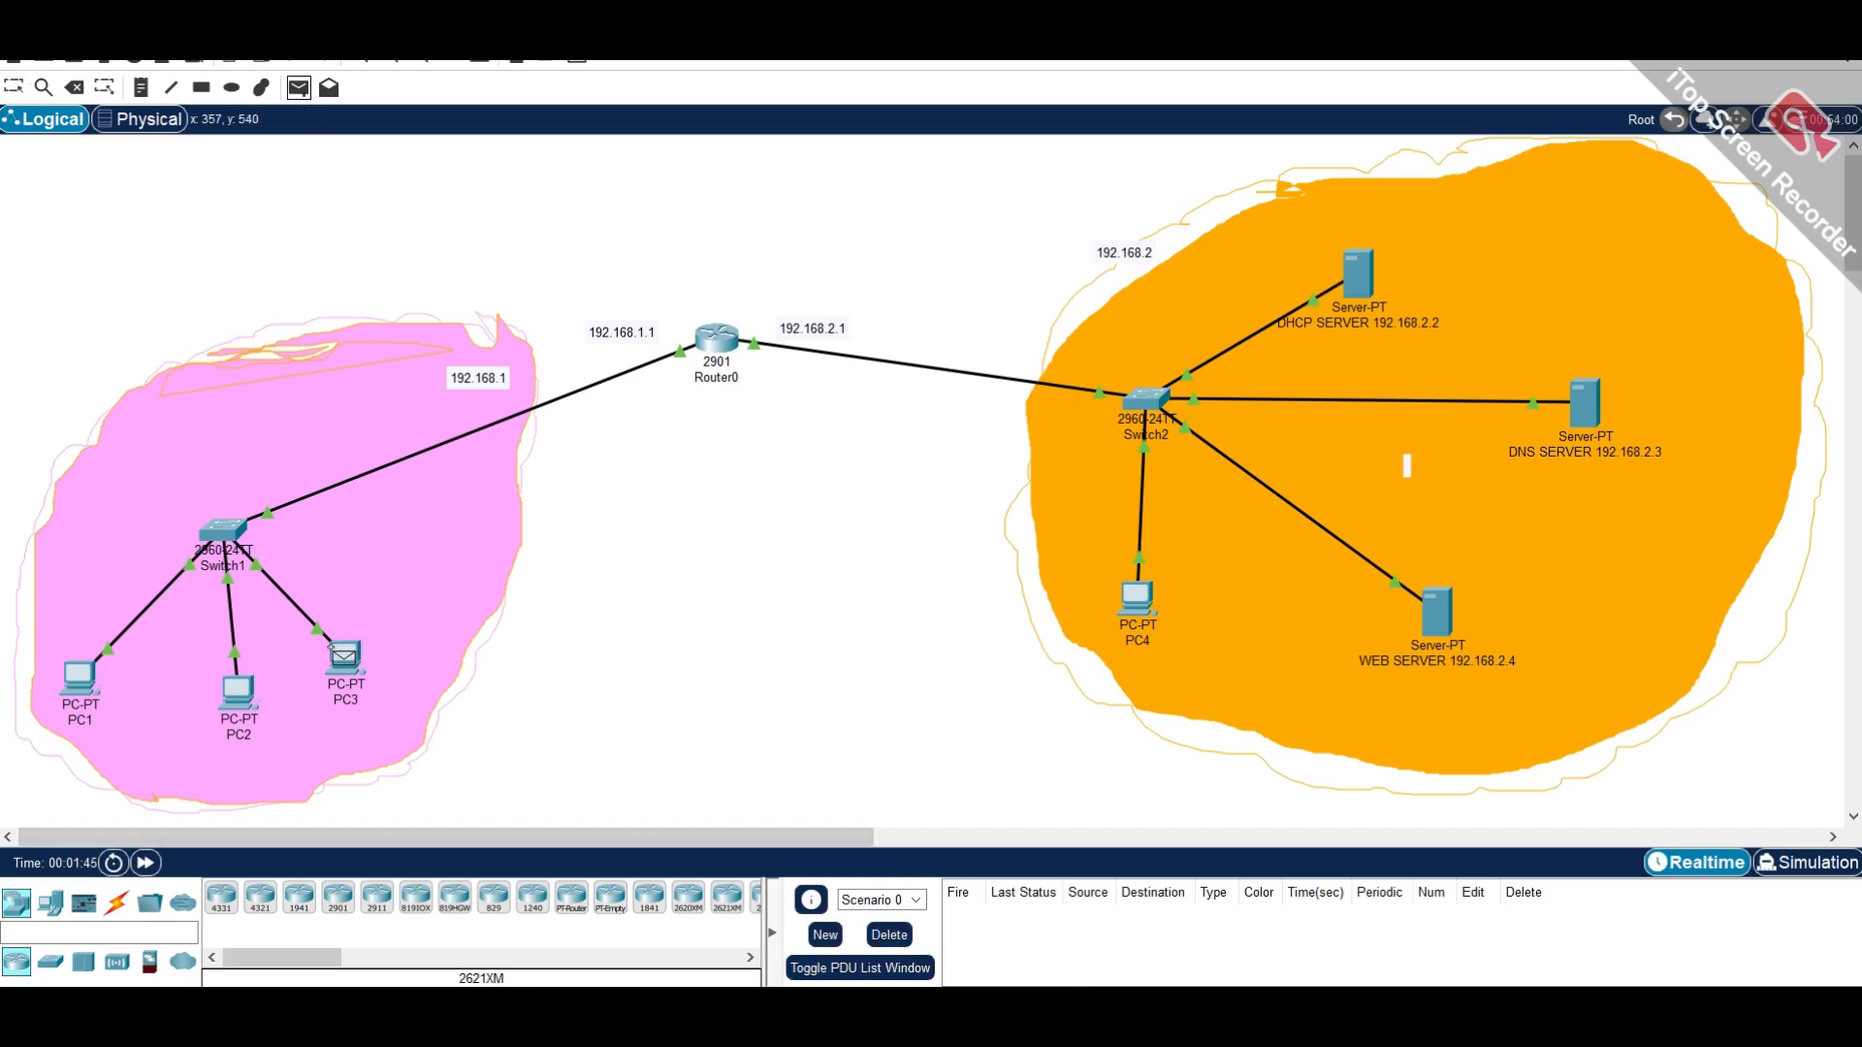
left_click(346, 659)
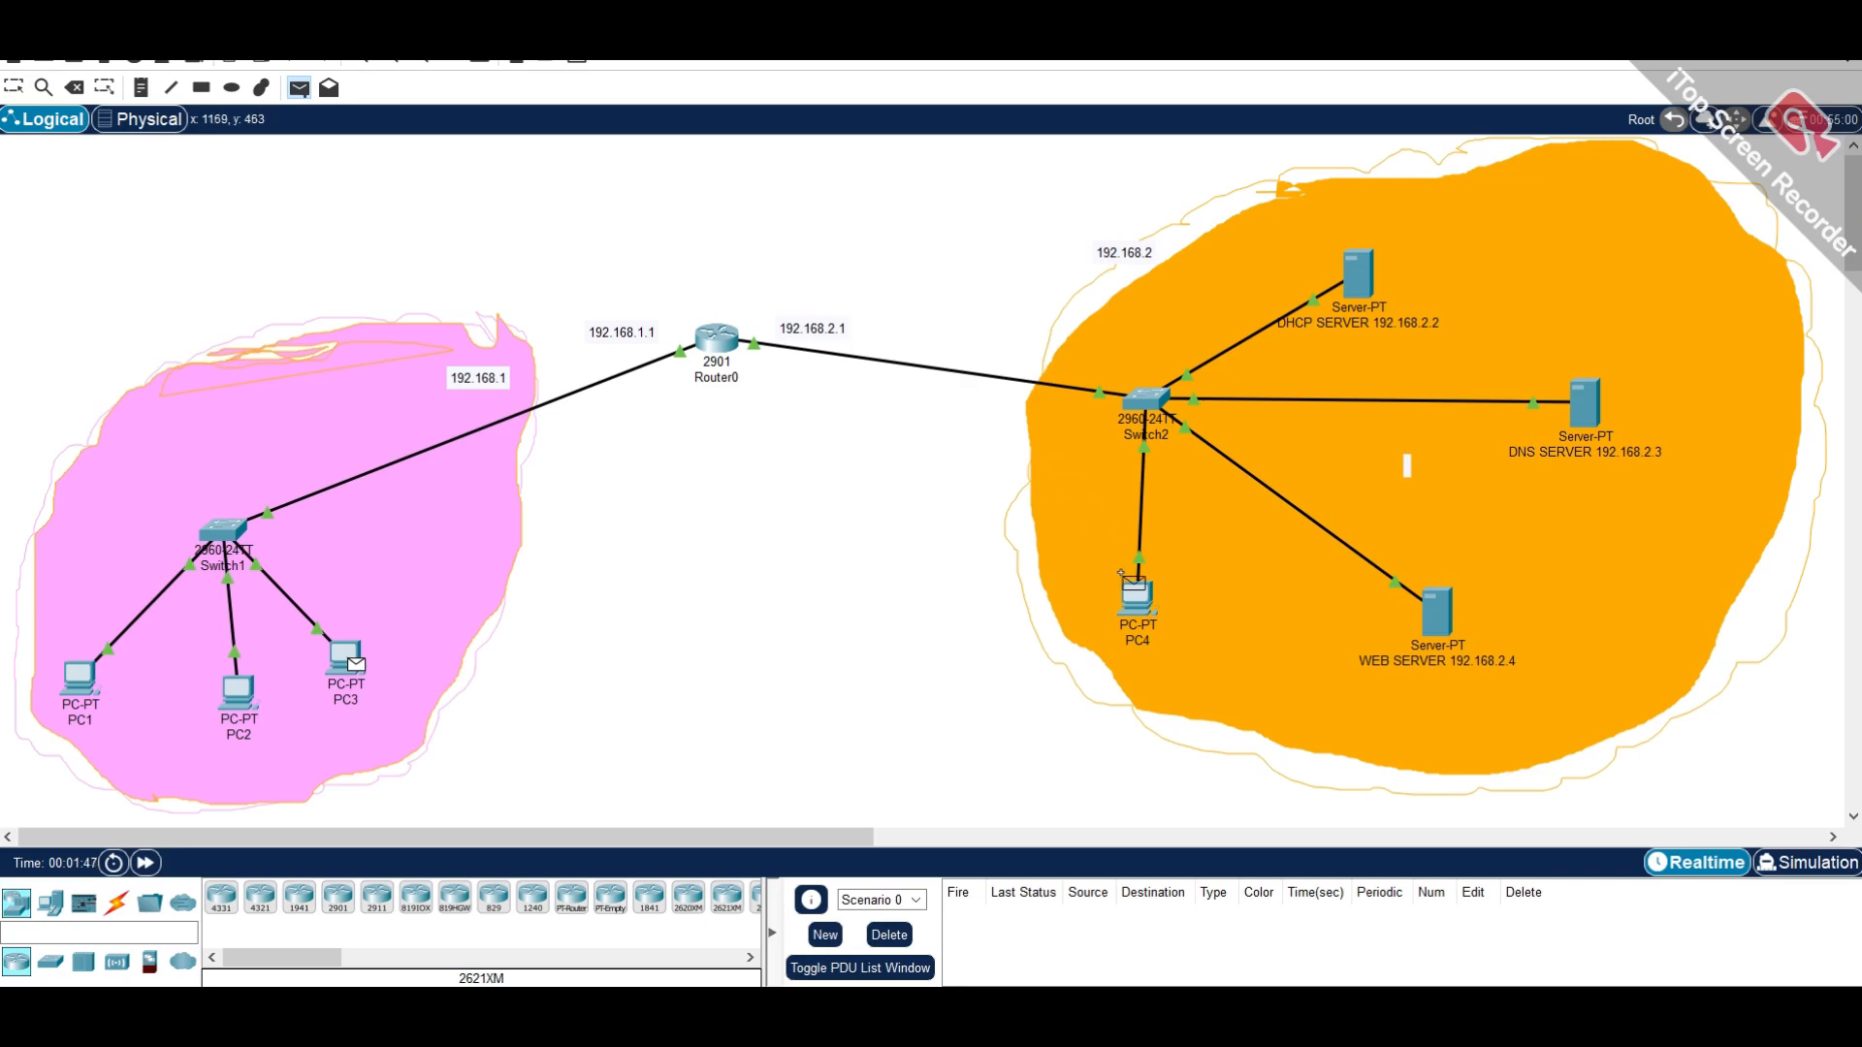
left_click(1135, 593)
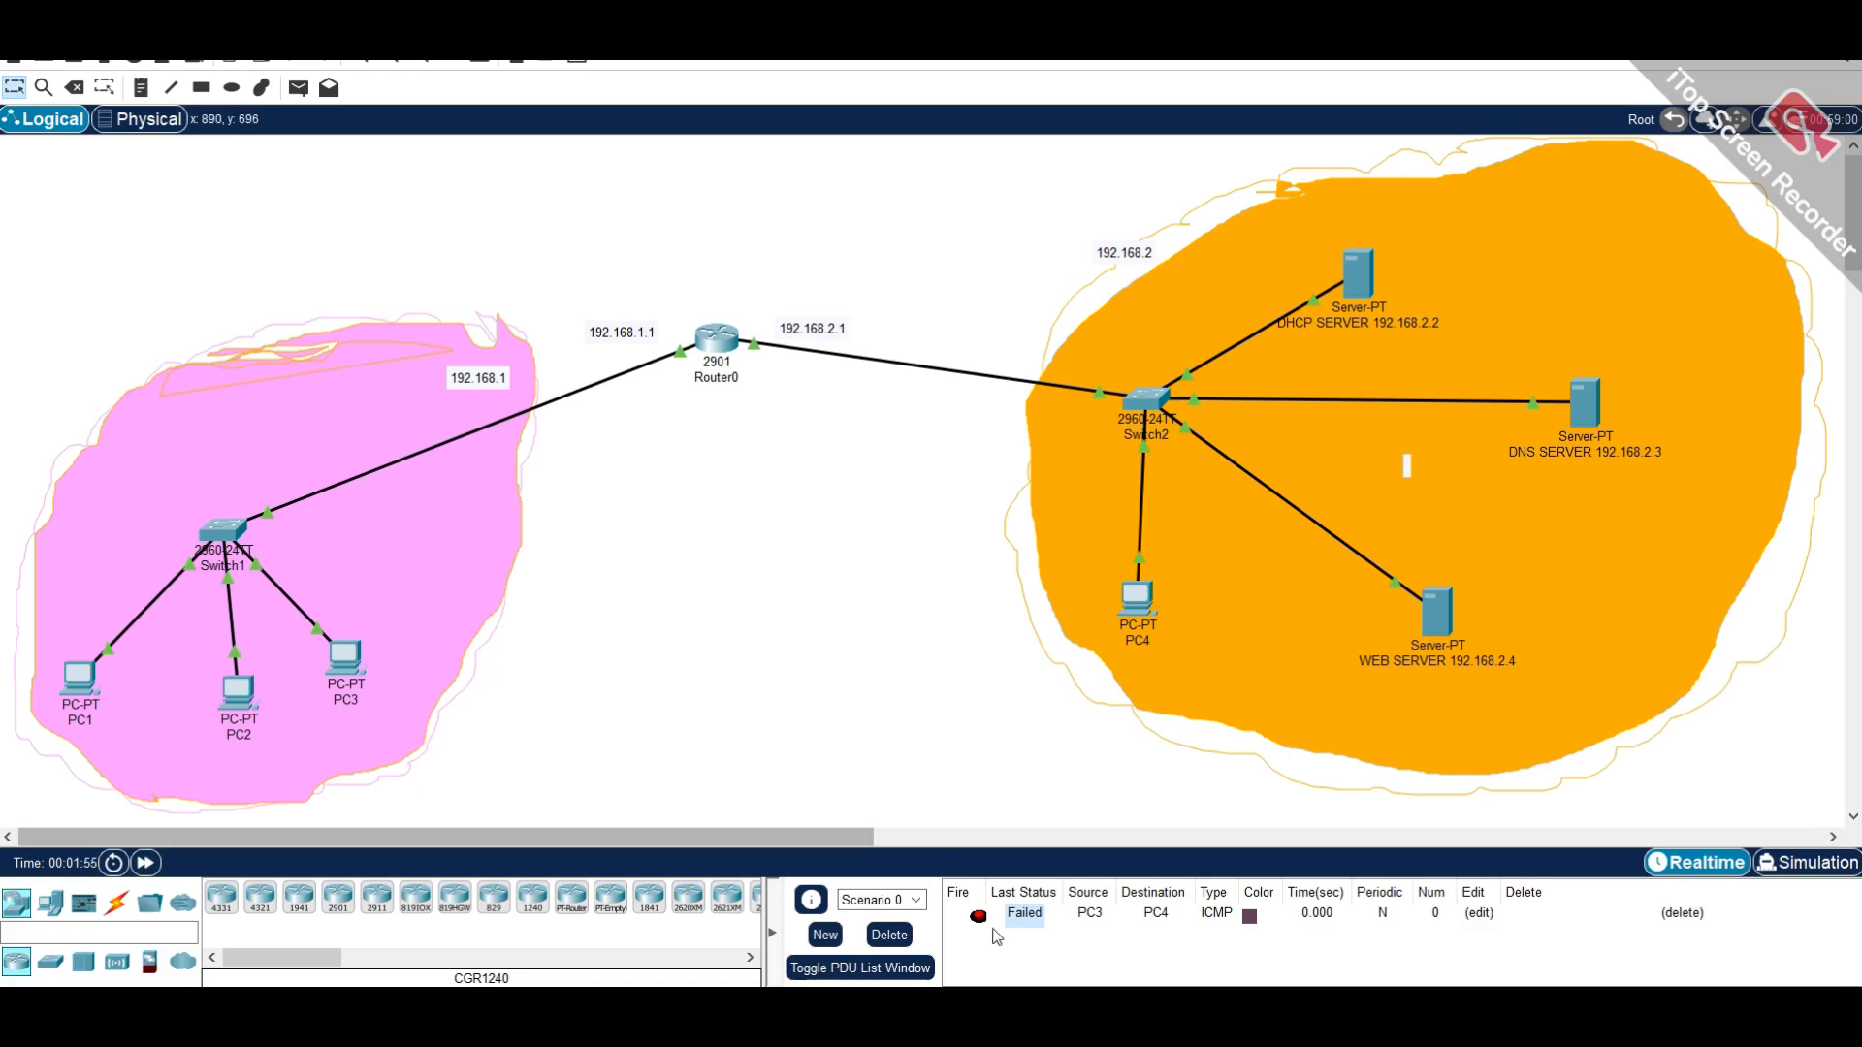
left_click(1805, 862)
left_click(1697, 626)
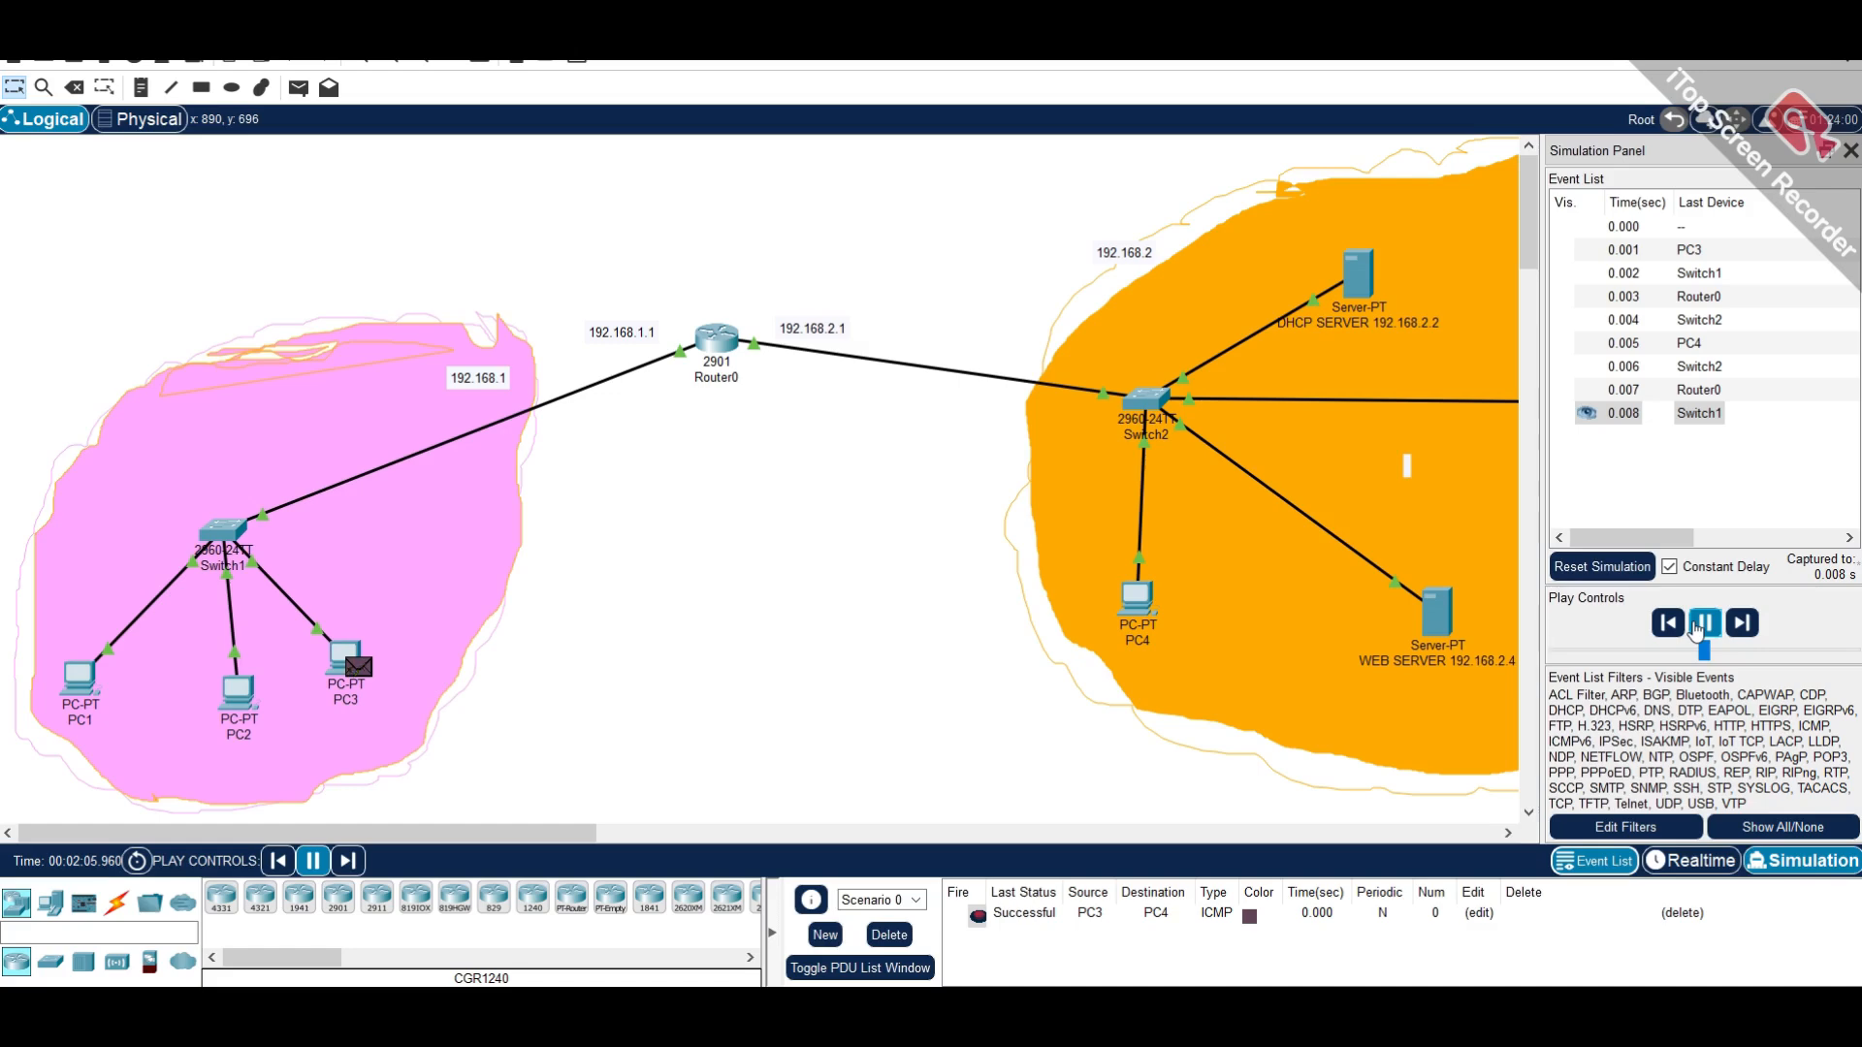
left_click(1704, 623)
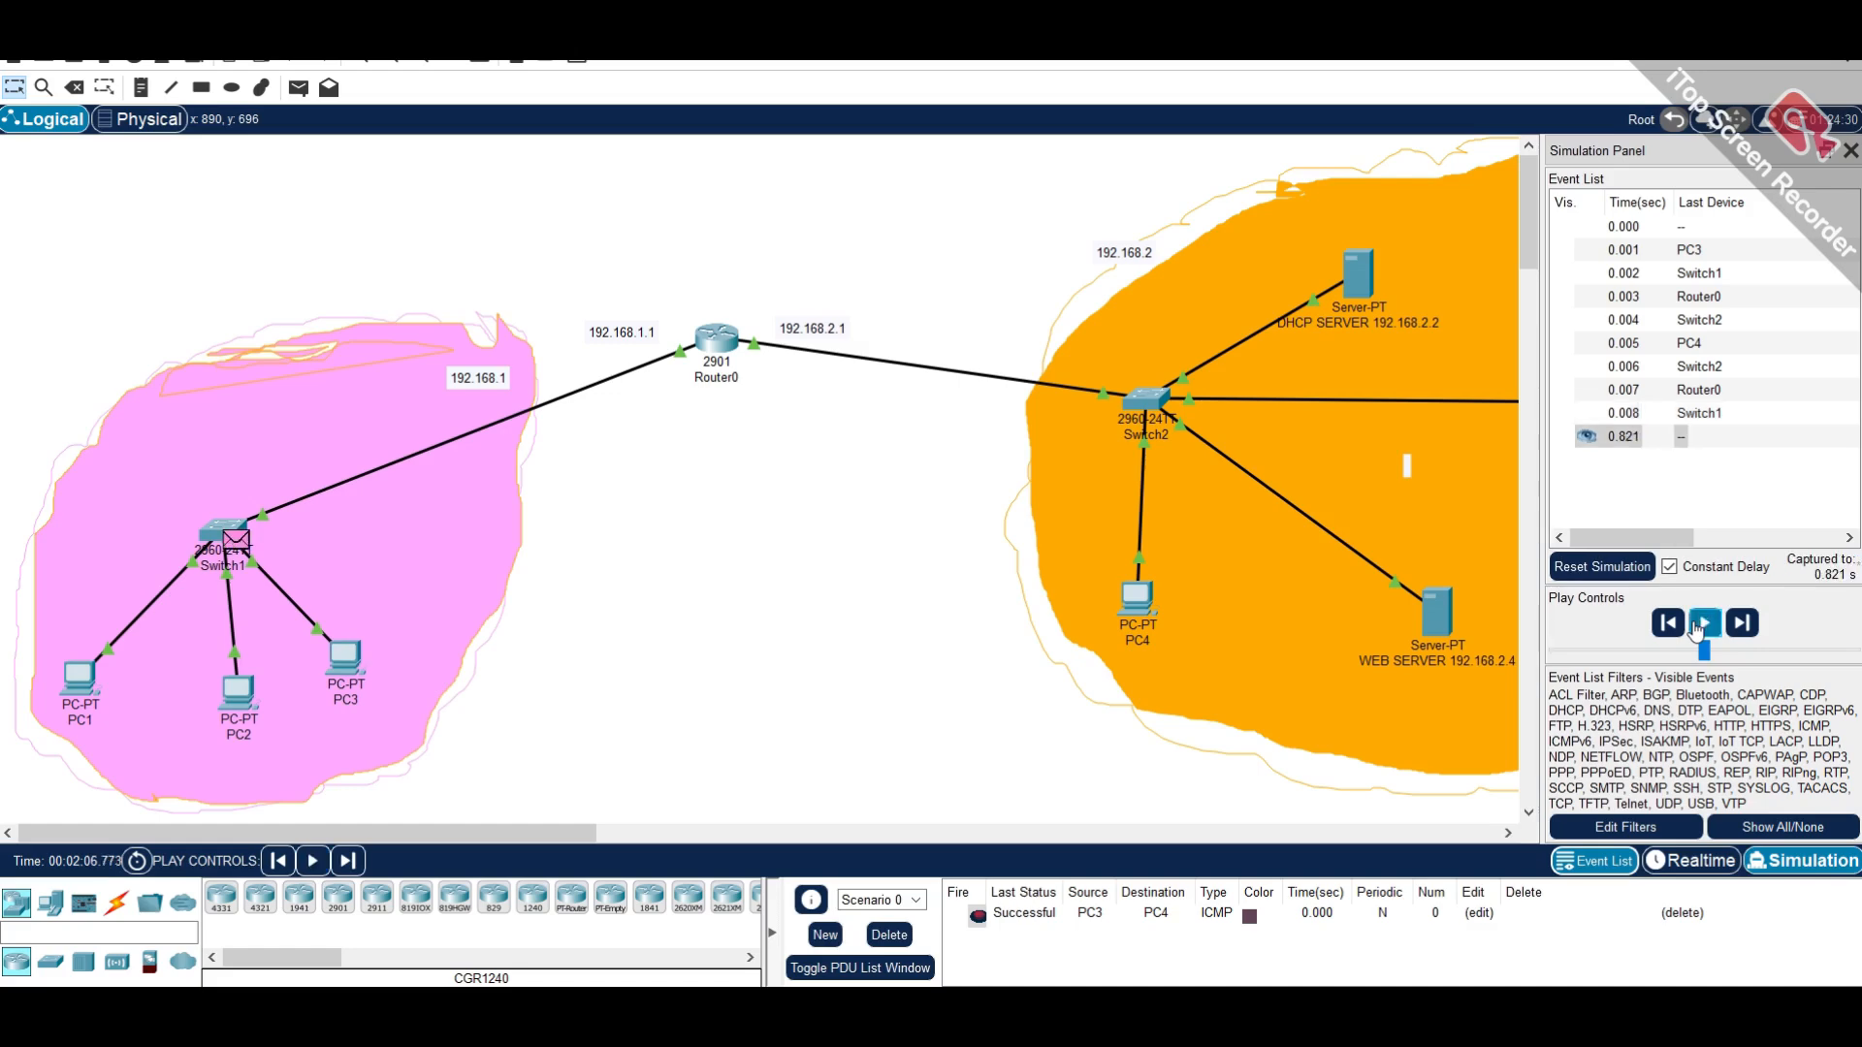
left_click(1850, 150)
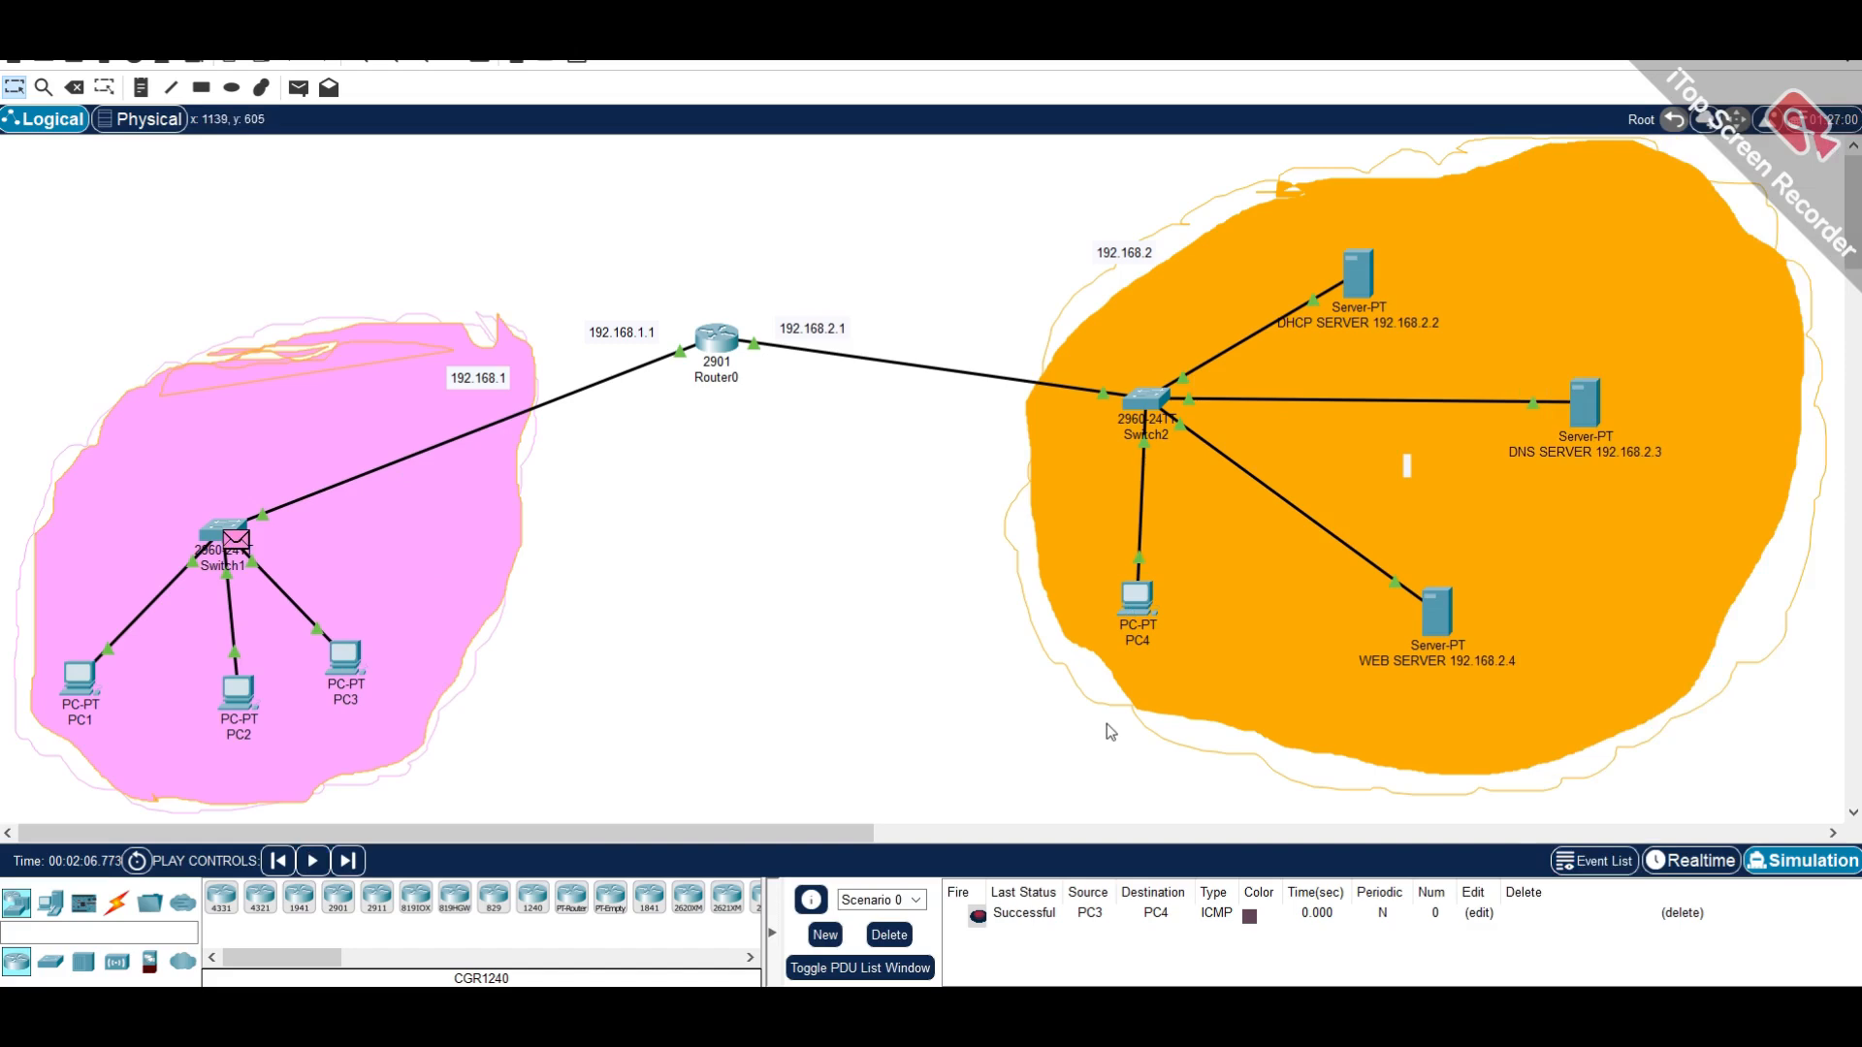
- Move the DHCP server slightly further from Switch2 and save the file
key("ctrl+s")
left_click_drag(1360, 275, 1411, 277)
key("ctrl+s")
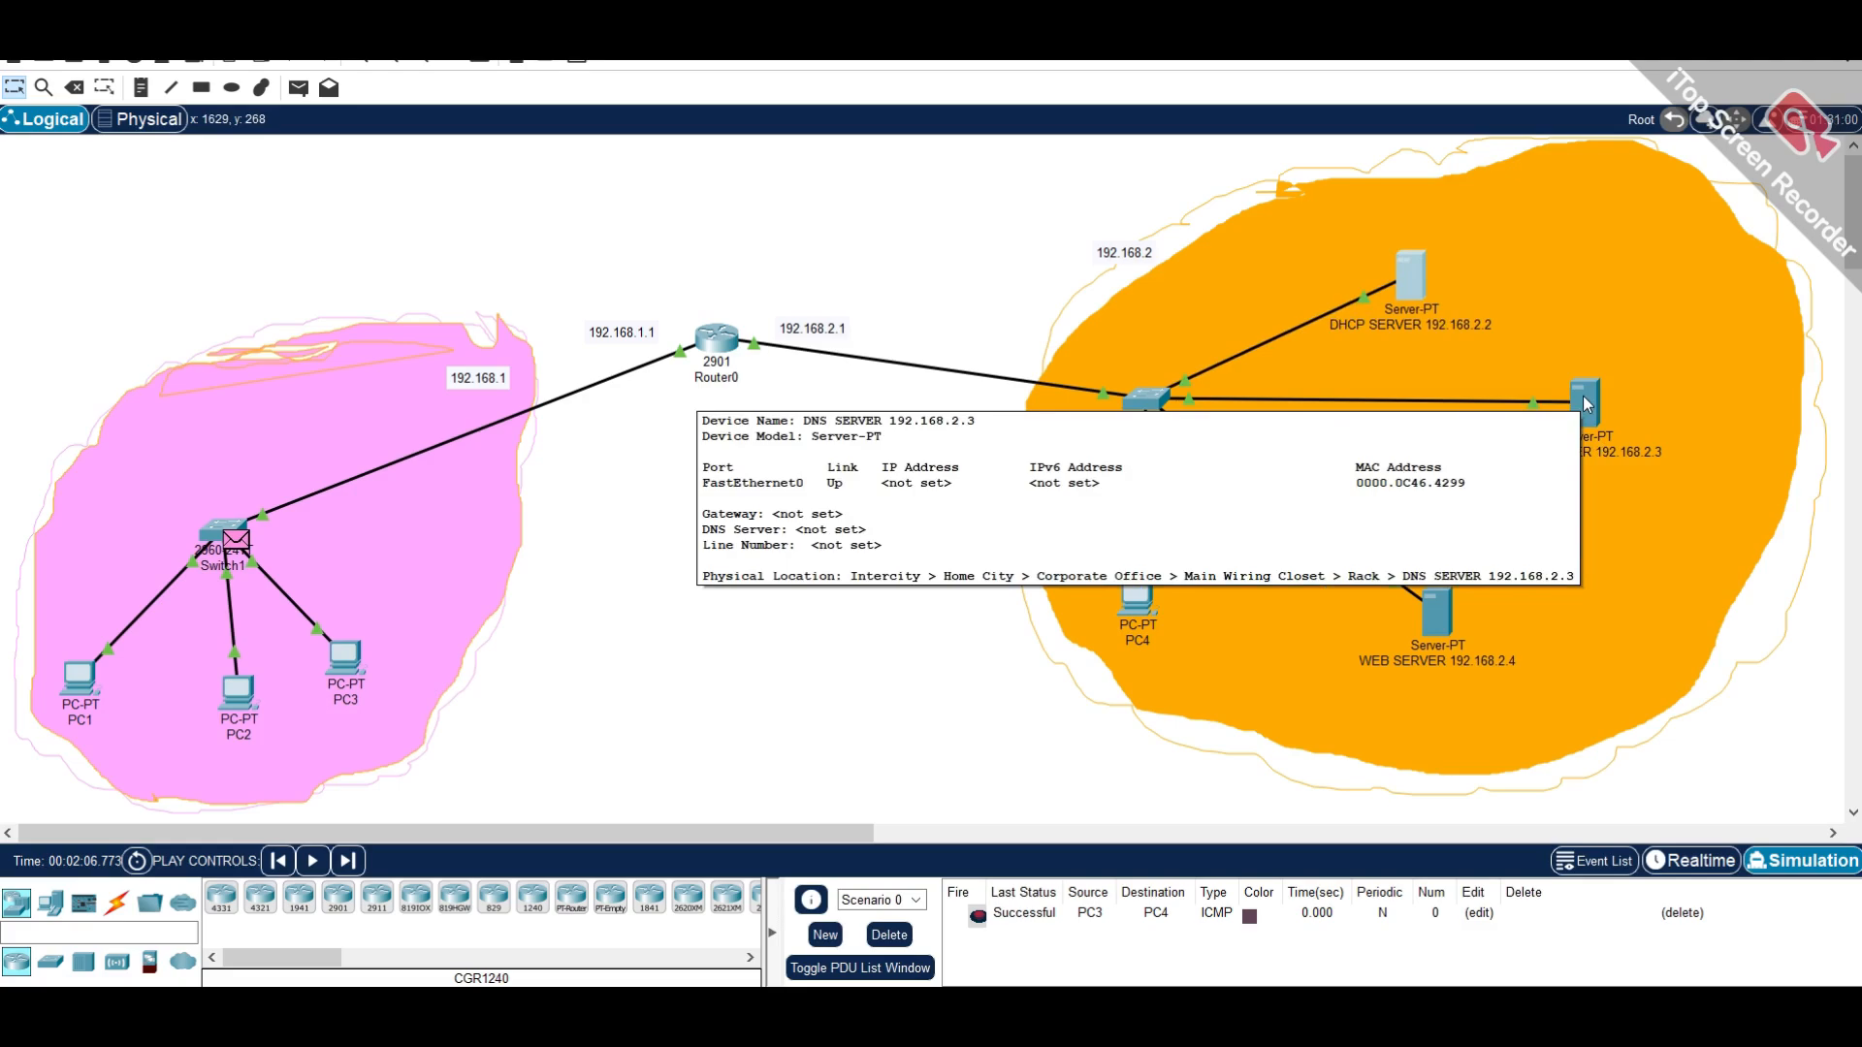
- Examine the DNS service settings of DNS SERVER 192.168.2.3 alongside the servers in the 192.168.2 network
left_click(1585, 405)
left_click(772, 192)
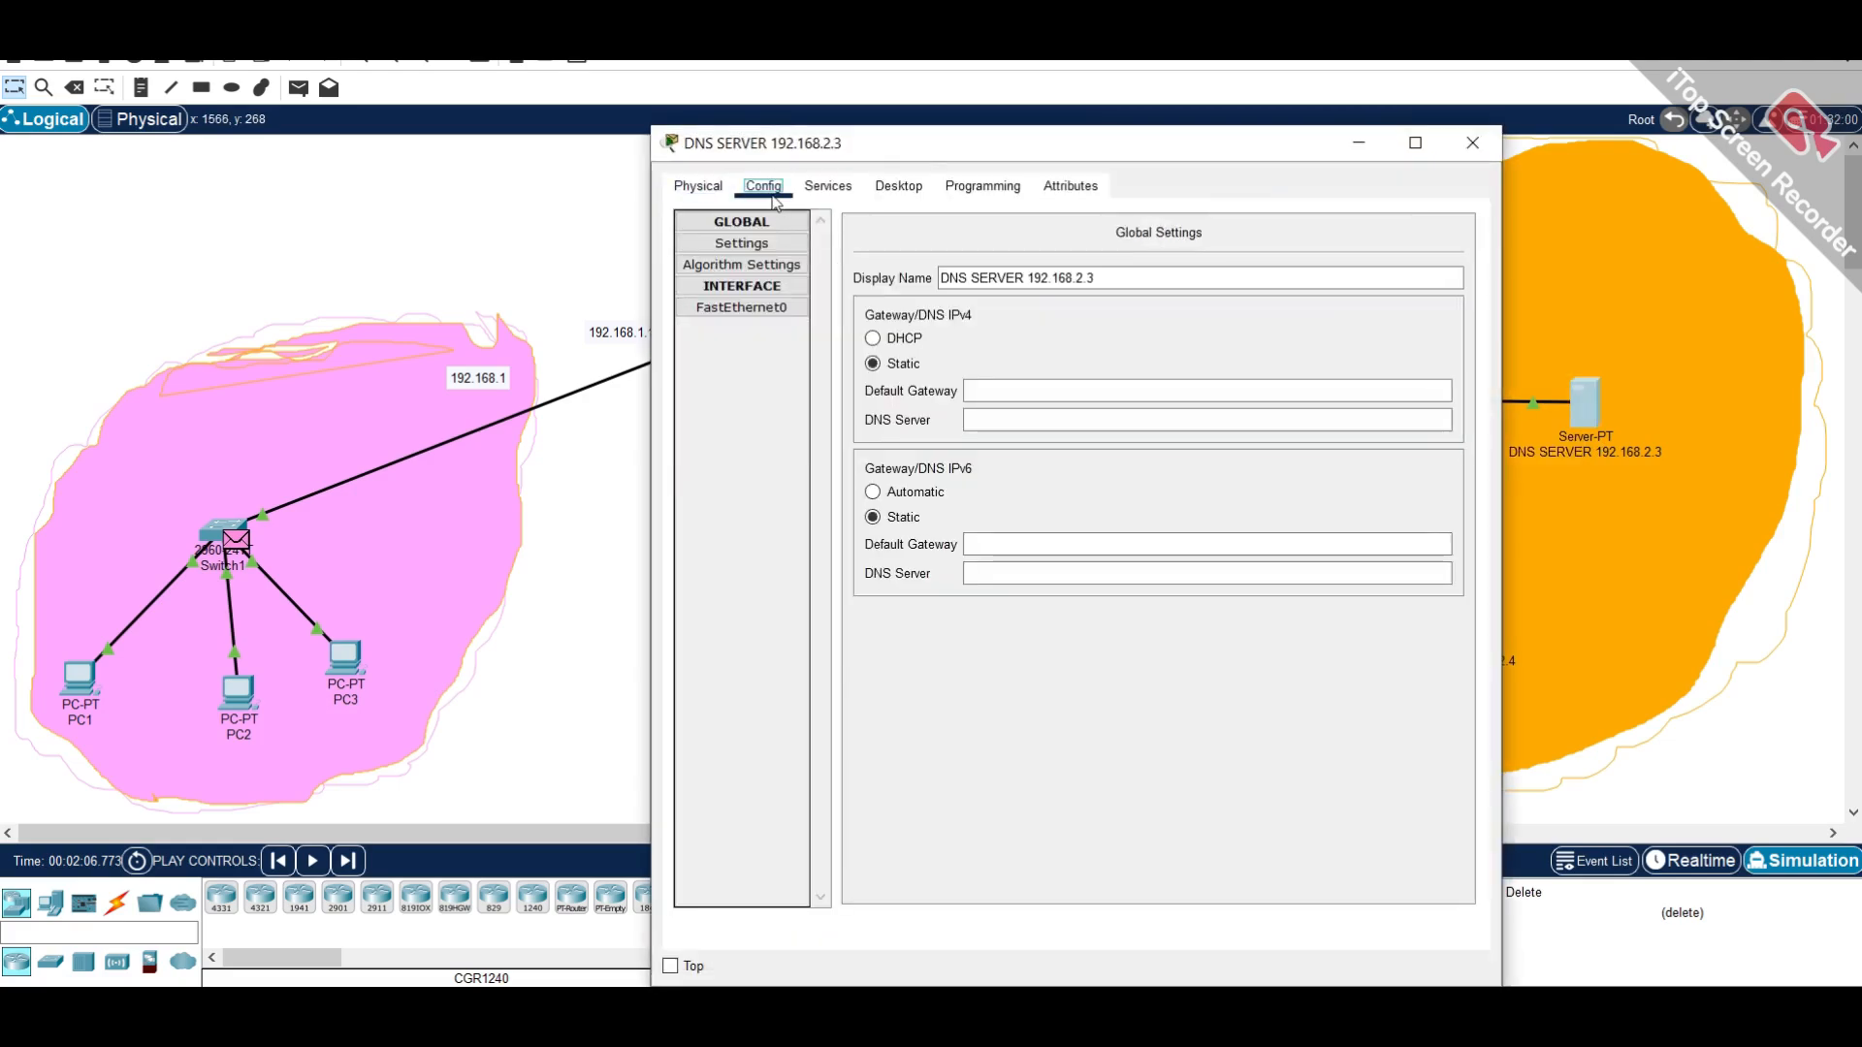
left_click_drag(904, 159, 568, 237)
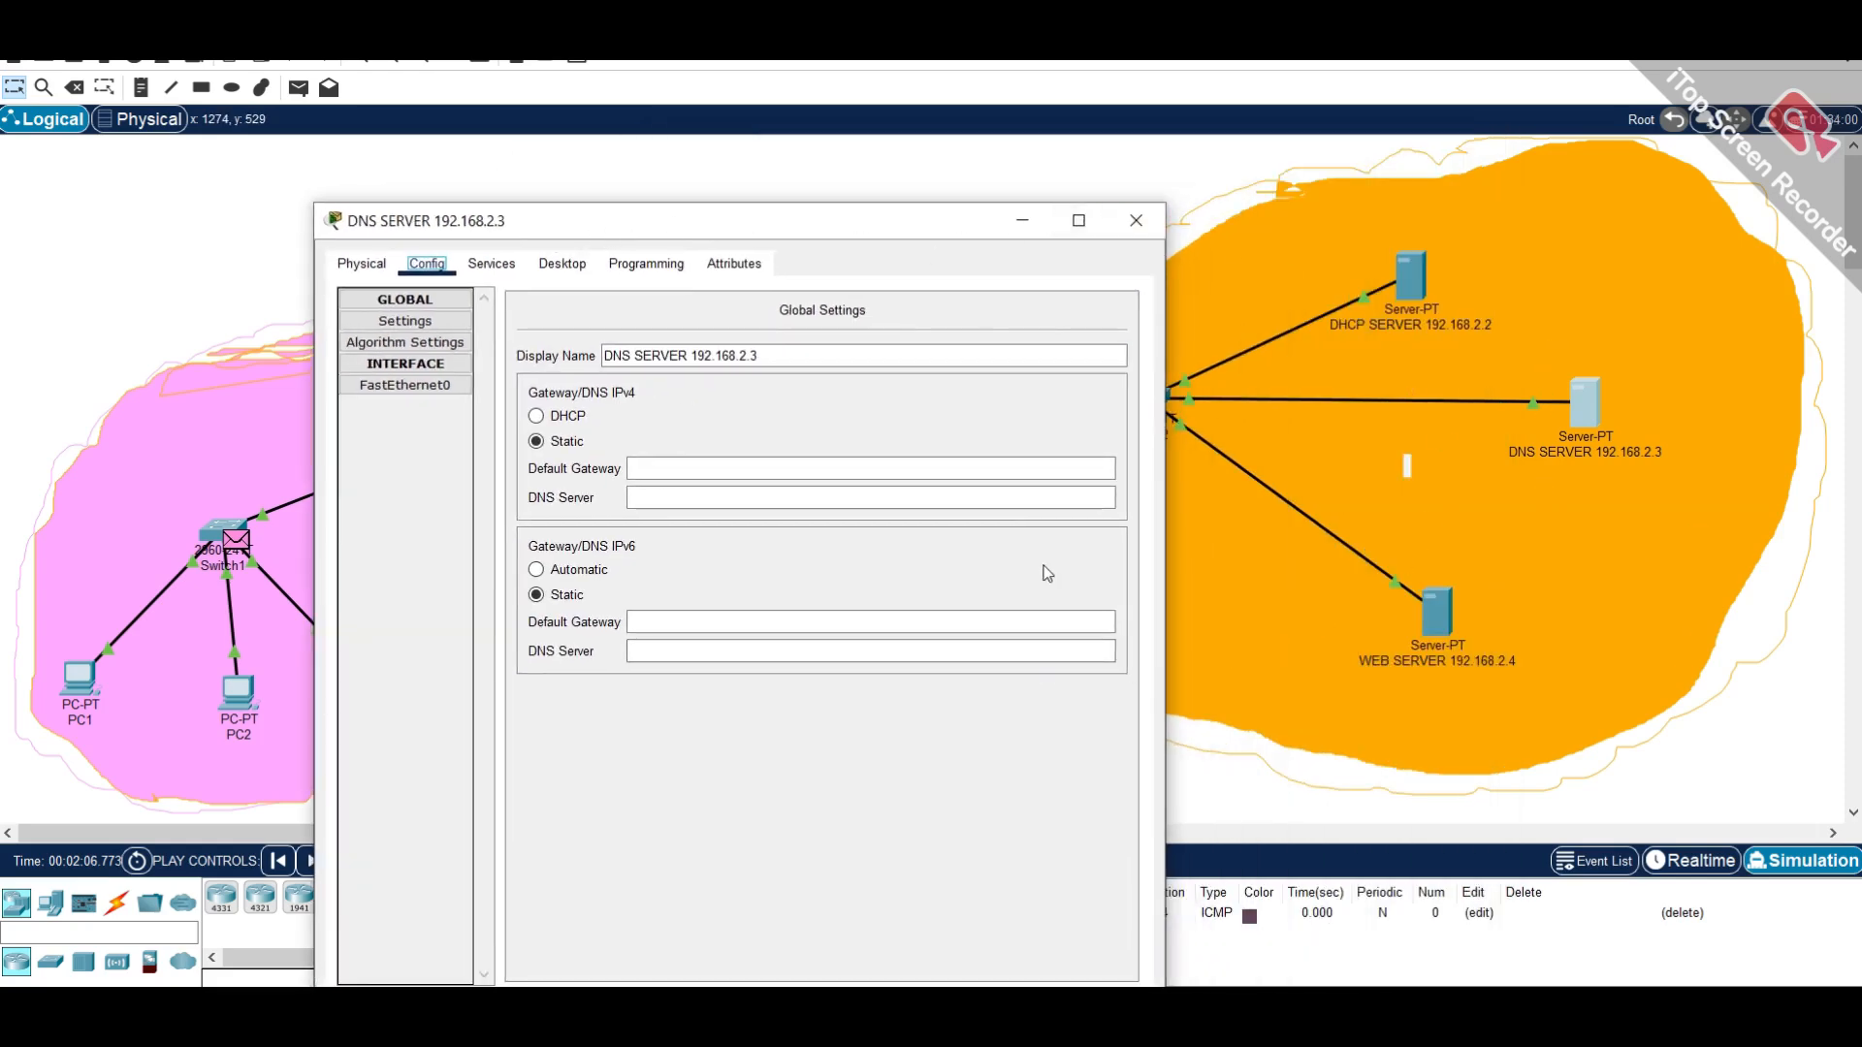
left_click(491, 264)
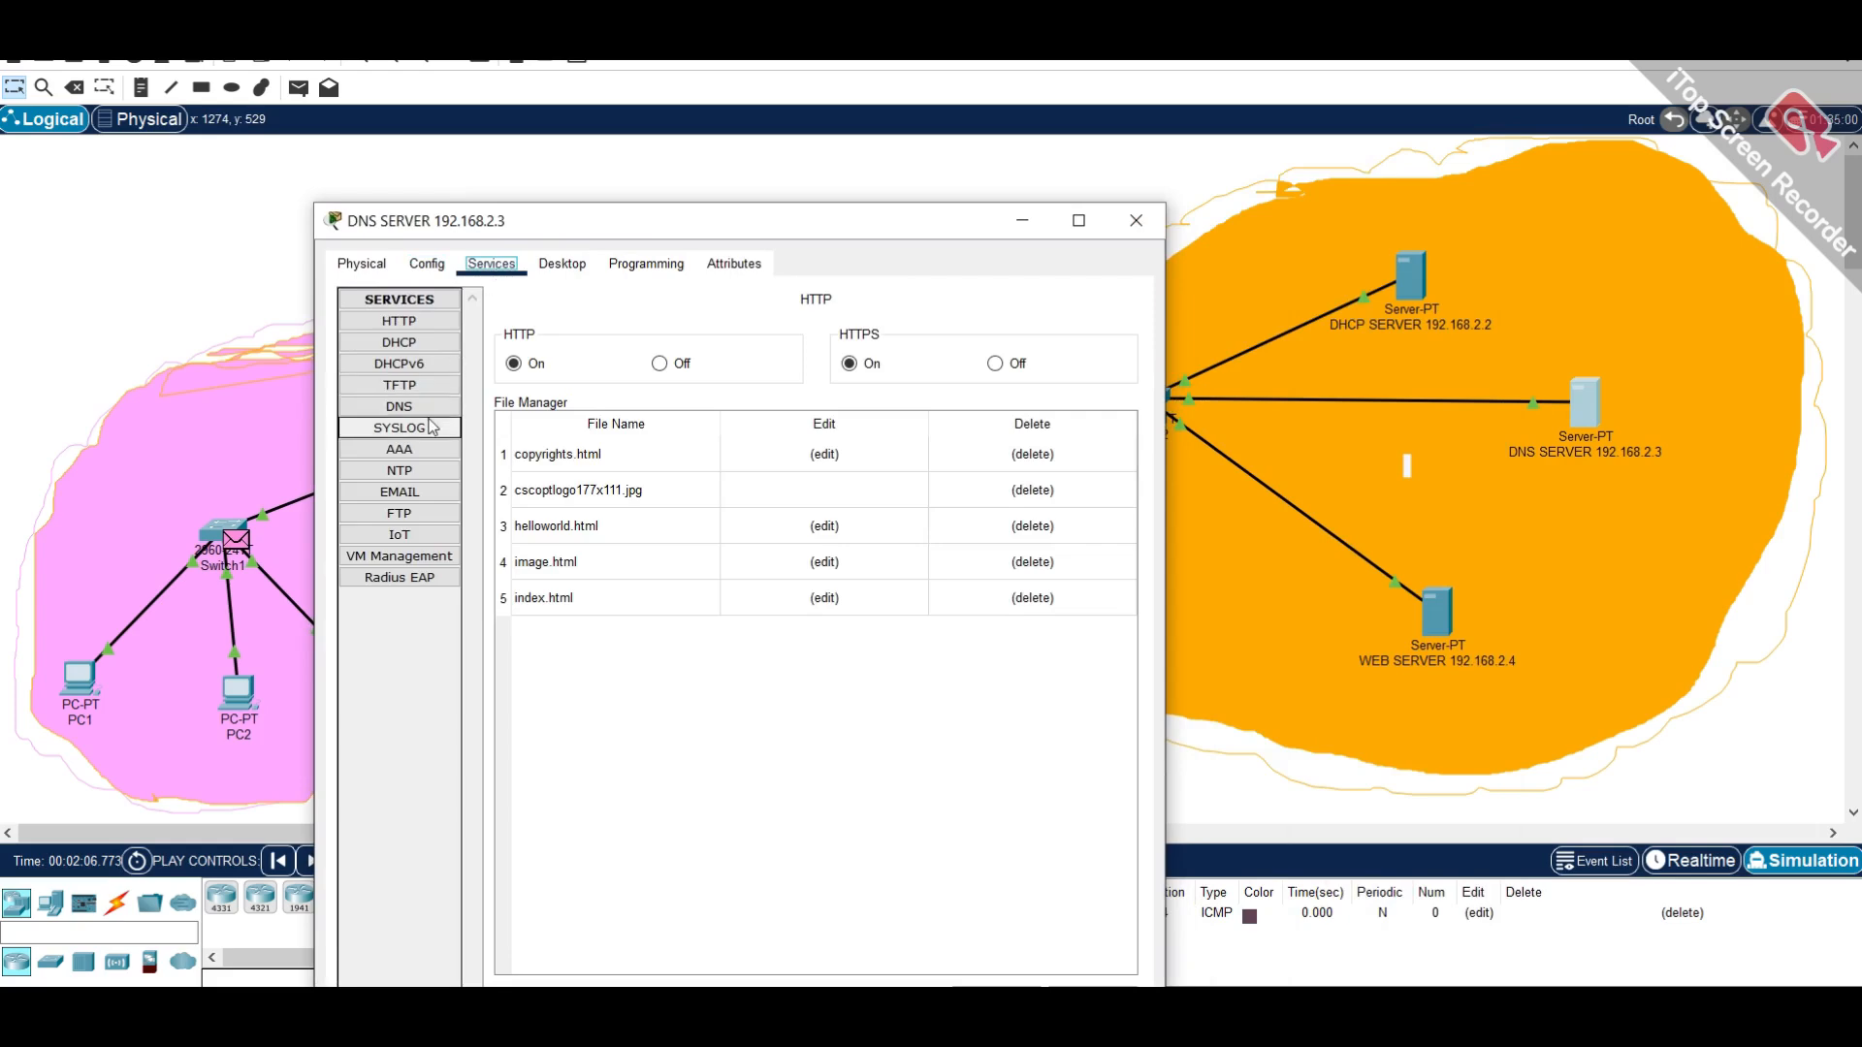
left_click(399, 408)
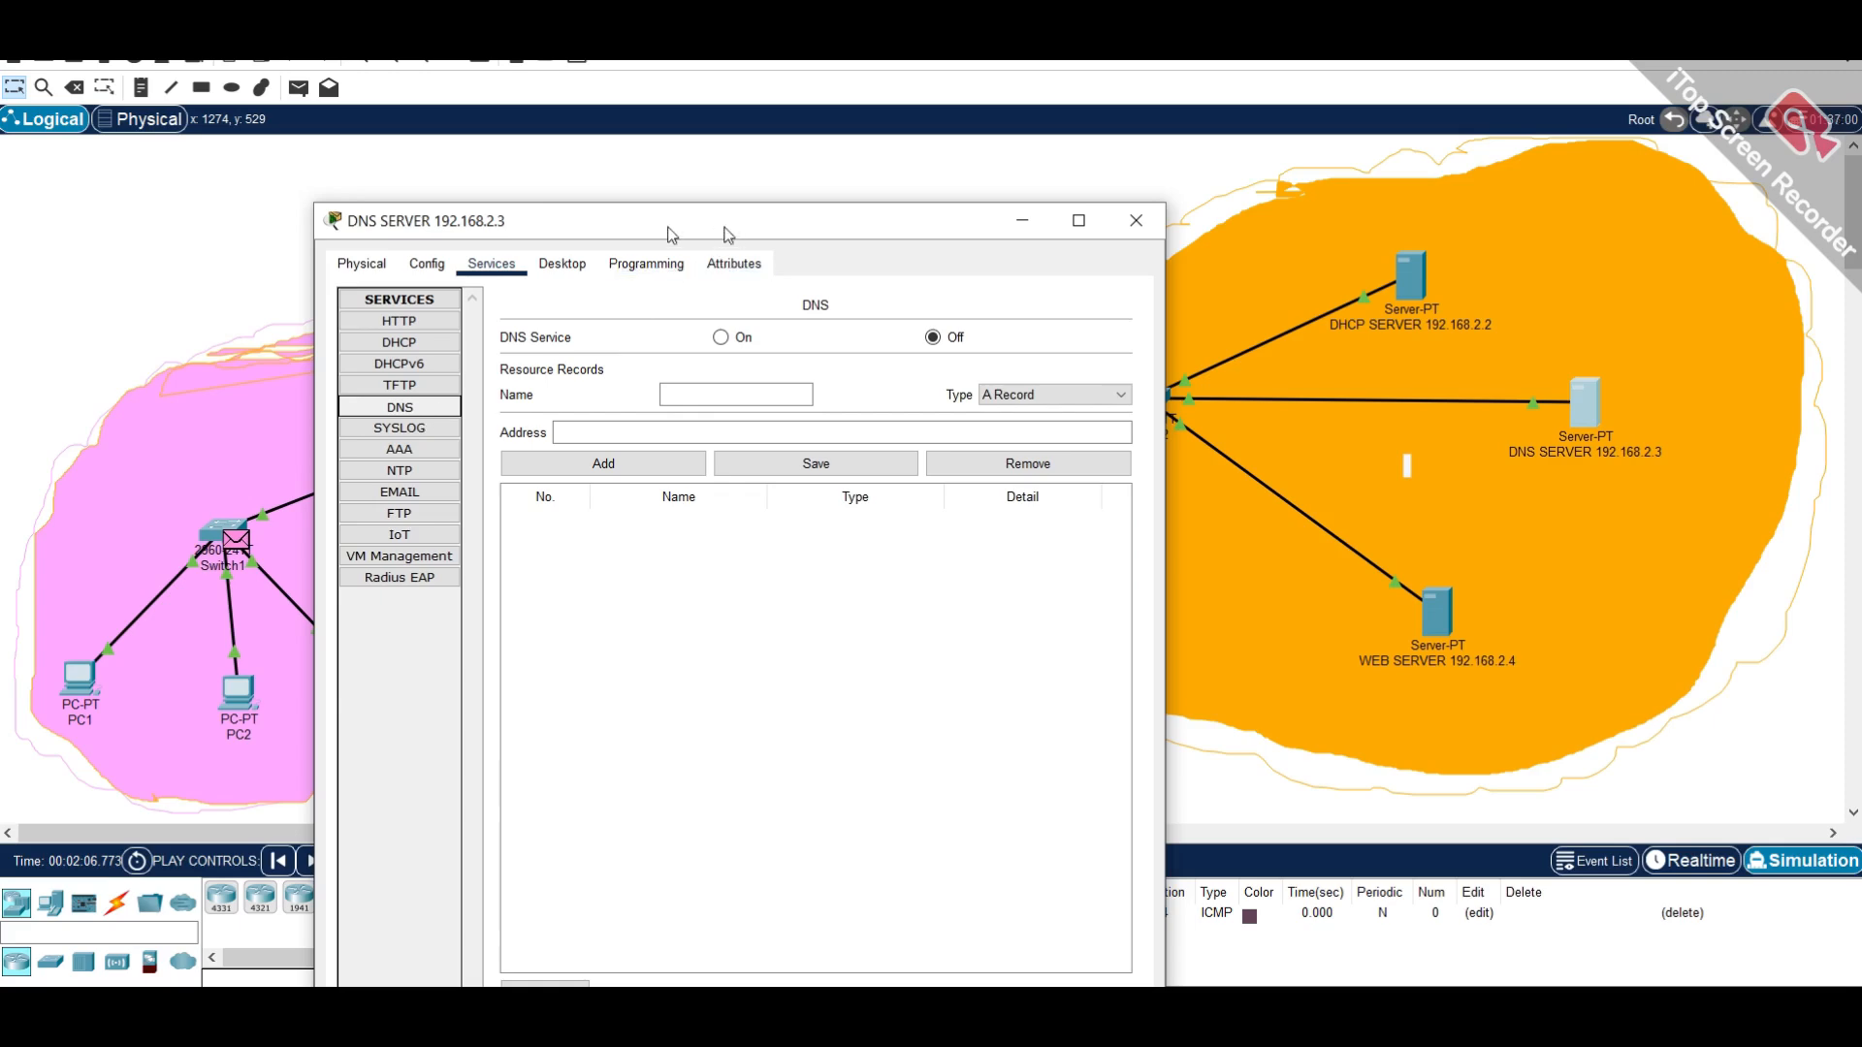
left_click_drag(730, 233, 635, 233)
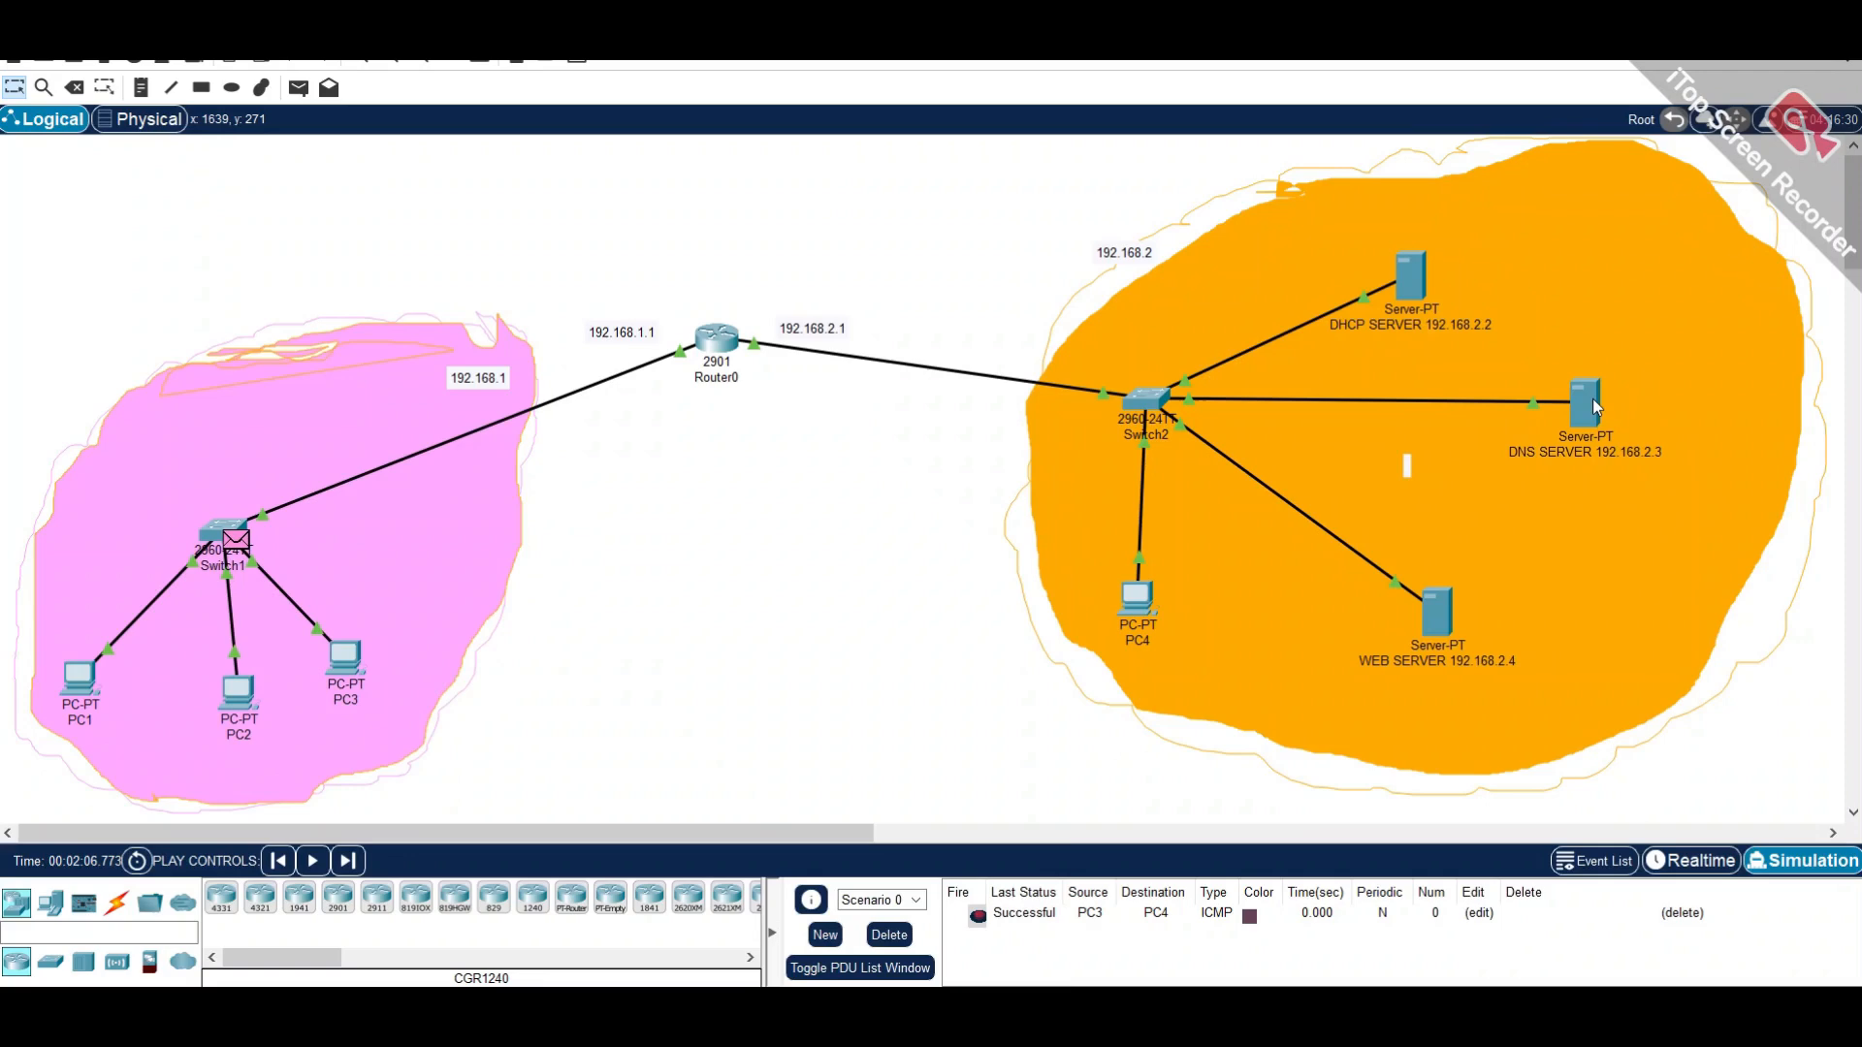
left_click(1592, 398)
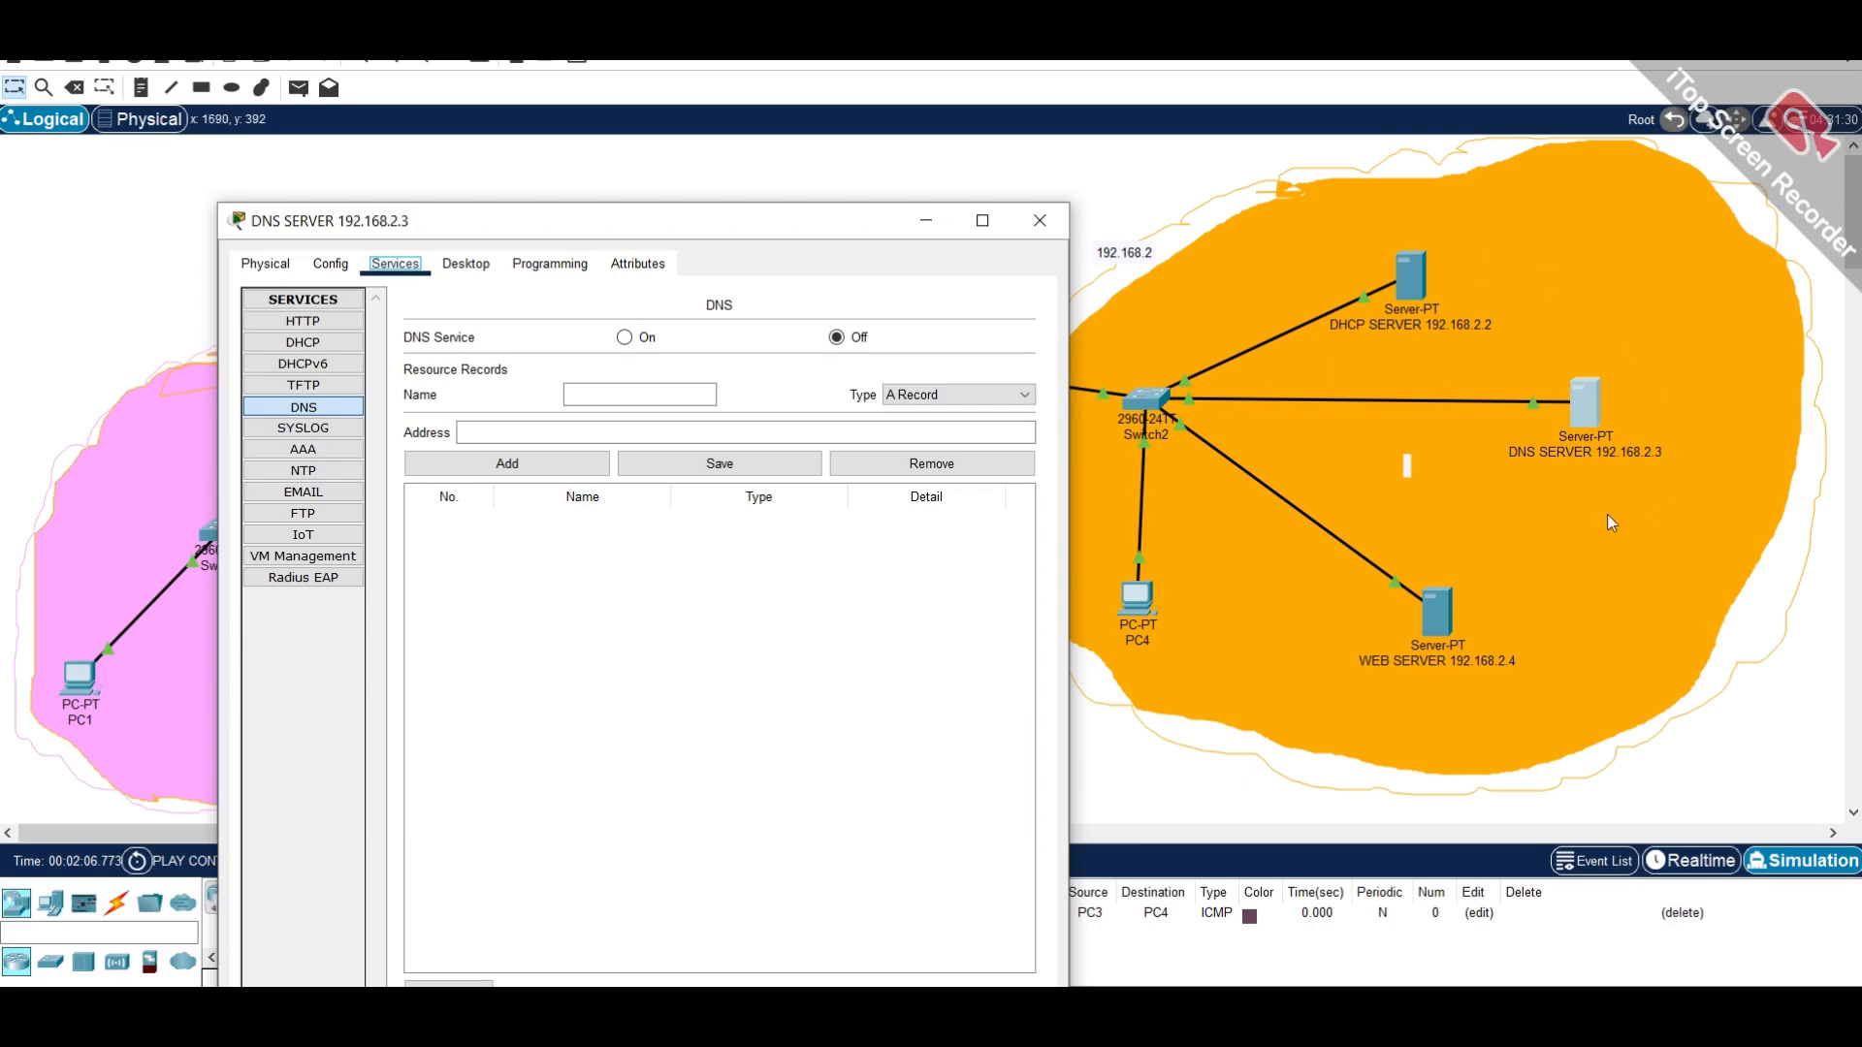
left_click_drag(866, 224, 884, 683)
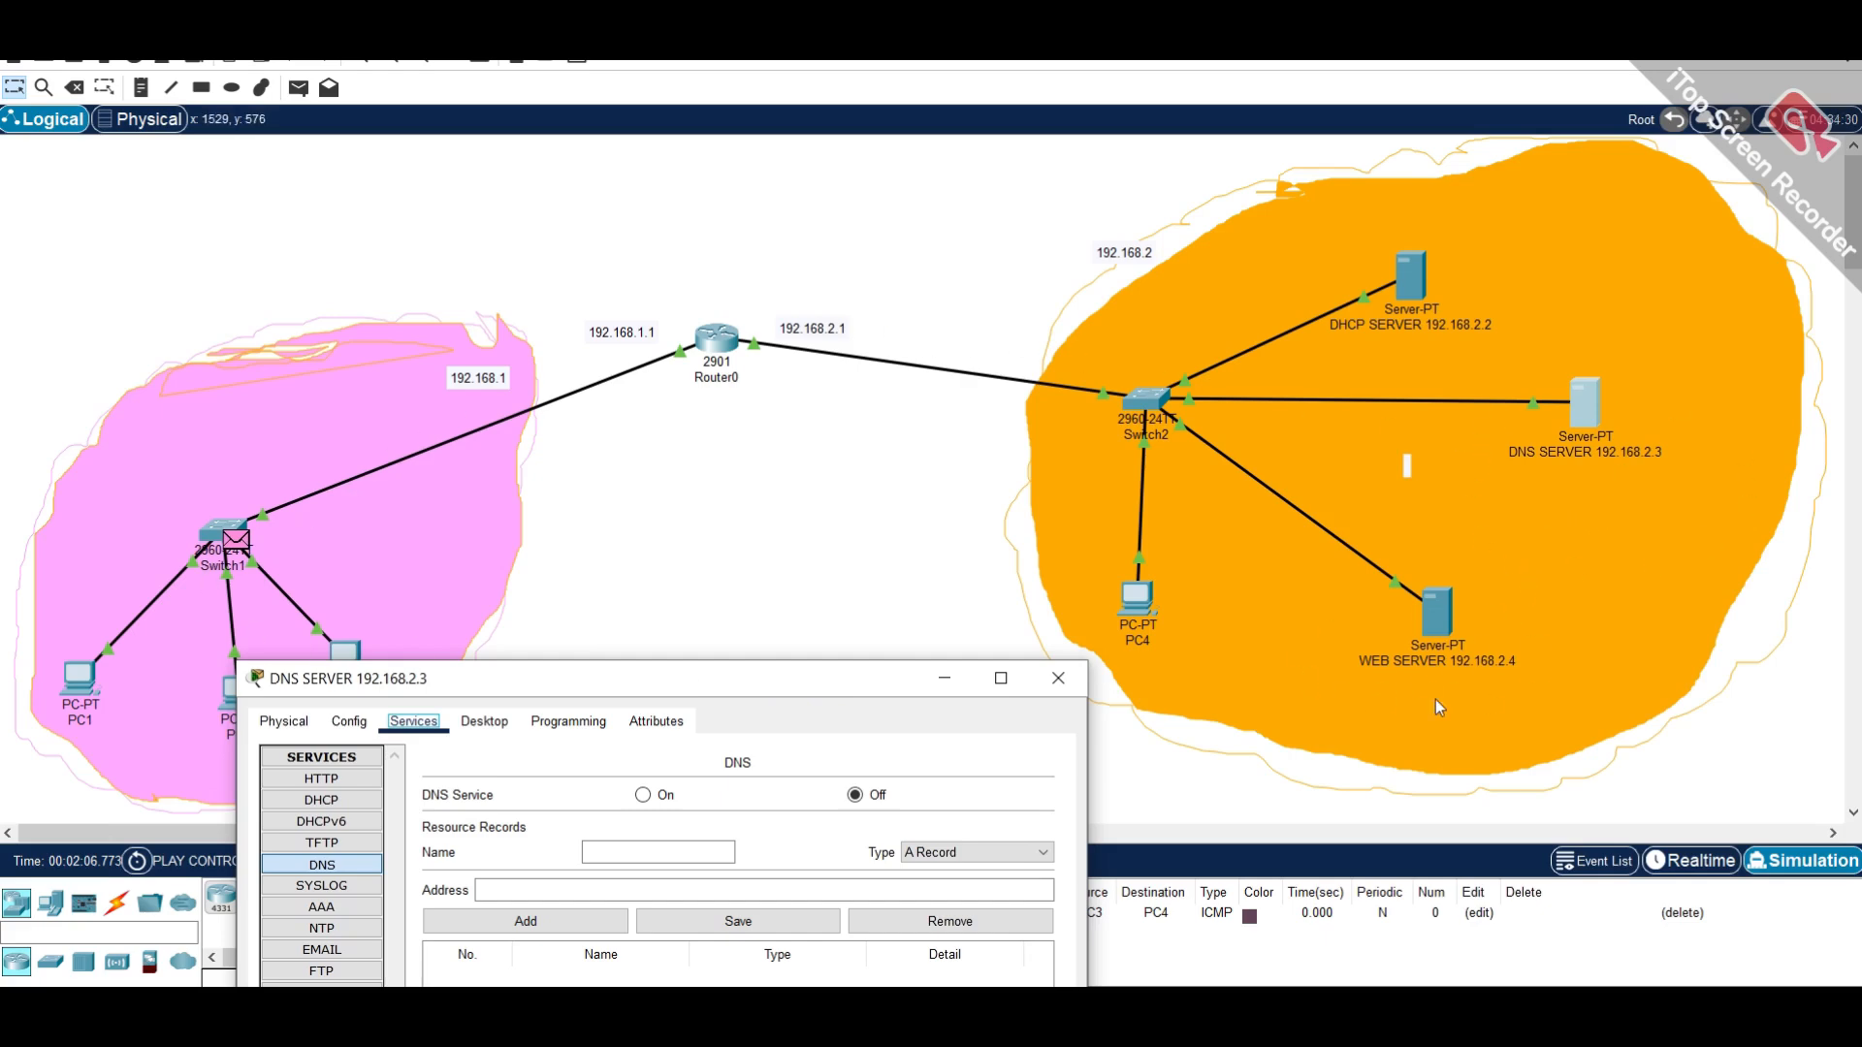
left_click_drag(866, 672, 1008, 192)
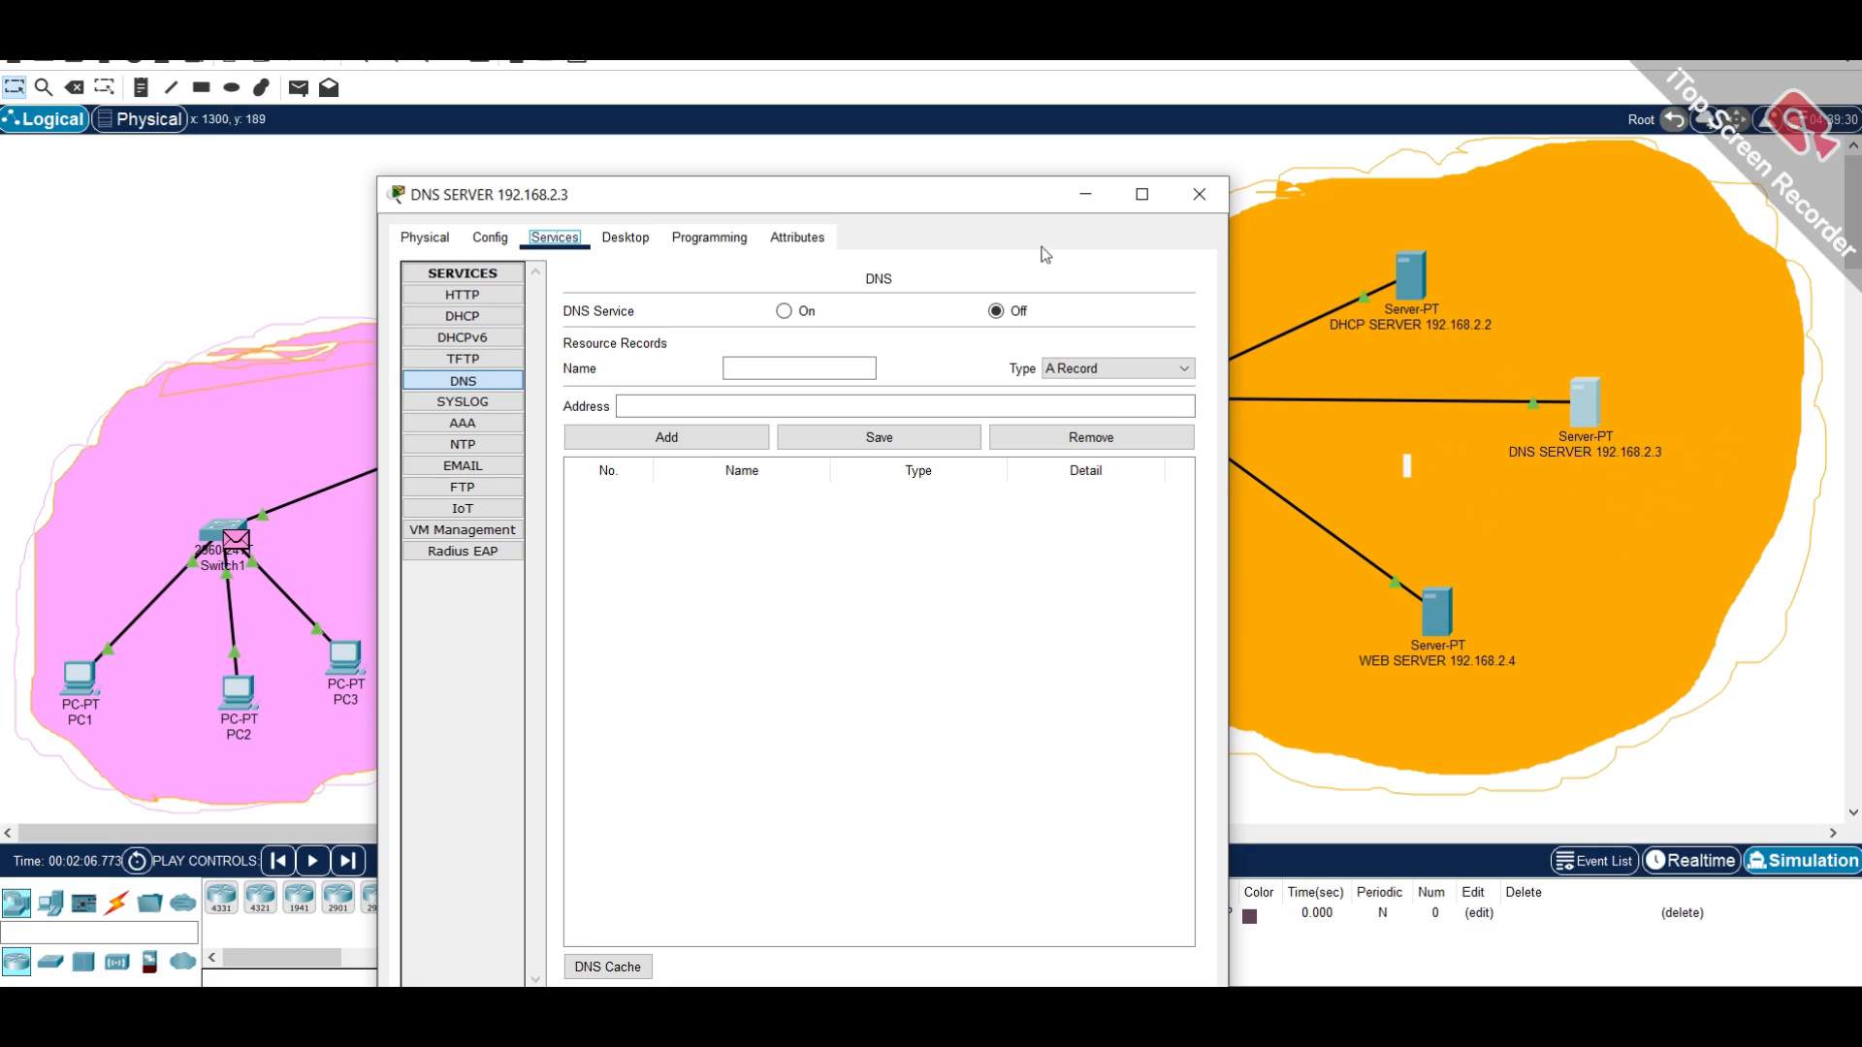
left_click_drag(977, 201, 698, 214)
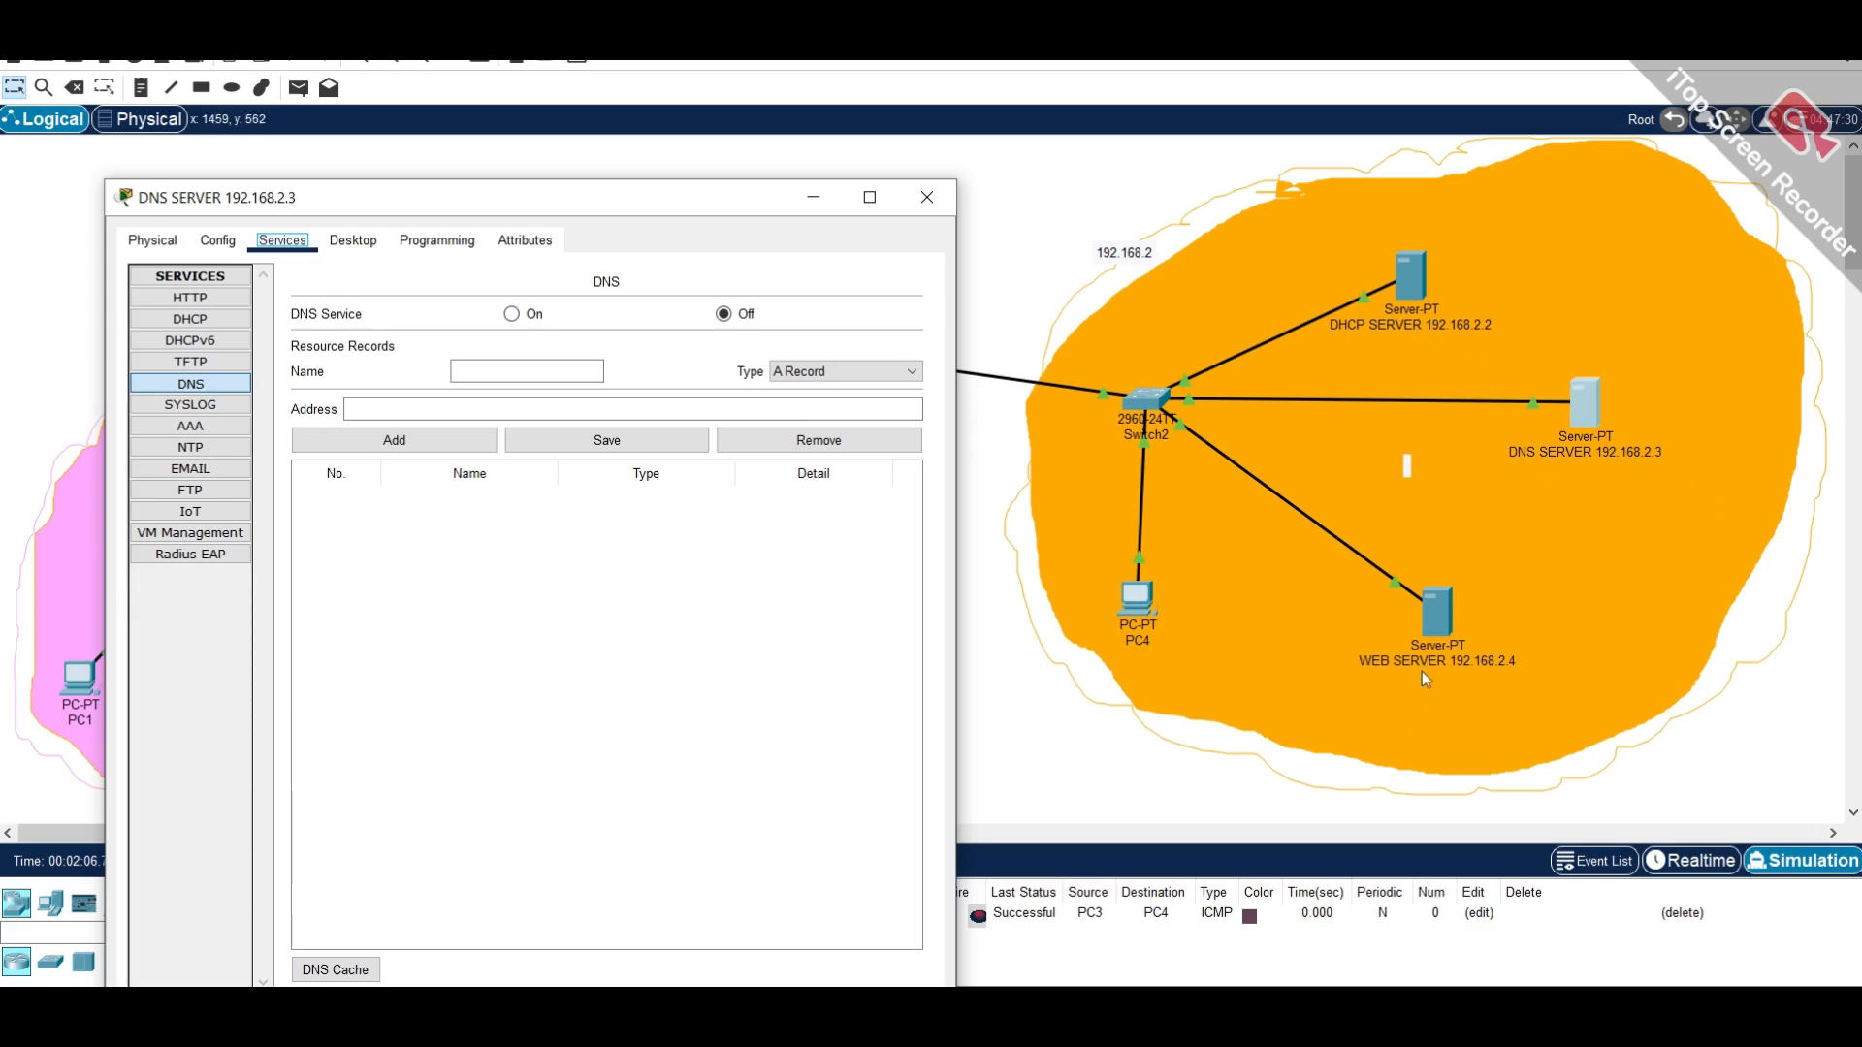
- Assign DNS SERVER 192.168.2.3 the static IPv4 address 192.168.2.3 with subnet mask 255.255.255.0
left_click(233, 319)
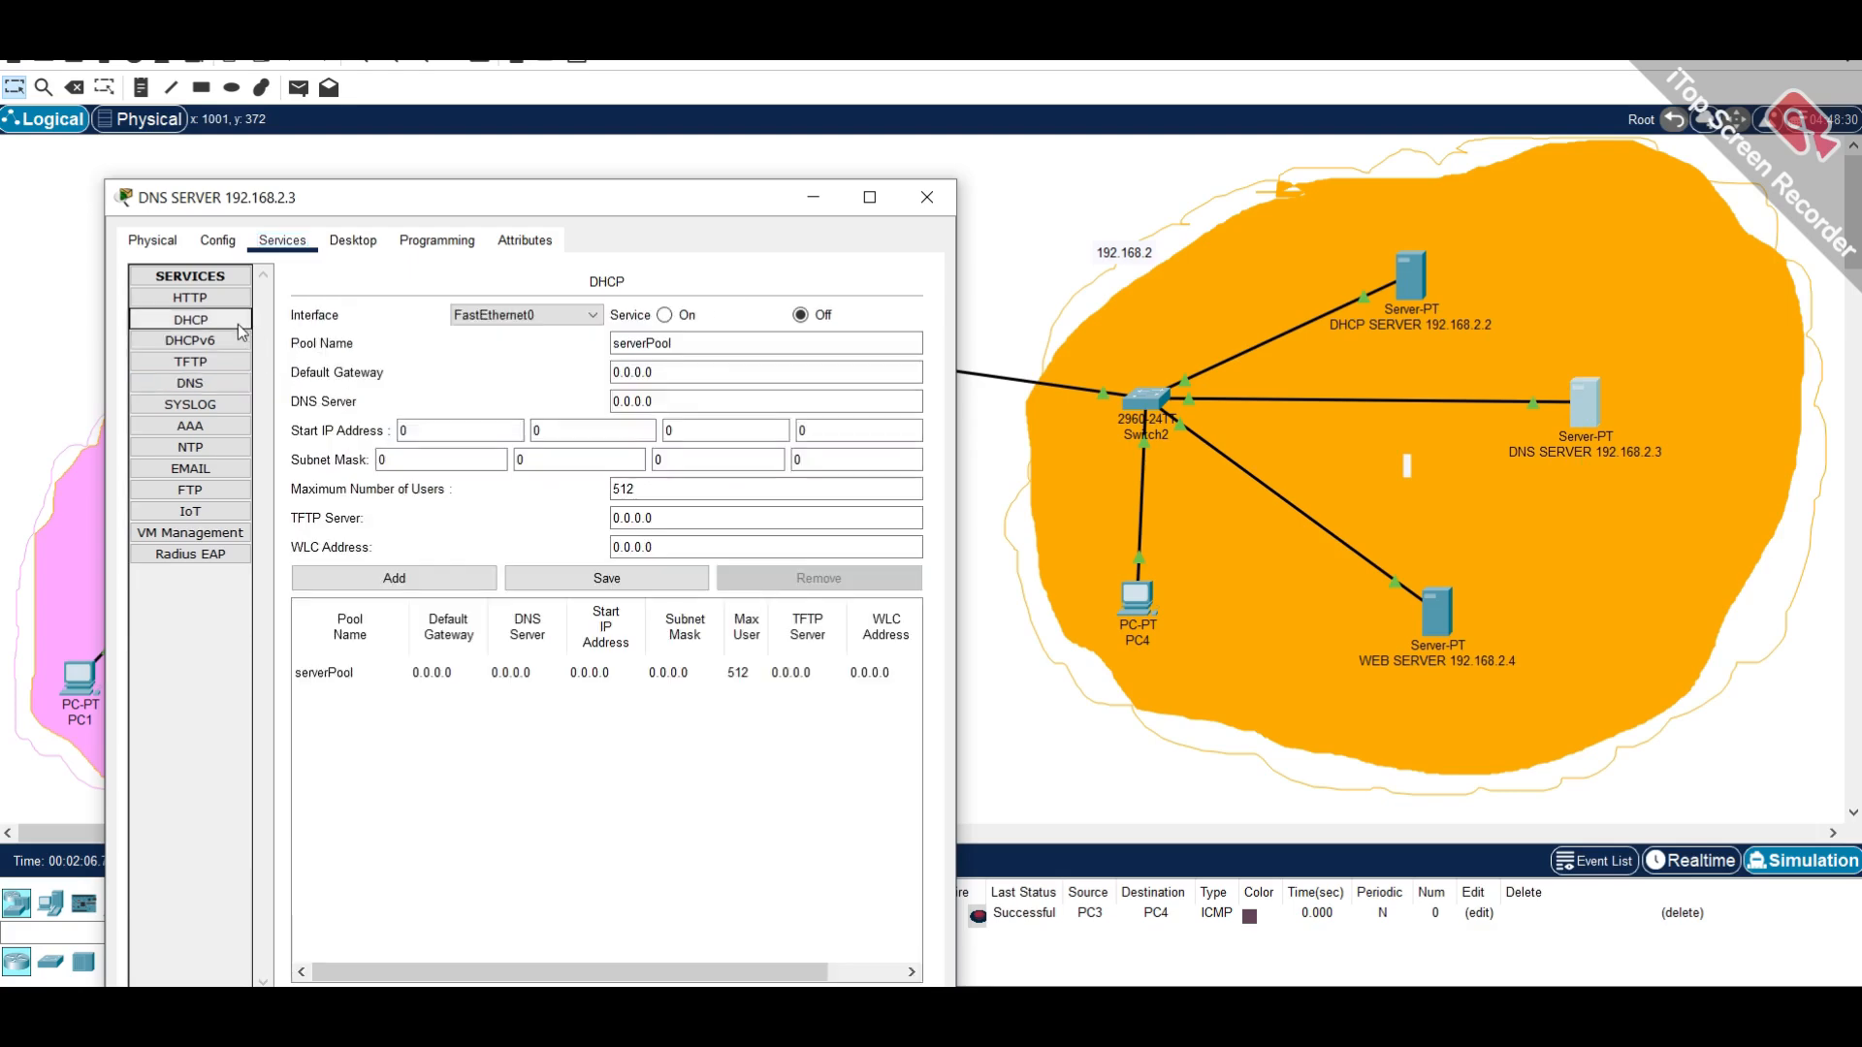
left_click(353, 240)
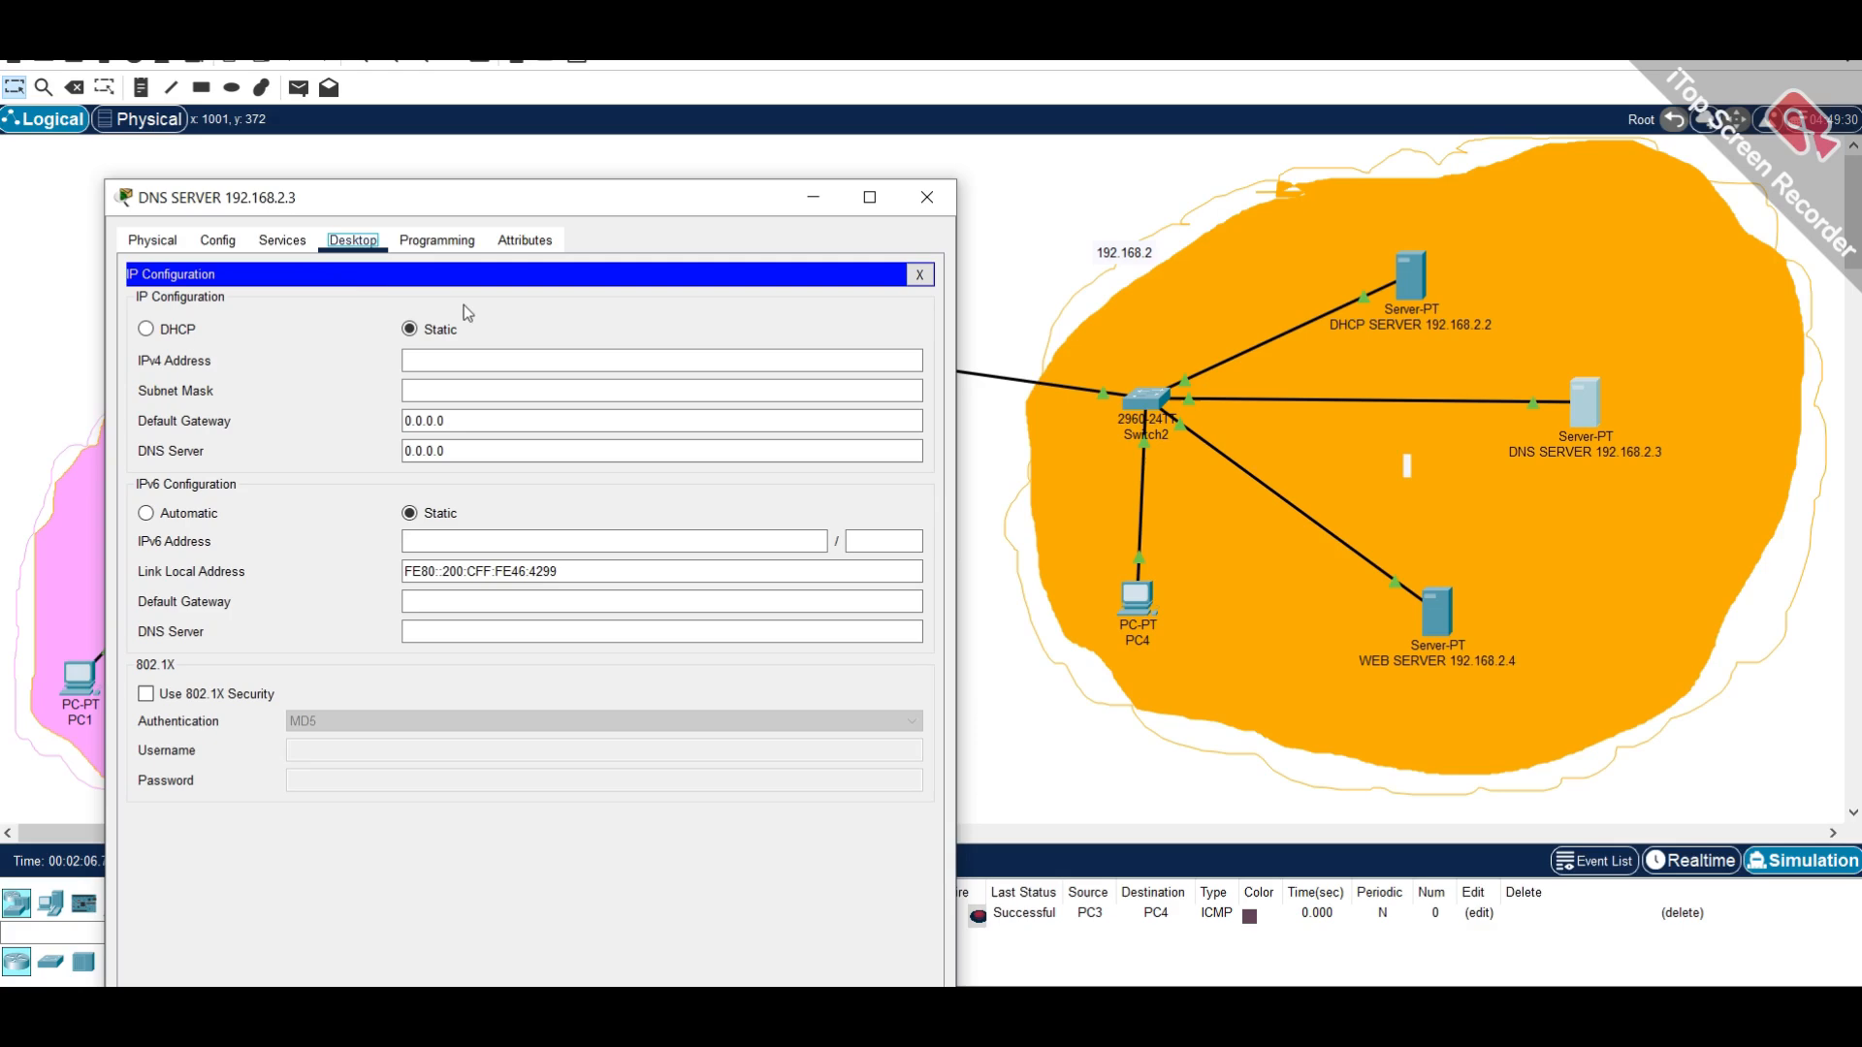
left_click(619, 361)
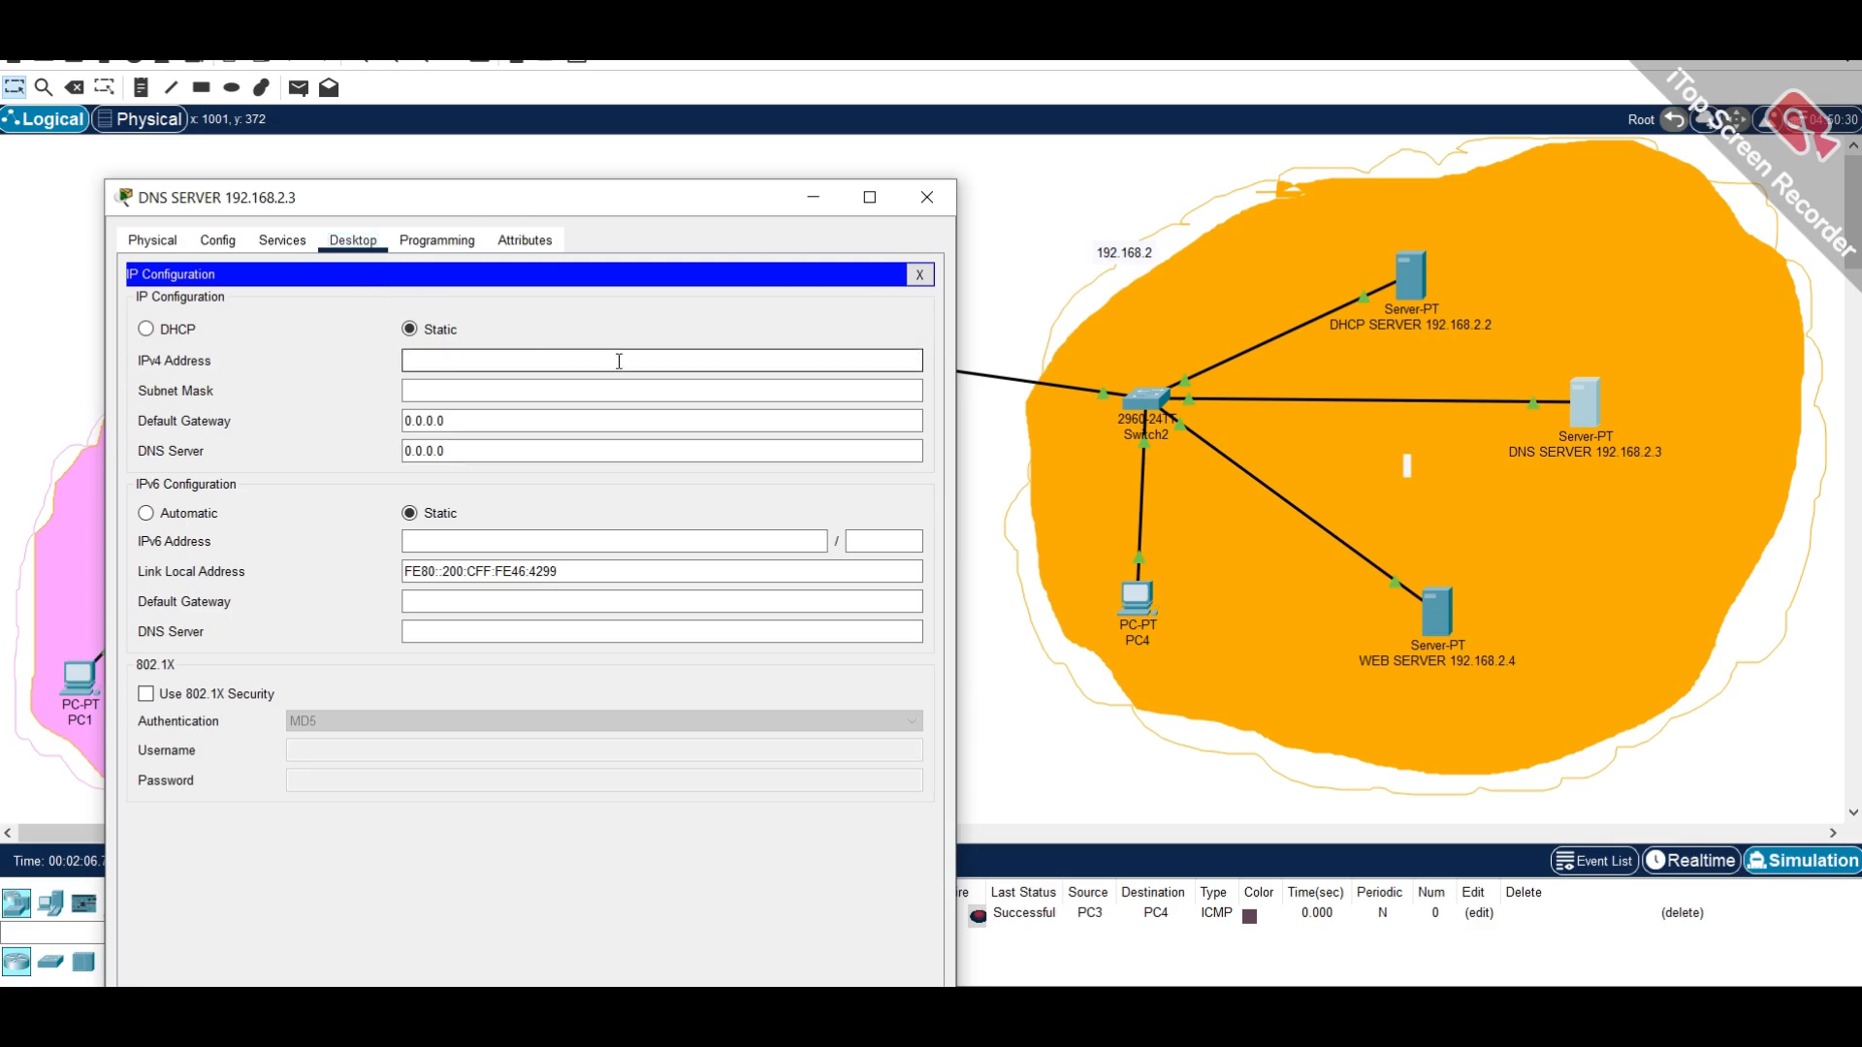
type("192.168.2.3")
key("Tab")
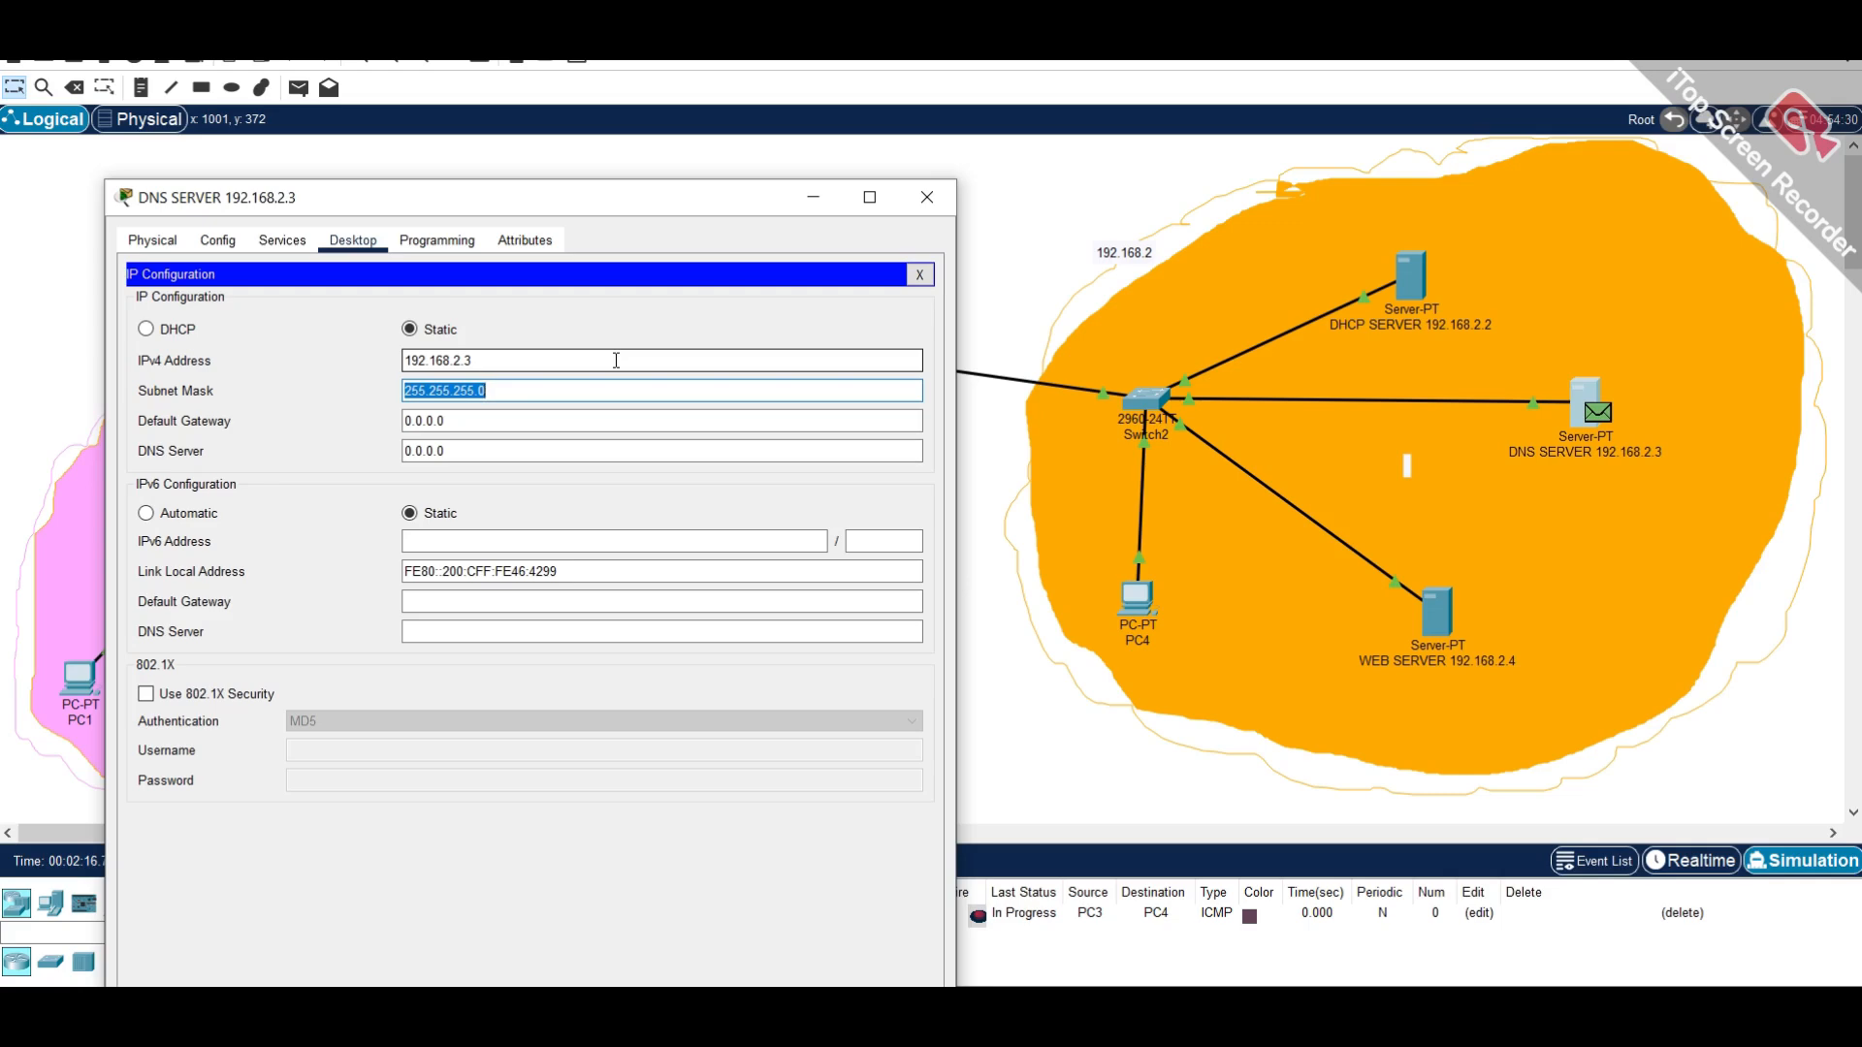
key("Tab")
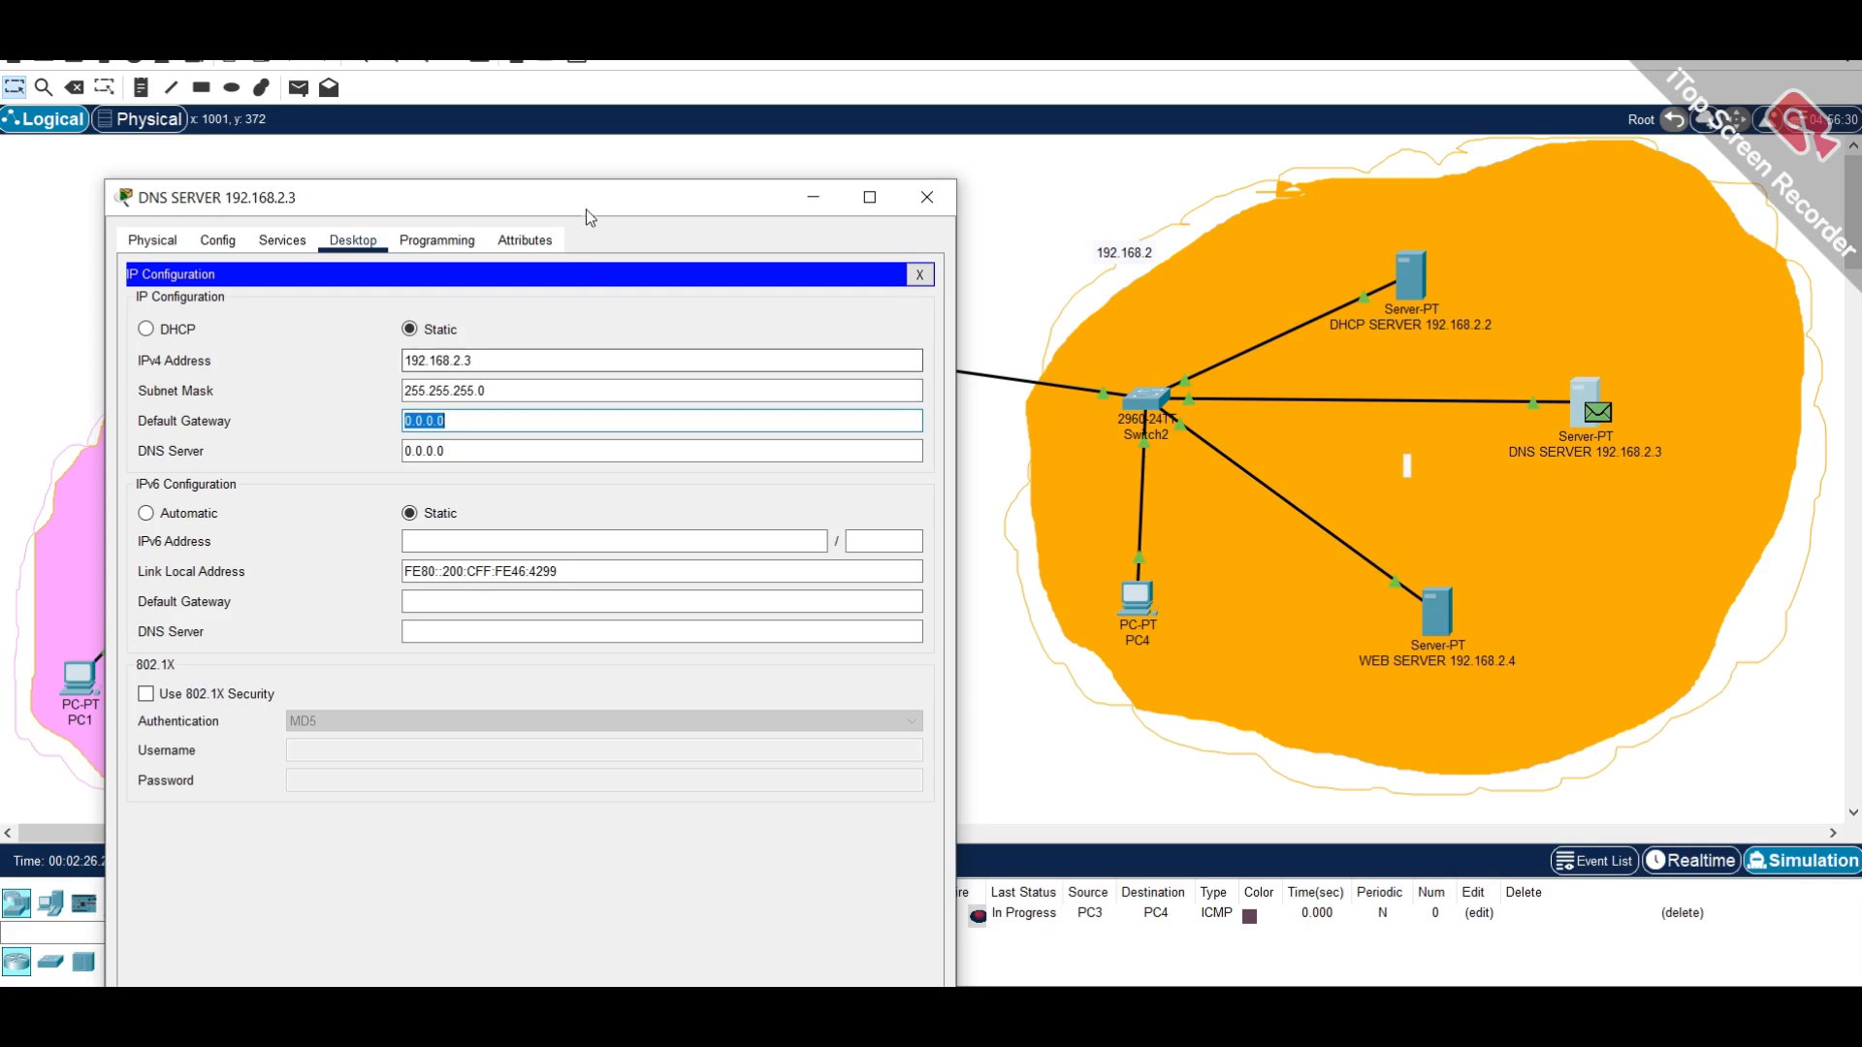
- Set the DNS server's default gateway to 192.168.2.1 and its DNS server address to 192.168.2.3, and close its configuration
left_click_drag(586, 208, 406, 201)
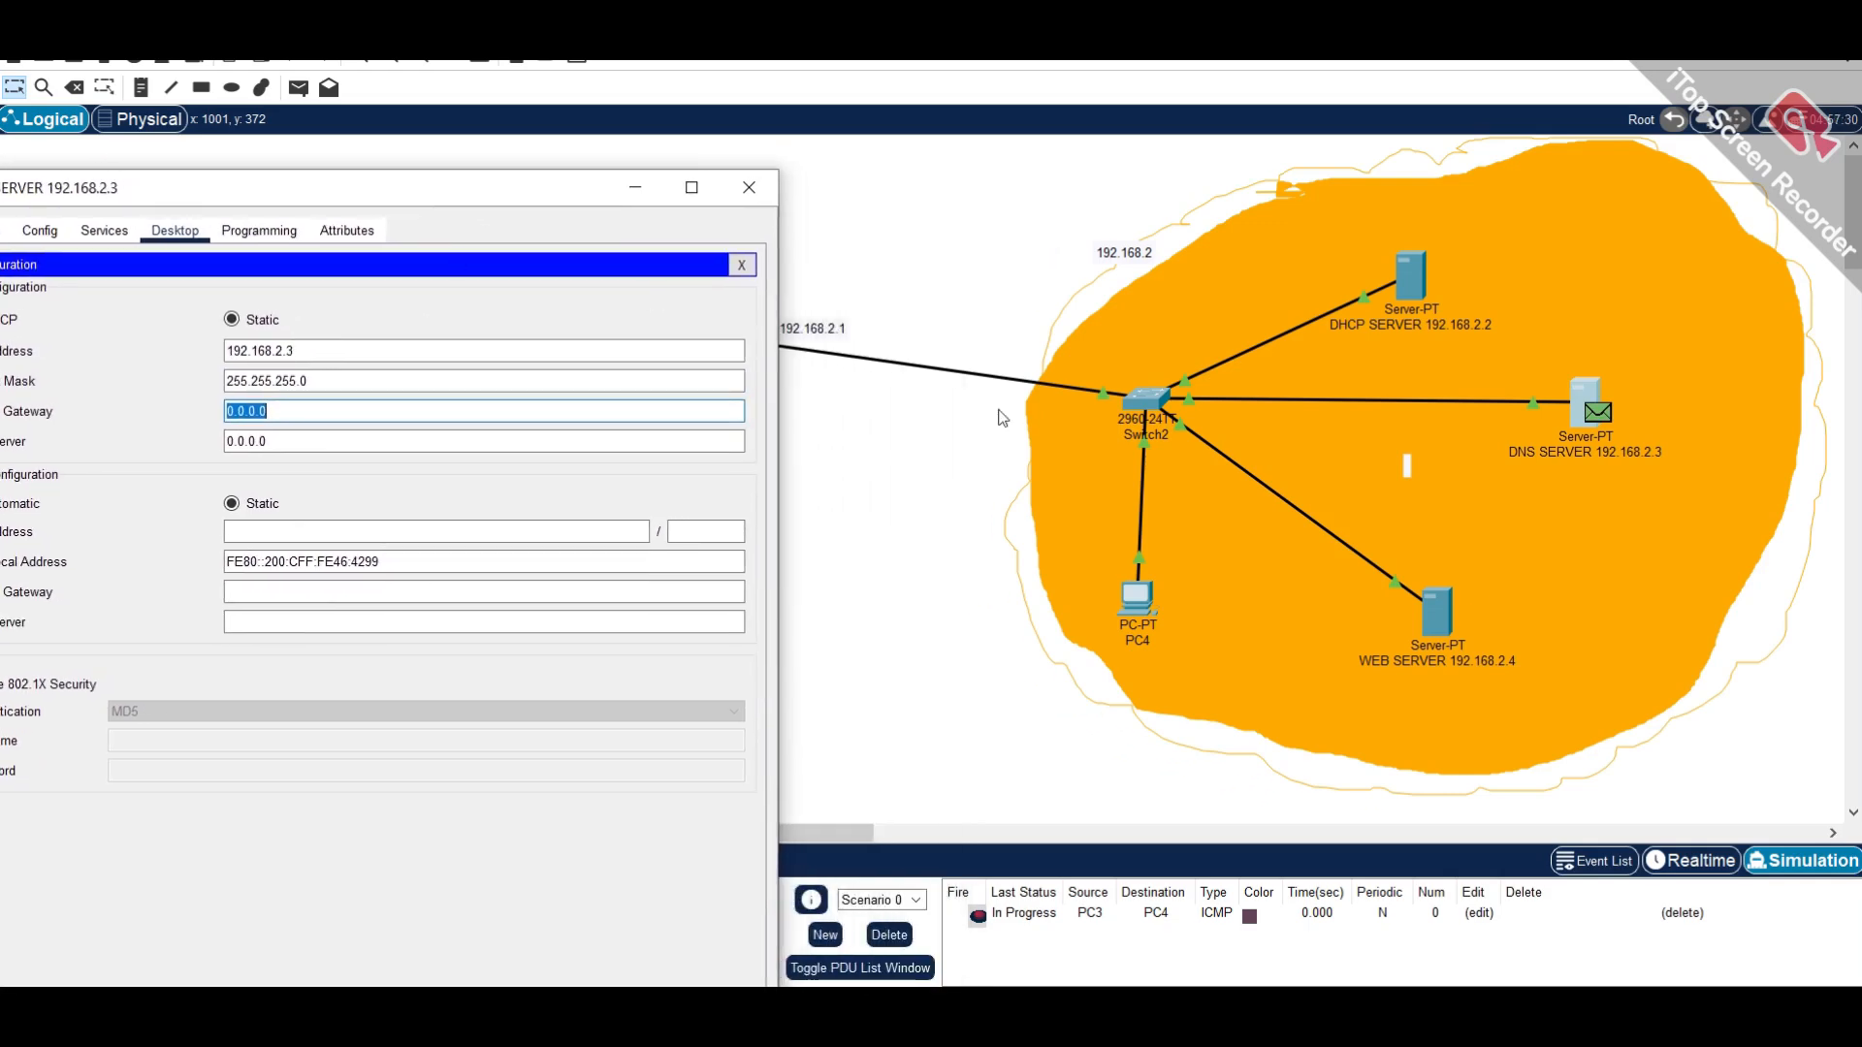
type("192.168.2.1")
key("Tab")
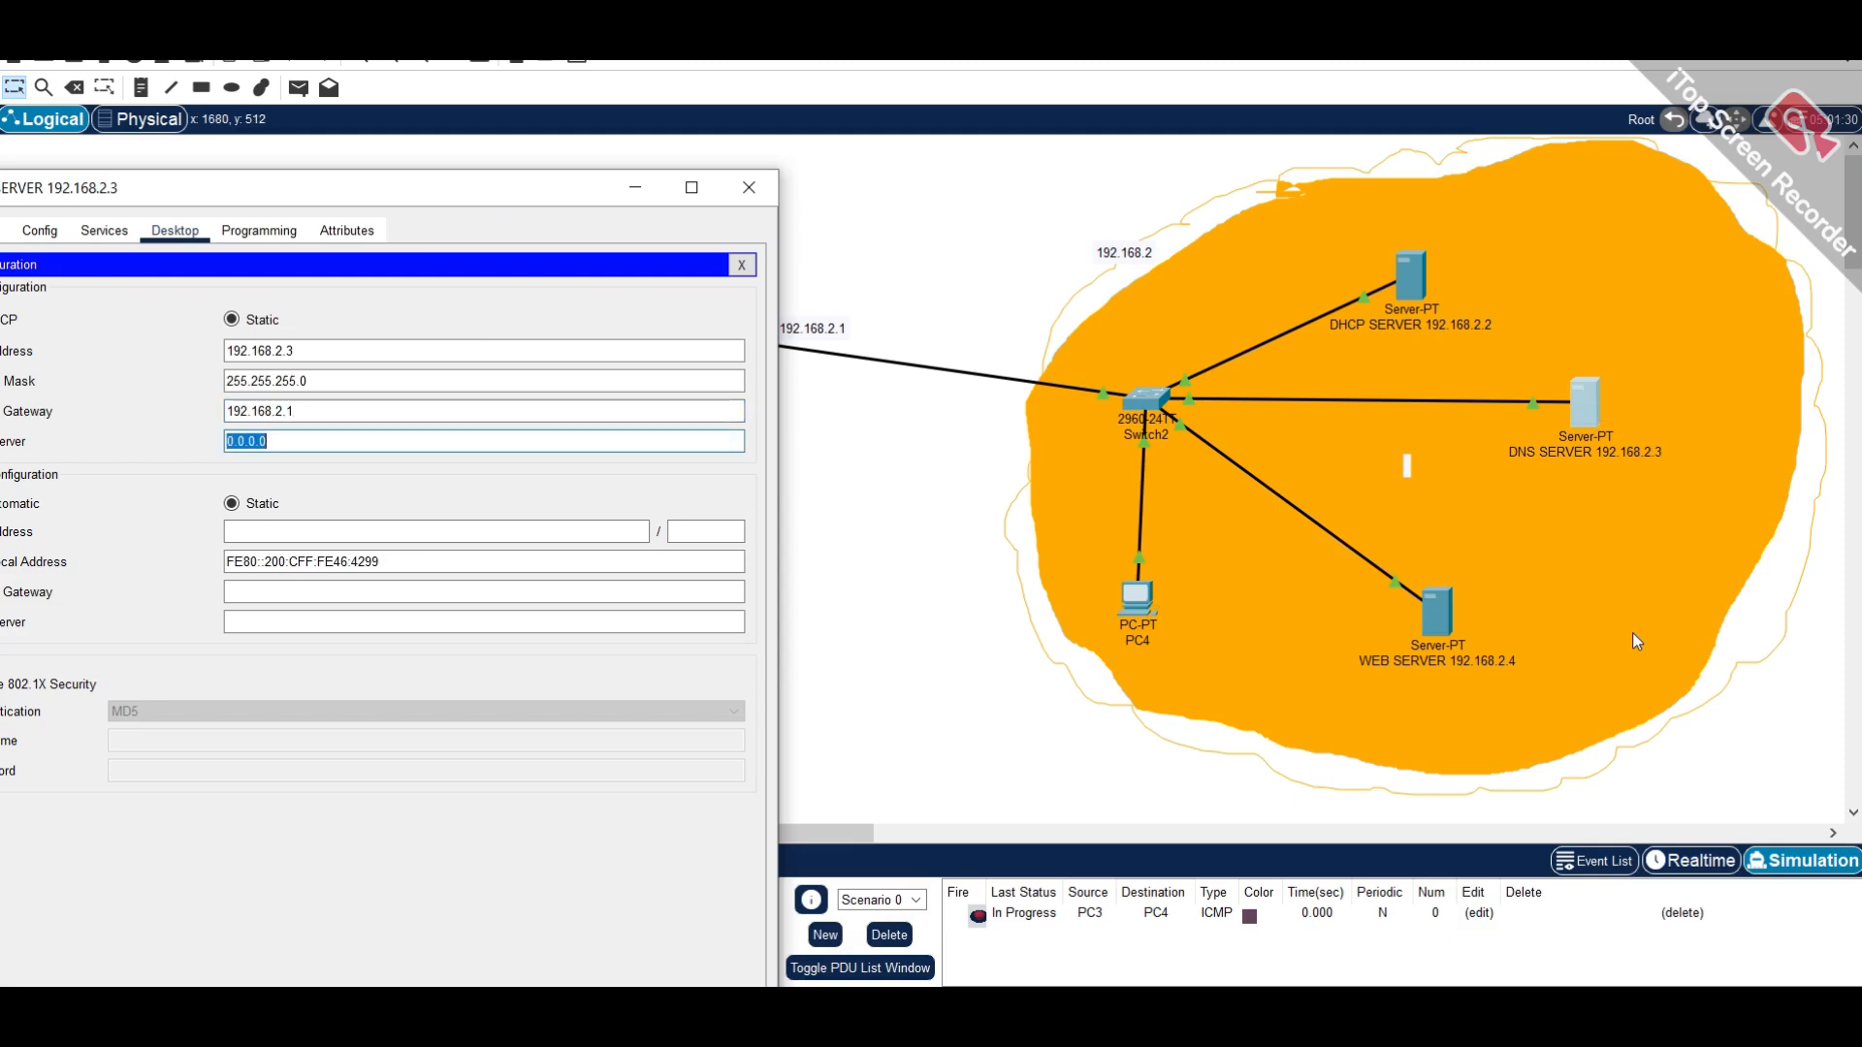
left_click_drag(532, 200, 655, 197)
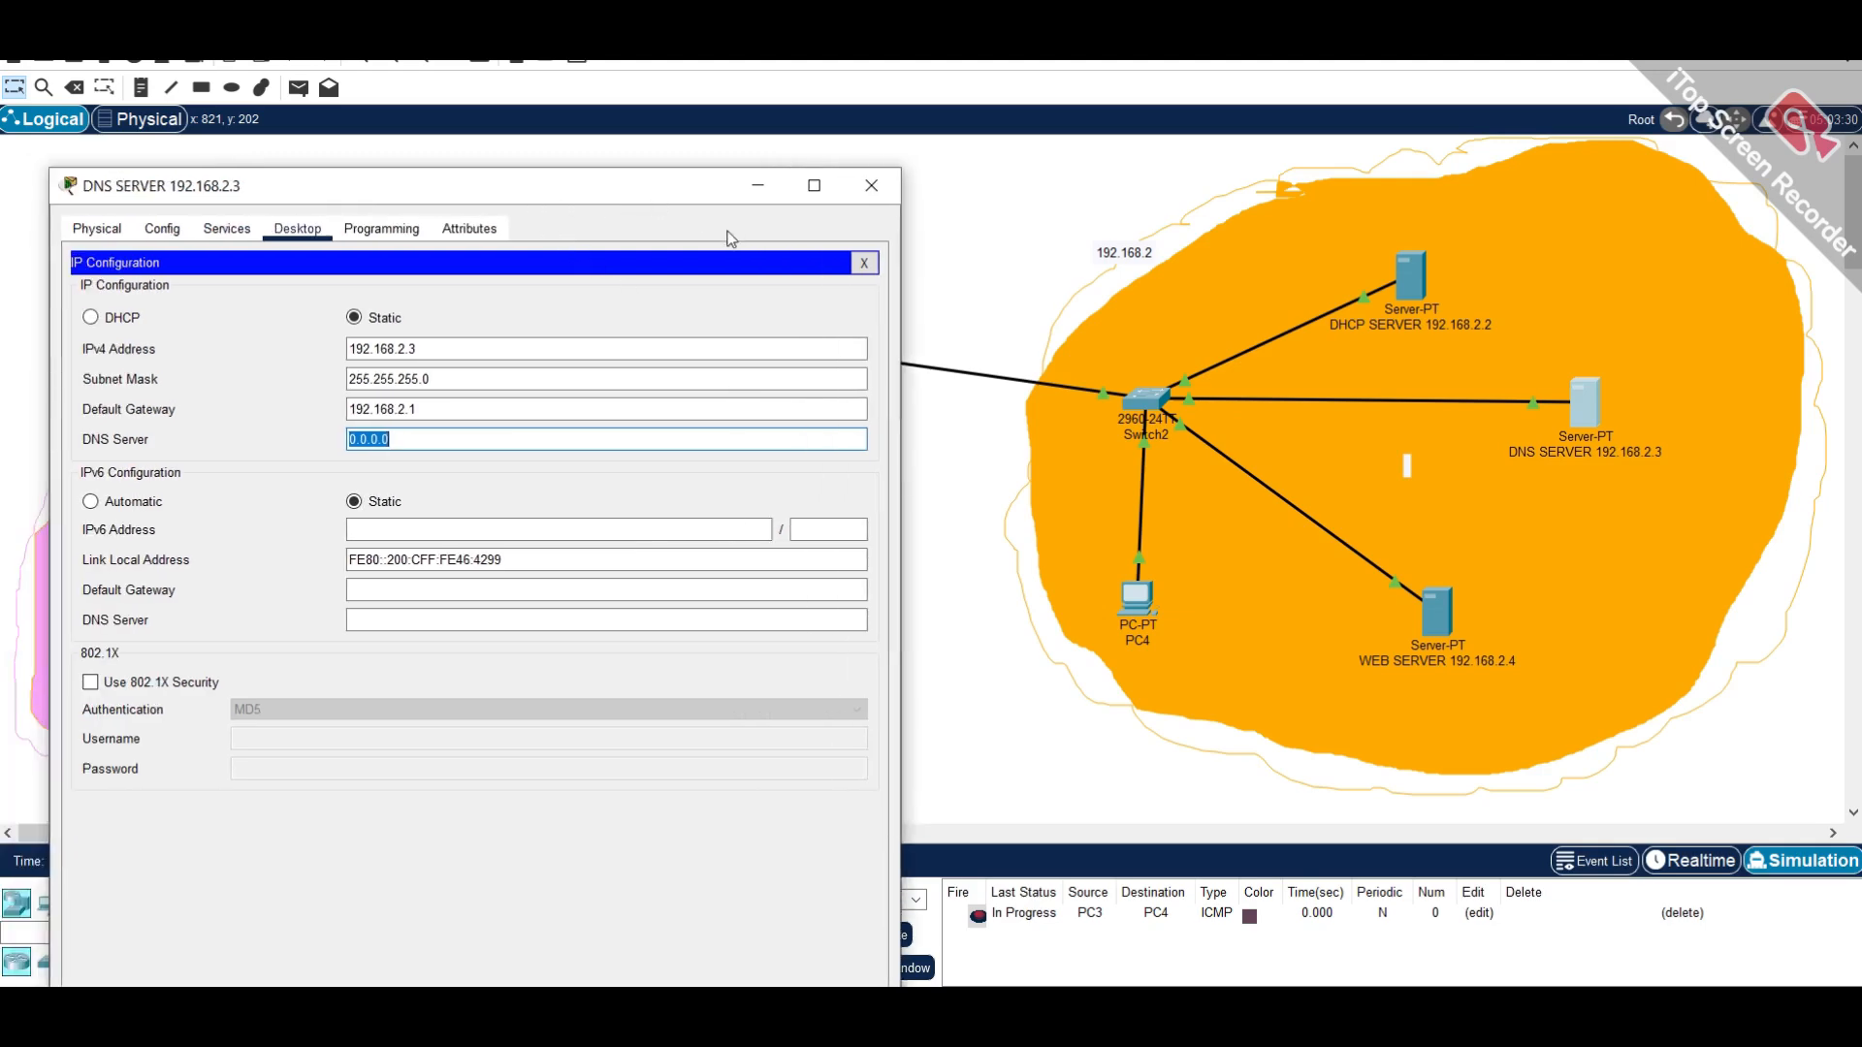
type("192.168.2.3")
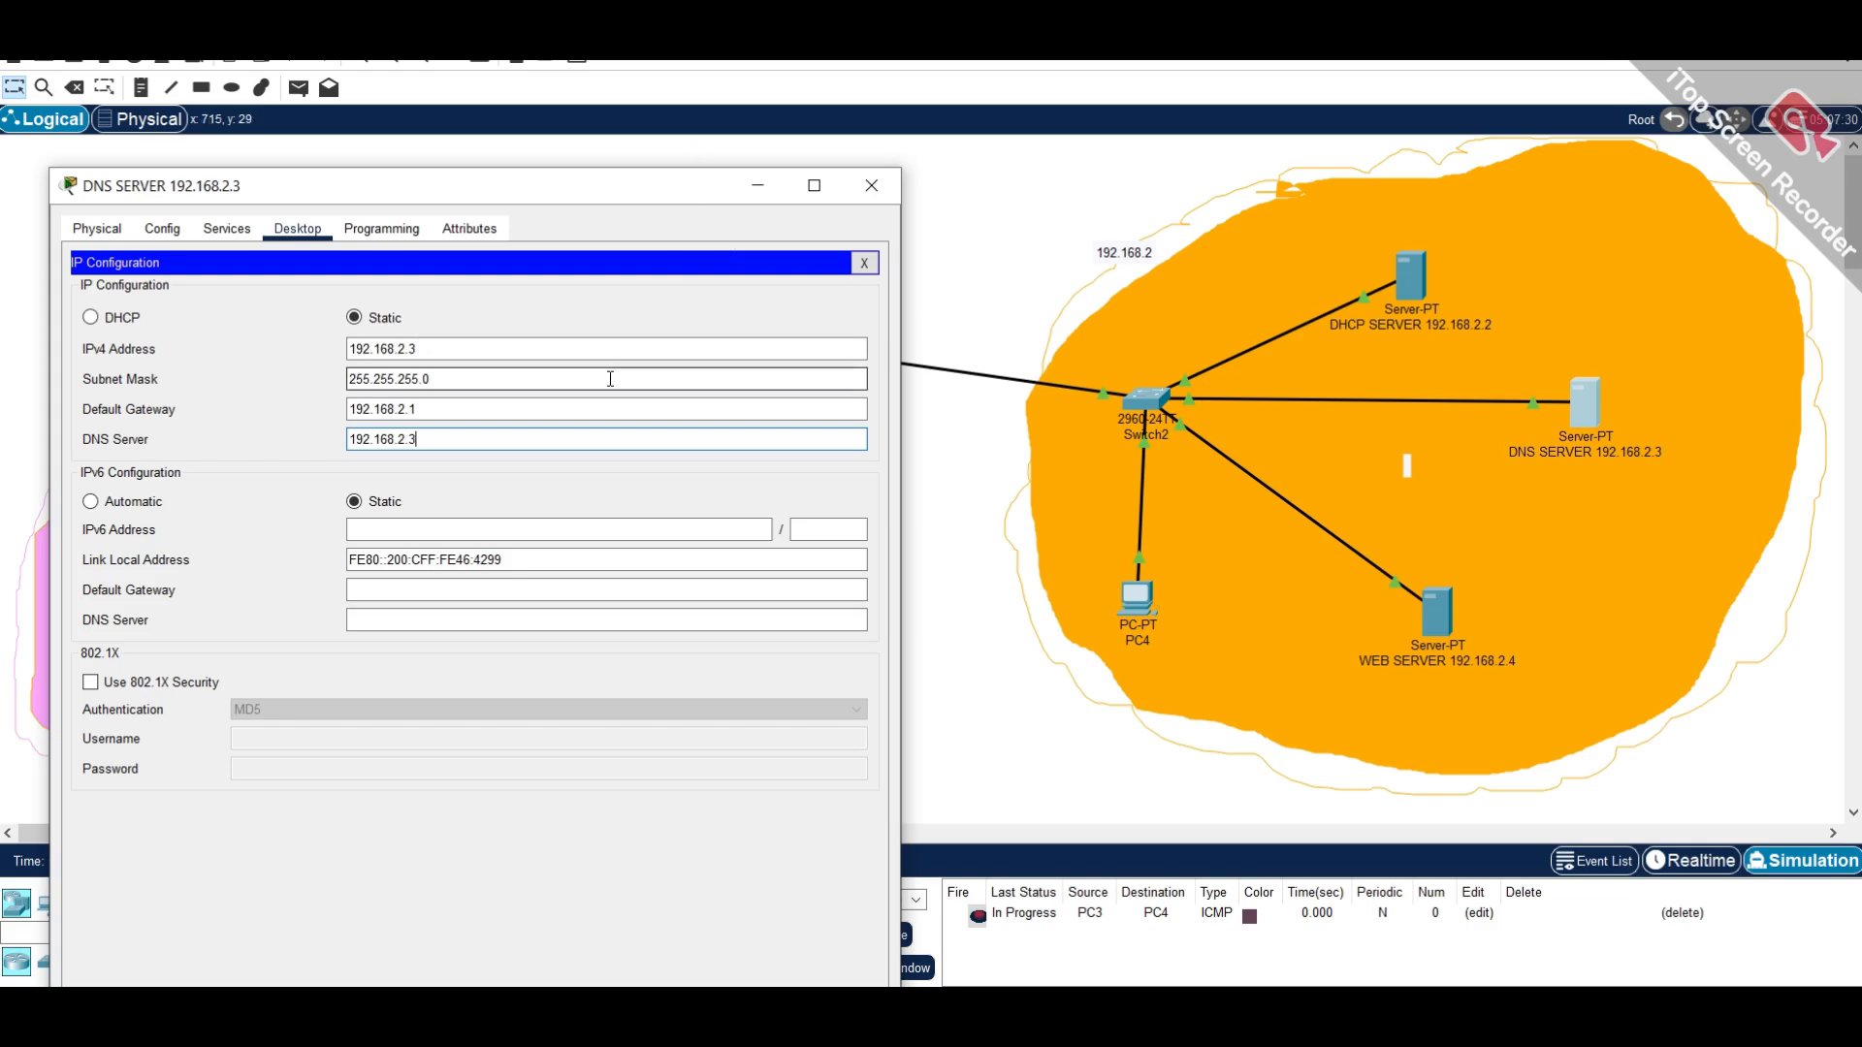
left_click(871, 186)
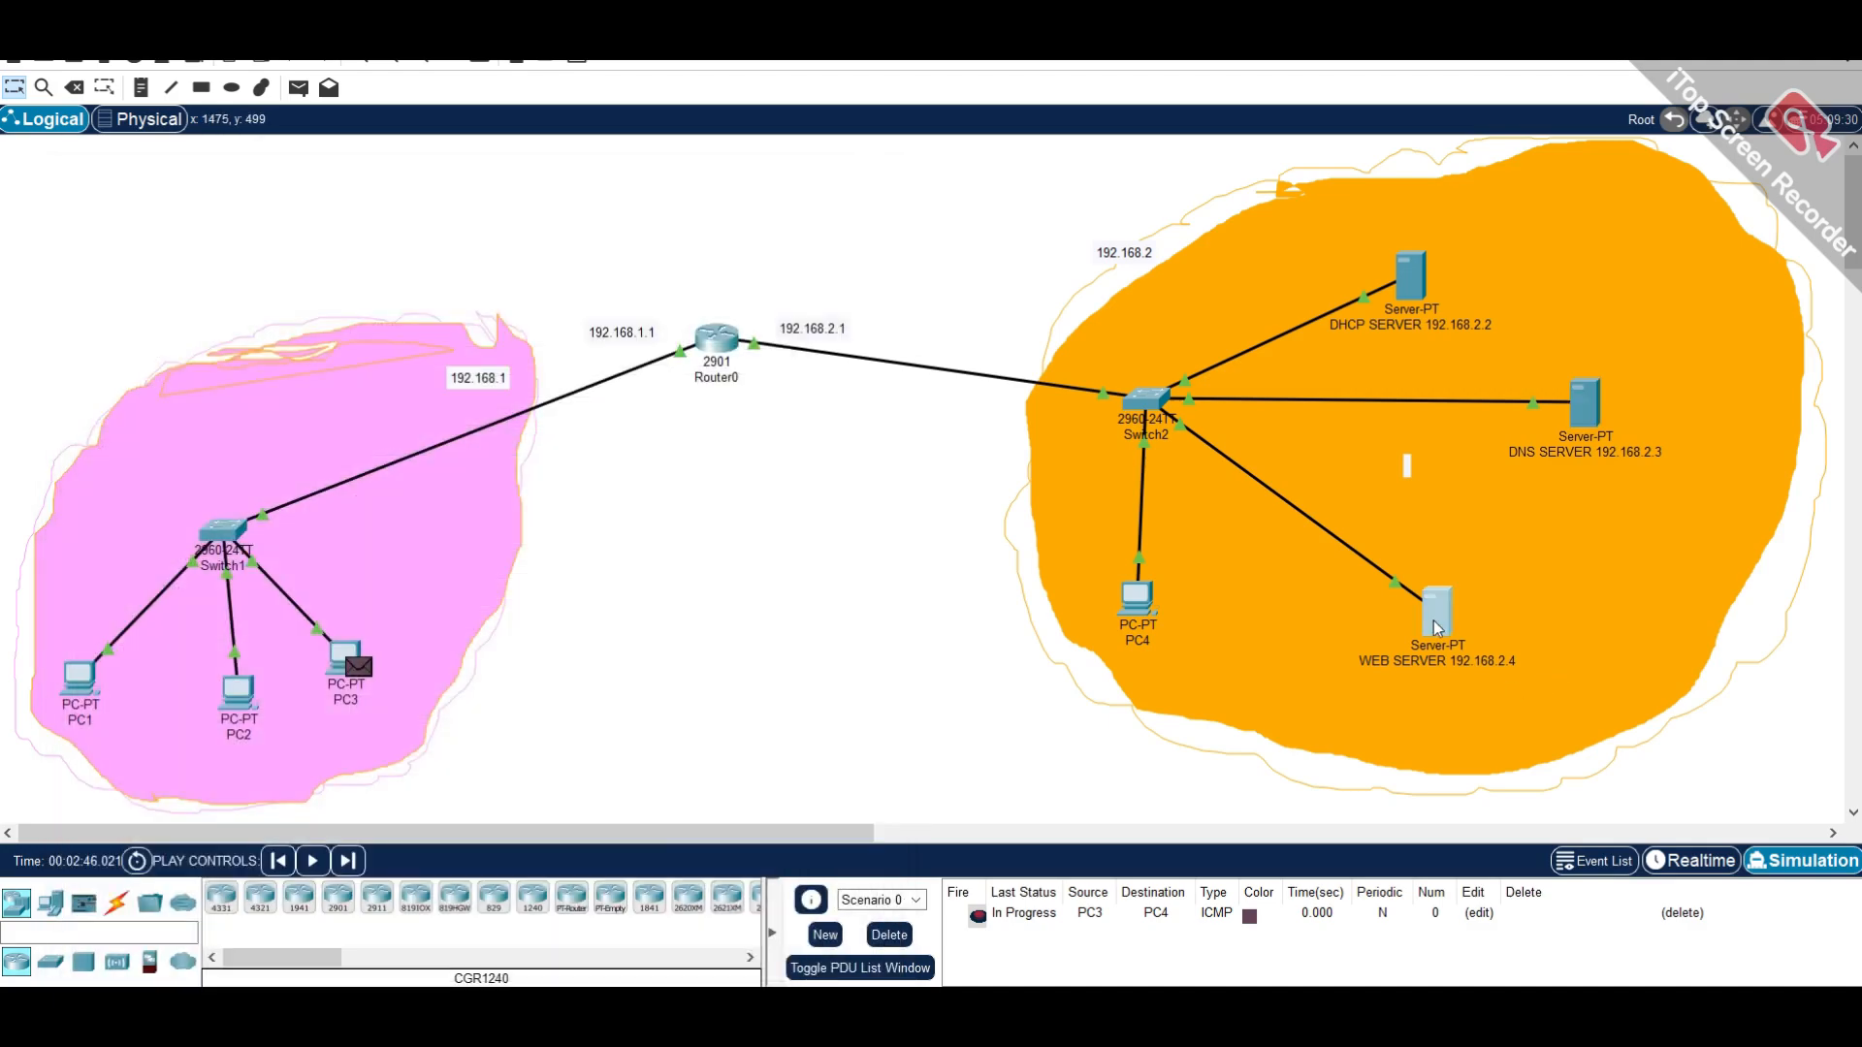
- Assign WEB SERVER 192.168.2.4 the static IPv4 address 192.168.2.4 with subnet mask 255.255.255.0
left_click(1437, 618)
left_click(841, 187)
left_click(898, 186)
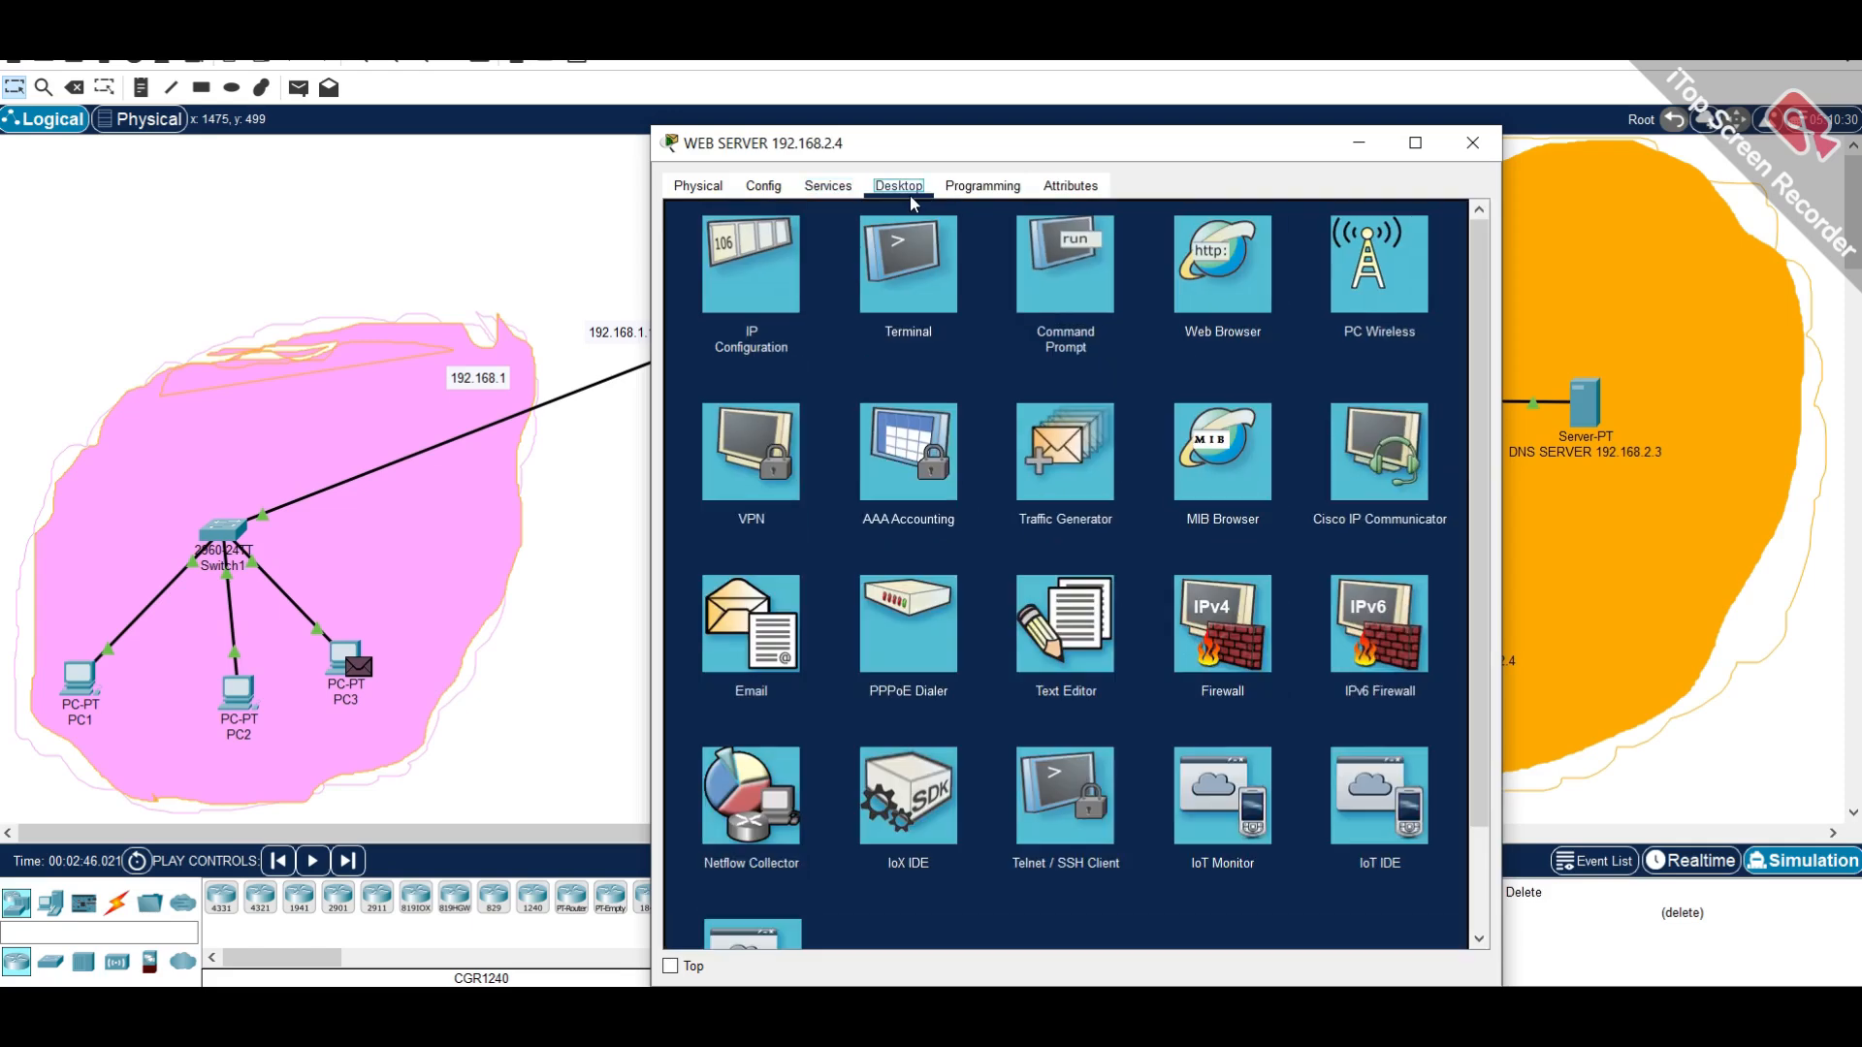
left_click(752, 276)
left_click_drag(1067, 144, 527, 116)
left_click(504, 278)
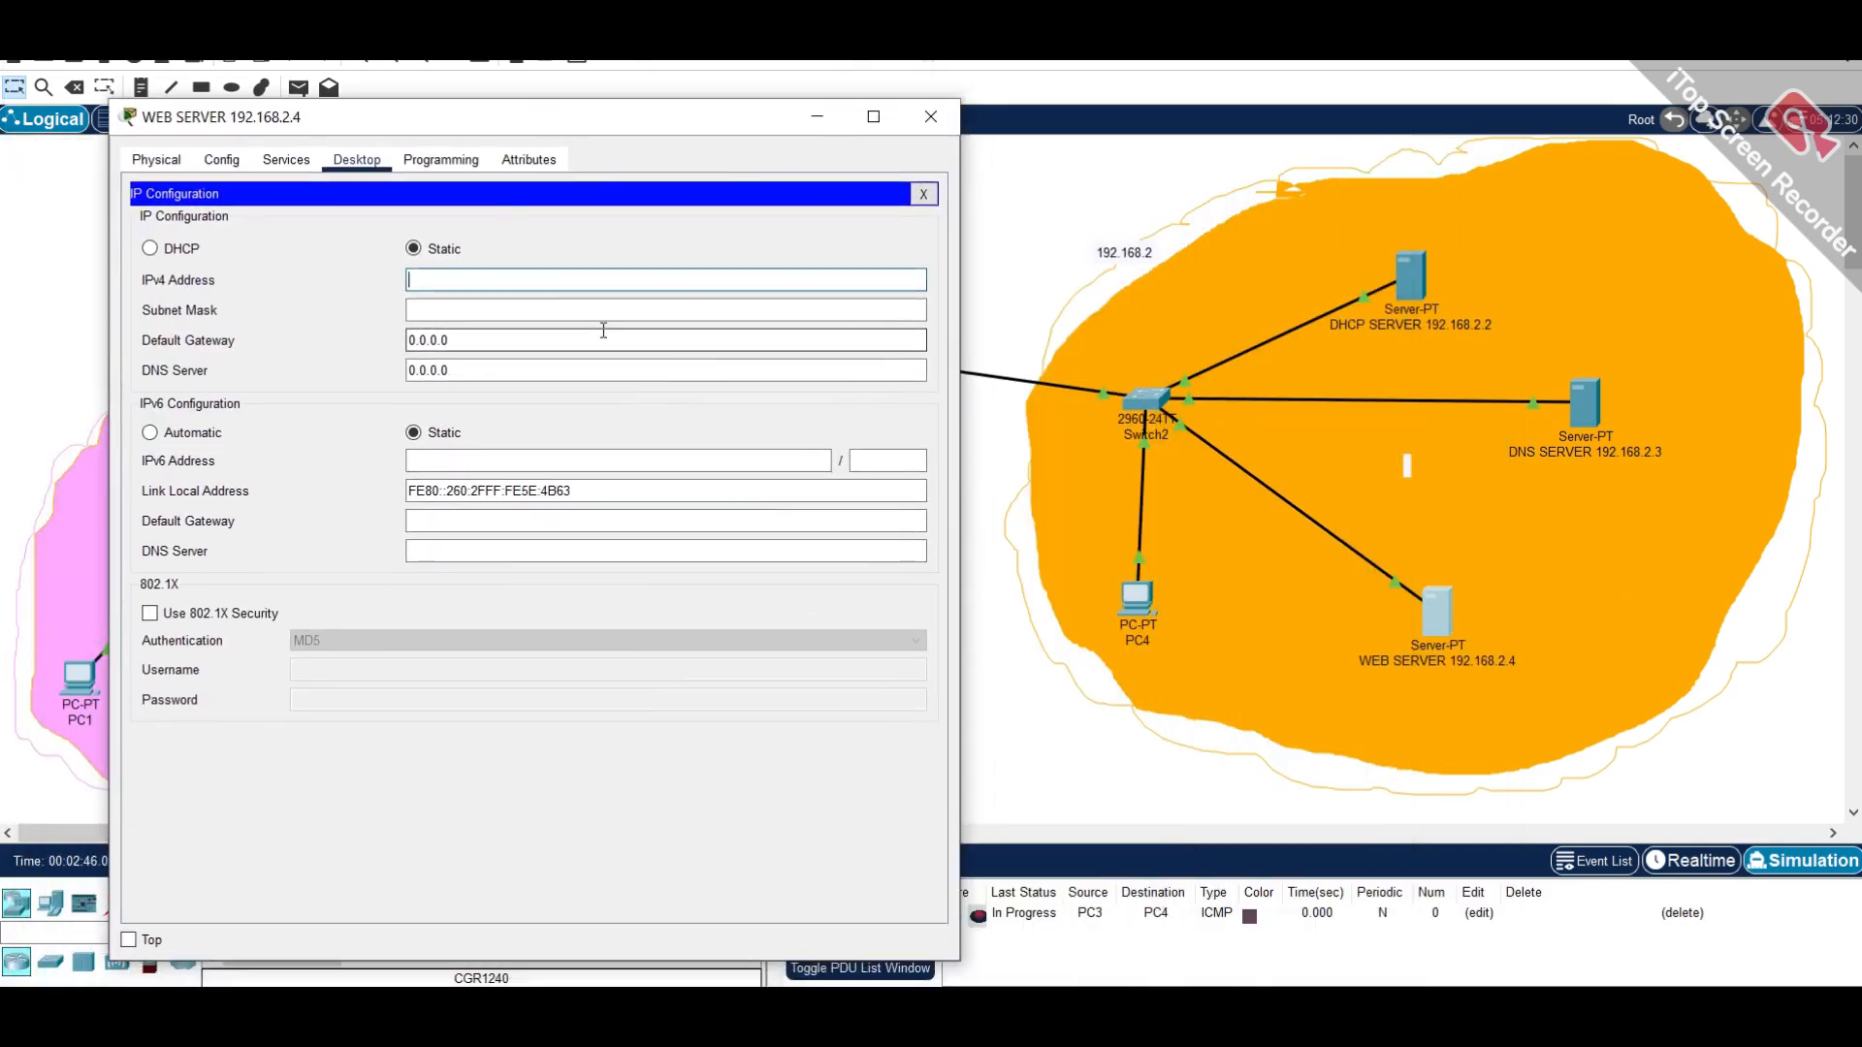
type("192.168.2.4")
left_click(557, 321)
key("Tab")
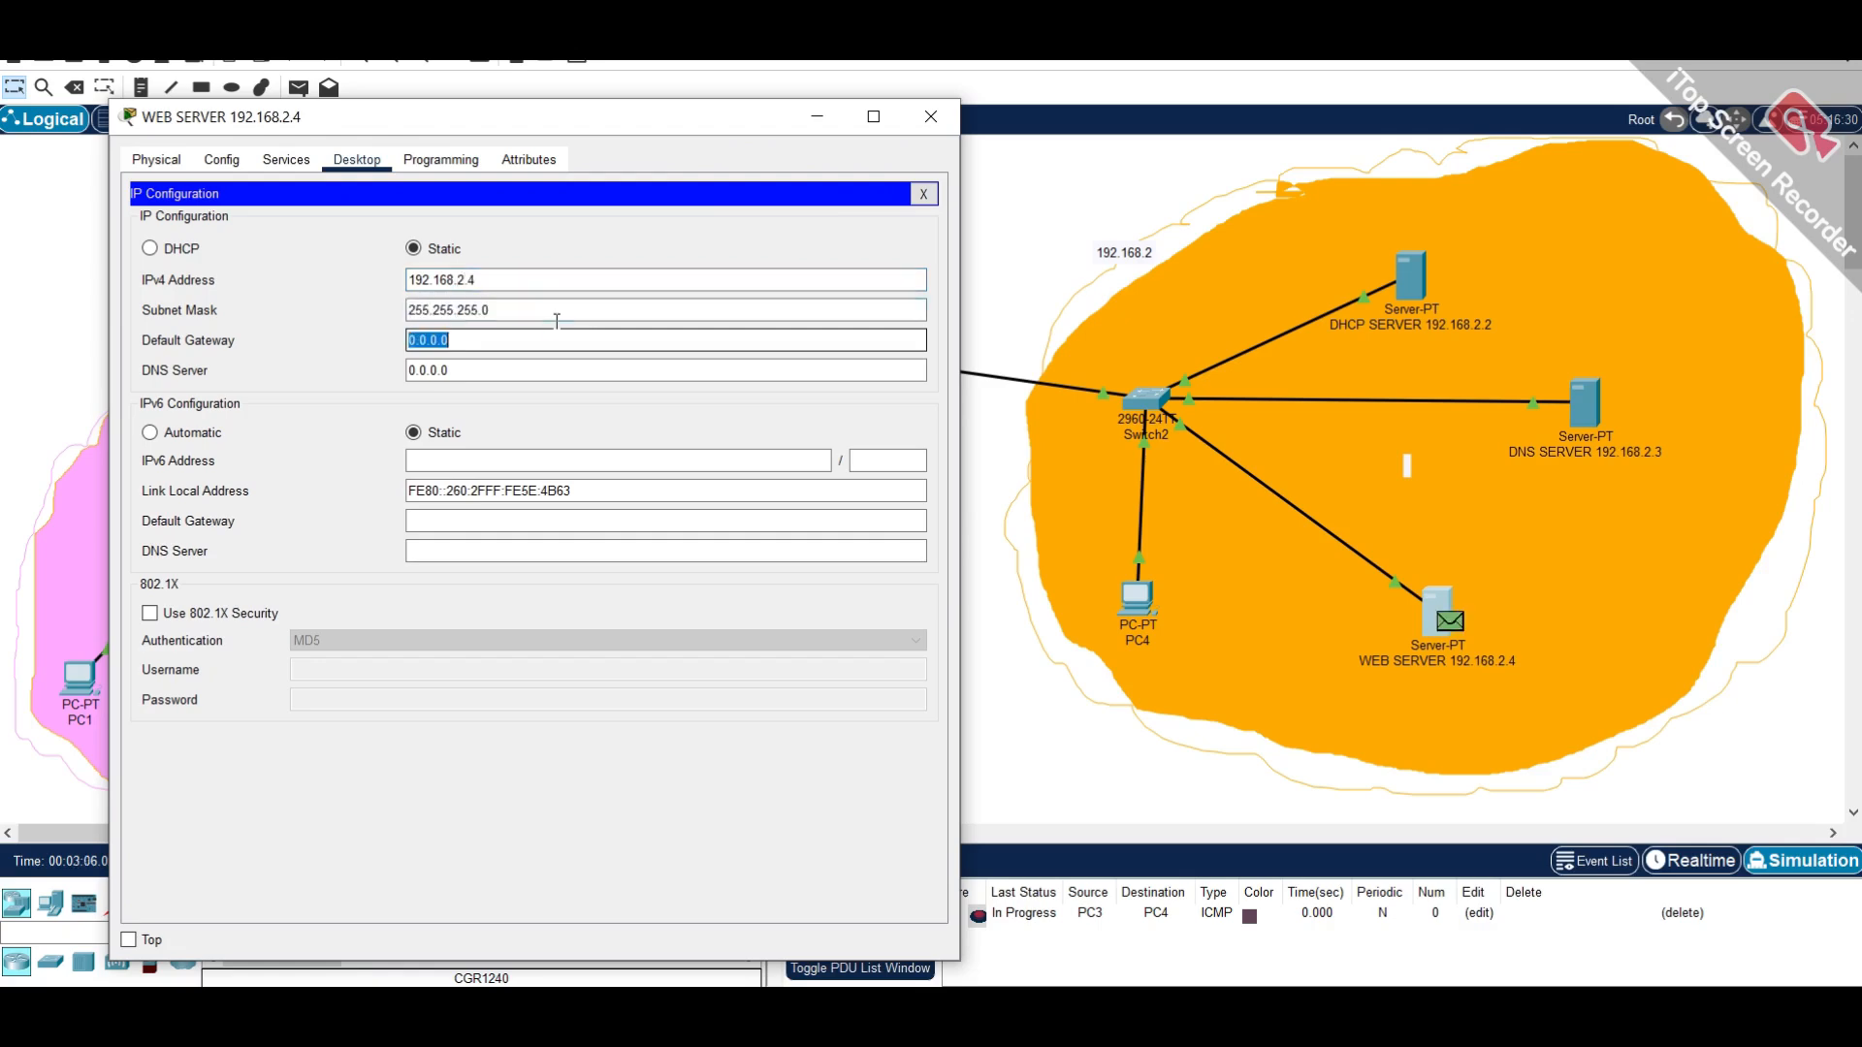
- Set the web server's default gateway to 192.168.2.1 and its DNS server address to 192.168.2.3
type("192.168.2.1")
left_click_drag(558, 138, 605, 136)
key("Tab")
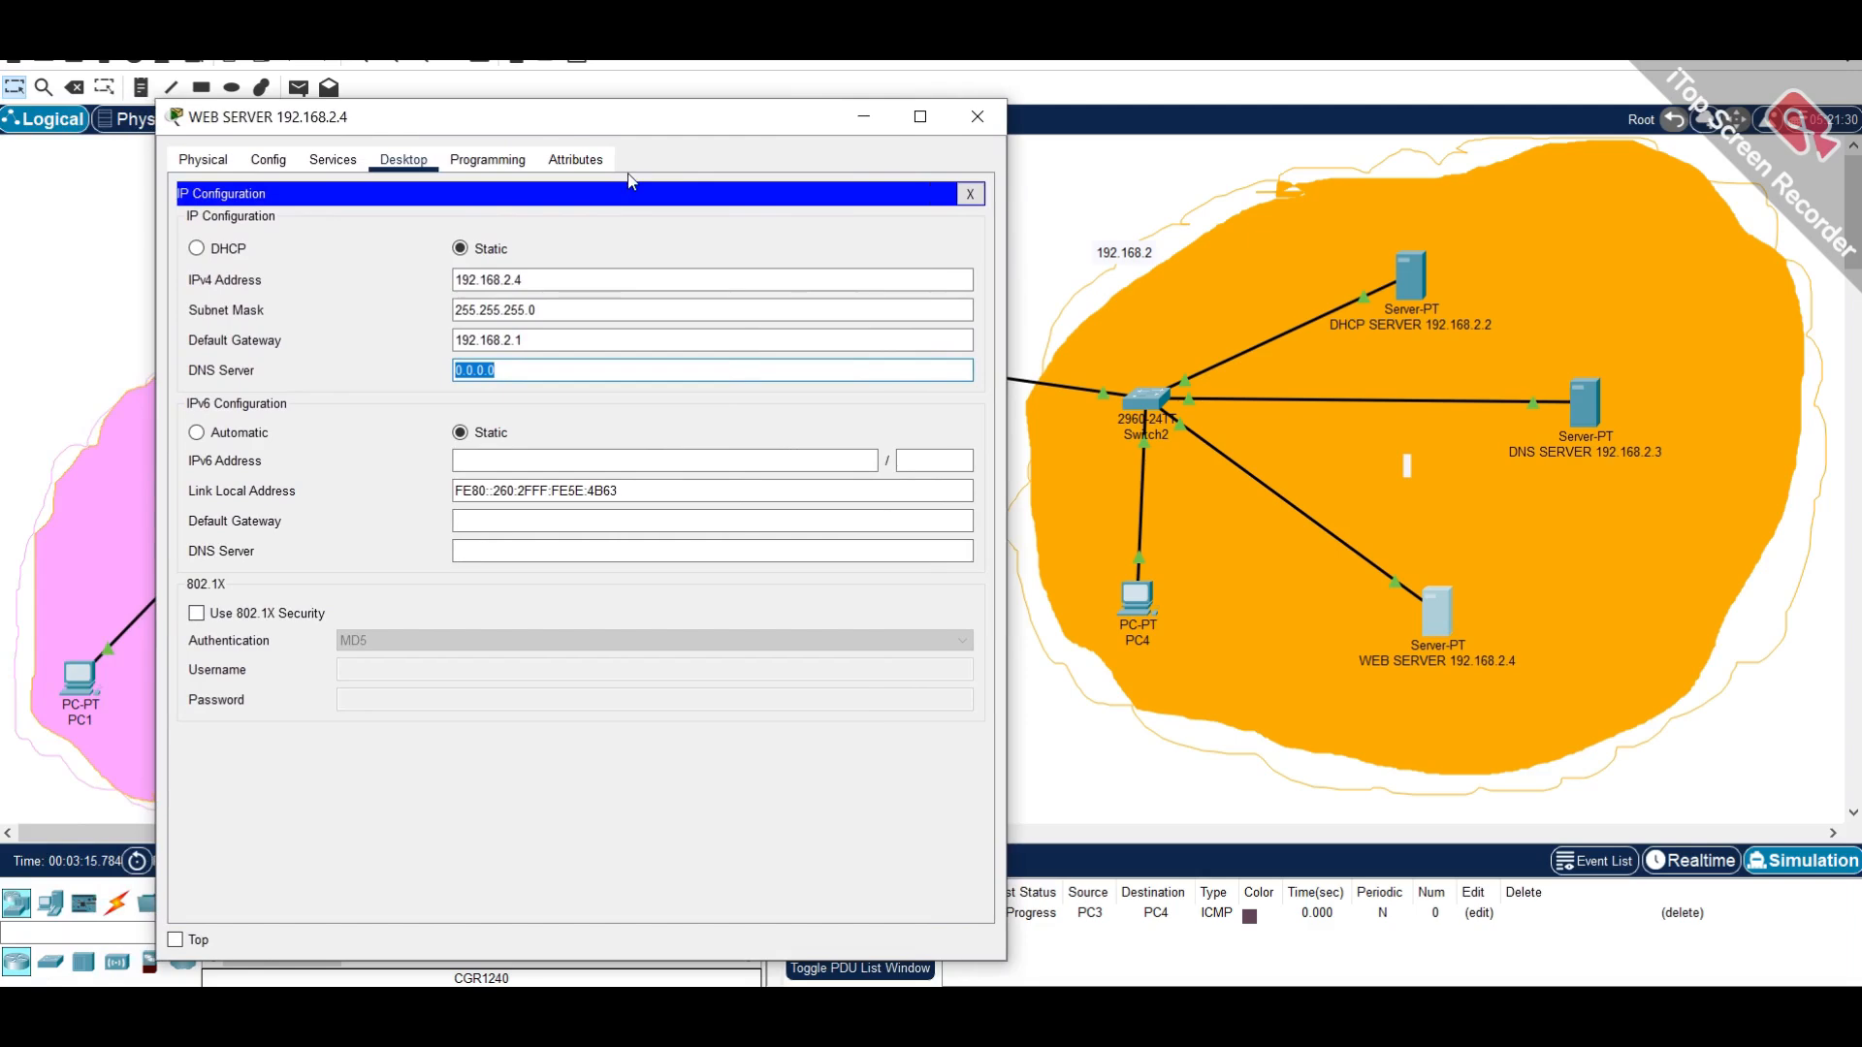
type("192.168.2.1")
key("BackSpace")
type("3")
left_click(334, 161)
left_click(401, 161)
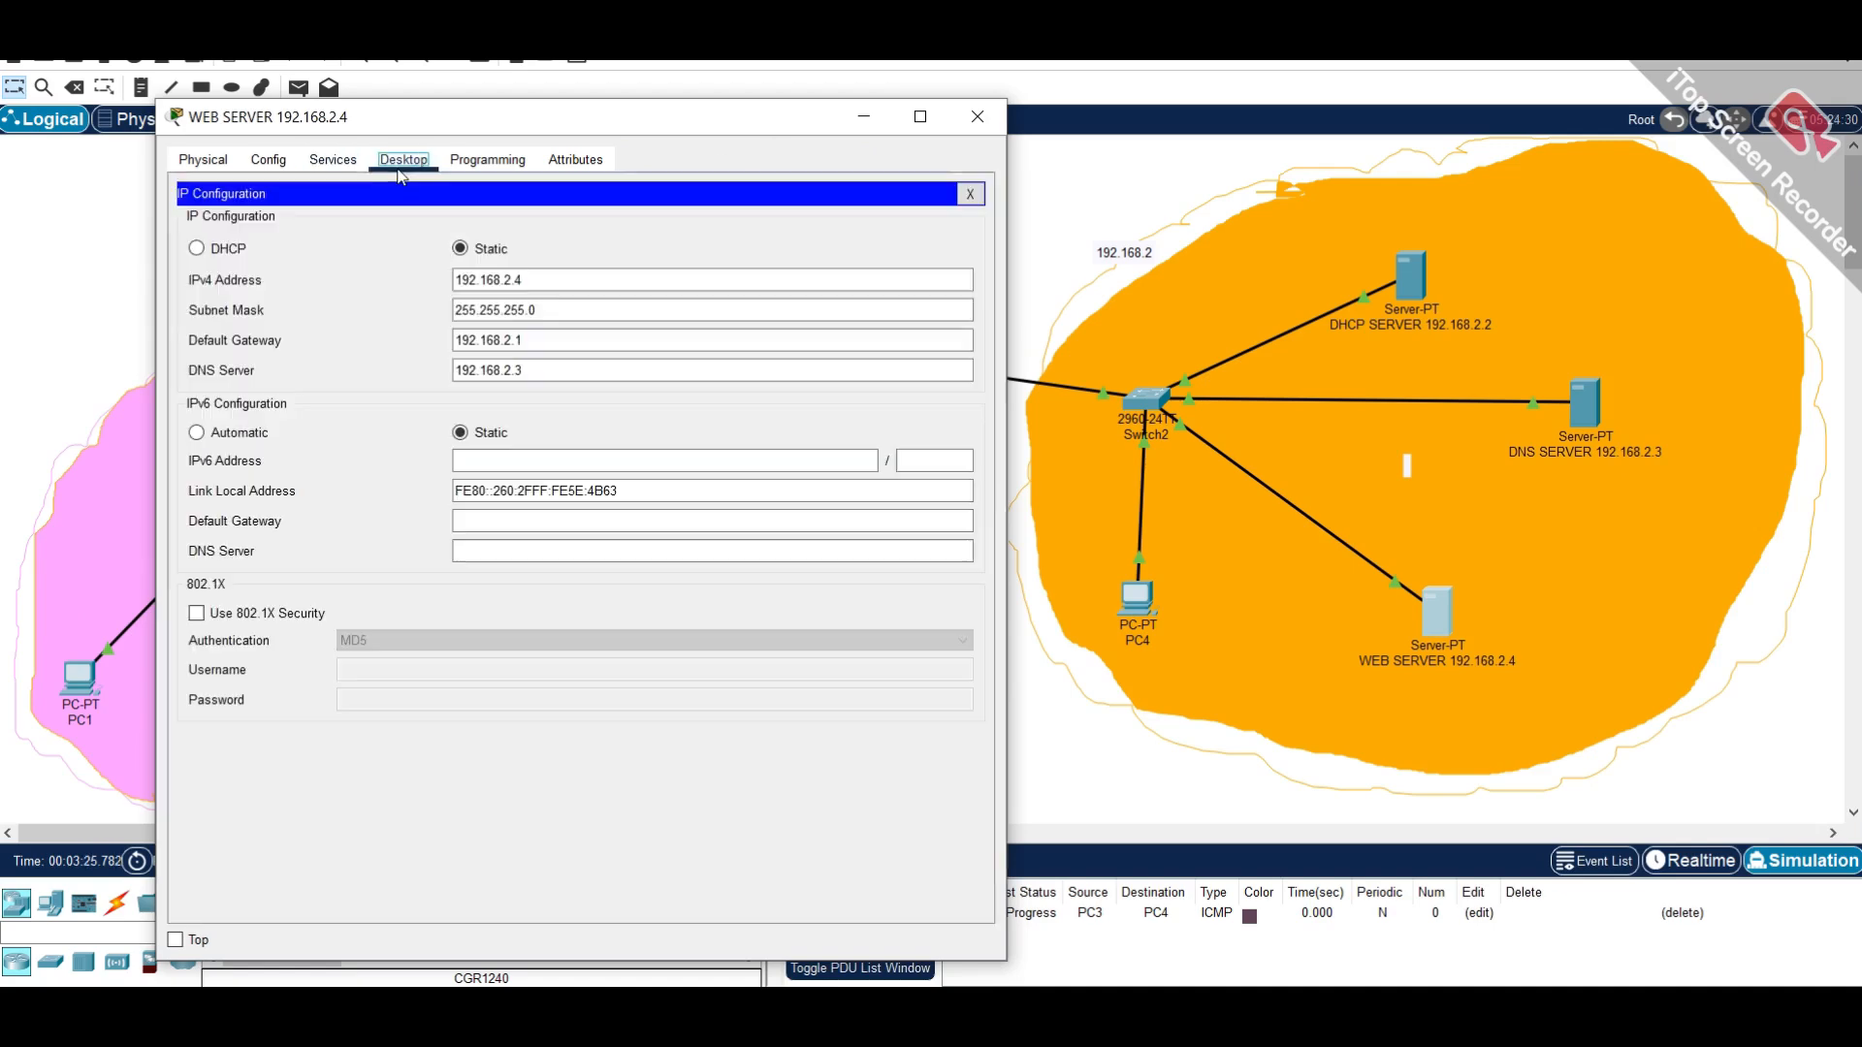
left_click(475, 161)
left_click(402, 161)
left_click(334, 161)
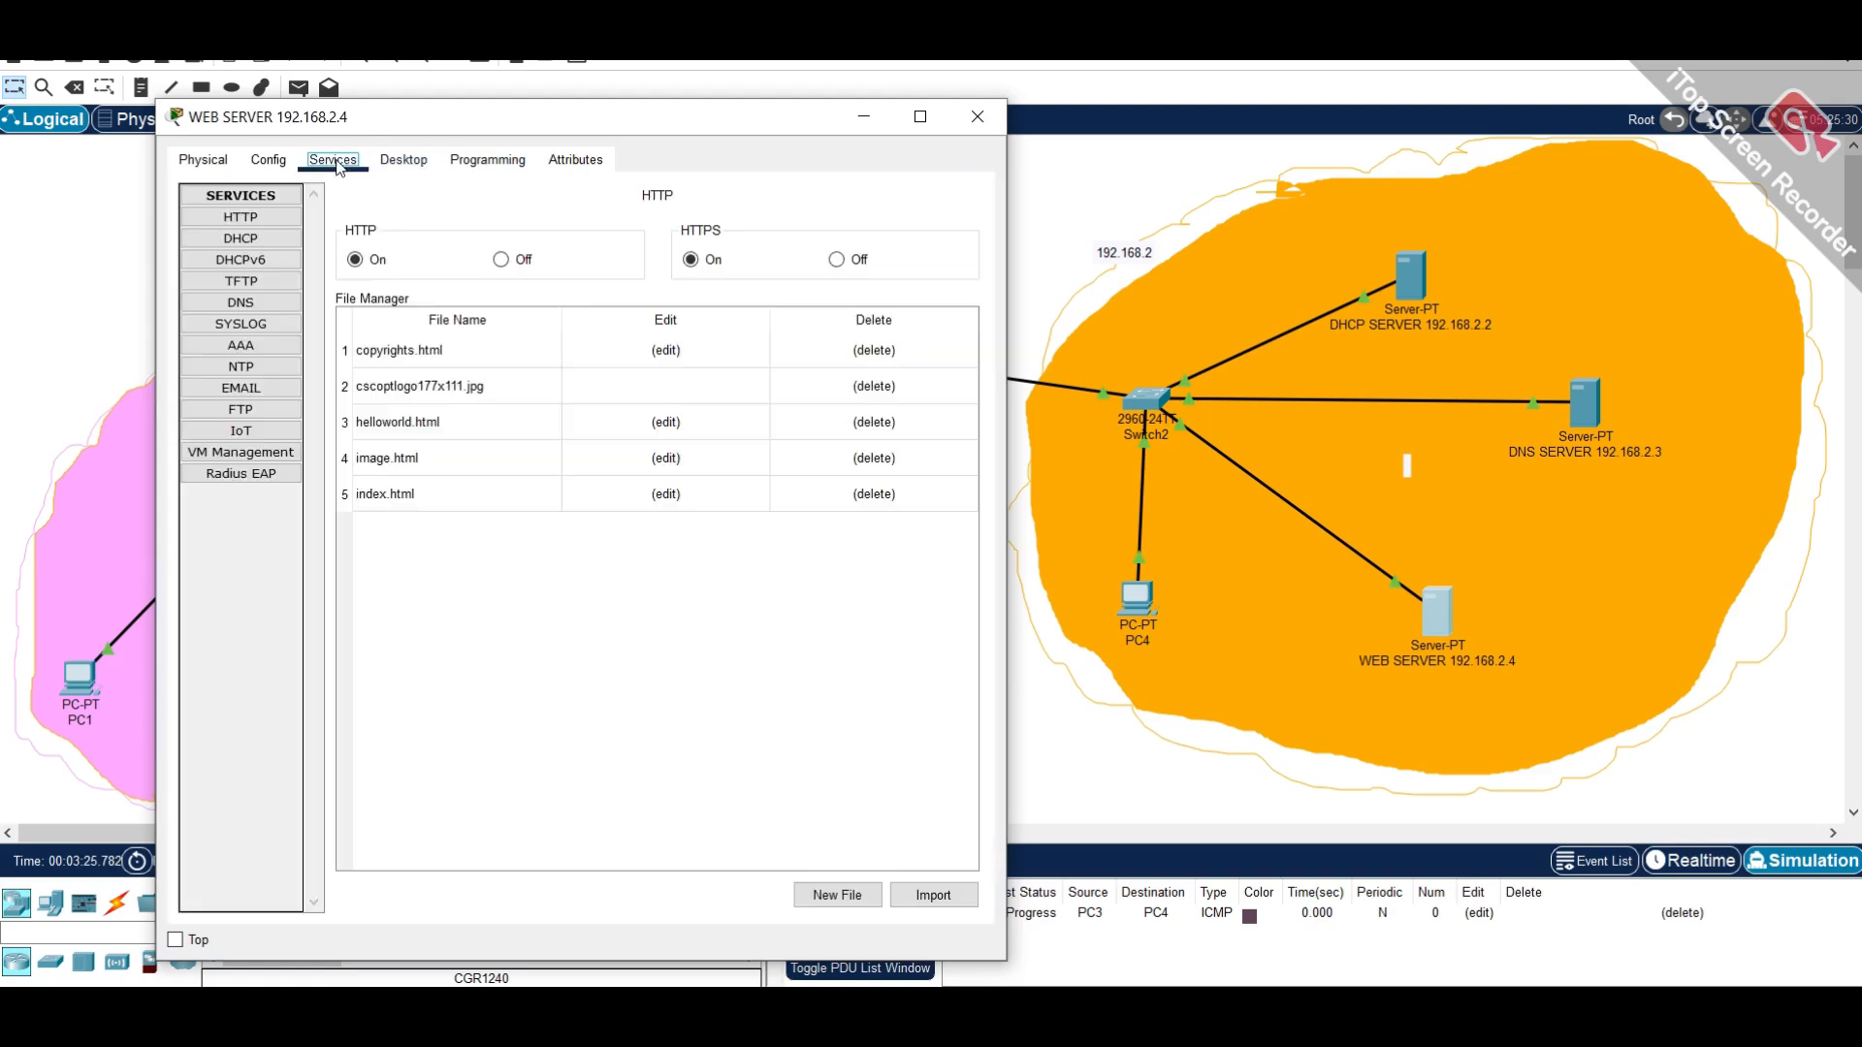
left_click(269, 161)
left_click(204, 161)
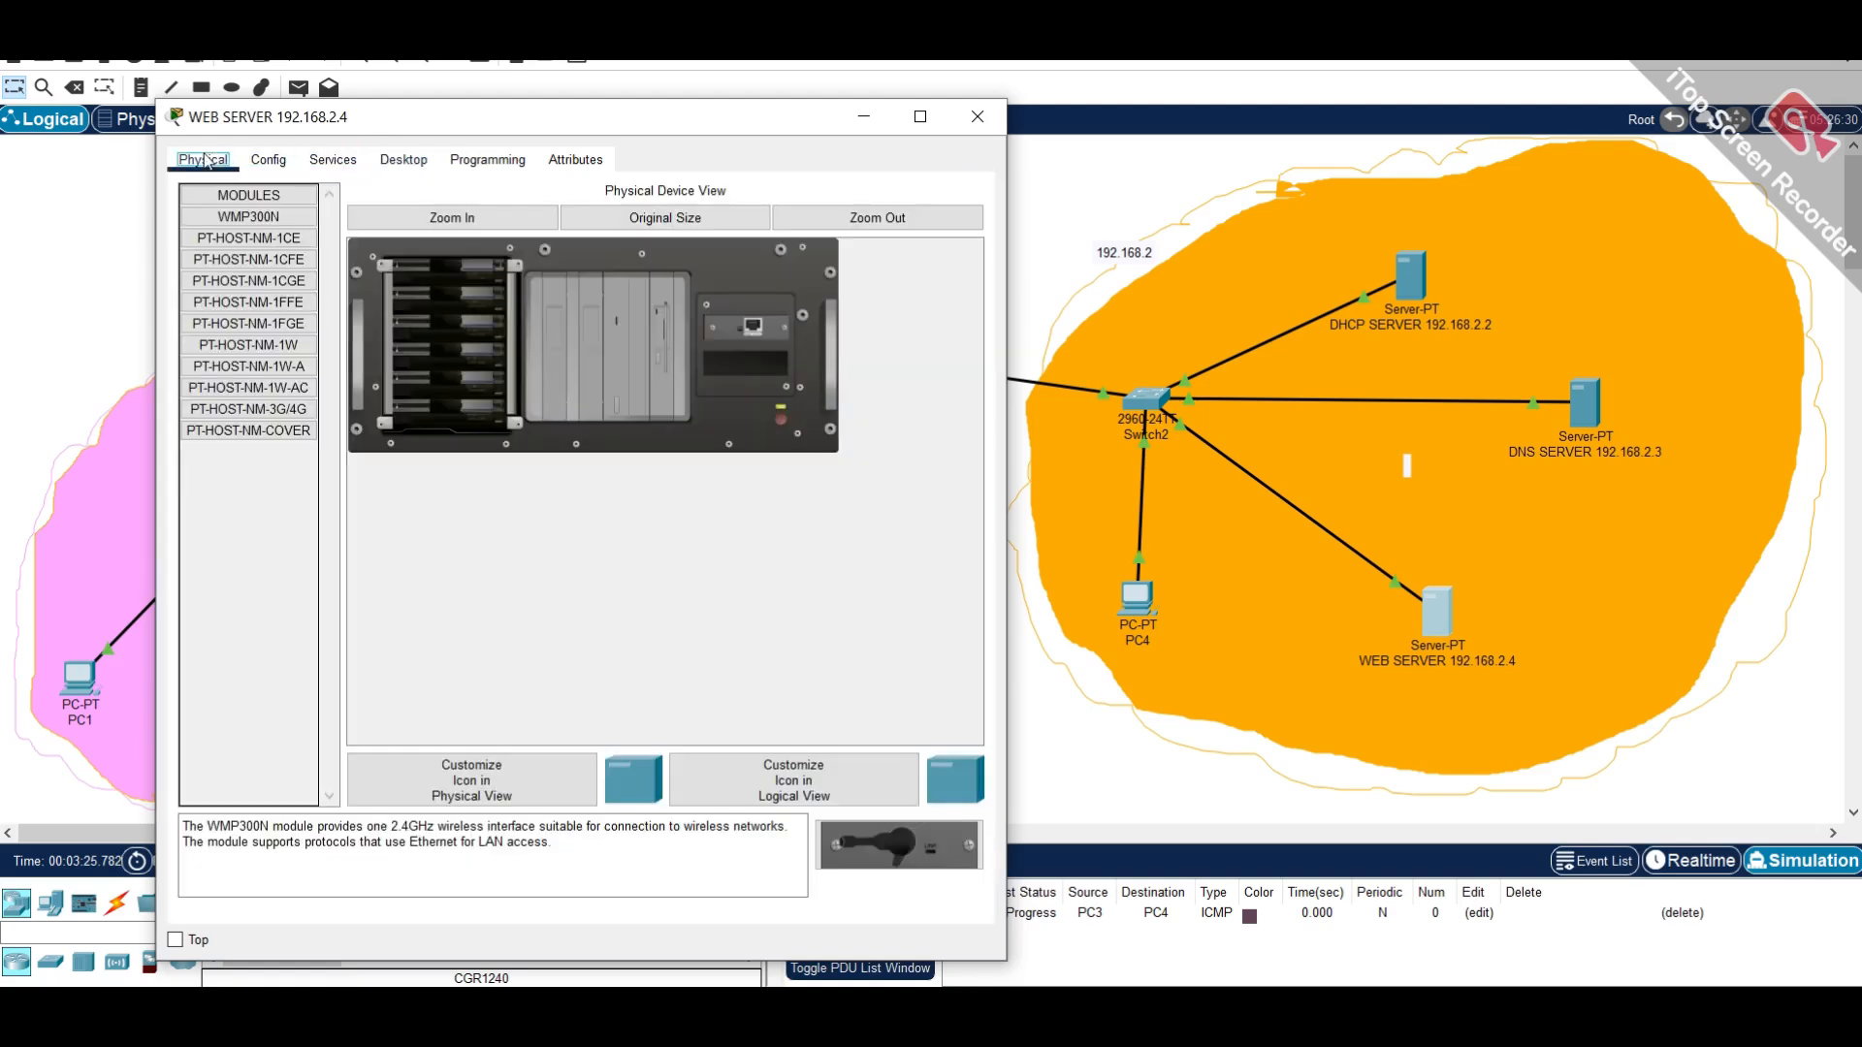
left_click(402, 161)
key("Right")
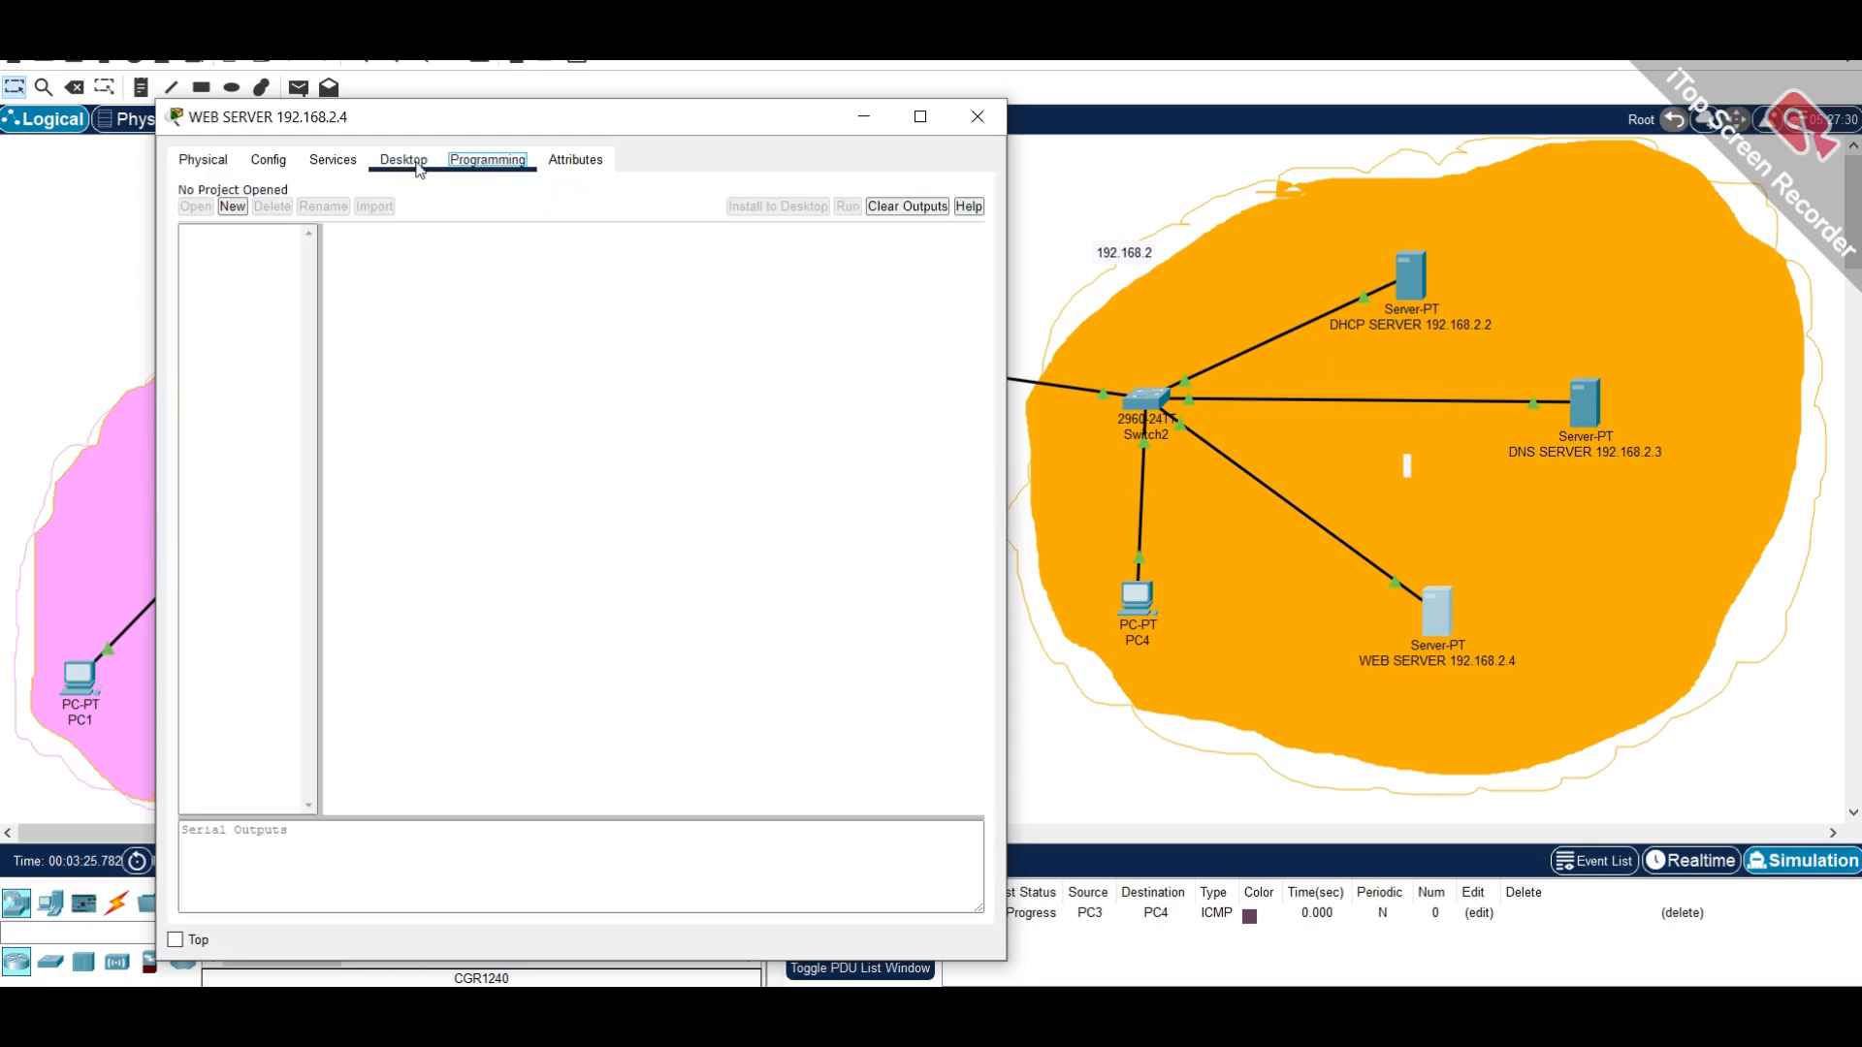
- Run ipconfig /all in the web server's command prompt and check its IPv4 address
left_click(418, 165)
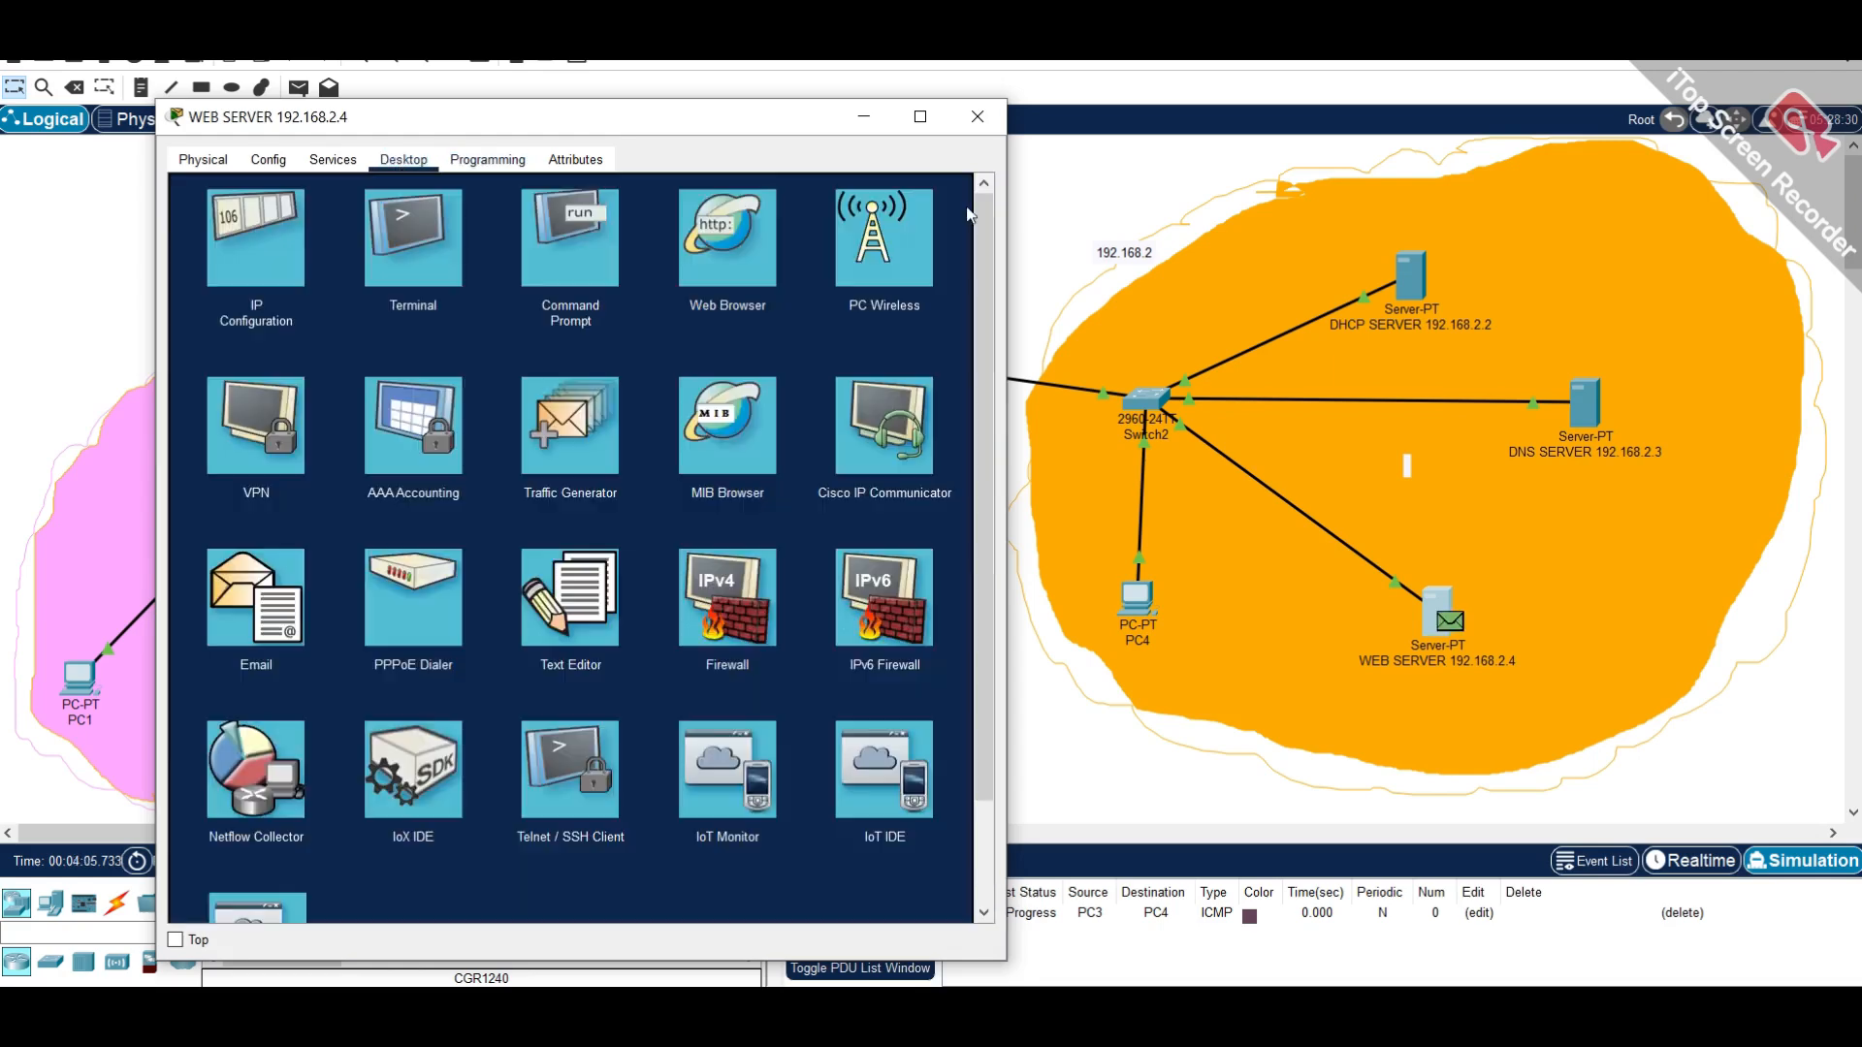
left_click(570, 242)
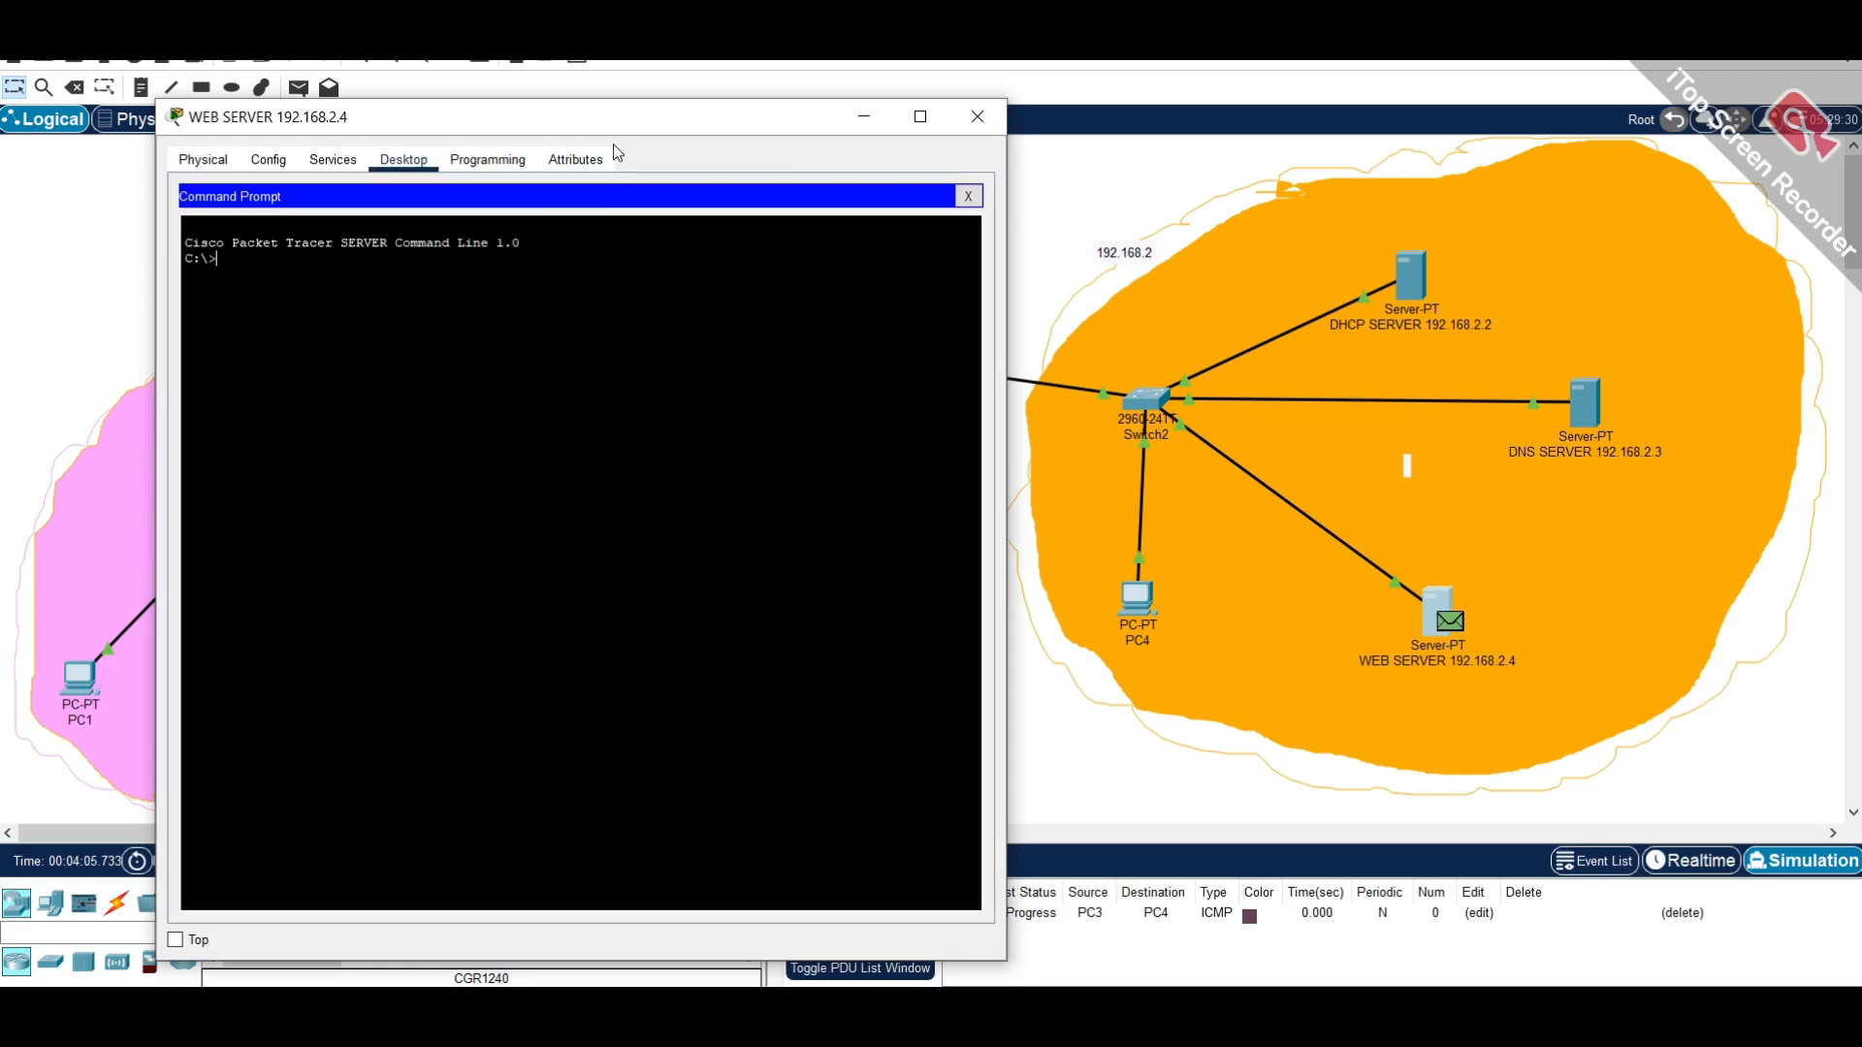
left_click_drag(613, 118, 489, 274)
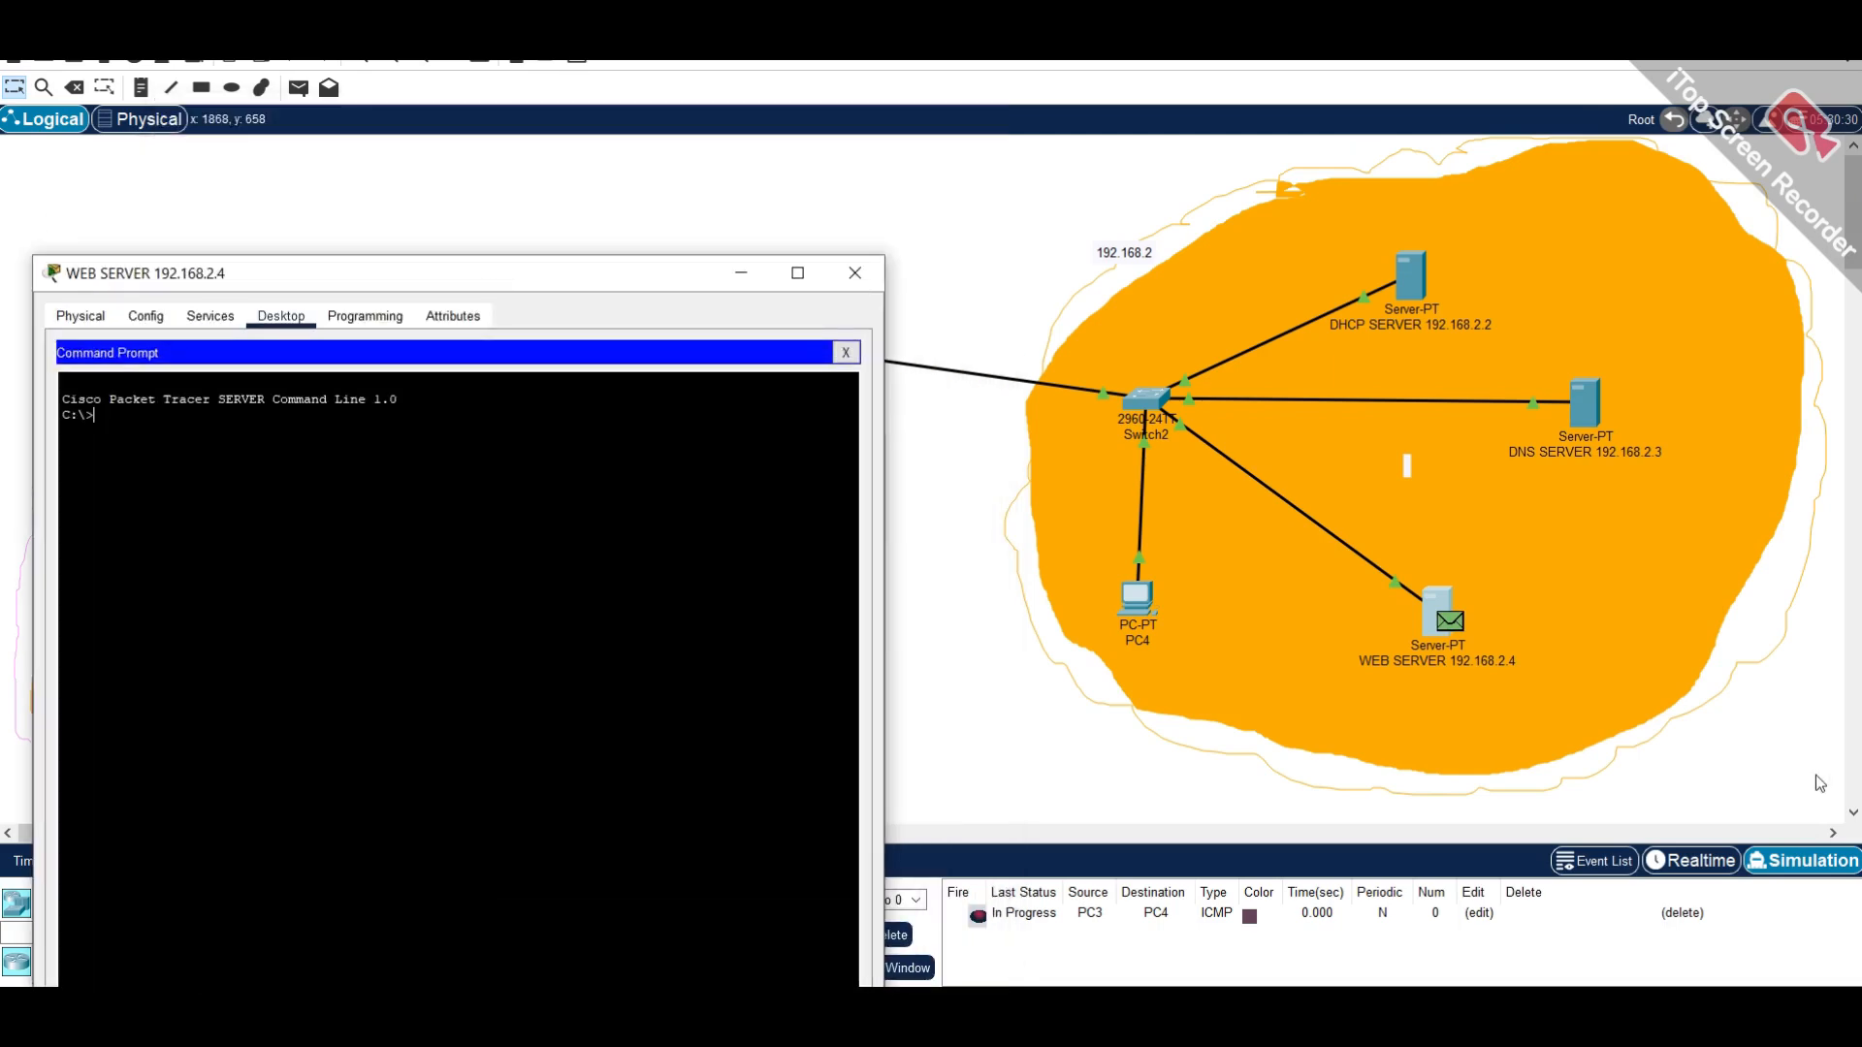
type("ipconfigl")
key("BackSpace")
type("/all")
key("Return")
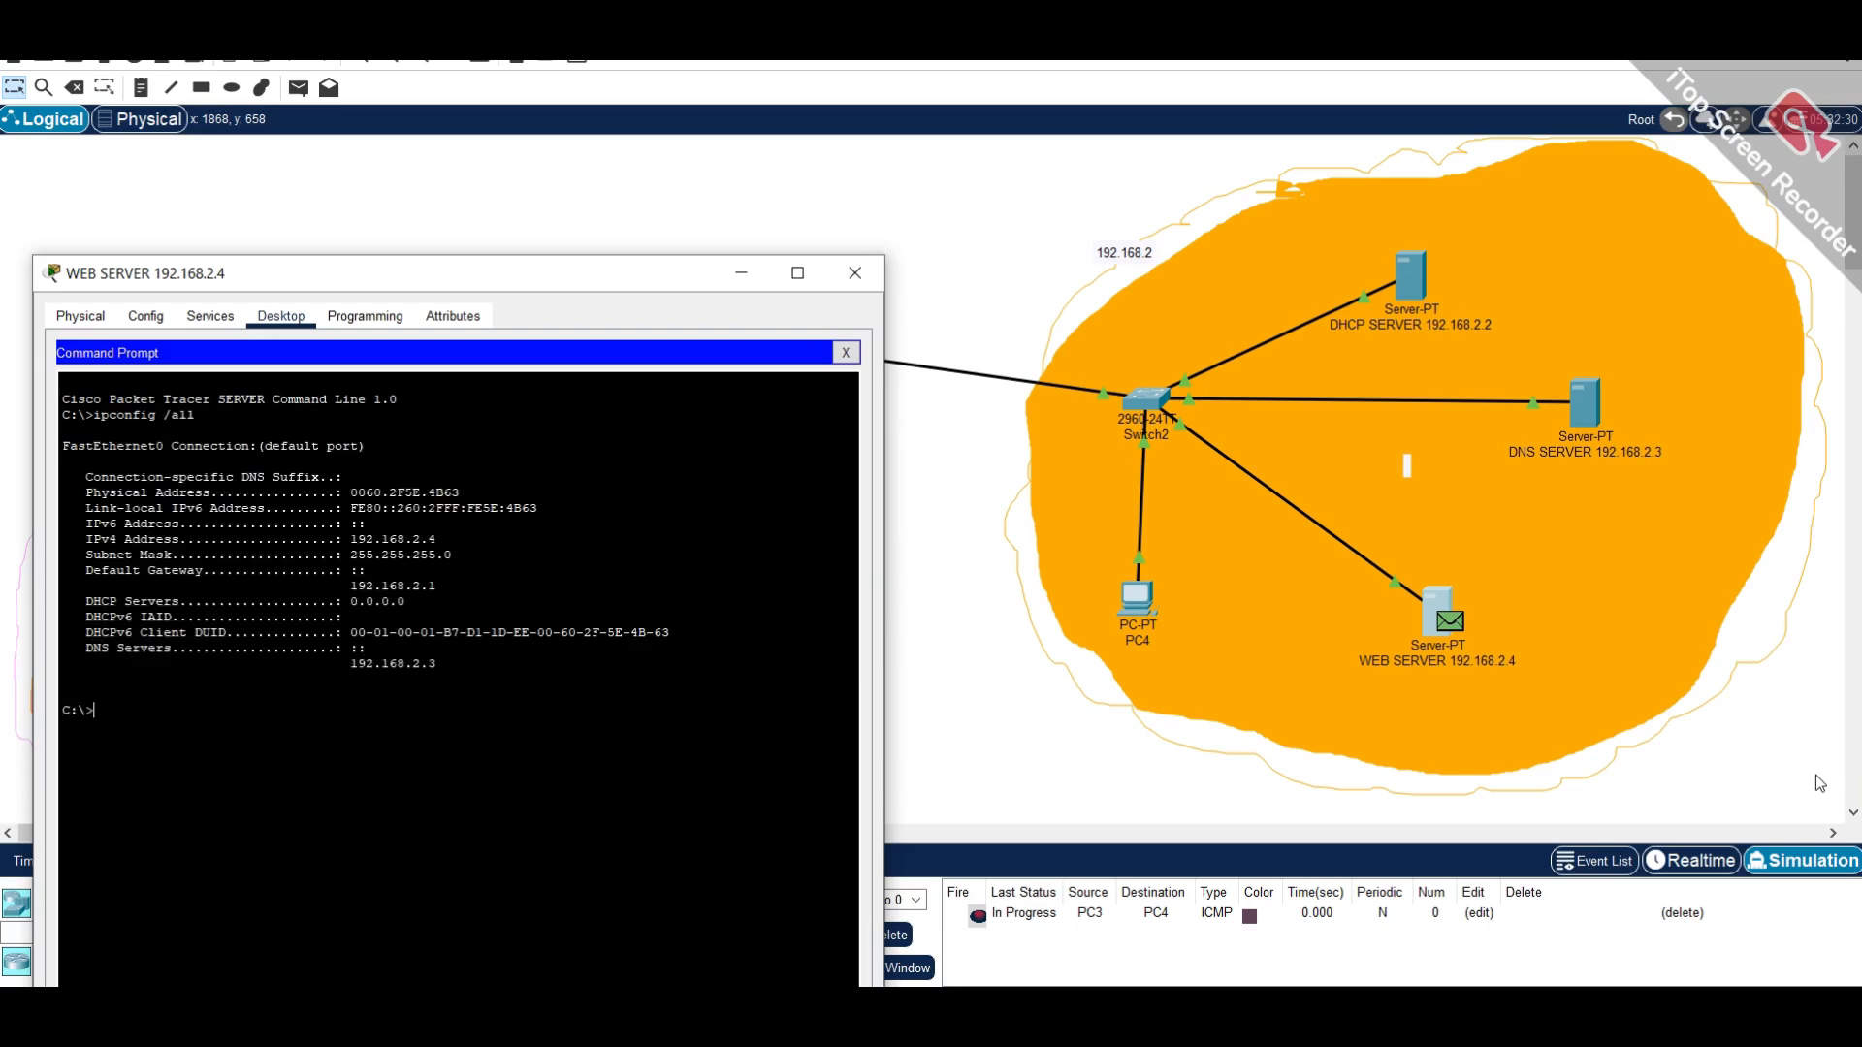
double_click(386, 537)
triple_click(379, 524)
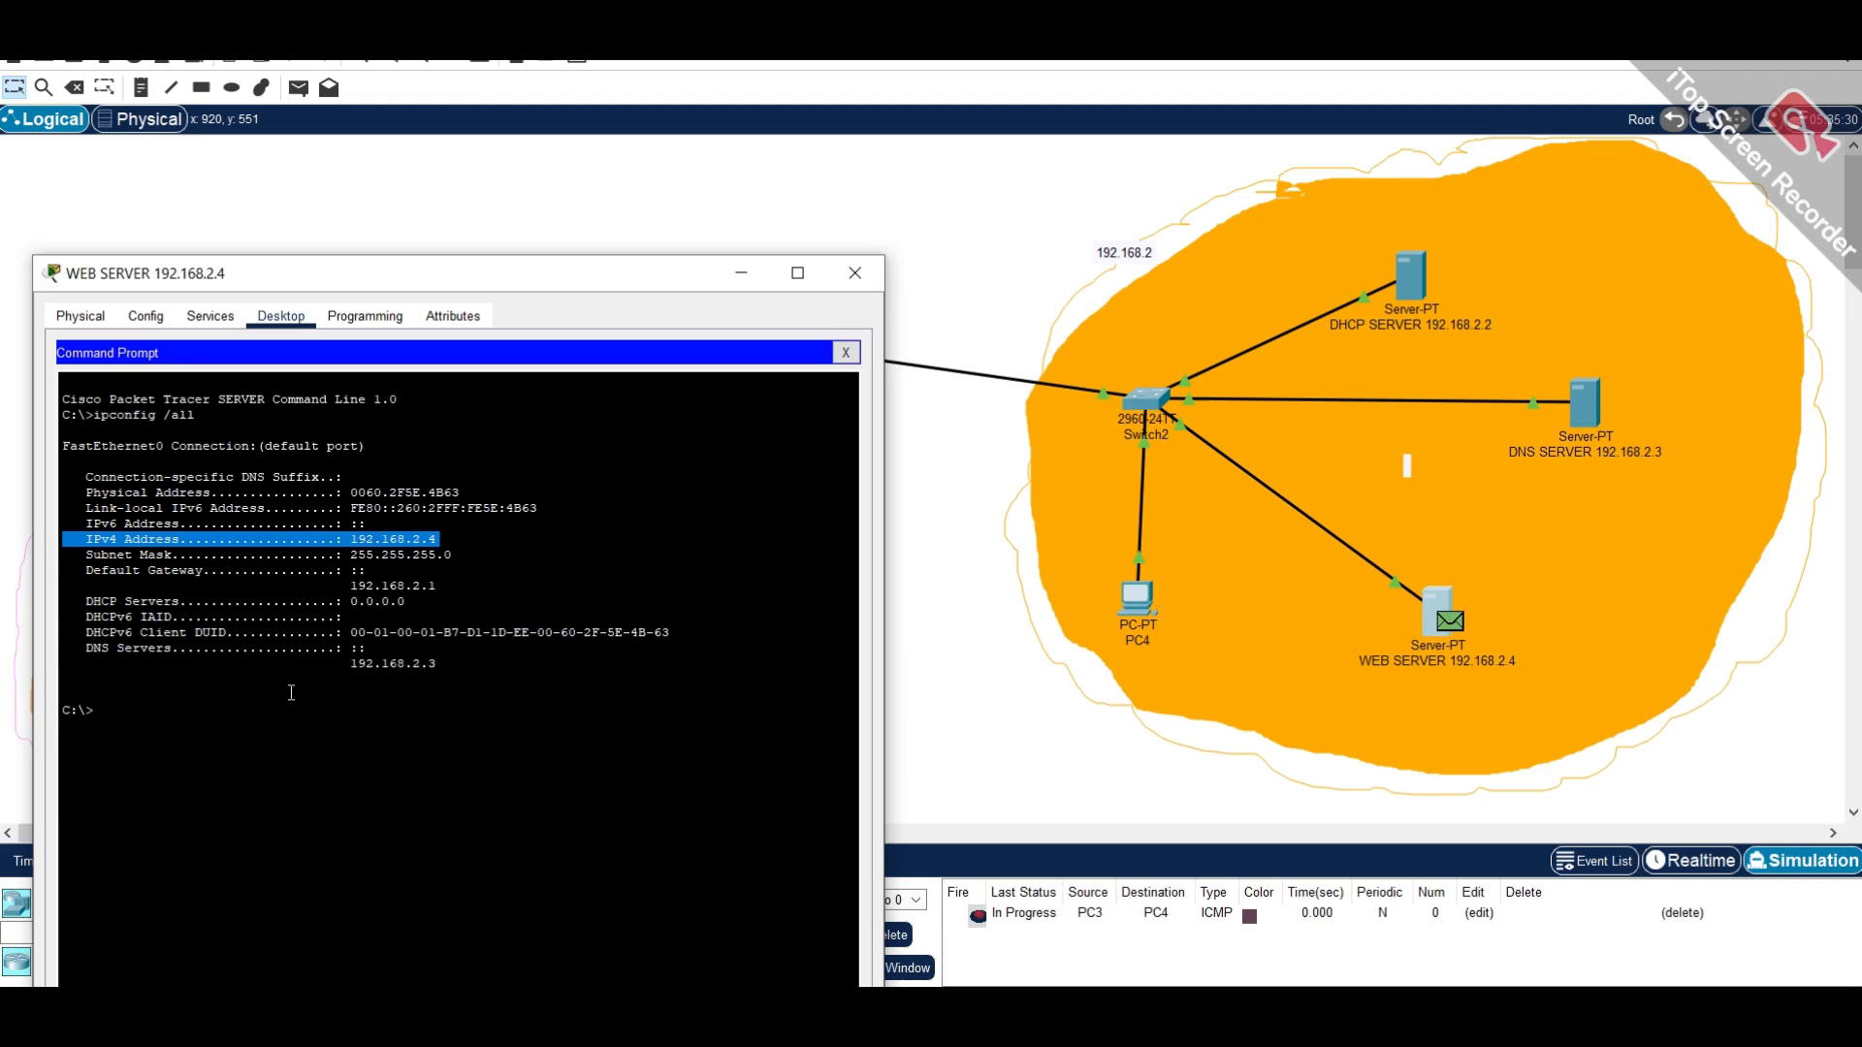
- Try to ping the DNS server continuously from the web server with ping 192.168.2.3 -t
left_click(276, 734)
type("p")
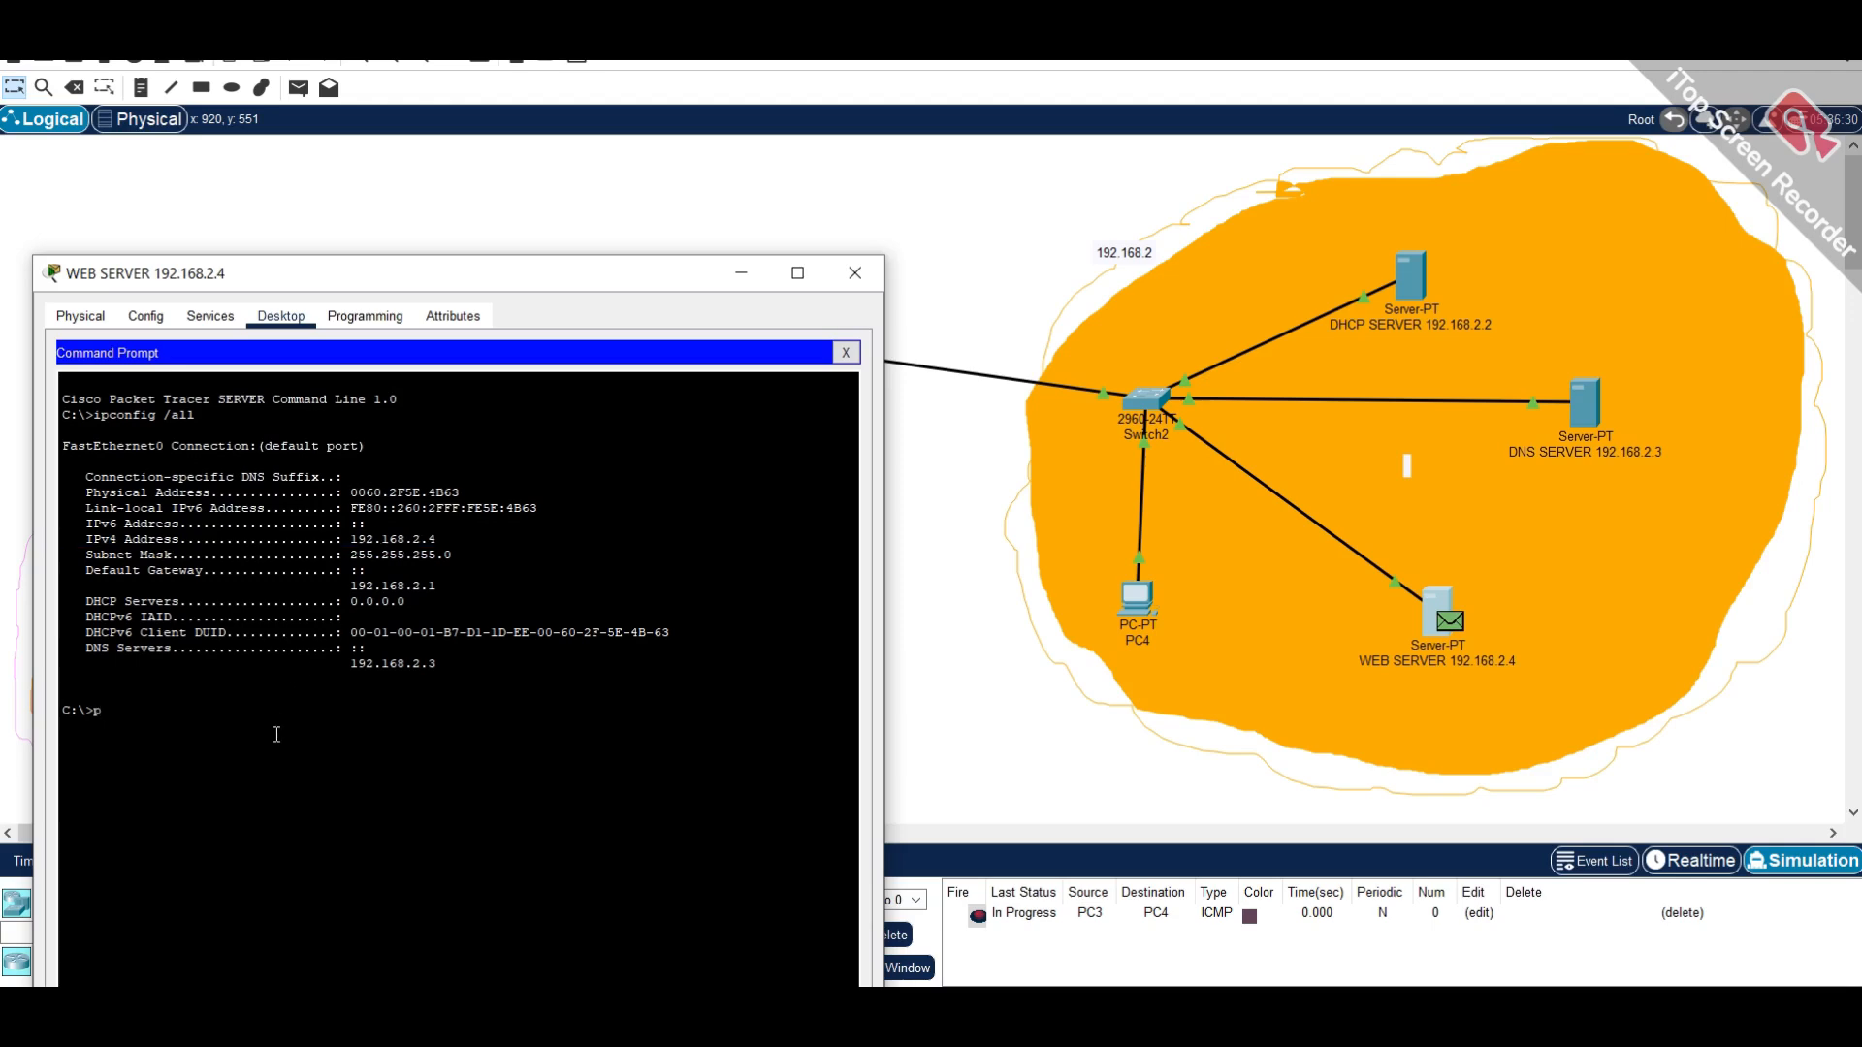
type("ing 192.168.2.3 -t")
key("Return")
- Ping 192.168.2.3 from the web server without the -t option, and close the web server's window
key("Up")
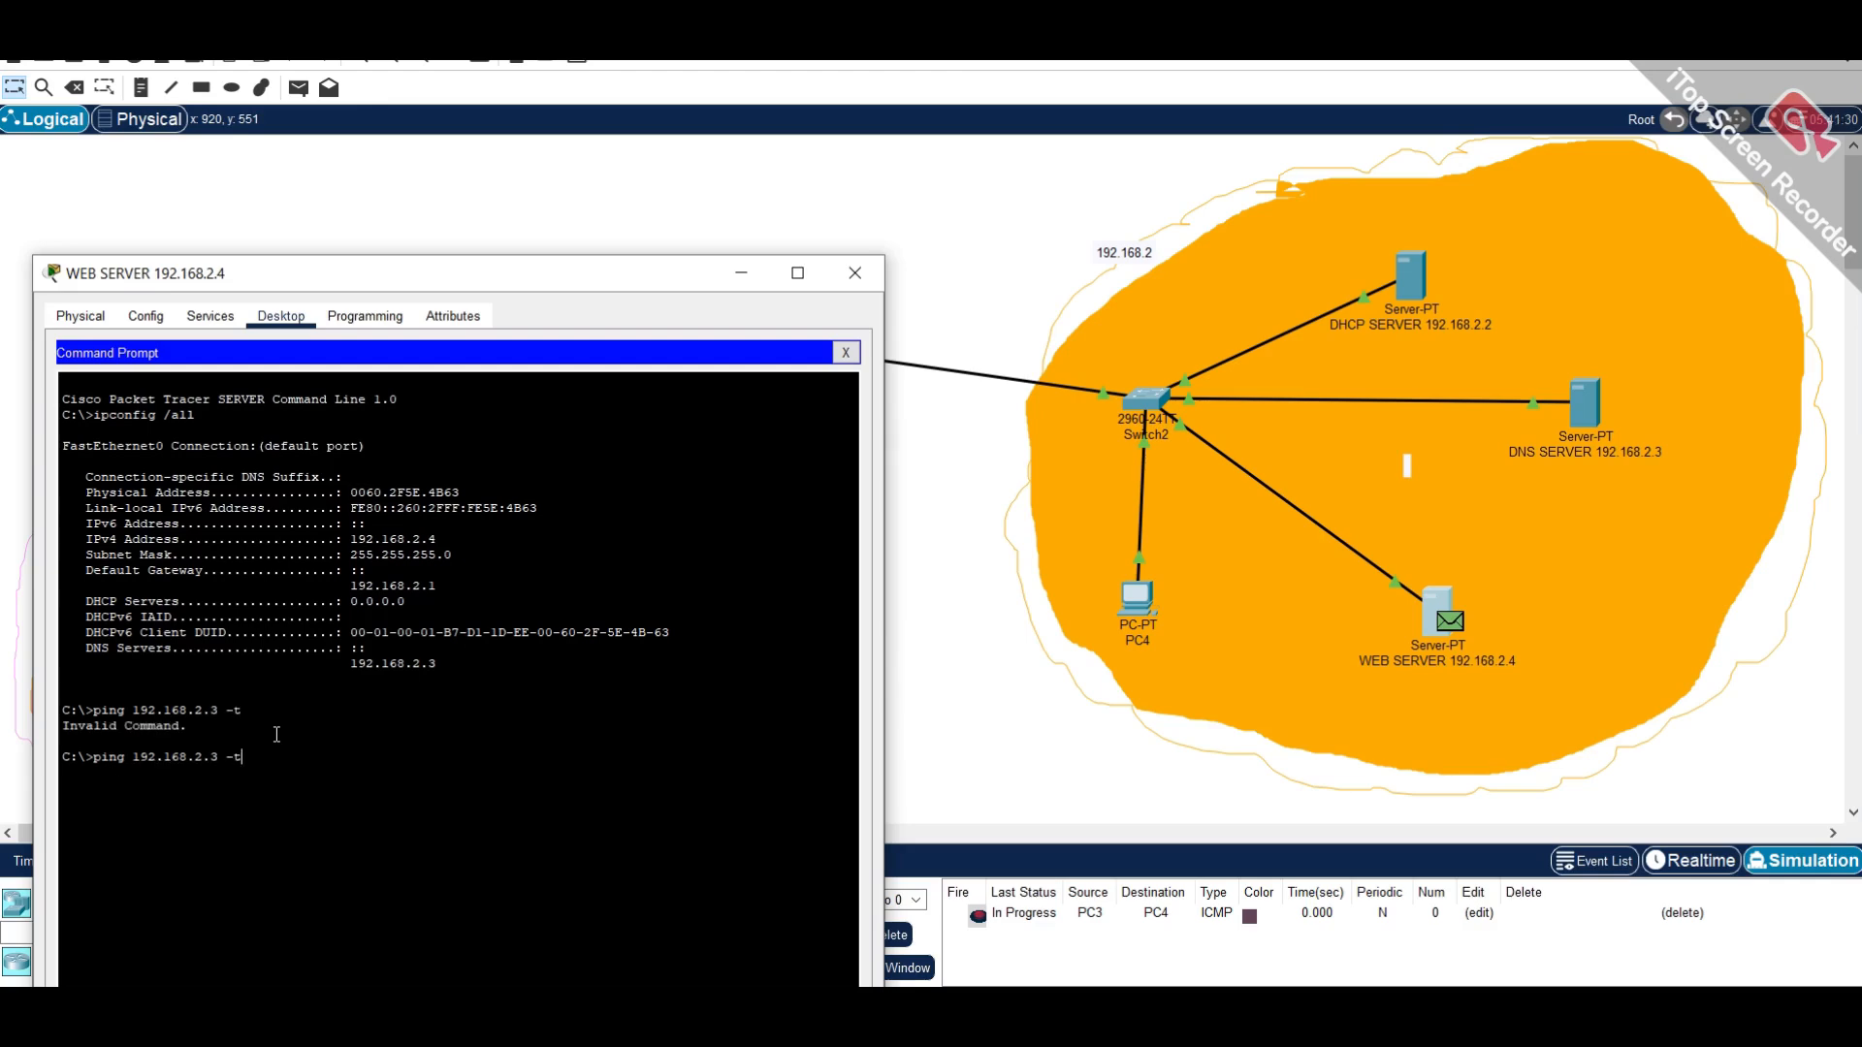
key("BackSpace")
key("BackSpace")
key("BackSpace")
key("Return")
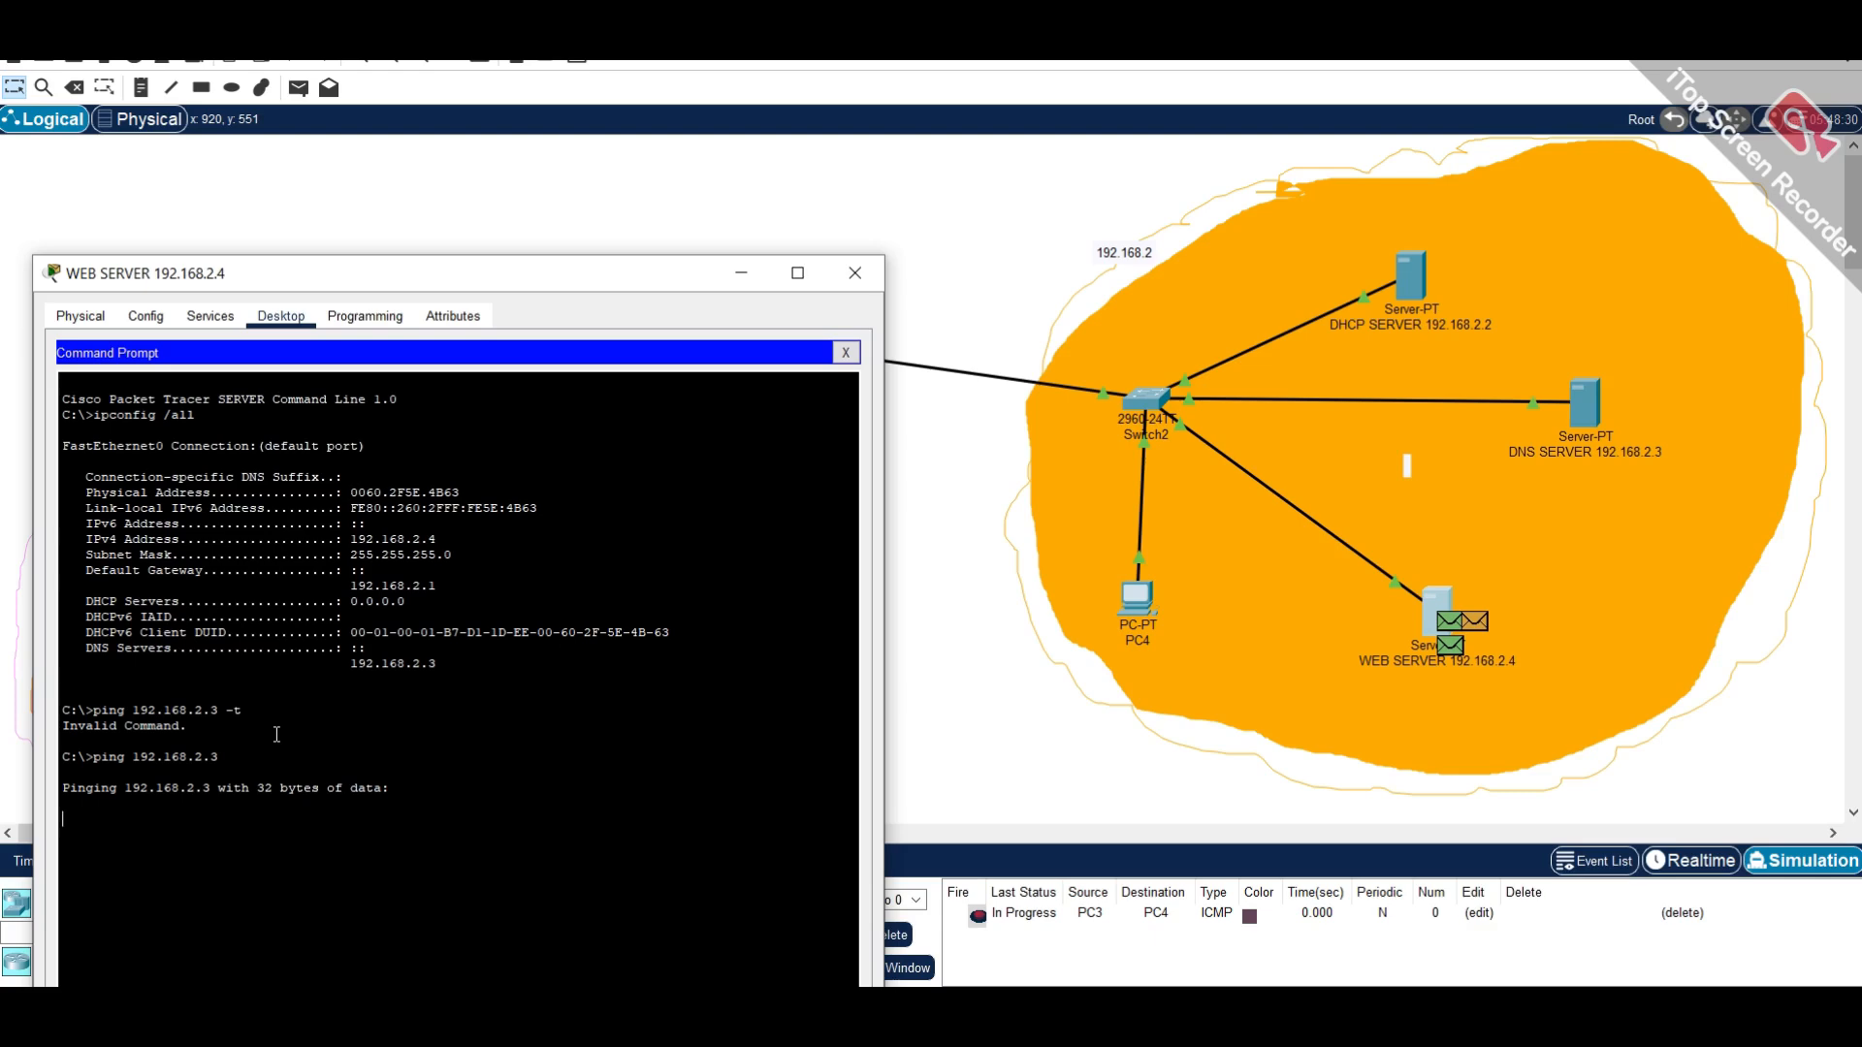
left_click(853, 277)
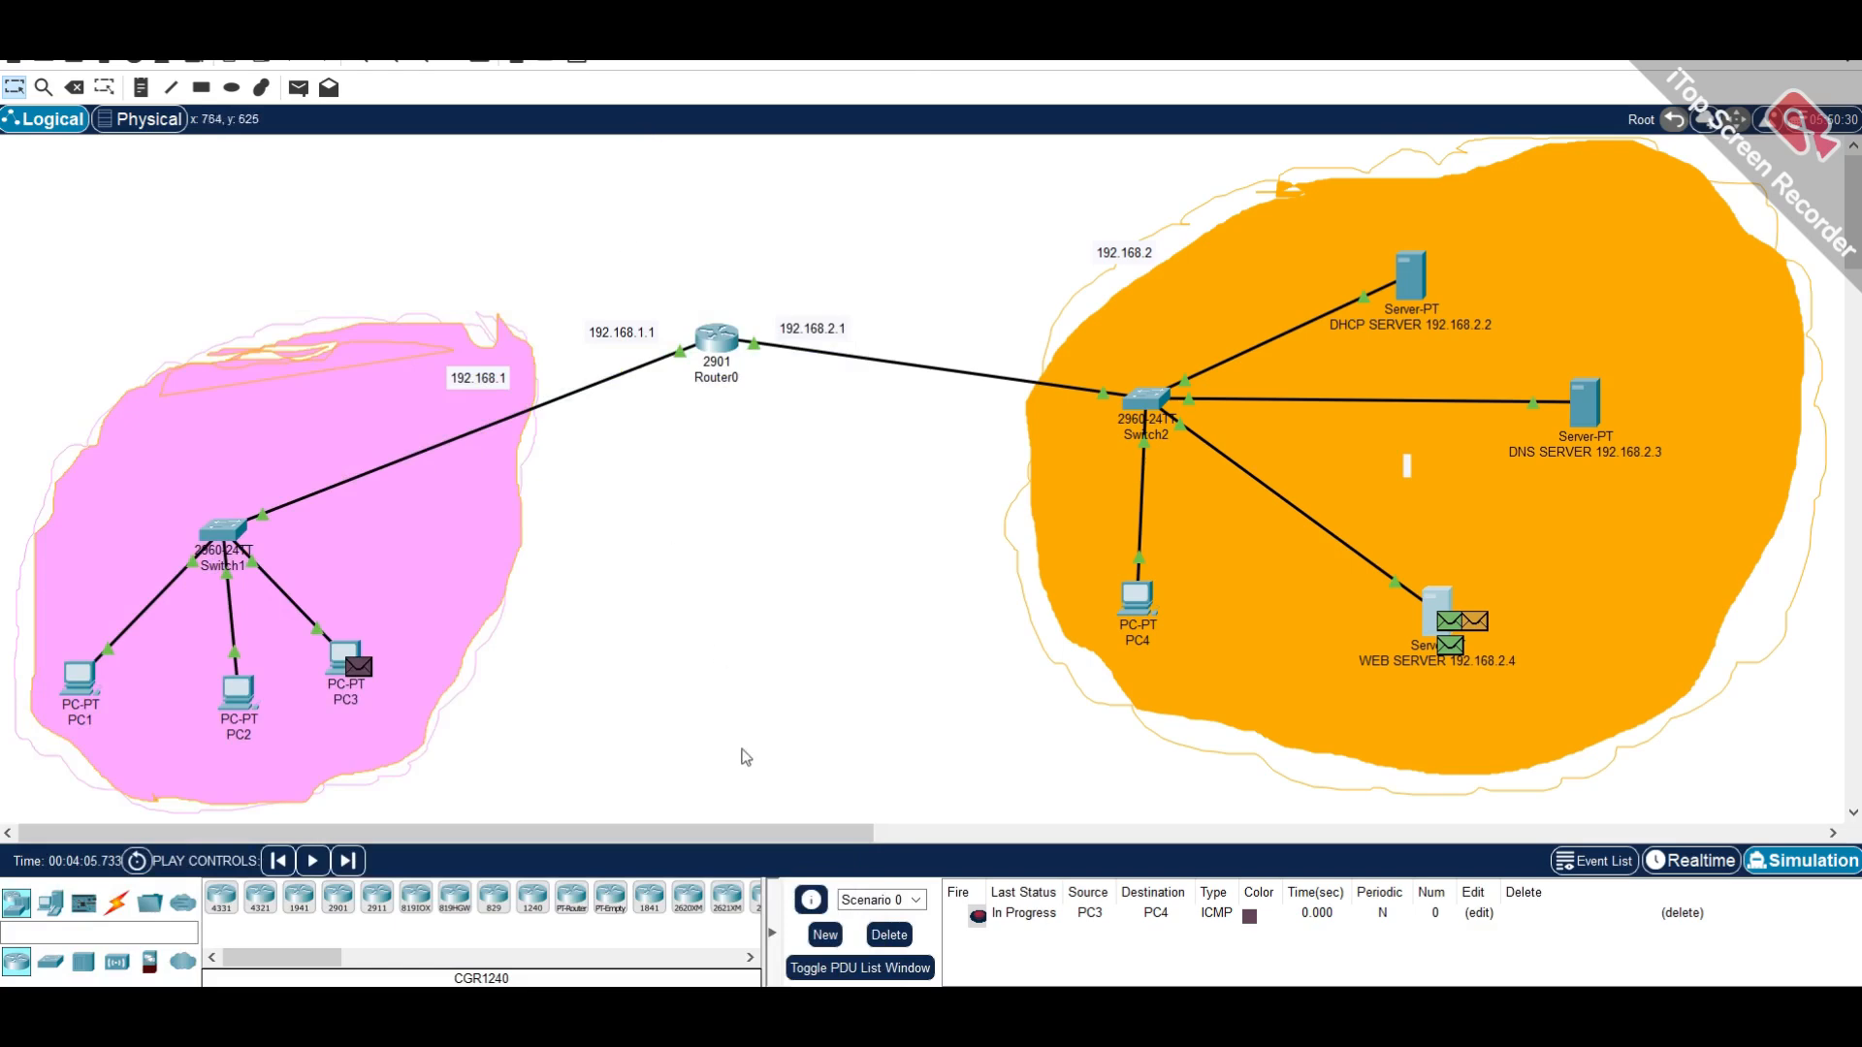
- Clear the scenario's PDU list and add a simple PDU from the web server to the DNS server
left_click(889, 935)
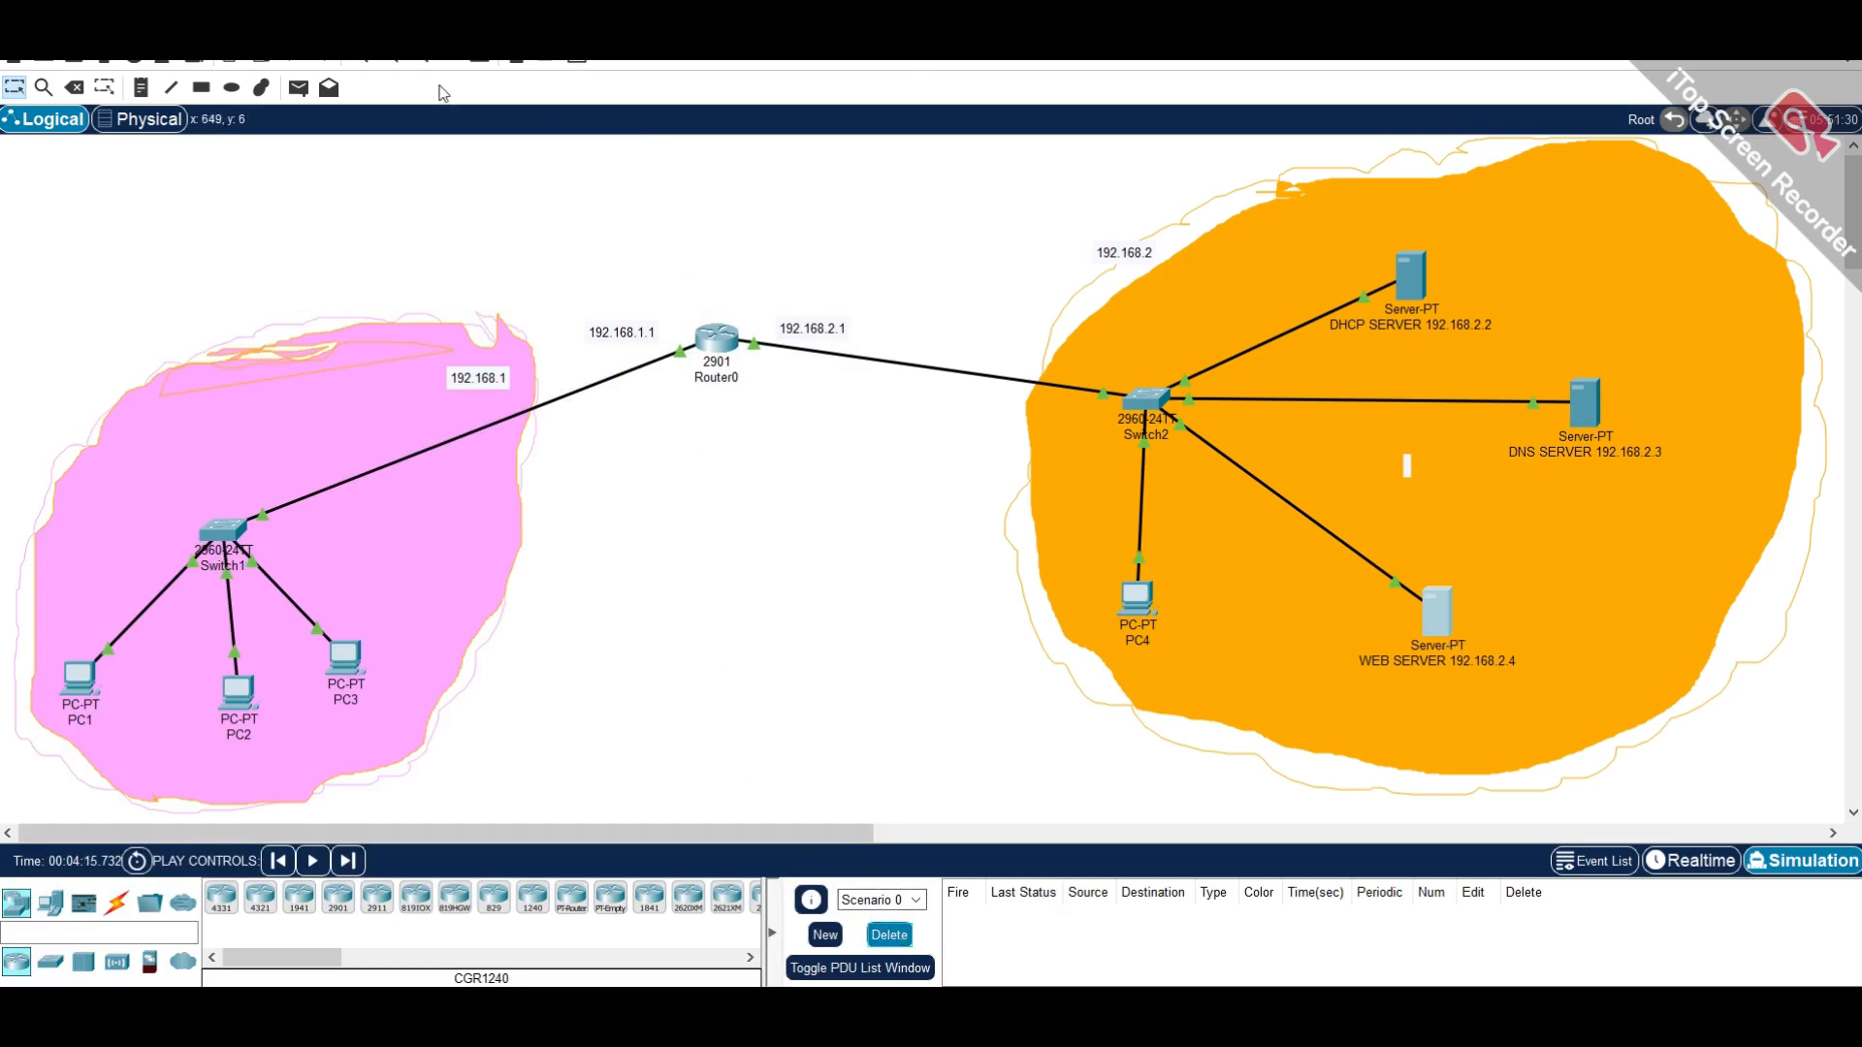
left_click(299, 89)
left_click(1438, 609)
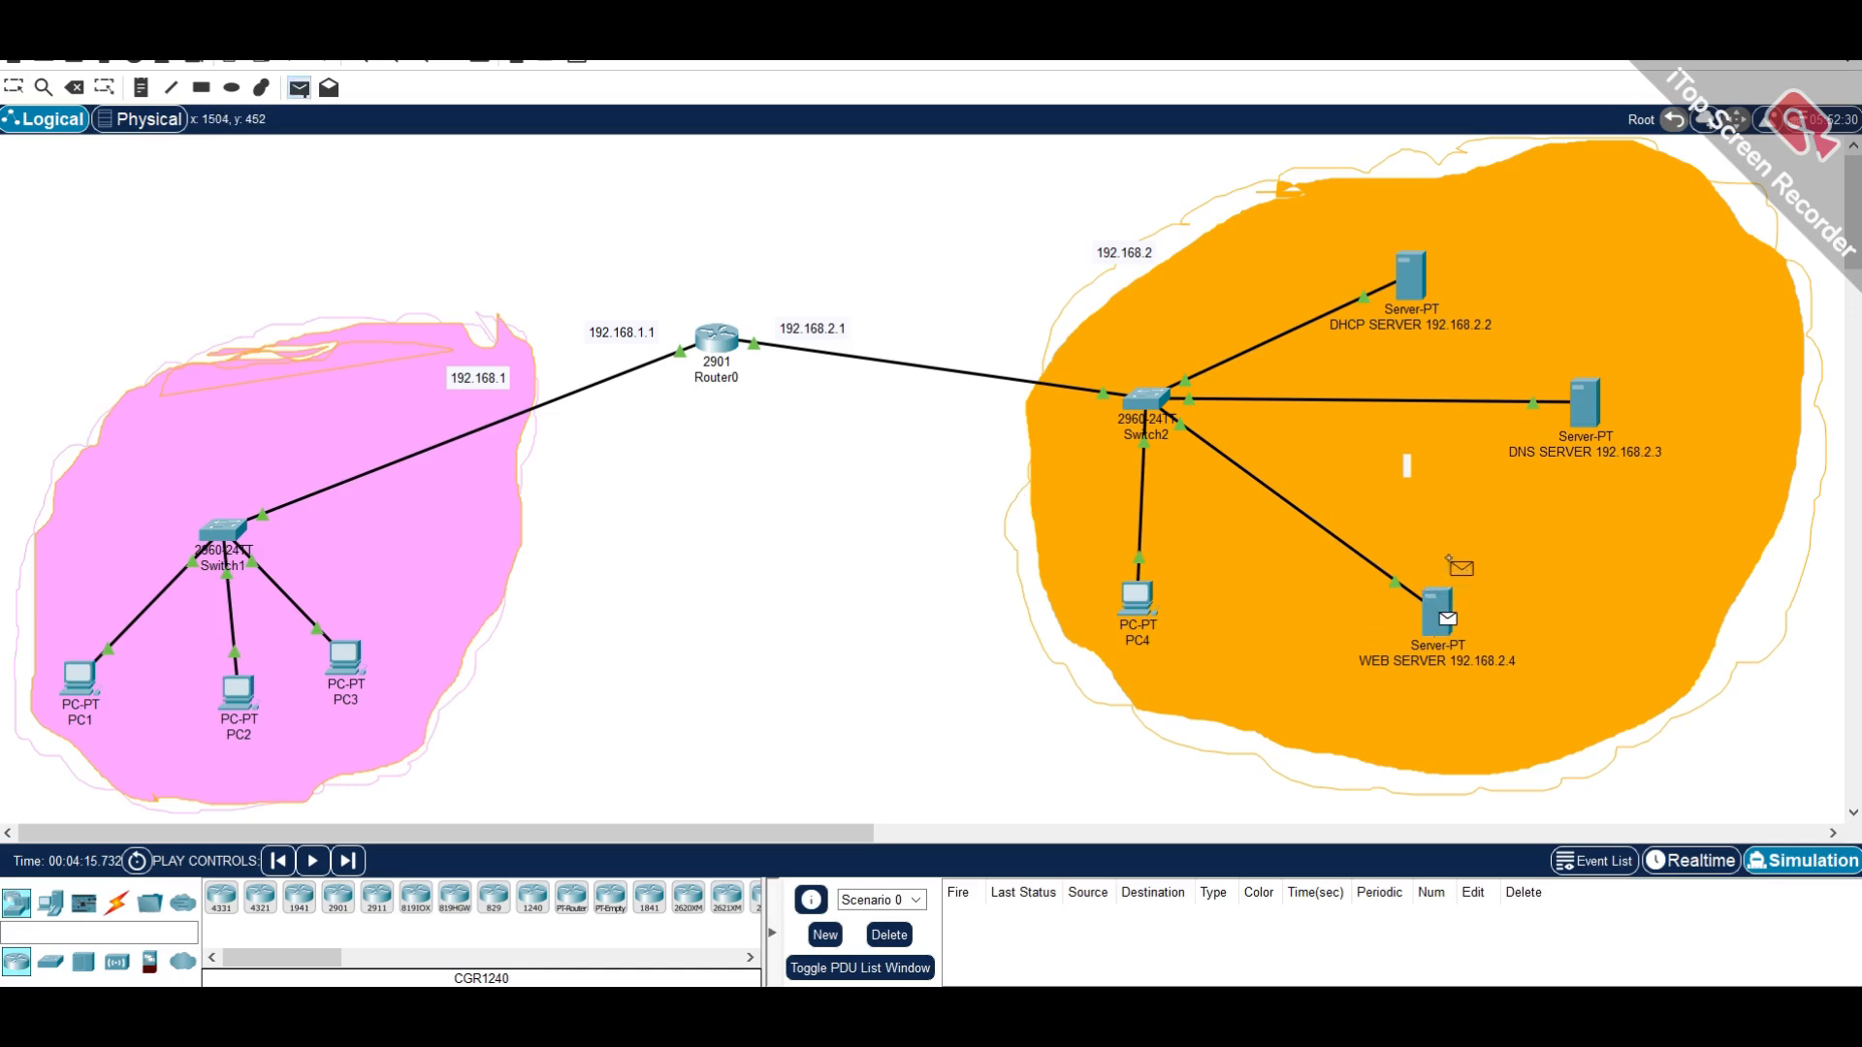
left_click(1566, 412)
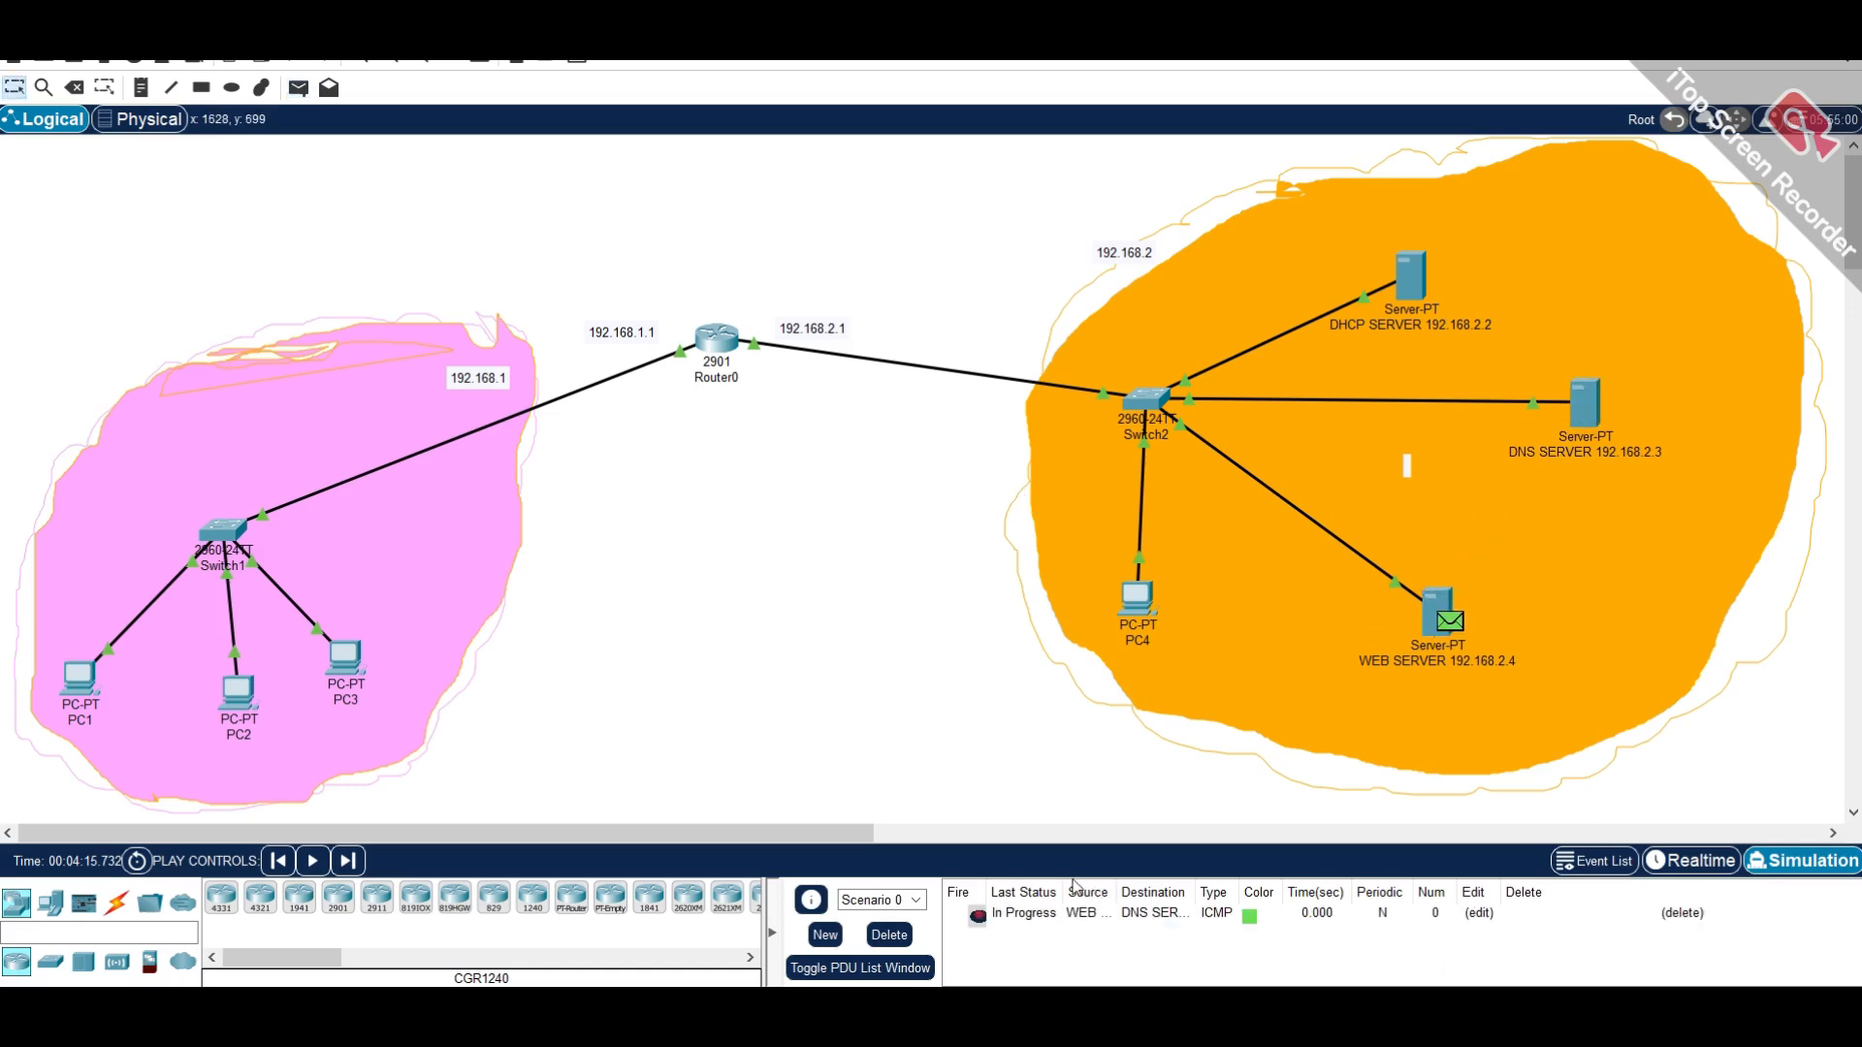
left_click_drag(1059, 877, 1440, 878)
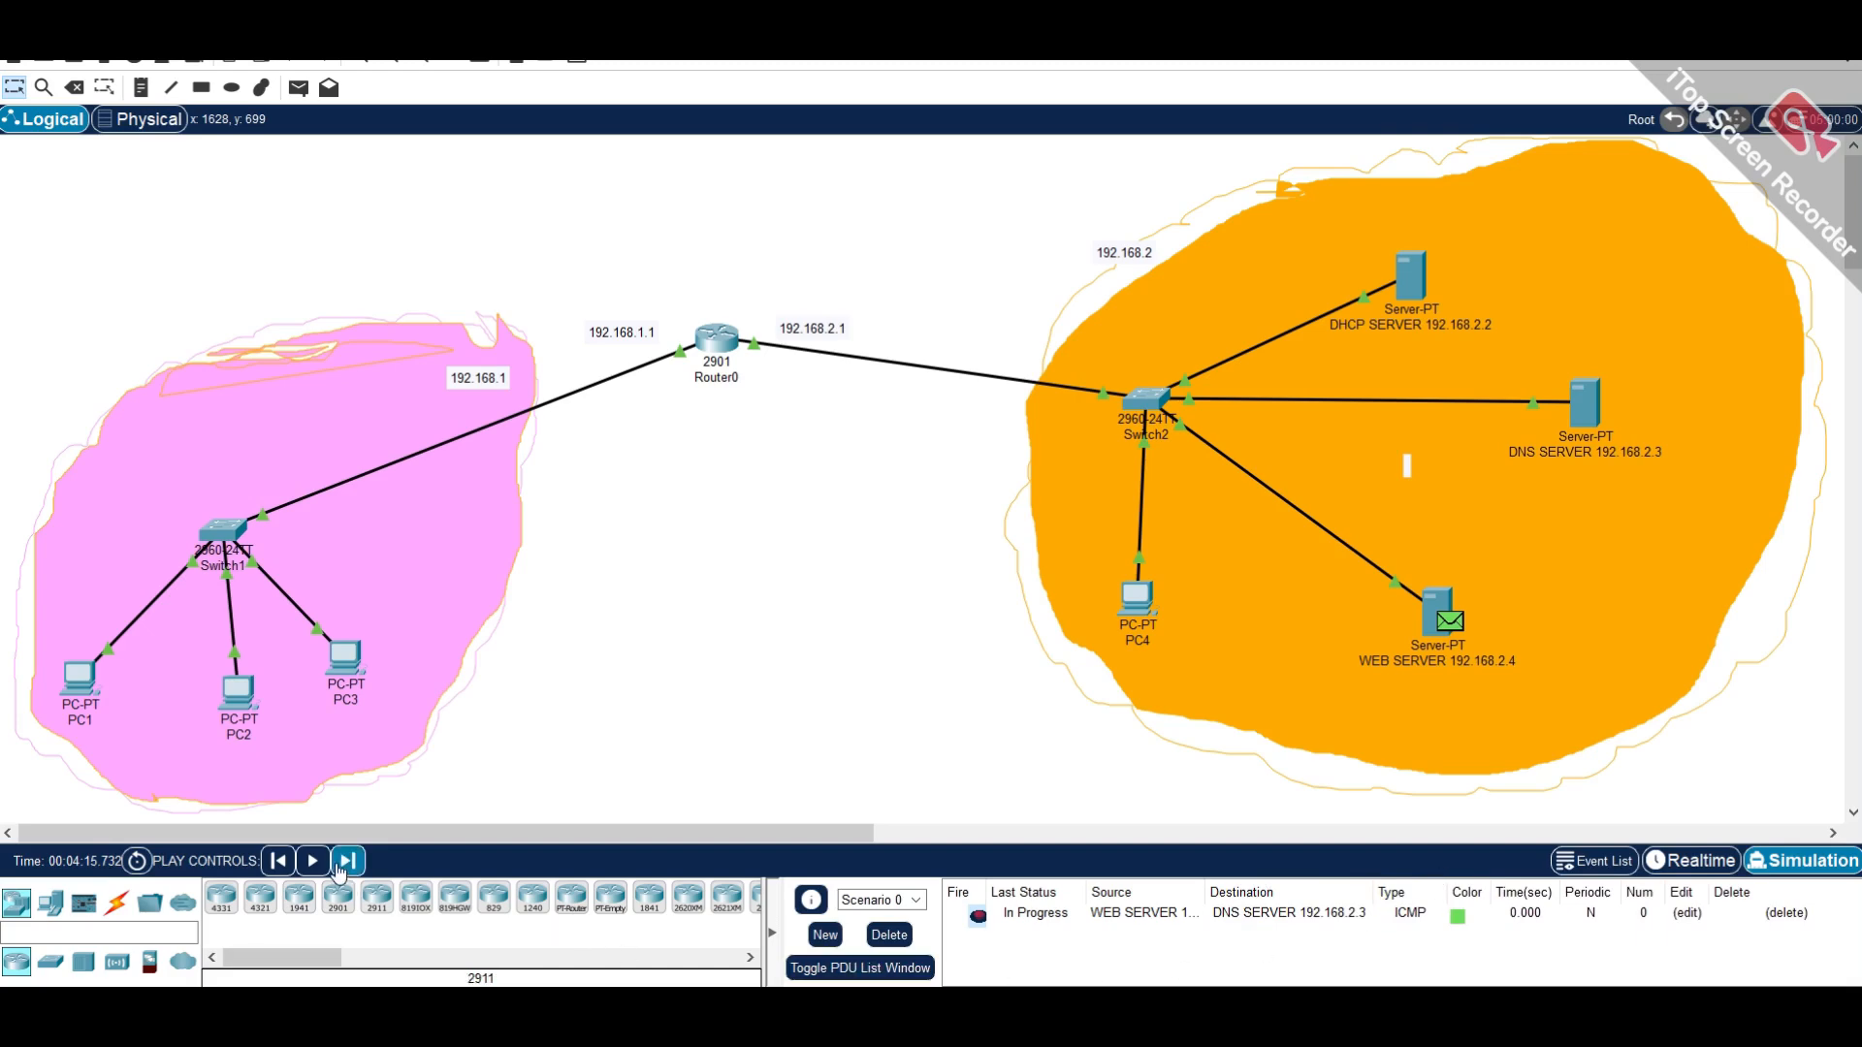
- Step the simulation forward to follow the PDU from the web server to the DNS server and back
left_click(341, 863)
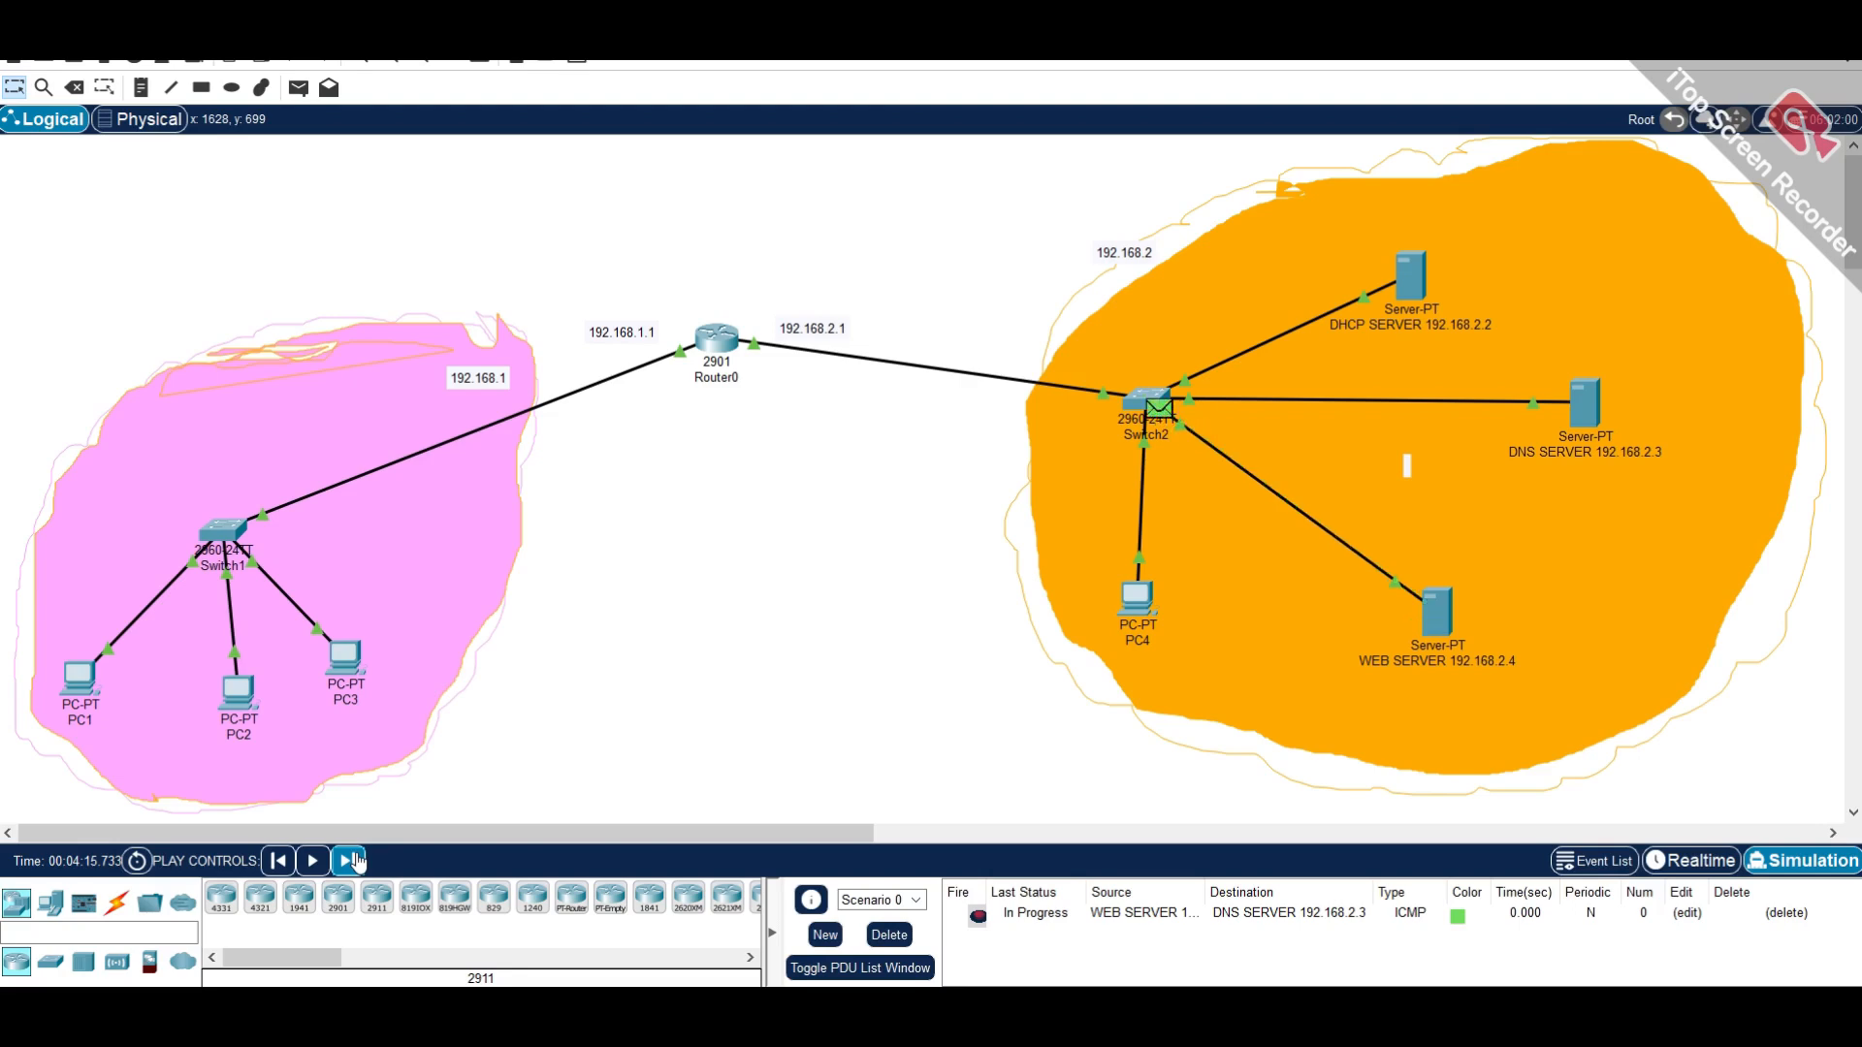
left_click(353, 861)
left_click(355, 861)
left_click(353, 861)
mouse_move(859, 1008)
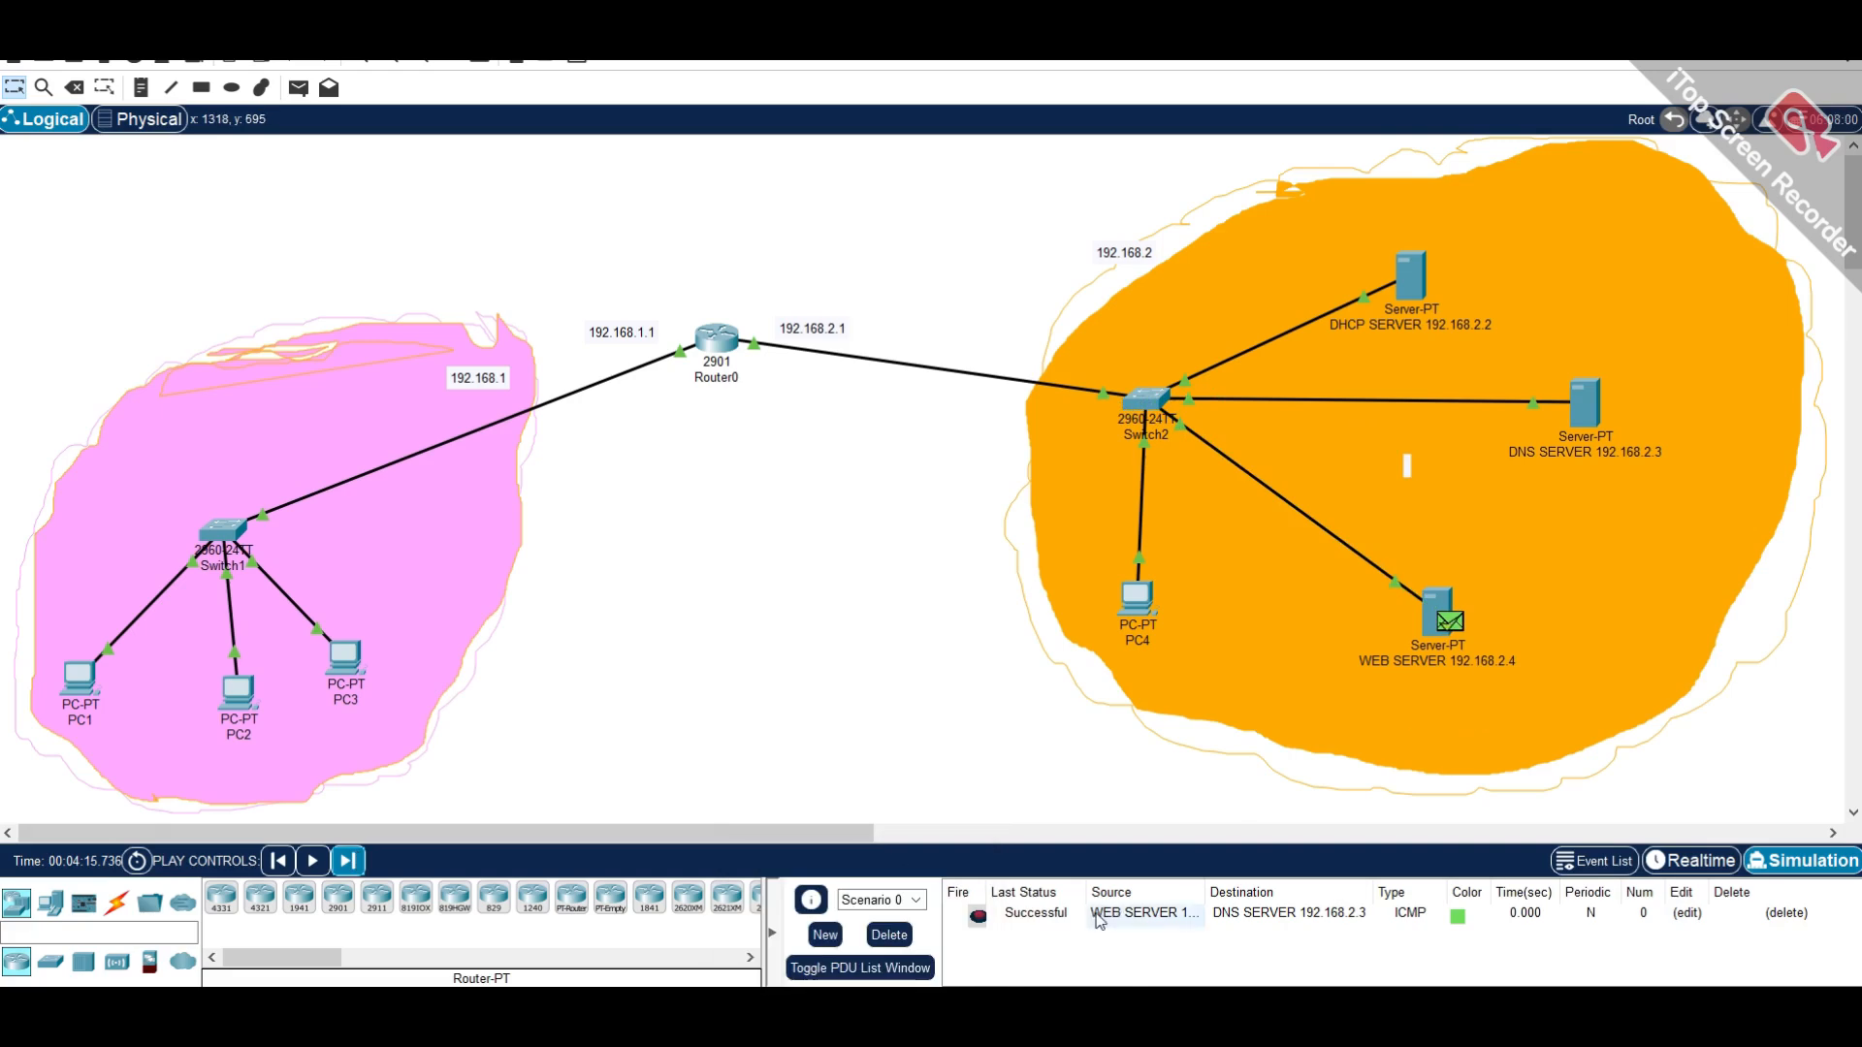
- Clear the scenario's PDU list and add a simple PDU from the web server to the DHCP server
left_click(897, 937)
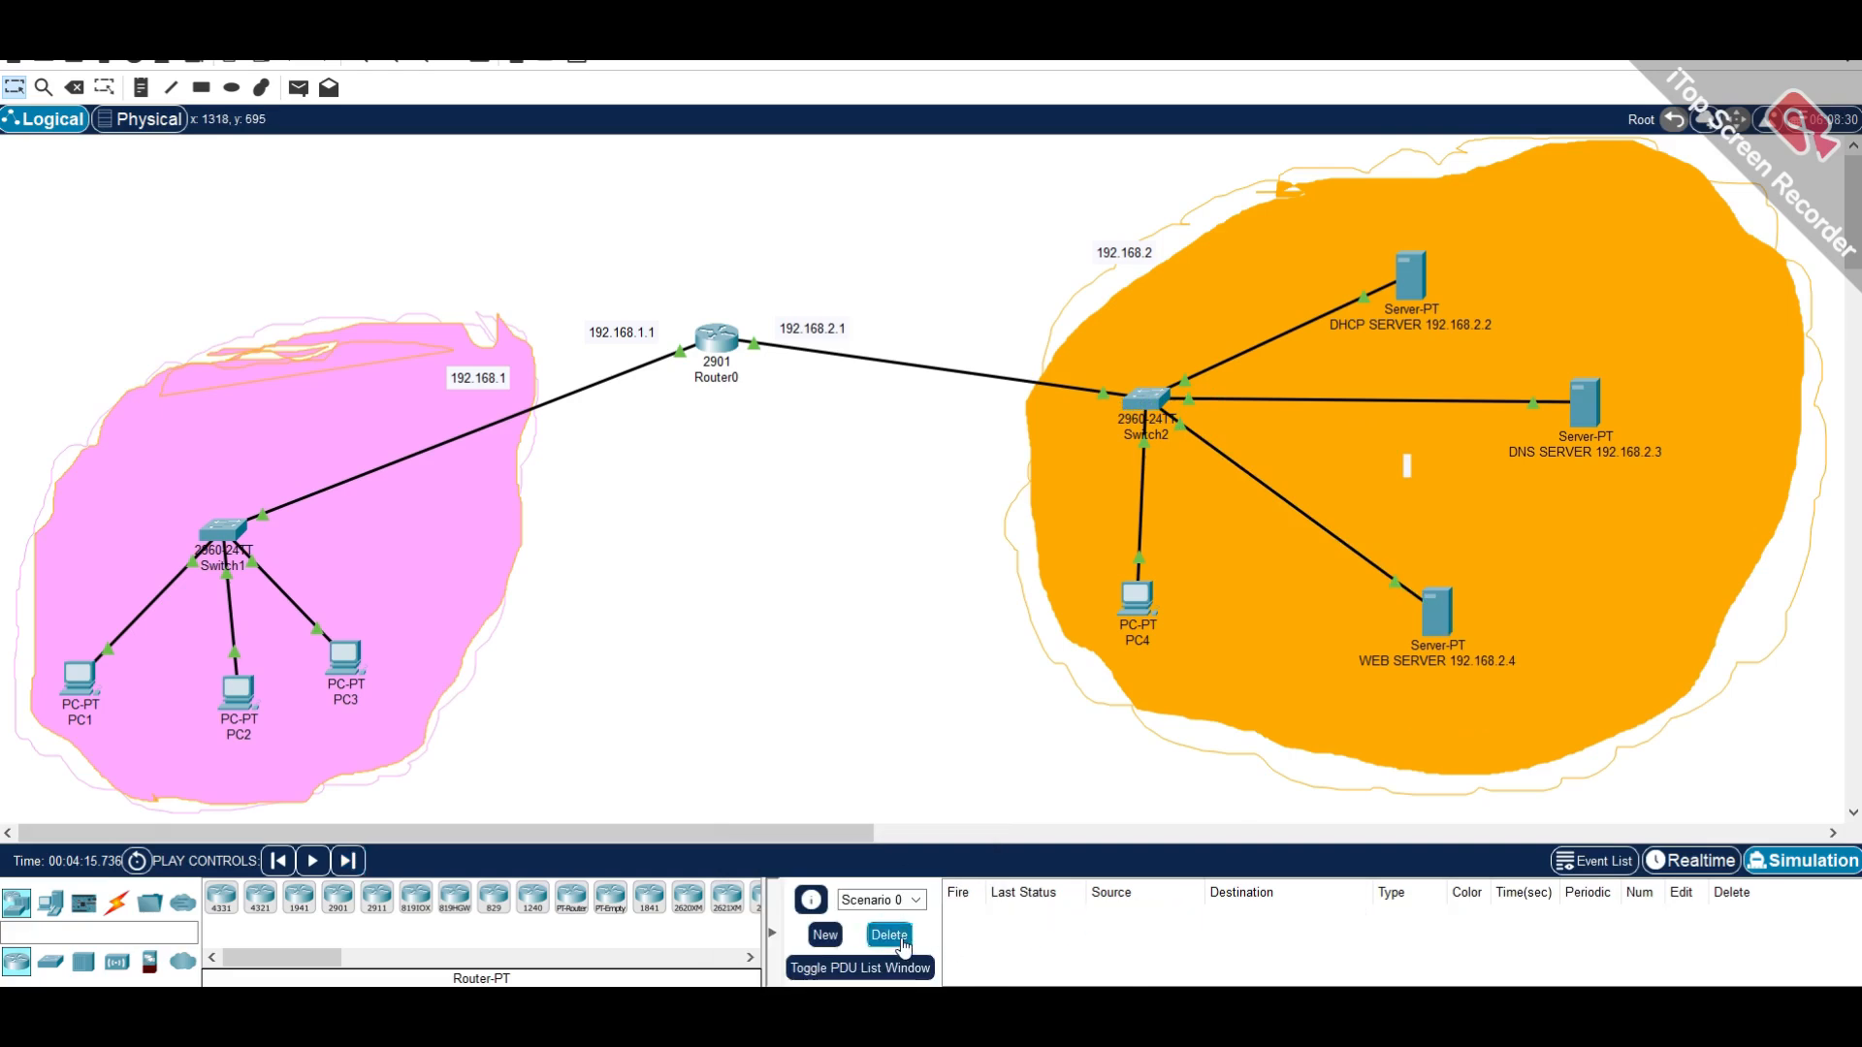
left_click(299, 89)
left_click(1425, 617)
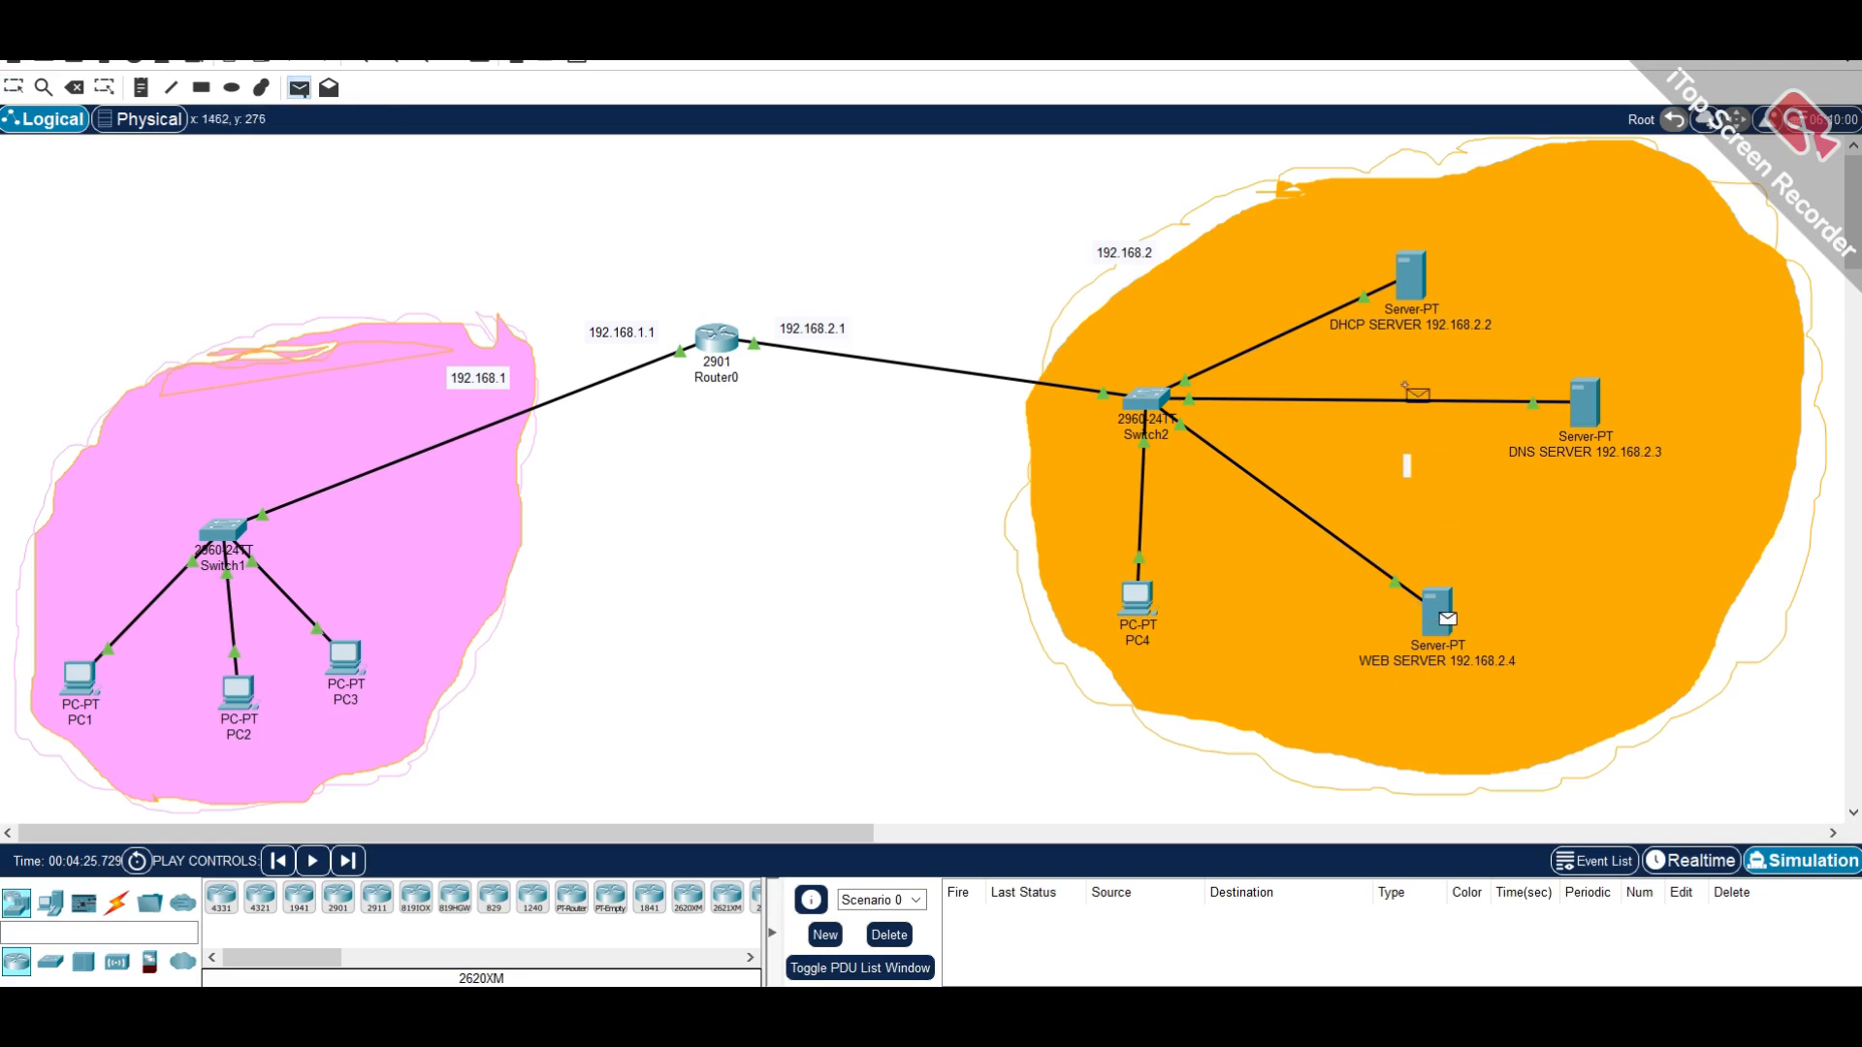
left_click(1396, 267)
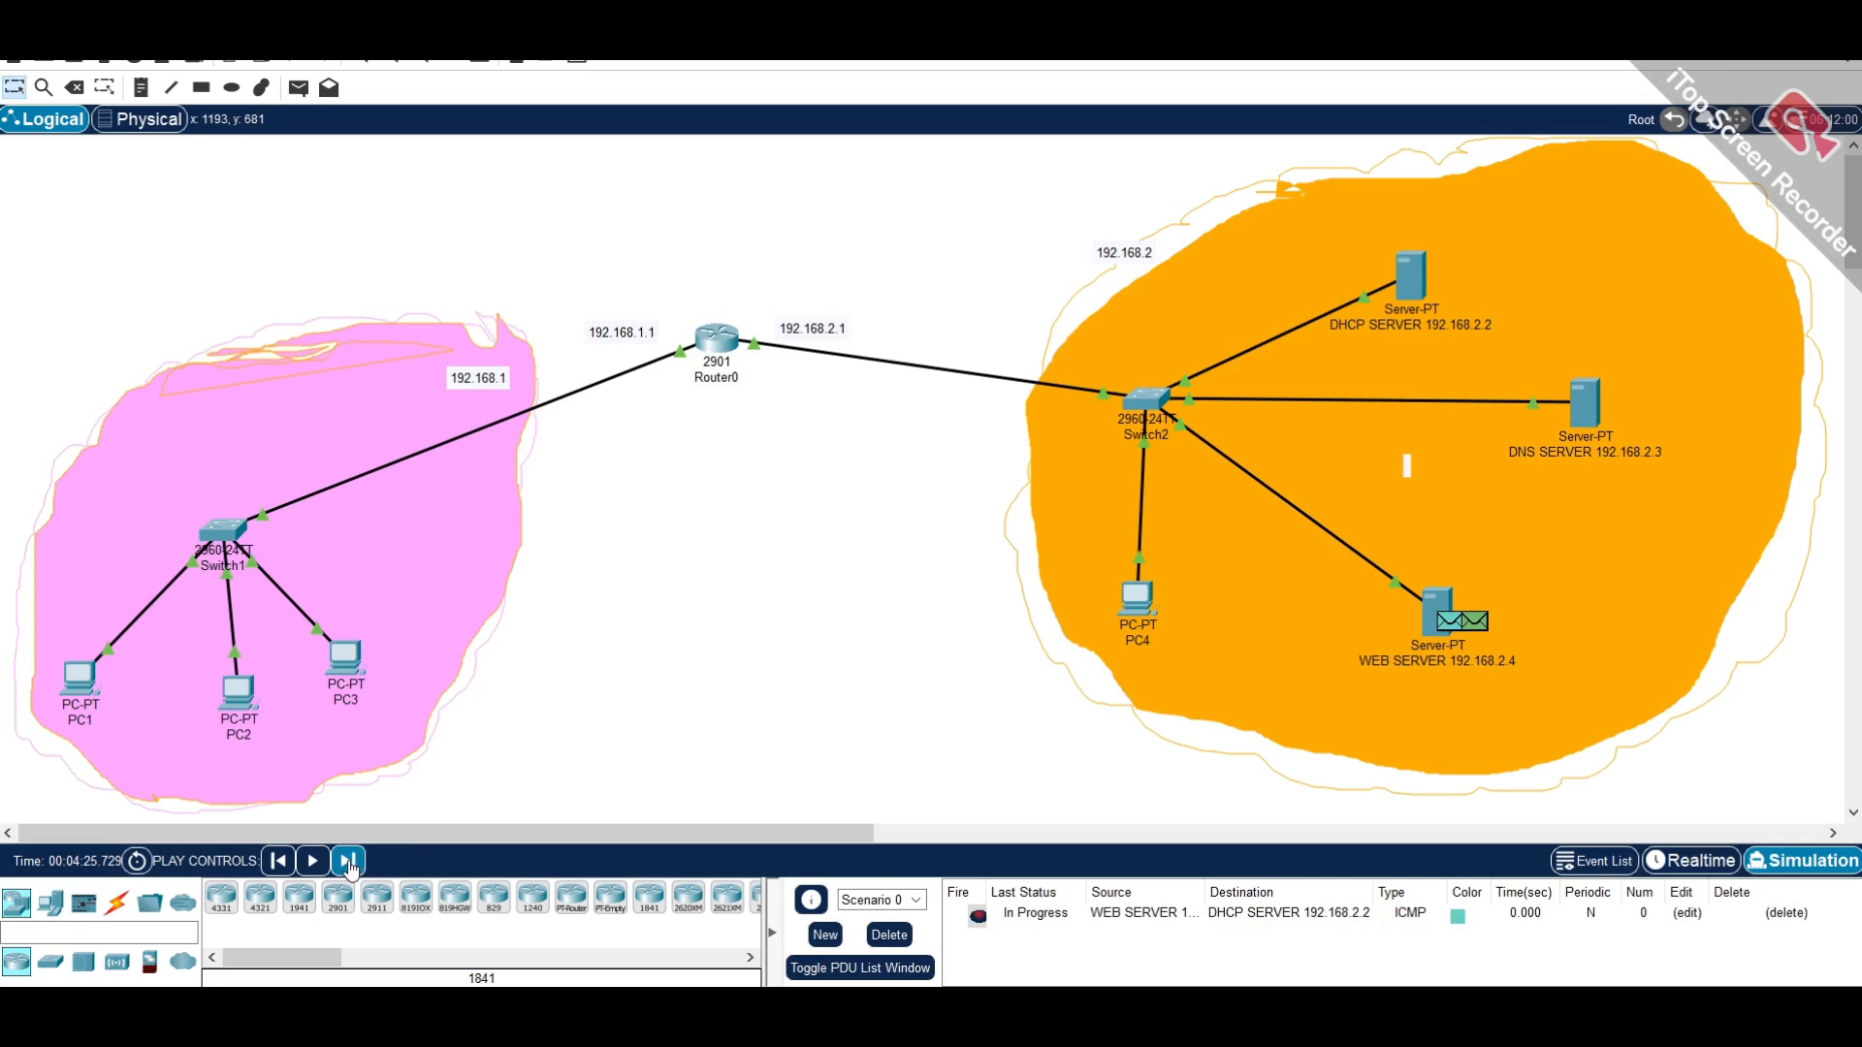
- Step the simulation forward to follow the PDU from the web server to the DHCP server and back
left_click(347, 862)
left_click(347, 862)
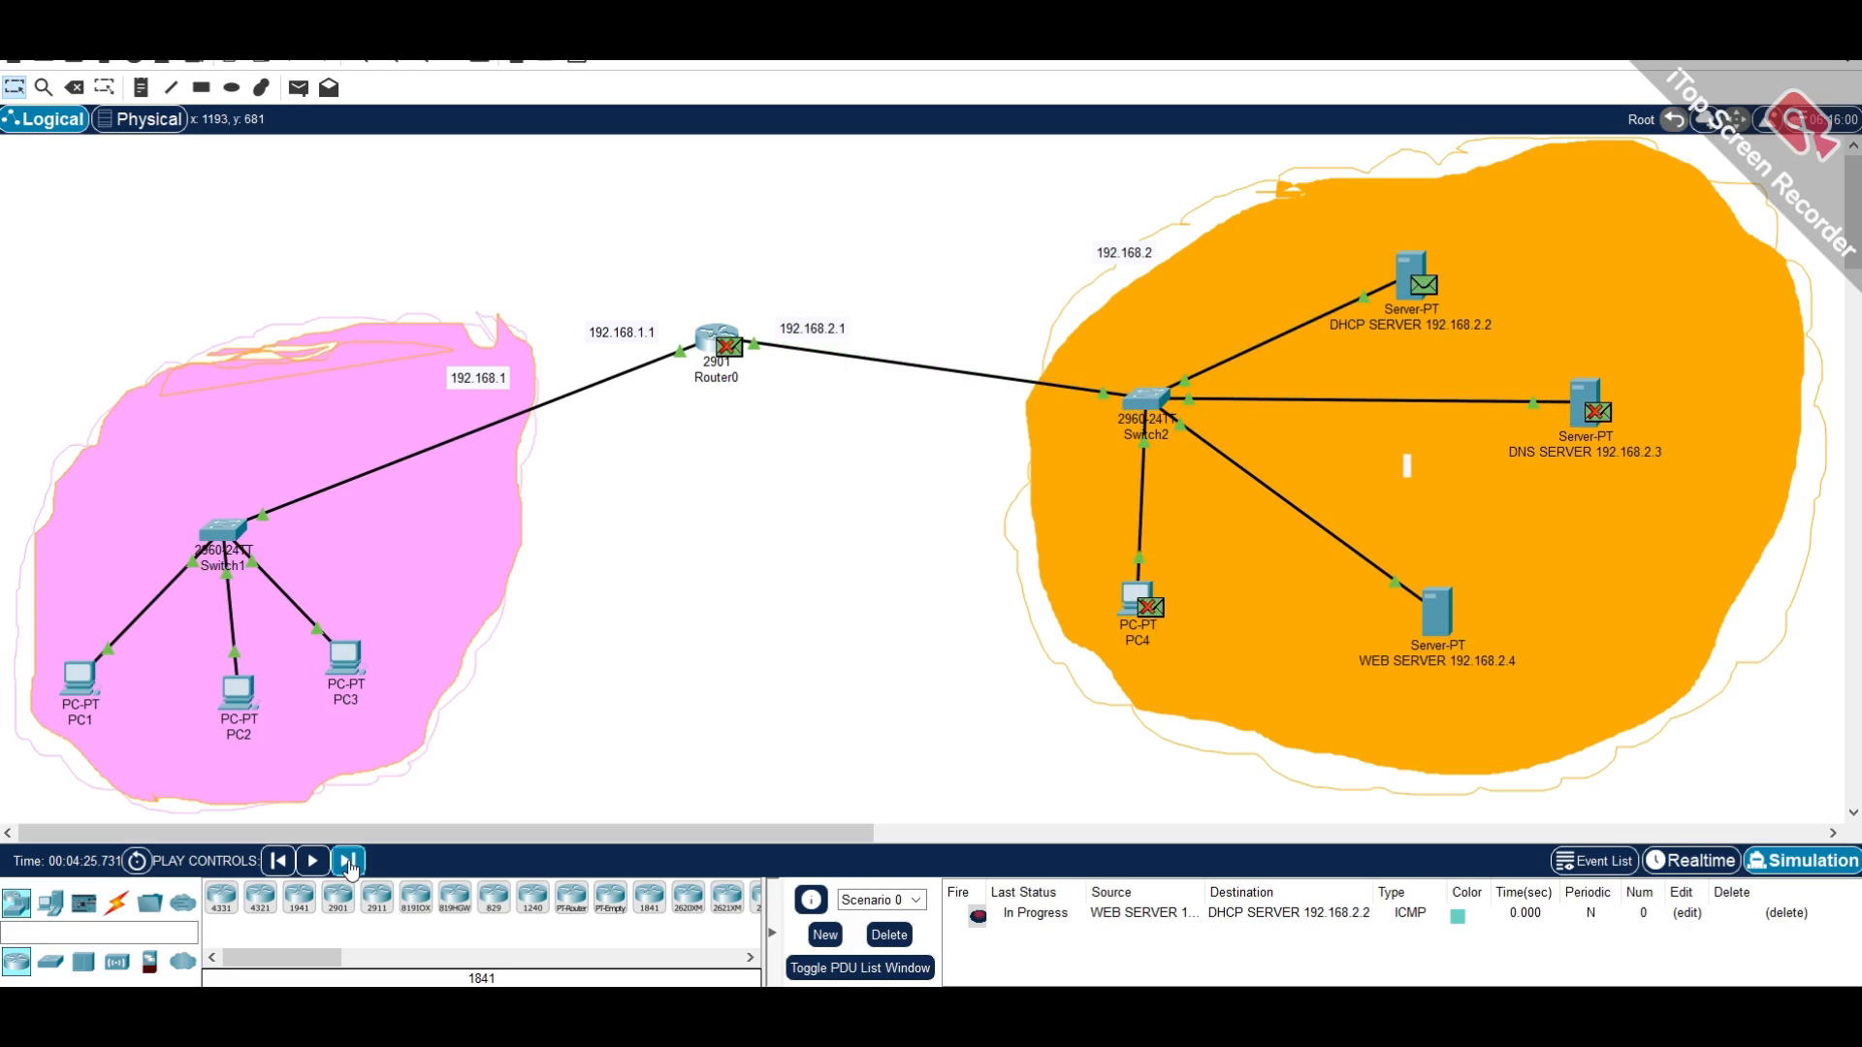
left_click(347, 862)
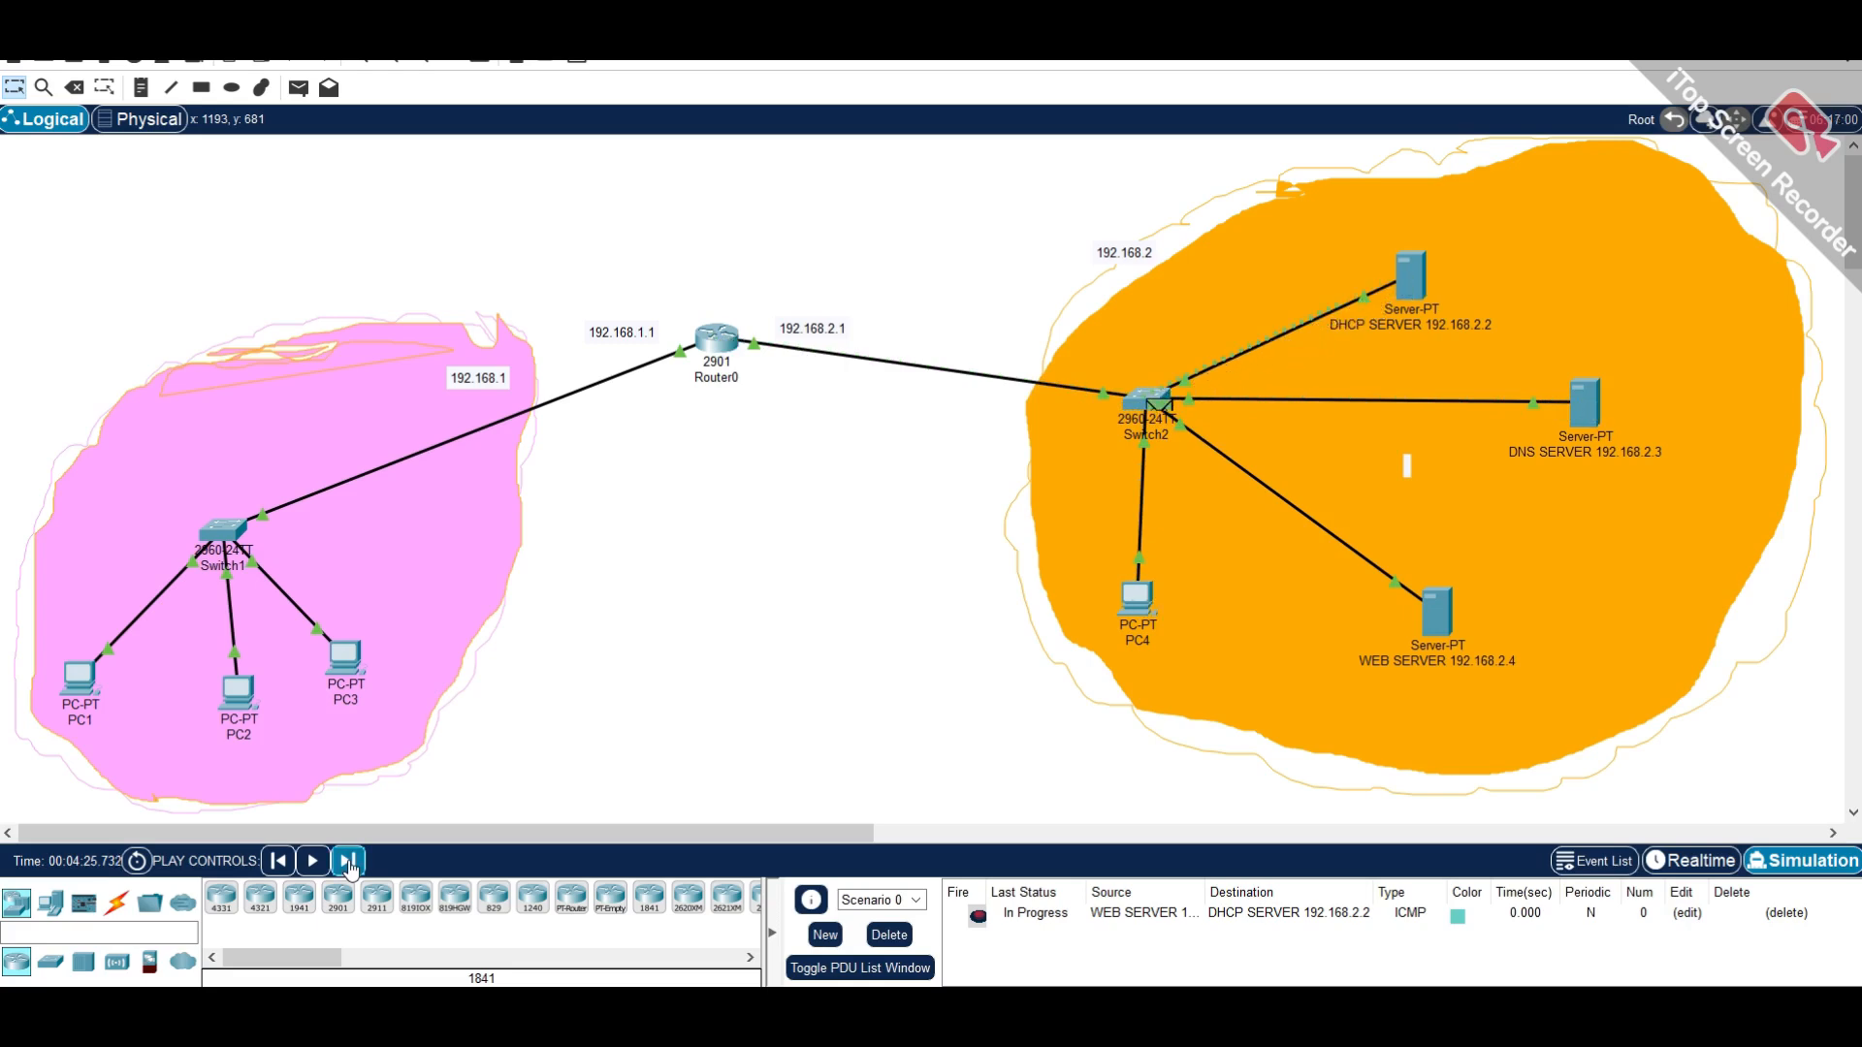
left_click(349, 862)
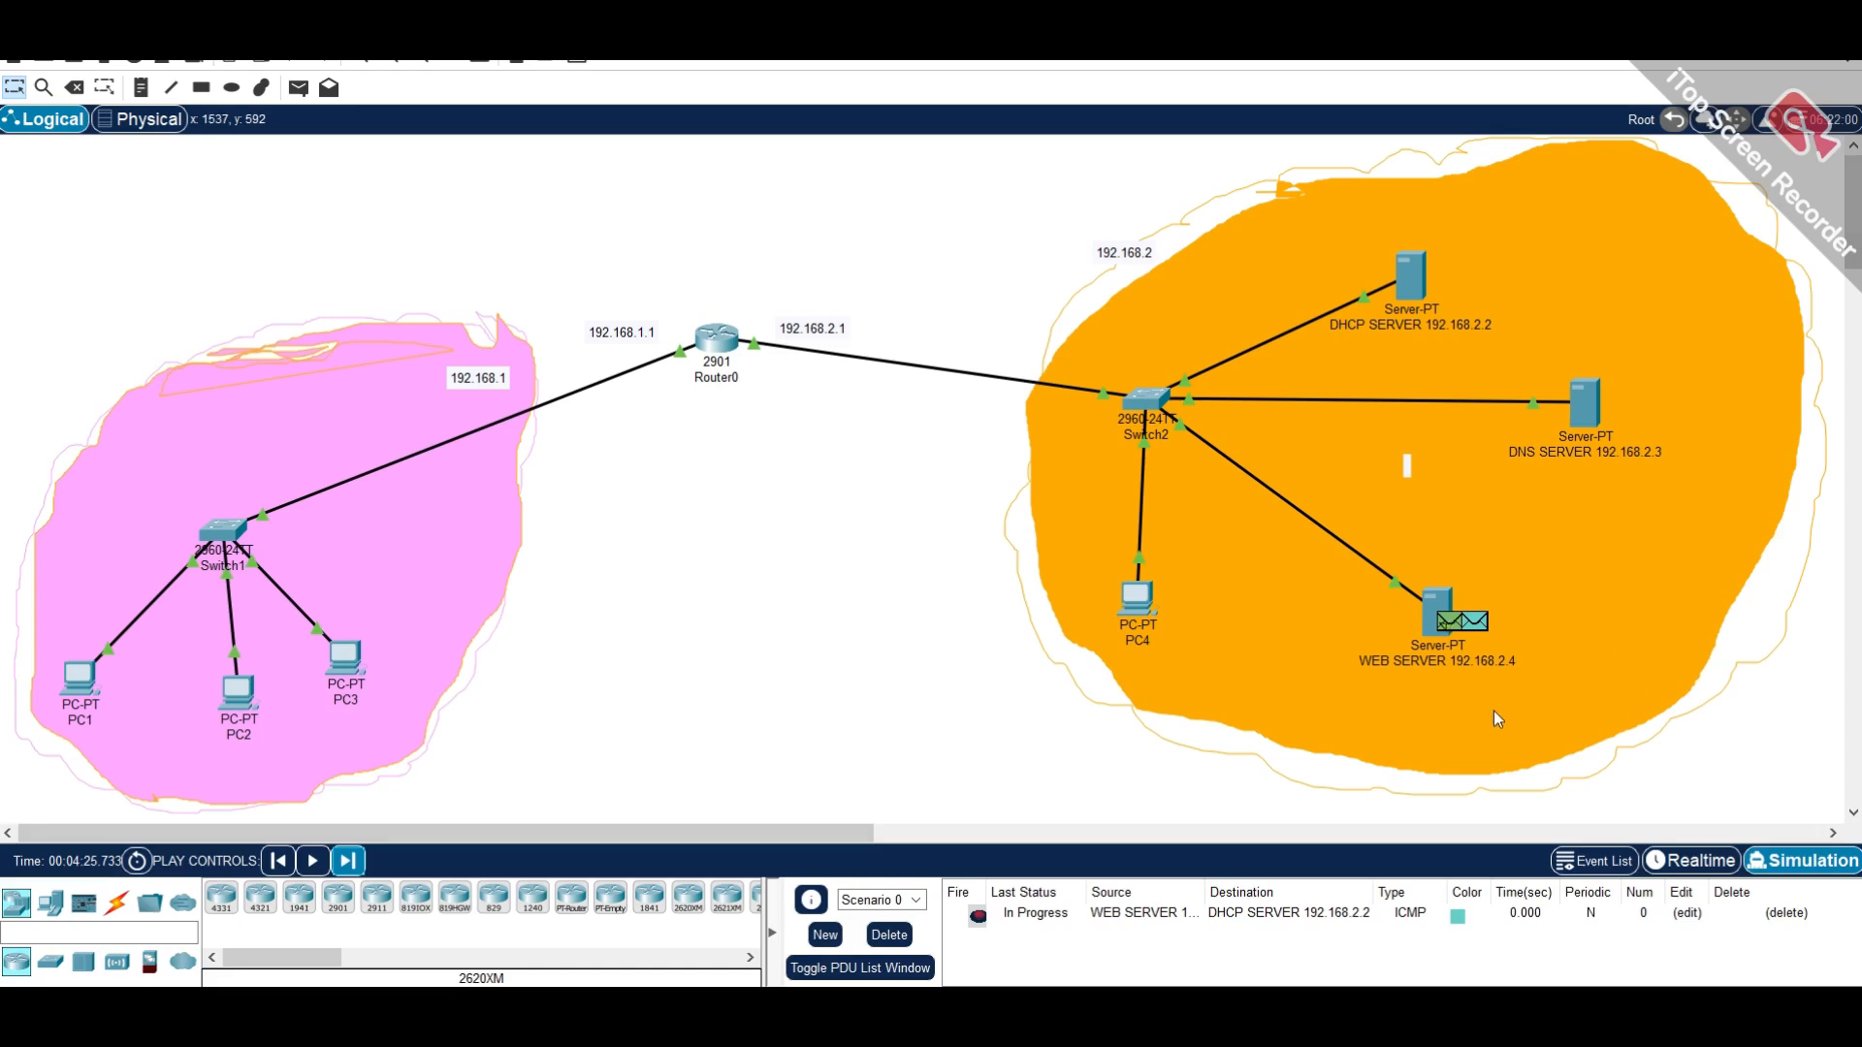
left_click(1188, 920)
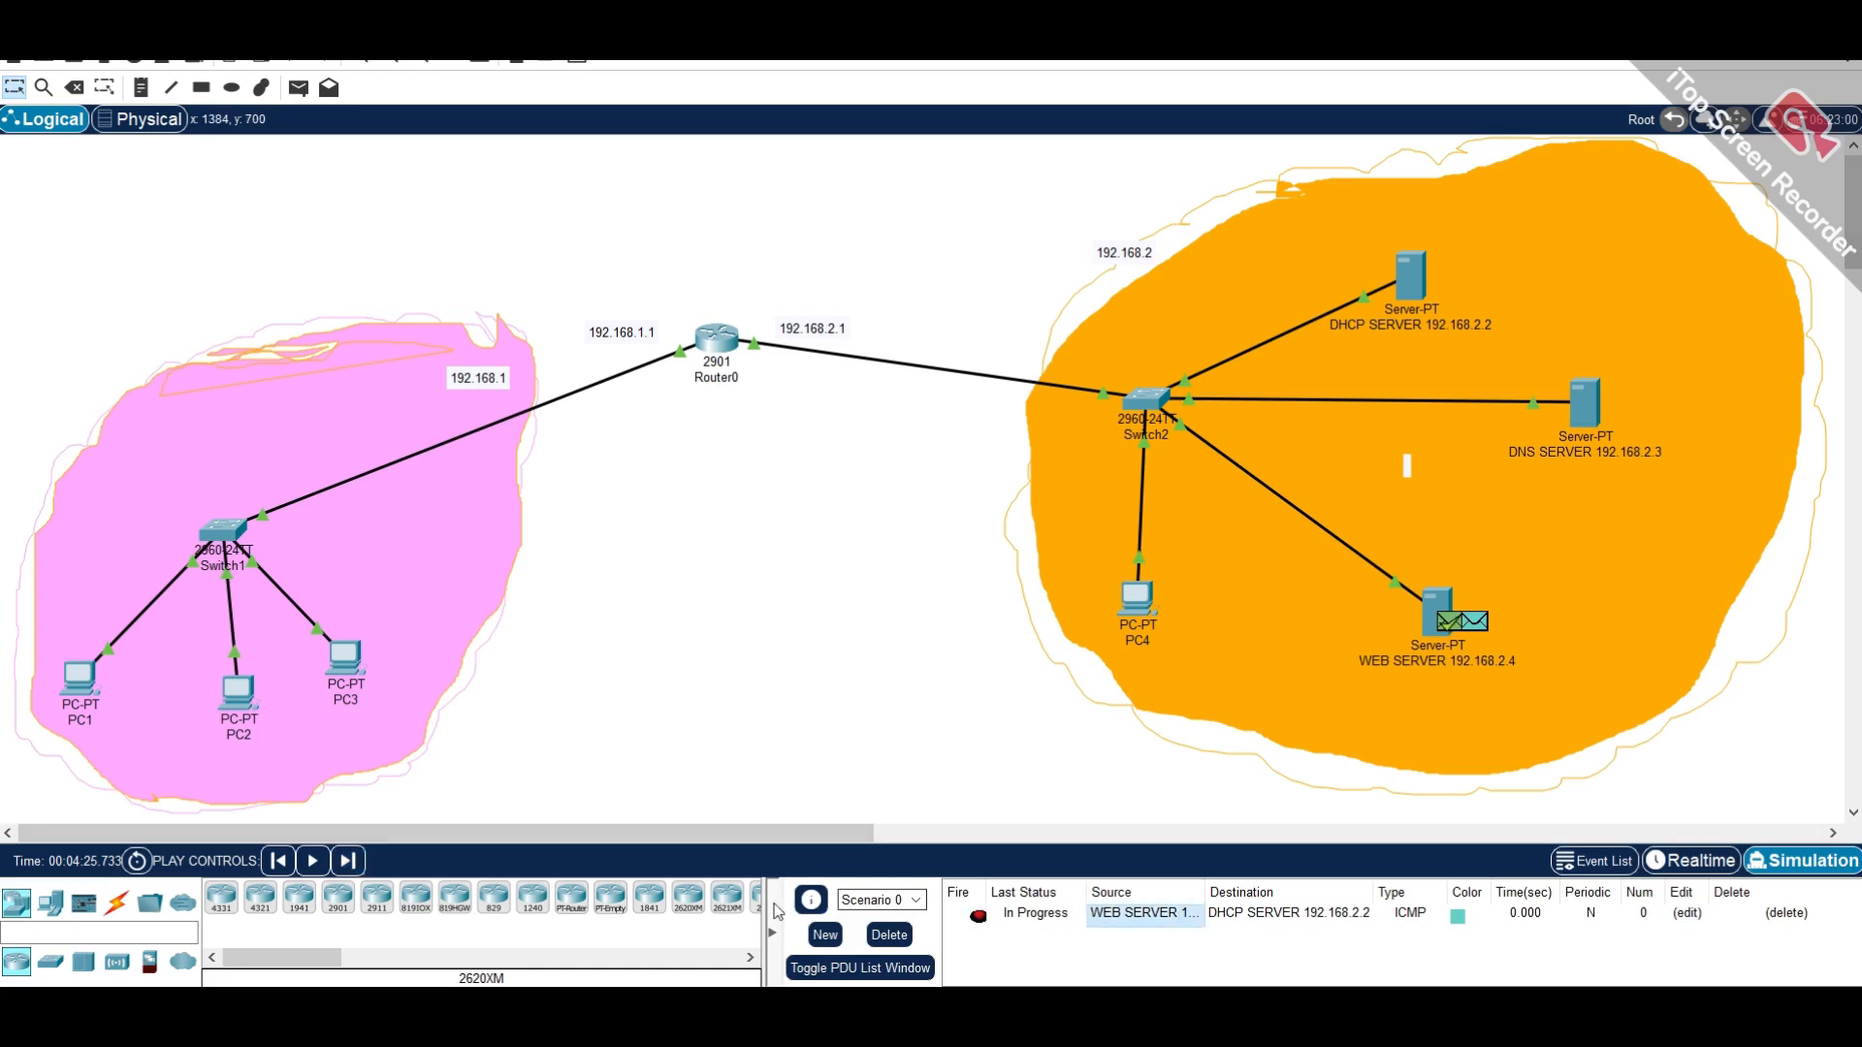
- Clear the PDU list and add a simple PDU from the DHCP server to the DNS server
left_click(880, 936)
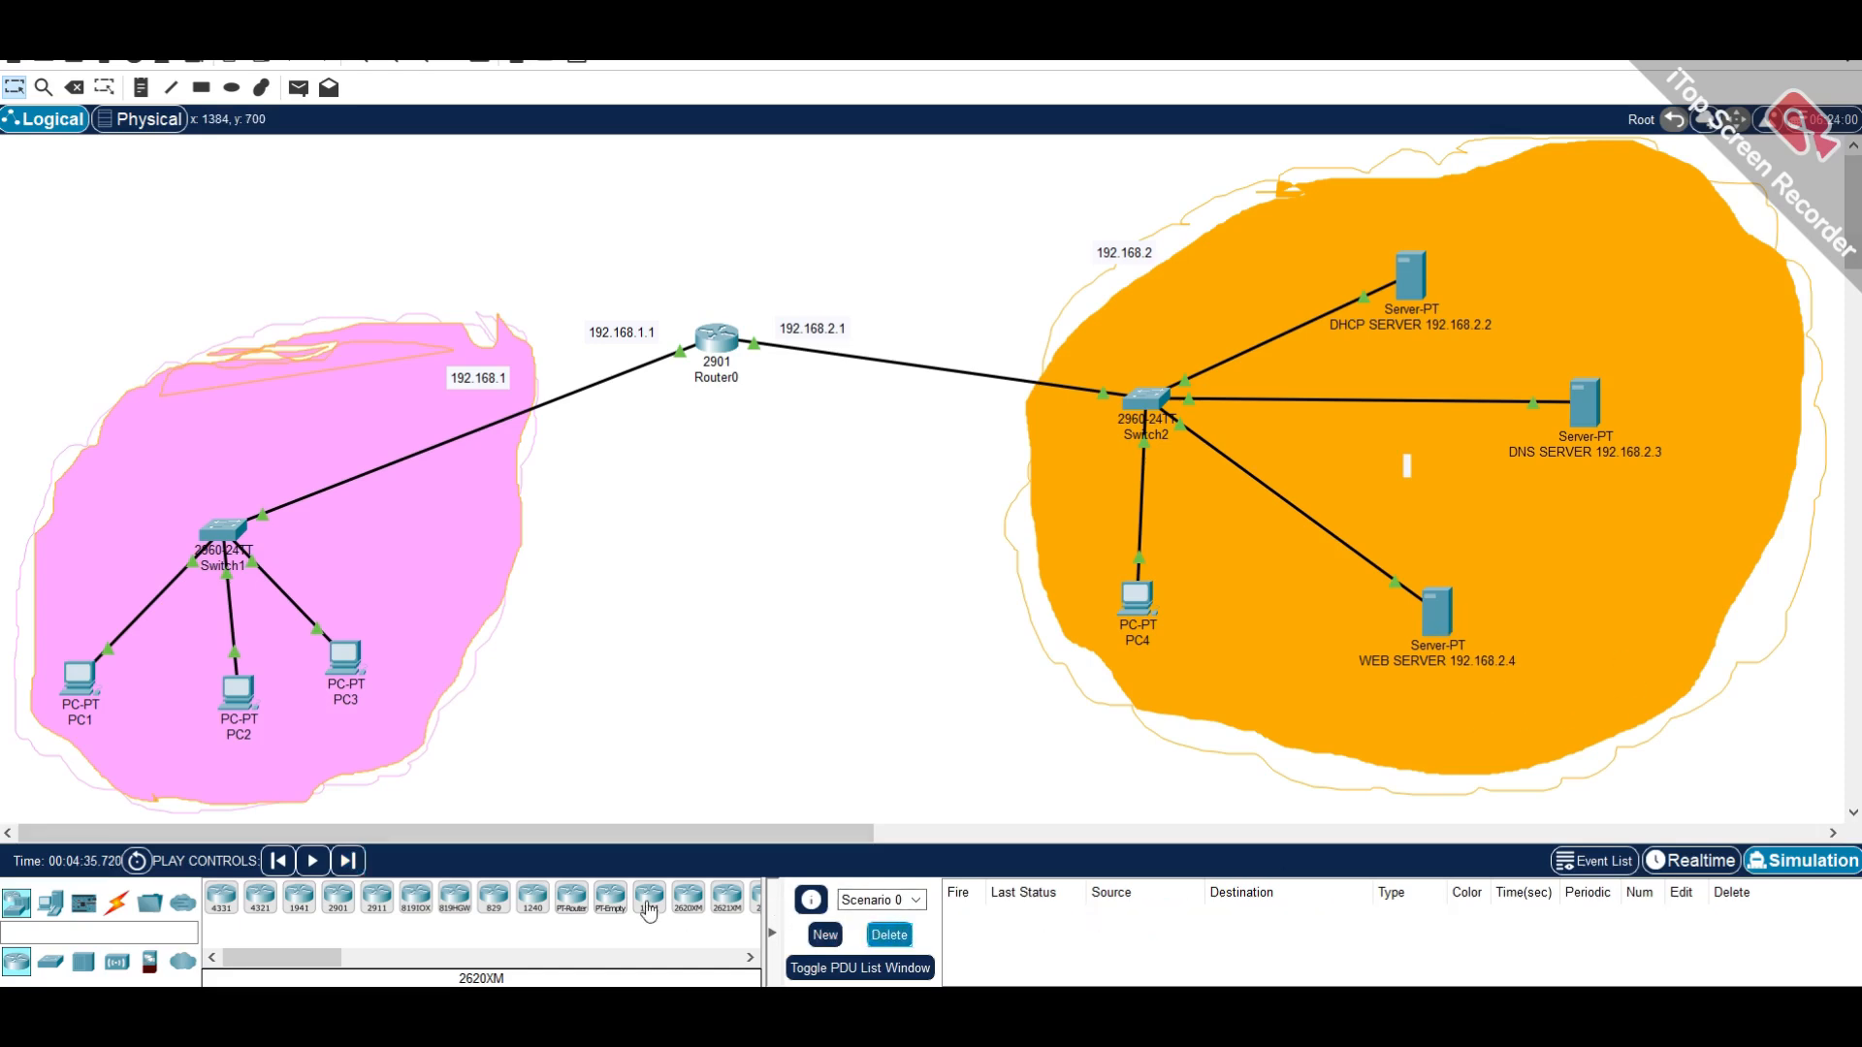
left_click(301, 89)
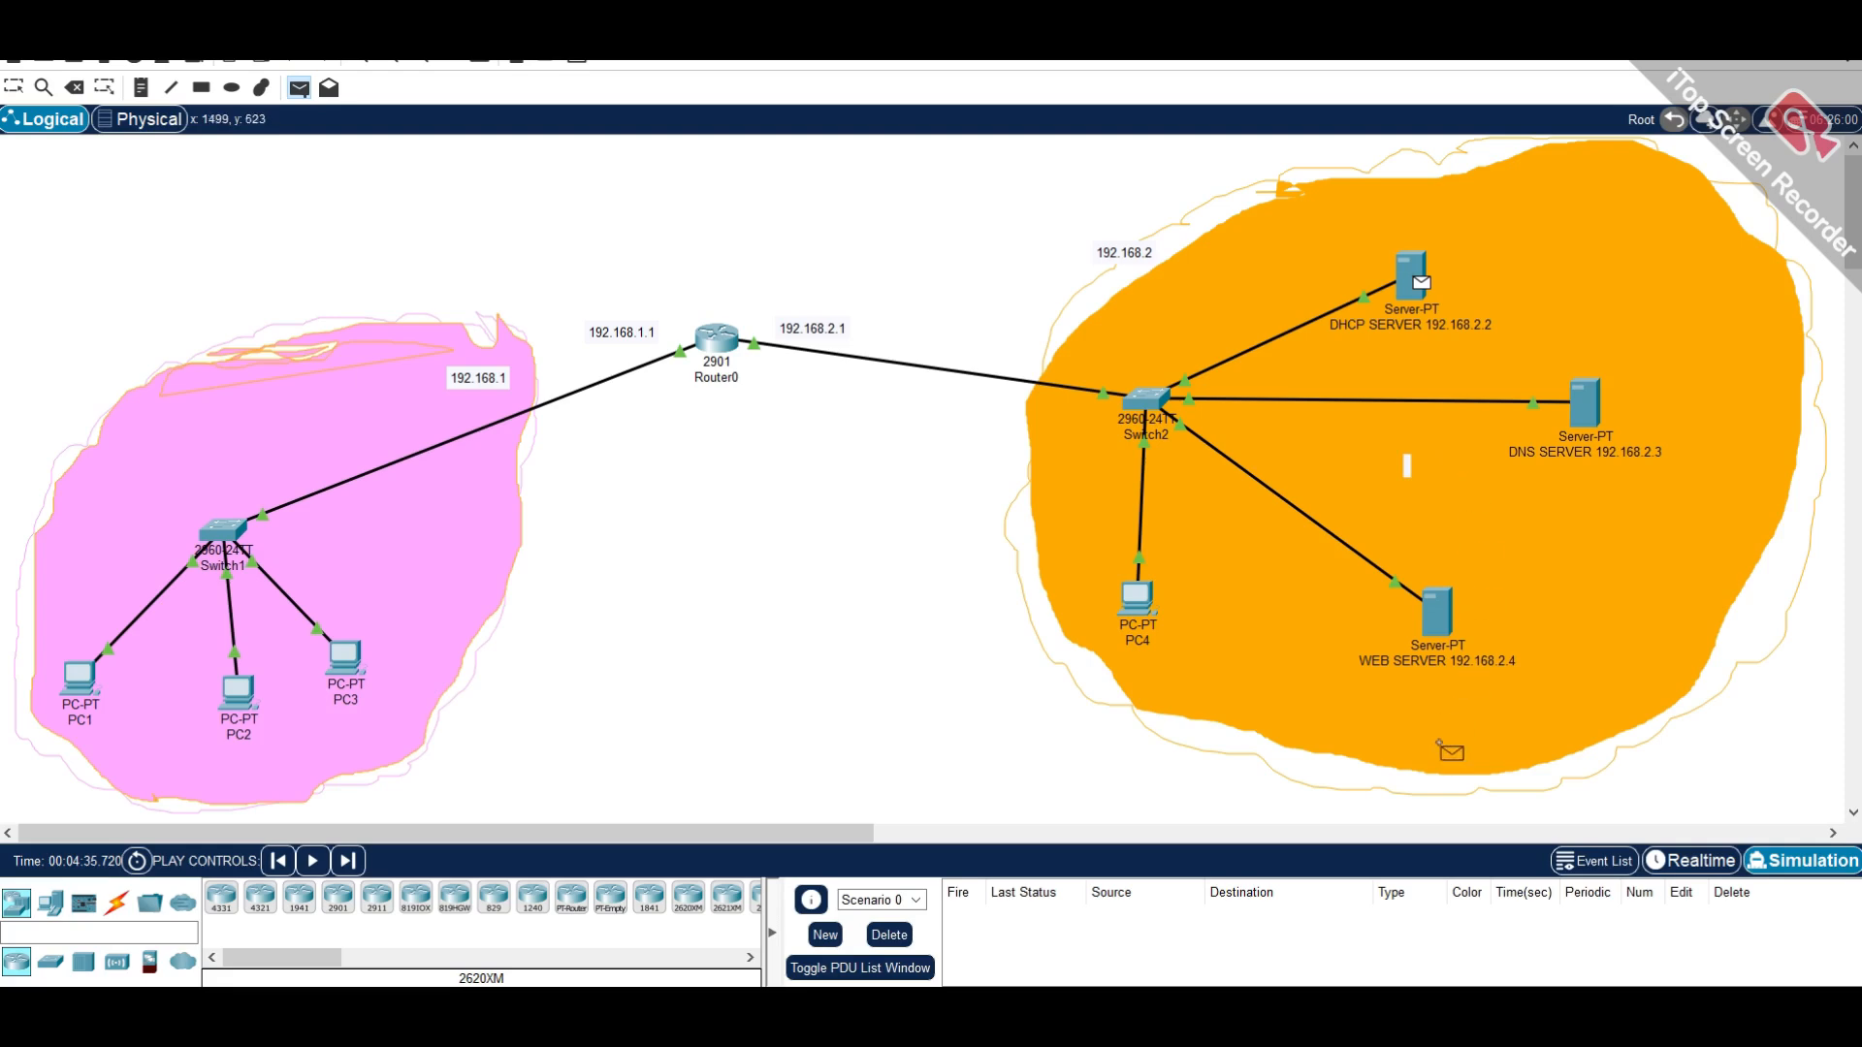
mouse_move(1429, 583)
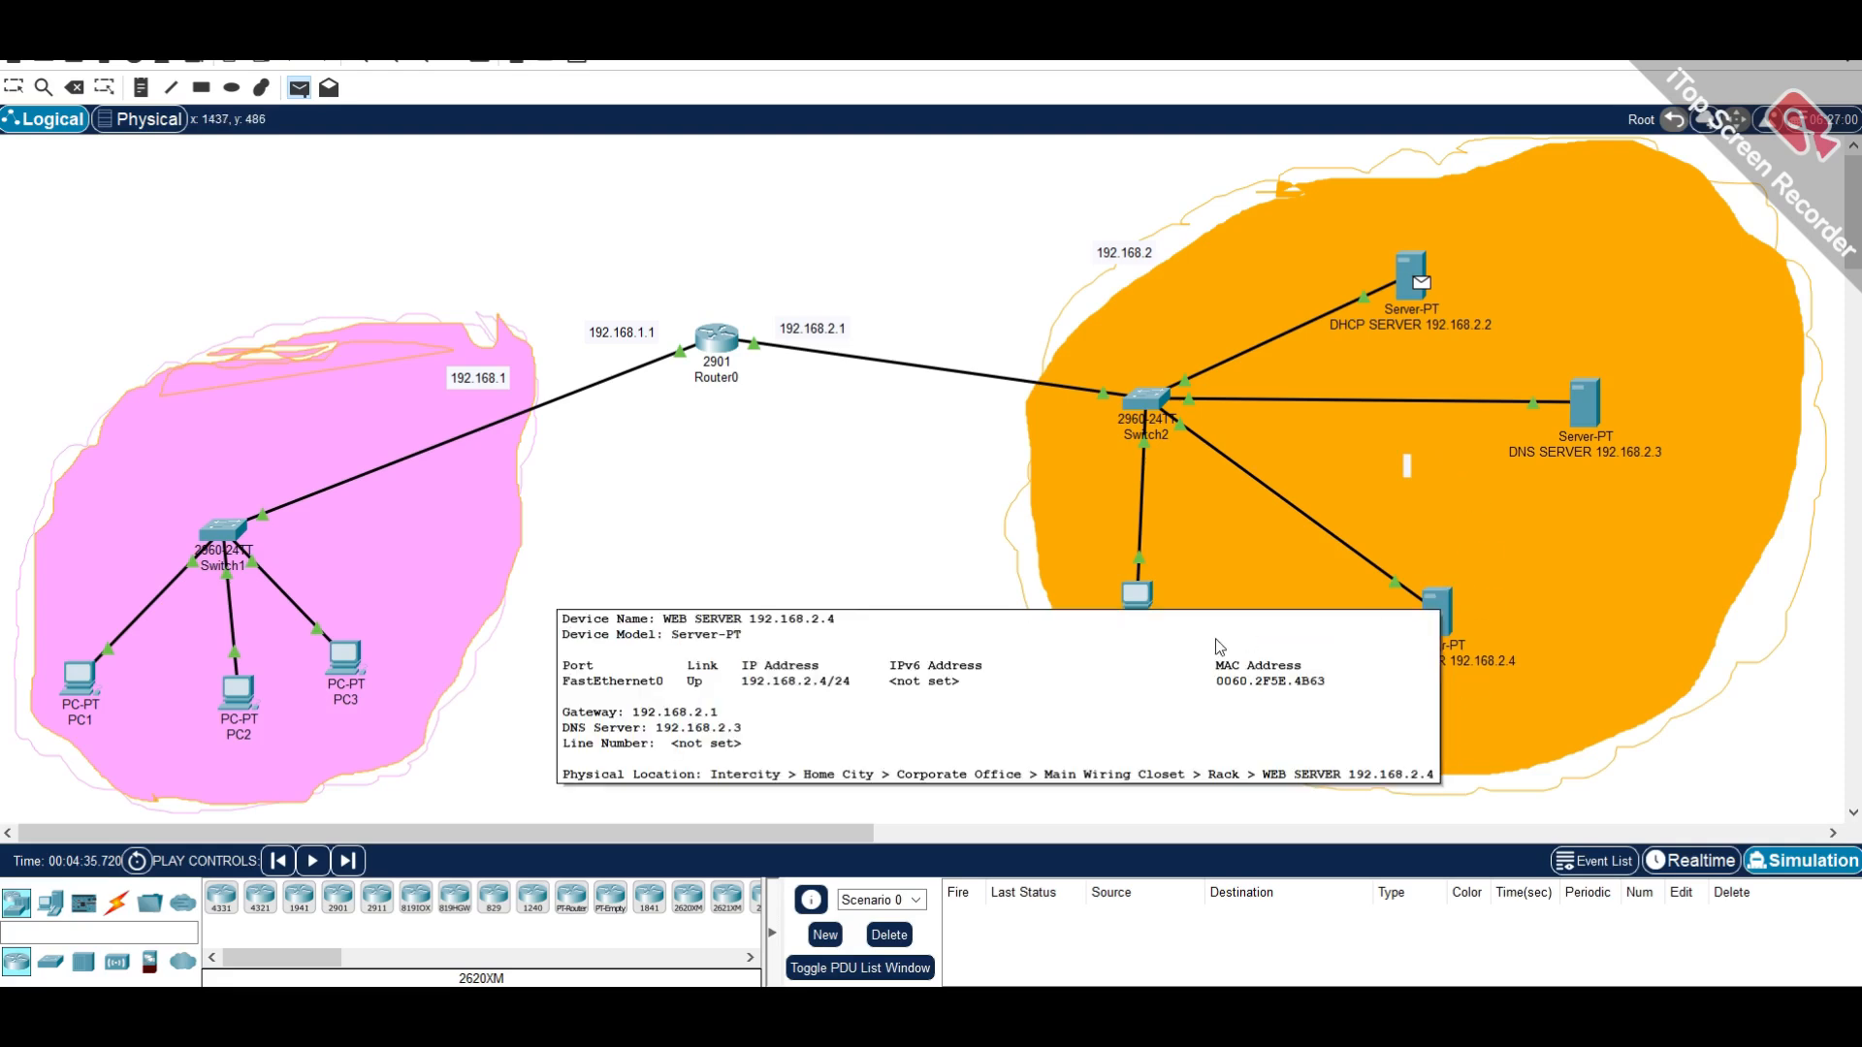
left_click(1565, 386)
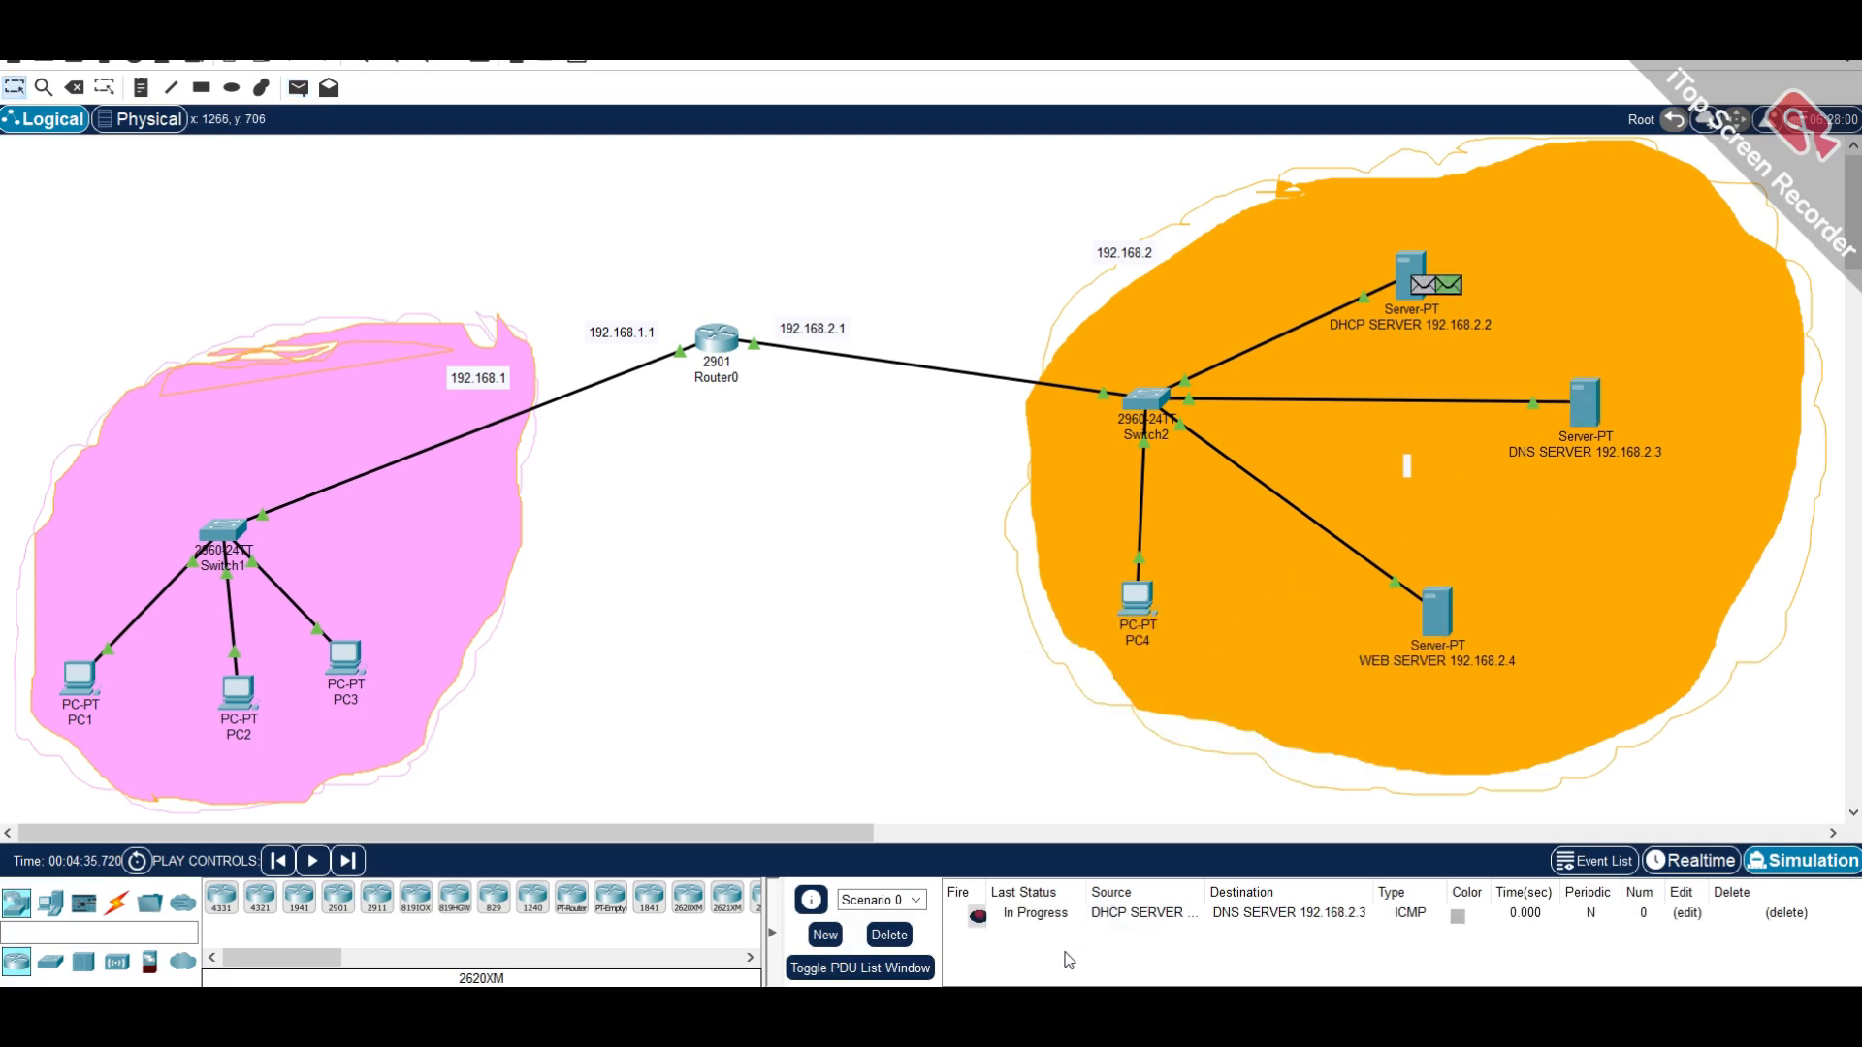
- Step the simulation forward to follow the PDU from the DHCP server to the DNS server and back
left_click(347, 861)
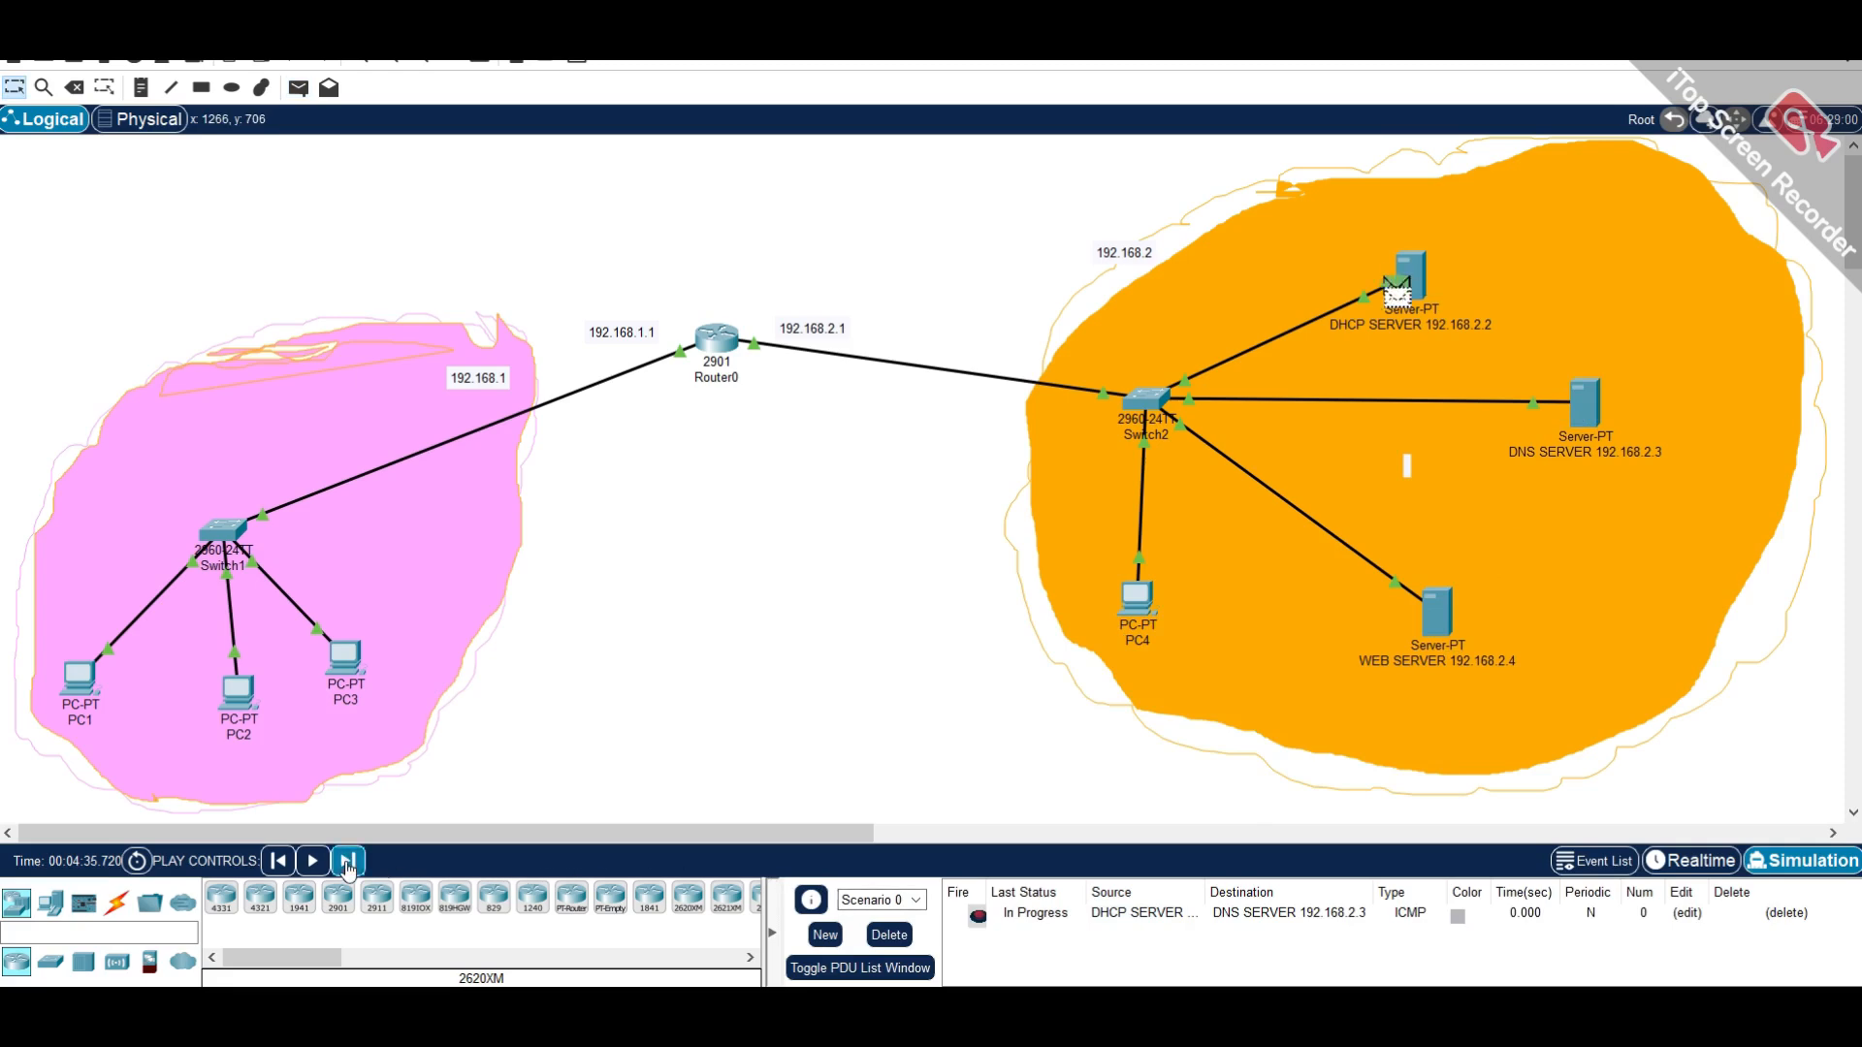
left_click(347, 861)
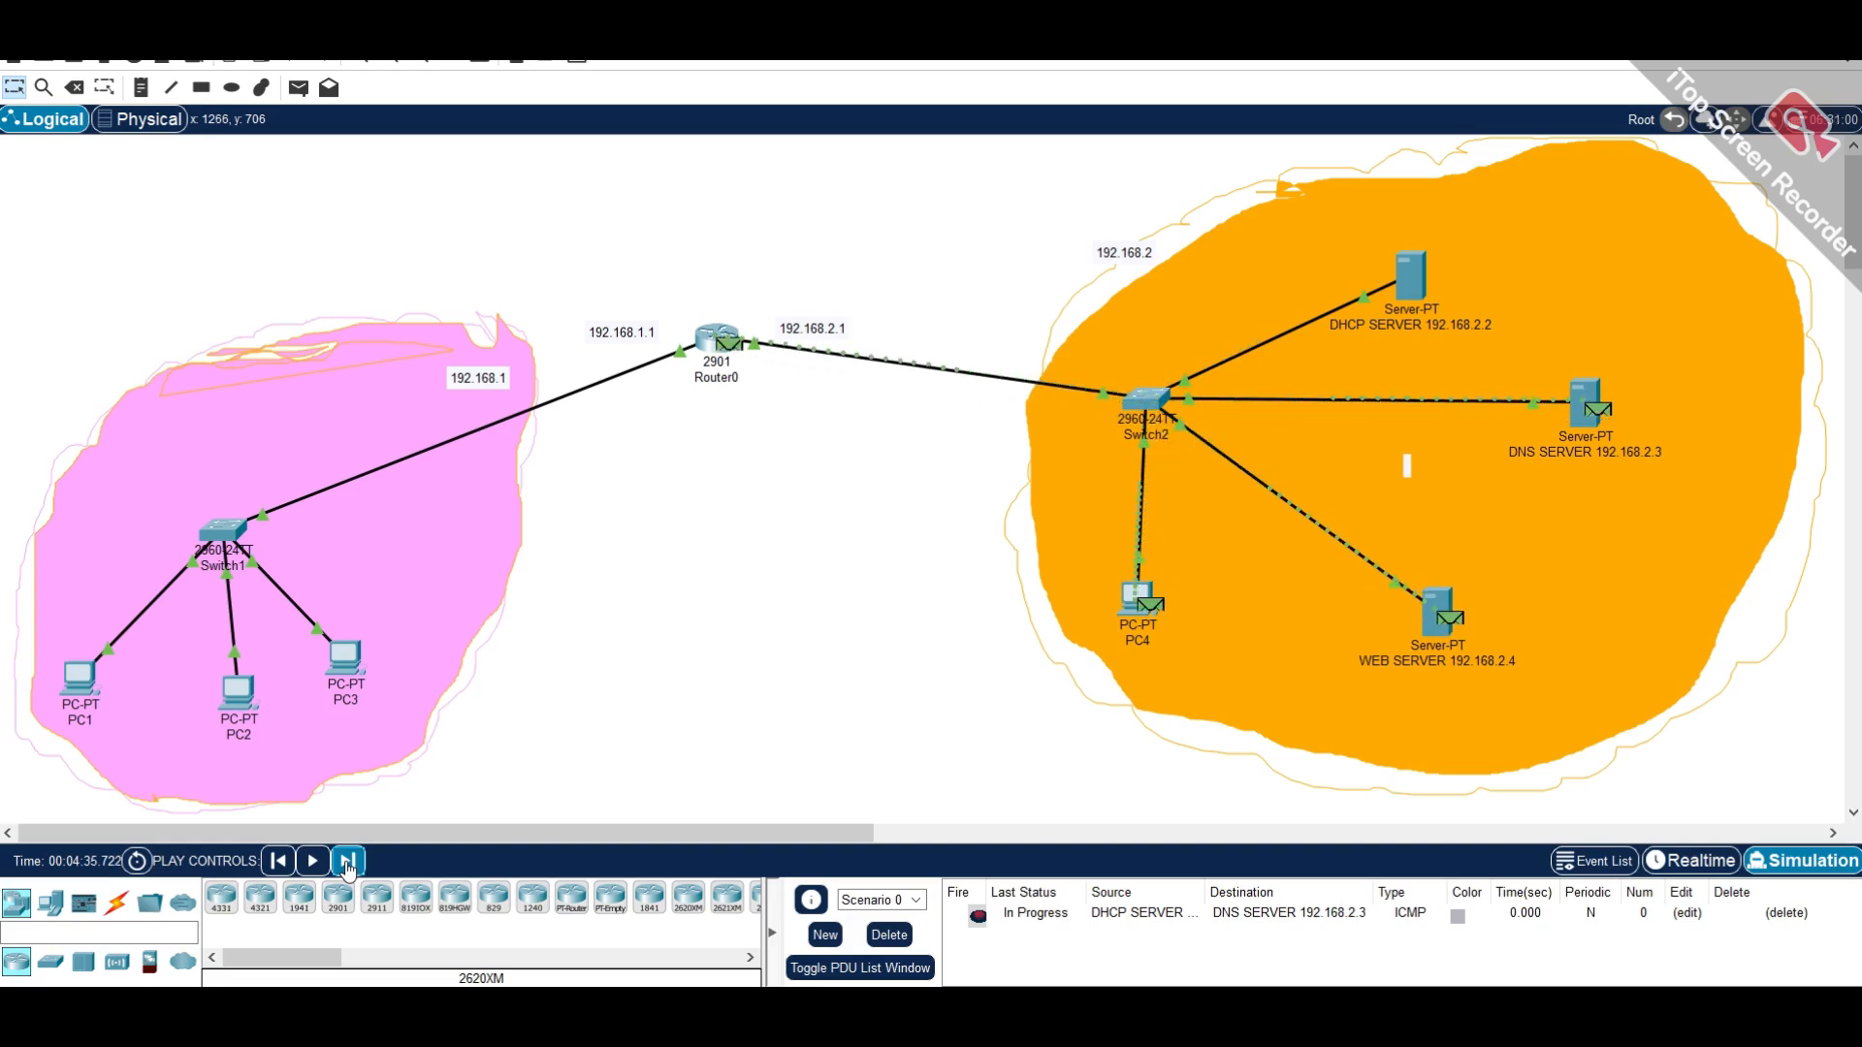
left_click(348, 861)
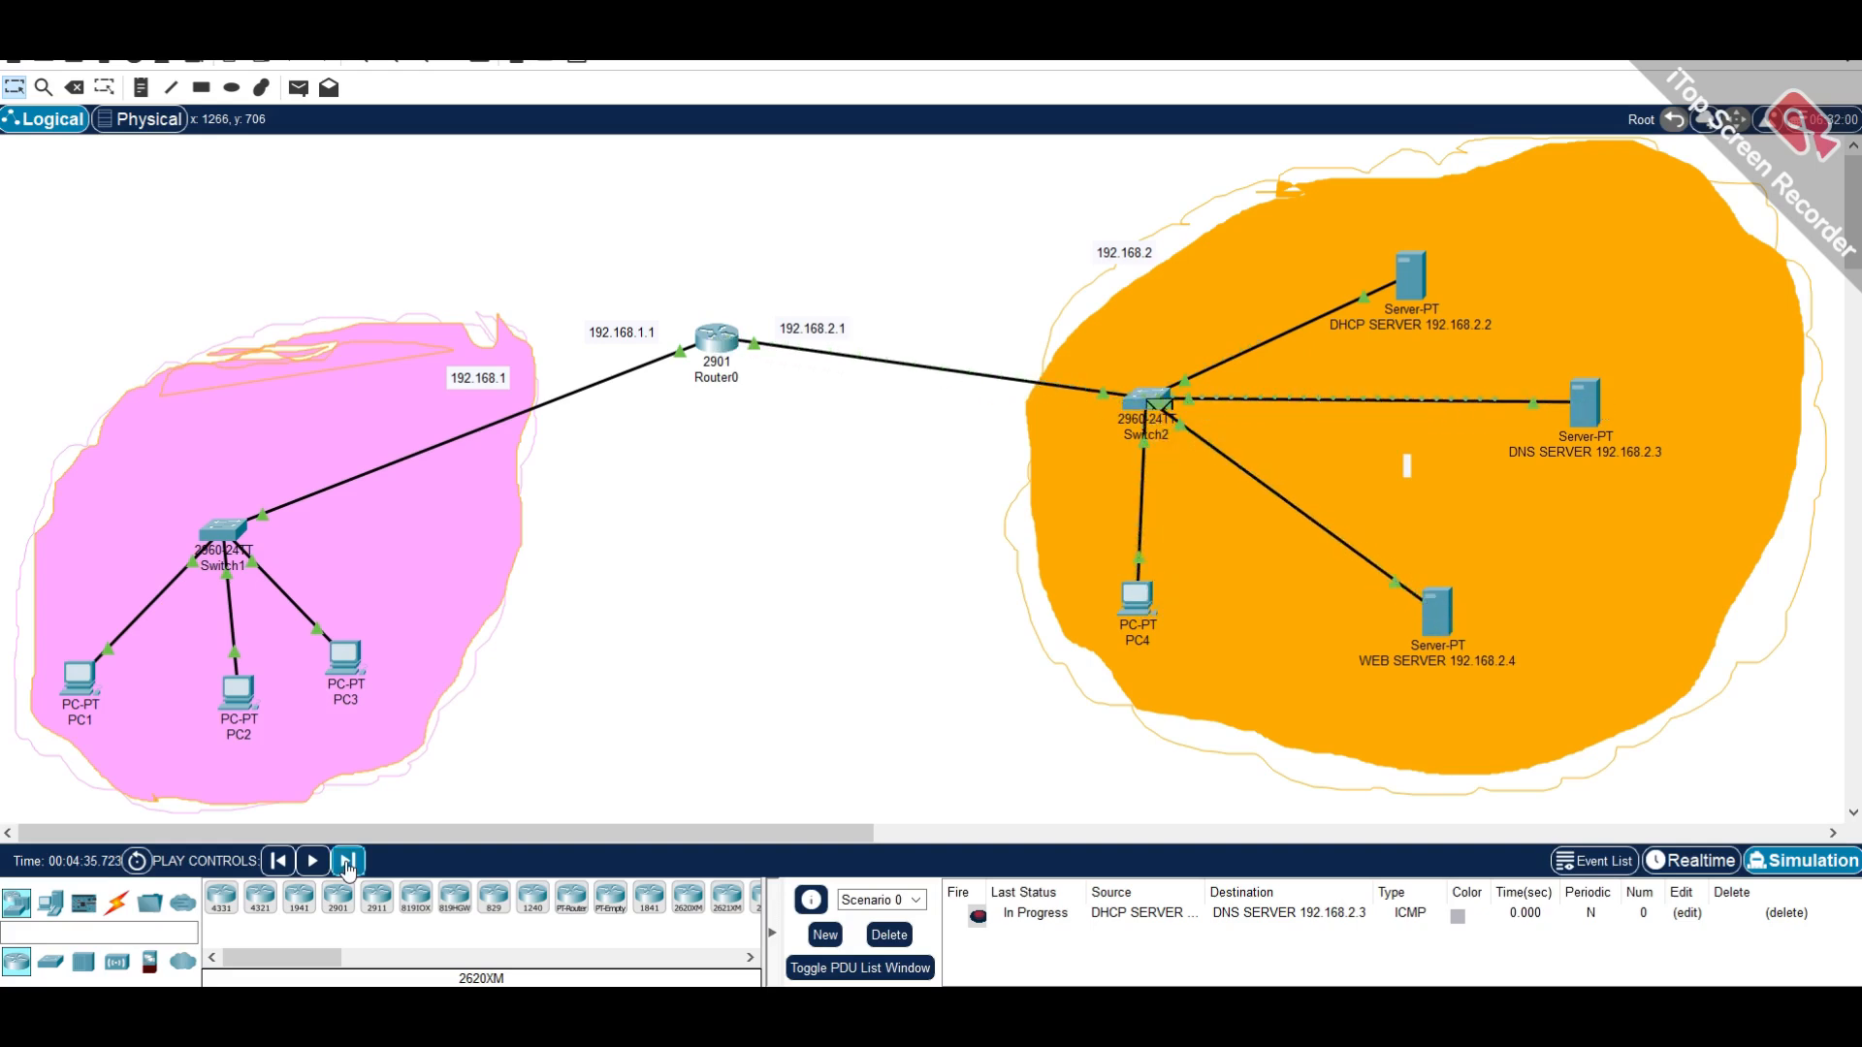
left_click(348, 861)
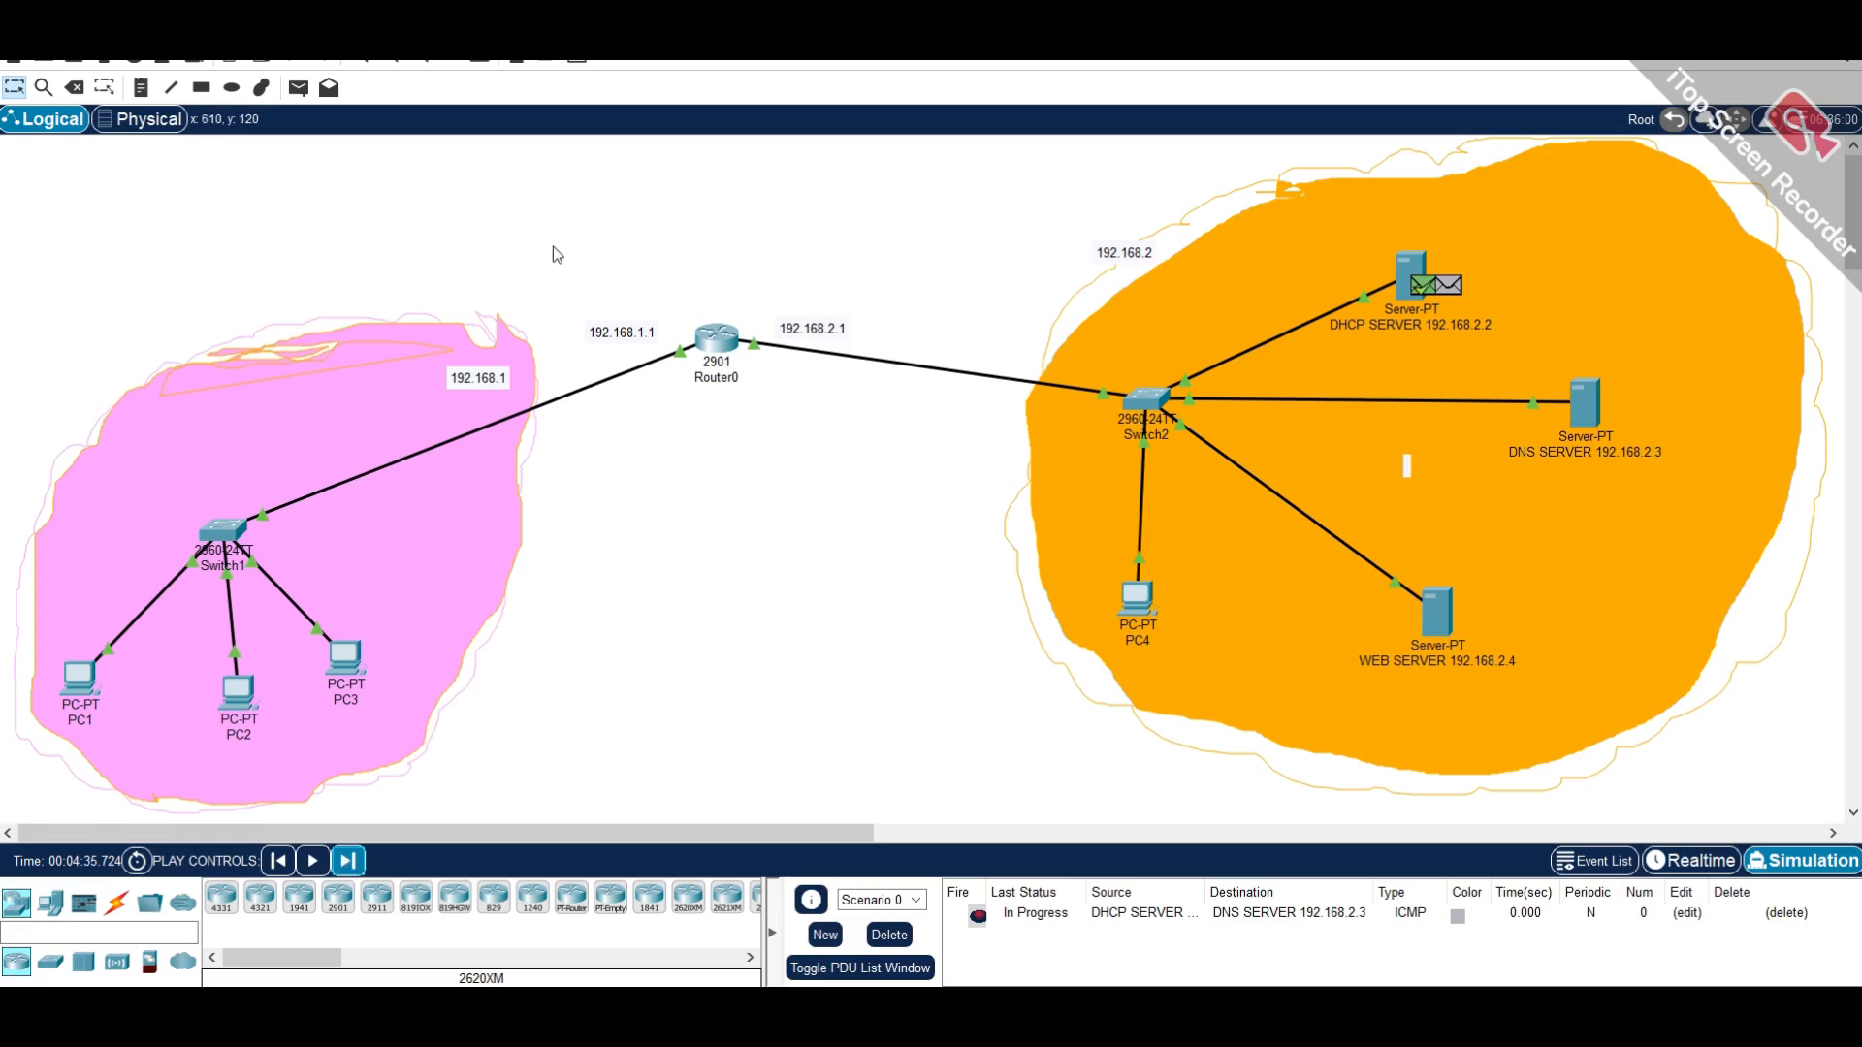
- Clear the PDU list and add a simple PDU from PC4 to the DNS server
left_click(889, 935)
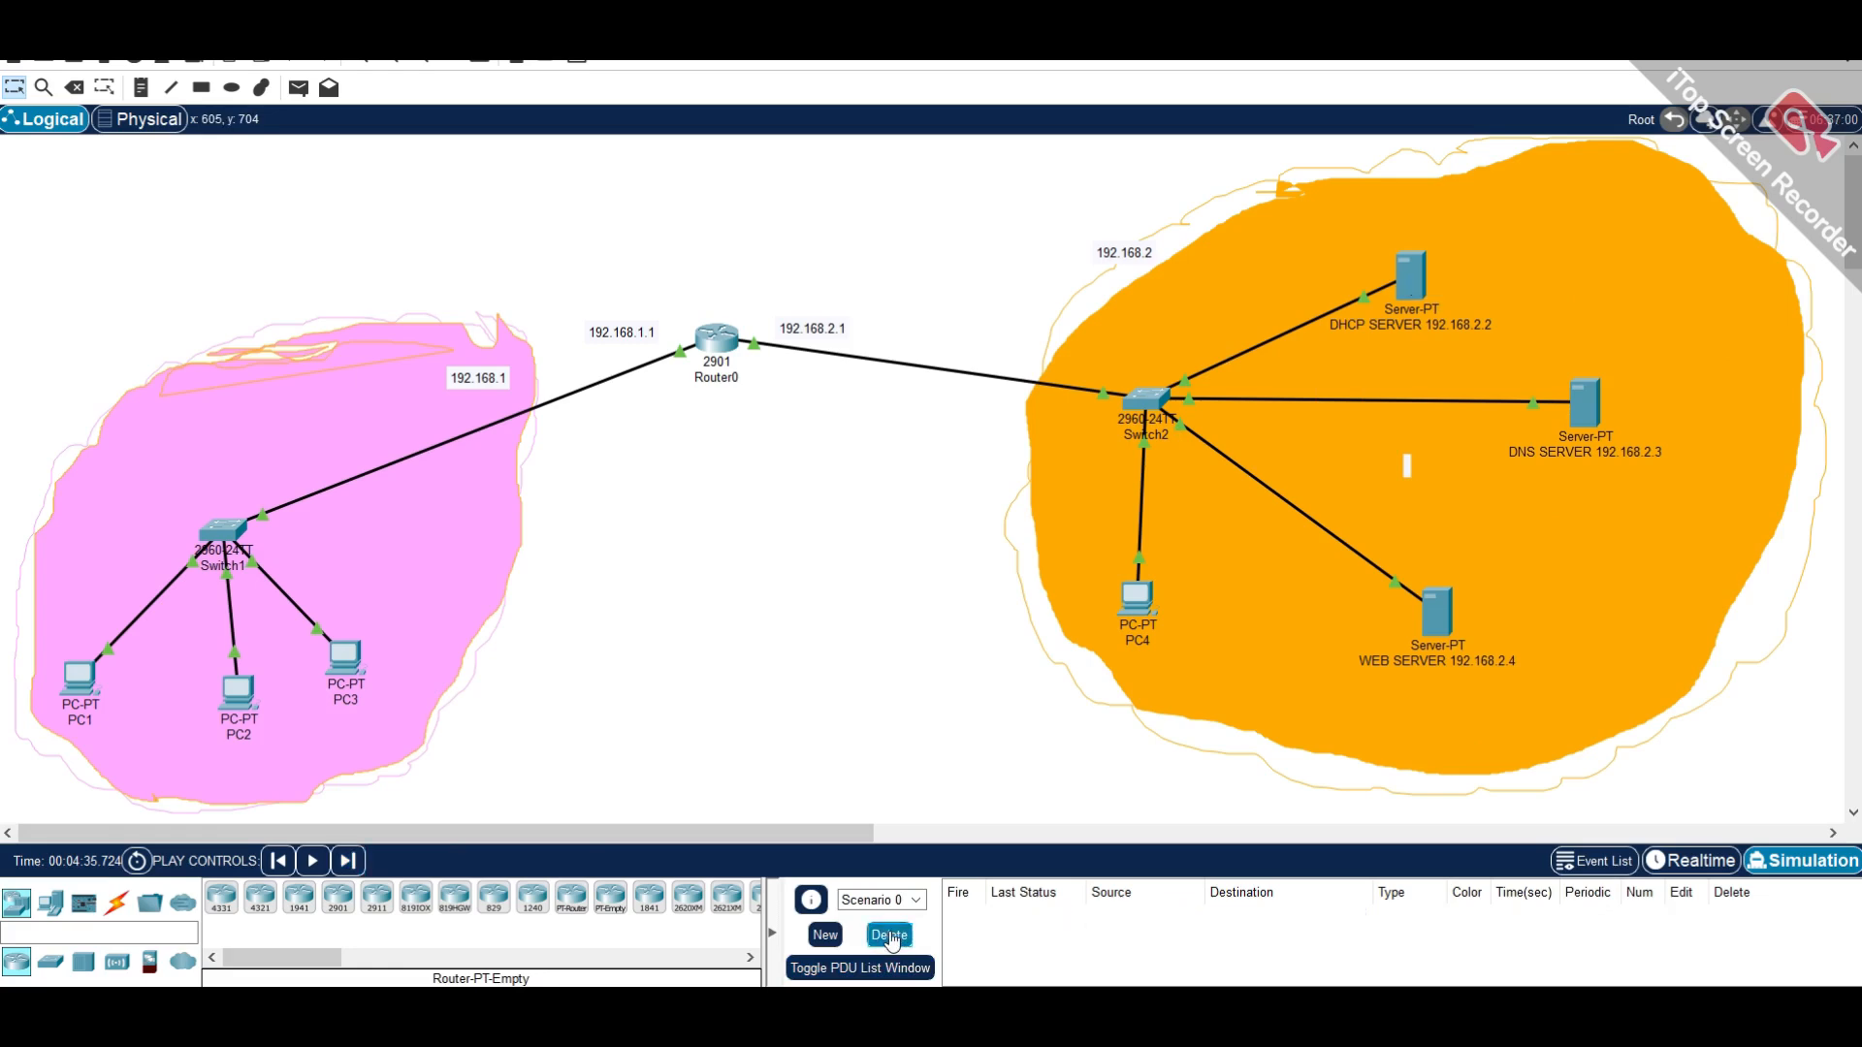
left_click(298, 89)
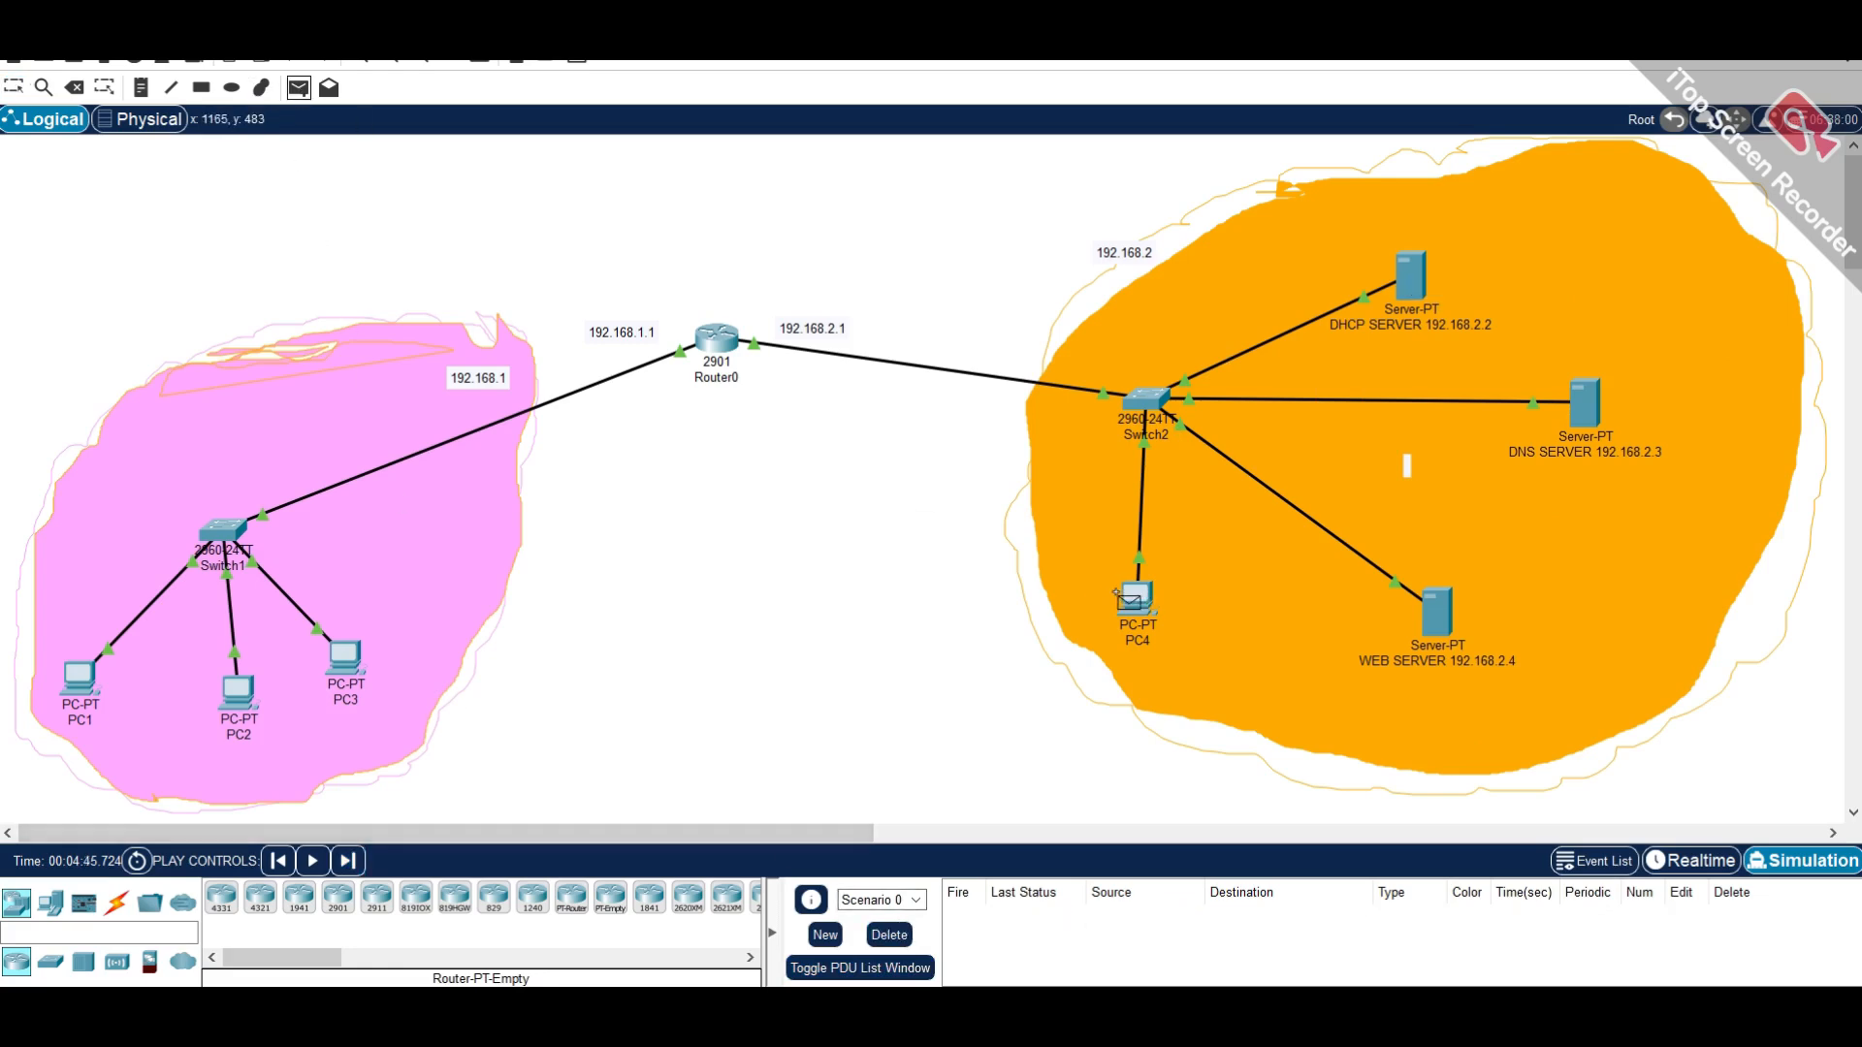
left_click(1136, 599)
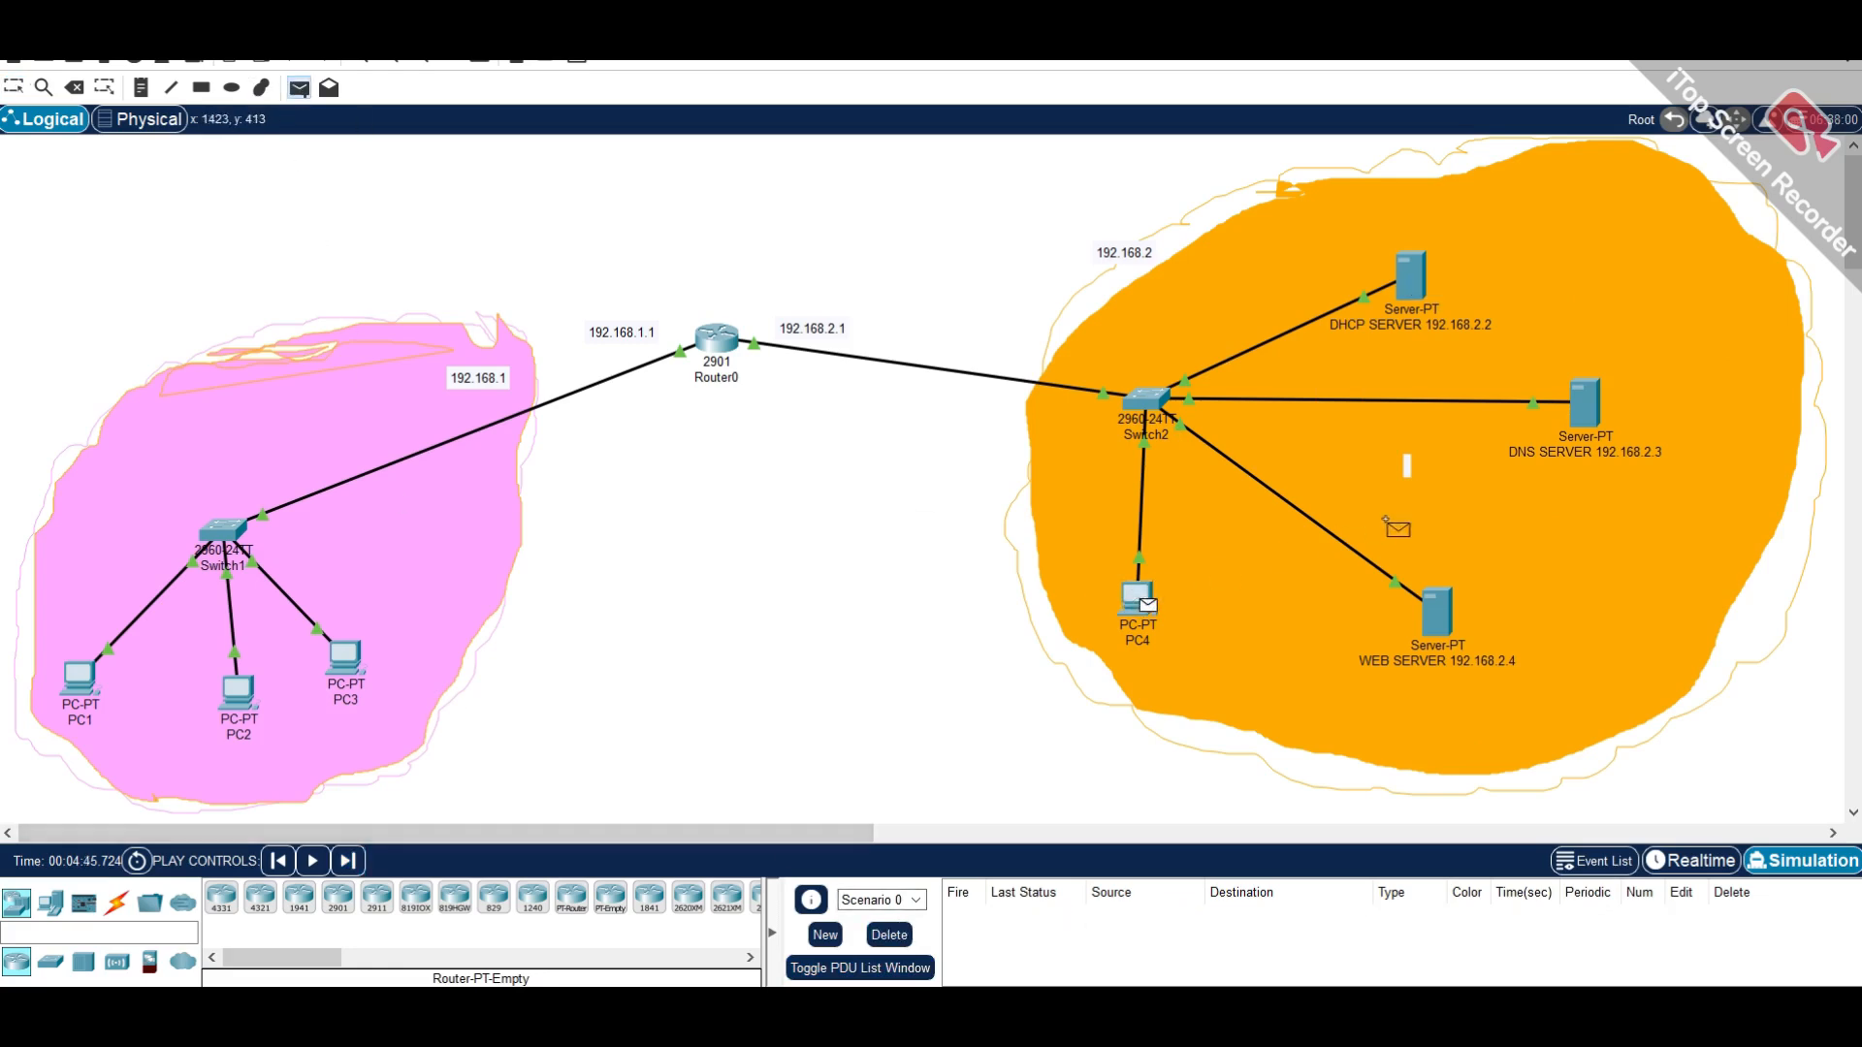
left_click(1566, 397)
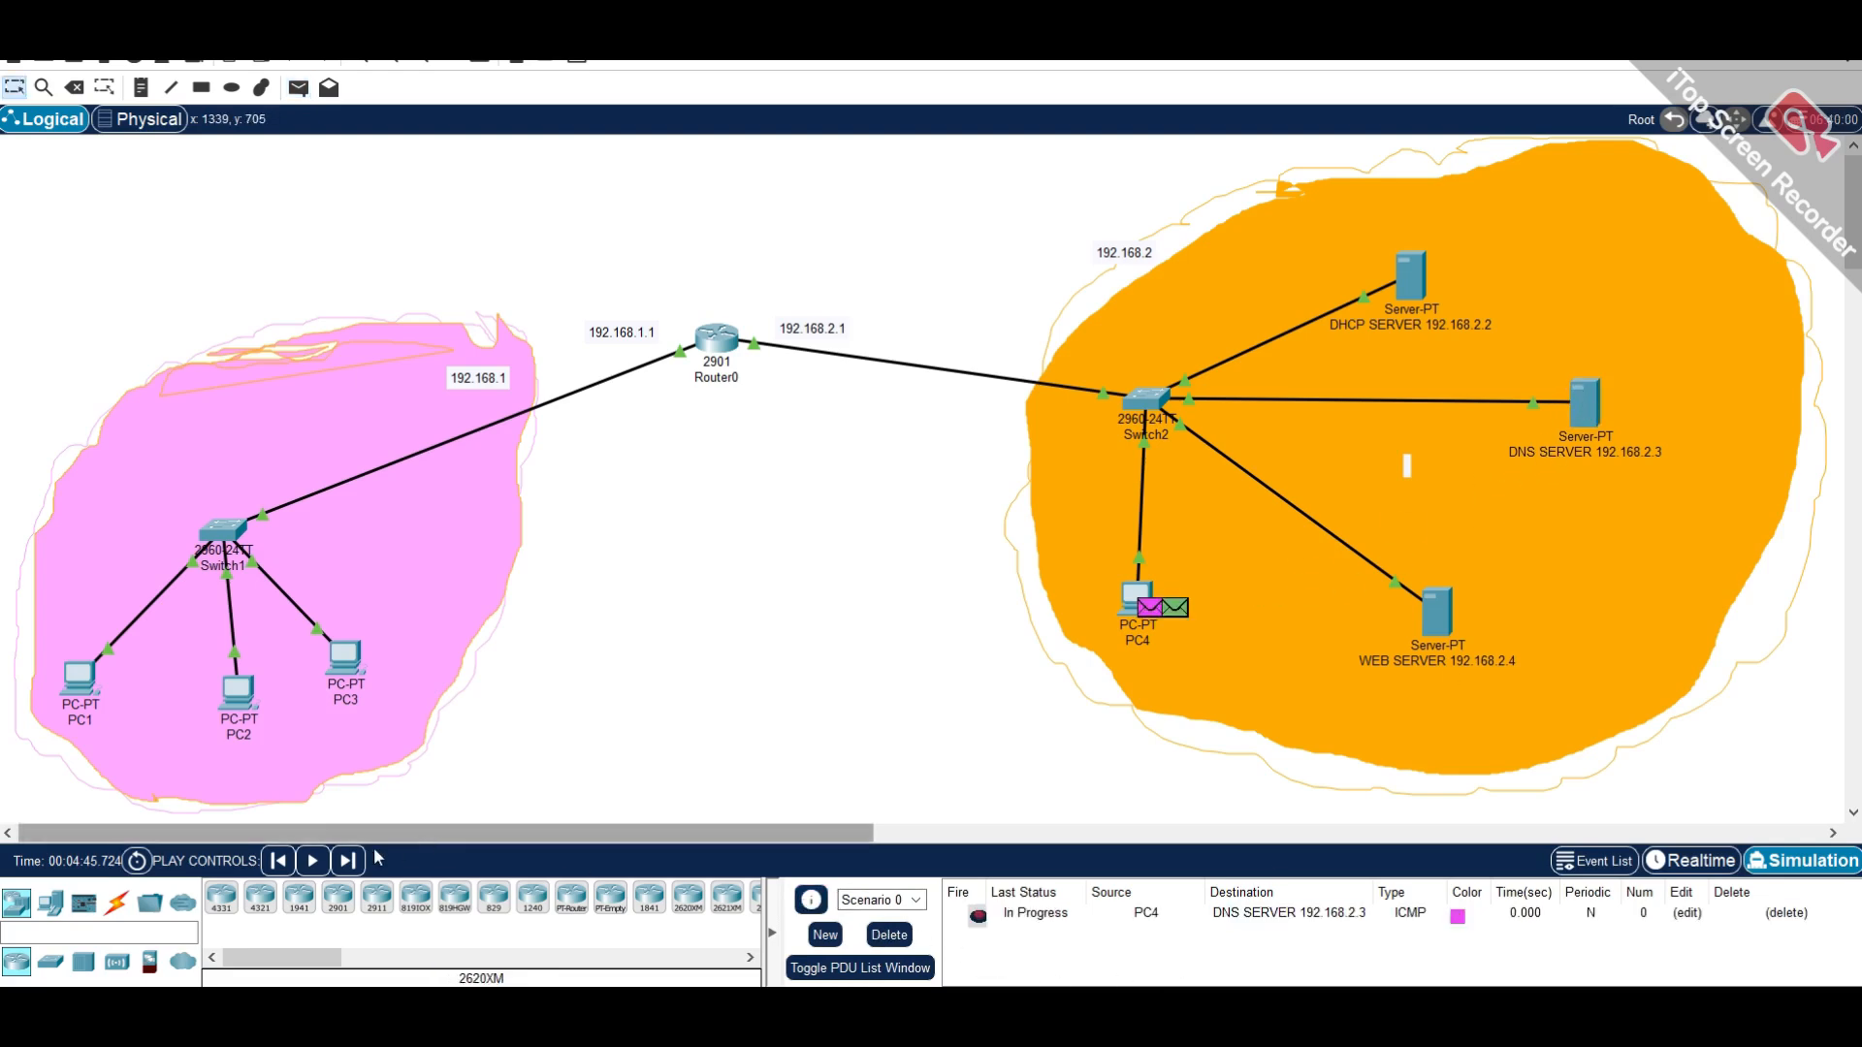
- Step the simulation forward to follow the PDU between PC4 and the DNS server, and clear the PDU list
left_click(345, 862)
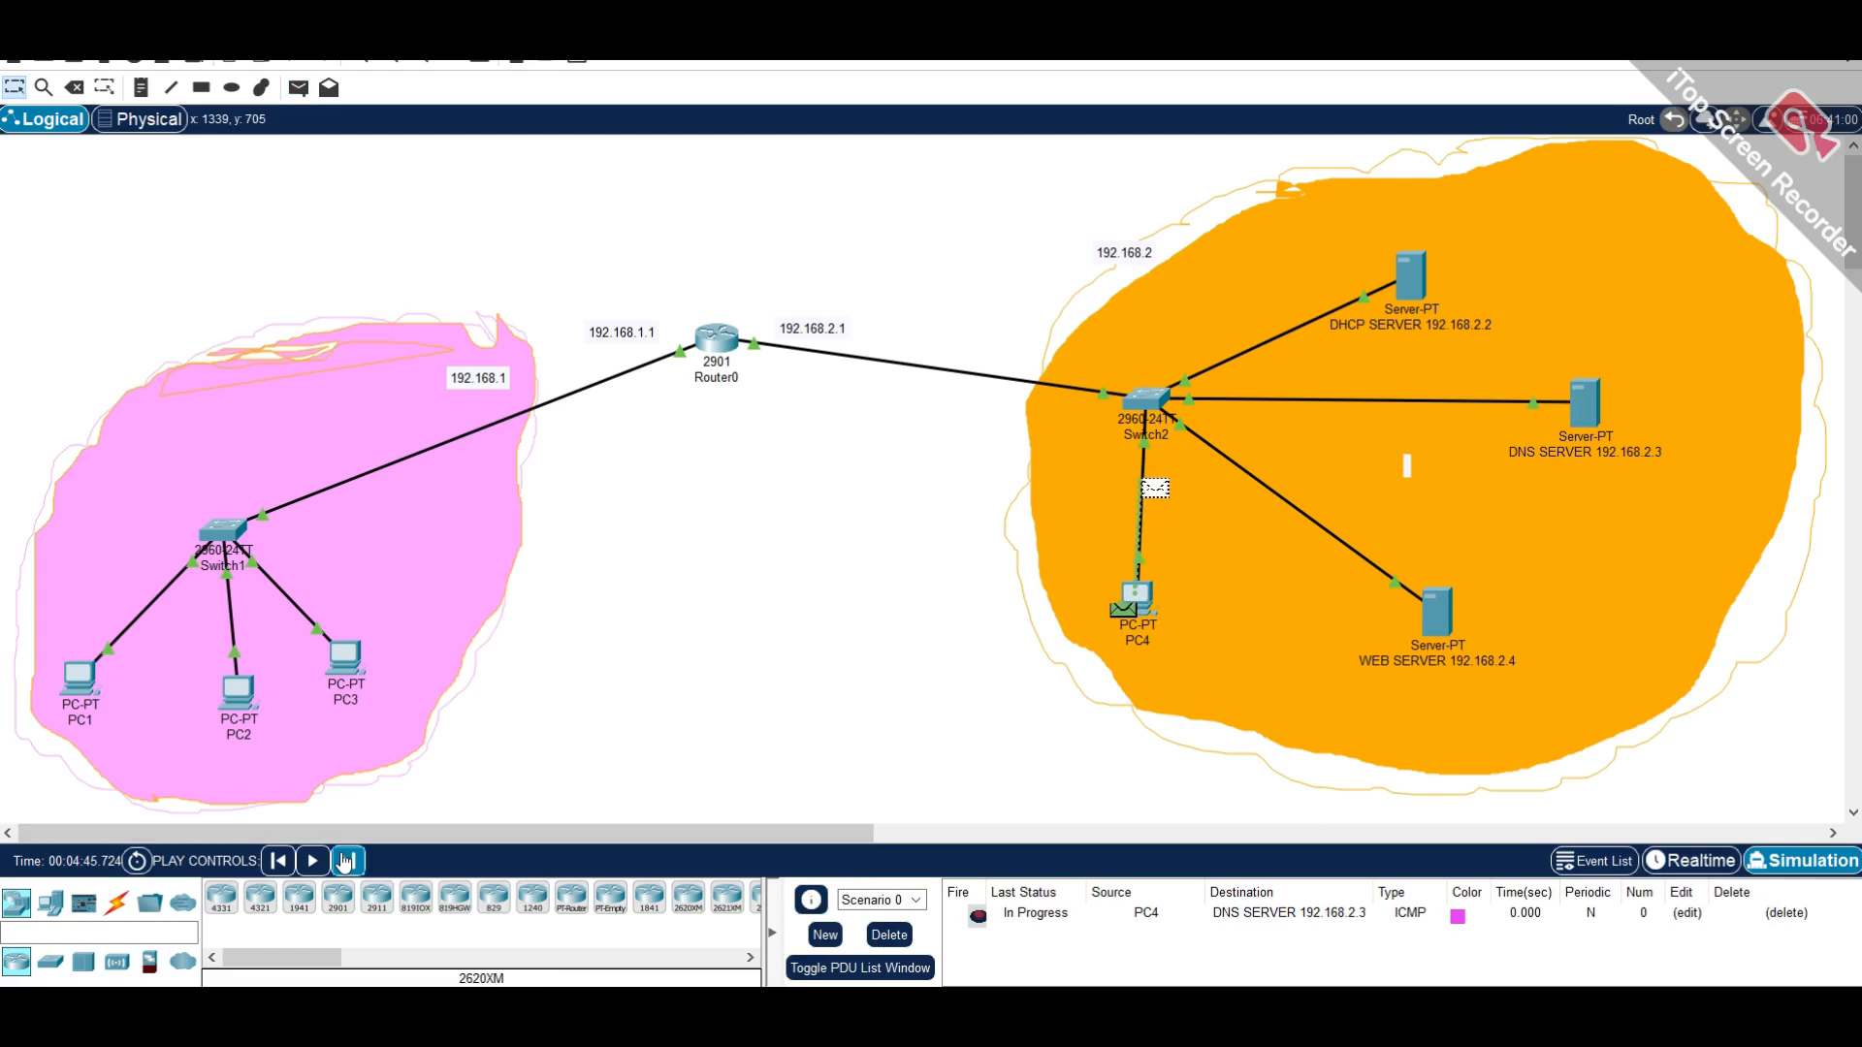
left_click(346, 862)
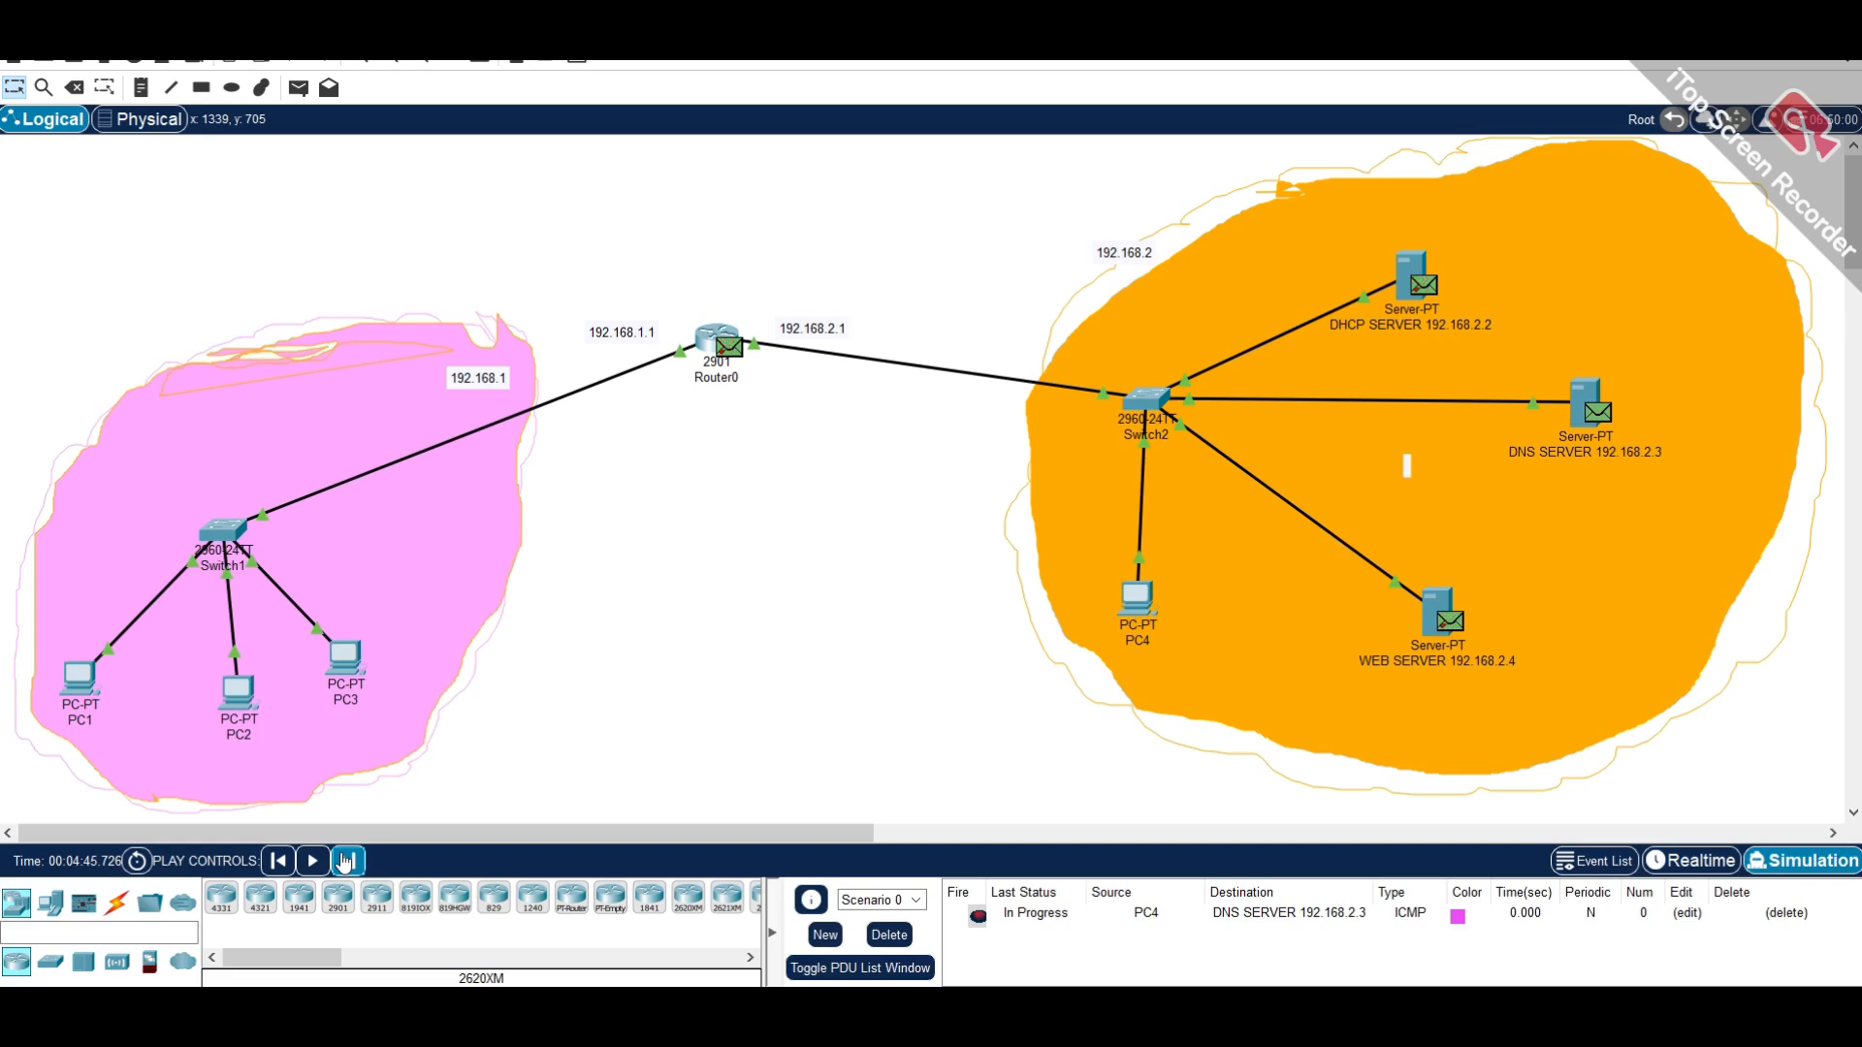
left_click(346, 860)
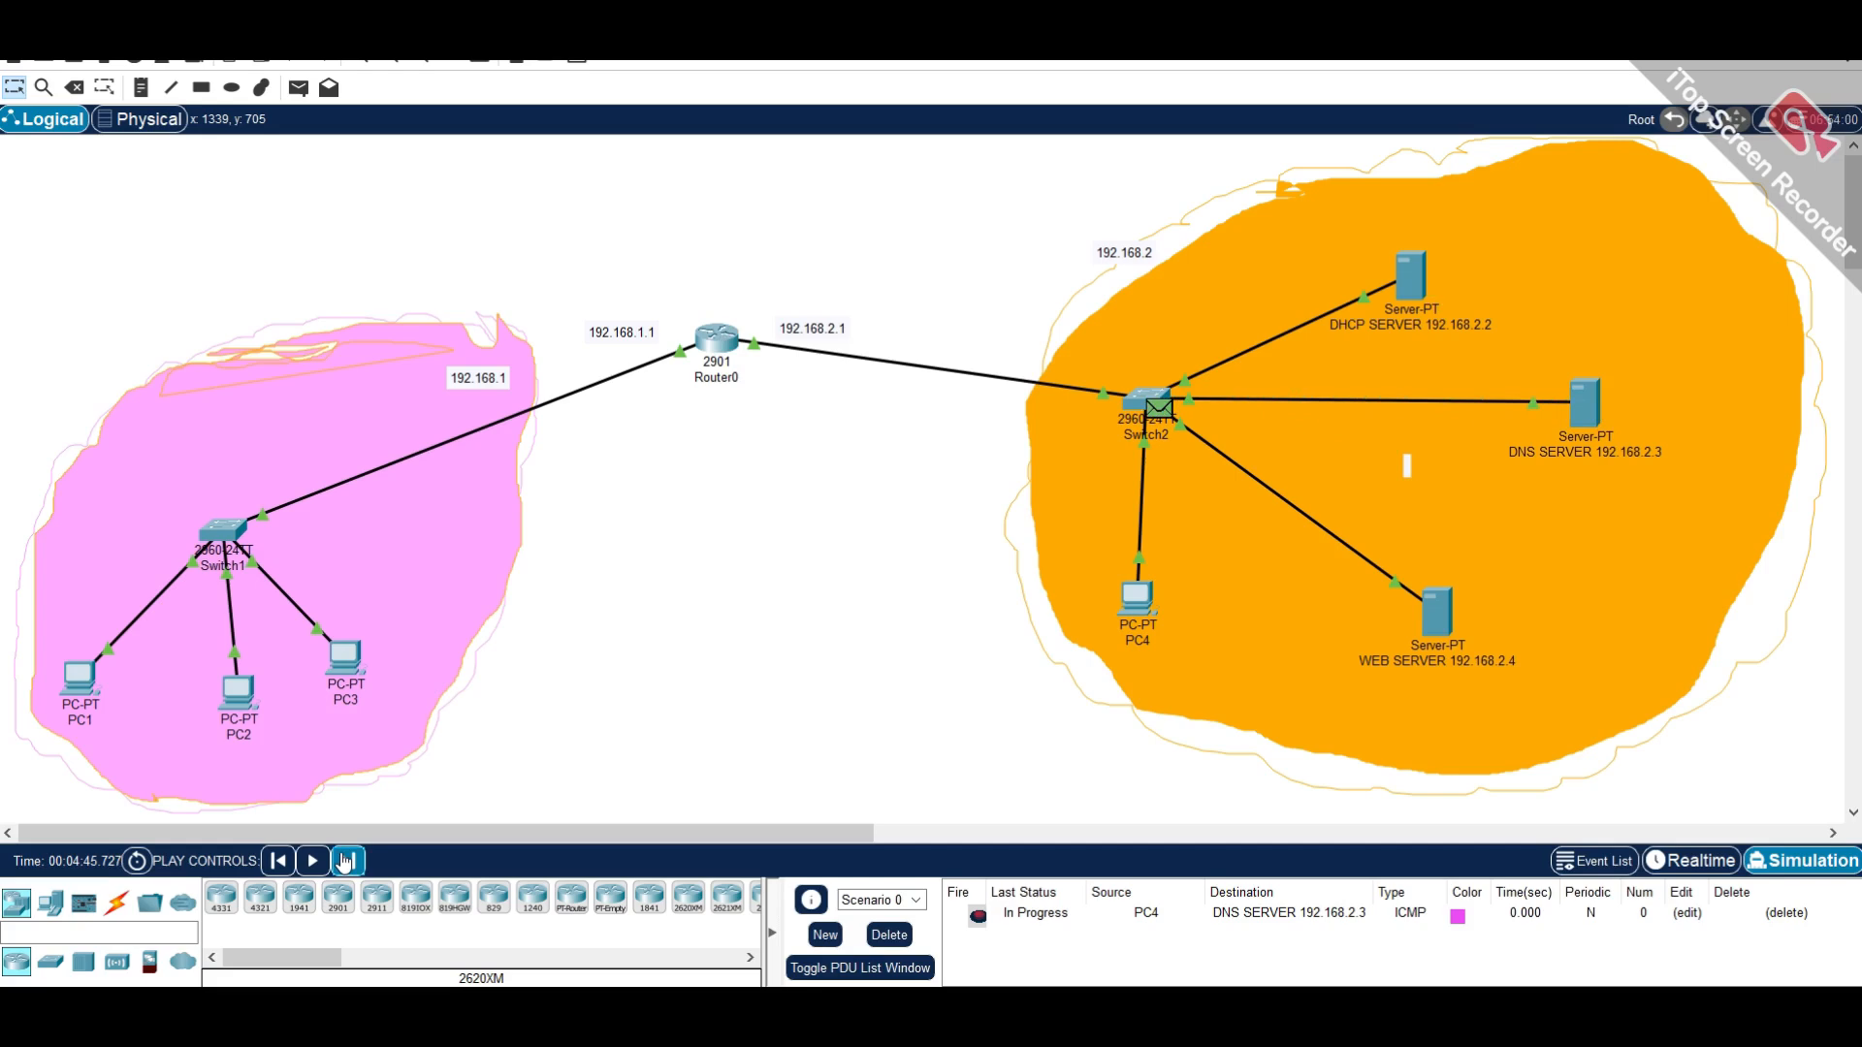
left_click(346, 860)
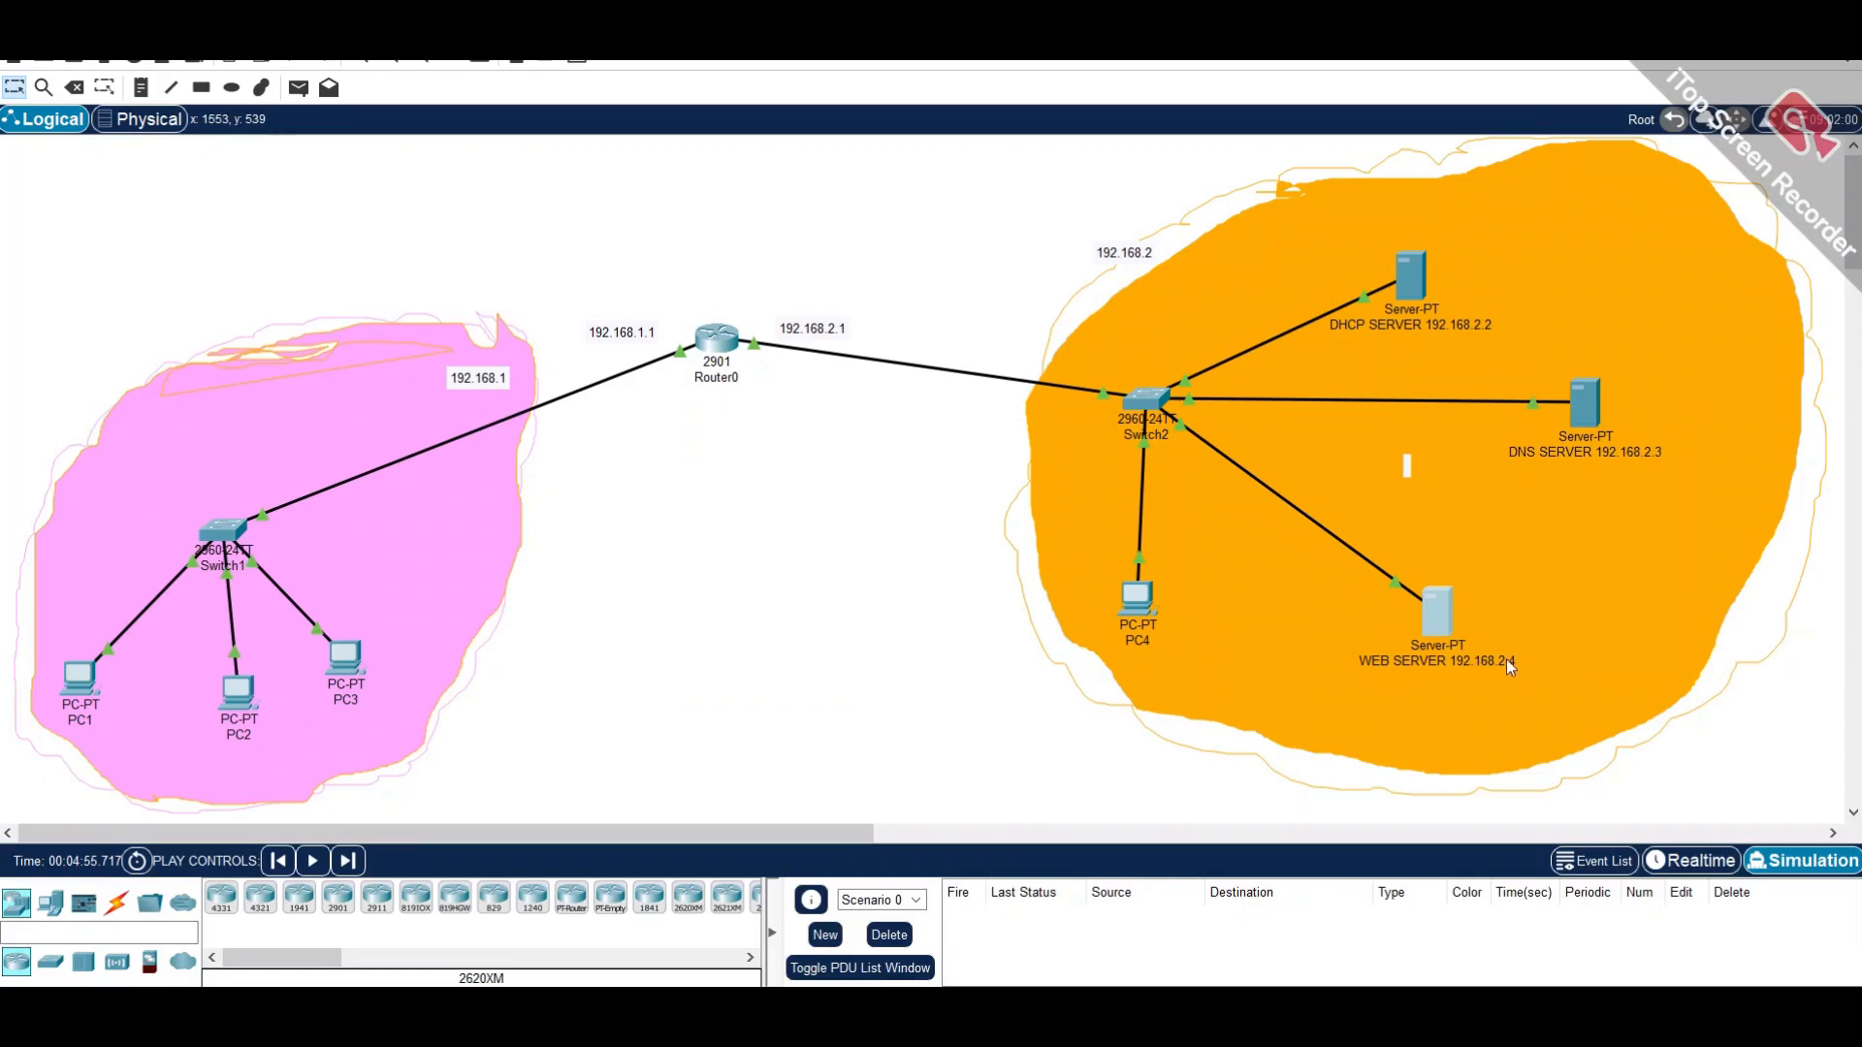
- Review the HTTP and HTTPS service settings and hosted files on the web server, and close its window
left_click(1436, 611)
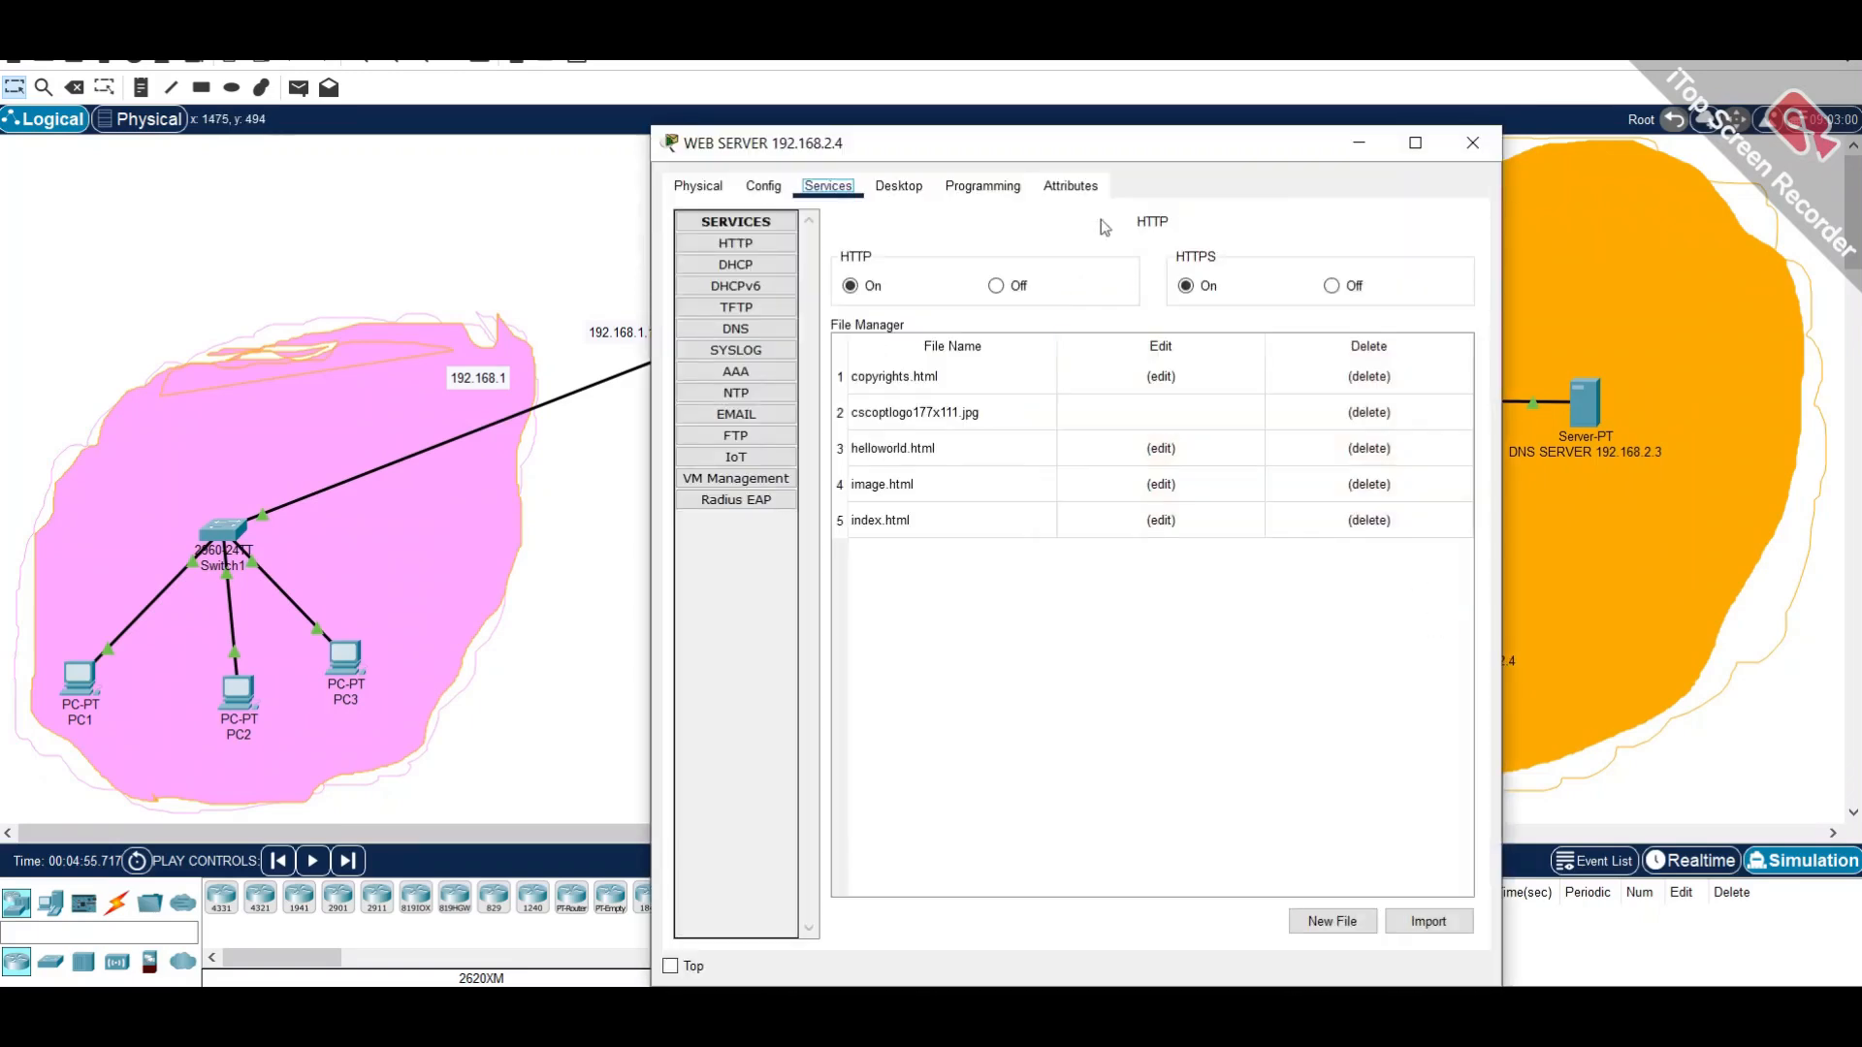
left_click_drag(969, 155, 725, 183)
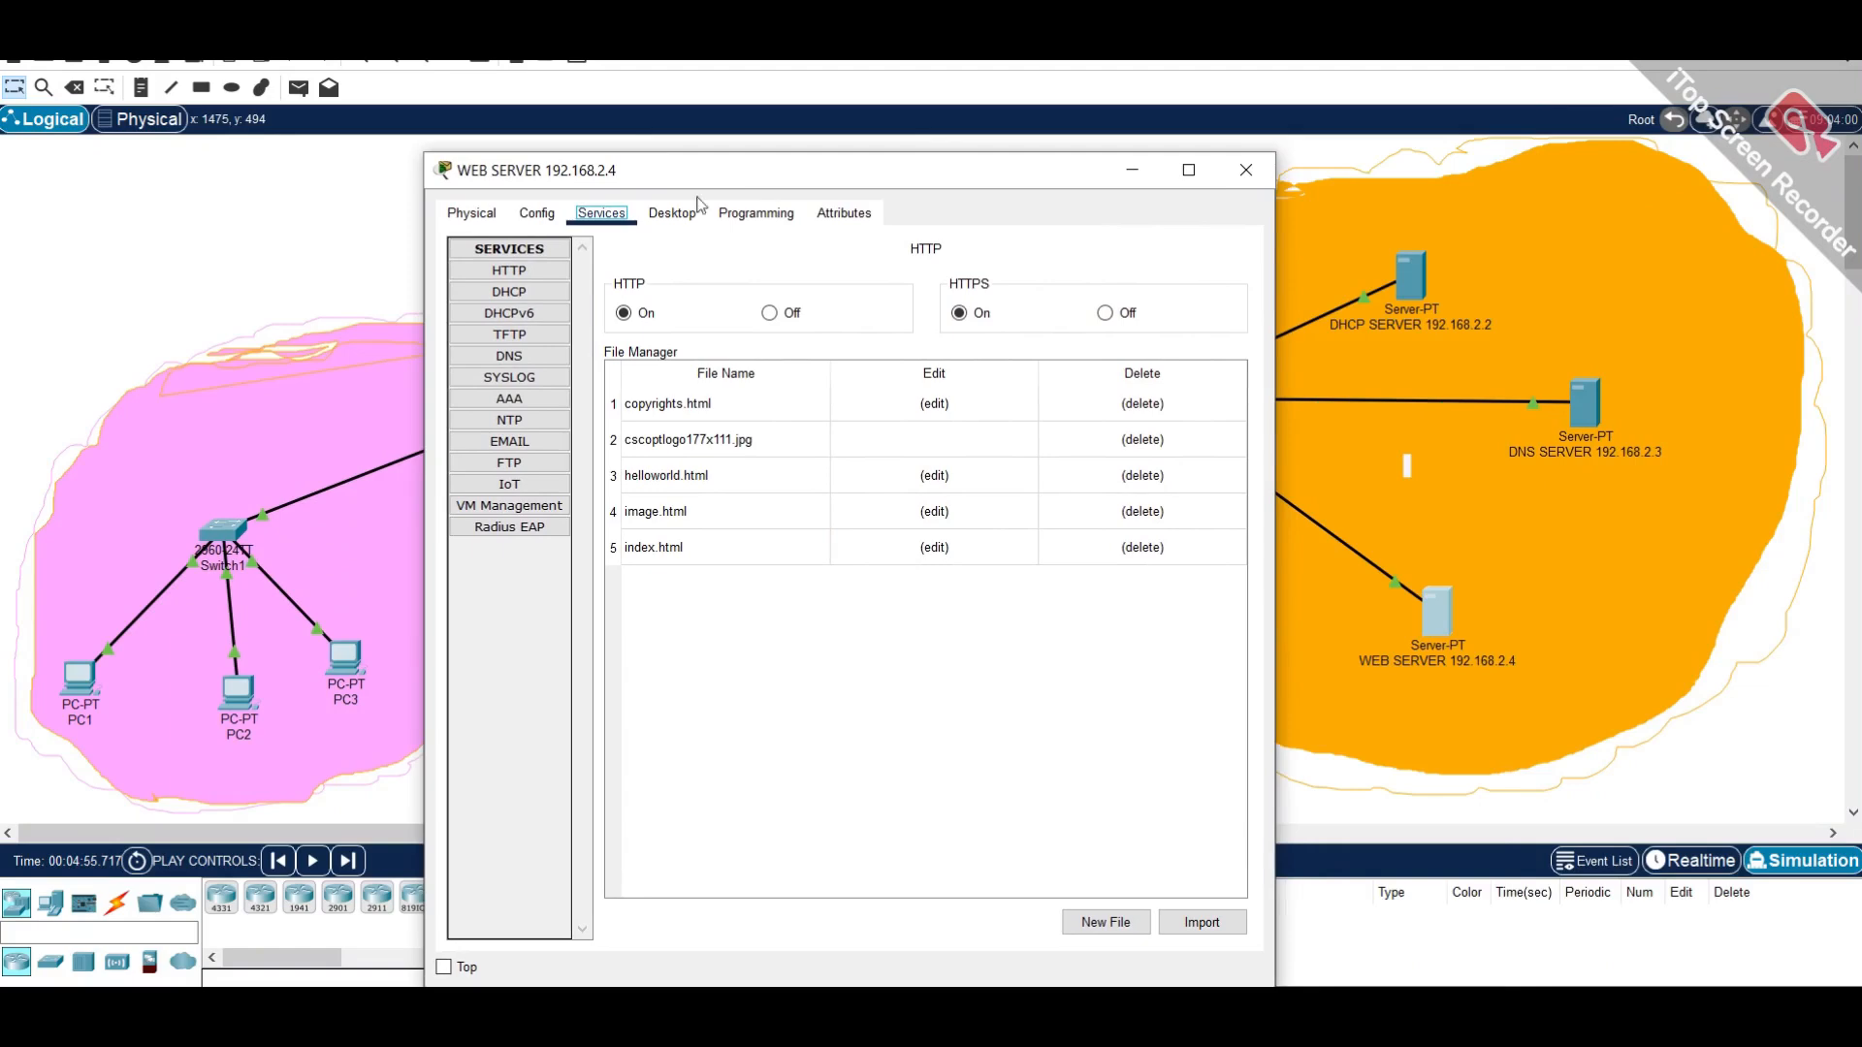
left_click(522, 254)
left_click(522, 254)
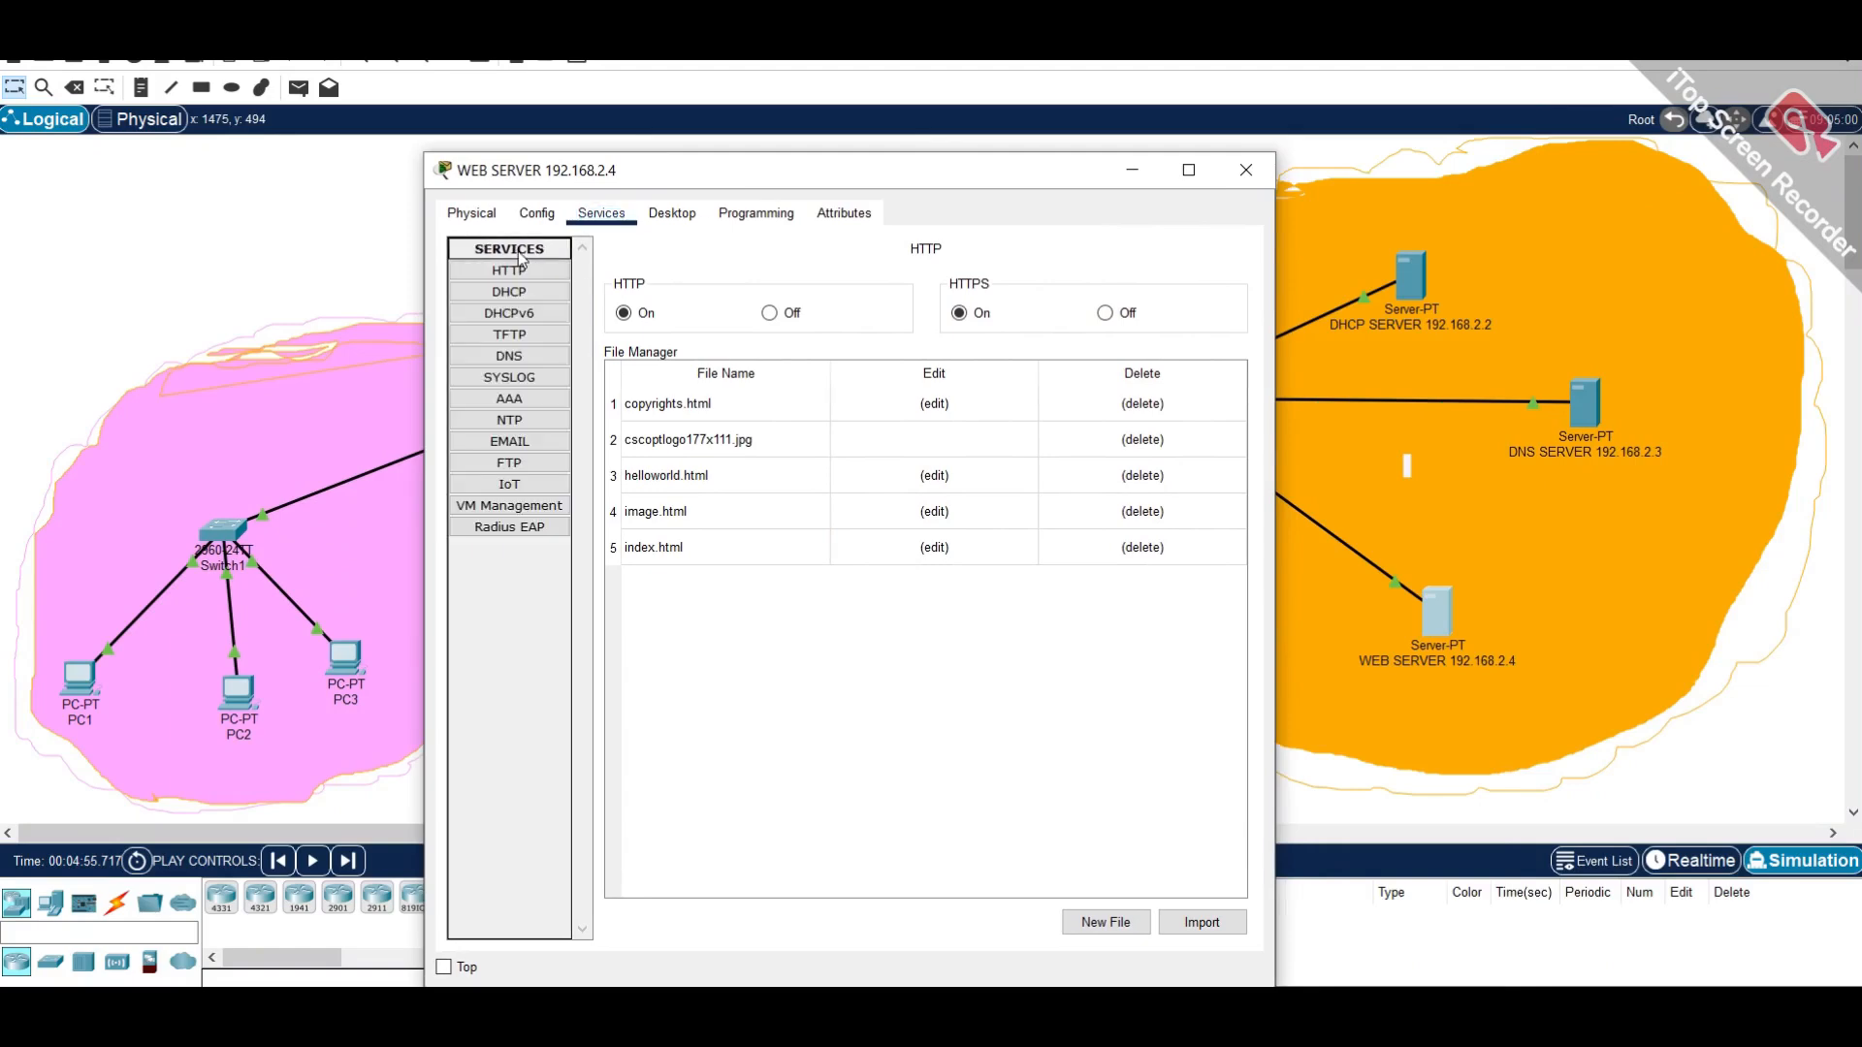
left_click(522, 271)
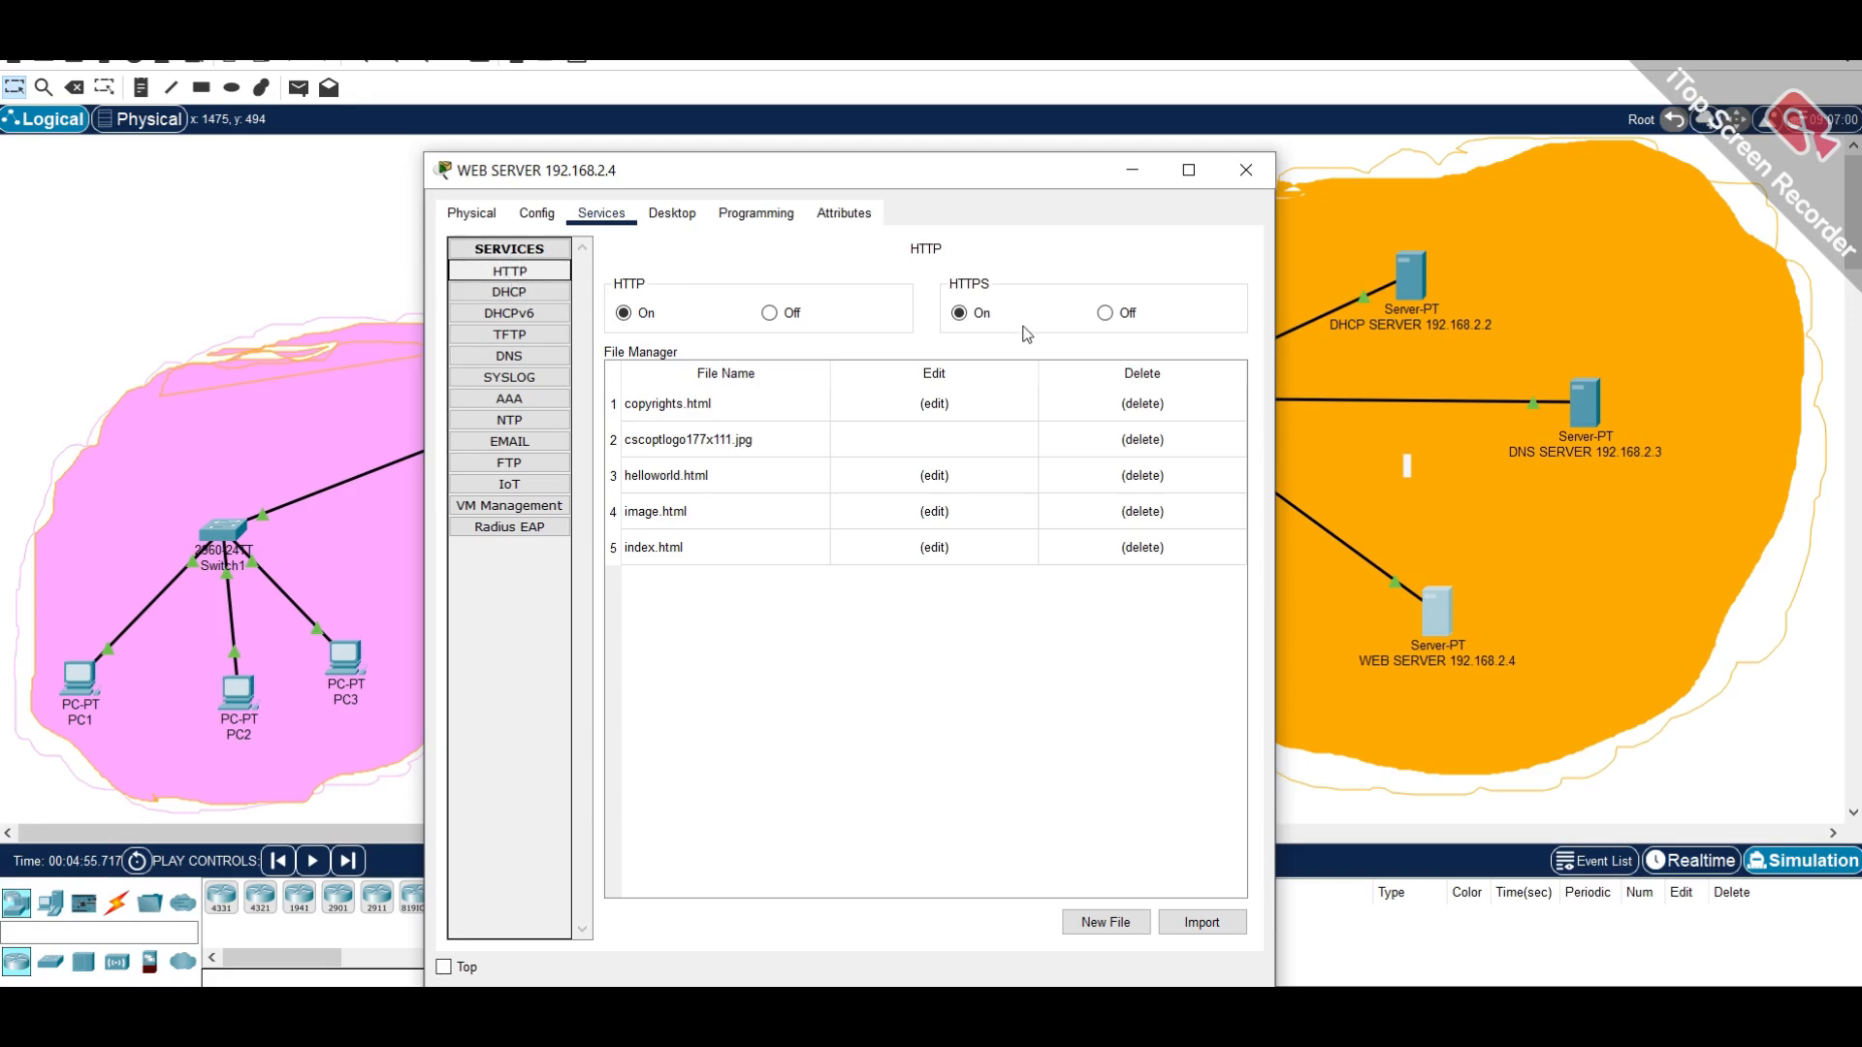
left_click_drag(1014, 182, 909, 203)
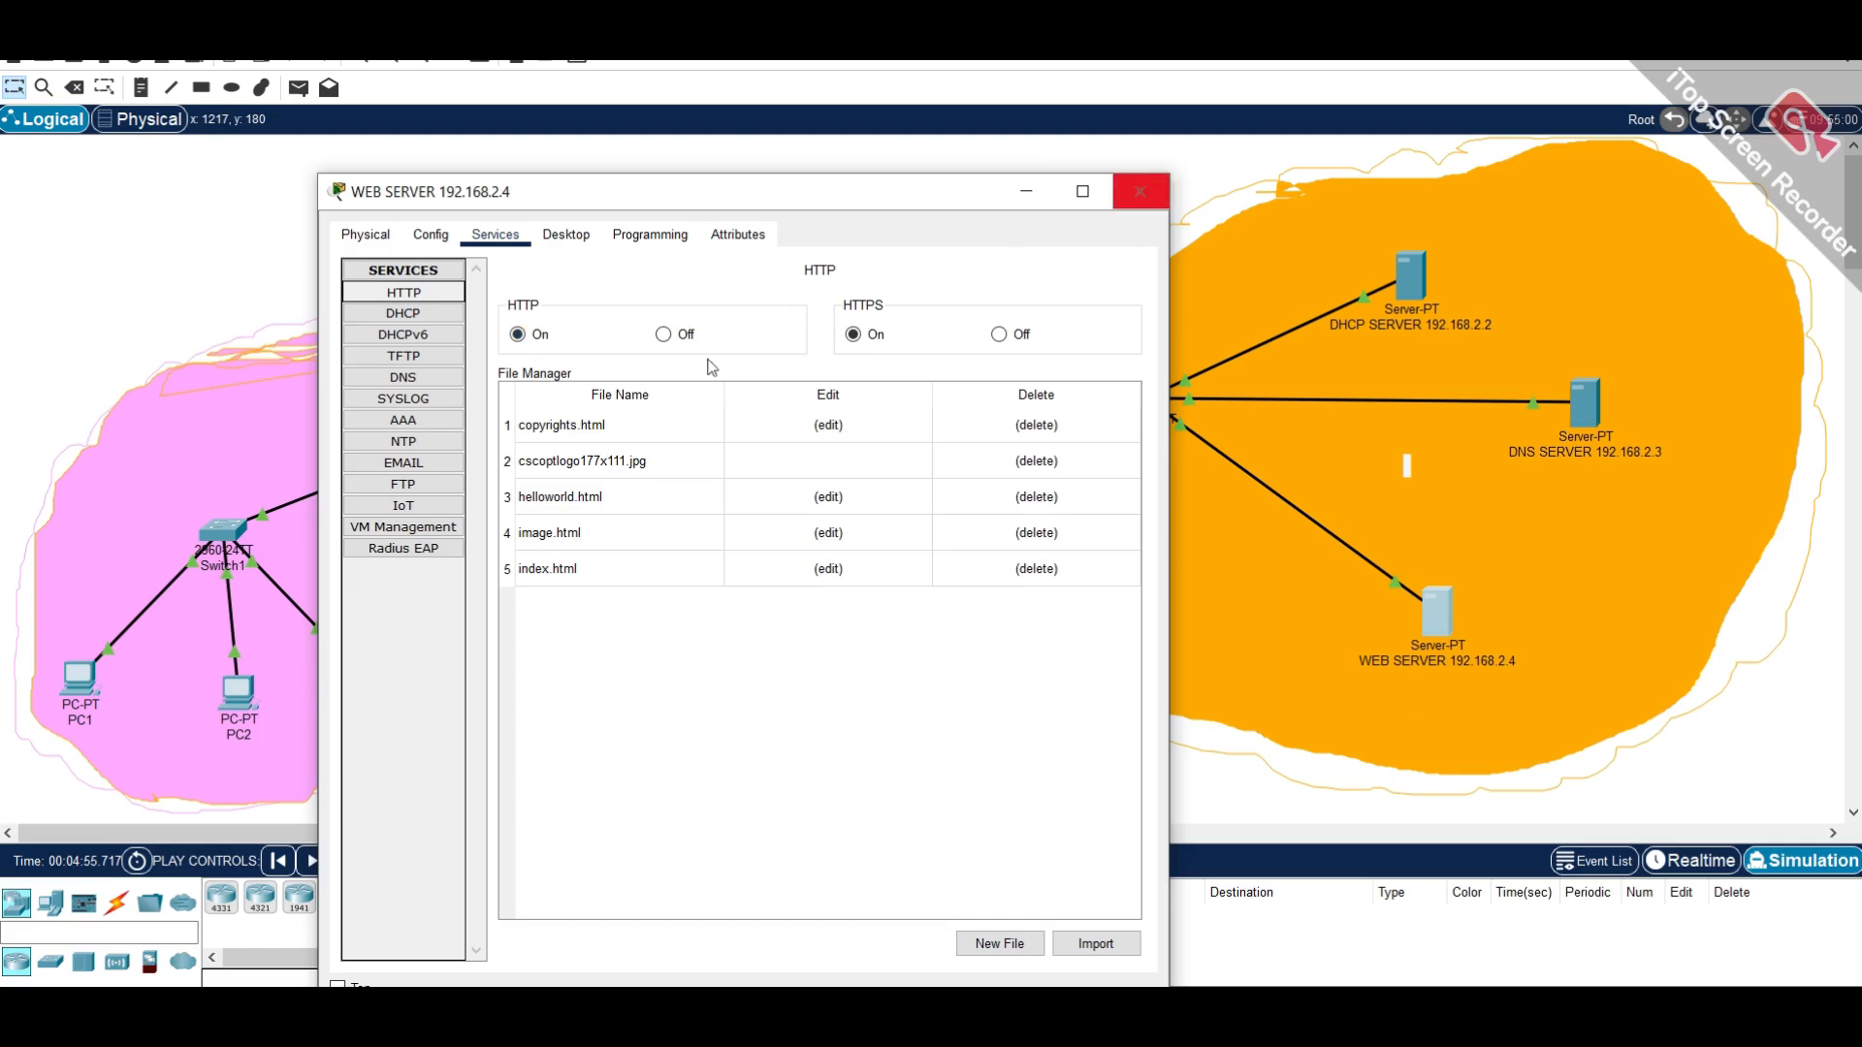
left_click(1140, 191)
- Open the DNS service settings on the DNS server and place its window clear of the 192.168.2 network
left_click(1581, 403)
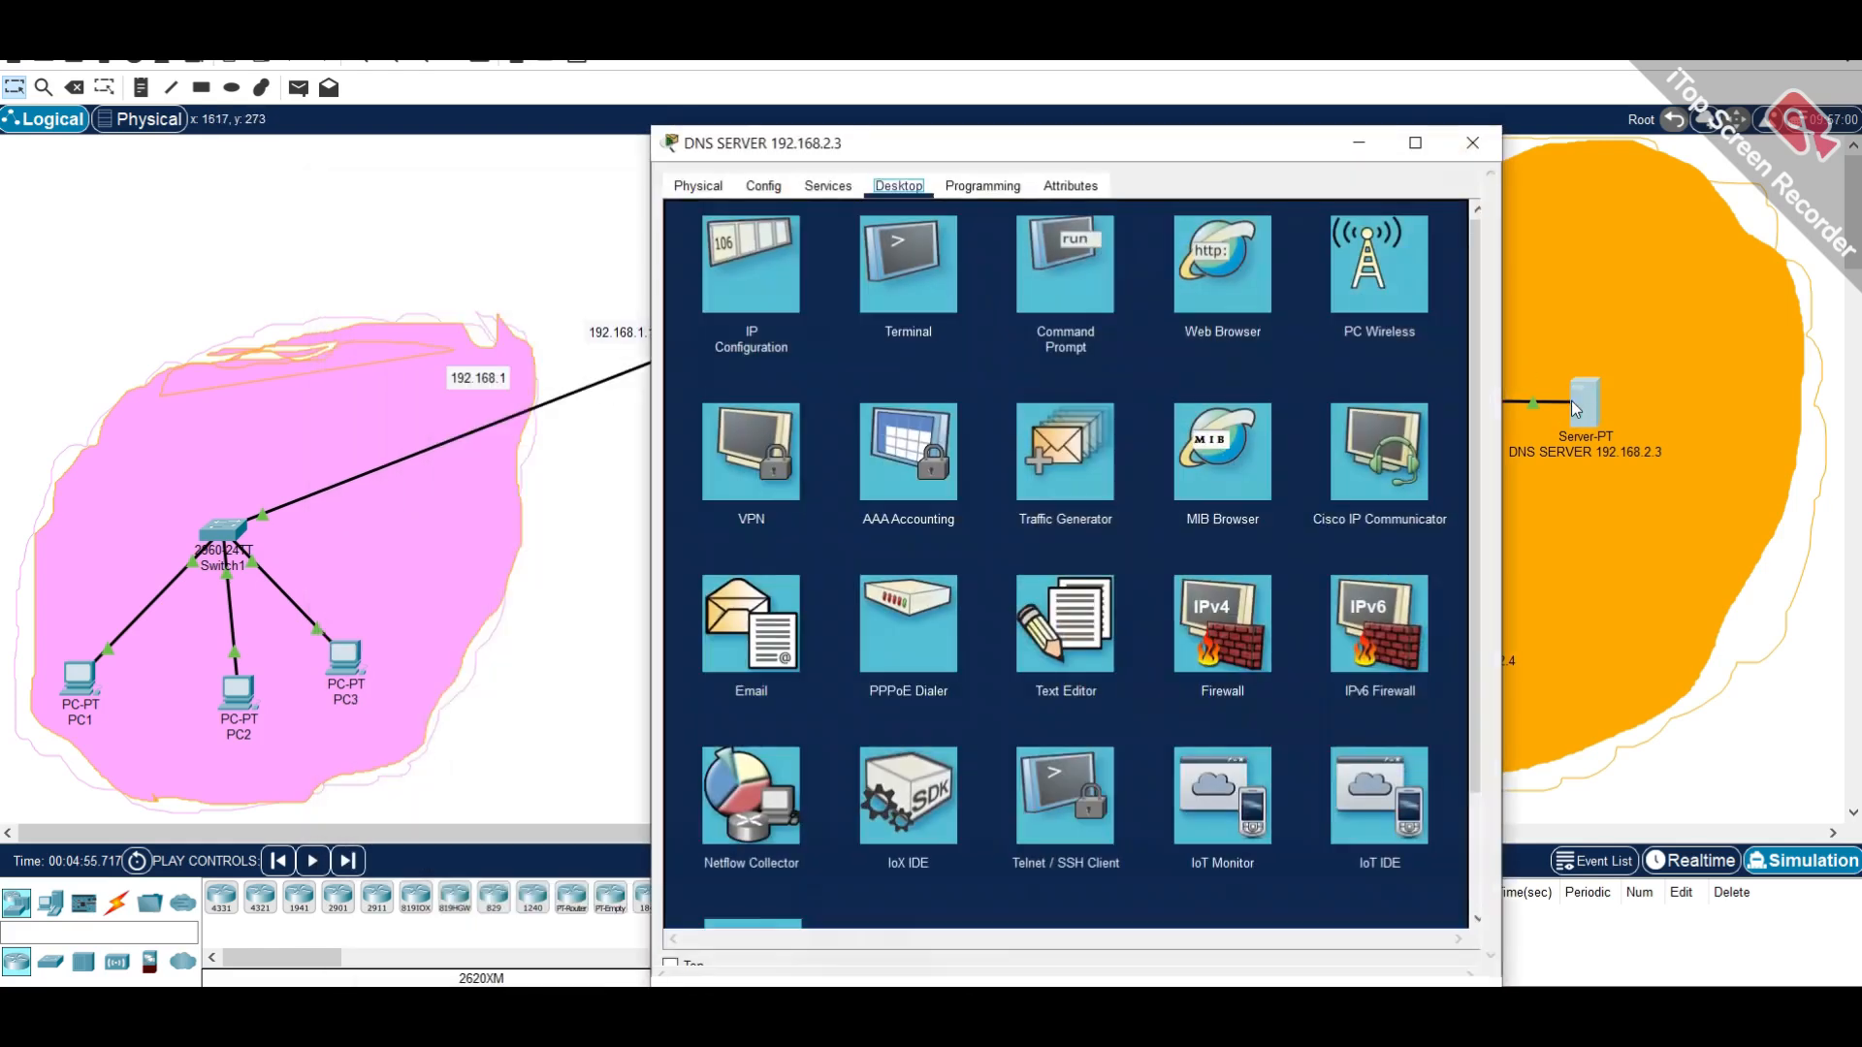
left_click(846, 187)
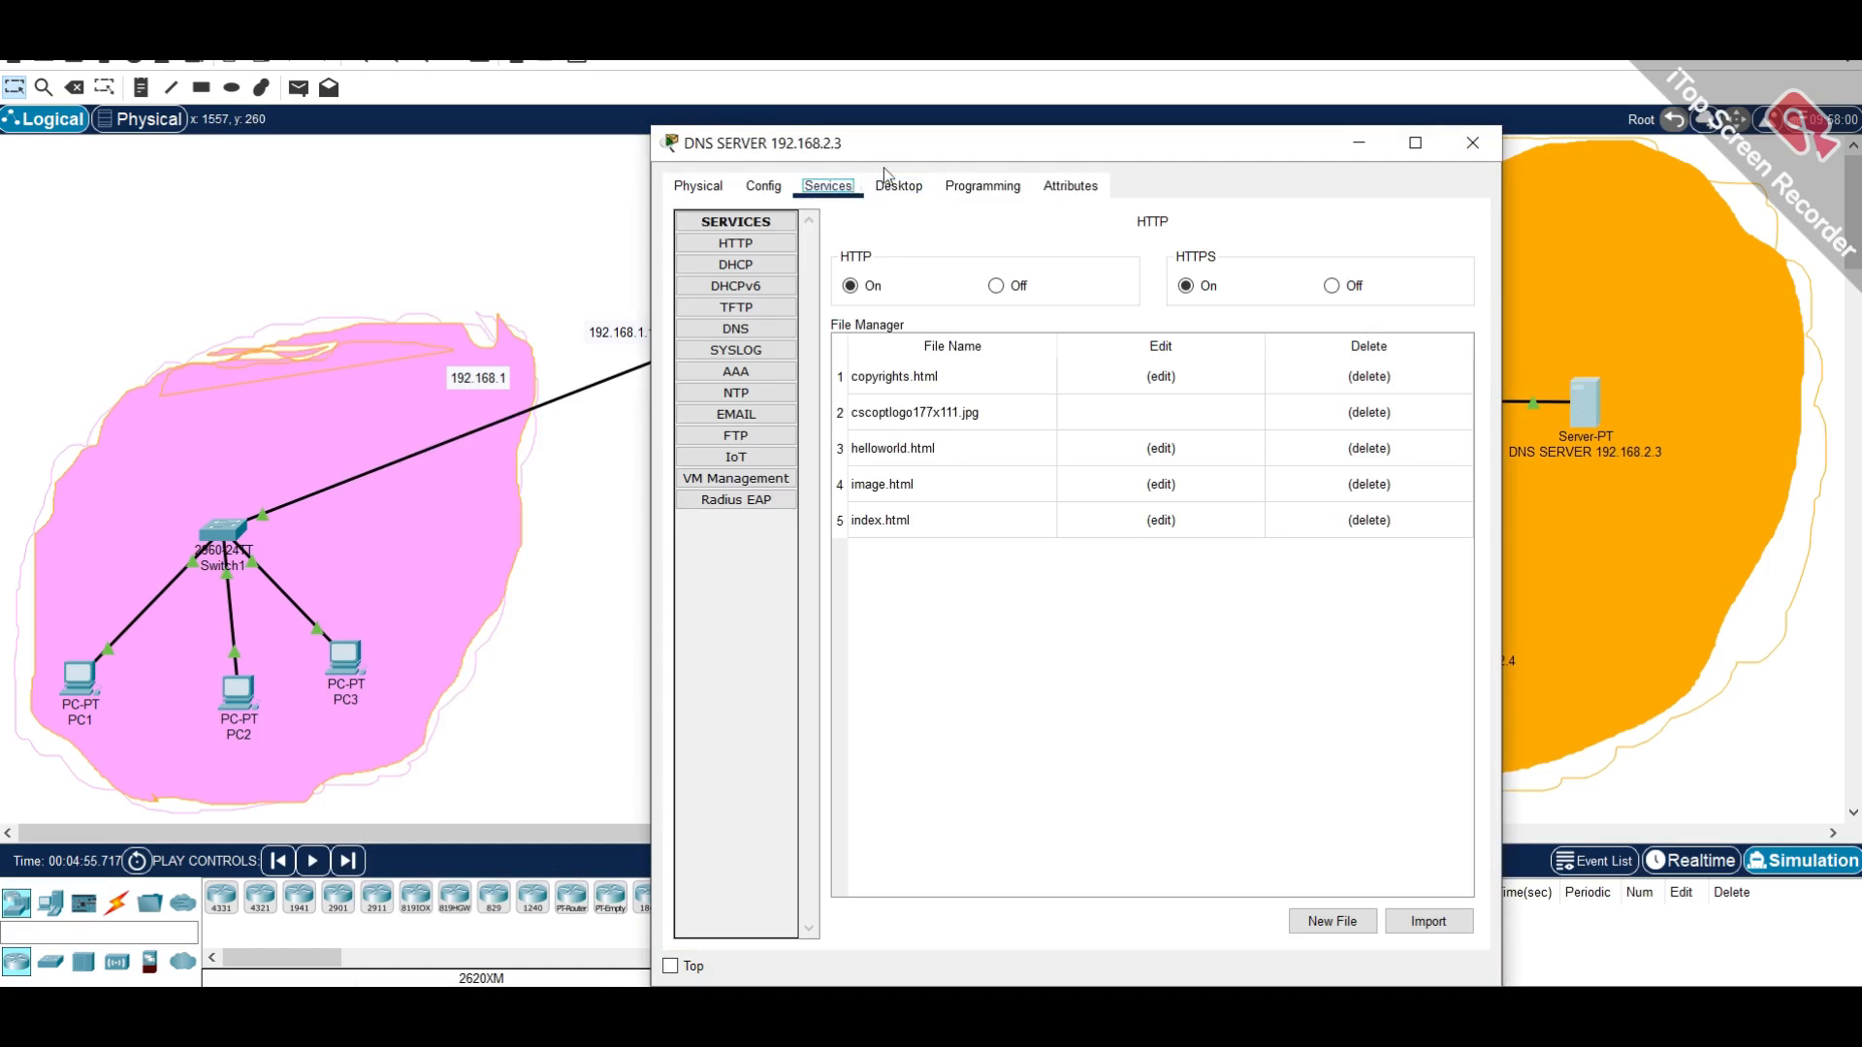
left_click_drag(952, 152, 526, 173)
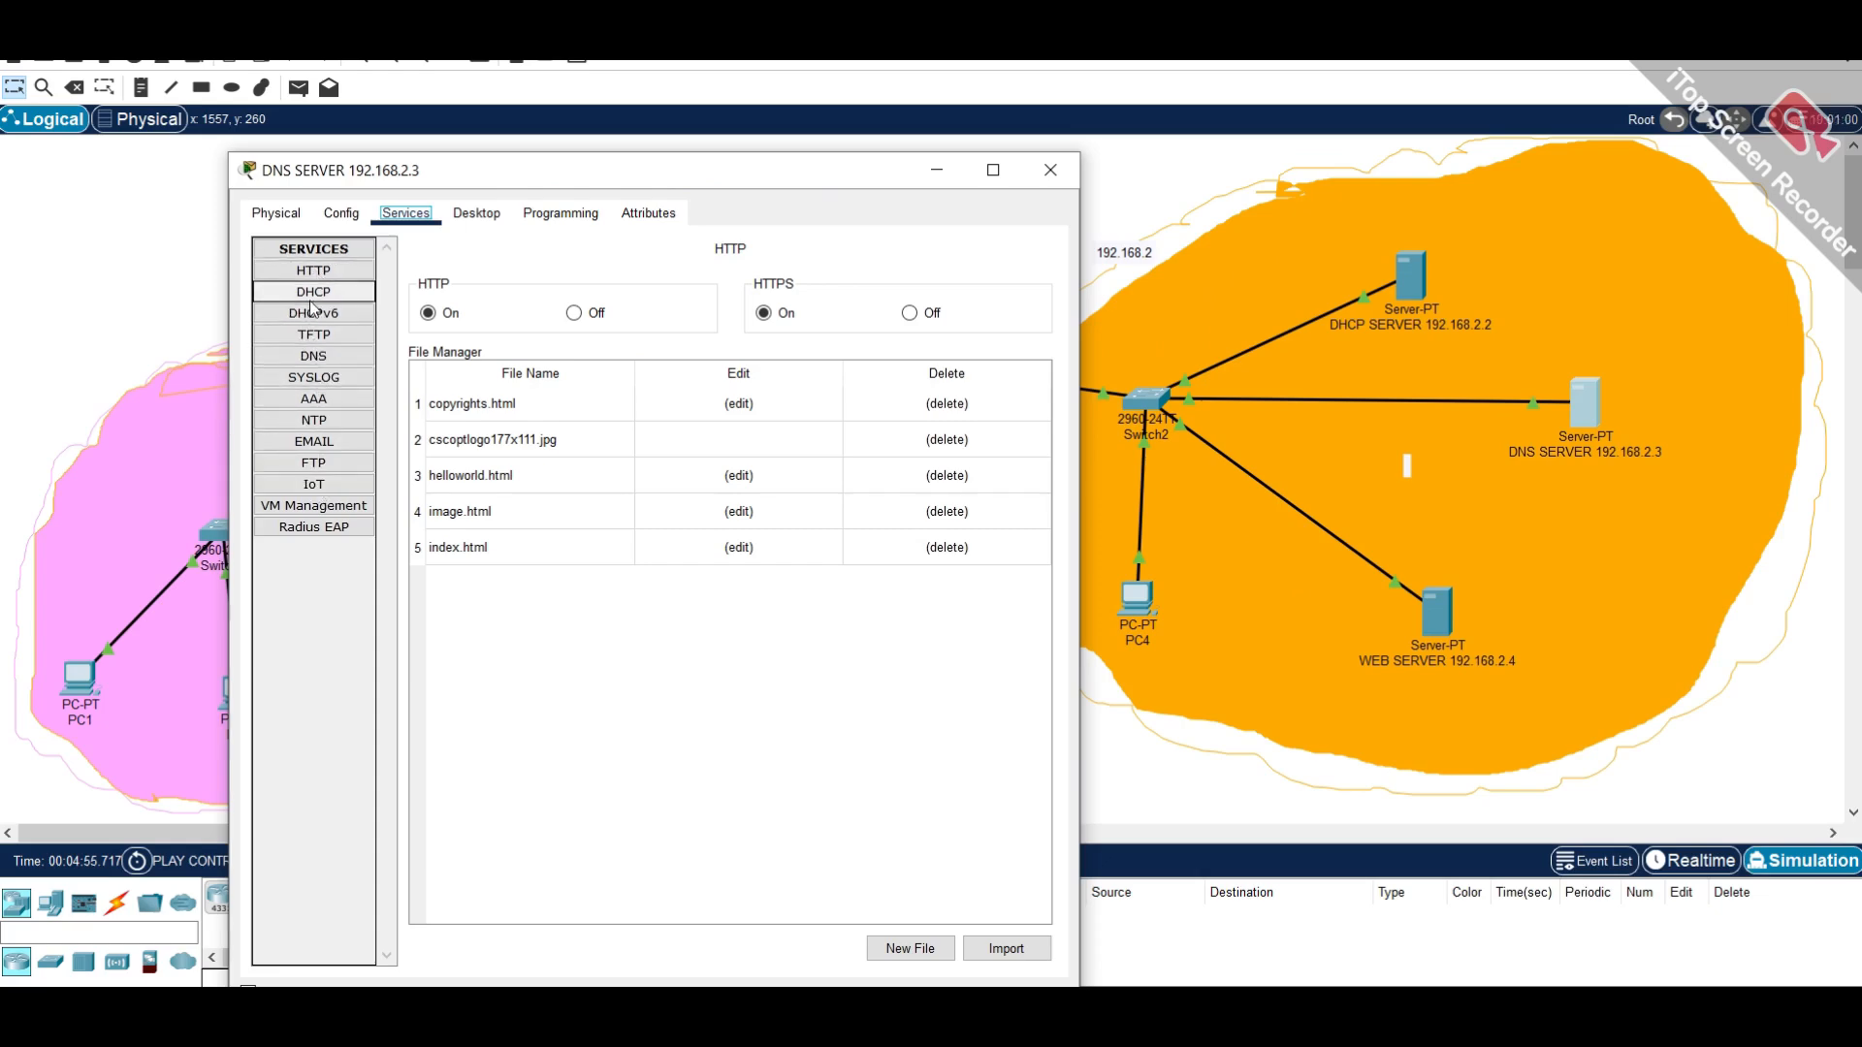
left_click(333, 358)
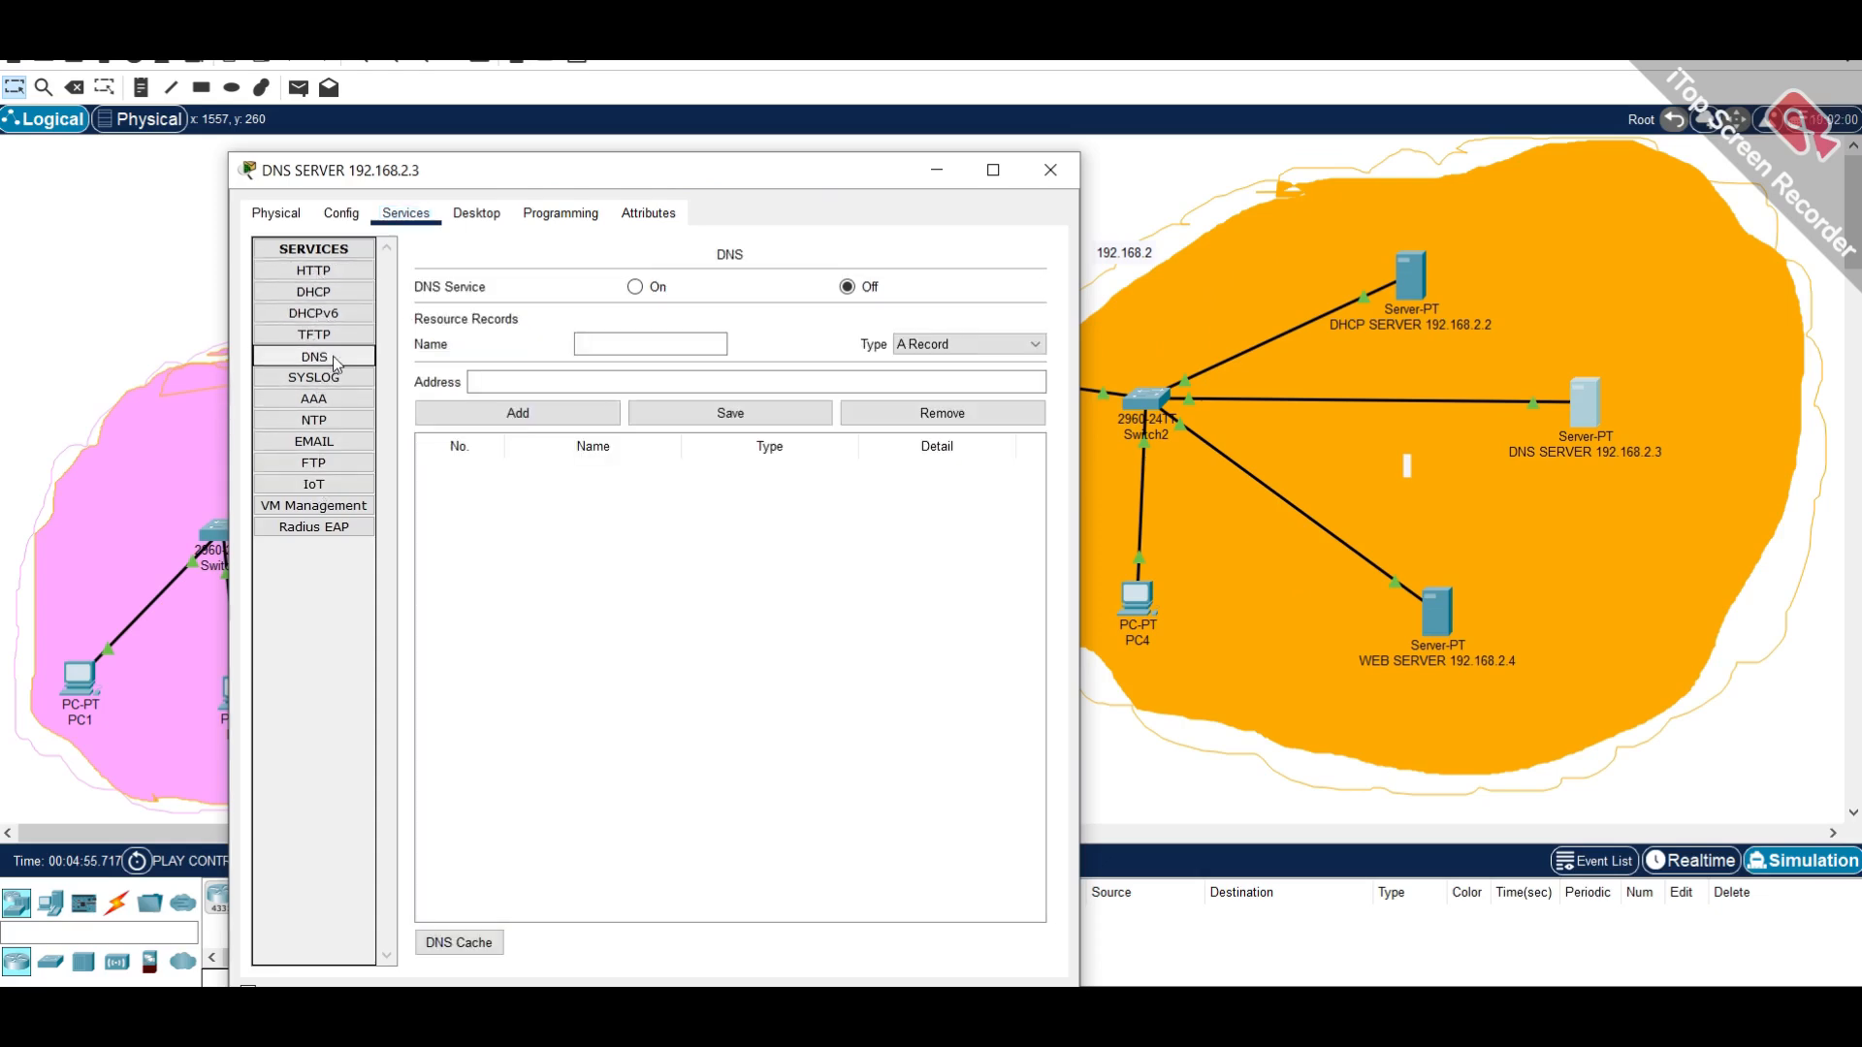
left_click_drag(656, 177, 532, 194)
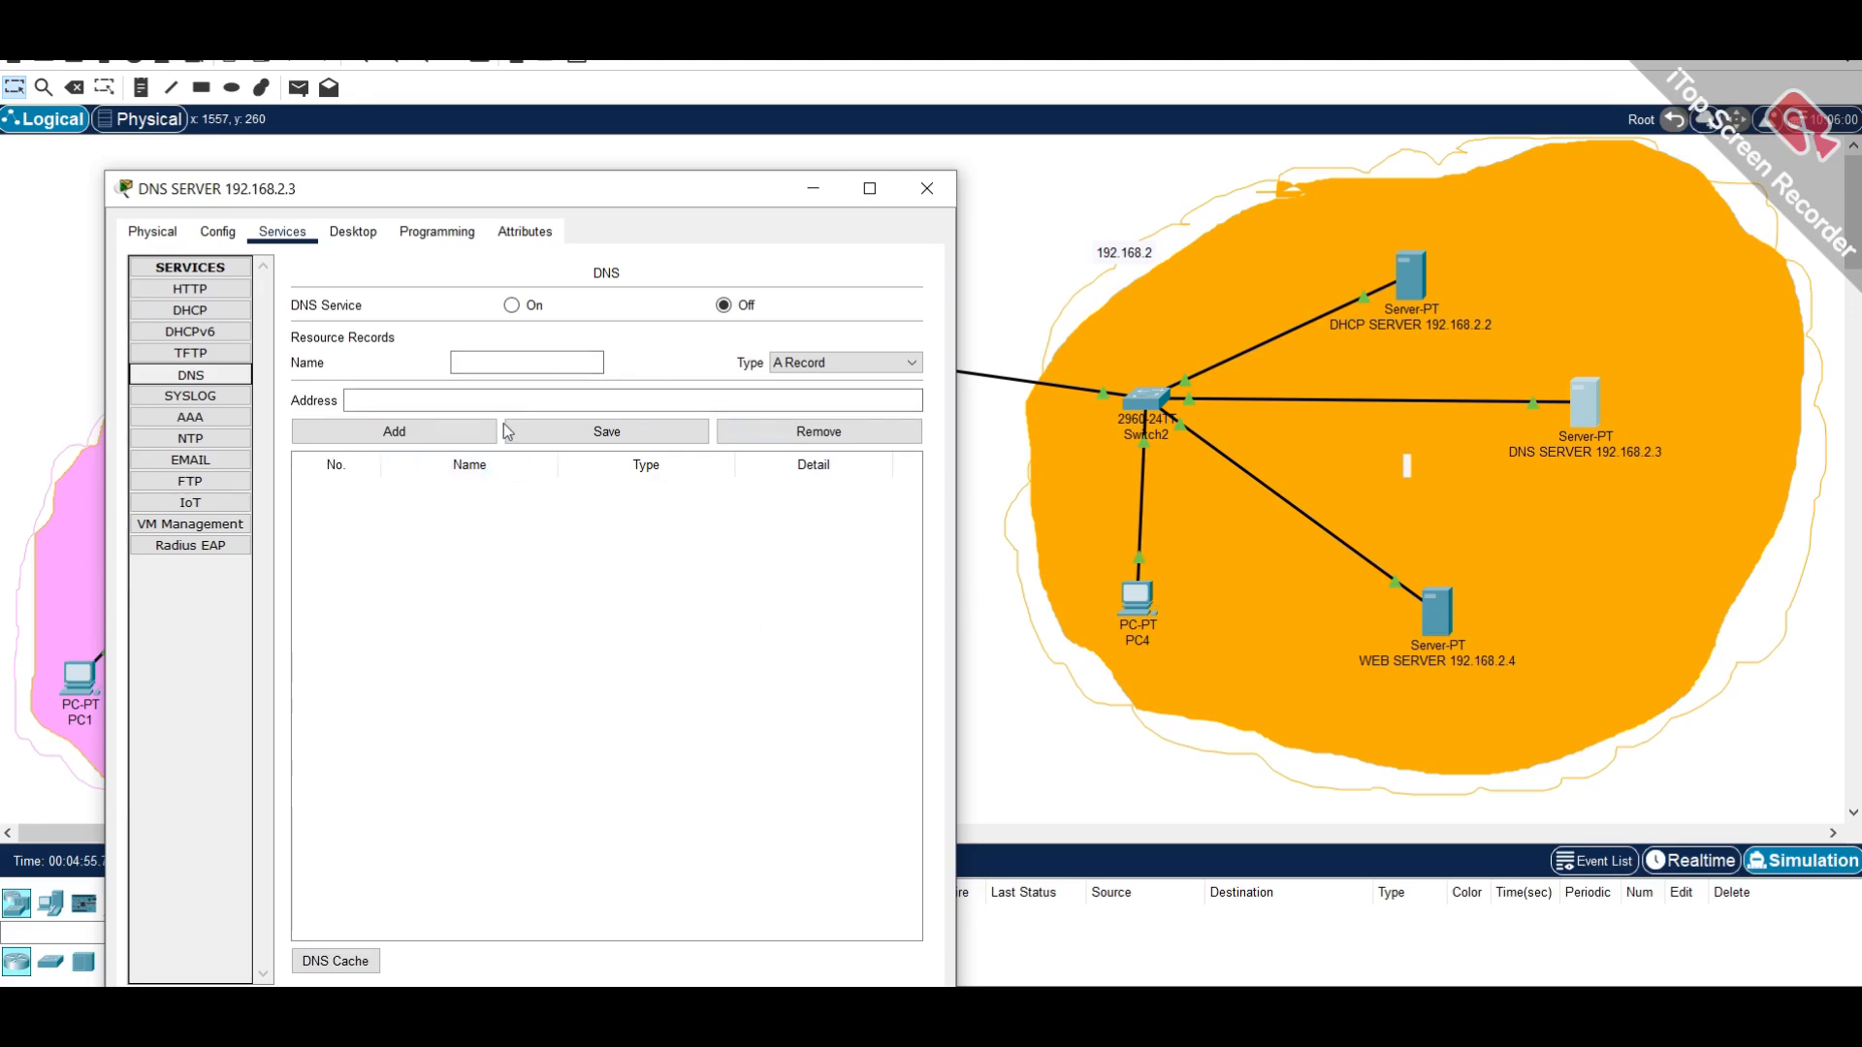
- Add a DNS A record that maps google.com to the web server's address 192.168.2.4
left_click(526, 362)
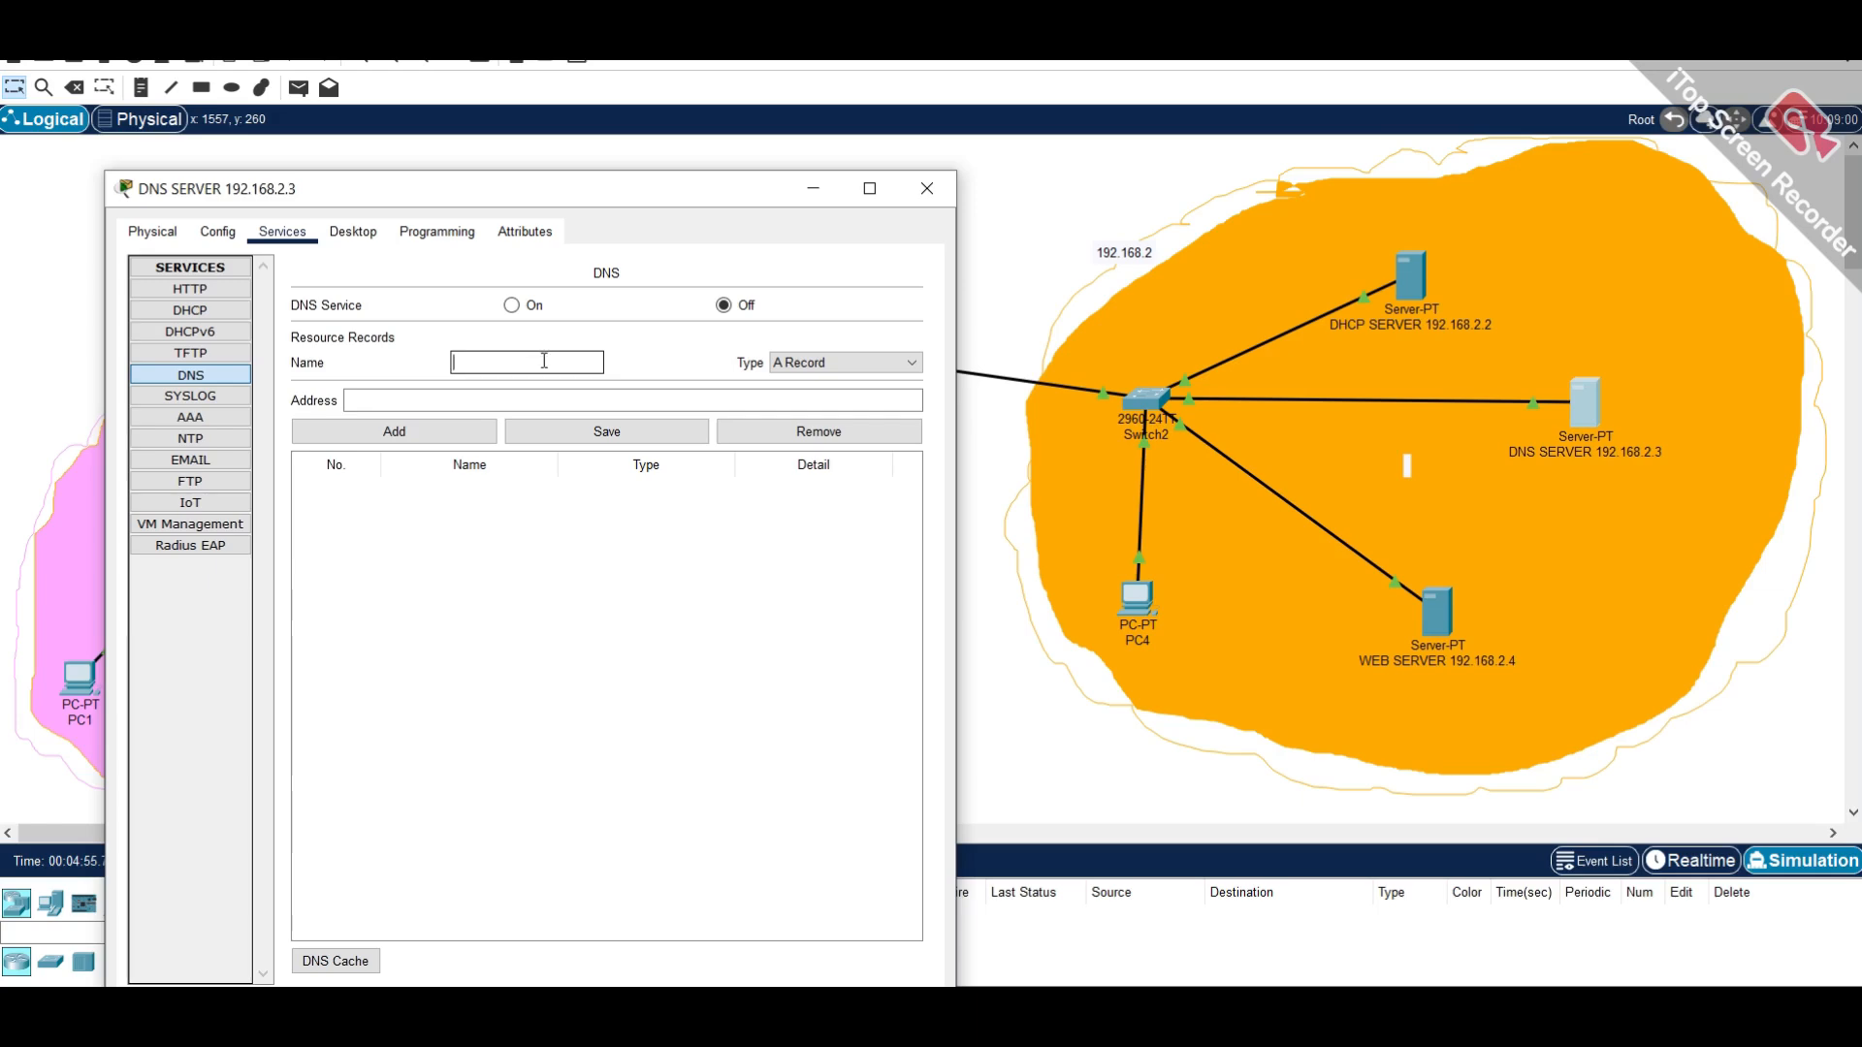
type("google.com")
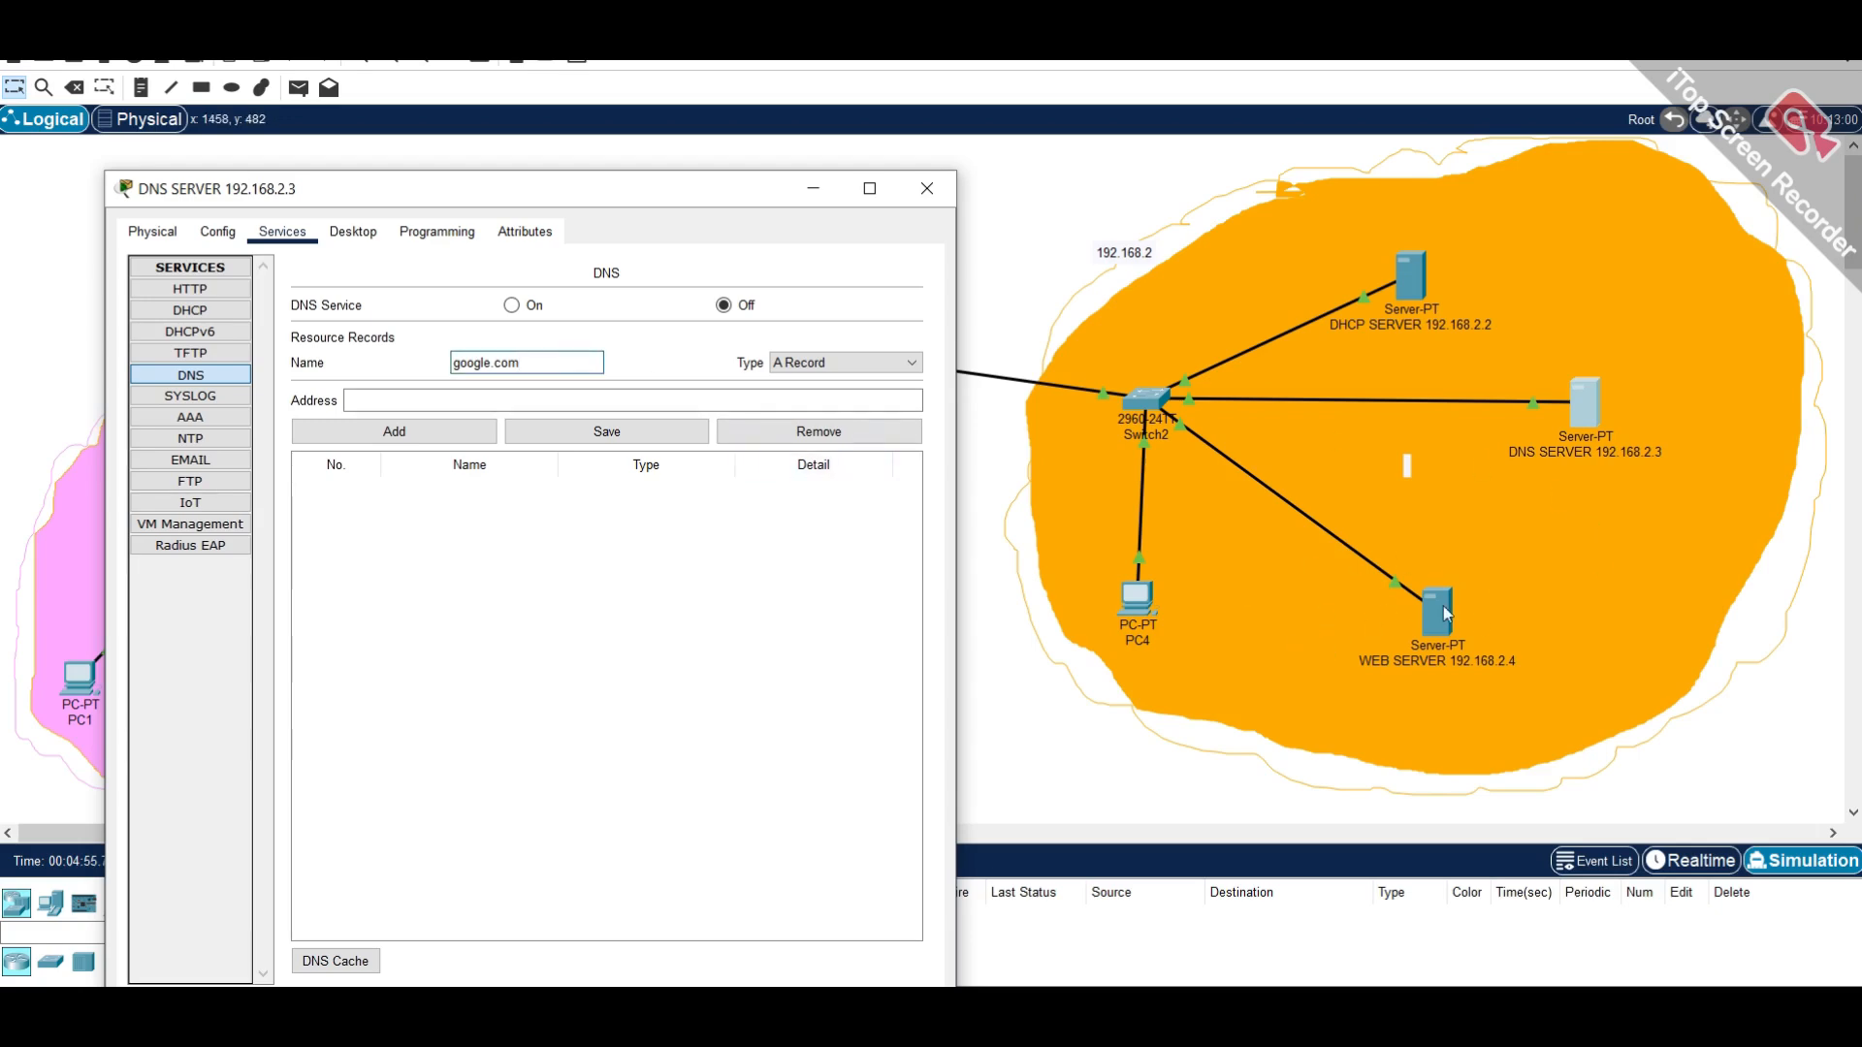
left_click(813, 400)
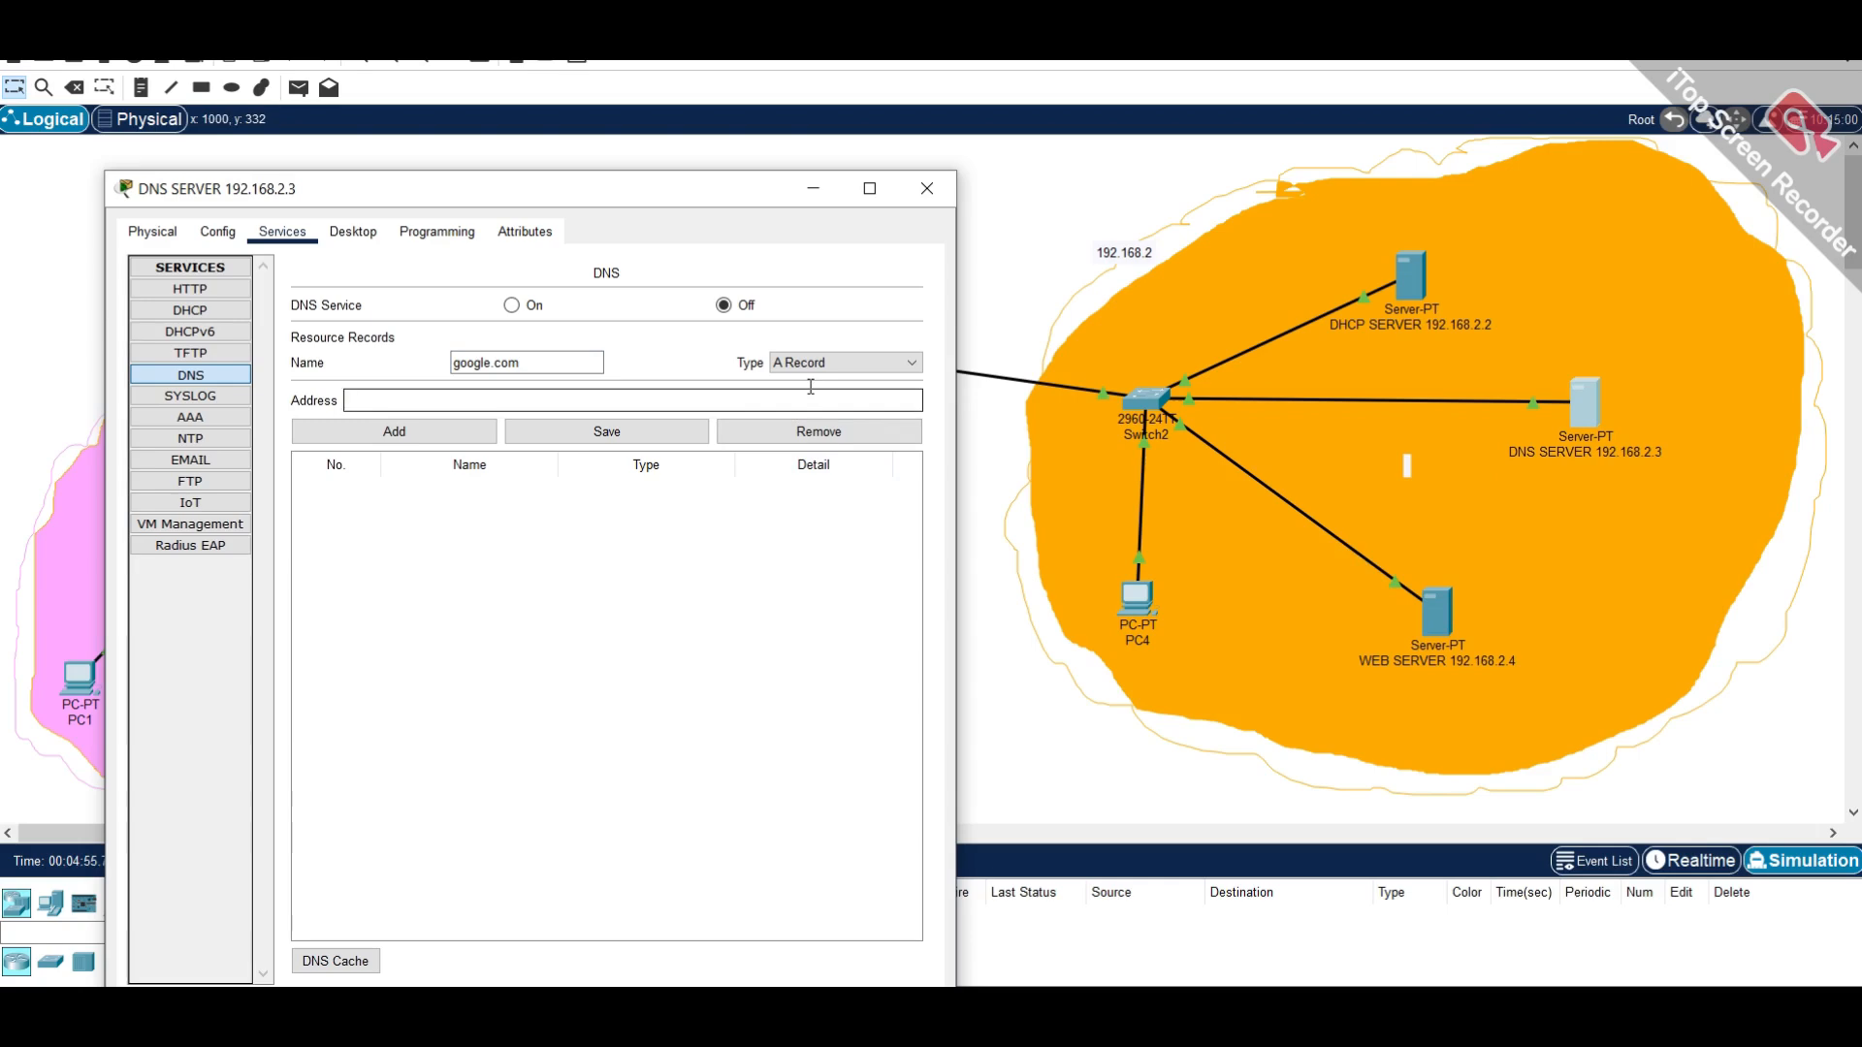
type("192.168.2.4")
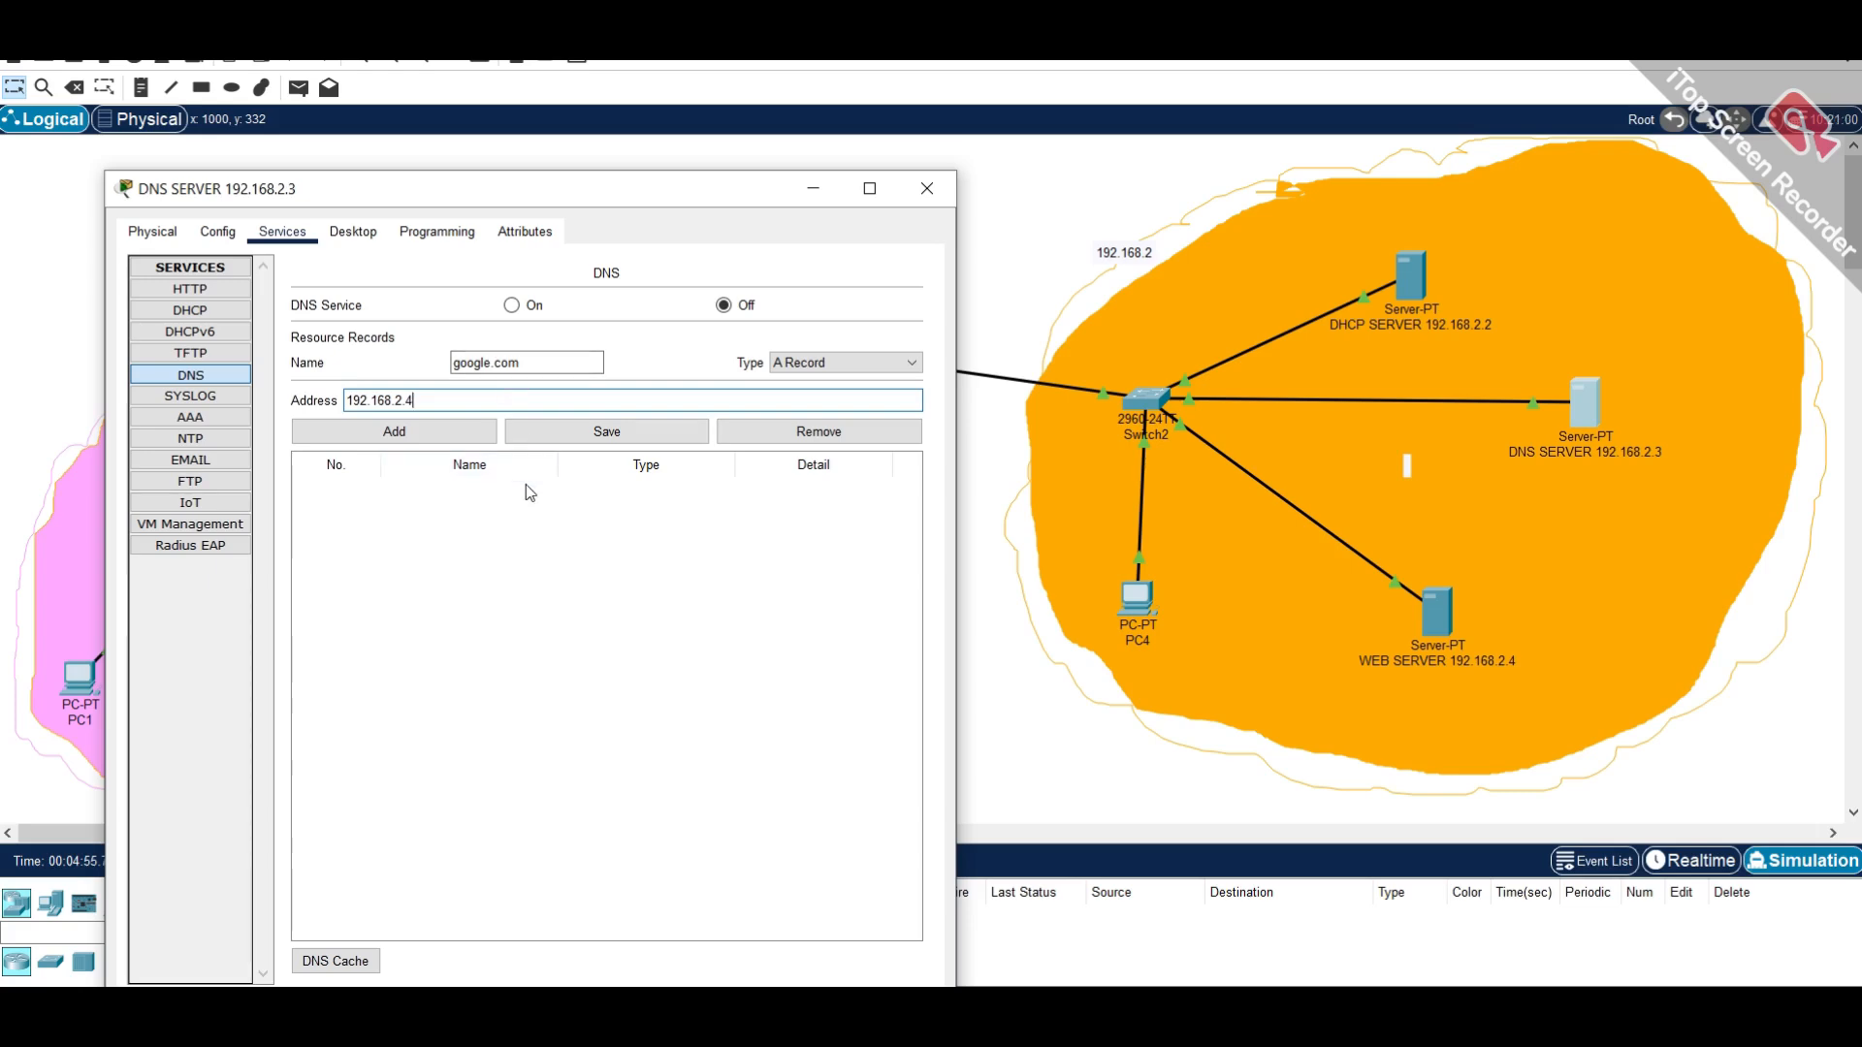
left_click(823, 363)
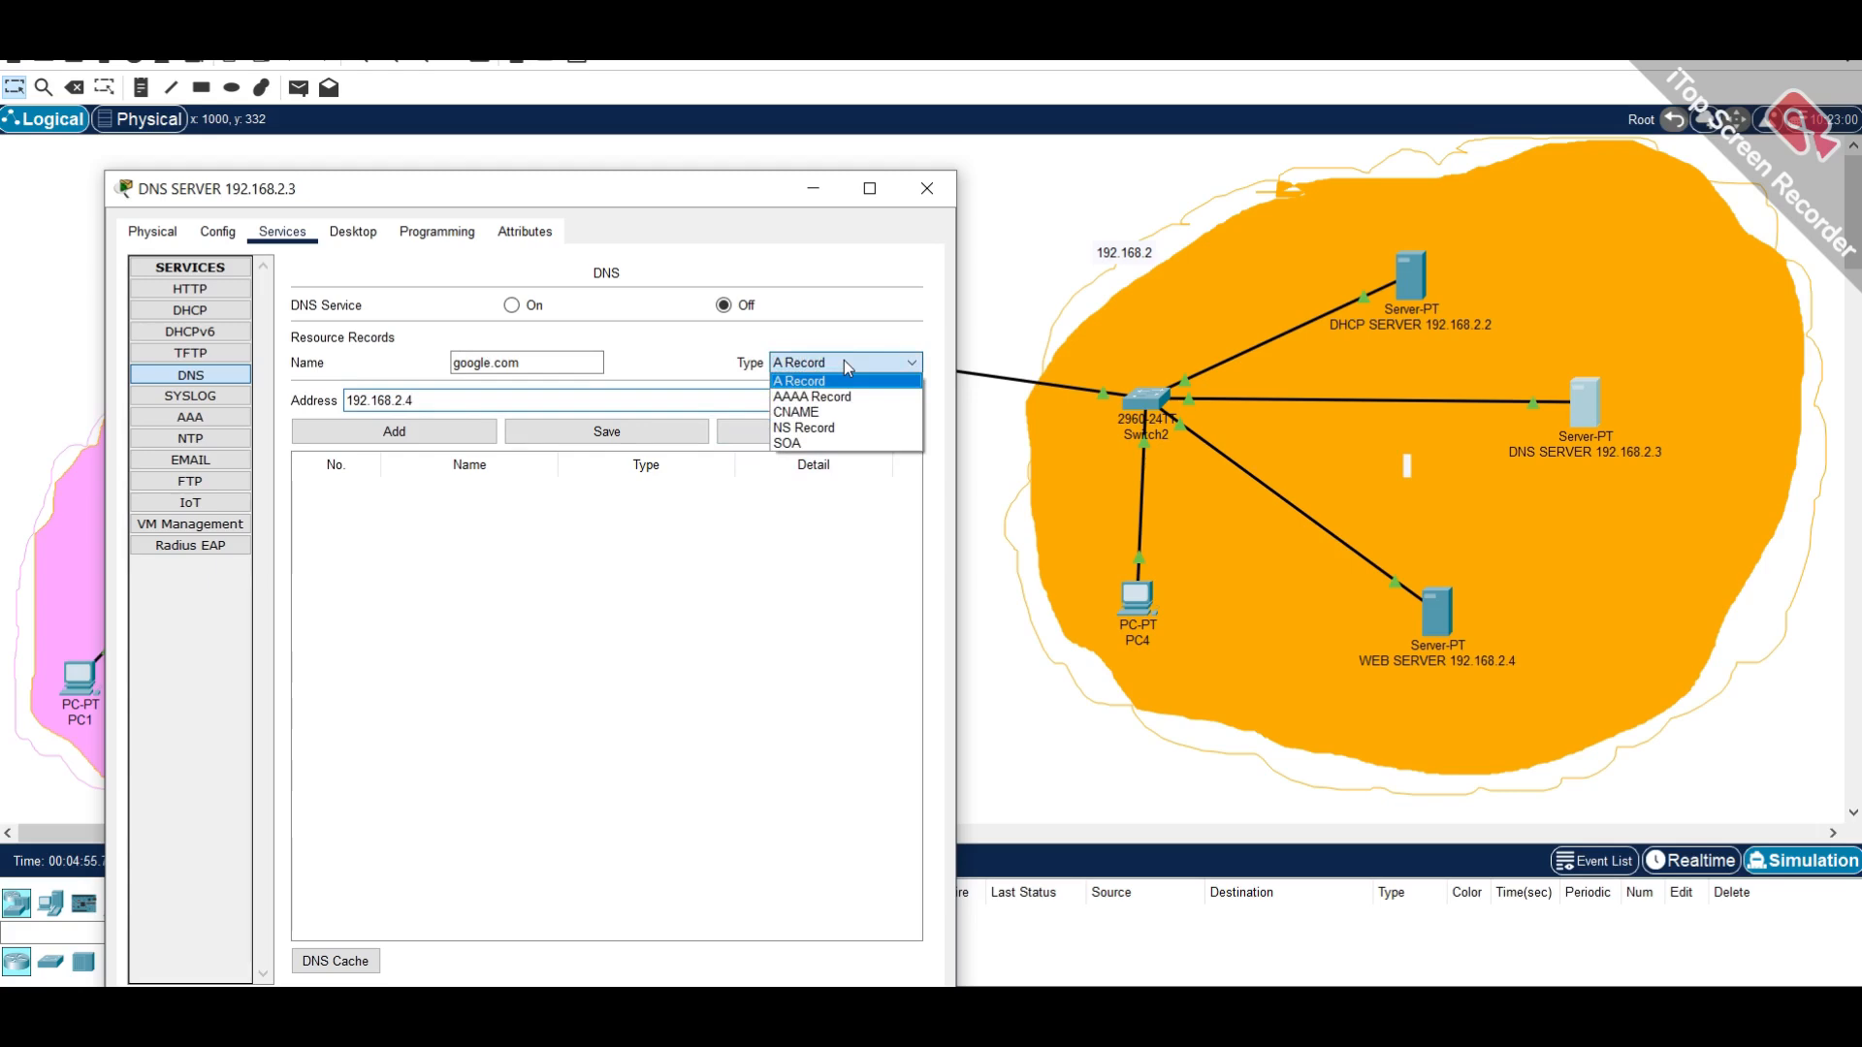
left_click(844, 363)
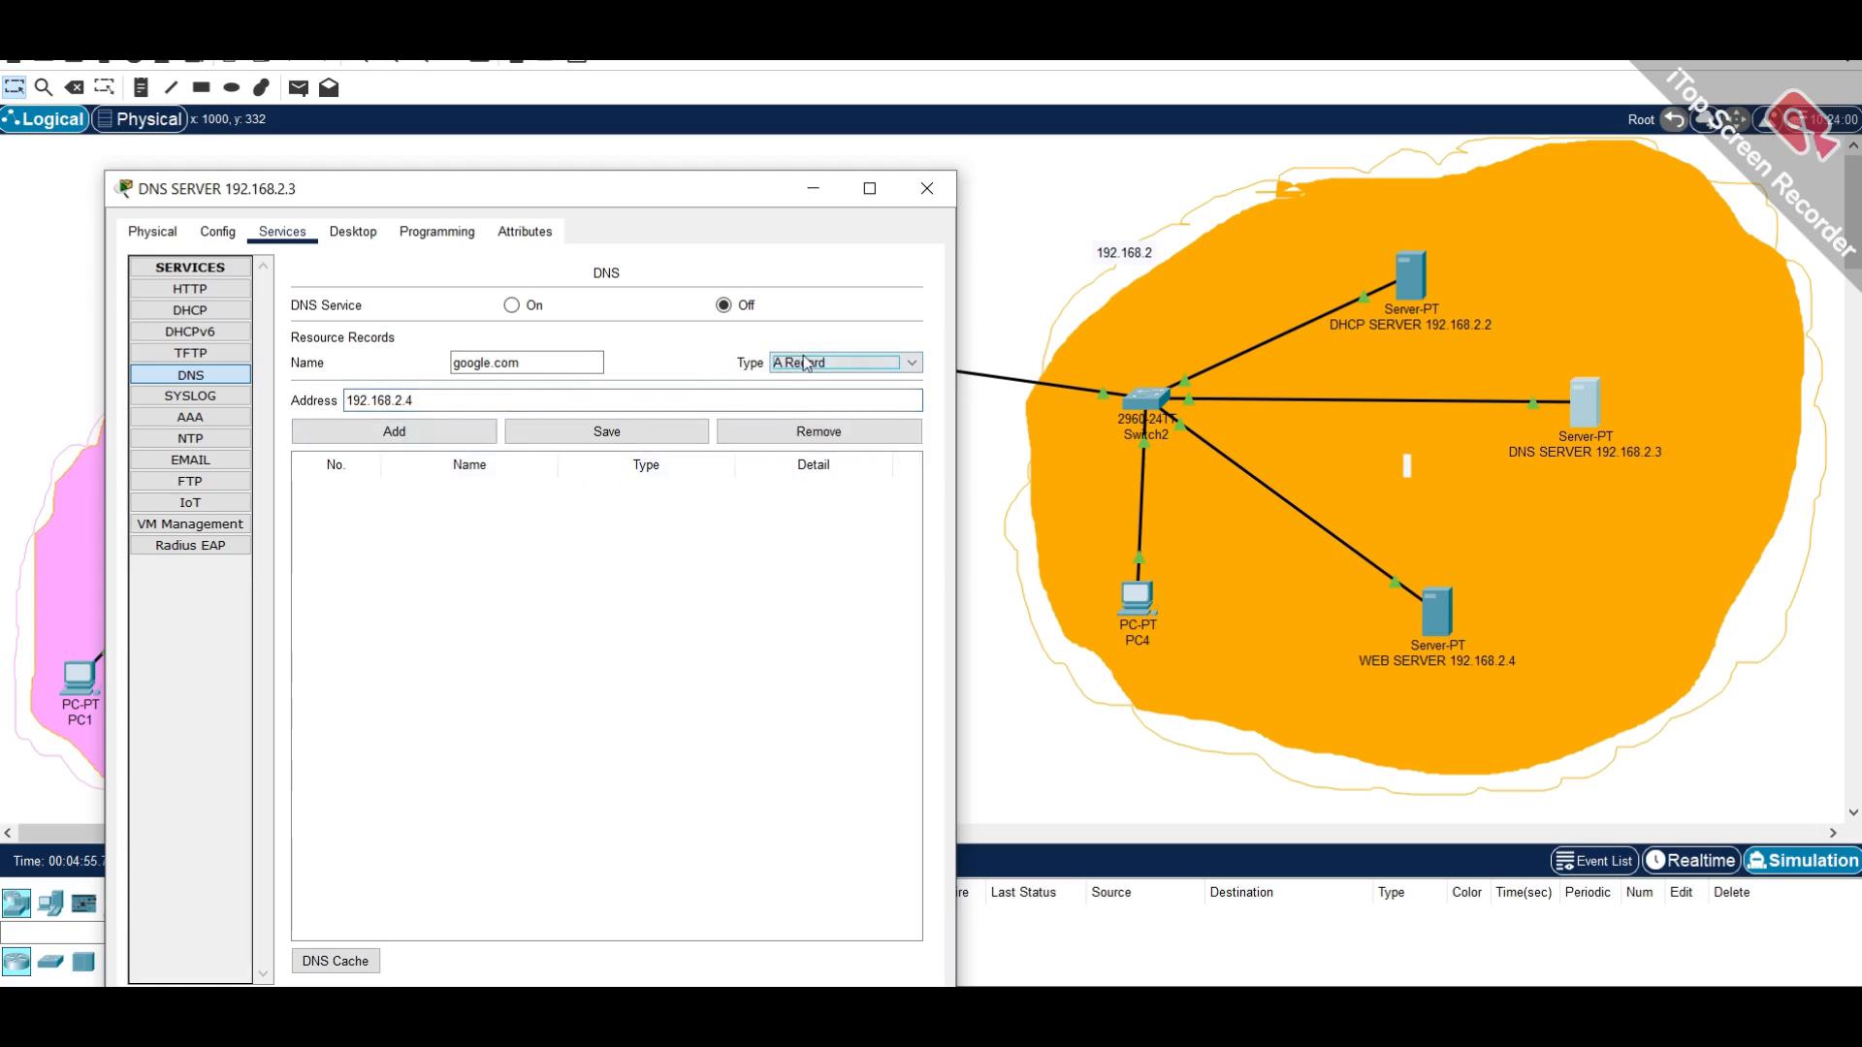
left_click_drag(741, 188, 811, 180)
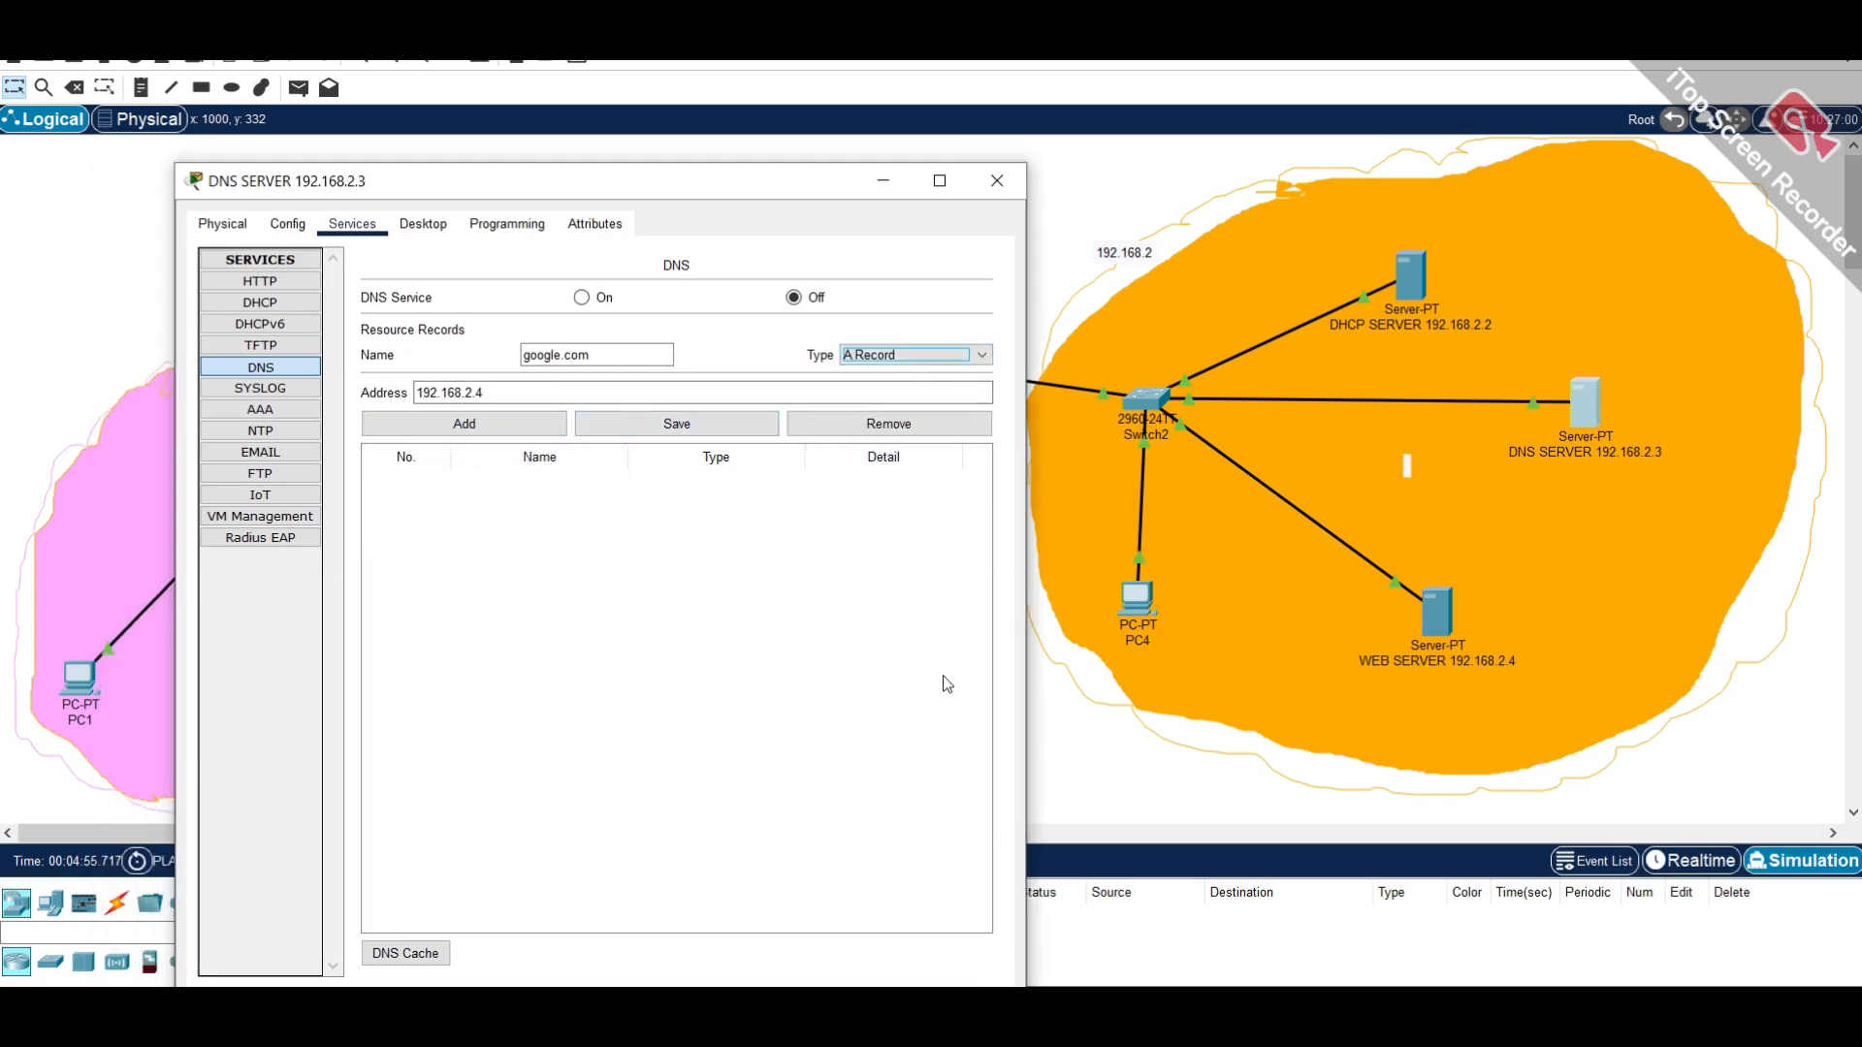
left_click(539, 428)
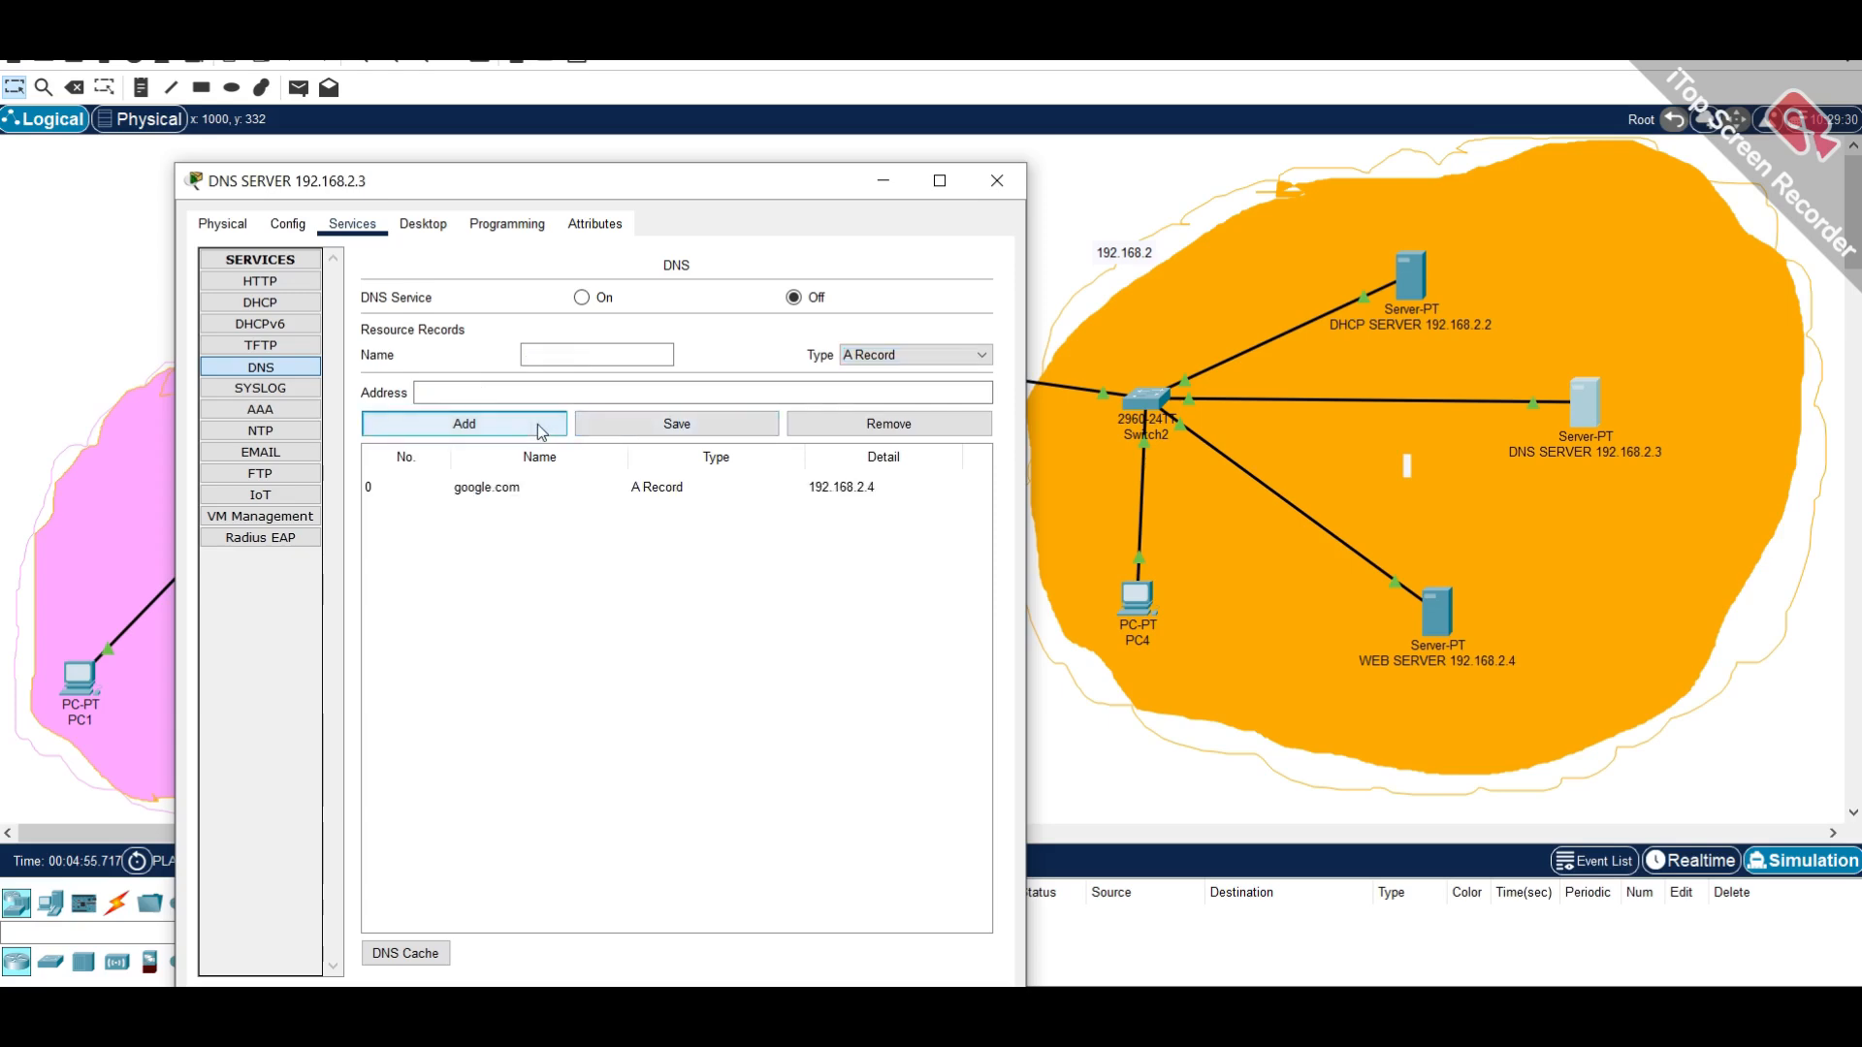
- Save the google.com record and turn the DNS service on, closing the DNS server's window
left_click(515, 487)
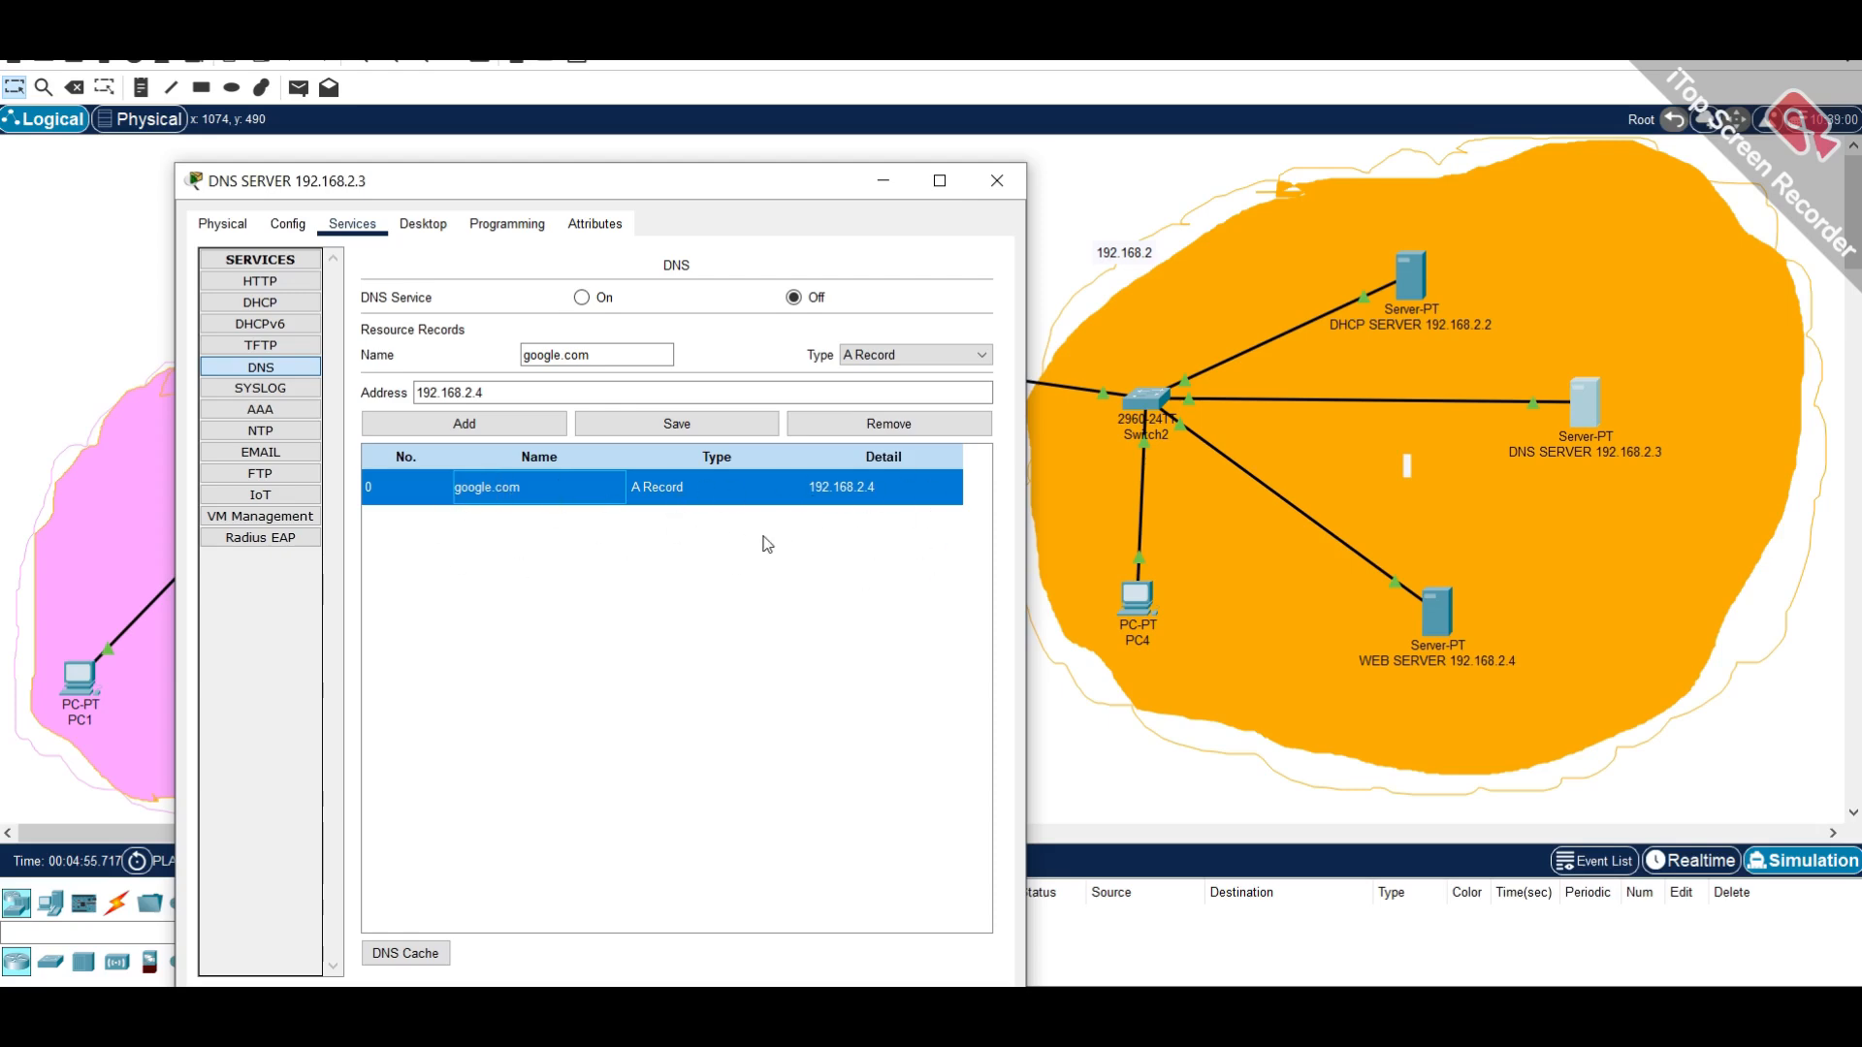
left_click(728, 431)
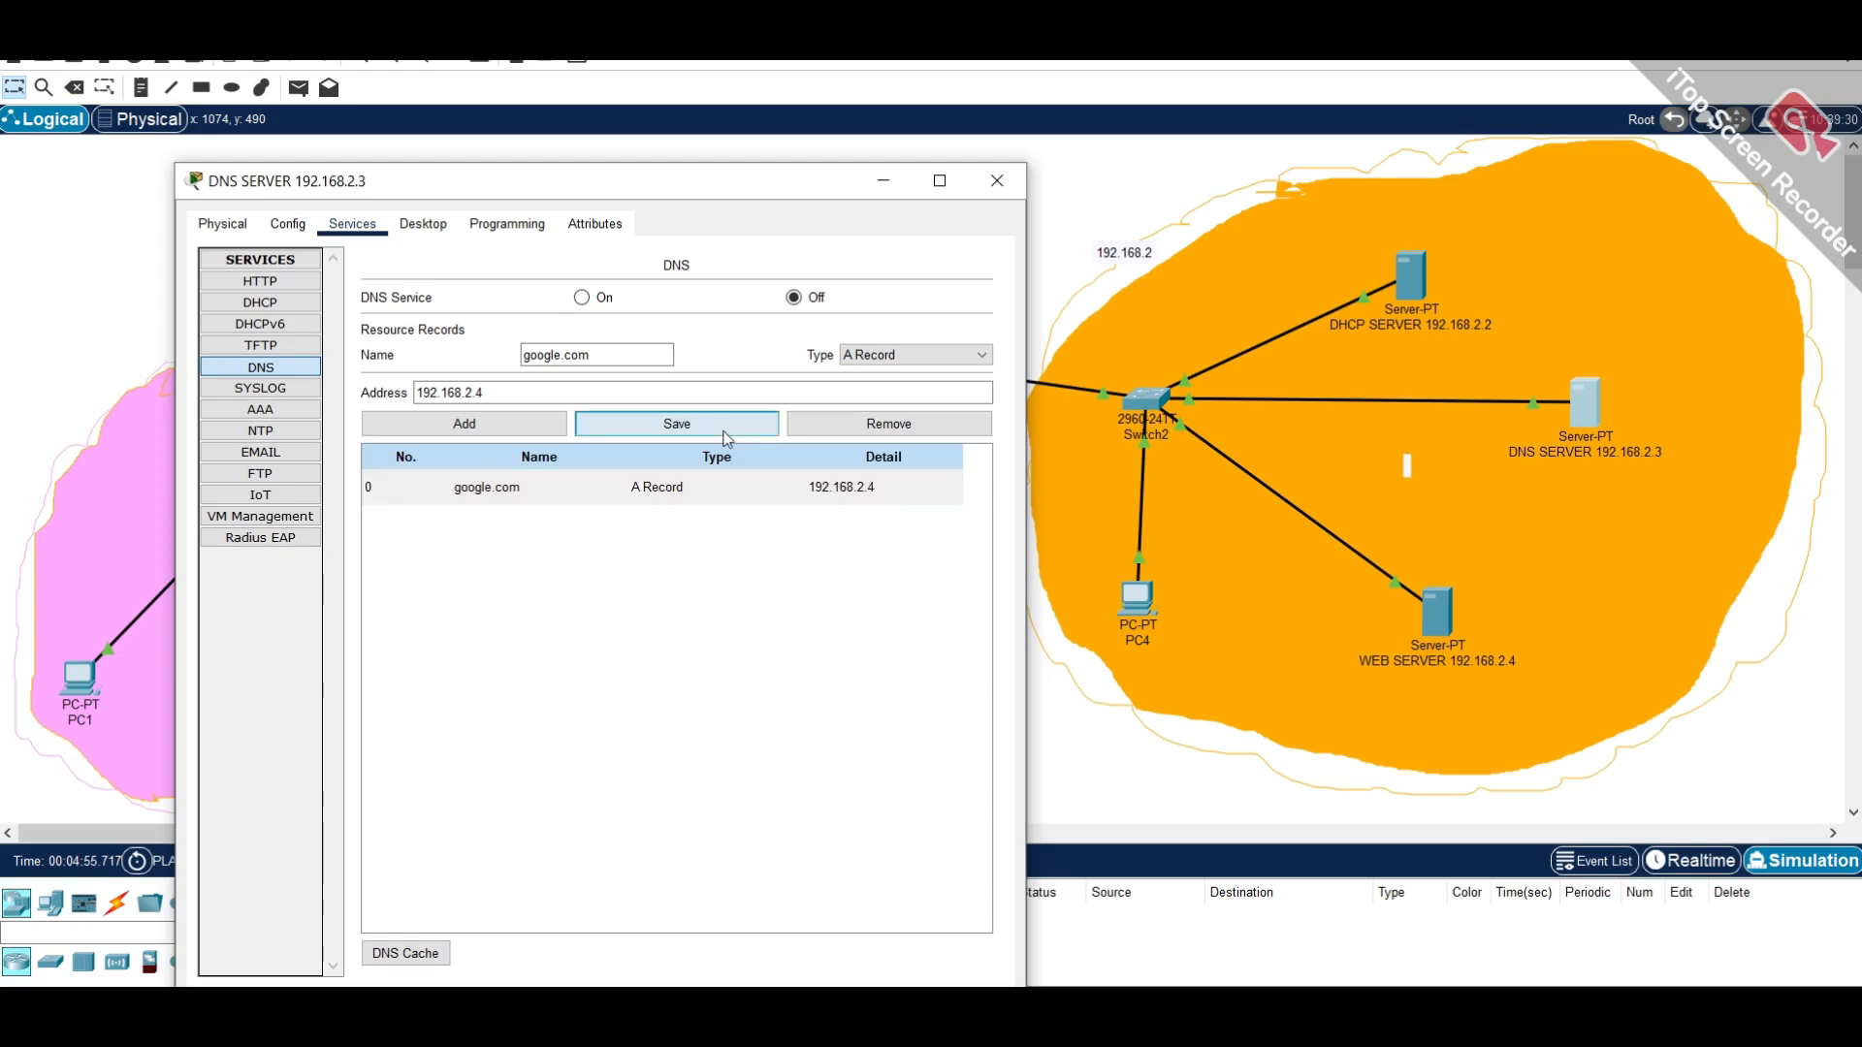
left_click(580, 296)
left_click(995, 182)
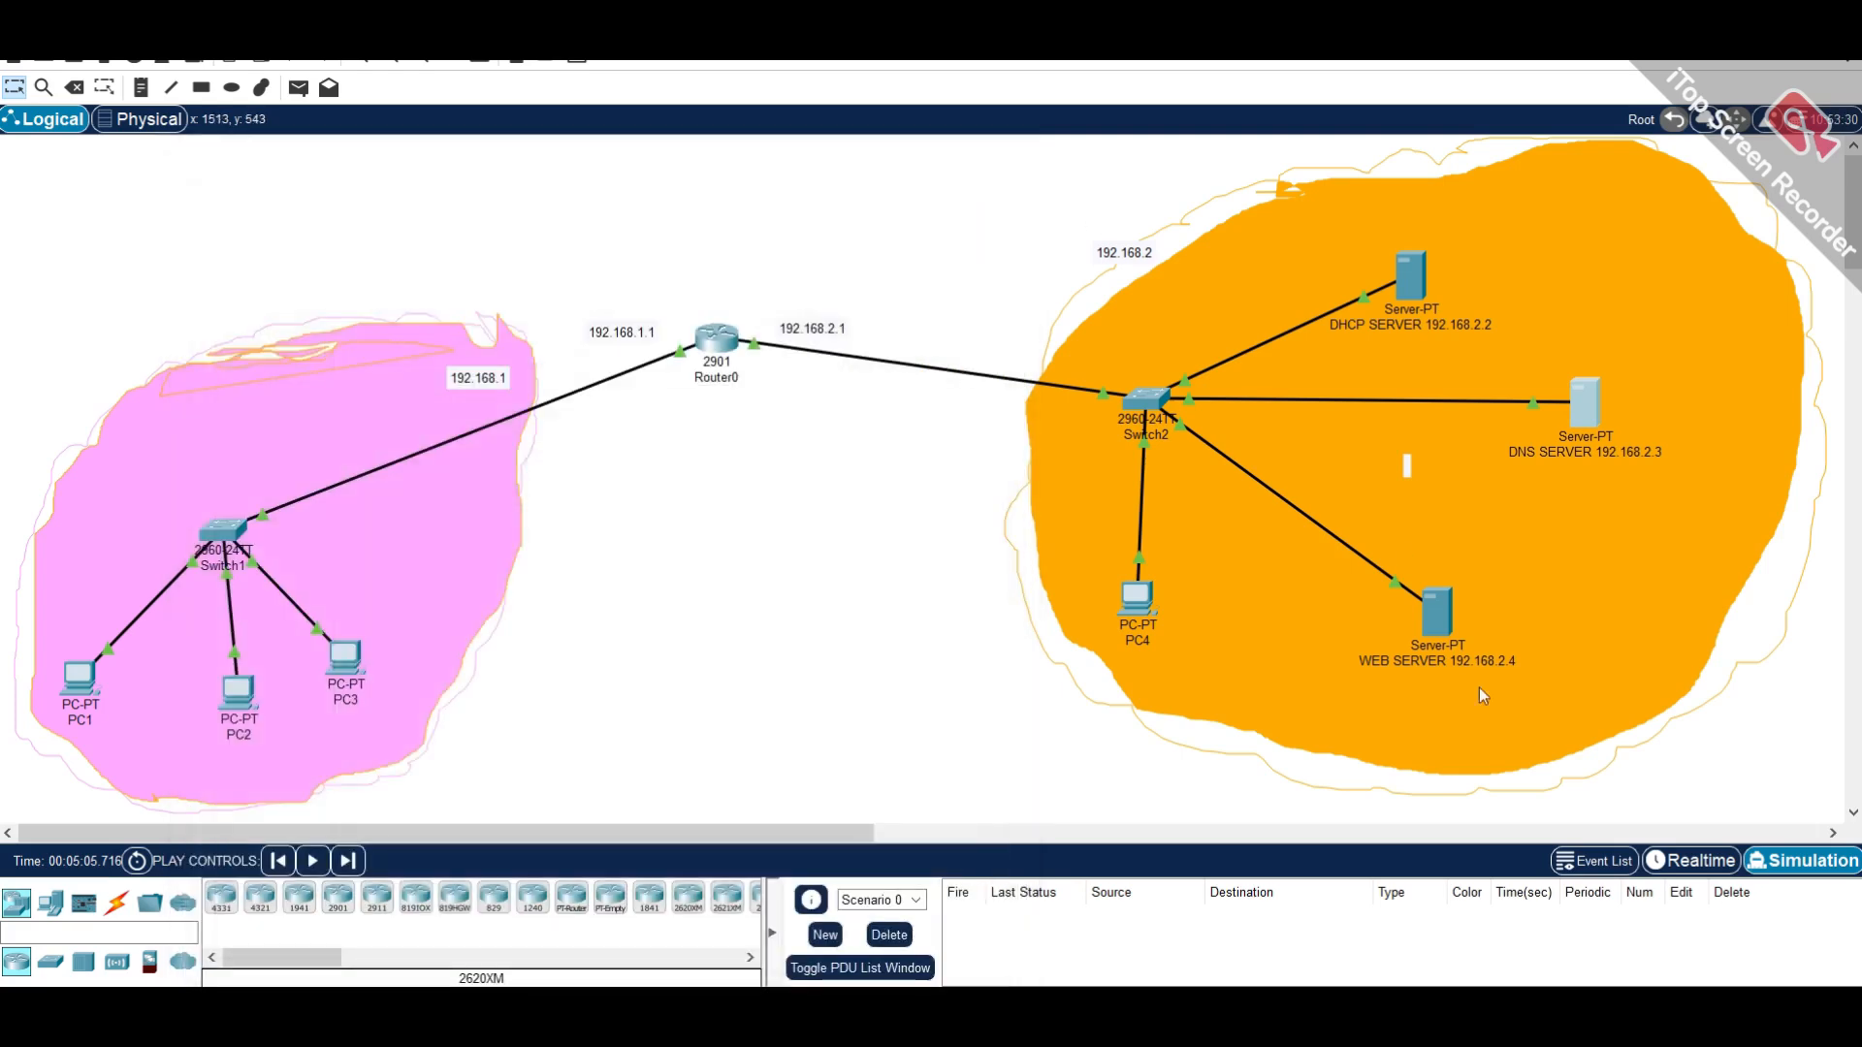
- Open the web browser on PC4, keeping its window clear of the 192.168.2 network
left_click(1140, 601)
left_click_drag(1047, 145, 548, 136)
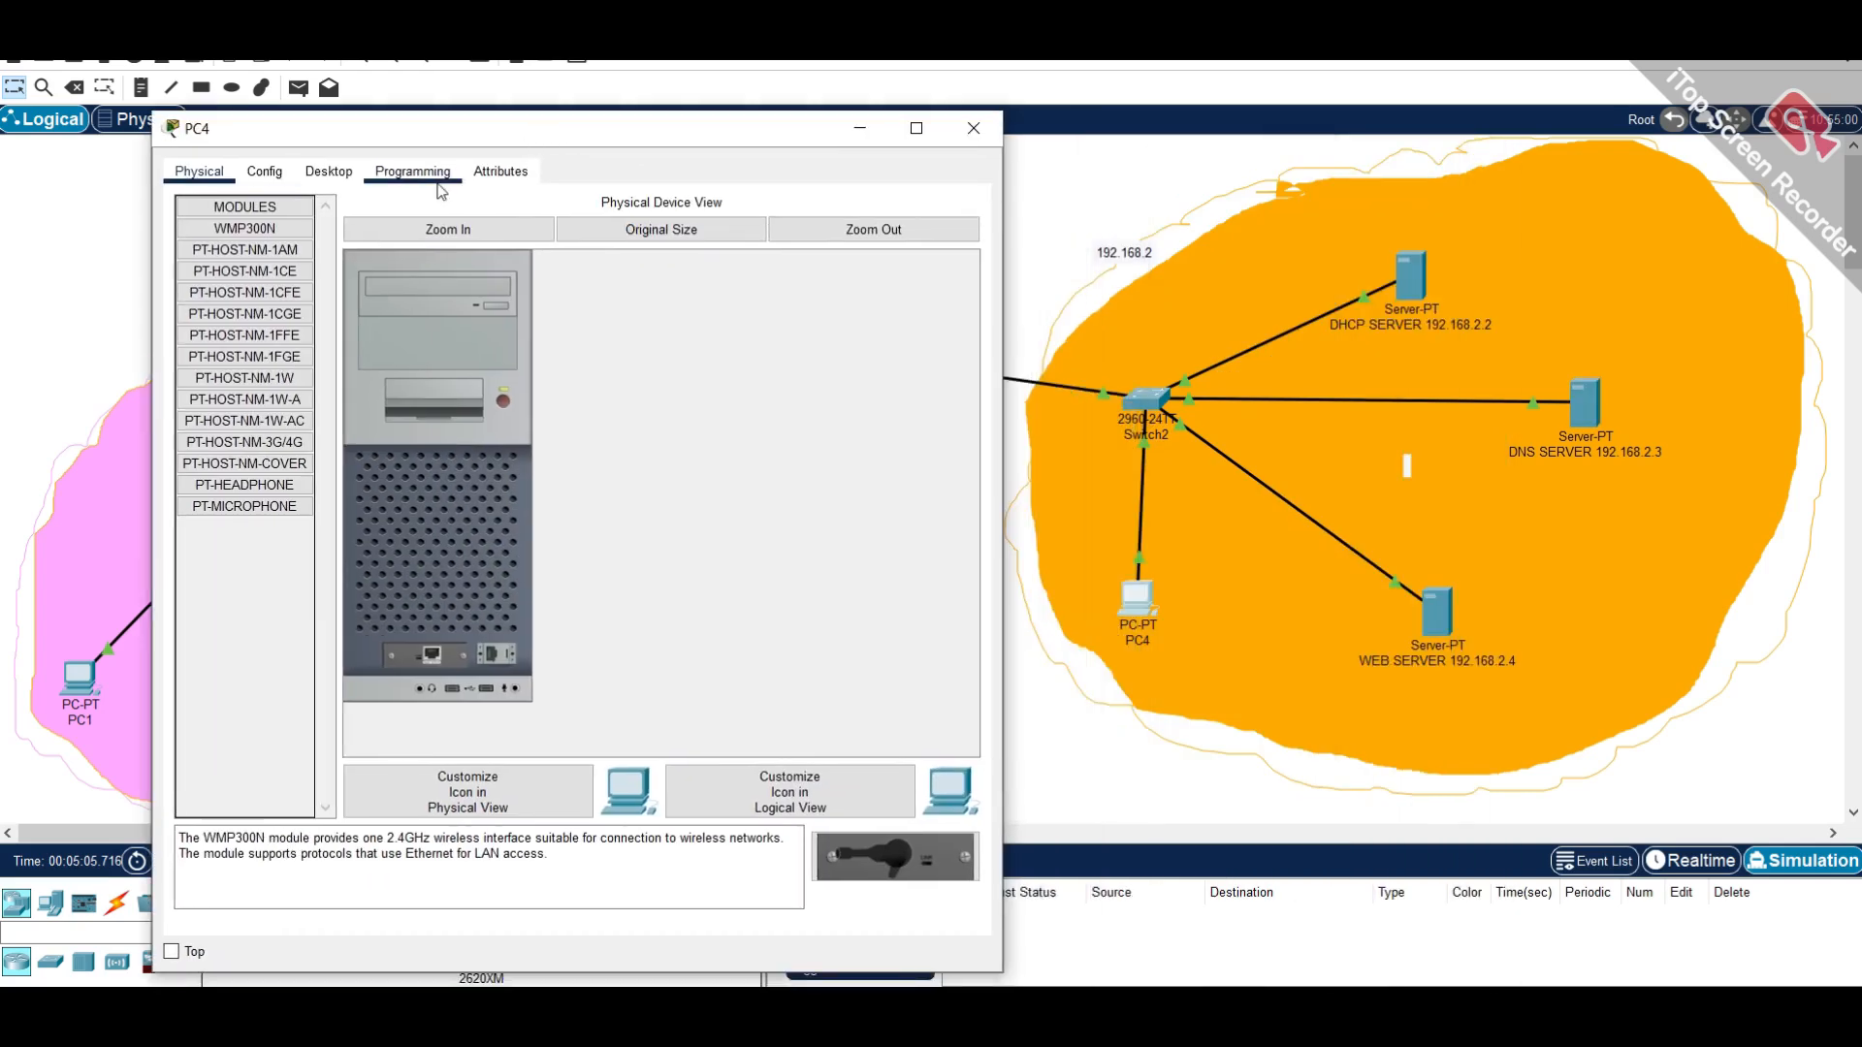
left_click(330, 171)
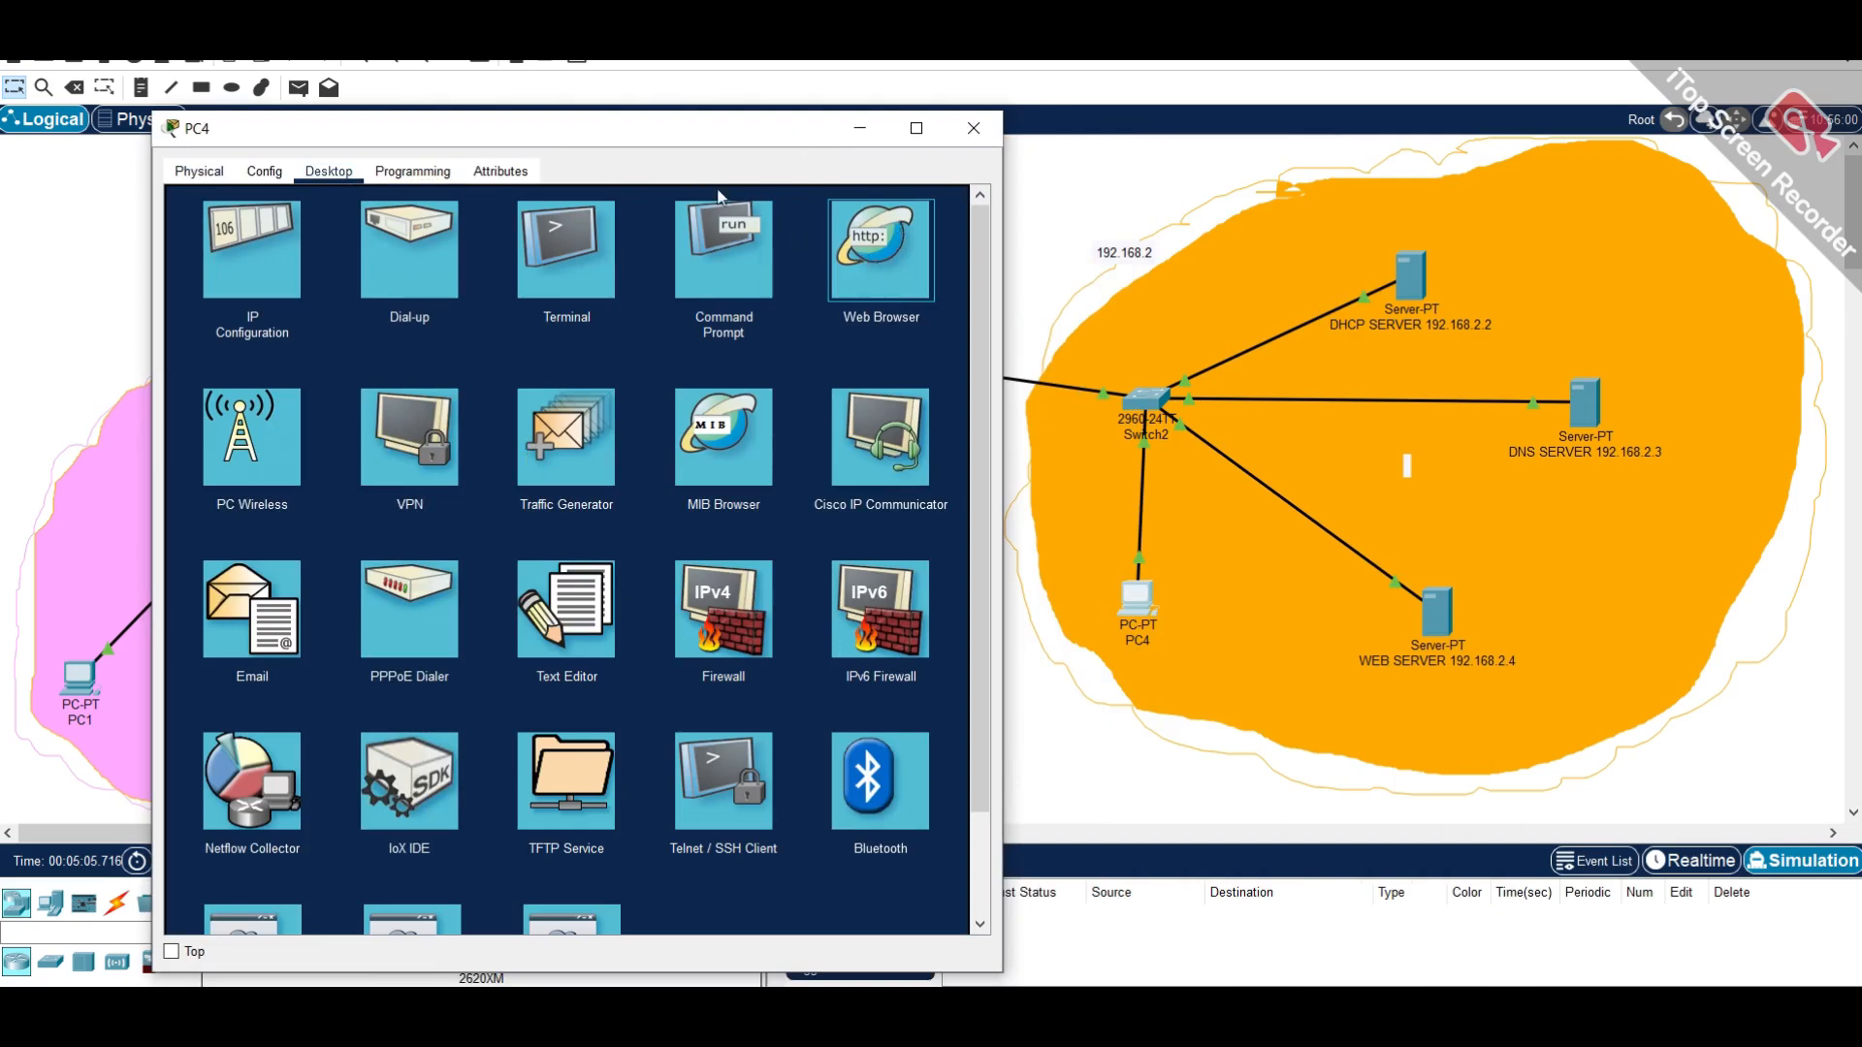
left_click_drag(807, 128, 735, 166)
left_click(826, 250)
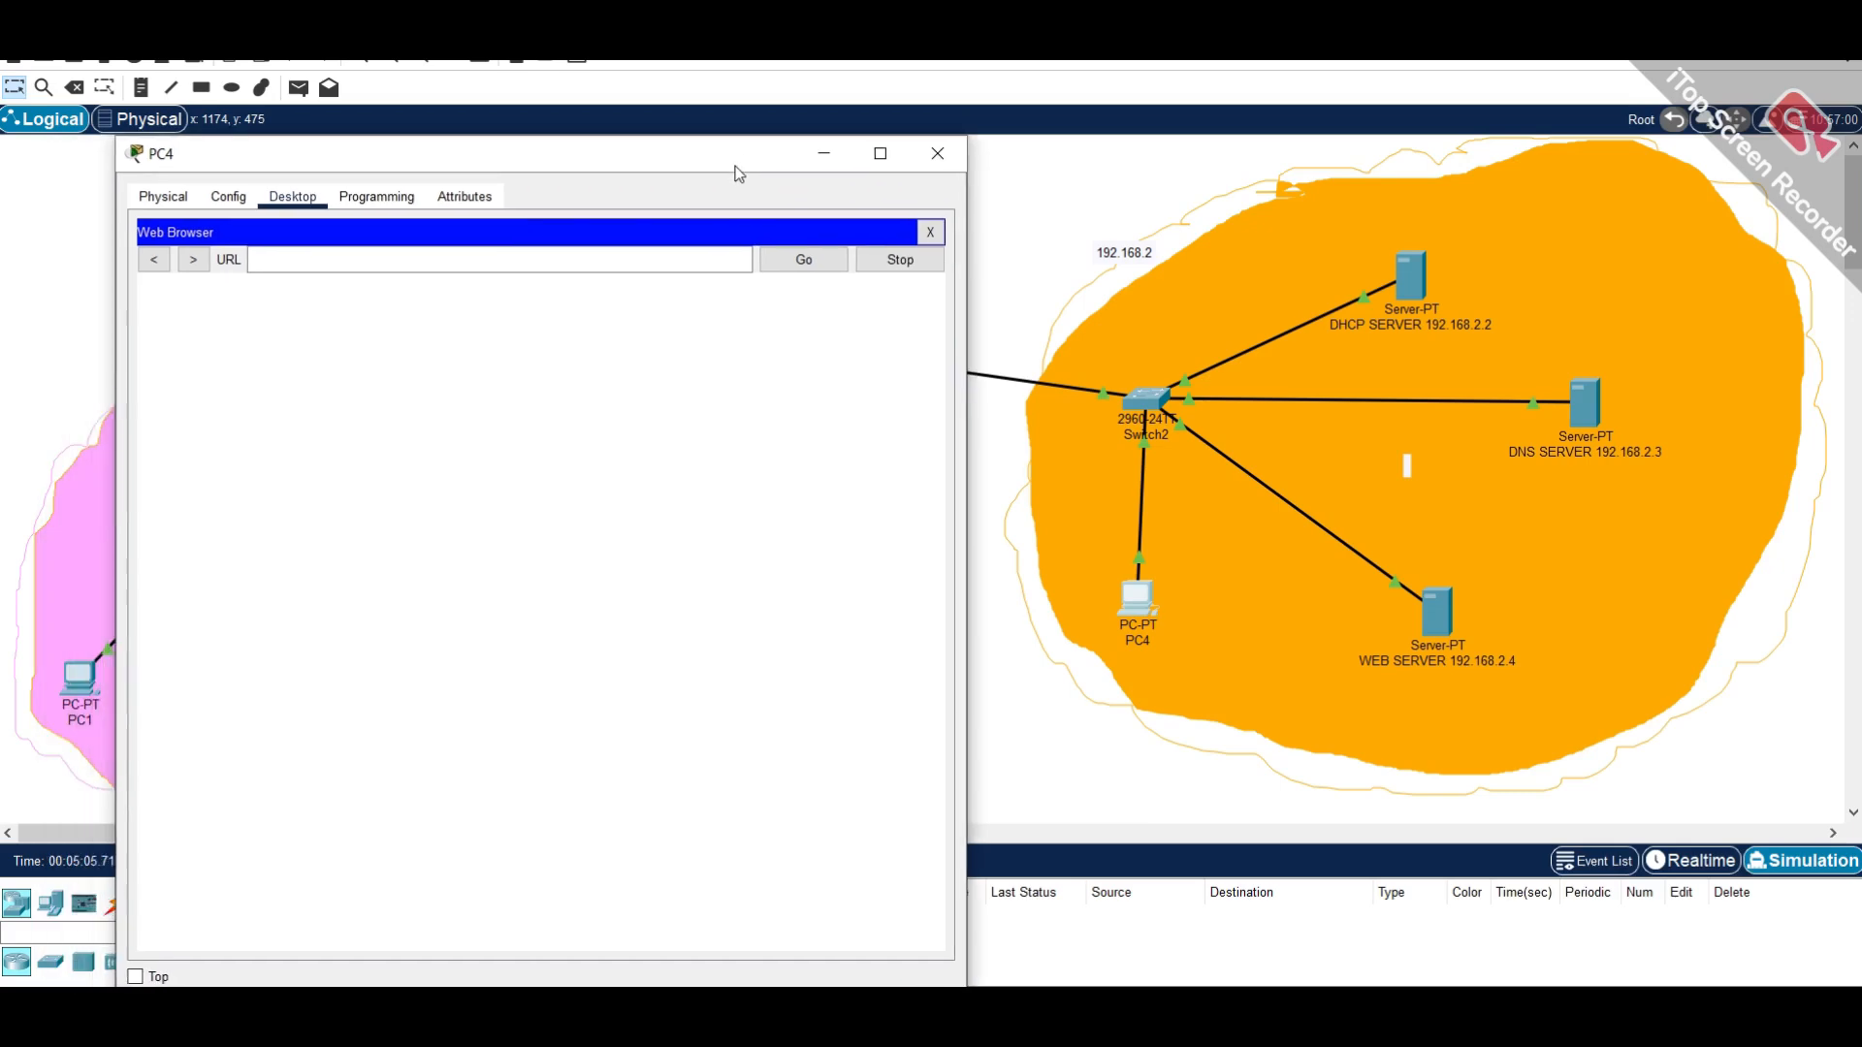
left_click(610, 263)
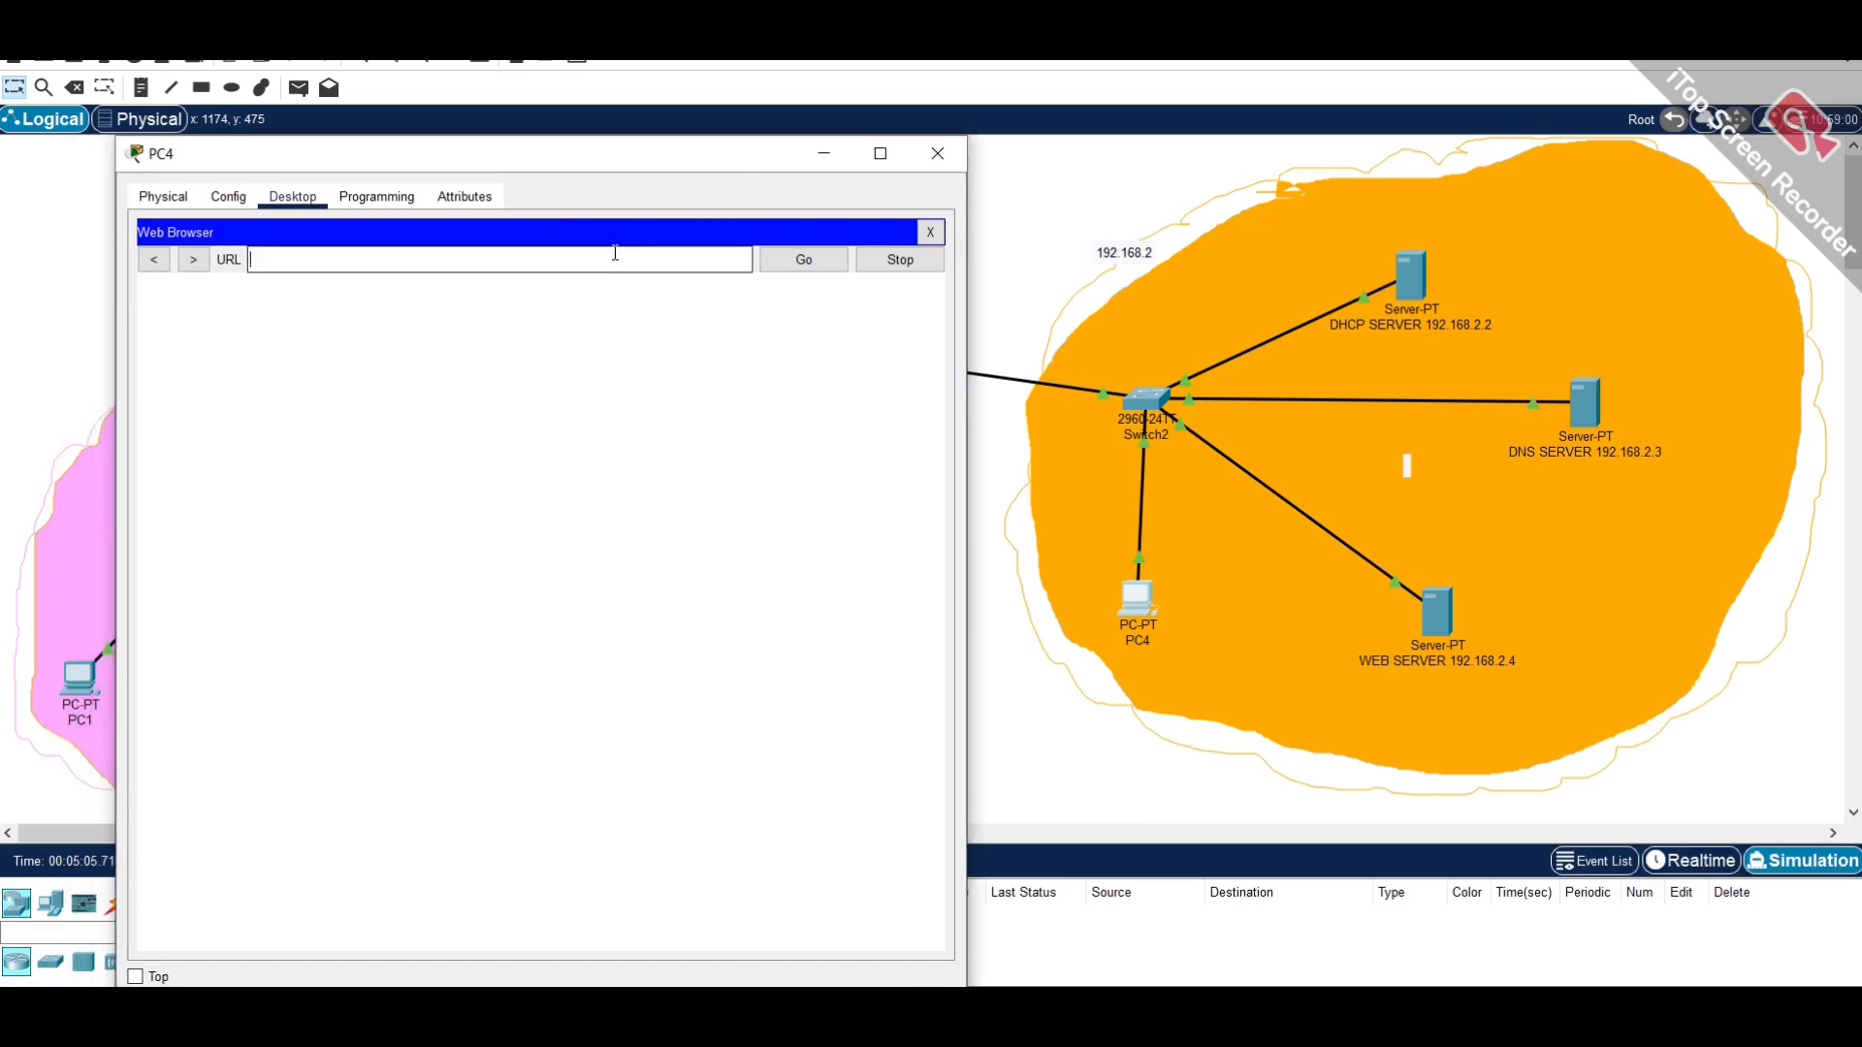
type("192.168.2.4")
left_click(793, 268)
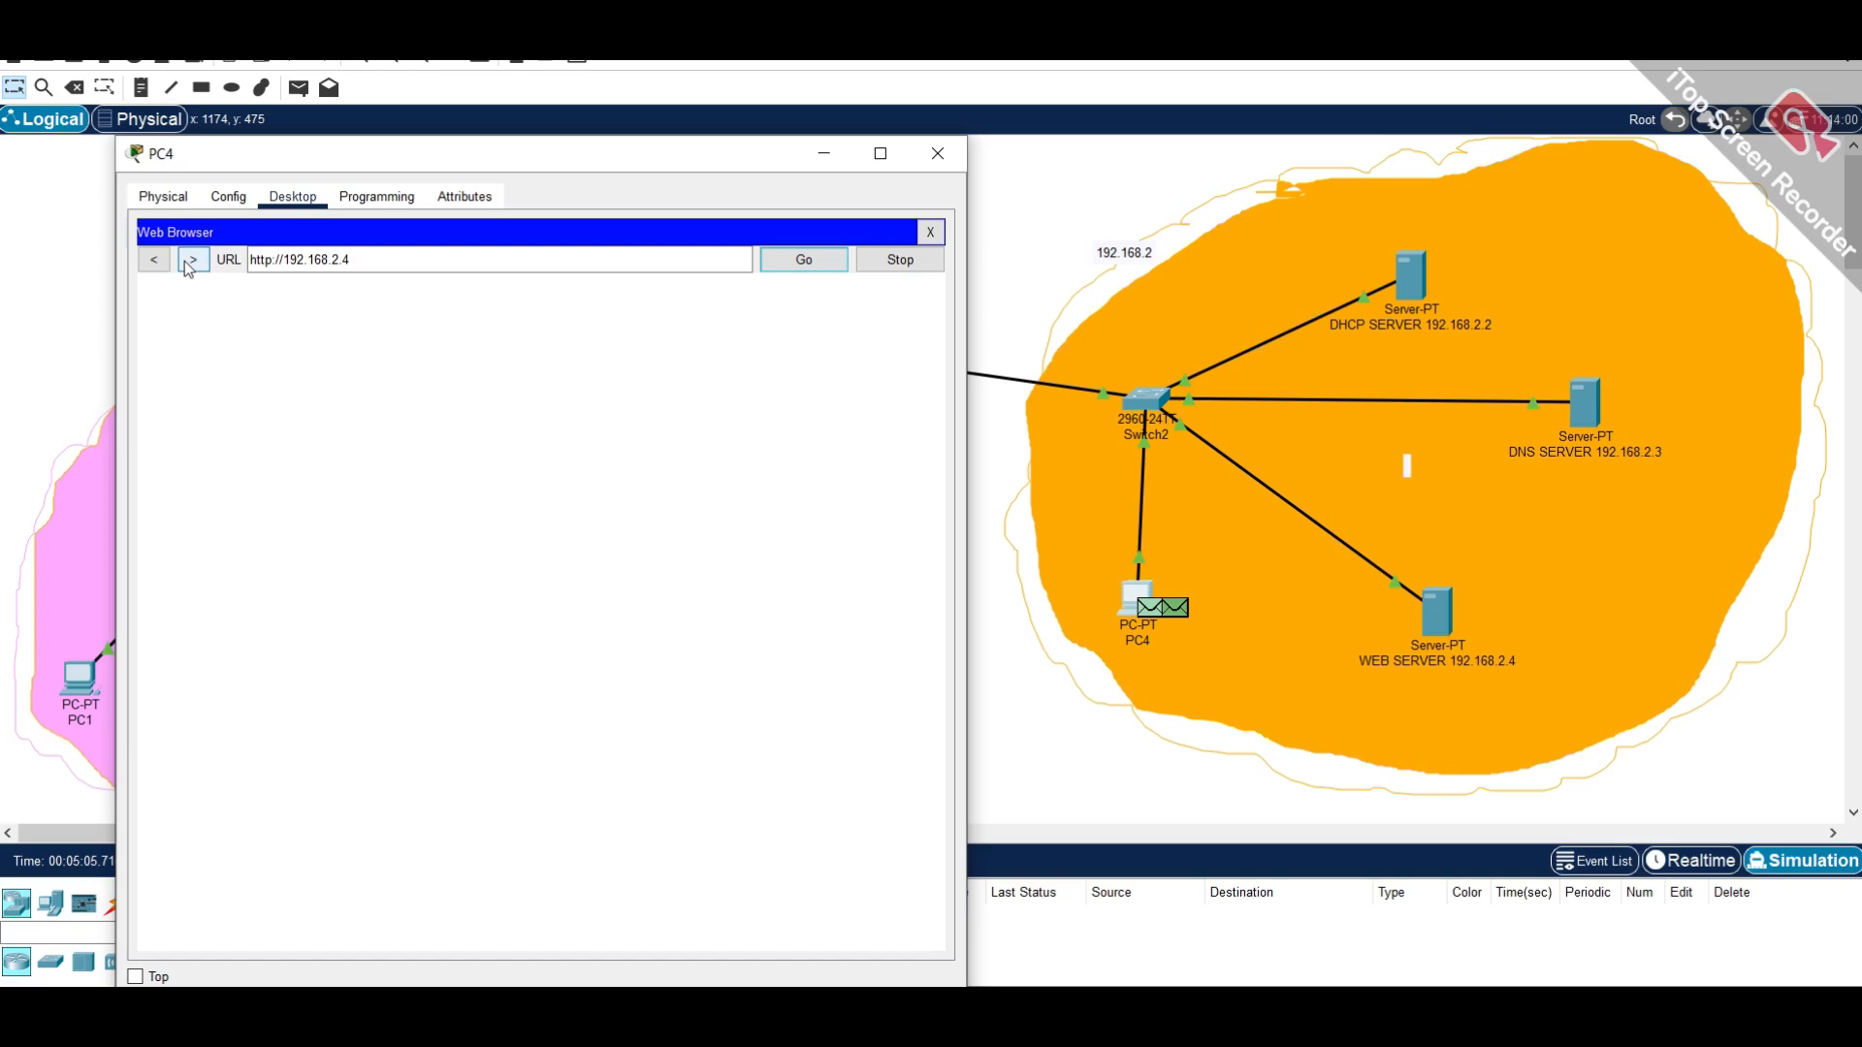
left_click(382, 257)
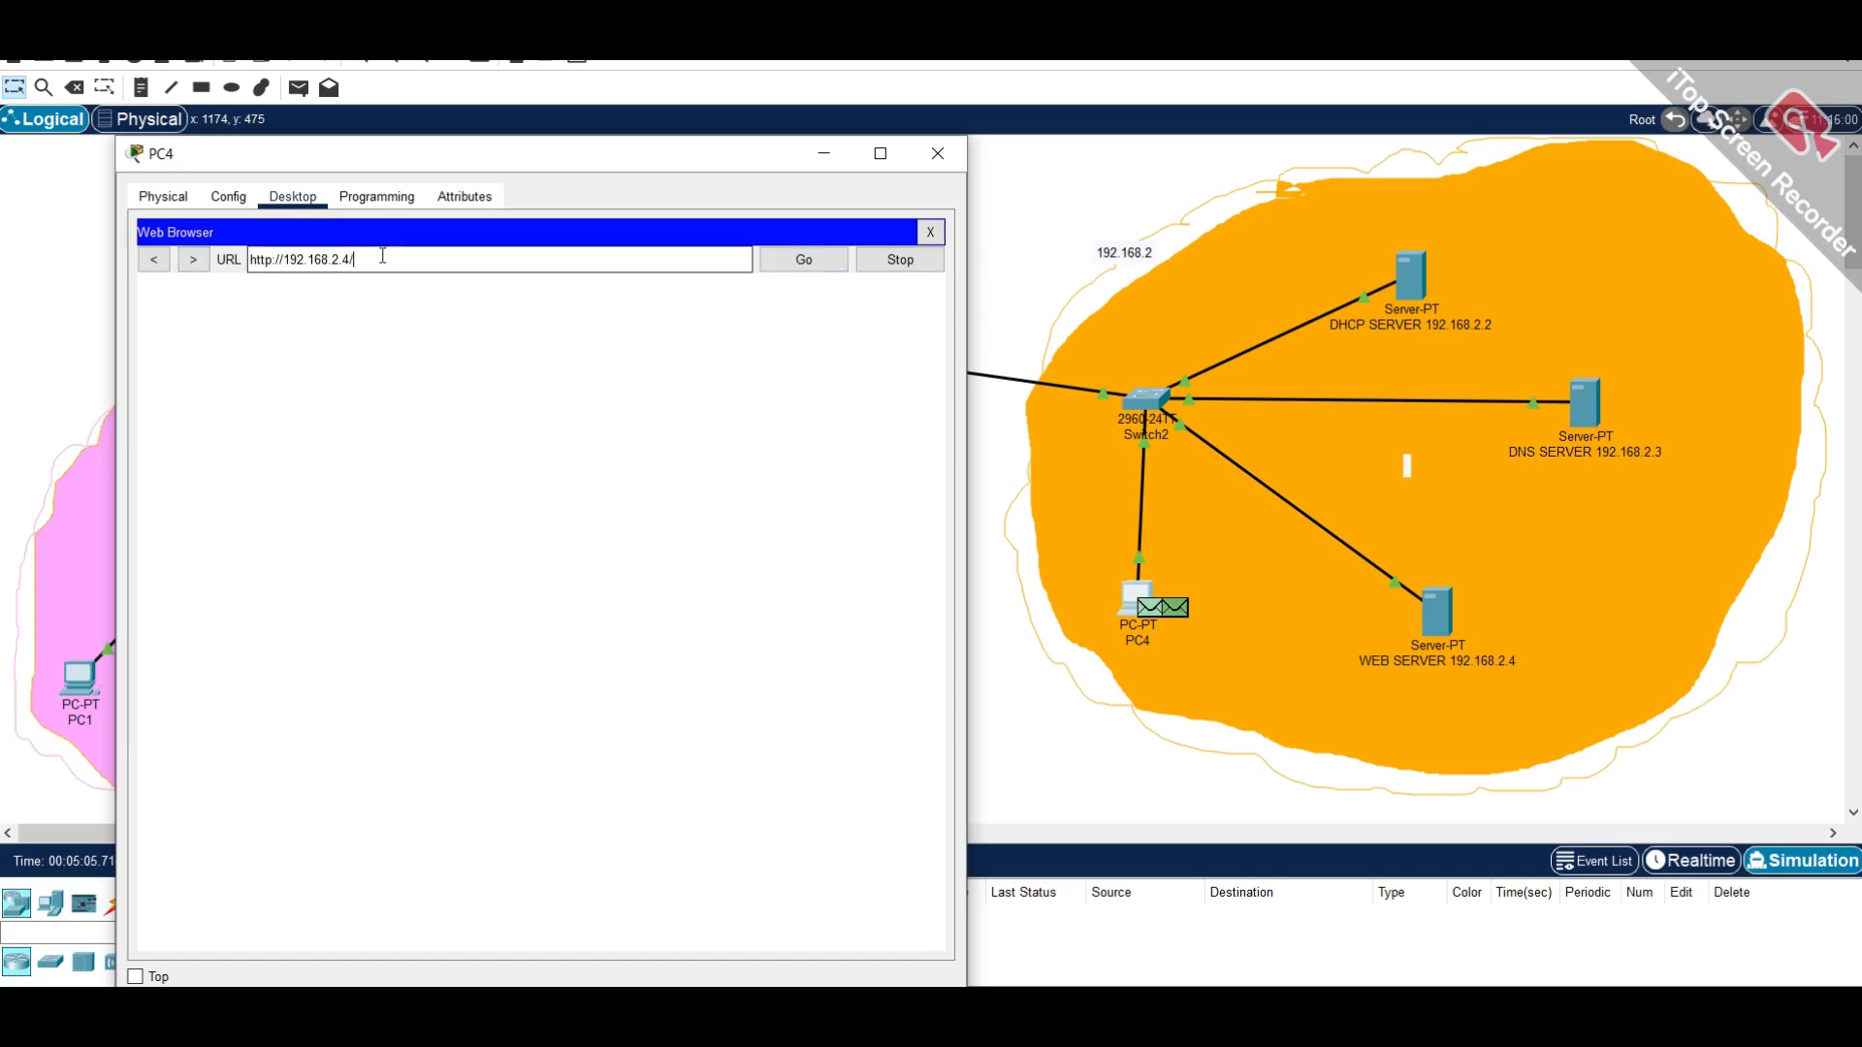
left_click(803, 260)
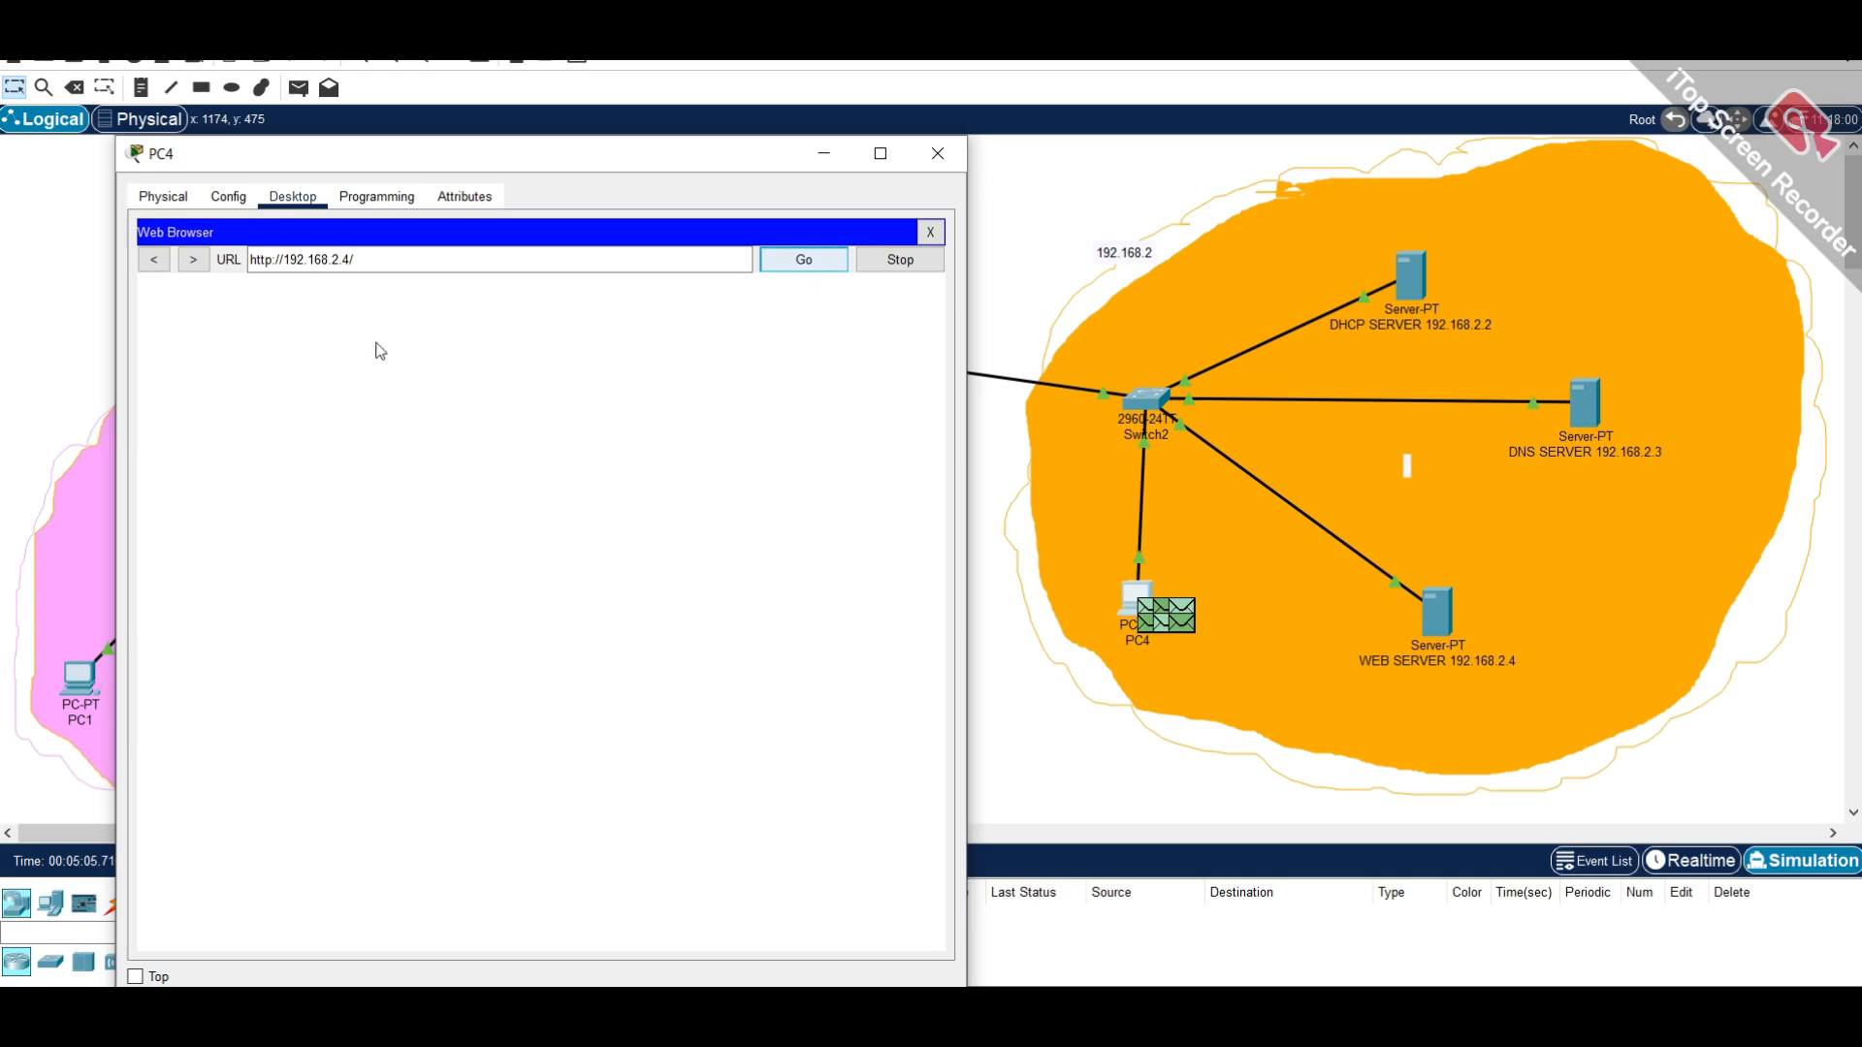
left_click(189, 268)
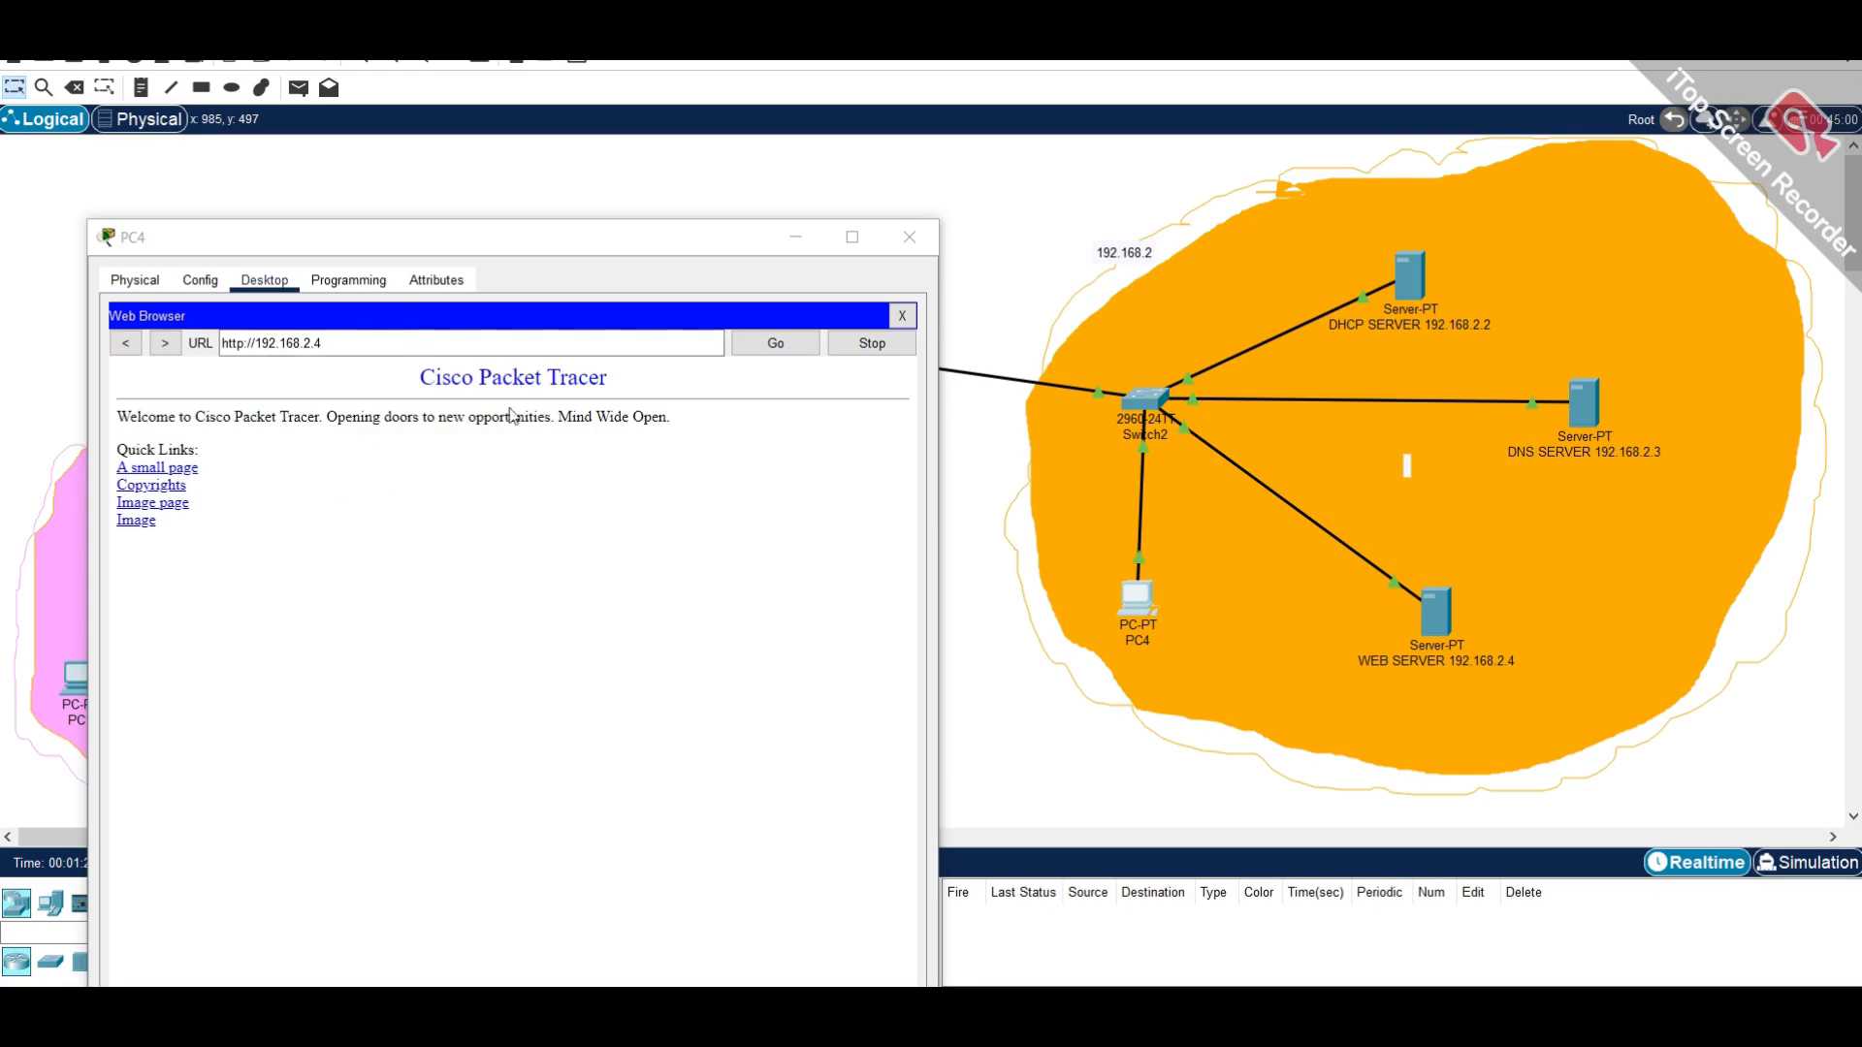
left_click(316, 341)
key("BackSpace")
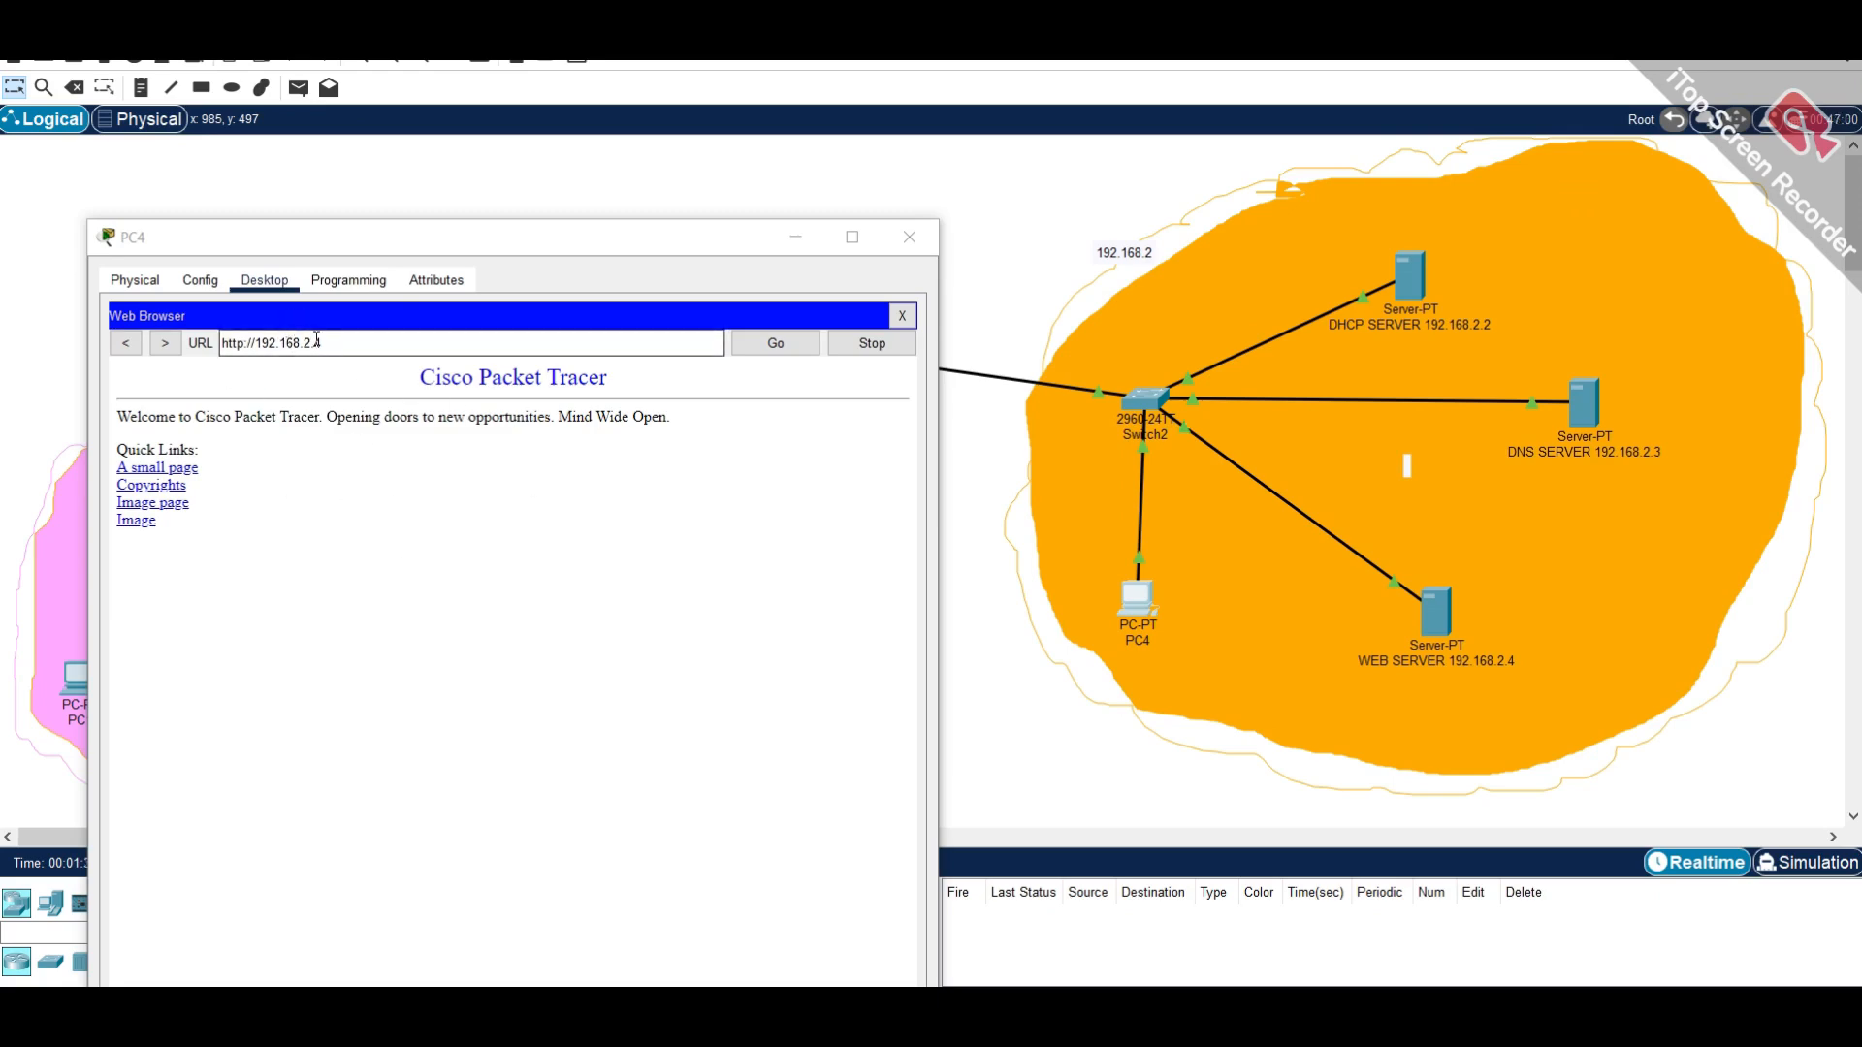
type("4")
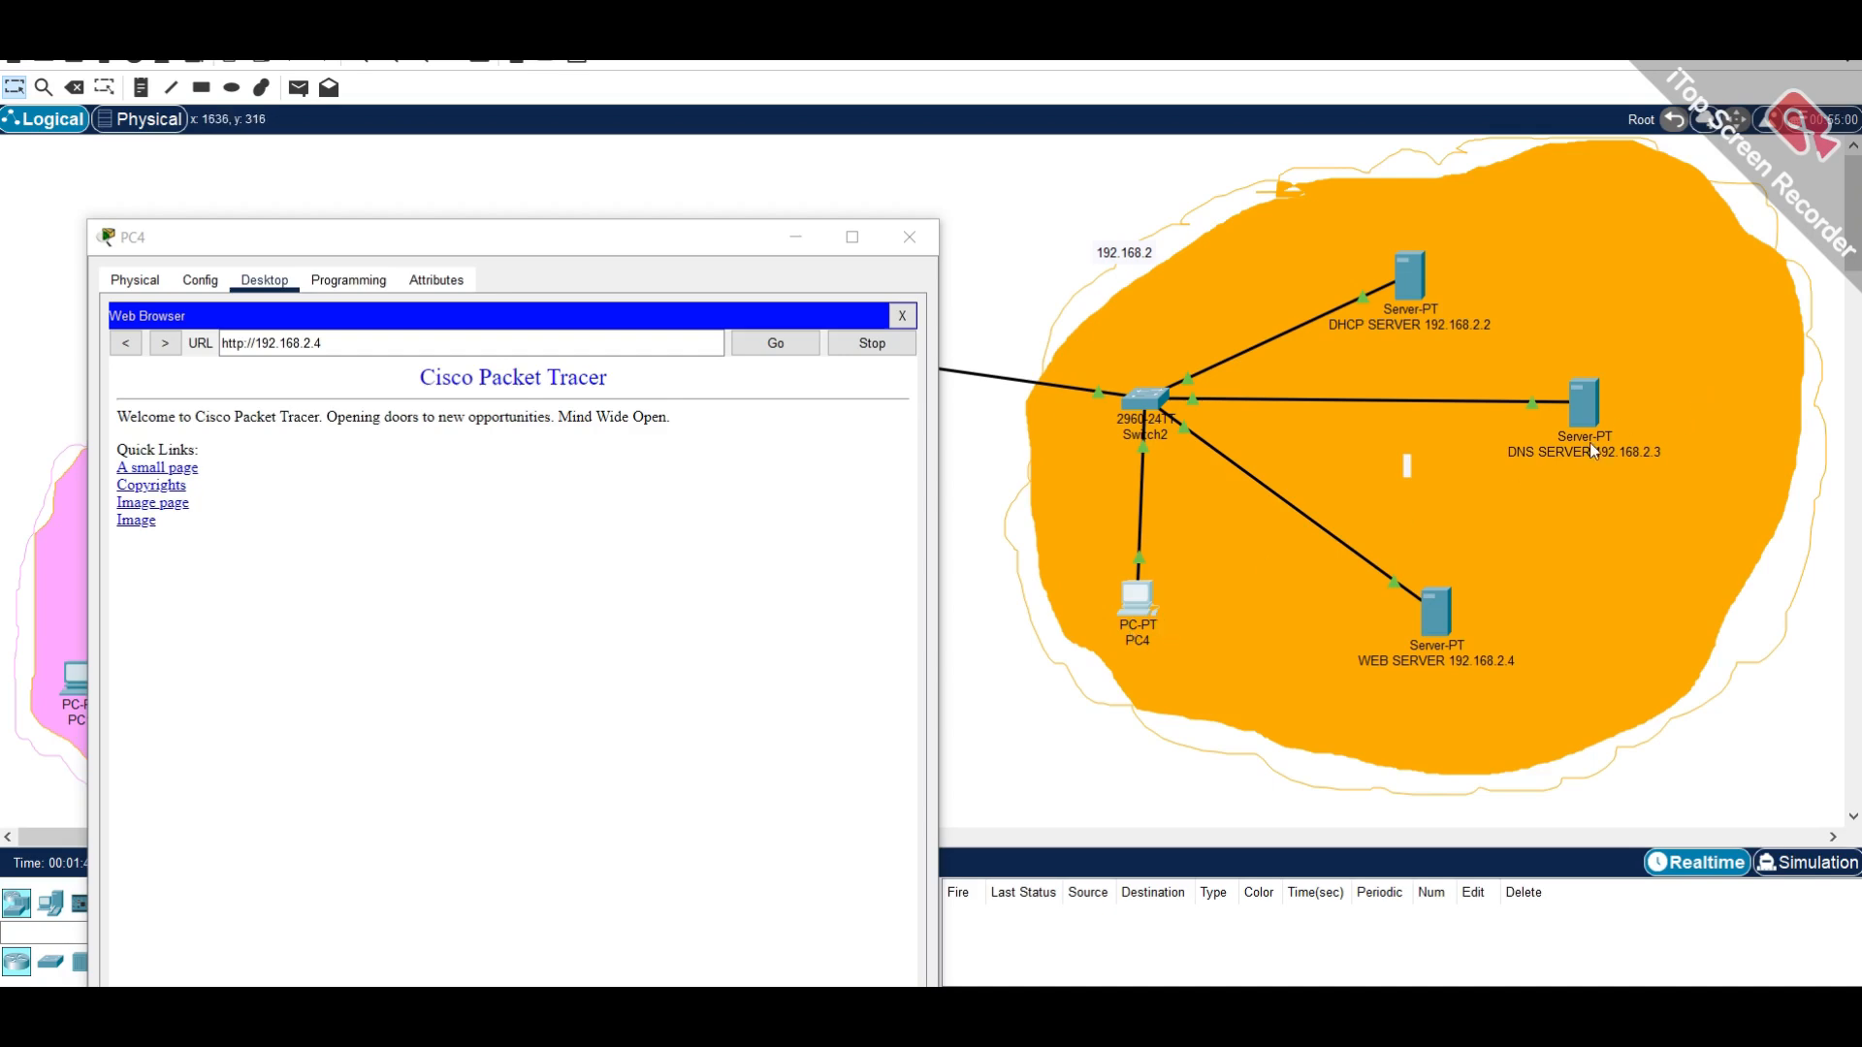
left_click(425, 345)
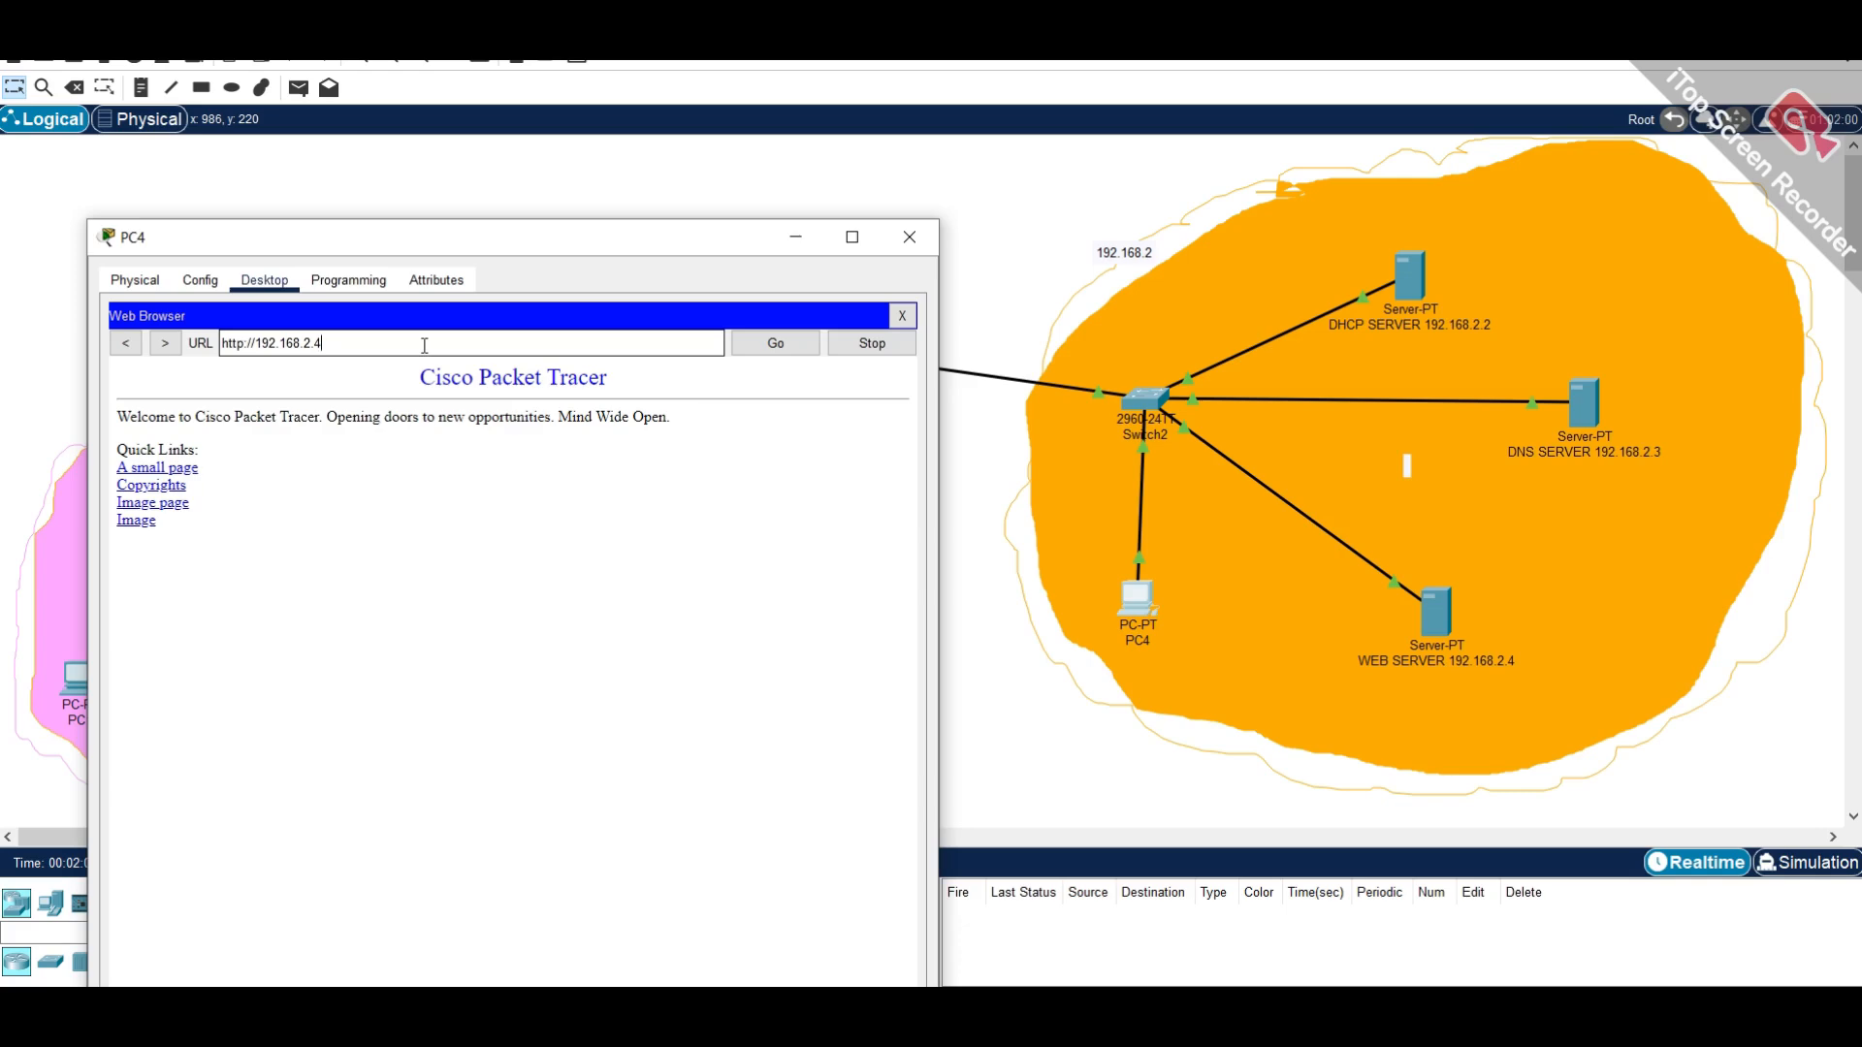
key("BackSpace")
key("BackSpace")
key("BackSpace")
key("BackSpace")
key("BackSpace")
key("BackSpace")
key("BackSpace")
key("BackSpace")
key("BackSpace")
key("BackSpace")
key("BackSpace")
key("BackSpace")
key("BackSpace")
key("BackSpace")
key("BackSpace")
key("BackSpace")
key("BackSpace")
key("BackSpace")
type("google.com")
left_click(809, 342)
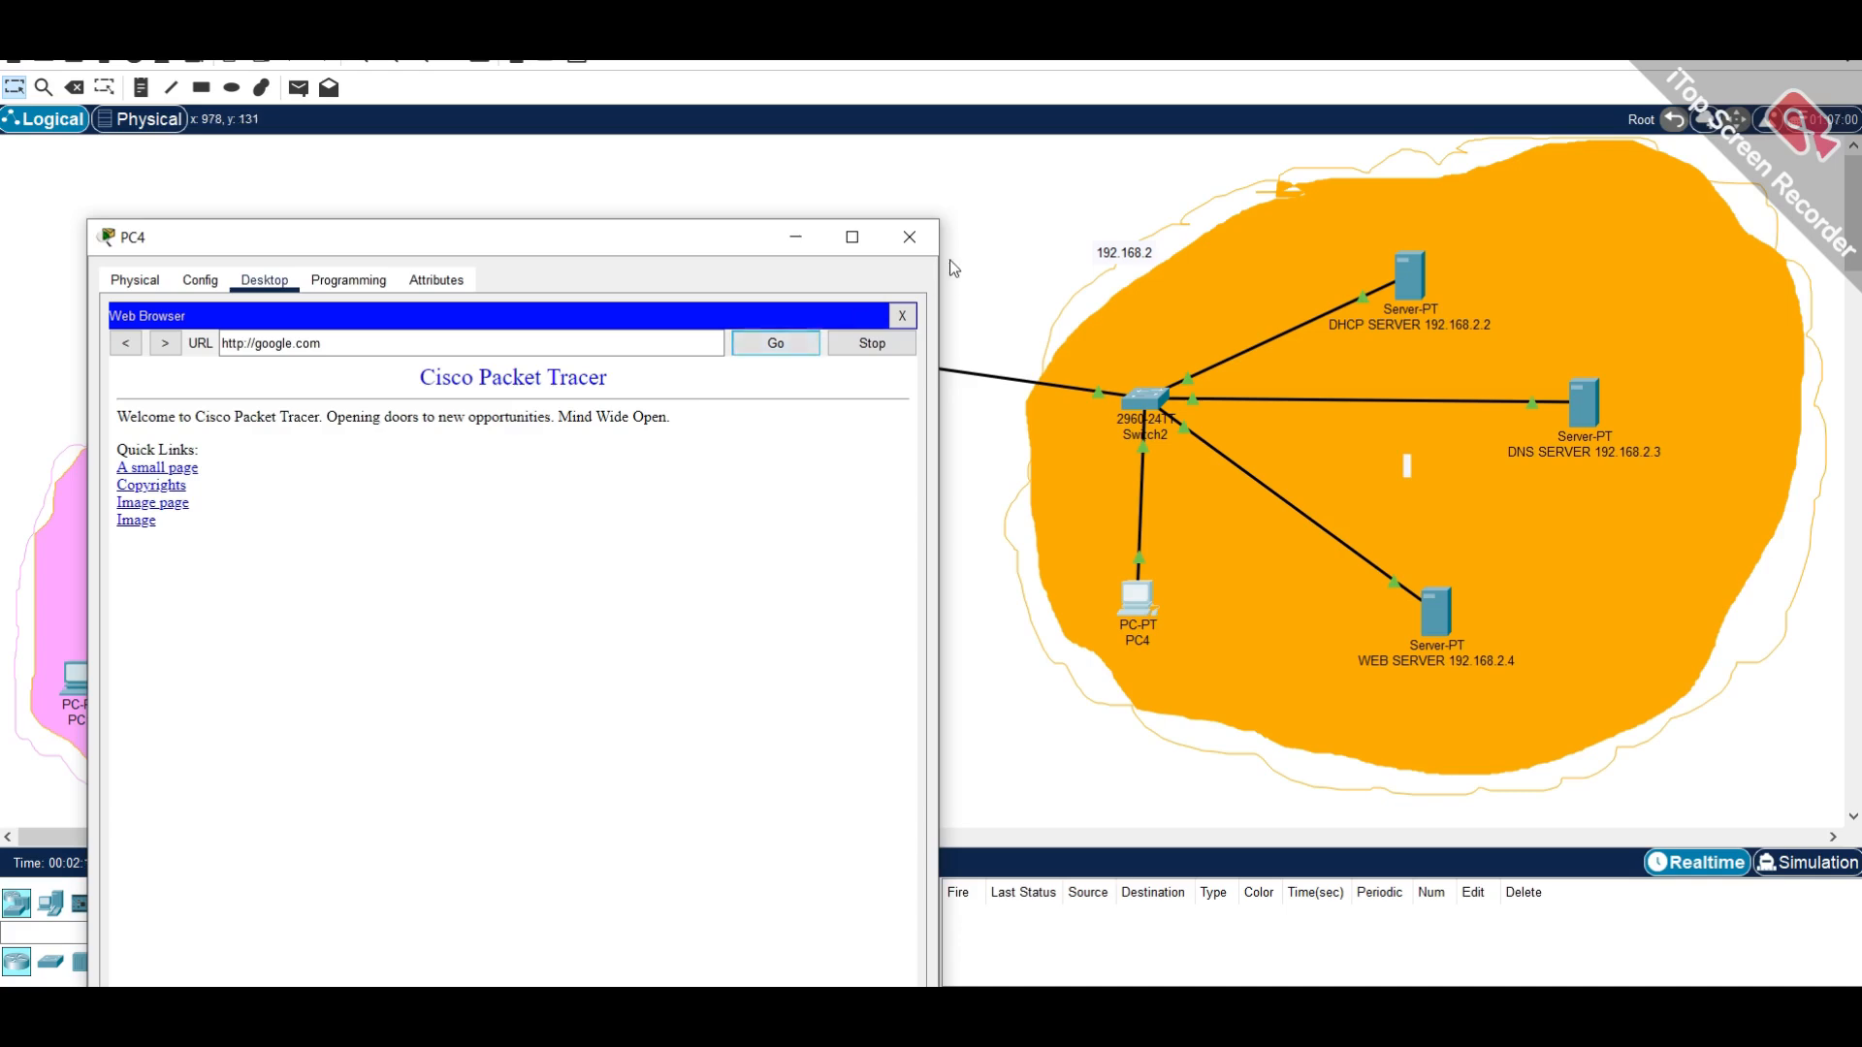
left_click(911, 239)
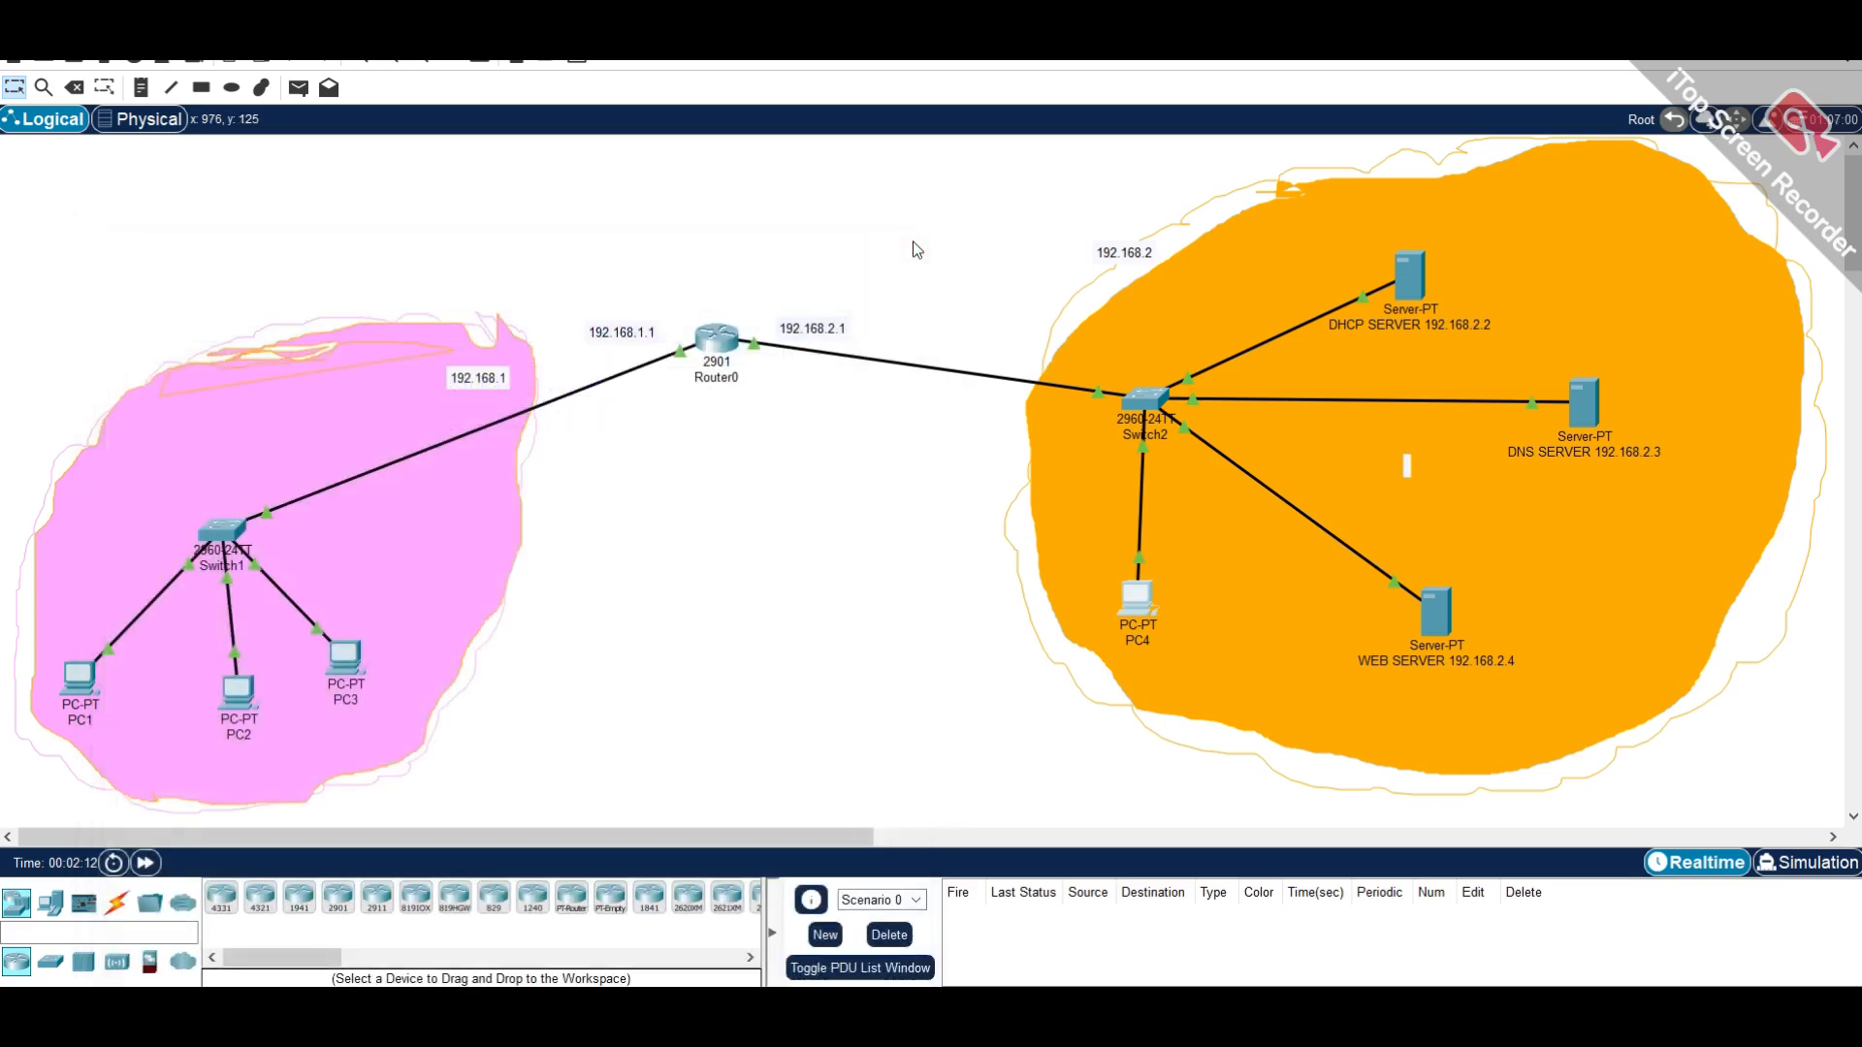
- Load google.com in PC3's web browser and move the window to uncover the network topology
left_click(360, 657)
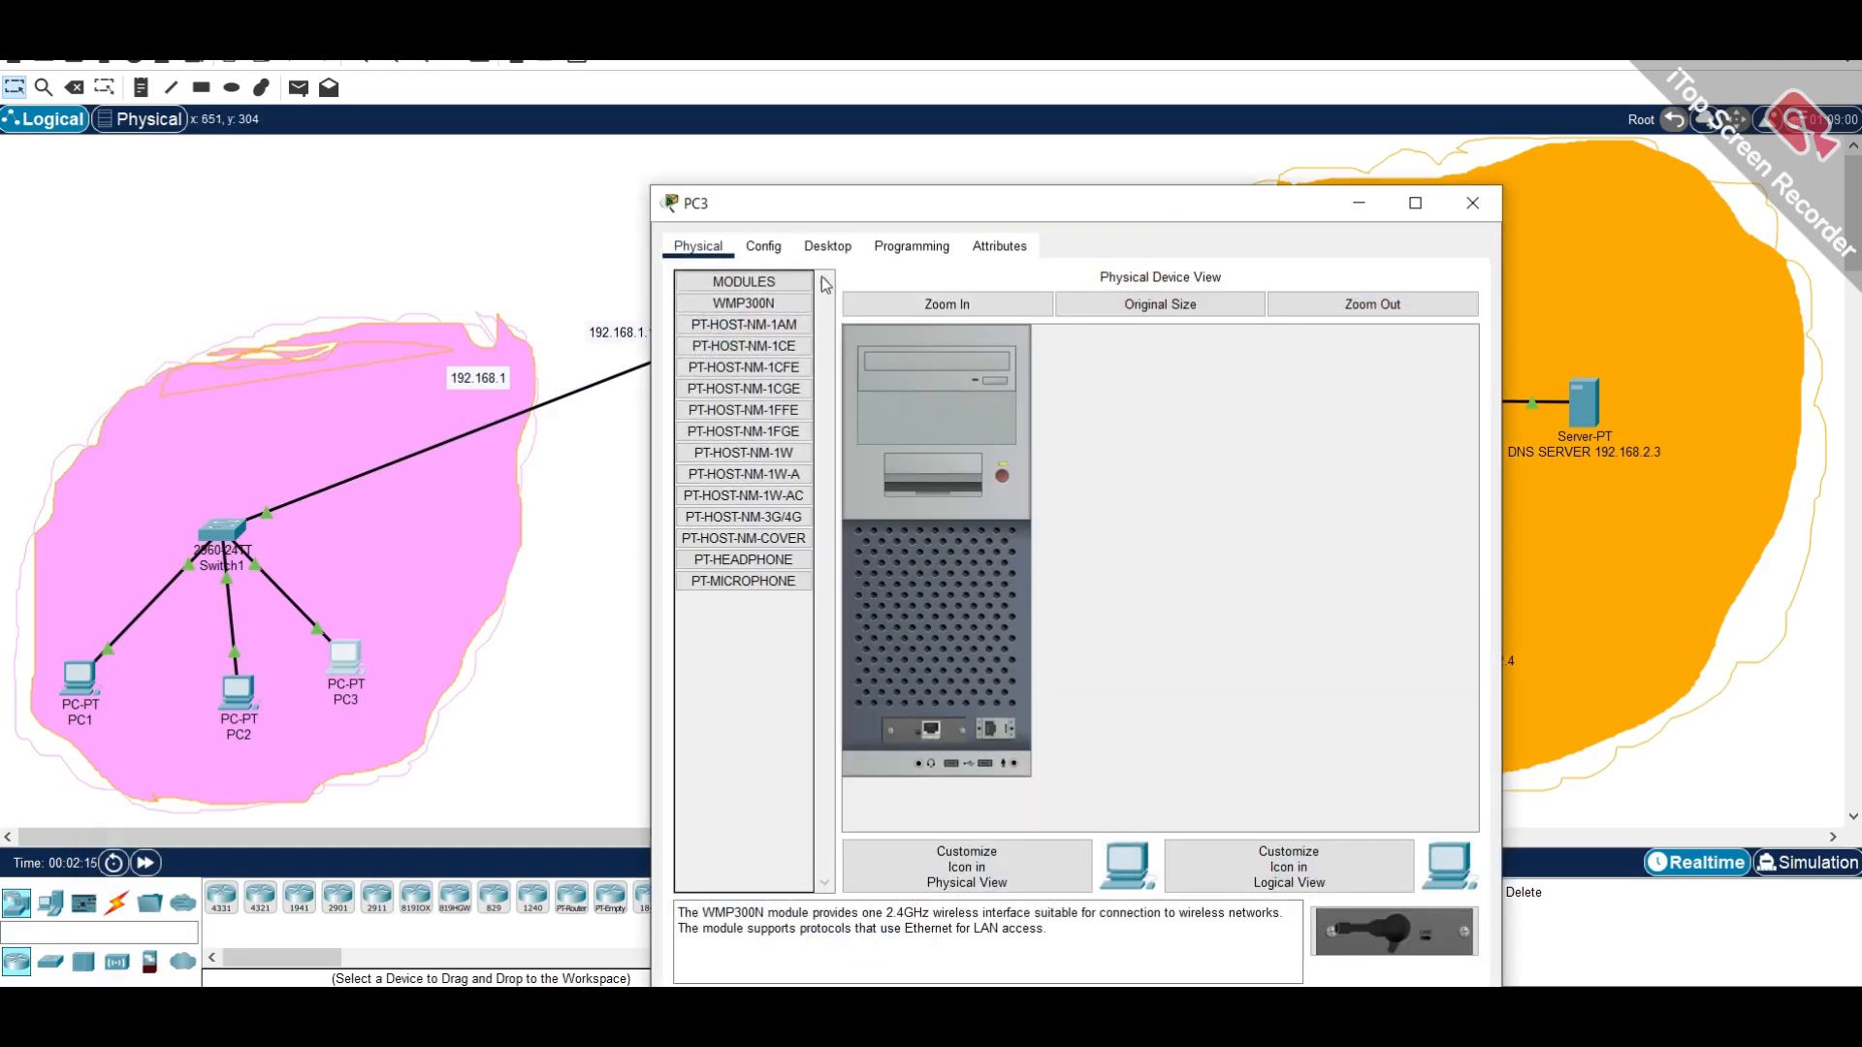
left_click(841, 248)
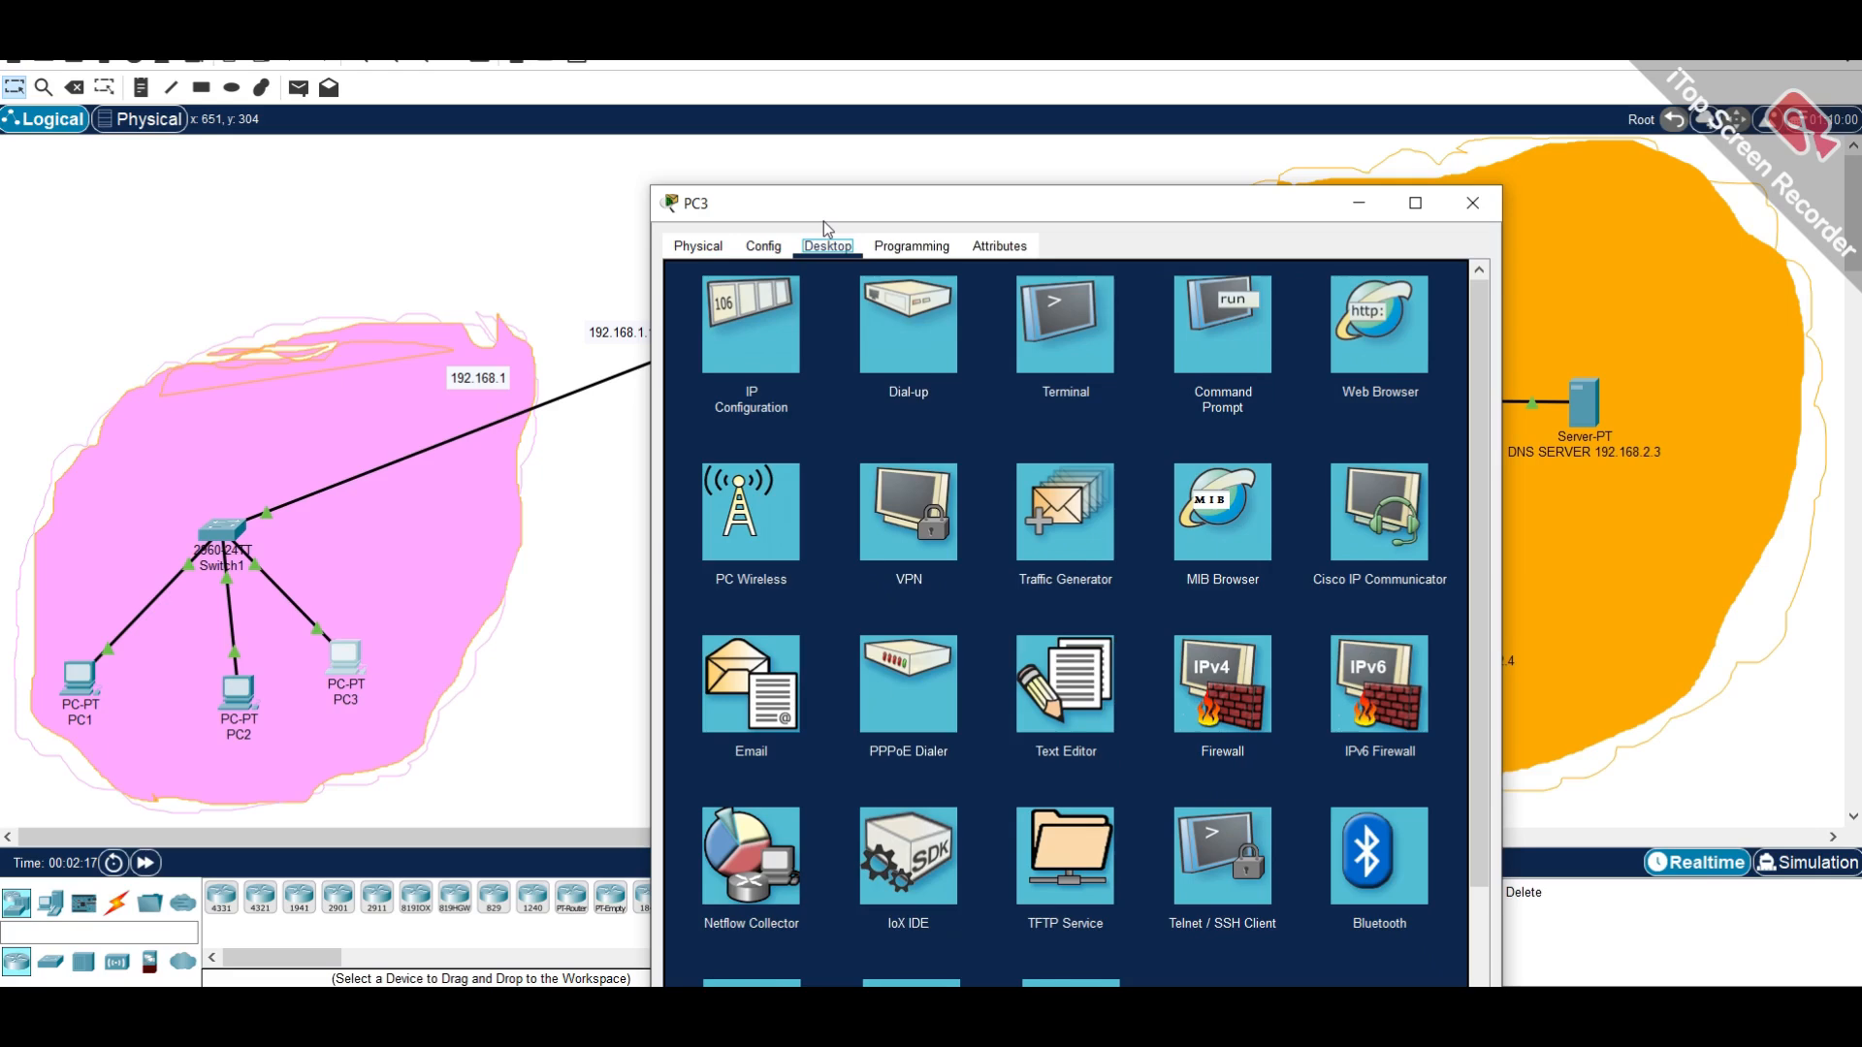
left_click_drag(823, 221, 283, 155)
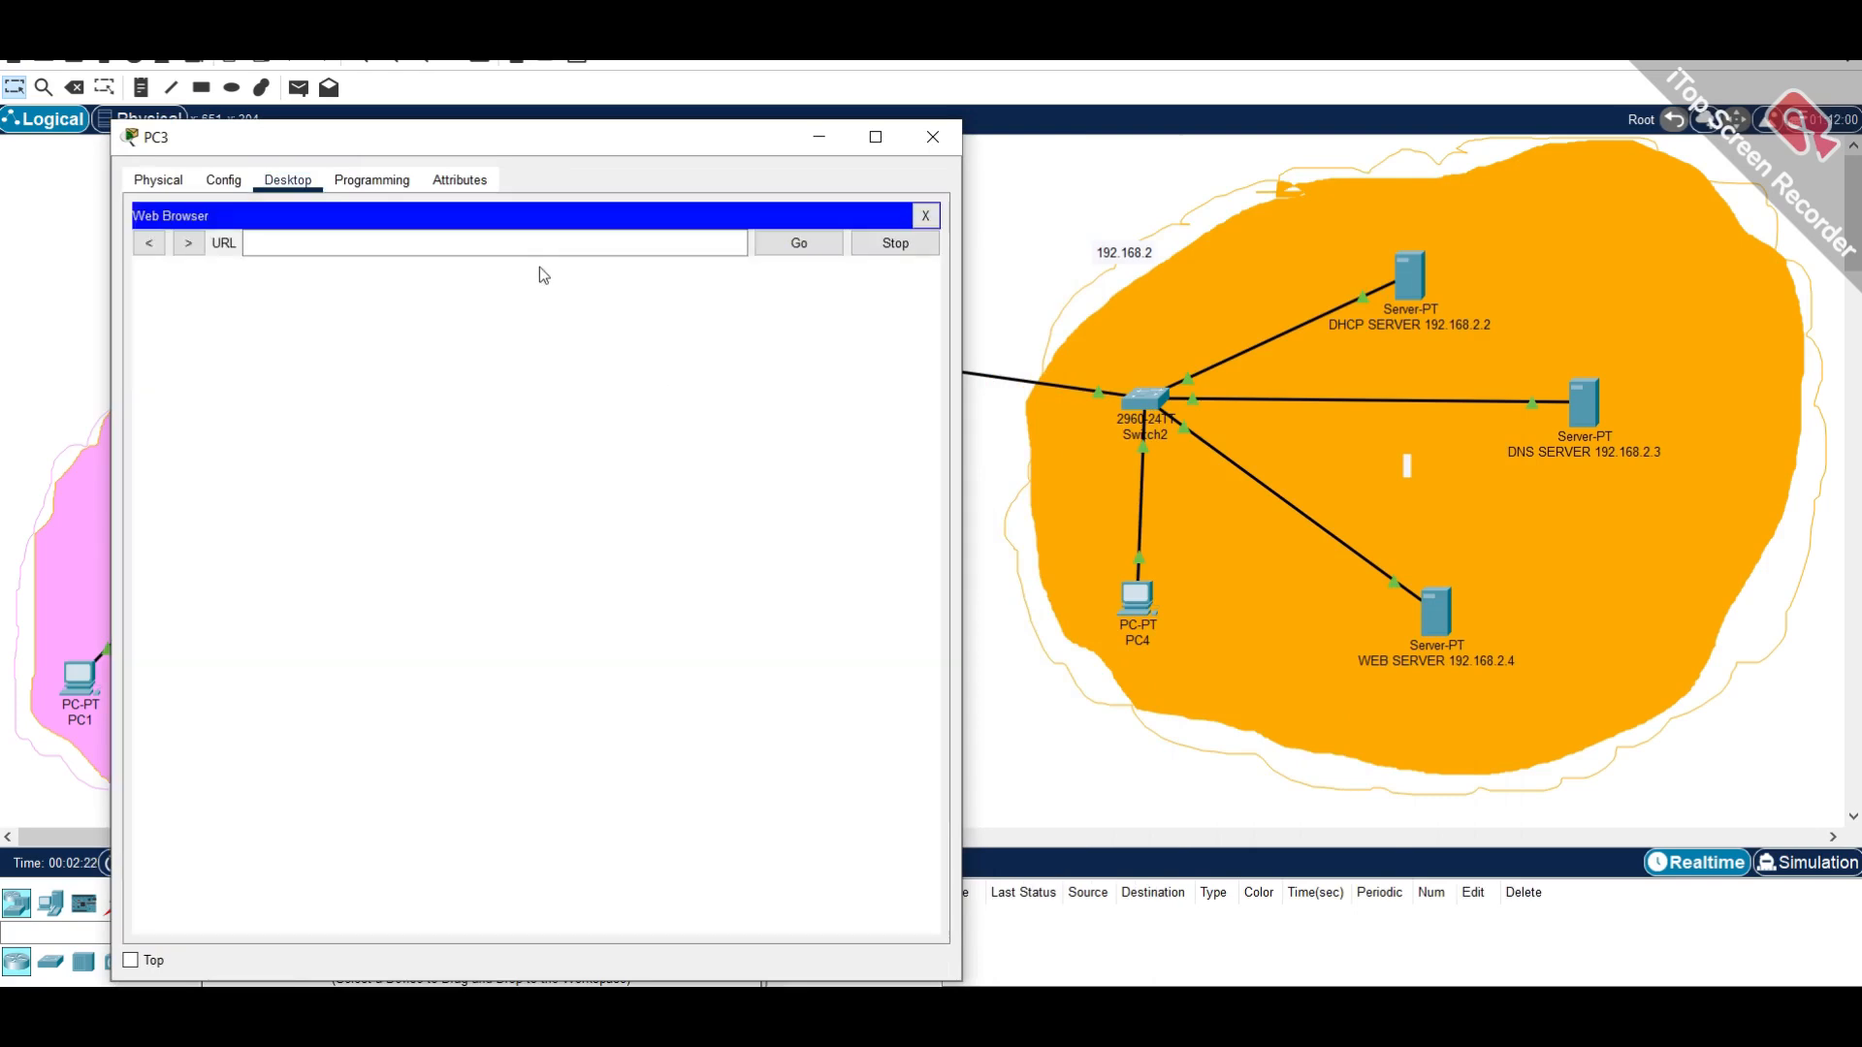
left_click(543, 245)
type("google")
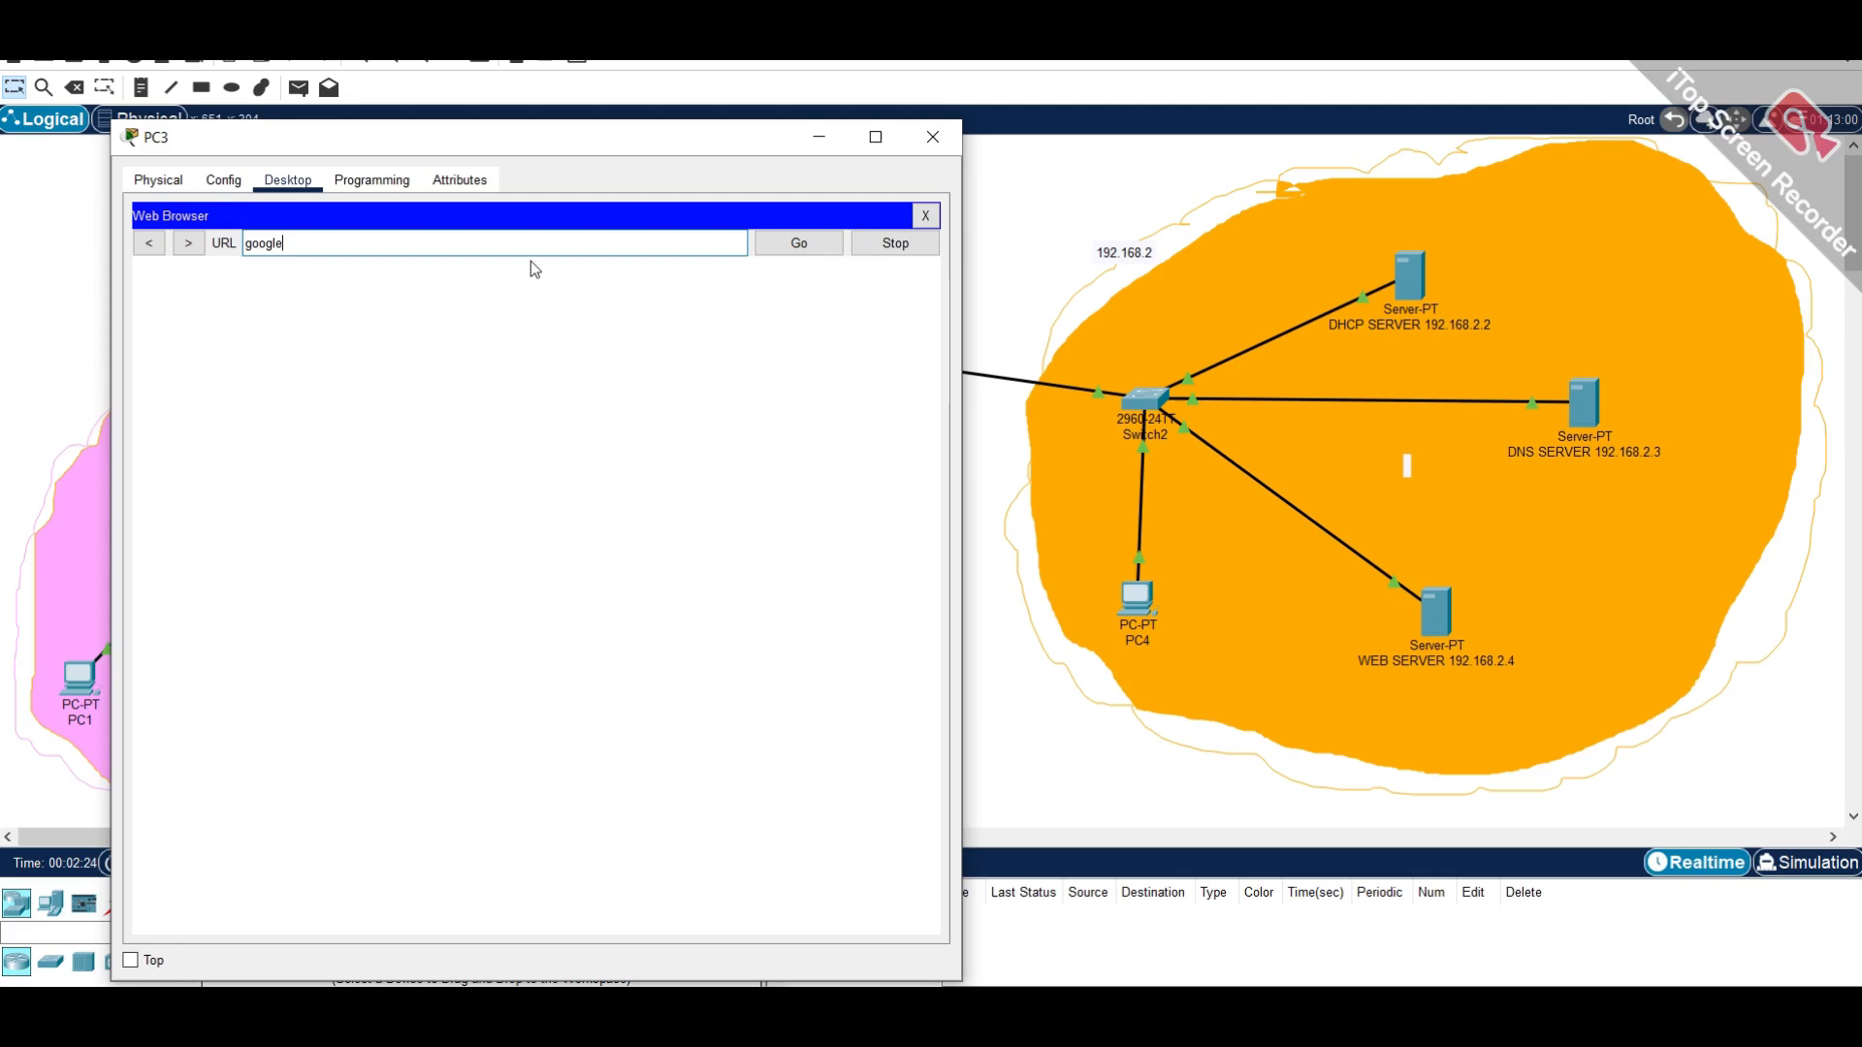
type(".com")
left_click(775, 247)
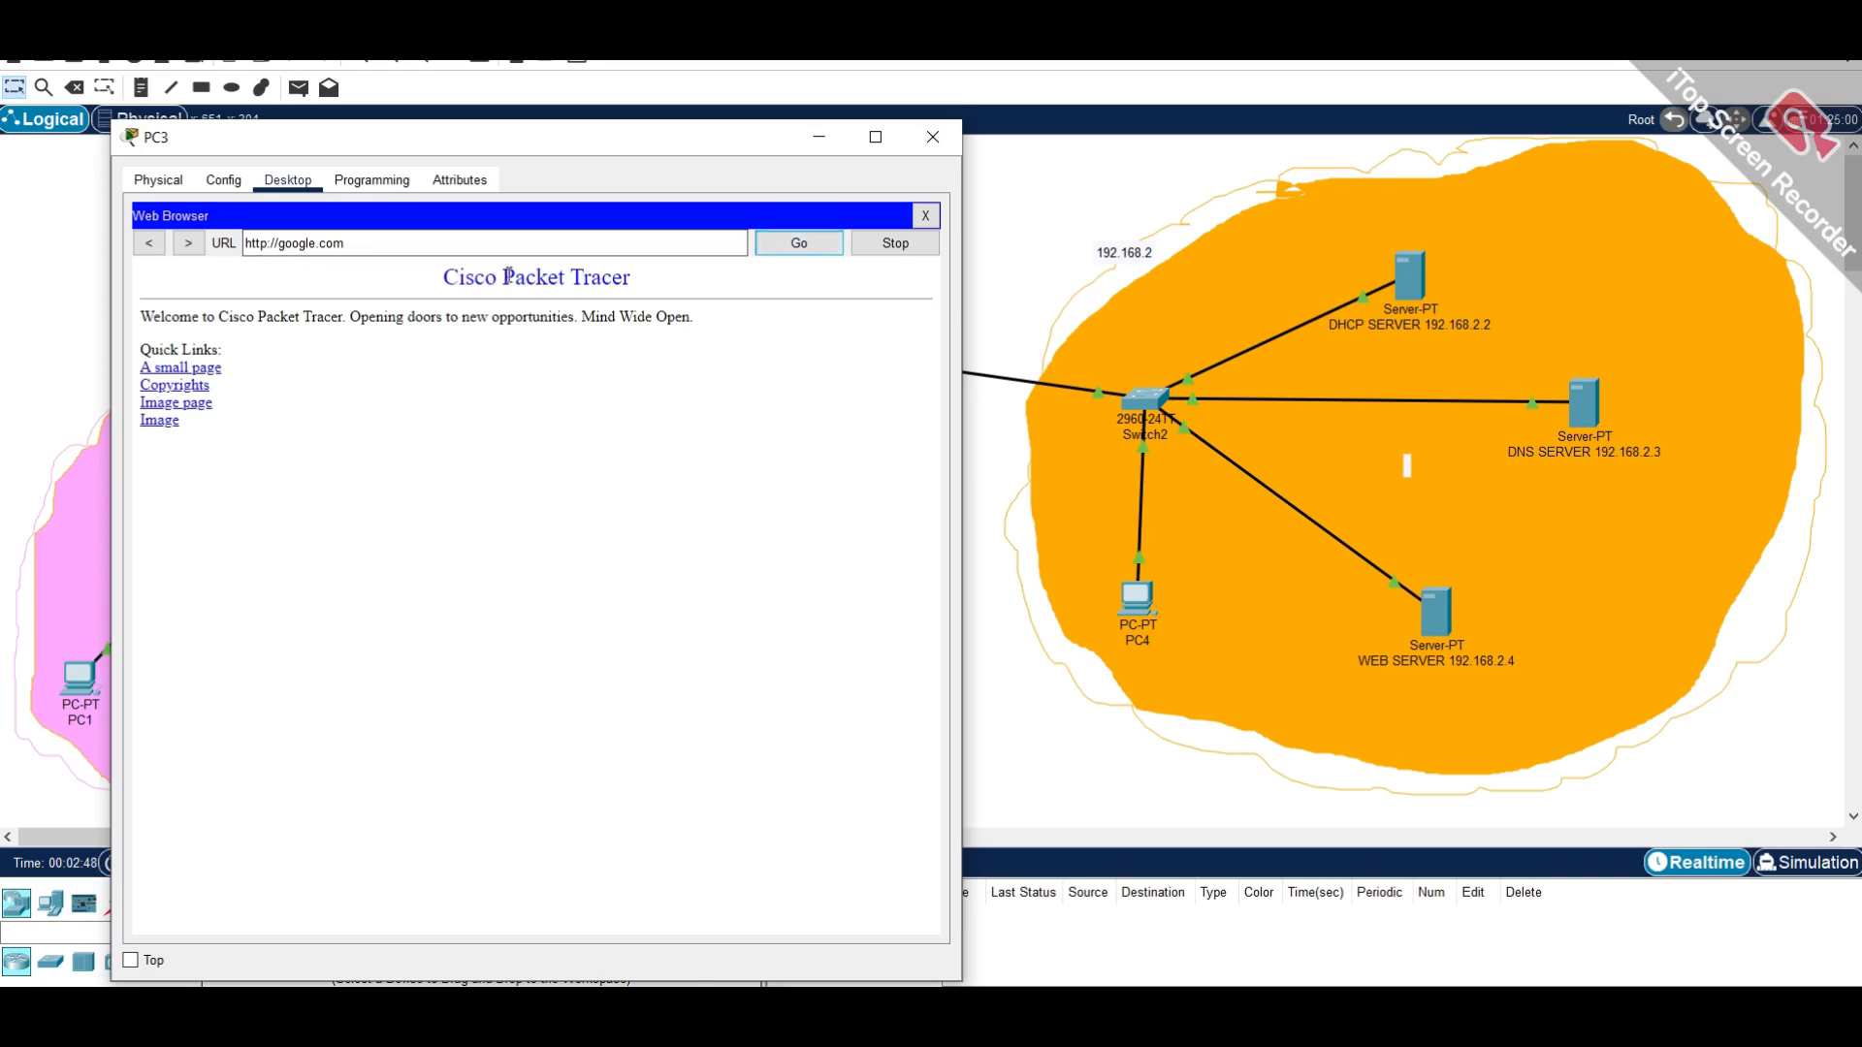
left_click_drag(638, 143, 1058, 499)
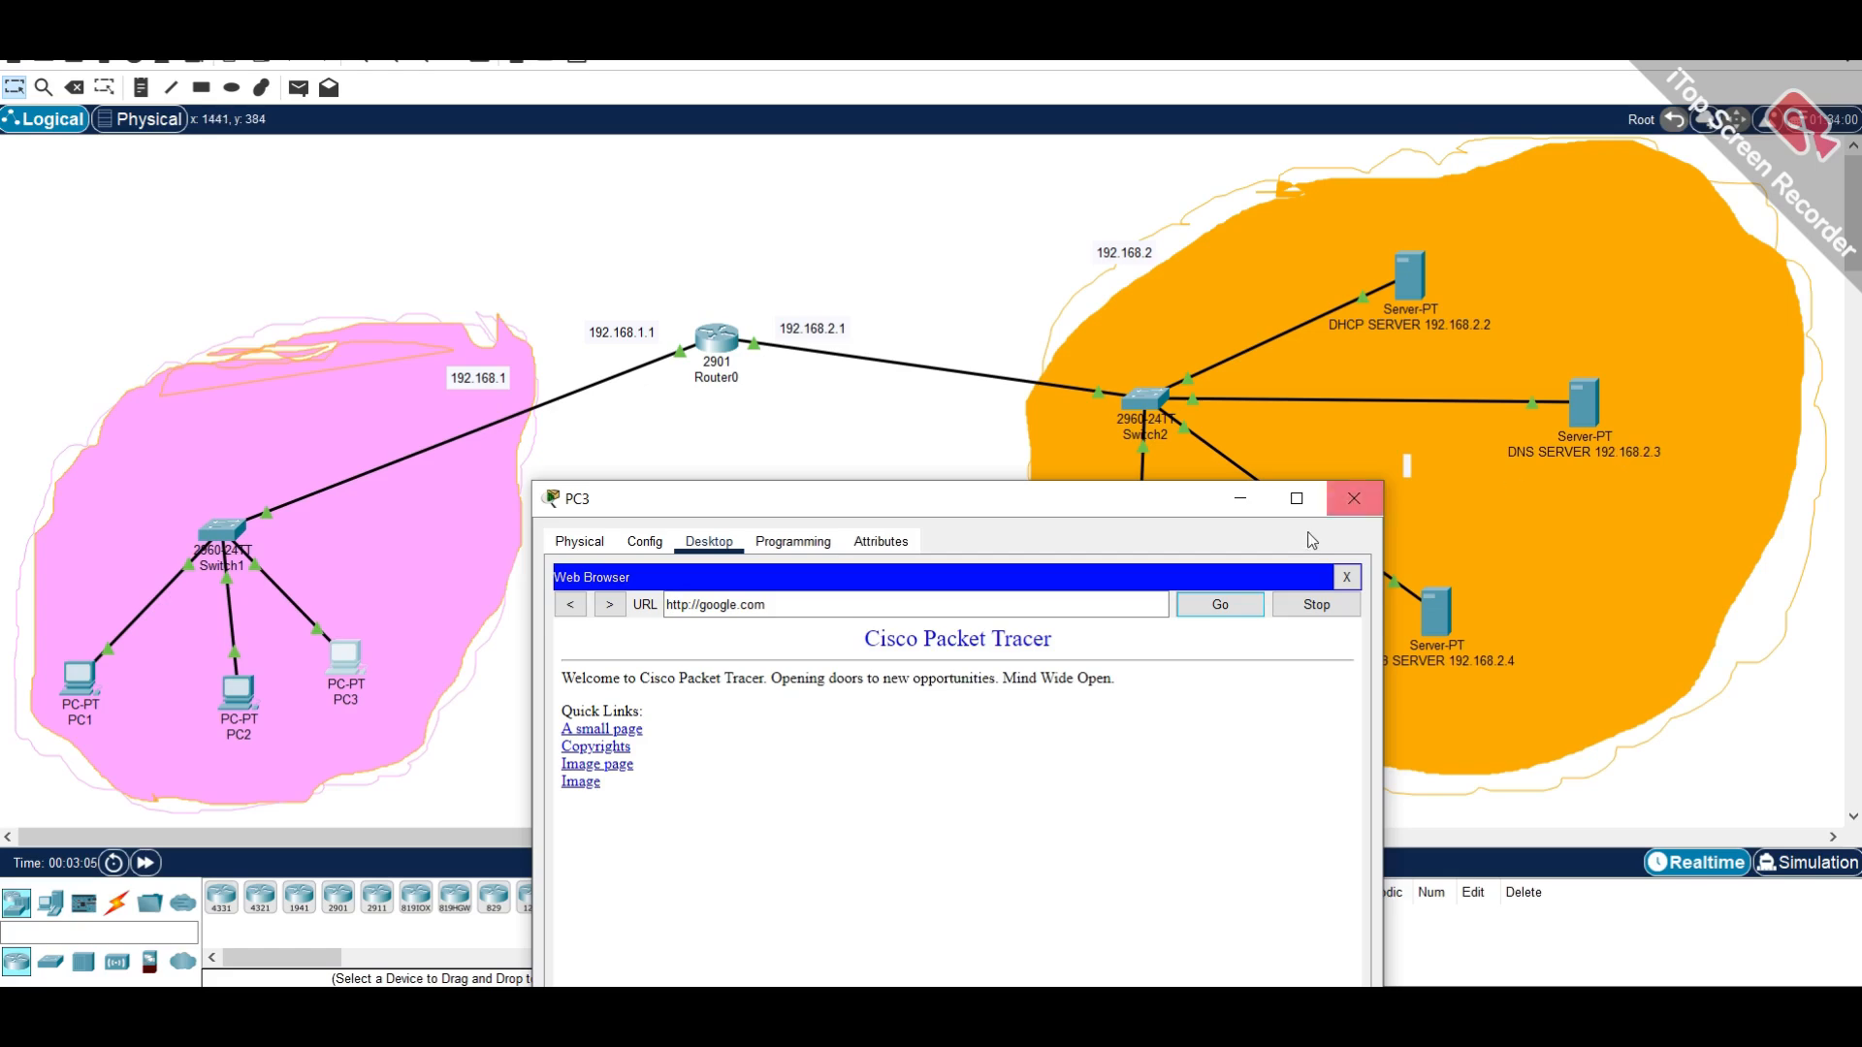
- Minimize the PC3 window, review the google.com record in the DNS server's DNS service, and close the server window
left_click(1241, 499)
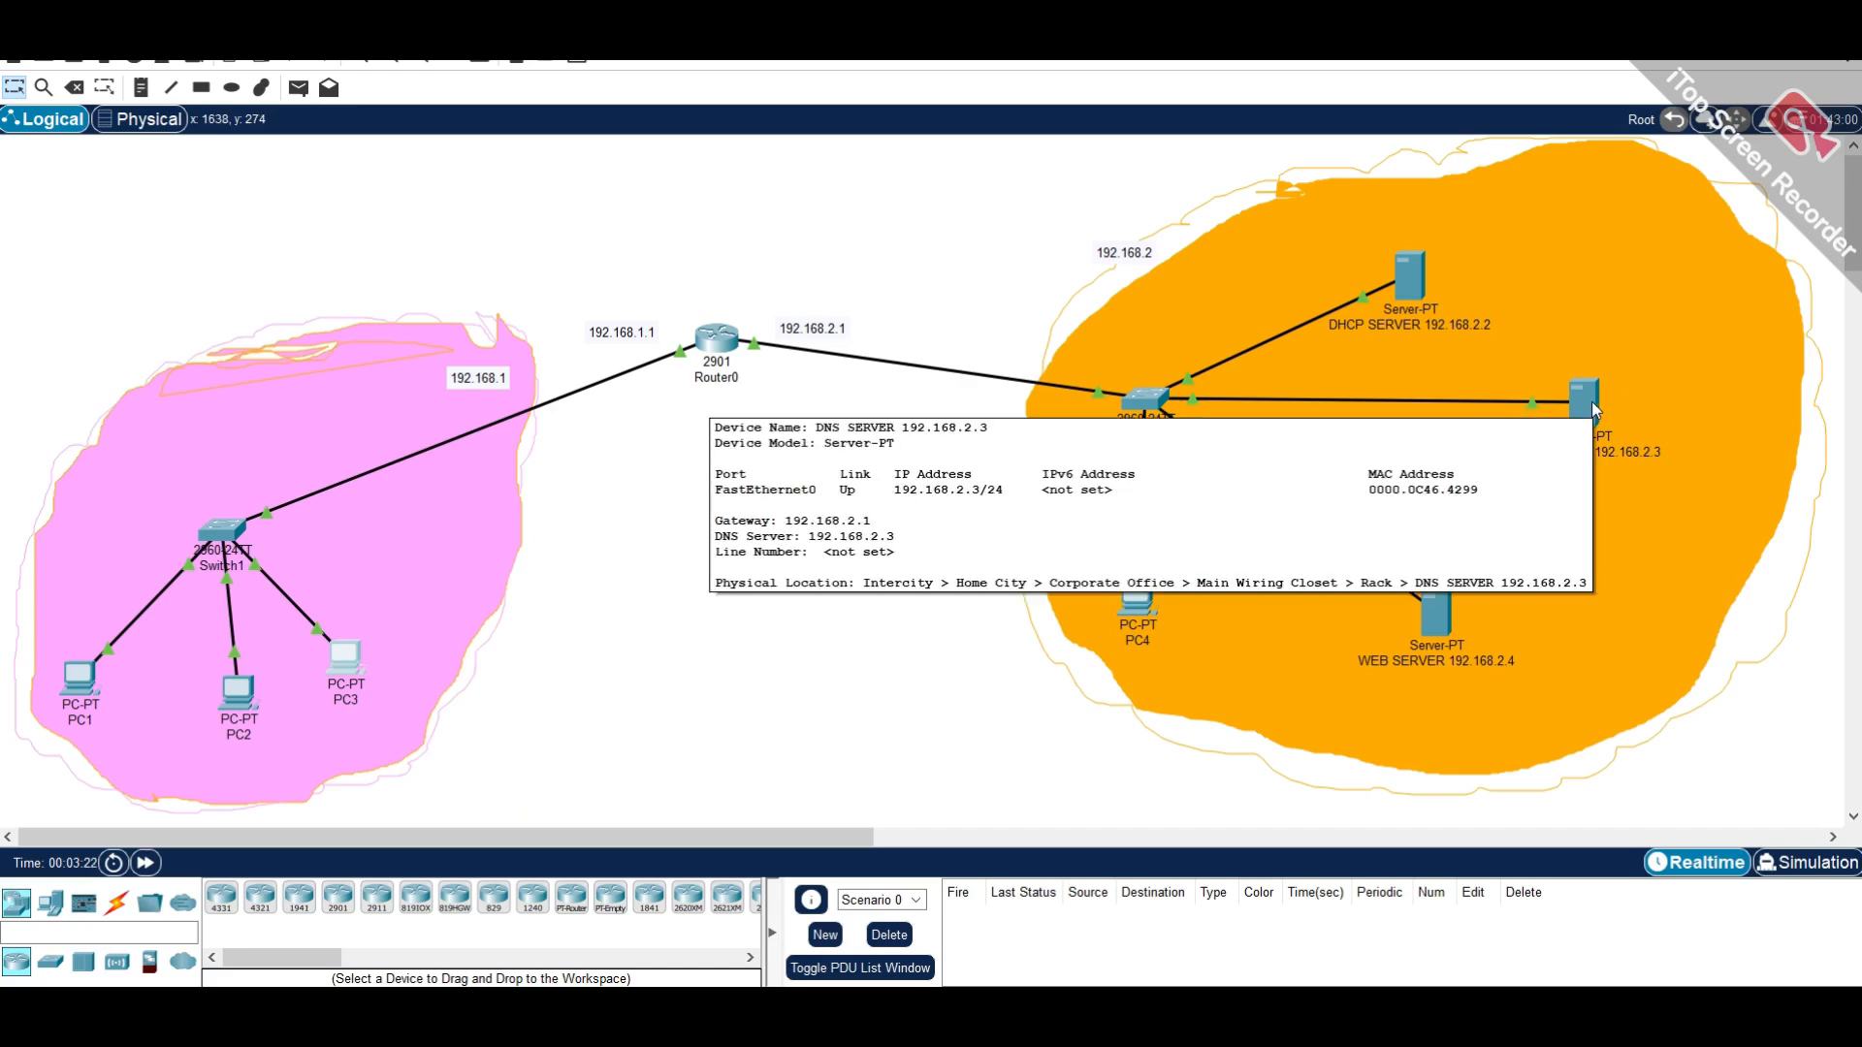
left_click(1591, 401)
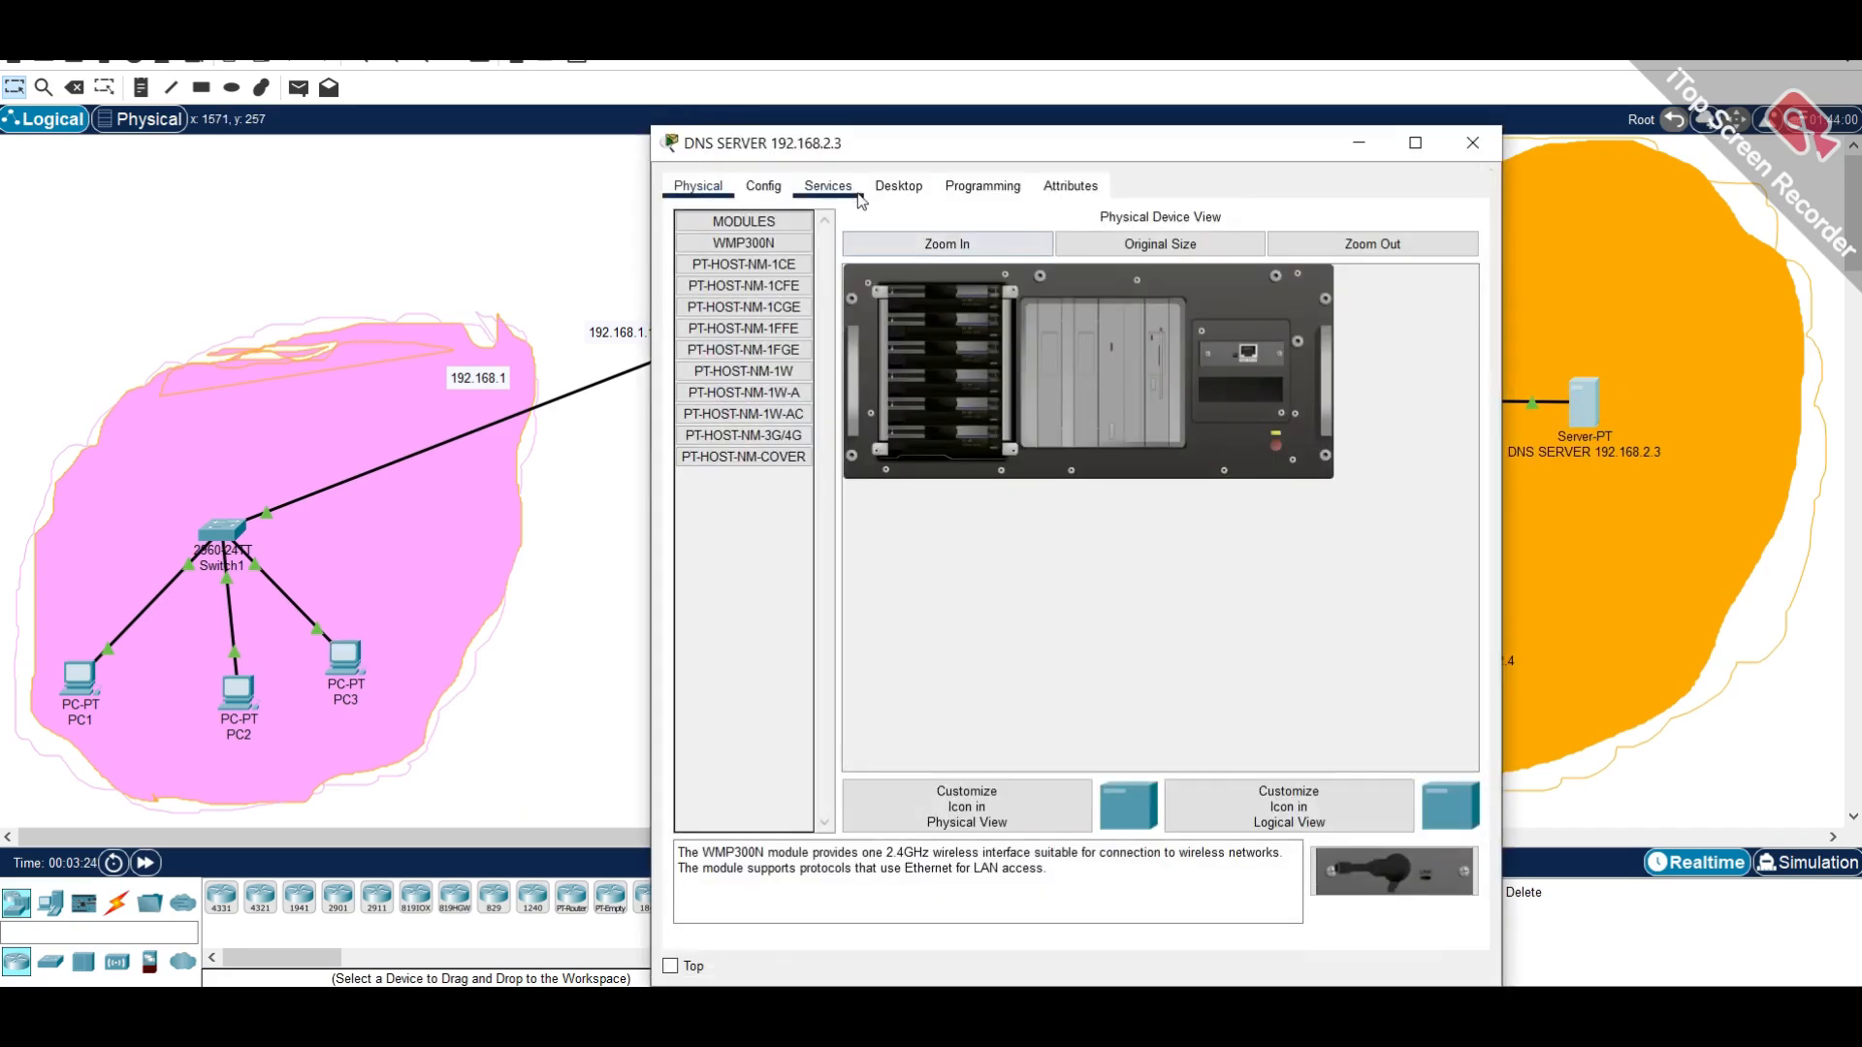
left_click(827, 186)
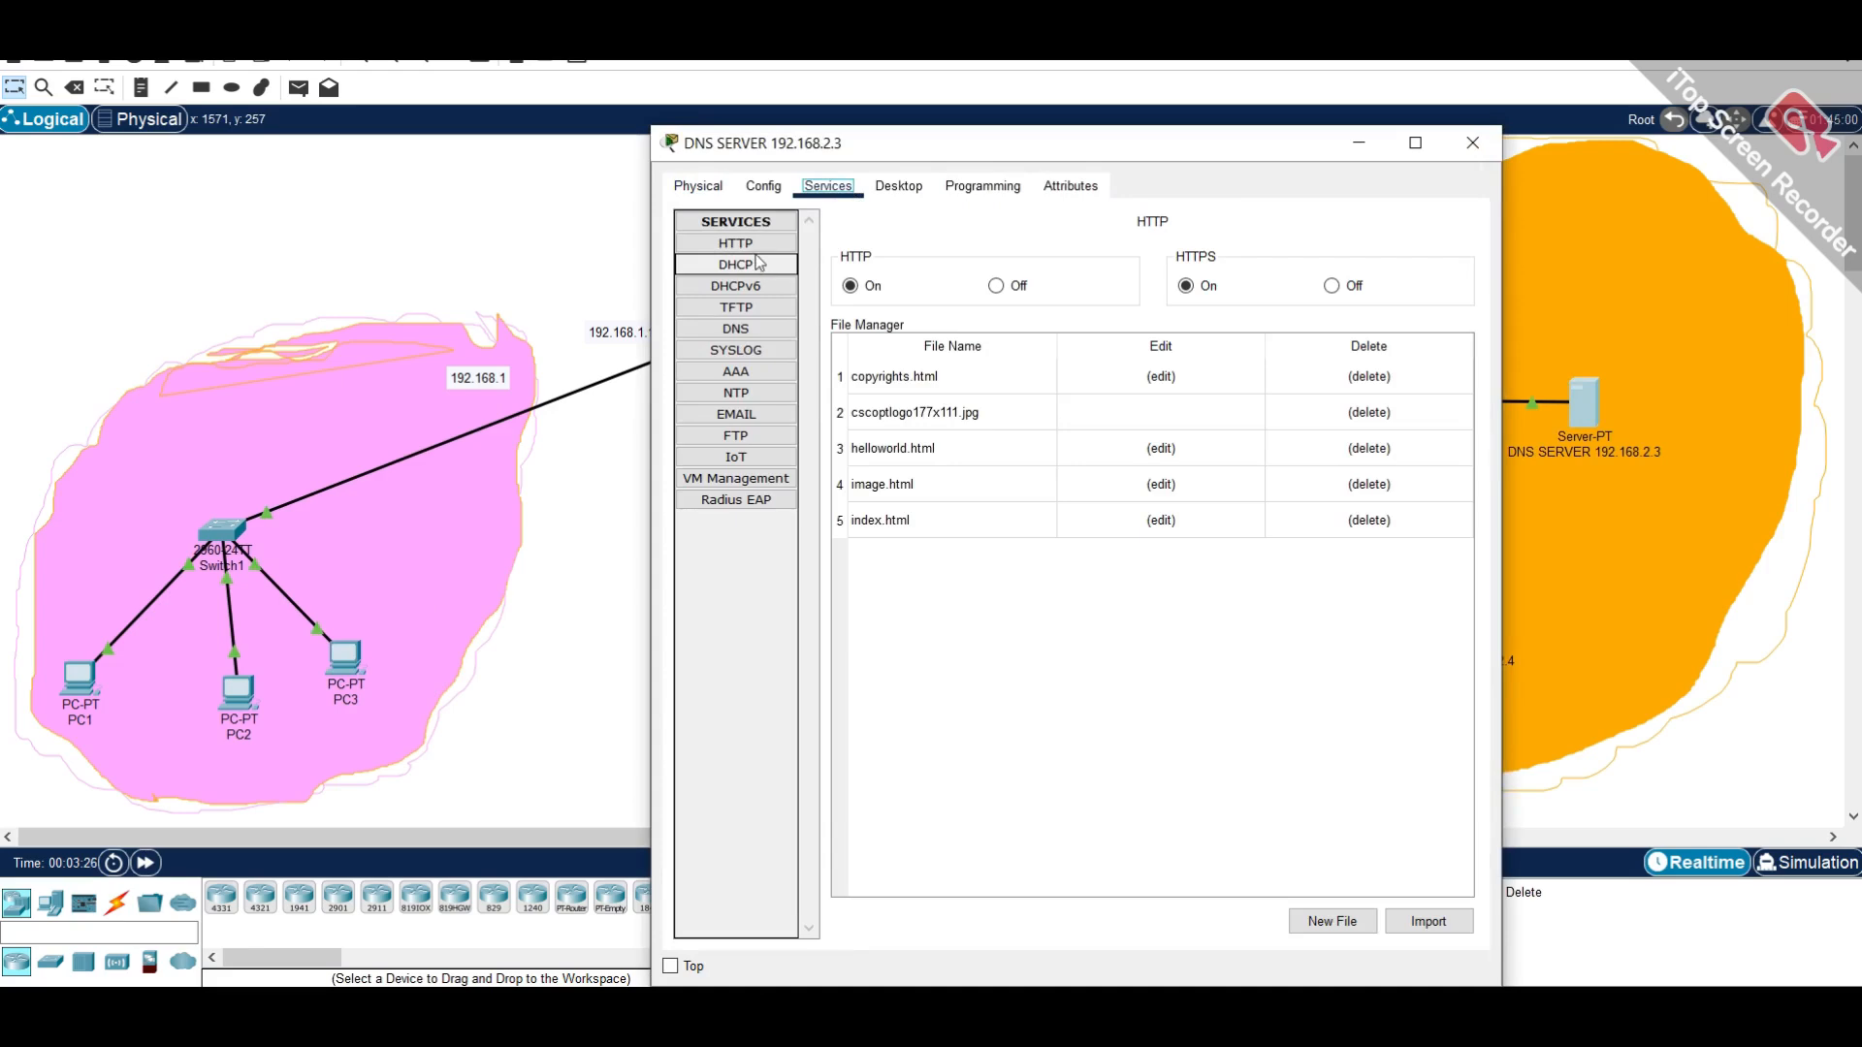
left_click(757, 335)
left_click_drag(1093, 147, 727, 165)
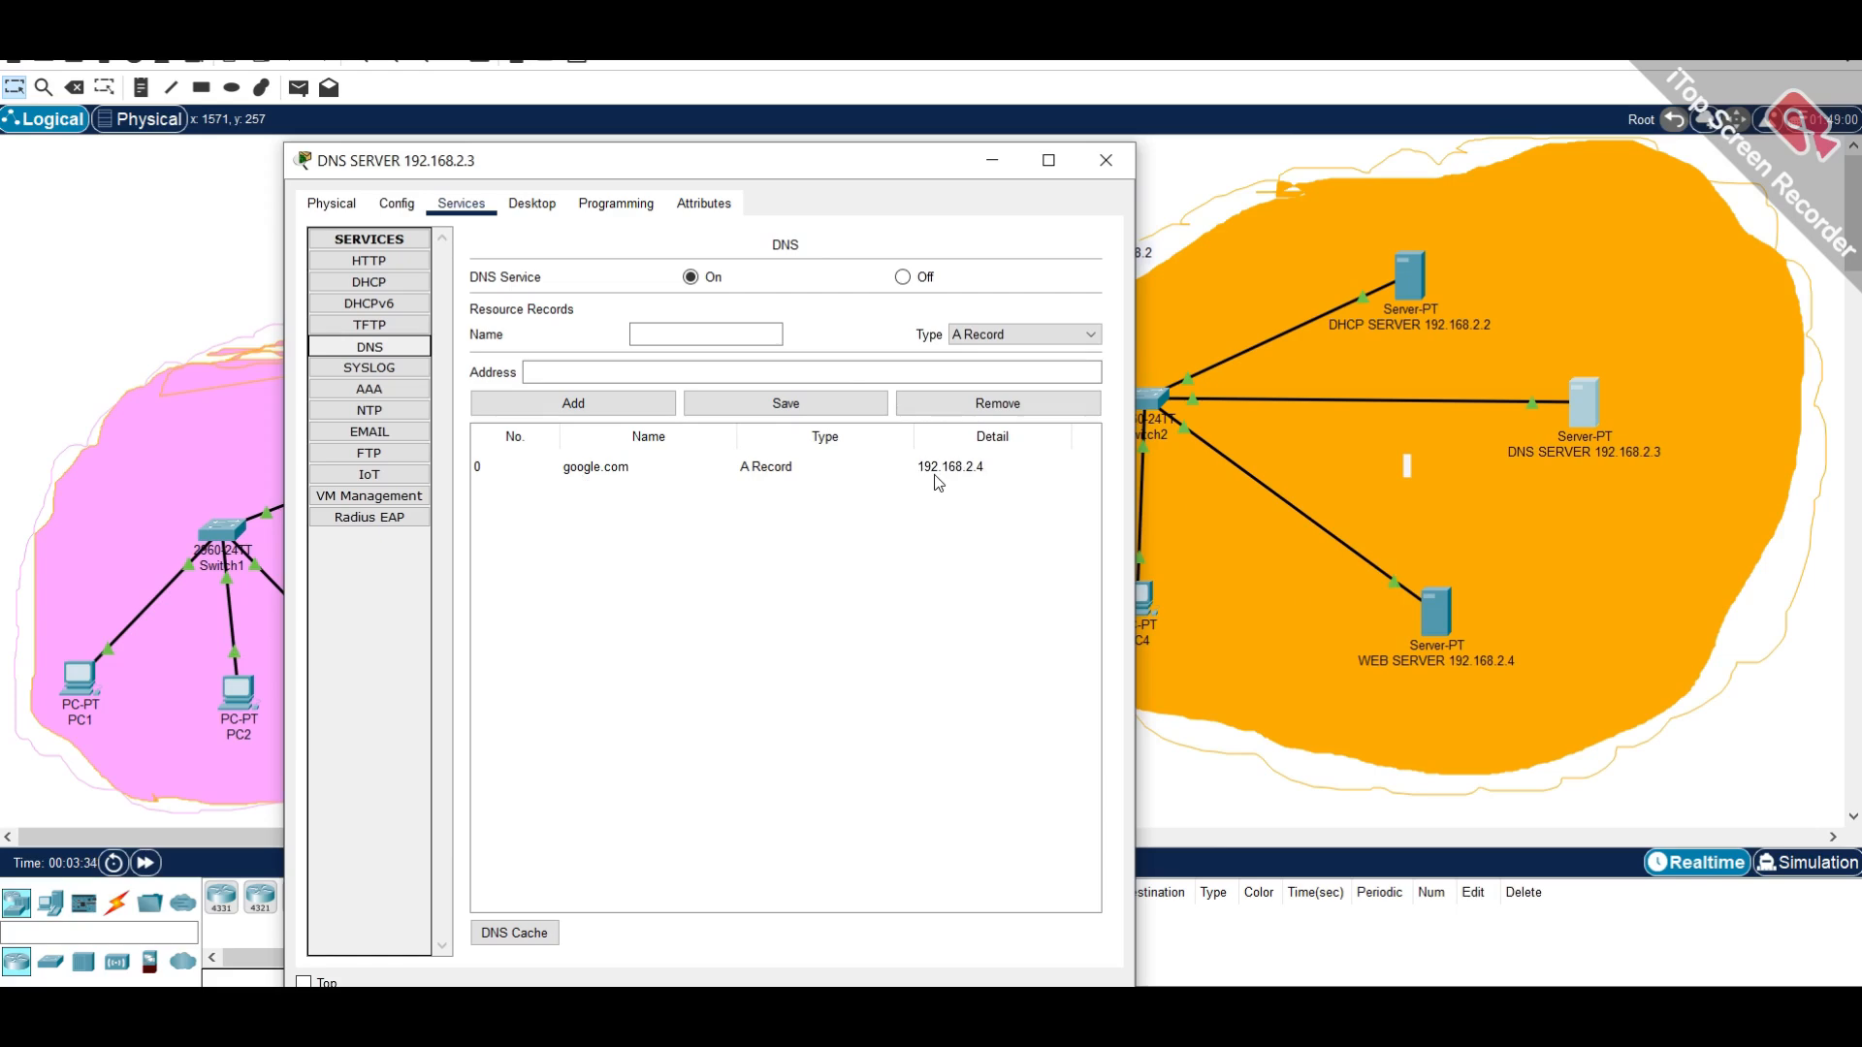
left_click(1106, 162)
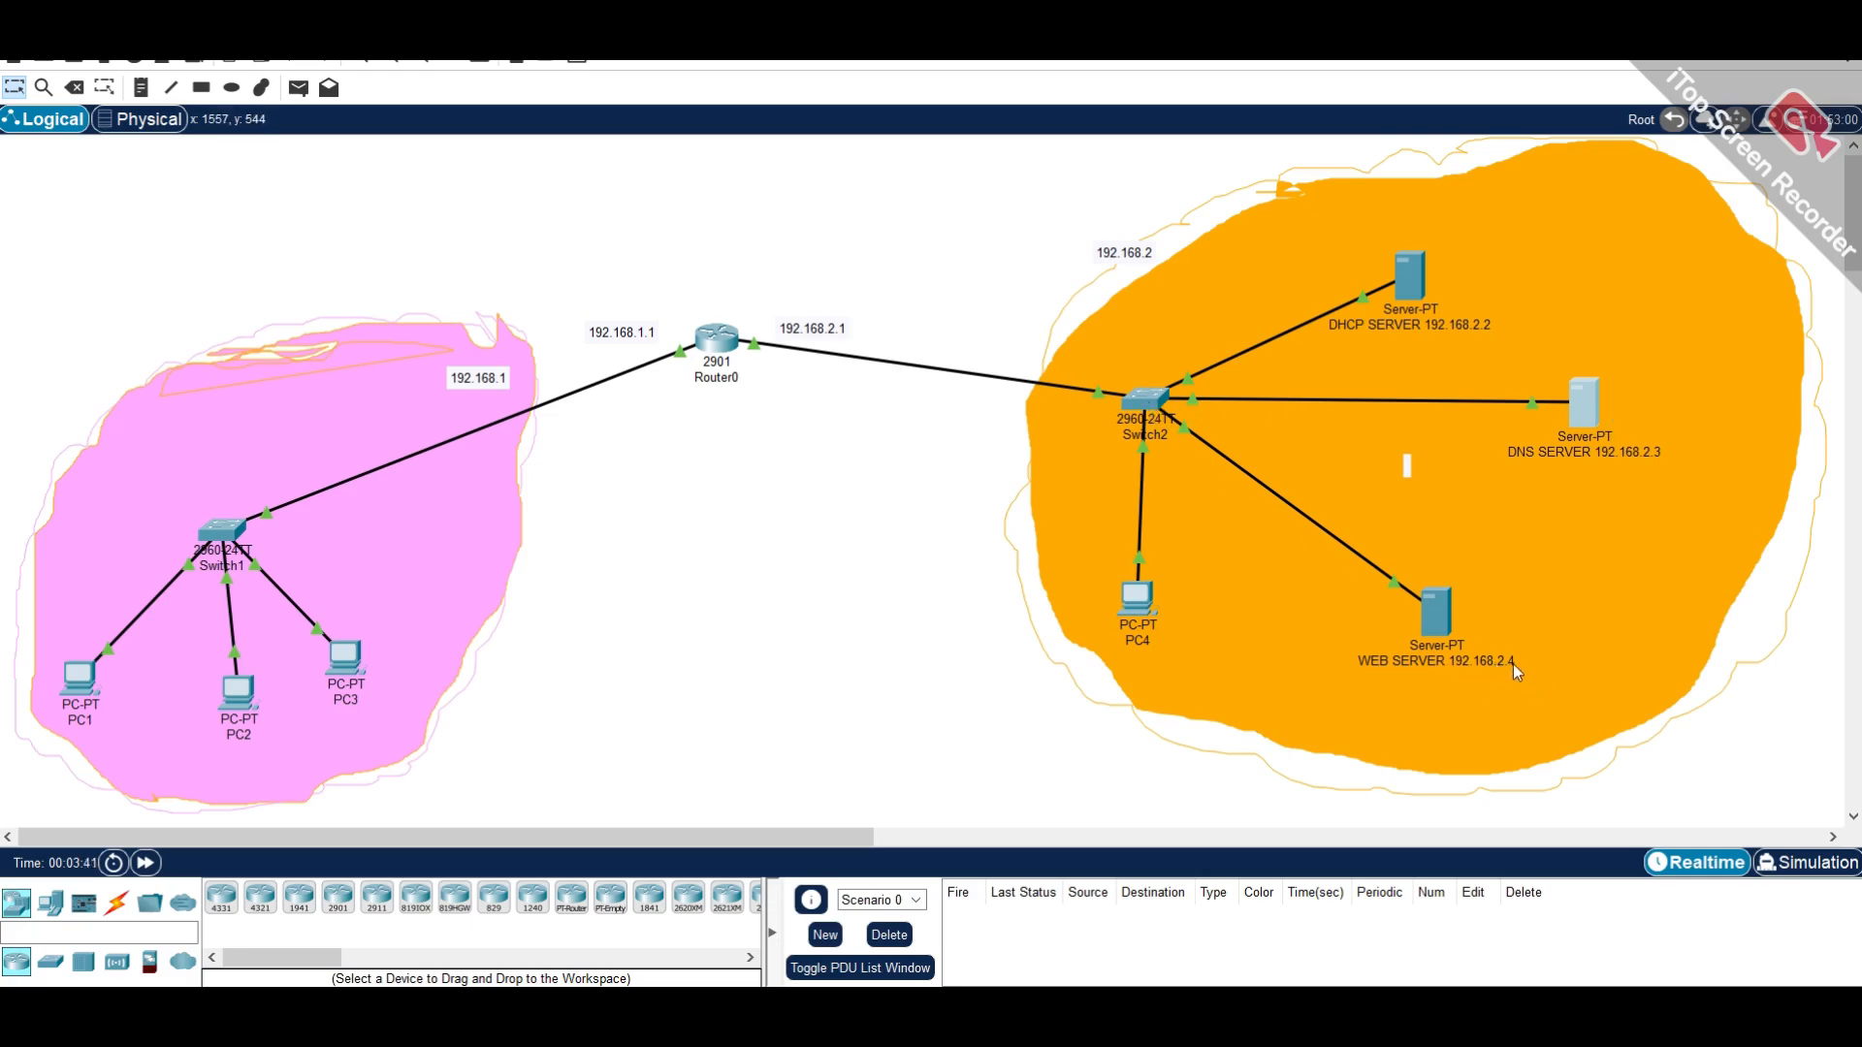
- Restore the PC3 window to review its google.com page, close it, and check the DNS server's address summary in the topology
mouse_move(1435, 622)
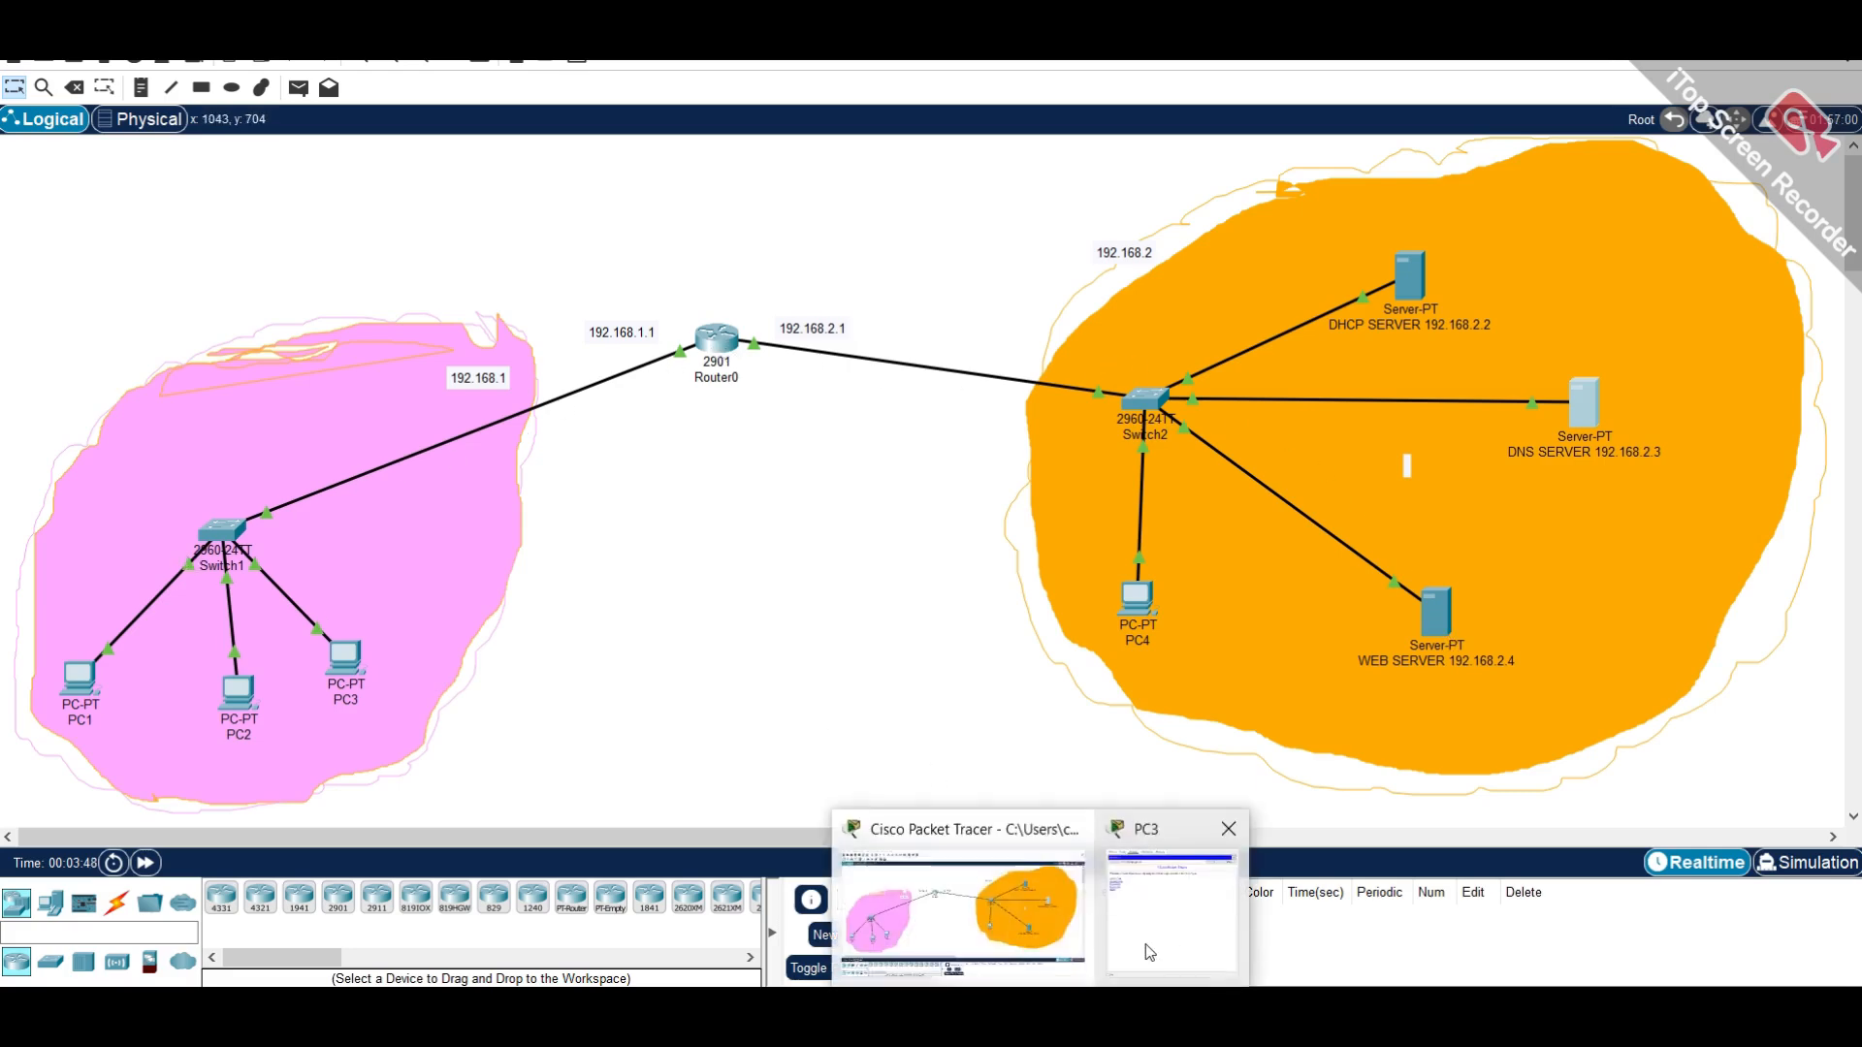
left_click(1149, 952)
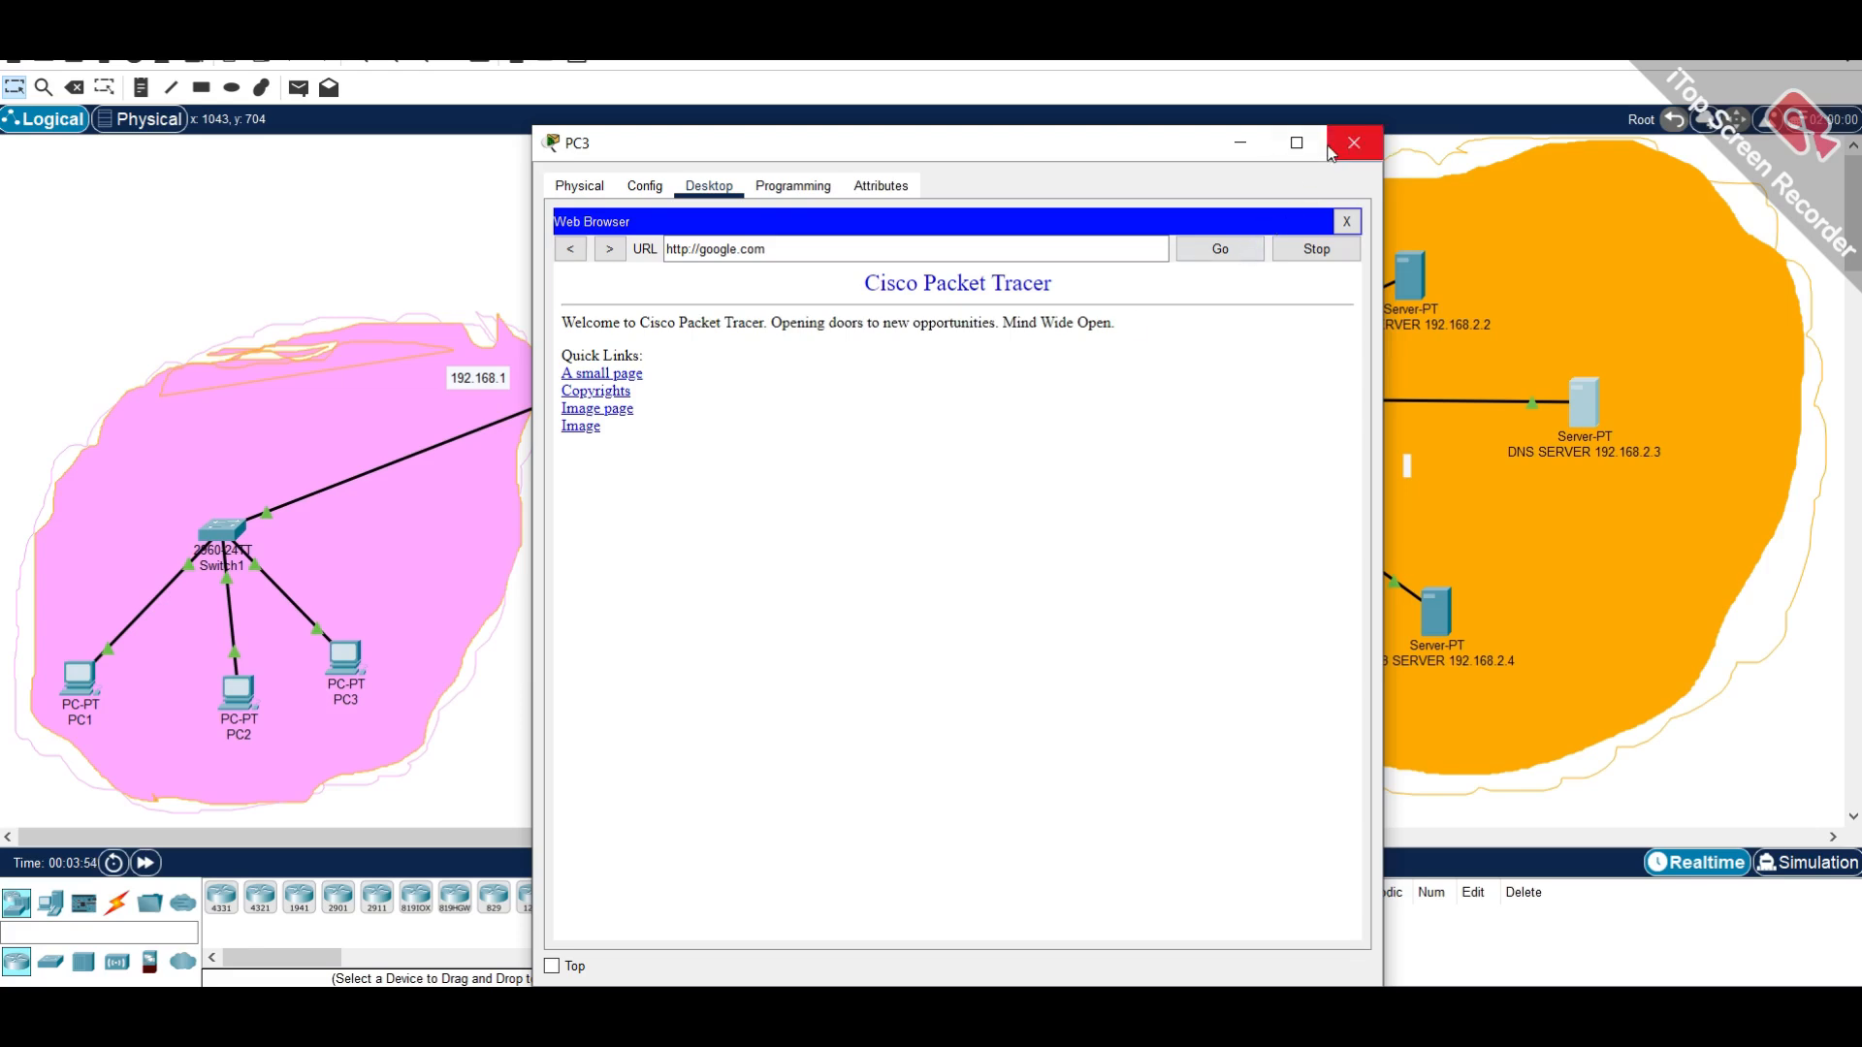
left_click(1331, 150)
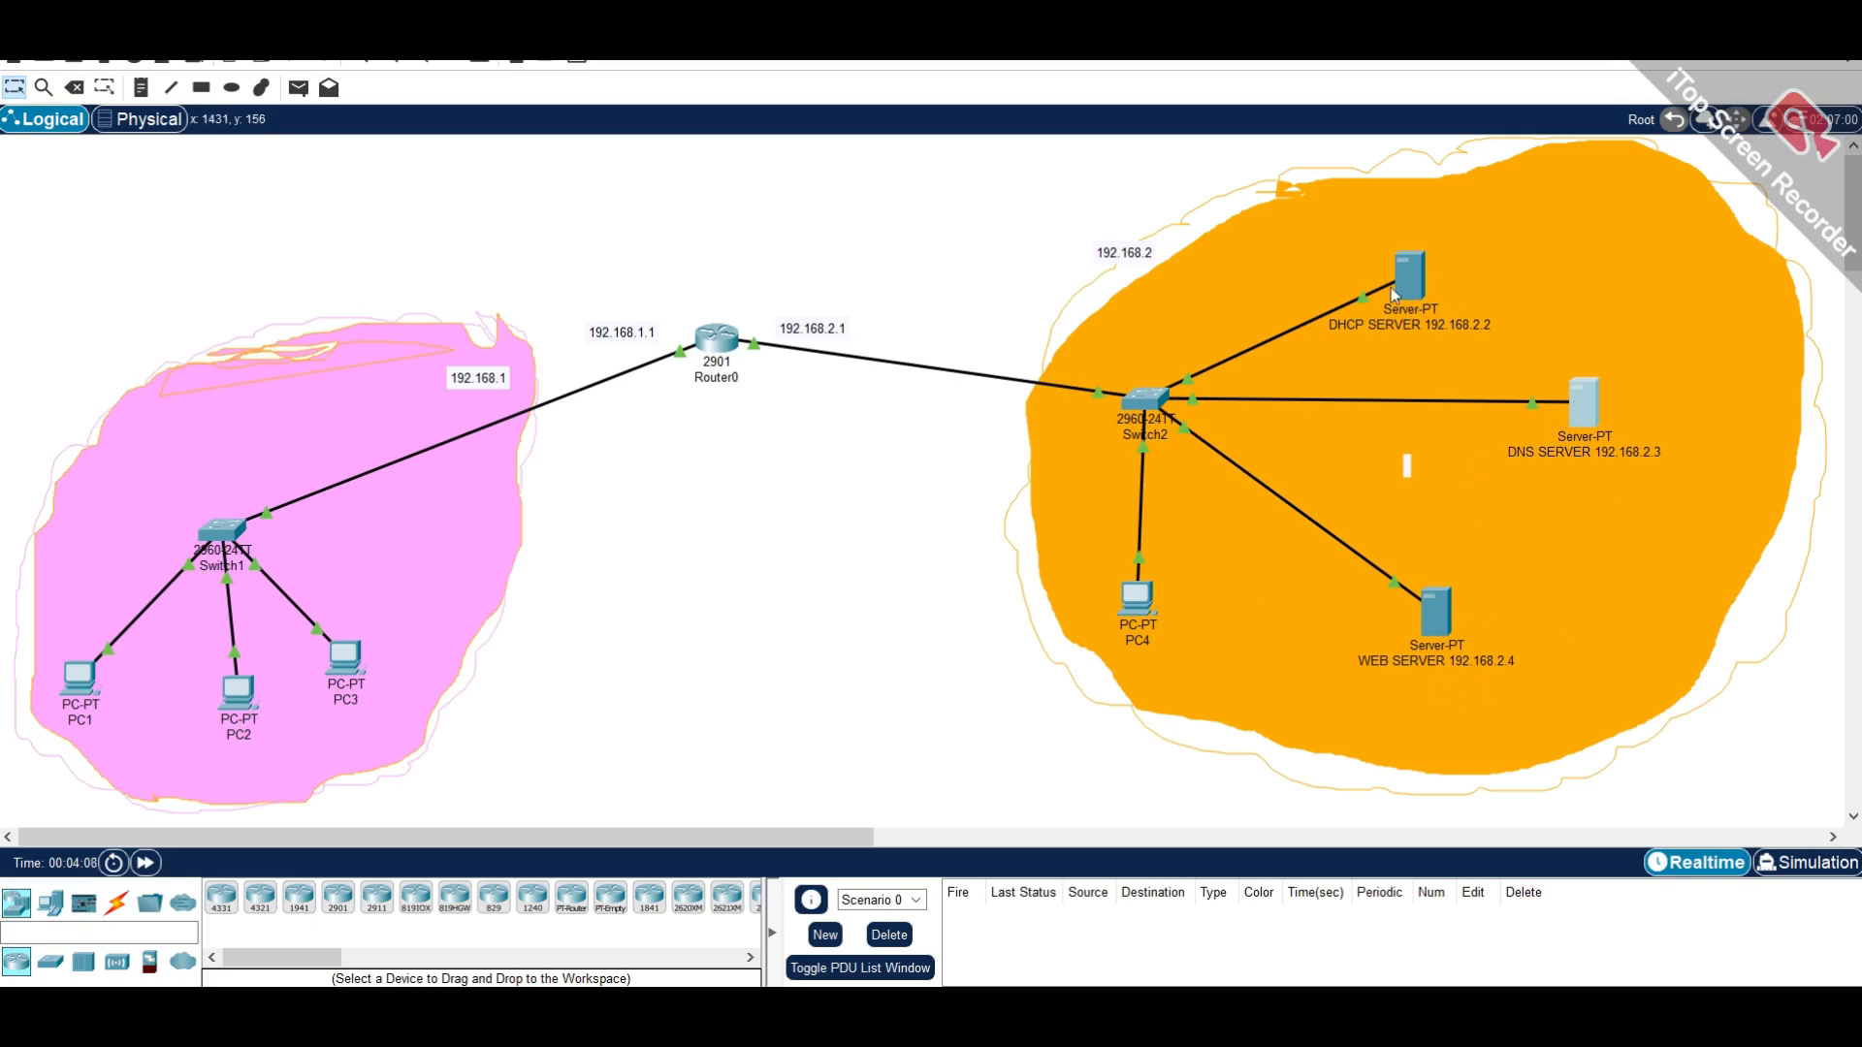
mouse_move(1591, 417)
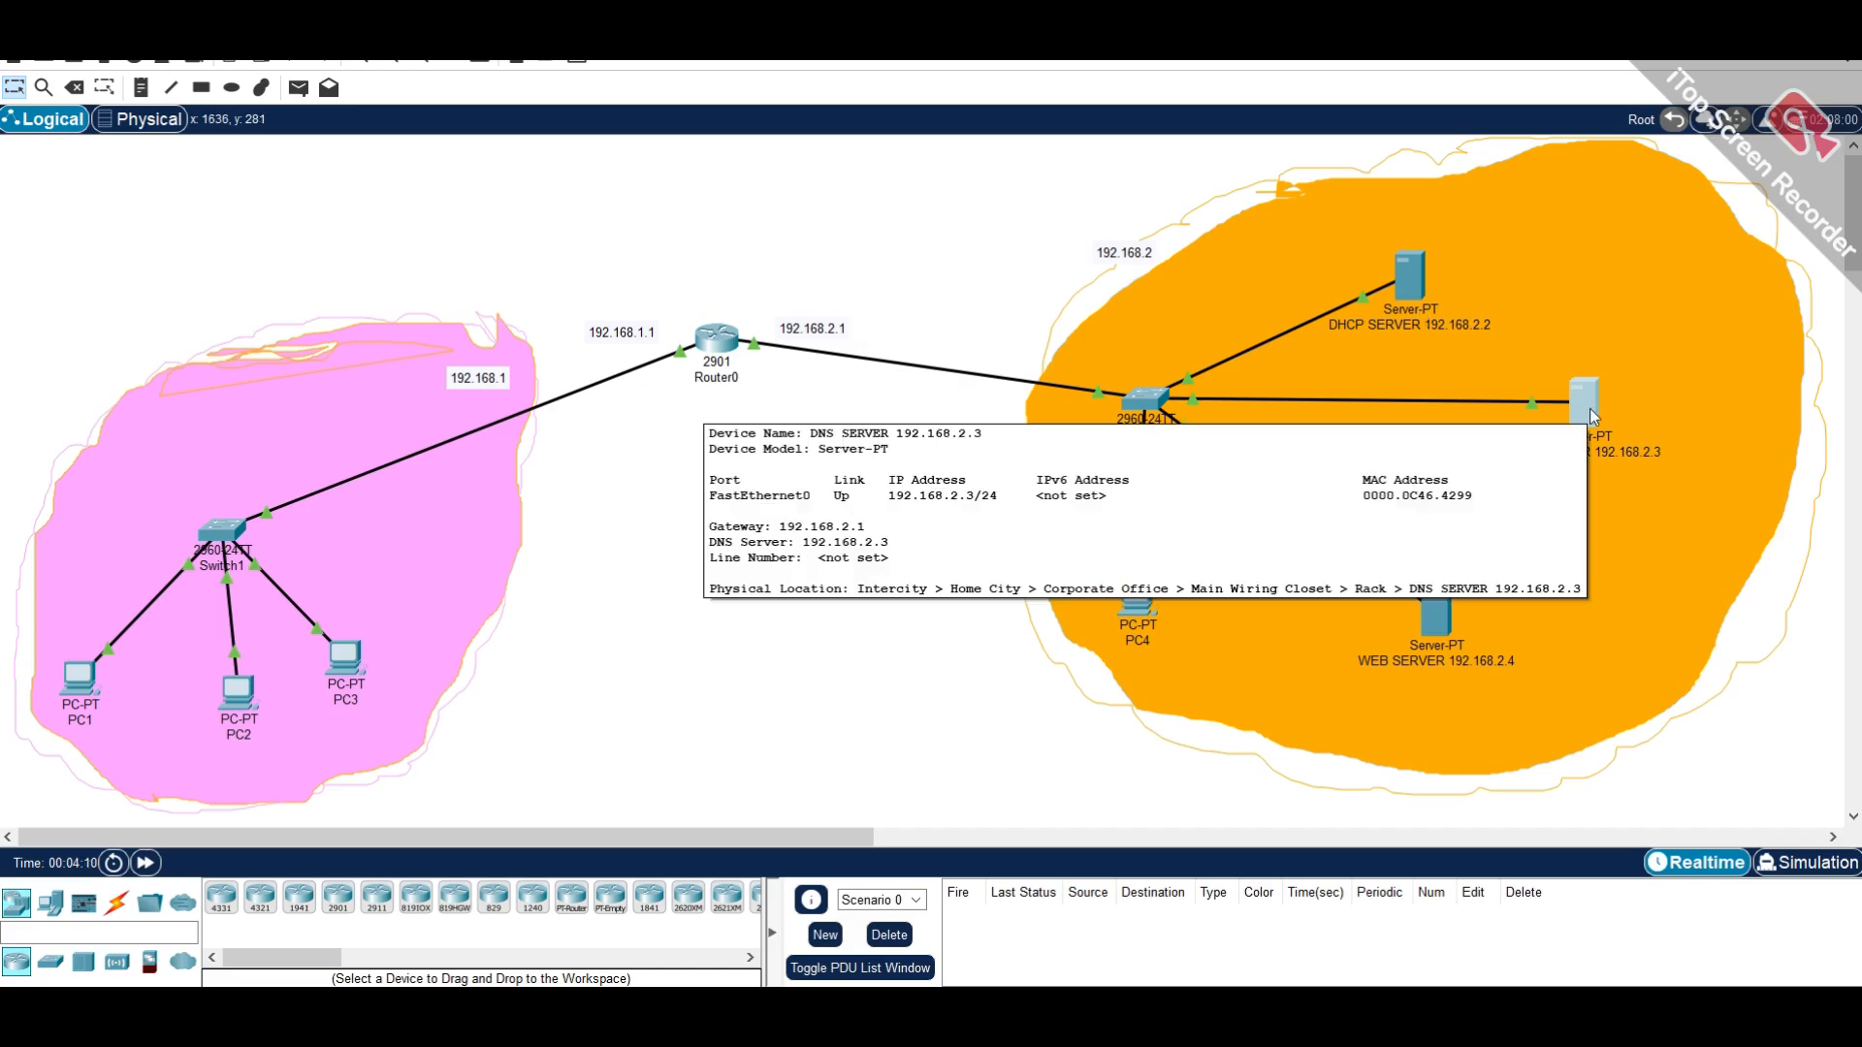